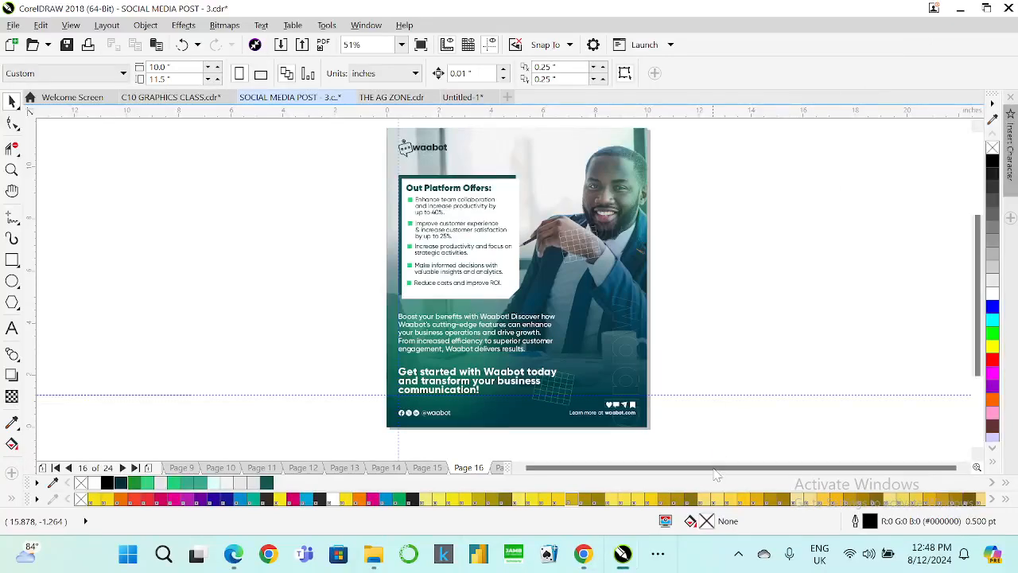
Switch to the C10 GRAPHICS CLASS document.
left_click(658, 554)
left_click(710, 509)
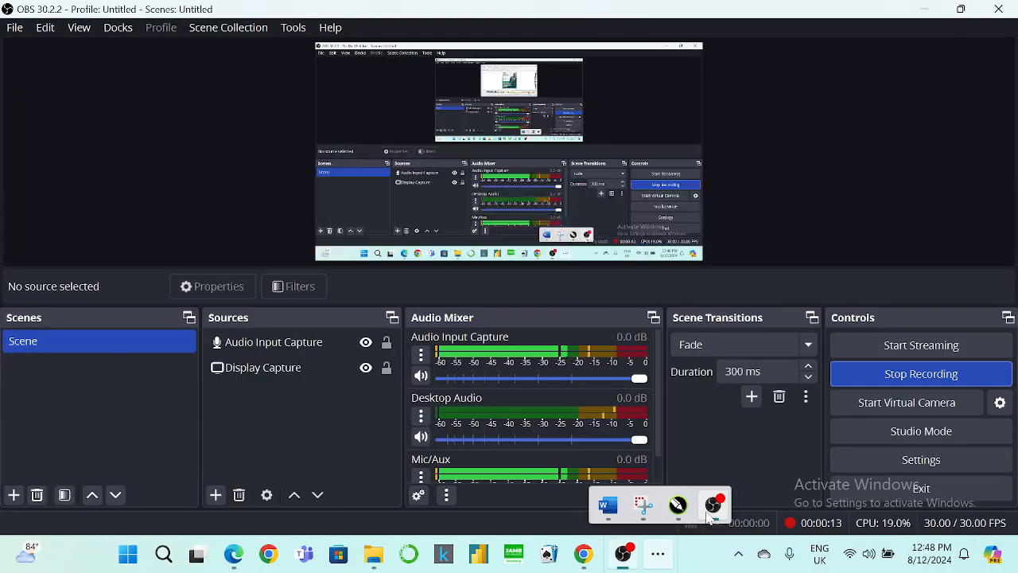
left_click(937, 11)
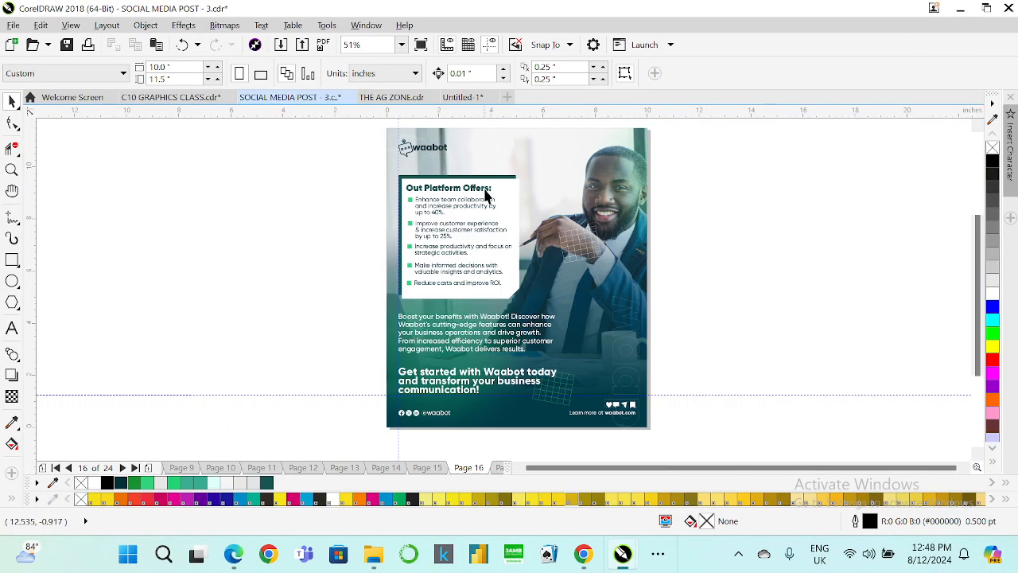
left_click(171, 97)
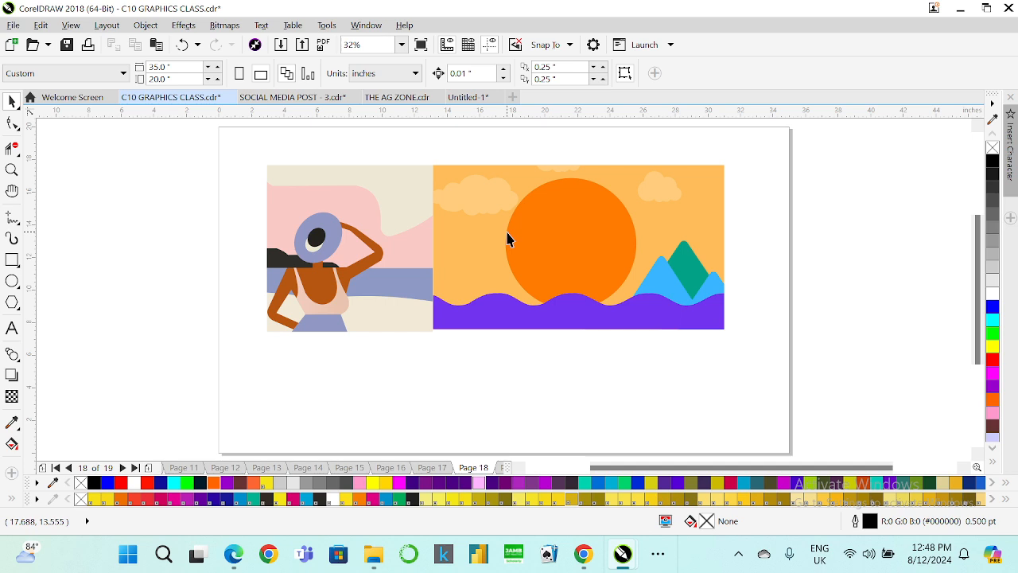
Open the Teams meeting in Chrome, unmute the microphone, and minimize the browser.
left_click(584, 554)
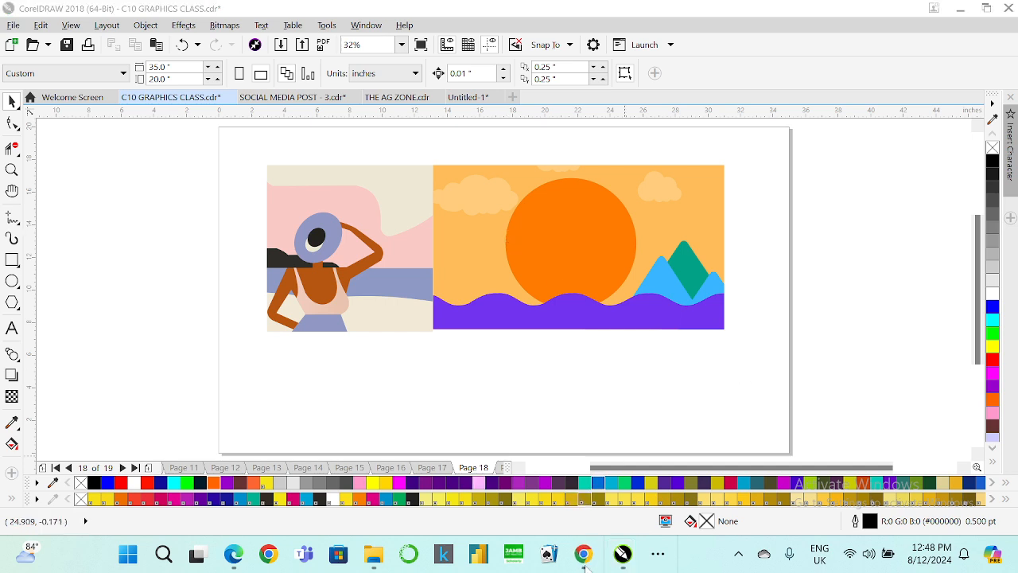
left_click(546, 473)
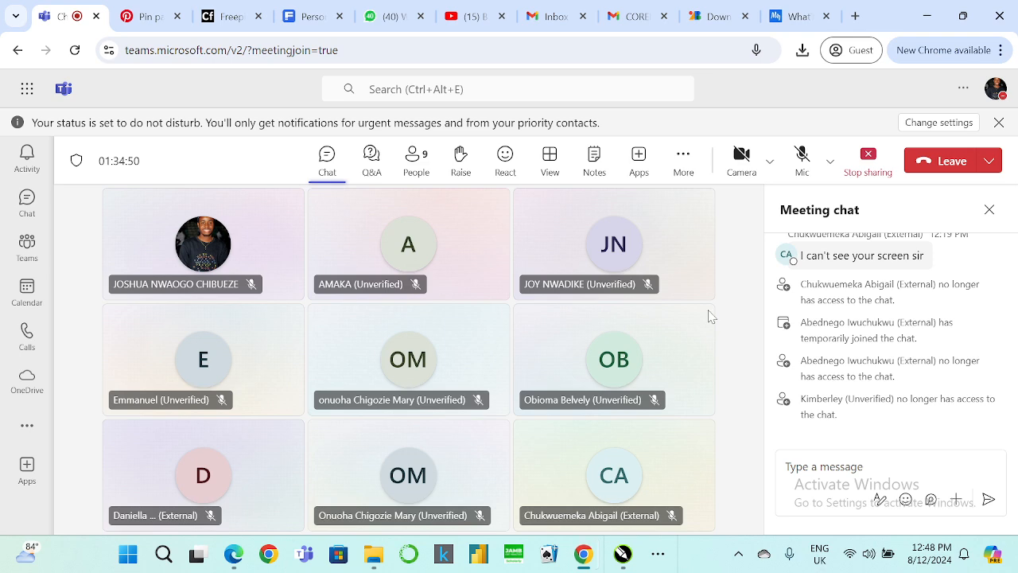
left_click(804, 174)
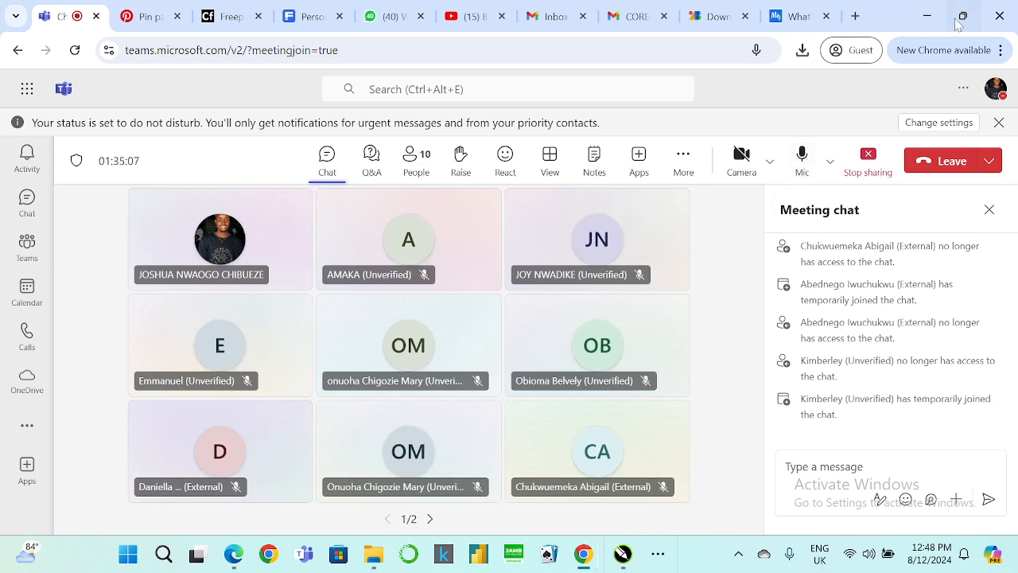
left_click(928, 22)
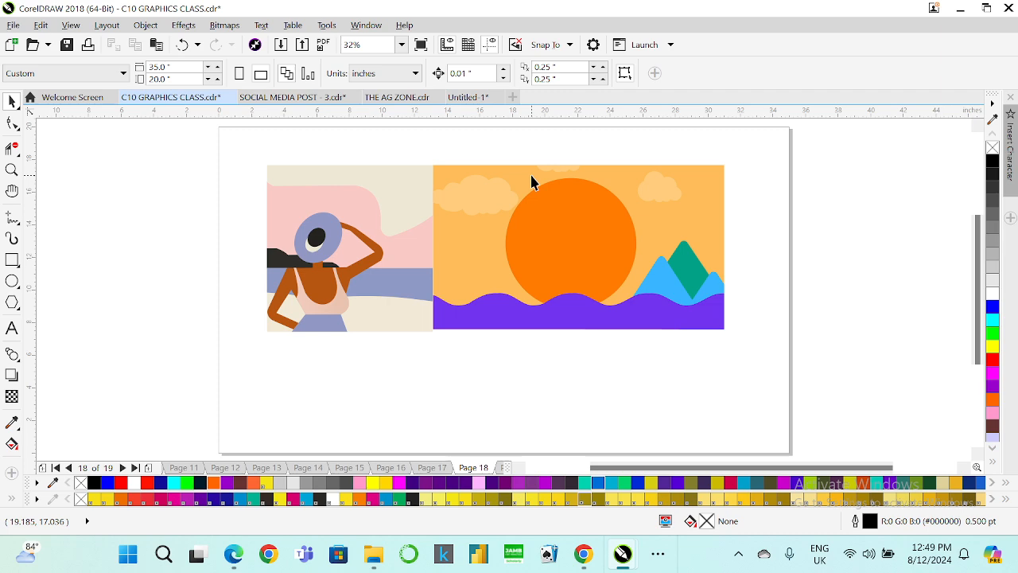
Leaf through the document's pages to review the existing designs.
key("Page_Up")
key("Page_Up")
key("Page_Up")
key("Page_Up")
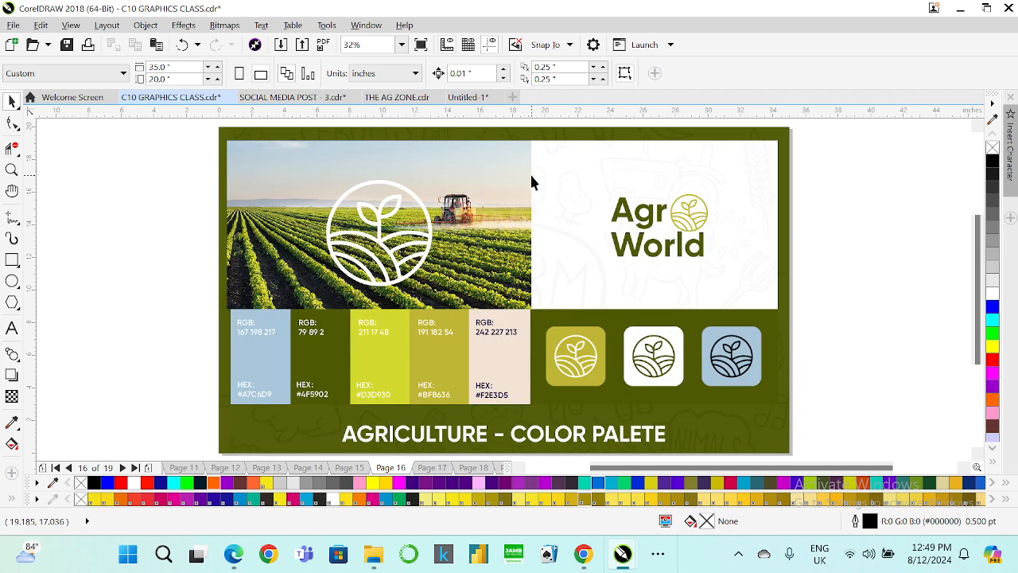
key("Page_Up")
key("Page_Up")
key("Page_Up")
key("Page_Up")
key("Page_Up")
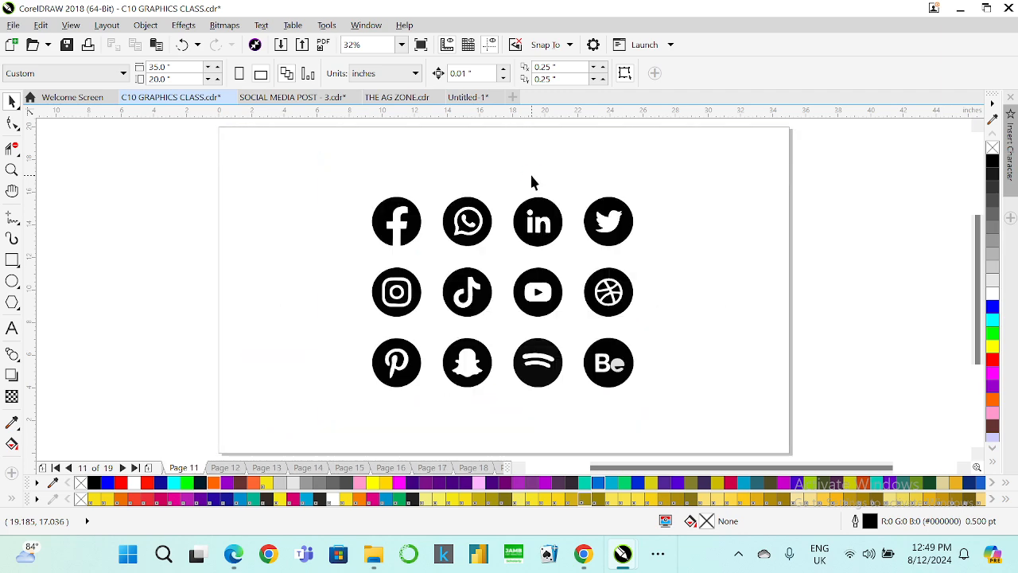
key("Page_Up")
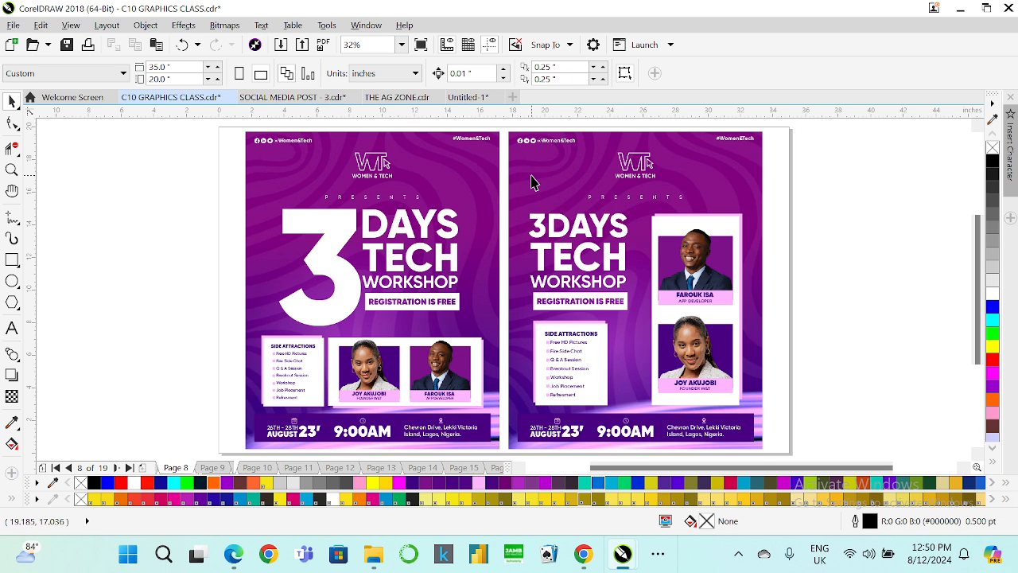
key("Page_Down")
key("Page_Down")
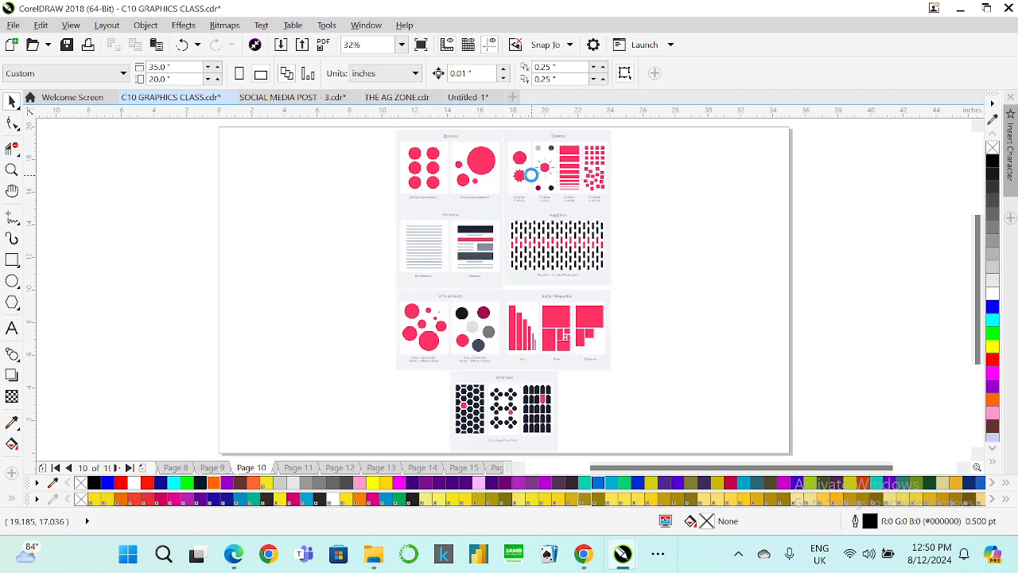
key("Page_Down")
key("Page_Up")
key("Page_Up")
key("Page_Up")
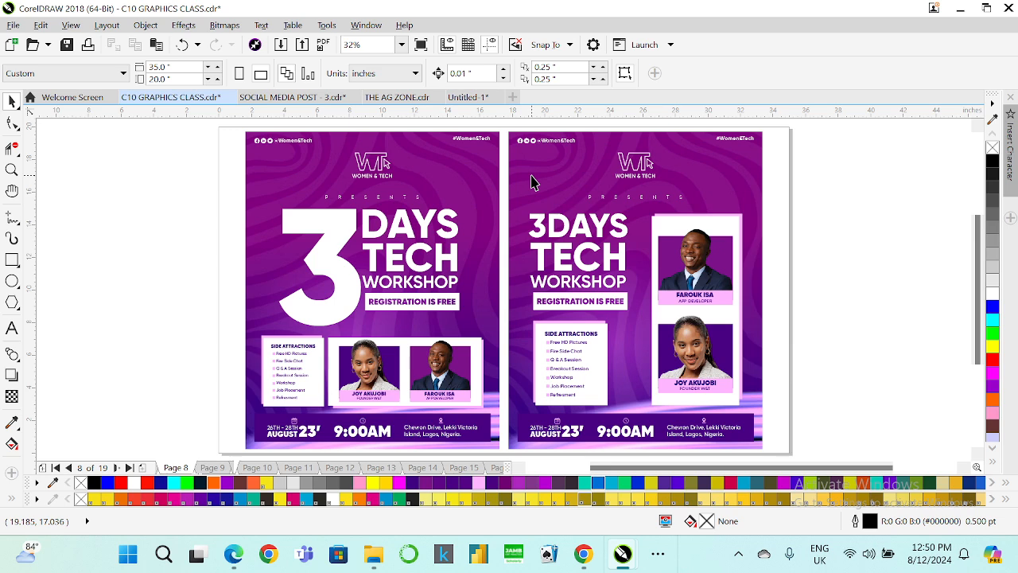
key("Page_Down")
key("Page_Down")
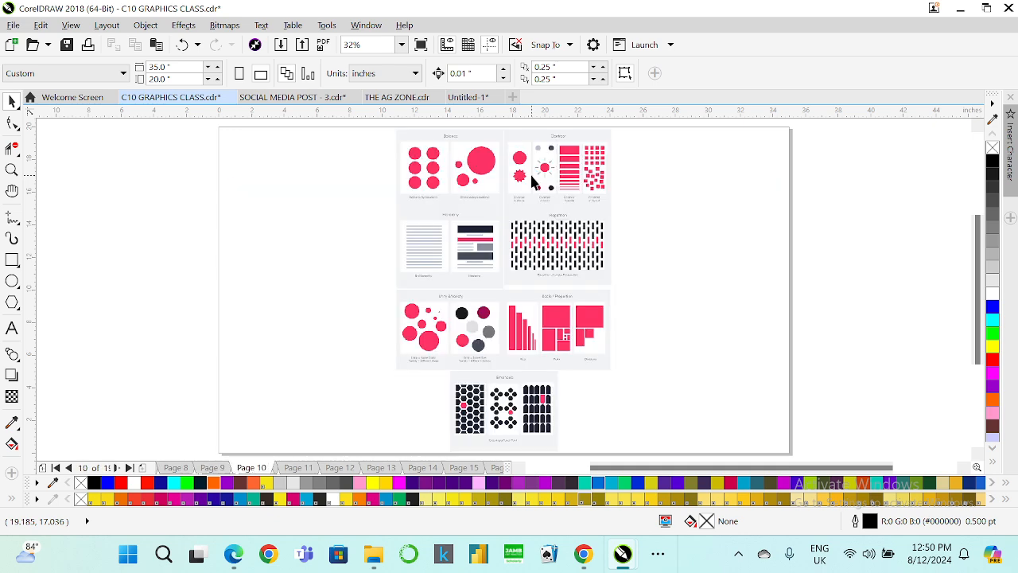
key("Page_Down")
key("Page_Down")
key("Page_Down")
key("Page_Down")
key("Page_Down")
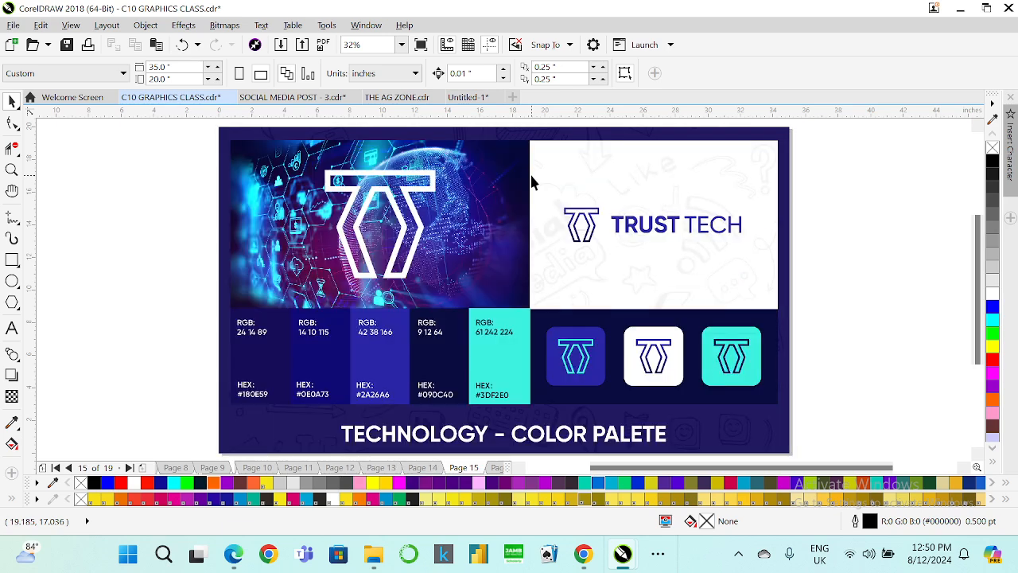
key("Page_Down")
key("Page_Down")
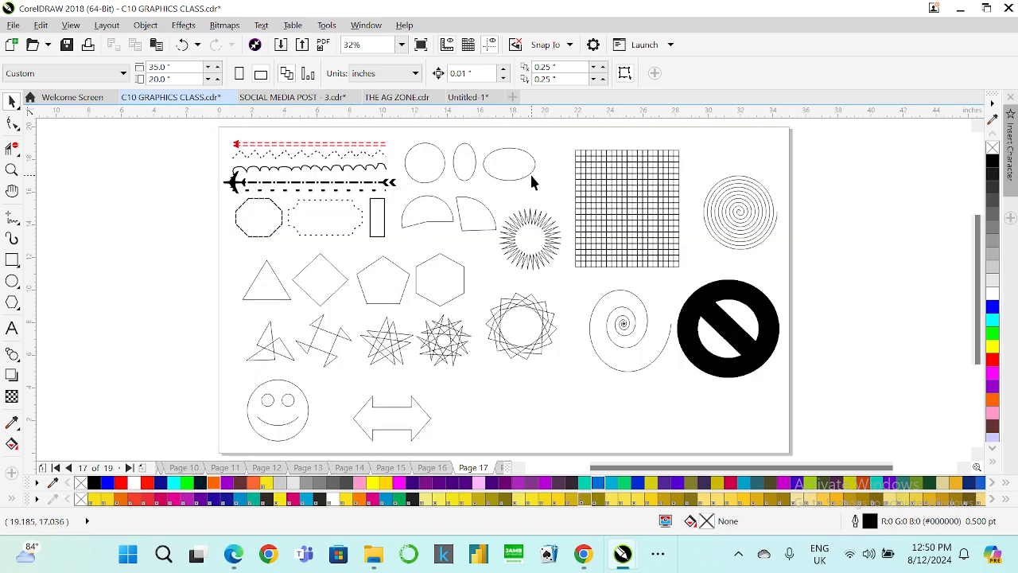
key("Page_Down")
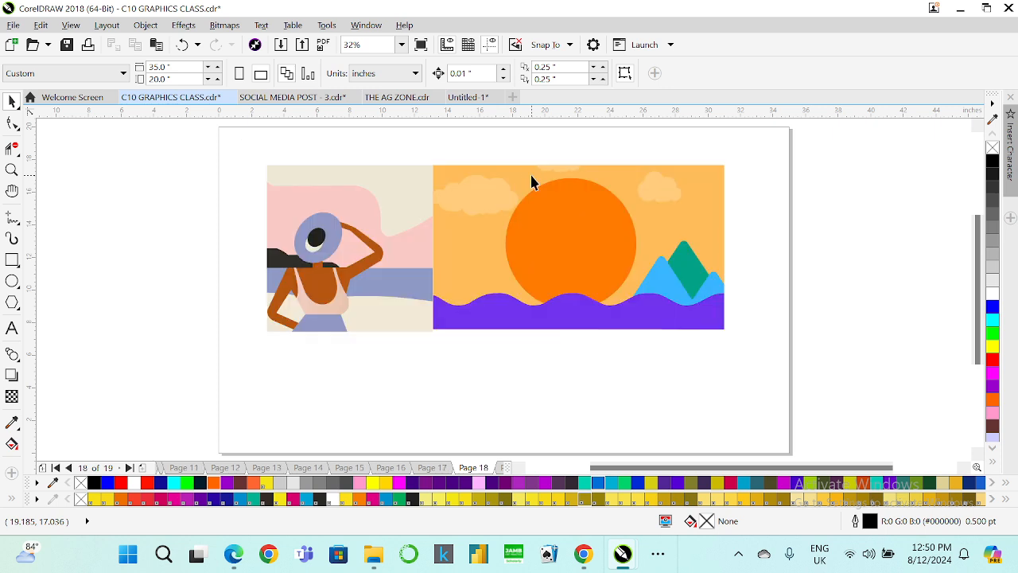
key("Page_Down")
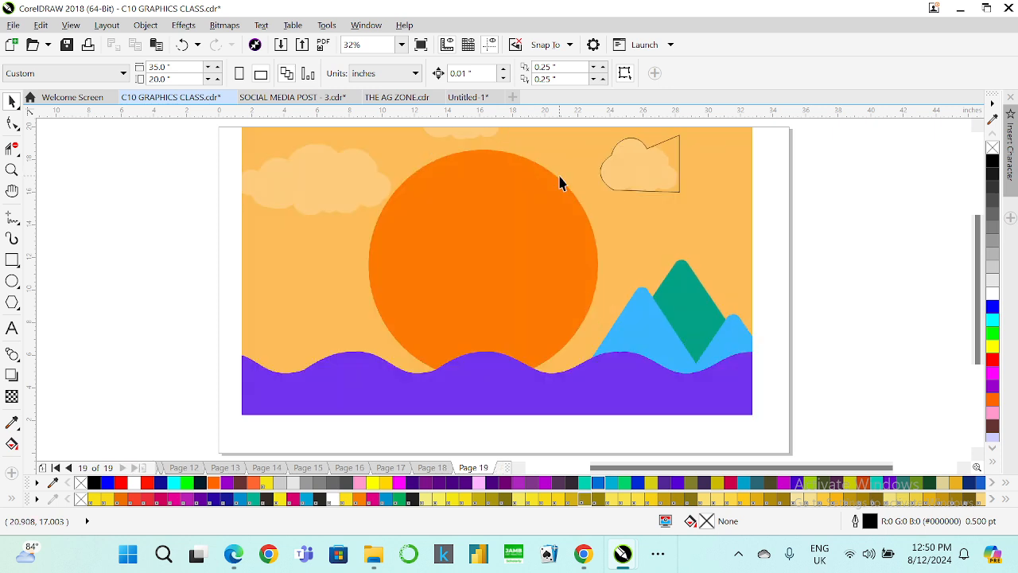
Add a new blank page after the last page of the document.
key("Page_Down")
key("Return")
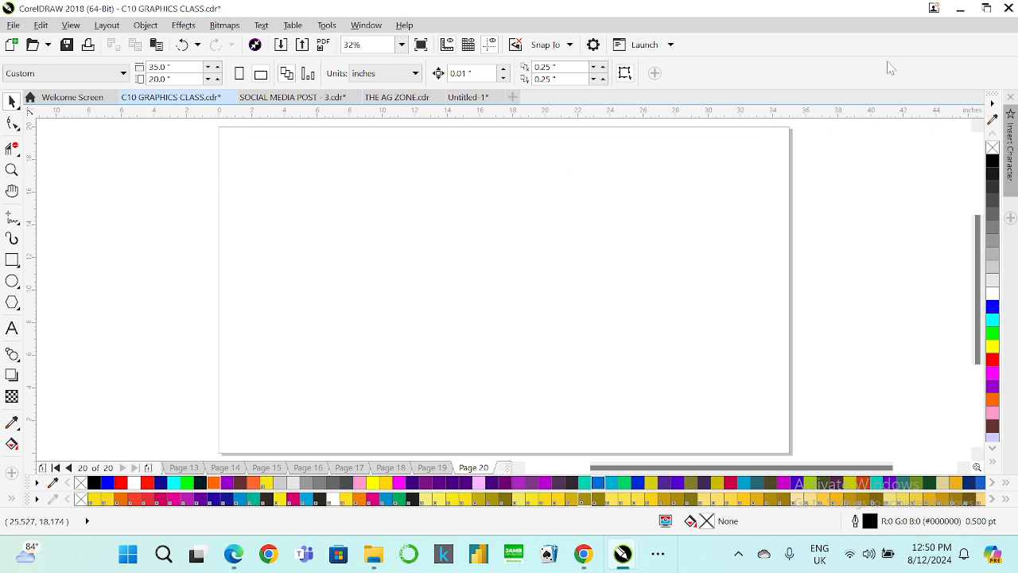
Switch to the Pinterest tab in Chrome.
left_click(963, 7)
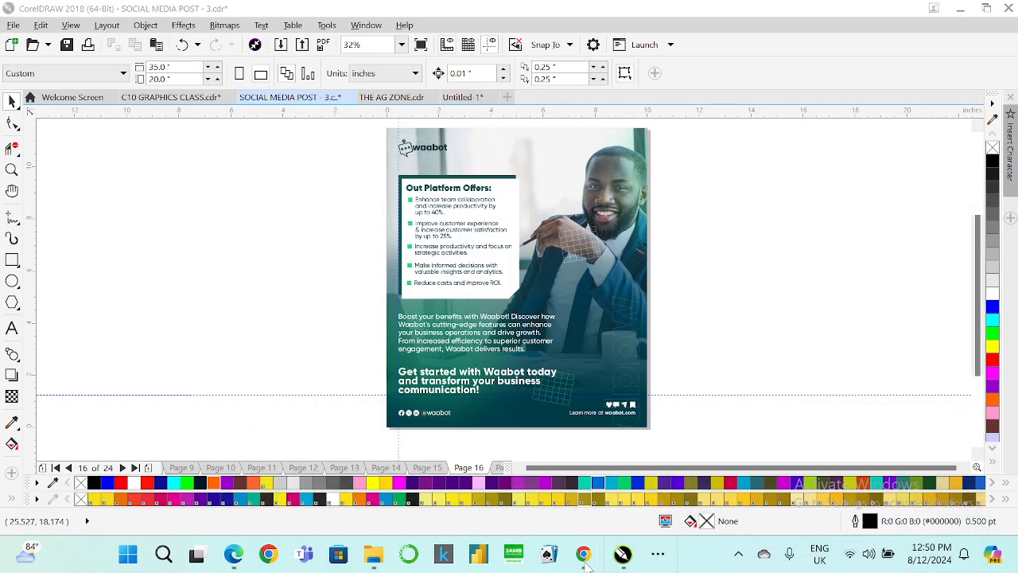
mouse_move(585, 557)
left_click(472, 514)
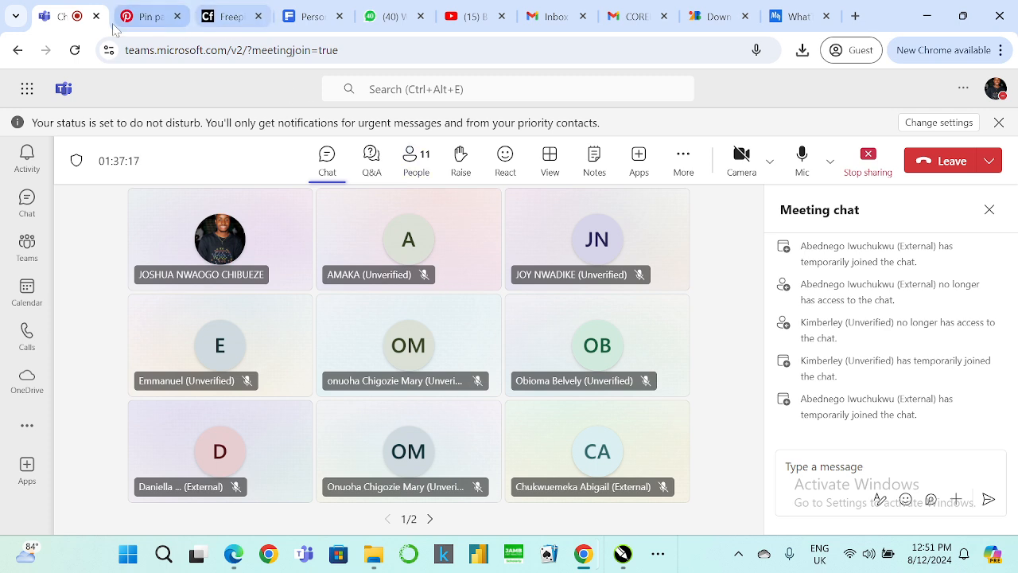
left_click(146, 21)
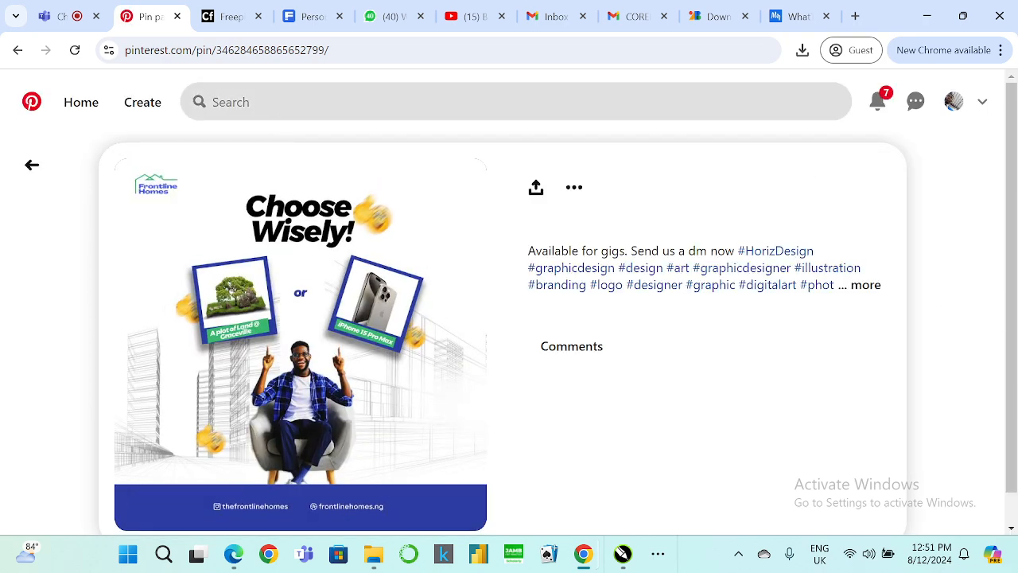
left_click(262, 101)
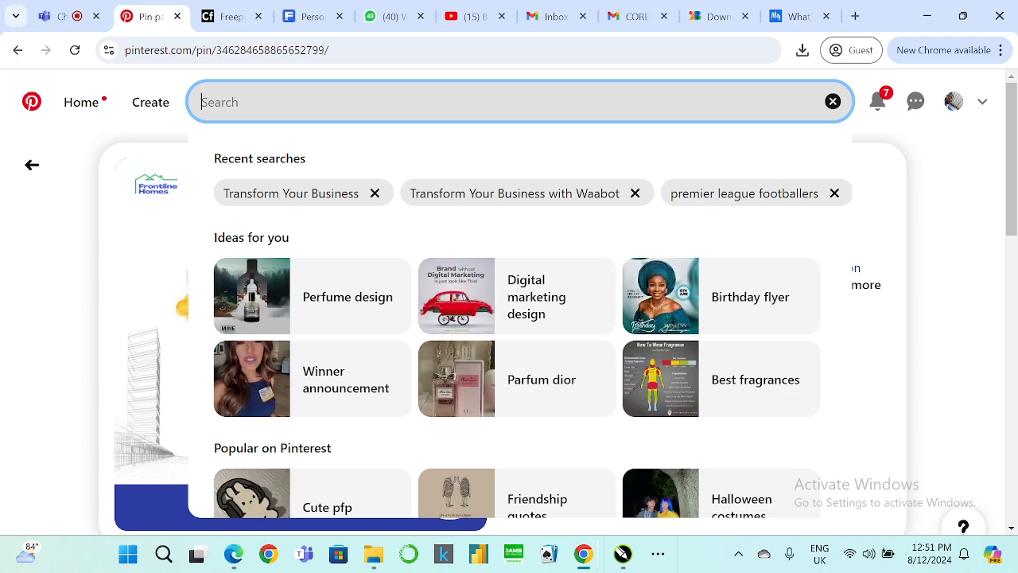
type("AIR")
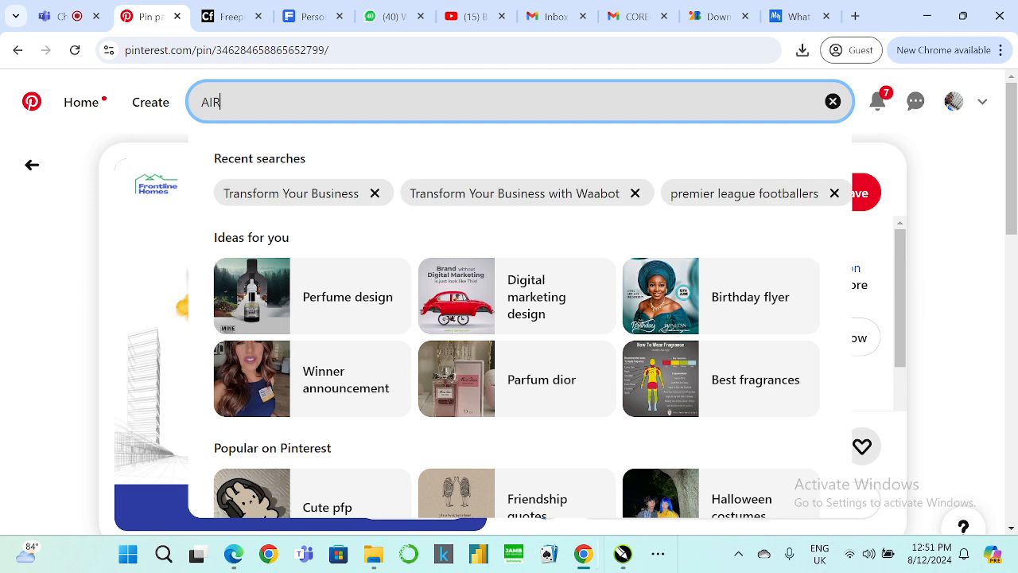
key("BackSpace")
key("BackSpace")
key("BackSpace")
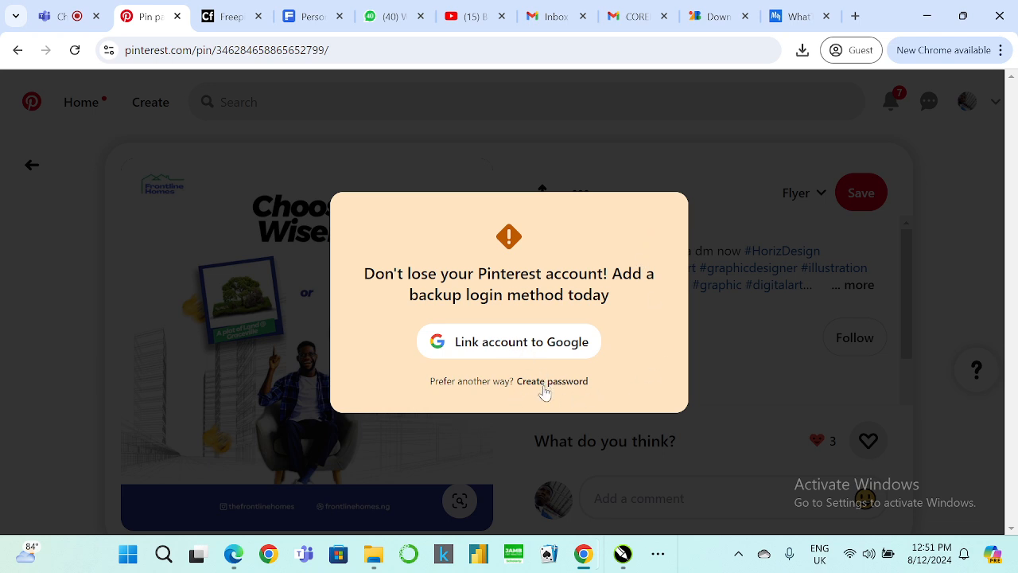
Link the Pinterest account to a Google account and confirm updating the account e-mail.
left_click(490, 342)
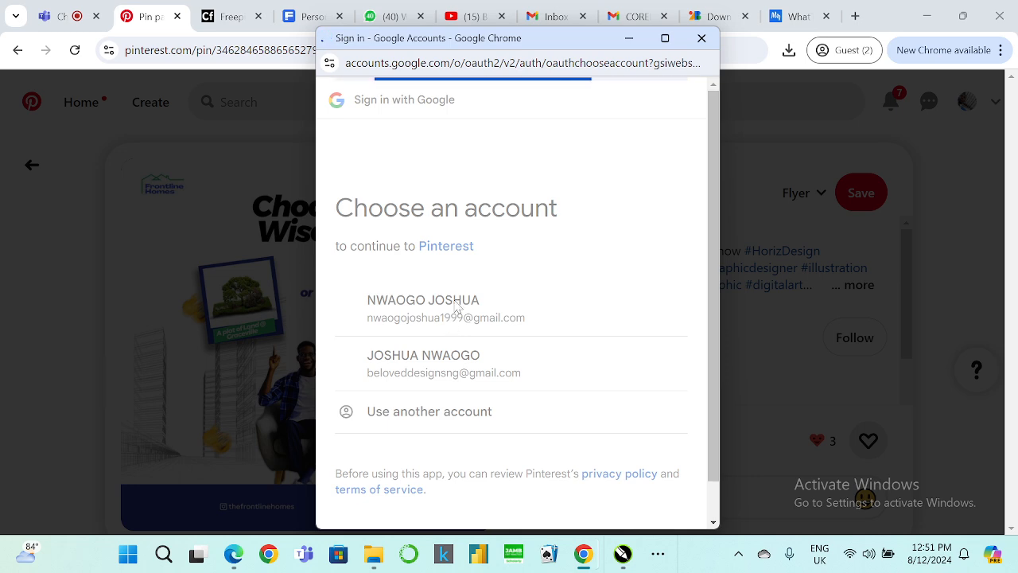
left_click(605, 415)
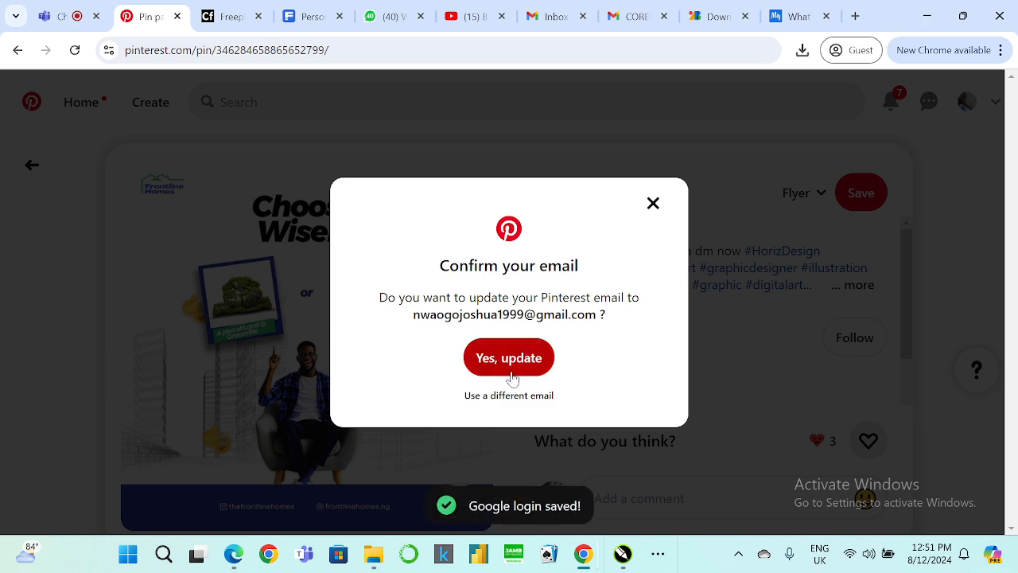
left_click(513, 360)
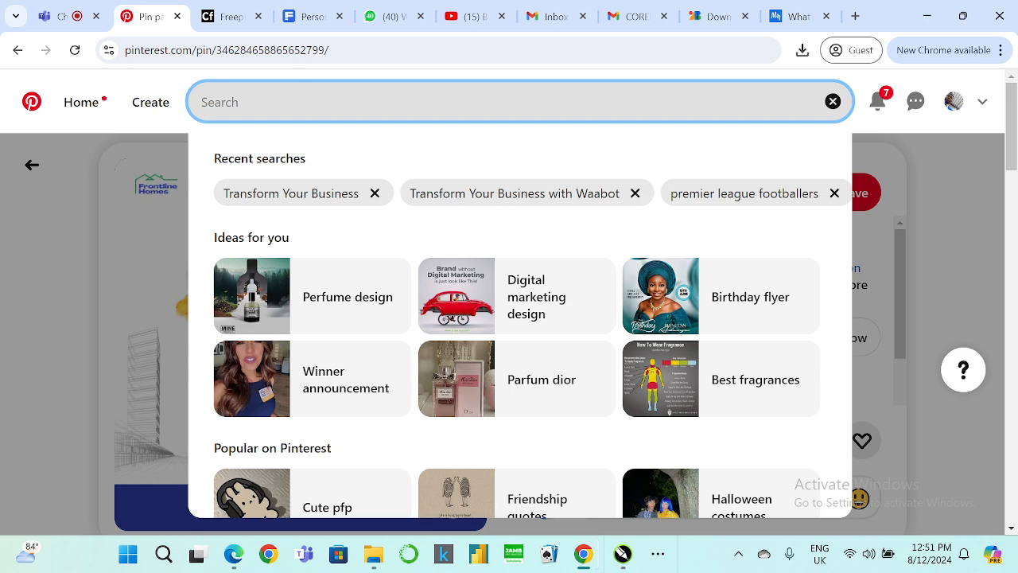
Search Pinterest for hair flyers ideas.
type("hai")
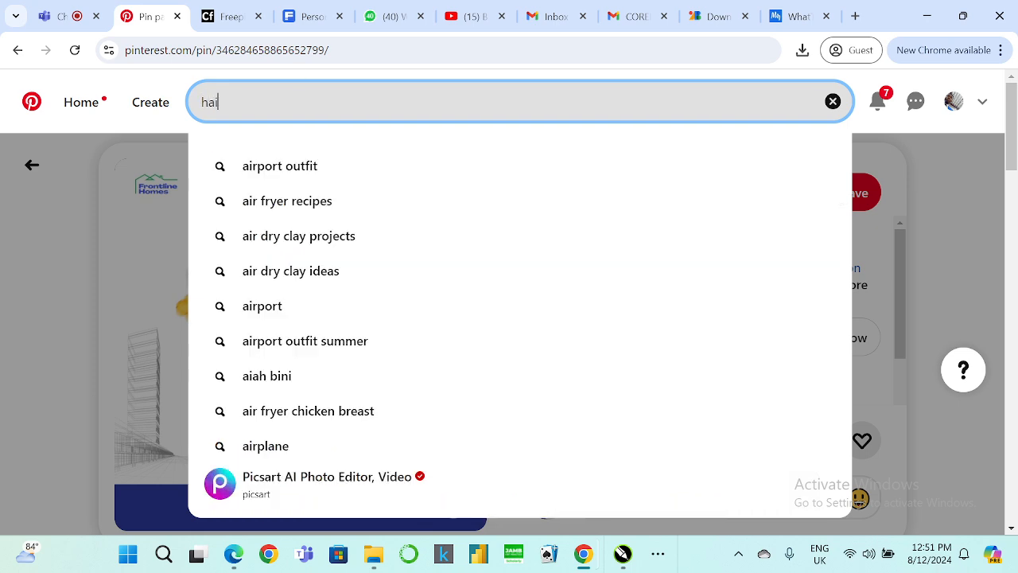
type("r flyer")
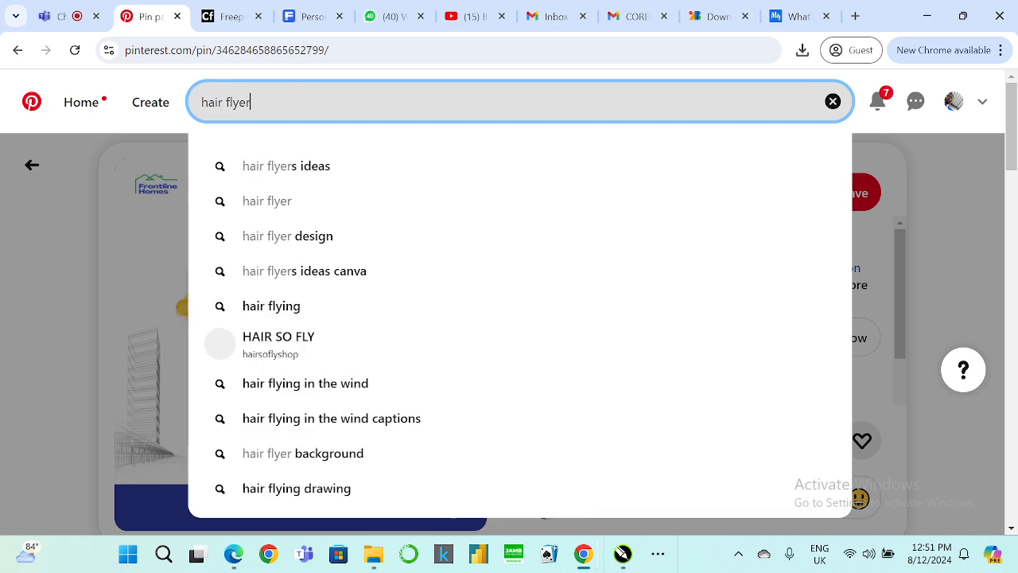
left_click(279, 173)
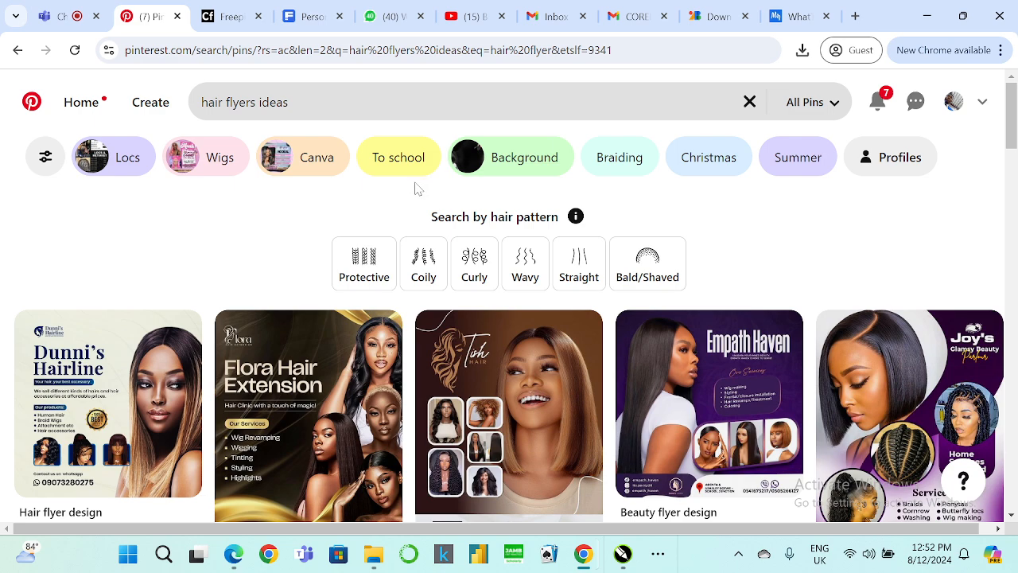
Browse the hair flyer search results for design inspiration.
scroll(414, 188, "down", 4)
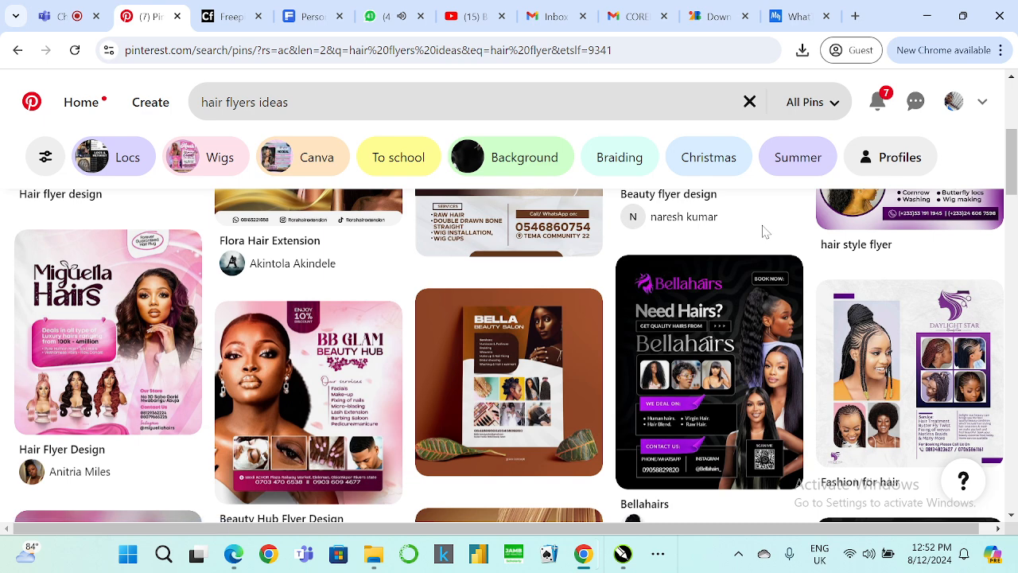
scroll(573, 362, "up", 3)
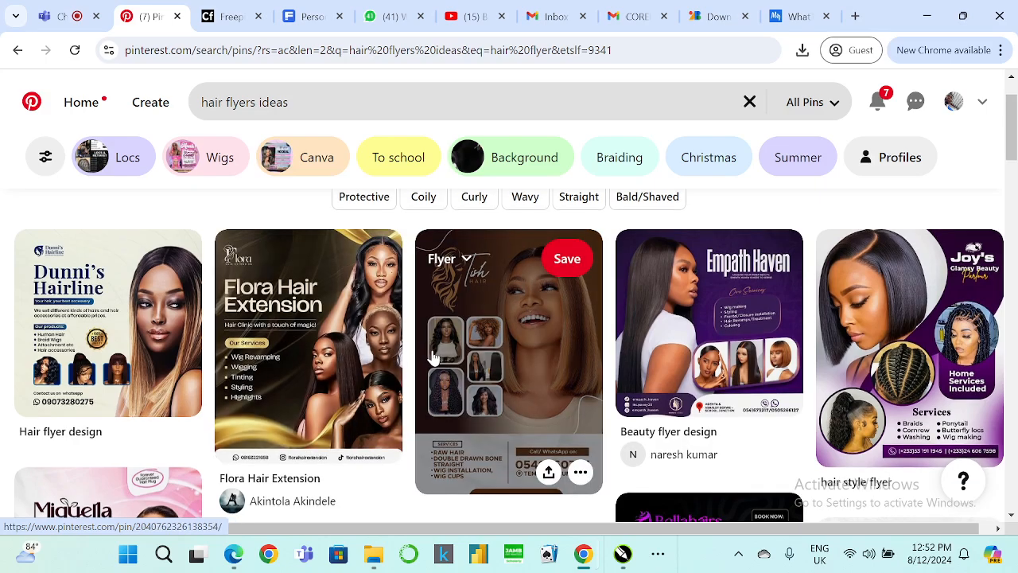
scroll(432, 352, "down", 2)
scroll(498, 271, "down", 6)
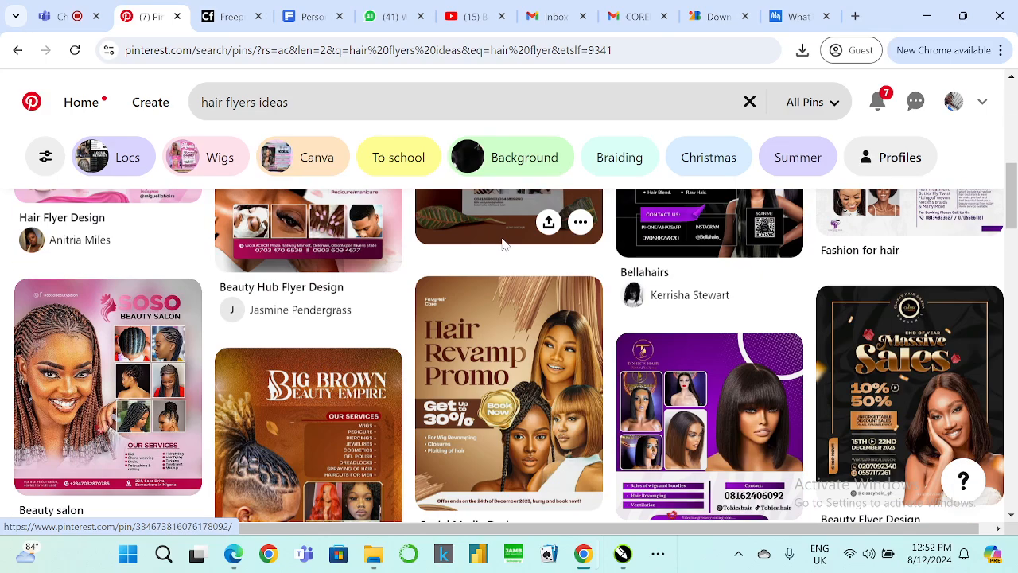
scroll(537, 203, "down", 2)
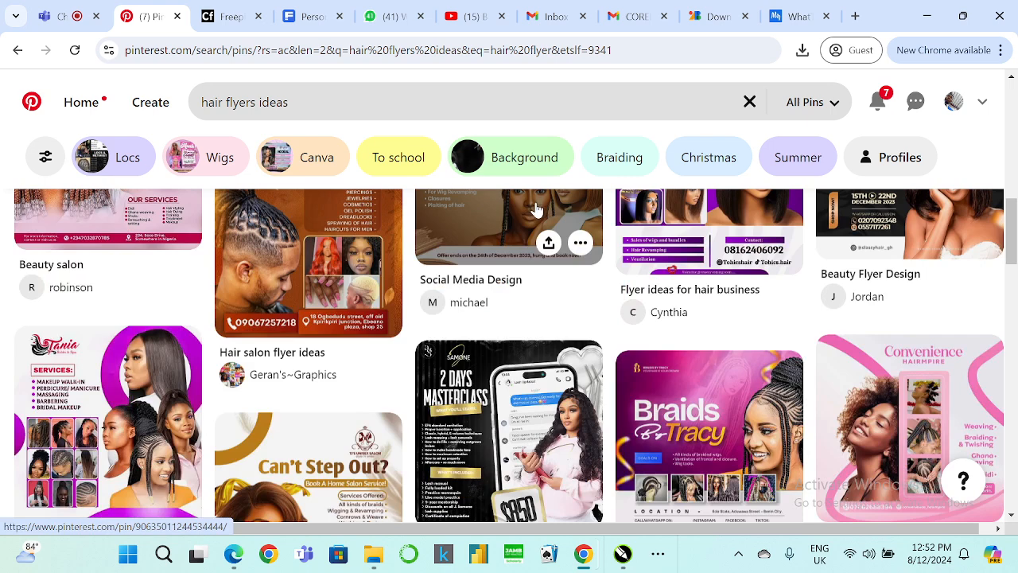
scroll(537, 209, "down", 1)
scroll(541, 213, "down", 1)
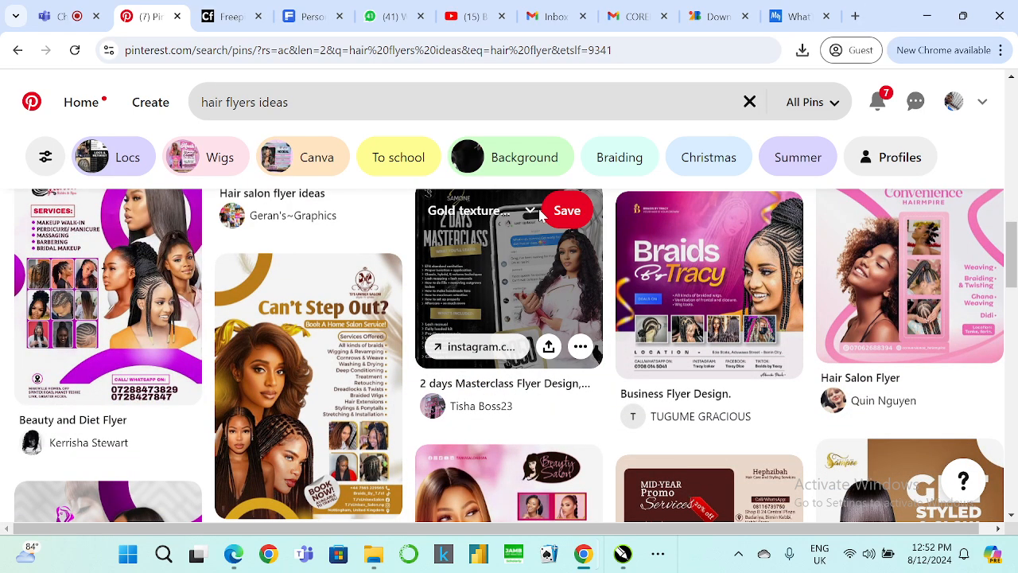
Scroll through the hair flyer results and open the Flora Hair Extension flyer pin.
scroll(535, 213, "down", 3)
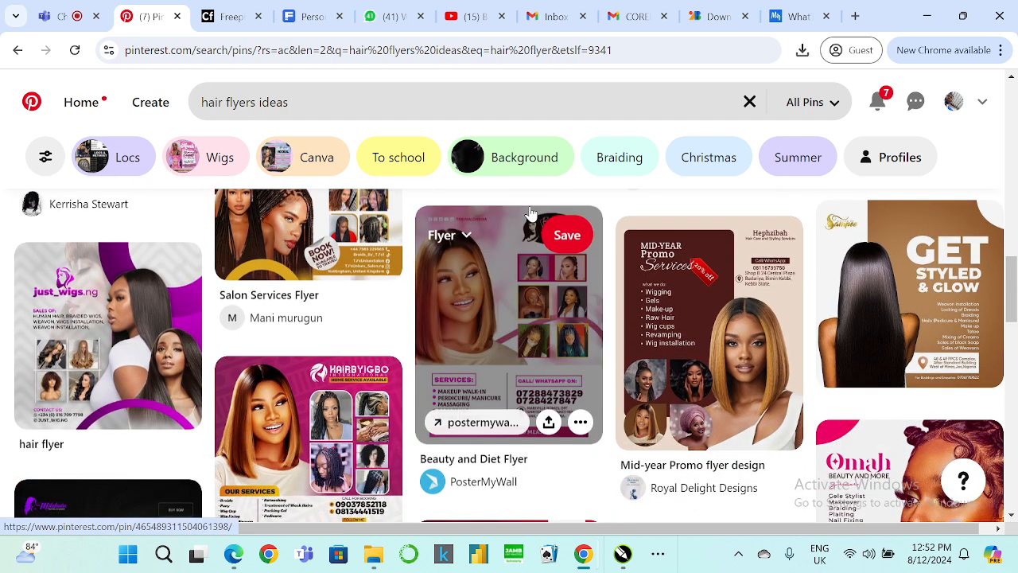
scroll(530, 214, "down", 2)
scroll(531, 219, "down", 2)
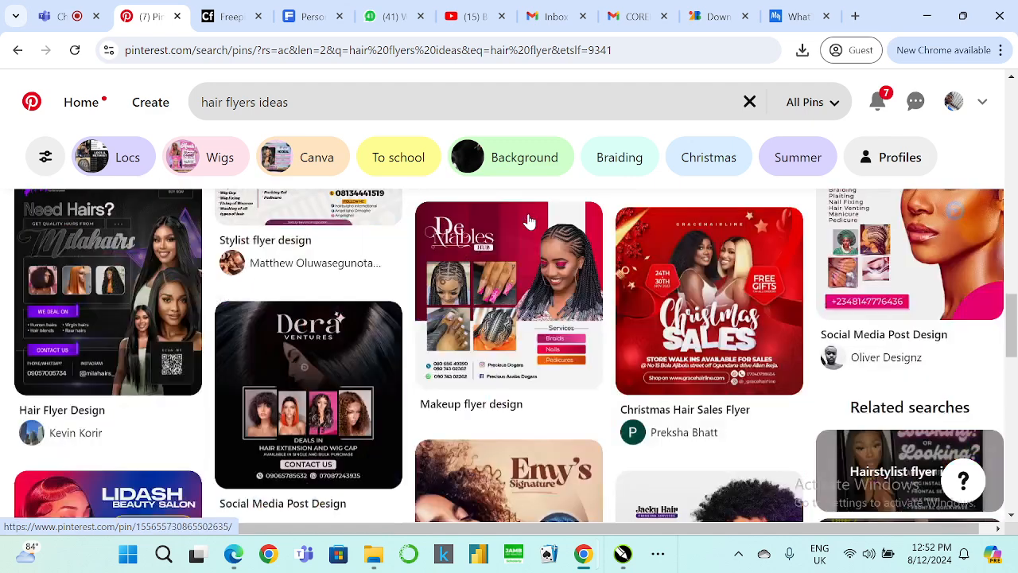
scroll(531, 221, "down", 2)
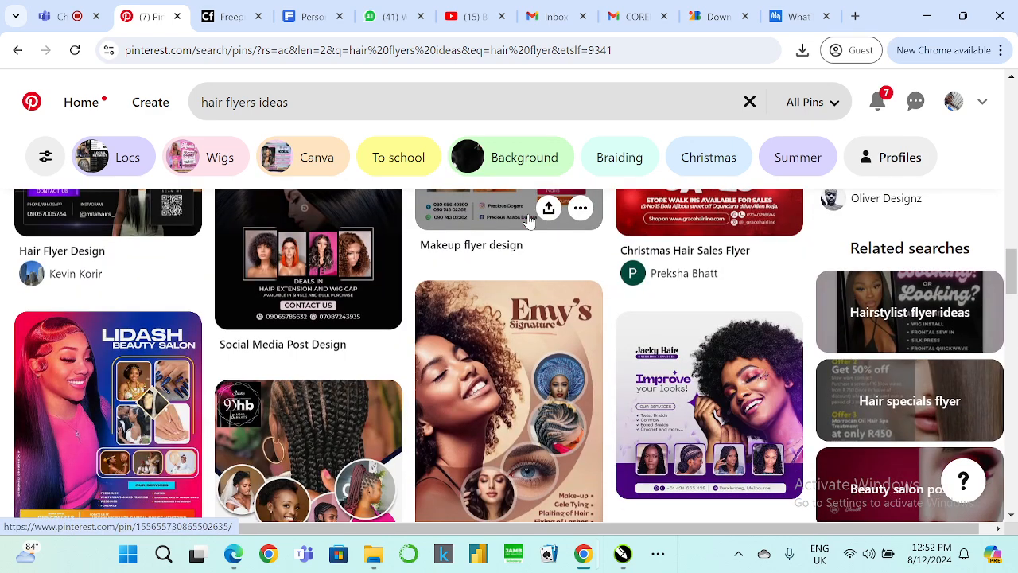
scroll(529, 220, "down", 2)
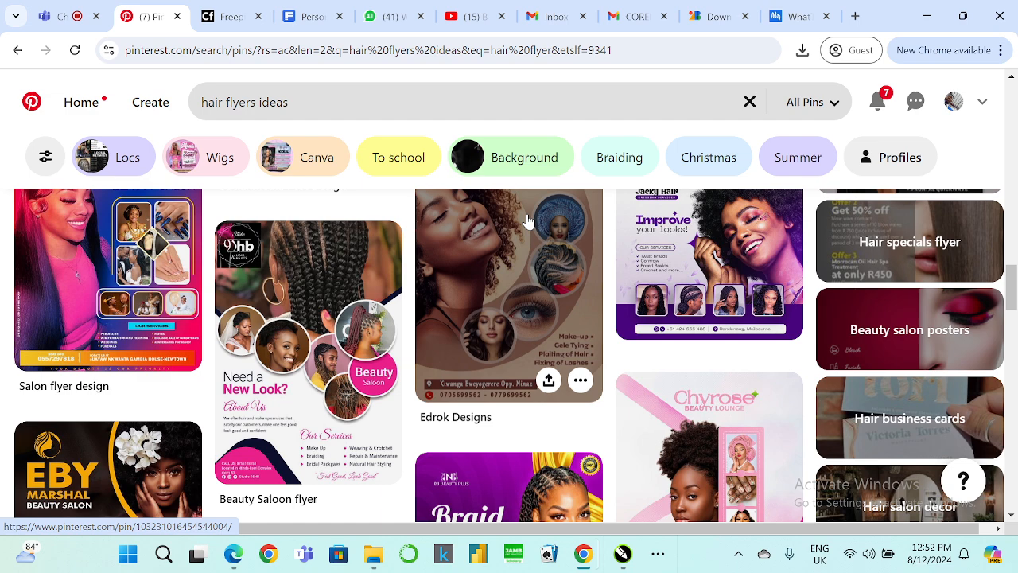
scroll(514, 334, "down", 10)
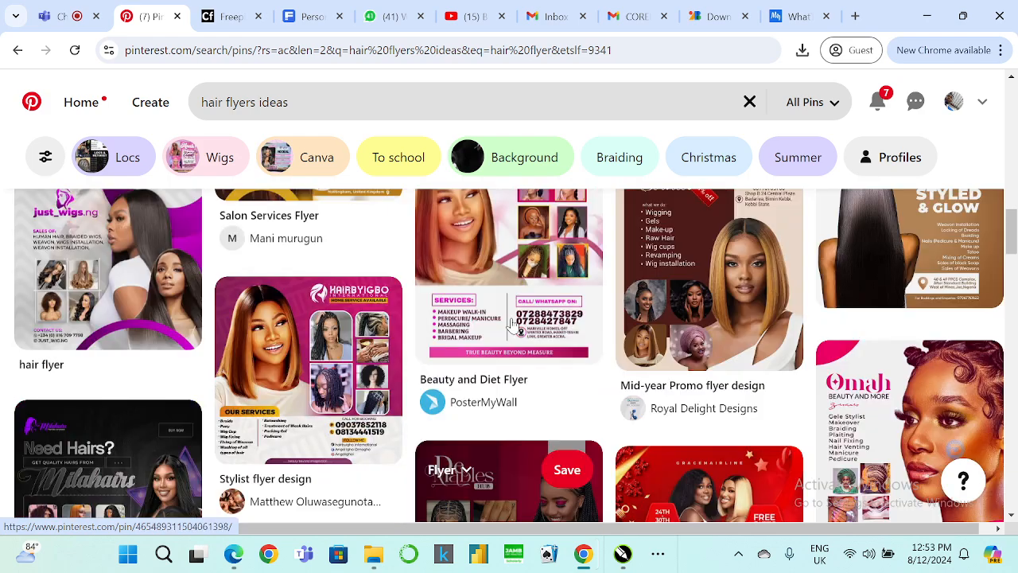
scroll(513, 335, "up", 5)
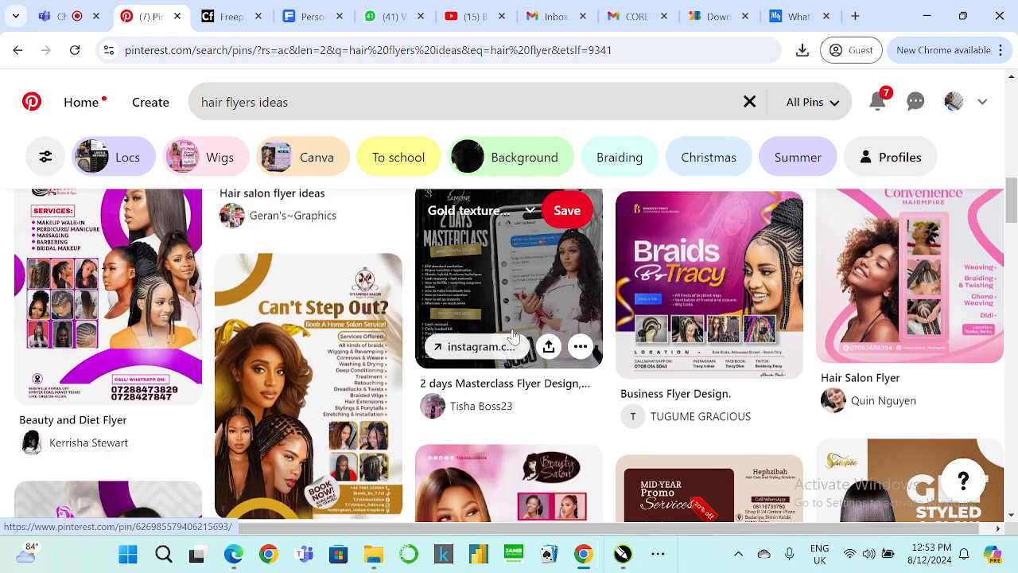
scroll(512, 345, "up", 4)
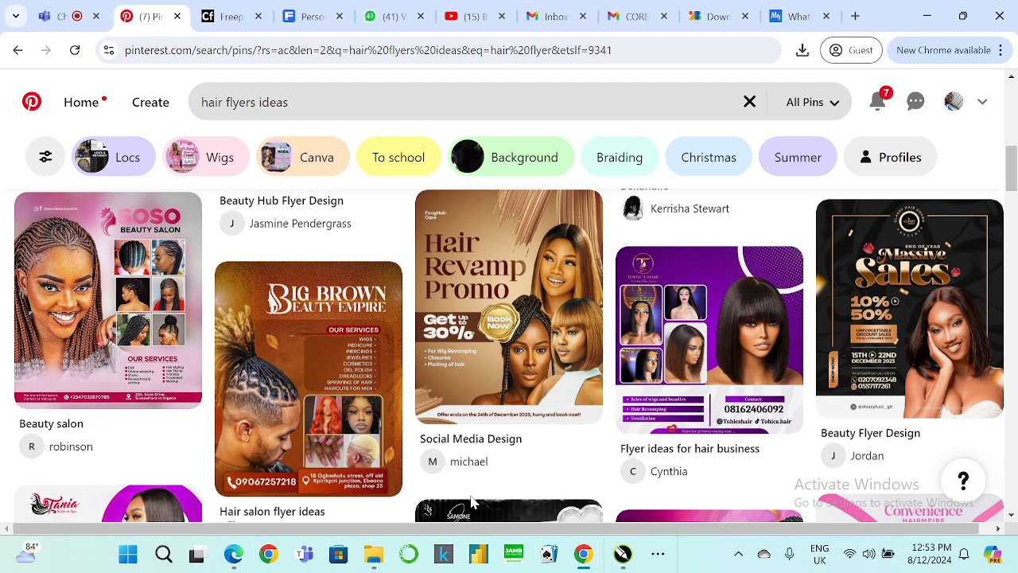
scroll(471, 503, "up", 5)
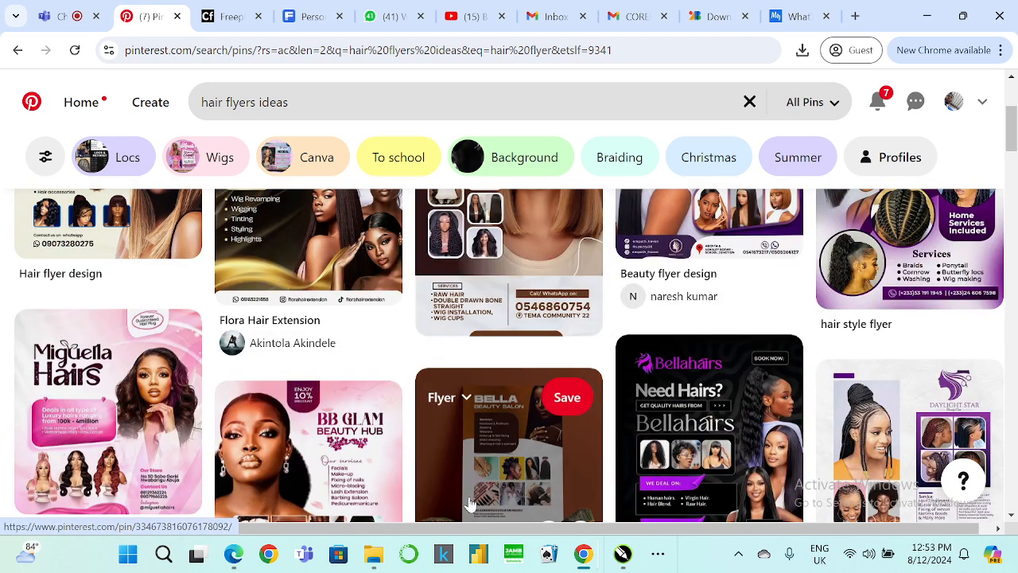
scroll(469, 502, "down", 2)
scroll(471, 502, "up", 3)
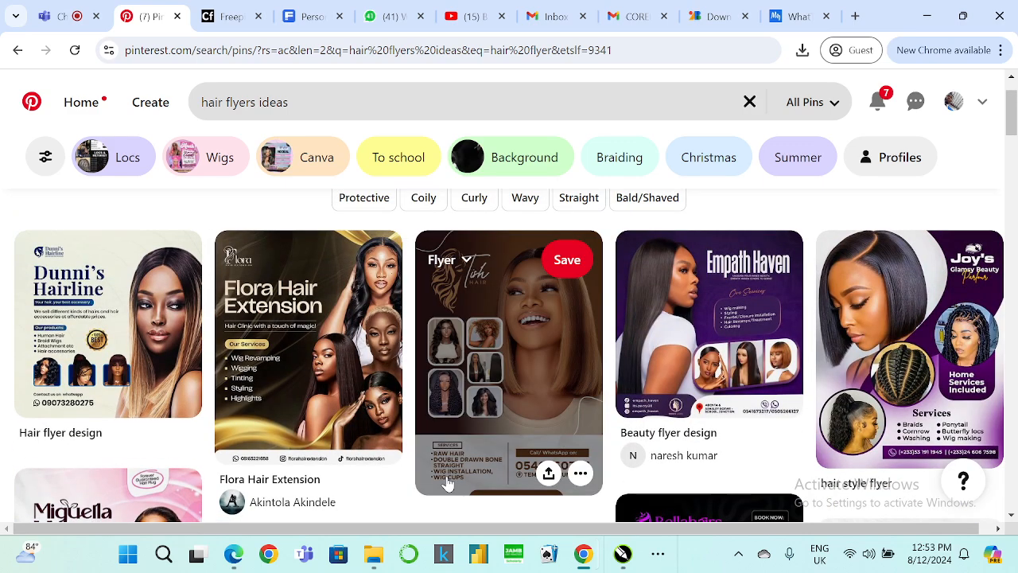
left_click(370, 378)
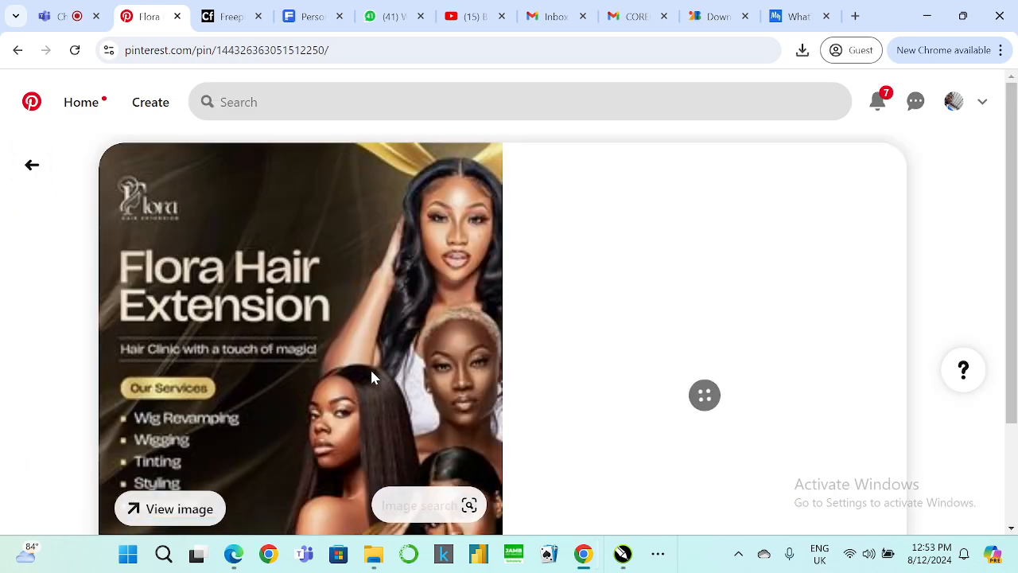
Examine the Flora Hair Extension pin and the related flyers under More to explore.
scroll(353, 293, "down", 4)
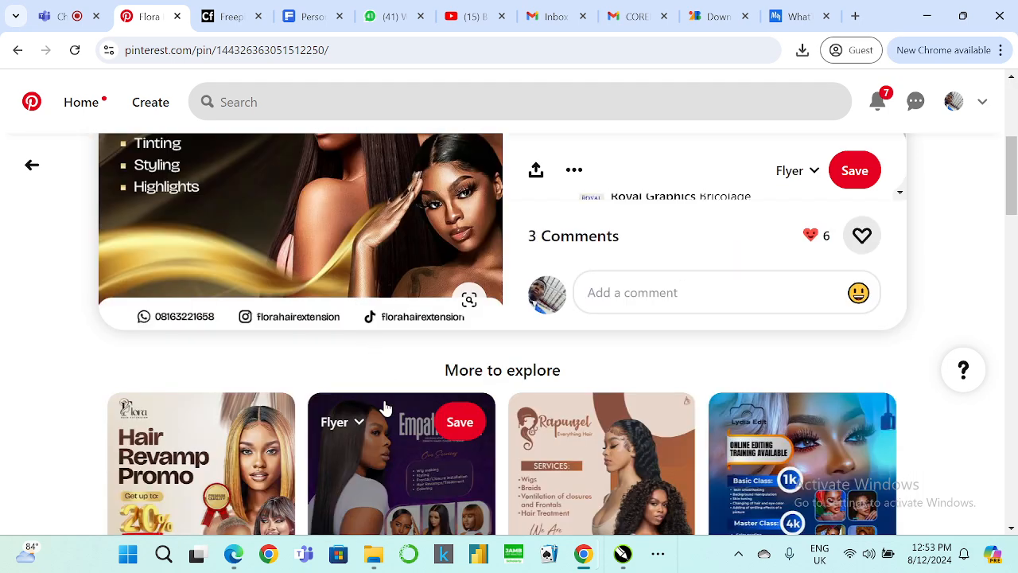
scroll(386, 407, "down", 3)
scroll(377, 416, "up", 6)
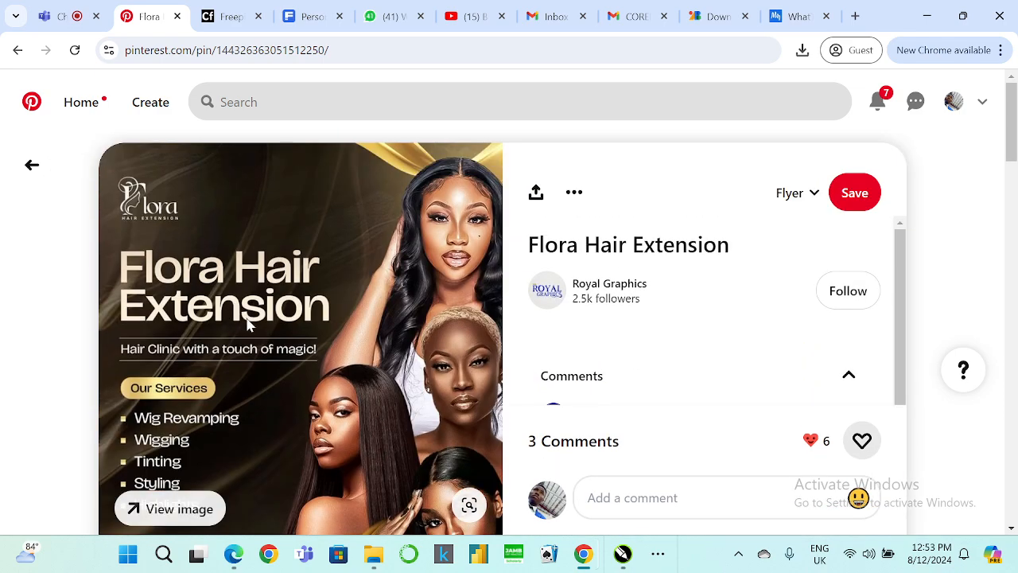
scroll(238, 311, "down", 4)
scroll(359, 346, "down", 1)
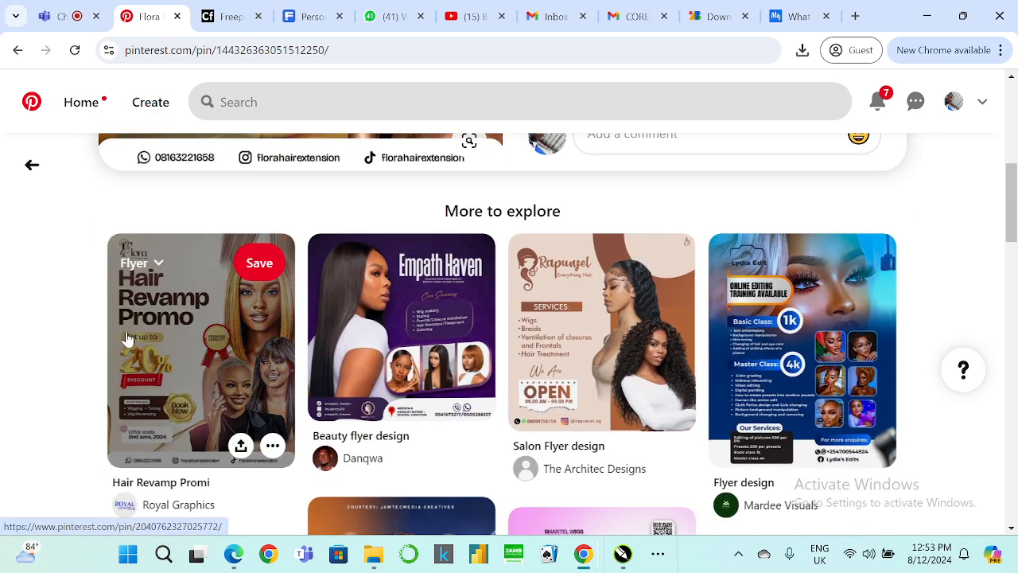
scroll(398, 357, "down", 4)
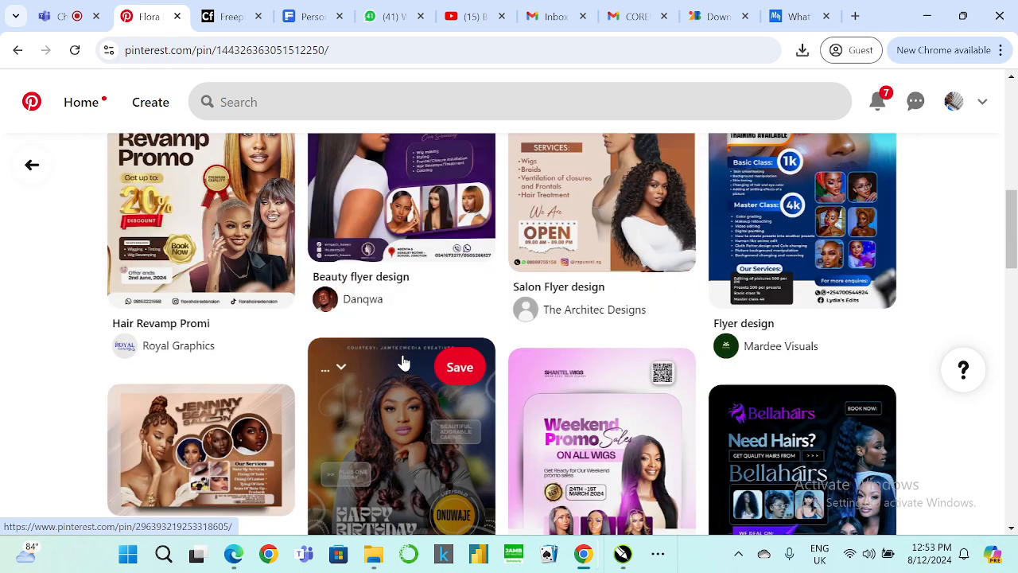
scroll(398, 362, "down", 2)
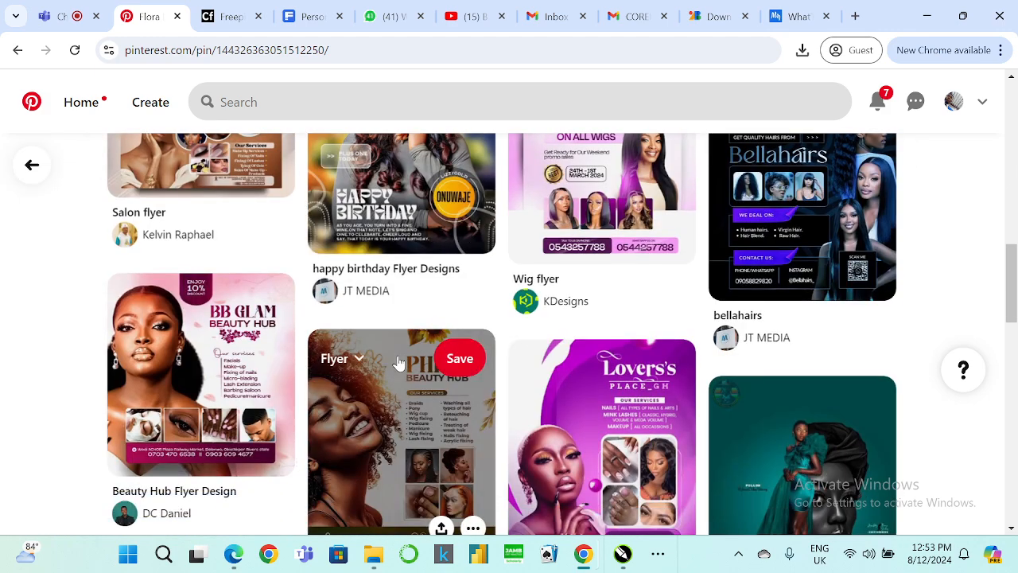
scroll(398, 360, "up", 5)
scroll(397, 361, "up", 5)
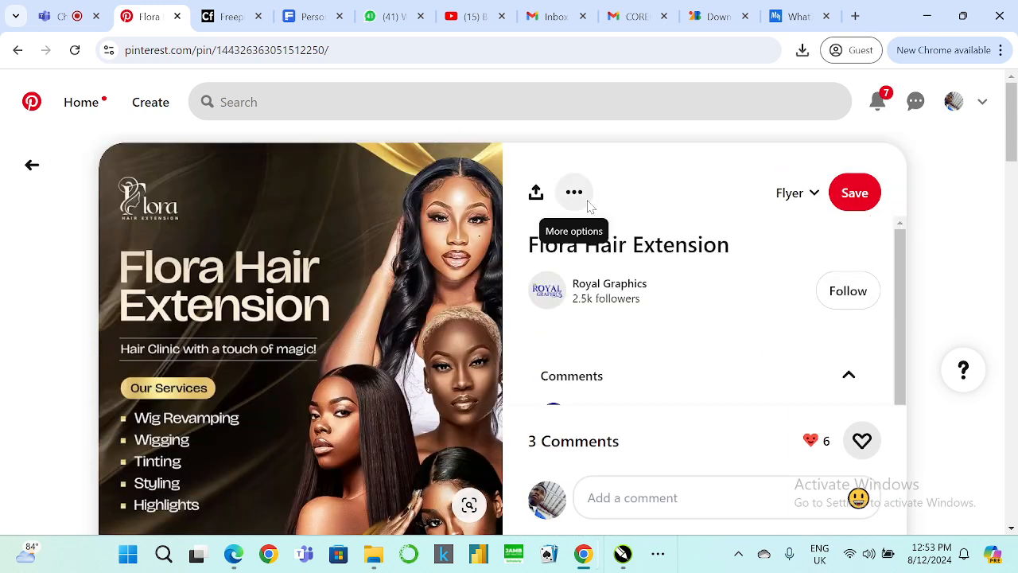
Download the Flora Hair Extension image as a JPEG into the Downloads folder.
left_click(583, 199)
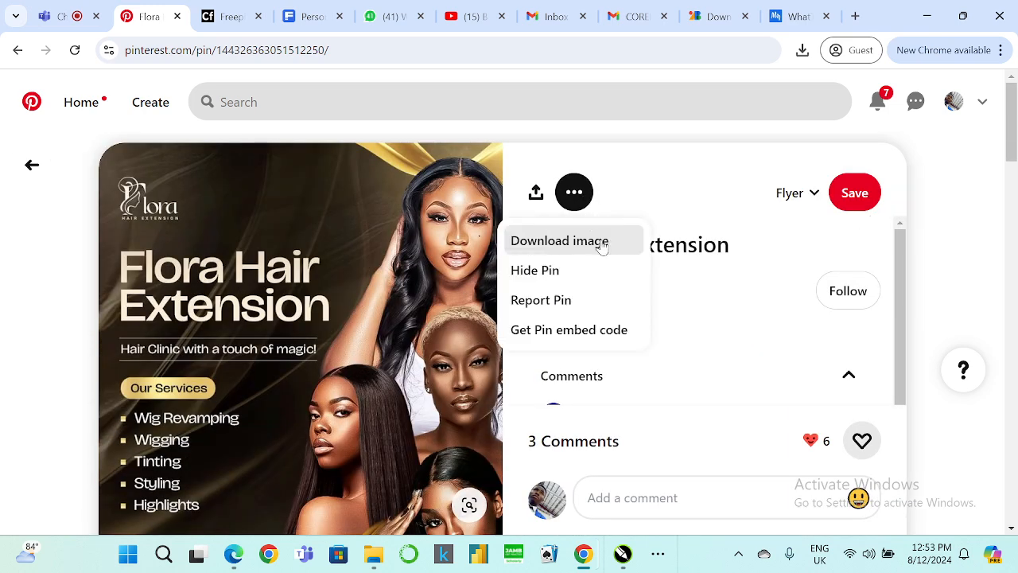
left_click(559, 240)
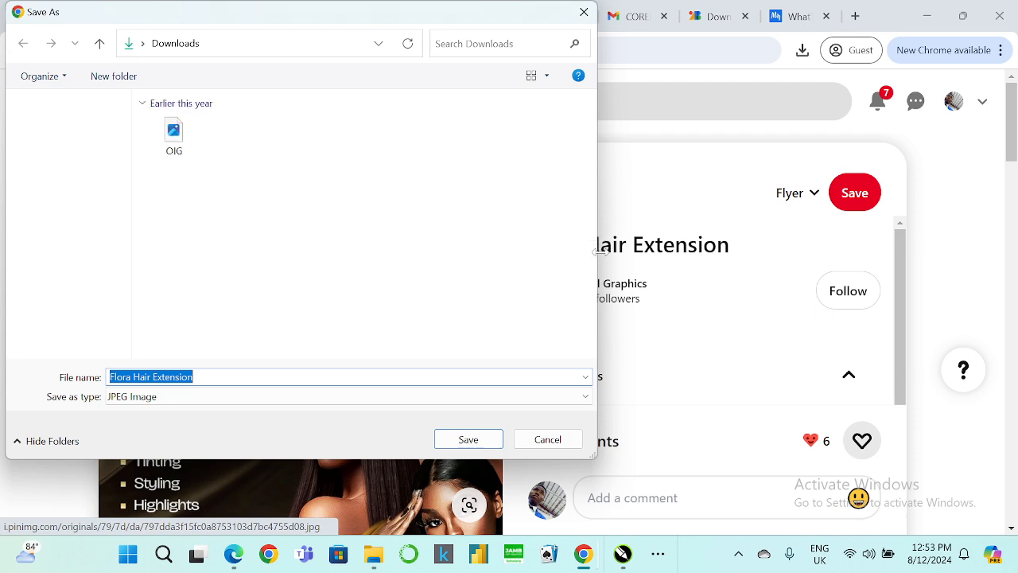
left_click(494, 436)
Open the related Hair Revamp Promo flyer pin and download its image as a JPEG to Downloads.
scroll(385, 320, "down", 10)
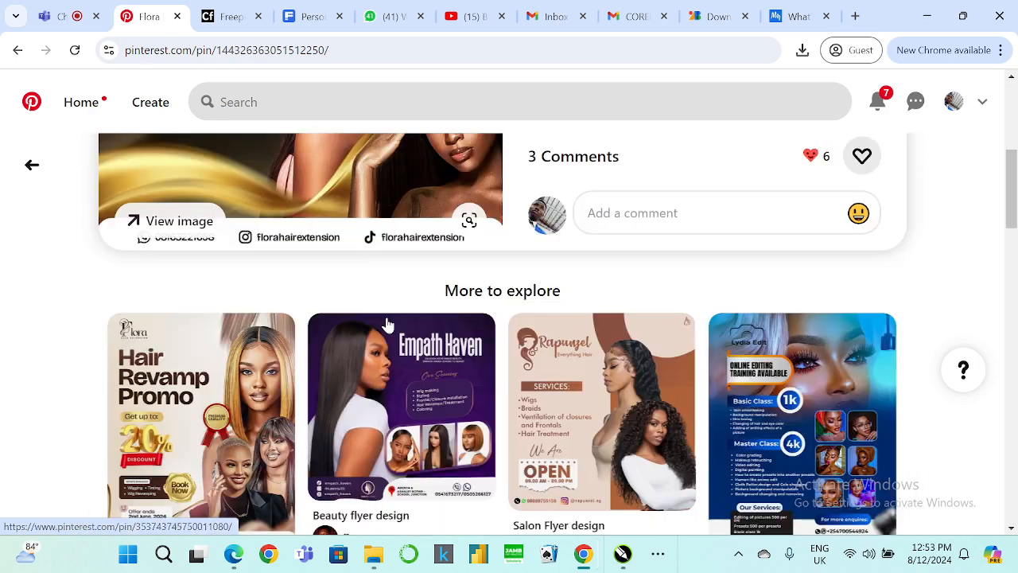
scroll(302, 302, "up", 2)
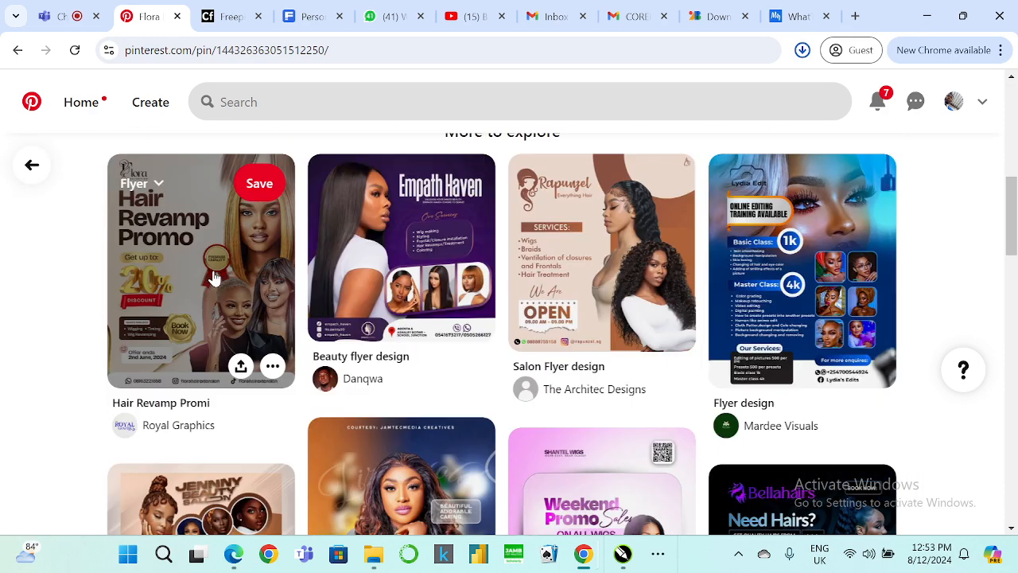
left_click(199, 260)
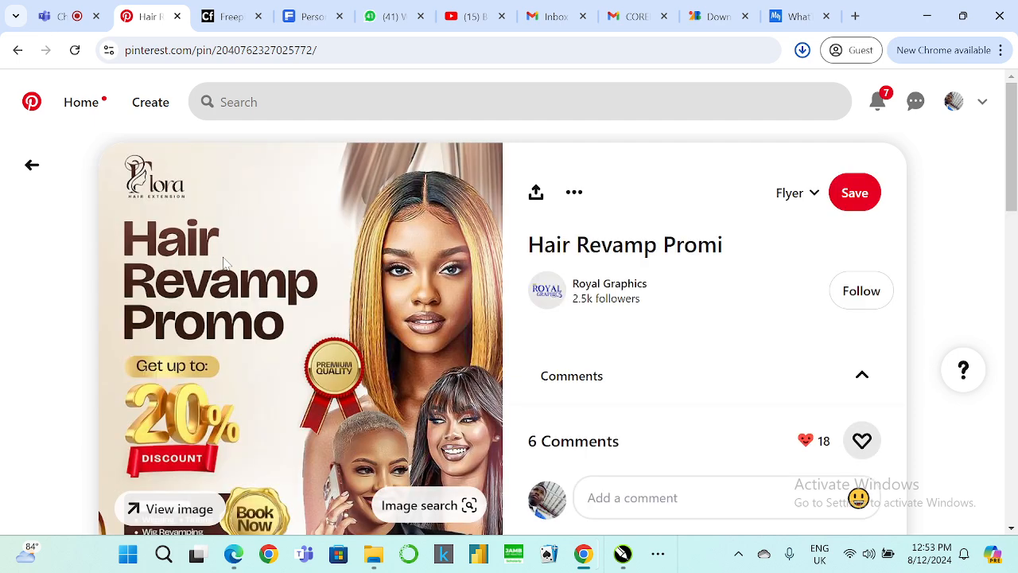
left_click(576, 196)
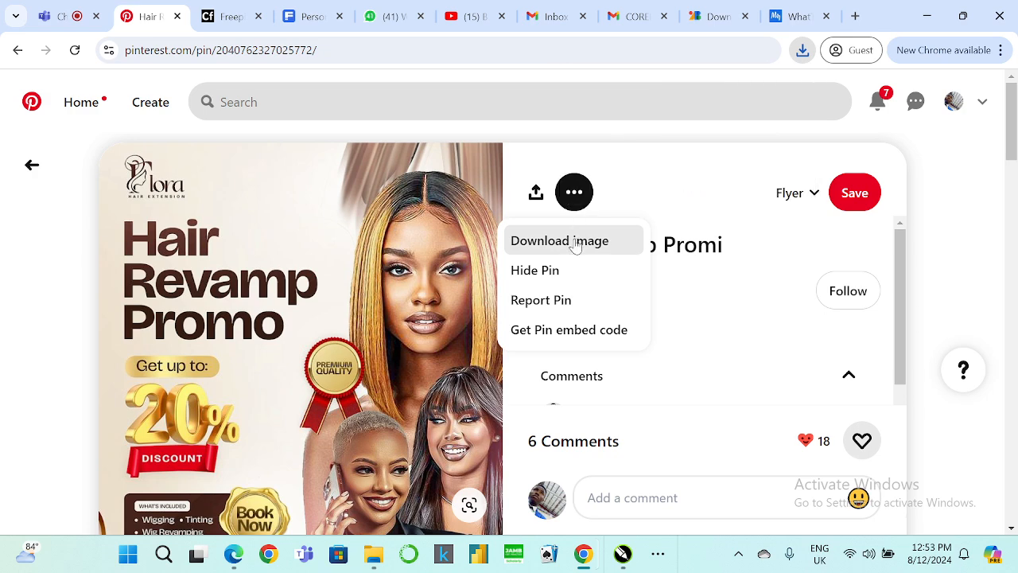
left_click(578, 241)
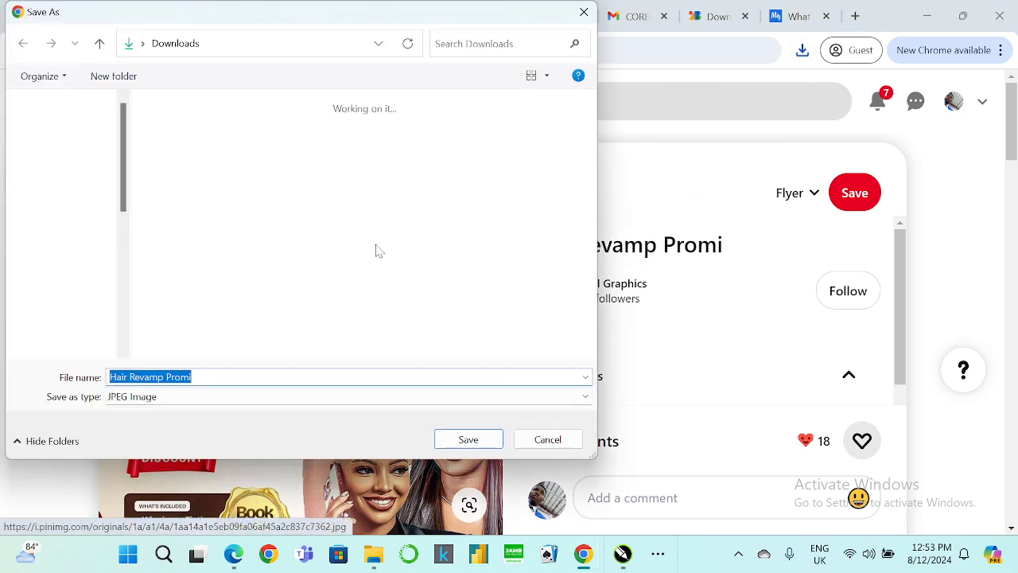
left_click(468, 439)
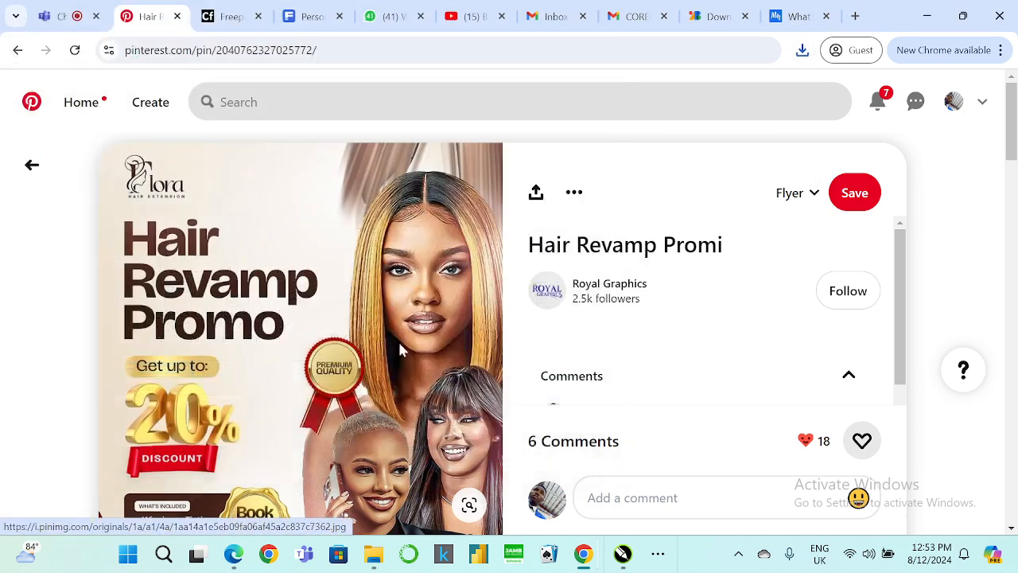
Browse the more-to-explore flyer designs below the Hair Revamp Promo pin for further inspiration.
scroll(379, 296, "down", 3)
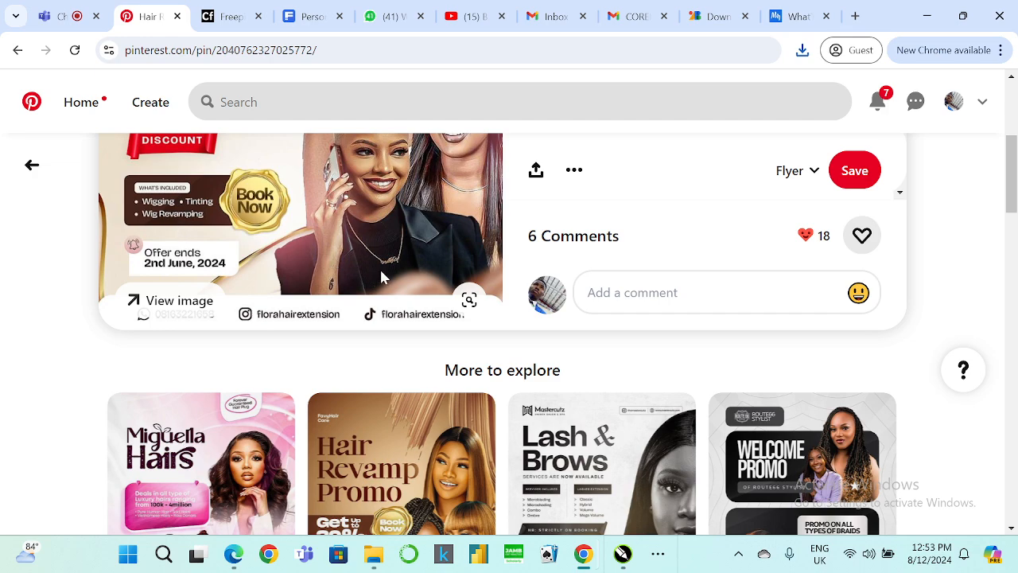
scroll(382, 277, "up", 2)
scroll(383, 277, "down", 5)
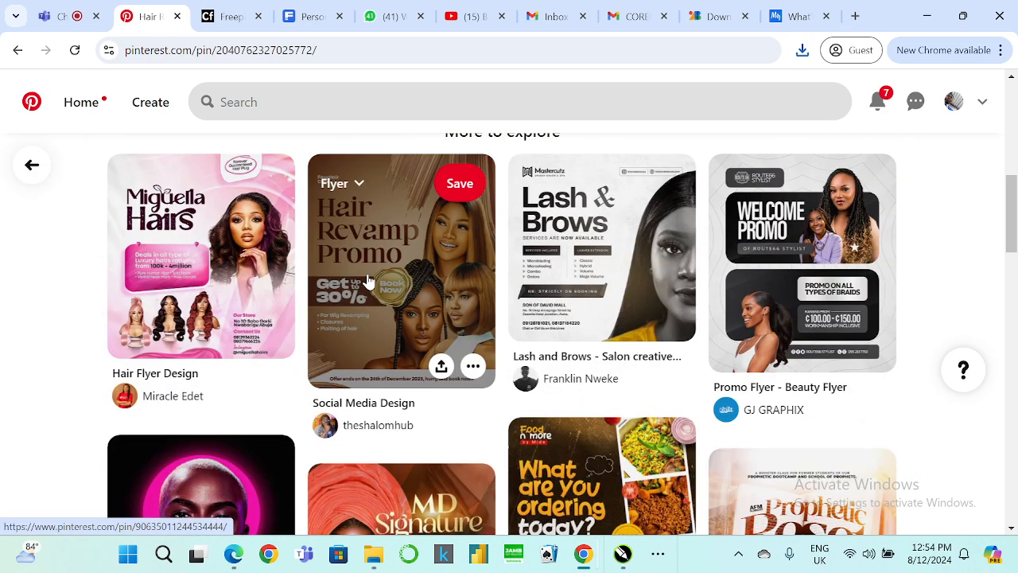
scroll(431, 260, "down", 4)
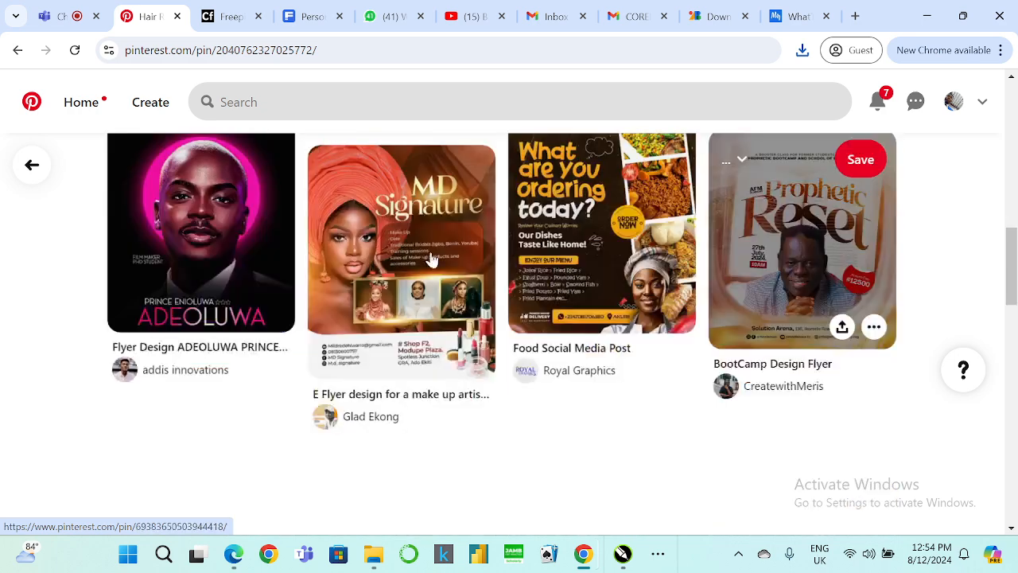
scroll(548, 298, "down", 2)
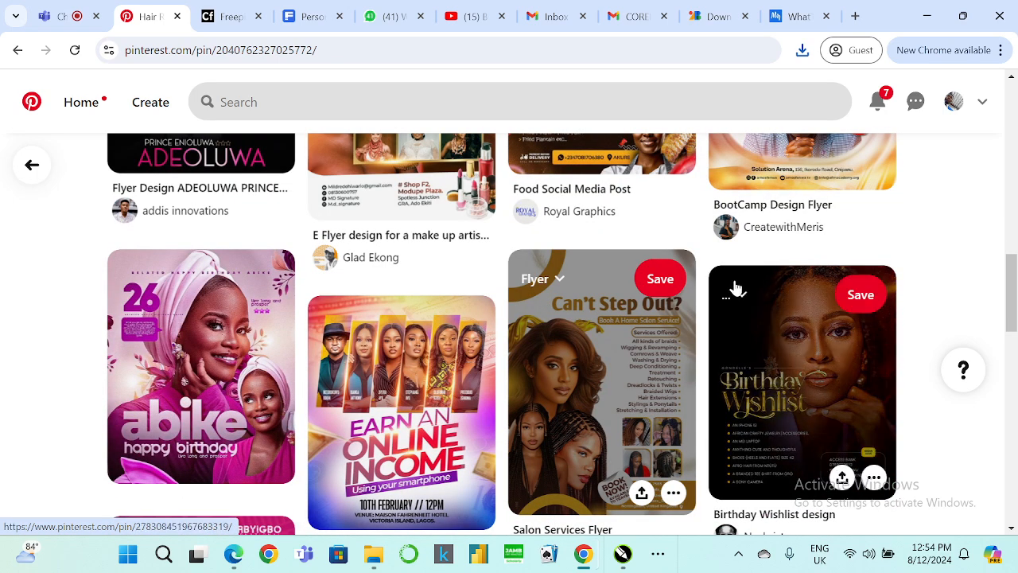
scroll(830, 364, "down", 4)
scroll(788, 263, "up", 2)
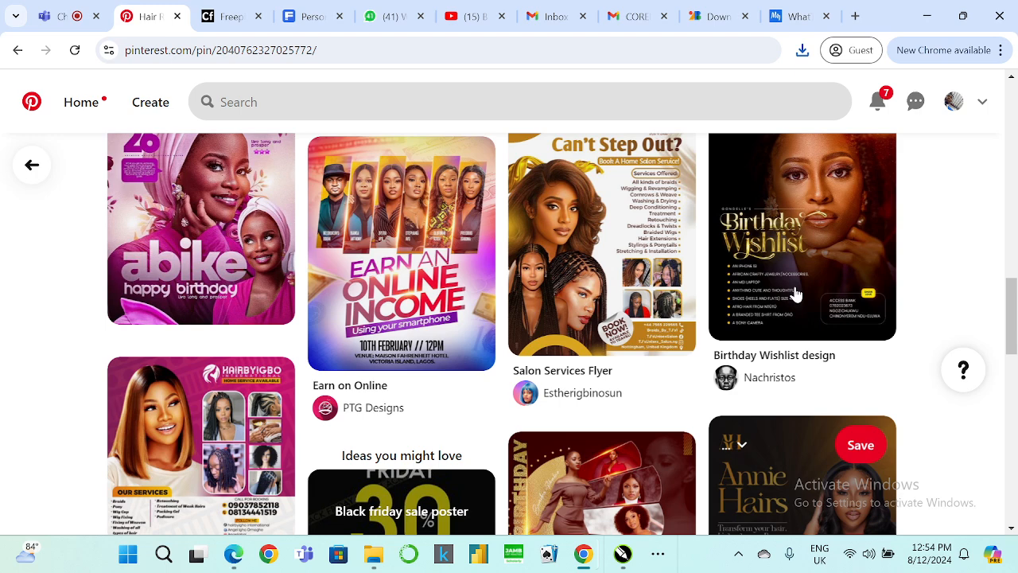
scroll(682, 297, "down", 3)
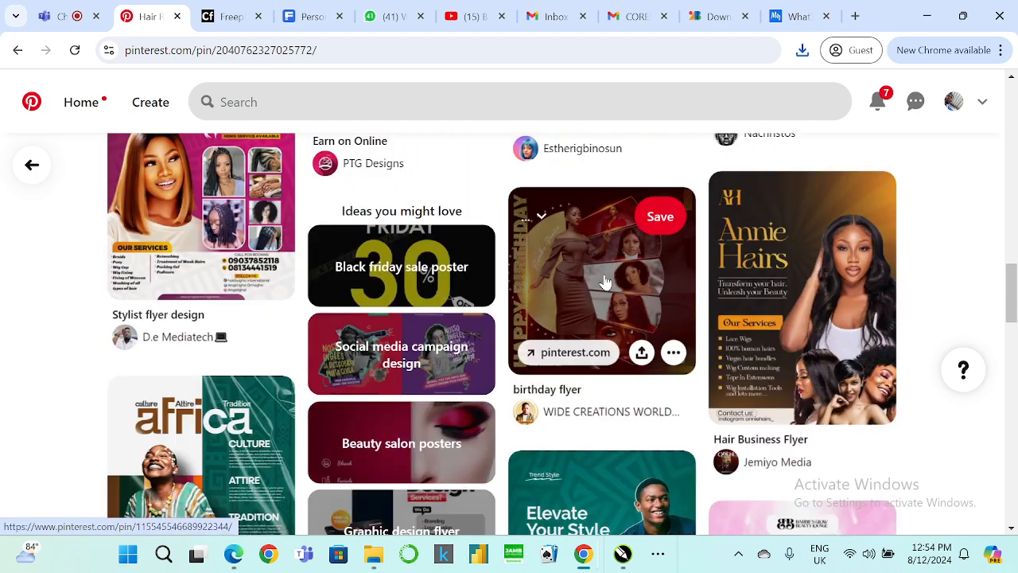
scroll(604, 281, "down", 6)
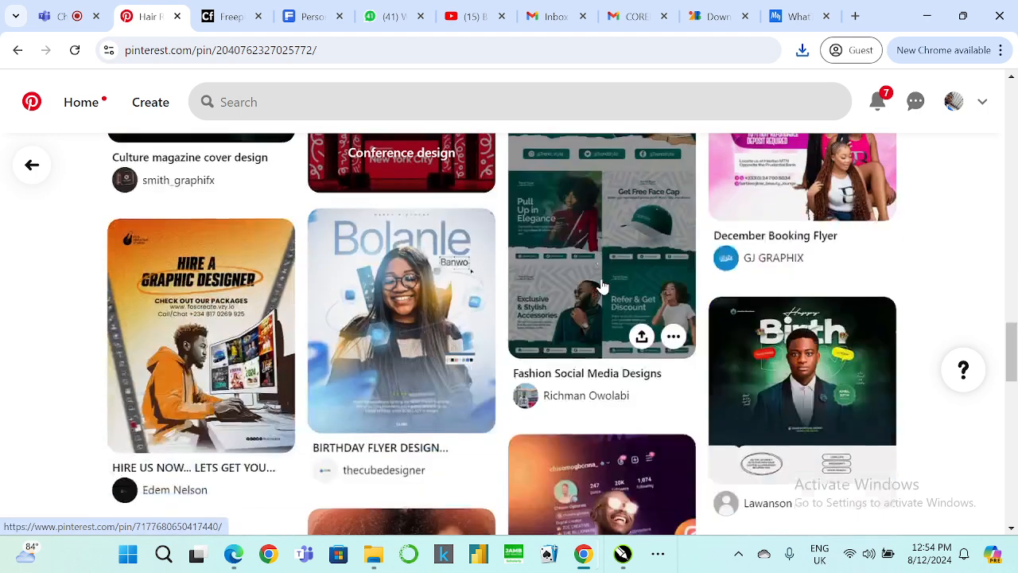
scroll(602, 286, "down", 3)
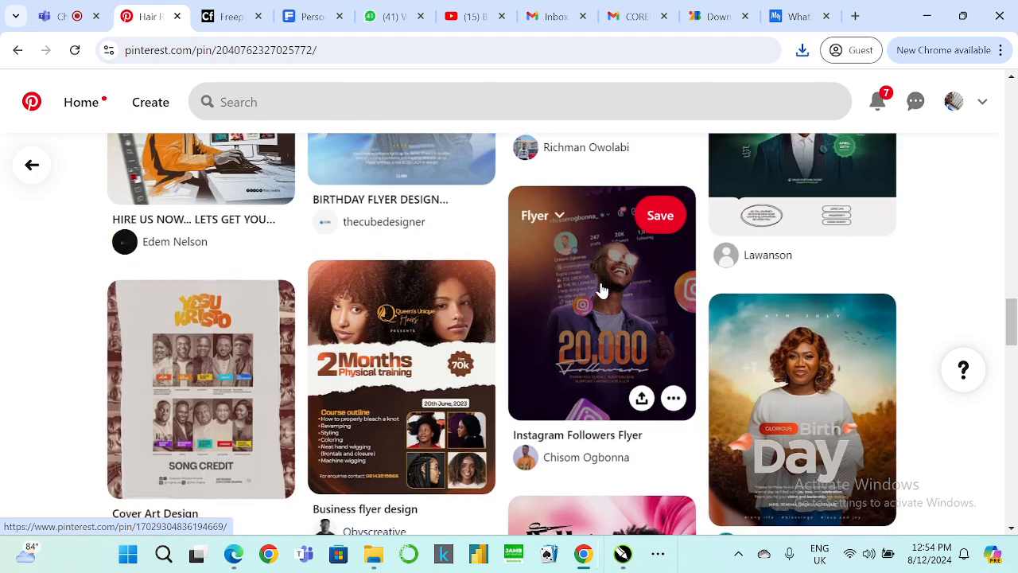
scroll(602, 291, "down", 4)
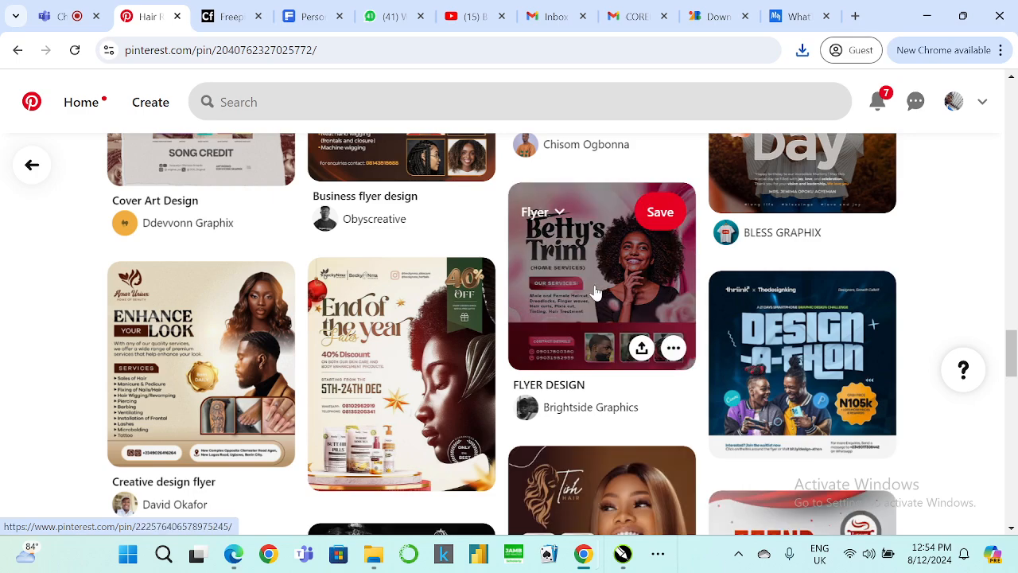
scroll(461, 337, "down", 3)
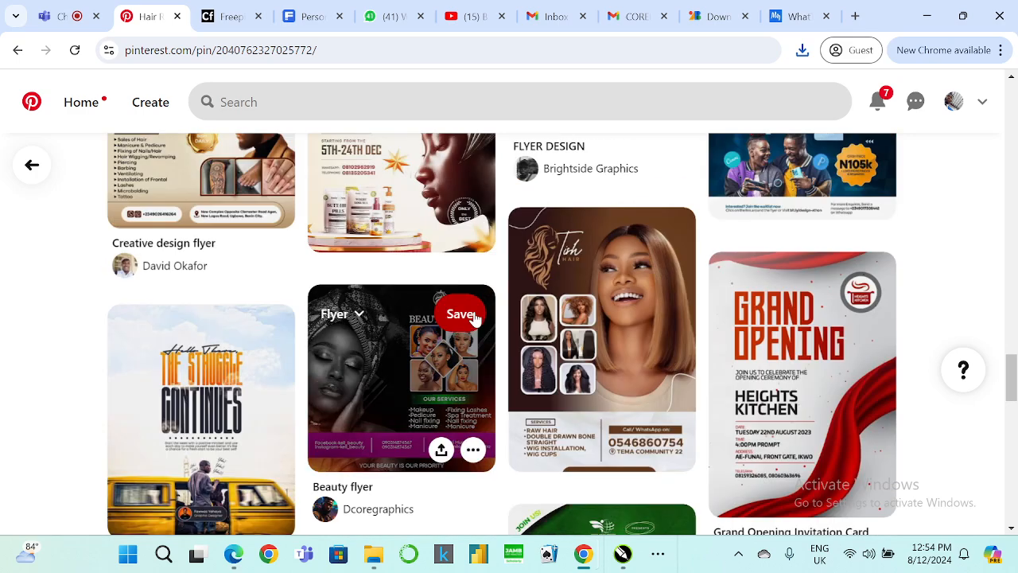
scroll(600, 270, "down", 5)
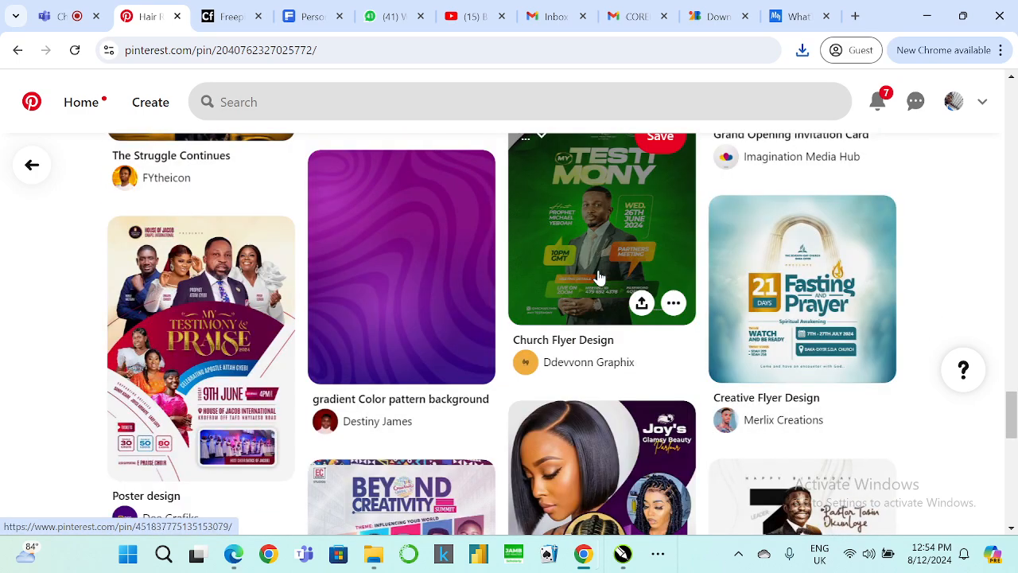
Search Pinterest for "hair background".
scroll(600, 277, "up", 5)
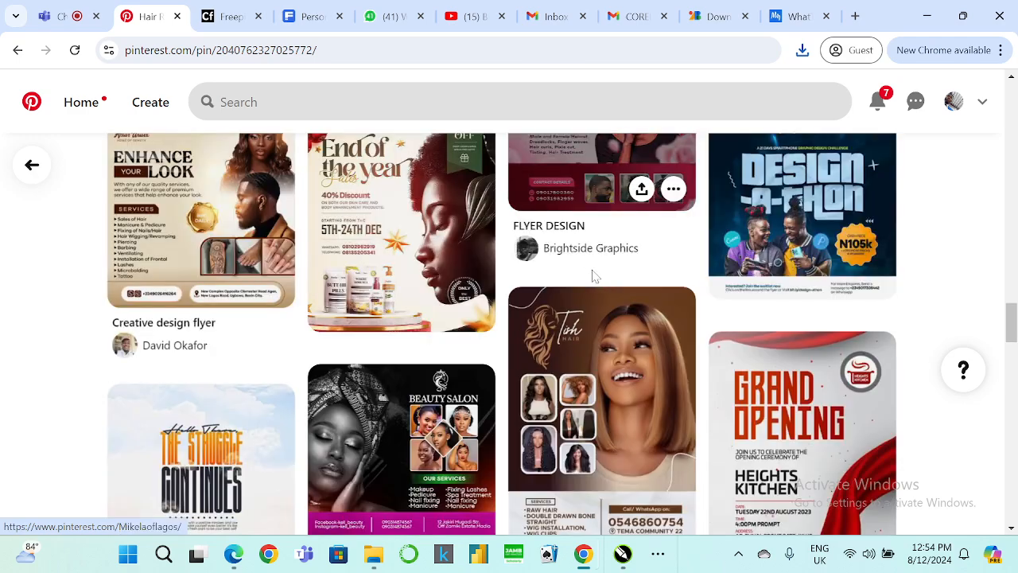
scroll(368, 235, "up", 5)
scroll(368, 235, "up", 10)
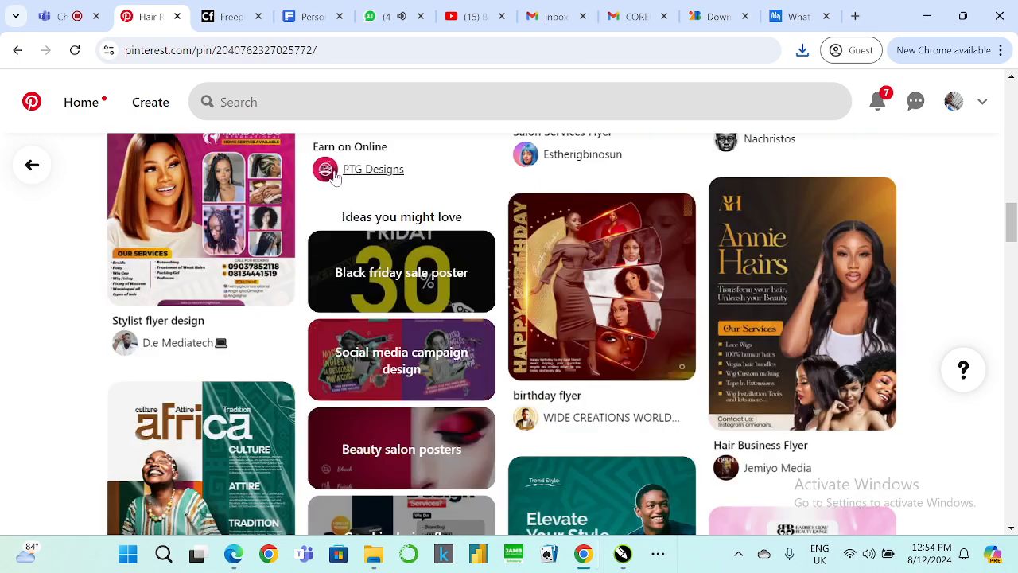
scroll(288, 141, "up", 10)
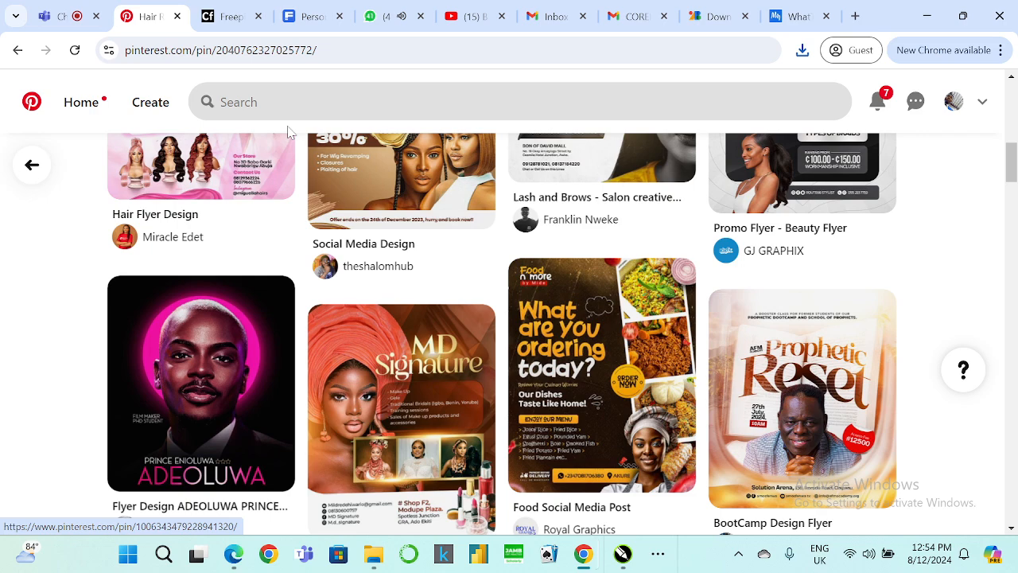
scroll(576, 190, "up", 3)
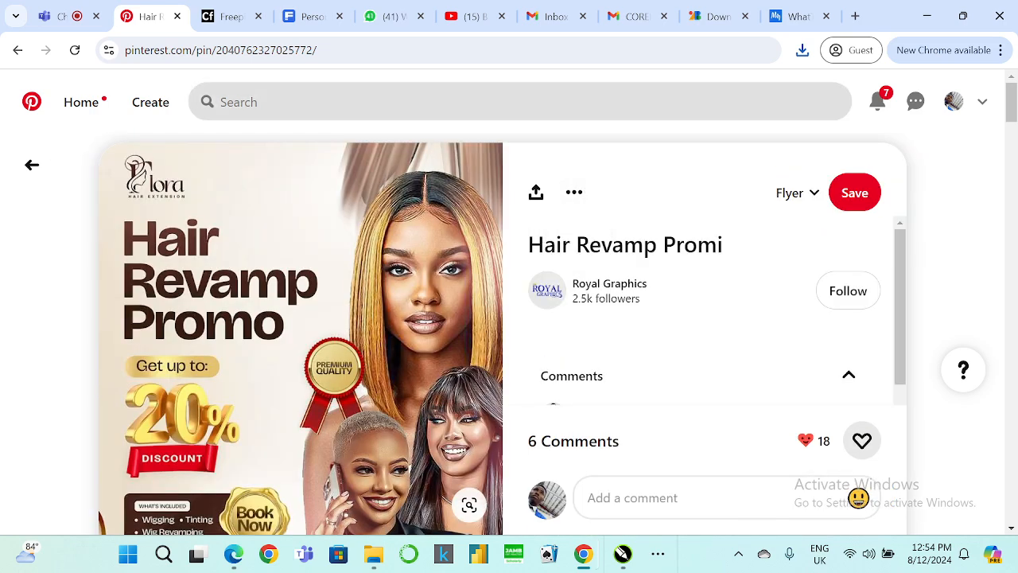
left_click(239, 102)
type("hai")
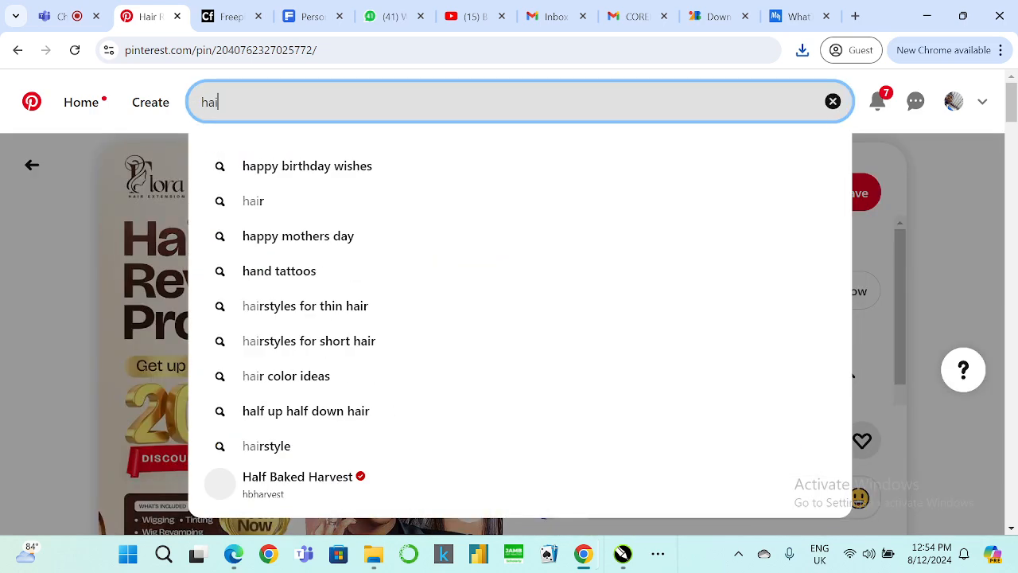
type("r backgr")
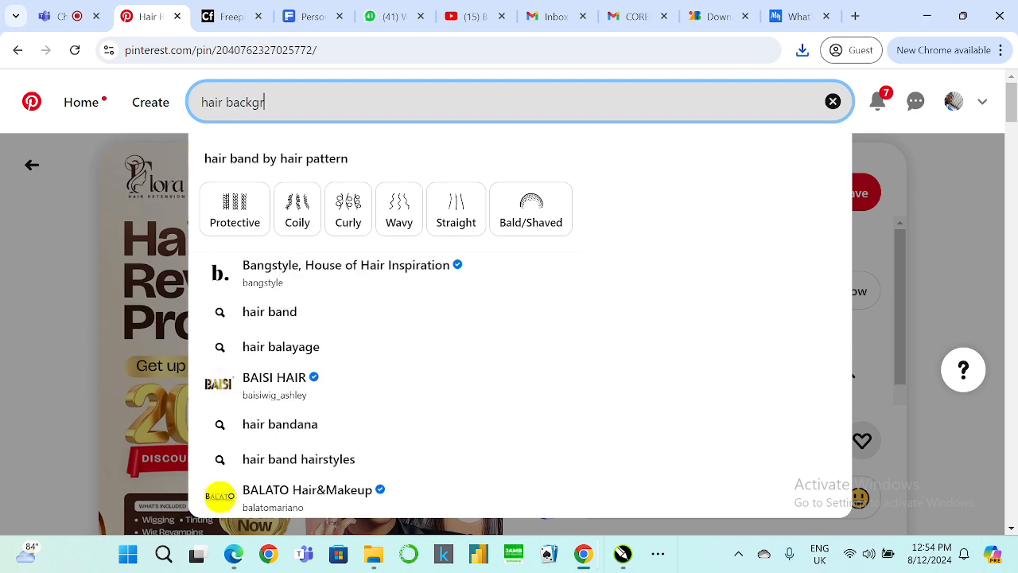
type("oudd")
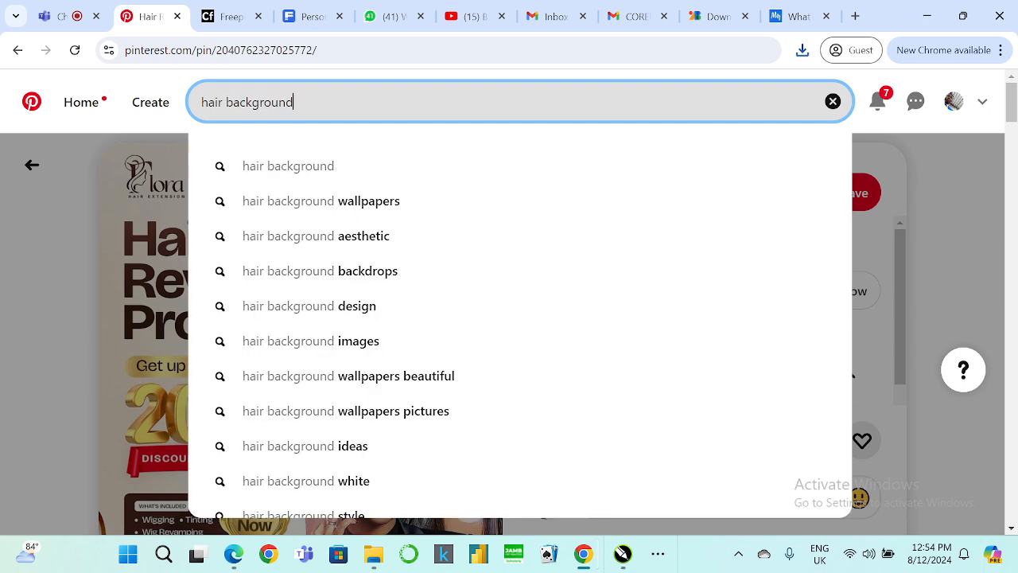
key("Return")
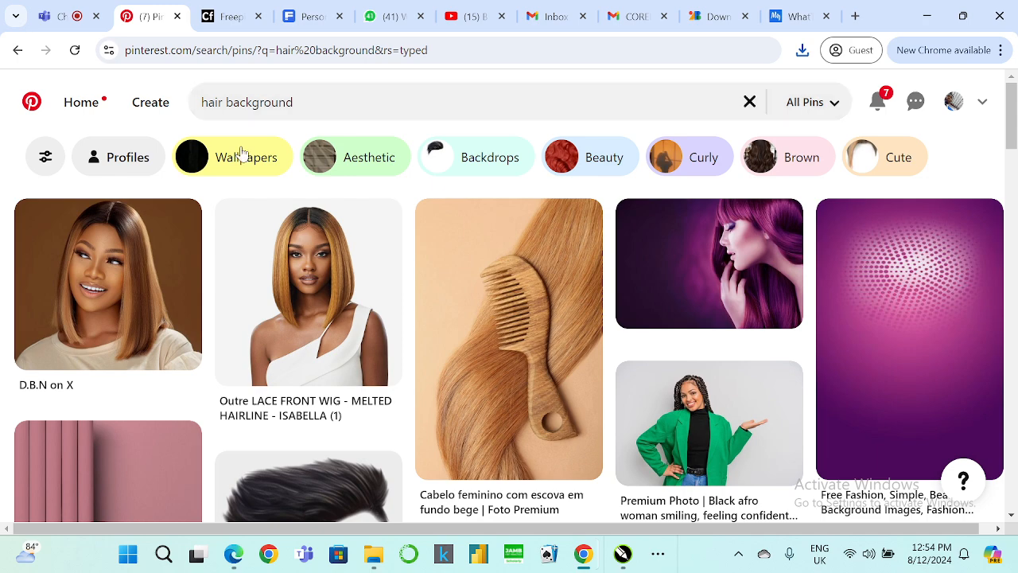
scroll(247, 192, "down", 3)
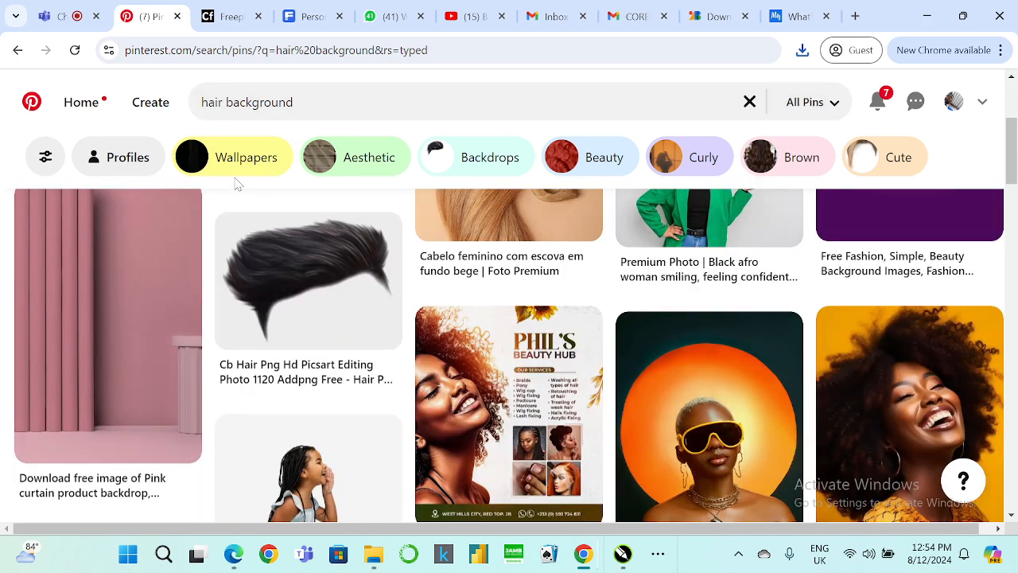
scroll(237, 184, "down", 4)
scroll(237, 187, "up", 3)
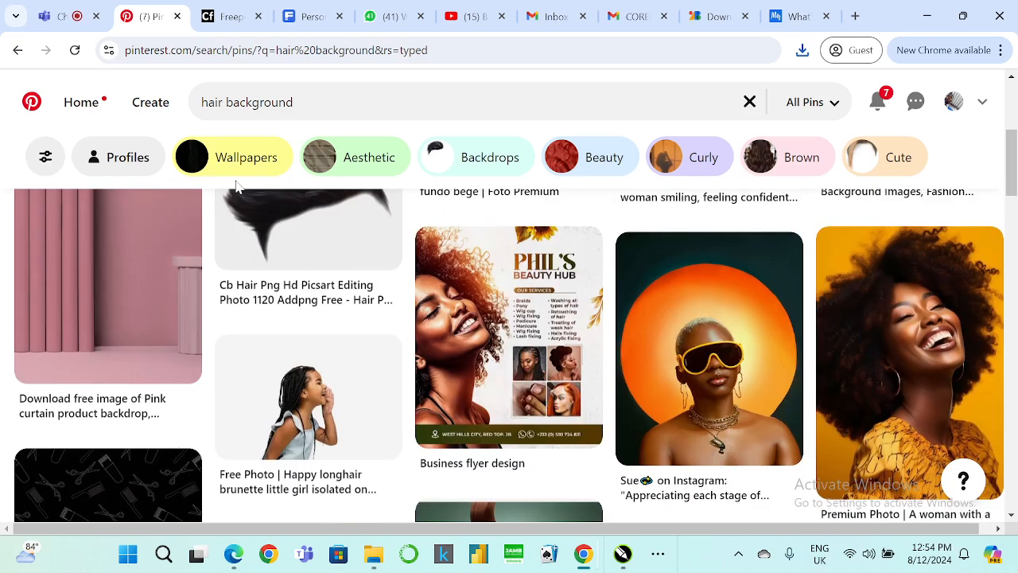
scroll(236, 186, "down", 3)
scroll(237, 186, "down", 2)
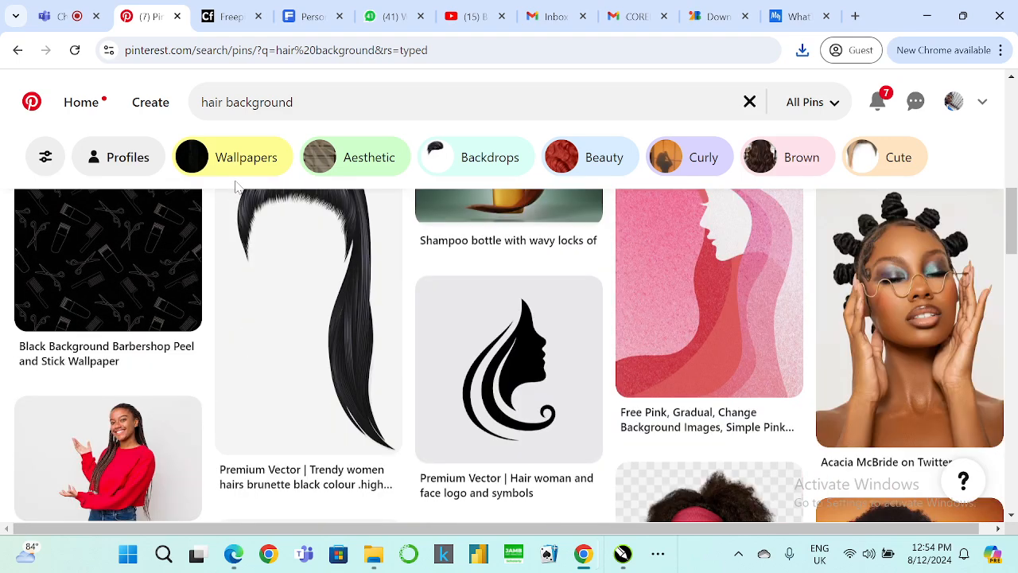
left_click(868, 285)
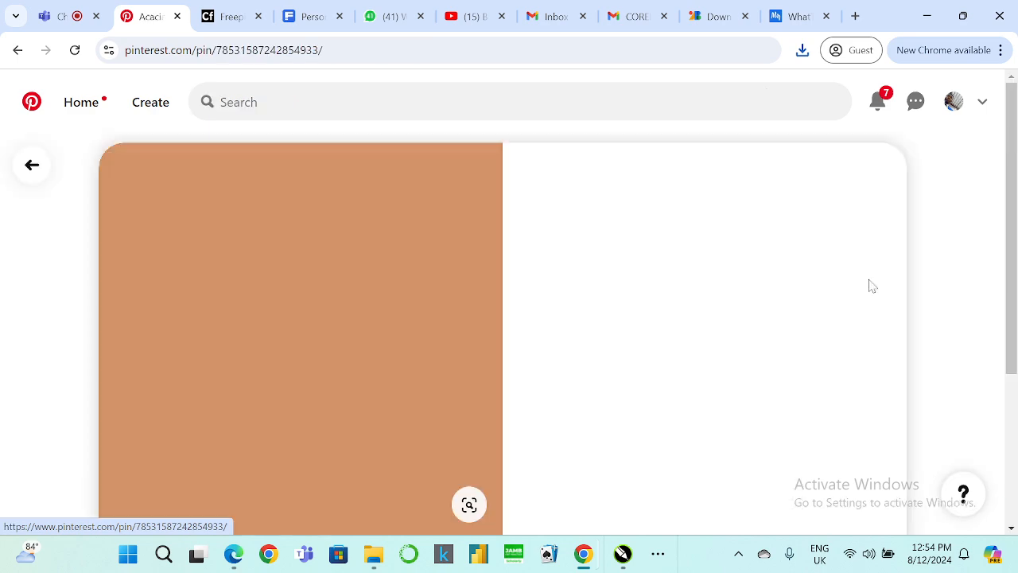
scroll(271, 263, "down", 2)
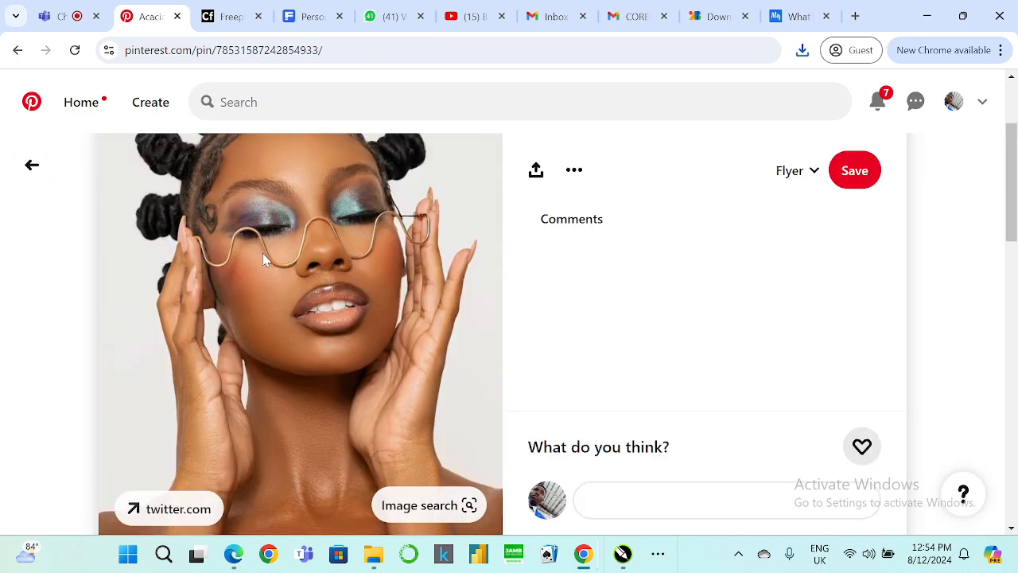
scroll(263, 253, "down", 2)
scroll(265, 262, "down", 2)
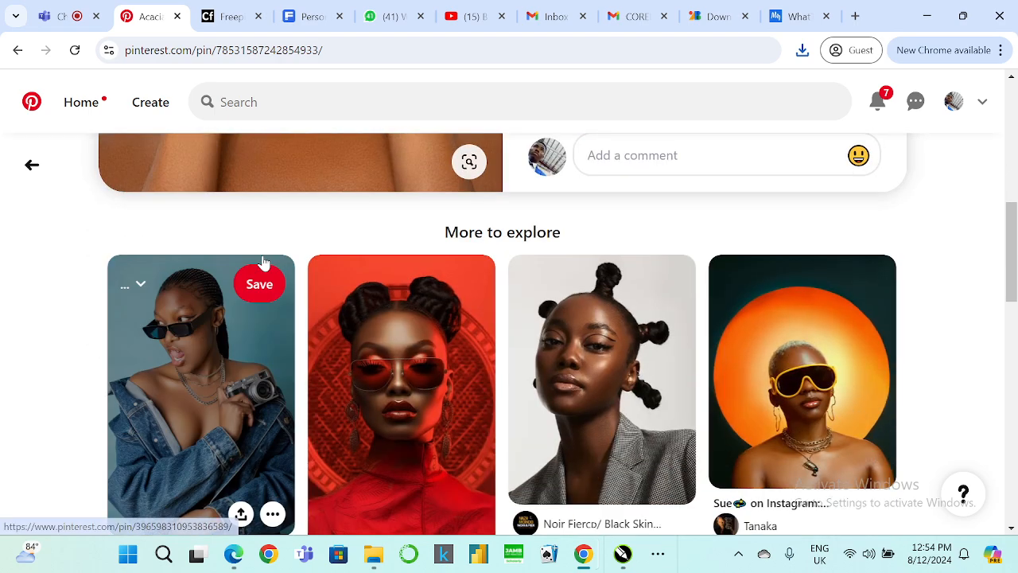
scroll(261, 261, "down", 6)
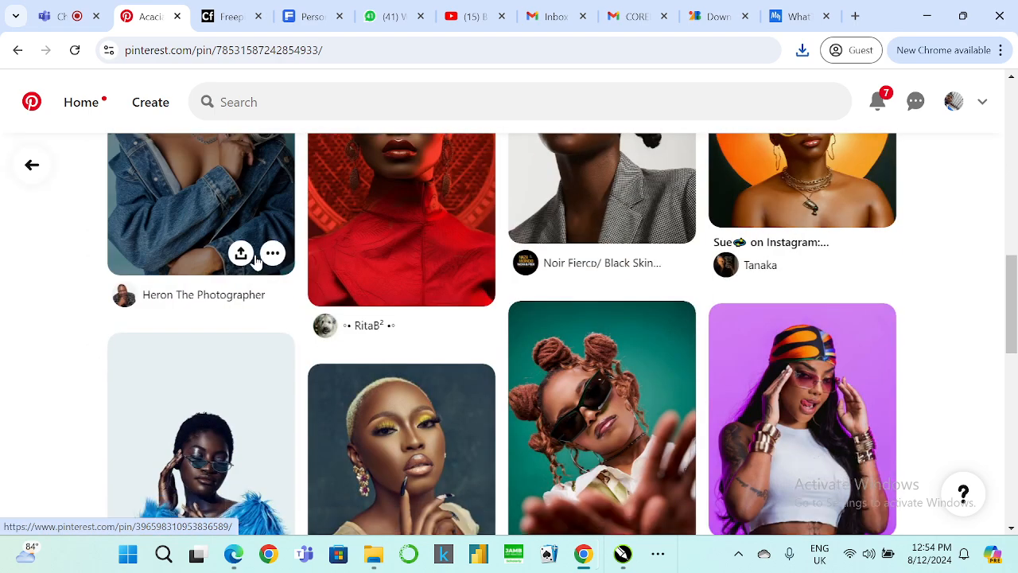
scroll(255, 258, "down", 2)
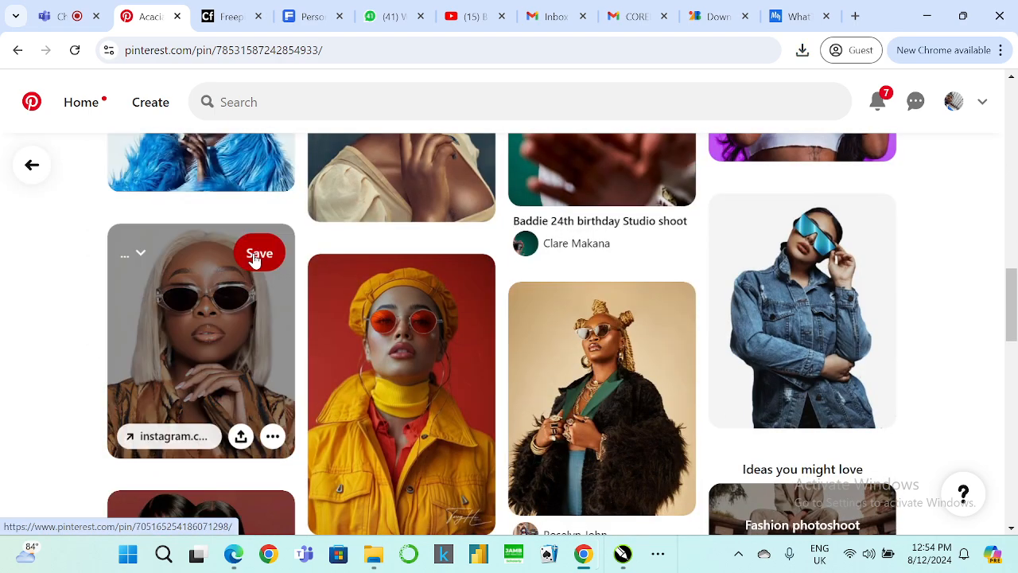
scroll(465, 199, "up", 10)
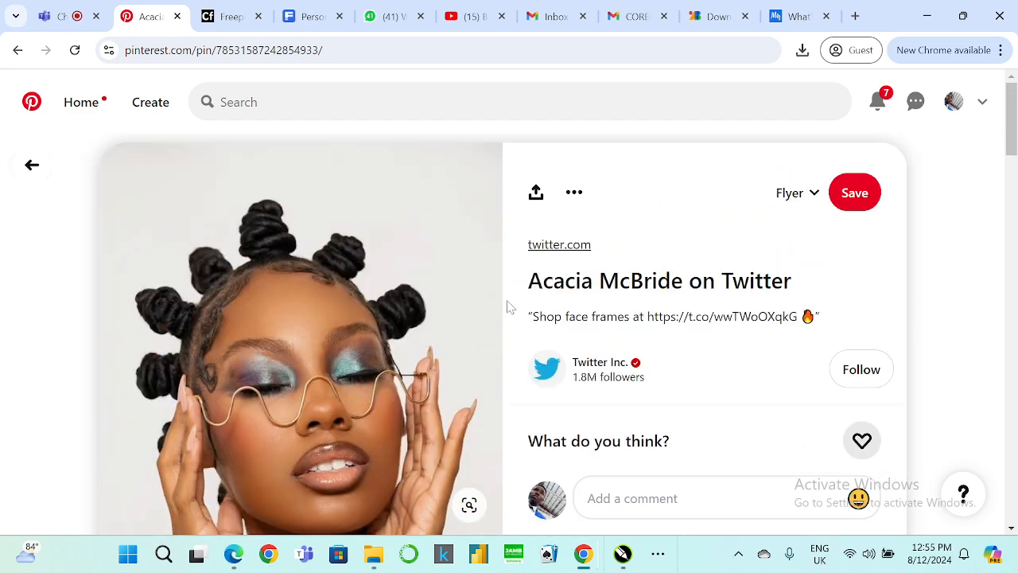
left_click(574, 193)
left_click(599, 241)
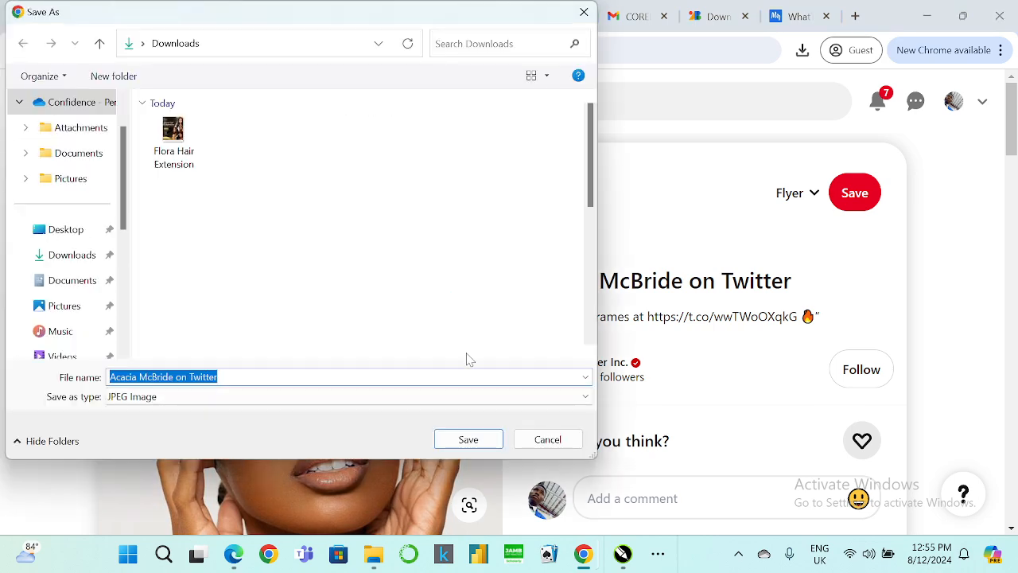
left_click(469, 439)
Browse the more-to-explore images below the pin and back through the hair background results.
scroll(422, 226, "down", 10)
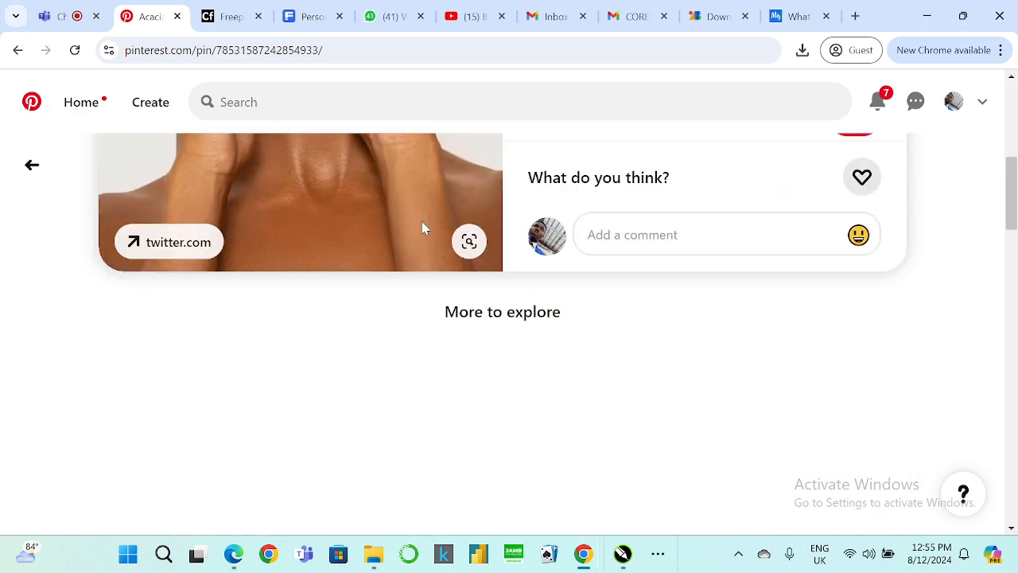
scroll(420, 234, "down", 3)
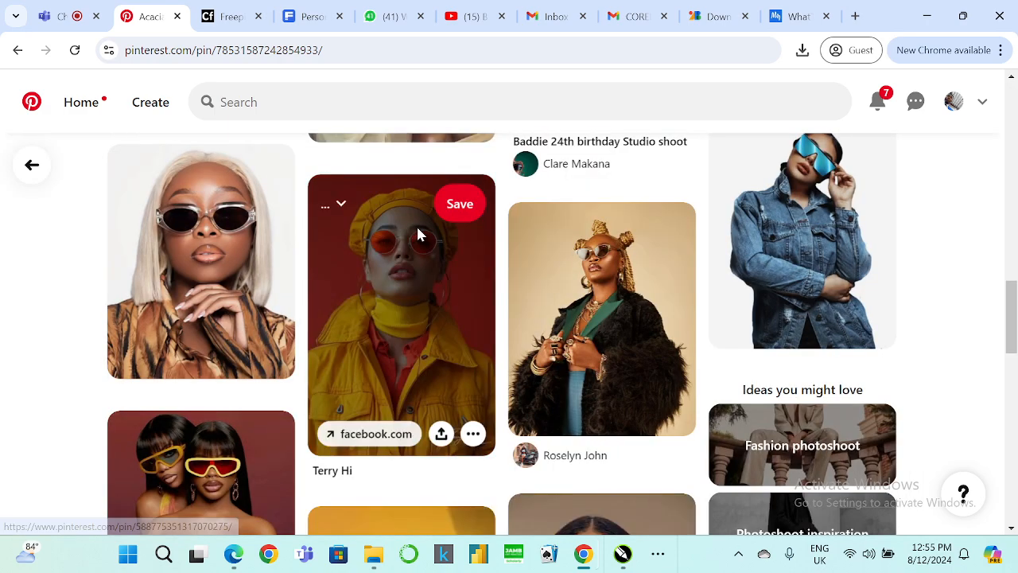
scroll(420, 235, "down", 5)
scroll(417, 234, "down", 4)
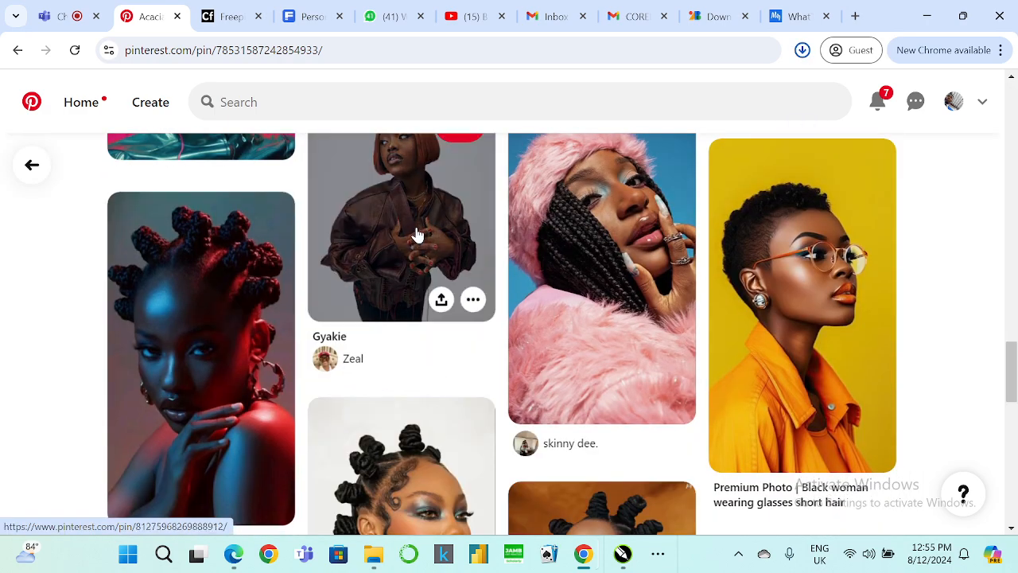
scroll(418, 234, "down", 4)
mouse_move(417, 232)
scroll(414, 224, "up", 15)
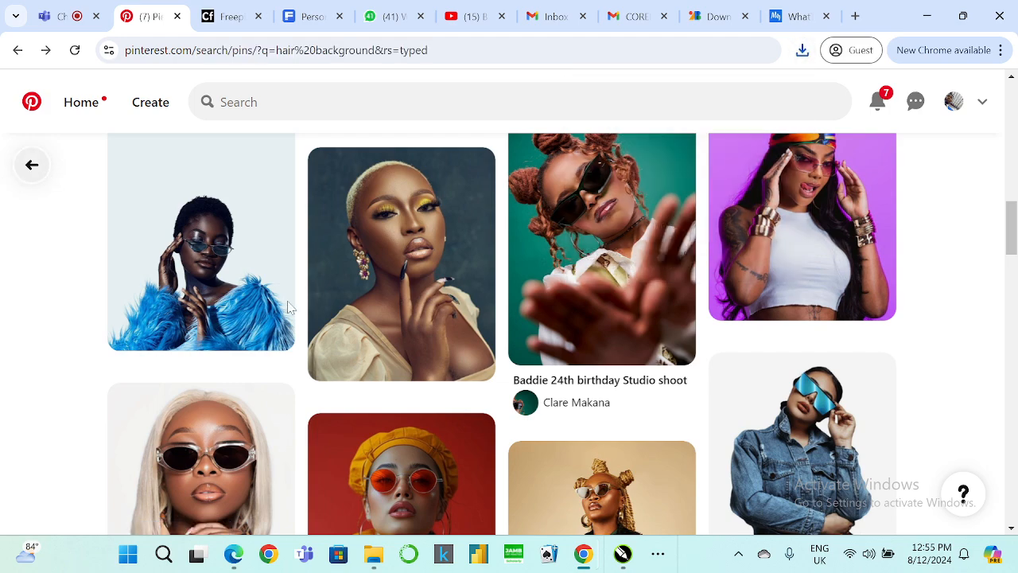
scroll(342, 335, "up", 4)
scroll(445, 332, "down", 4)
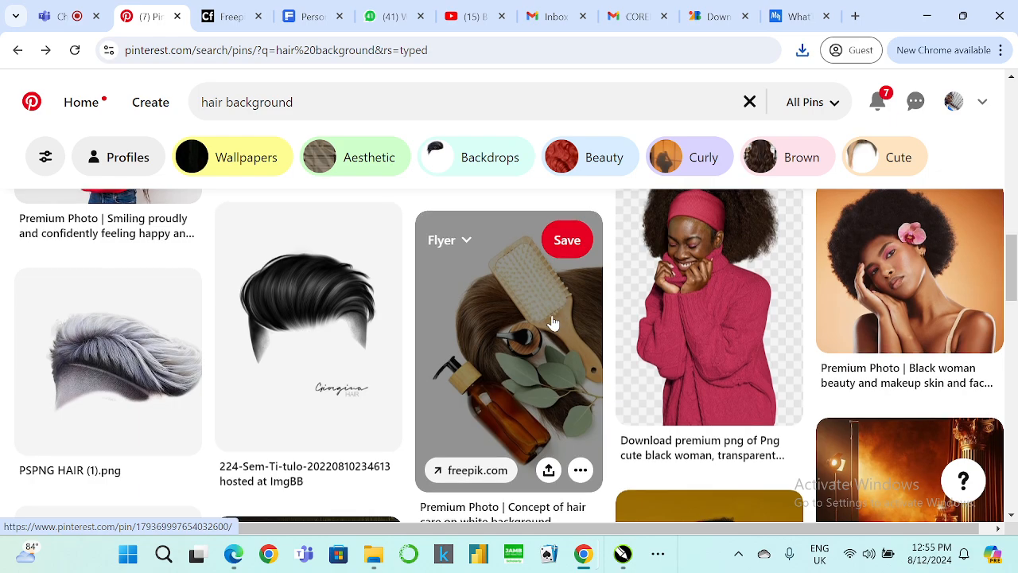
scroll(551, 322, "down", 5)
scroll(552, 321, "up", 8)
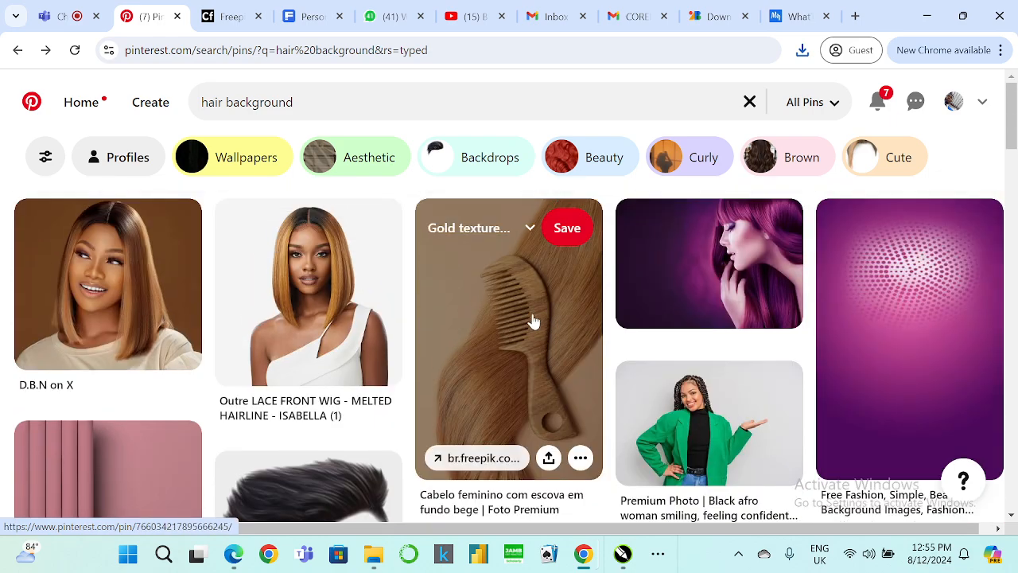
Open the Outre LACE FRONT WIG - MELTED HAIRLINE - ISABELLA (1) pin and download its image as a JPEG to Downloads.
left_click(300, 280)
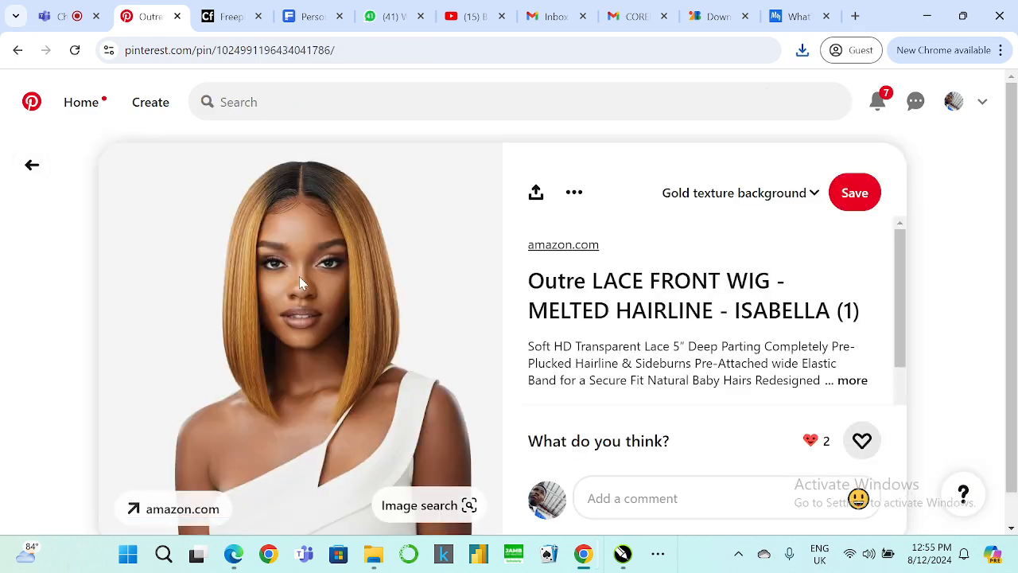
scroll(302, 276, "down", 3)
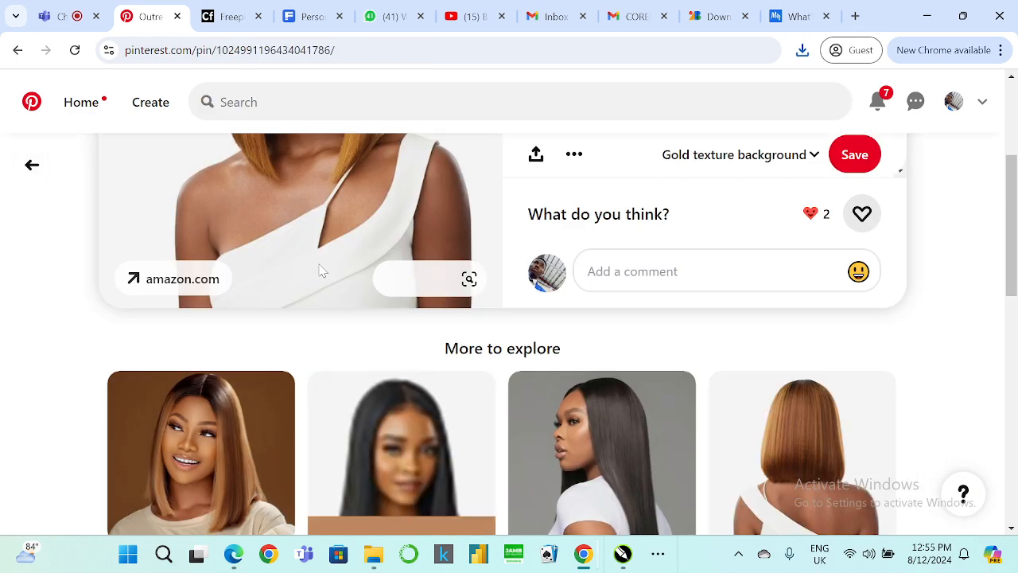
scroll(321, 272, "up", 3)
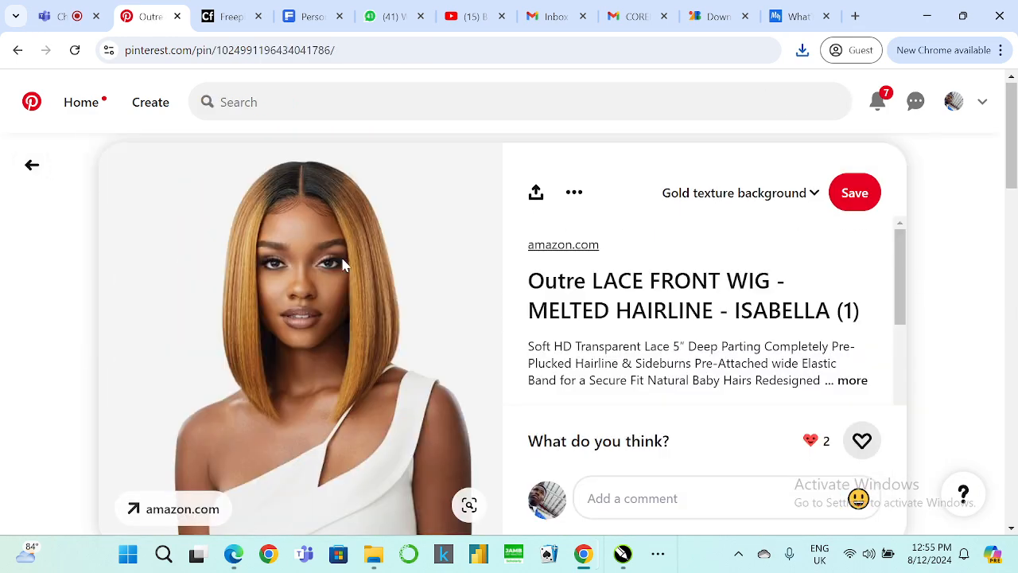
left_click(573, 192)
left_click(588, 243)
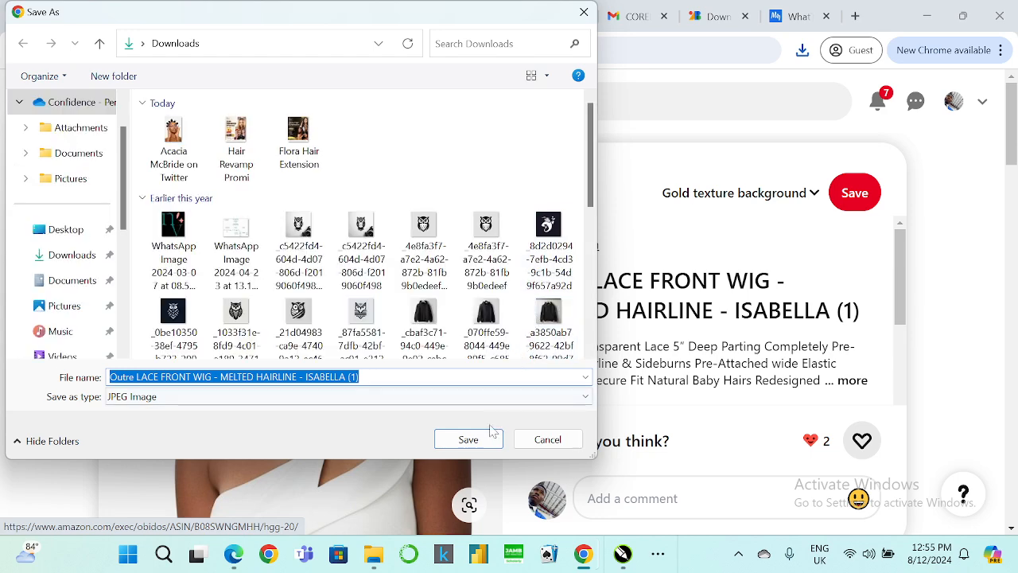
left_click(491, 434)
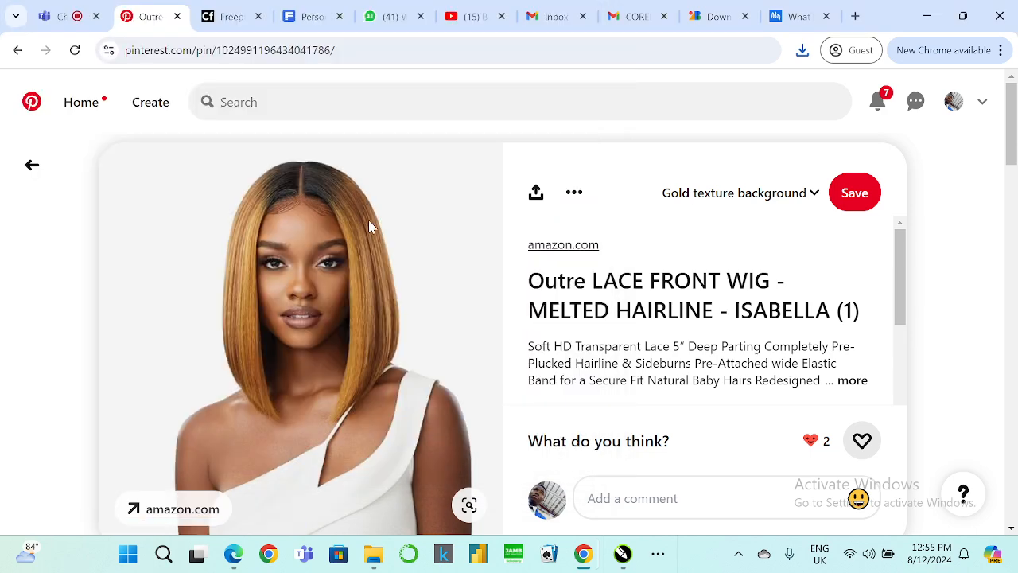
Browse the related wig and salon flyer designs under More to explore for further inspiration.
scroll(493, 234, "down", 5)
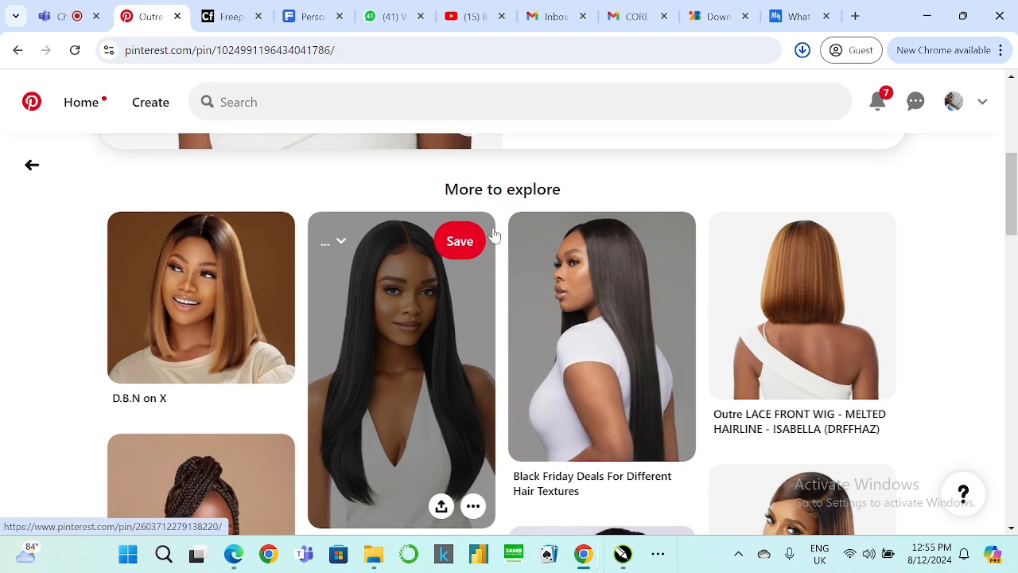
scroll(477, 227, "down", 2)
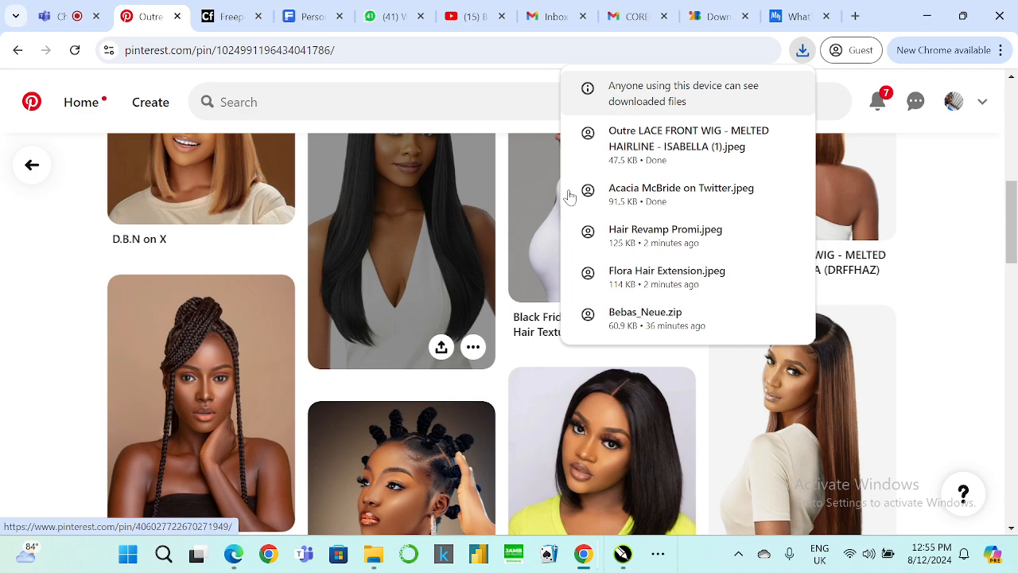
scroll(902, 289, "down", 4)
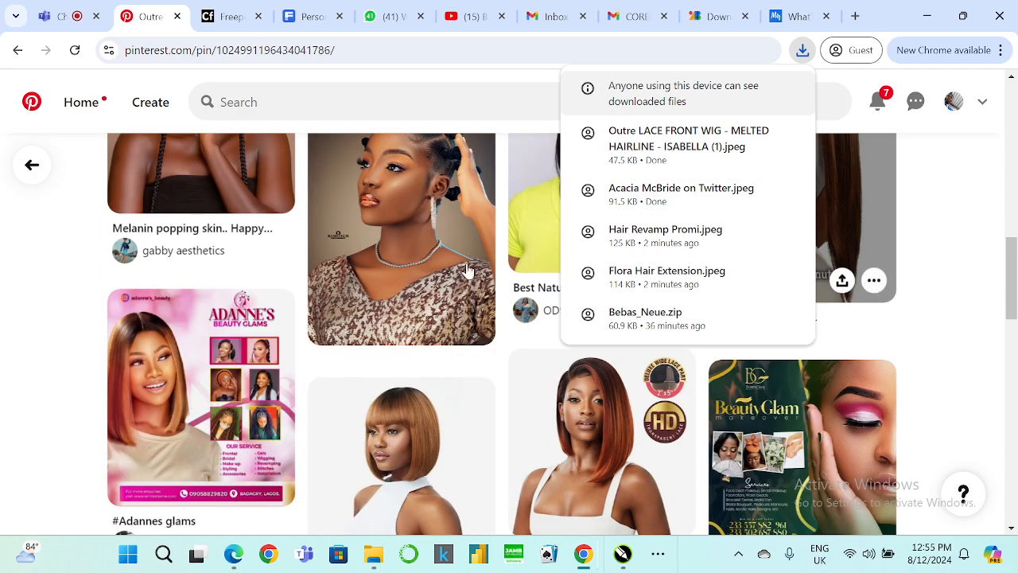
scroll(448, 263, "up", 5)
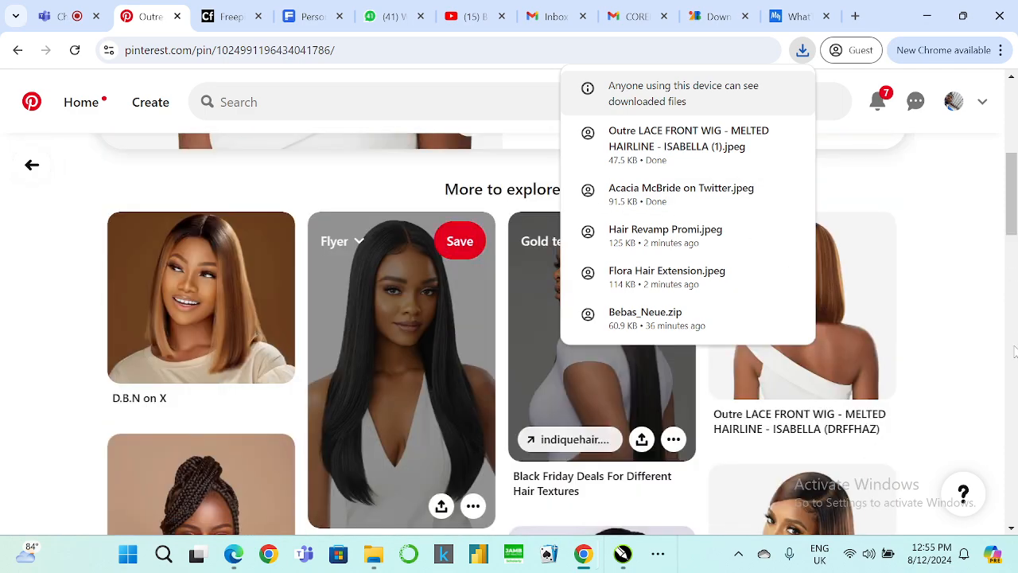
left_click(951, 306)
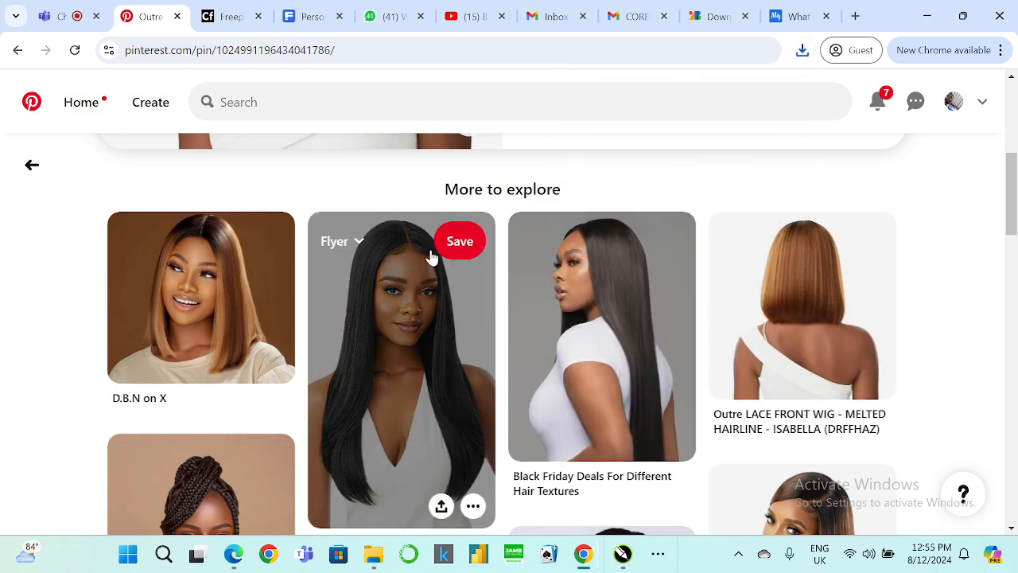
scroll(716, 295, "down", 2)
scroll(743, 310, "down", 6)
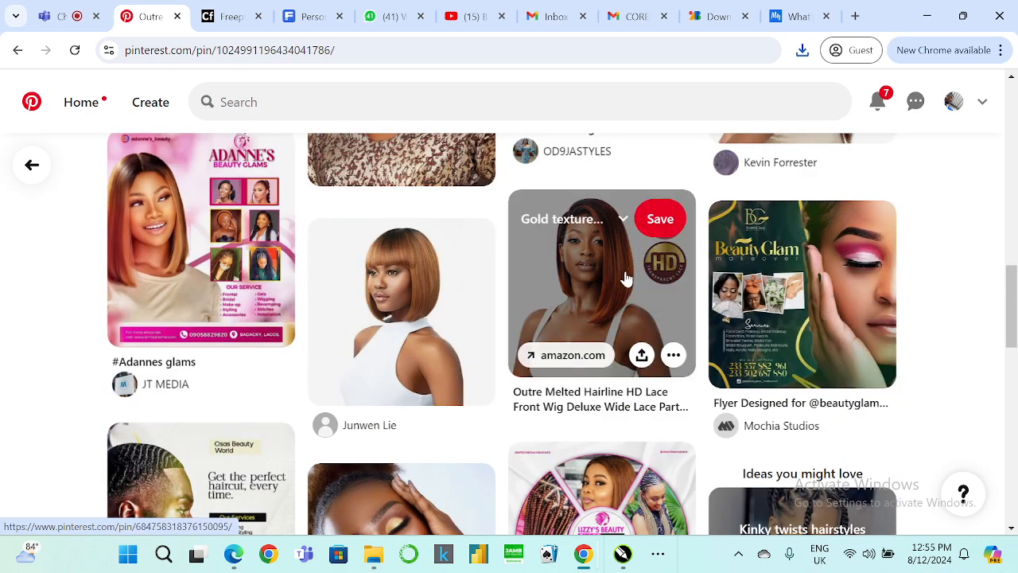
Browse the related wig and hair flyer pins further down and back up the More to explore section.
scroll(625, 278, "down", 2)
scroll(628, 283, "down", 1)
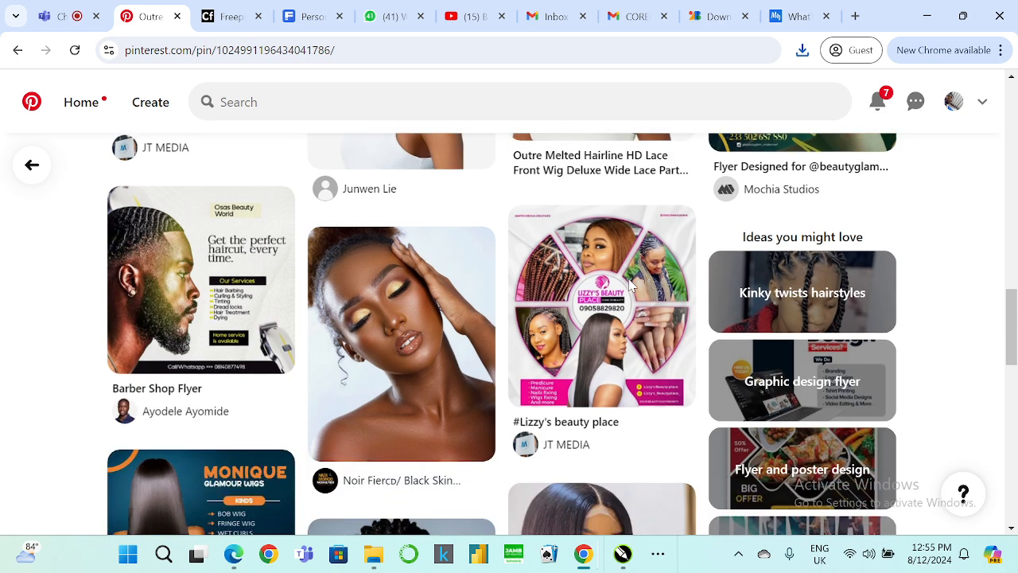
scroll(628, 284, "down", 3)
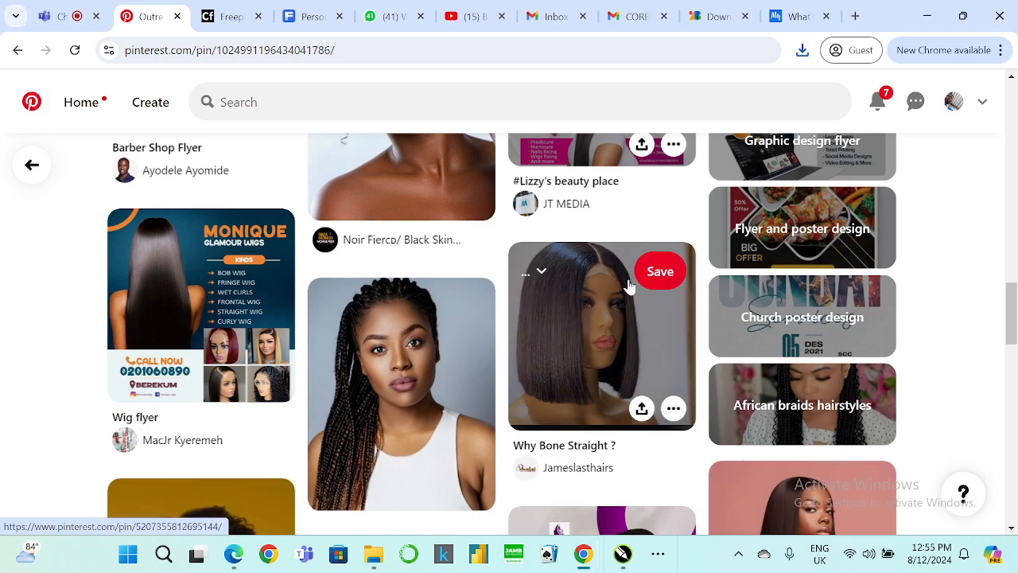
scroll(626, 288, "down", 4)
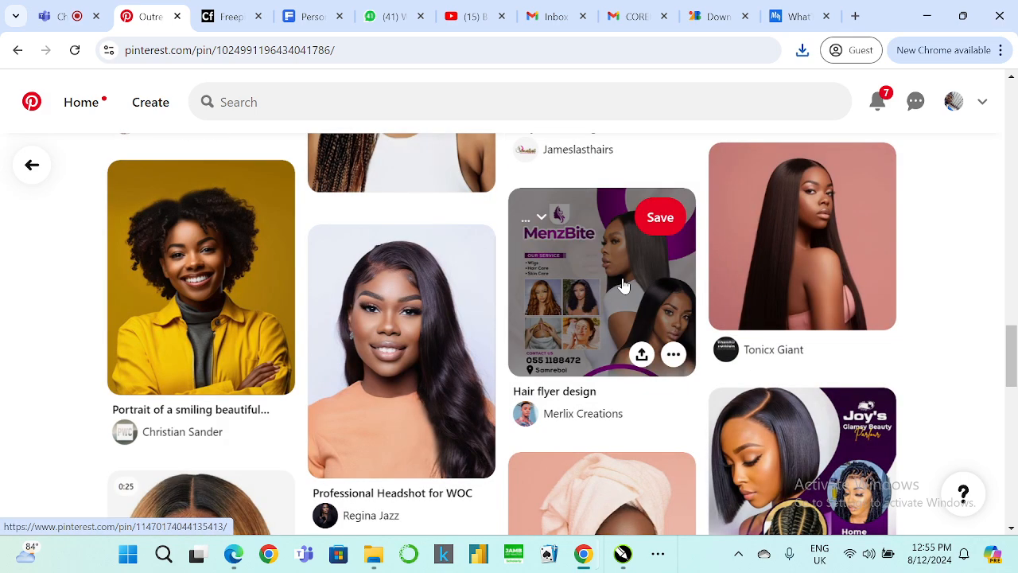
scroll(625, 284, "down", 2)
scroll(625, 284, "up", 4)
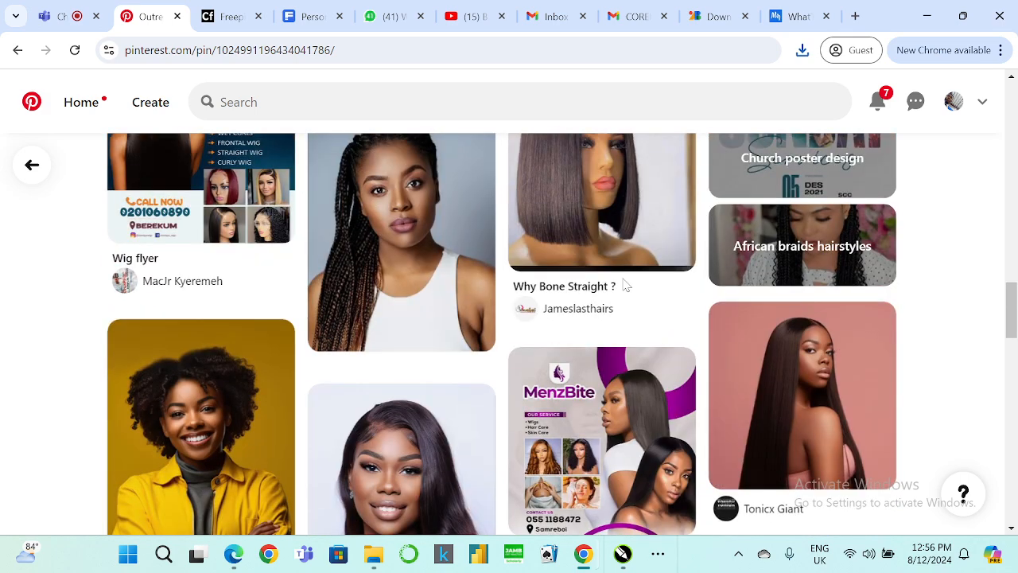
scroll(626, 285, "up", 6)
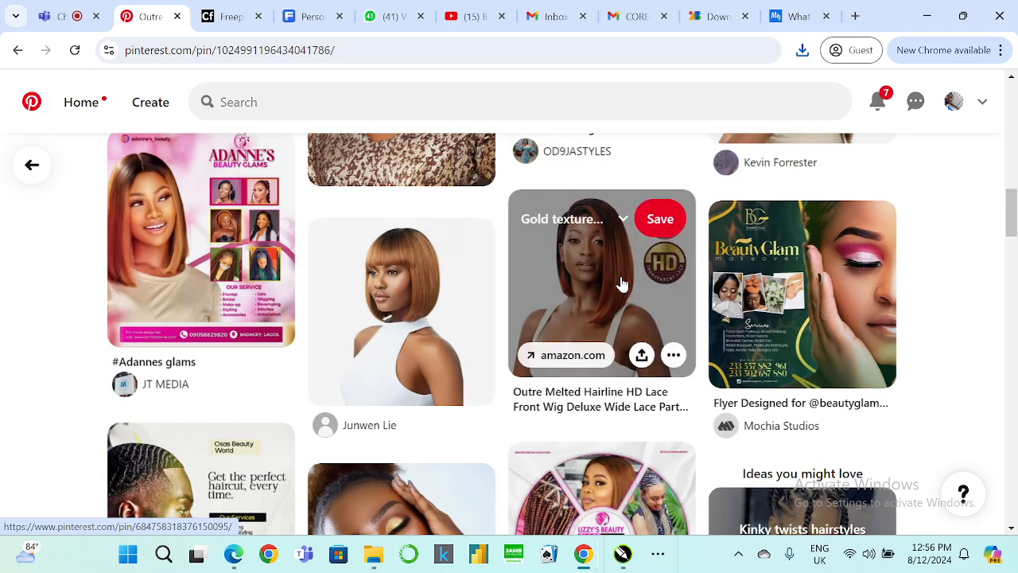
scroll(629, 344, "up", 4)
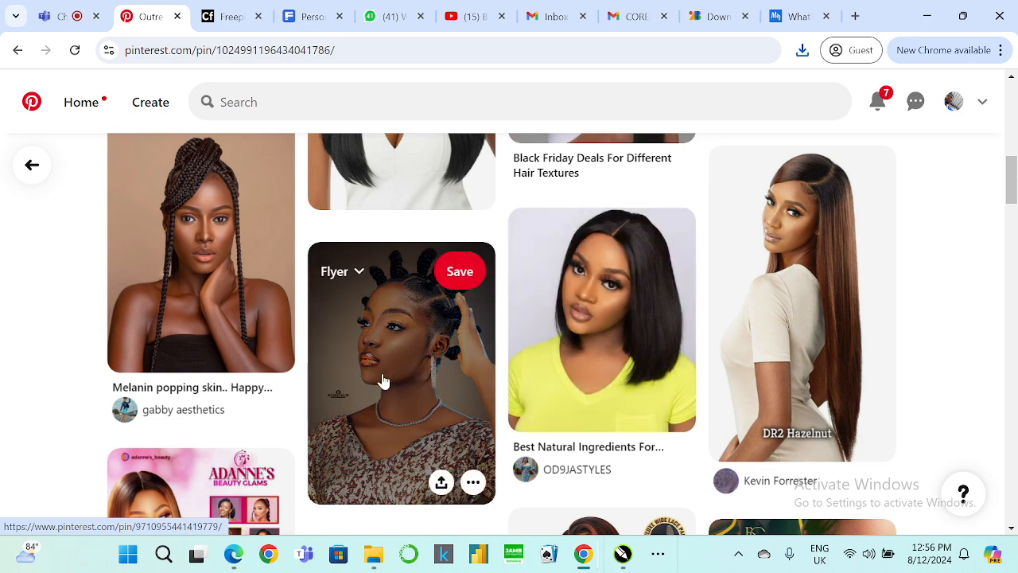
scroll(147, 254, "up", 1)
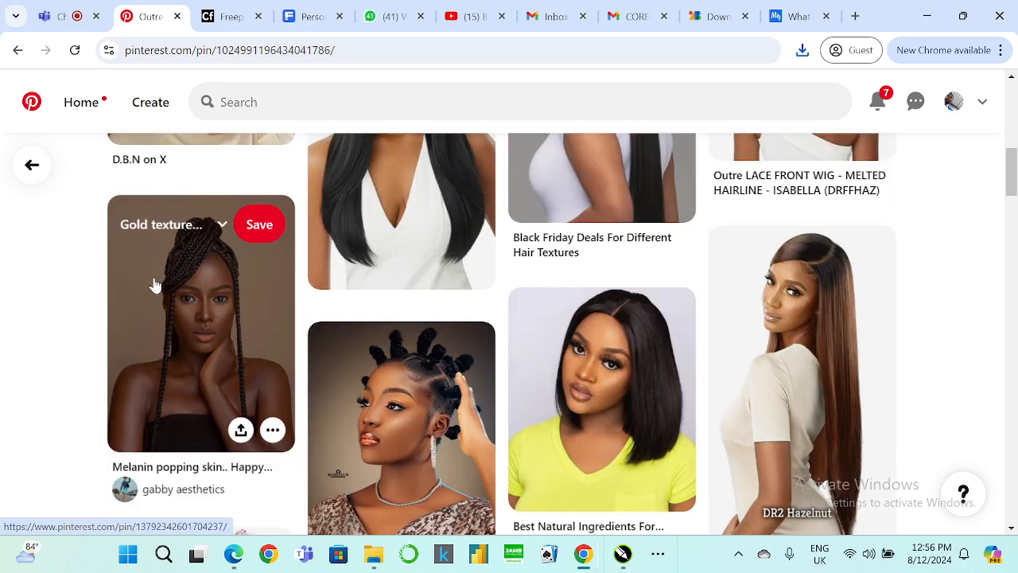
scroll(155, 341, "up", 3)
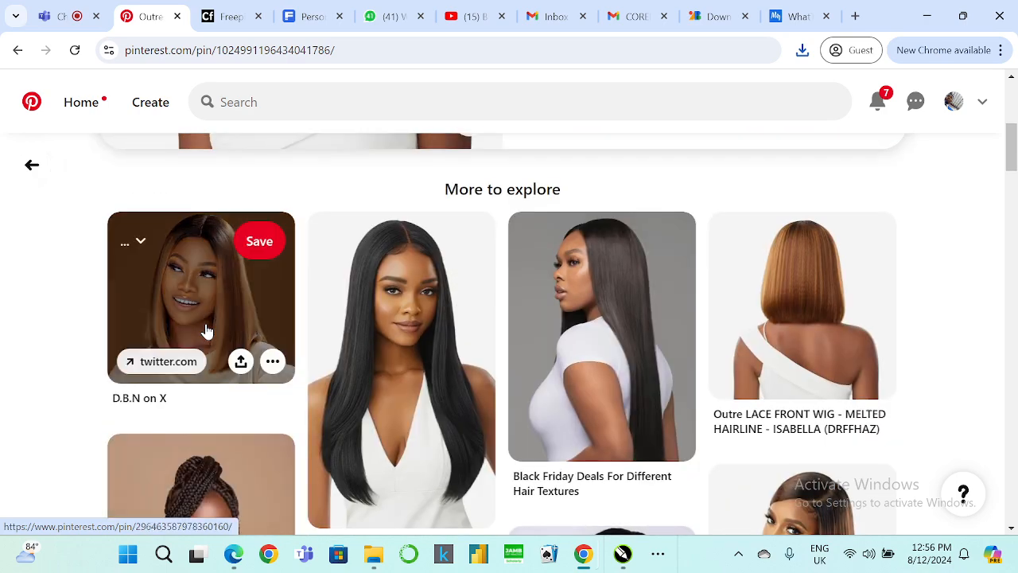
Open the Melanin popping skin.. Happy independence Nigeria pin and download its image to the Downloads folder.
scroll(204, 333, "down", 2)
left_click(169, 356)
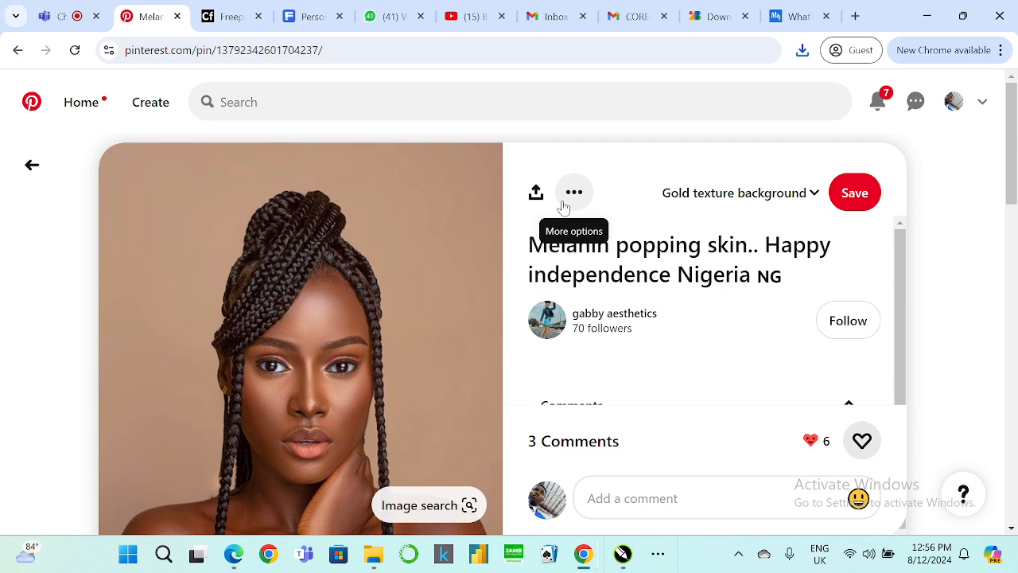
left_click(573, 193)
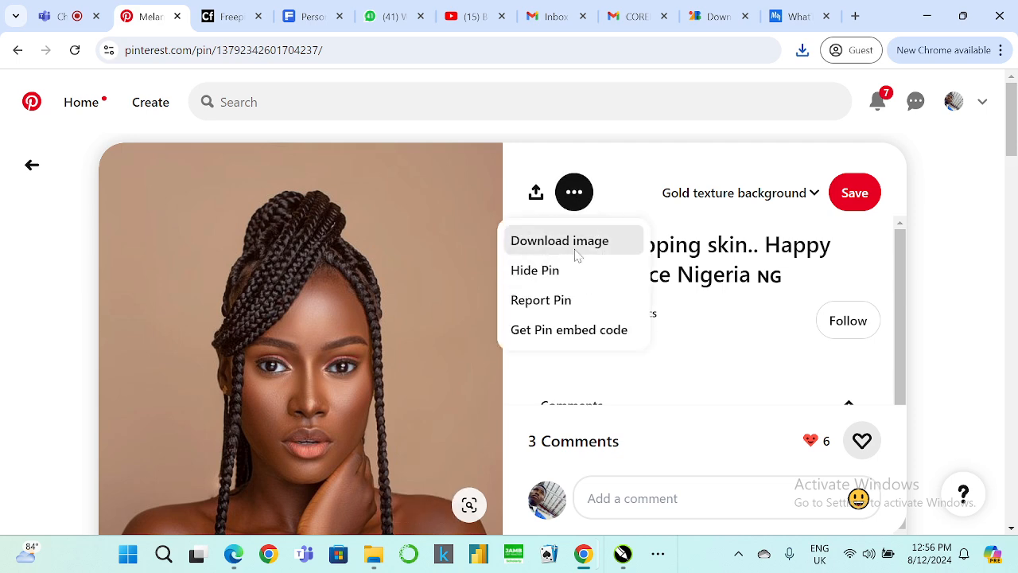
left_click(577, 251)
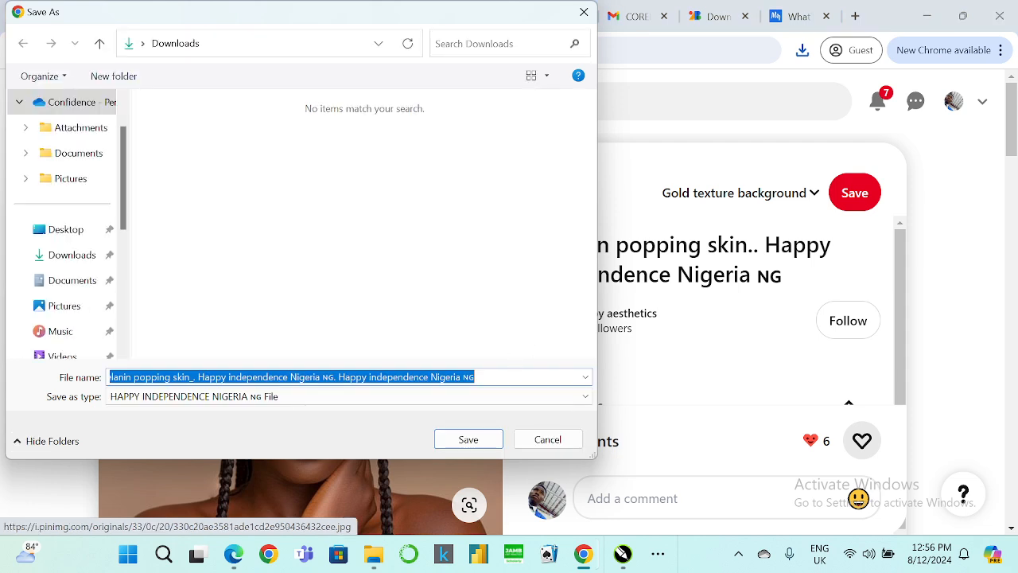
left_click(470, 446)
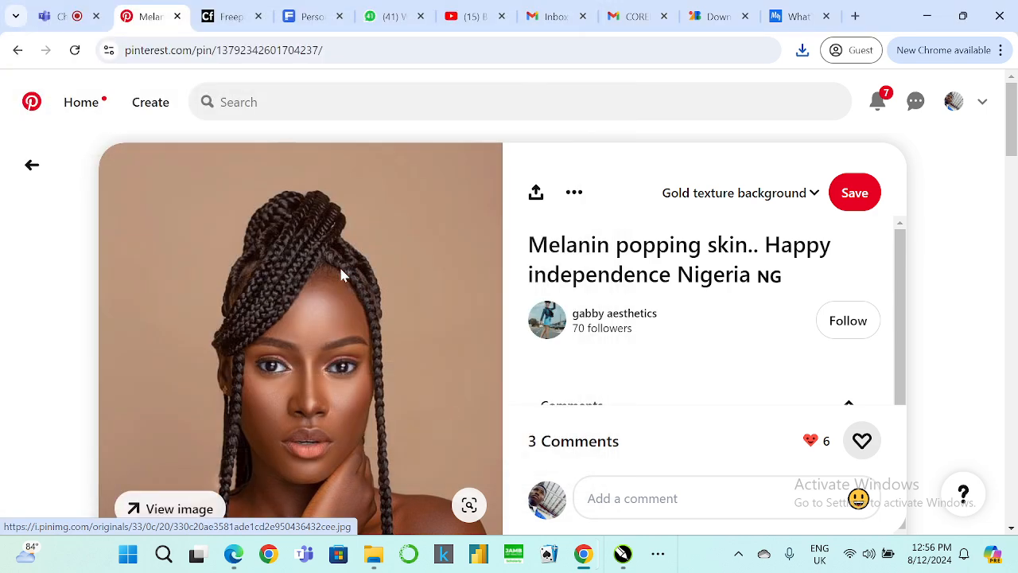
Browse the More to explore images under the braided model pin, then return to the previous pin.
scroll(448, 299, "down", 5)
scroll(450, 301, "up", 2)
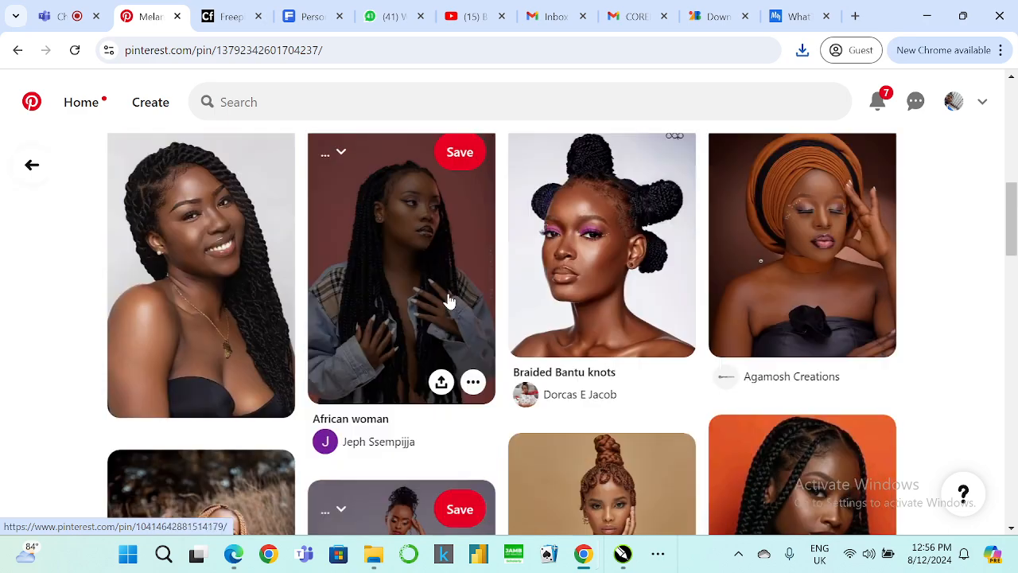
scroll(449, 301, "down", 2)
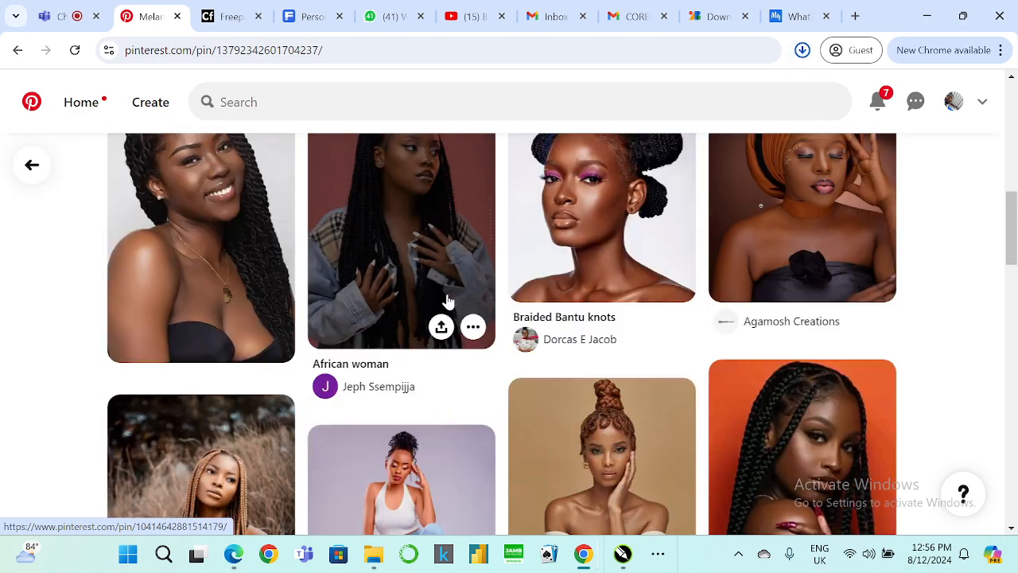
scroll(448, 301, "down", 1)
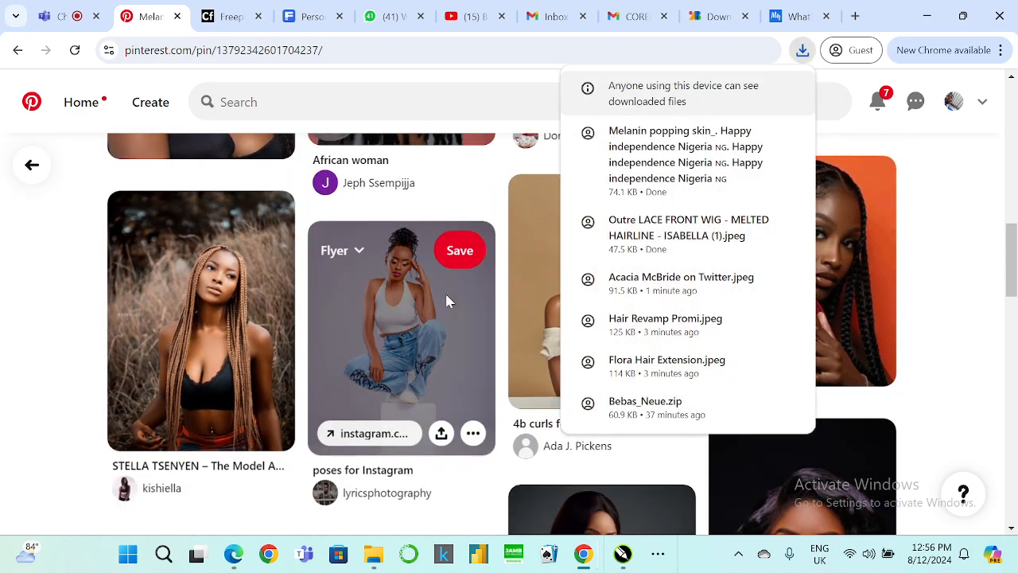
scroll(446, 303, "down", 3)
scroll(456, 381, "down", 1)
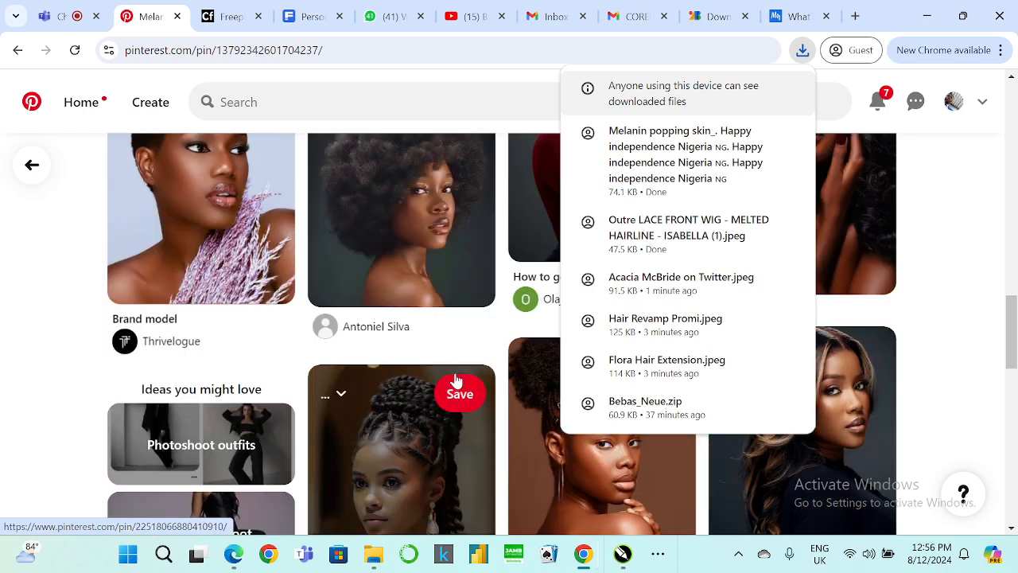
scroll(454, 382, "up", 2)
scroll(398, 255, "down", 4)
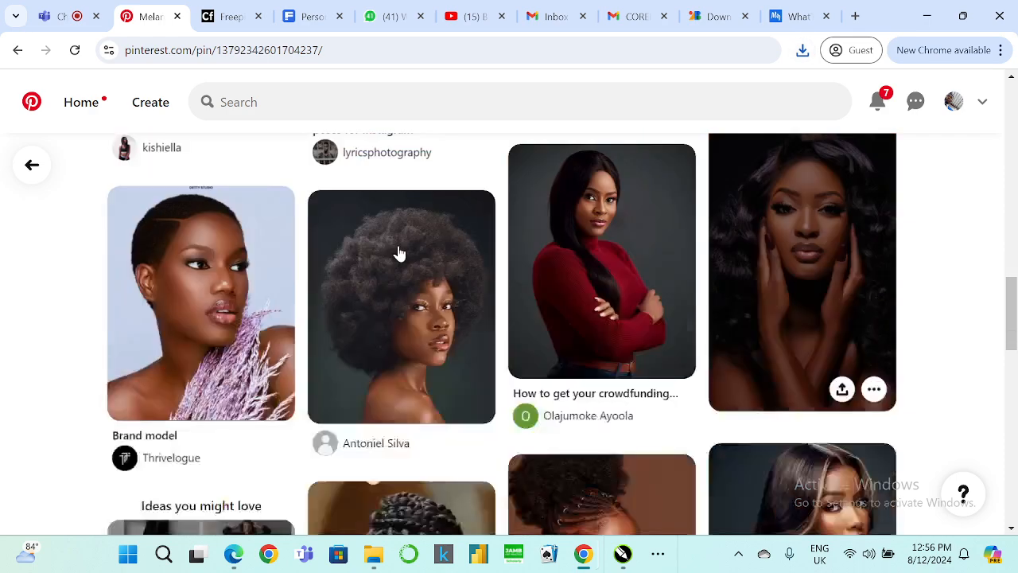
scroll(399, 256, "down", 5)
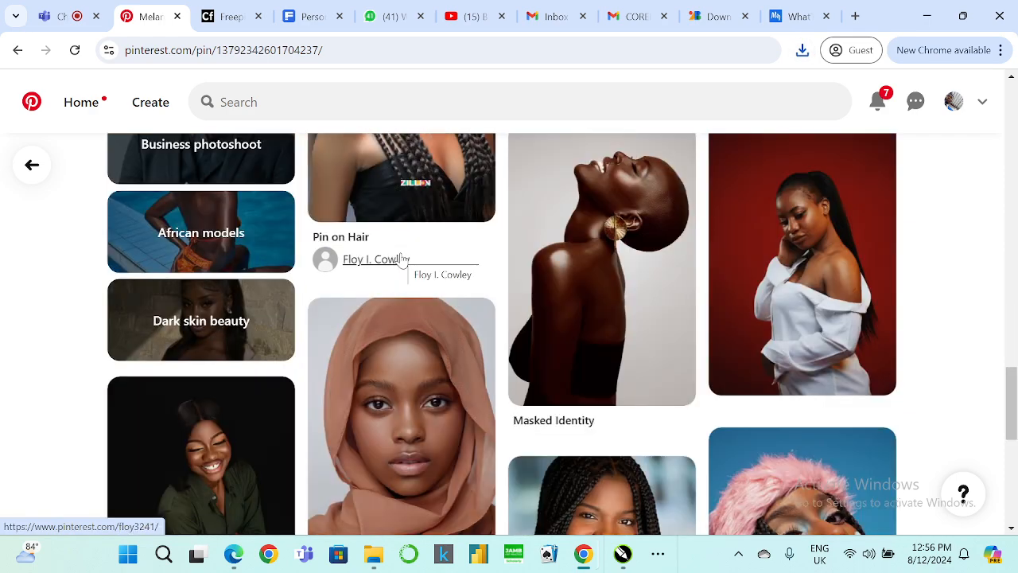
scroll(400, 261, "down", 3)
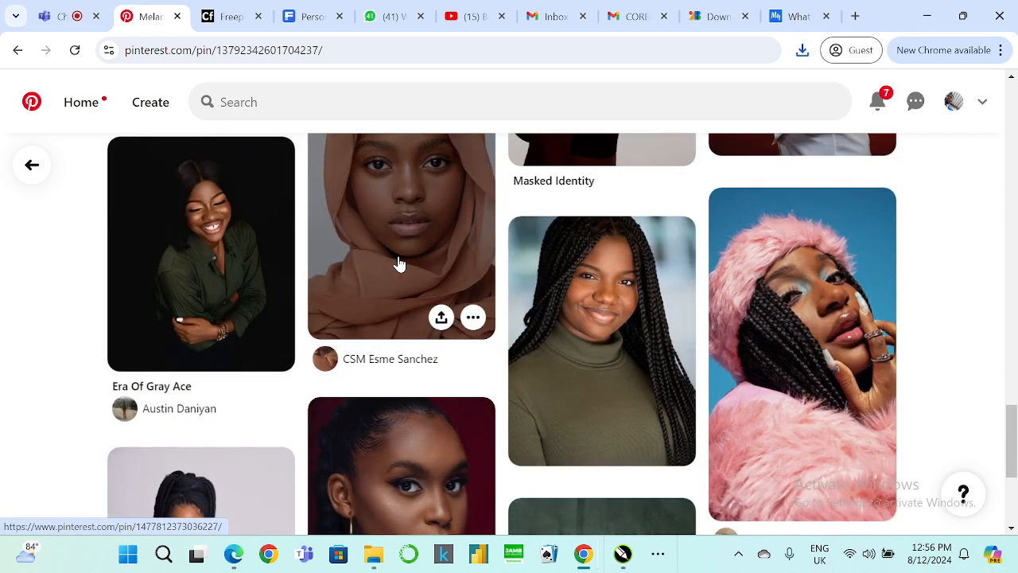
scroll(400, 263, "down", 4)
scroll(398, 258, "down", 6)
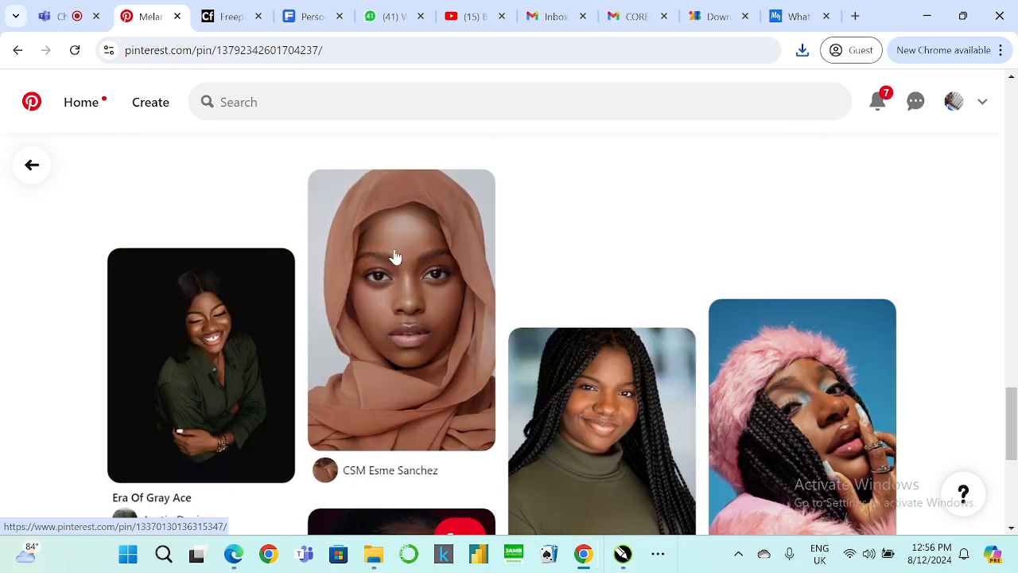
key("alt+Left")
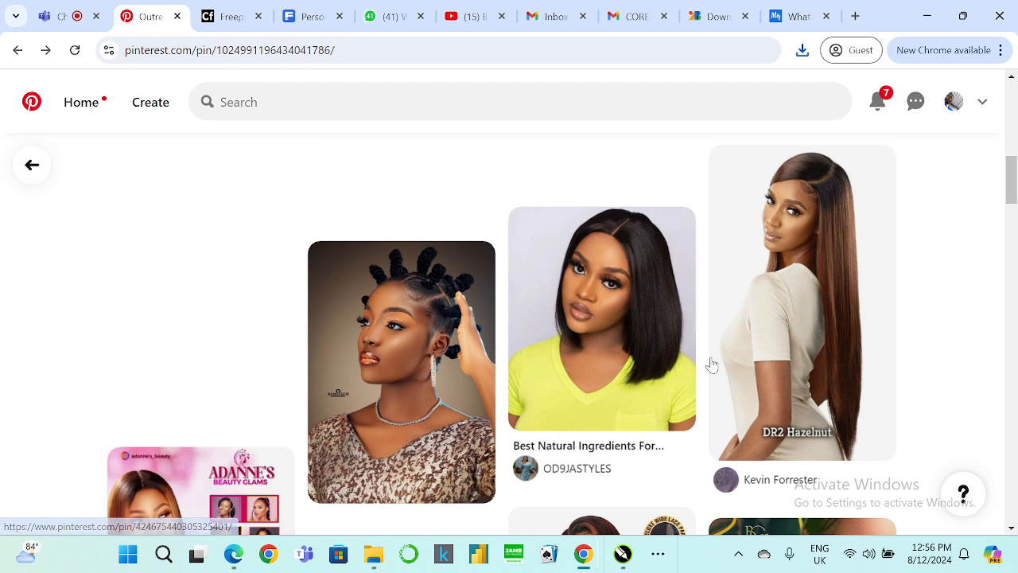
scroll(827, 290, "down", 4)
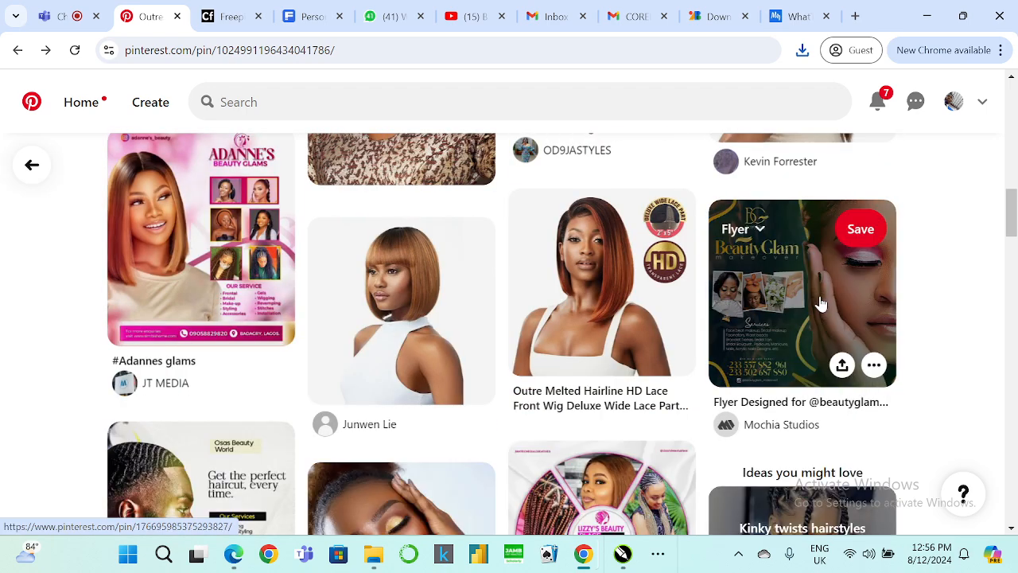
scroll(816, 294, "up", 3)
left_click(802, 245)
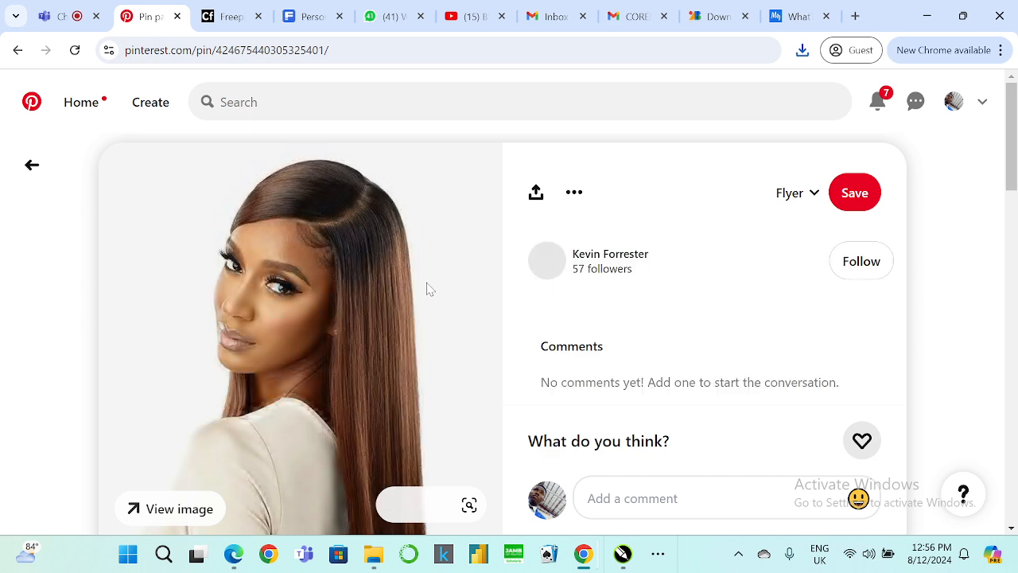
scroll(424, 293, "down", 4)
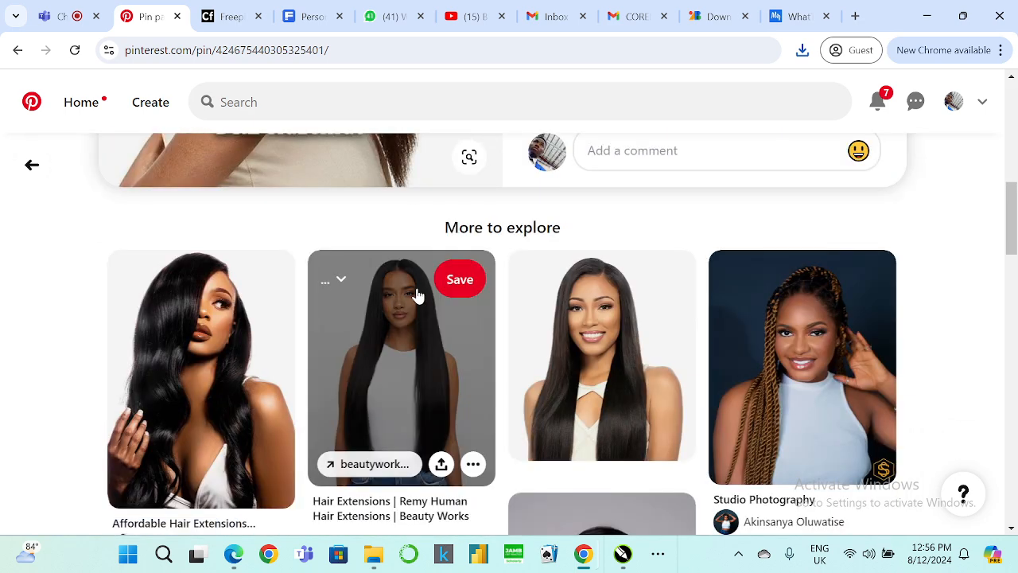
scroll(417, 296, "down", 5)
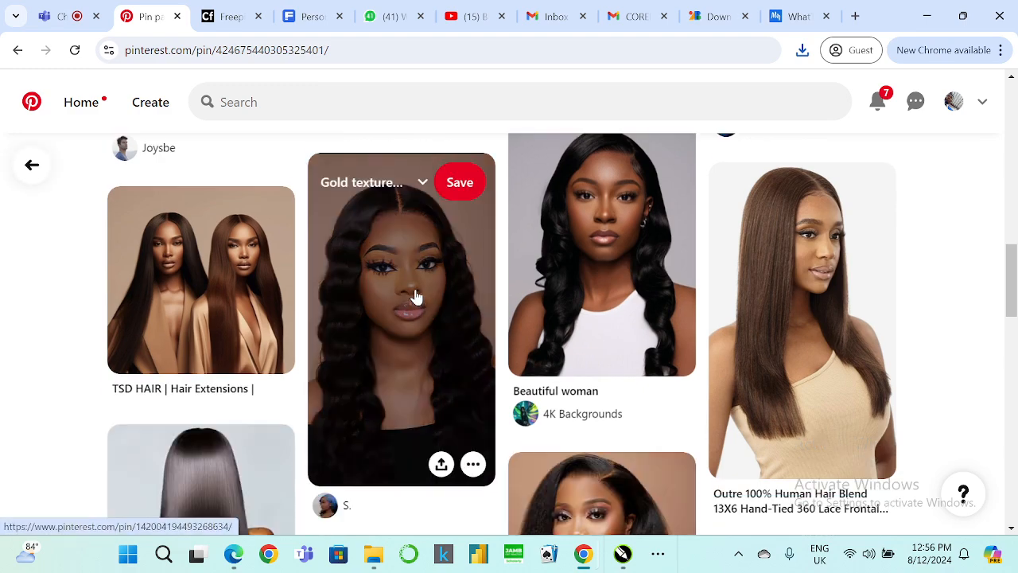
scroll(415, 295, "down", 3)
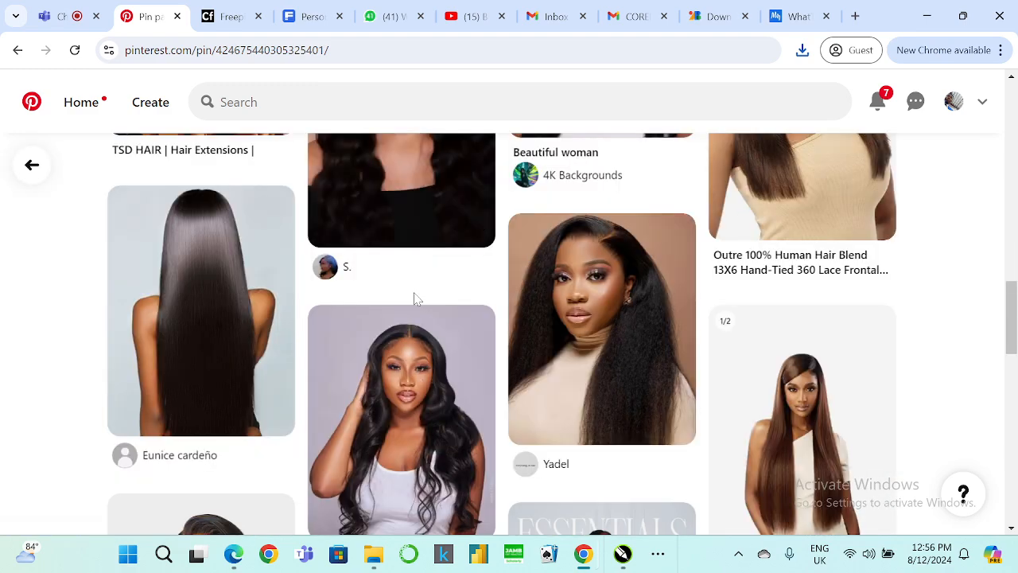
scroll(415, 298, "down", 5)
scroll(411, 295, "up", 7)
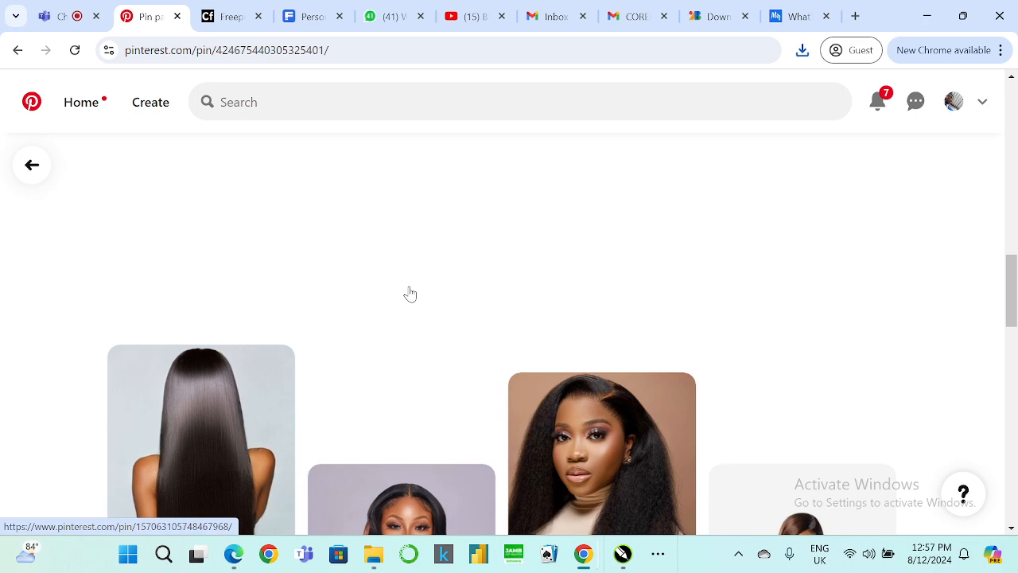
scroll(410, 294, "up", 5)
scroll(393, 237, "up", 2)
left_click(574, 192)
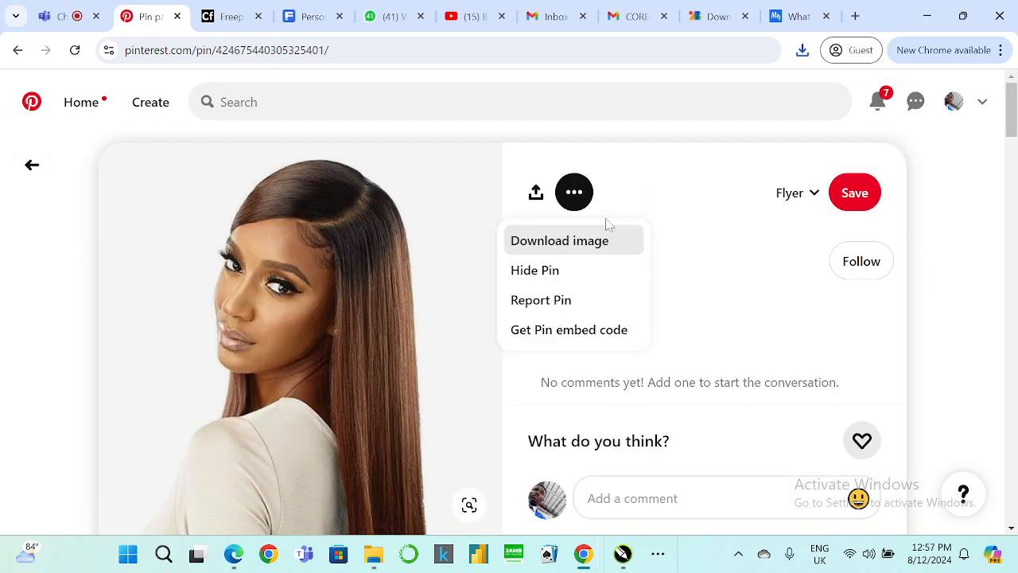
left_click(607, 243)
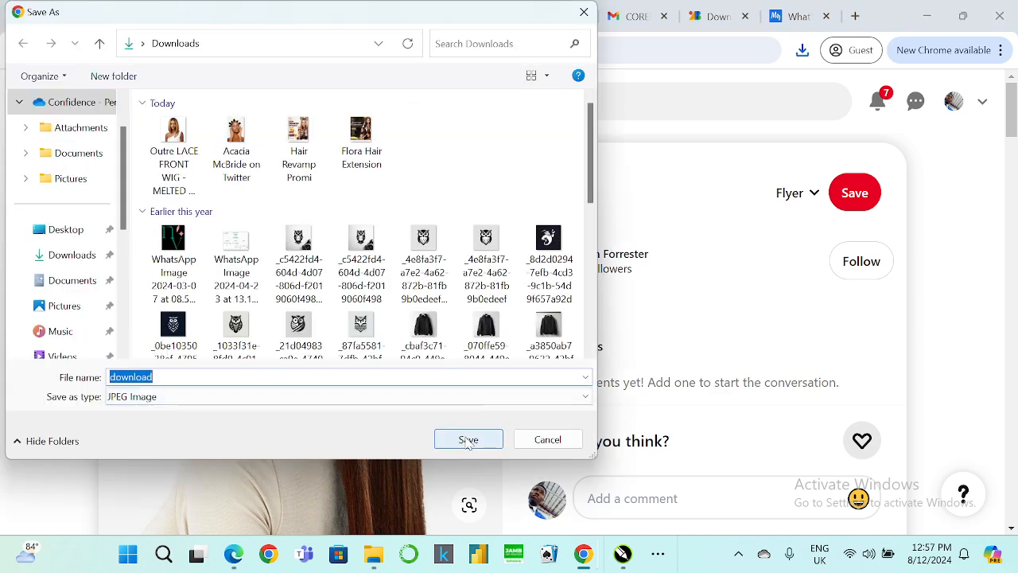
left_click(468, 441)
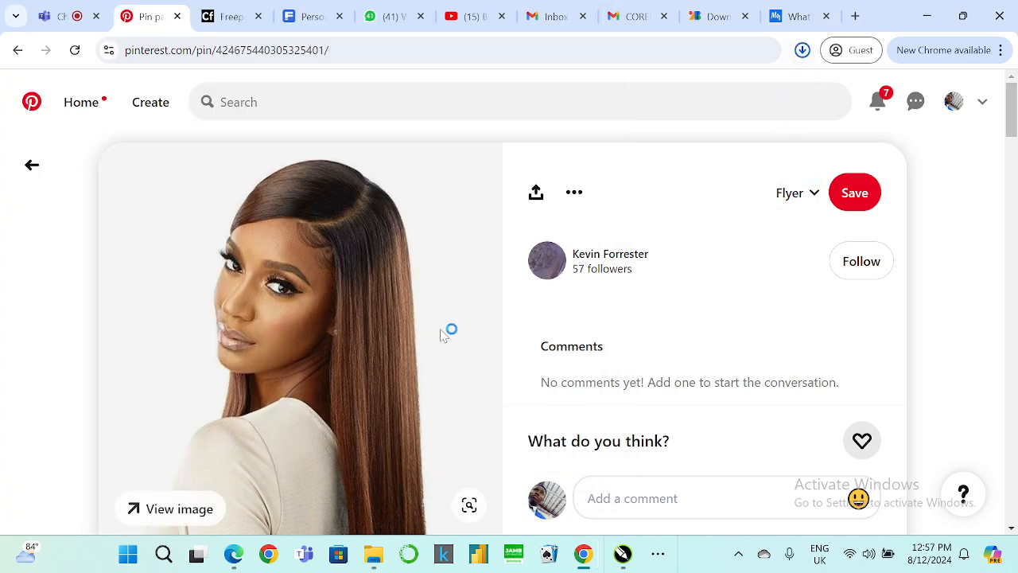
Open the Downloads folder from the browser's download history and rename the Melanin popping skin file with a .jpg extension.
left_click(804, 52)
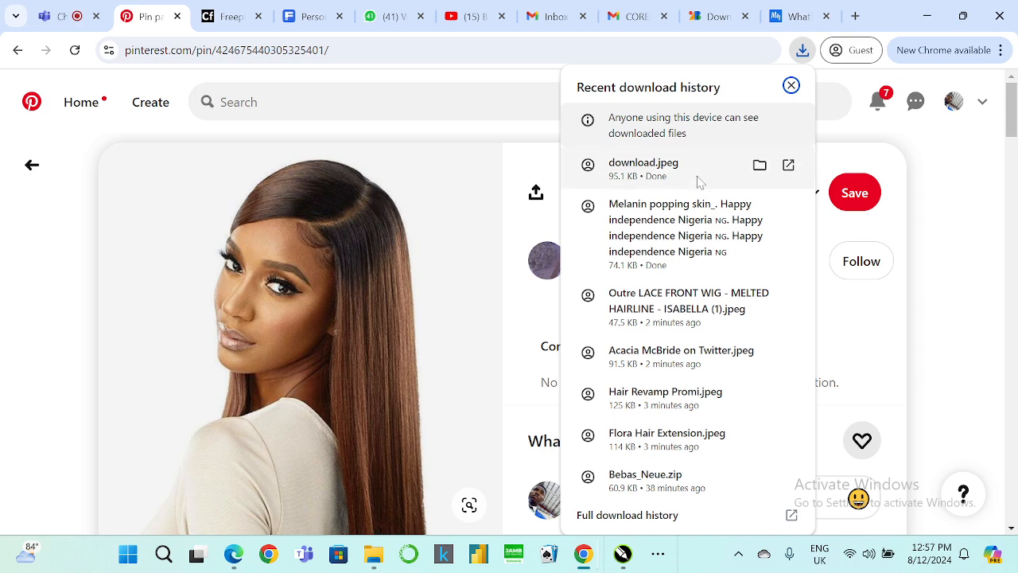
left_click(760, 207)
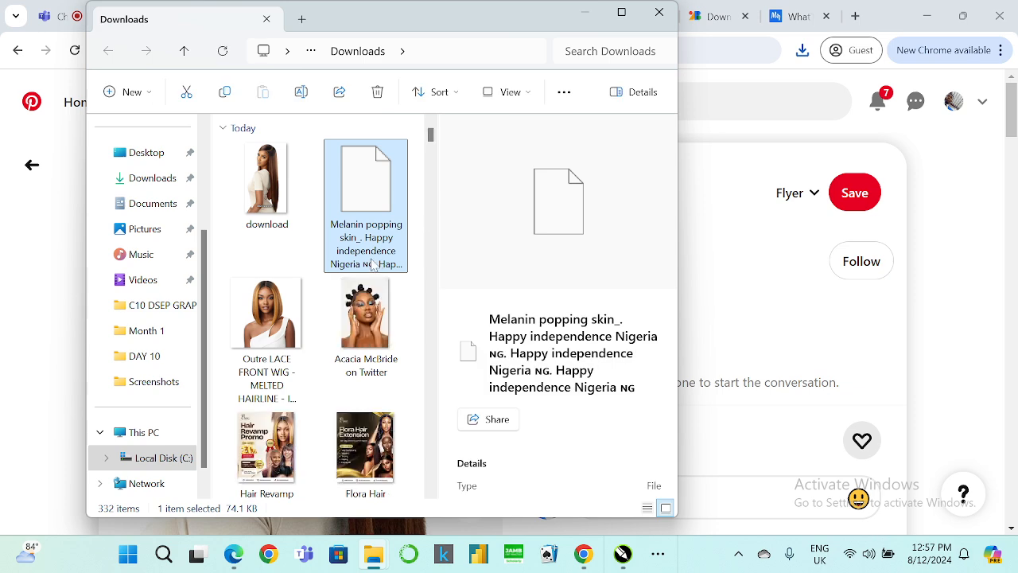
right_click(371, 265)
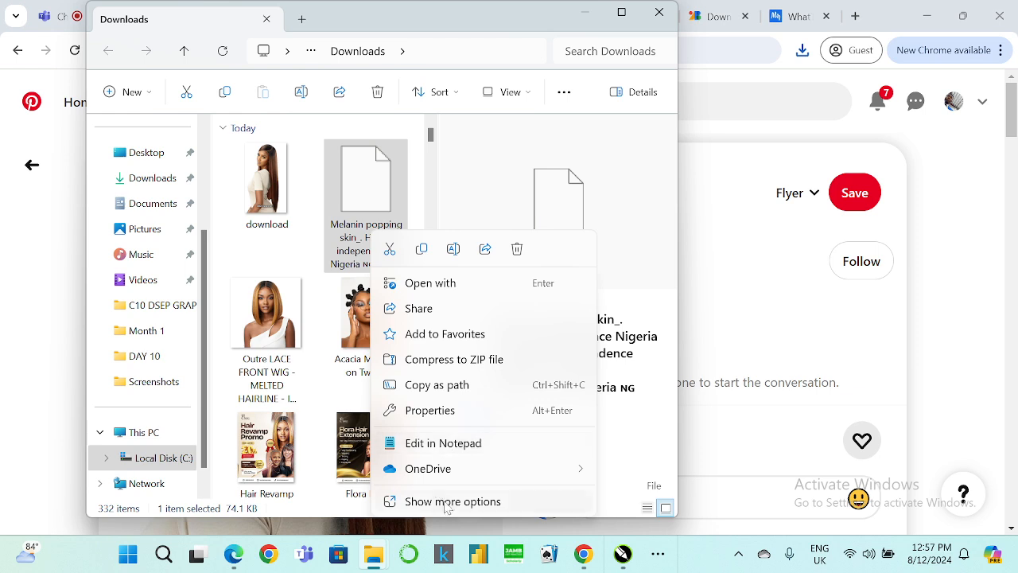
left_click(445, 509)
right_click(372, 238)
left_click(418, 500)
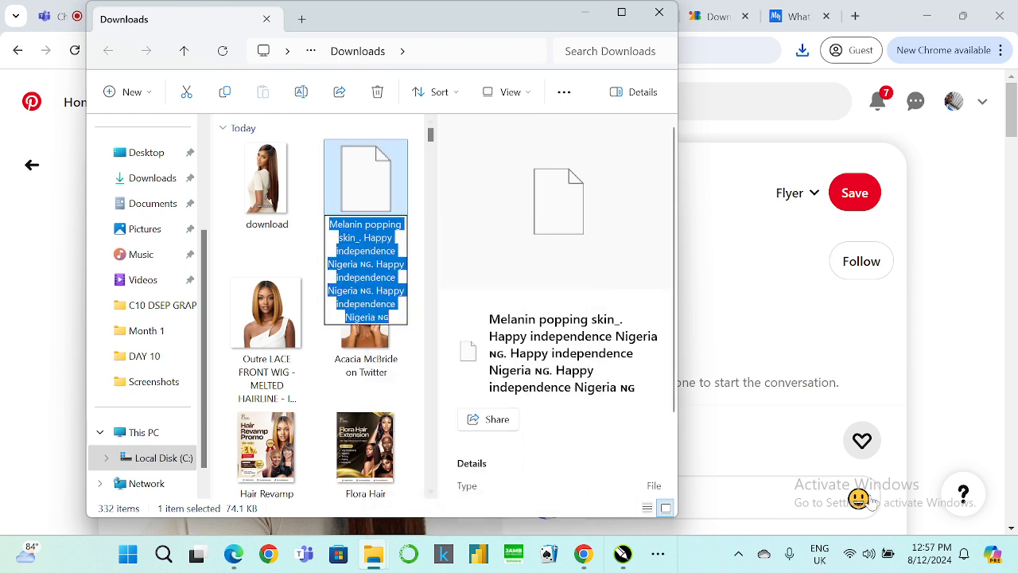
key("Right")
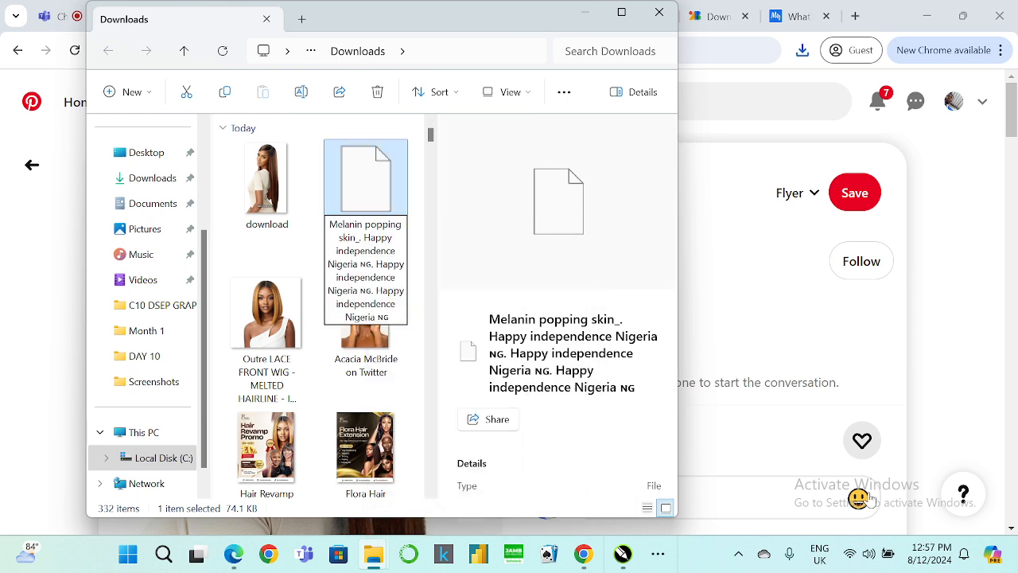
key("BackSpace")
key("BackSpace")
key("BackSpace")
type(".jpg")
key("Return")
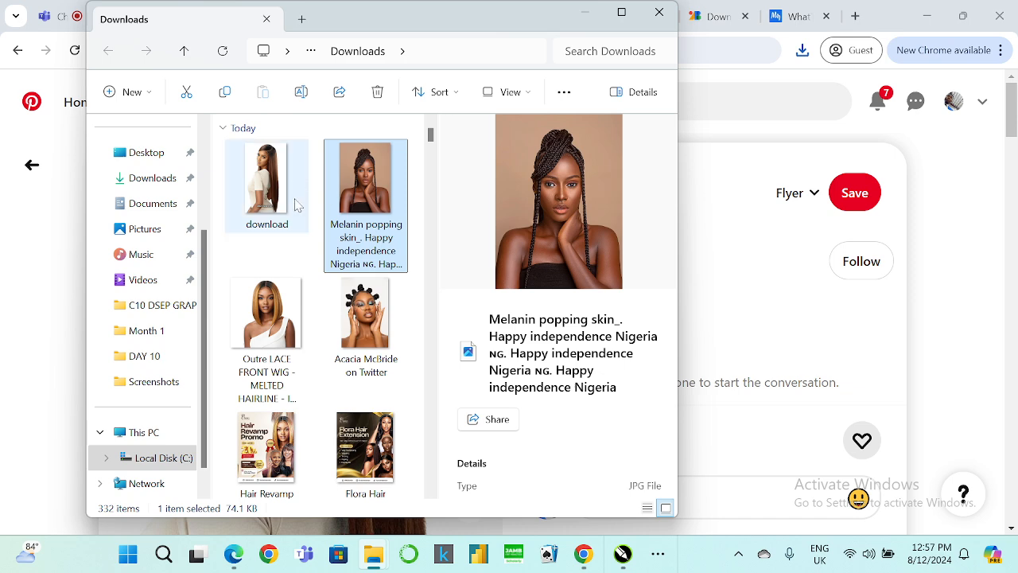
Switch to the blank page of the C10 GRAPHICS CLASS document in CorelDRAW.
scroll(288, 252, "down", 1)
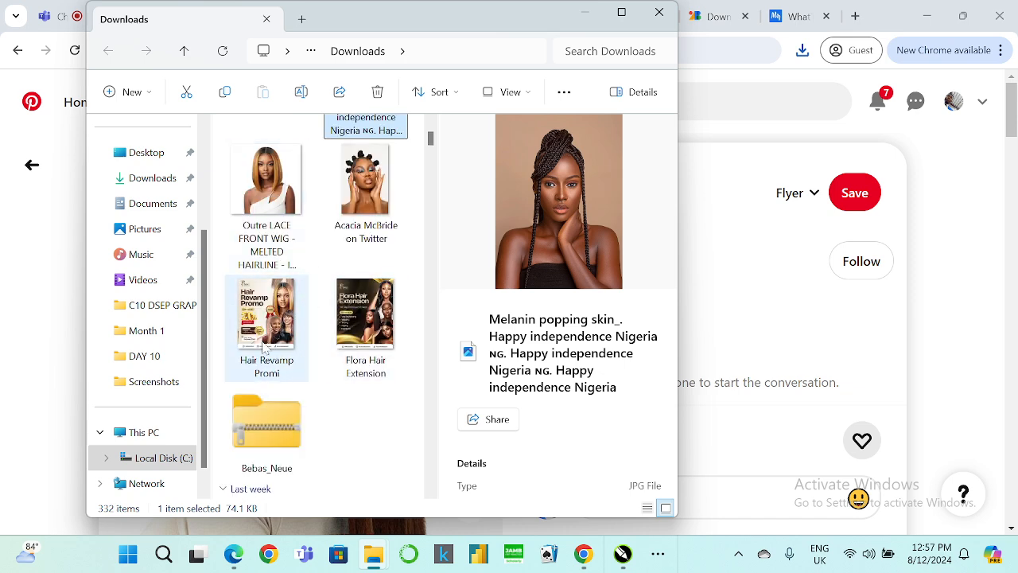
scroll(279, 270, "up", 1)
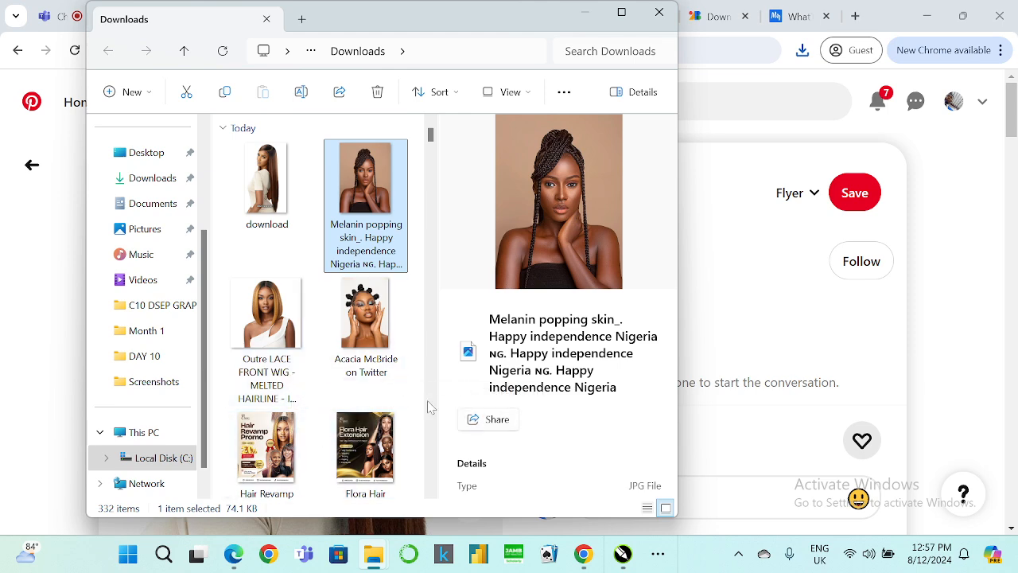
scroll(322, 336, "down", 1)
scroll(350, 342, "up", 1)
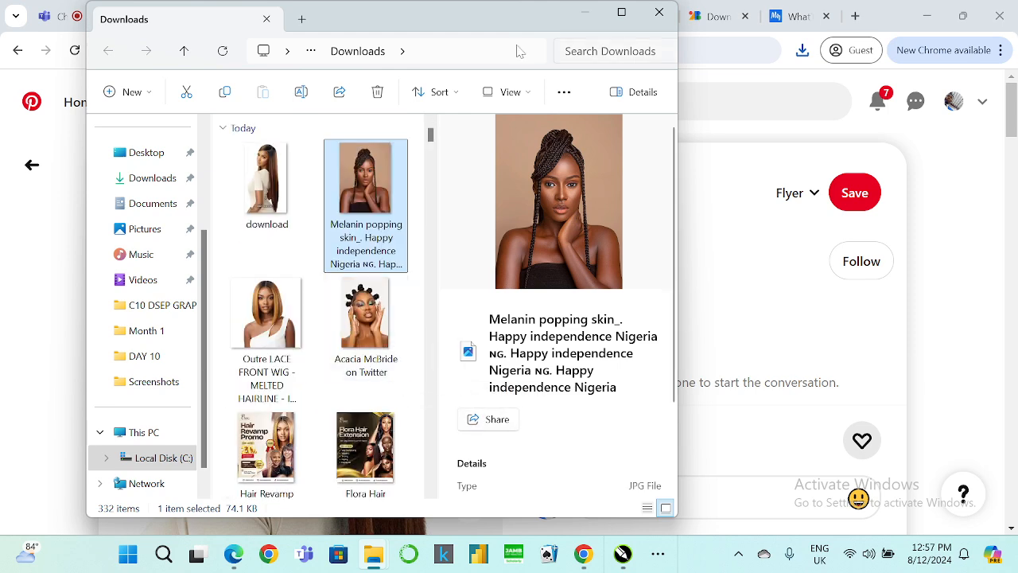
left_click(584, 12)
left_click(927, 16)
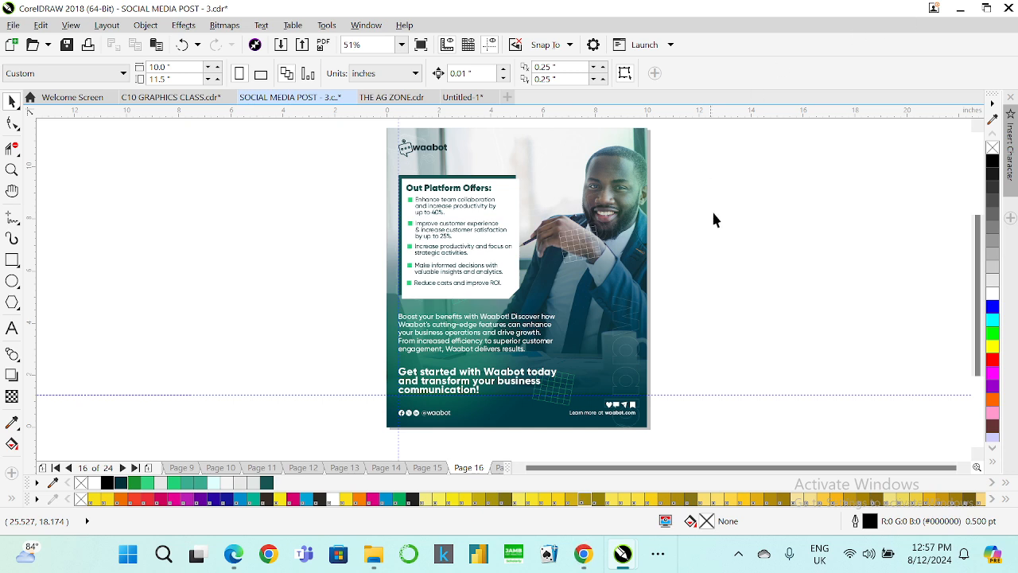
left_click(171, 96)
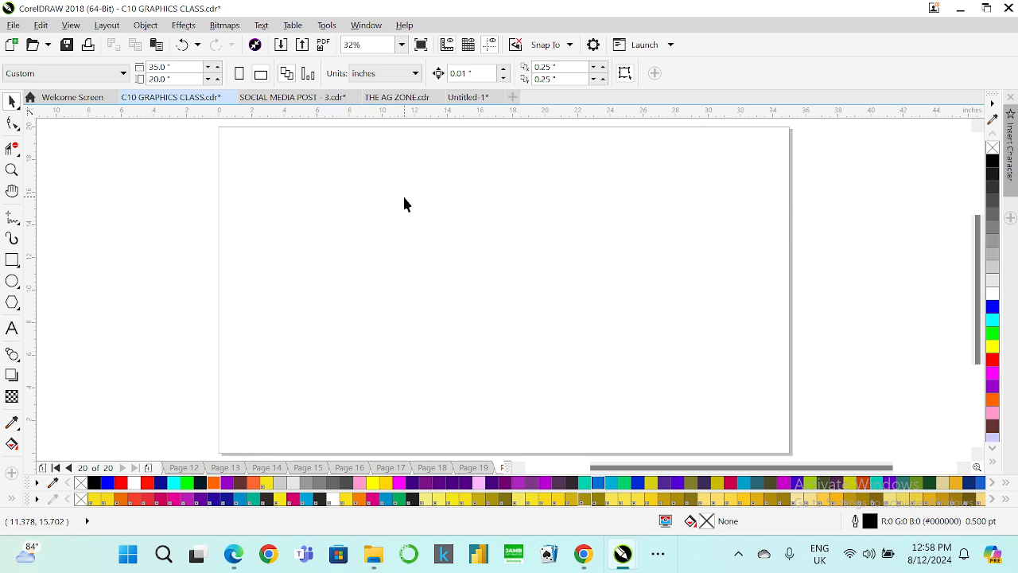
In WhatsApp Web, open the self-chat and save its latest photo to the Downloads folder.
left_click(581, 555)
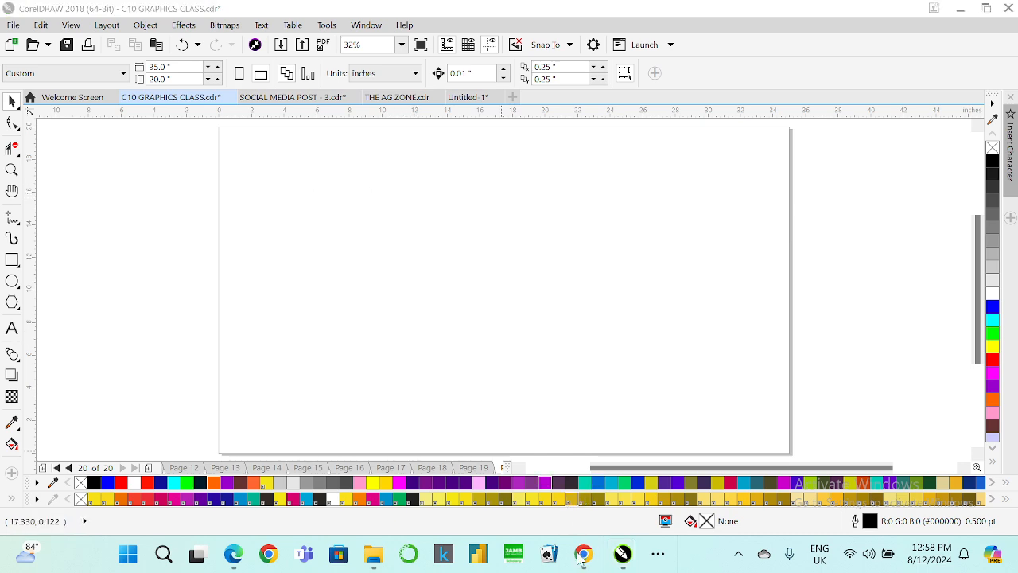
left_click(485, 505)
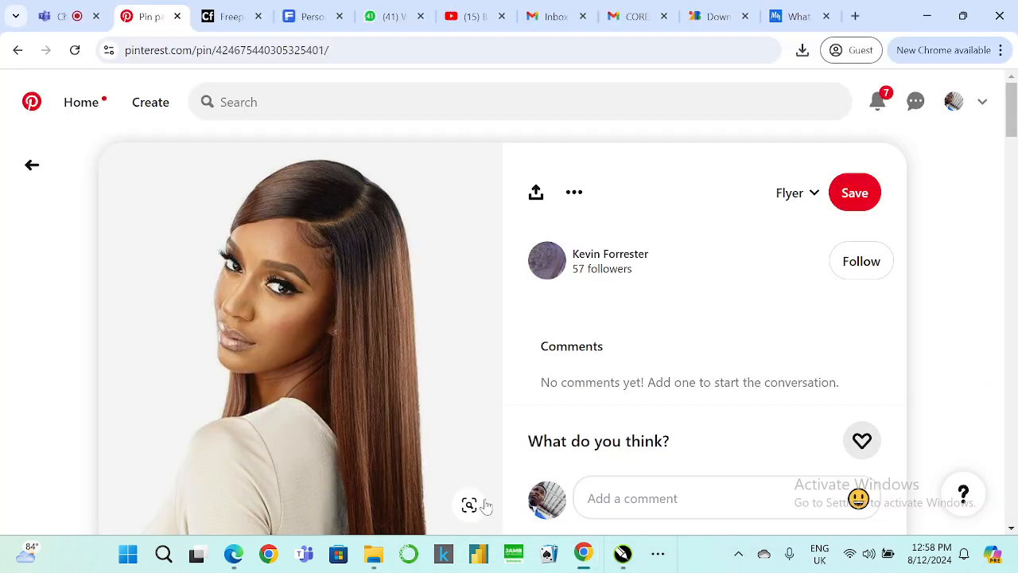
left_click(75, 17)
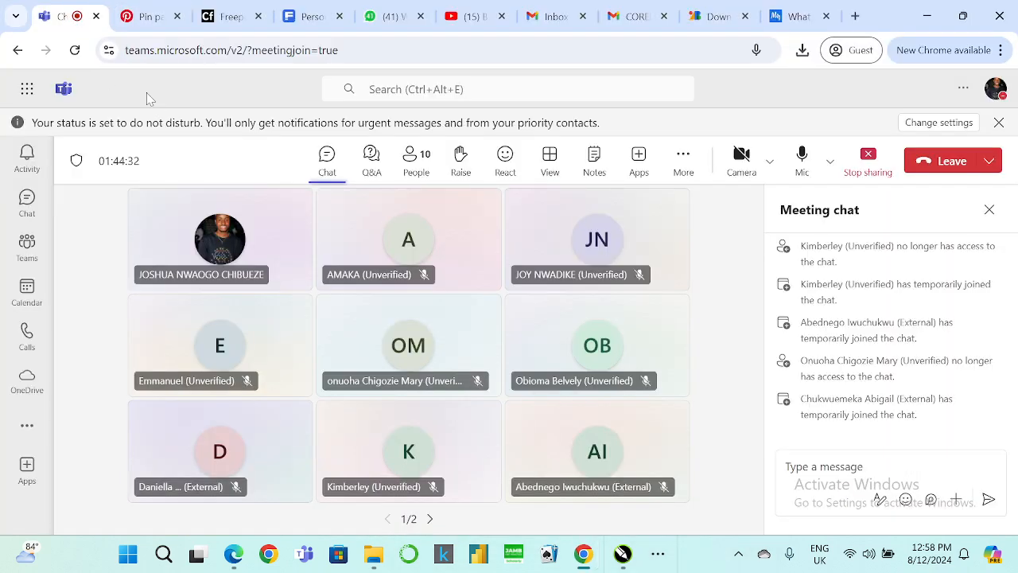
left_click(389, 16)
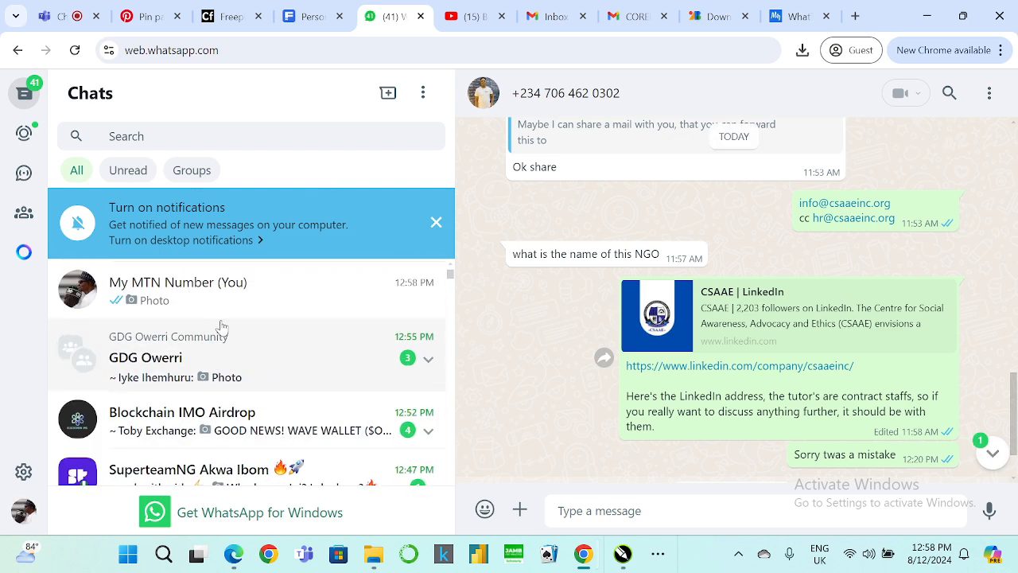
scroll(233, 330, "up", 2)
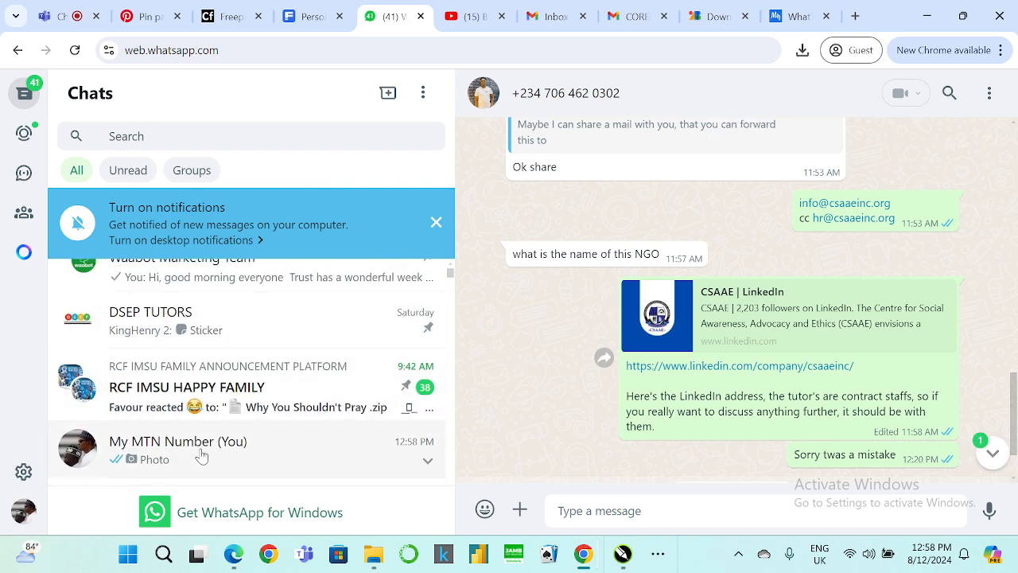
left_click(242, 449)
left_click(946, 215)
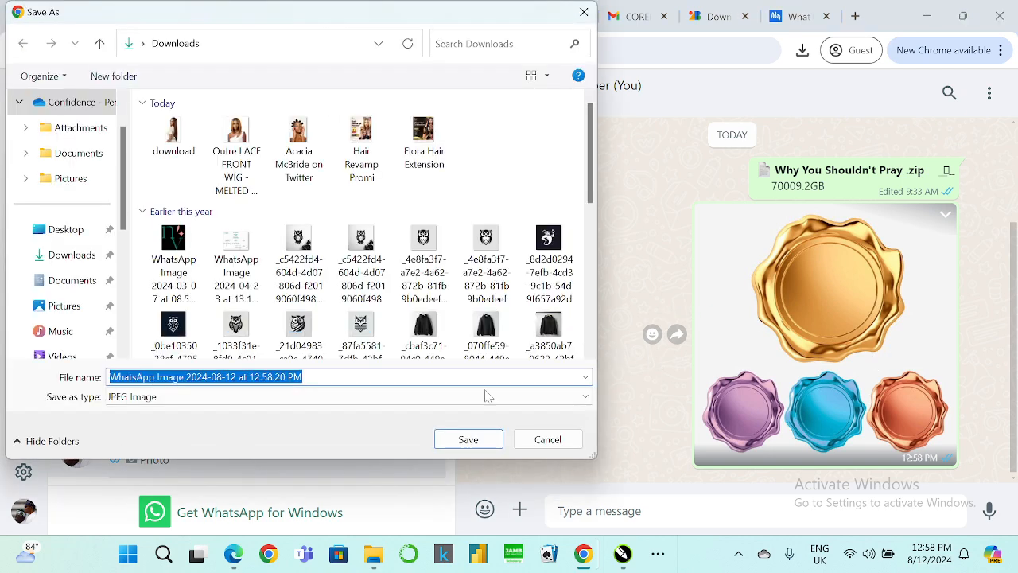
left_click(462, 442)
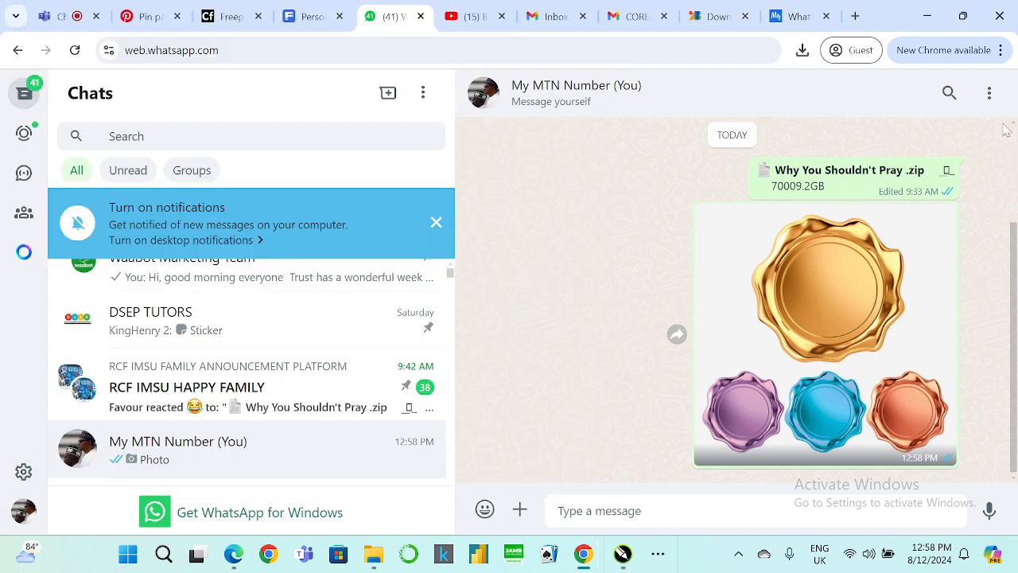
Bring the Downloads folder window back into view and maximize it.
left_click(855, 15)
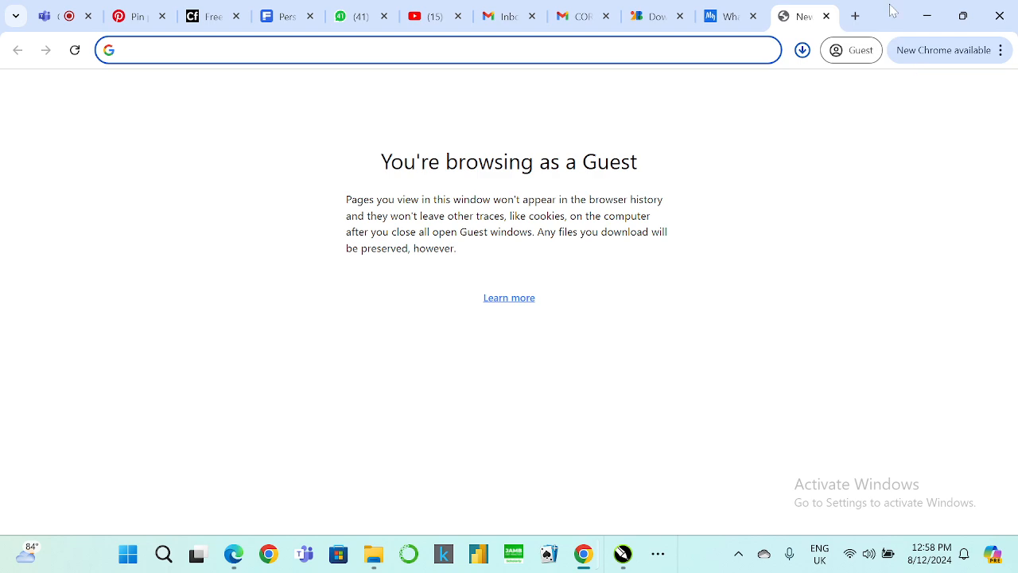
double_click(919, 27)
left_click(869, 91)
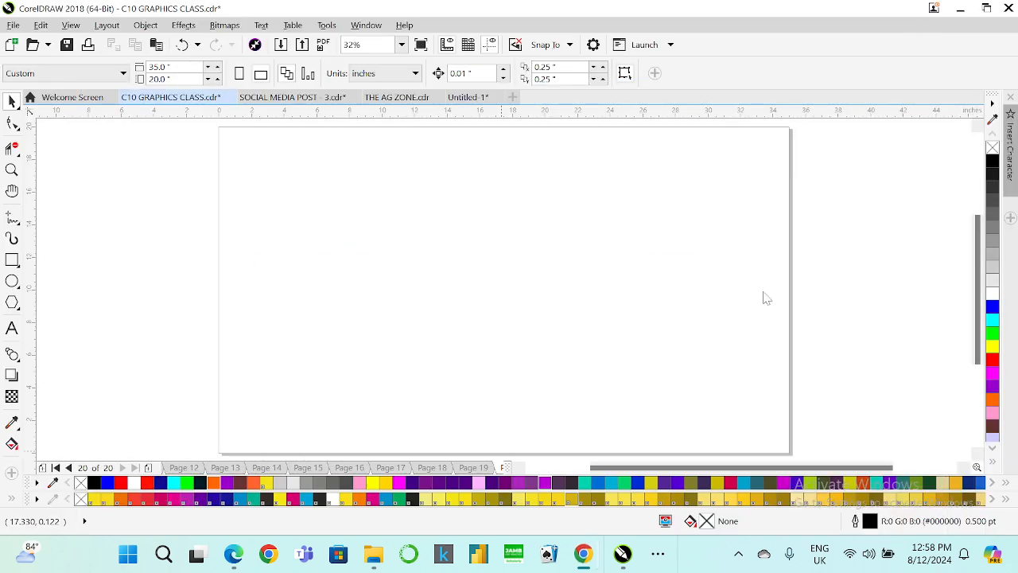
mouse_move(382, 560)
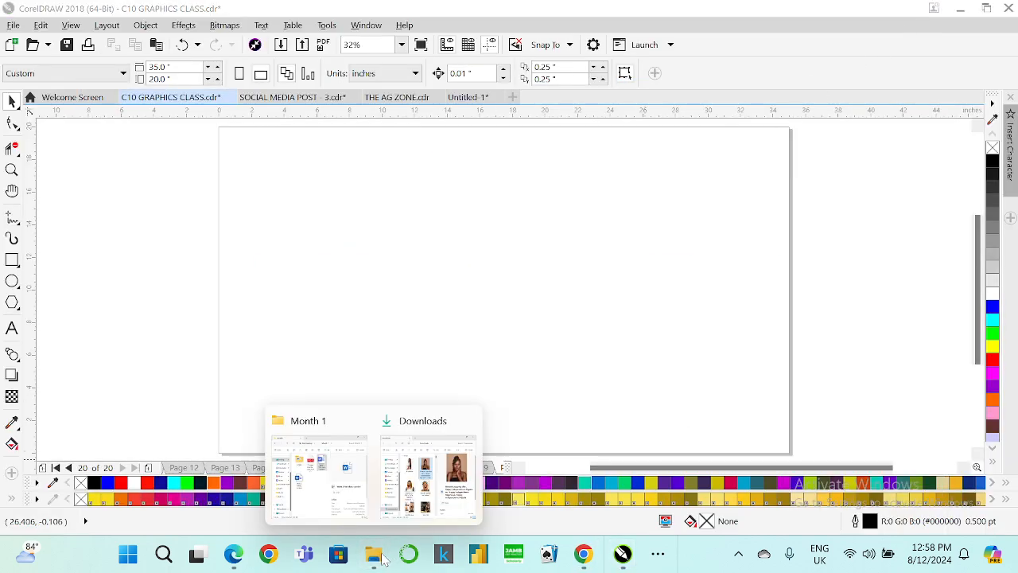
left_click(397, 490)
left_click(629, 21)
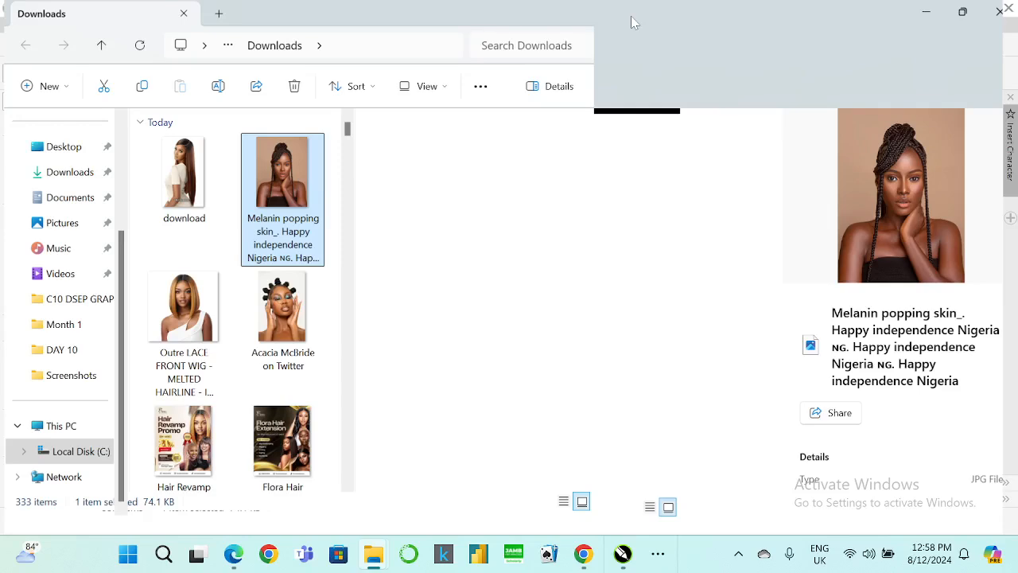
Inspect the download image zoomed in with Photos, then close Photos and the Downloads folder.
left_click(193, 190)
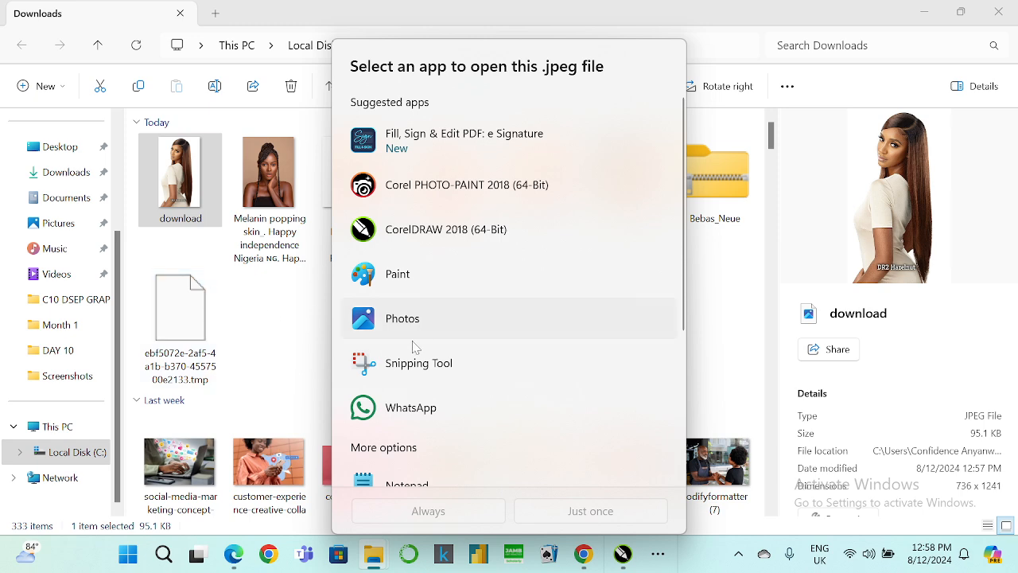
left_click(395, 332)
left_click(573, 513)
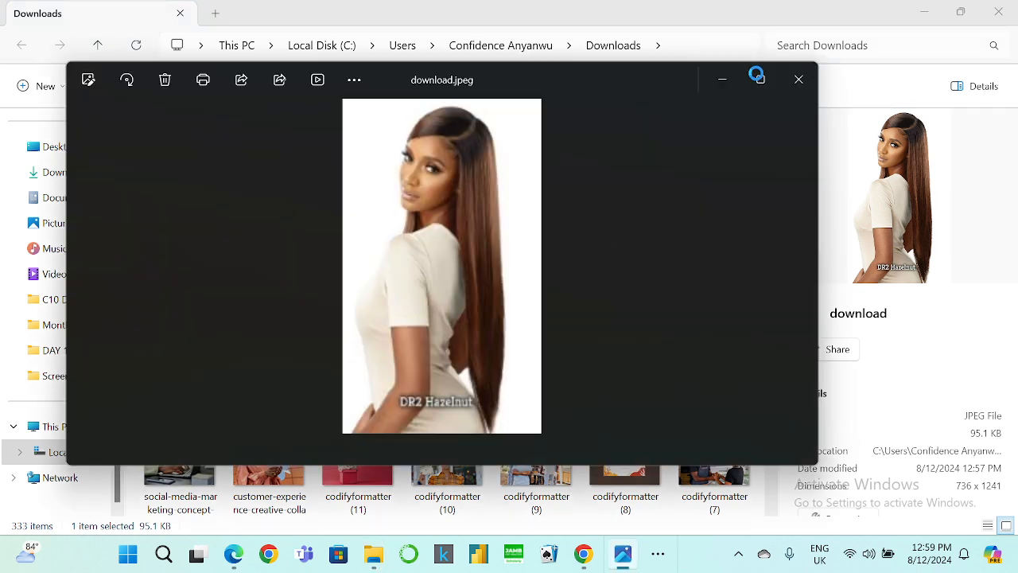
left_click(762, 80)
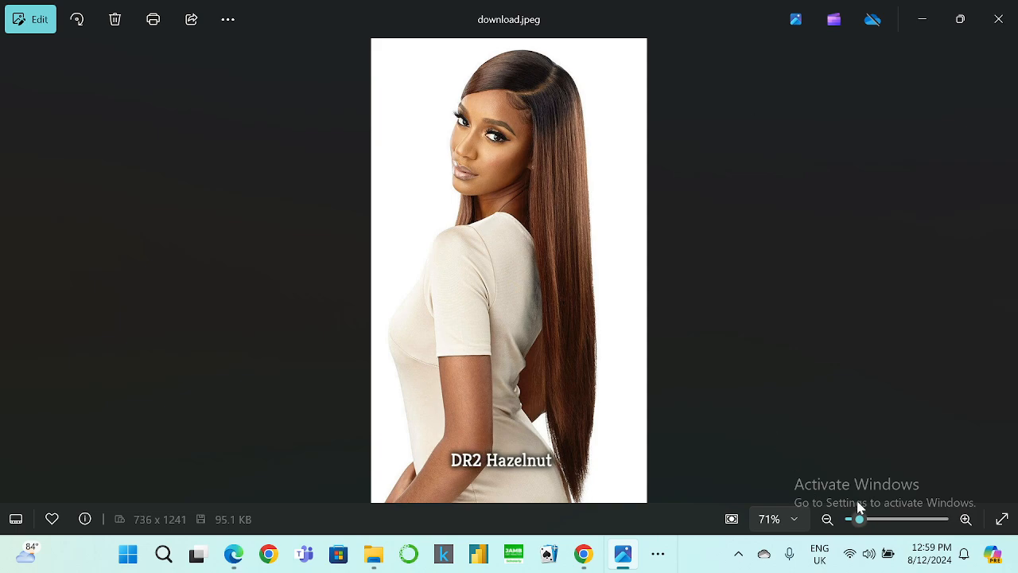
left_click(893, 520)
scroll(721, 300, "up", 4)
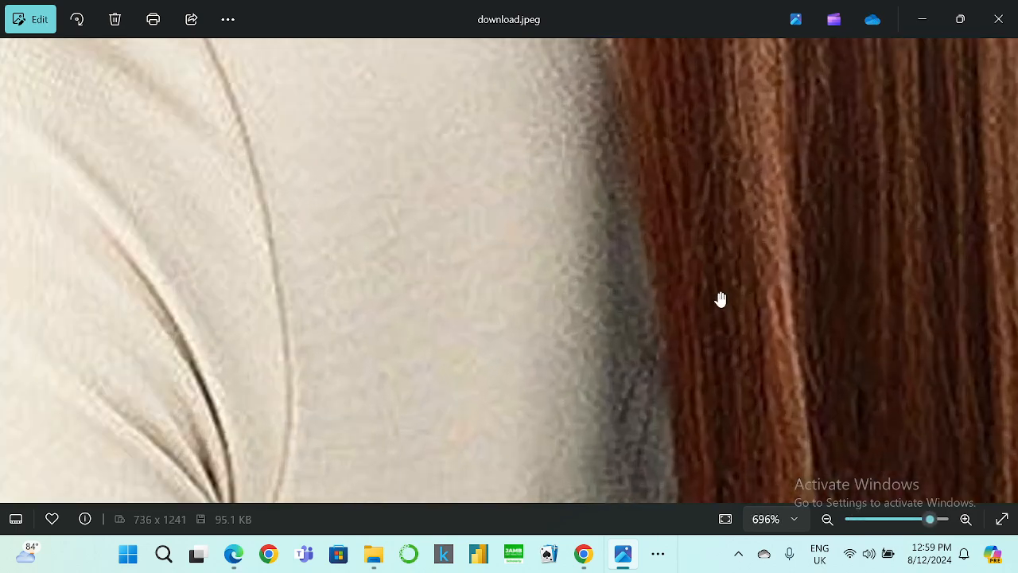
key("alt+F4")
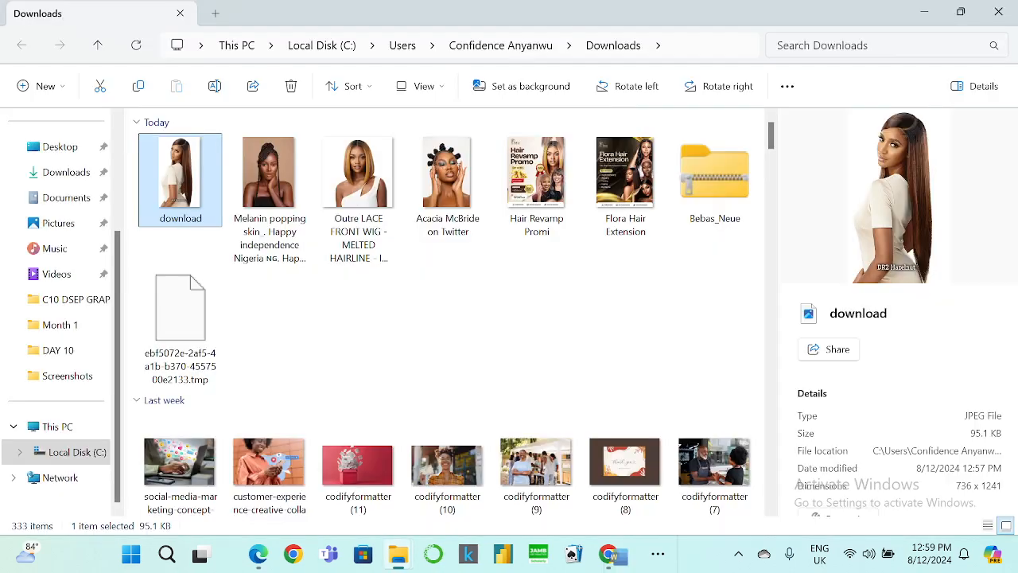
left_click(986, 14)
Open the remove.bg website in a new browser tab.
mouse_move(584, 555)
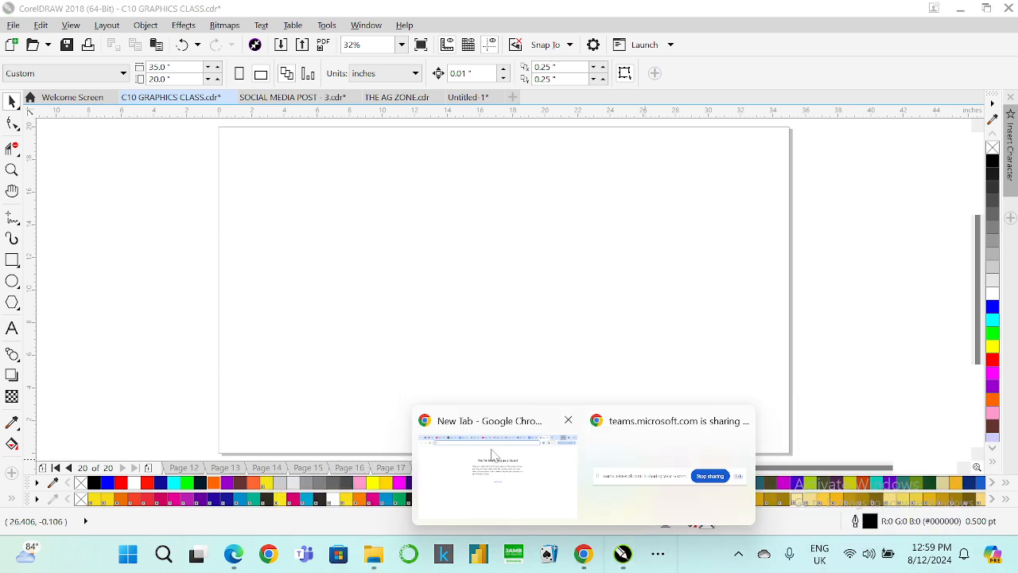
left_click(492, 454)
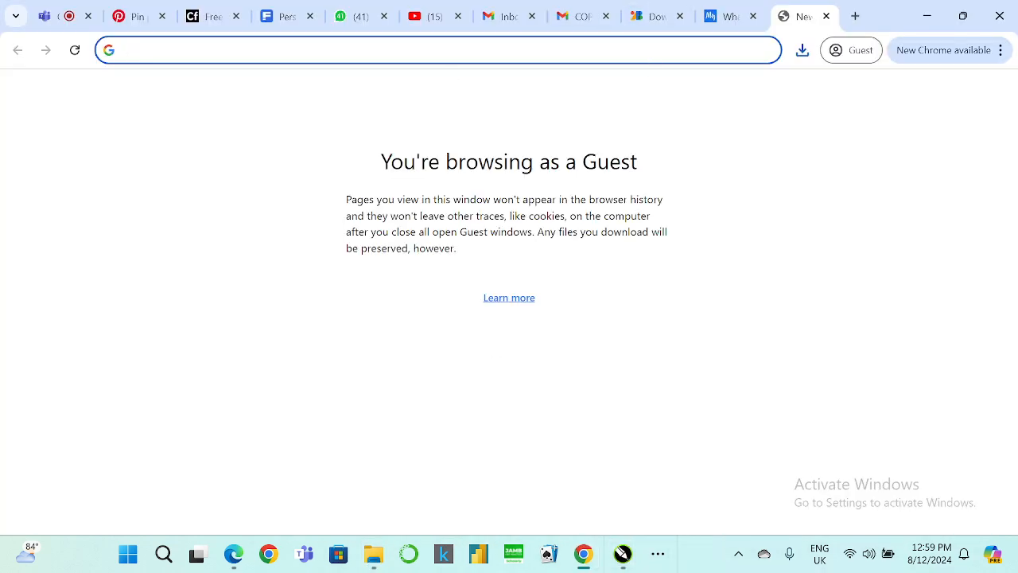
type("remove")
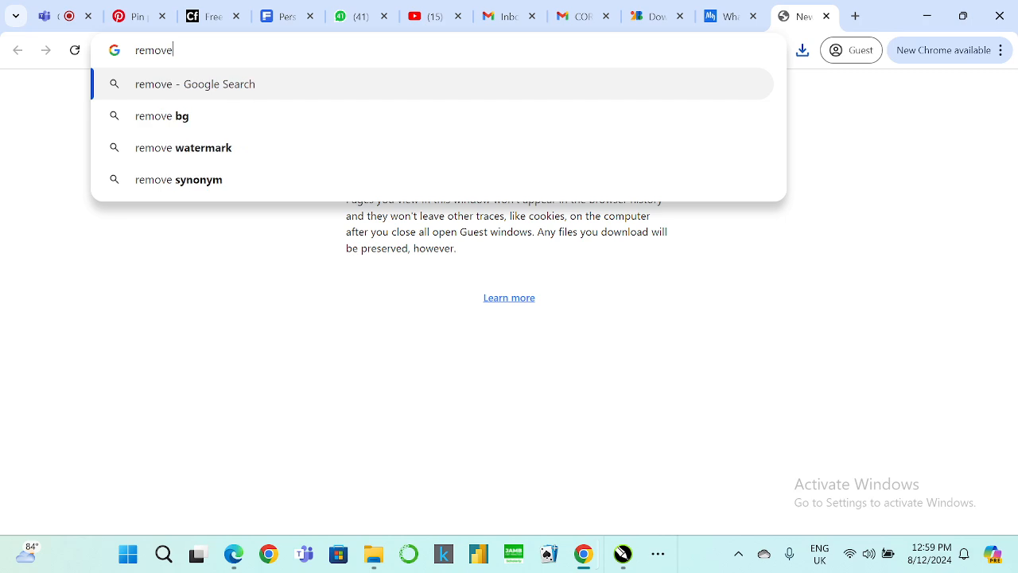
type(".bg")
key("Return")
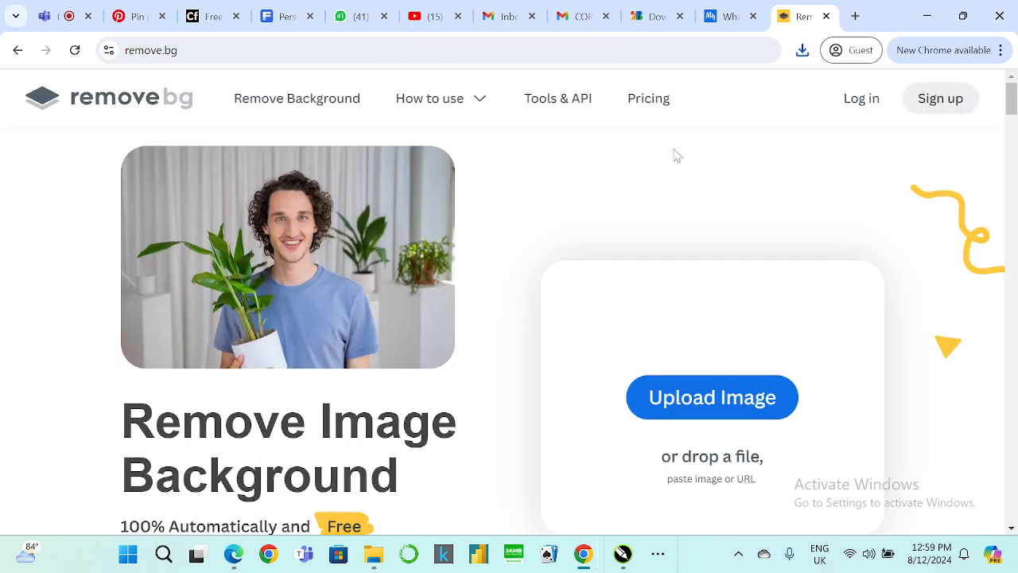
left_click(677, 401)
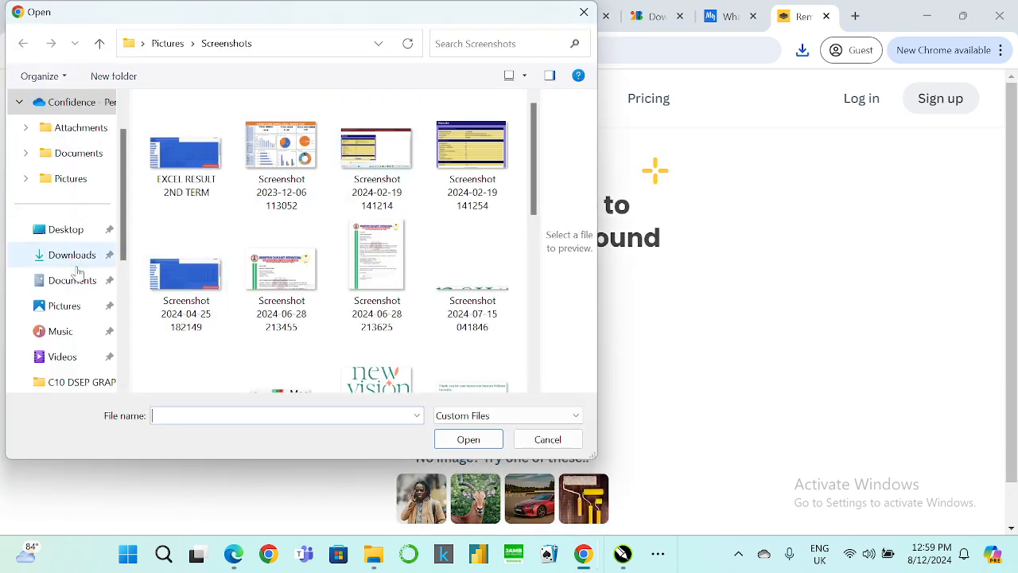
left_click(70, 255)
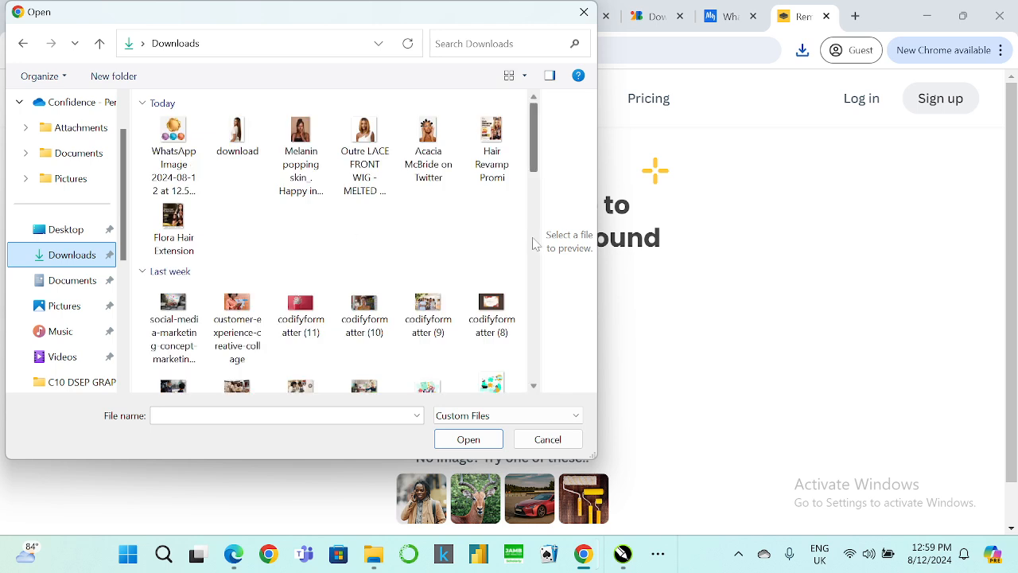
left_click(446, 176)
left_click(468, 440)
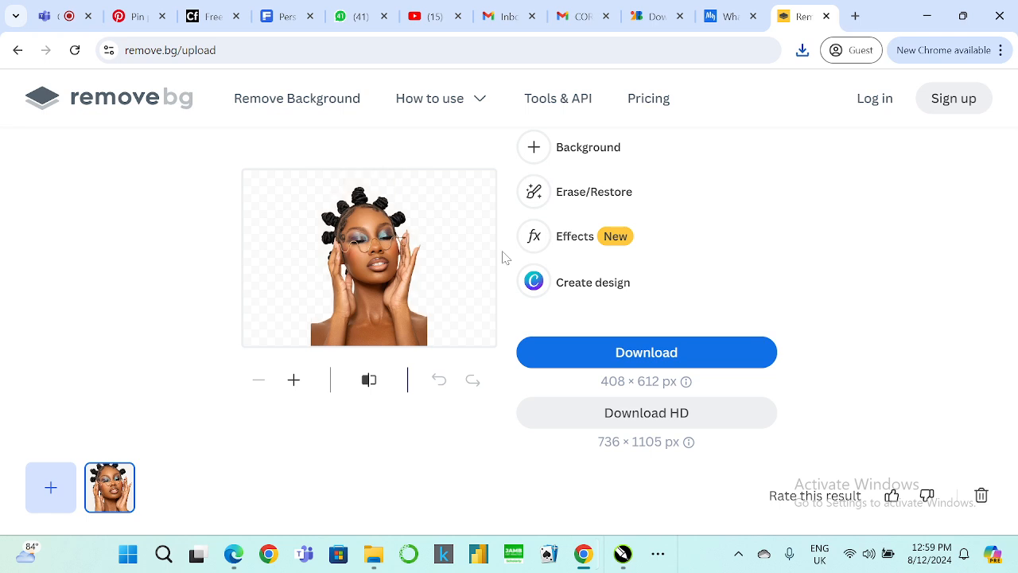
left_click(566, 356)
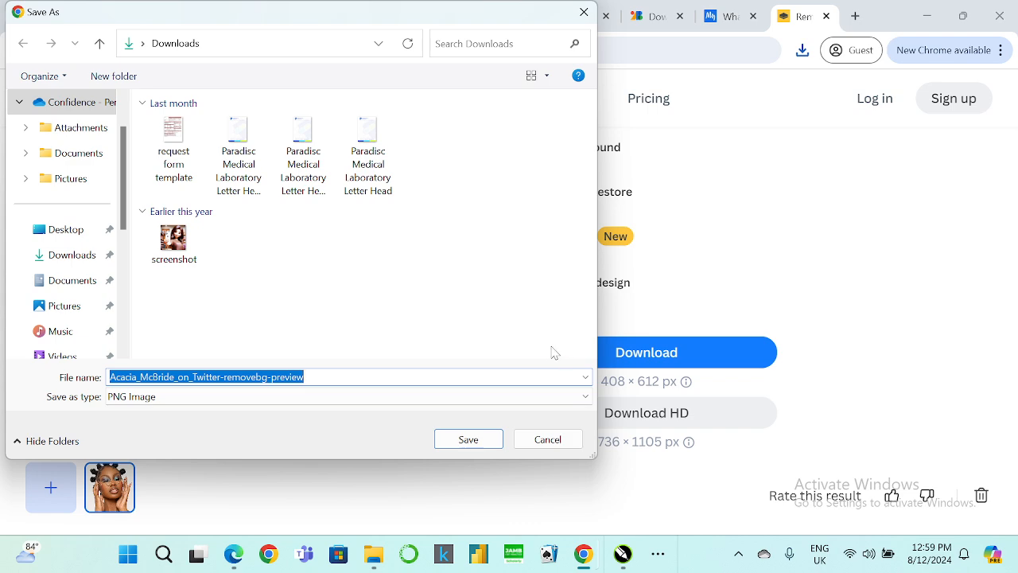
left_click(489, 439)
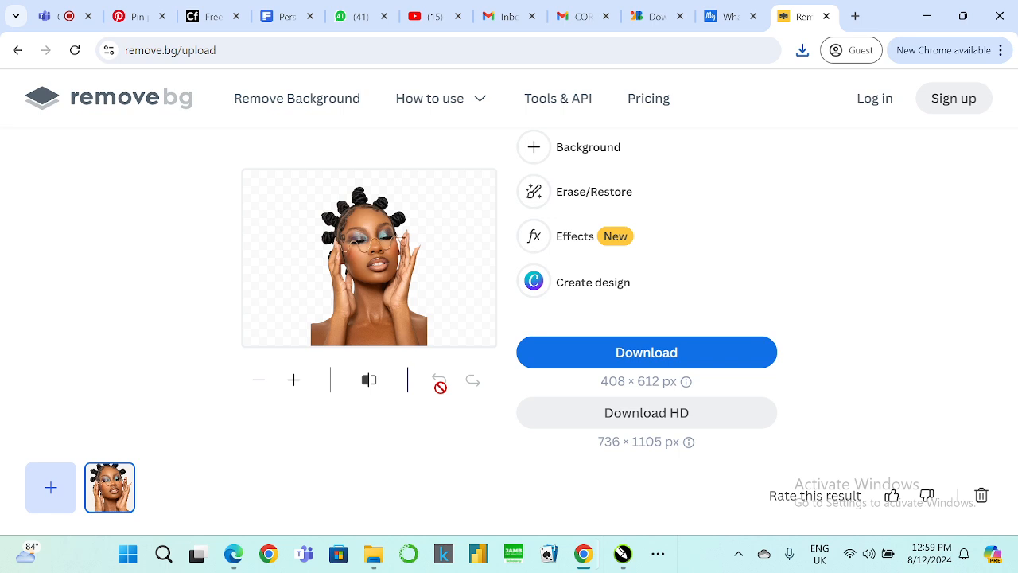
Add the Outre LACE FRONT WIG image to remove.bg and download its background-free preview.
left_click(51, 499)
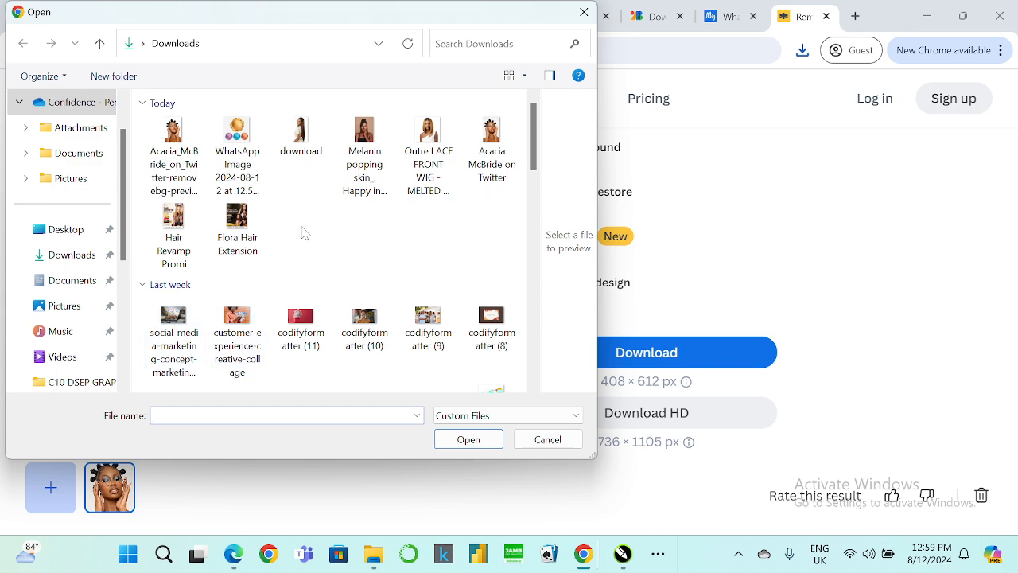
left_click(428, 137)
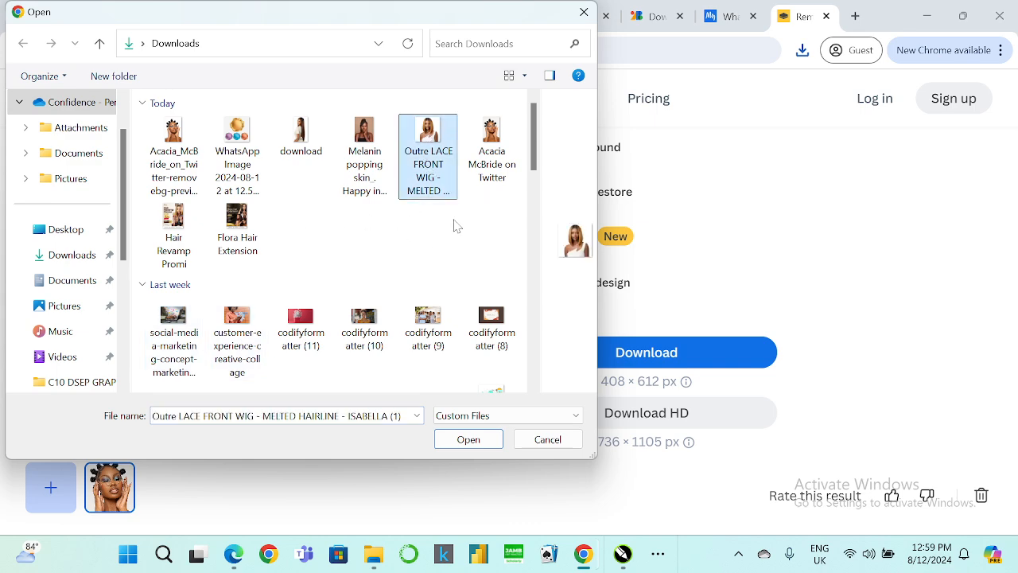
left_click(460, 439)
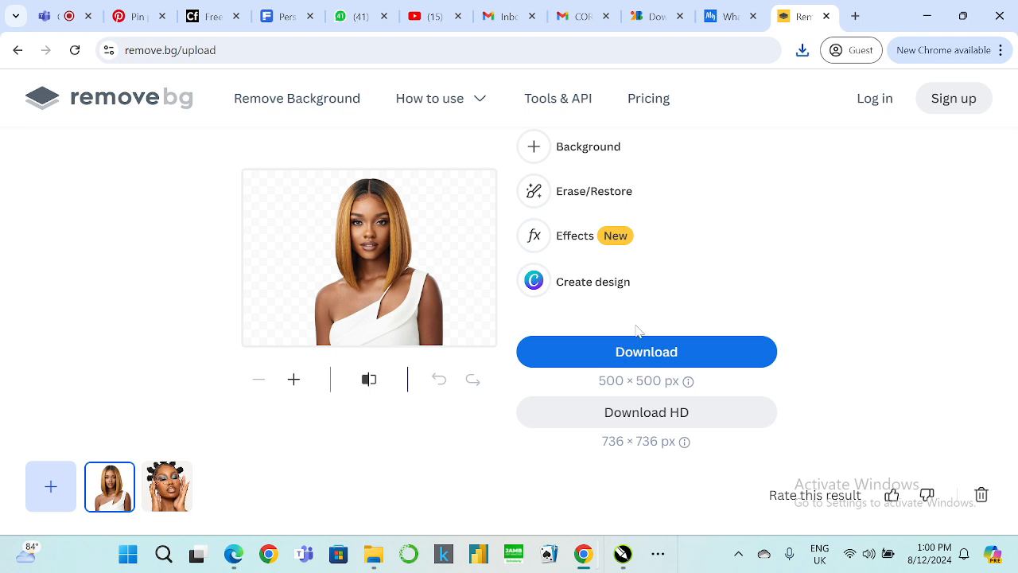
left_click(605, 353)
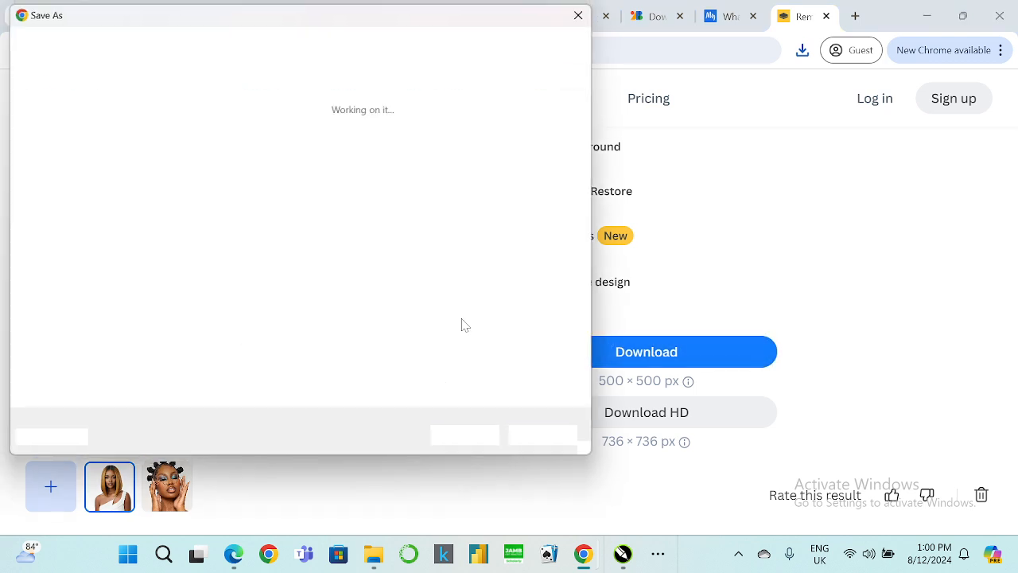
left_click(461, 439)
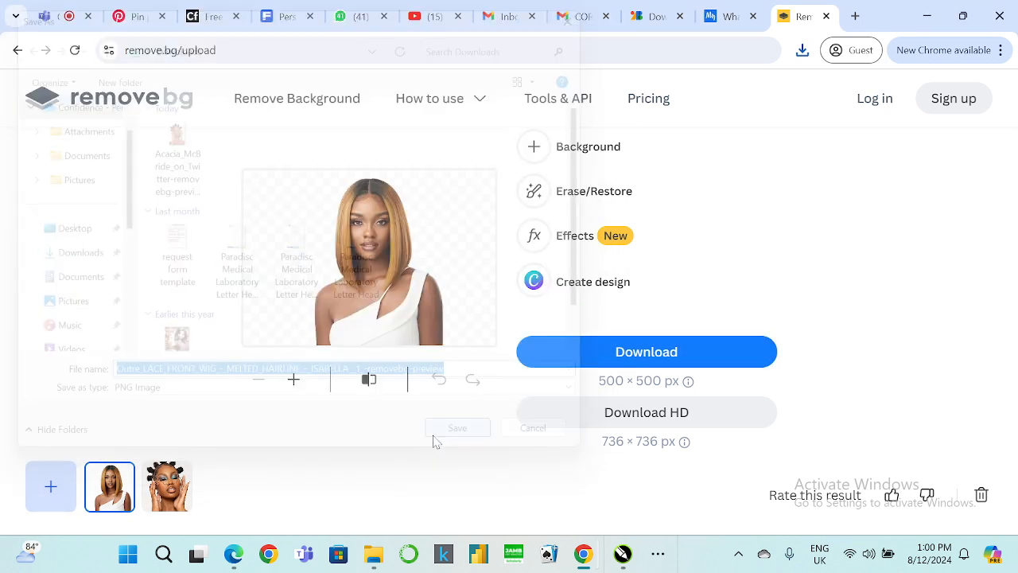
Add the Melanin popping skin image to remove.bg and save its background-free preview to Downloads.
left_click(40, 486)
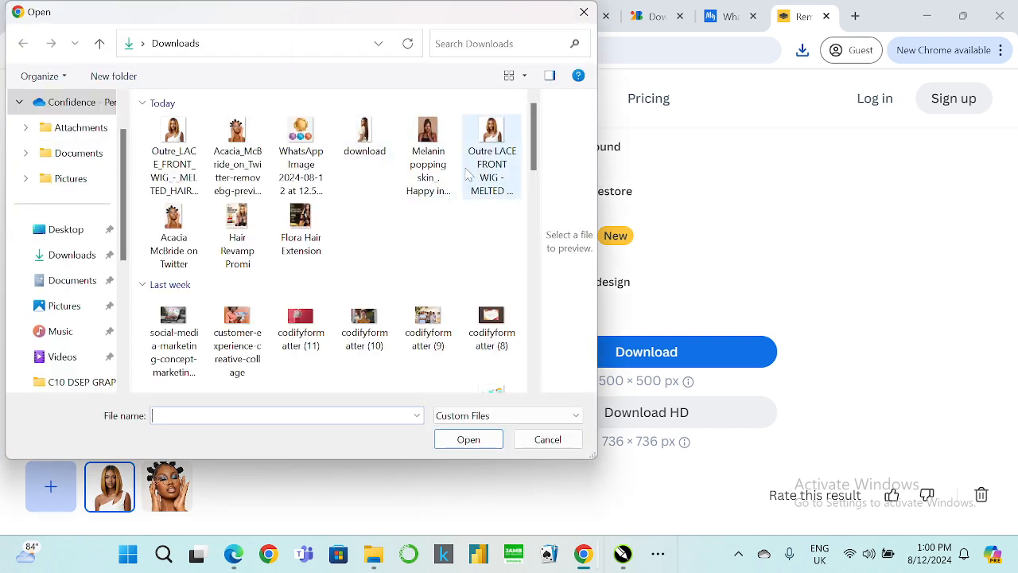
left_click(442, 144)
left_click(468, 439)
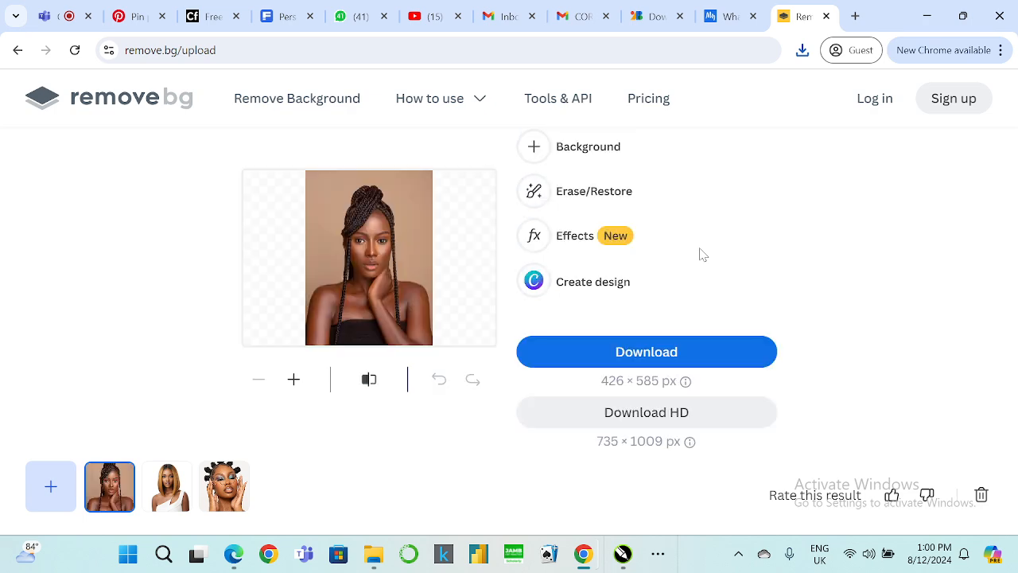
left_click(675, 359)
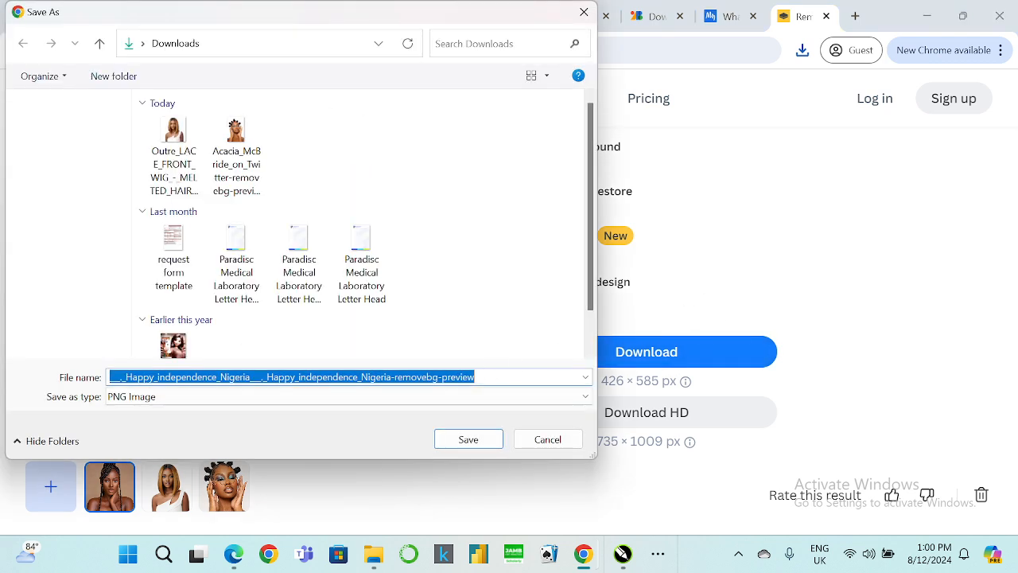
left_click(467, 439)
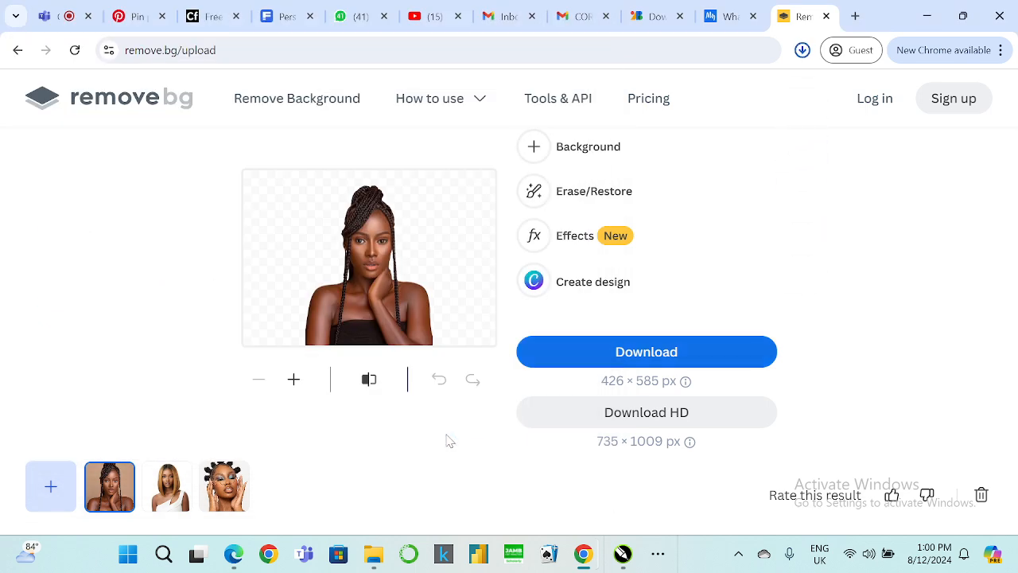
Add the image named download to remove.bg and save its background-free preview as download-removebg-preview.
left_click(52, 488)
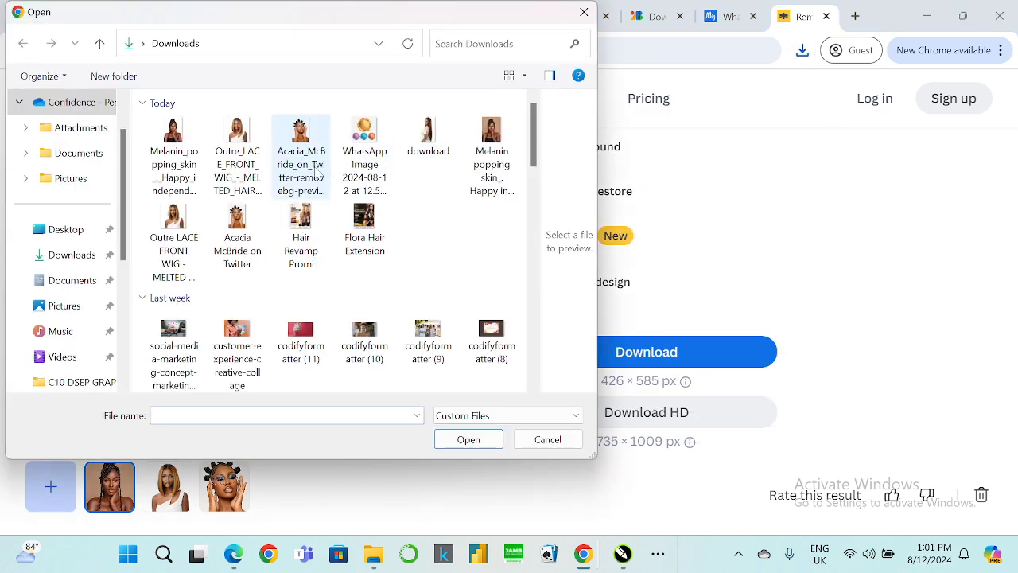
left_click(438, 148)
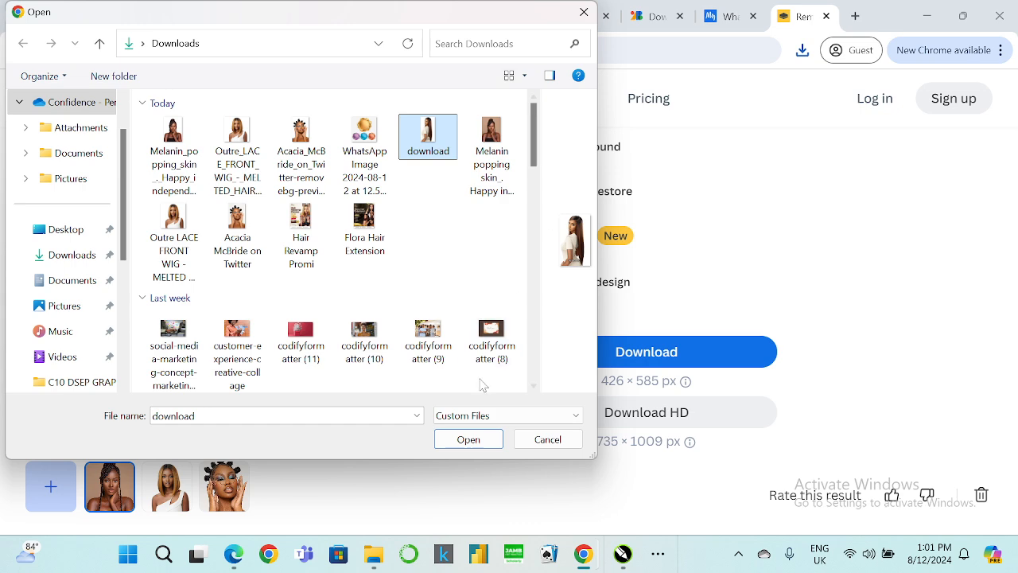
left_click(467, 439)
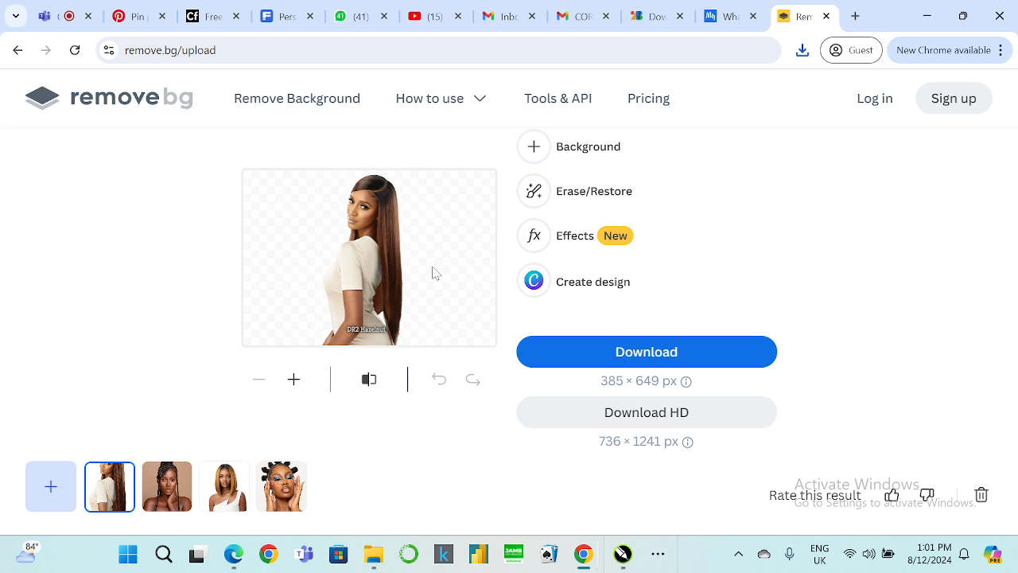
left_click(614, 360)
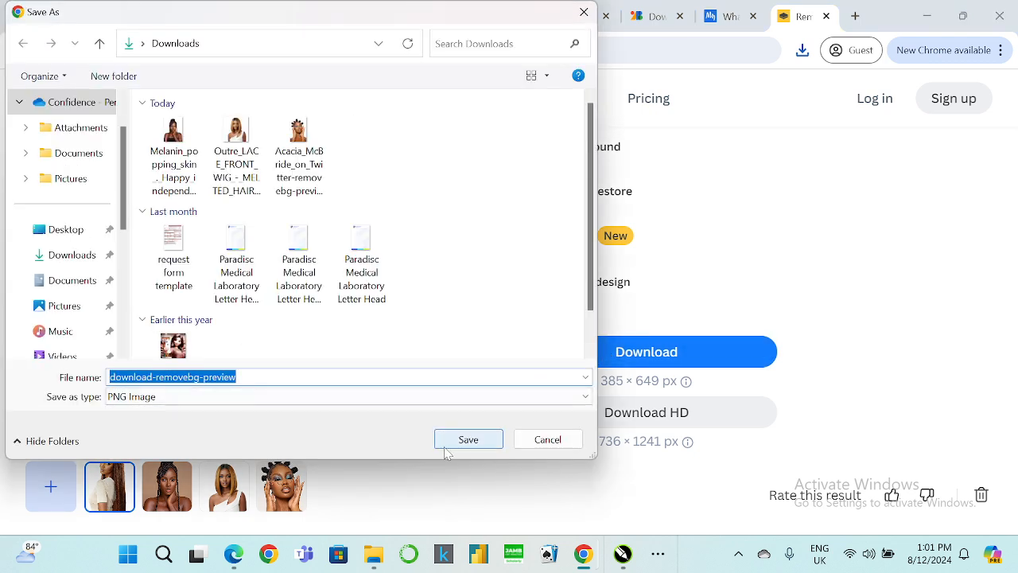
left_click(467, 440)
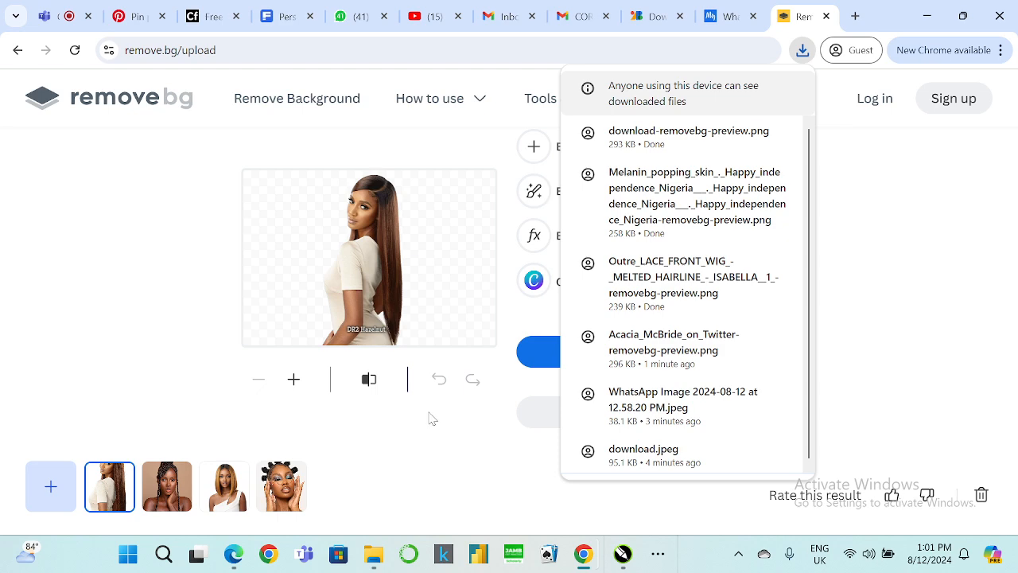
Remove the background of the WhatsApp image on remove.bg, download the result, and return to CorelDRAW.
left_click(191, 373)
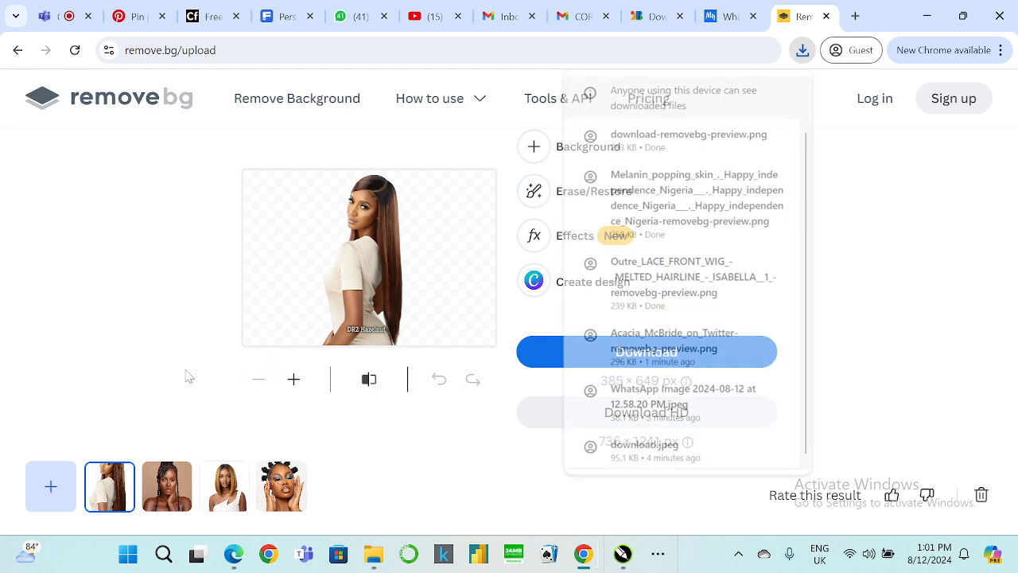
left_click(69, 489)
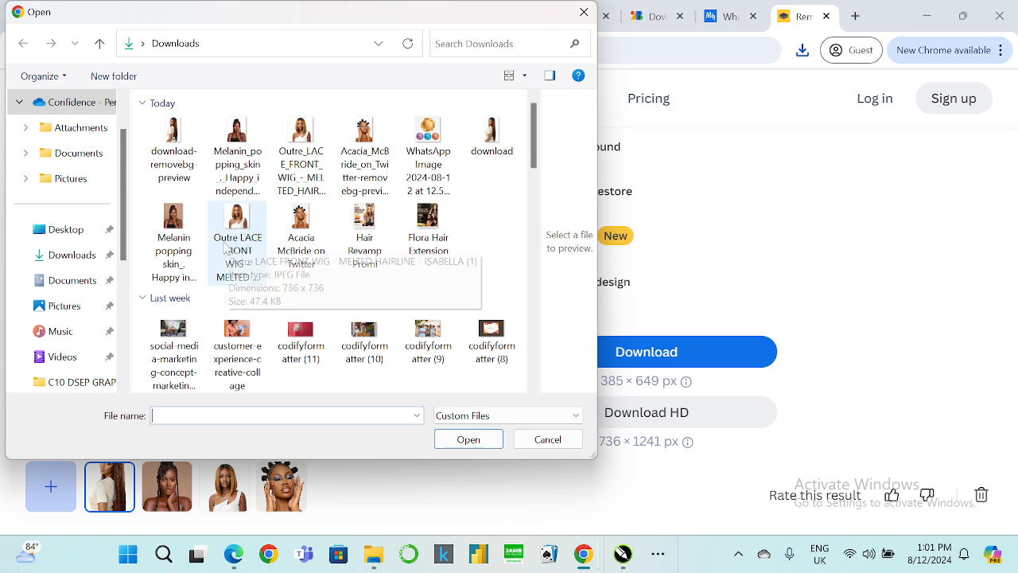
left_click(428, 147)
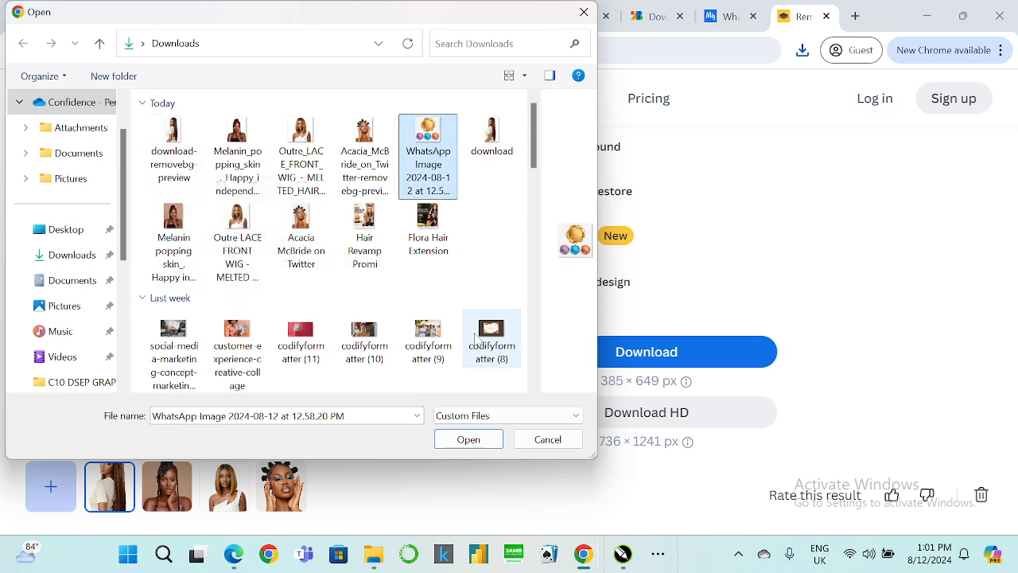
left_click(471, 439)
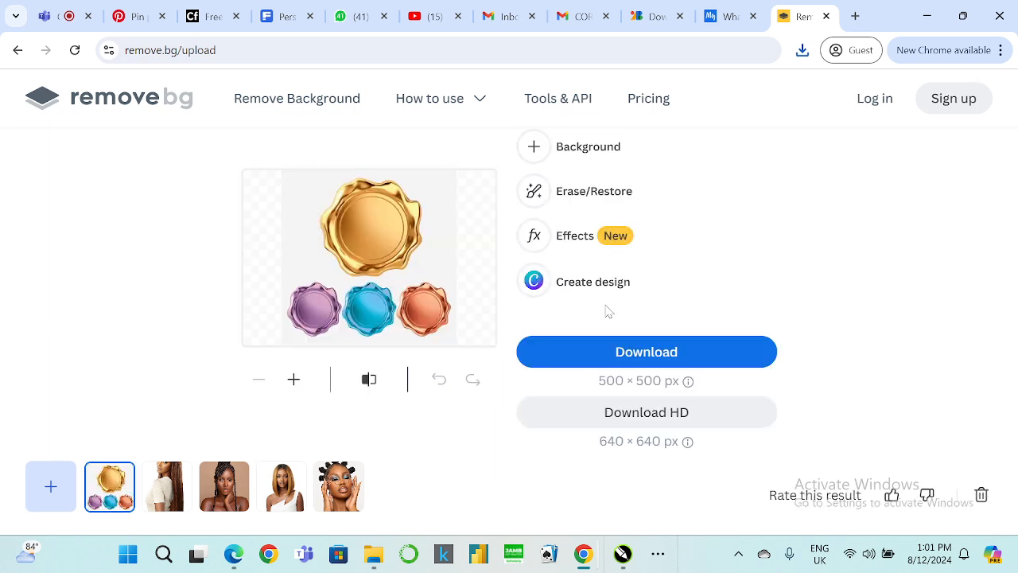
left_click(586, 357)
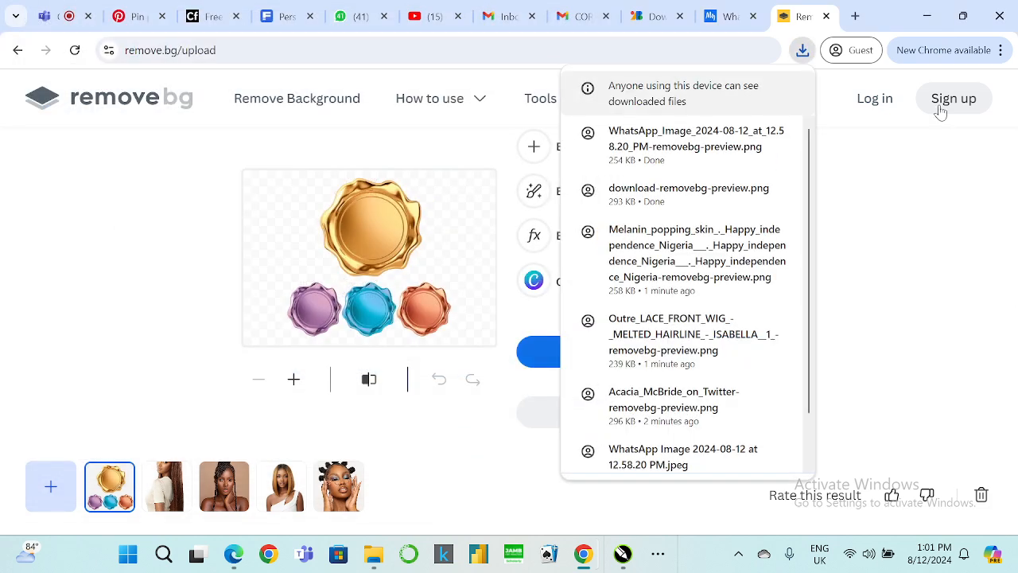
left_click(928, 16)
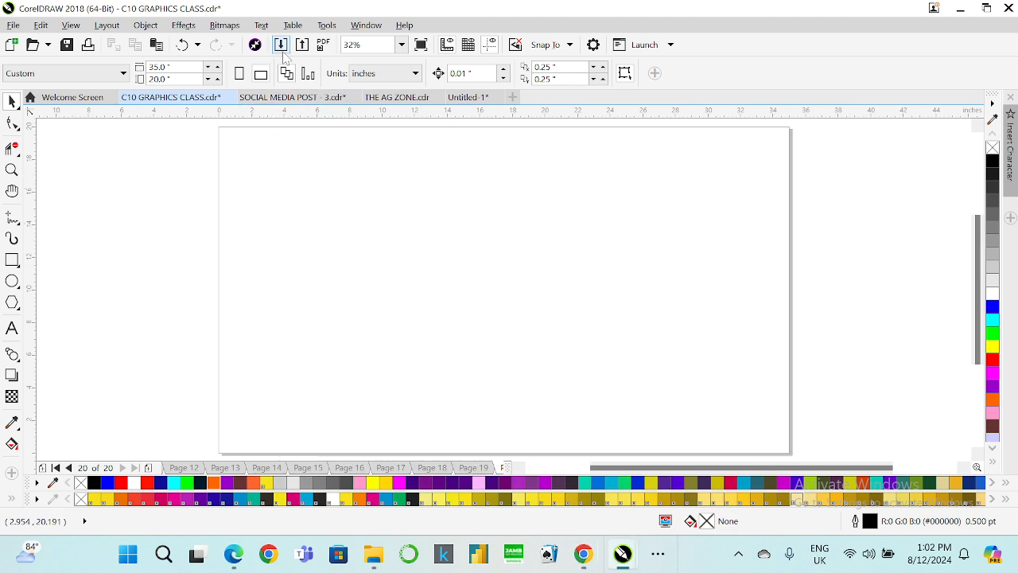
key("ctrl+i")
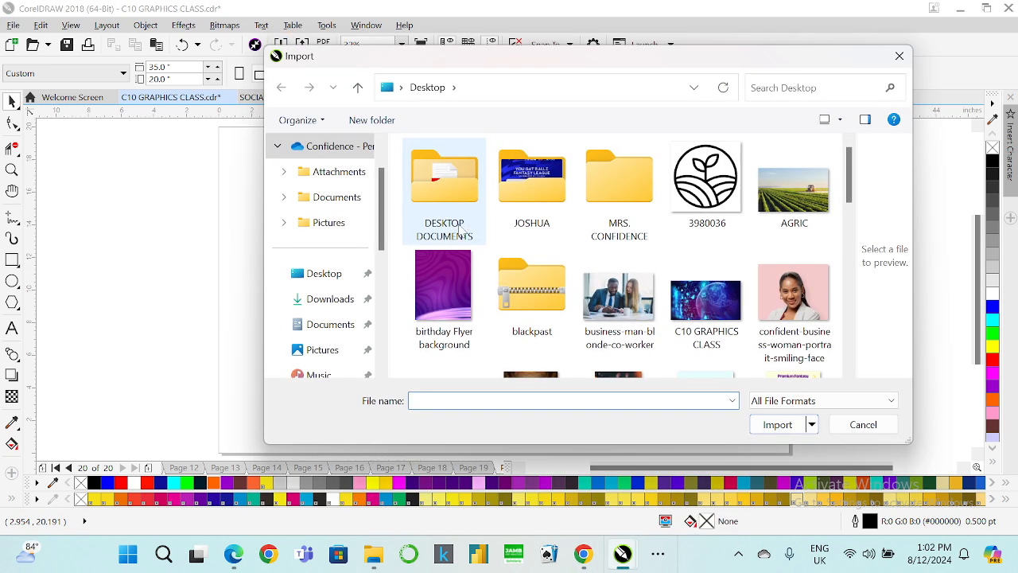
left_click(315, 298)
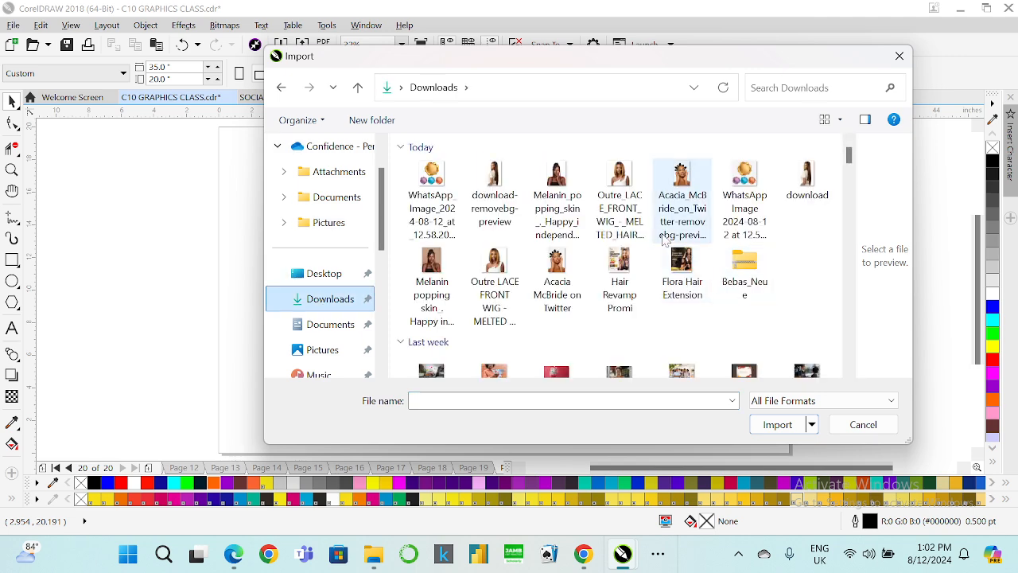
left_click(430, 190)
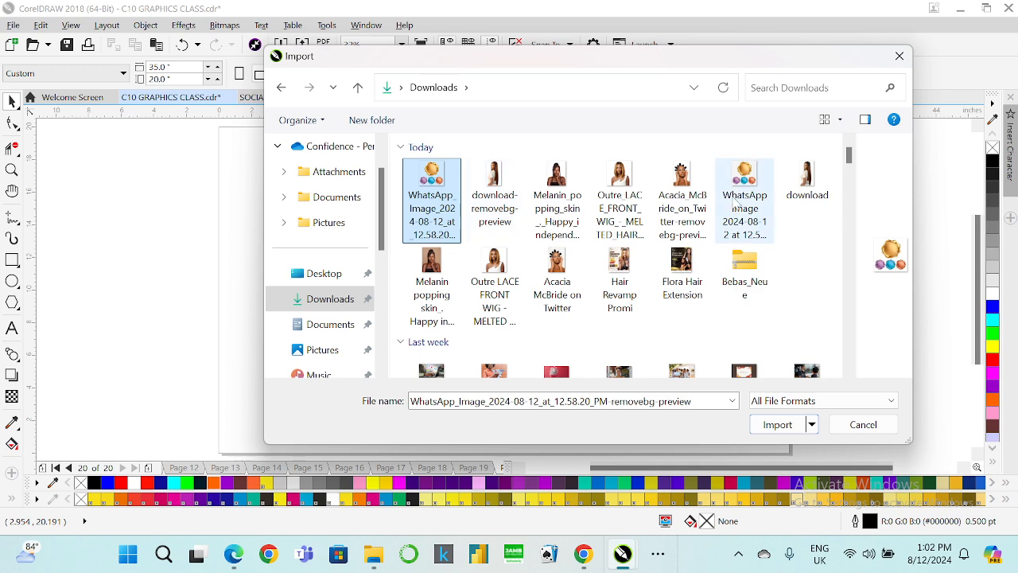
left_click(681, 195, "shift")
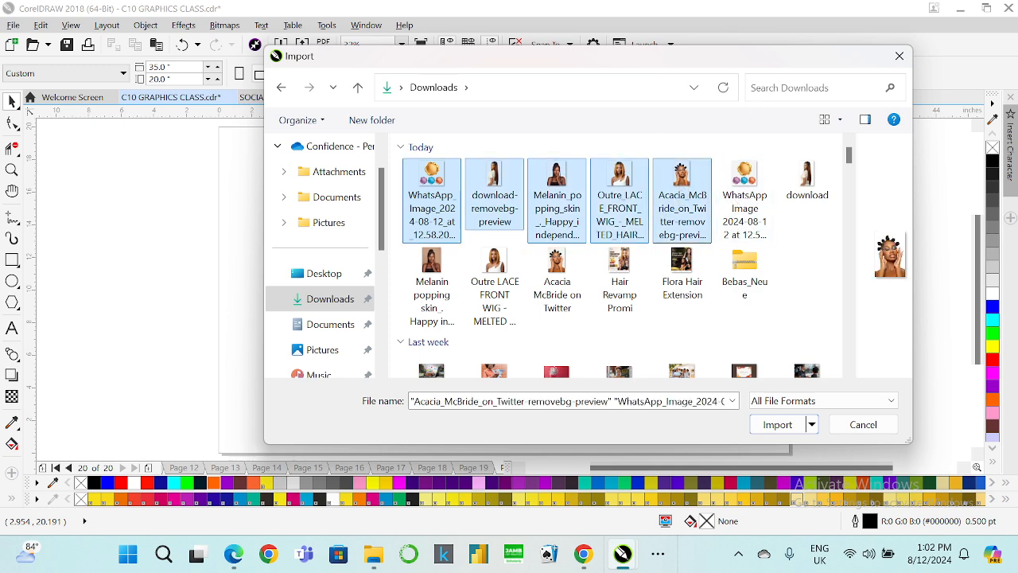
left_click(899, 56)
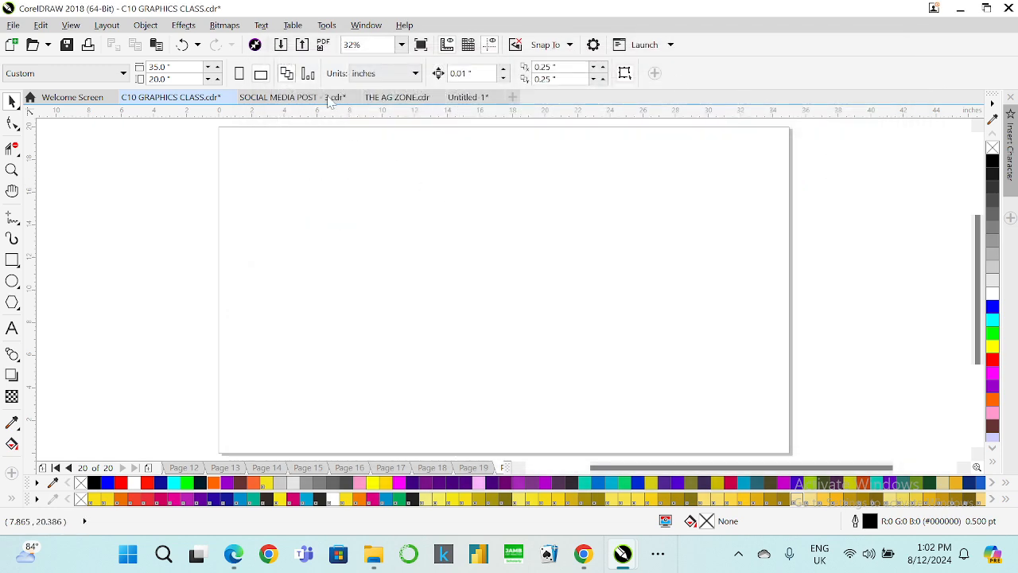
Import the five background-free preview images from Downloads and place them across the top of the page.
left_click(280, 45)
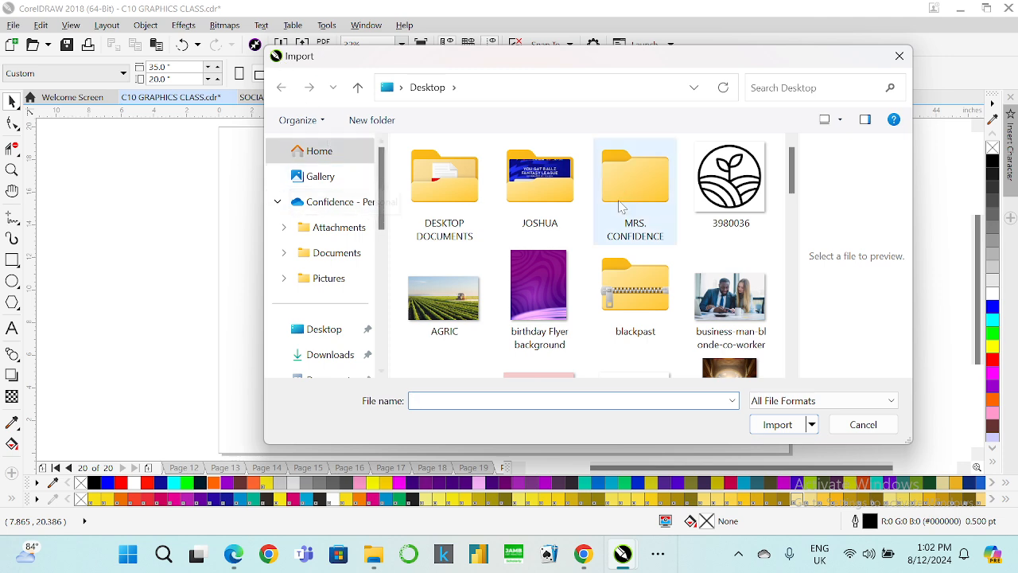
scroll(626, 279, "down", 3)
scroll(637, 317, "up", 3)
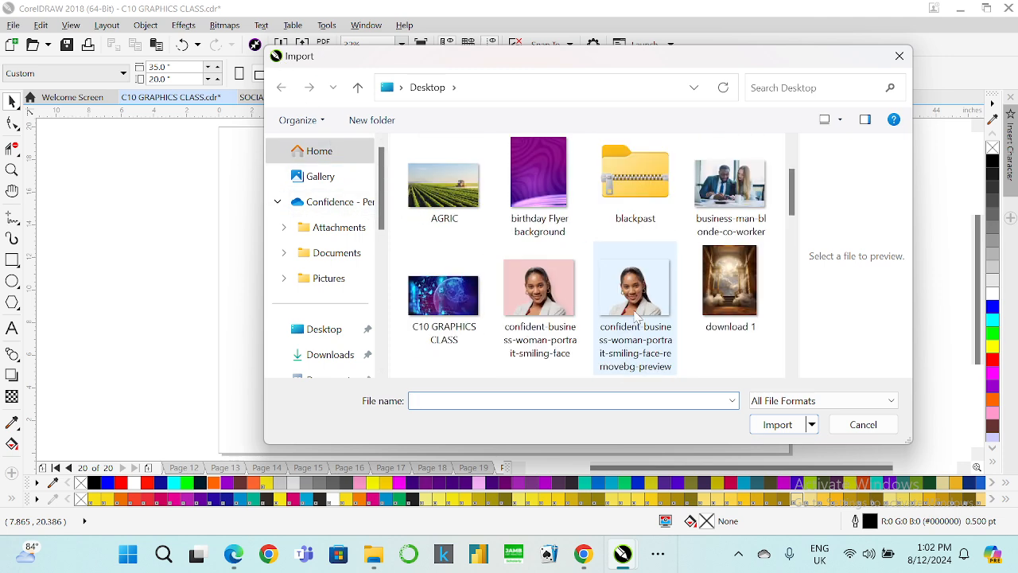
scroll(636, 311, "down", 2)
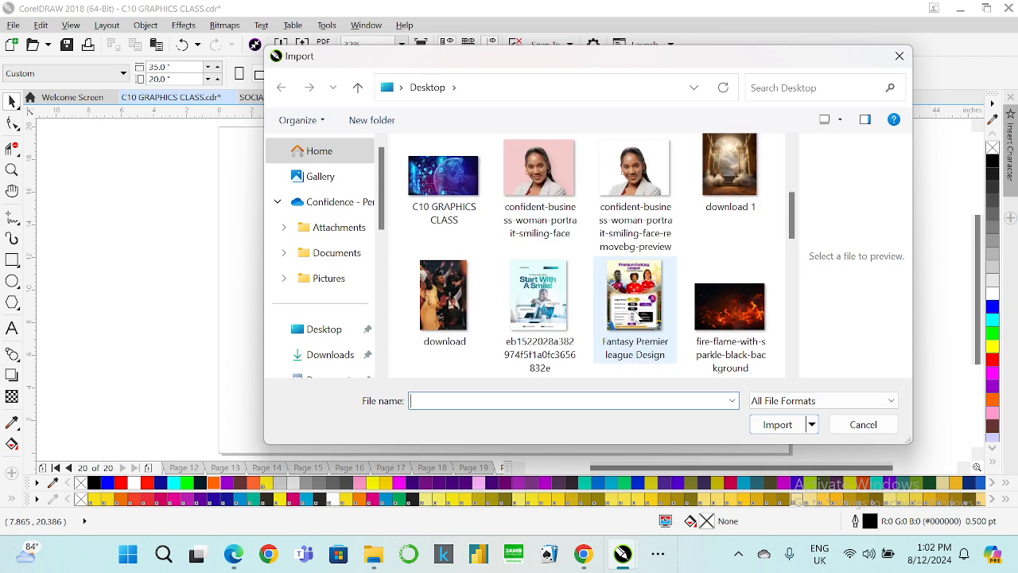
left_click(327, 358)
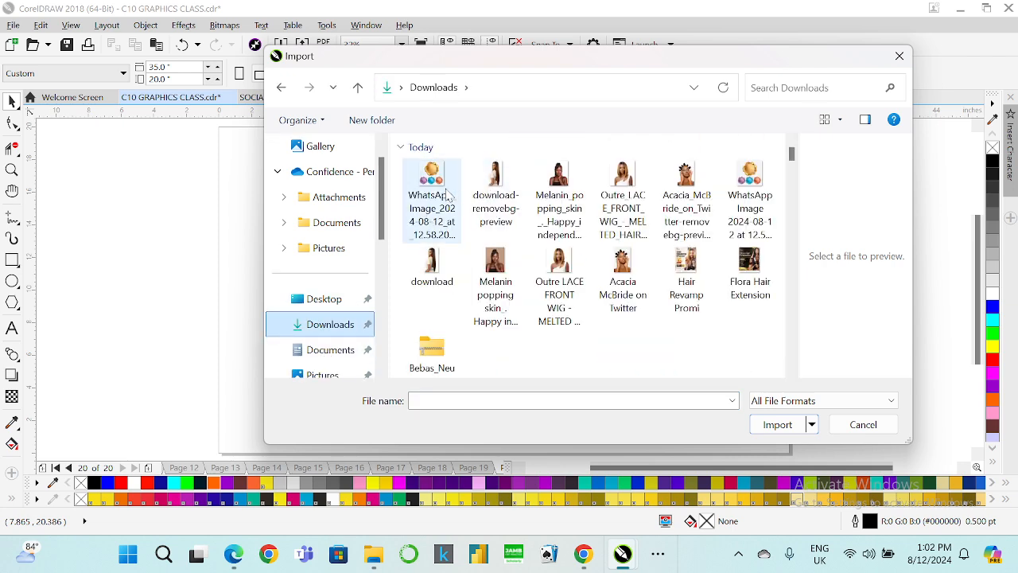
left_click(432, 199)
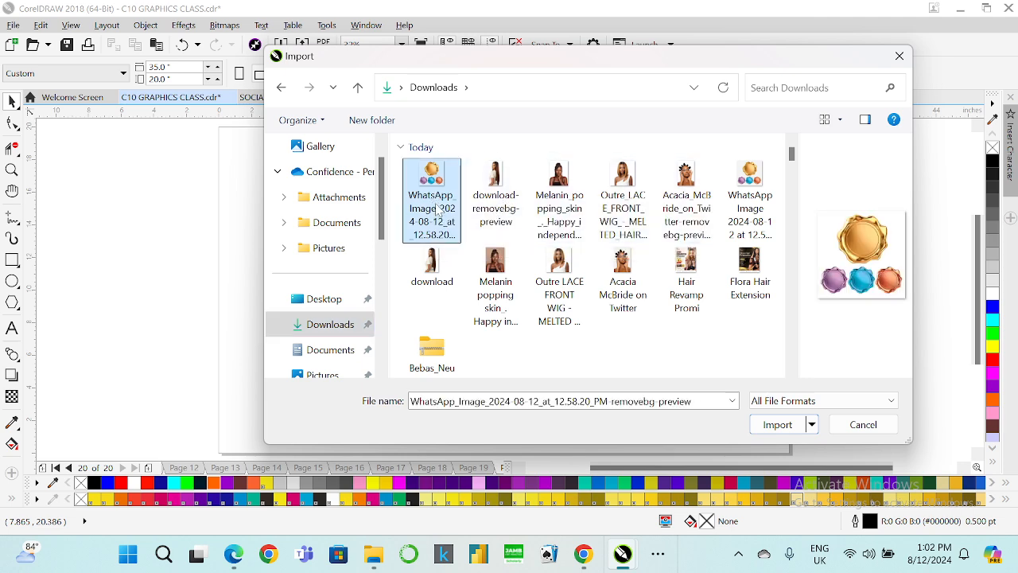
left_click(700, 199, "shift")
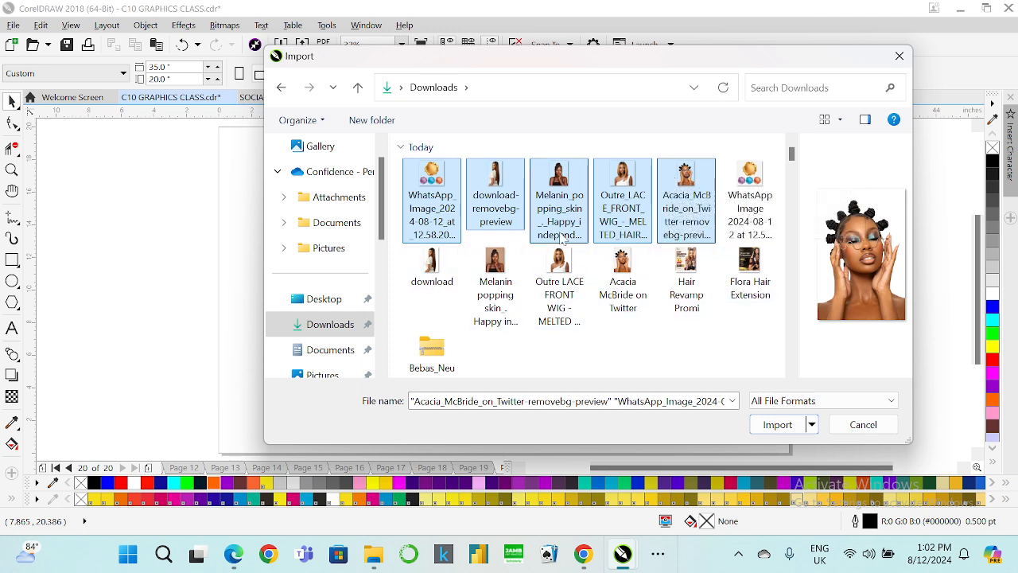
left_click(777, 424)
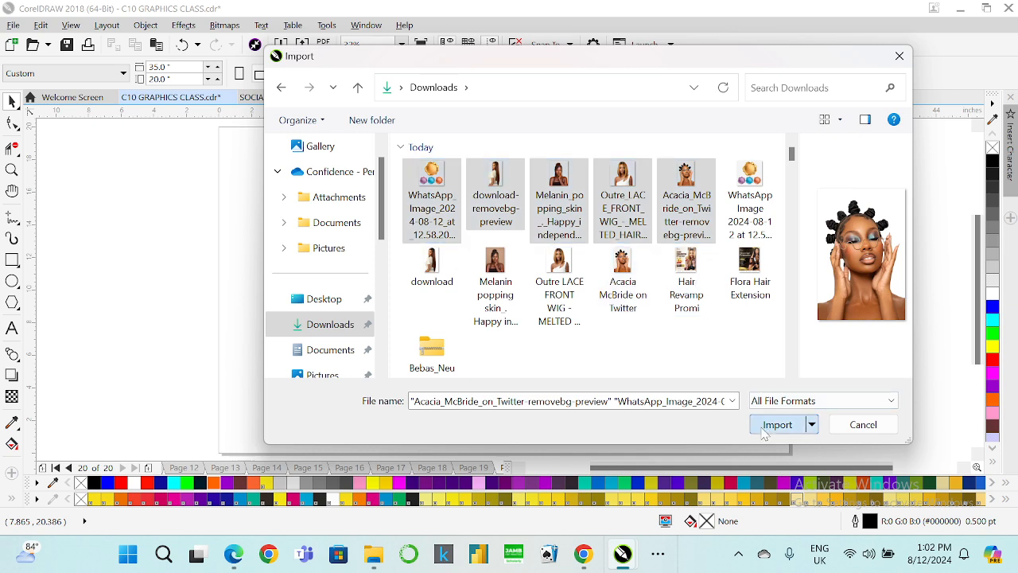
left_click_drag(222, 131, 327, 235)
left_click(331, 131)
left_click(410, 146)
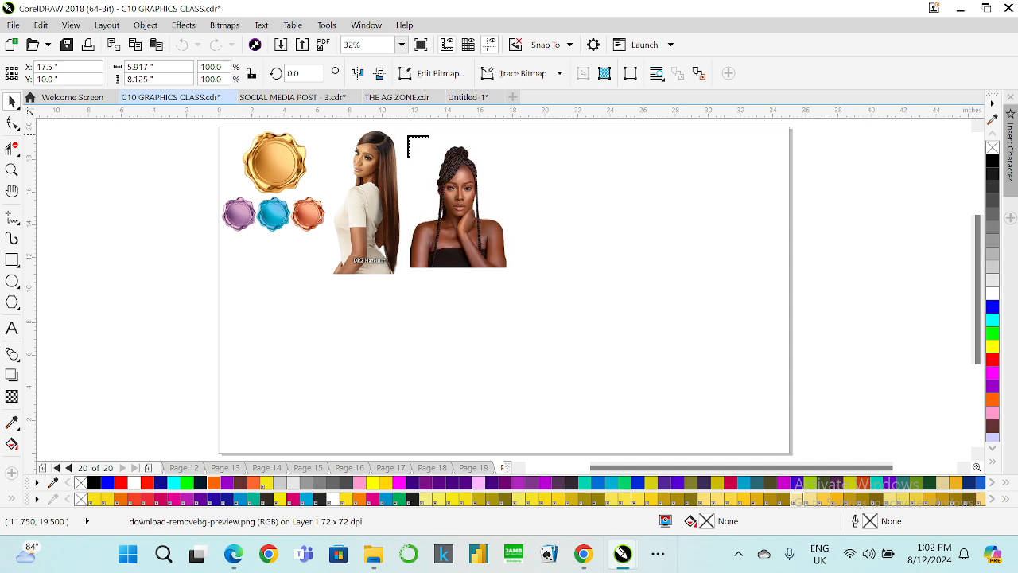
left_click(528, 148)
left_click(615, 135)
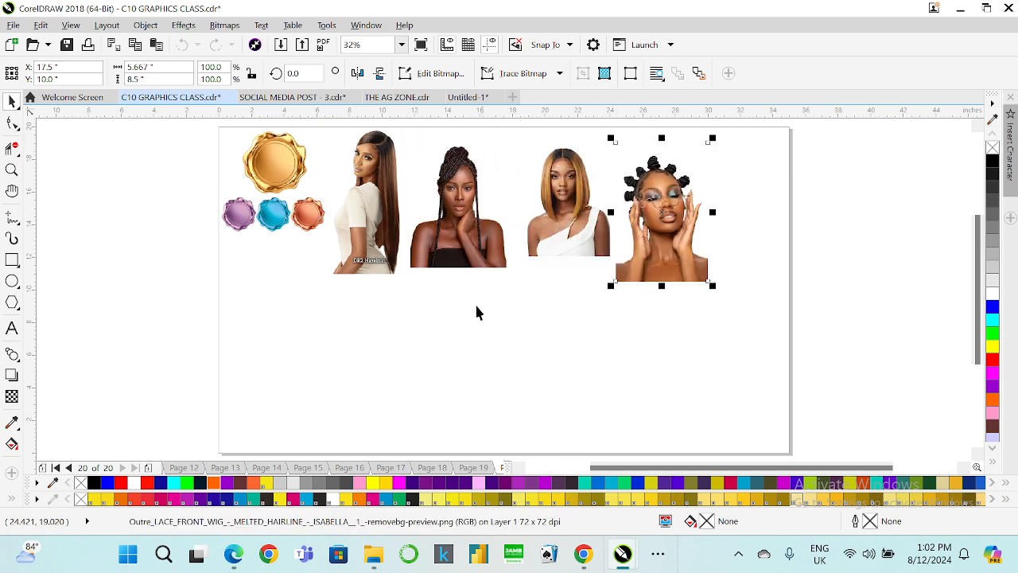
left_click(333, 303)
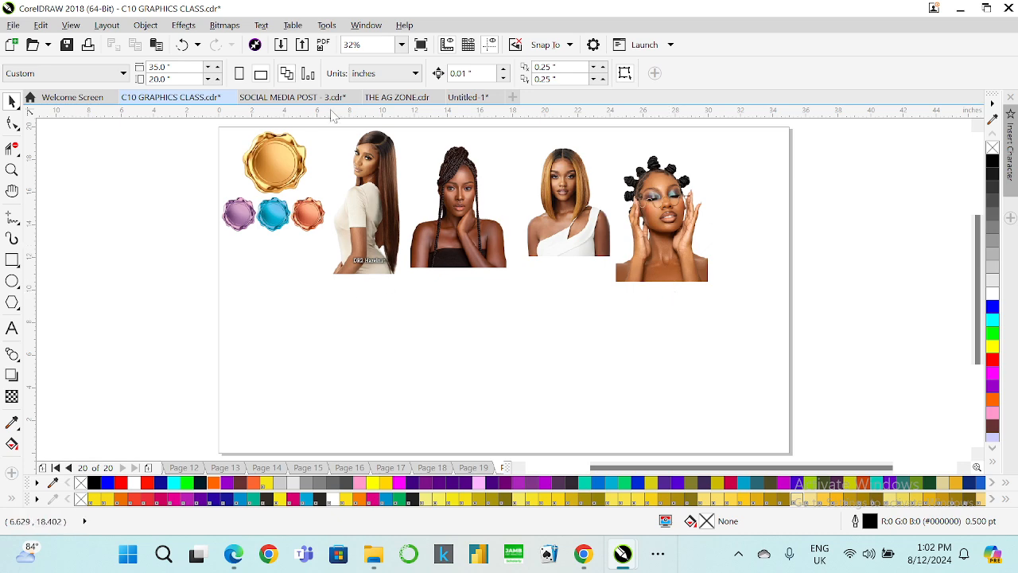
Import the Hair Revamp Promi and Flora Hair Extension flyers as references and place them on either side of the page.
key("ctrl+i")
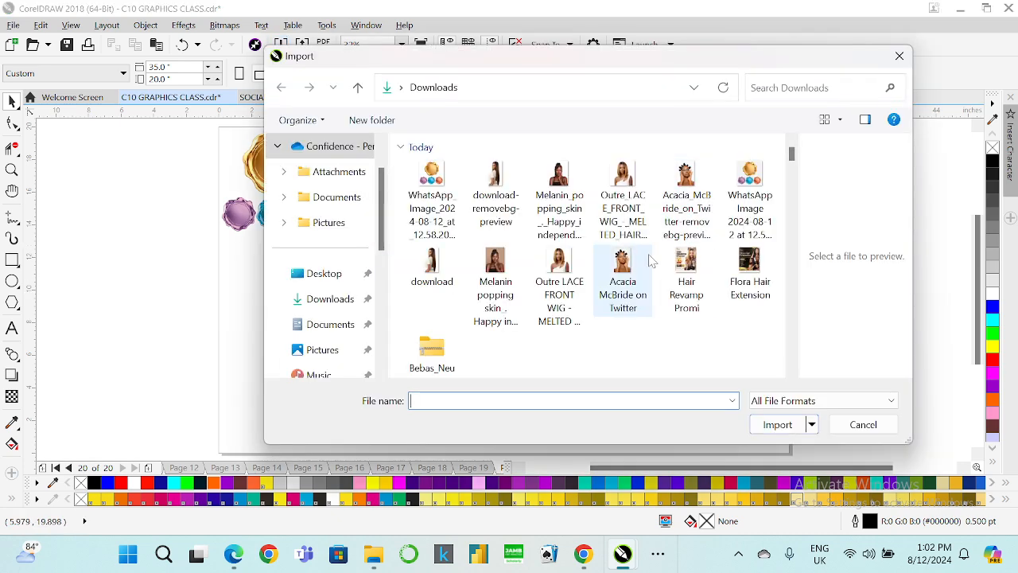
left_click(689, 275)
left_click(748, 267, "ctrl")
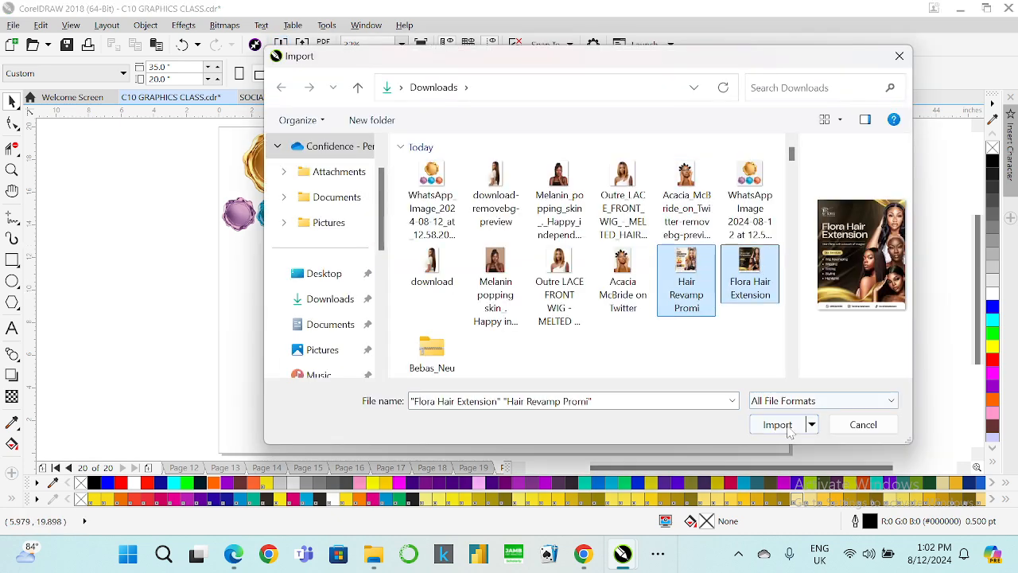
left_click(775, 424)
left_click_drag(69, 137, 282, 393)
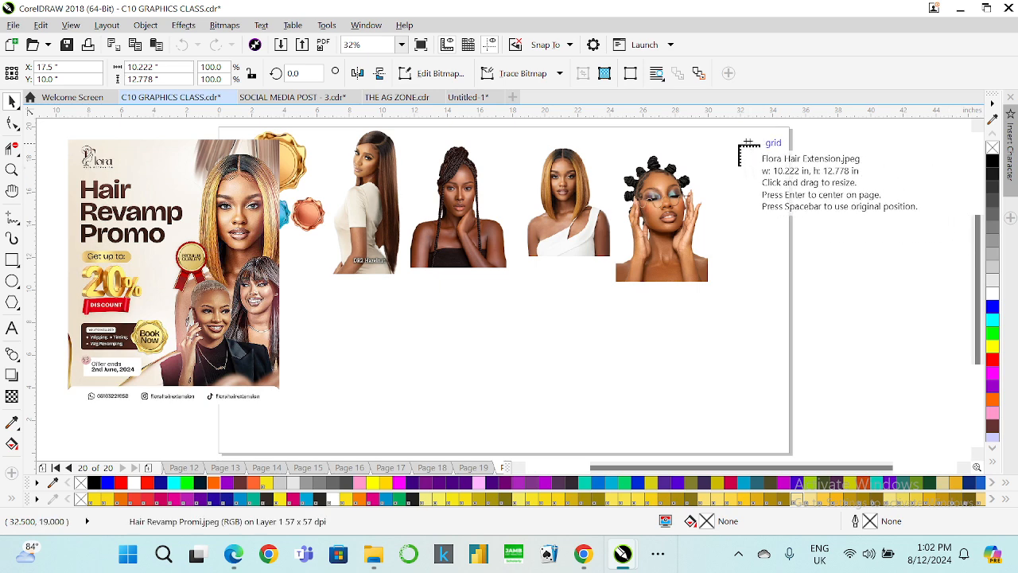
left_click_drag(724, 144, 927, 398)
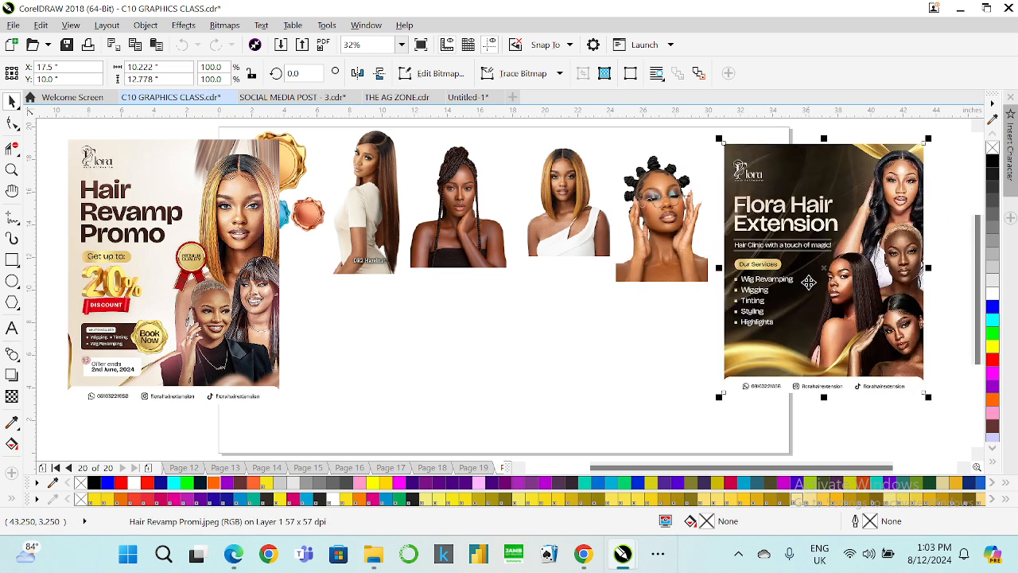
Reposition the two reference flyers beside the page and move the badge cut-out down toward the left edge.
left_click_drag(809, 282, 819, 293)
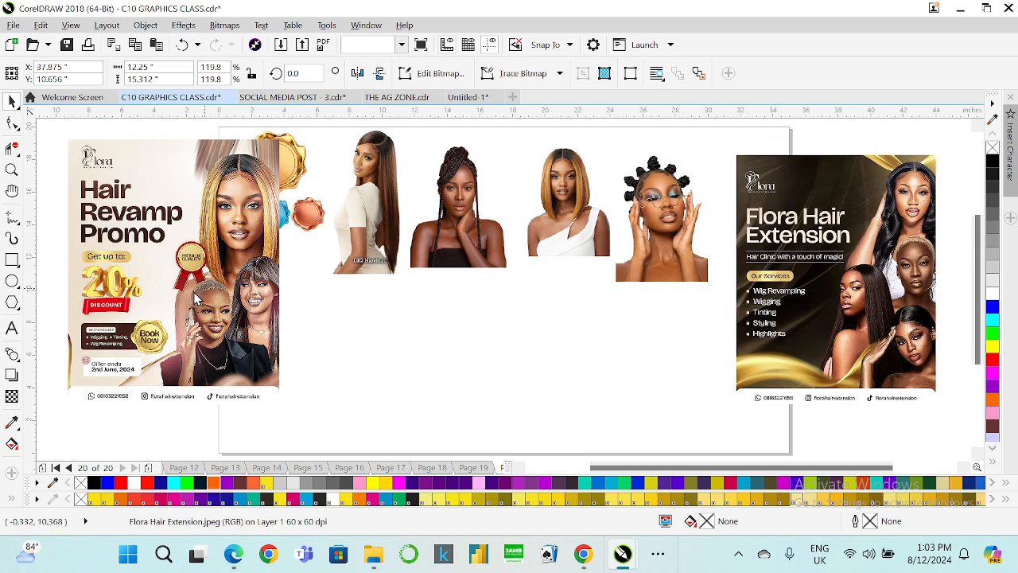
left_click_drag(258, 265, 210, 277)
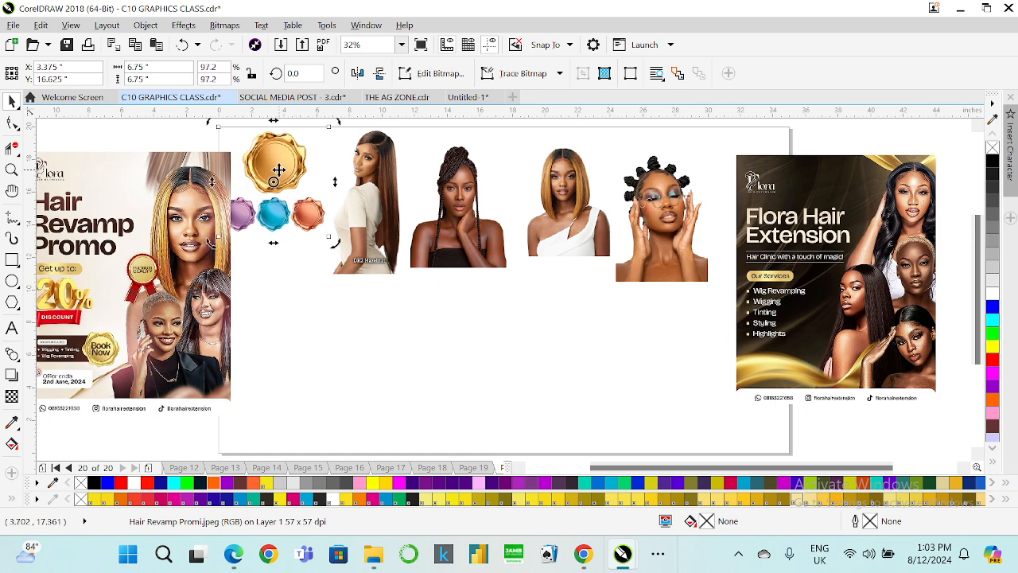
left_click_drag(273, 186, 317, 368)
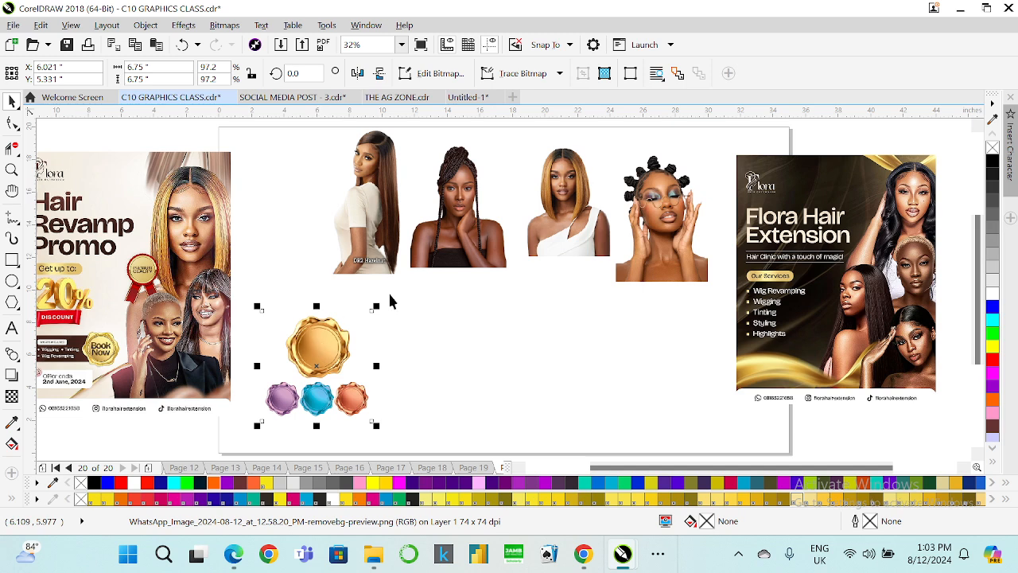
left_click_drag(167, 280, 191, 260)
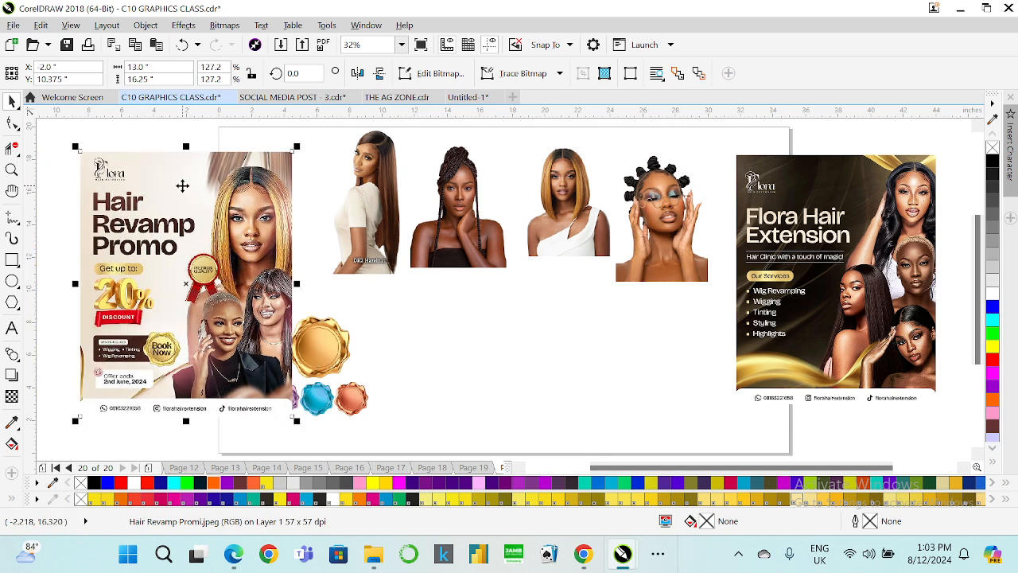
left_click_drag(181, 196, 173, 196)
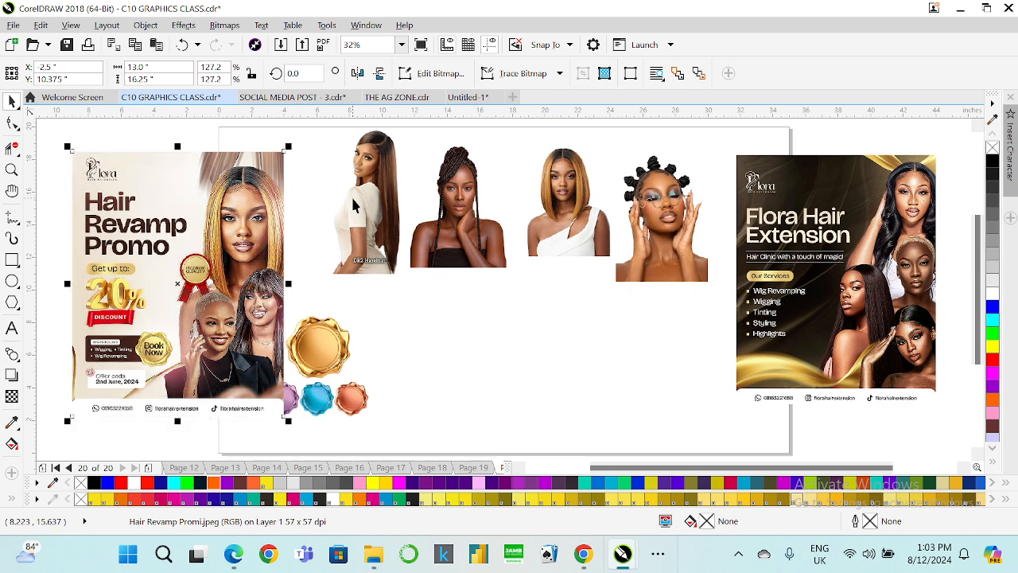
Stack the four model cut-out images together near the page's left edge, beside the Hair Revamp flyer.
left_click_drag(357, 200, 342, 393)
left_click_drag(461, 206, 356, 302)
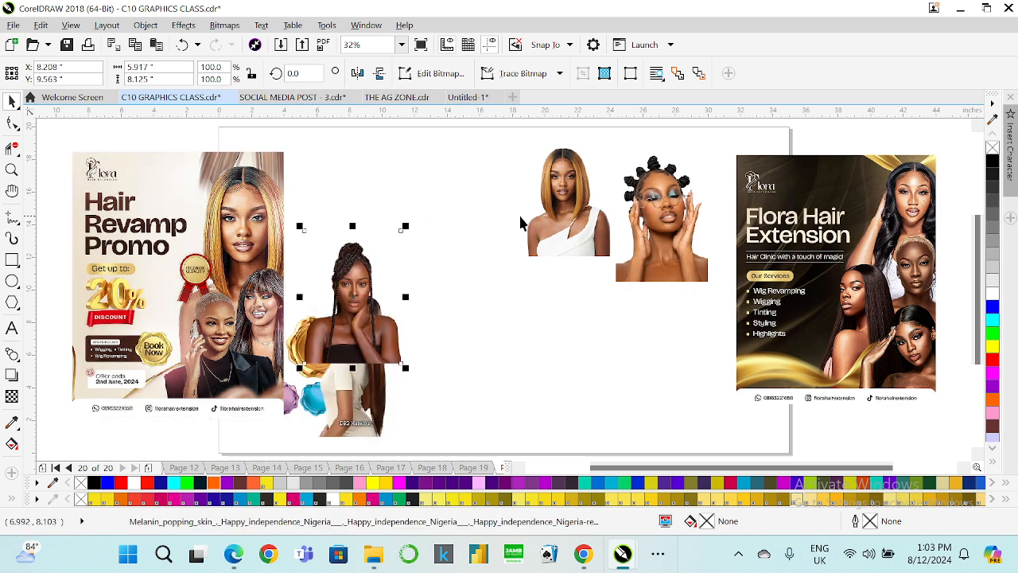
left_click_drag(560, 202, 326, 381)
left_click_drag(658, 259, 337, 388)
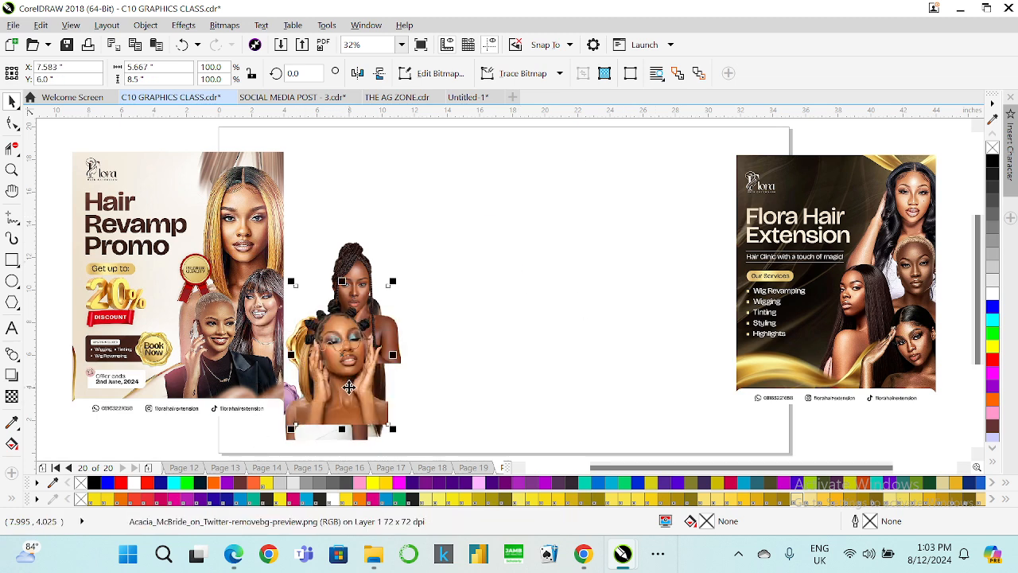
Draw a rectangle in the middle of the page and set its width to 13 inches.
left_click(12, 260)
left_click_drag(451, 155, 683, 425)
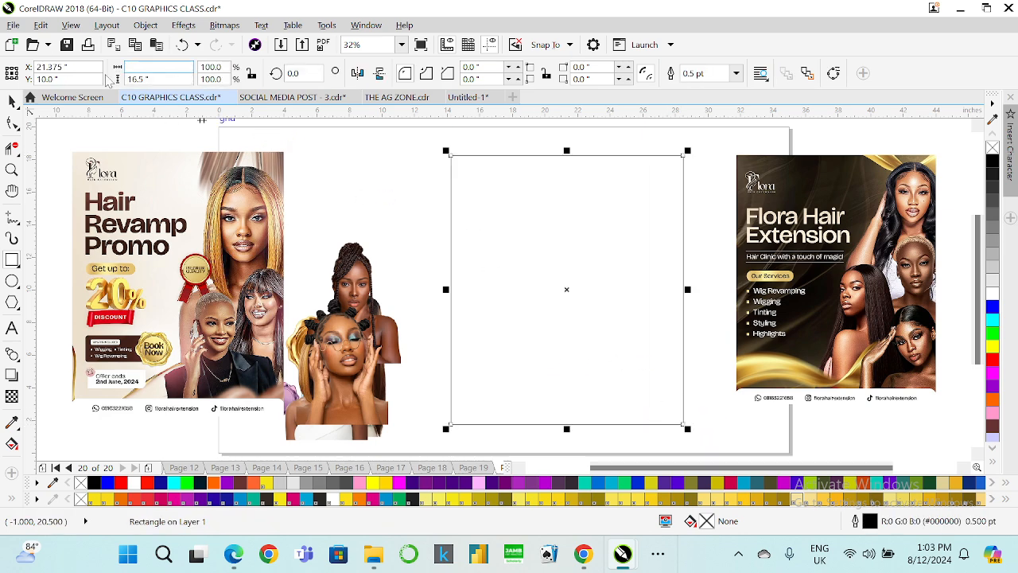
type("1")
key("Return")
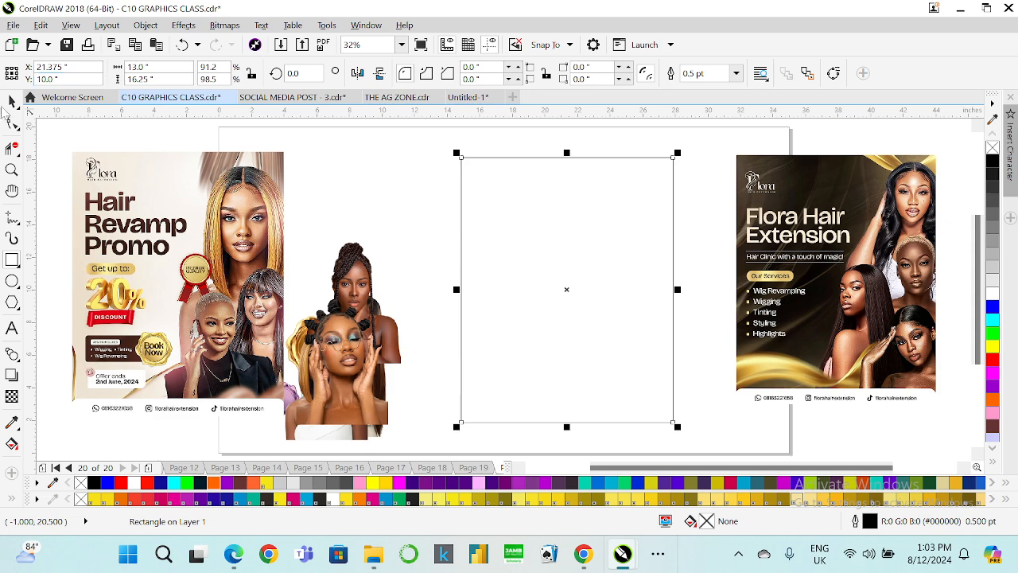
Nudge the rectangle slightly upward on the page and adjust its stacking order.
left_click(169, 226)
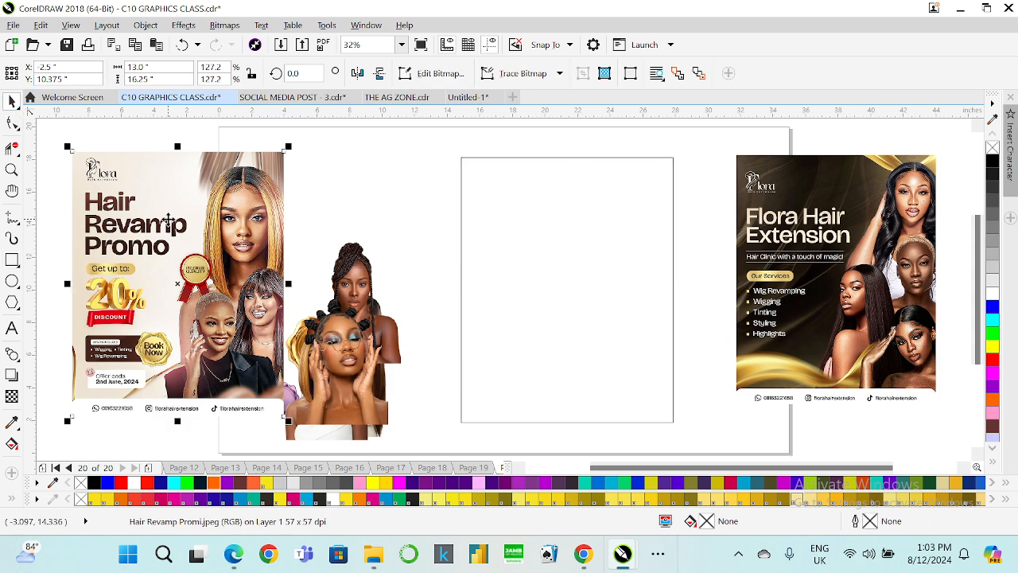
left_click_drag(514, 255, 522, 234)
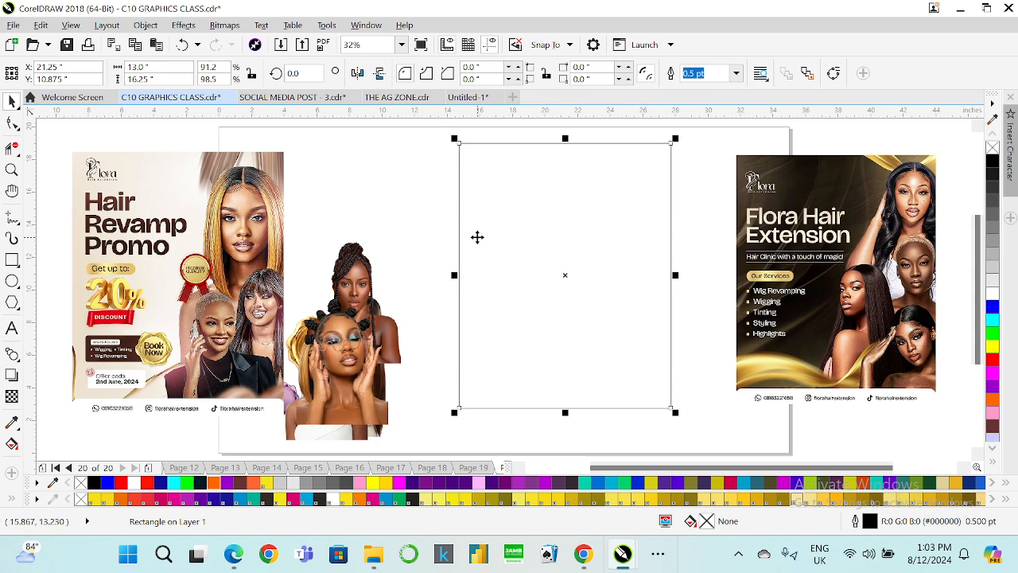
key("Page_Up")
key("Page_Up")
key("Page_Down")
key("Page_Down")
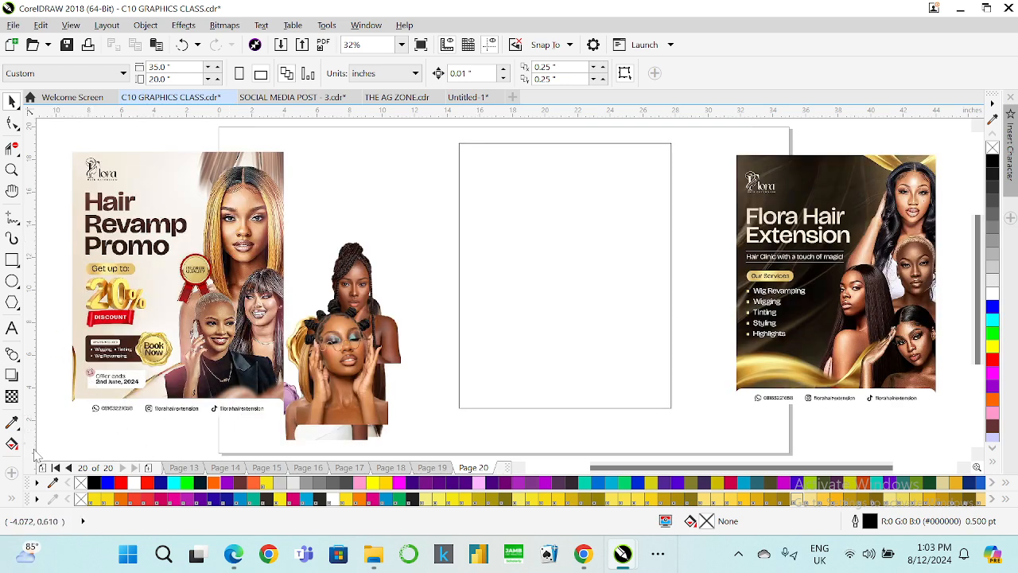
Fill the rectangle with the cream colour #EEE1CE sampled from the Hair Revamp Promo flyer background.
left_click(12, 424)
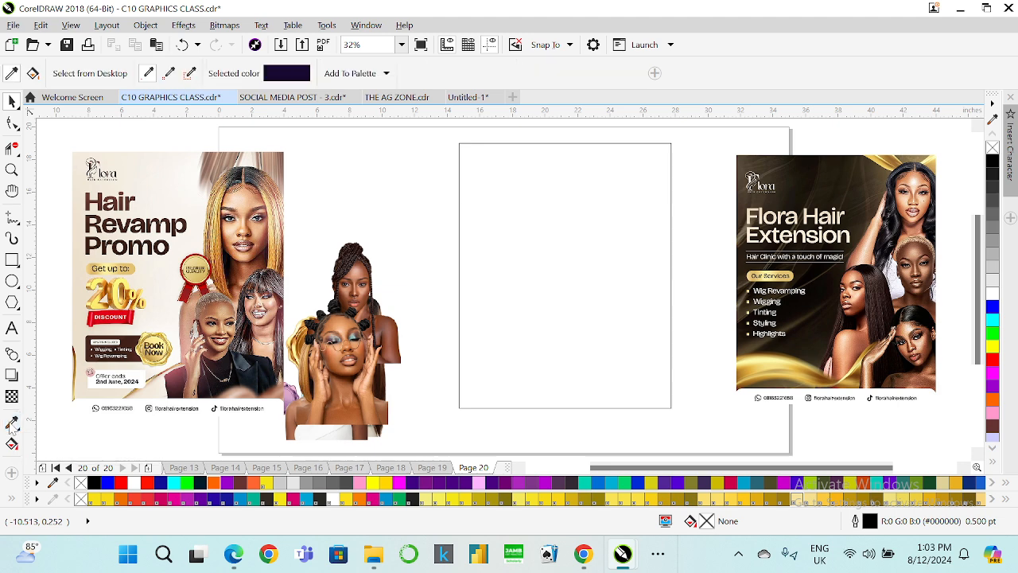
left_click(80, 278)
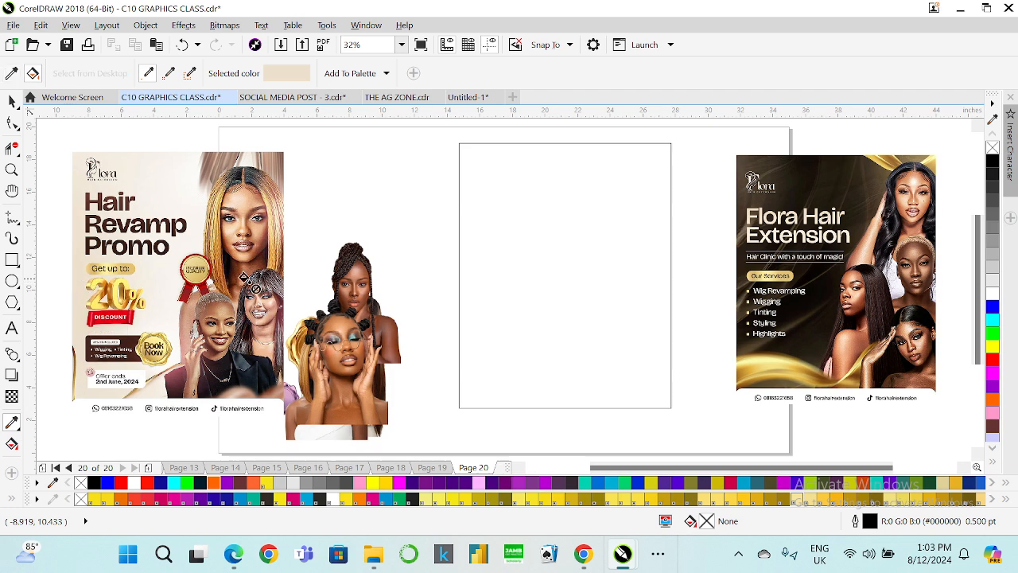
left_click(475, 262)
left_click(12, 73)
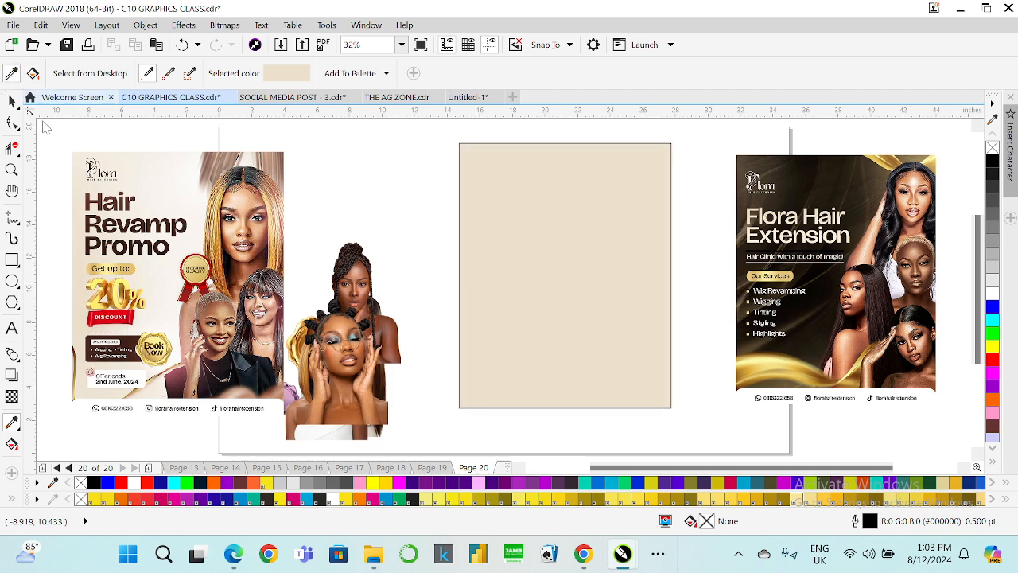
left_click(160, 280)
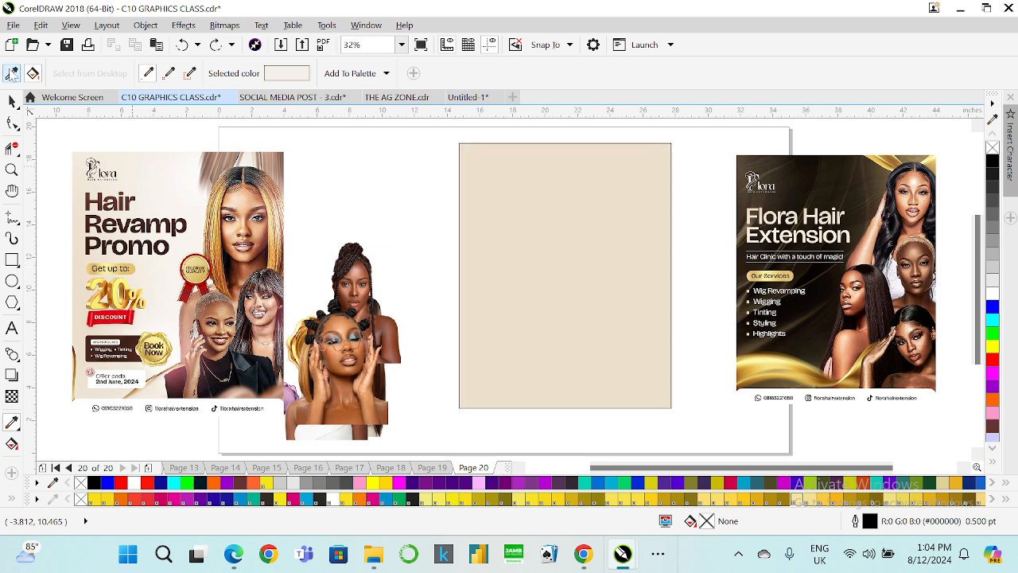
left_click(12, 100)
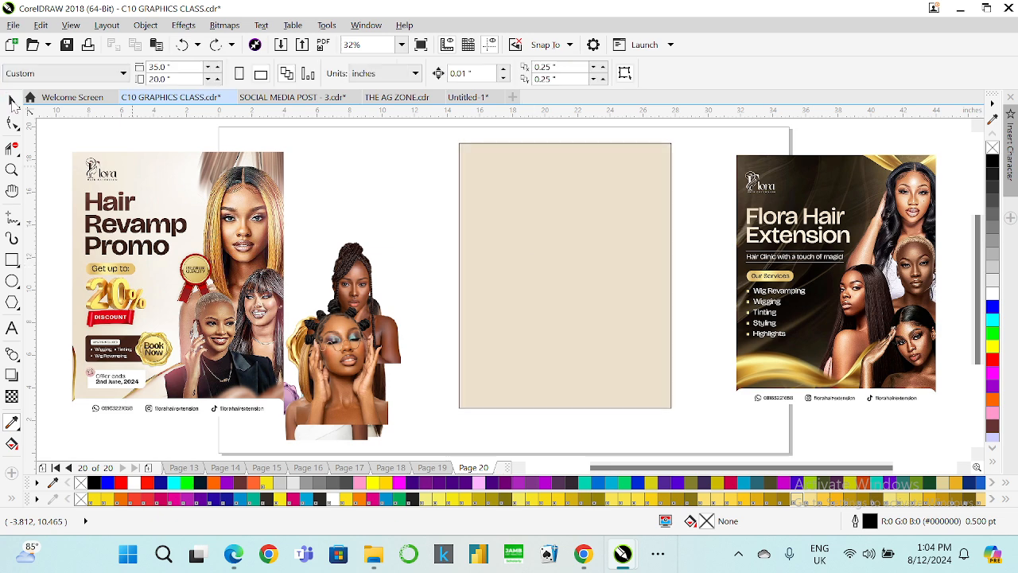
left_click(563, 251)
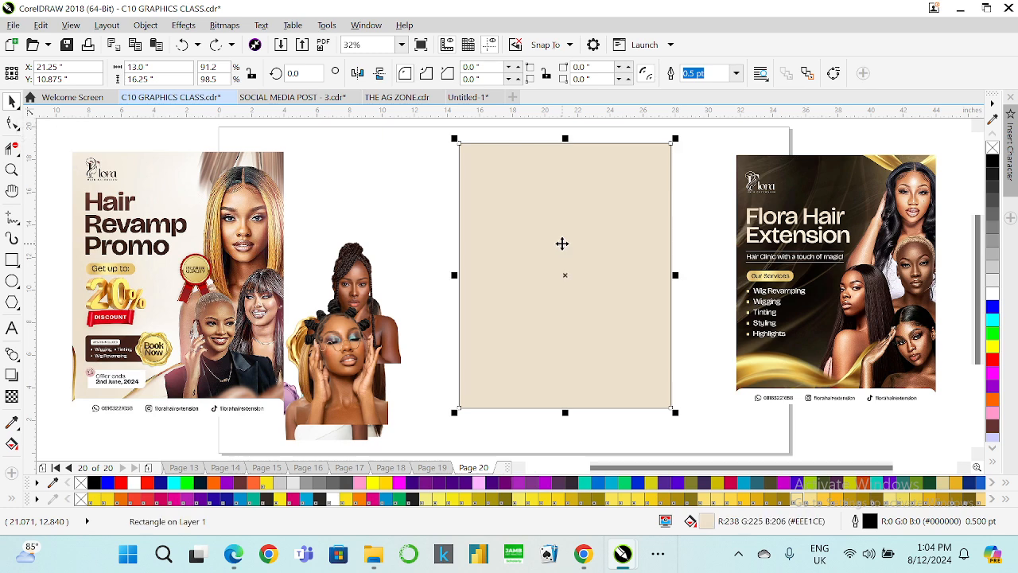
Give the rectangle a fountain fill blending to off-white #F9F6EF sampled from the Hair Revamp flyer, with a 50% midpoint, and remove its outline.
key("F11")
left_click_drag(535, 135, 853, 145)
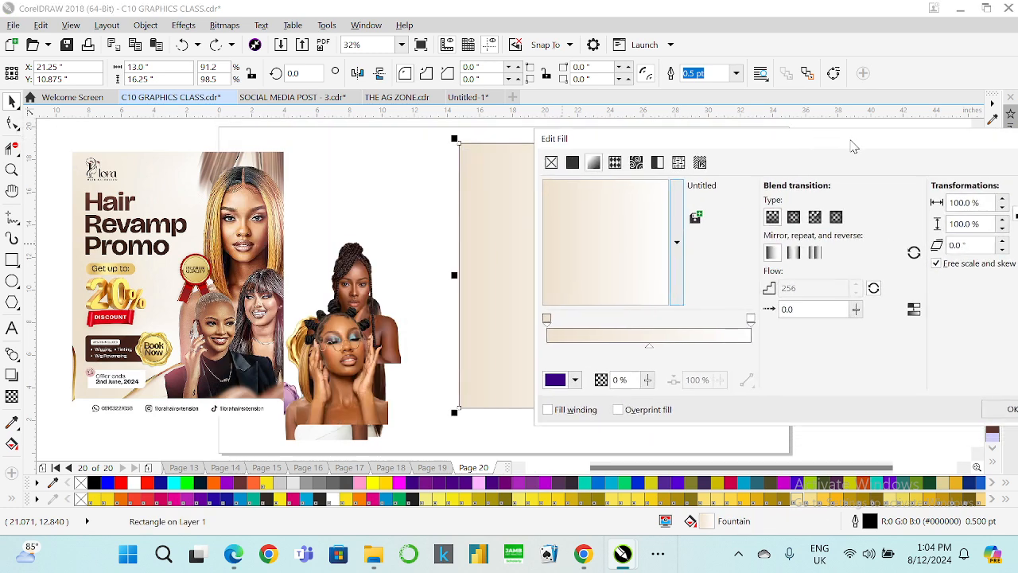
left_click(753, 319)
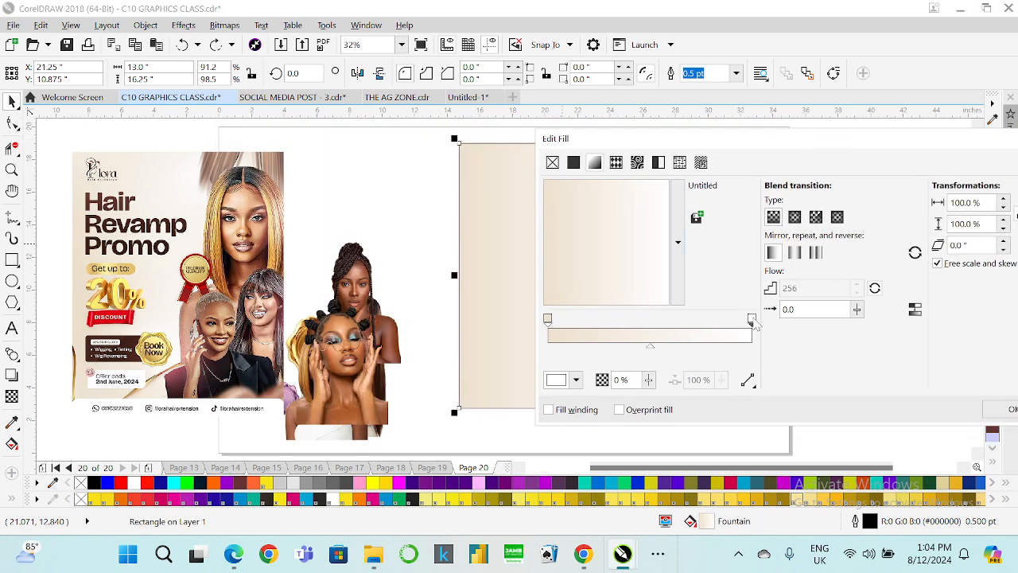
left_click(576, 380)
left_click(619, 204)
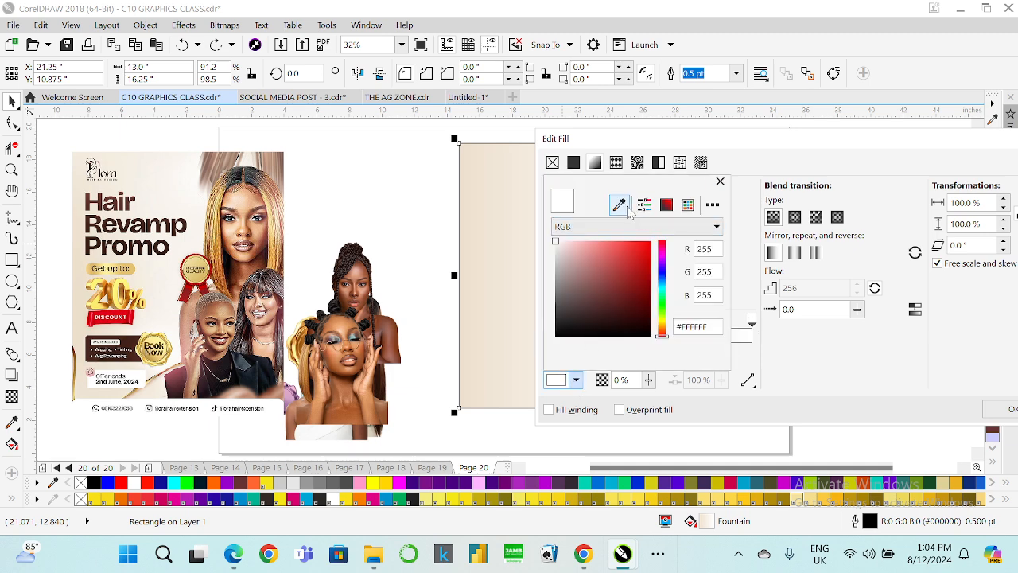
left_click(199, 222)
left_click(830, 382)
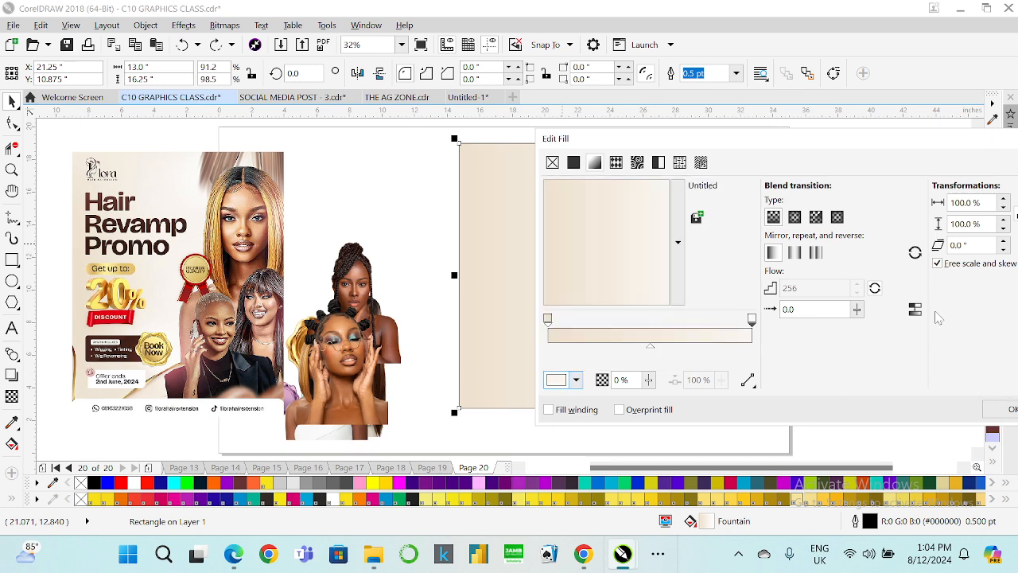
left_click(650, 347)
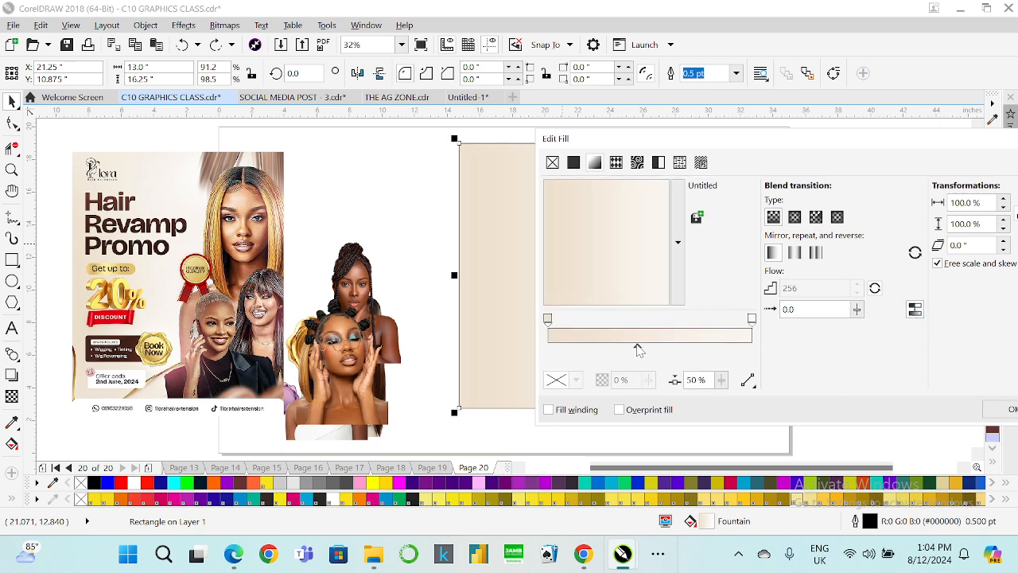
key("Return")
left_click(631, 293)
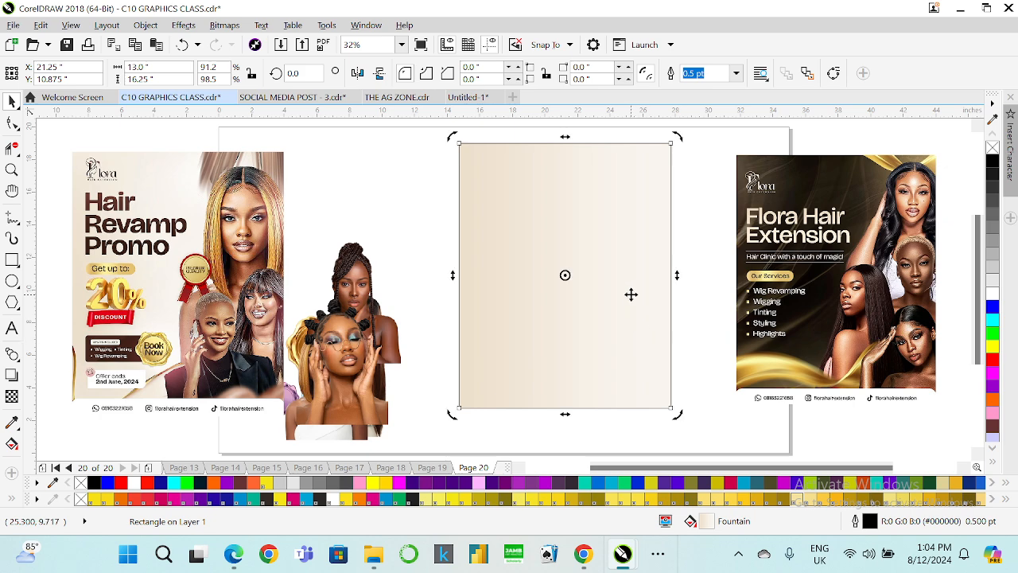
left_click(505, 170)
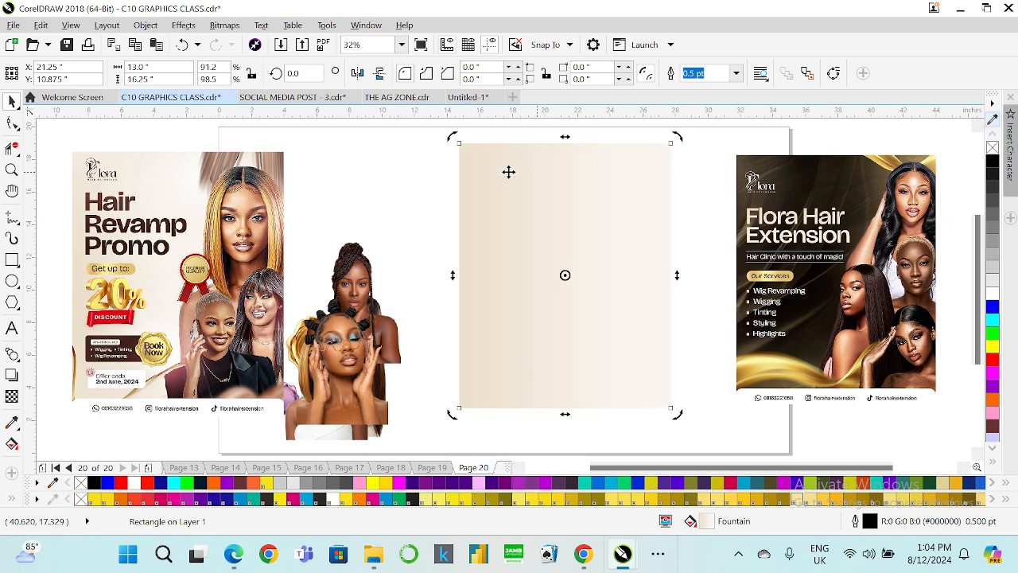
left_click(400, 195)
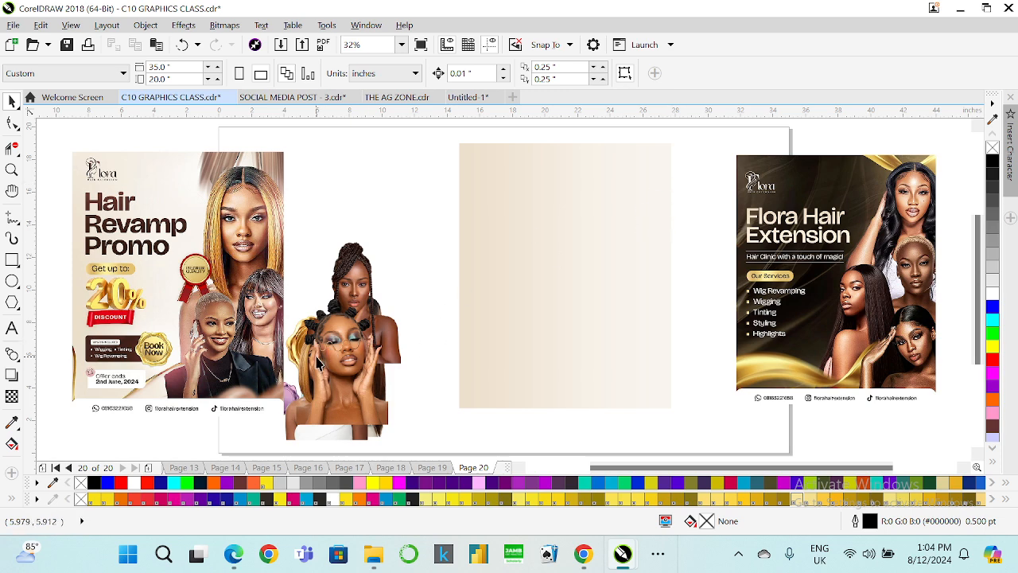
Move the bantu-knot model cut-out upward, out of the stacked images.
left_click(318, 362)
left_click_drag(318, 362, 348, 239)
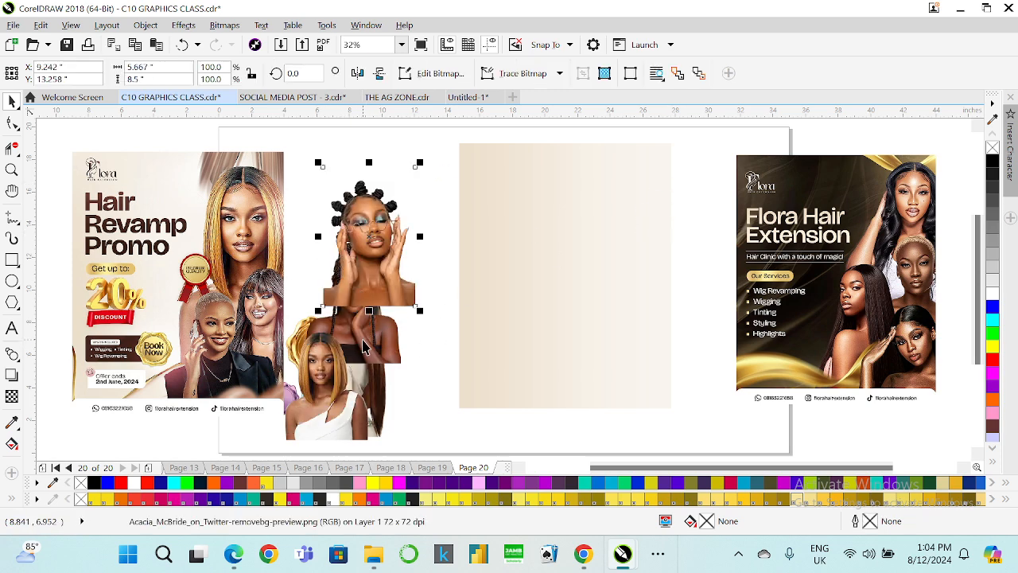
Move the bob-hair model cut-out onto the rectangle, enlarge it to about 10.5 inches and place it at the rectangle's bottom.
left_click_drag(318, 397, 578, 243)
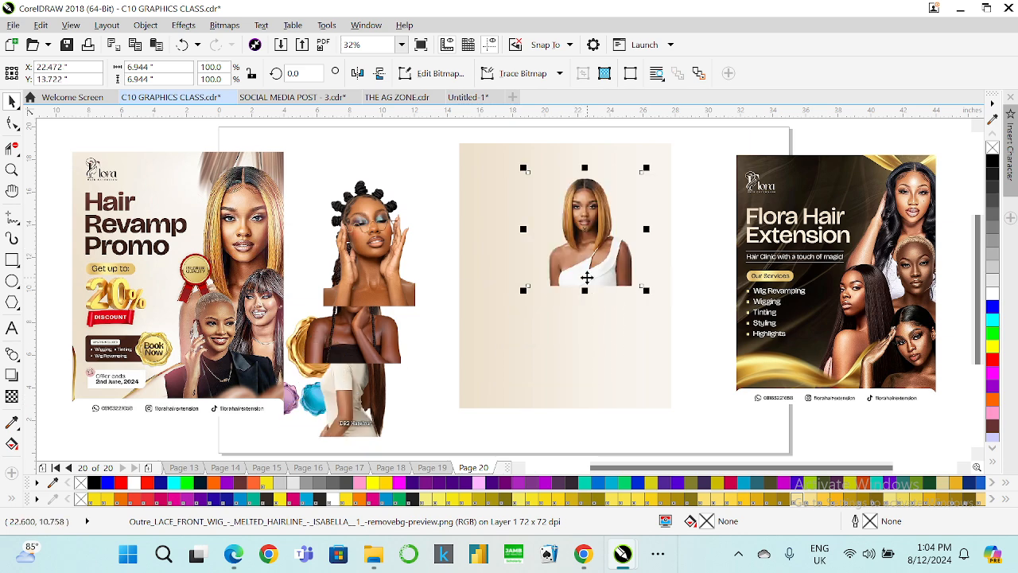
left_click(562, 362)
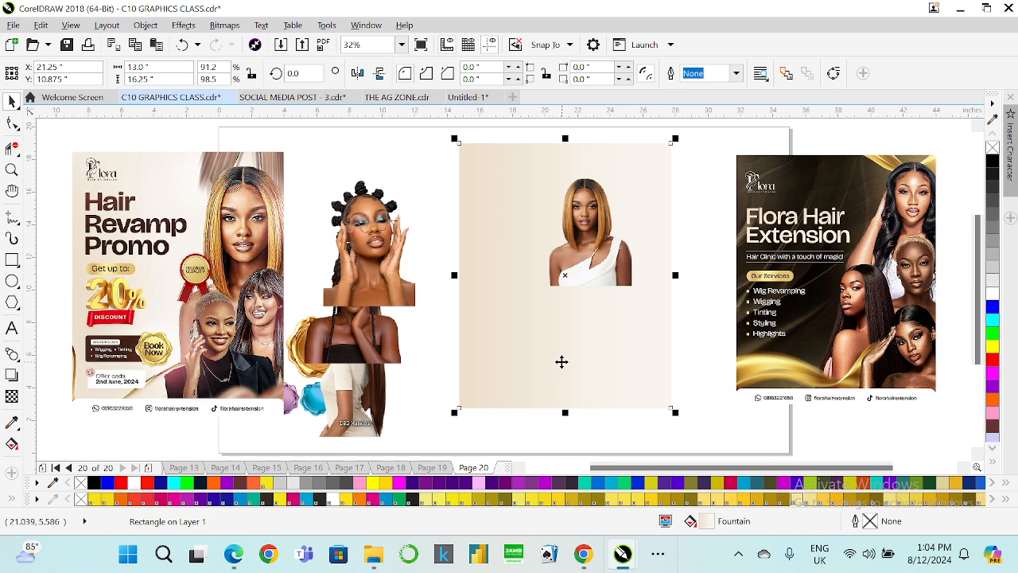
left_click(698, 259)
left_click(587, 275)
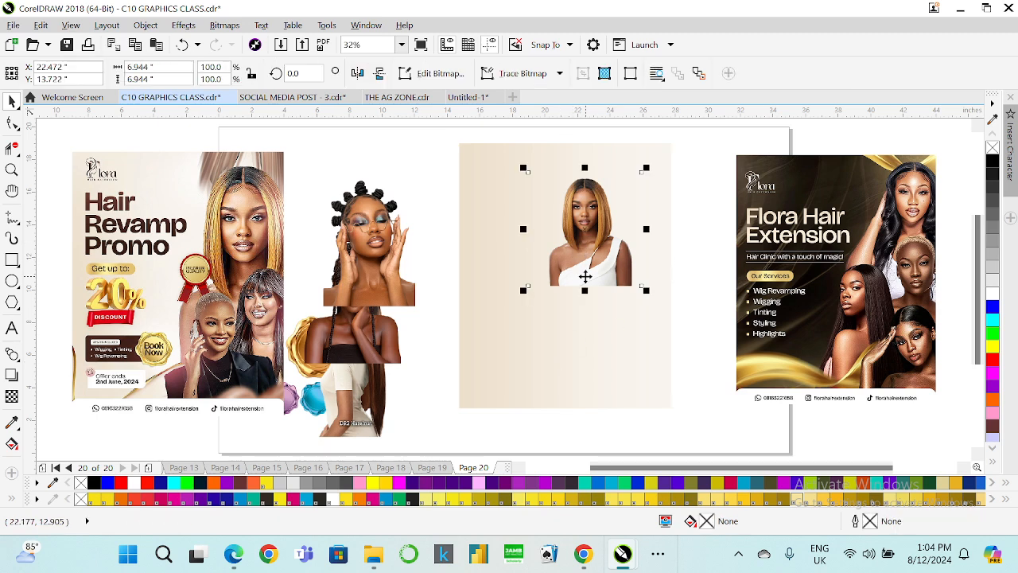
left_click_drag(646, 292, 703, 354)
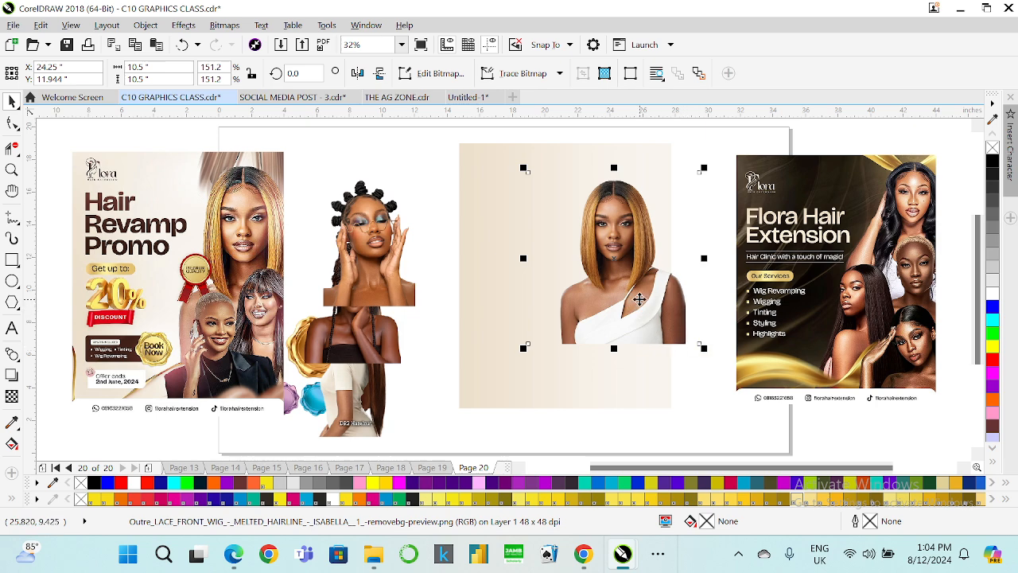
left_click_drag(639, 299, 400, 266)
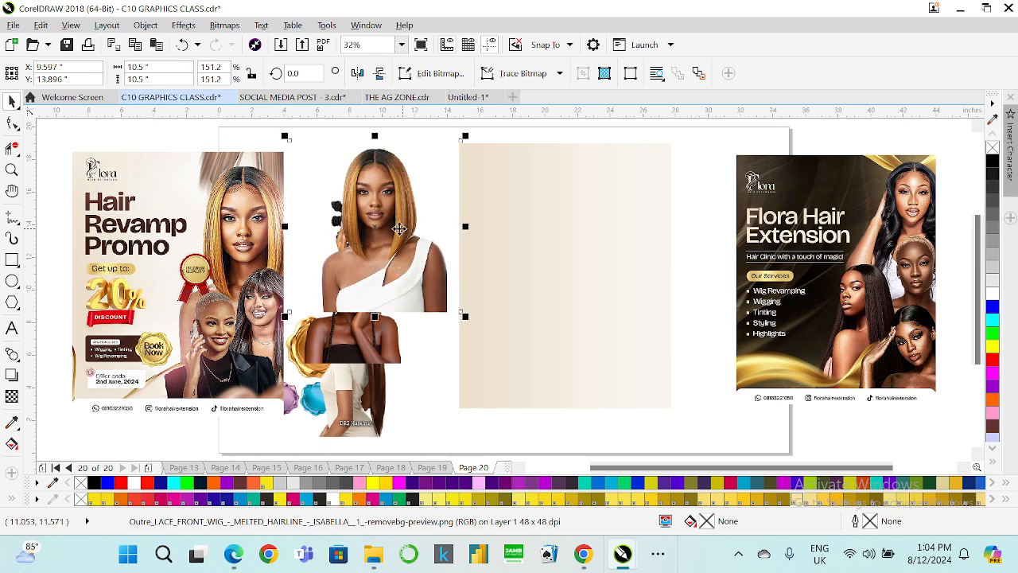
left_click_drag(398, 229, 448, 206)
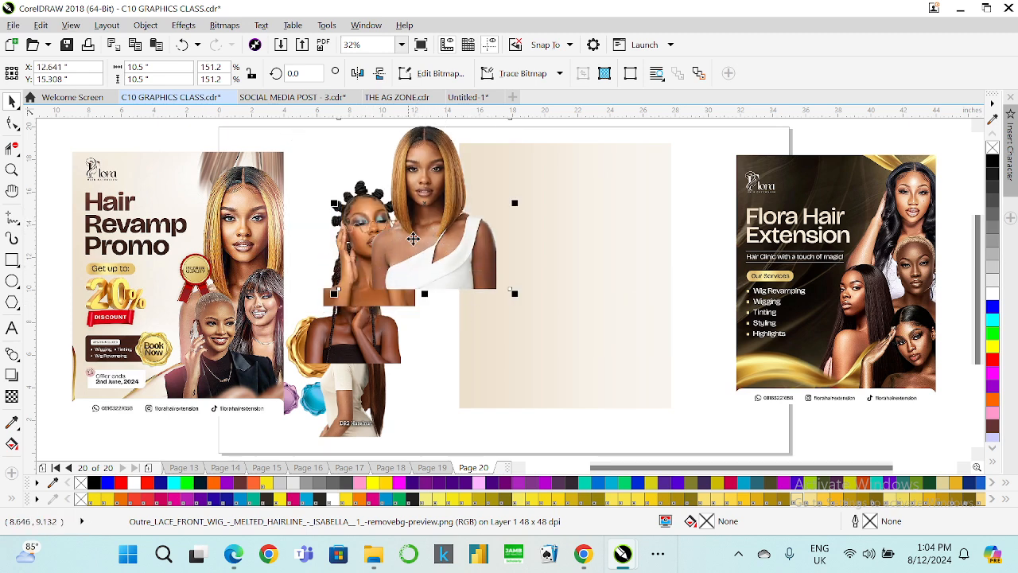
left_click_drag(447, 228, 610, 350)
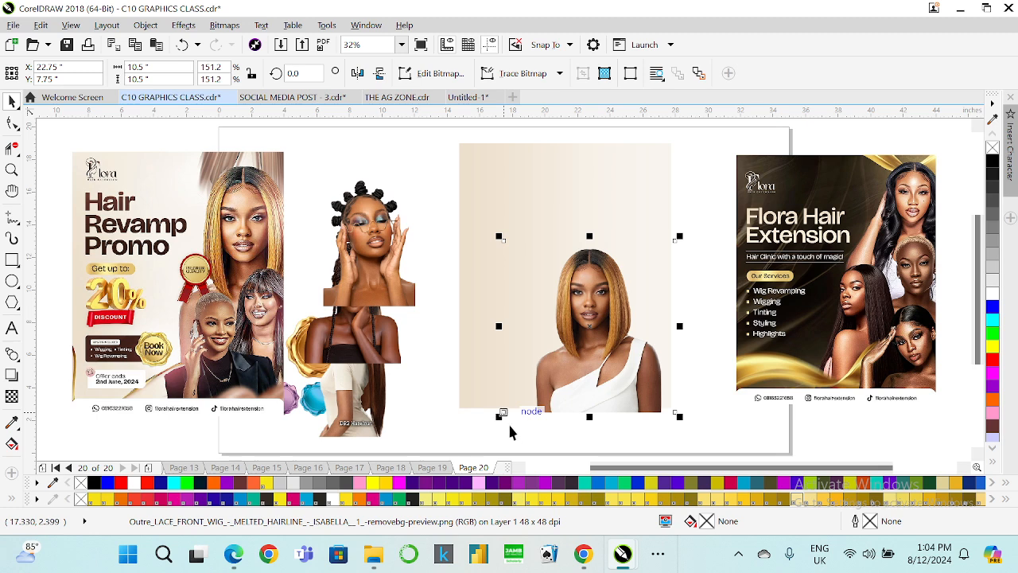
left_click_drag(501, 416, 518, 411)
left_click_drag(577, 365, 580, 369)
Scale the bob-hair model cut-out down to about 9.3 inches, keeping it at the rectangle's bottom edge.
left_click(689, 212)
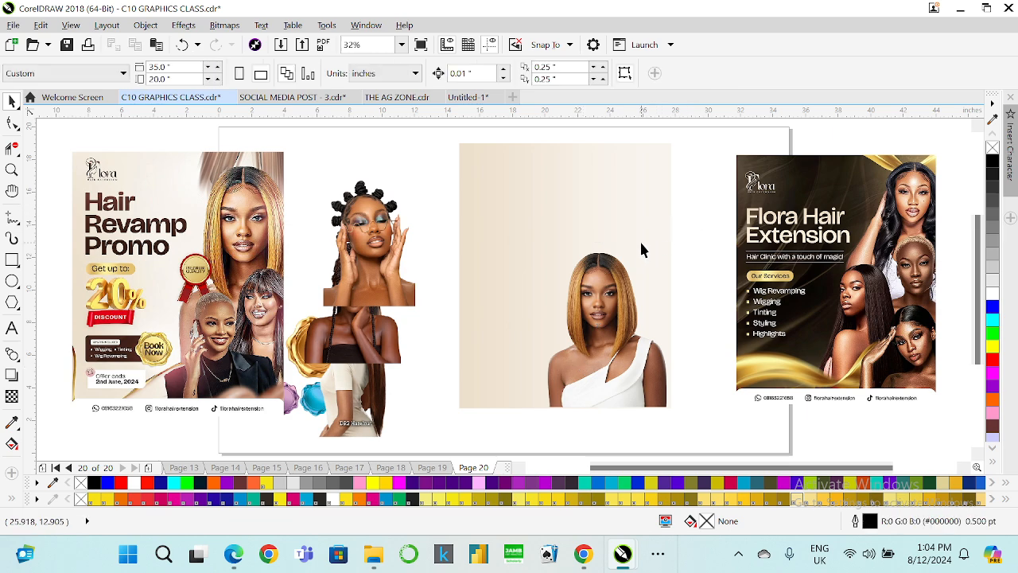
left_click(611, 306)
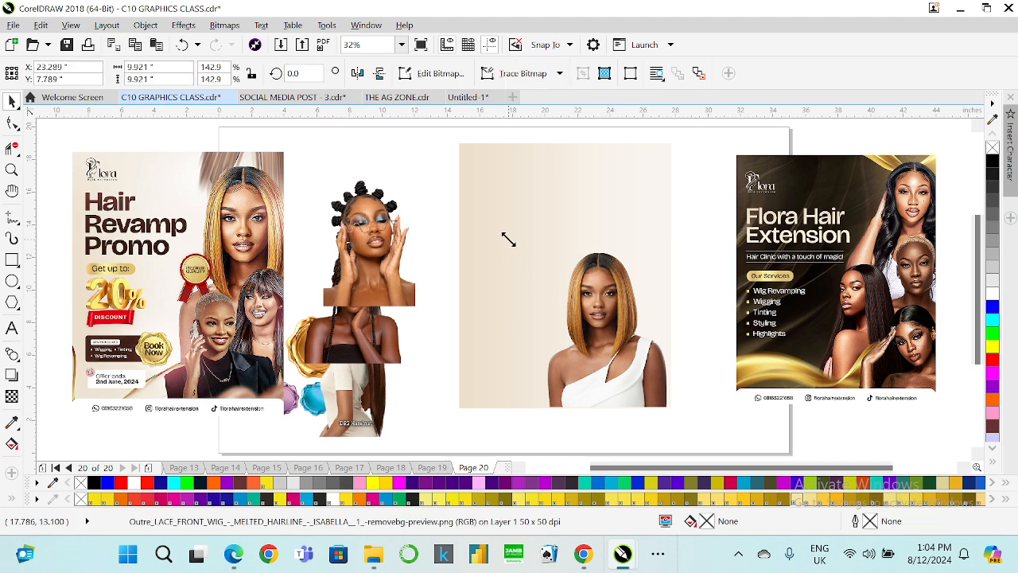
left_click_drag(509, 236, 521, 239)
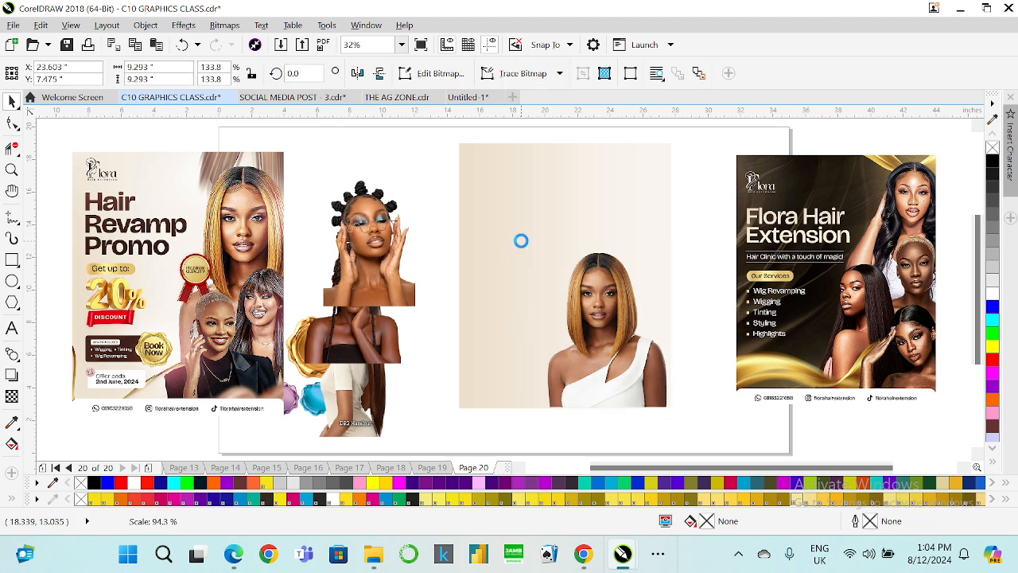
left_click(676, 189)
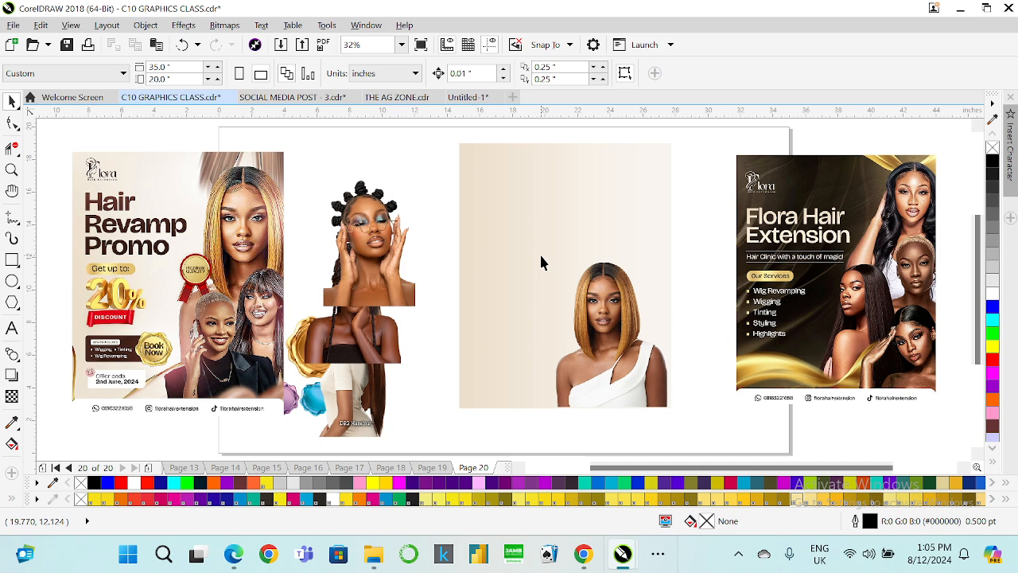
Add artistic text reading "Hair RE" near the rectangle's upper left area.
left_click(12, 331)
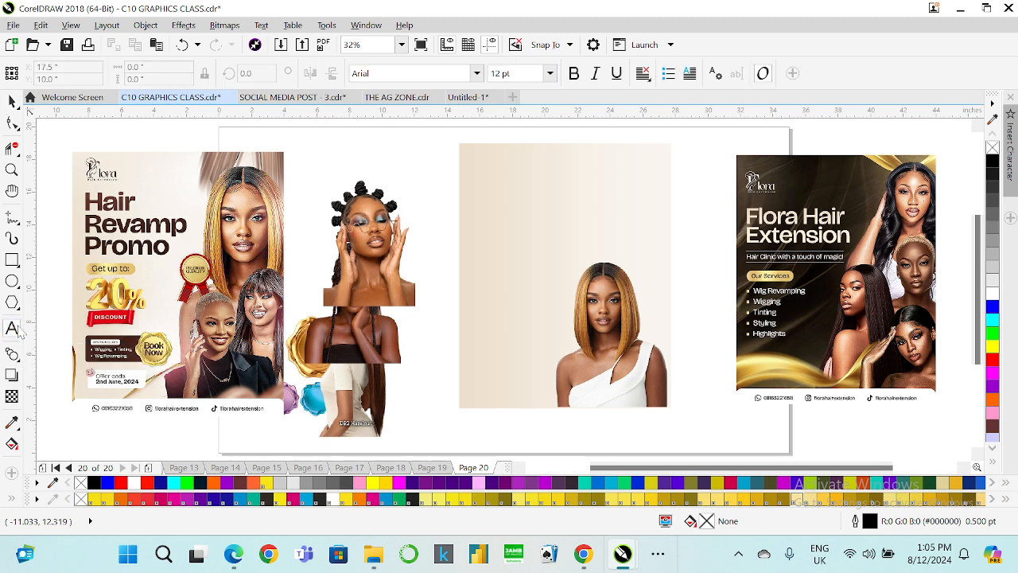
left_click(472, 208)
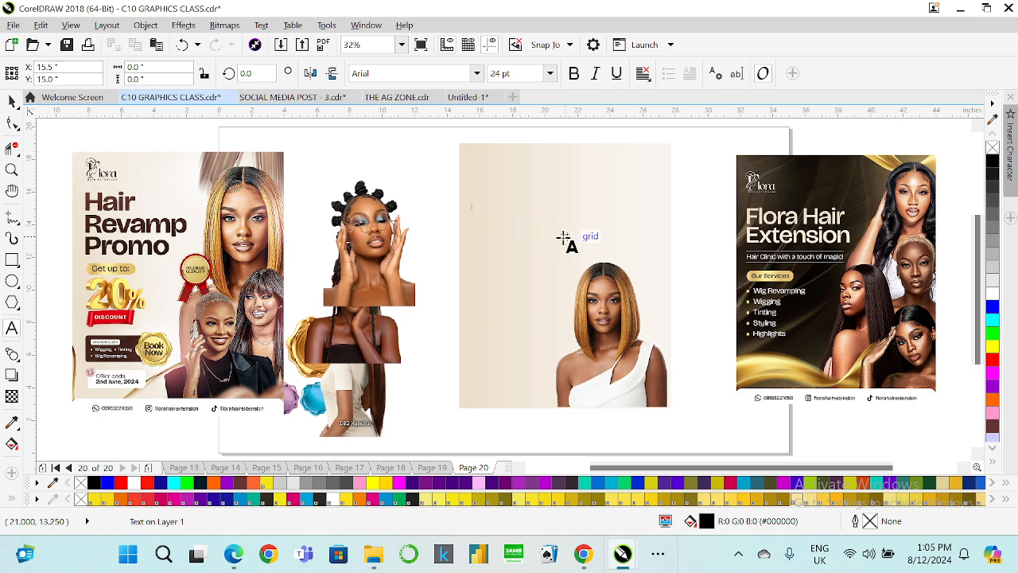
type("Ha")
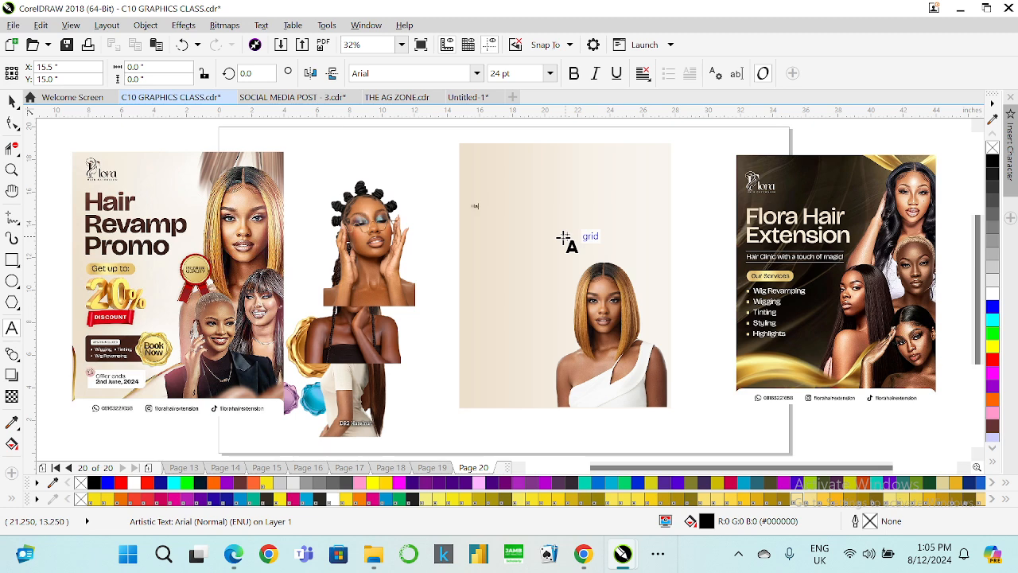
type("ir RE")
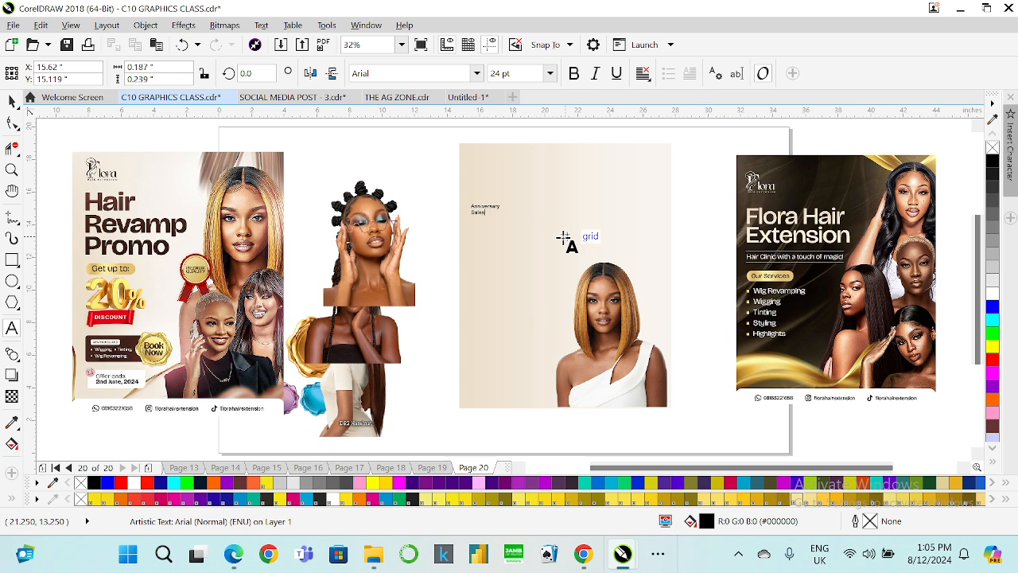
Enlarge the small "Anniversary Sales" text to about 68 pt.
left_click(12, 101)
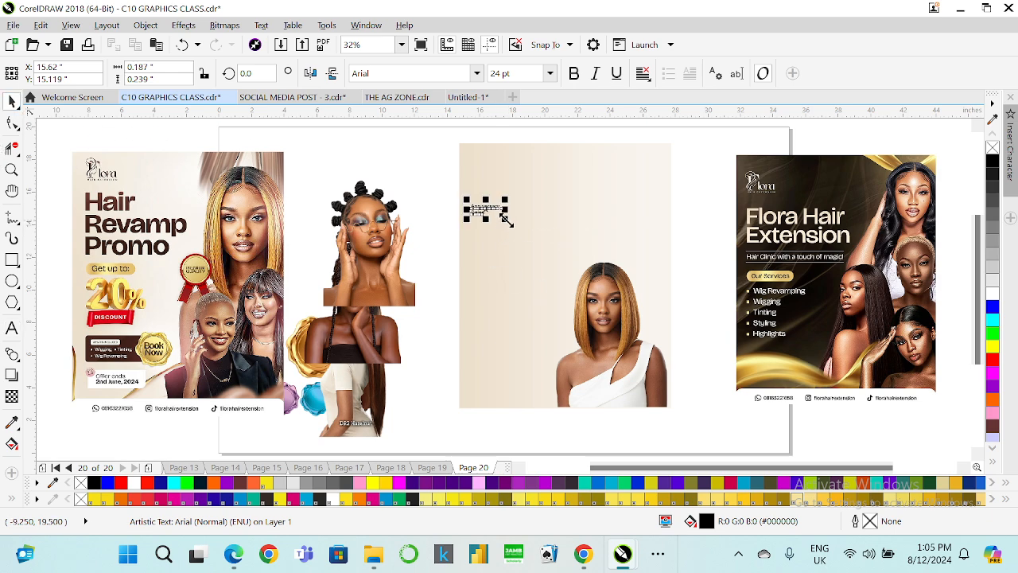
left_click_drag(506, 219, 559, 242)
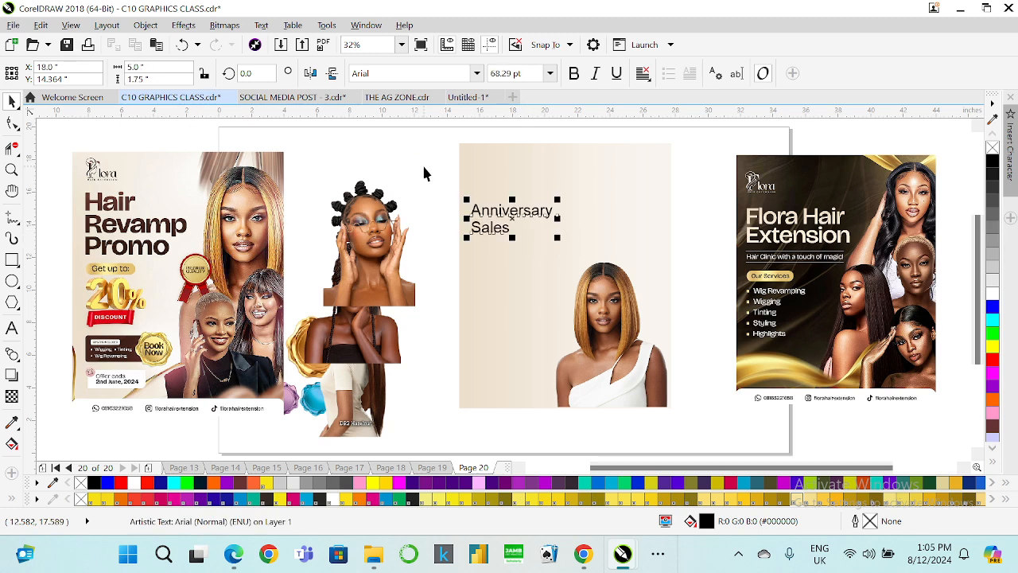
left_click(424, 172)
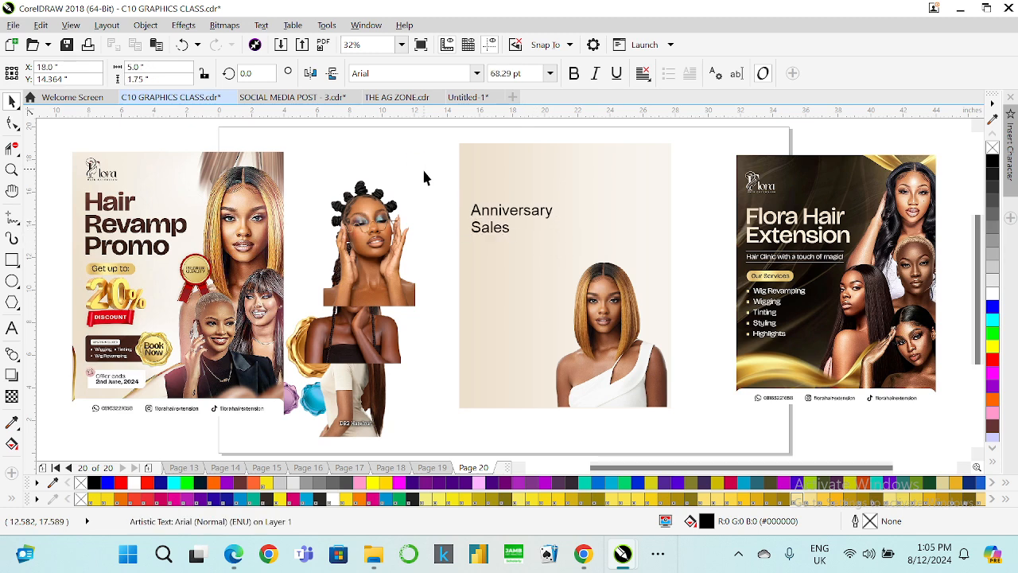
Select the "Anniversary Sales" text and browse the font list without choosing a font.
left_click(493, 229)
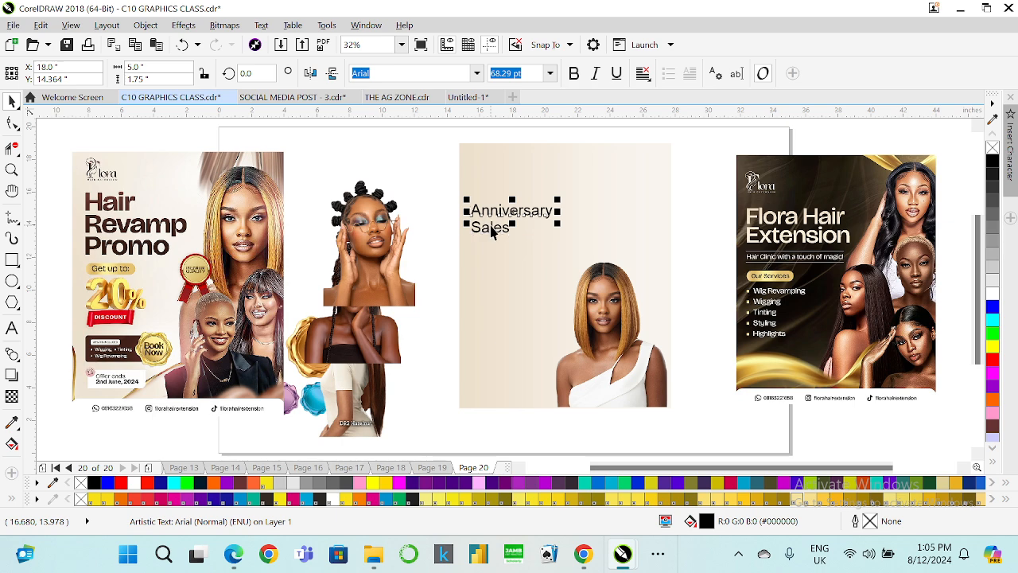
left_click(449, 197)
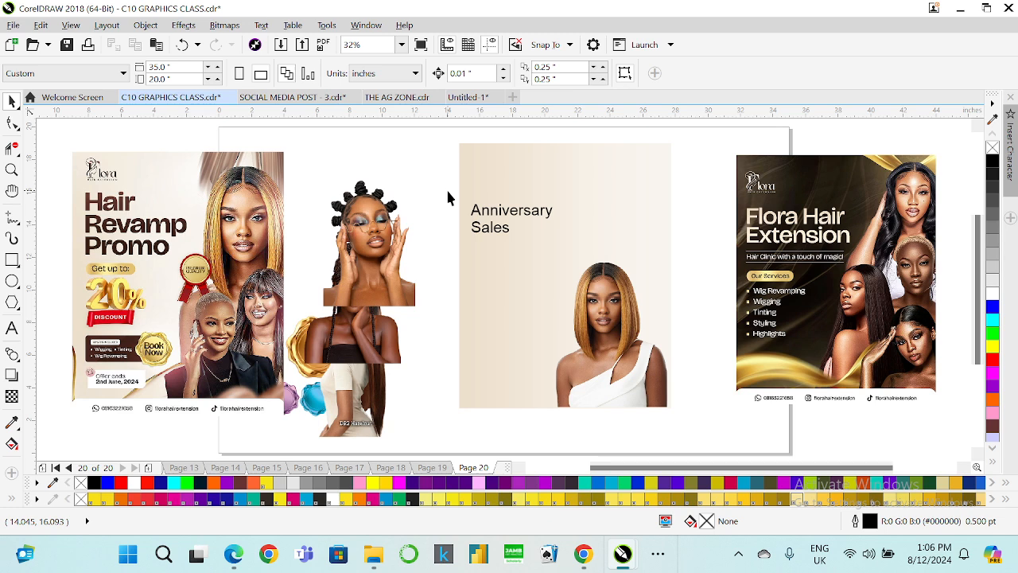
left_click(483, 210)
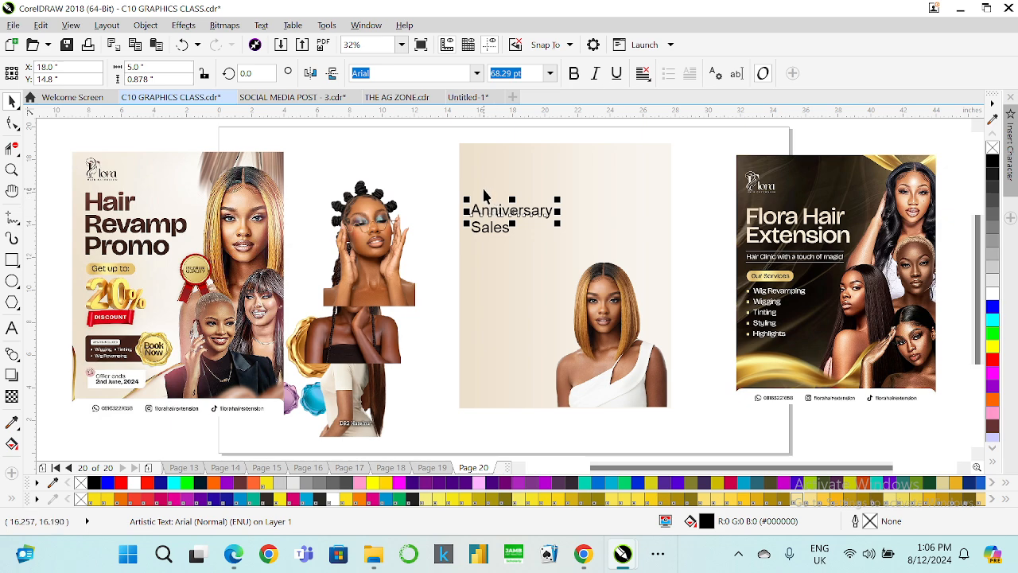
left_click(478, 73)
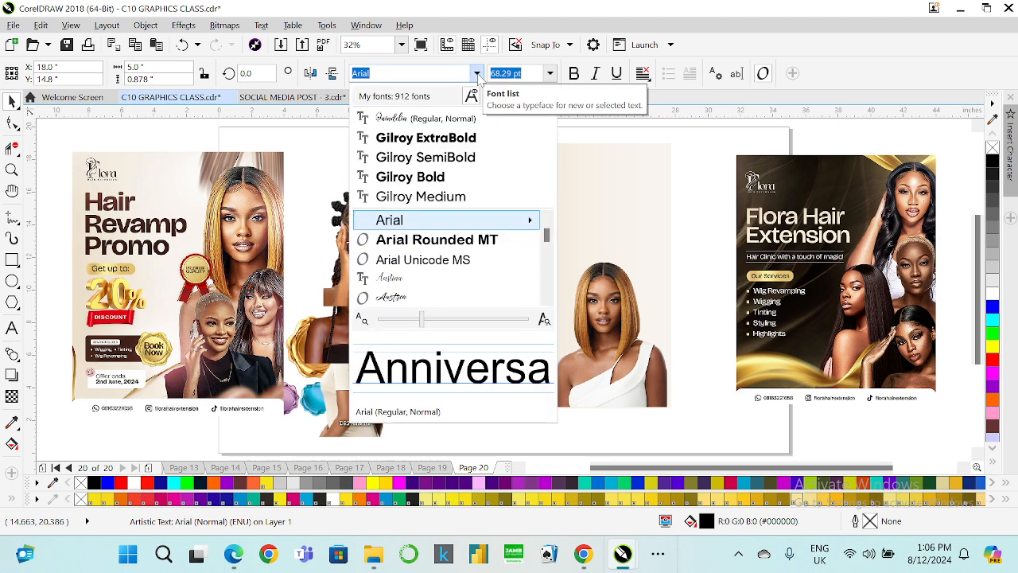
left_click(318, 134)
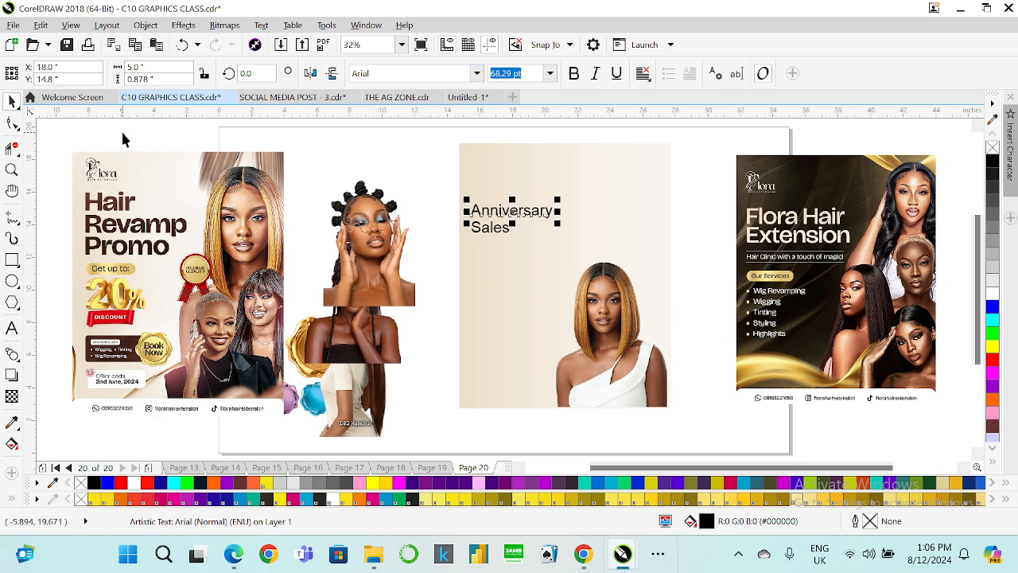
Copy the "TRIBBON A" text from page 6 and paste it onto page 20.
key("Page_Up")
key("Page_Up")
key("Page_Up")
key("Page_Up")
key("Page_Up")
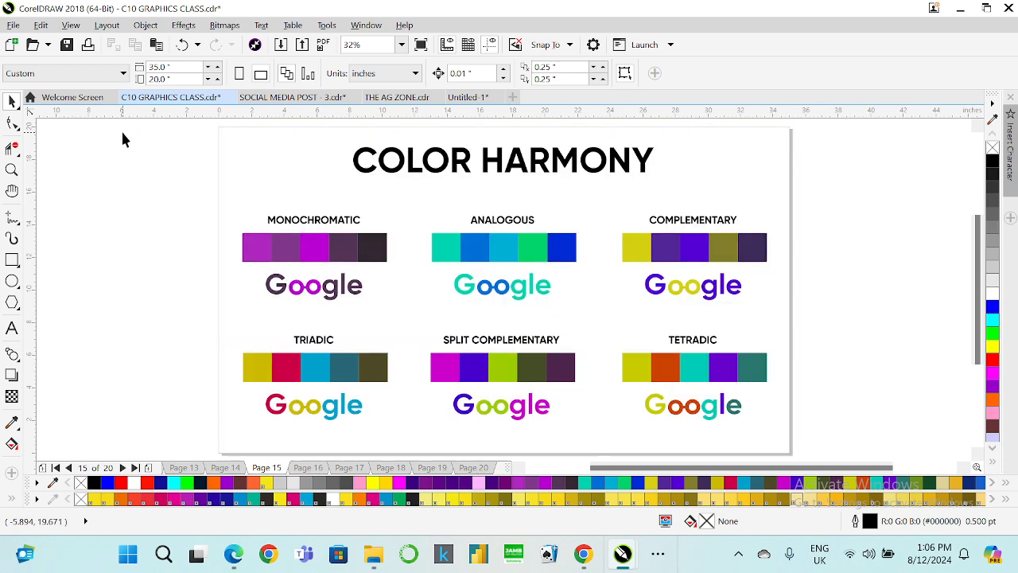
key("Page_Up")
key("Page_Up")
key("Page_Up")
key("Page_Up")
key("Page_Up")
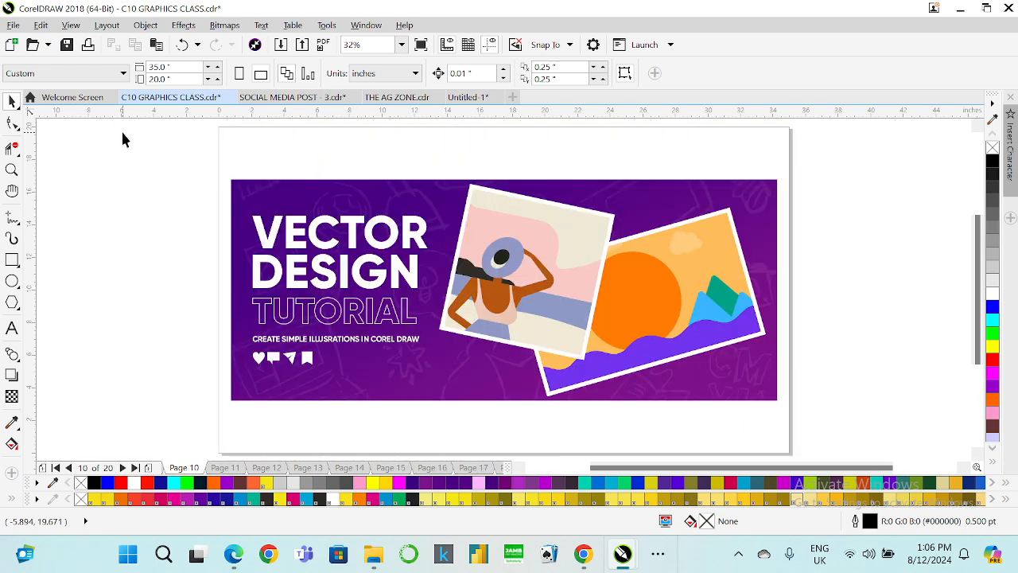
key("Page_Up")
key("Page_Up")
key("Page_Up")
key("Page_Up")
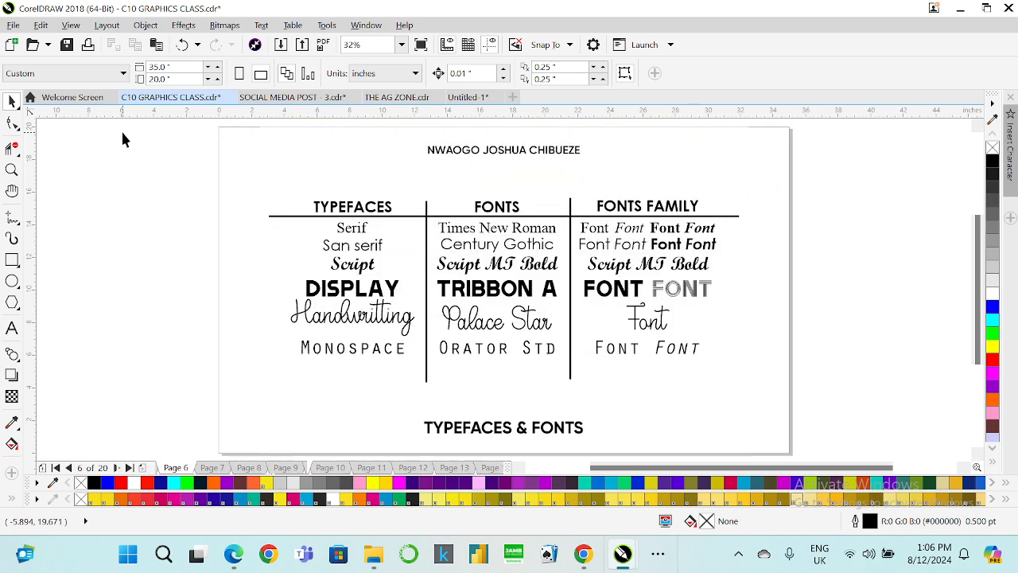
left_click(500, 293)
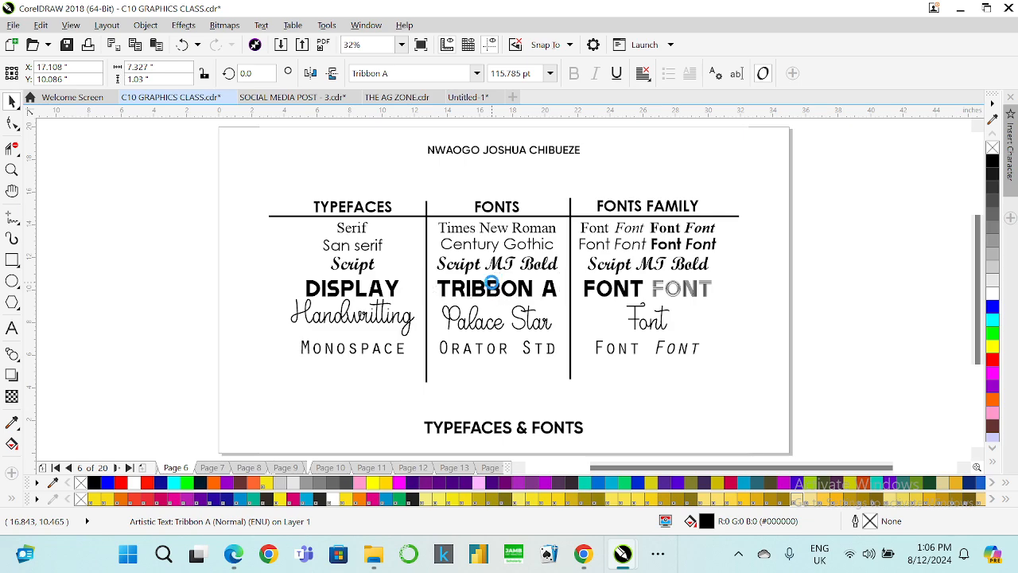
key("Page_Down")
key("Page_Down")
key("Page_Down")
key("Page_Down")
key("Page_Down")
key("Page_Down")
key("Page_Down")
key("Page_Down")
key("Page_Down")
key("Page_Down")
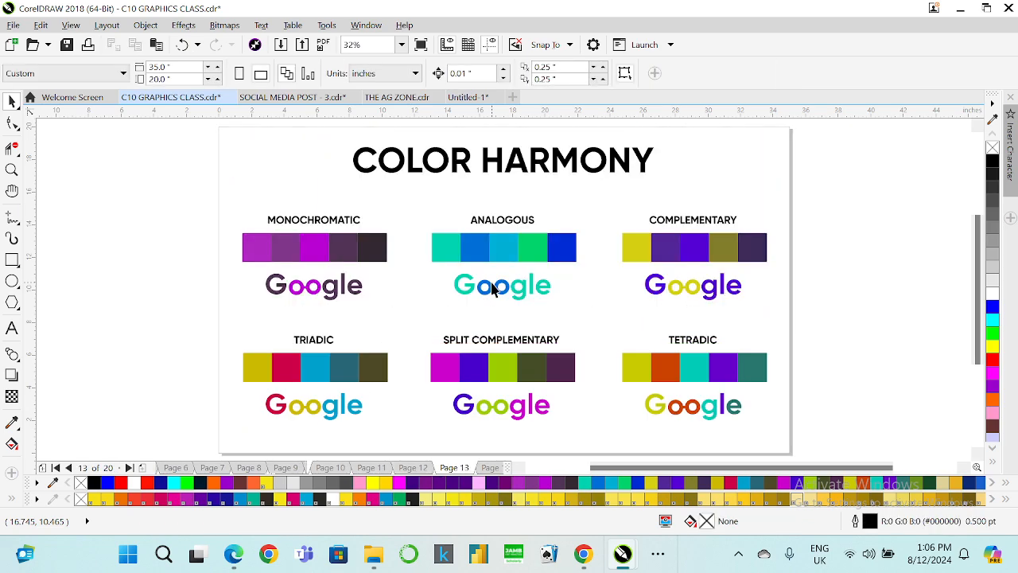
key("Page_Down")
key("Page_Down")
key("Page_Down")
key("Page_Down")
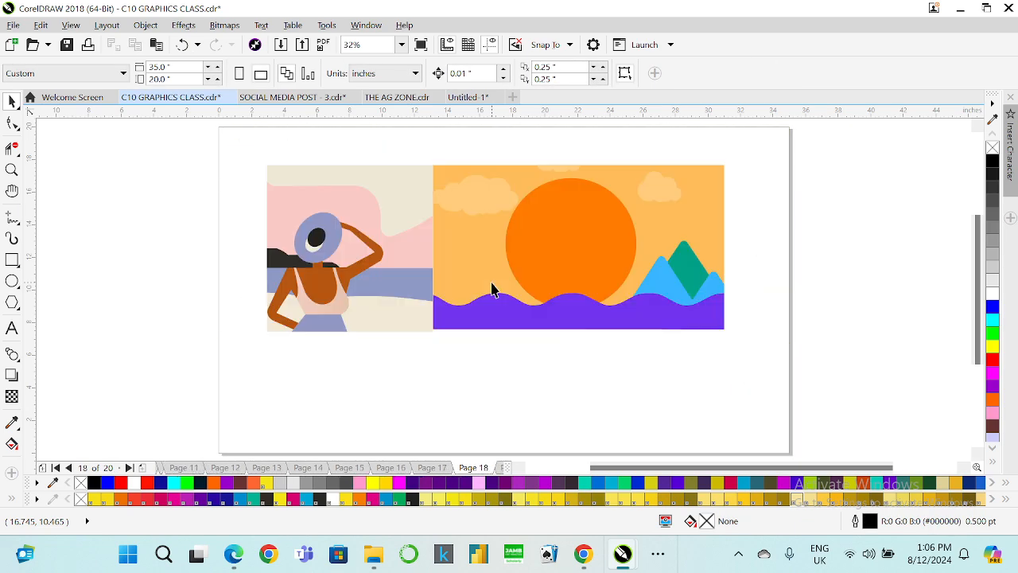
key("ctrl+v")
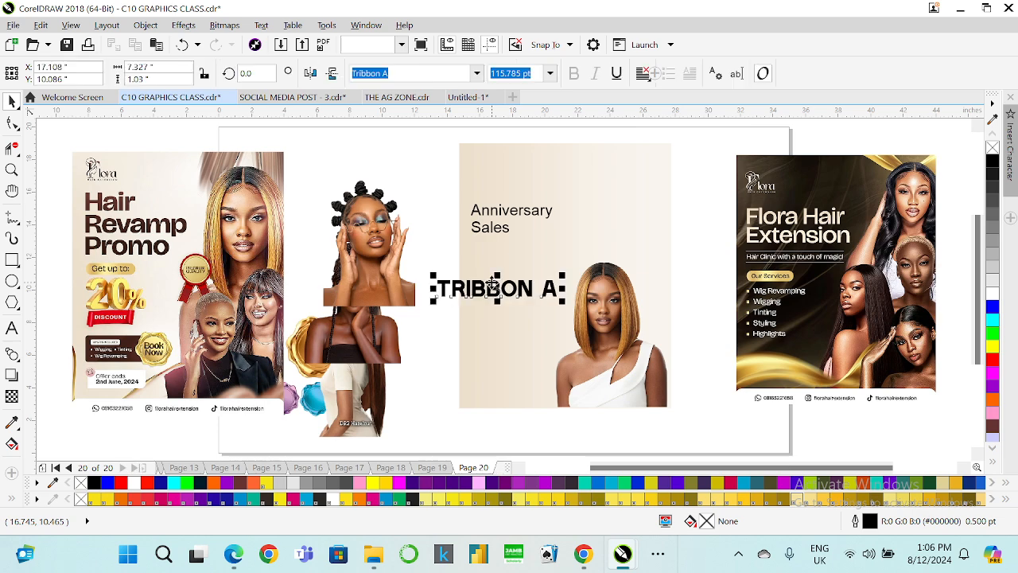
Move the pasted text below the heading and retype it as "ANNIVERSAY" and "SALES" on two lines.
left_click_drag(501, 291, 535, 252)
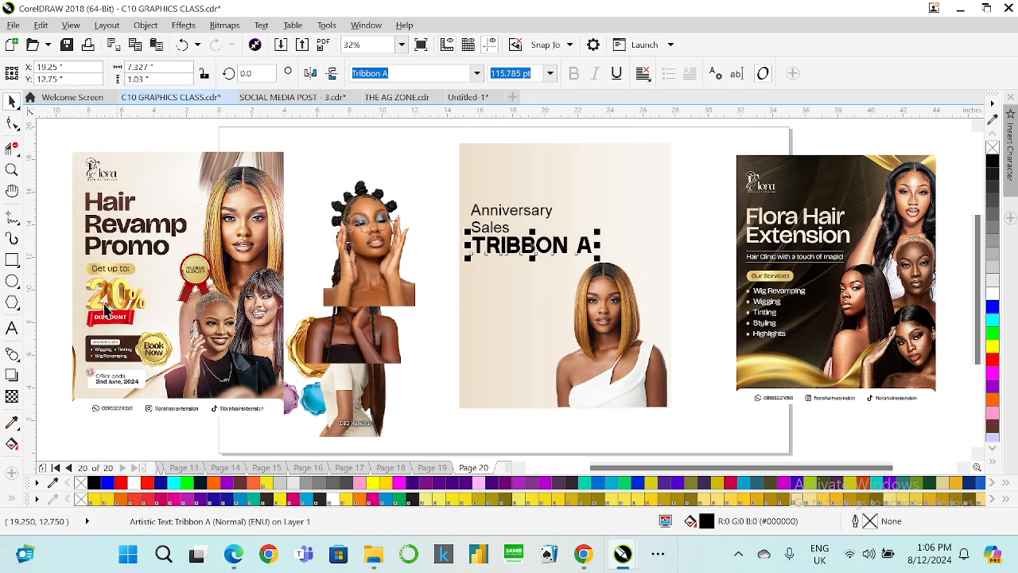
left_click(12, 327)
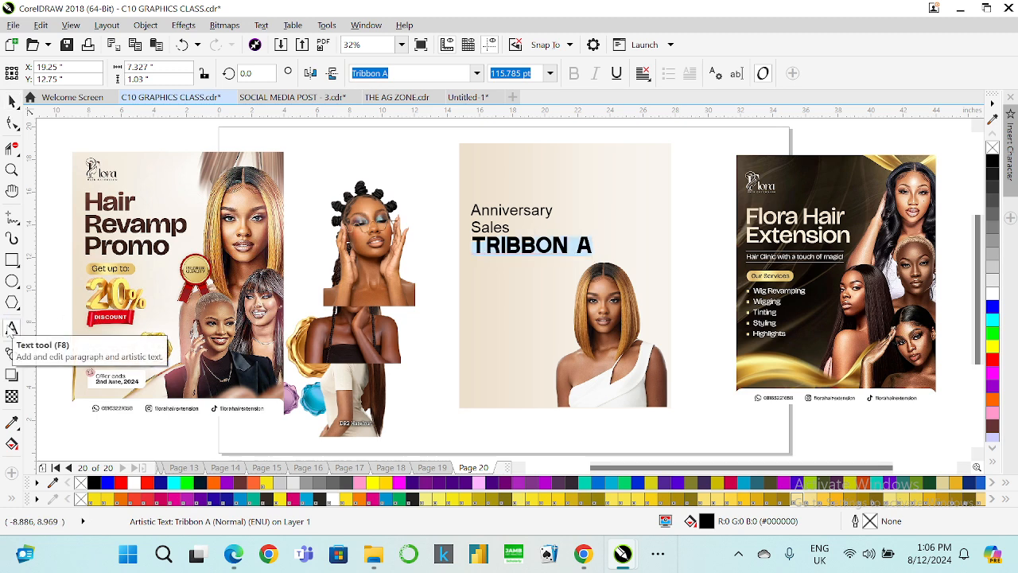
type("ANNIVER")
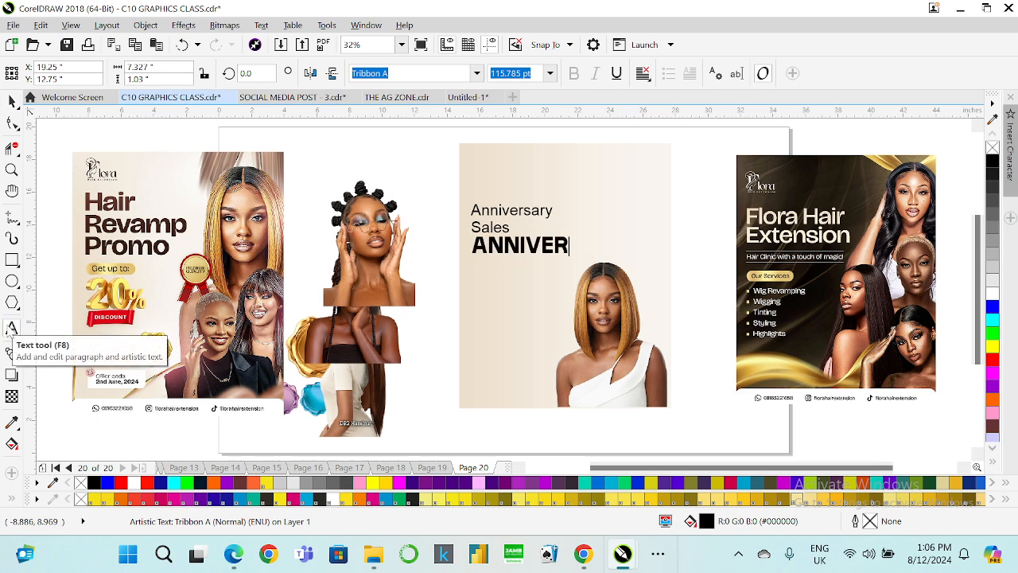
type("SAY")
key("Return")
type("SAL")
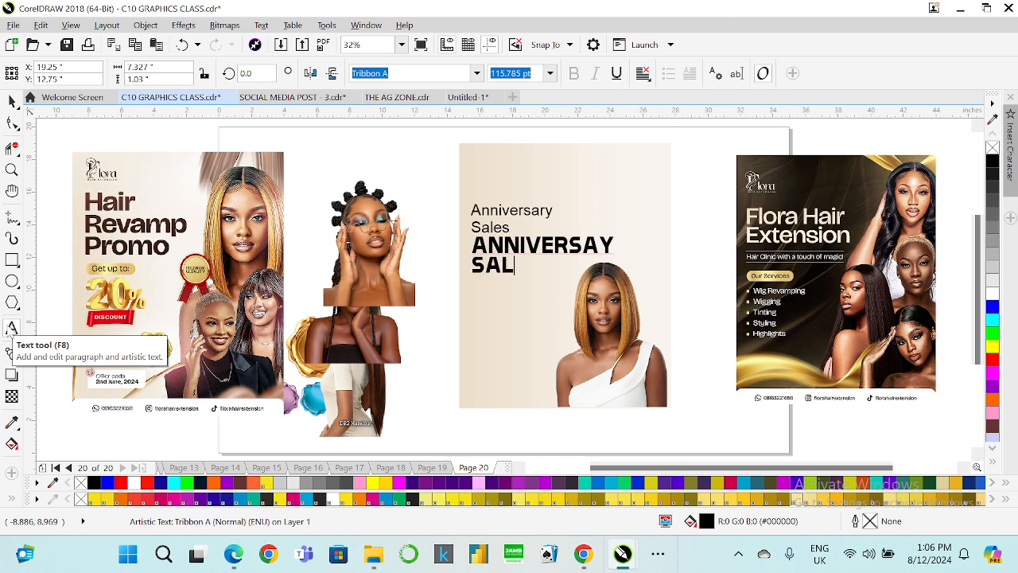
type("ES")
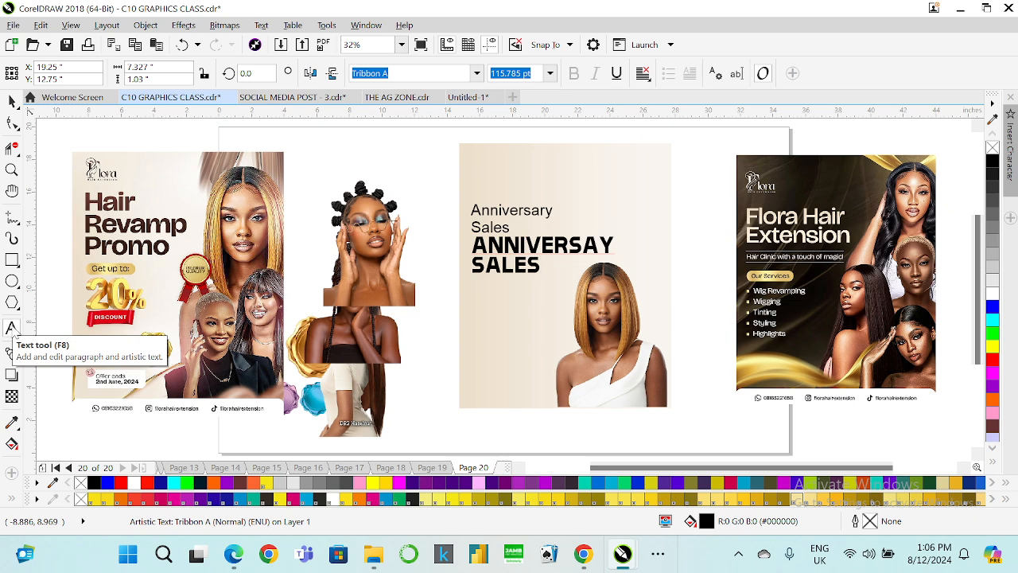
Change the new heading's font to Galins.
left_click(12, 101)
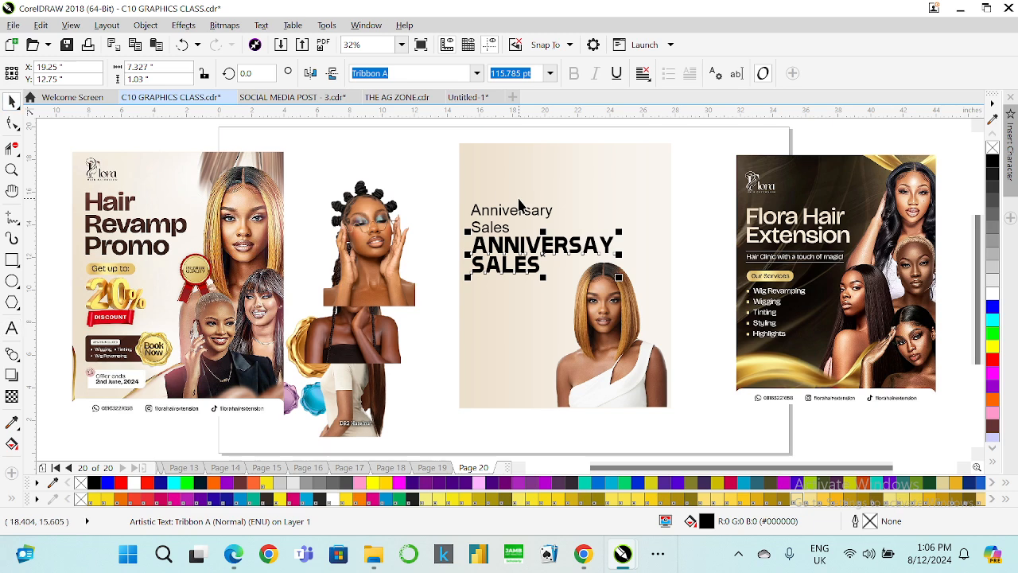
left_click(476, 73)
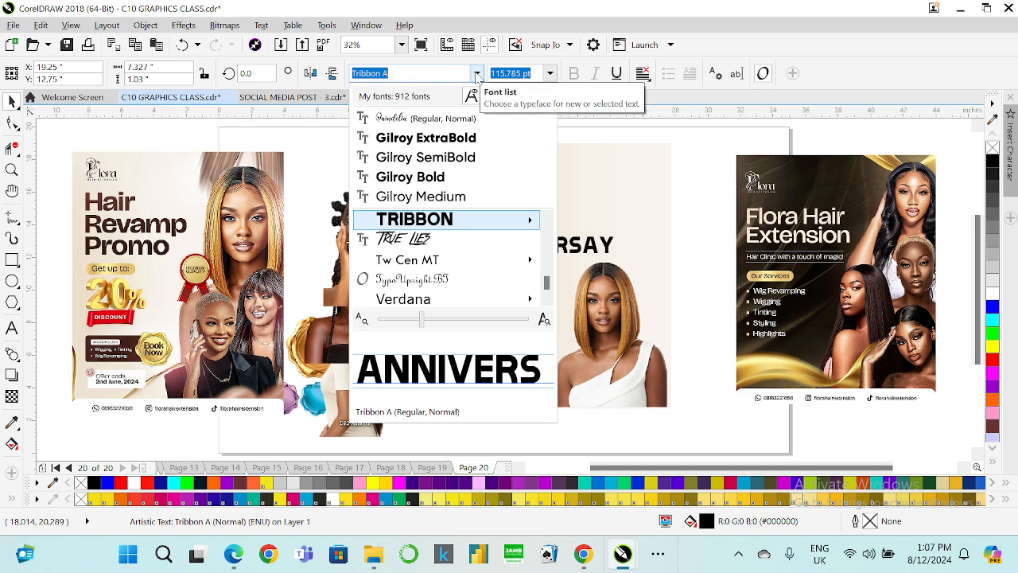
type("ga")
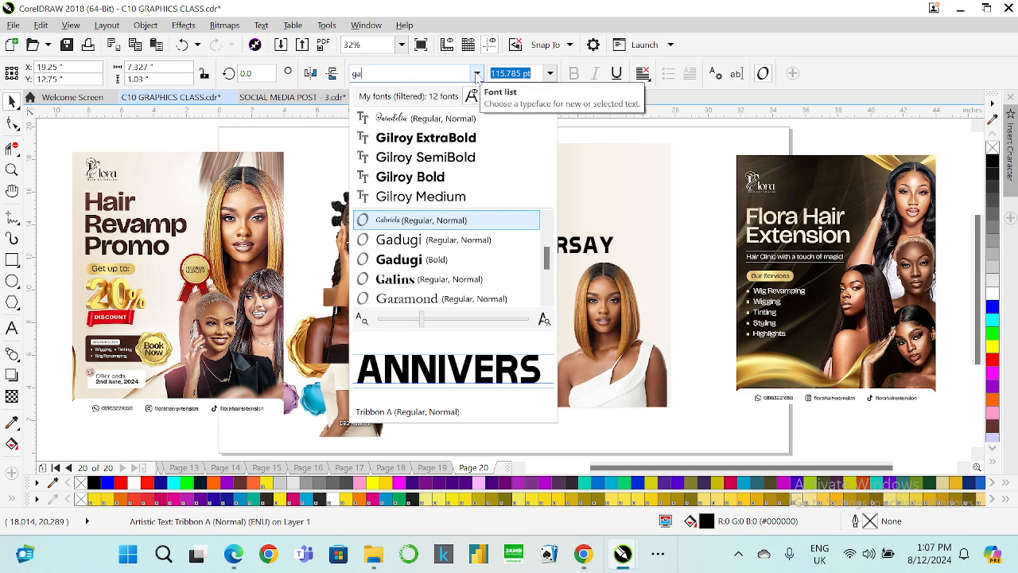
left_click(450, 286)
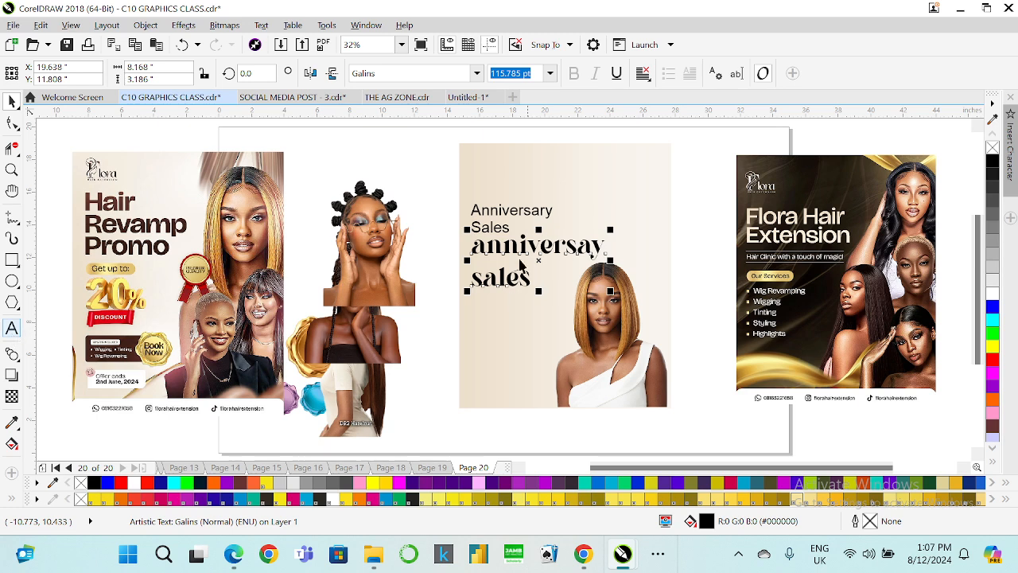
Delete the small "Anniversary Sales" text.
left_click(495, 209)
key("Delete")
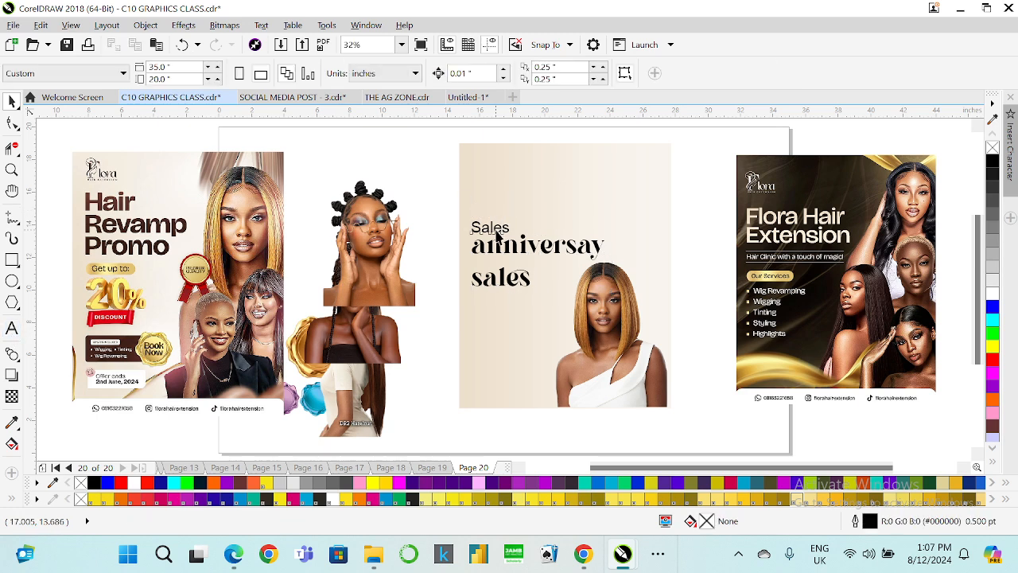
left_click(496, 241)
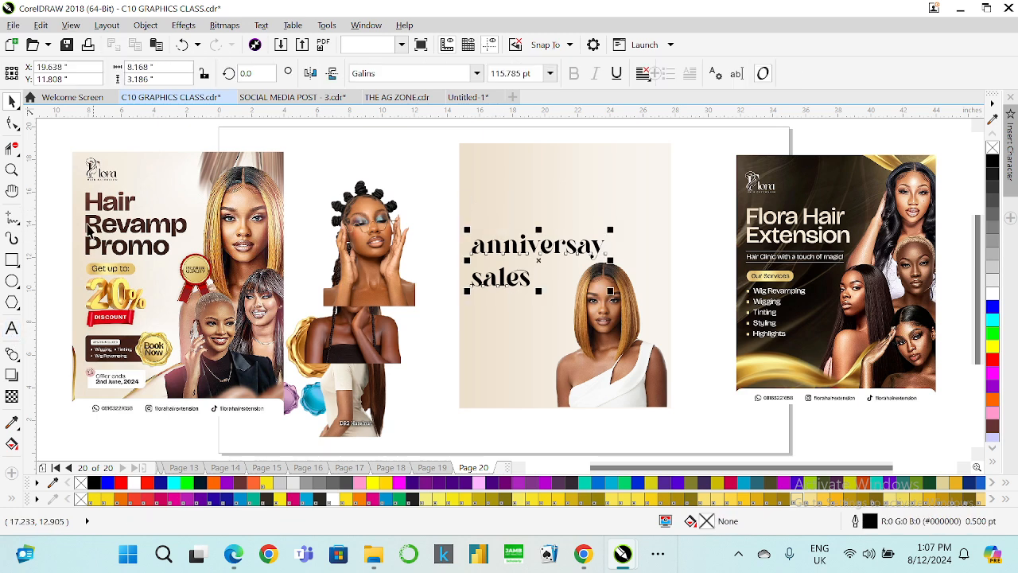
Retype the Galins heading as "Anniversary" and "Sales" on two lines.
left_click(12, 328)
type("A")
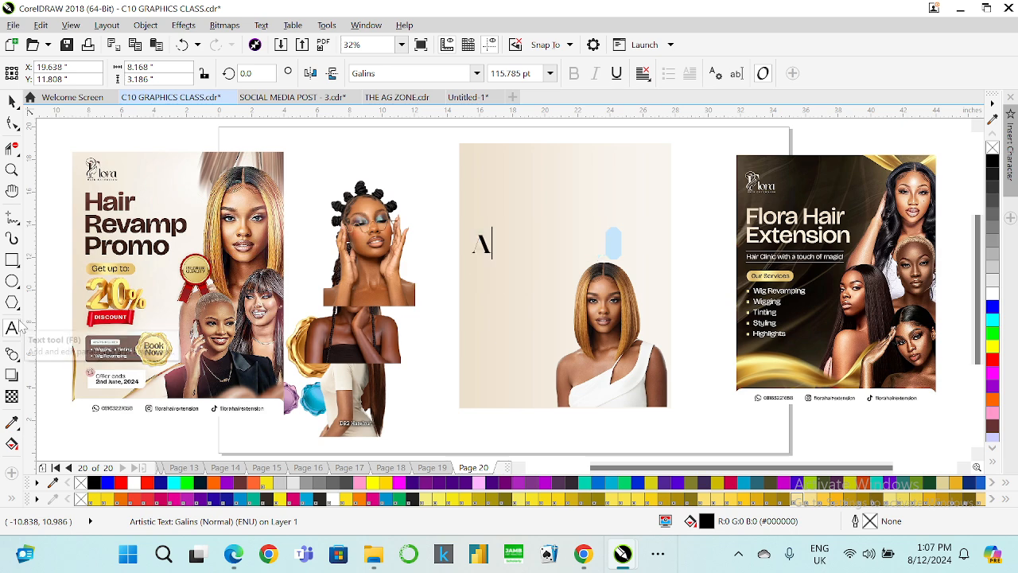
type("nniv")
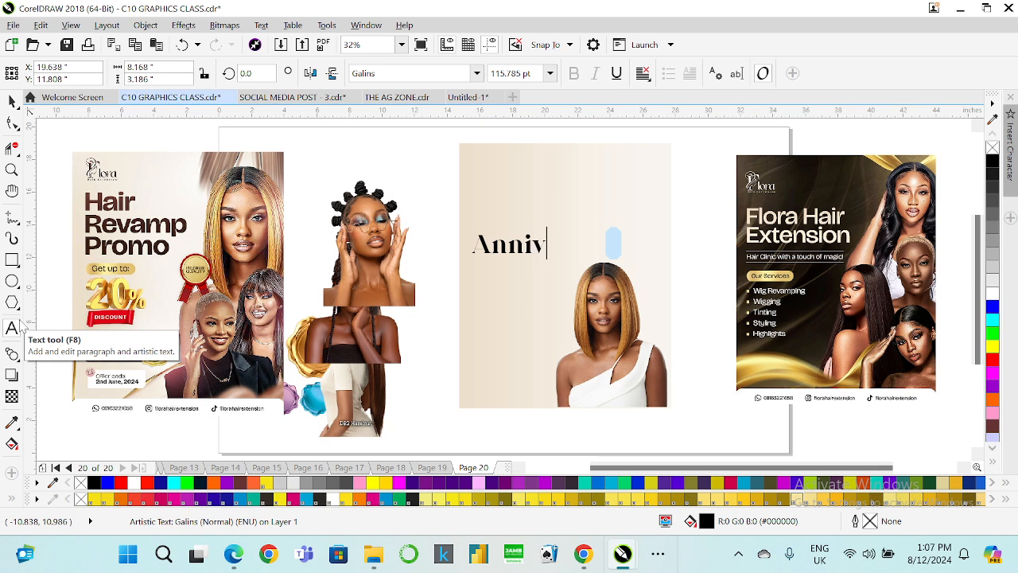
type("ersary")
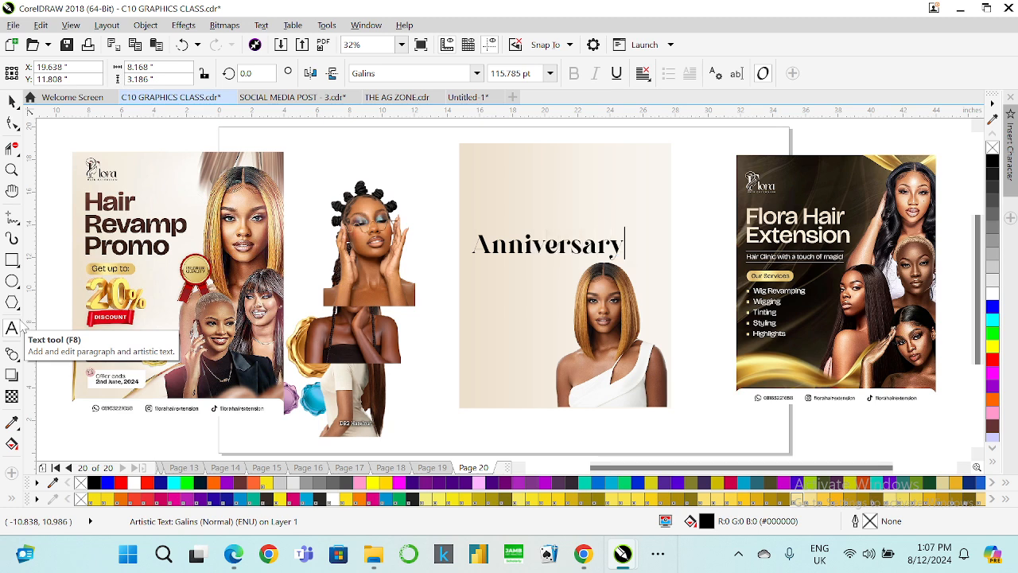
key("Return")
type("Sales")
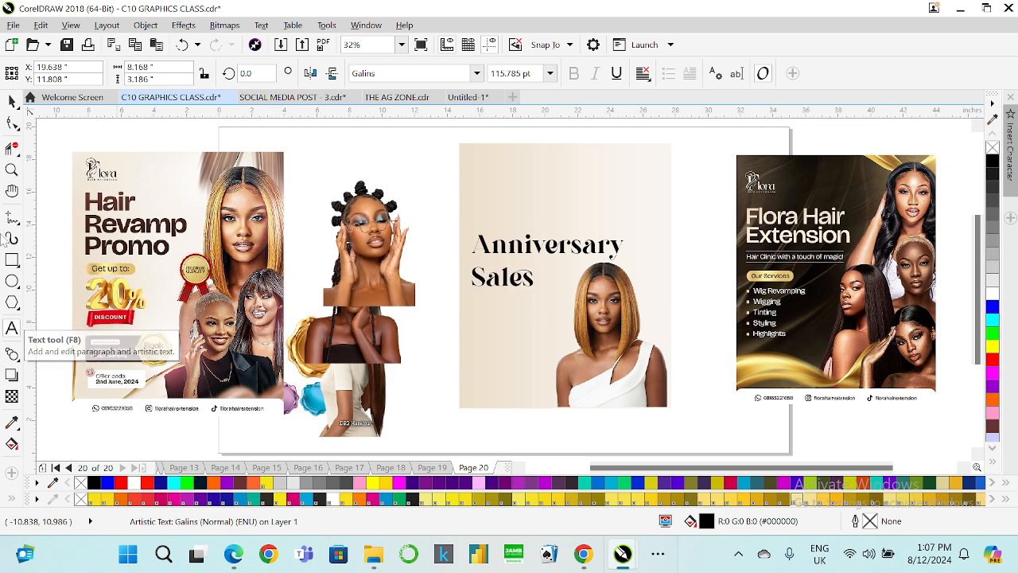
Break the heading apart into separate lines and enlarge the "Sales" line.
left_click(12, 101)
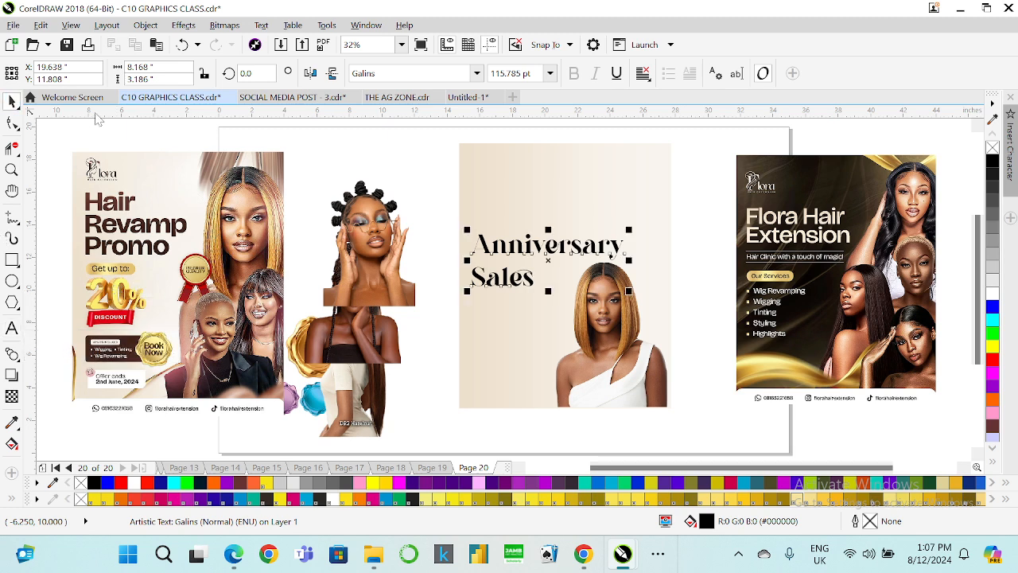
key("ctrl+k")
left_click(523, 279)
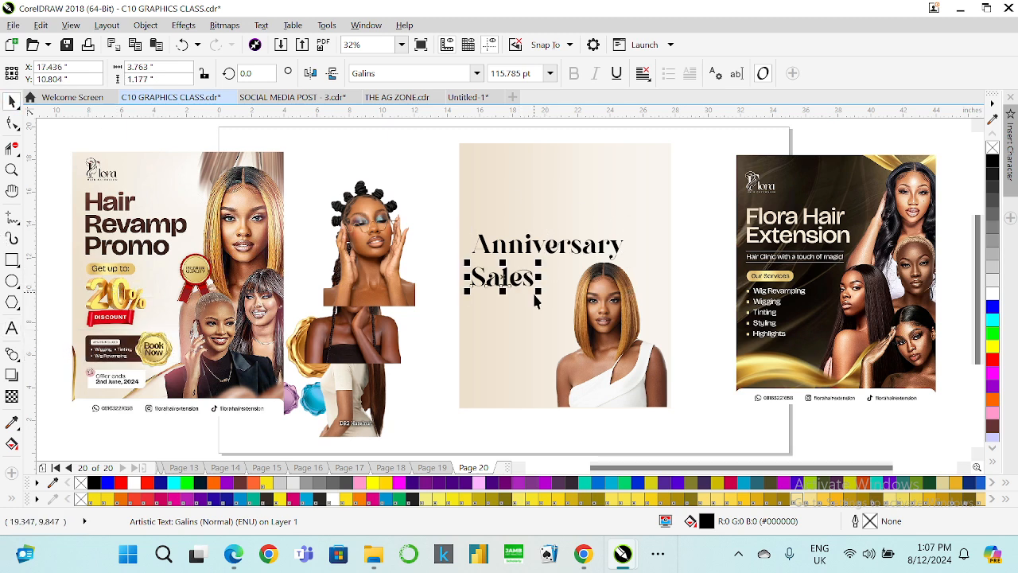
left_click_drag(538, 292, 585, 308)
Resize the "Anniversary" line to span the width of "Sales" above it.
left_click(578, 252)
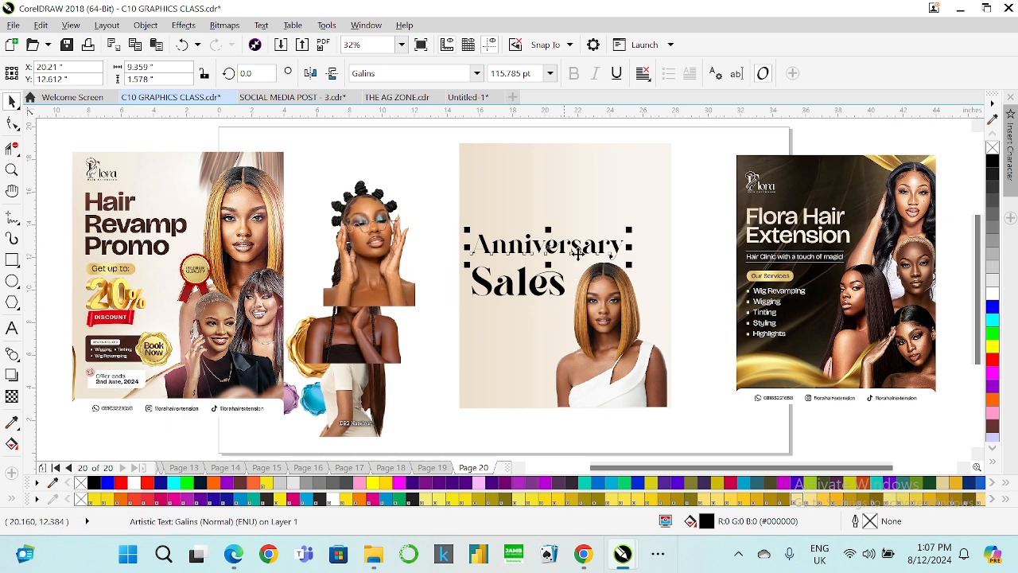
left_click_drag(629, 264, 524, 209)
left_click(556, 284)
scroll(549, 259, "up", 2)
left_click(525, 248, "shift")
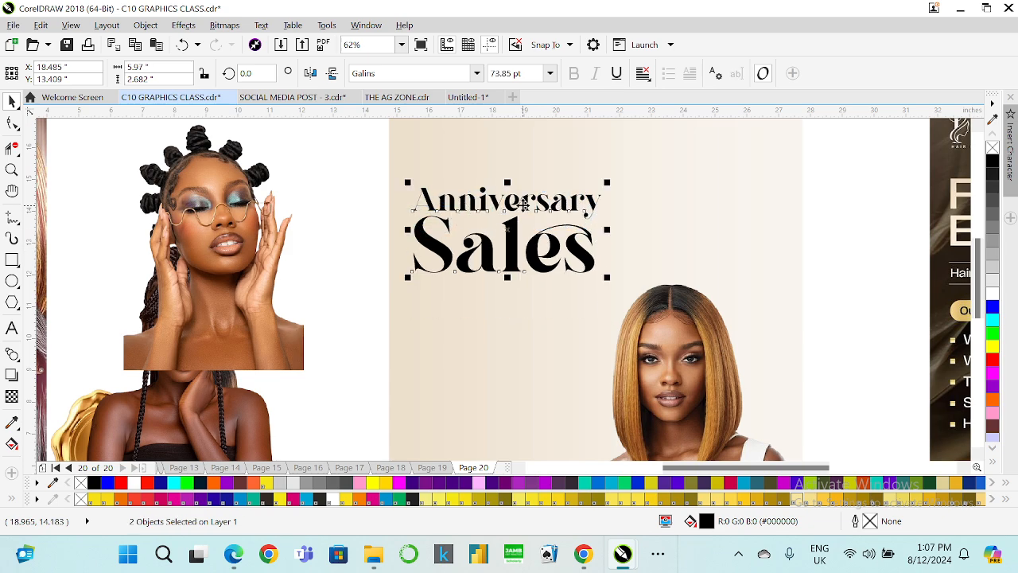
scroll(525, 208, "down", 2)
left_click(443, 189)
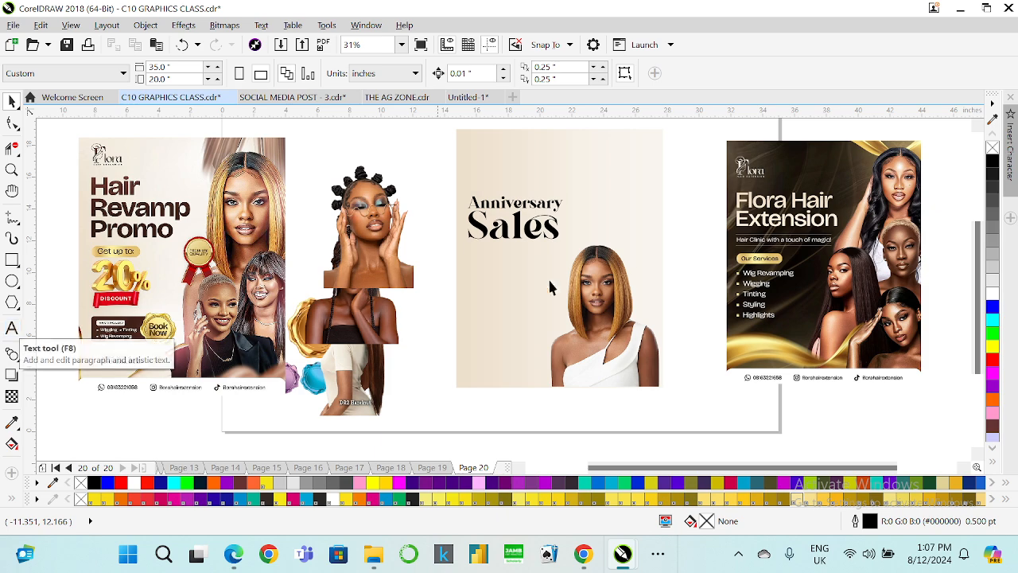
Duplicate the "Sales" line and place the copy above "Anniversary".
left_click(11, 327)
left_click(517, 229)
left_click_drag(517, 229, 509, 159)
scroll(518, 228, "up", 2)
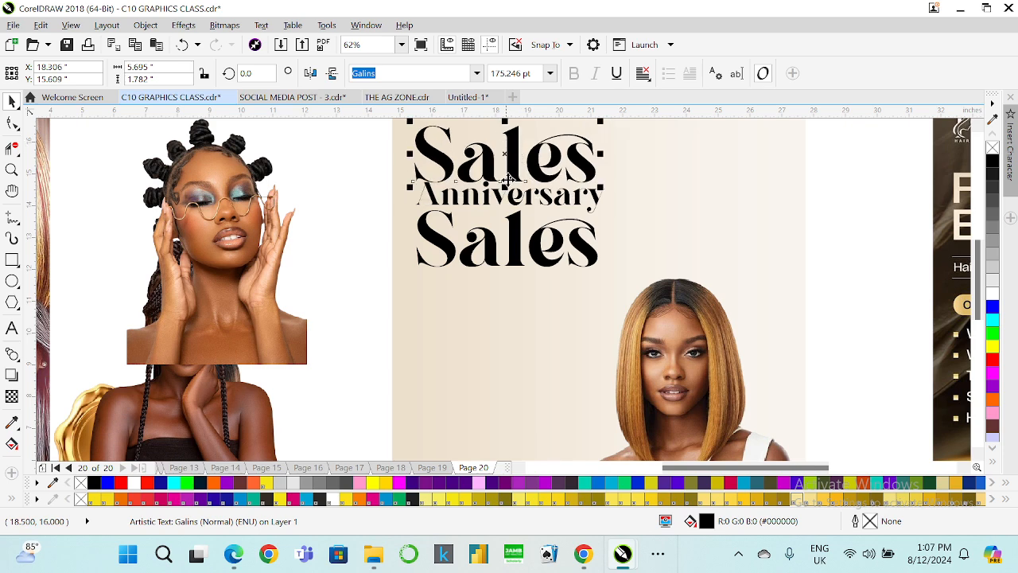
scroll(532, 151, "down", 2)
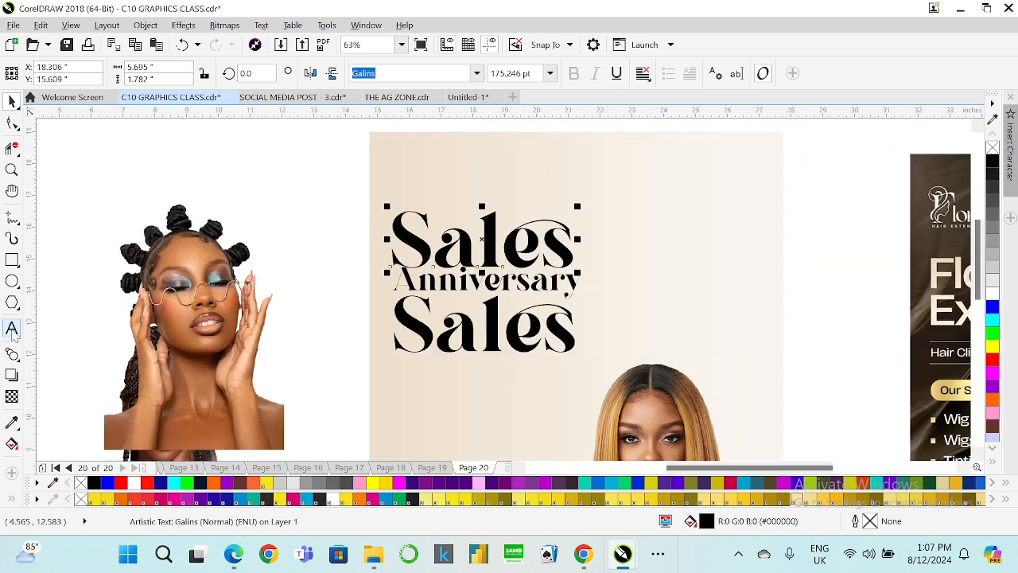
Retype the duplicated line as "2 Years".
left_click(11, 328)
type("2")
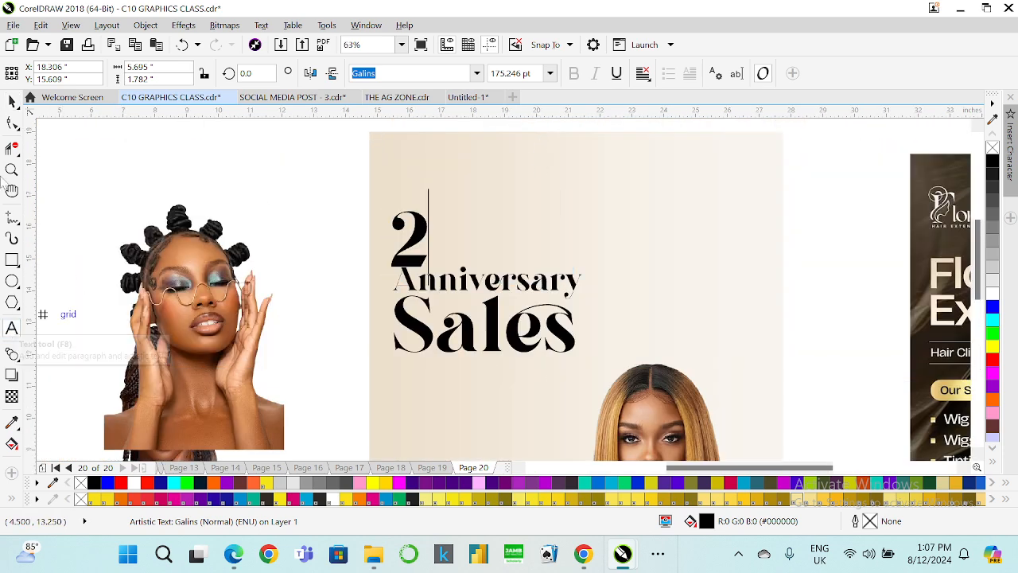
key("ctrl+space")
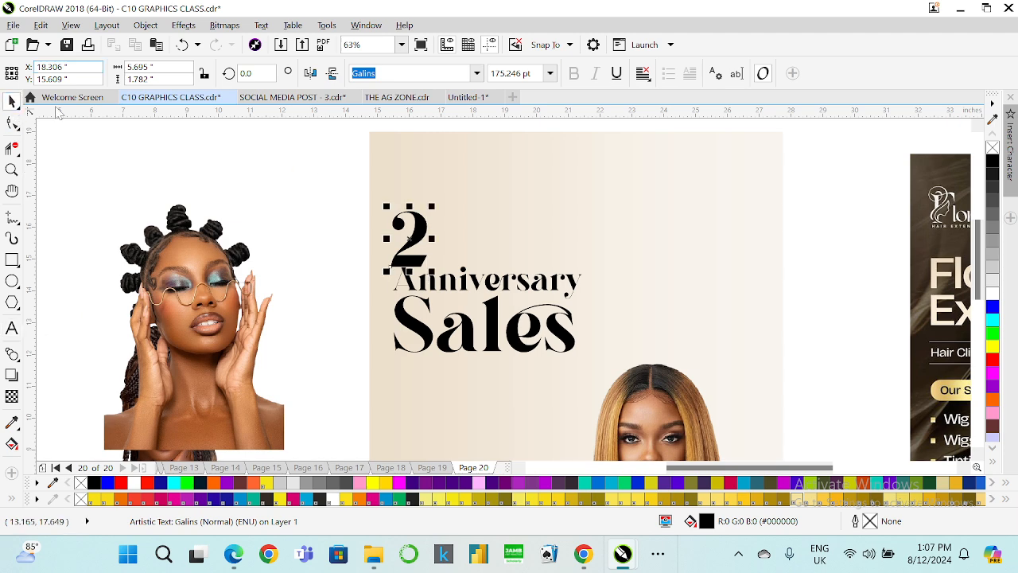
left_click(12, 327)
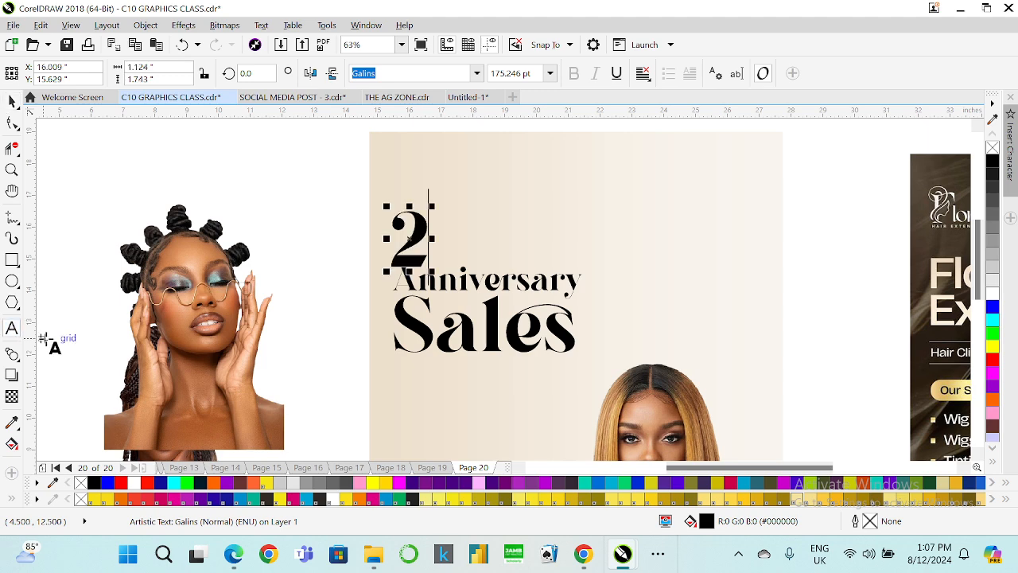
type("Years")
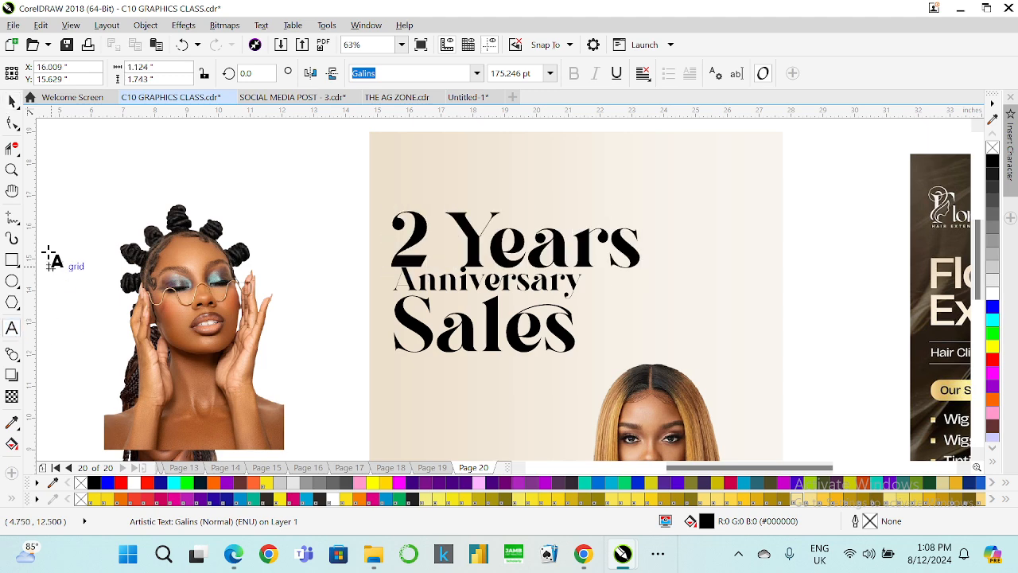
Shrink the "2 Years" line to the heading's width and reposition it above "Anniversary".
left_click(12, 101)
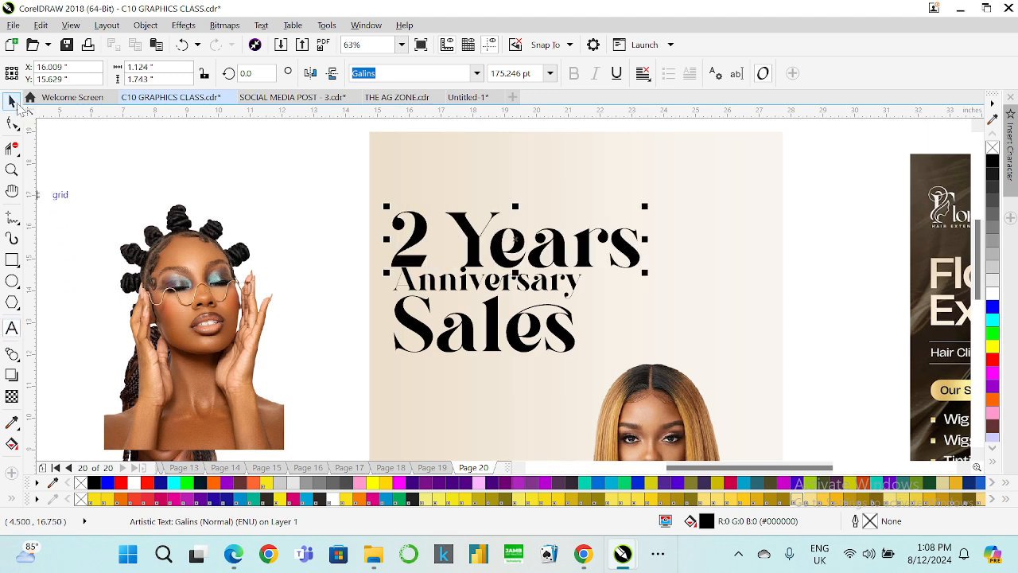
left_click_drag(644, 275, 568, 269)
left_click_drag(532, 238, 543, 251)
Select the three heading lines and align them to the left.
left_click_drag(354, 199, 591, 386)
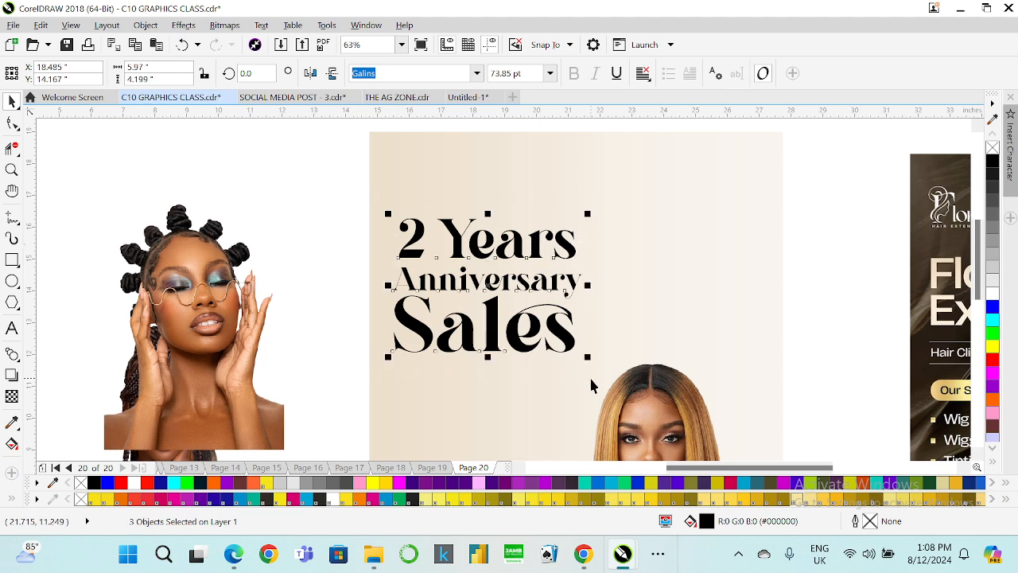
key("l")
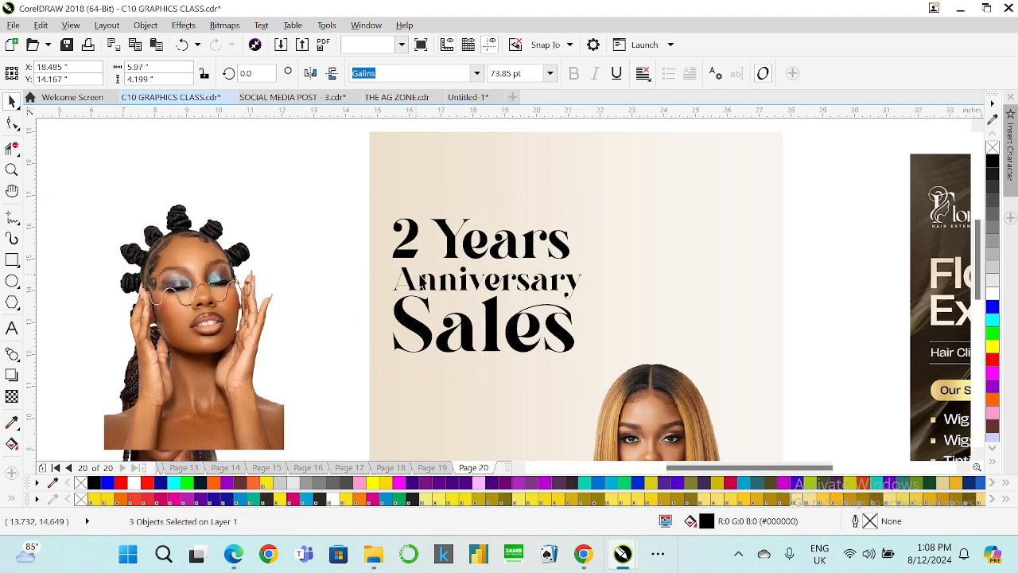
key("Escape")
scroll(422, 278, "down", 2)
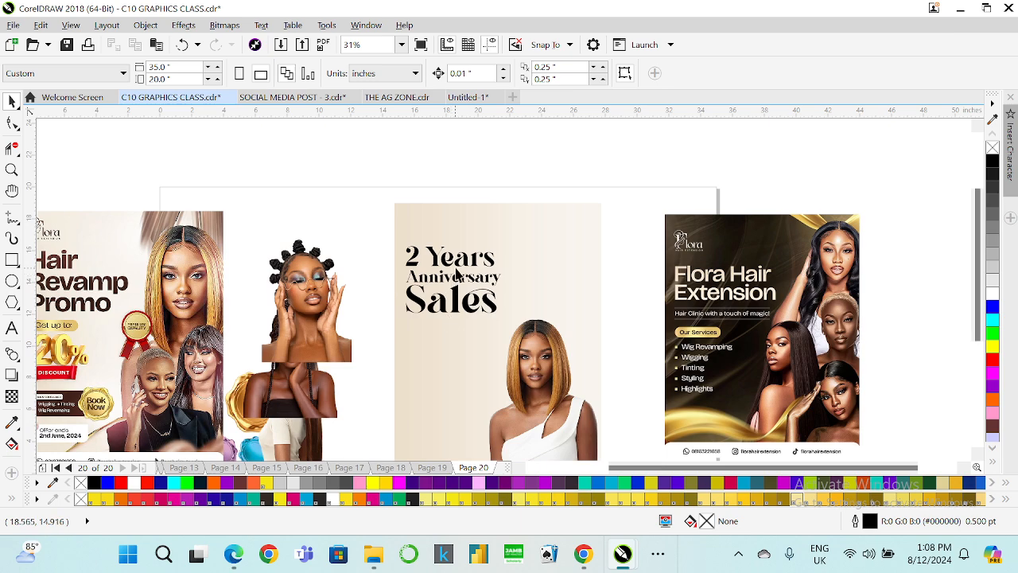
scroll(457, 272, "down", 1)
scroll(466, 274, "up", 1)
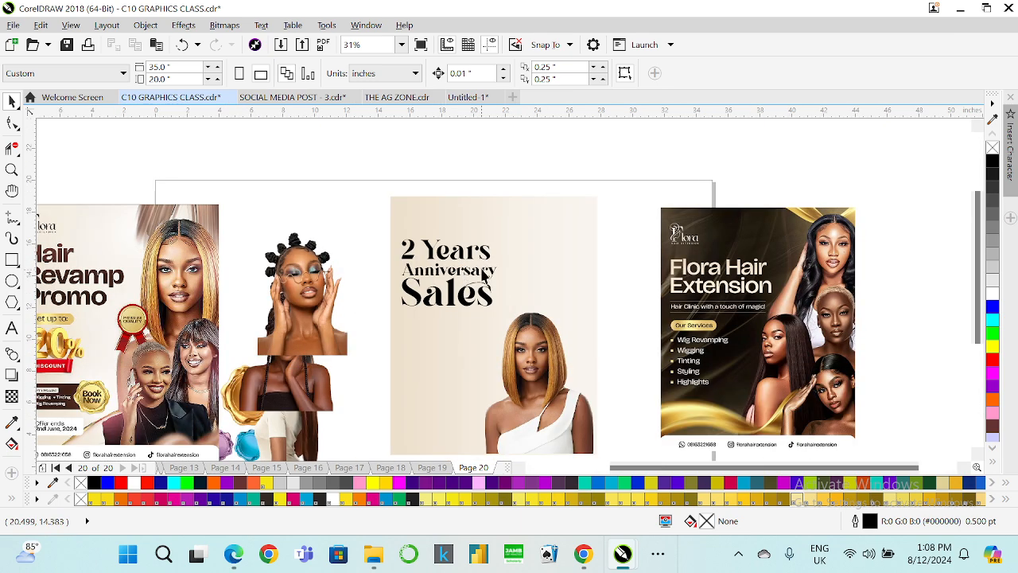
Try filling the background rectangle black and the heading white, then undo both fills.
left_click(514, 230)
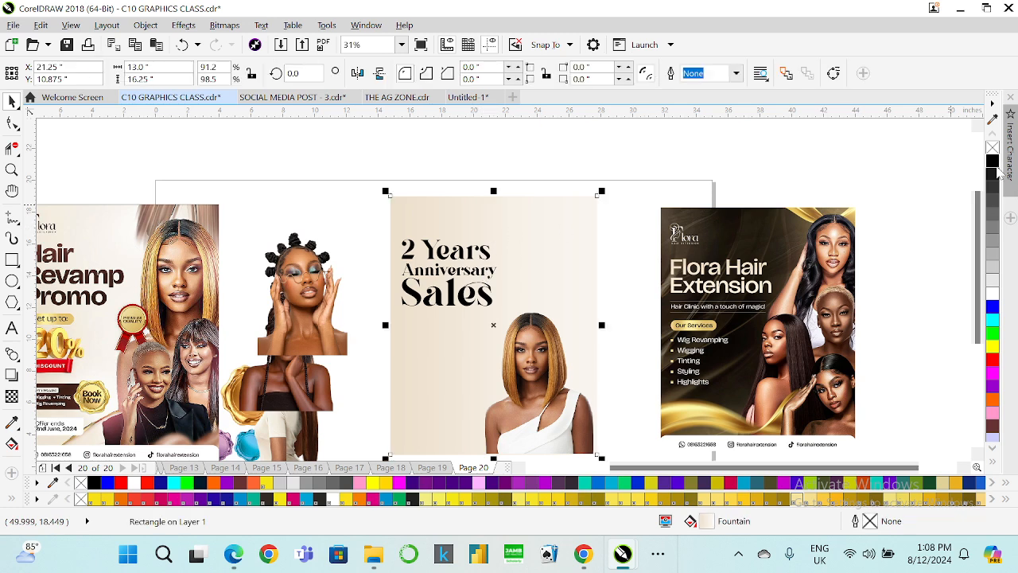
left_click(994, 163)
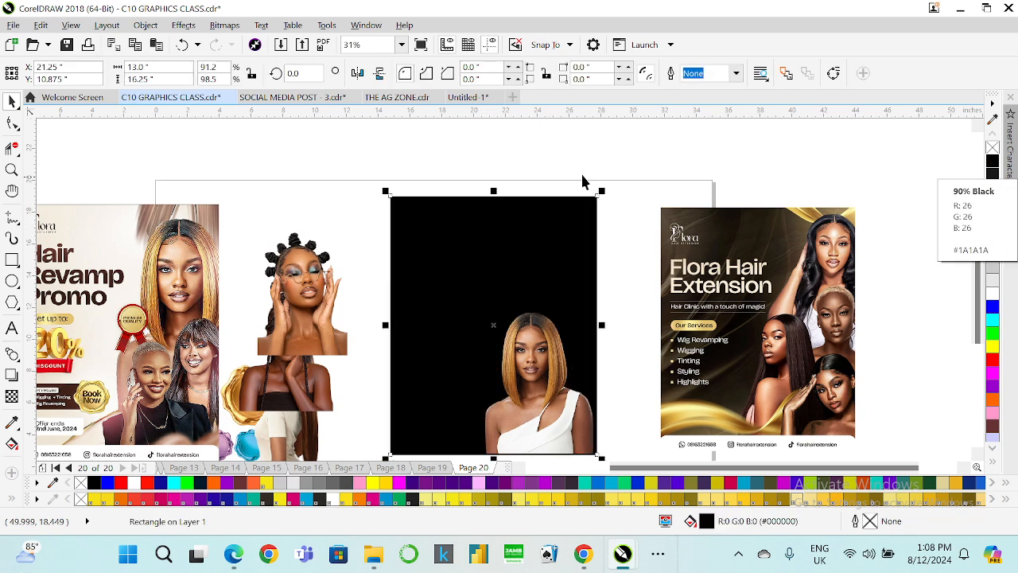
left_click_drag(382, 191, 515, 338)
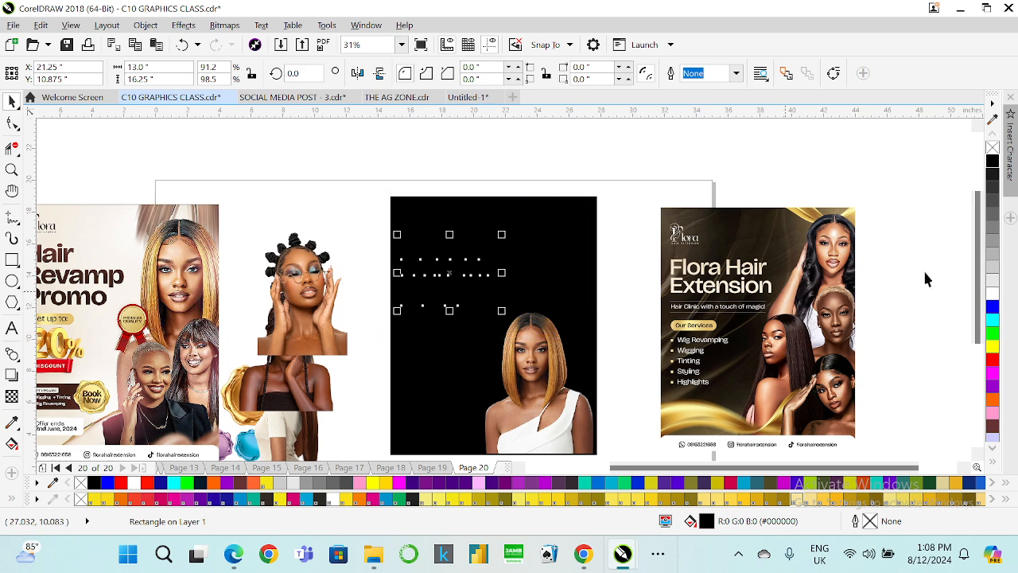
left_click(992, 292)
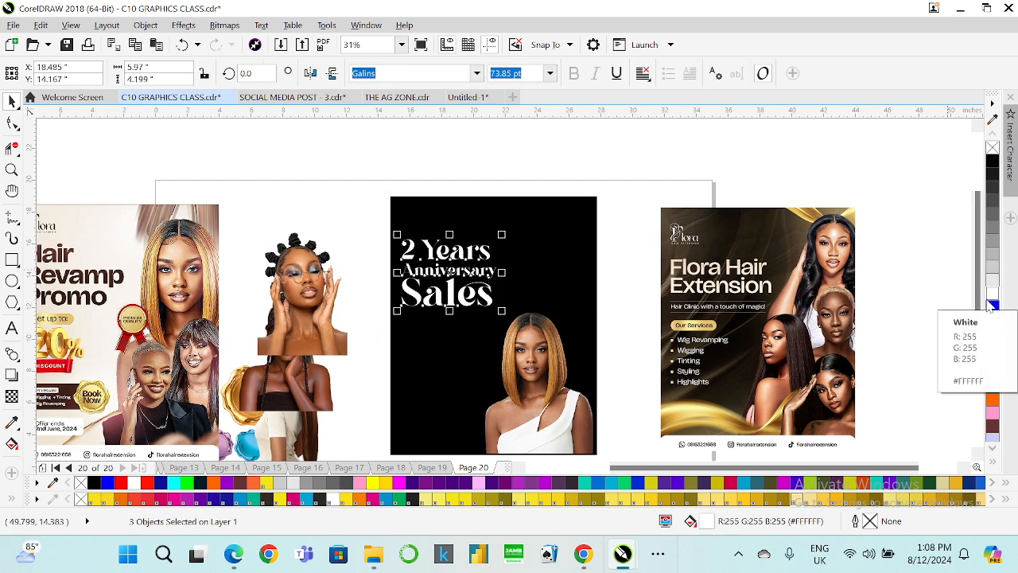
key("ctrl+z")
key("ctrl+z")
Try mirroring the background rectangle horizontally.
left_click(515, 226)
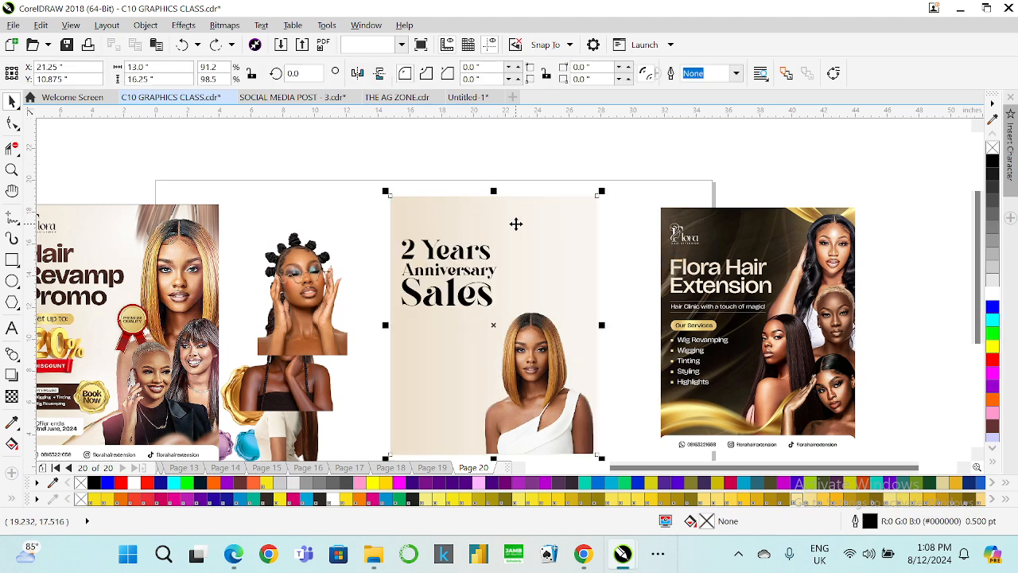
scroll(516, 225, "down", 1)
scroll(483, 228, "up", 1)
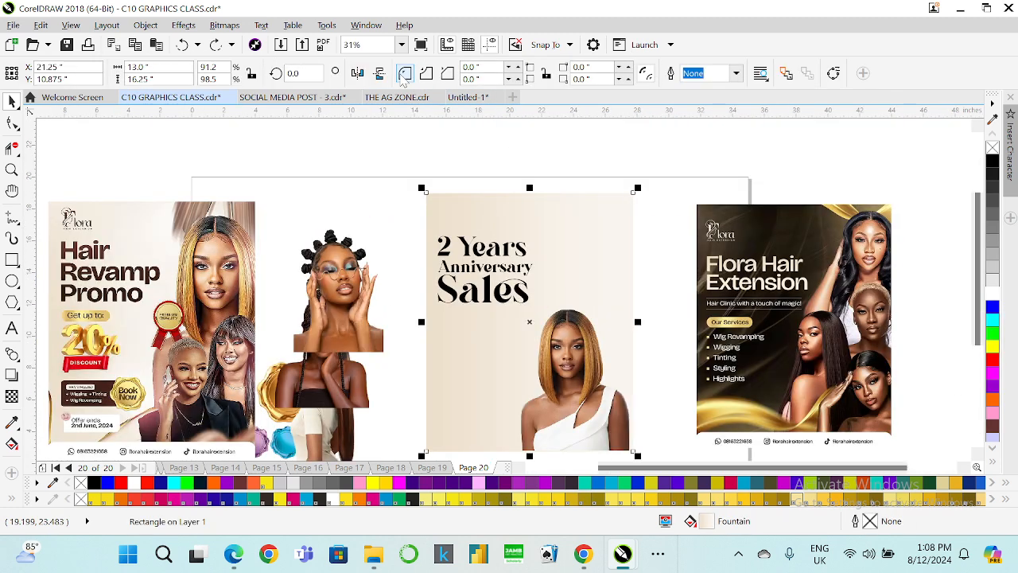
left_click(357, 73)
left_click(358, 73)
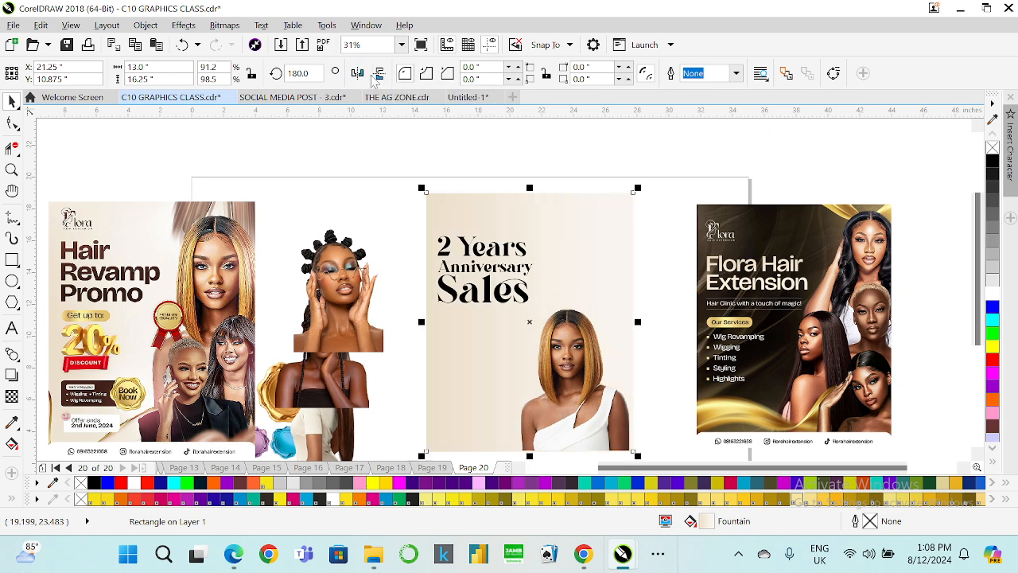
left_click(549, 178)
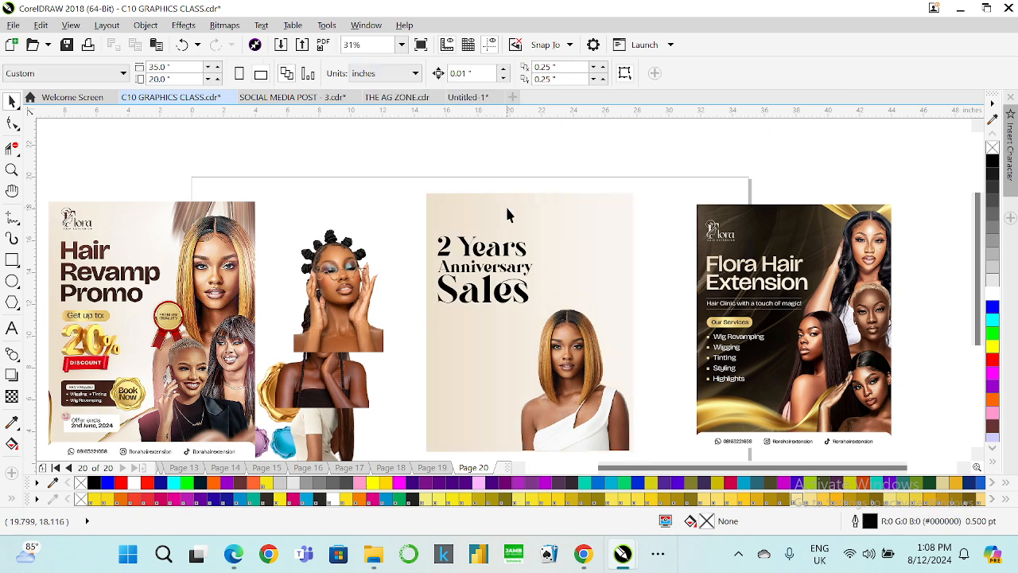
Set the "2 Years" line's font size to 124 pt.
left_click_drag(406, 223, 554, 338)
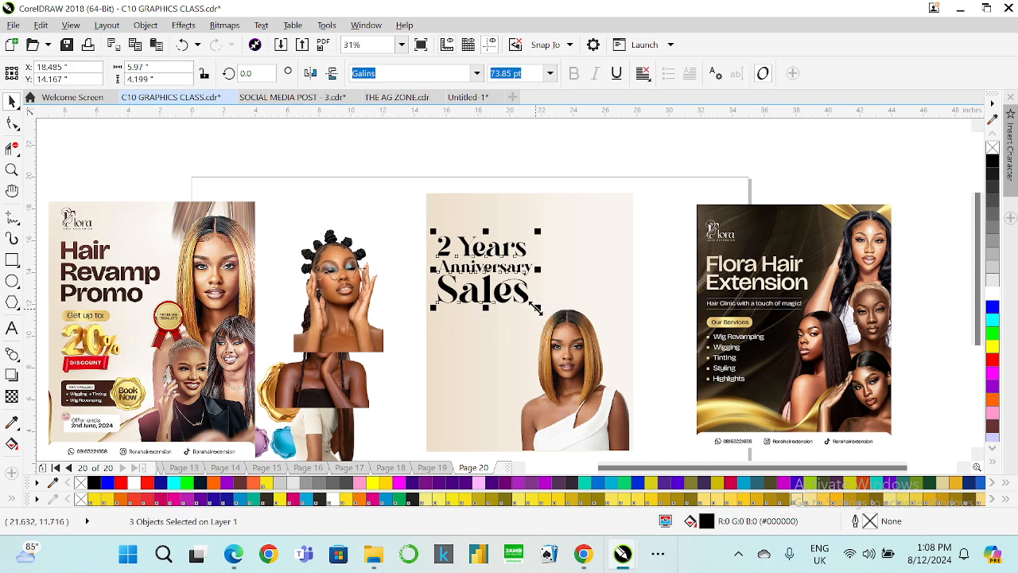
left_click(404, 219)
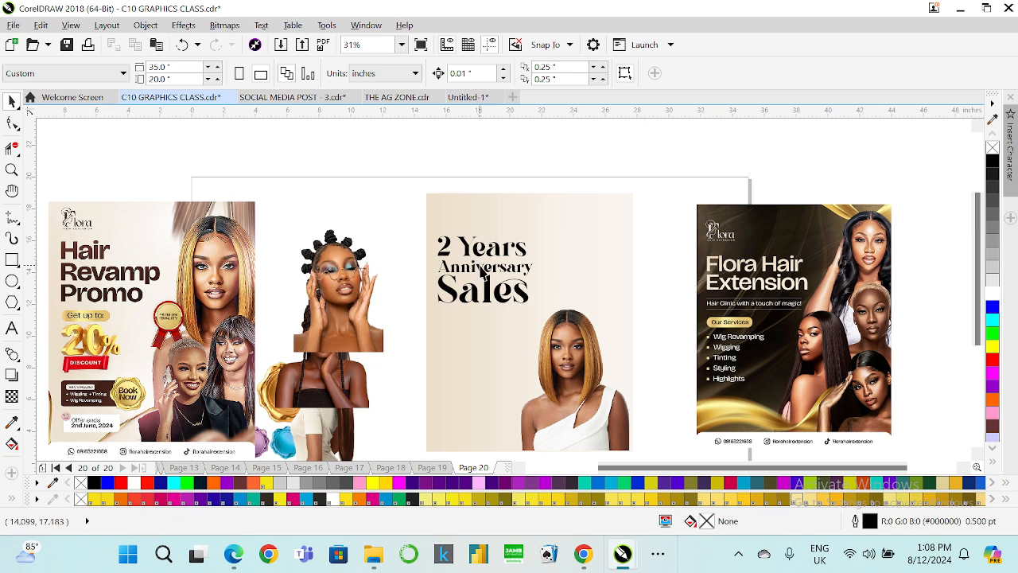
scroll(482, 252, "up", 1)
left_click(479, 247)
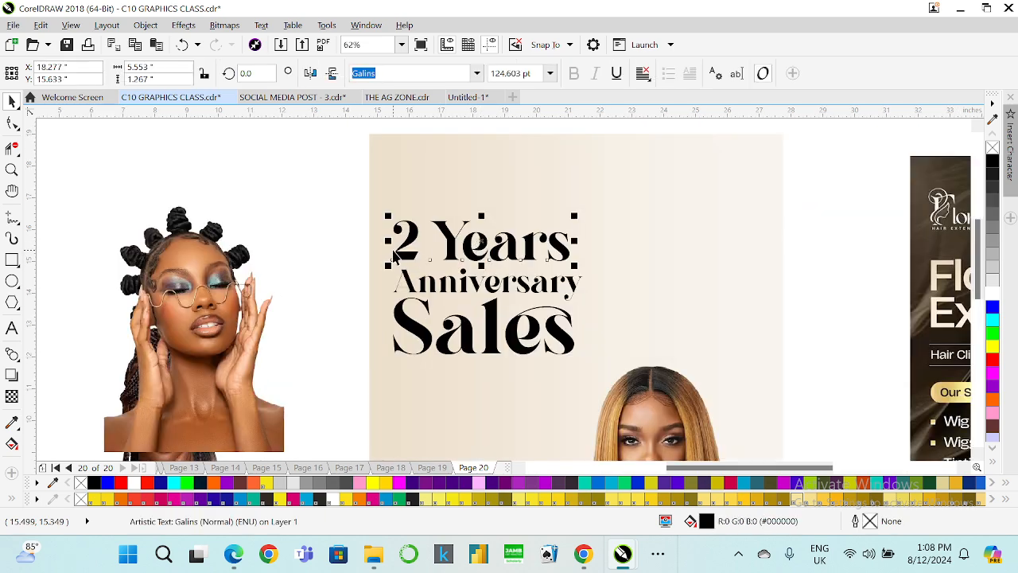
left_click_drag(531, 73, 458, 83)
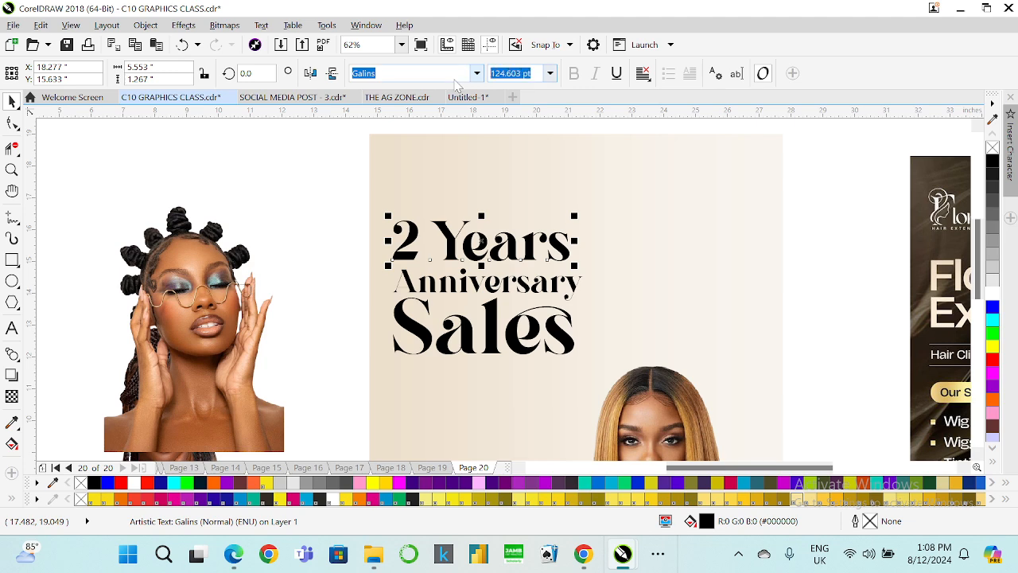
type("124")
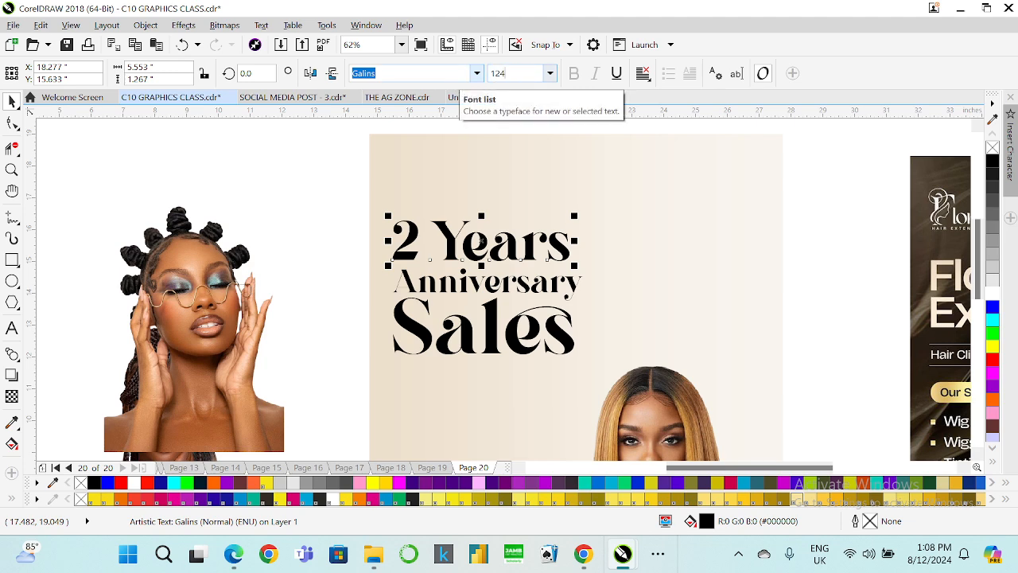
key("Return")
Set the "Sales" line's font size to 175 pt.
left_click(547, 280)
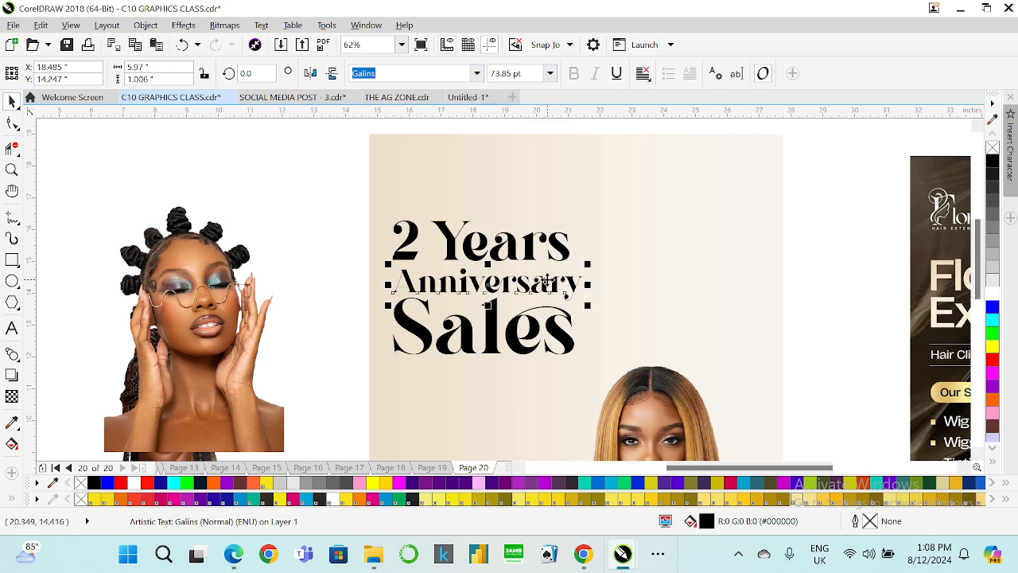
left_click(491, 333)
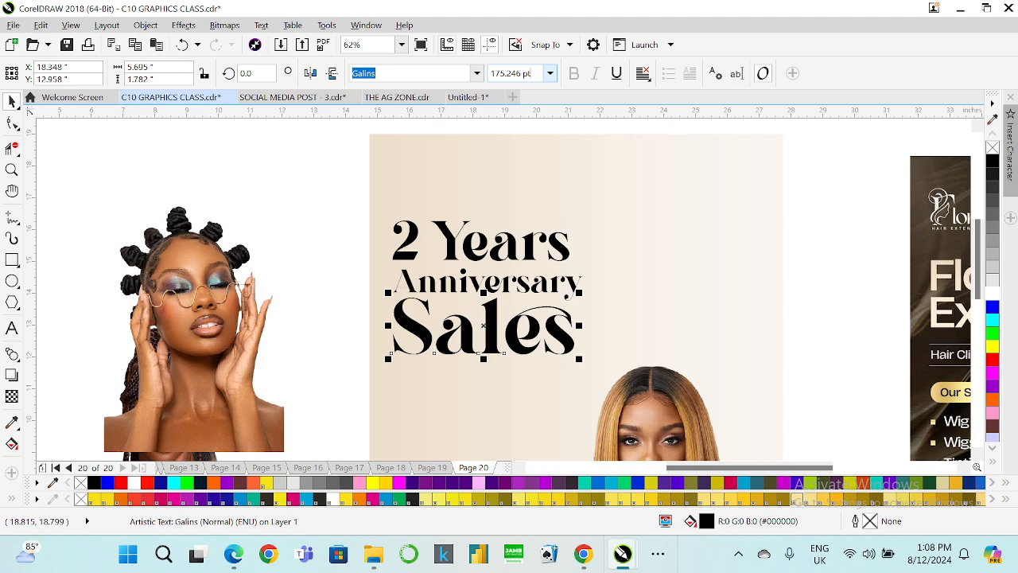
key("BackSpace")
key("BackSpace")
key("BackSpace")
key("BackSpace")
key("BackSpace")
key("BackSpace")
key("BackSpace")
key("Return")
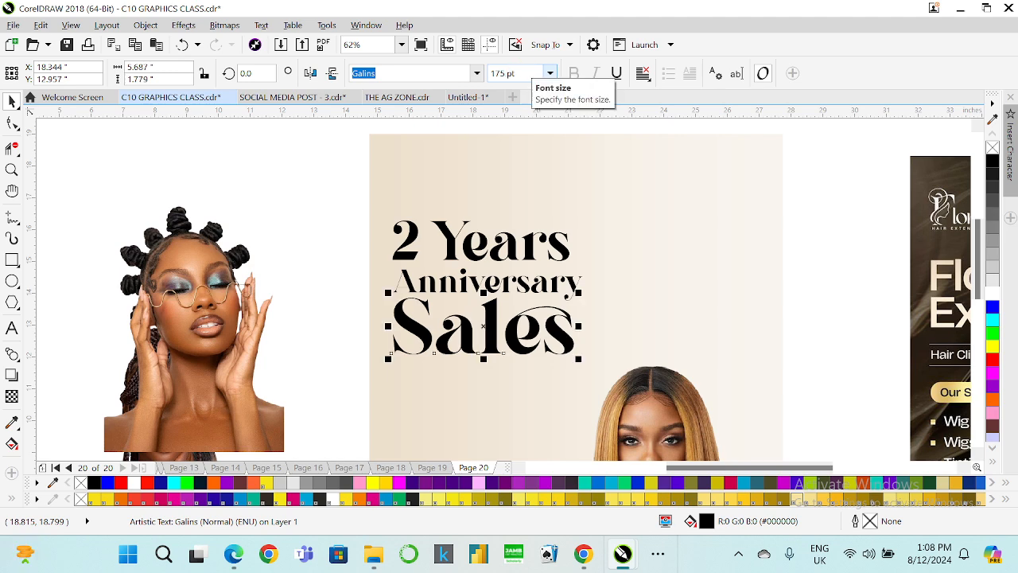
scroll(495, 229, "down", 2)
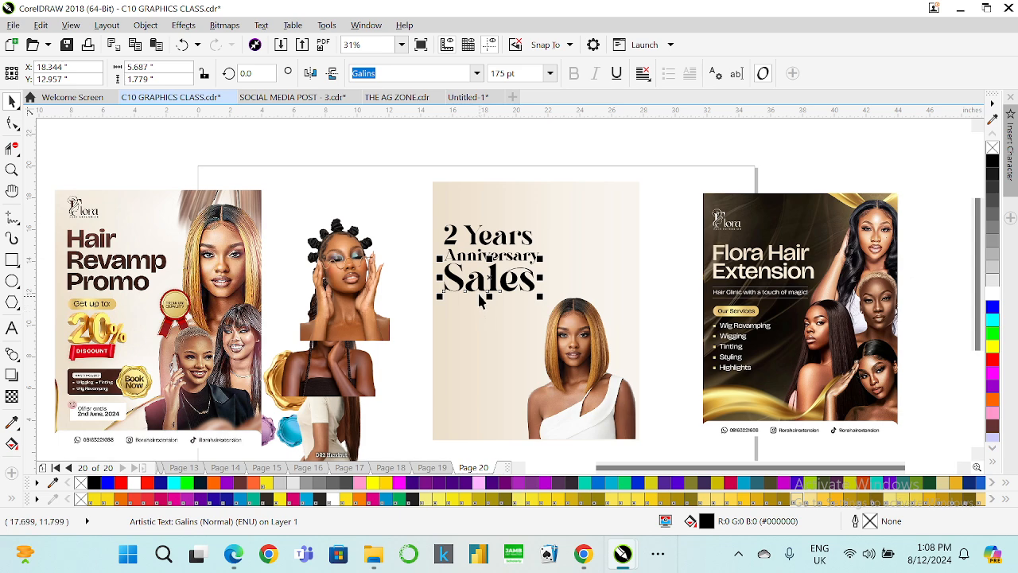
left_click_drag(416, 211, 538, 295)
left_click(387, 190)
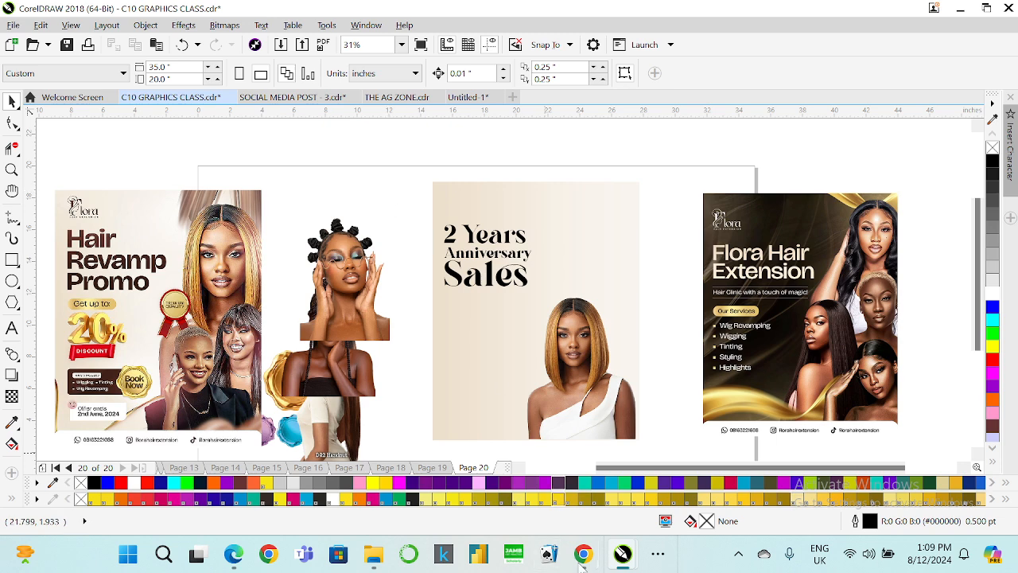
Switch to the browser and open the Freepik tab.
mouse_move(581, 561)
left_click(497, 482)
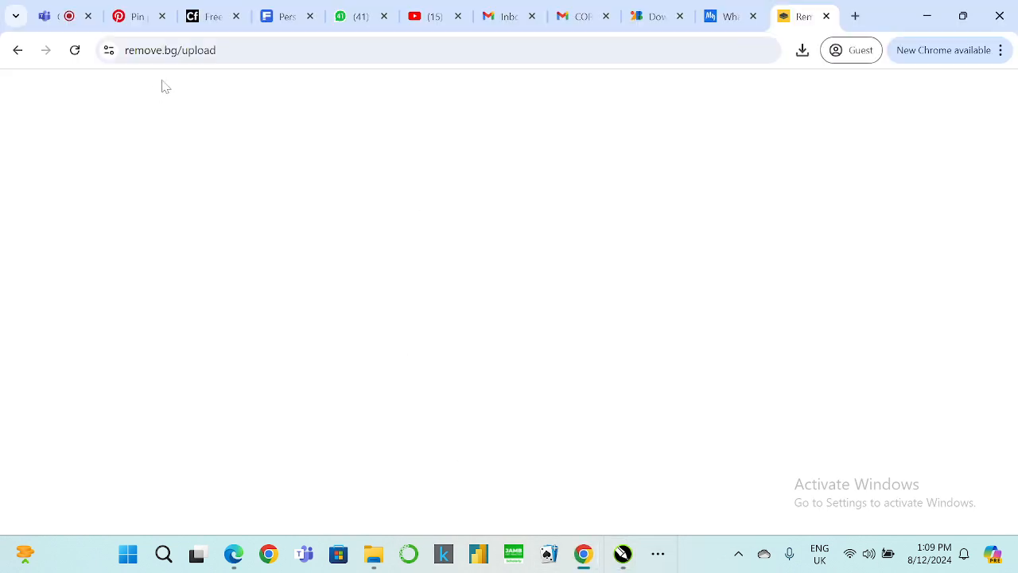
left_click(287, 16)
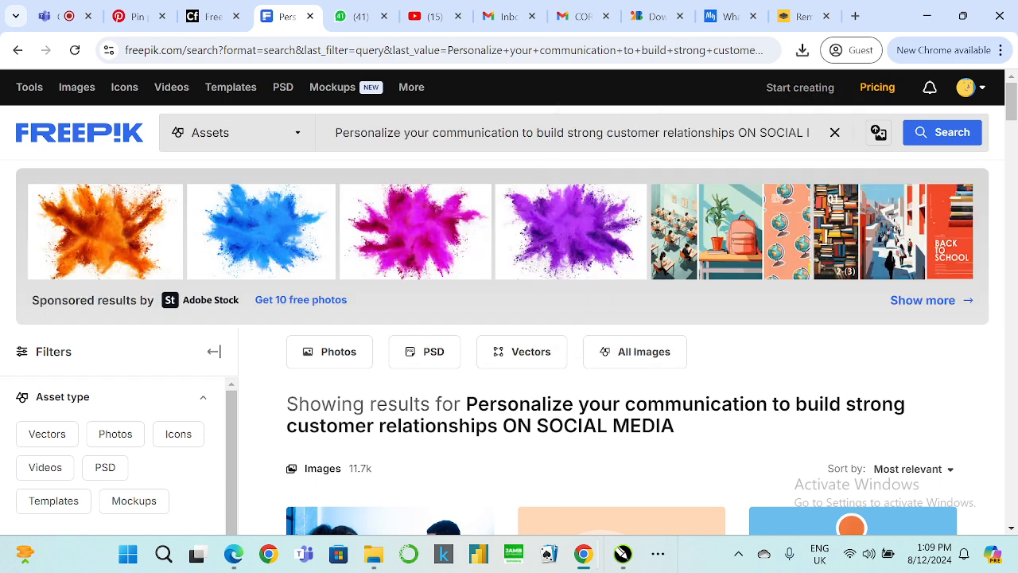
Search Freepik for "10% gol".
key("ctrl+a")
key("BackSpace")
type("1")
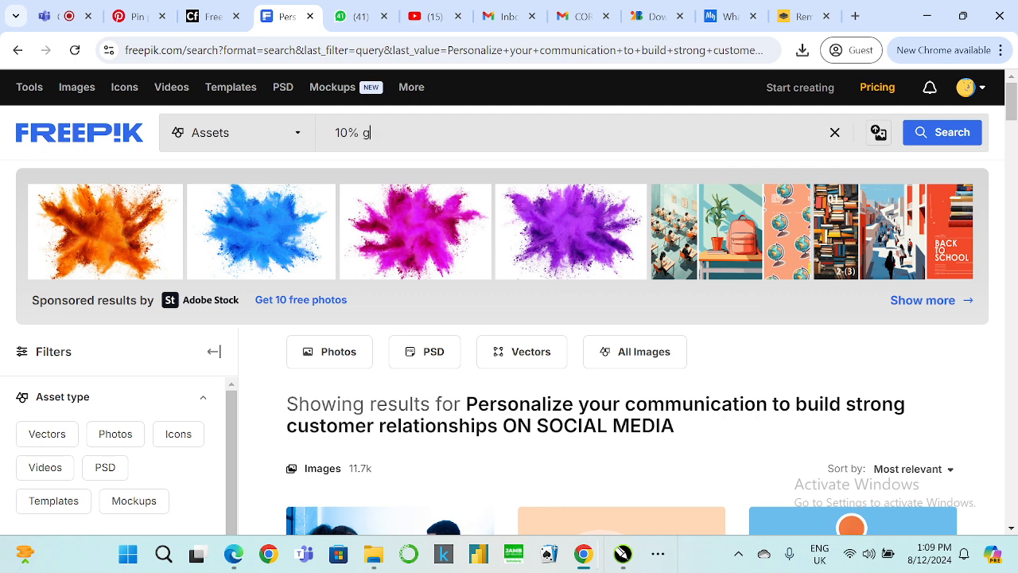
type("0% gol")
key("Return")
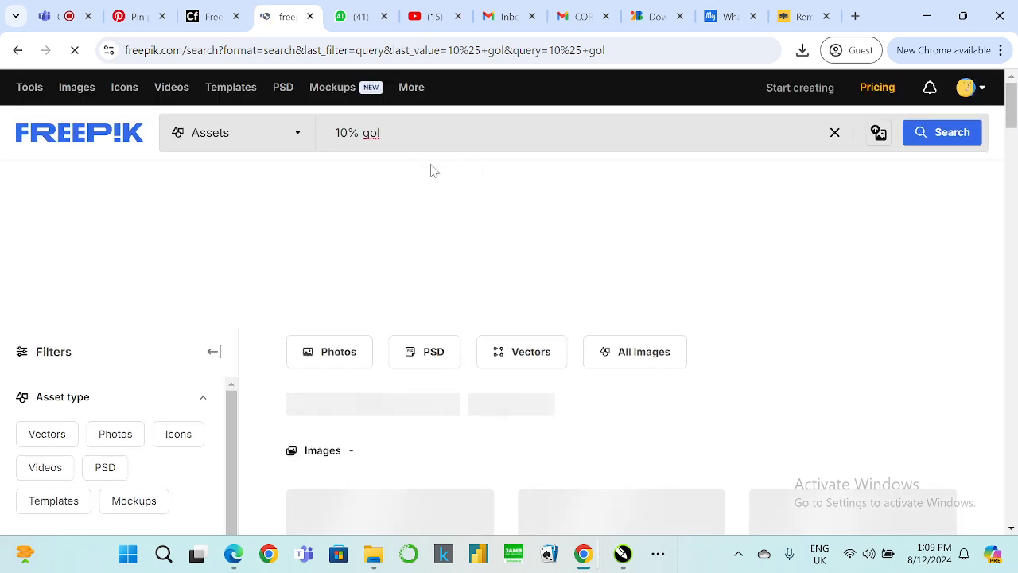
Browse the search results for a suitable gold 10% graphic.
scroll(447, 194, "down", 4)
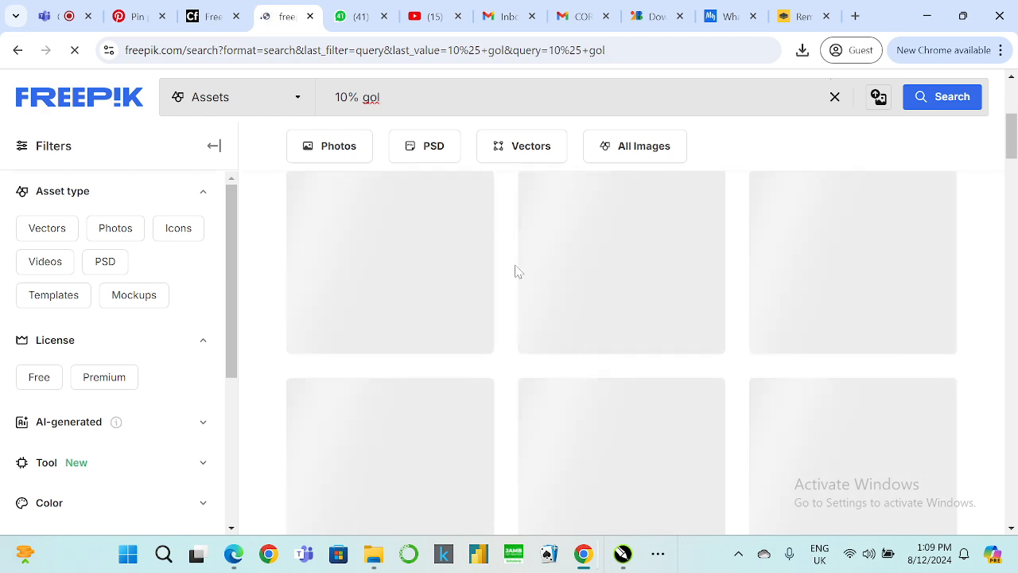
scroll(518, 272, "up", 1)
left_click(382, 108)
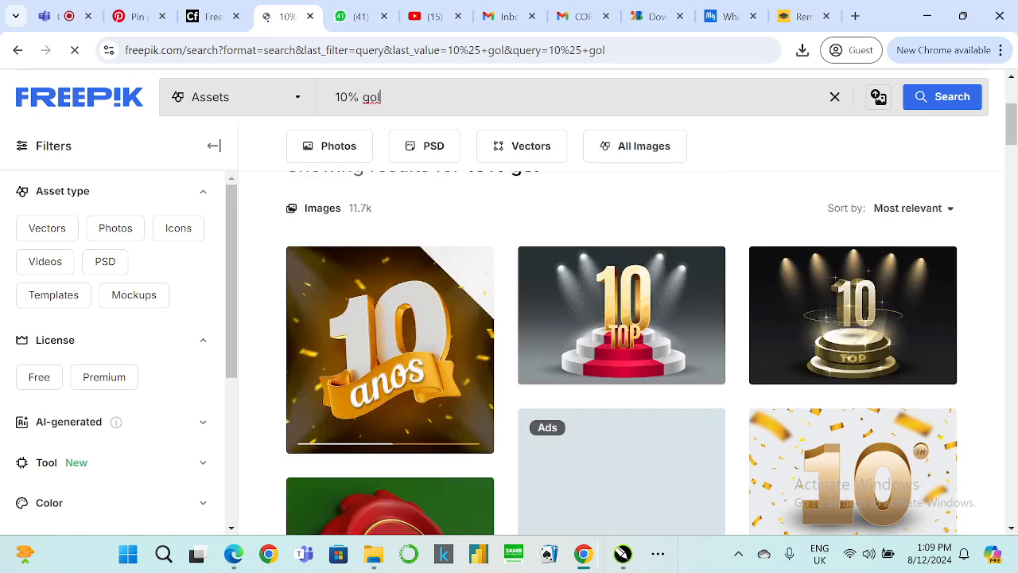
scroll(525, 212, "down", 4)
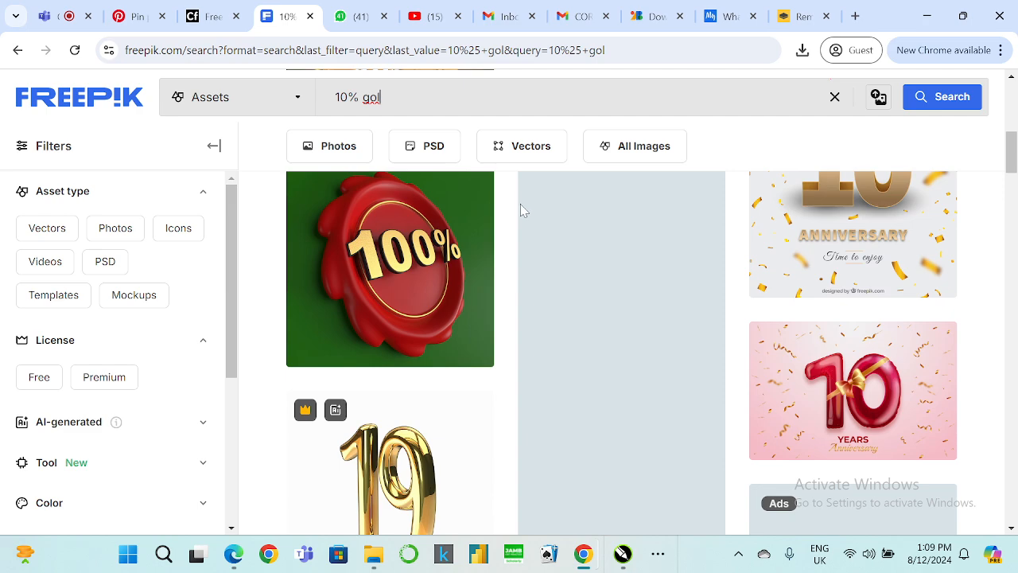
scroll(521, 210, "down", 6)
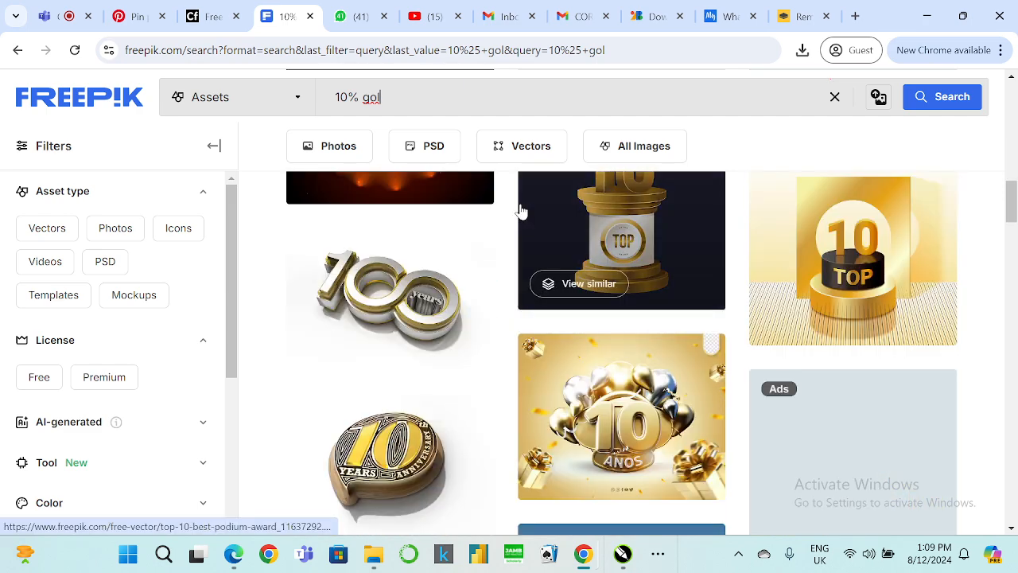
scroll(521, 210, "down", 8)
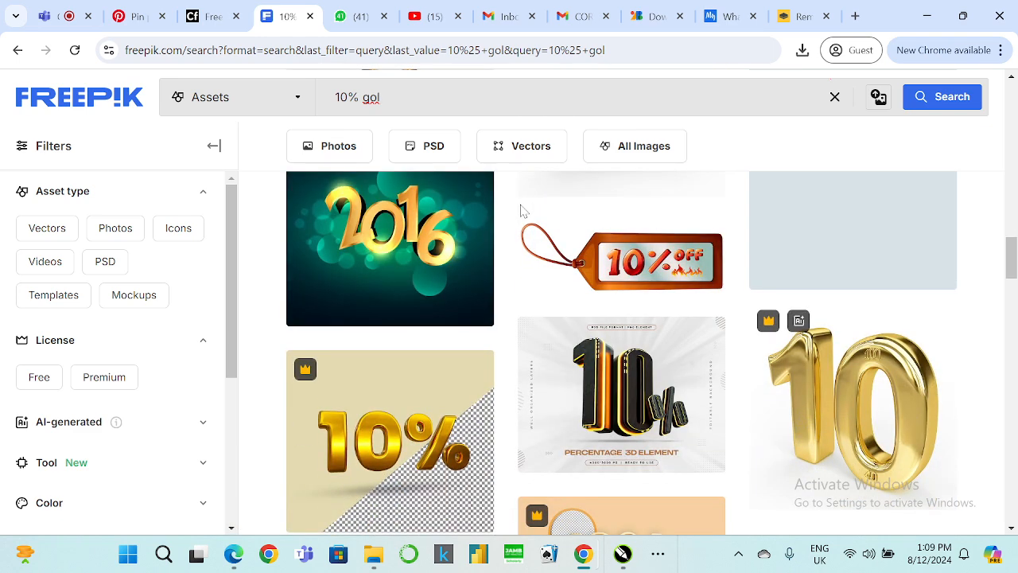
scroll(521, 212, "up", 6)
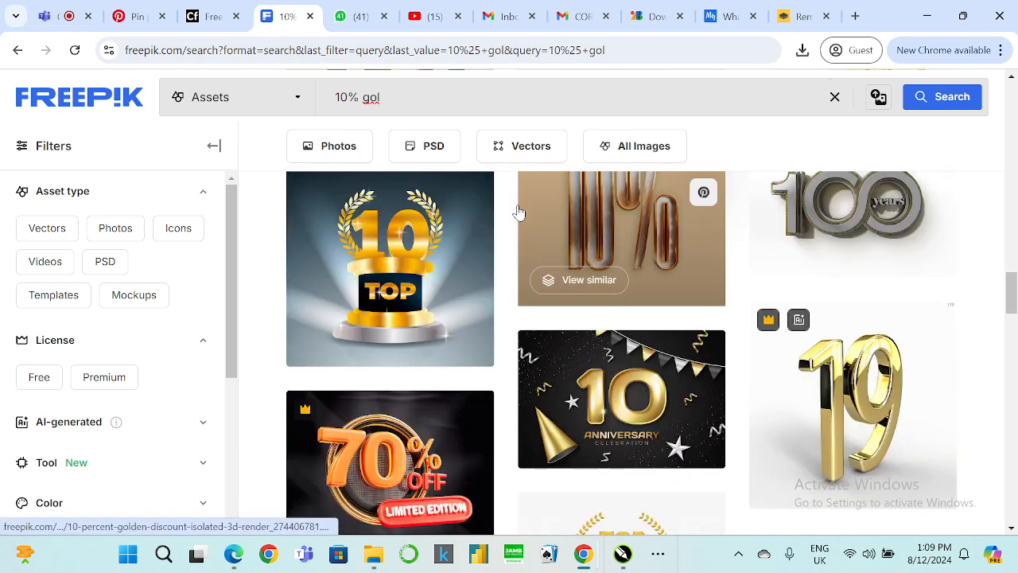
scroll(517, 212, "down", 3)
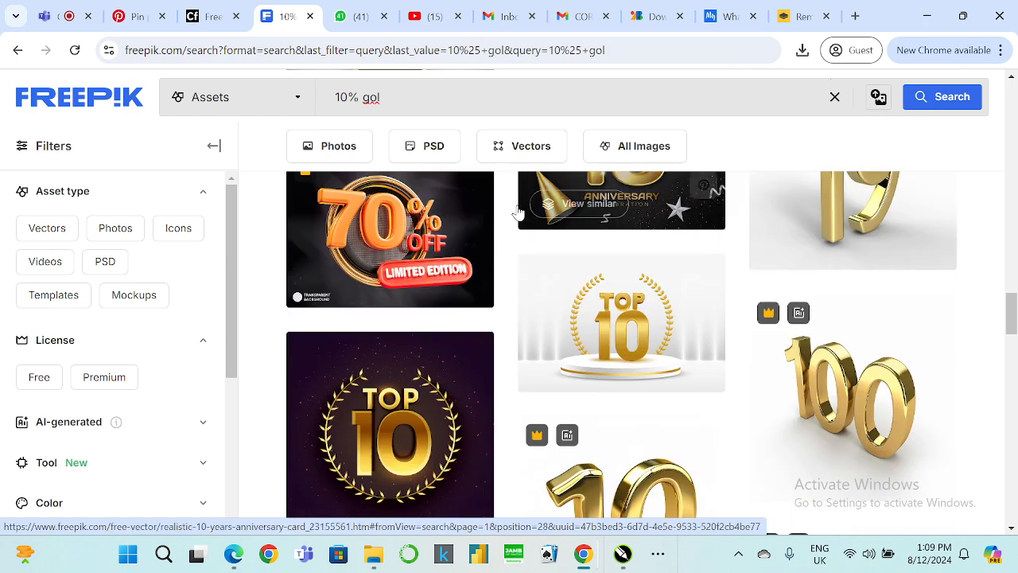
scroll(517, 211, "down", 8)
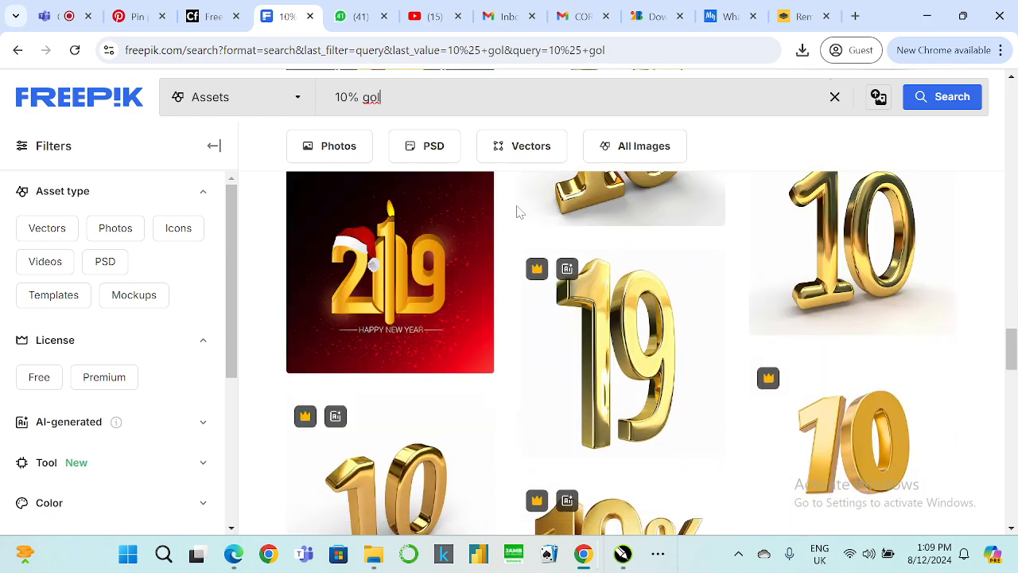
scroll(517, 212, "down", 5)
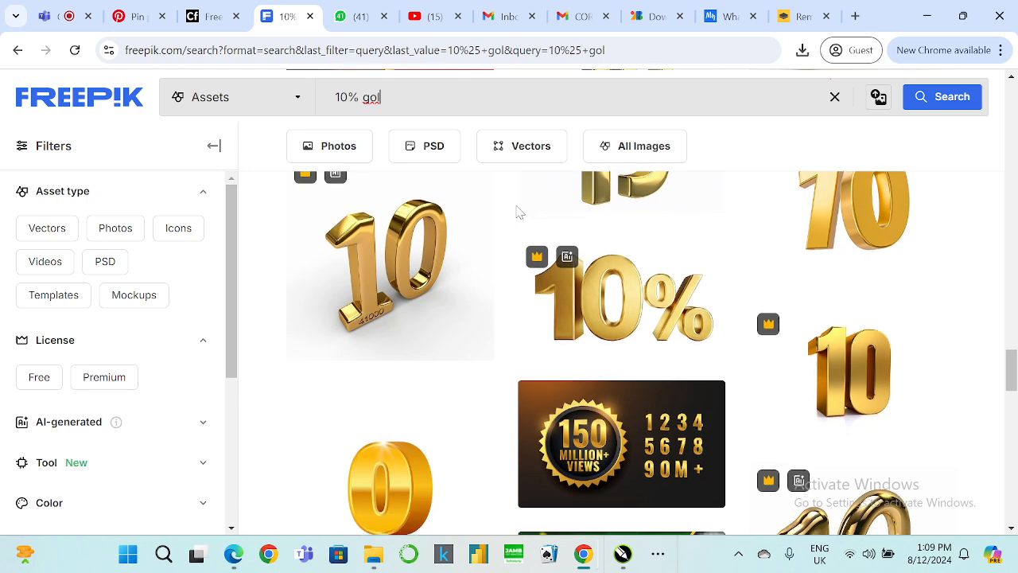
scroll(517, 212, "down", 4)
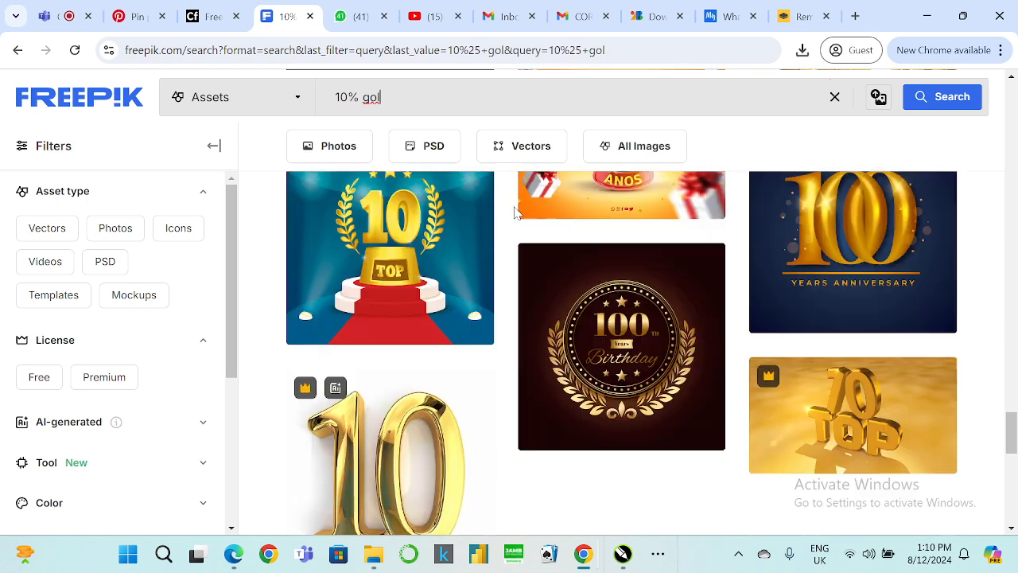
scroll(516, 212, "up", 3)
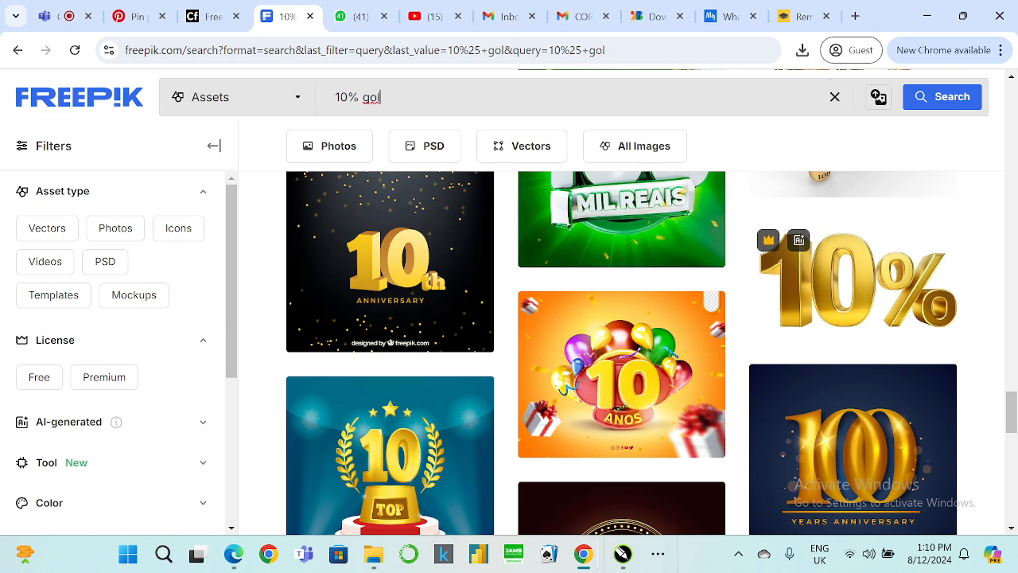
Shorten the search to "10%" and run it again.
double_click(379, 97)
key("BackSpace")
key("Return")
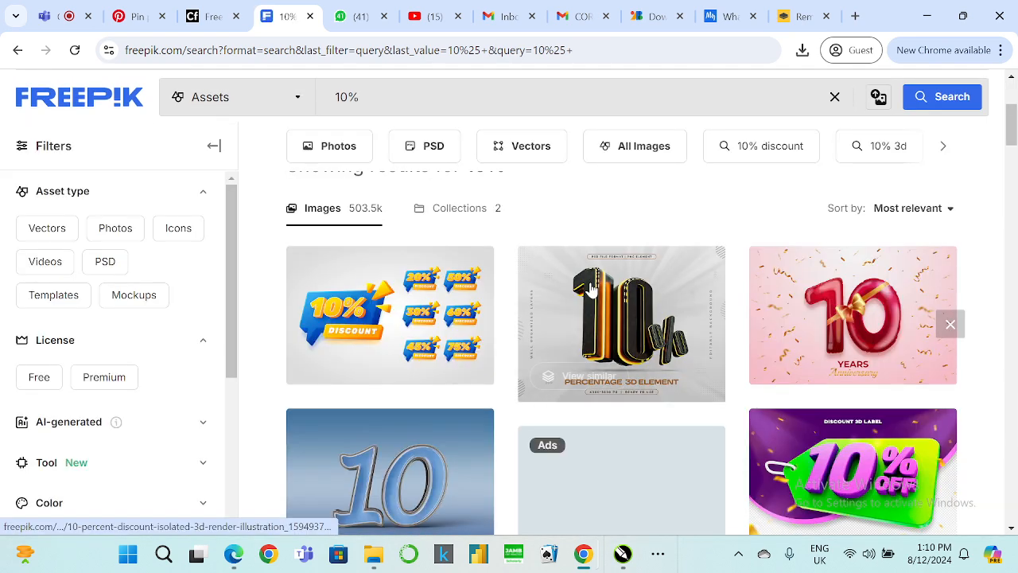
Browse the 10% results for a gold percentage badge, dismissing the pop-up advert.
scroll(590, 287, "down", 3)
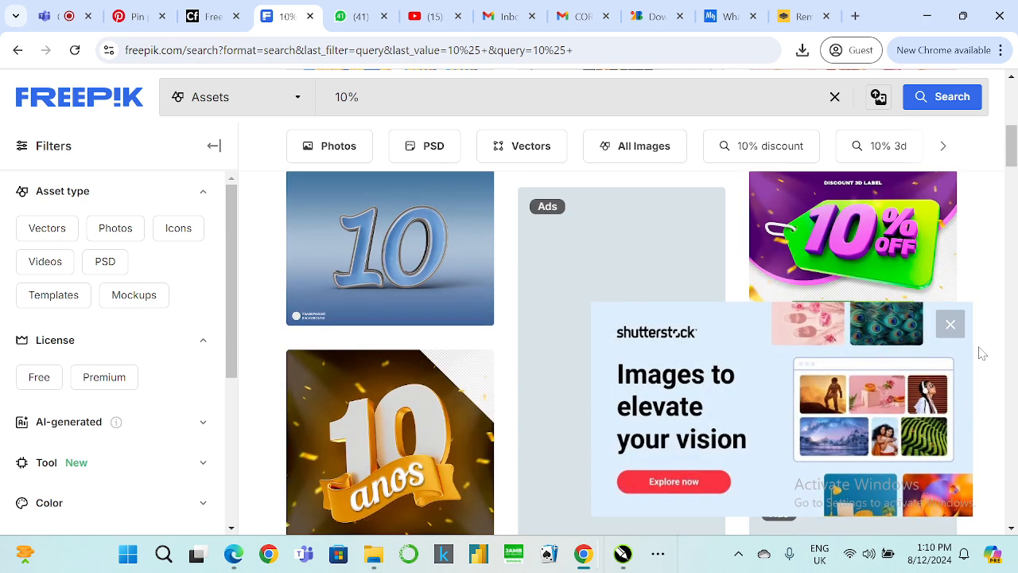
left_click(955, 331)
scroll(961, 338, "down", 3)
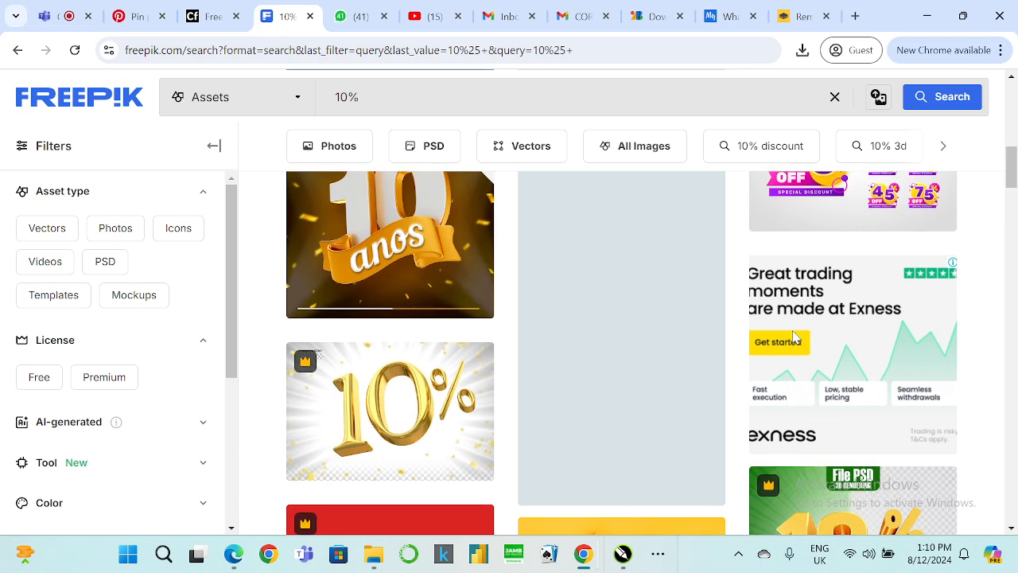
scroll(794, 338, "down", 3)
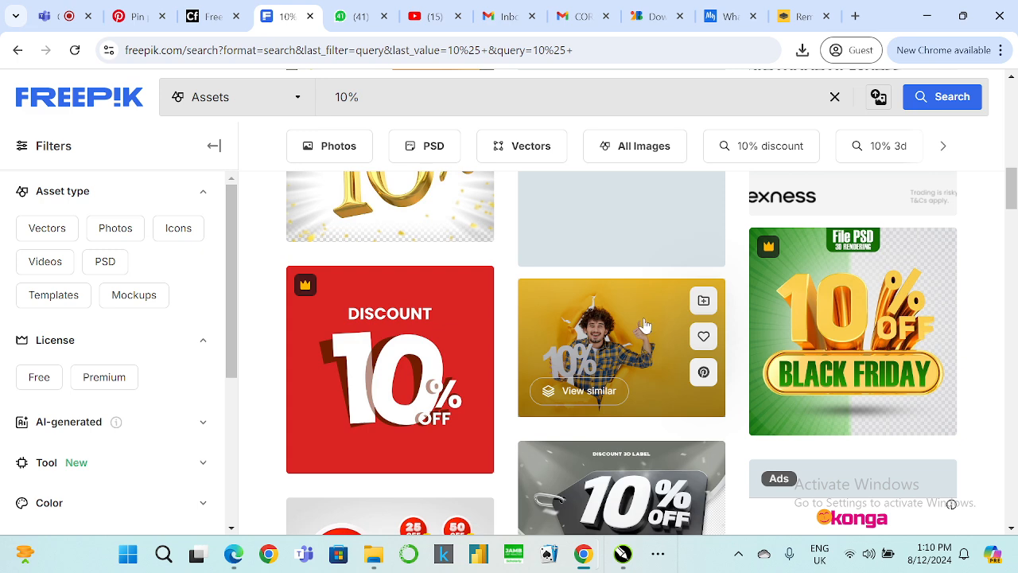
scroll(644, 324, "down", 4)
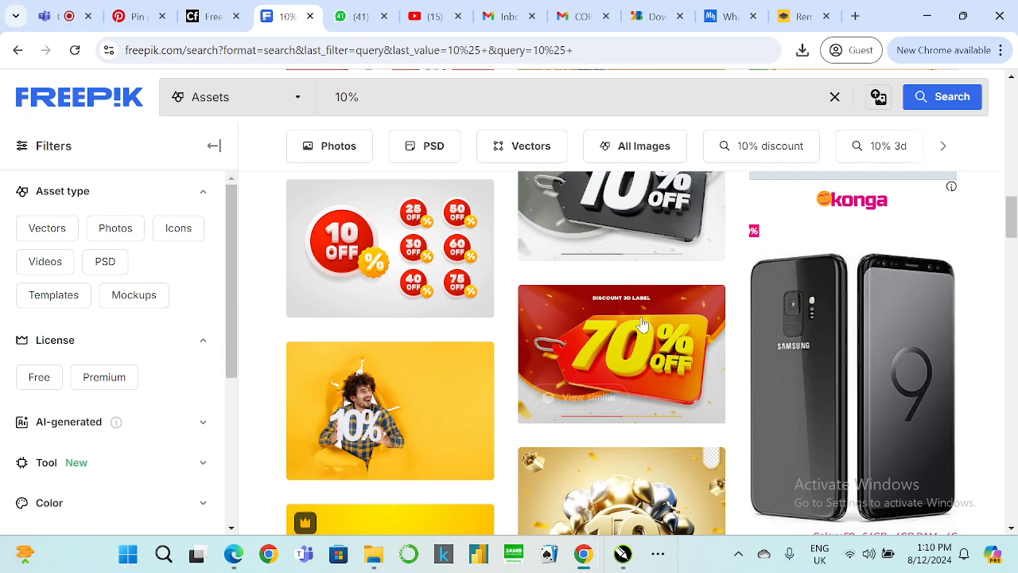
scroll(645, 324, "down", 3)
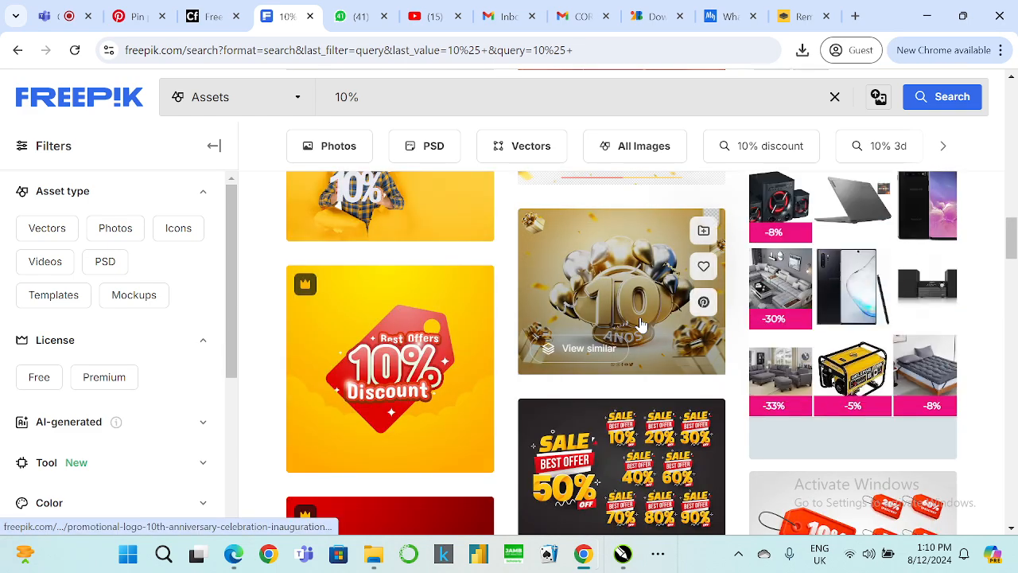
scroll(641, 324, "down", 1)
scroll(641, 324, "down", 6)
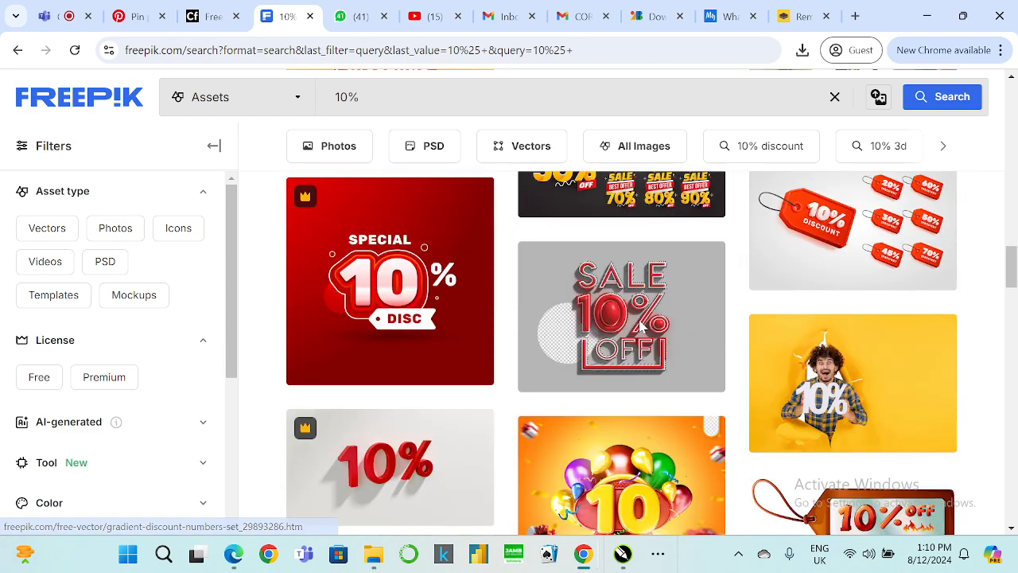
scroll(641, 326, "down", 3)
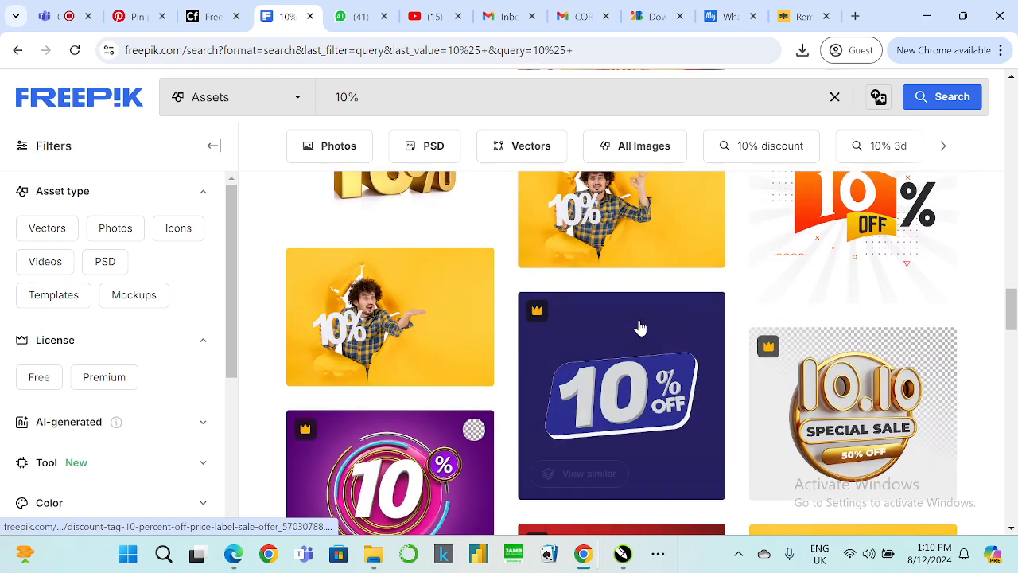
scroll(641, 326, "down", 3)
scroll(641, 326, "down", 7)
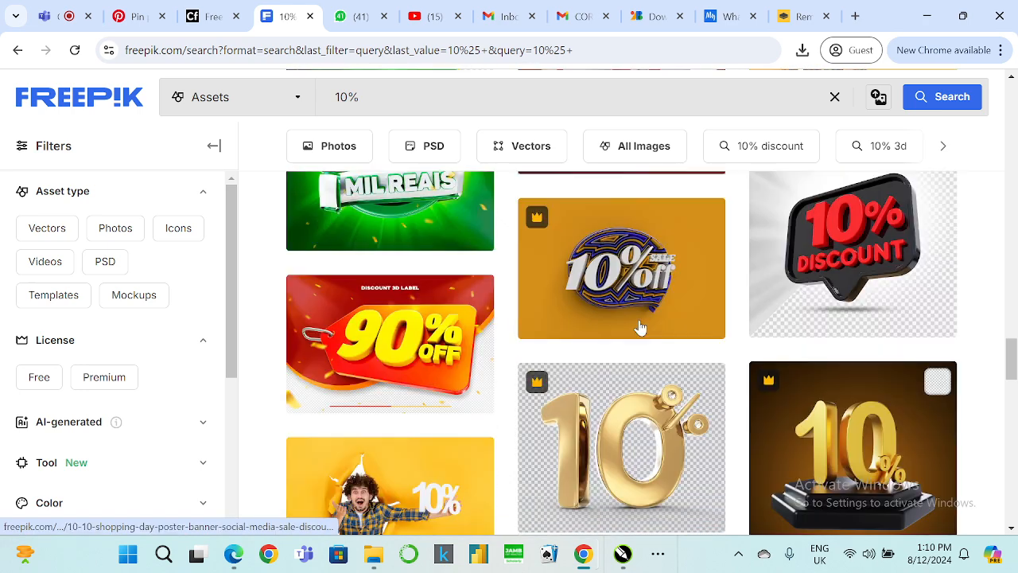
scroll(631, 326, "down", 8)
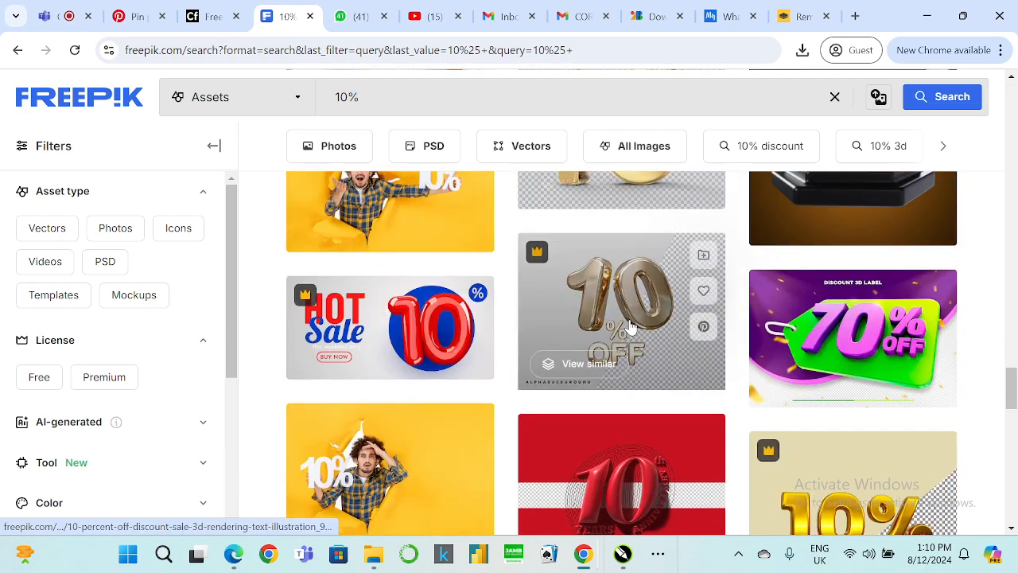
scroll(631, 326, "up", 2)
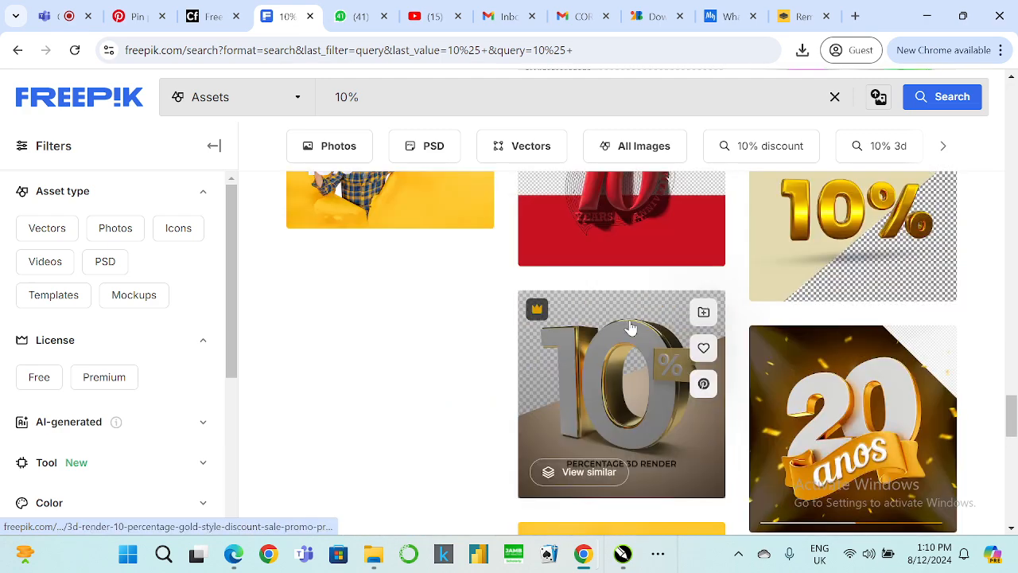
scroll(630, 327, "down", 4)
scroll(631, 328, "up", 6)
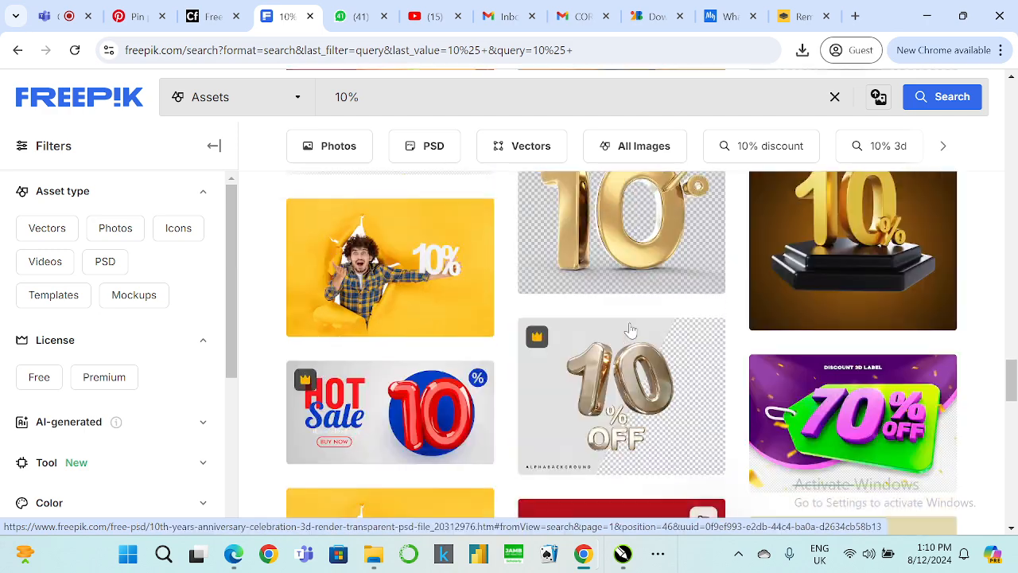
scroll(631, 330, "up", 7)
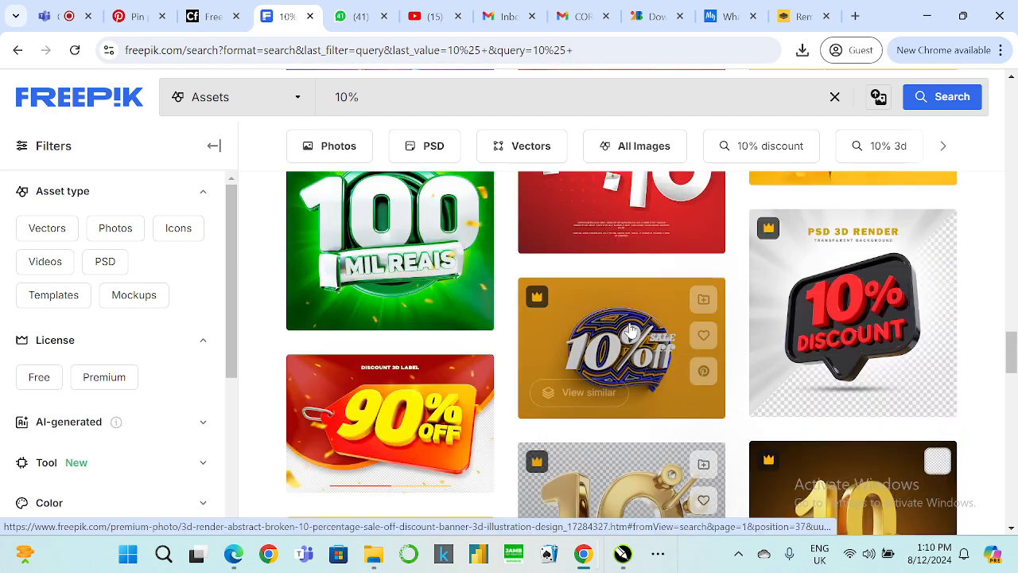
scroll(629, 338, "down", 3)
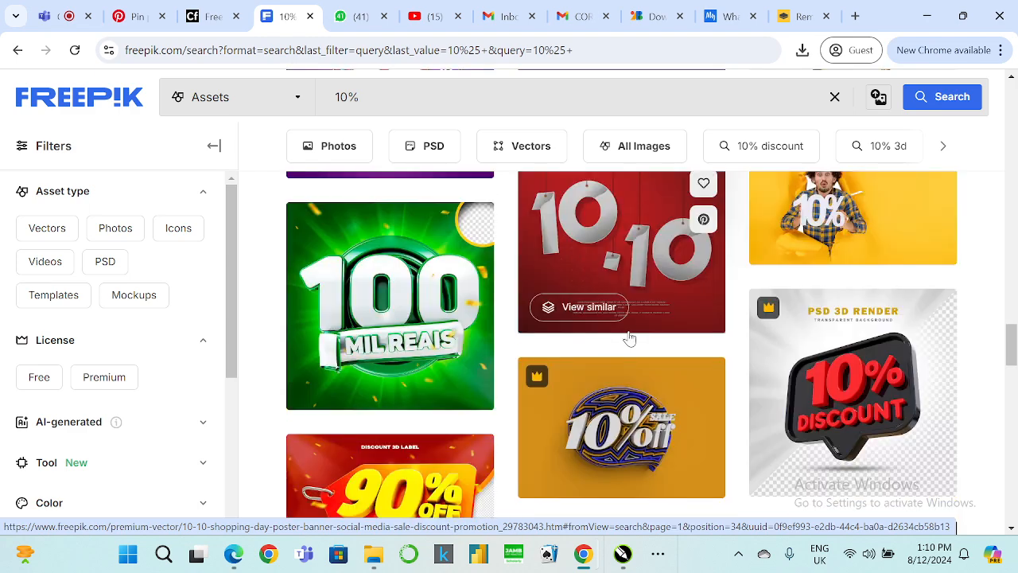
scroll(629, 338, "up", 5)
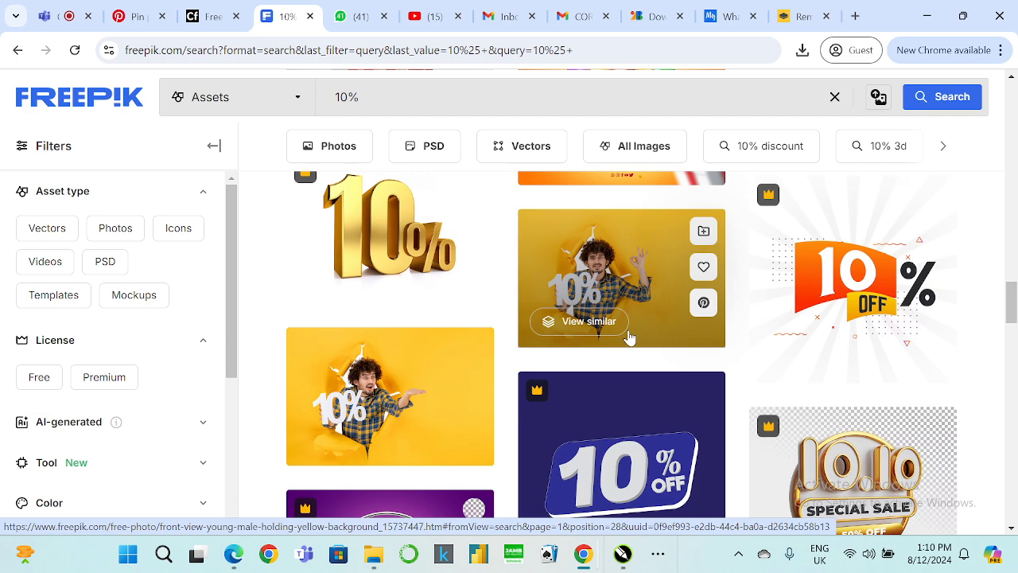
scroll(630, 338, "up", 3)
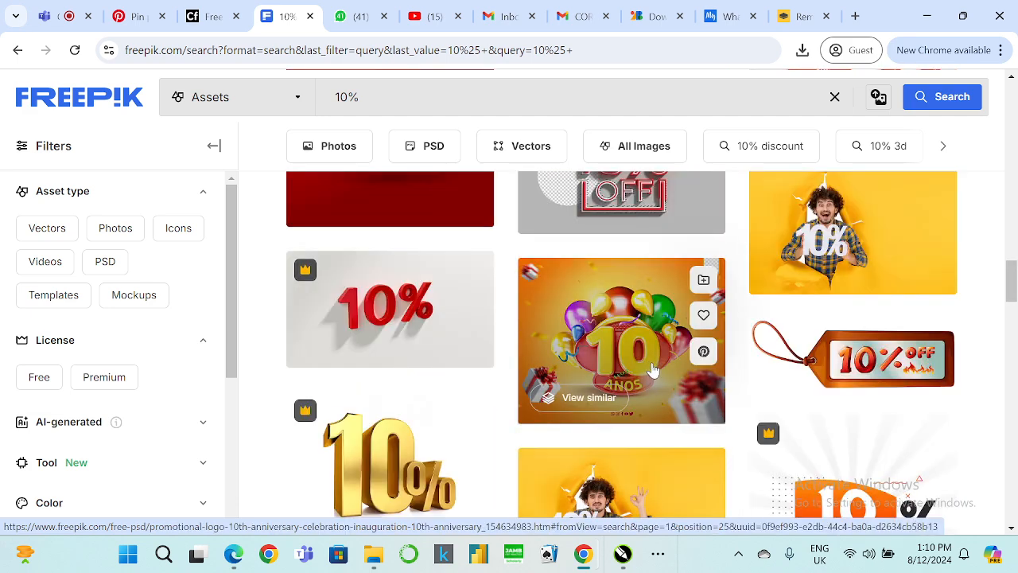
scroll(652, 370, "up", 8)
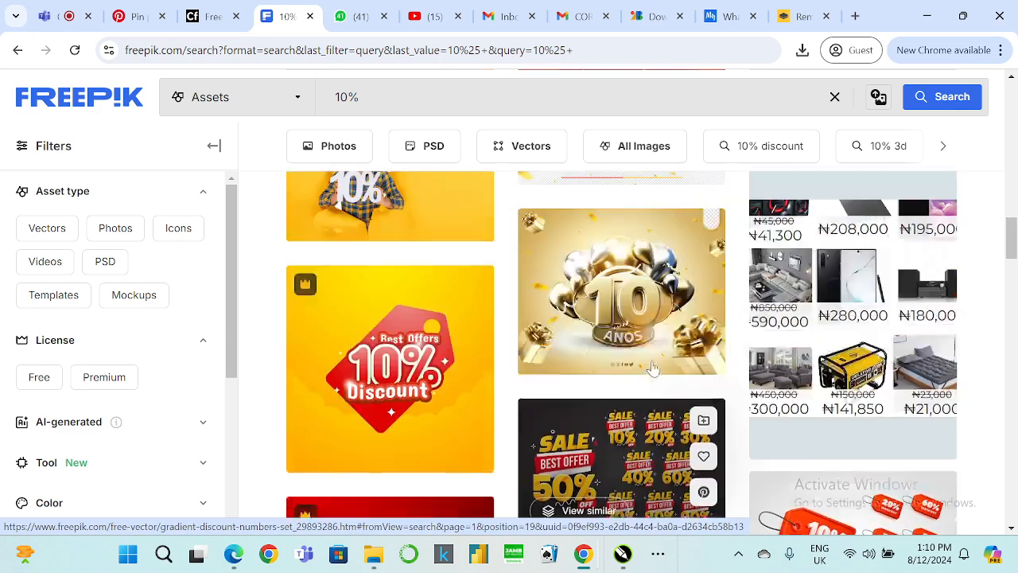
scroll(652, 370, "down", 10)
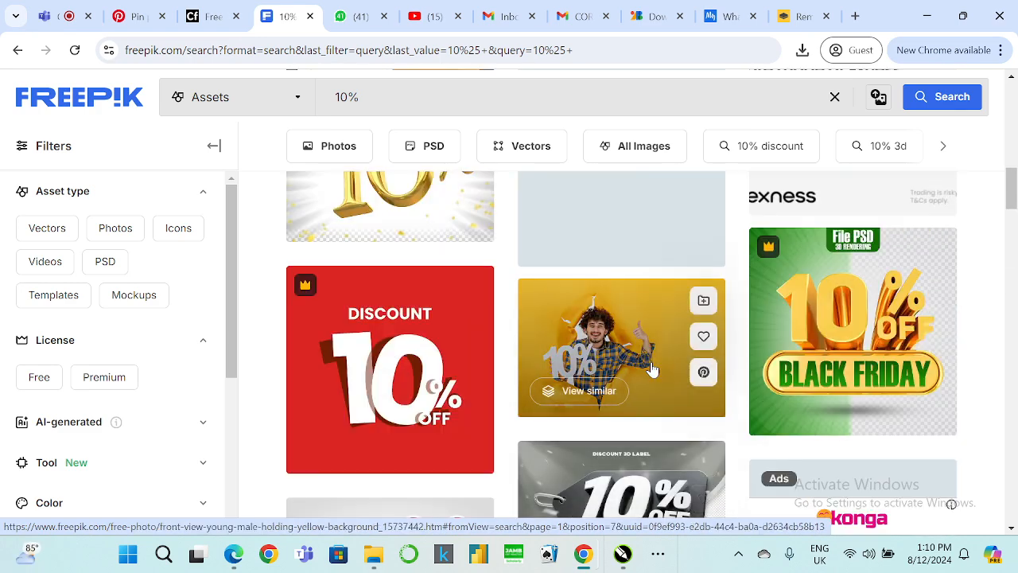
Open the gold "10% OFF Black Friday" asset's preview, then return to the flyer in CorelDRAW.
left_click(848, 311)
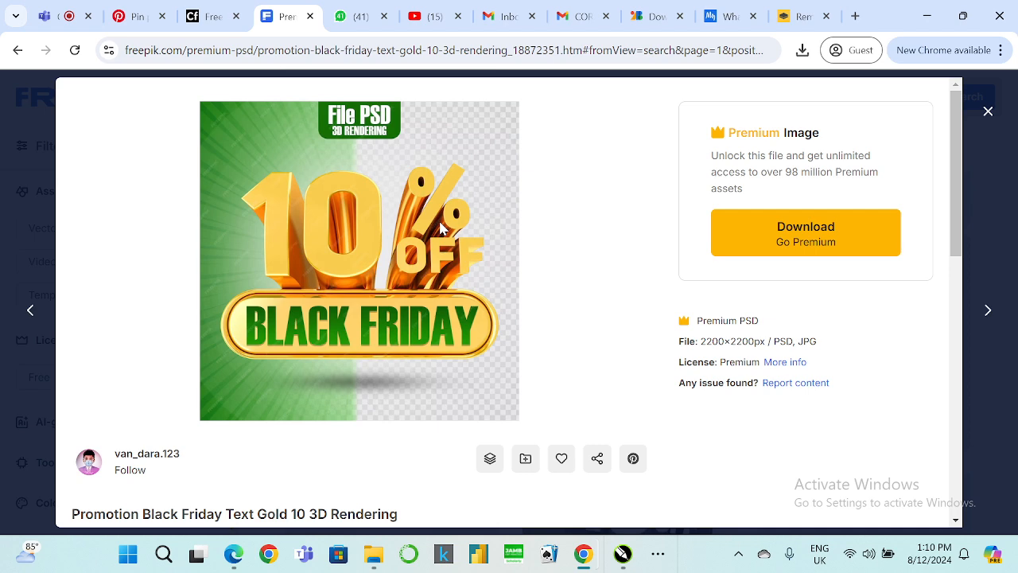
scroll(436, 227, "down", 5)
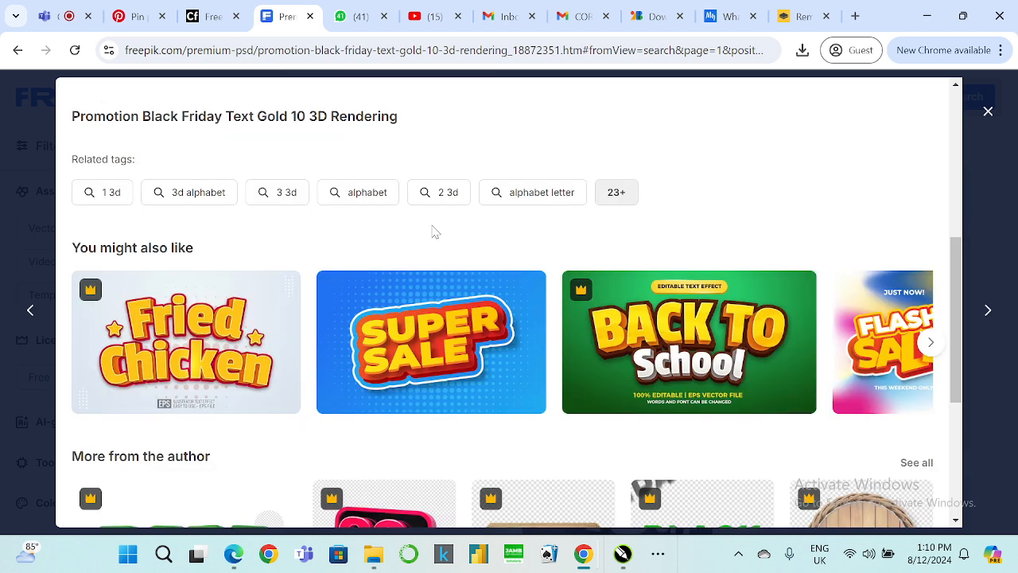
scroll(432, 230, "up", 5)
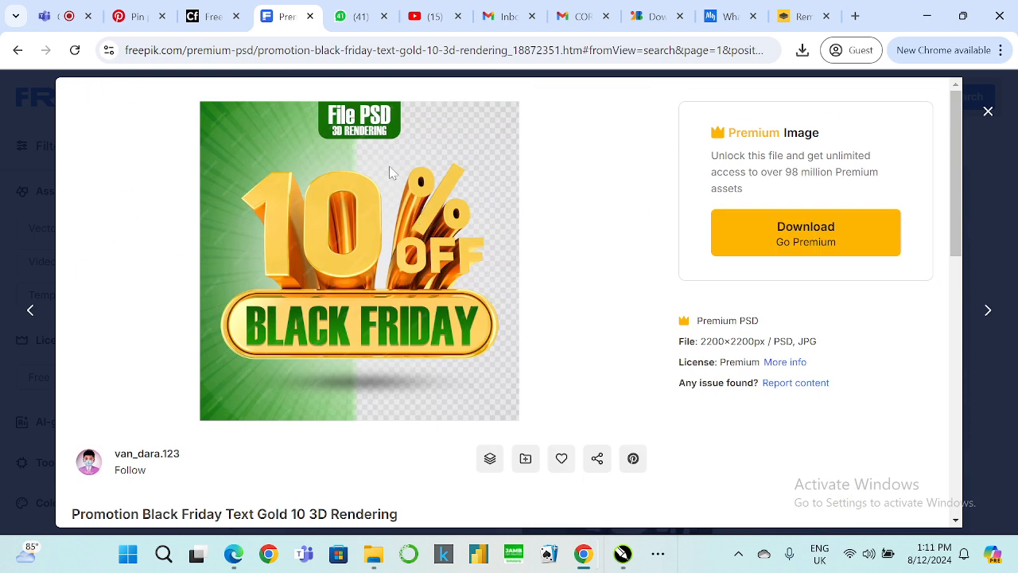
left_click(924, 19)
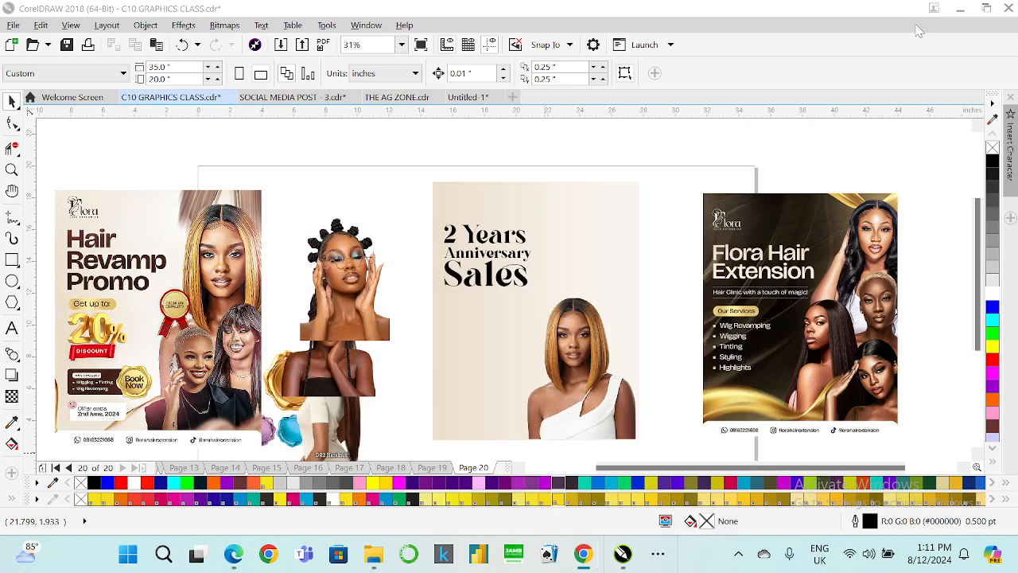
Copy the 10% OFF Black Friday asset's page address and switch to the Freepik downloader tab.
mouse_move(588, 555)
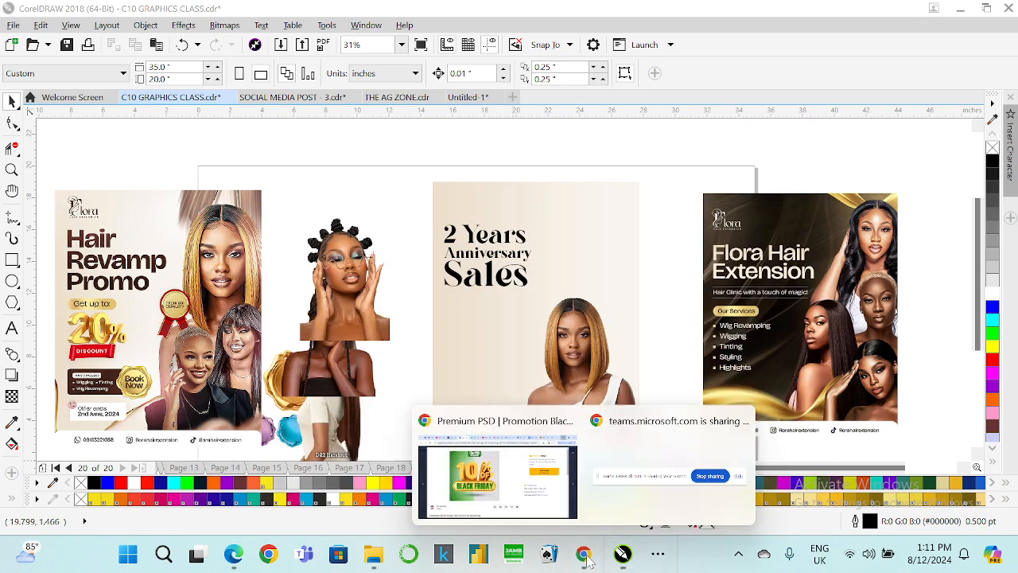
left_click(506, 479)
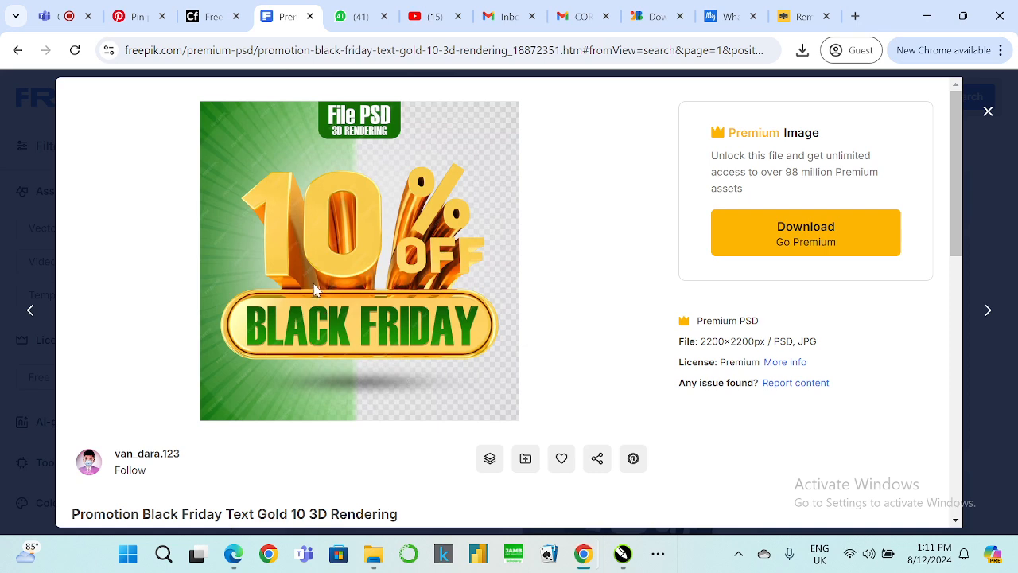
left_click(309, 50)
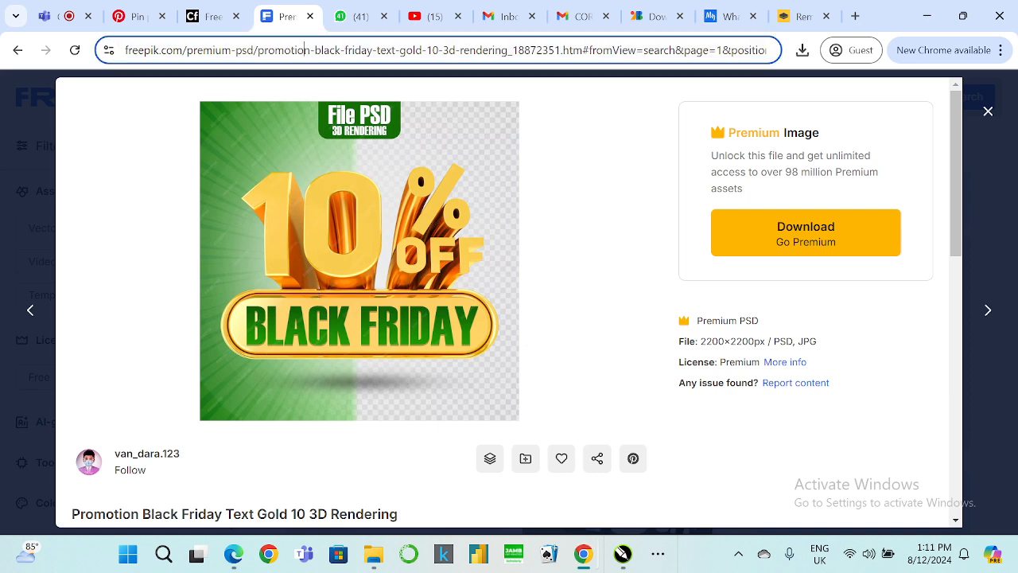
left_click(209, 17)
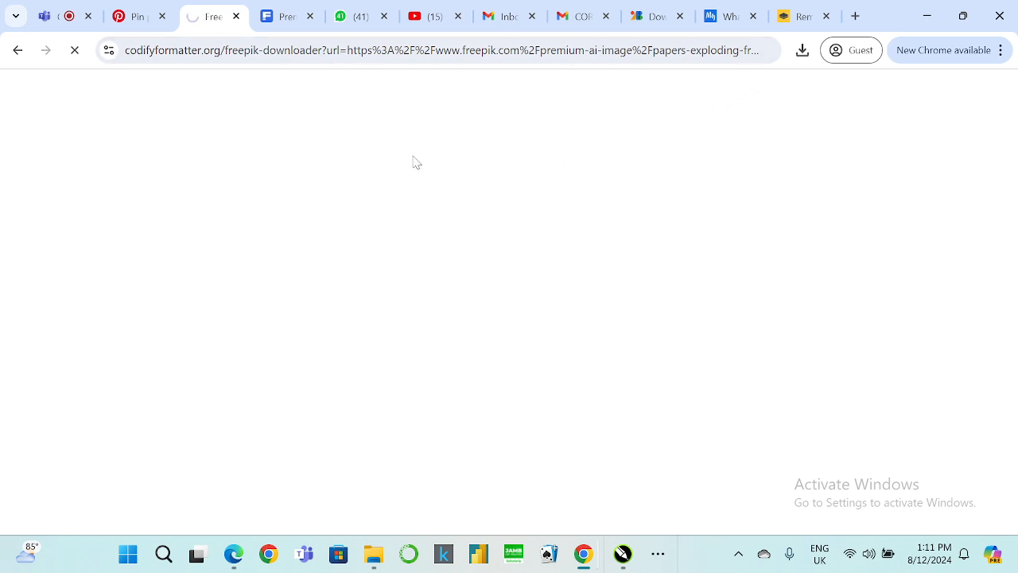
Reload the Freepik downloader page until it loads.
left_click(73, 54)
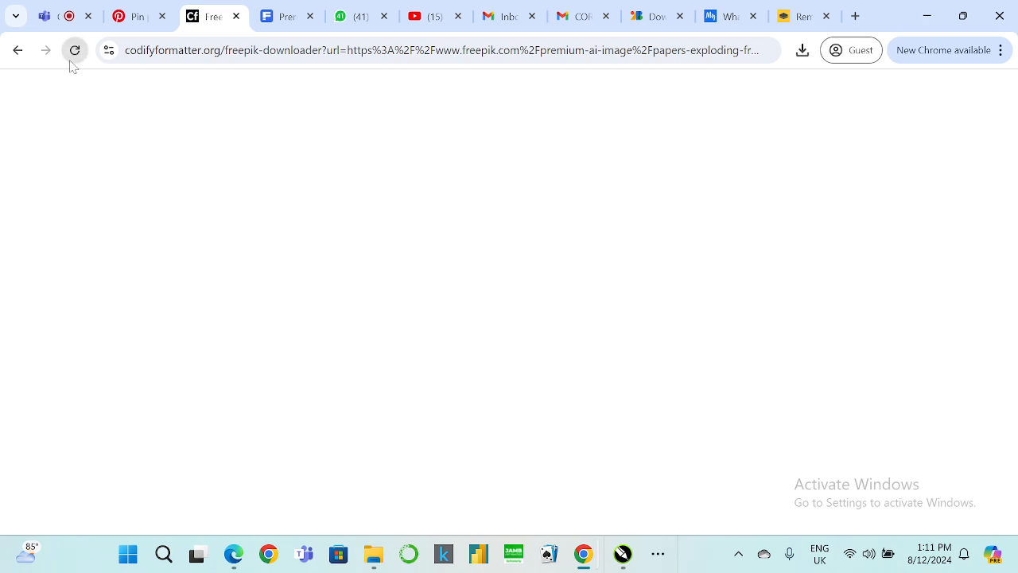
left_click(73, 54)
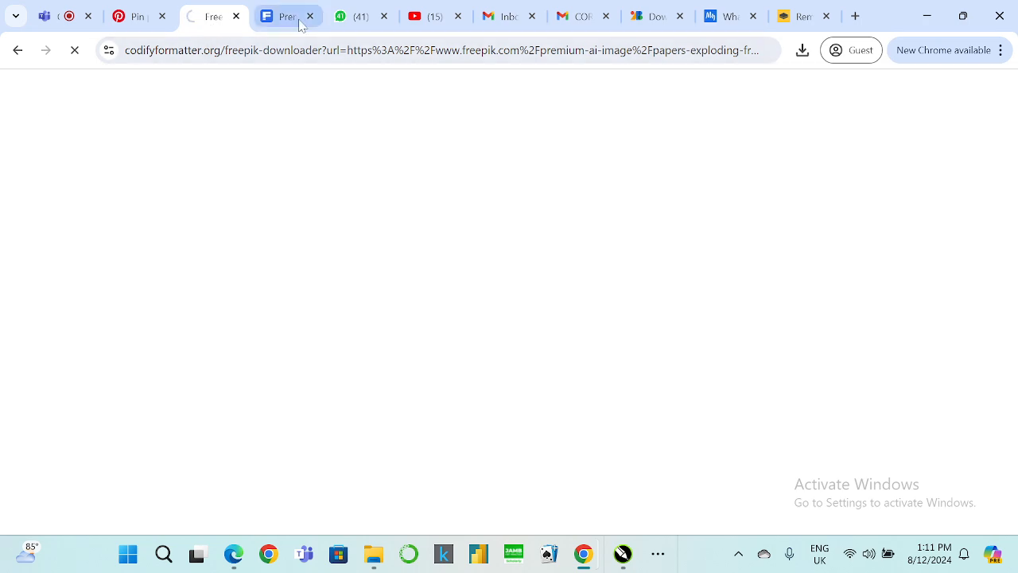
left_click(284, 23)
left_click(144, 19)
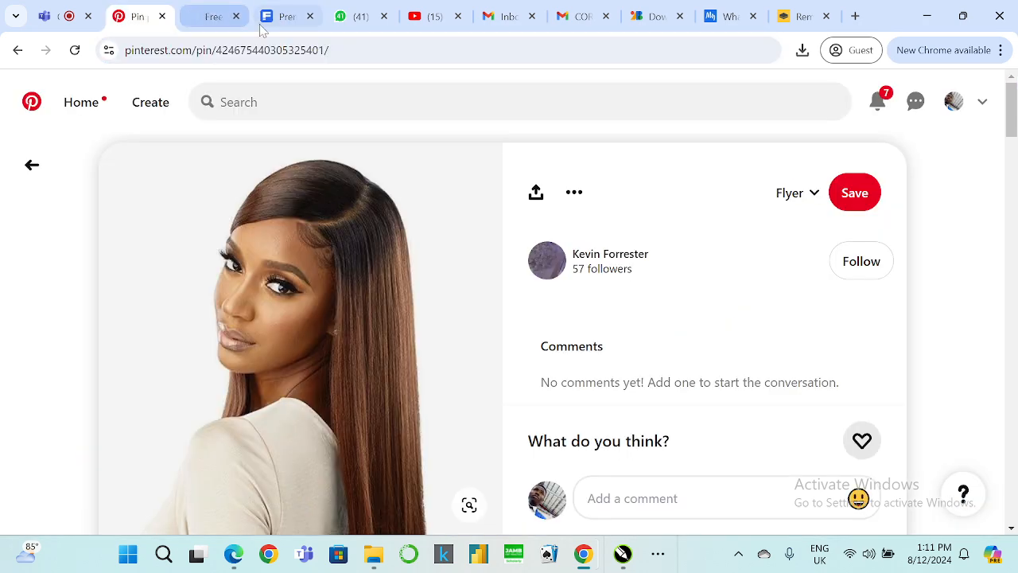
left_click(271, 22)
left_click(207, 24)
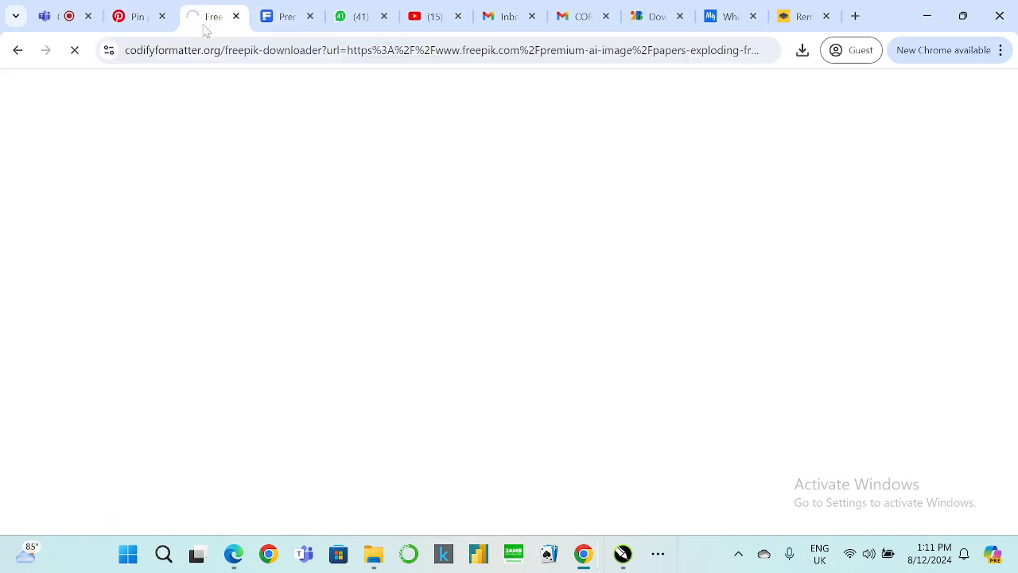
left_click(140, 22)
left_click(284, 22)
left_click(212, 25)
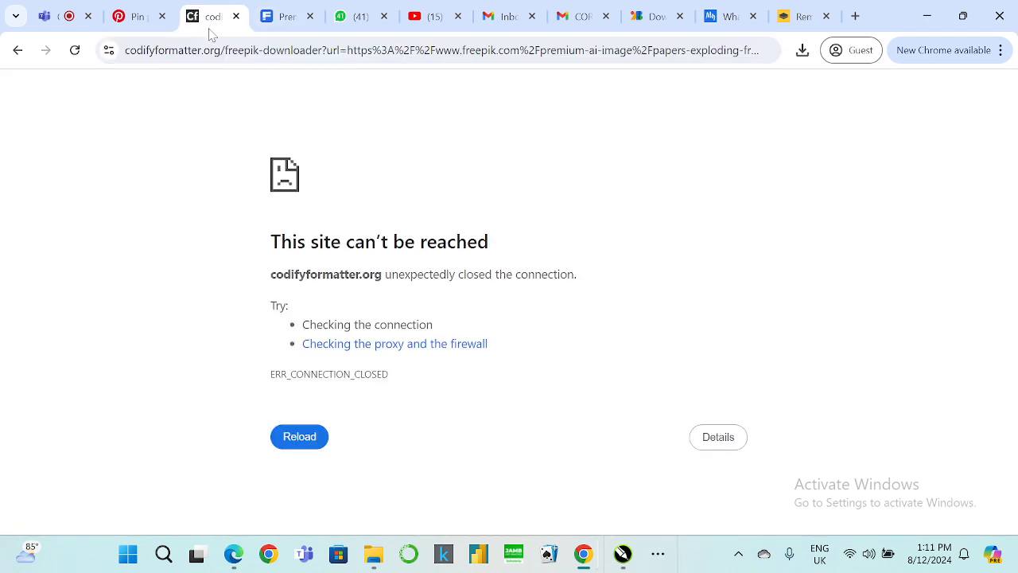
left_click(290, 436)
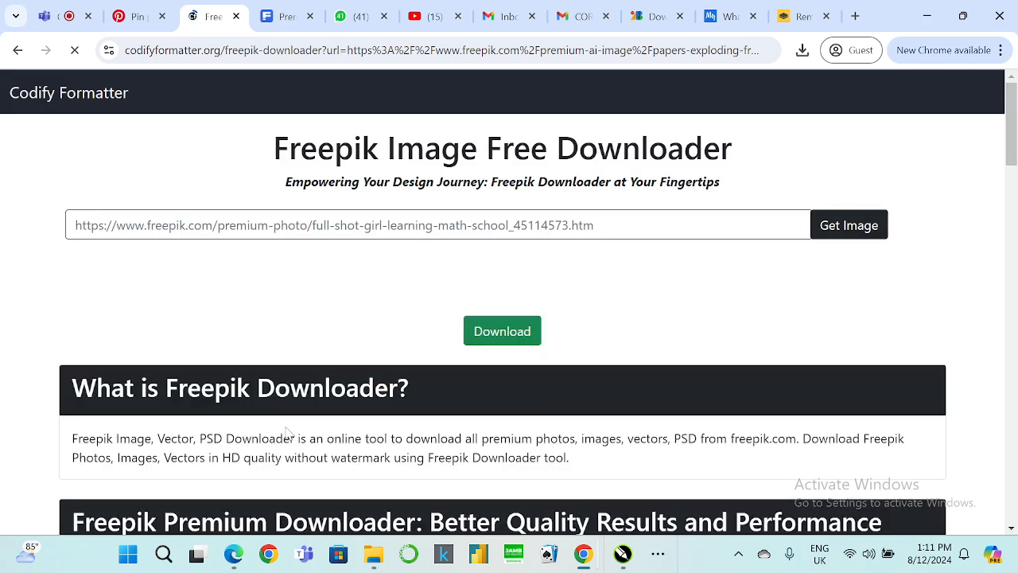
Paste the asset's page address into the Freepik downloader and fetch the image.
left_click(358, 225)
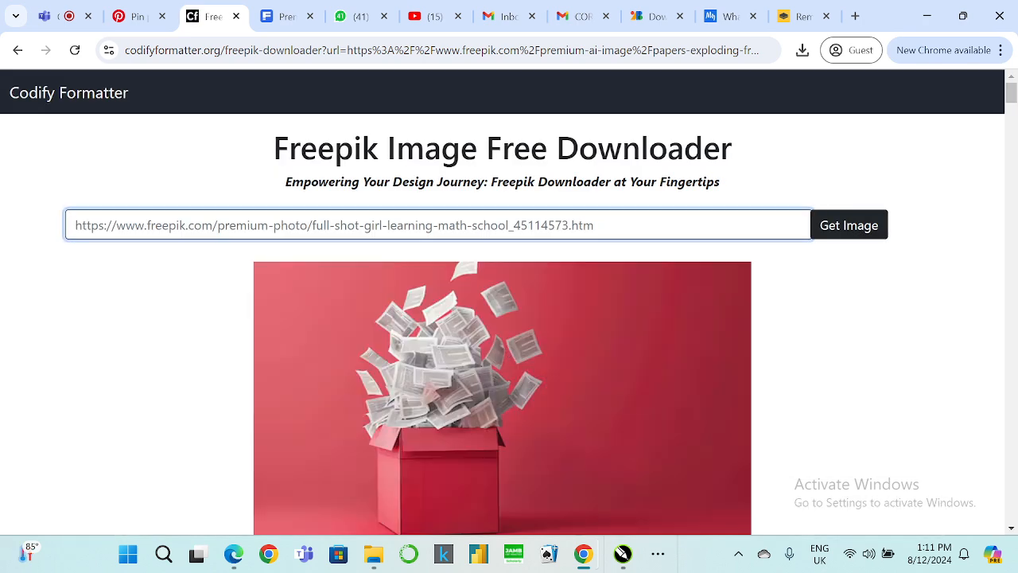
key("ctrl+v")
left_click(851, 226)
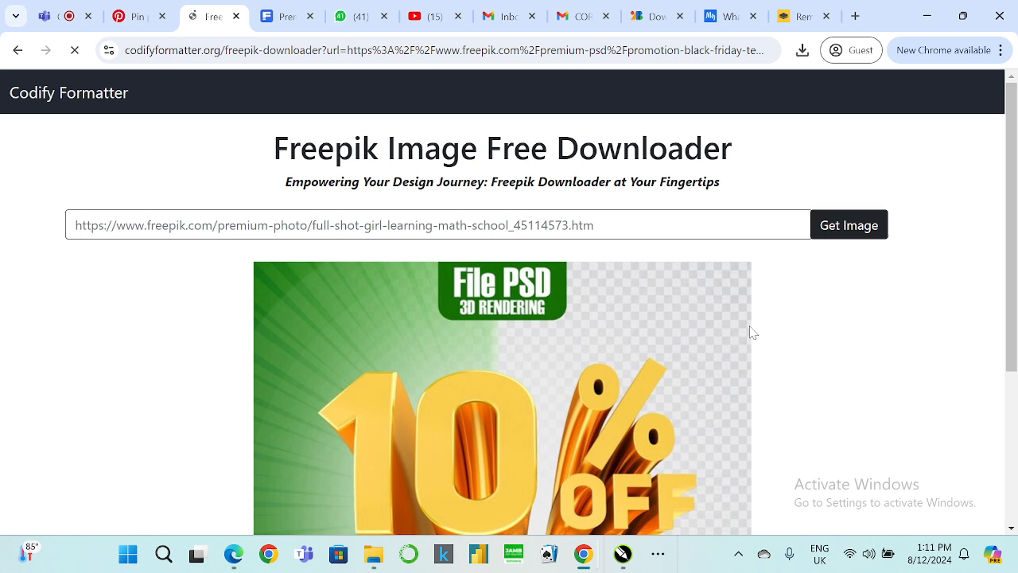
Download the fetched 10% OFF Black Friday image and save it to the Downloads folder.
scroll(720, 343, "down", 1)
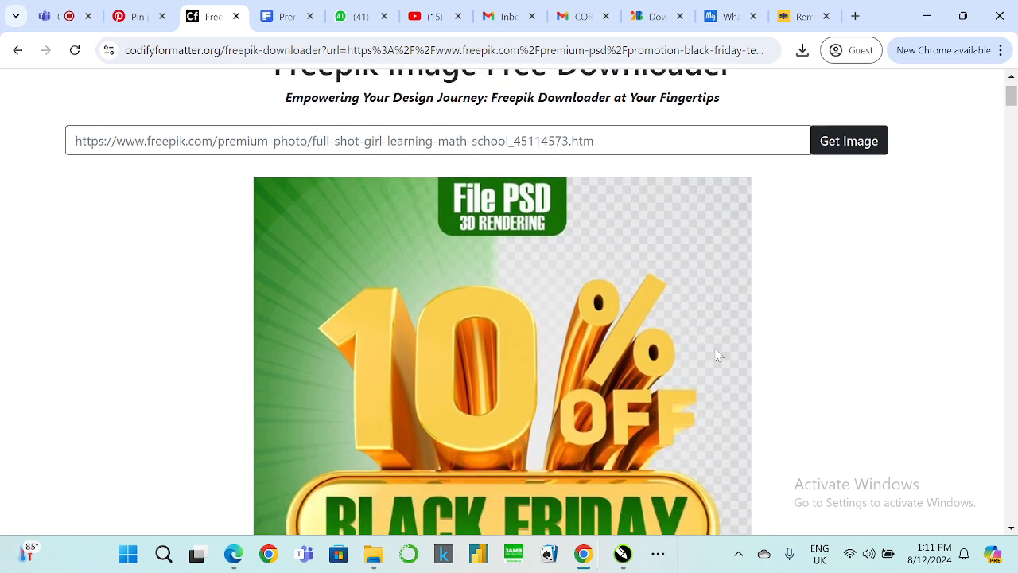
scroll(716, 350, "down", 1)
scroll(713, 356, "down", 2)
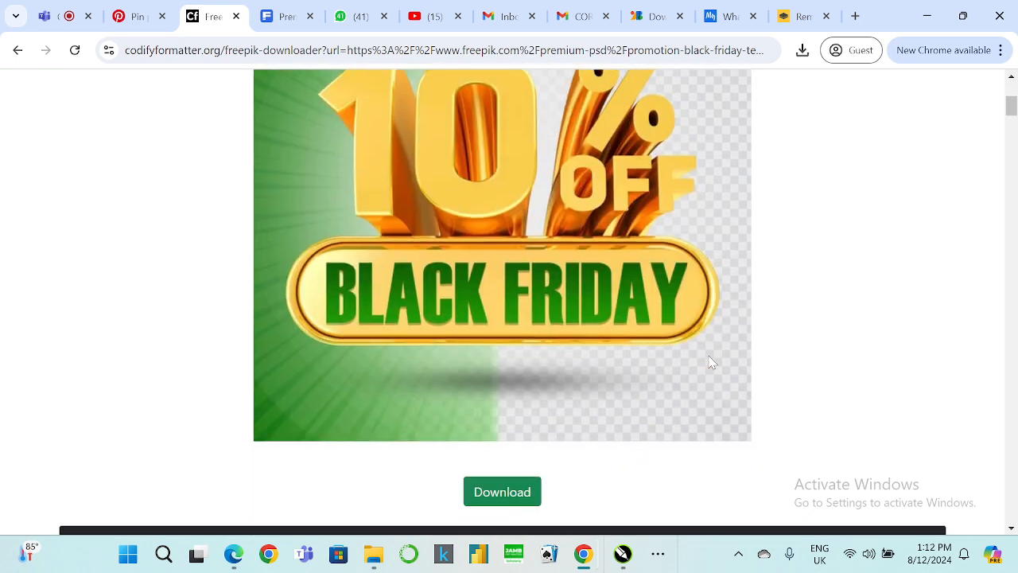
left_click(501, 492)
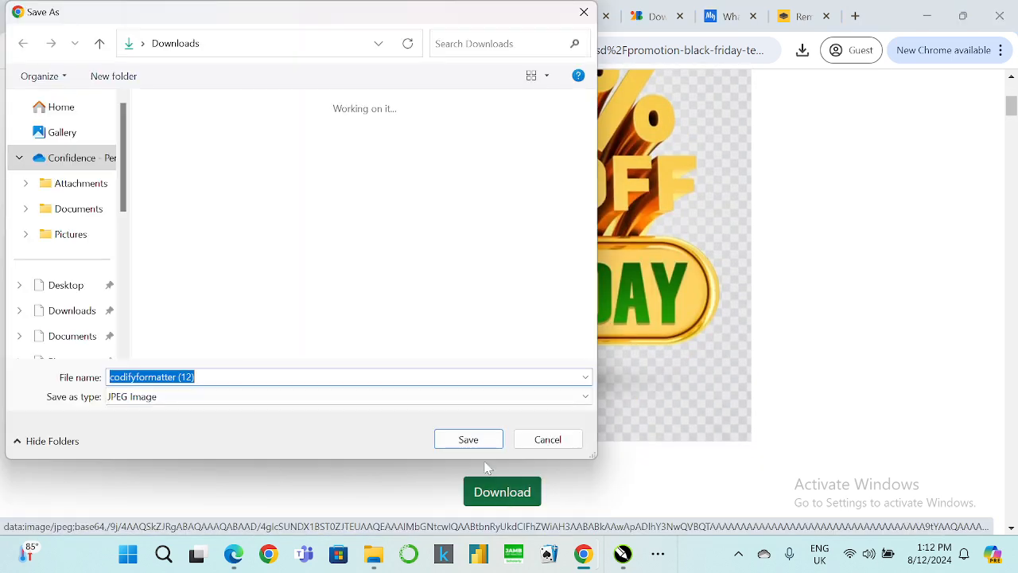
left_click(470, 442)
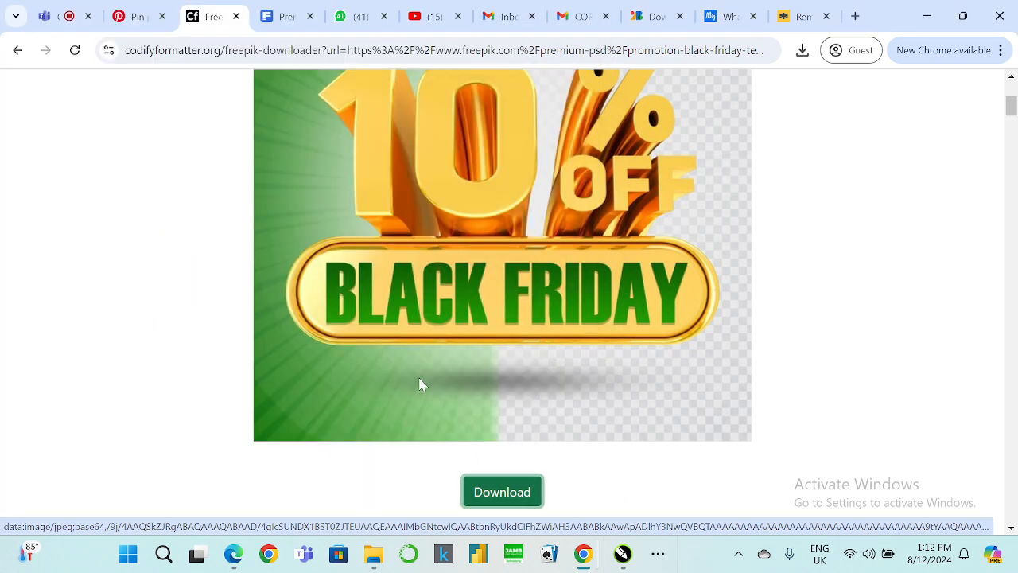
Upload the downloaded codifyformatter (12) image to remove.bg to strip its background.
scroll(334, 255, "up", 1)
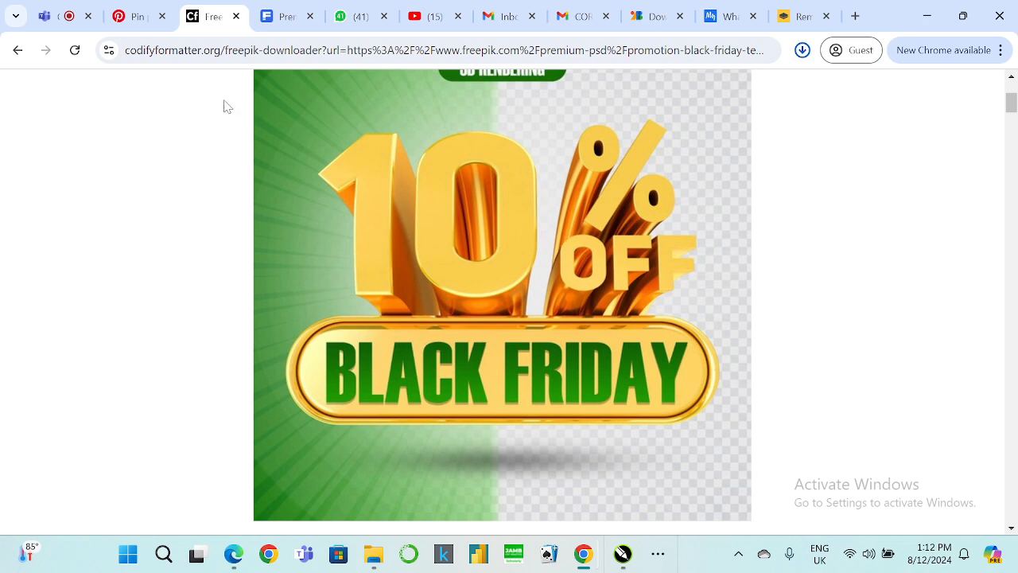
left_click(799, 16)
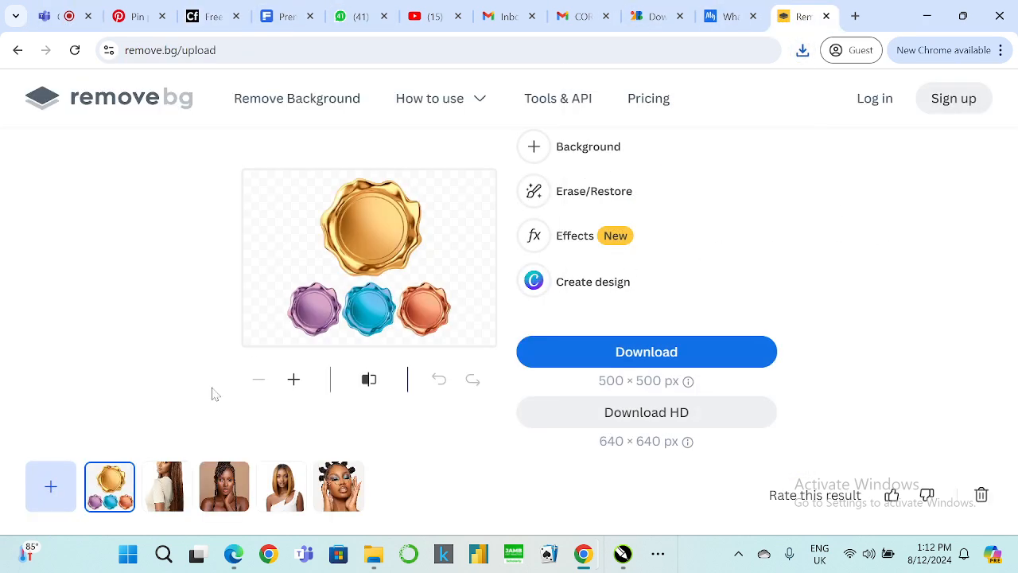
left_click(52, 491)
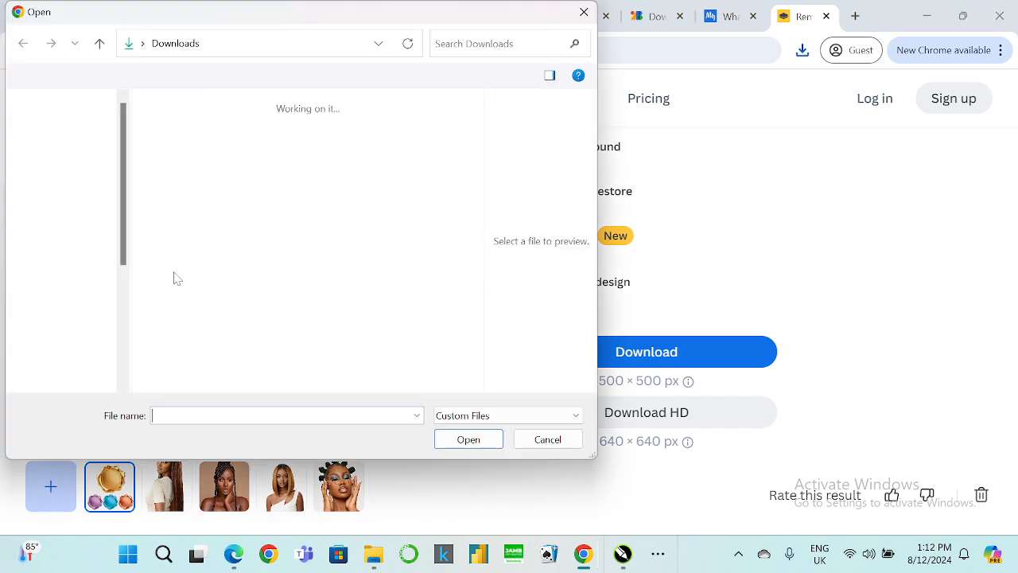
left_click(173, 143)
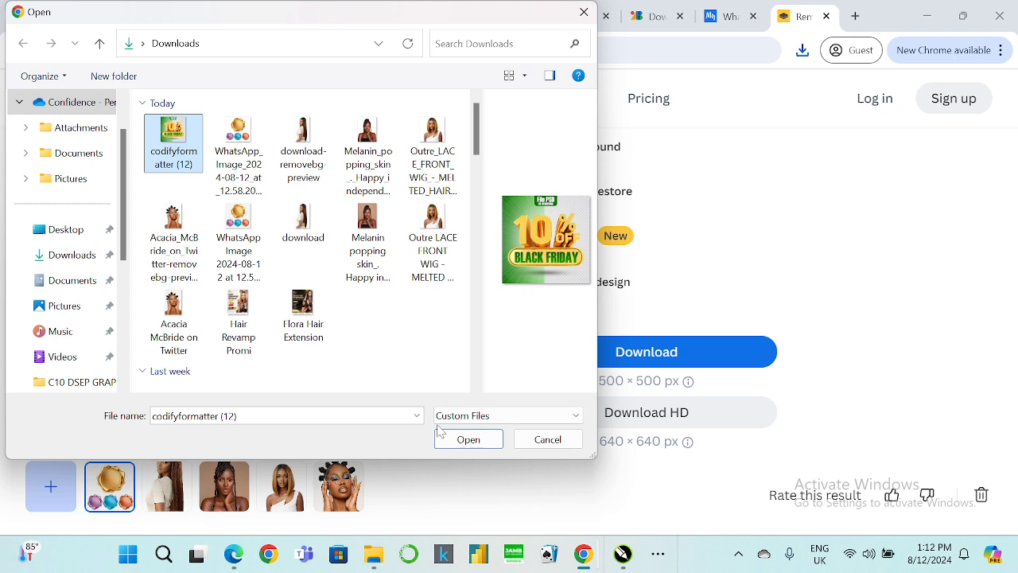
left_click(469, 439)
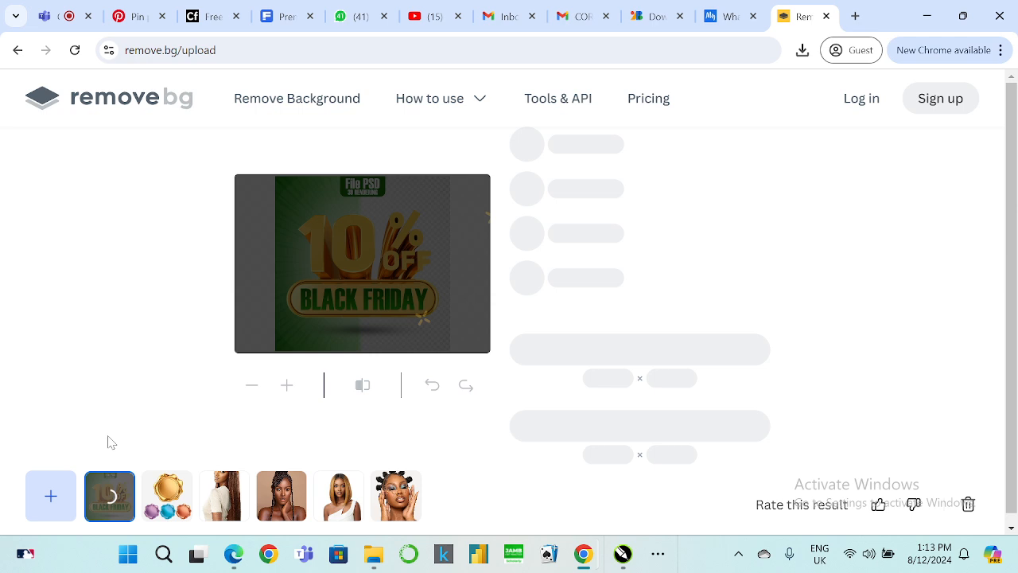
left_click(286, 15)
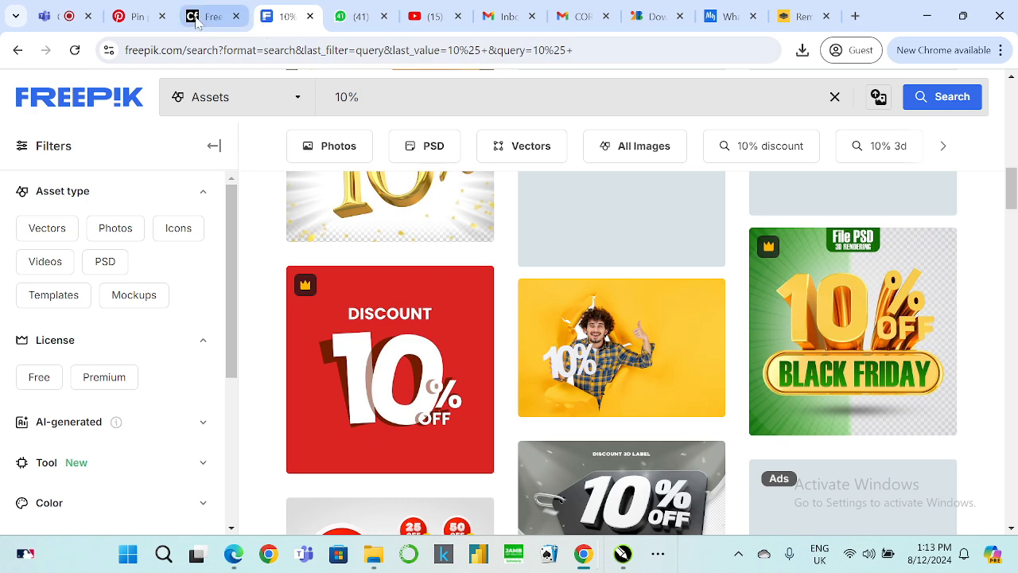
left_click(205, 22)
left_click(799, 16)
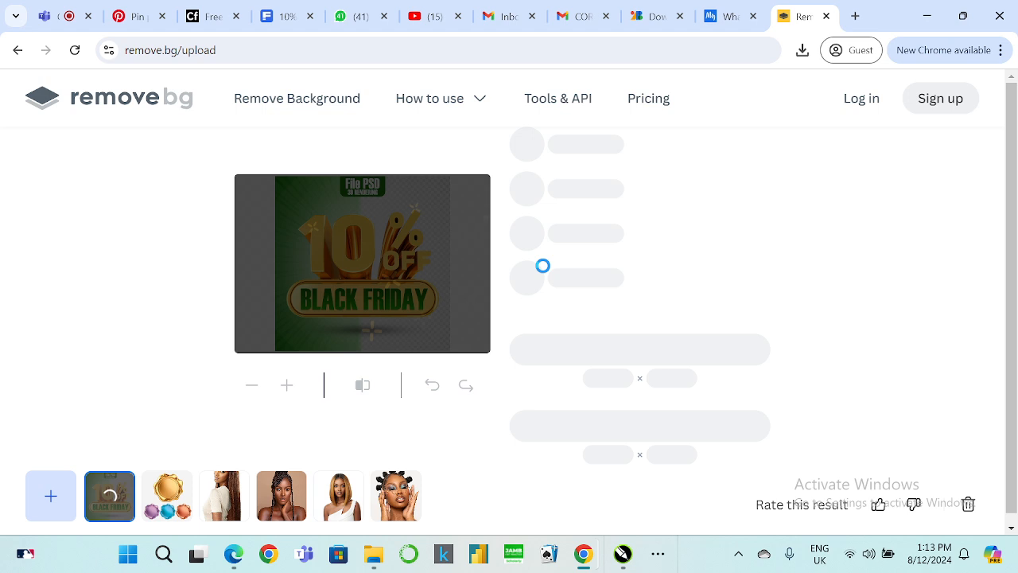
left_click(928, 16)
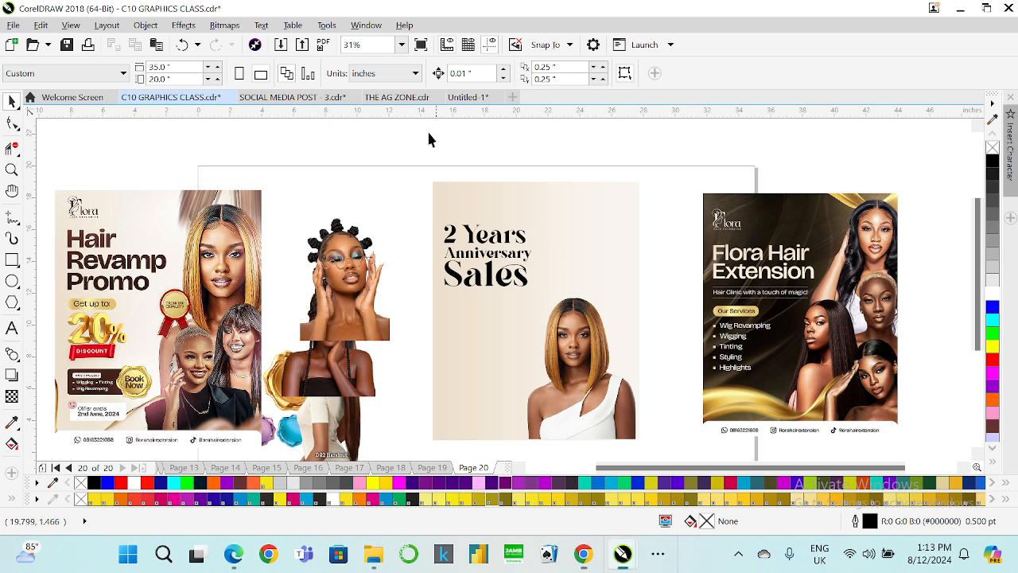
Move the bantu-knot model photo onto the anniversary flyer beside the centre model and enlarge it to about 156%.
scroll(475, 265, "down", 1)
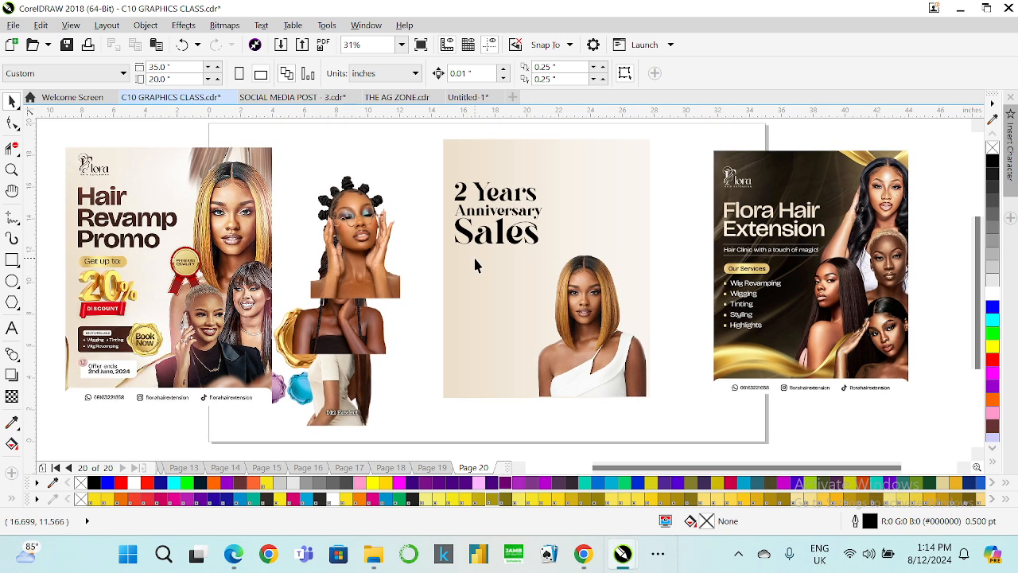
left_click(299, 380)
left_click(576, 305)
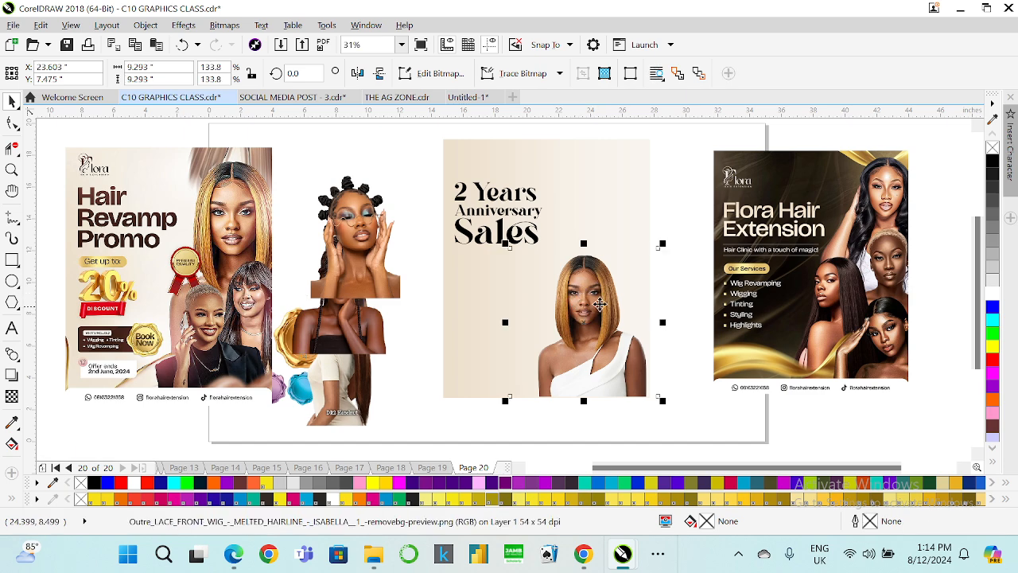
left_click(358, 238)
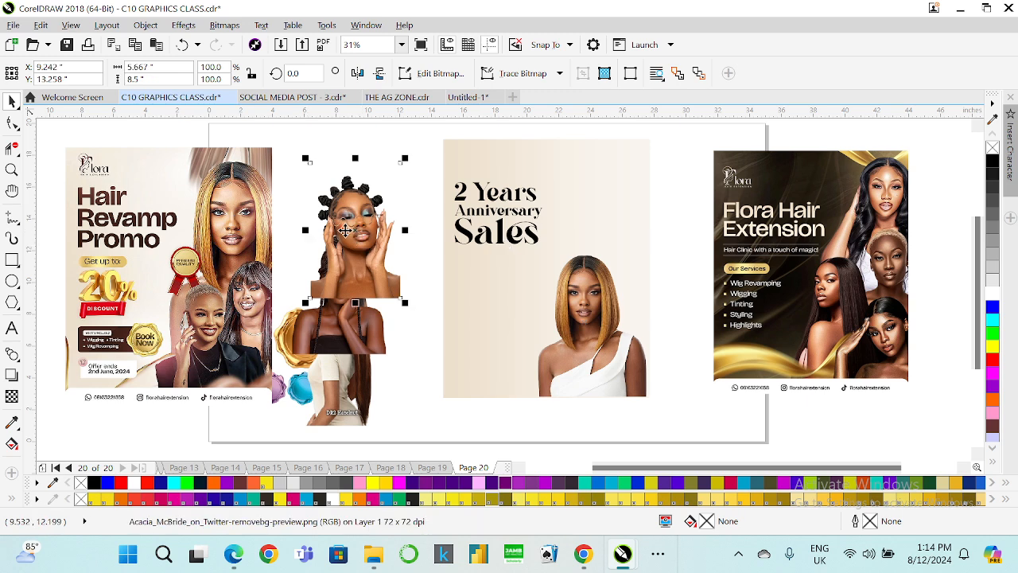
left_click_drag(337, 231, 585, 254)
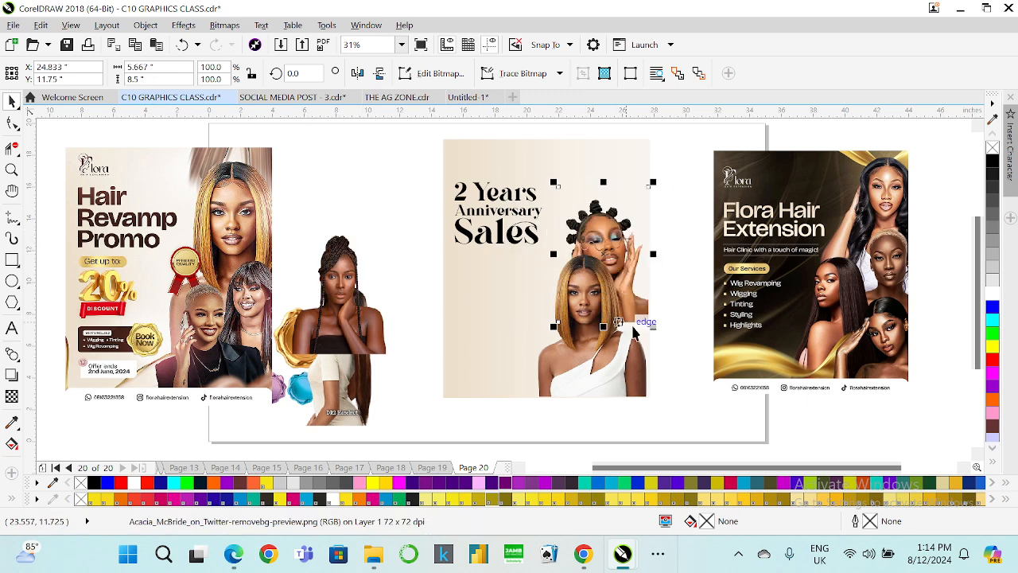
left_click_drag(650, 326, 704, 401)
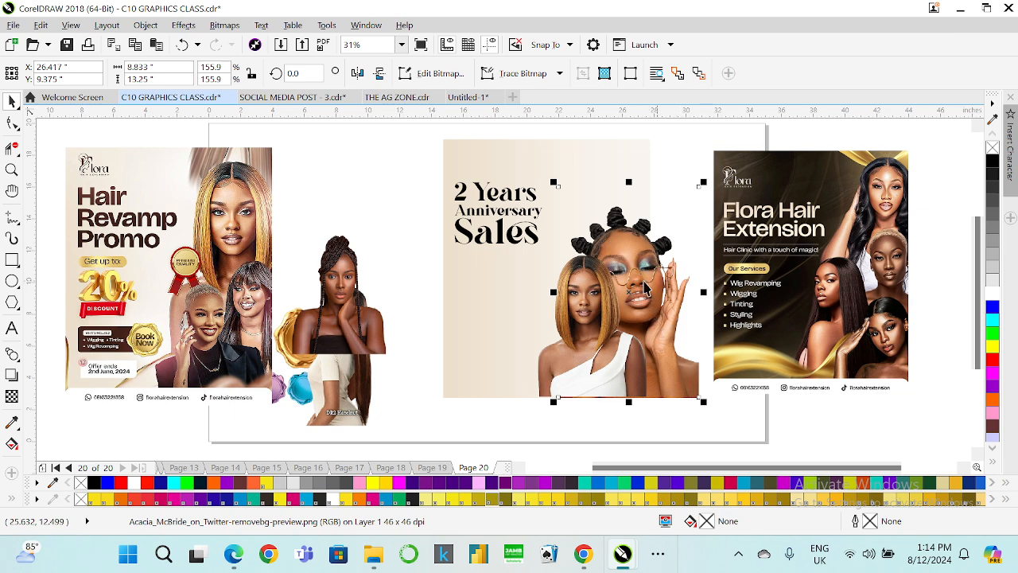
Place the braided model photo on the flyer and move the bantu-knot photo off the flyer again.
left_click_drag(348, 312, 589, 243)
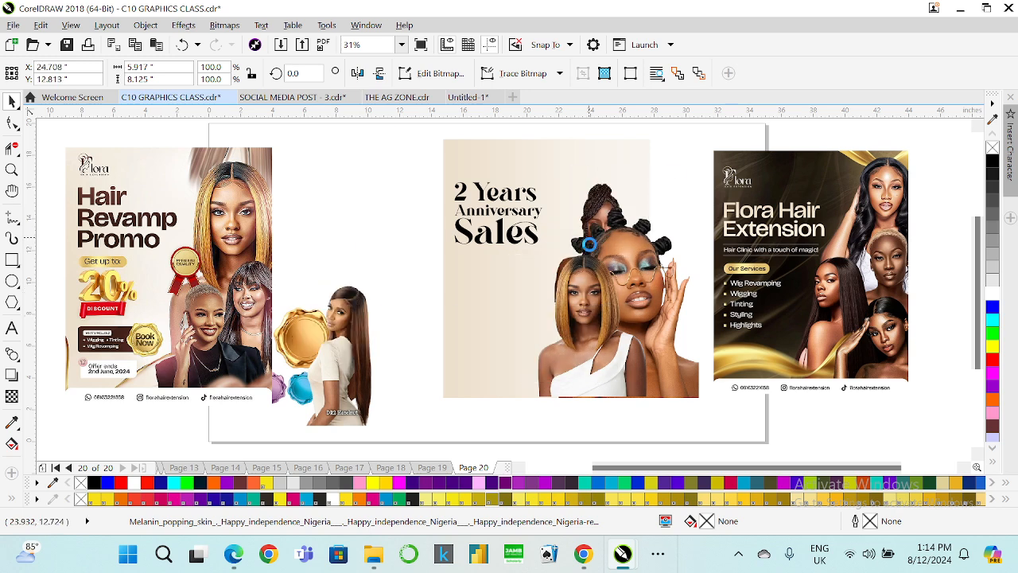
left_click(686, 384)
left_click_drag(686, 384, 490, 388)
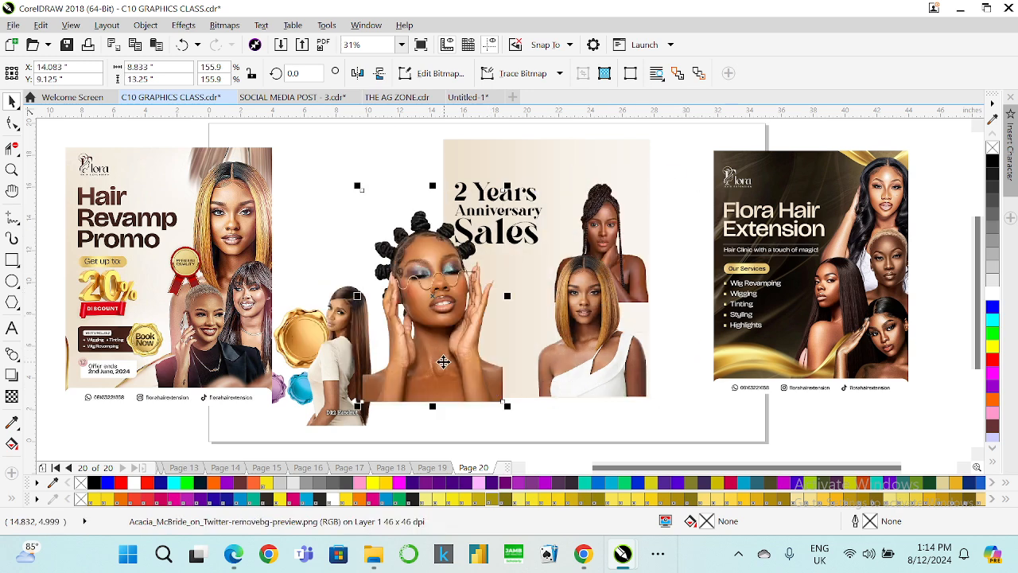
left_click_drag(443, 333, 626, 338)
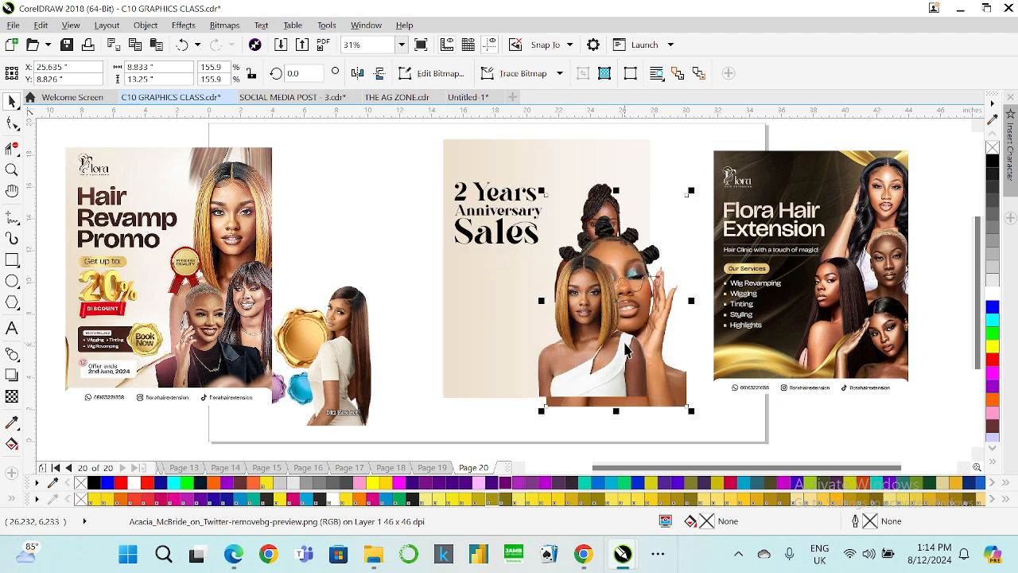
left_click(646, 299)
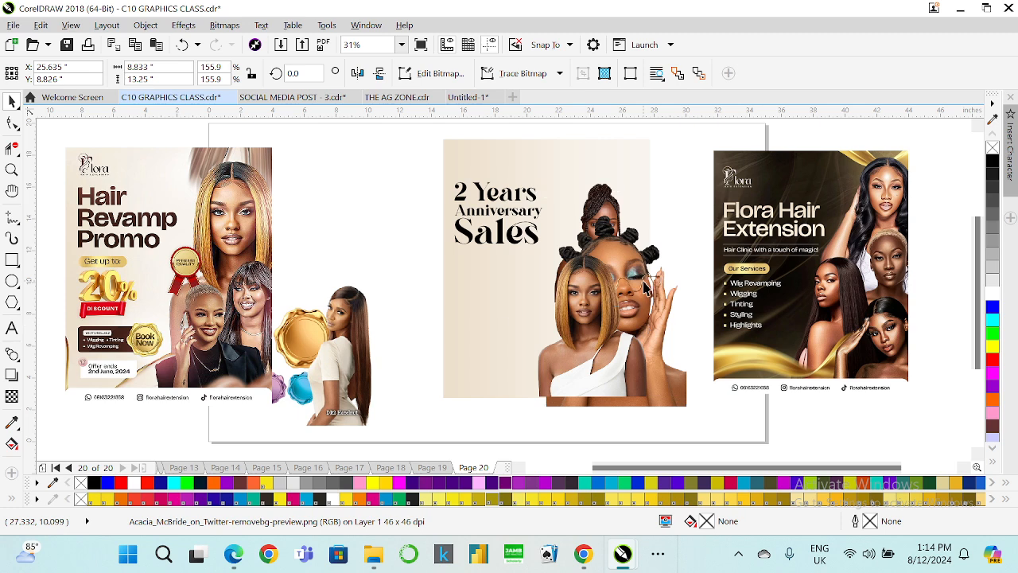
left_click_drag(680, 389, 864, 409)
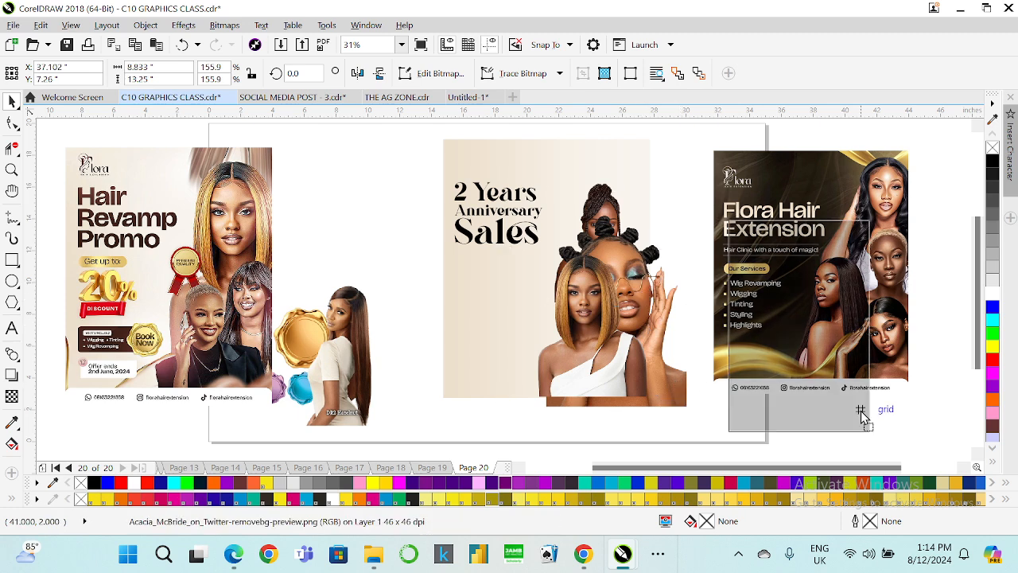
Position the long-haired model photo behind the centre model and shift the braided model photo to its left.
left_click_drag(333, 371, 585, 261)
left_click_drag(602, 221, 507, 271)
left_click(609, 231)
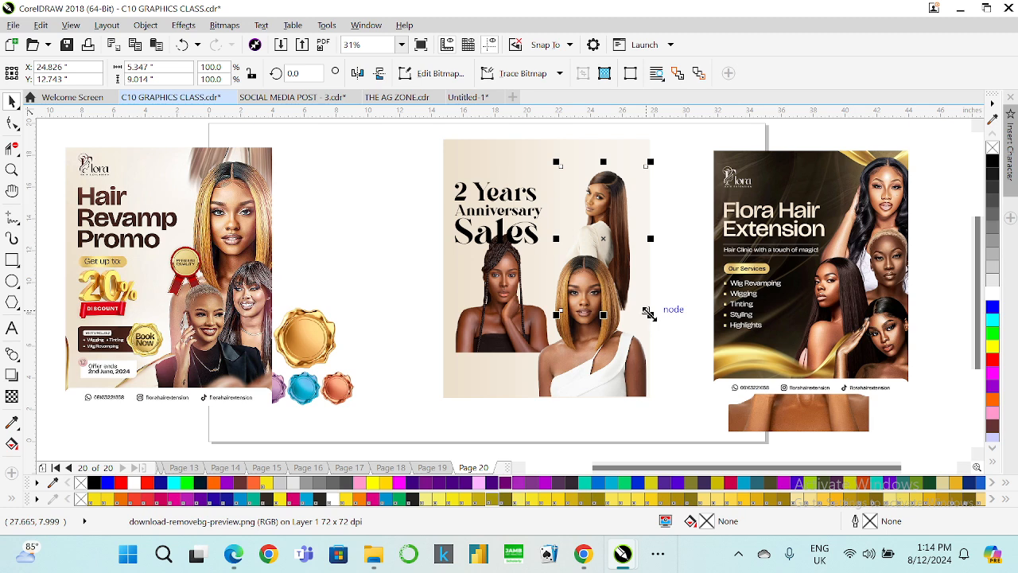
Enlarge the long-haired model photo to about 123% and move it slightly down behind the centre model.
left_click_drag(649, 313, 671, 385)
left_click_drag(610, 236, 619, 253)
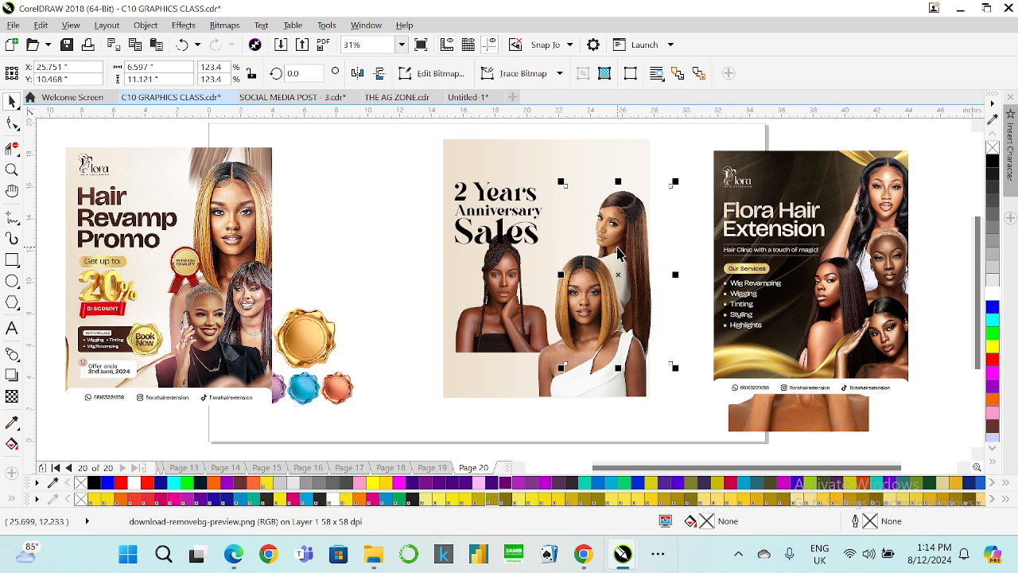
Shift the braided model photo rightwards so it overlaps the centre model photo.
left_click(498, 288)
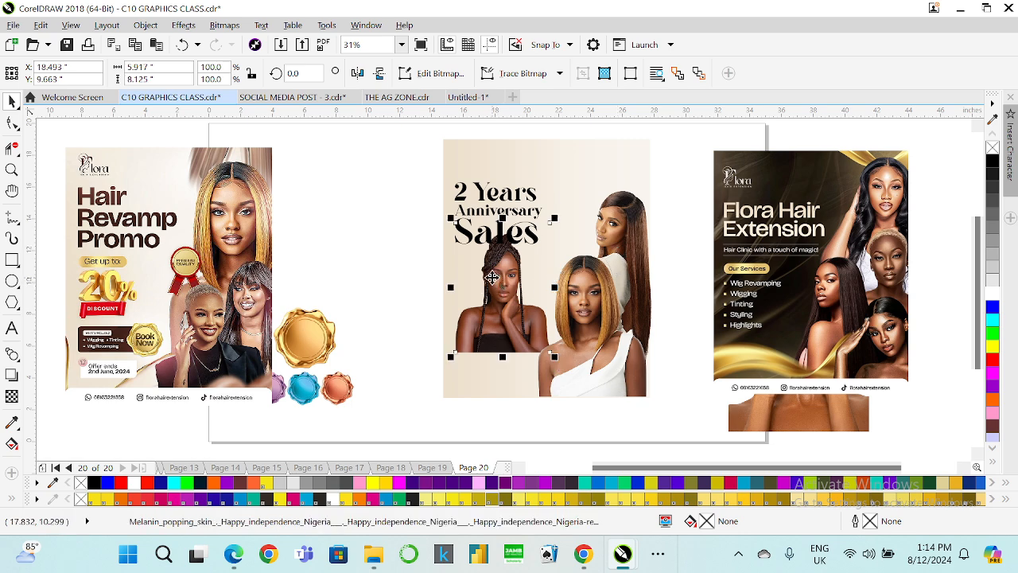
left_click_drag(501, 288, 550, 327)
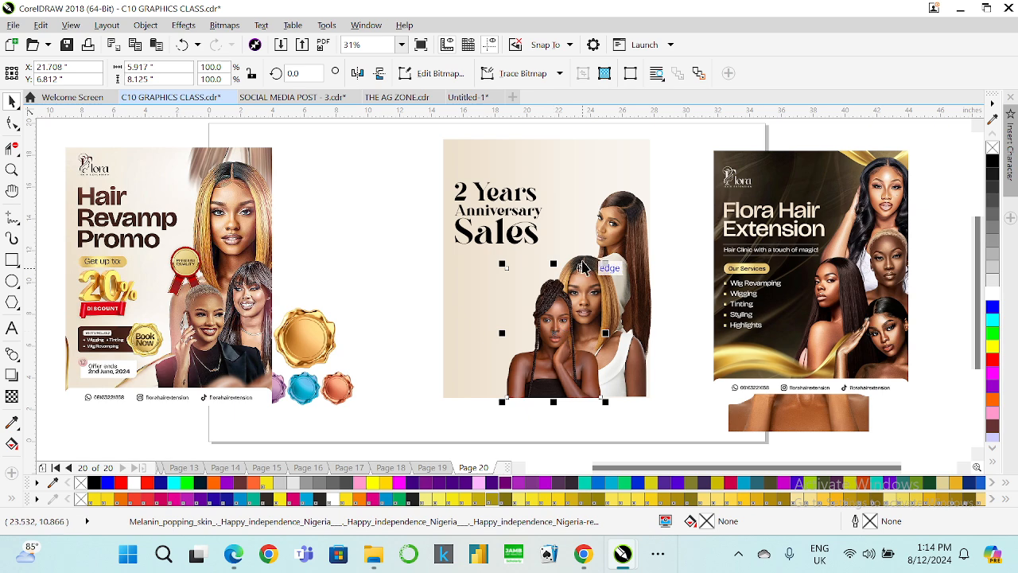
left_click_drag(601, 301, 541, 317)
left_click(619, 336)
left_click_drag(608, 319, 630, 323)
left_click_drag(527, 248, 539, 259)
left_click_drag(543, 318, 567, 318)
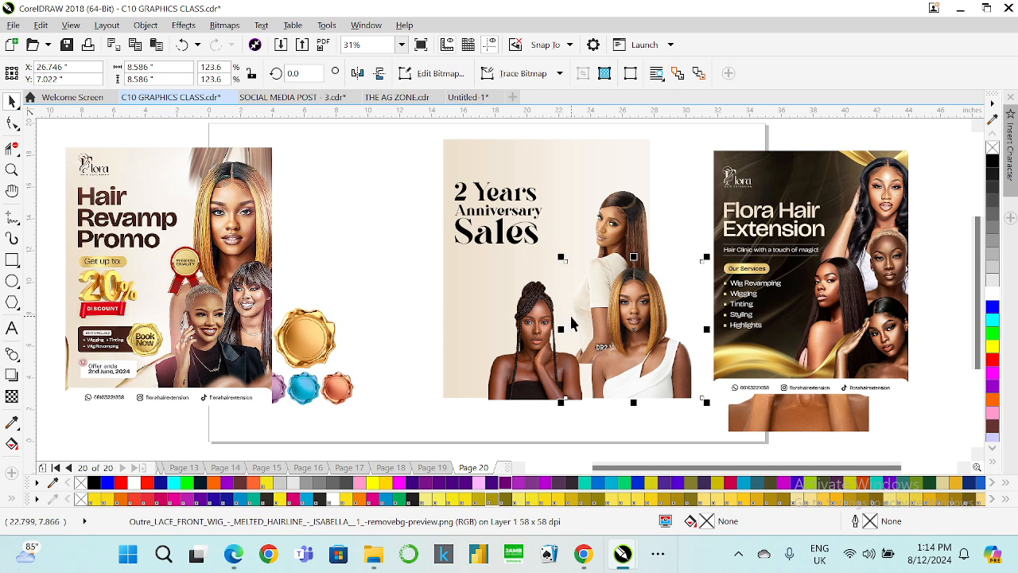
key("ctrl+z")
left_click(674, 220)
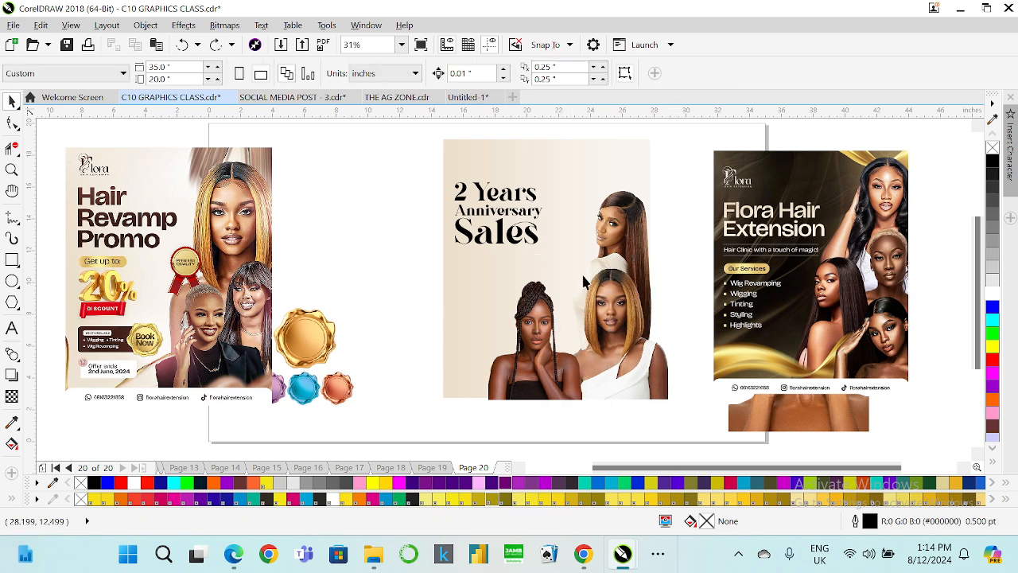
left_click(547, 320)
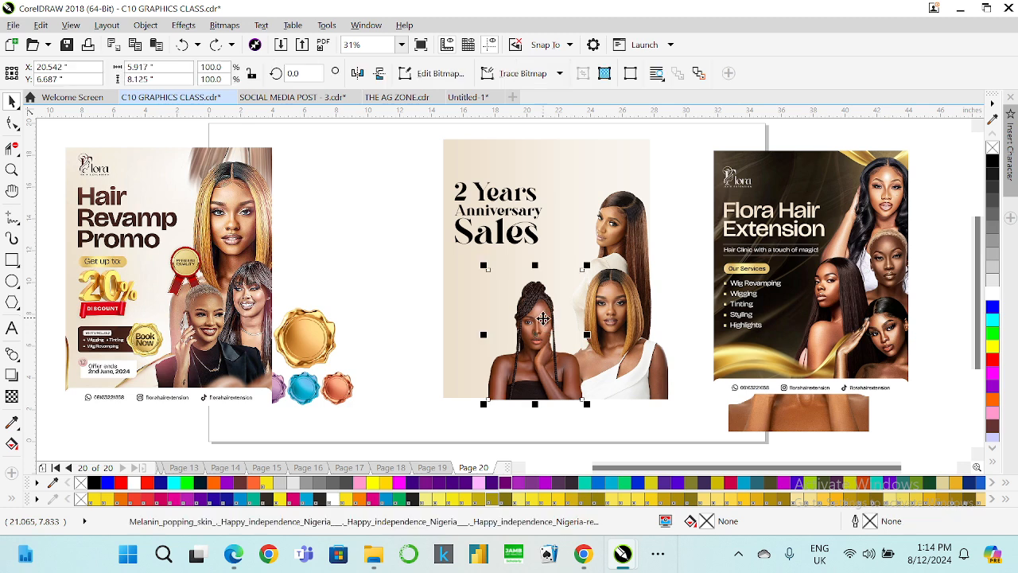
left_click_drag(544, 319, 558, 320)
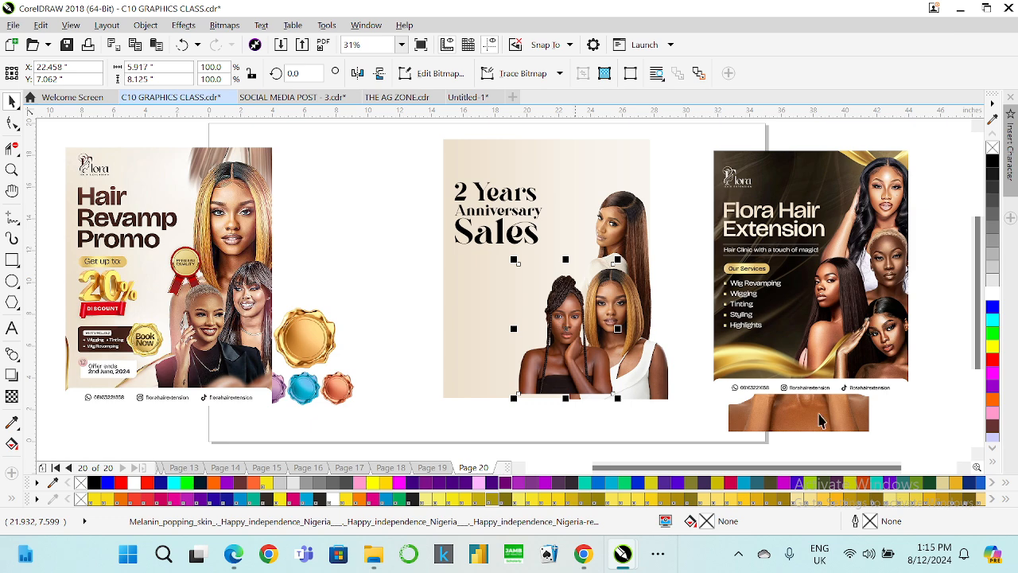
left_click(853, 555)
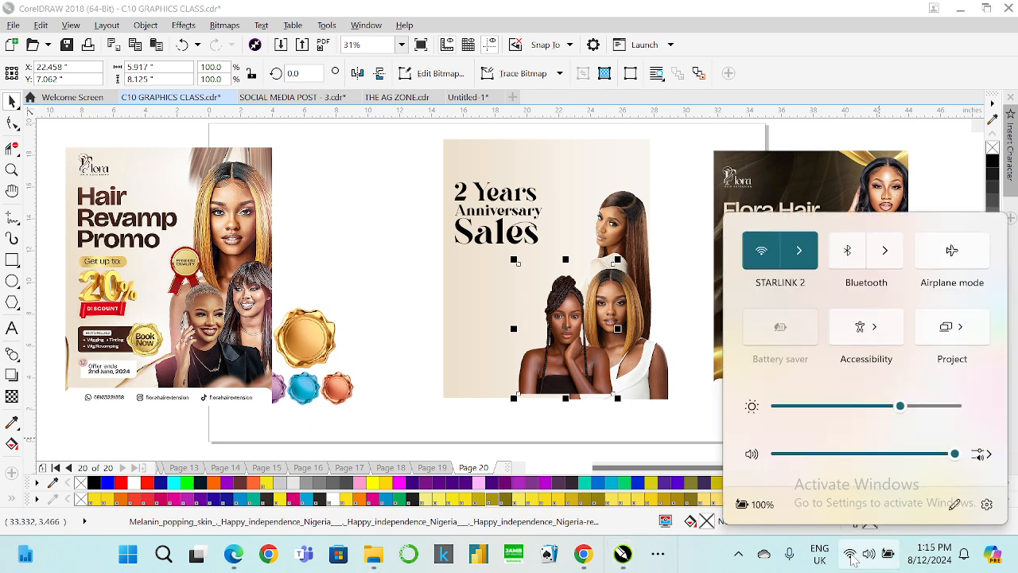
left_click(799, 251)
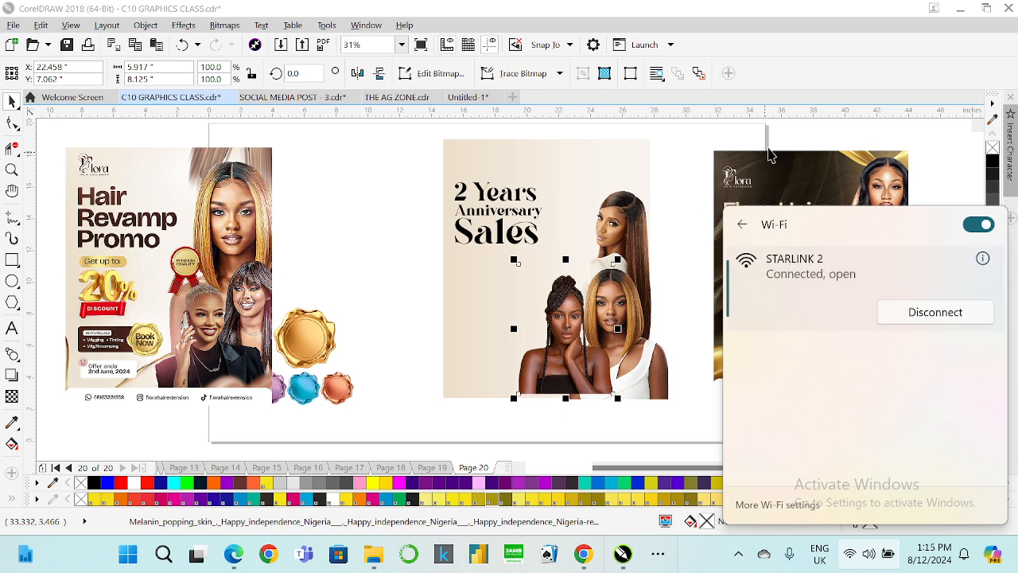
left_click(818, 141)
Align the bottoms of the braided and centre model photos.
left_click(569, 350)
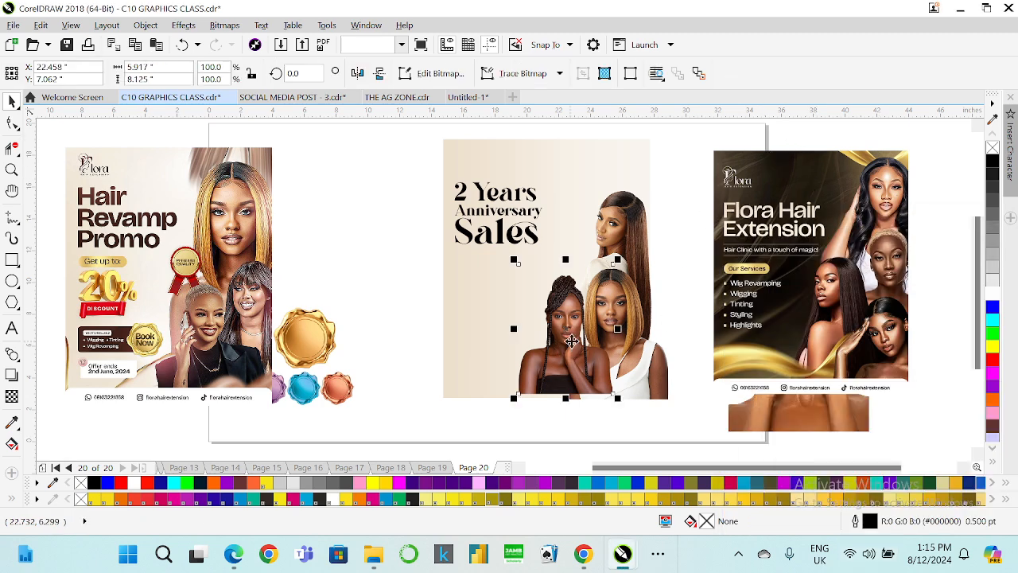
left_click(655, 363, "shift")
key("b")
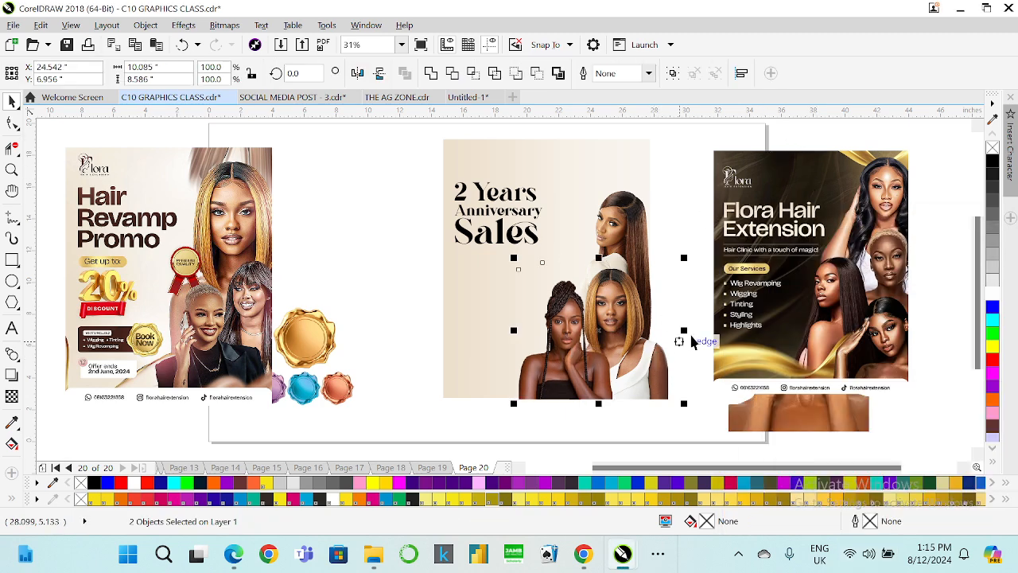
left_click(704, 316)
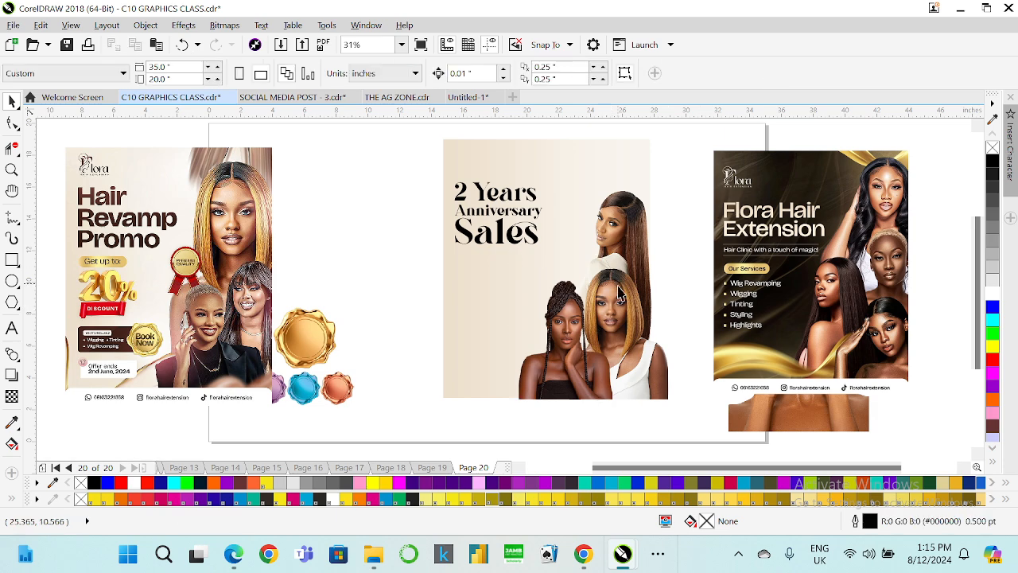
Resize the braided model photo to about 96%.
left_click(567, 320)
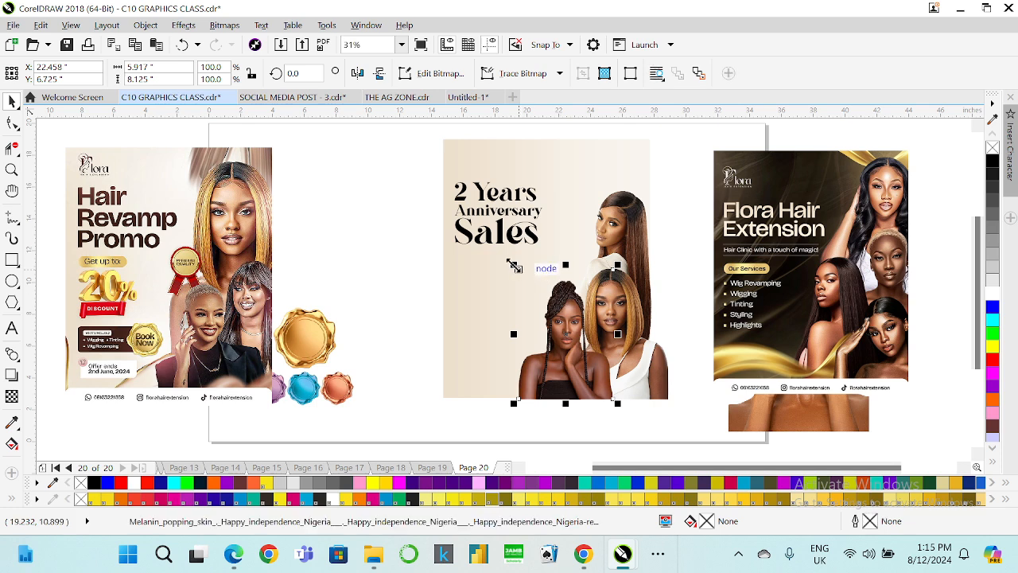
left_click_drag(517, 268, 506, 255)
left_click_drag(560, 294, 568, 295)
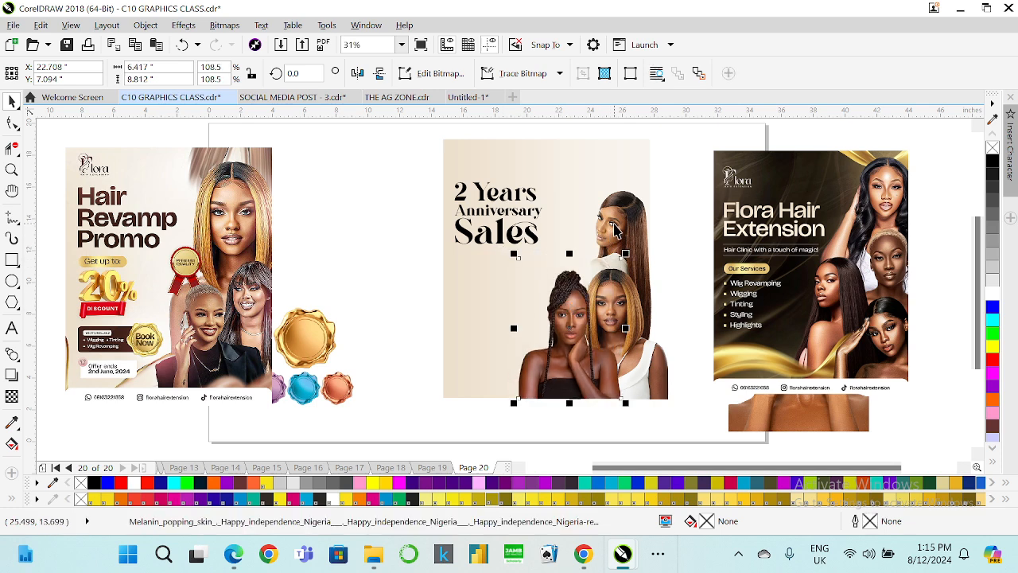
key("ctrl+z")
left_click_drag(506, 253, 521, 257)
Enlarge the long-haired model photo to about 134% and nudge it into place behind the others.
left_click(629, 318)
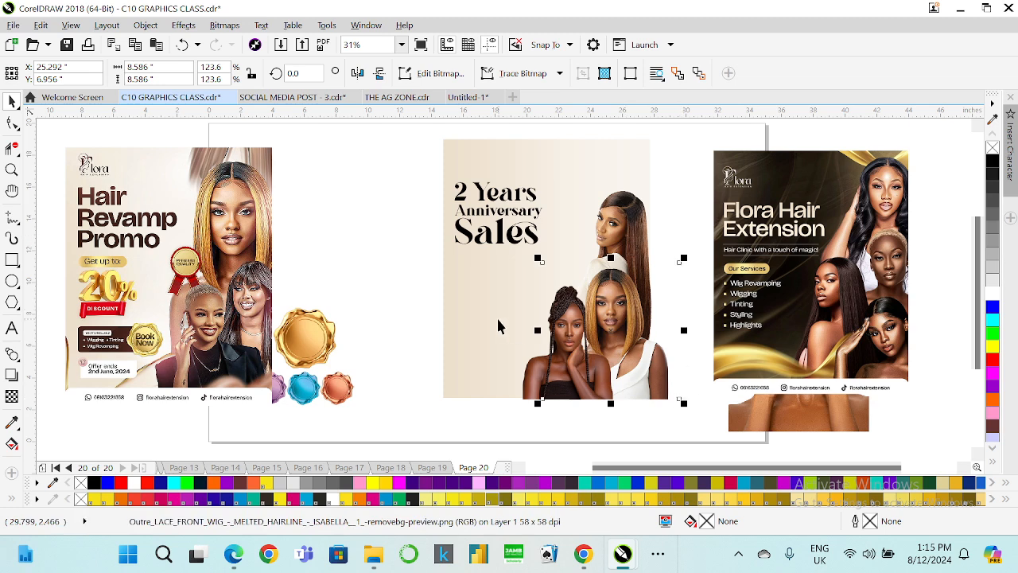
left_click(611, 232)
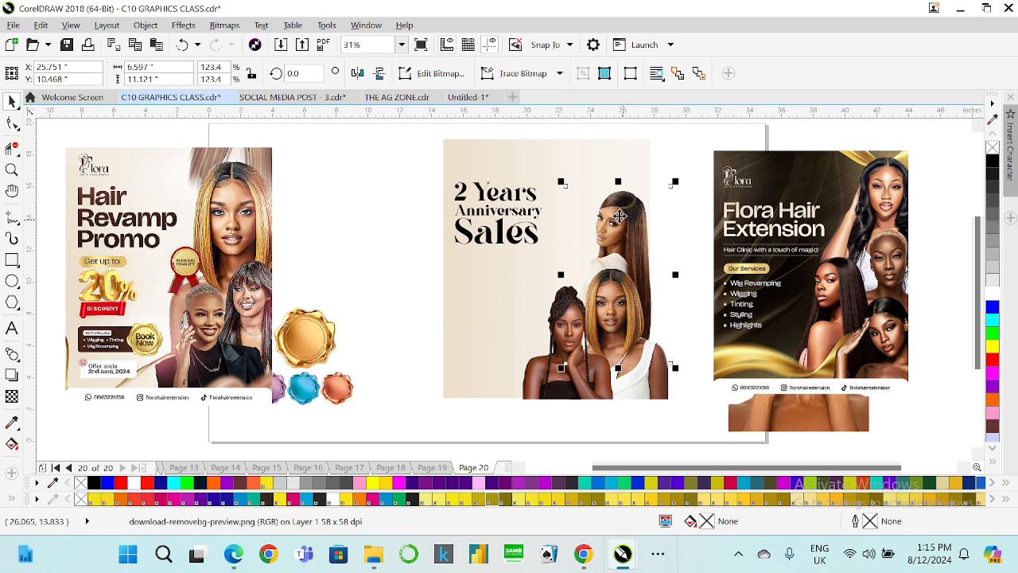
left_click_drag(561, 180, 548, 167)
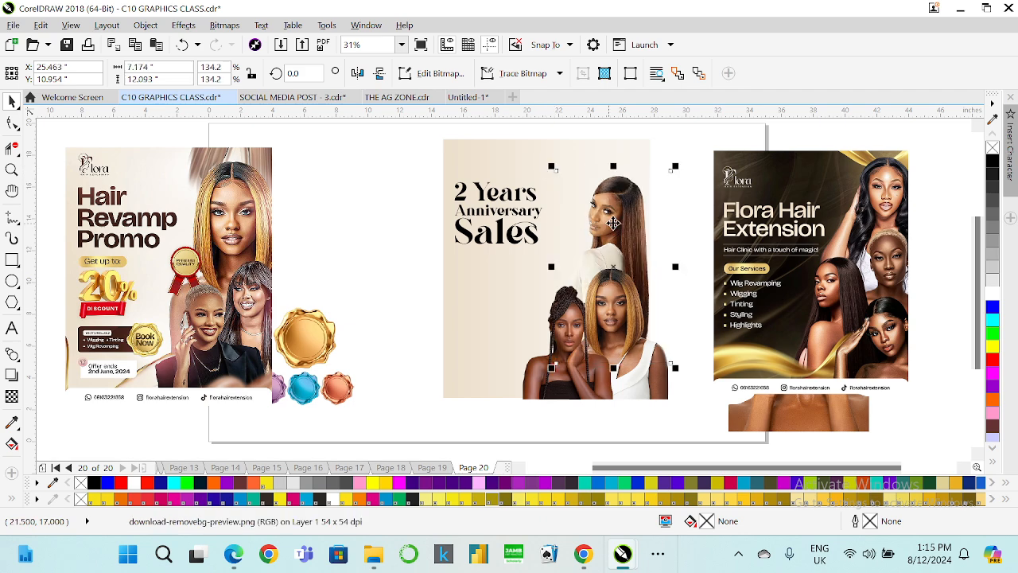
left_click_drag(613, 222, 609, 231)
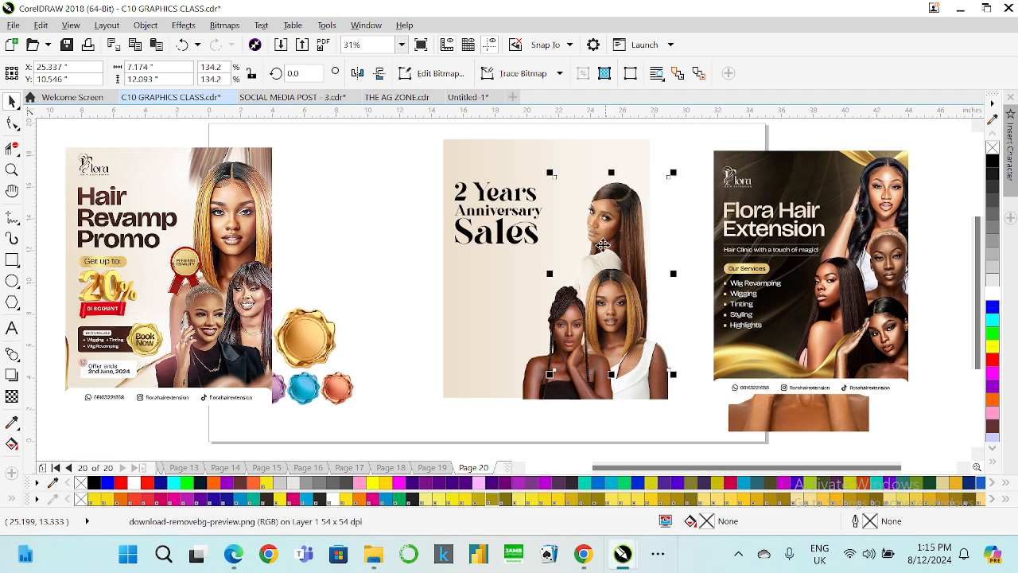
Mirror the braided and centre model photos horizontally so they swap sides.
left_click(565, 362)
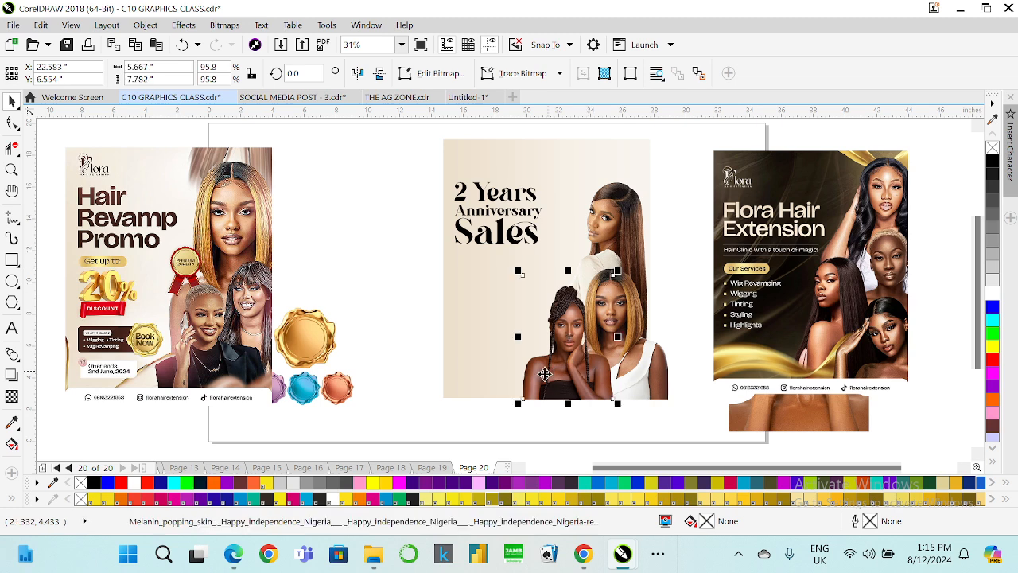
left_click(357, 73)
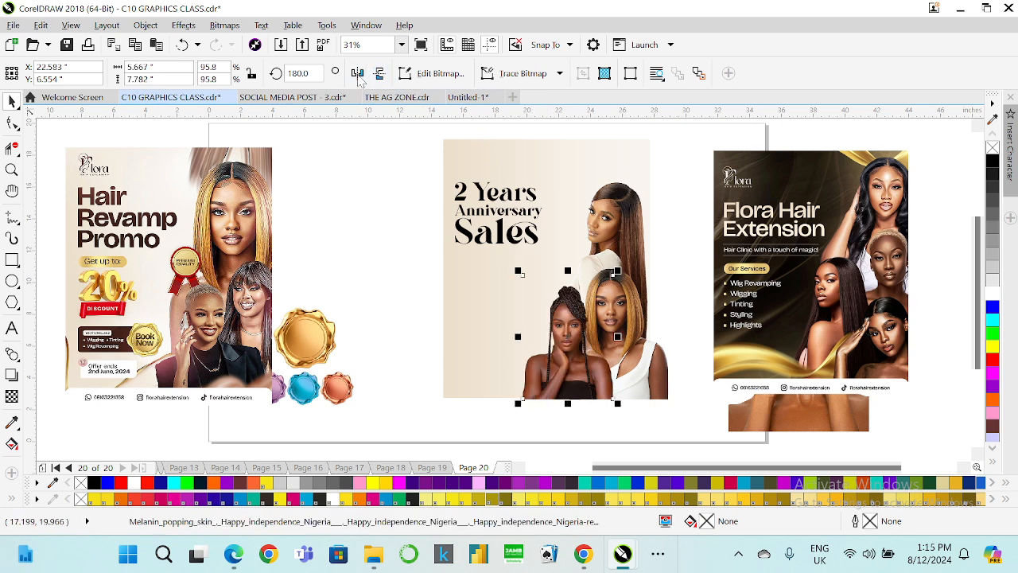
left_click(629, 318, "shift")
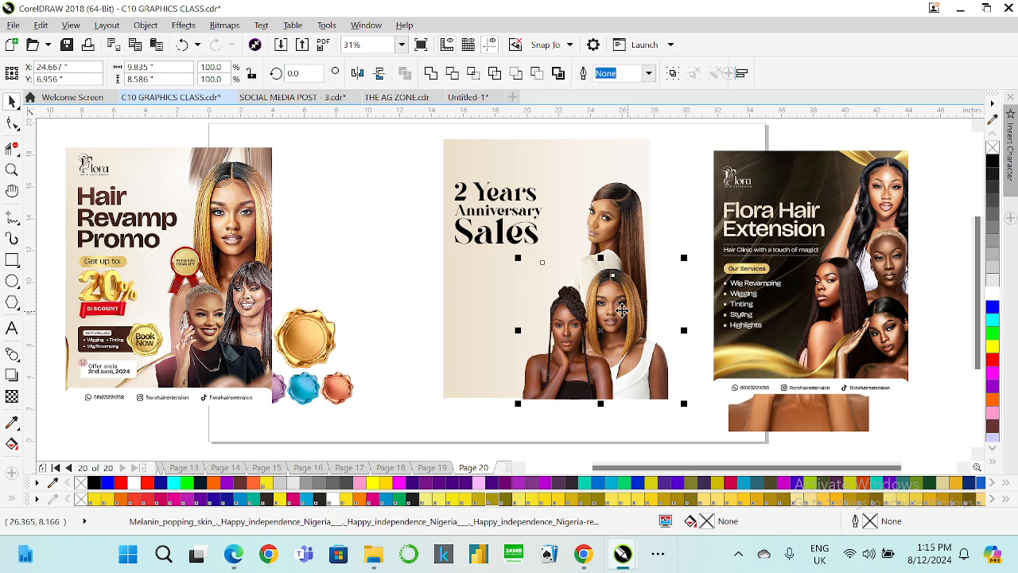
left_click(357, 74)
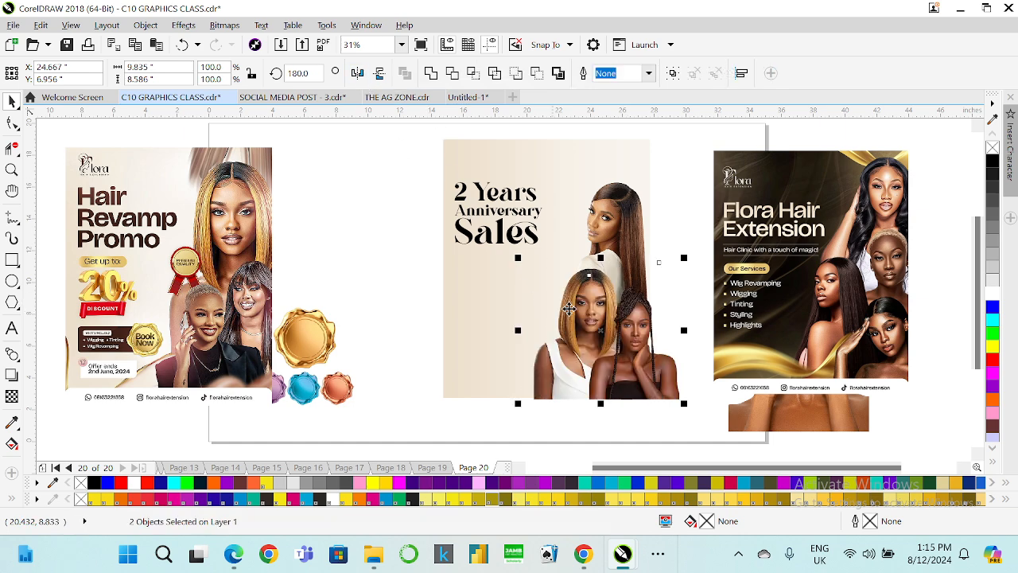
Move the two front model photos slightly left and shrink them a little.
left_click_drag(591, 331, 575, 331)
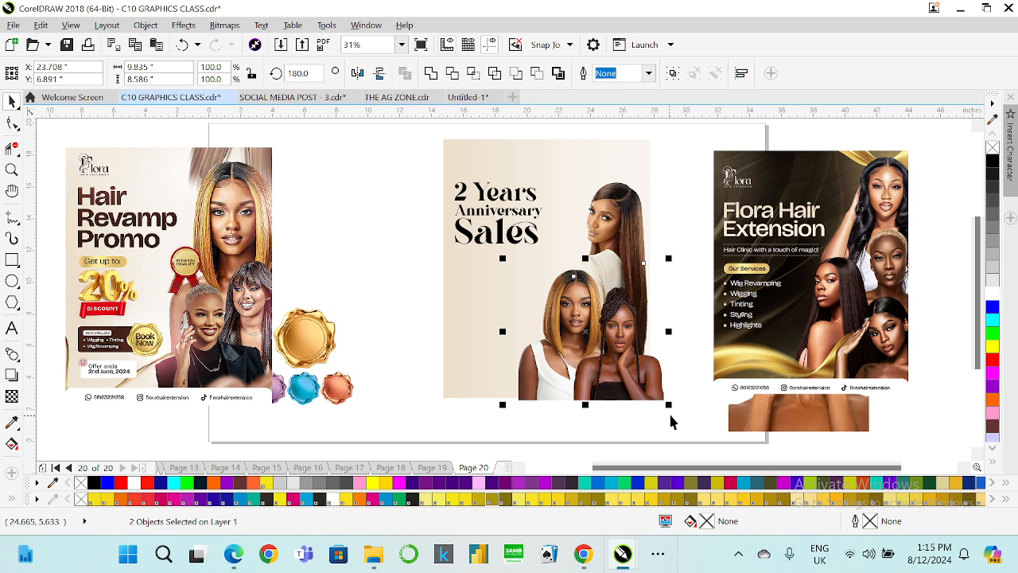
left_click_drag(672, 409, 665, 404)
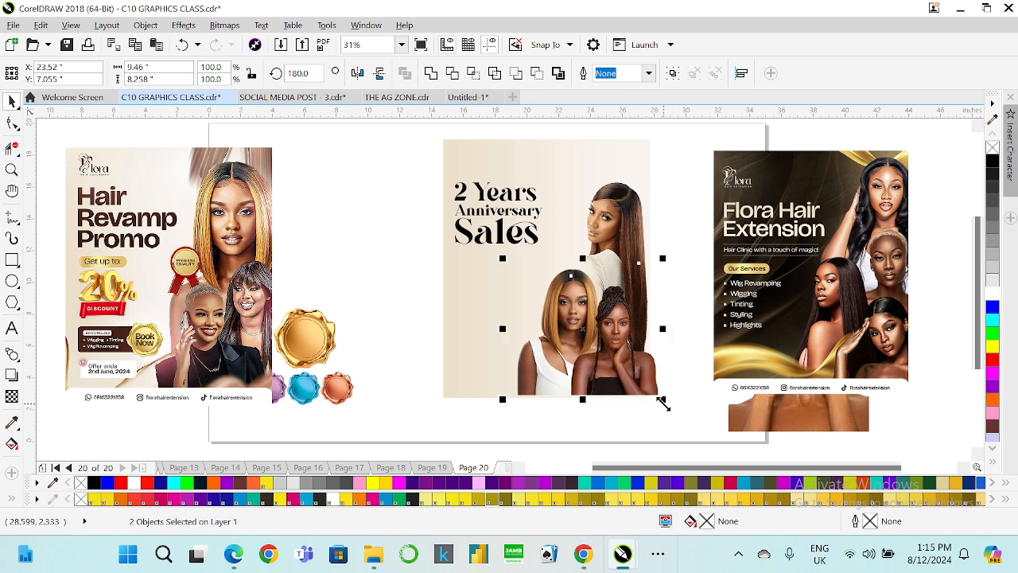
Place the bantu-knot model photo behind the front models on the right and scale it to about 93%.
left_click(602, 427)
left_click_drag(792, 418, 410, 380)
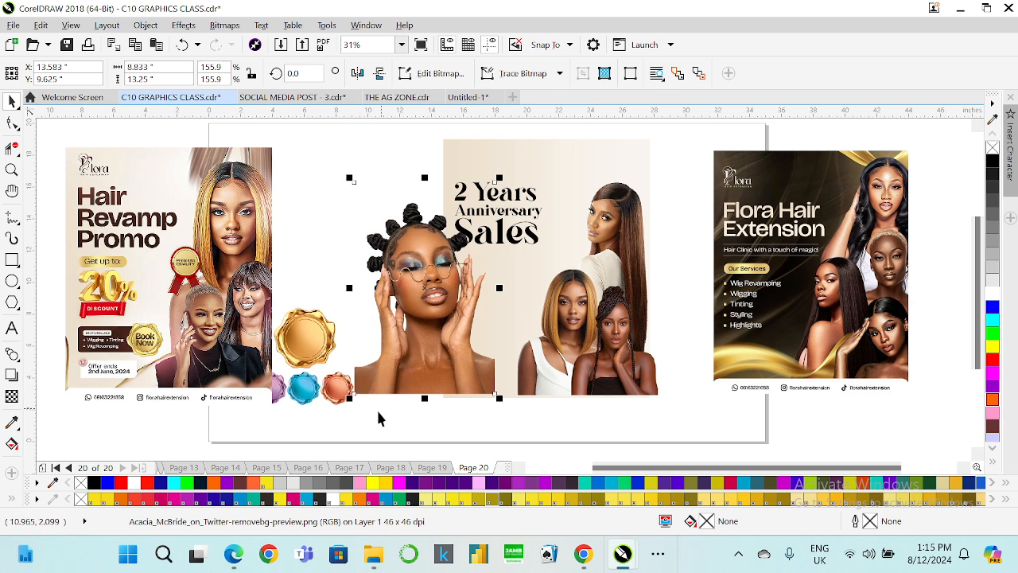
left_click_drag(341, 406, 406, 320)
left_click_drag(452, 293, 625, 318)
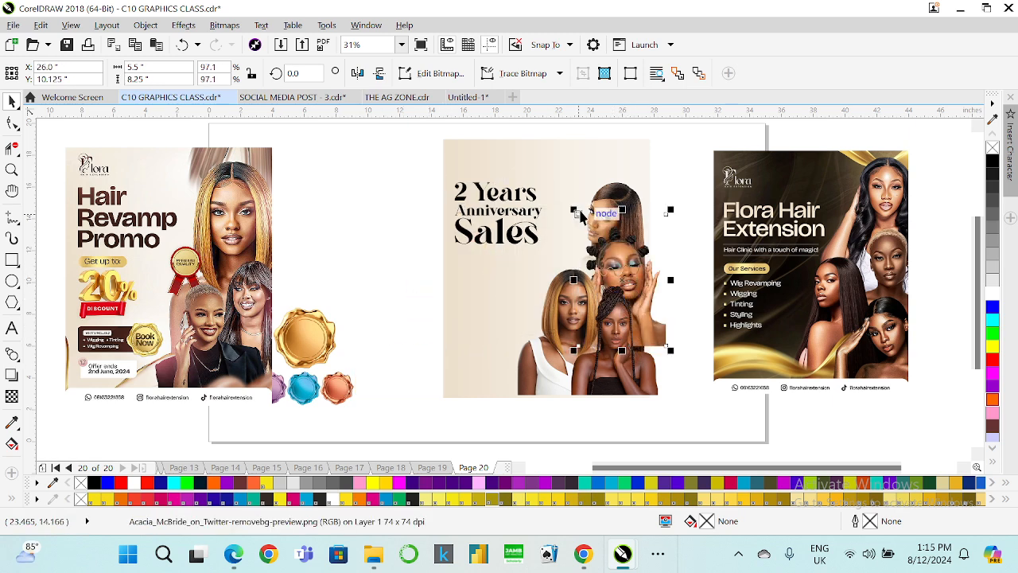
left_click_drag(573, 210, 585, 228)
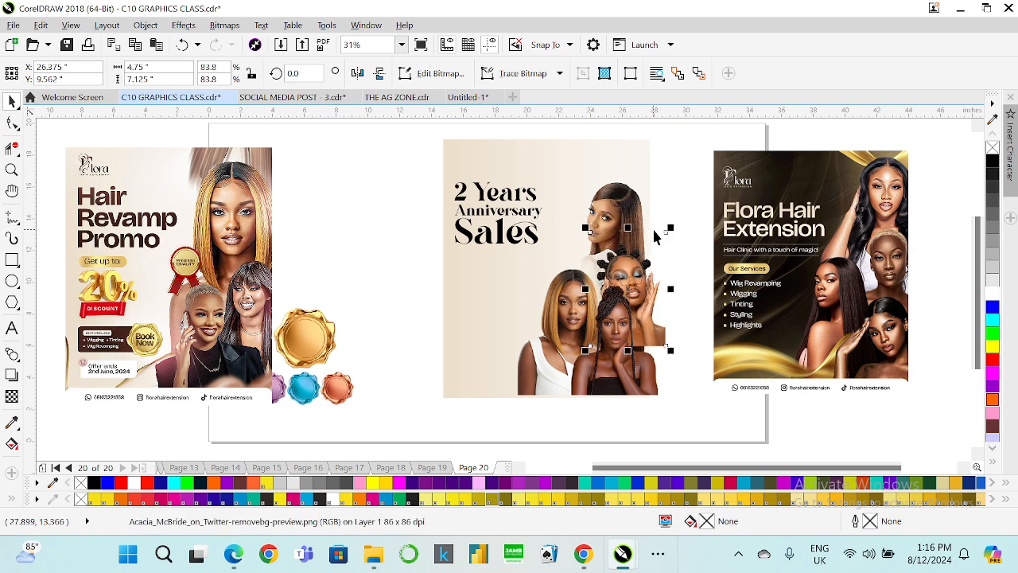
left_click_drag(671, 353, 679, 360)
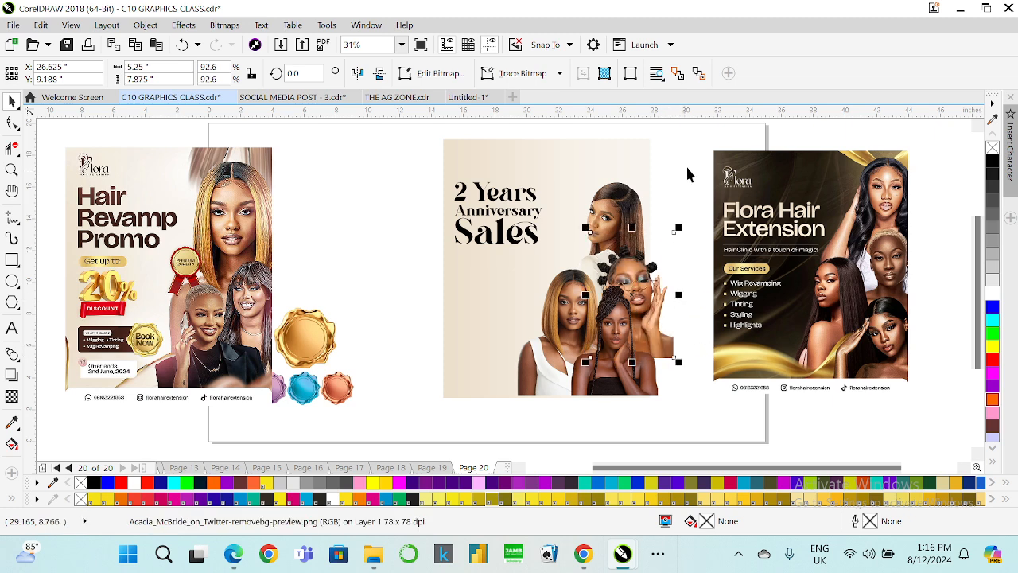
Select the four model photos and group them.
left_click_drag(693, 158, 625, 360)
left_click_drag(516, 415, 510, 418)
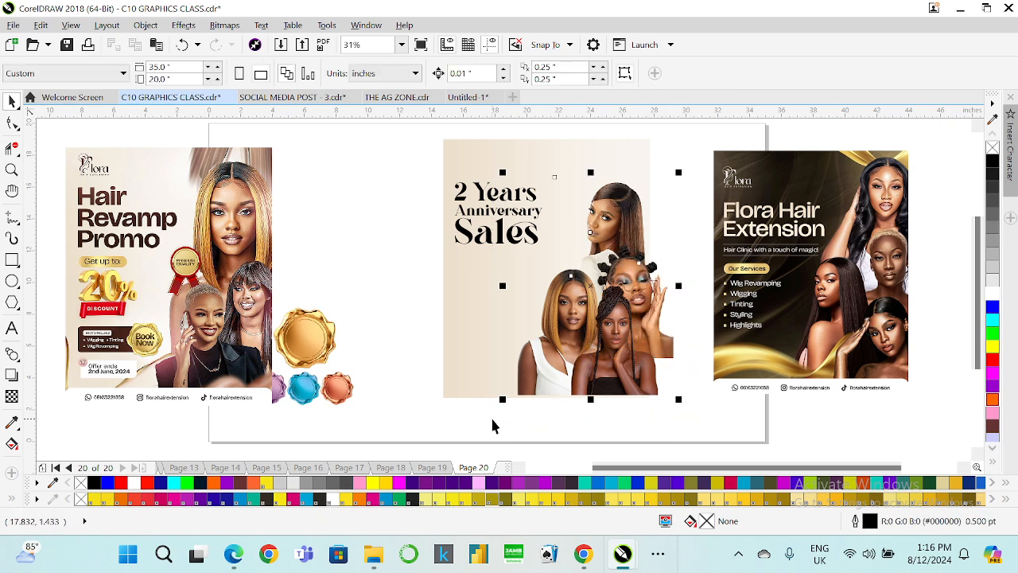
key("ctrl+g")
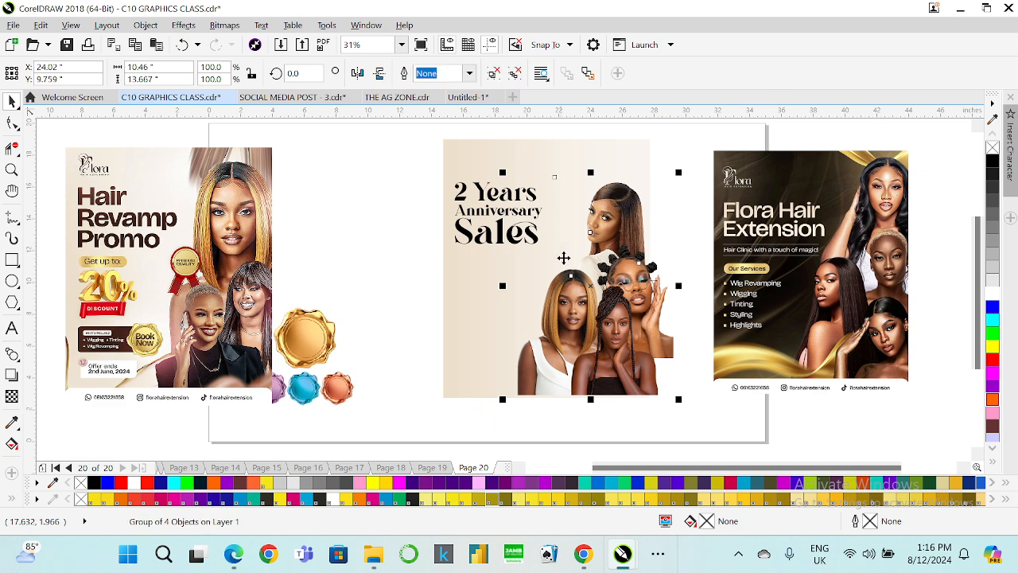
PowerClip the model group inside the flyer's background rectangle.
left_click_drag(563, 258, 306, 265)
left_click_drag(355, 291, 616, 284)
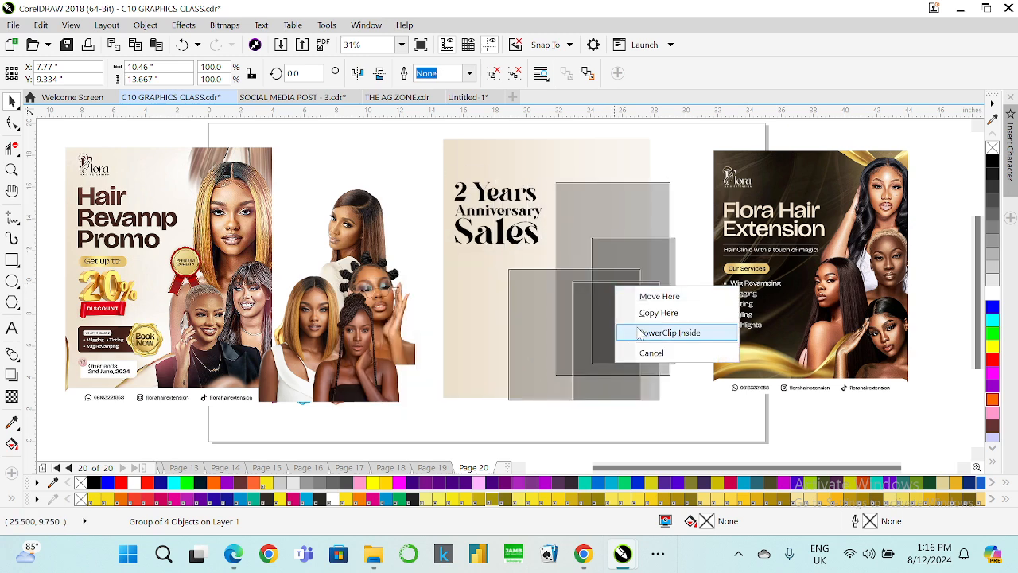
left_click(668, 332)
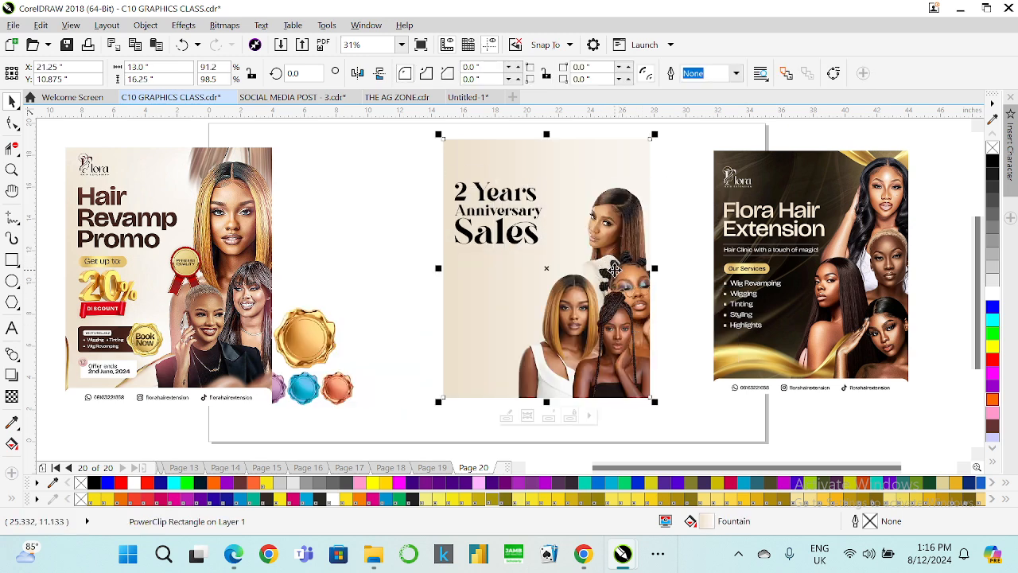
Preview the flyer full screen, then edit the PowerClip contents to nudge the front model photos slightly down.
left_click(419, 46)
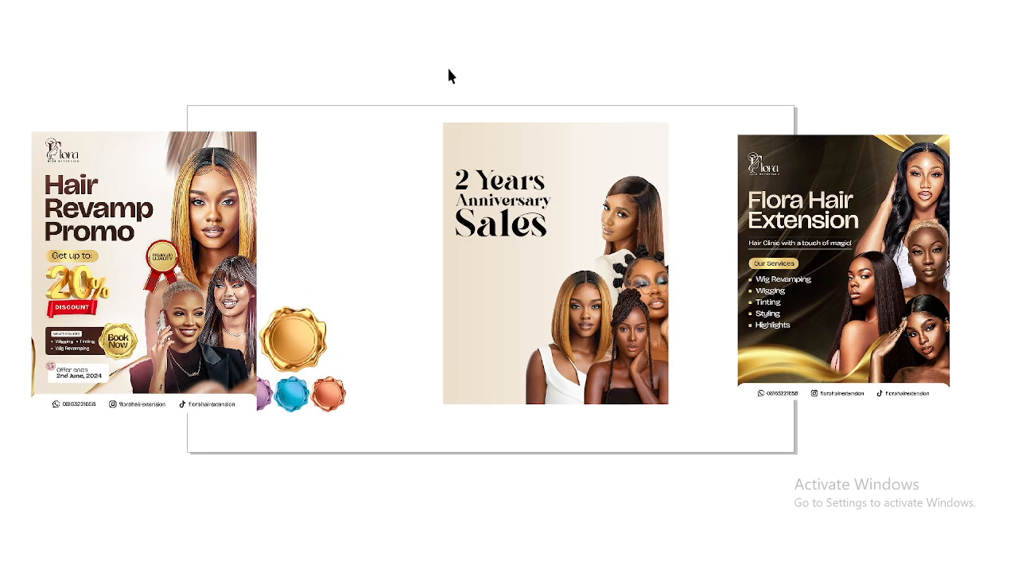
left_click(592, 267)
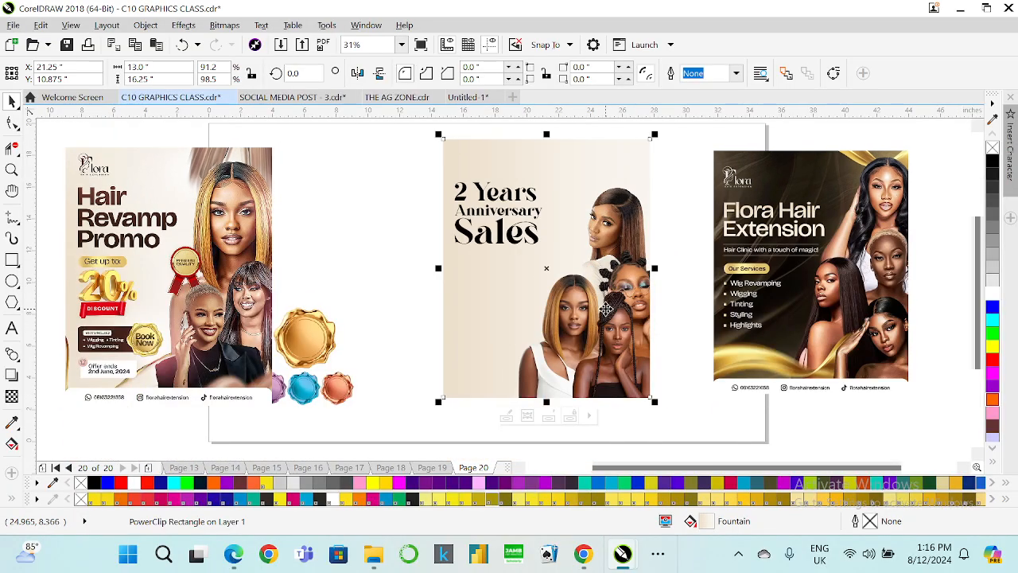
right_click(606, 308)
left_click(658, 128)
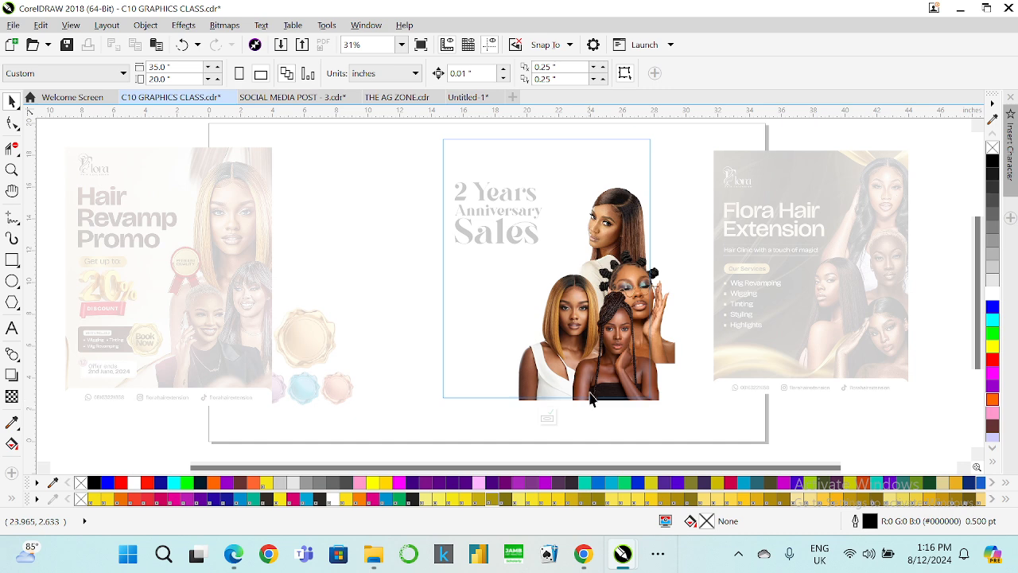
right_click(592, 389)
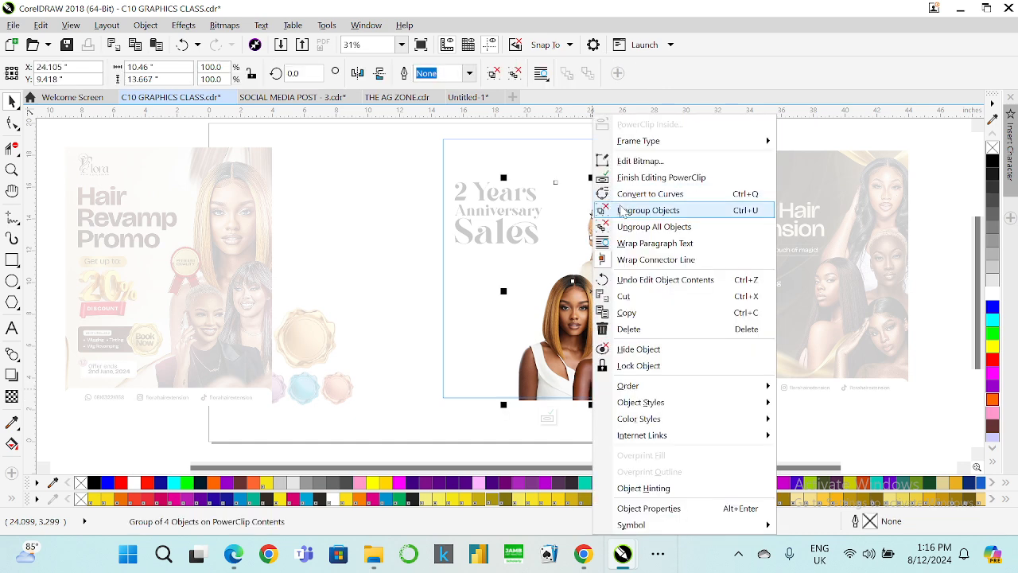
left_click(636, 138)
left_click(606, 373)
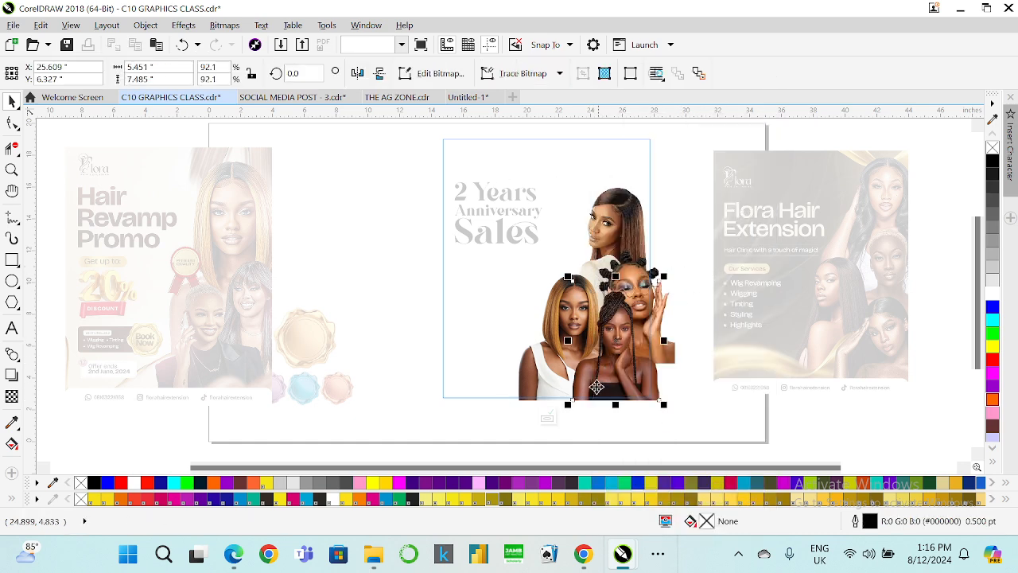
left_click_drag(561, 408, 563, 410)
key("Down")
key("Down")
key("Down")
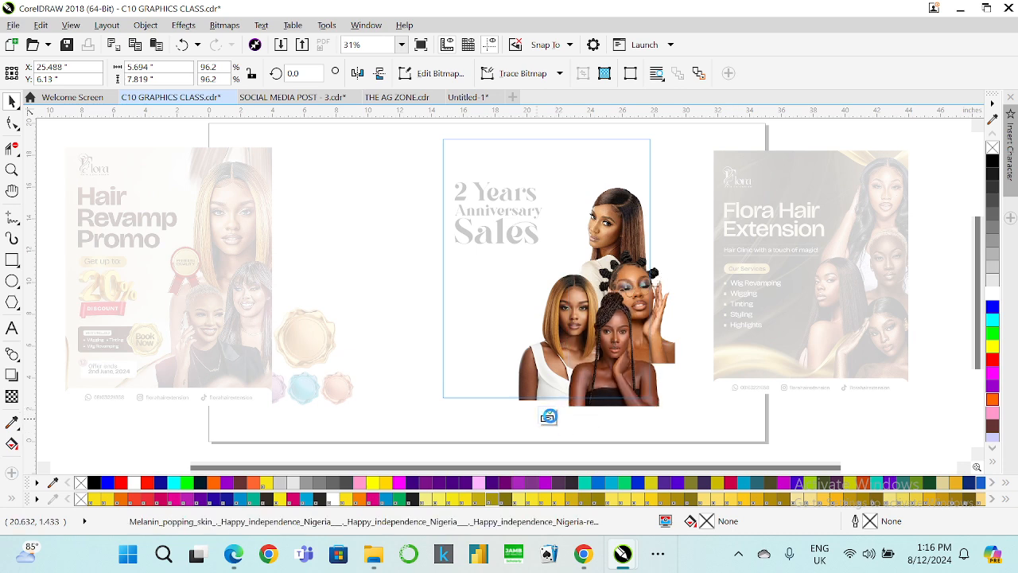
left_click(548, 419)
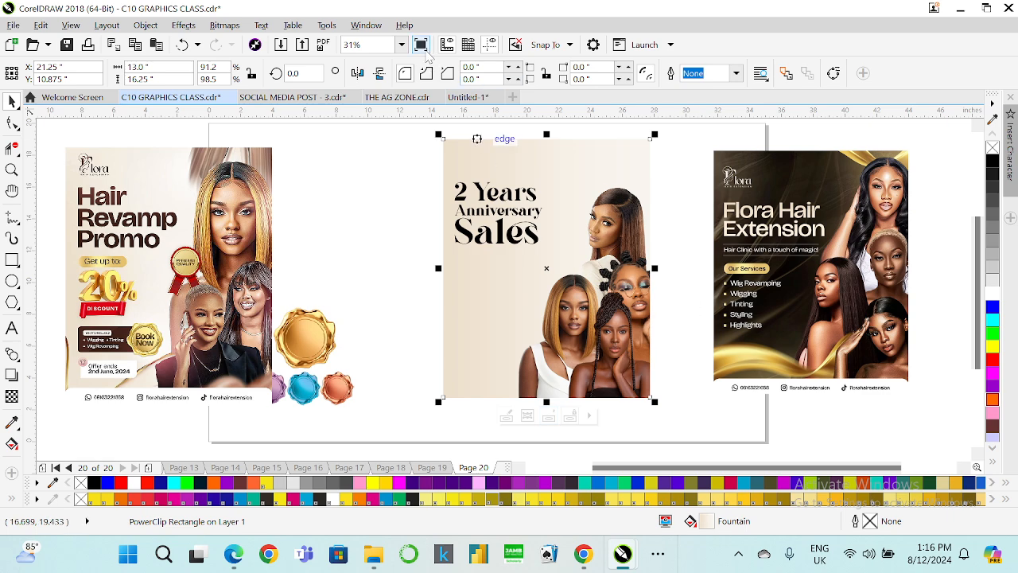
Switch to Chrome and open remove.bg in a new tab.
left_click(378, 184)
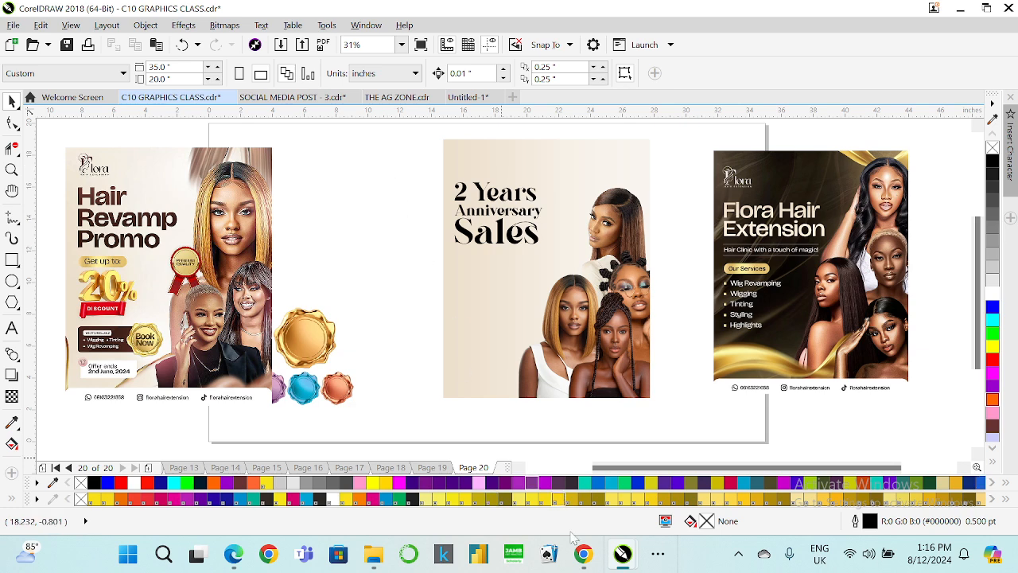
mouse_move(583, 554)
left_click(461, 453)
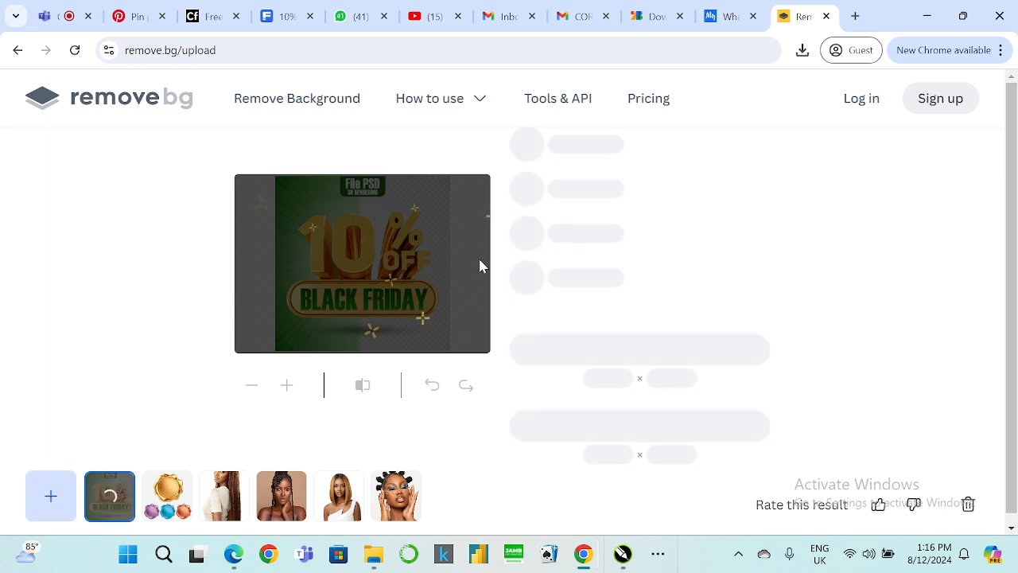
left_click(856, 18)
type("re")
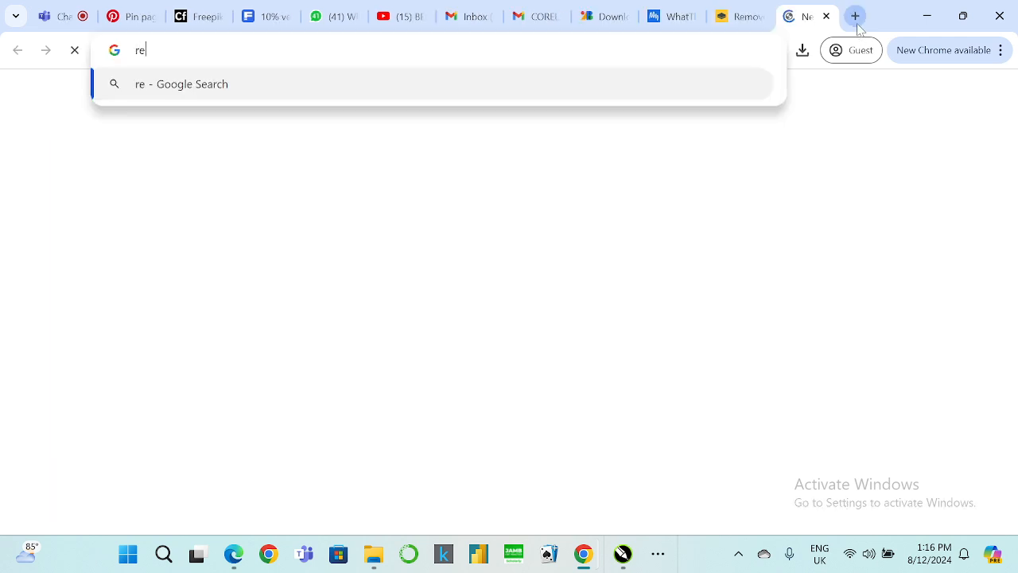
type("move.")
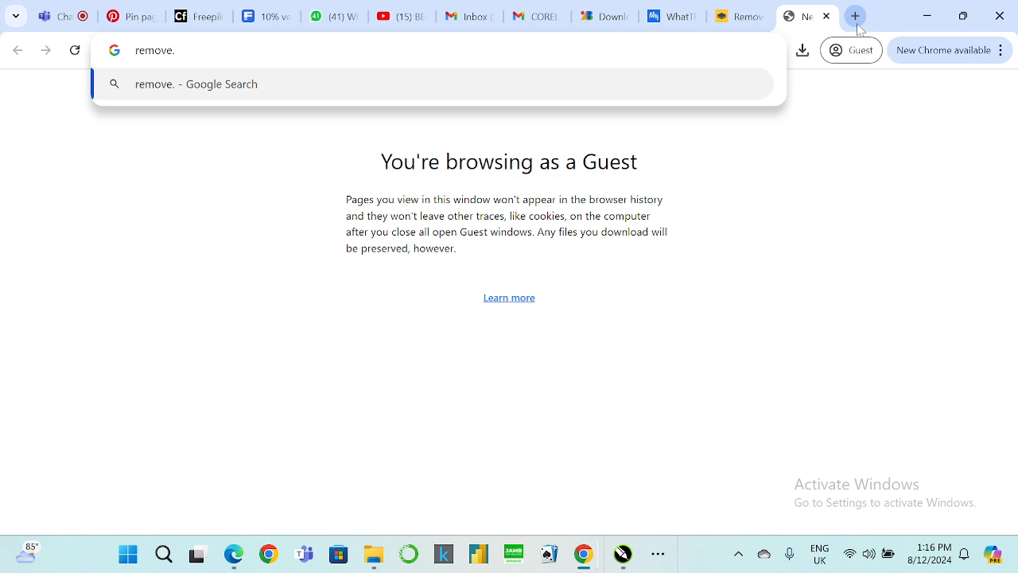
type("bg")
key("Return")
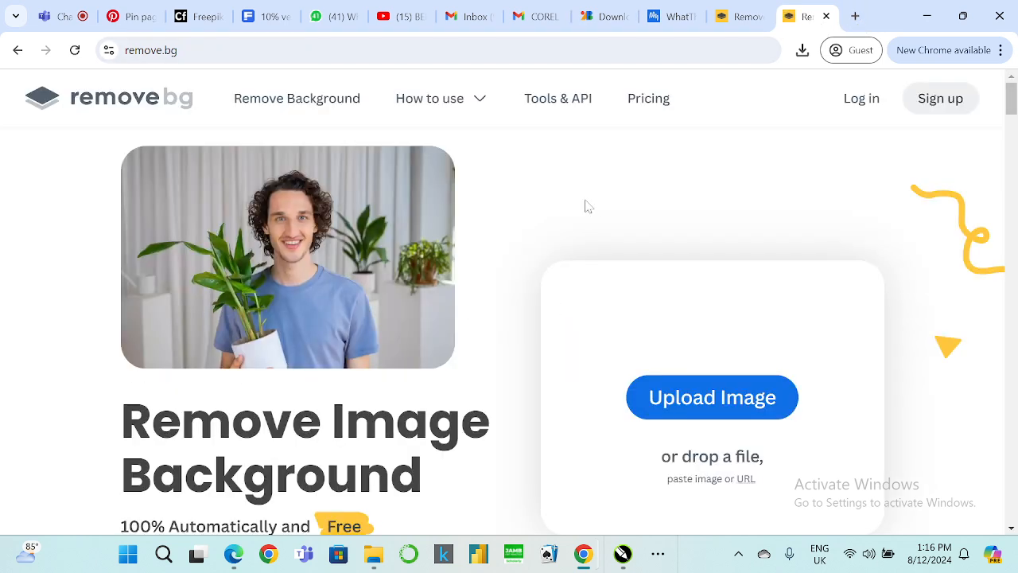
Upload the codifyformatter (12) 10% Off Black Friday image to remove.bg and download the background-free PNG.
left_click(723, 397)
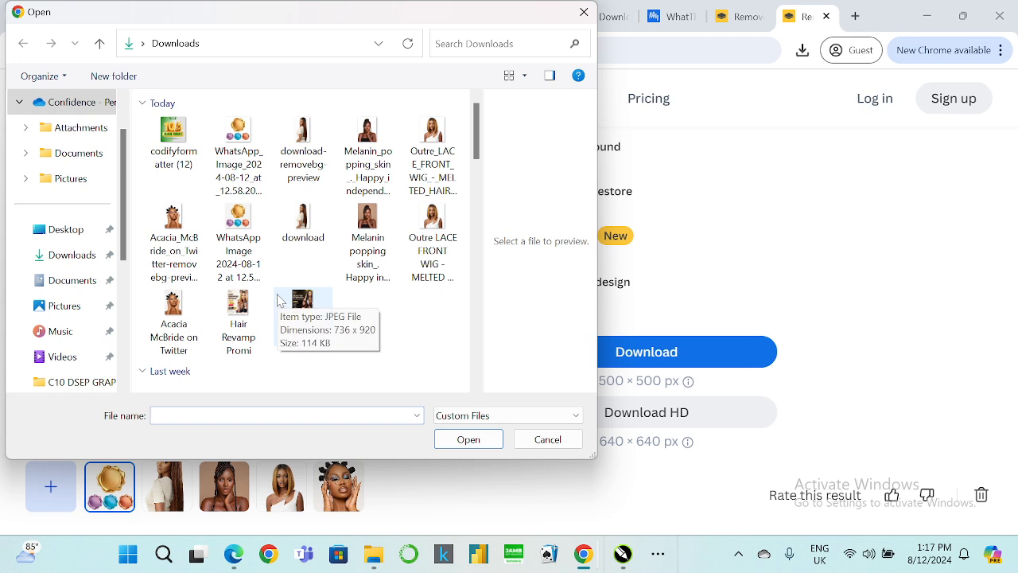
left_click(173, 139)
left_click(468, 439)
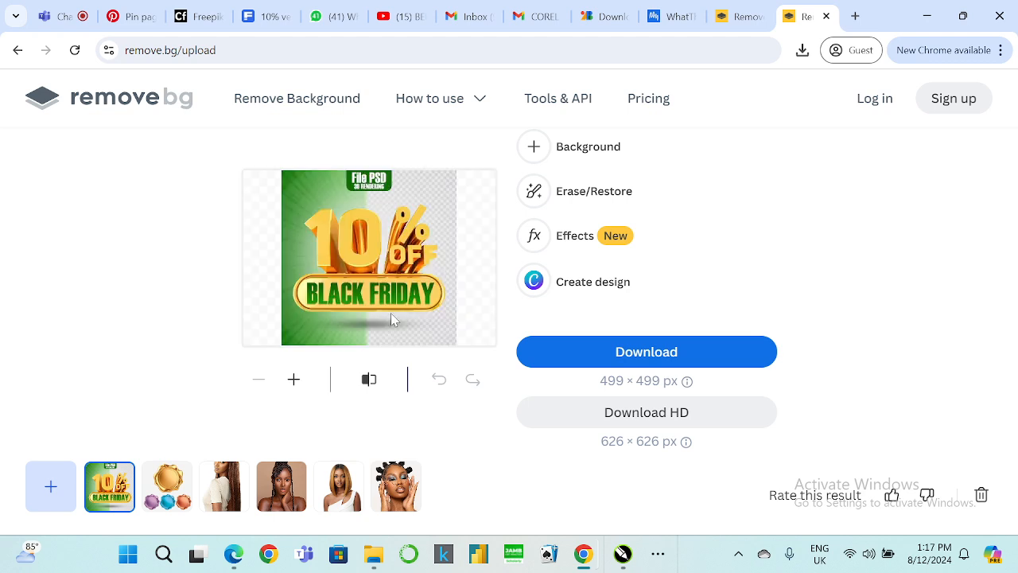
left_click(682, 366)
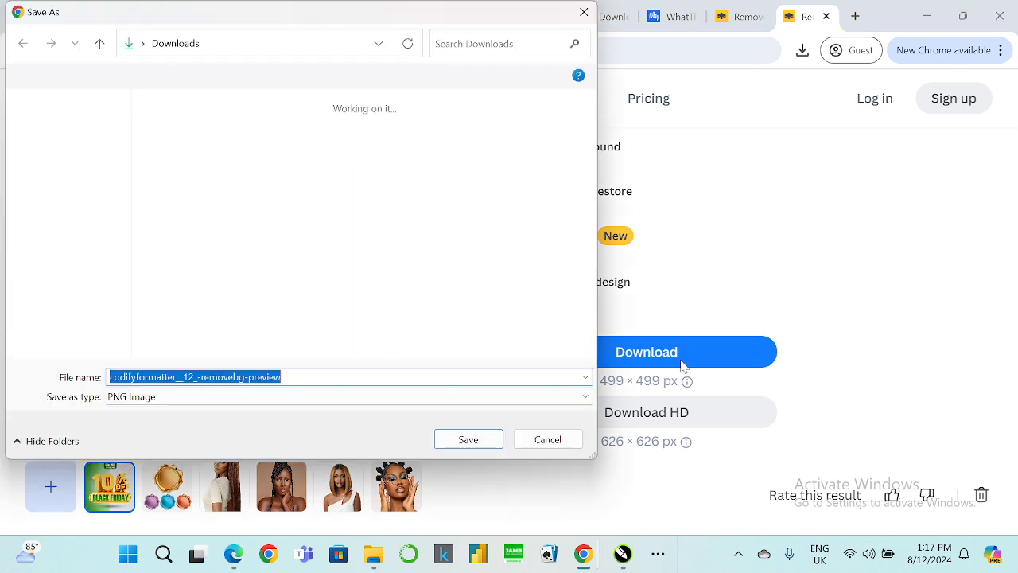
left_click(464, 439)
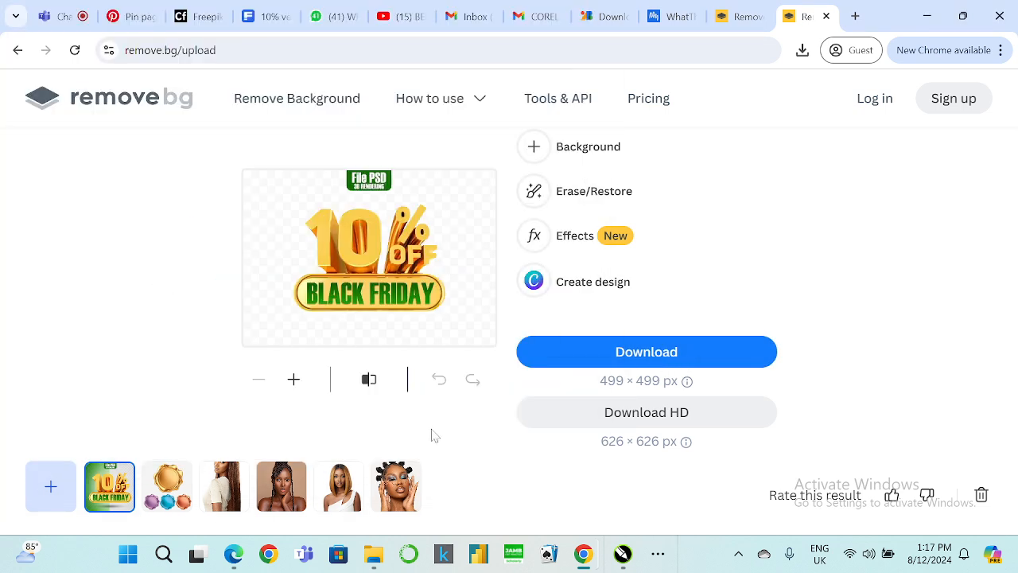
Return to CorelDRAW and import codifyformatter_12_-removebg-preview onto the anniversary flyer.
left_click(962, 16)
left_click(926, 35)
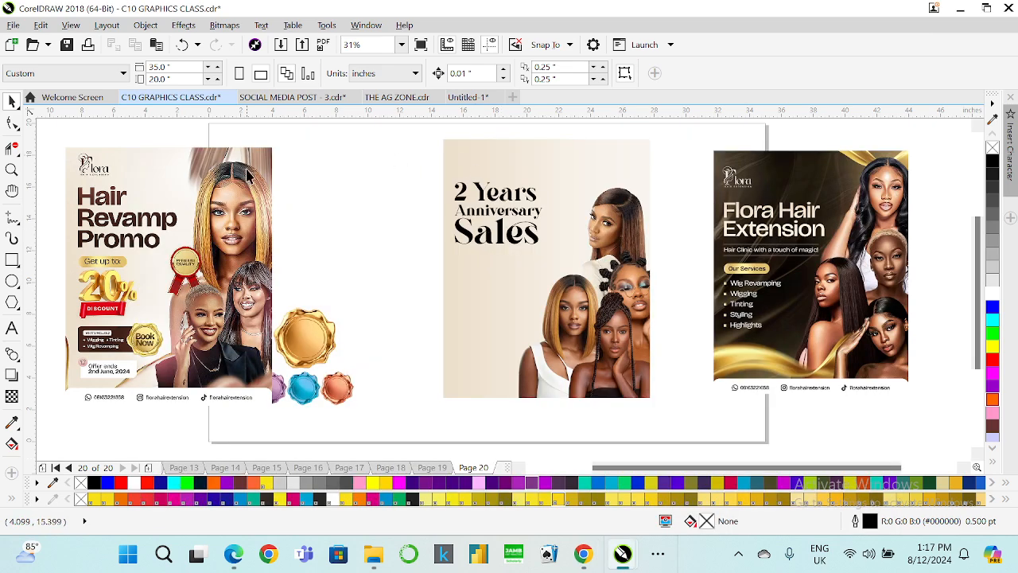
left_click(281, 45)
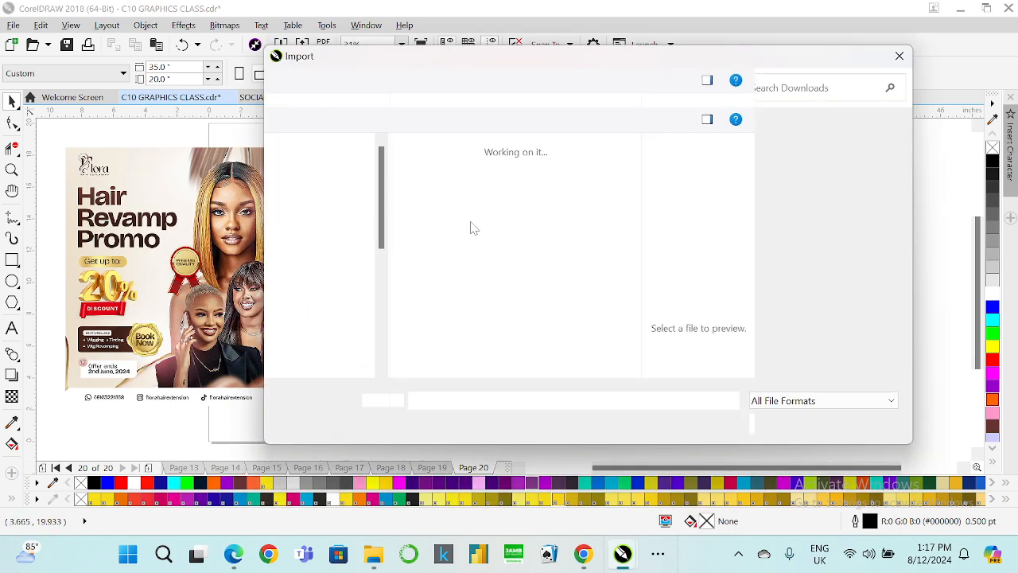
left_click(432, 203)
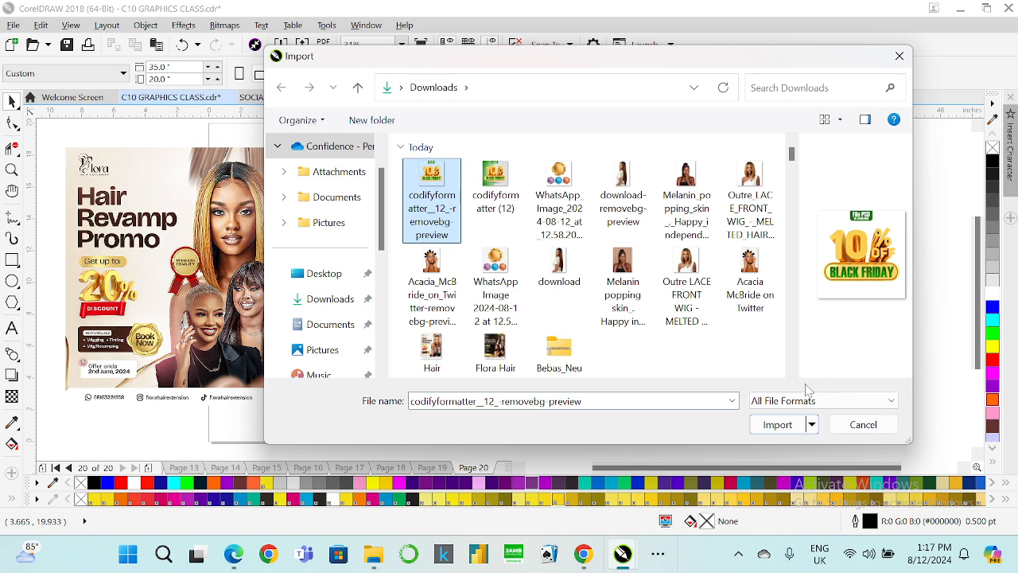
left_click(779, 424)
left_click(438, 251)
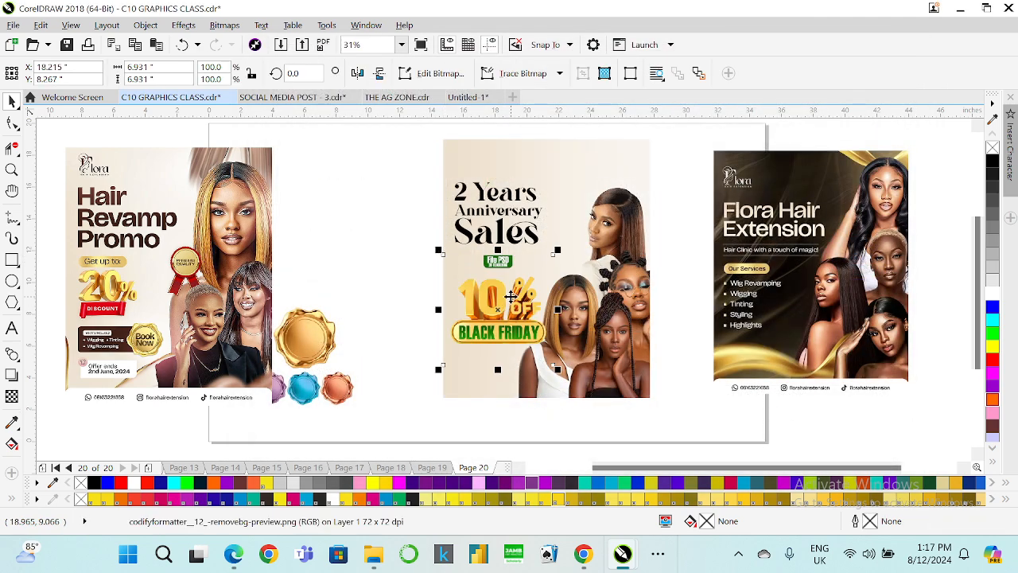
Try to crop the 10% image's bottom with the Shape tool, then undo it.
scroll(515, 297, "up", 2)
left_click(12, 123)
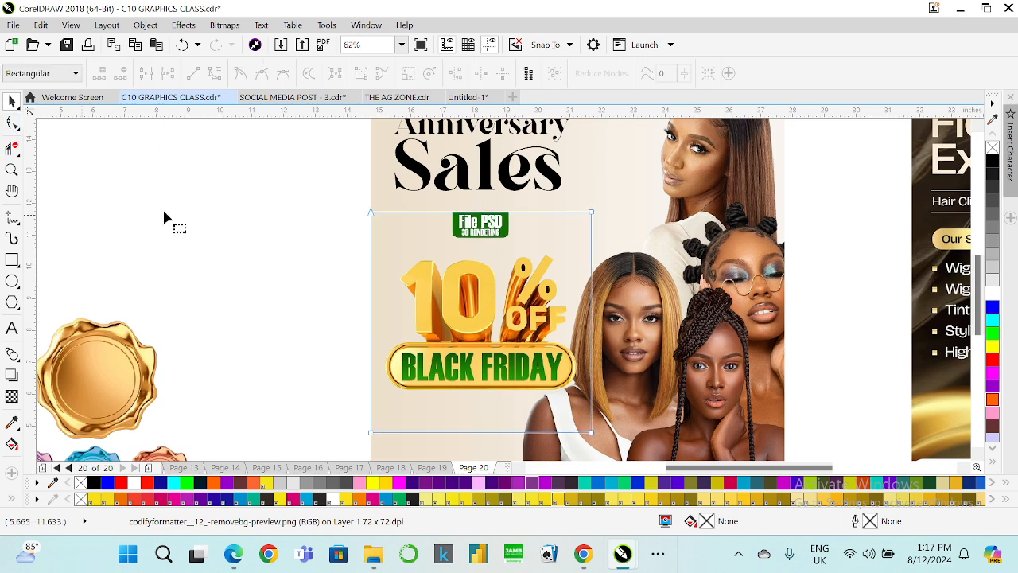
left_click_drag(327, 407, 585, 356)
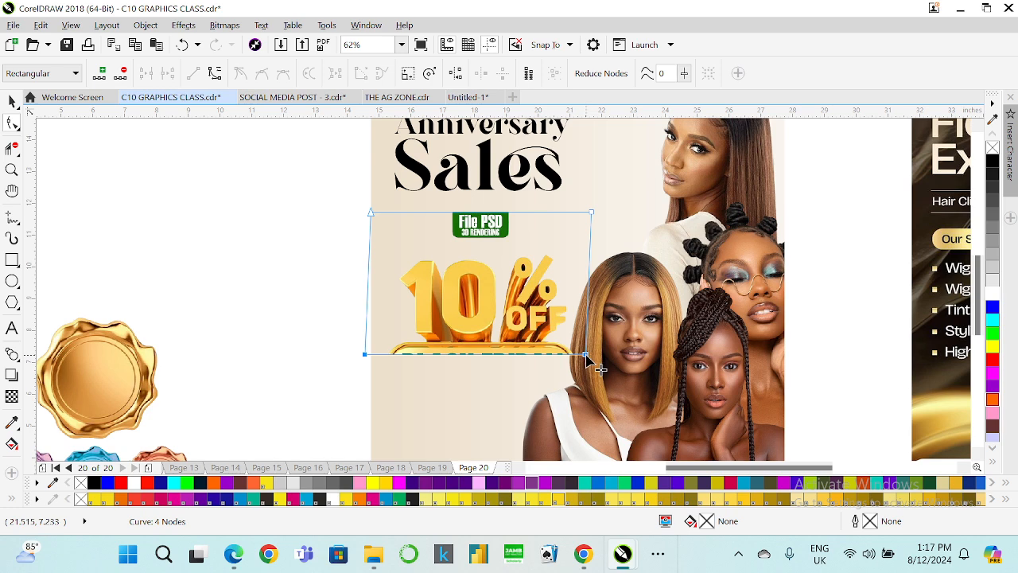
key("ctrl+z")
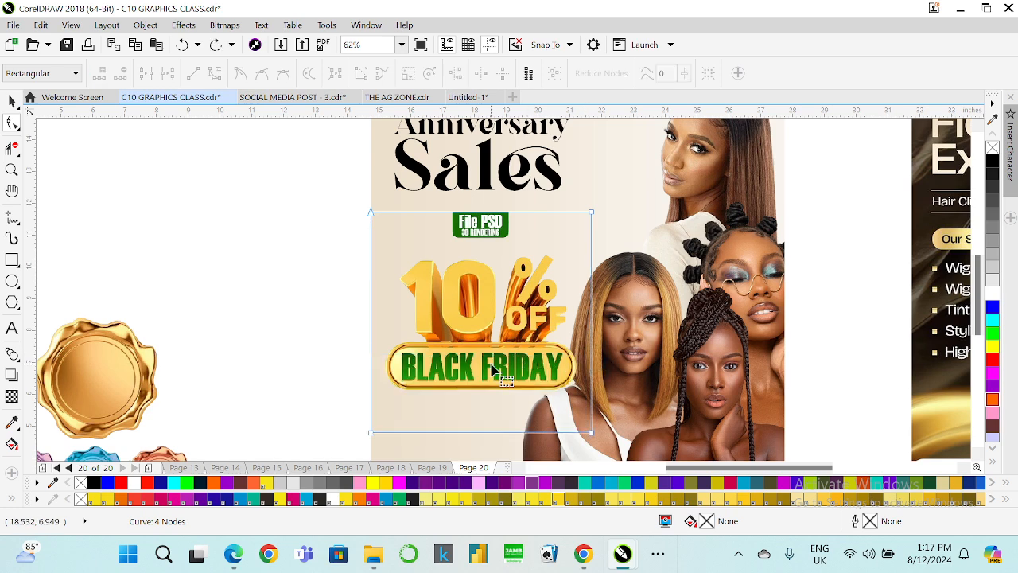
Crop the File PSD label off the top of the 10% image with the Shape tool.
scroll(494, 370, "down", 2)
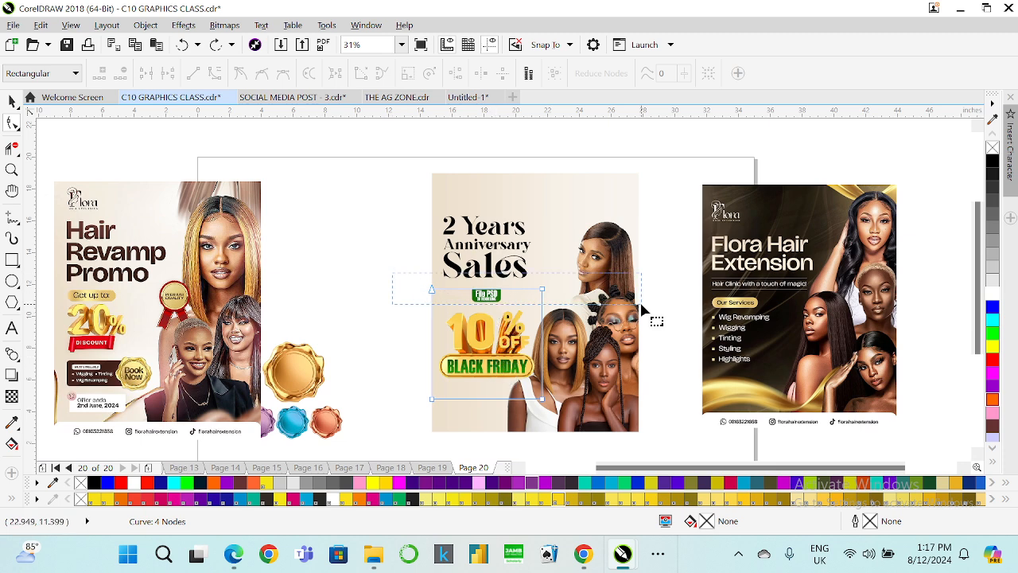
left_click(541, 290)
left_click_drag(544, 290, 547, 313)
scroll(544, 310, "up", 2)
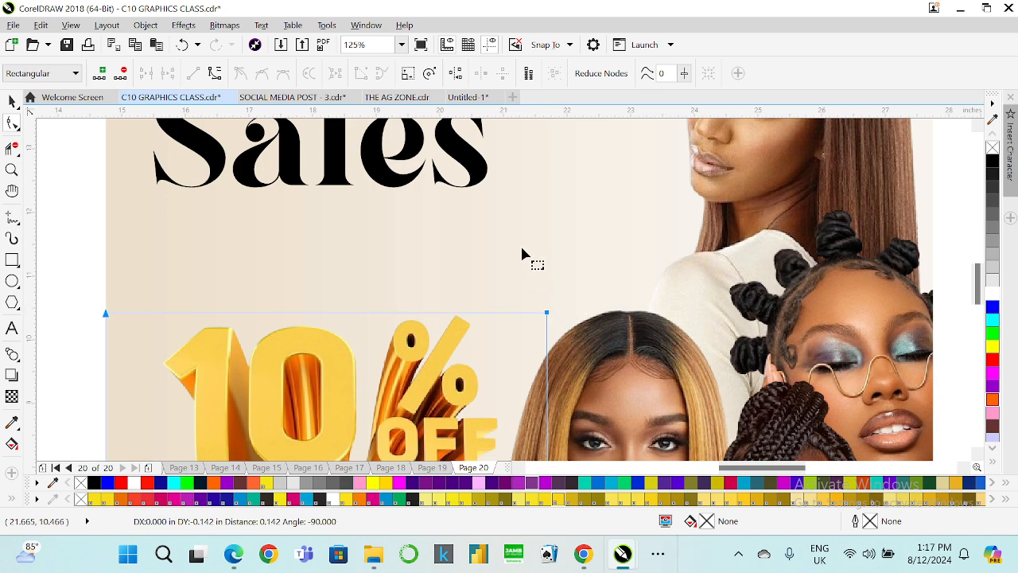
scroll(508, 249, "down", 3)
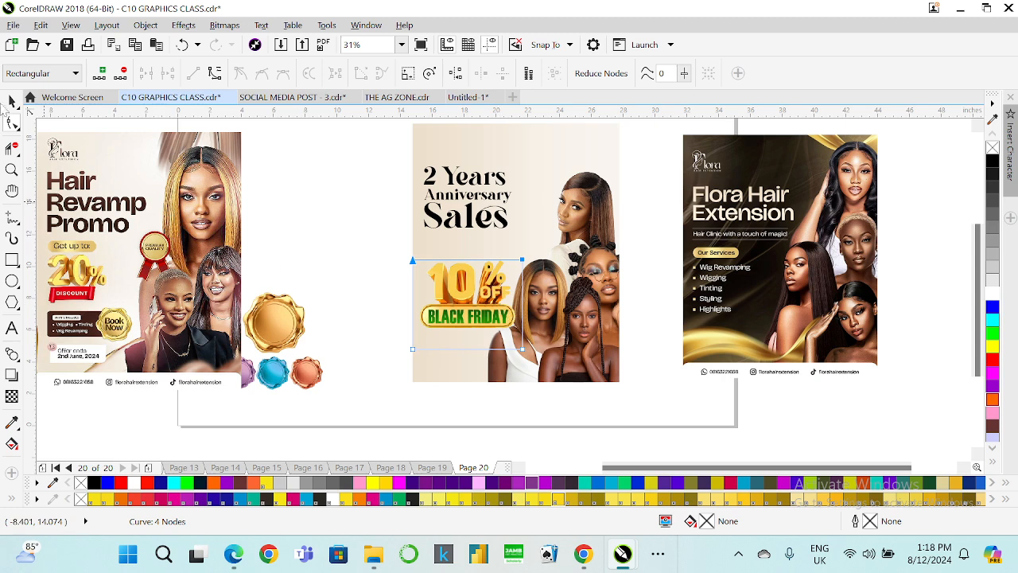
Move the 10% image up just below the Sales heading.
left_click(11, 100)
left_click_drag(467, 316, 467, 290)
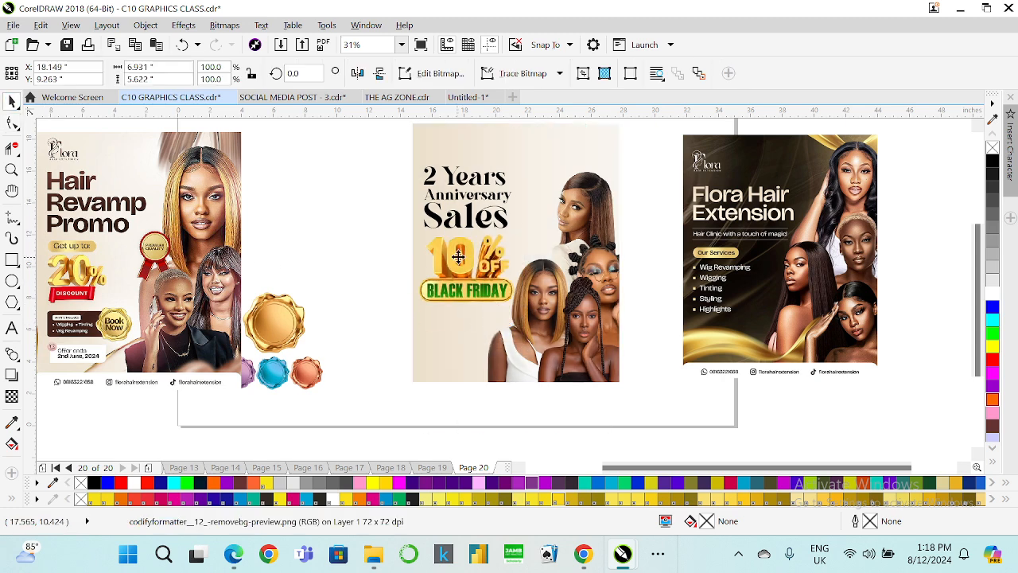
left_click(348, 231)
left_click(454, 266)
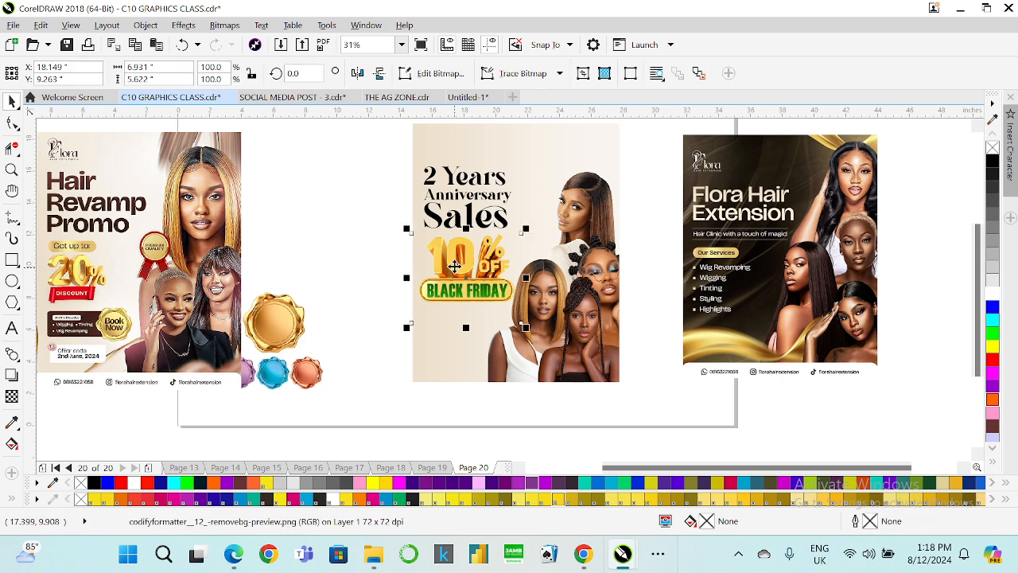
left_click_drag(454, 267, 456, 270)
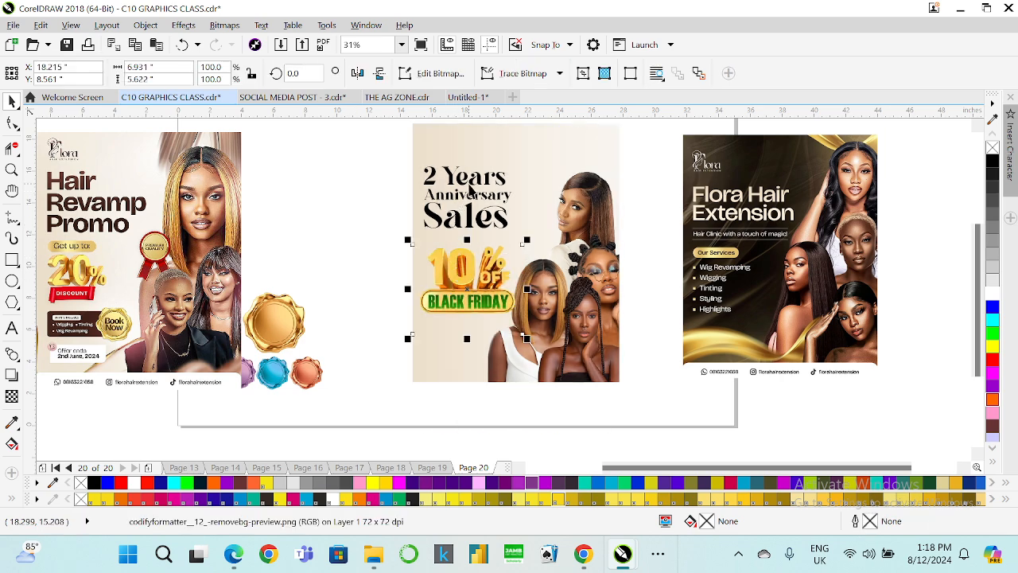
left_click(371, 198)
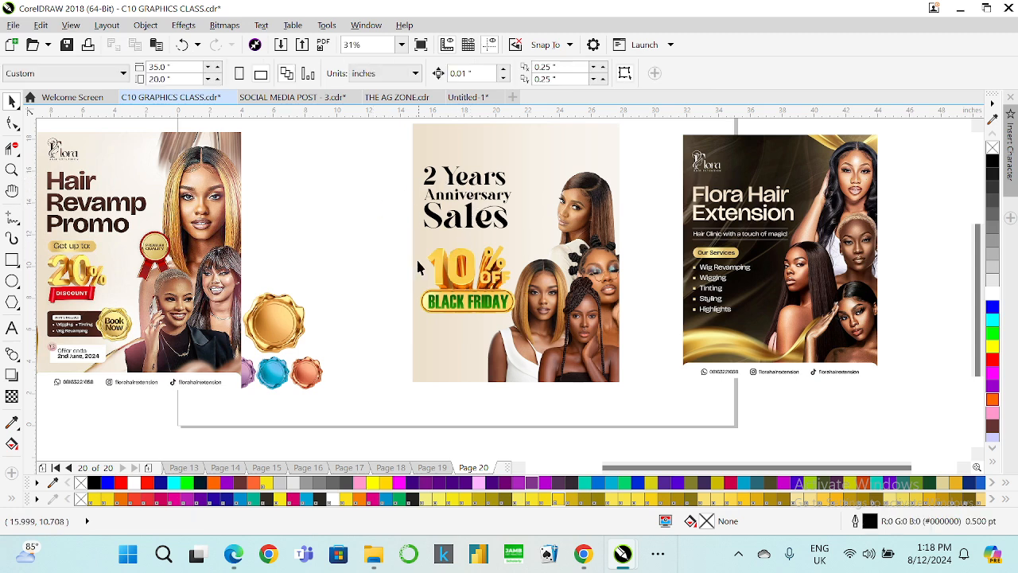
left_click(478, 267)
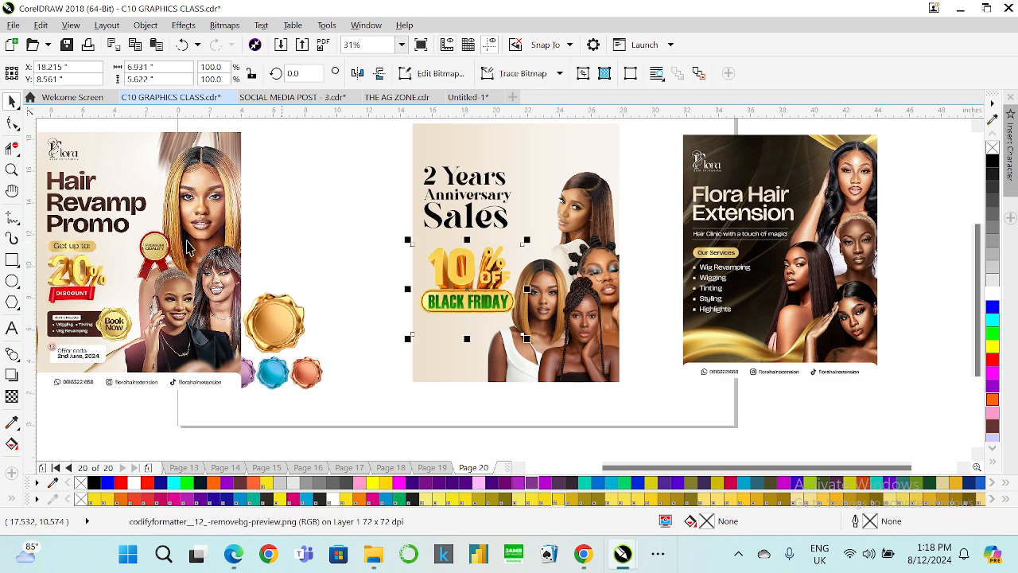
Crop the Black Friday banner off the bottom of the 10% image, leaving only the 10% OFF text.
left_click(12, 125)
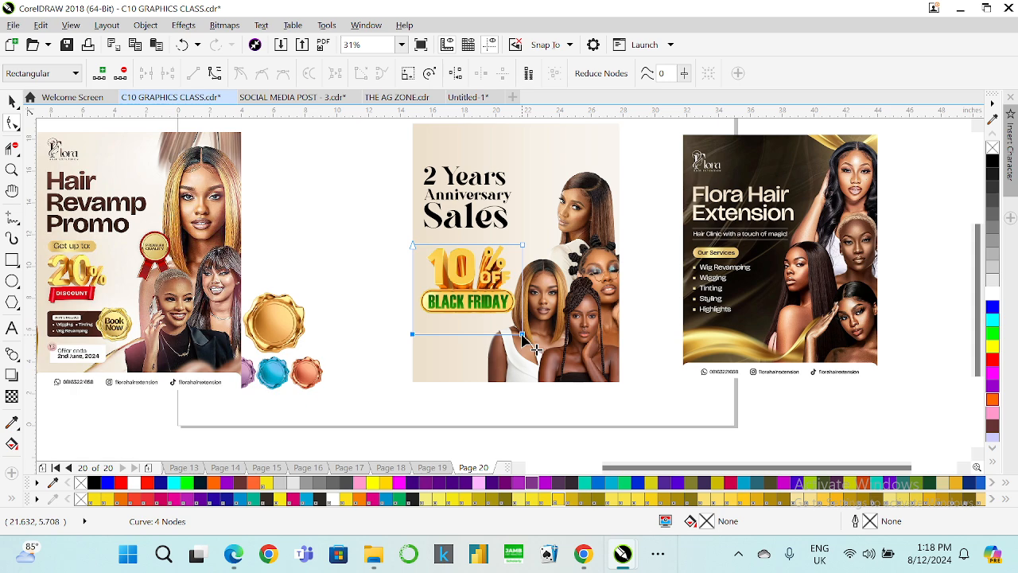
scroll(523, 336, "up", 2)
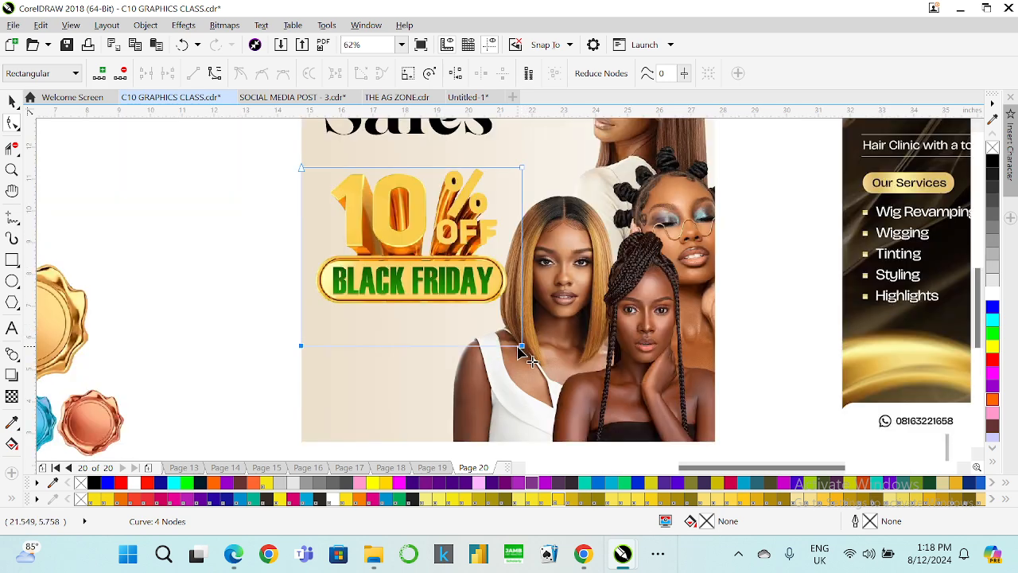
left_click_drag(525, 350, 522, 256)
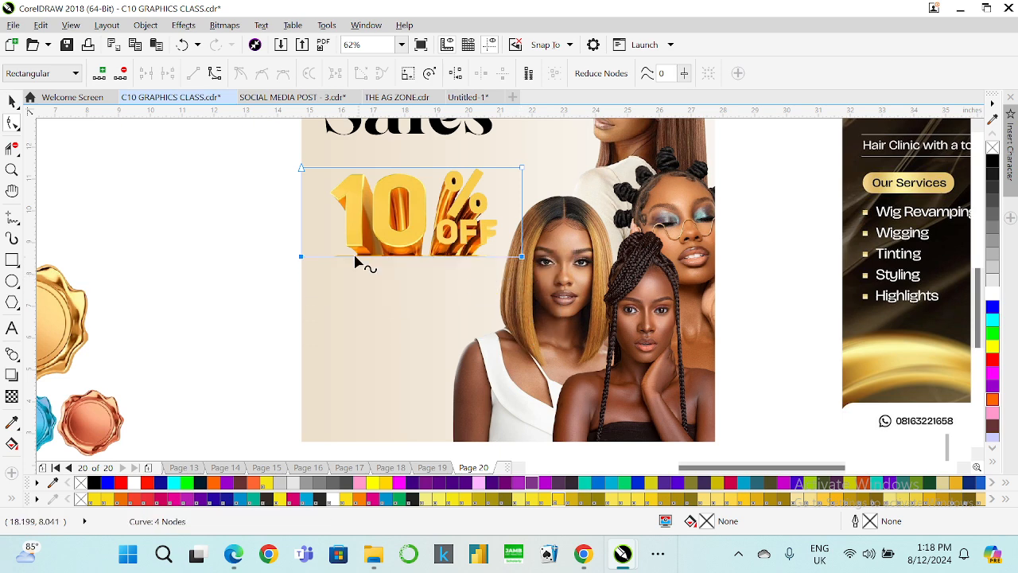
scroll(374, 250, "up", 2)
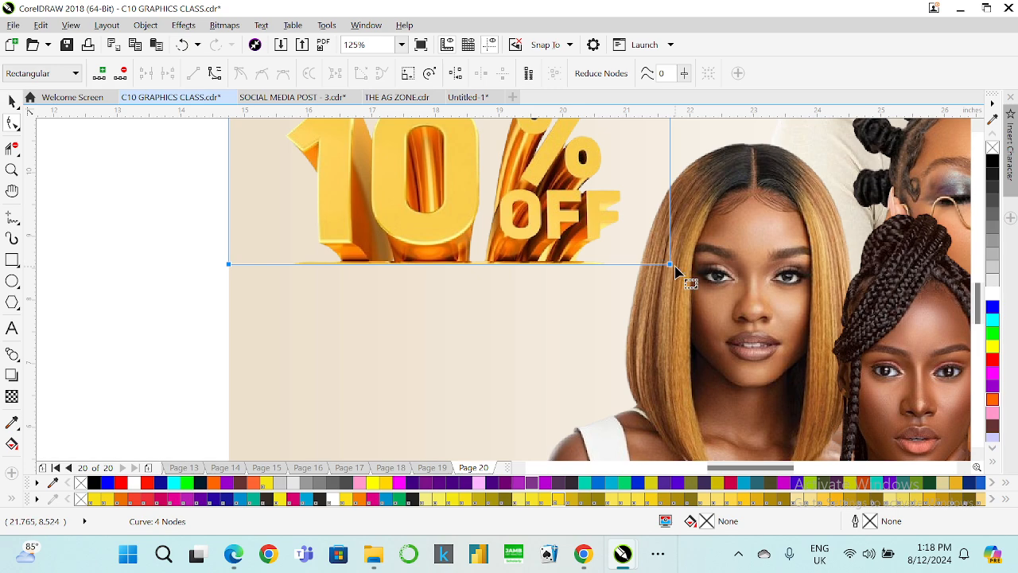
scroll(668, 264, "up", 2)
left_click_drag(664, 263, 665, 253)
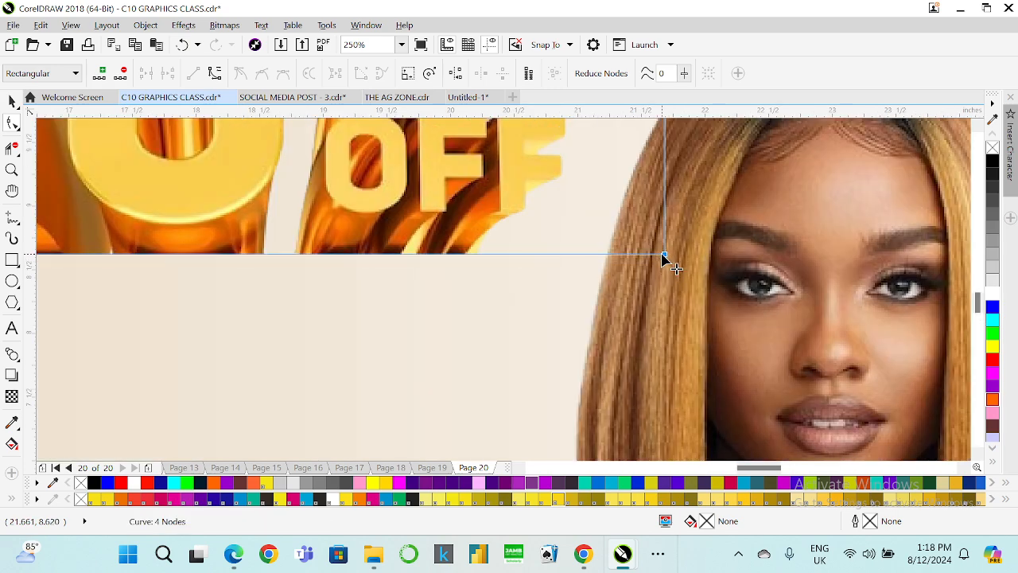
Undo the Black Friday banner crop on the 10% image and enlarge the image to about 181%.
left_click(12, 100)
scroll(429, 282, "down", 4)
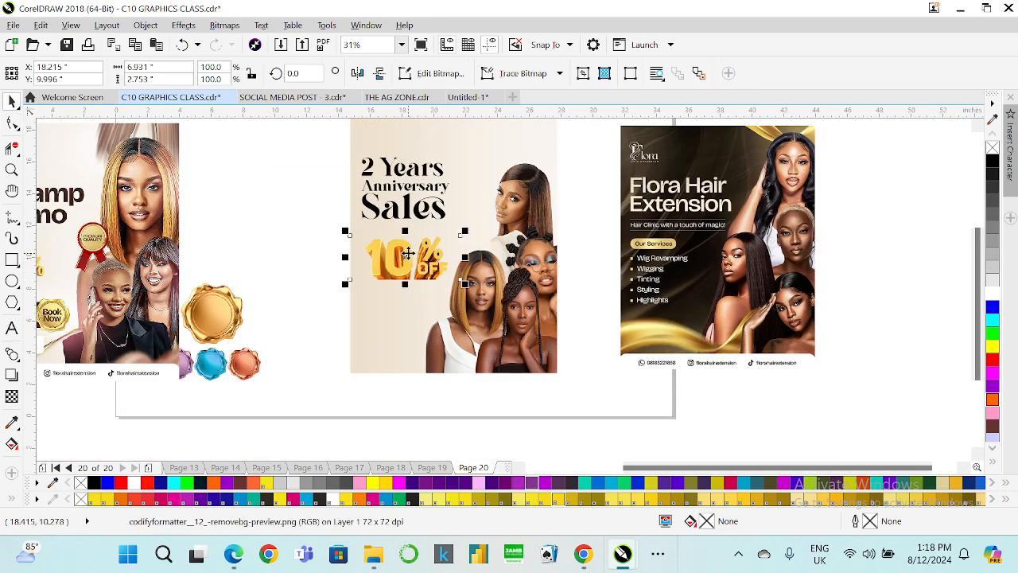
key("ctrl+z")
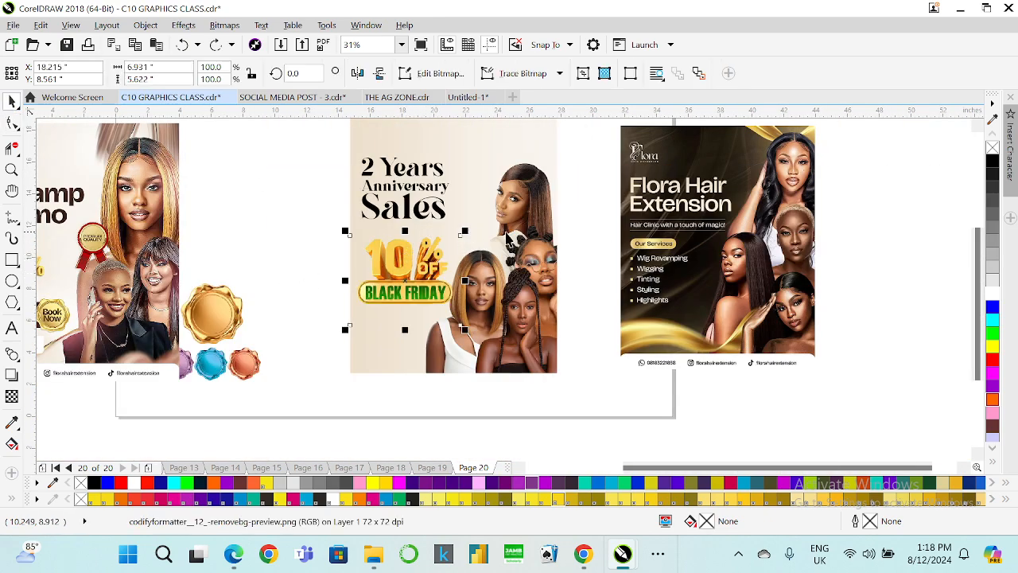
left_click_drag(465, 230, 510, 195)
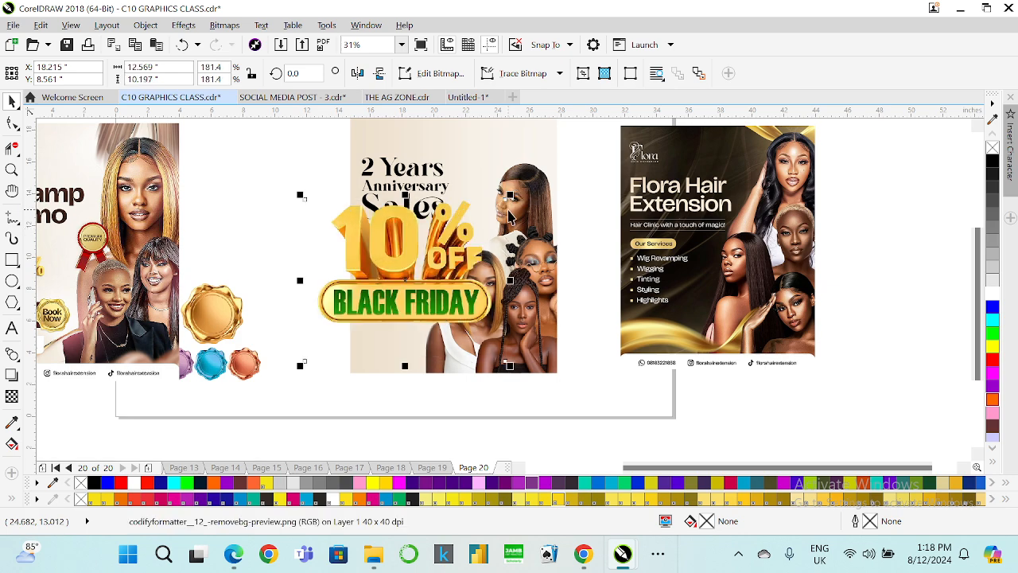
Switch to Photoshop and open the codifyformatter_12_-removebg-preview image.
left_click(961, 8)
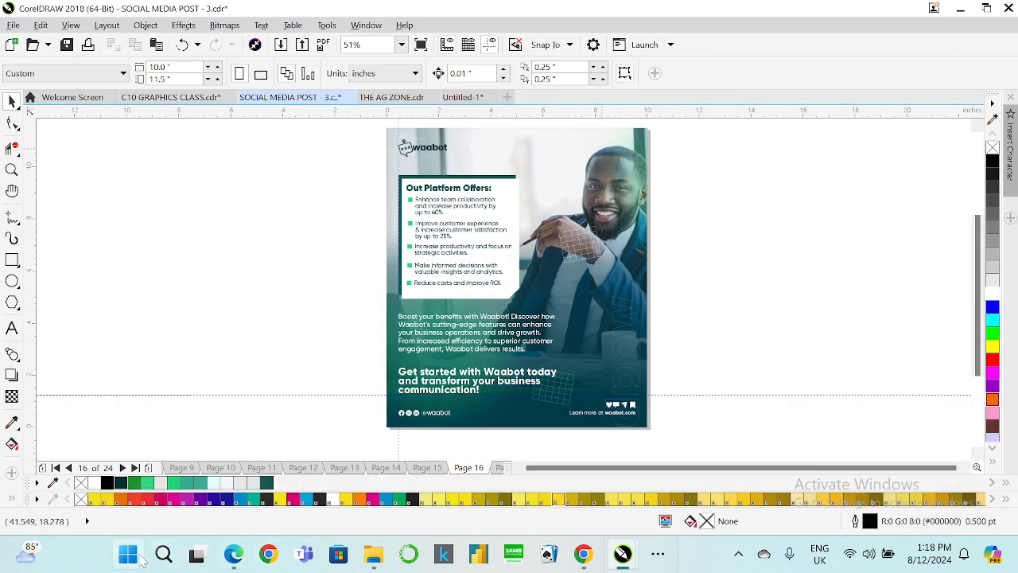
left_click(167, 556)
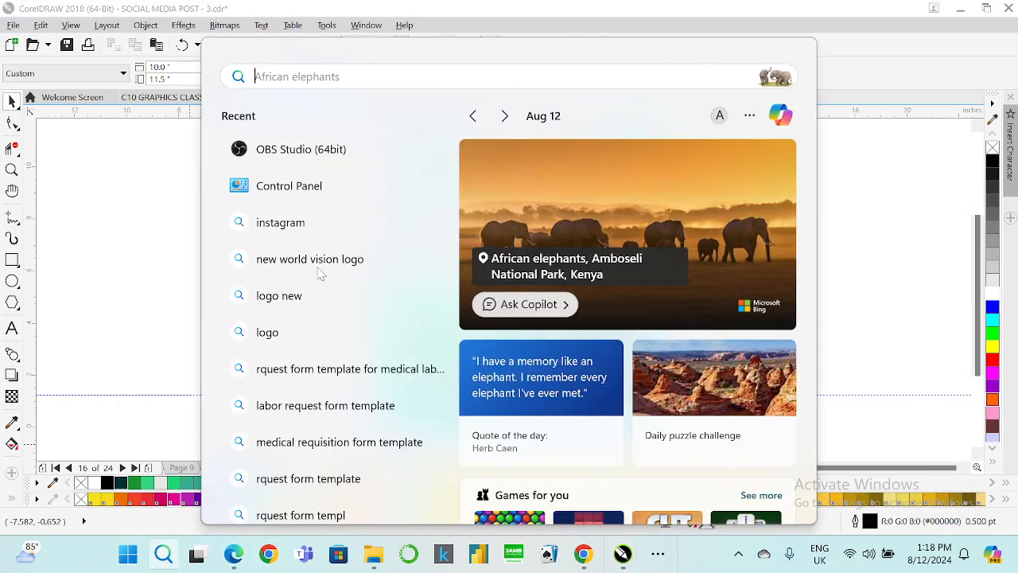
type("photos")
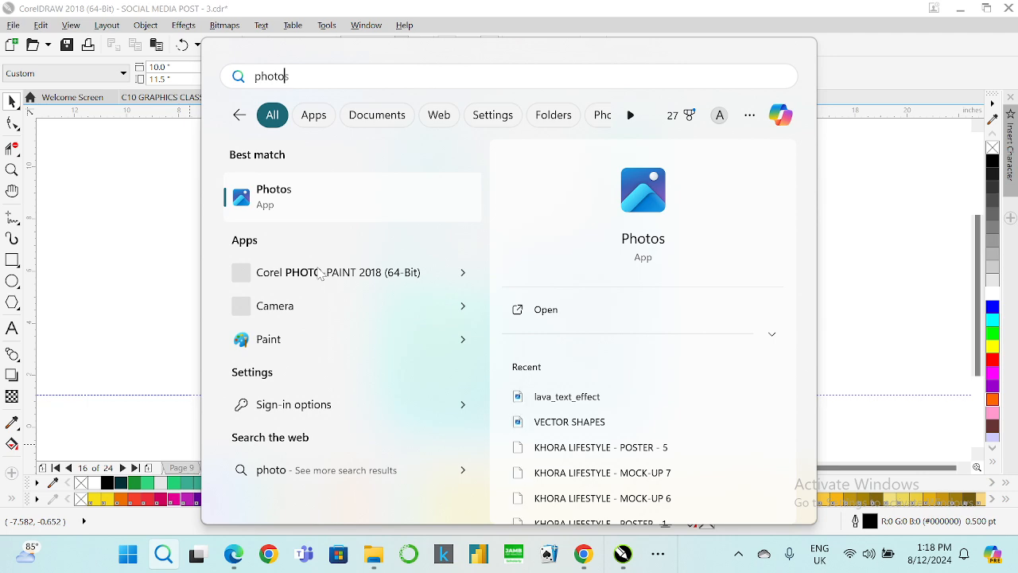
type("h")
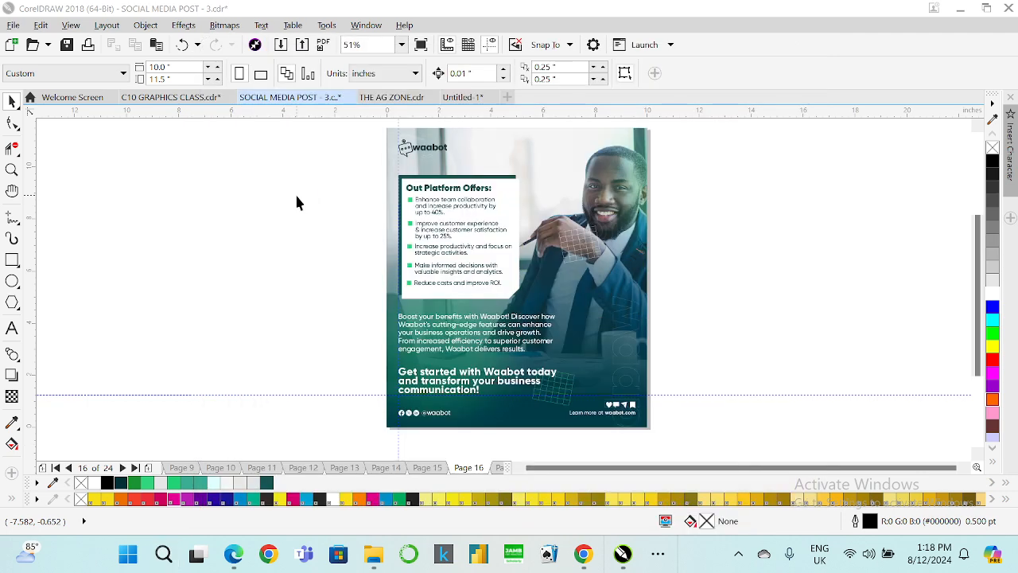
left_click(297, 199)
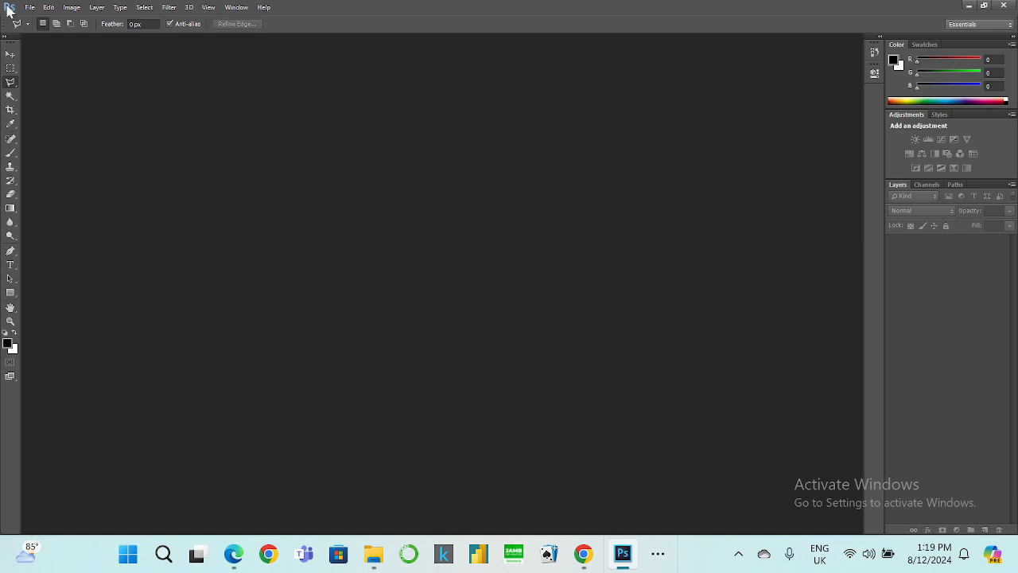
left_click(29, 7)
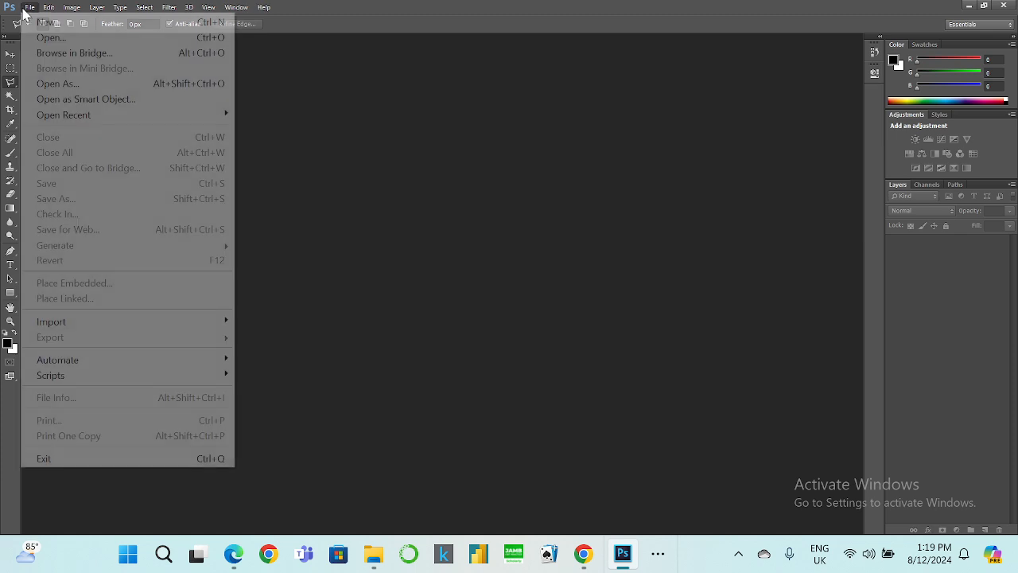
left_click(56, 37)
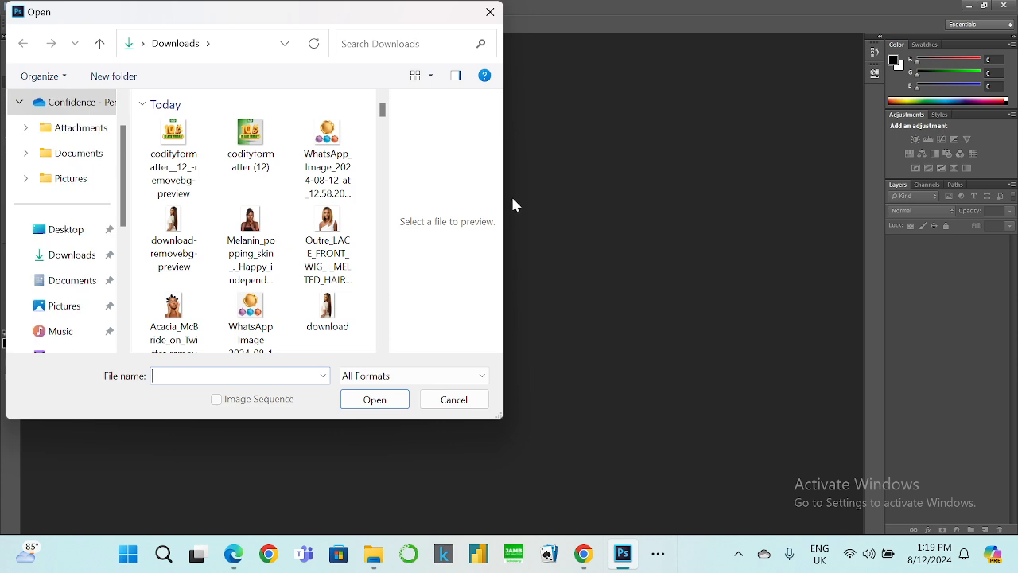
left_click(183, 165)
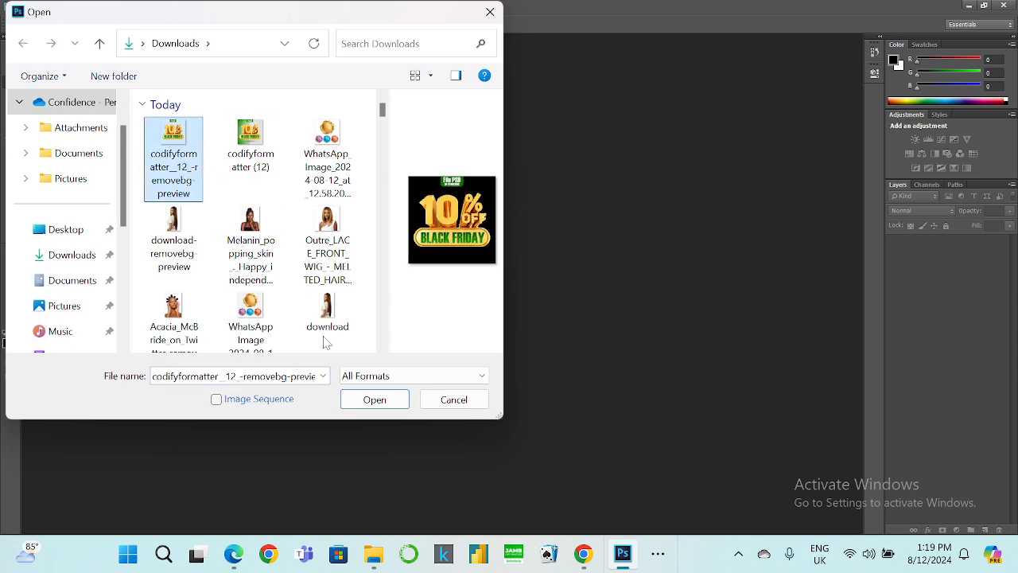
left_click(372, 398)
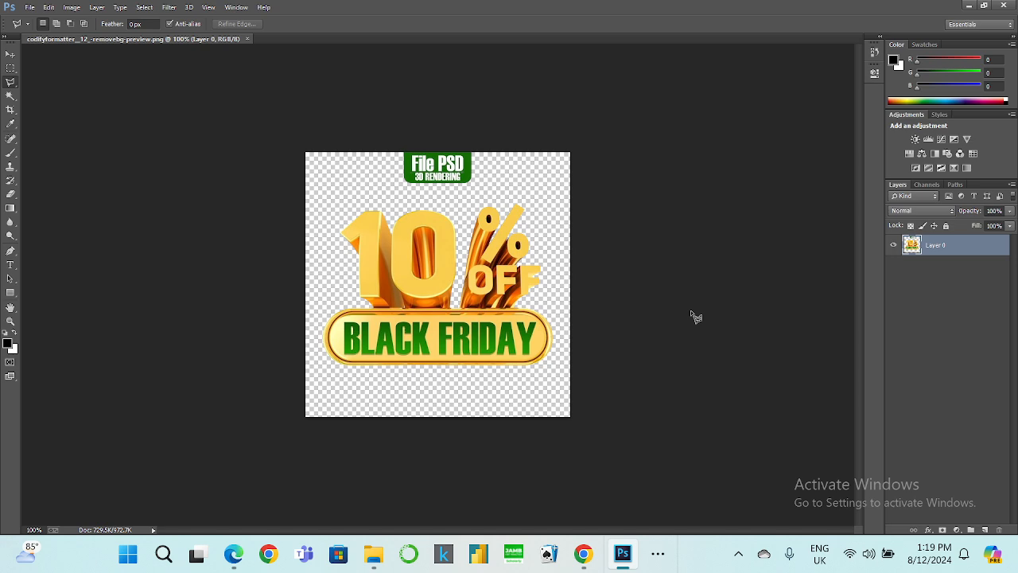
Erase the letter B of BLACK FRIDAY with lasso selections and Content-Aware fill.
key("ctrl+plus")
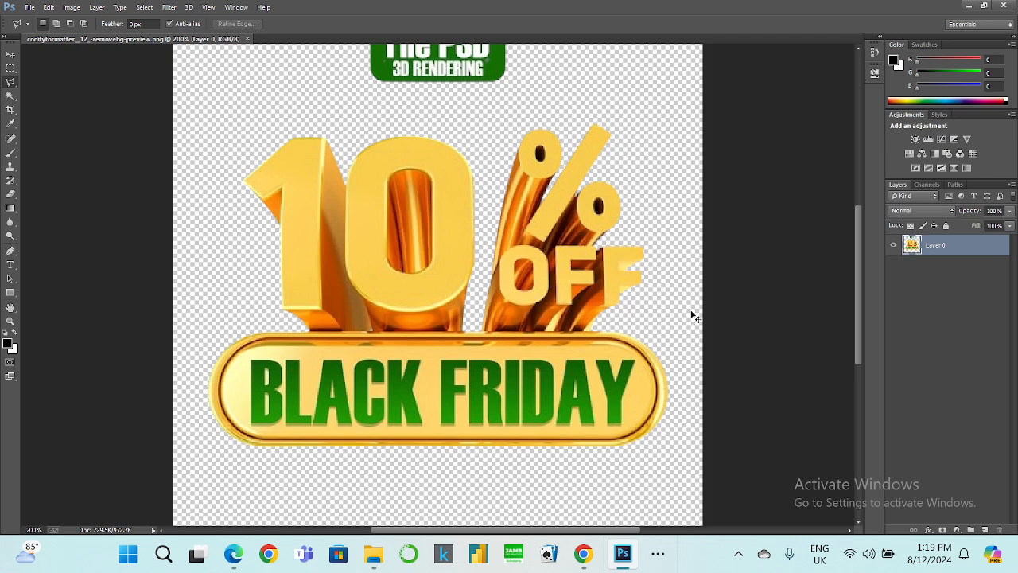
key("ctrl+plus")
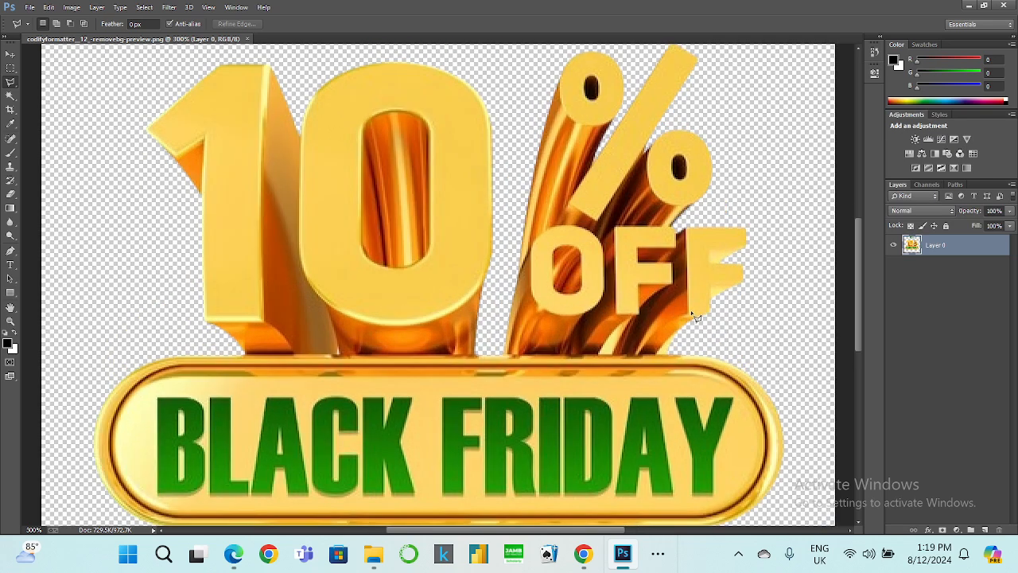
scroll(206, 386, "down", 1)
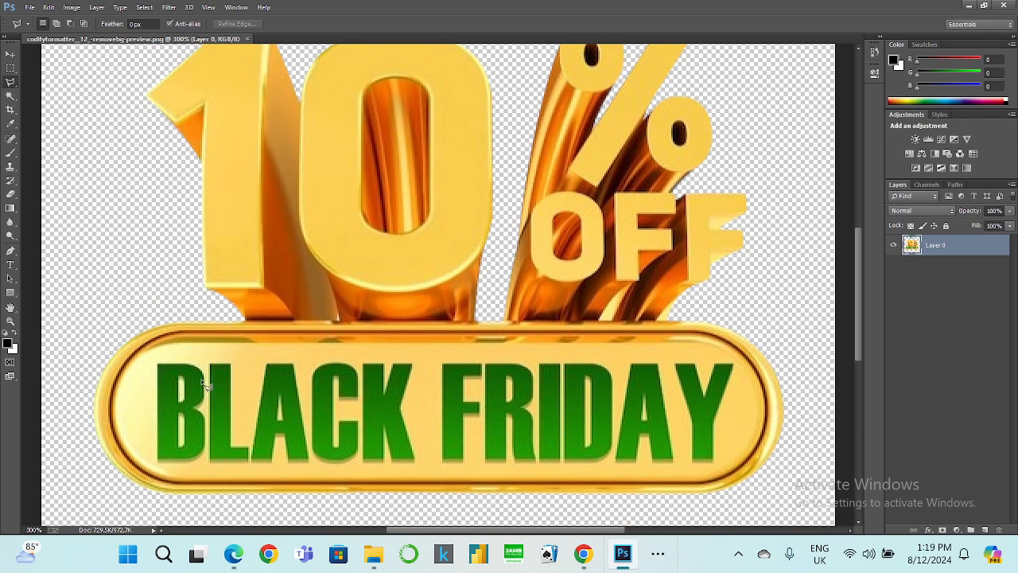
left_click(155, 361)
double_click(201, 373)
right_click(191, 381)
left_click(239, 255)
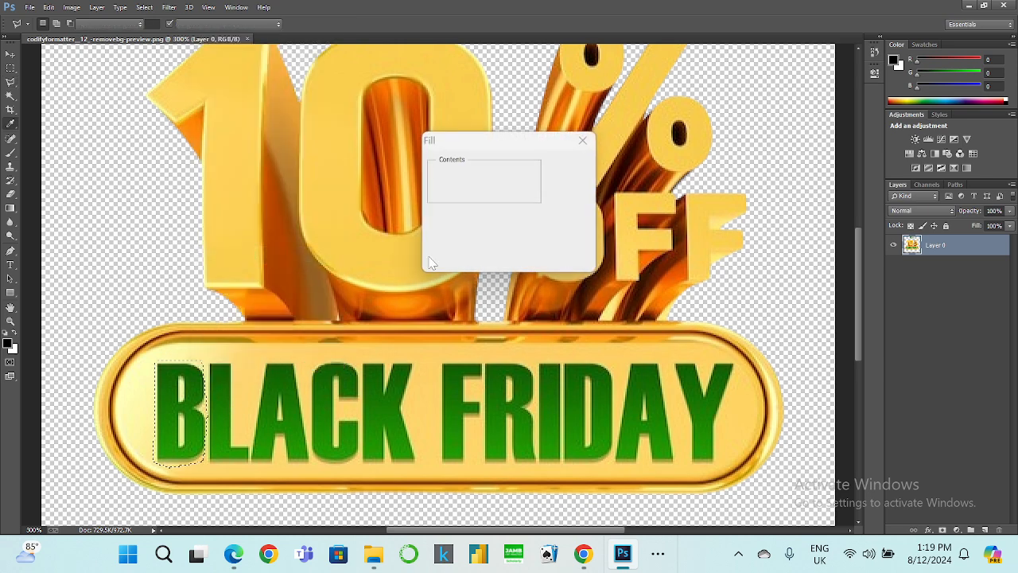
left_click(568, 164)
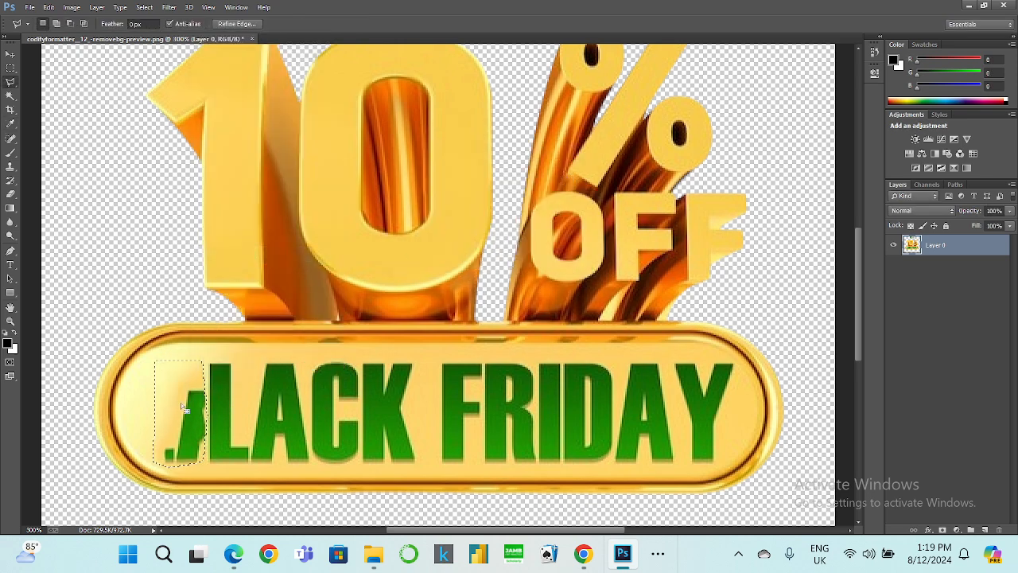
left_click(162, 460)
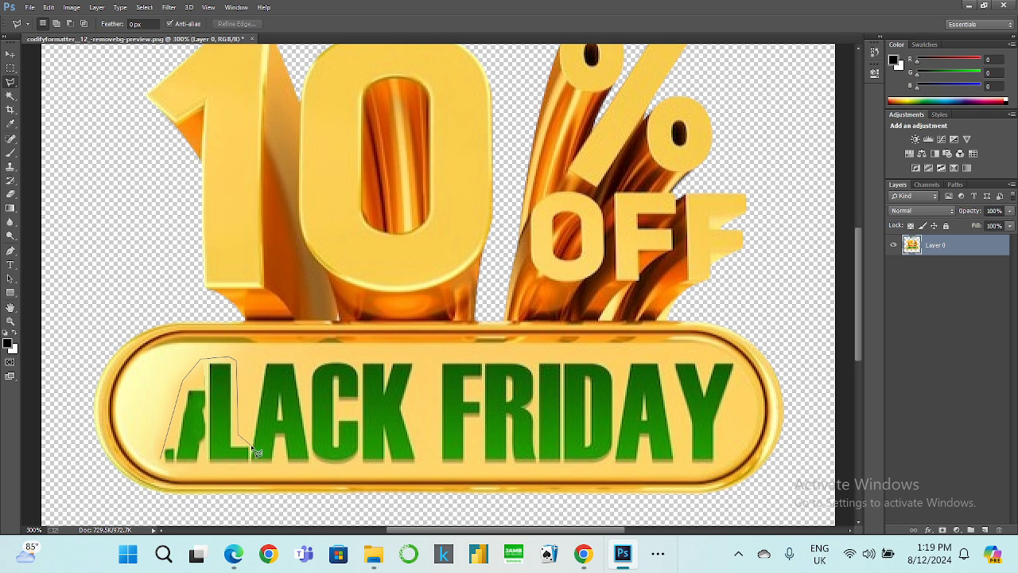
double_click(195, 475)
right_click(187, 442)
left_click(211, 315)
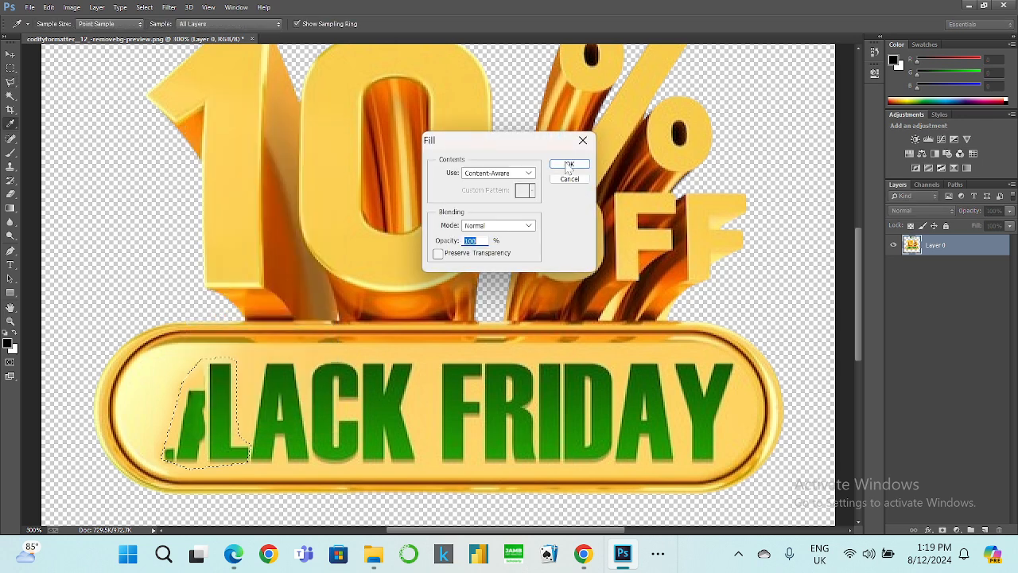
left_click(566, 167)
key("ctrl+d")
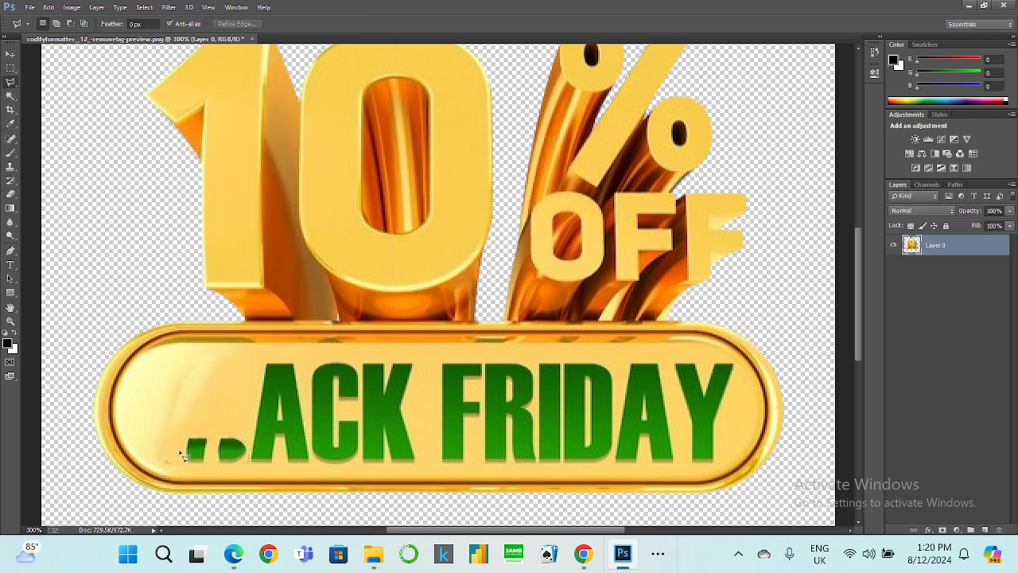
Lasso the leftover traces of the B and remove them with Content-Aware fill.
left_click(191, 431)
left_click(247, 469)
left_click(170, 462)
right_click(185, 455)
left_click(226, 346)
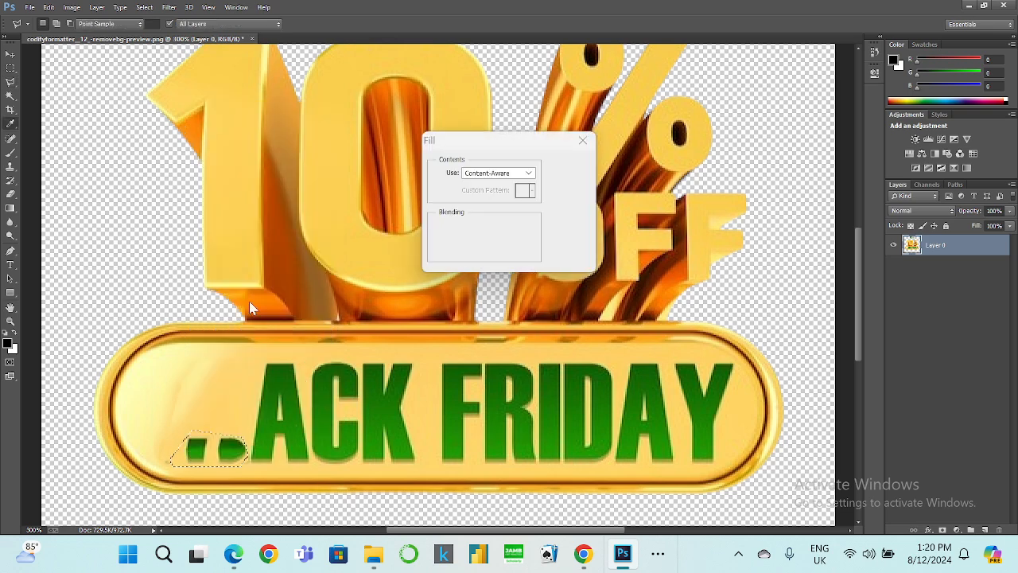
left_click(558, 170)
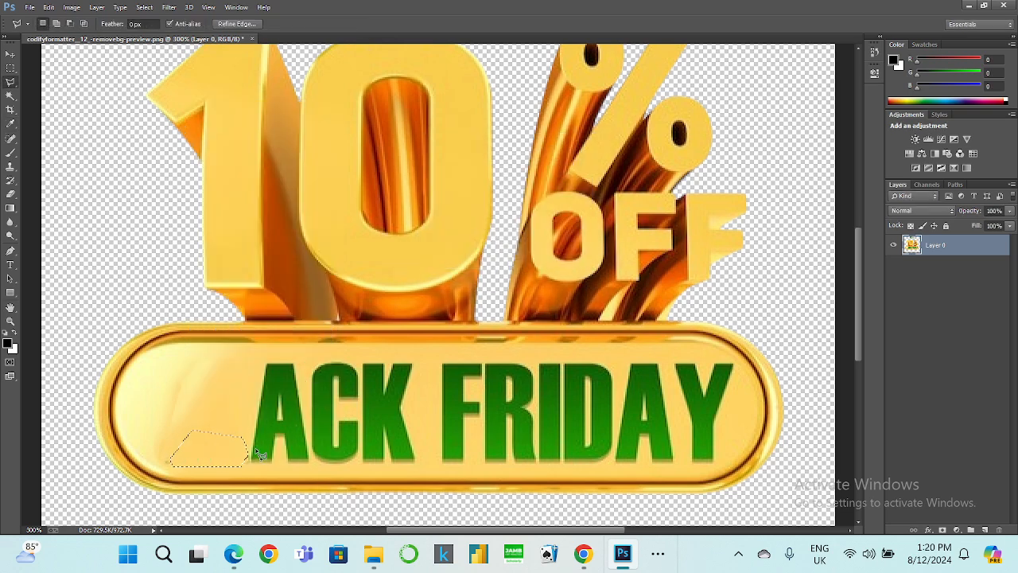
key("ctrl+d")
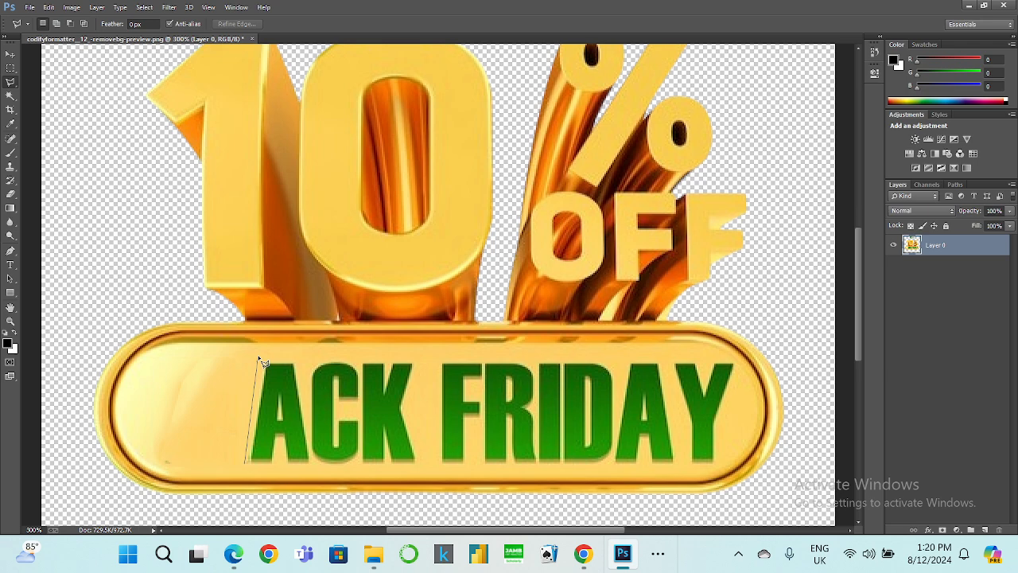
Erase the letter A of BLACK FRIDAY with lasso selections and Content-Aware fill.
left_click(299, 361)
left_click(258, 470)
right_click(255, 445)
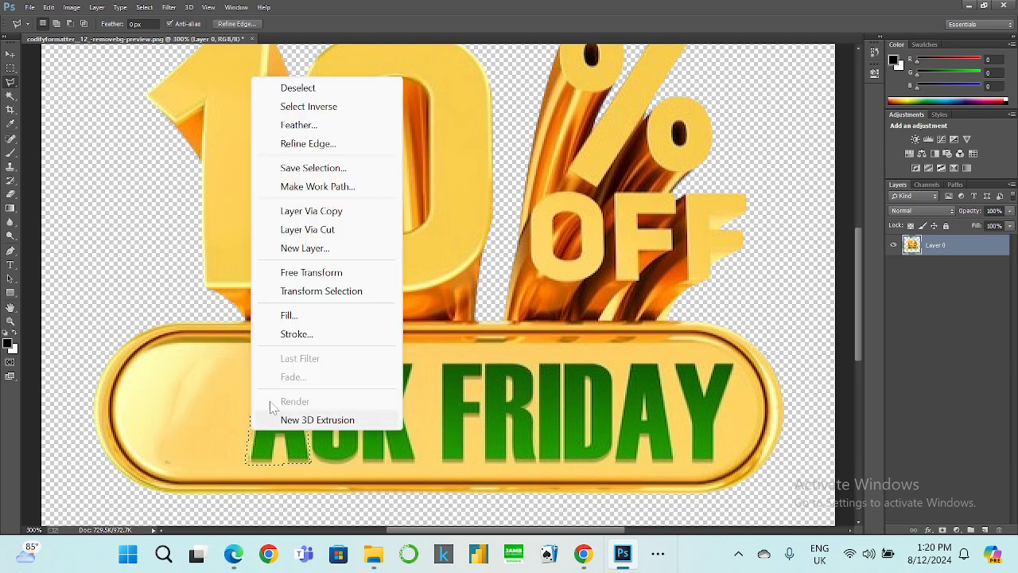
left_click(279, 313)
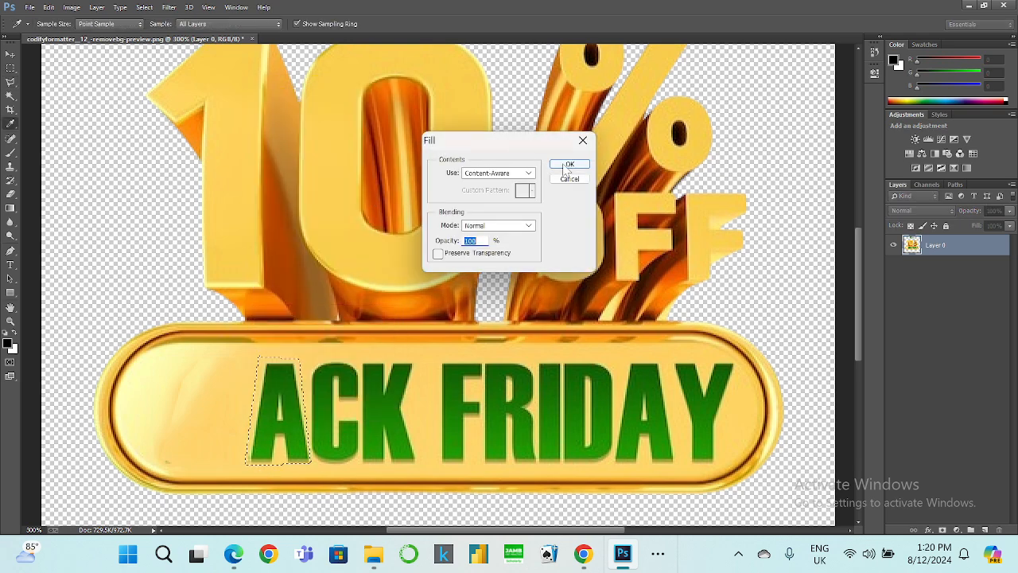
left_click(566, 164)
key("ctrl+d")
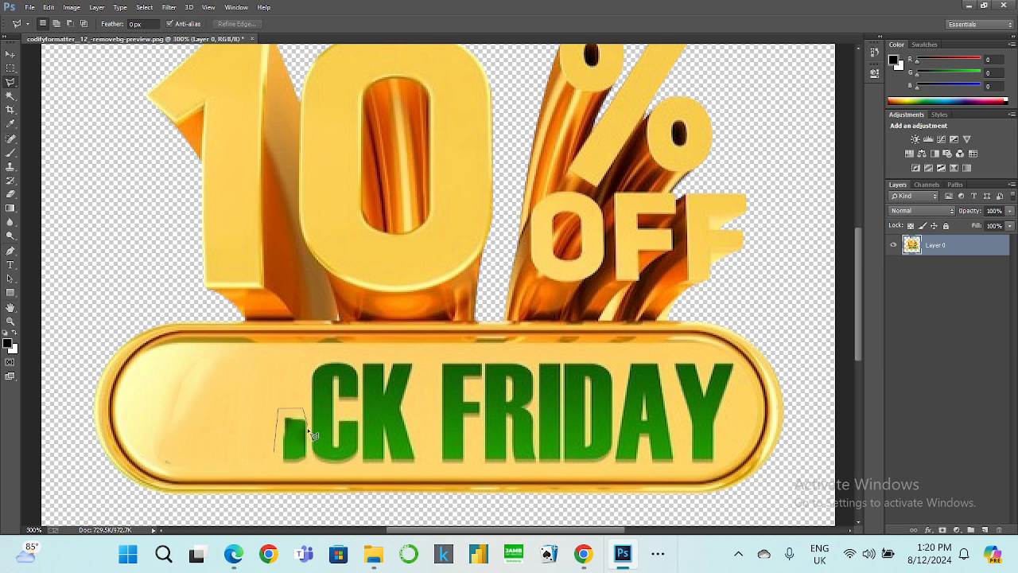
left_click(292, 471)
right_click(286, 463)
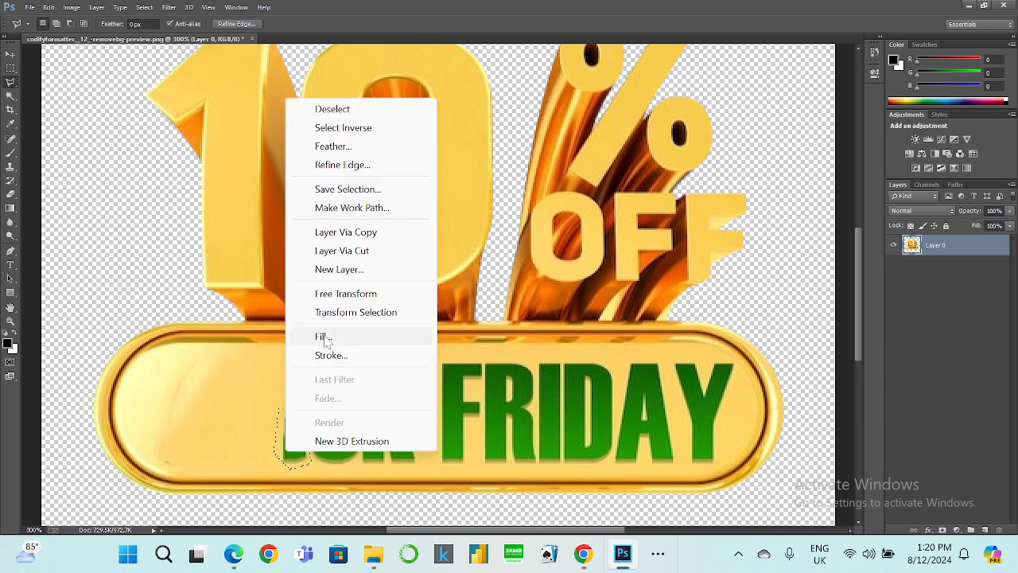
left_click(334, 335)
left_click(563, 165)
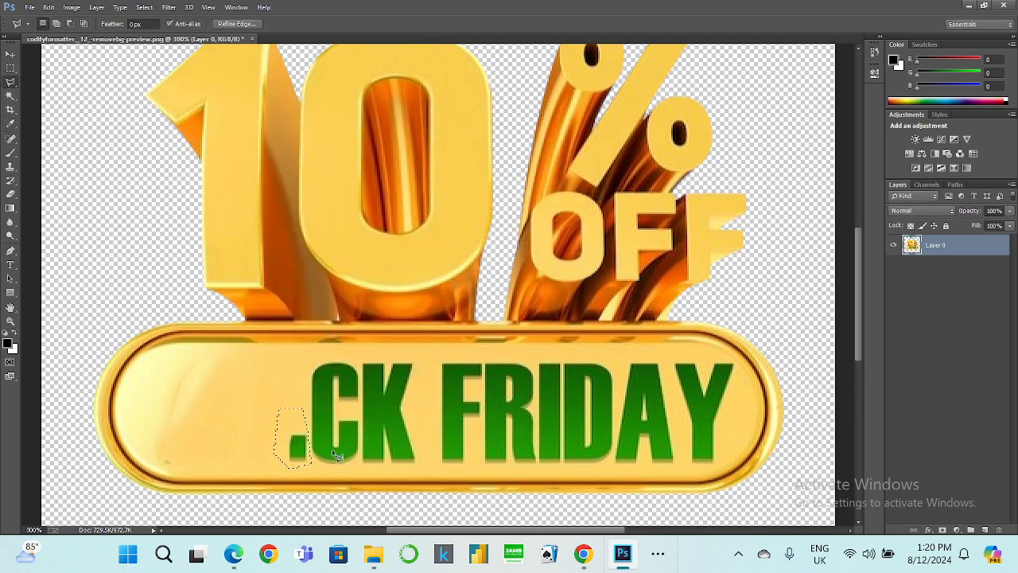
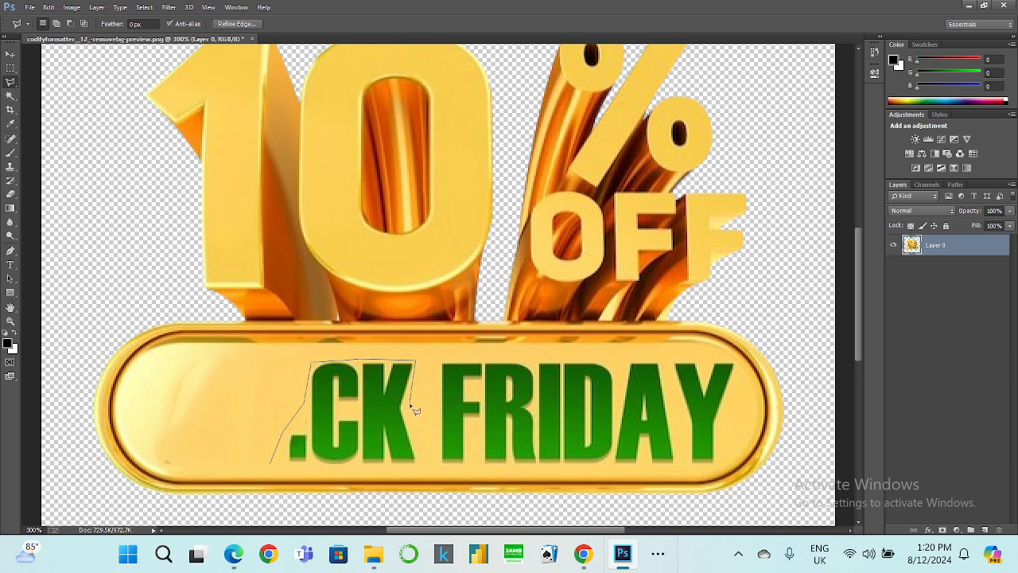
Erase the C and K of BLACK with a lasso selection and Content-Aware fill.
left_click(416, 465)
left_click(271, 463)
right_click(337, 432)
left_click(382, 303)
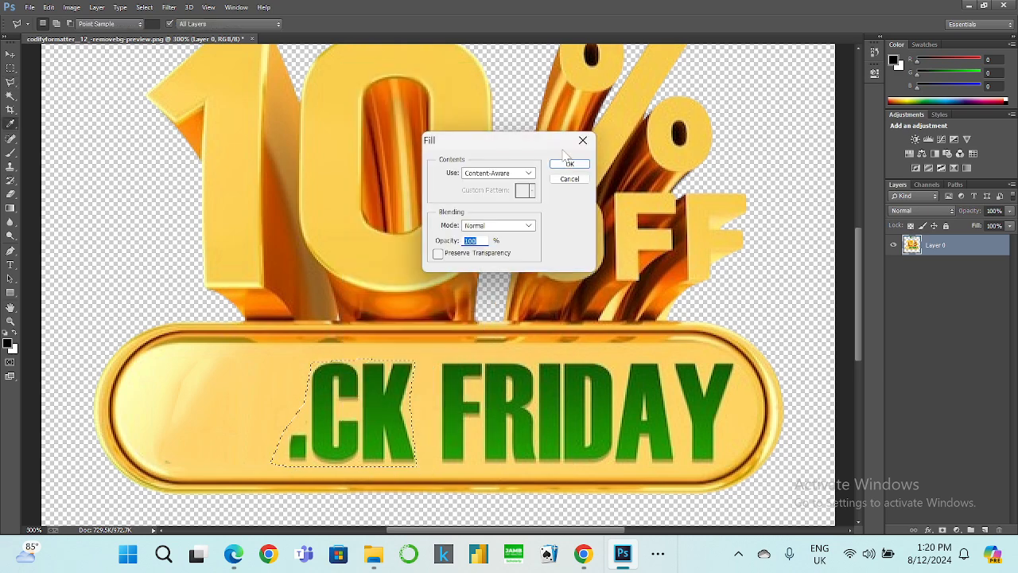
left_click(563, 164)
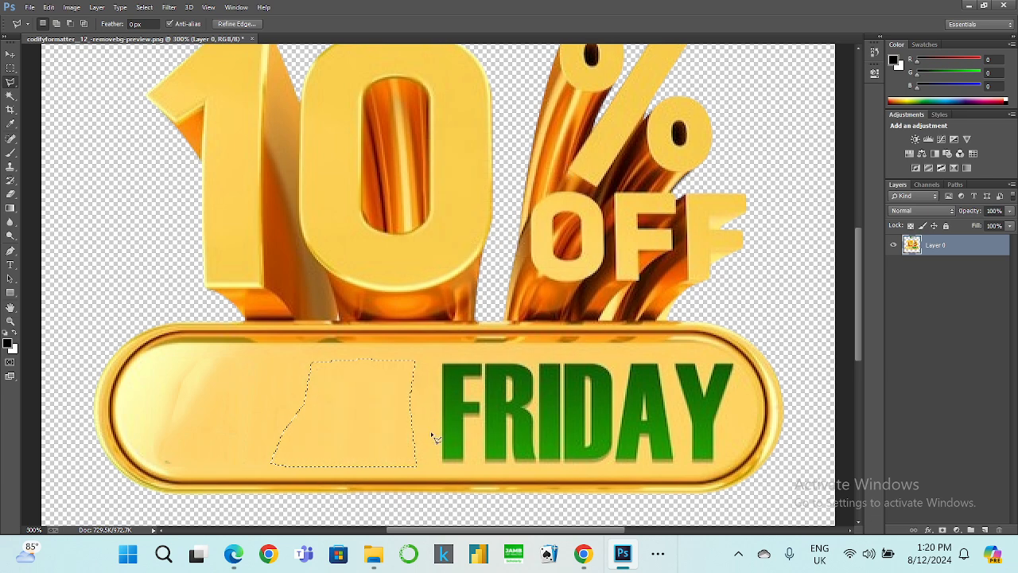
Lasso the F and R of FRIDAY and erase them with Content-Aware fill, clearing the selection.
left_click(438, 461)
left_click(438, 360)
left_click(536, 464)
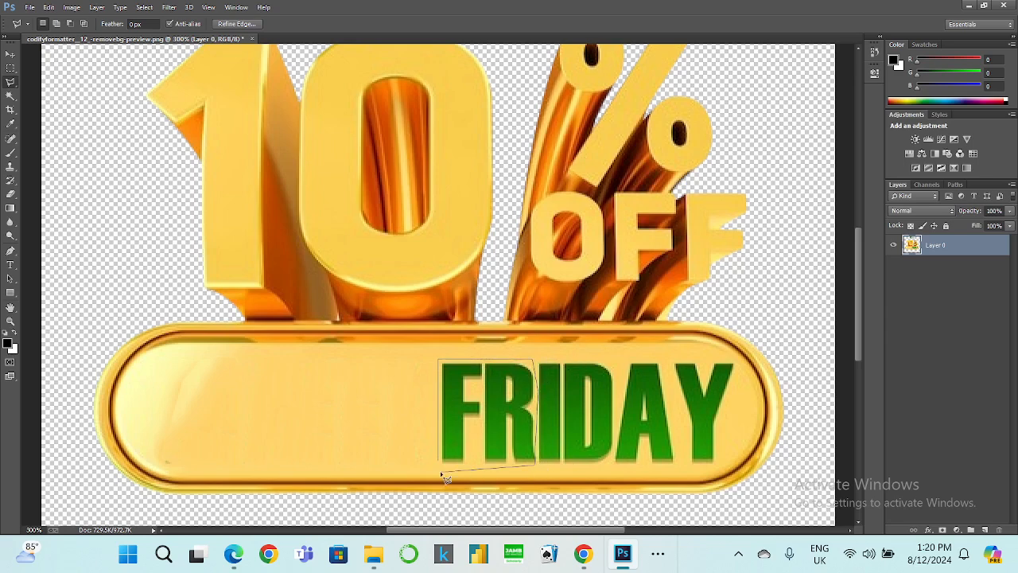
left_click(439, 463)
right_click(442, 447)
left_click(478, 318)
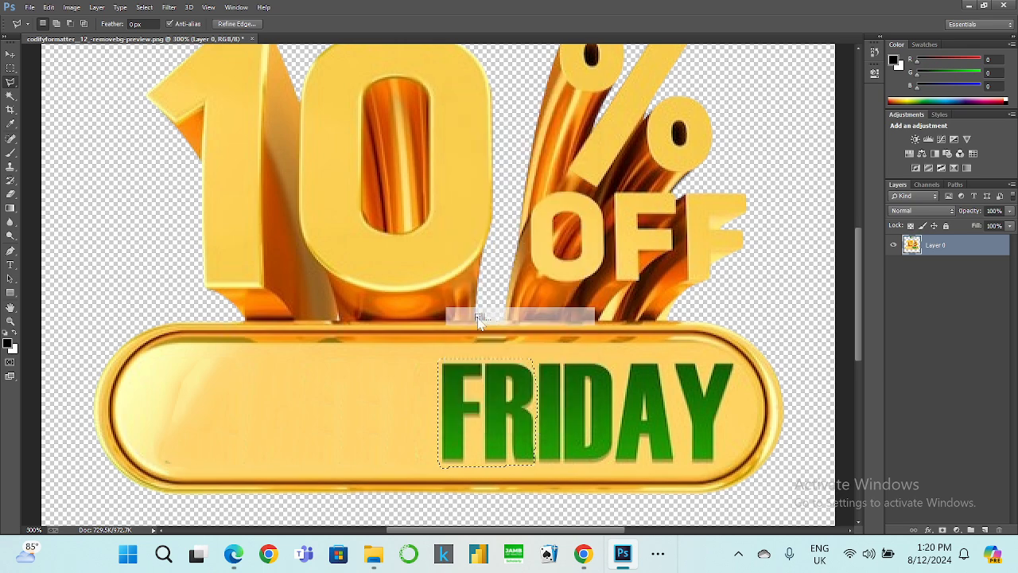
left_click(568, 165)
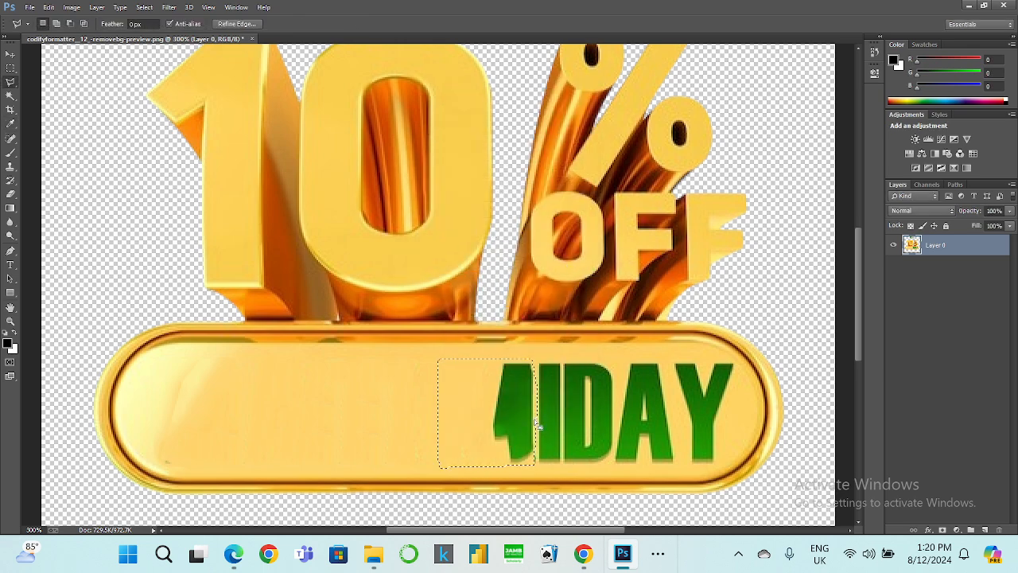
key("ctrl+d")
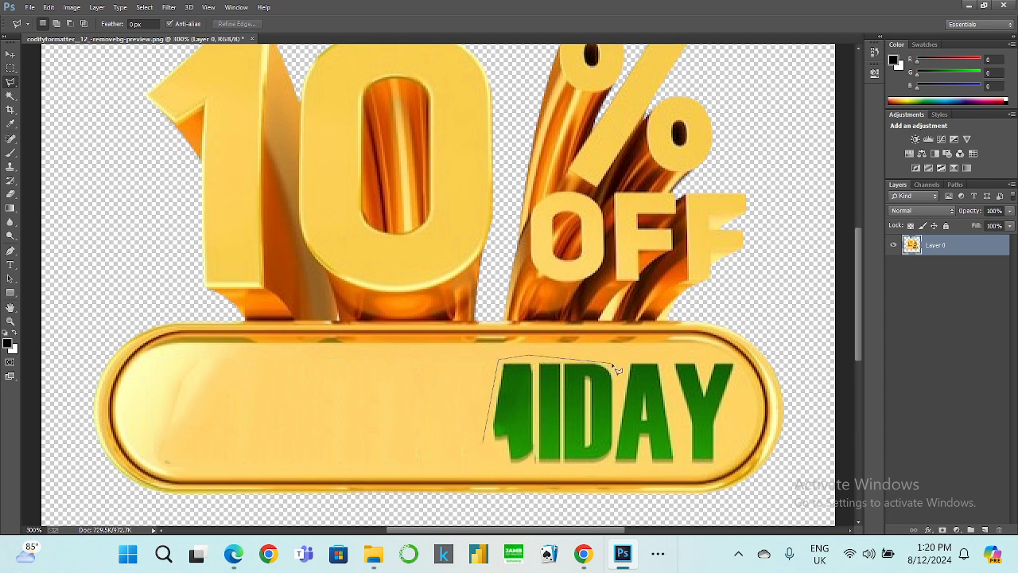
Erase the leftover R together with the I and D using a lasso selection and Content-Aware fill.
left_click(617, 413)
left_click(611, 457)
left_click(515, 476)
left_click(484, 442)
right_click(509, 442)
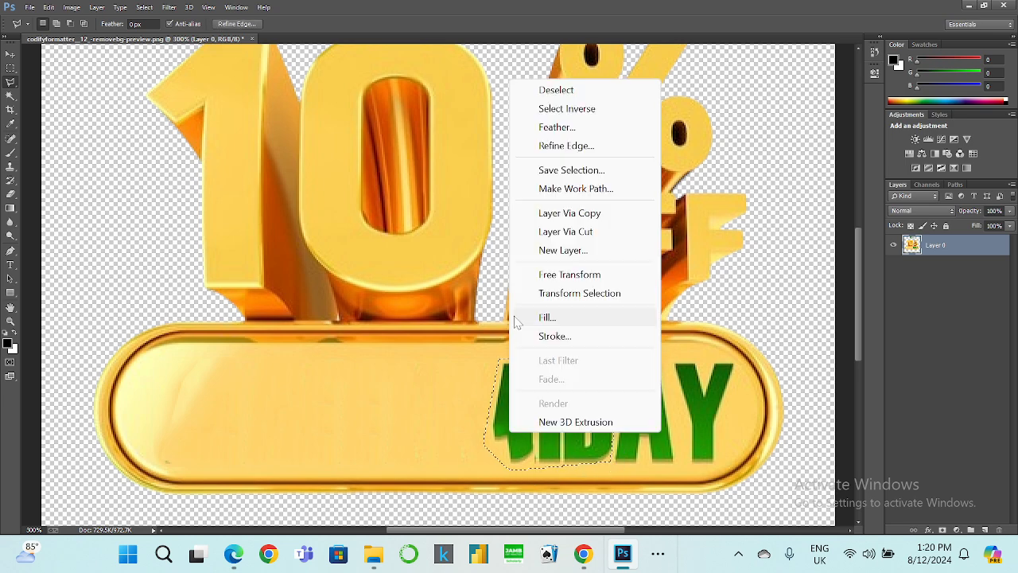
left_click(588, 317)
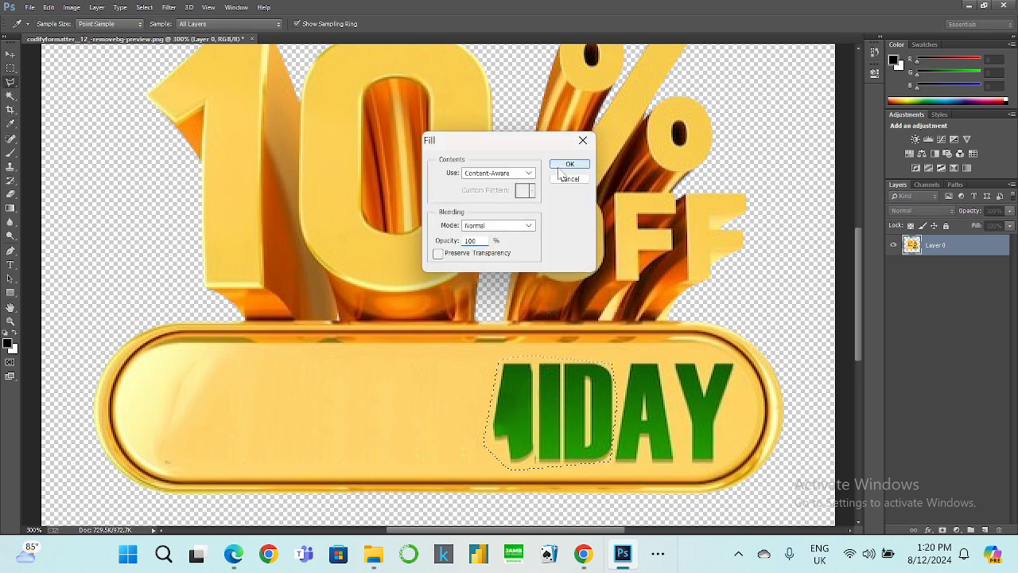
left_click(568, 165)
key("ctrl+d")
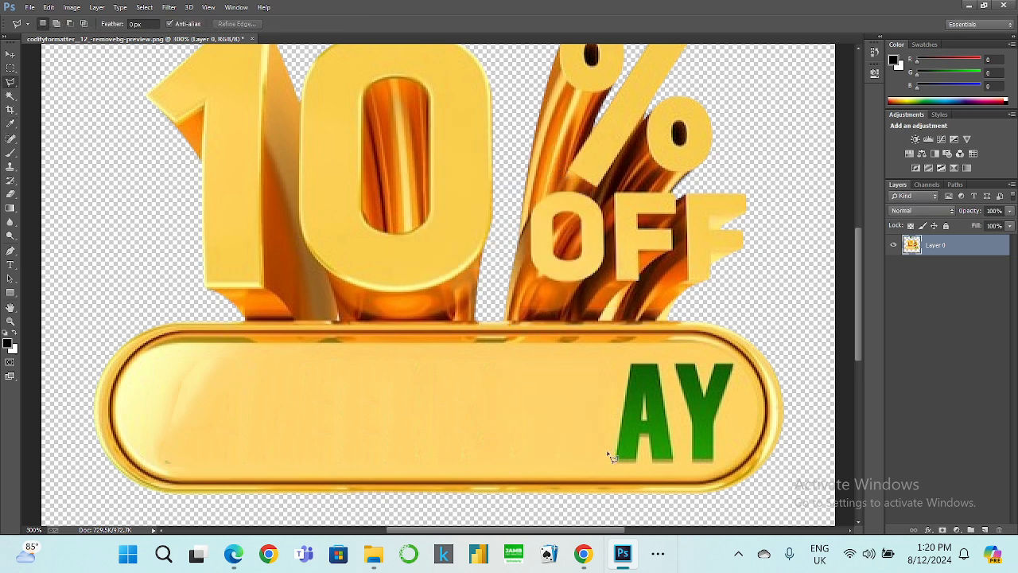
Erase the A of FRIDAY with a lasso selection and Content-Aware fill.
left_click(611, 460)
left_click(625, 357)
left_click(667, 360)
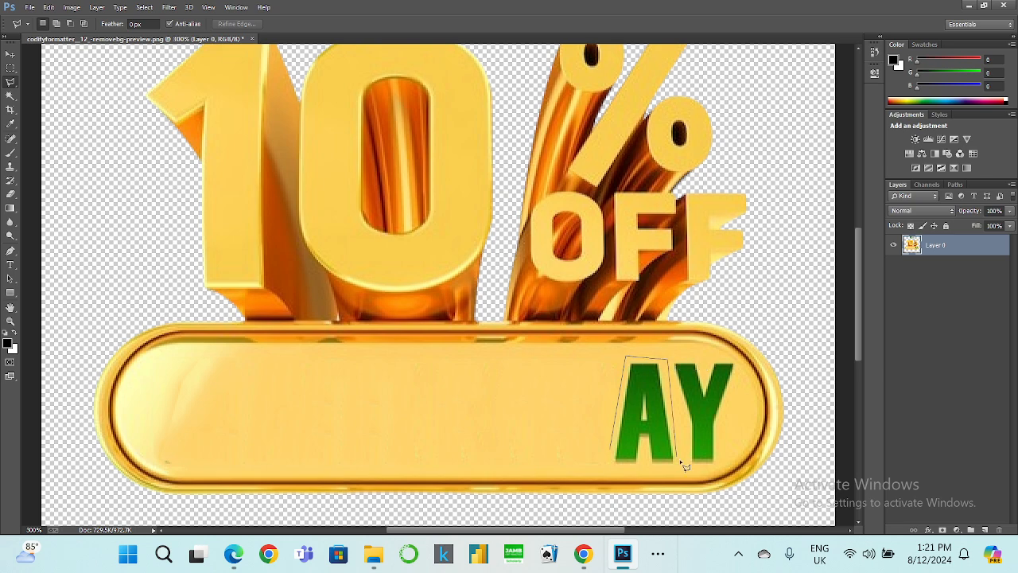
left_click(610, 466)
right_click(613, 466)
left_click(653, 331)
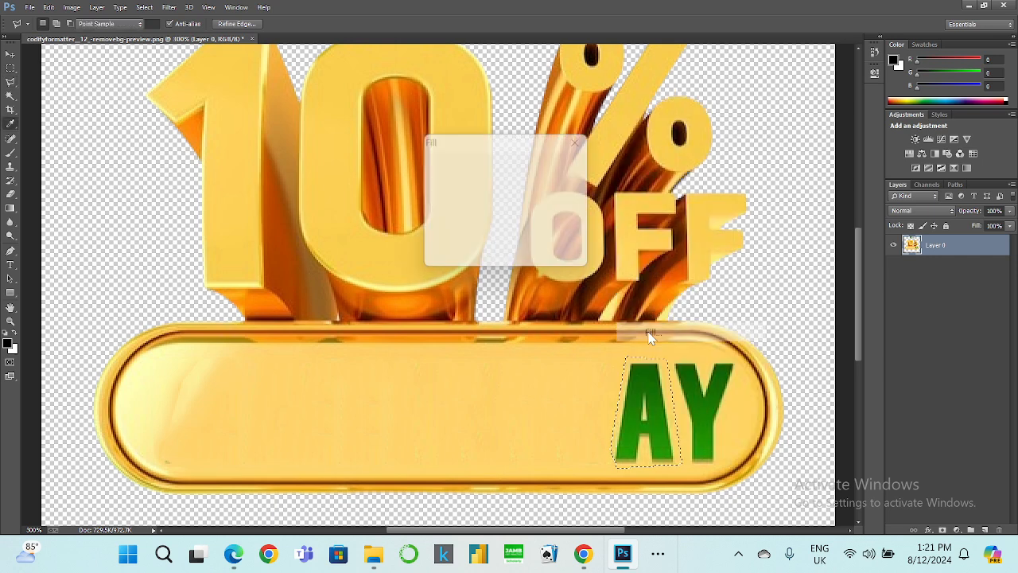
left_click(566, 165)
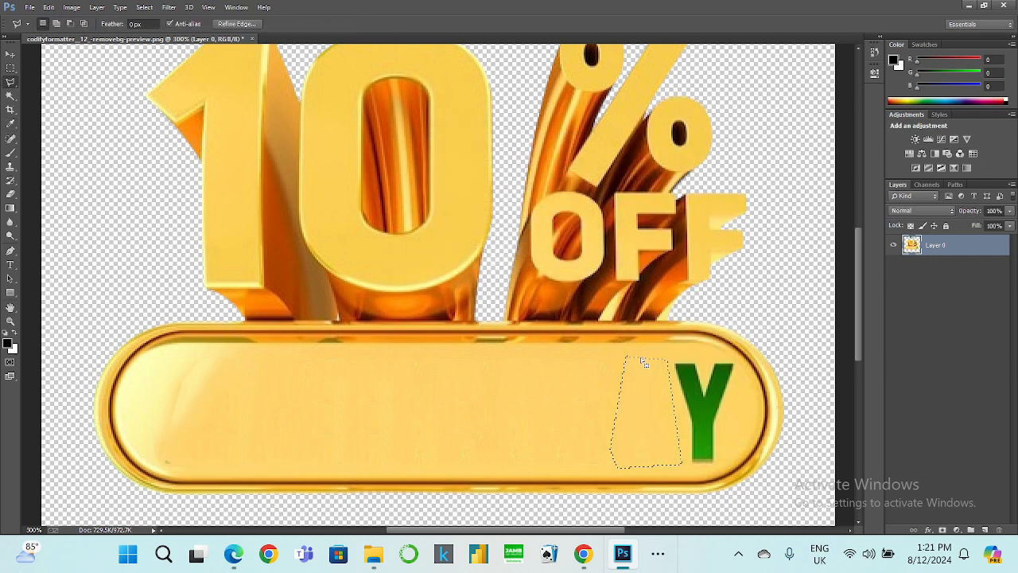
Erase the final Y with a lasso selection and Content-Aware fill.
left_click(688, 464)
double_click(715, 470)
right_click(694, 435)
left_click(725, 322)
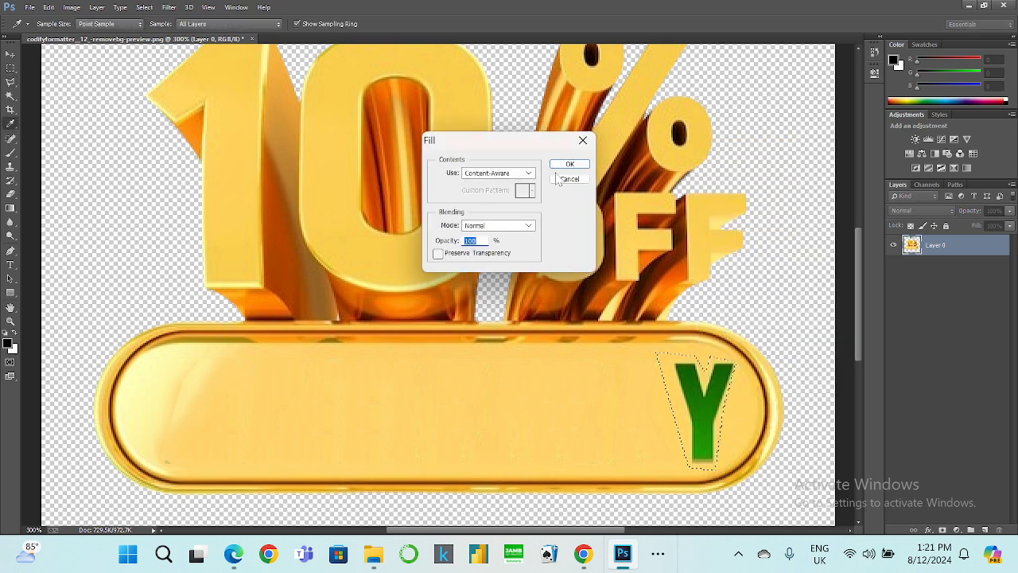
left_click(567, 166)
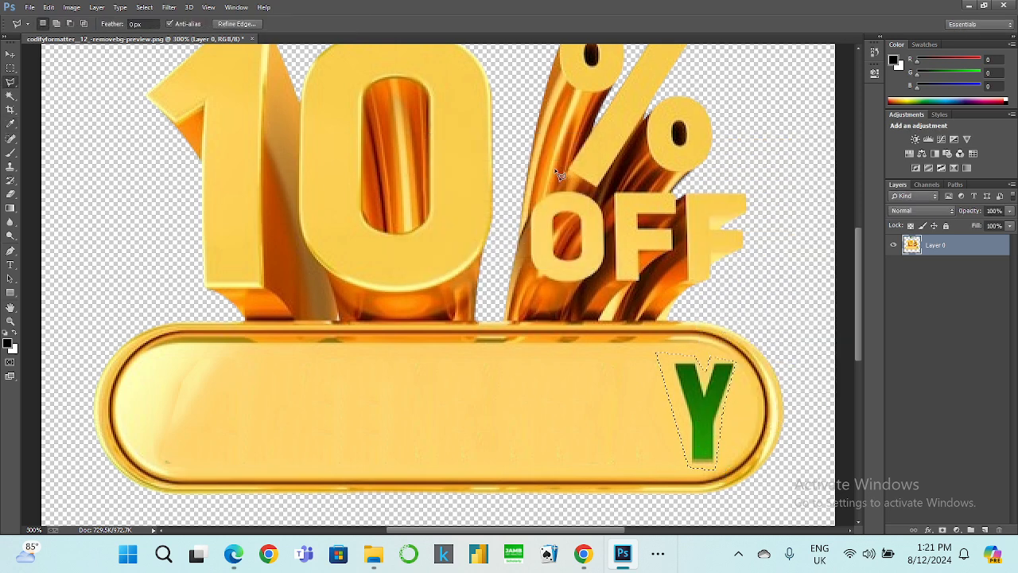
Clean the streak at the banner's left end with a lasso selection and Content-Aware fill.
left_click(246, 351)
left_click(178, 356)
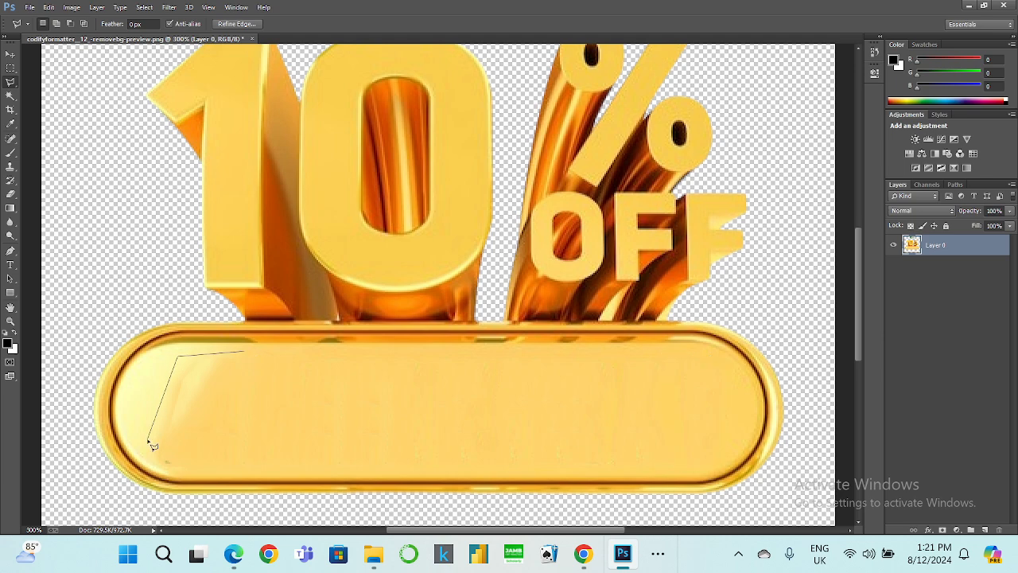
double_click(242, 403)
right_click(190, 402)
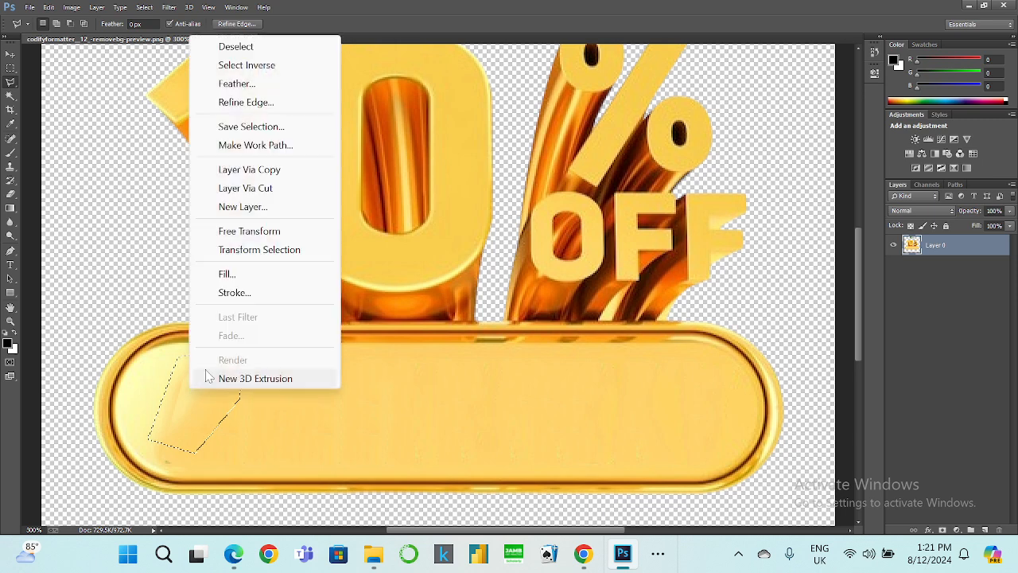
left_click(238, 274)
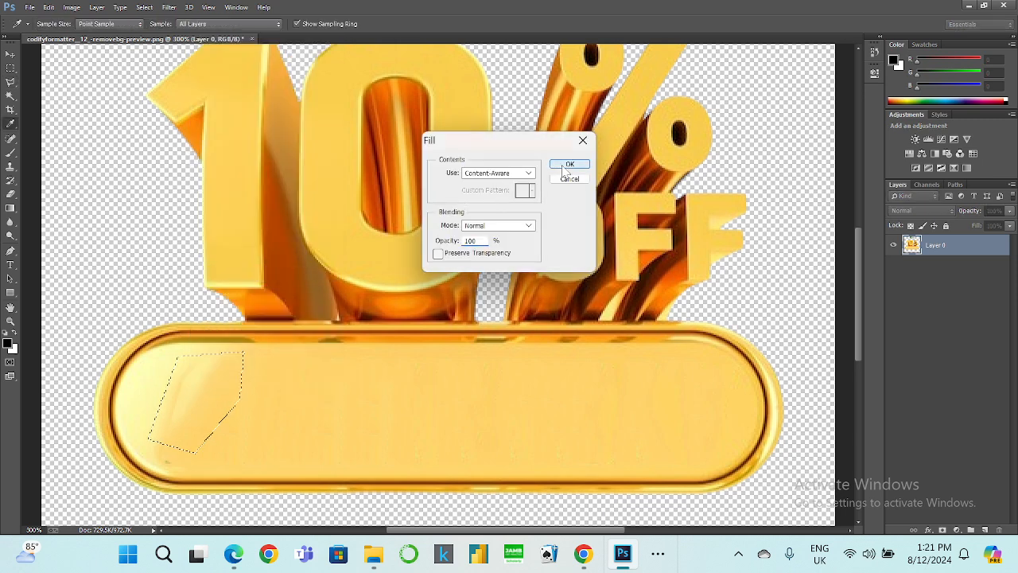
left_click(569, 167)
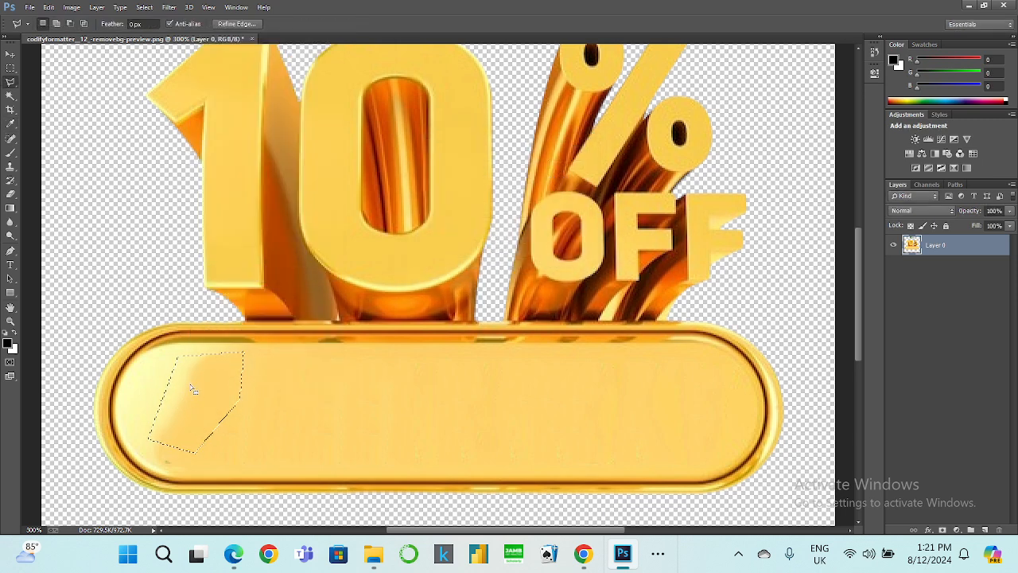
key("ctrl+d")
Lasso a patch near the top of the banner's left end and fill it Content-Aware.
left_click(192, 355)
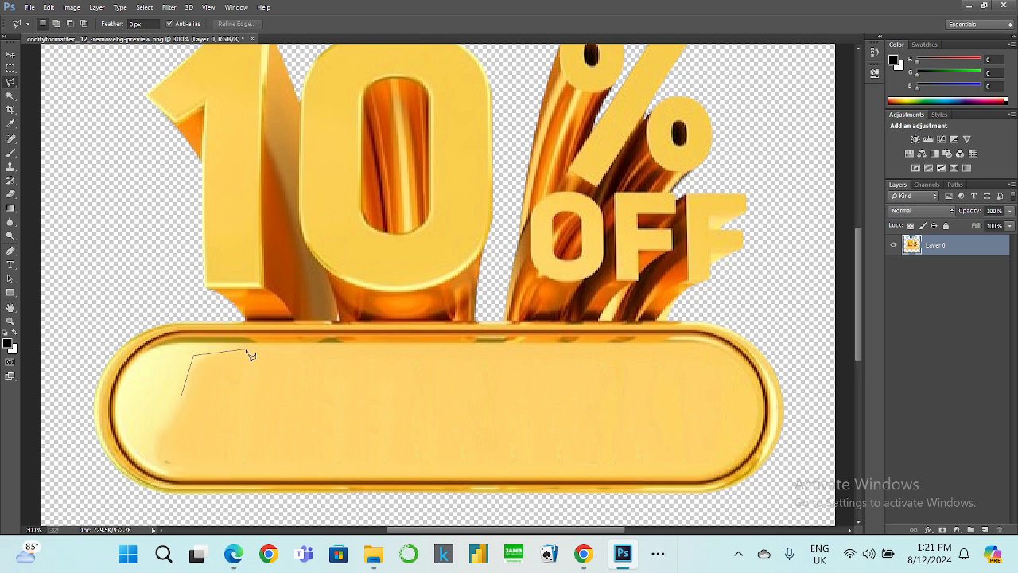
left_click(251, 400)
double_click(194, 413)
right_click(195, 393)
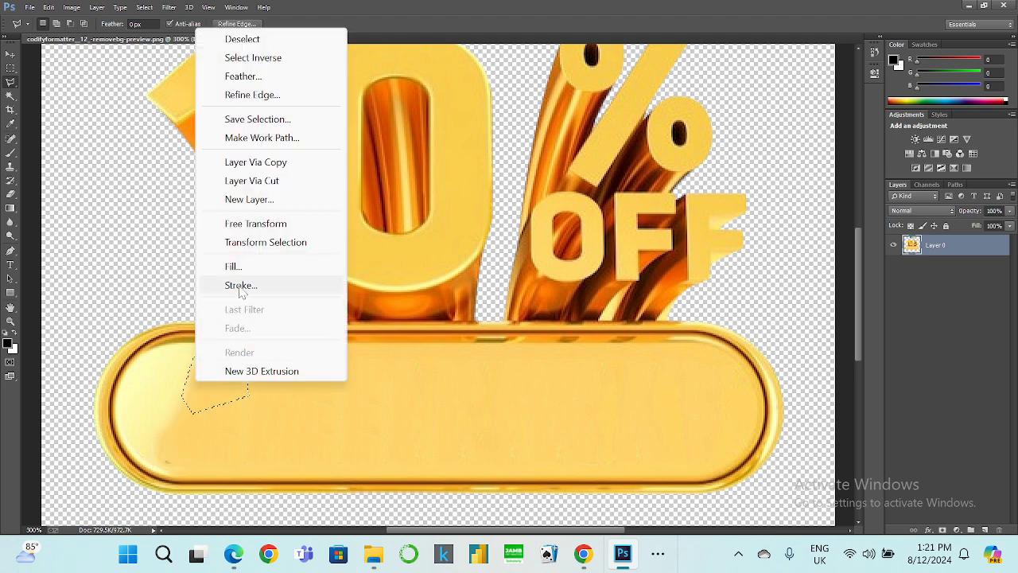
left_click(239, 268)
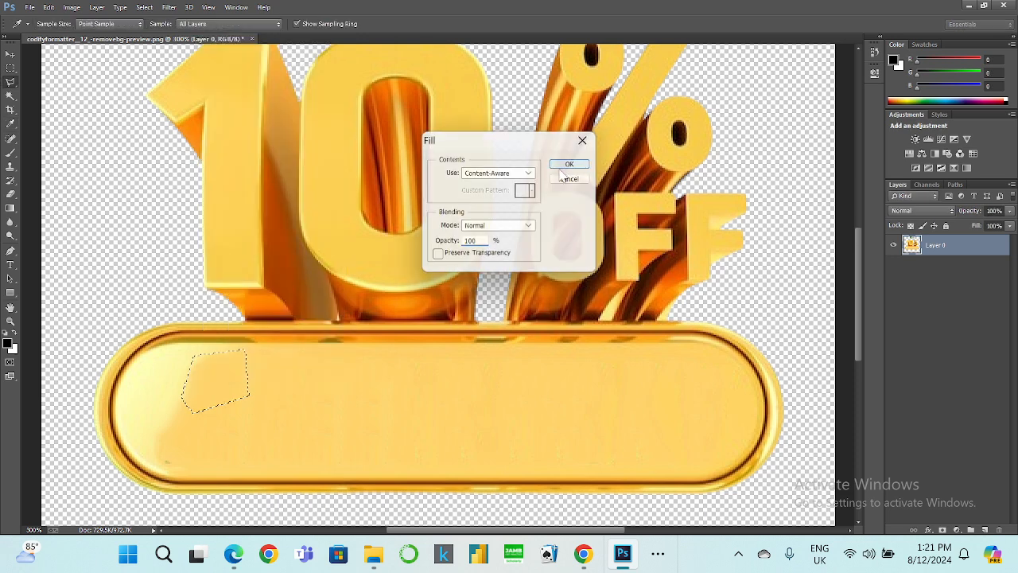
left_click(570, 166)
Smooth a lower patch at the banner's left end with a lasso selection and Content-Aware fill.
left_click(168, 467)
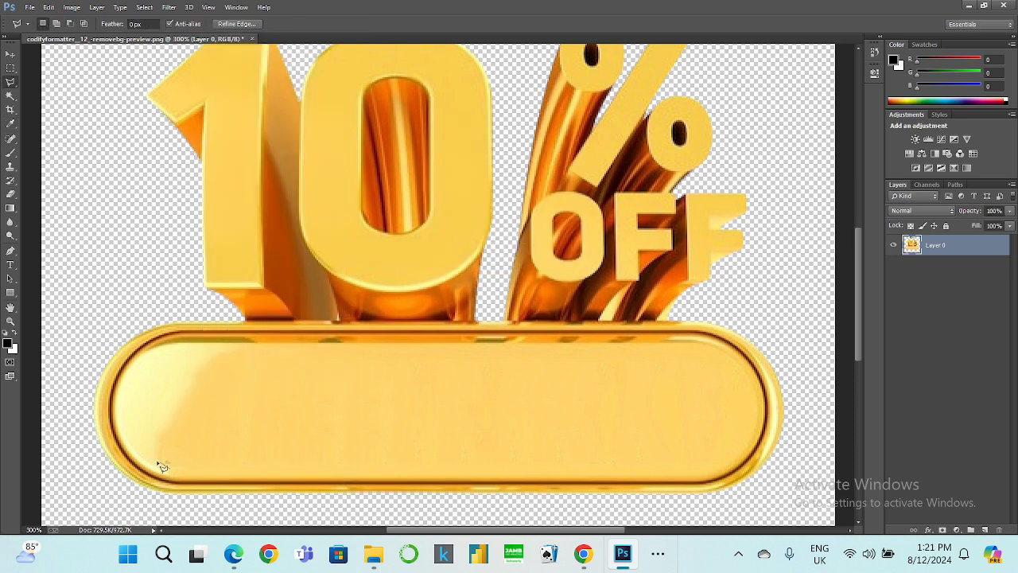
left_click(148, 421)
left_click(216, 360)
double_click(230, 421)
right_click(194, 407)
left_click(239, 307)
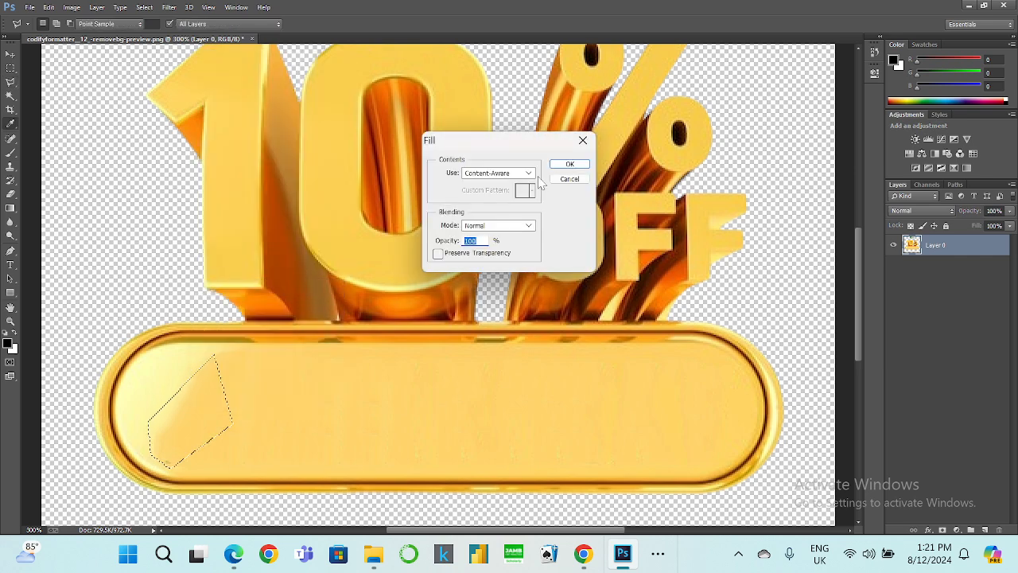
left_click(570, 166)
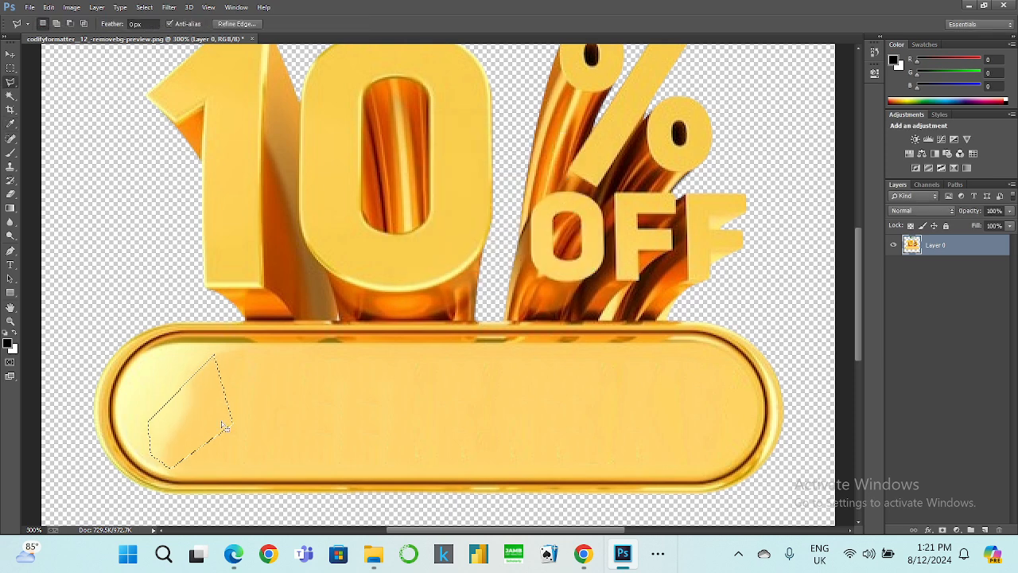
Lasso another highlight patch at the banner's left end and fill it Content-Aware.
left_click(178, 422)
left_click(168, 428)
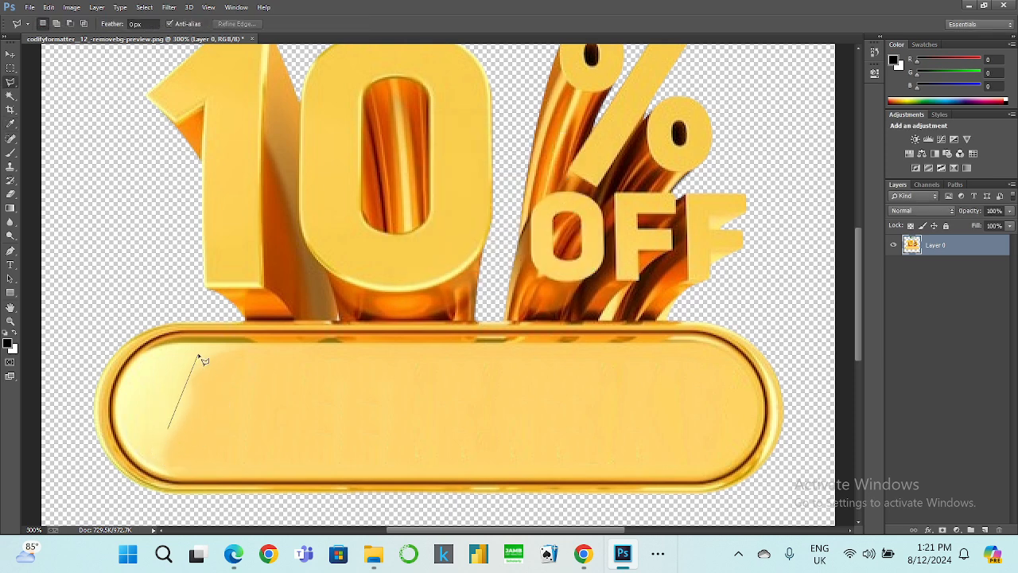
left_click(233, 348)
double_click(239, 420)
right_click(199, 393)
left_click(247, 282)
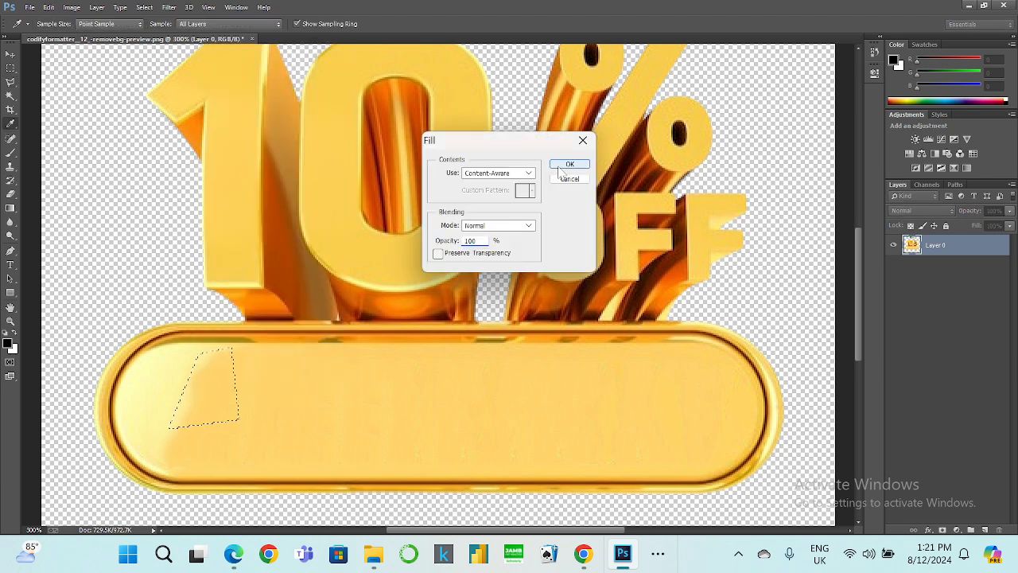
left_click(563, 167)
Even out the remaining left-end area of the banner with a lasso selection and Content-Aware fill.
left_click(162, 454)
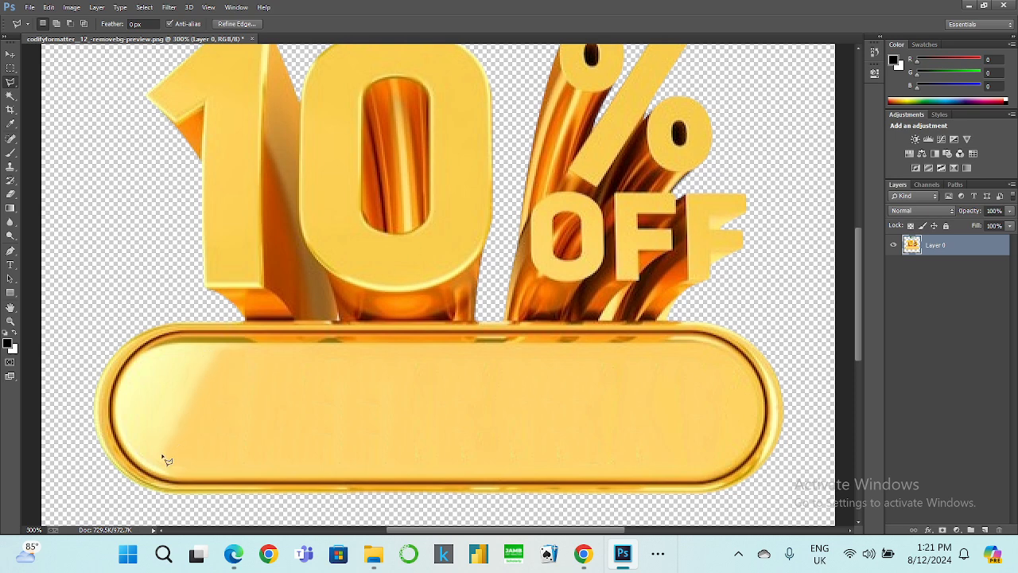
left_click(176, 362)
left_click(253, 362)
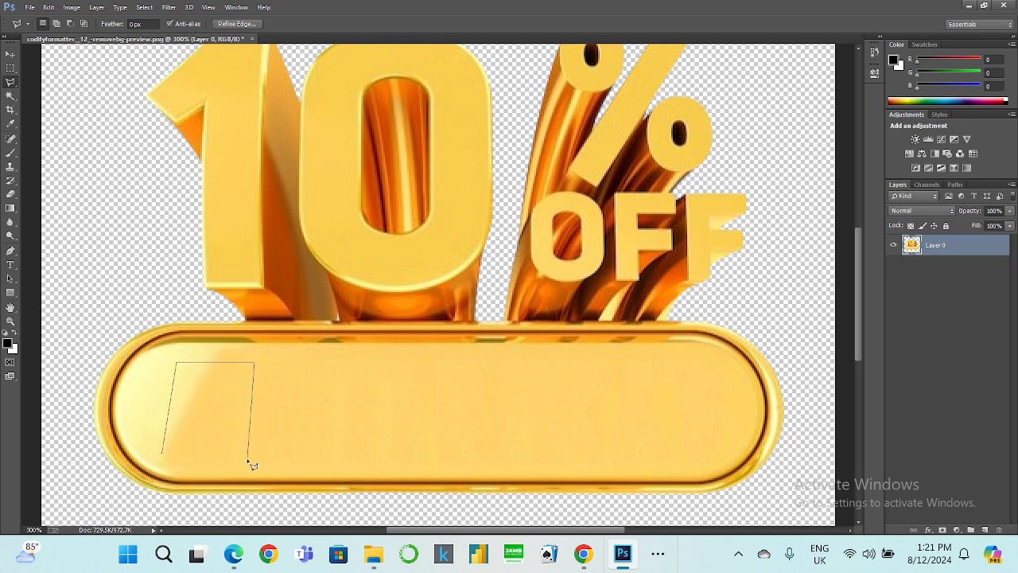
double_click(184, 461)
right_click(190, 436)
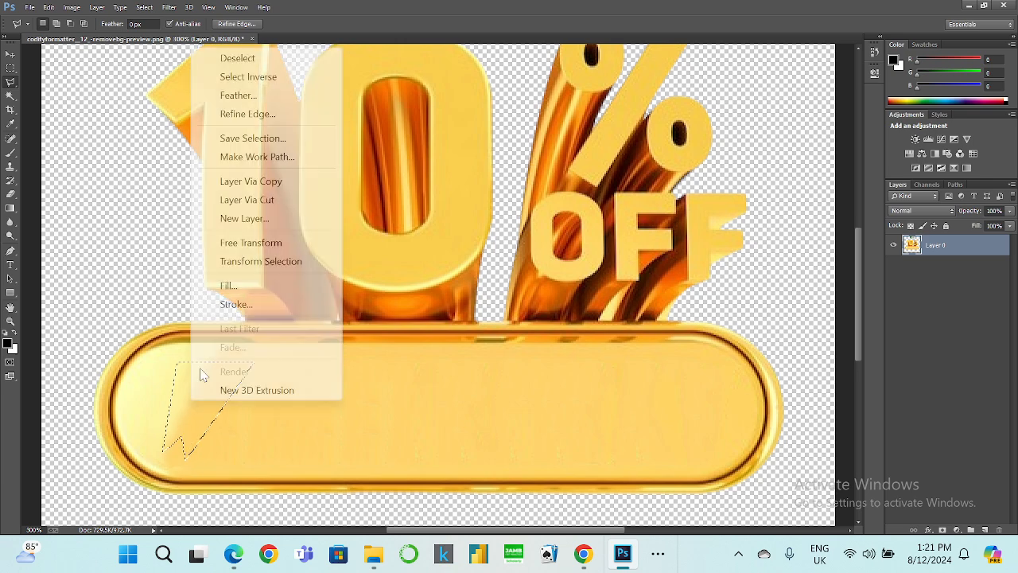
left_click(257, 290)
left_click(569, 164)
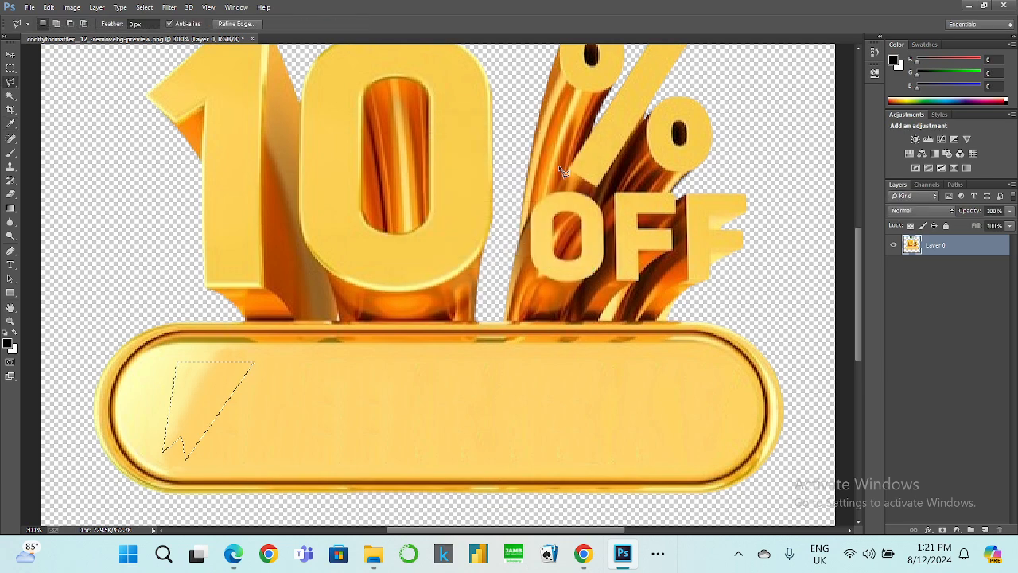
Delete the File PSD 3D RENDERING badge above the graphic and clear the selection.
key("ctrl+minus")
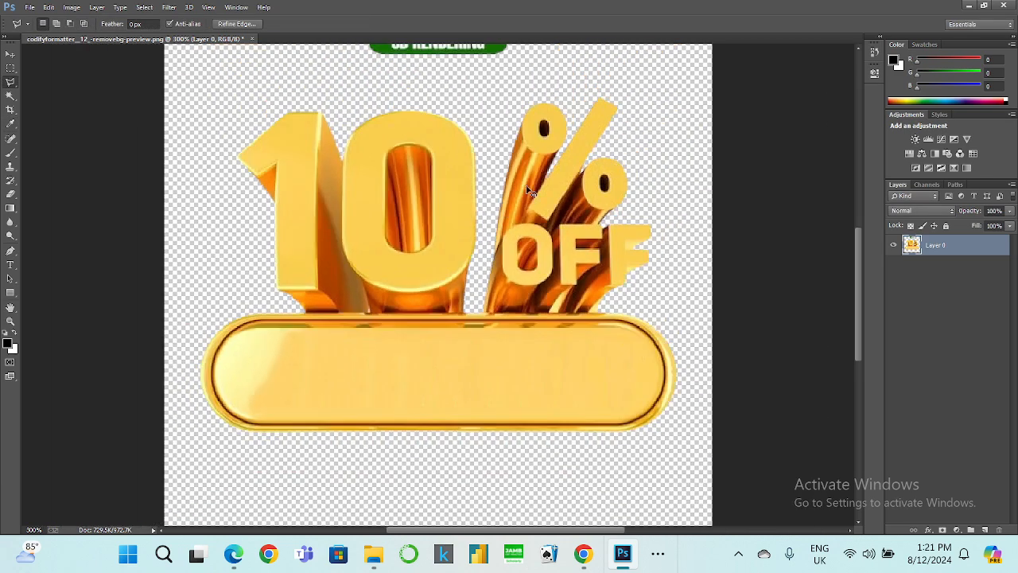
scroll(501, 189, "up", 2)
scroll(502, 189, "up", 1)
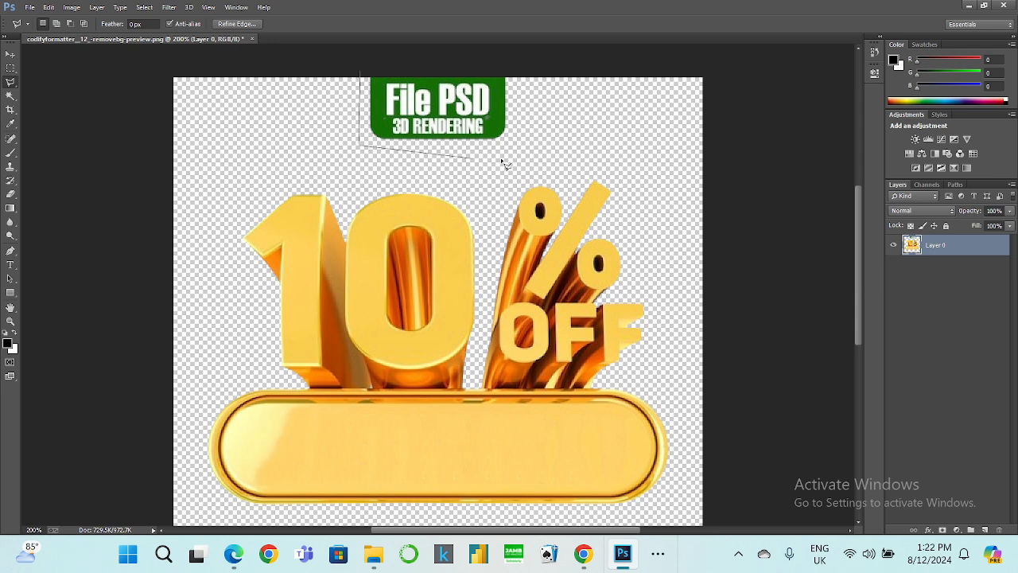
left_click(532, 146)
double_click(532, 57)
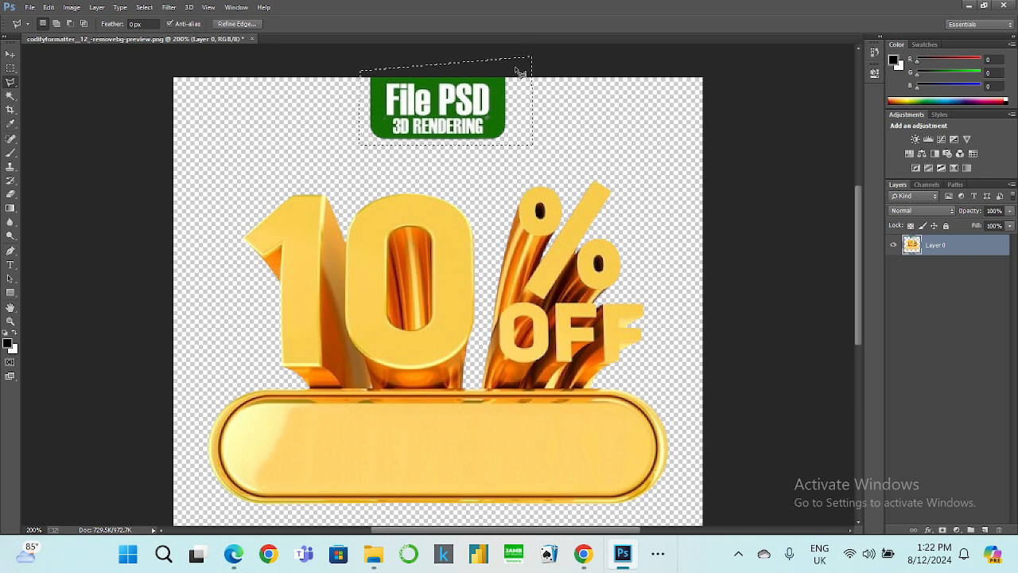
key("Delete")
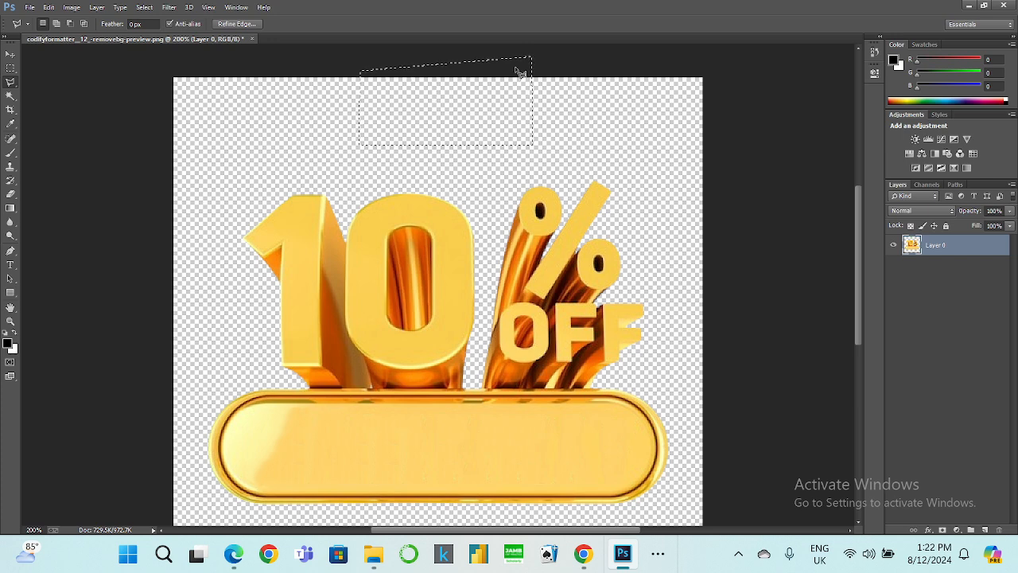
double_click(229, 149)
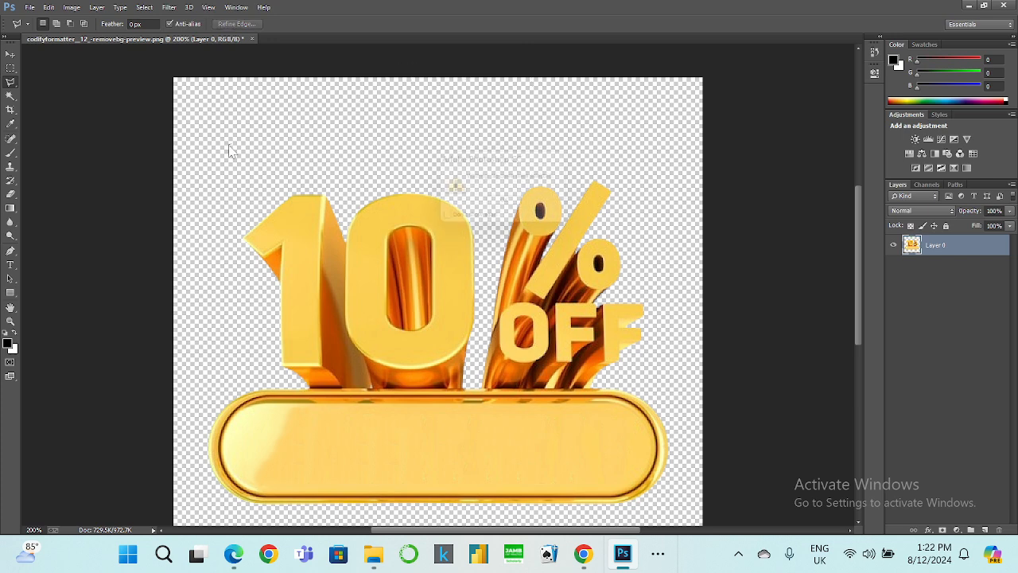
key("Return")
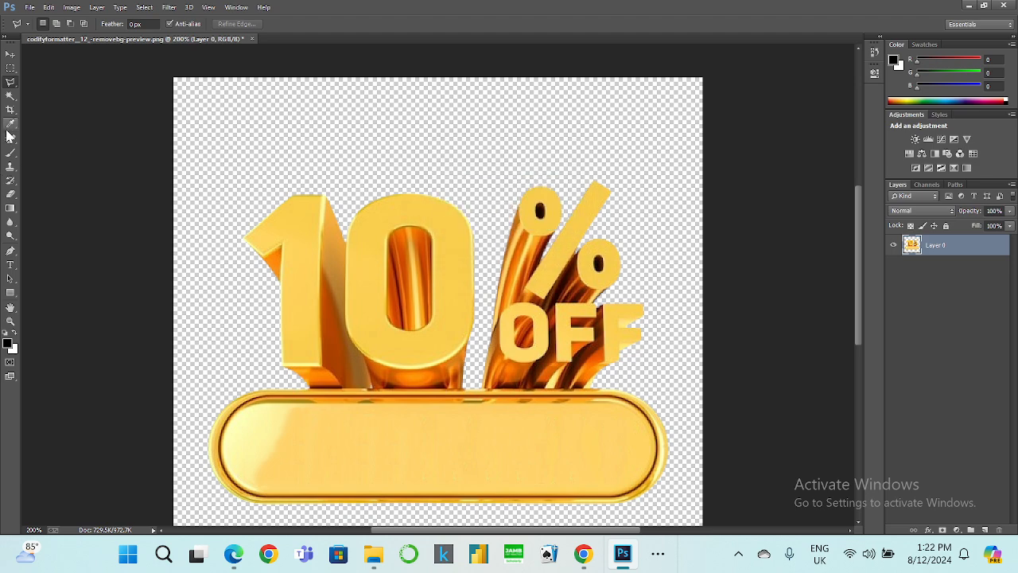
Select the transparent background with the Magic Wand tool.
left_click(11, 96)
left_click(290, 139)
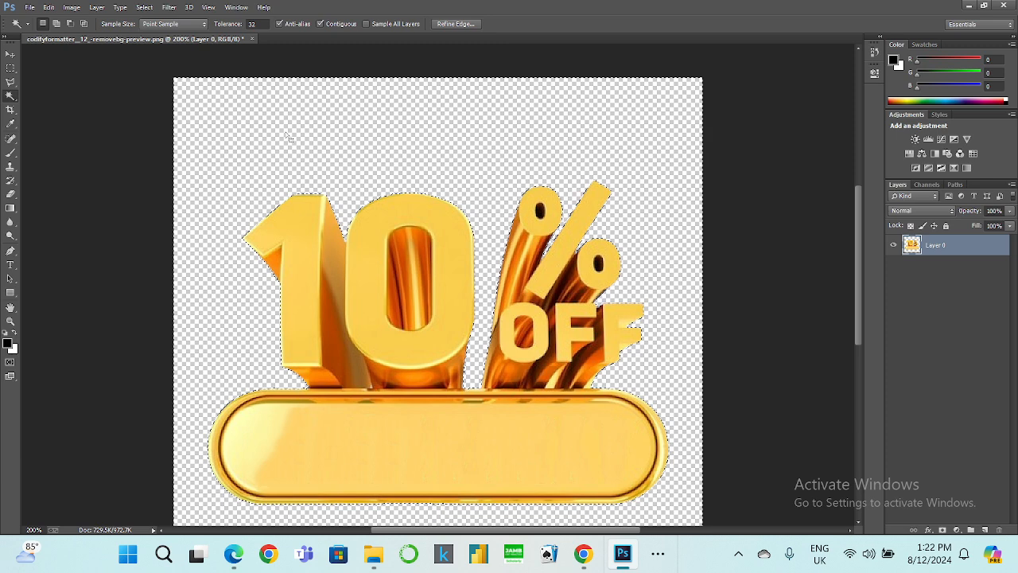
scroll(270, 151, "down", 2)
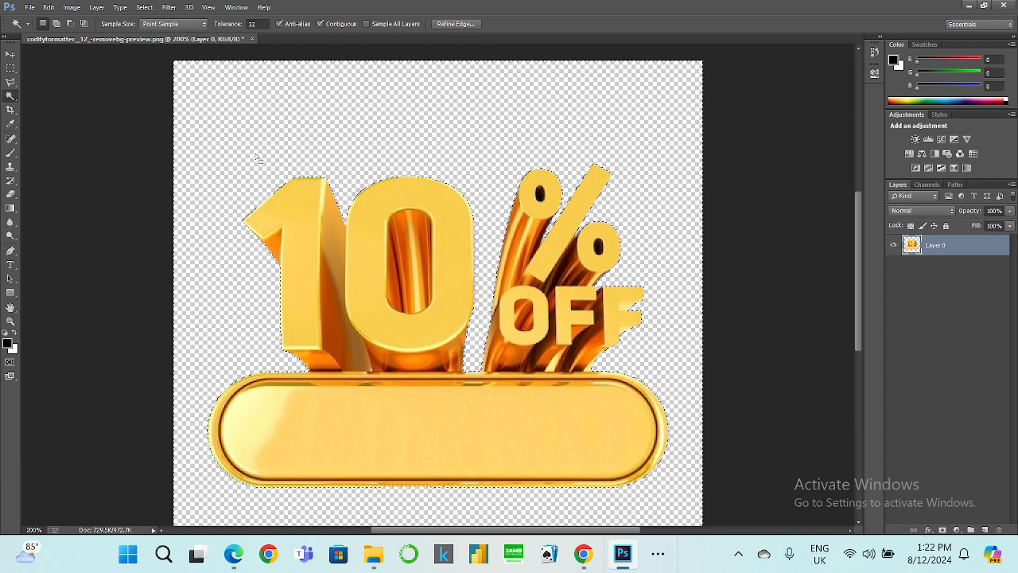
Apply Auto Tone and then Auto Color twice to the selected gold graphic.
left_click(72, 7)
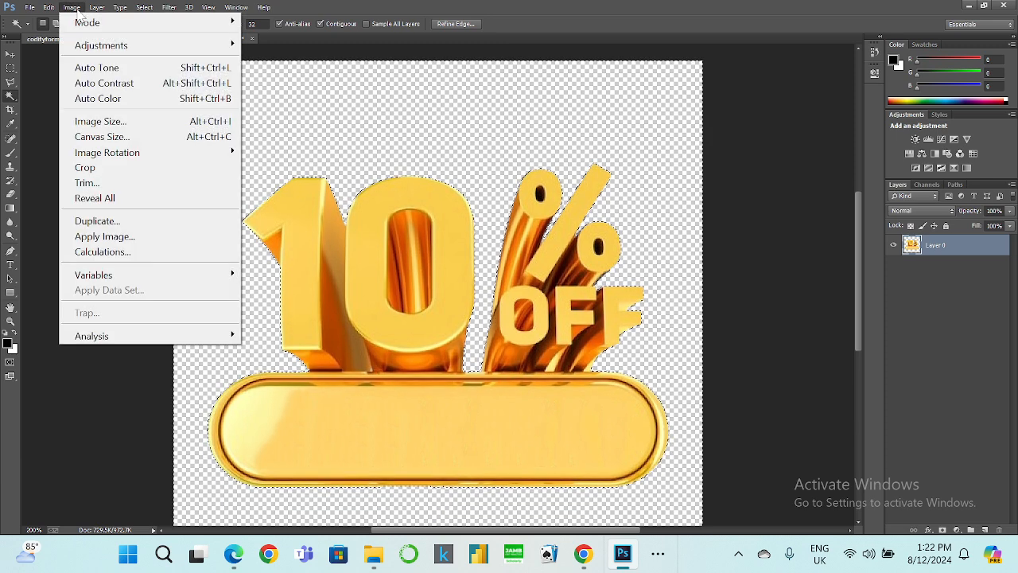
left_click(88, 70)
left_click(71, 7)
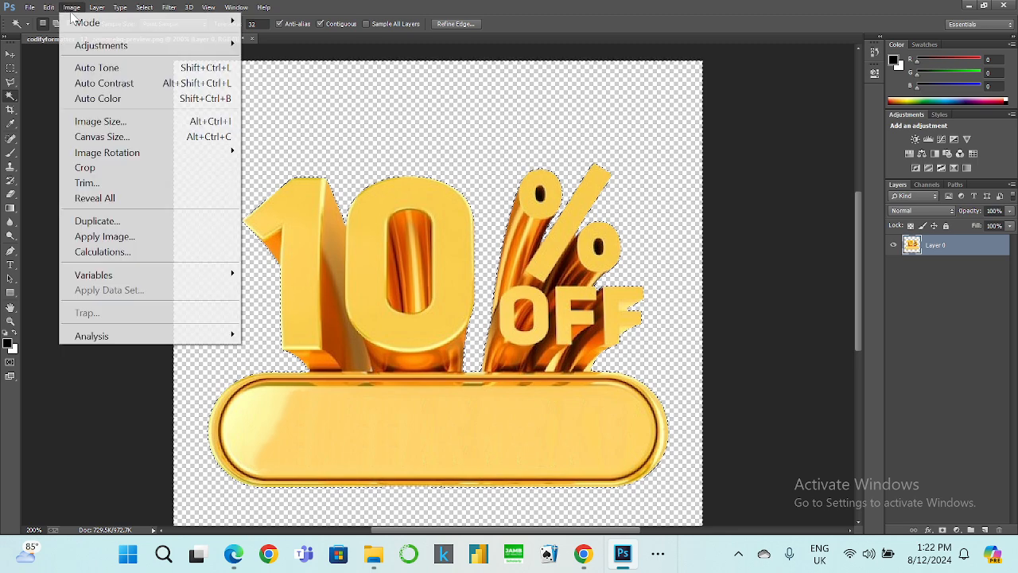
left_click(110, 100)
left_click(72, 7)
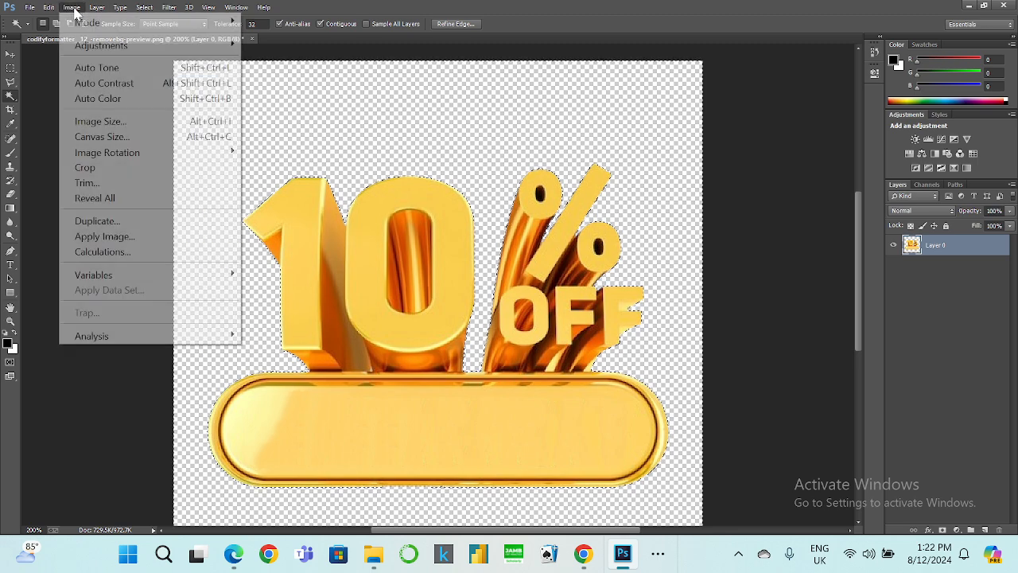
left_click(99, 98)
Apply a Levels adjustment to the graphic with input levels 47, 2.64 and 255.
left_click(72, 7)
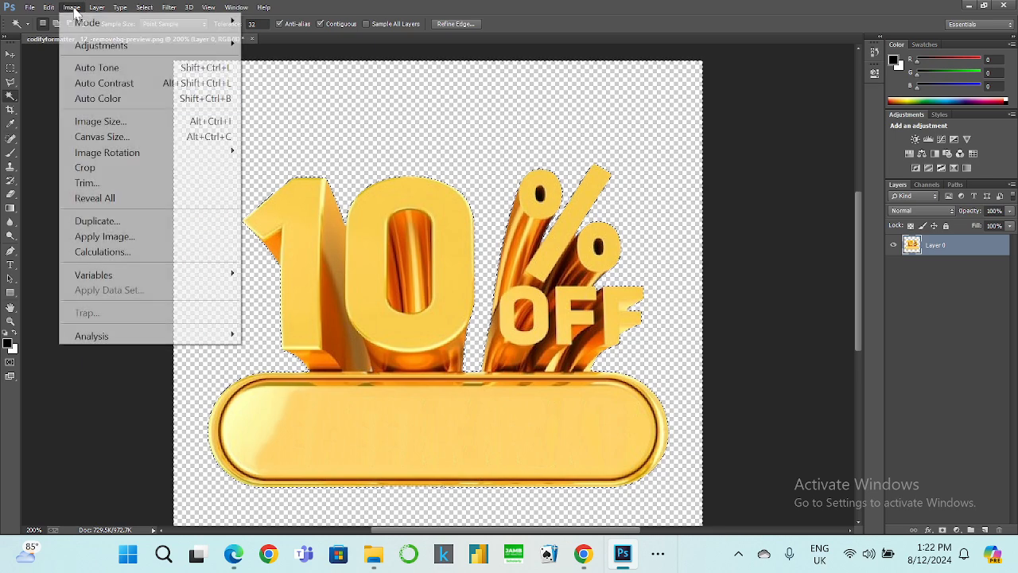
mouse_move(182, 47)
left_click(310, 60)
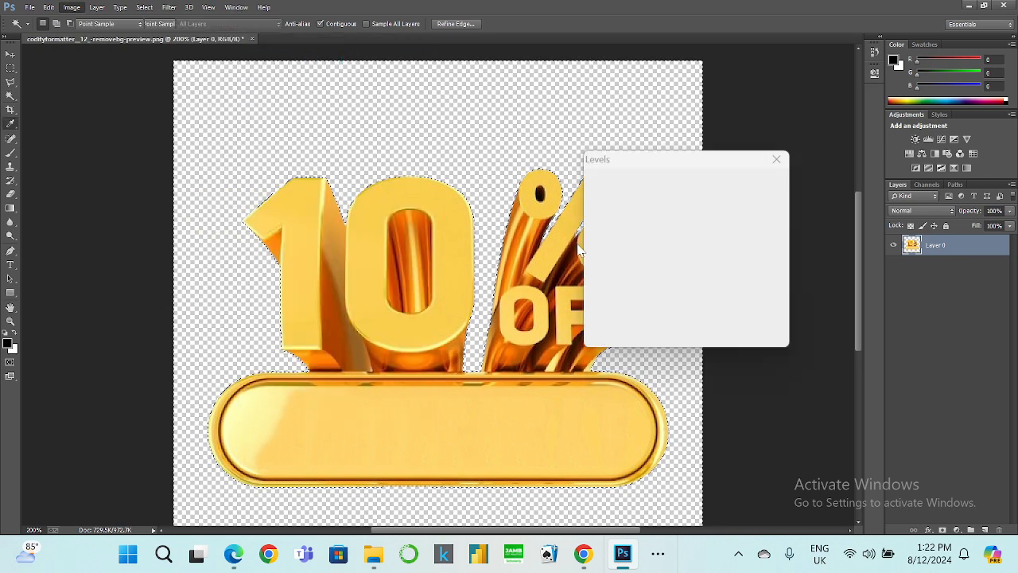
left_click_drag(595, 278, 600, 279)
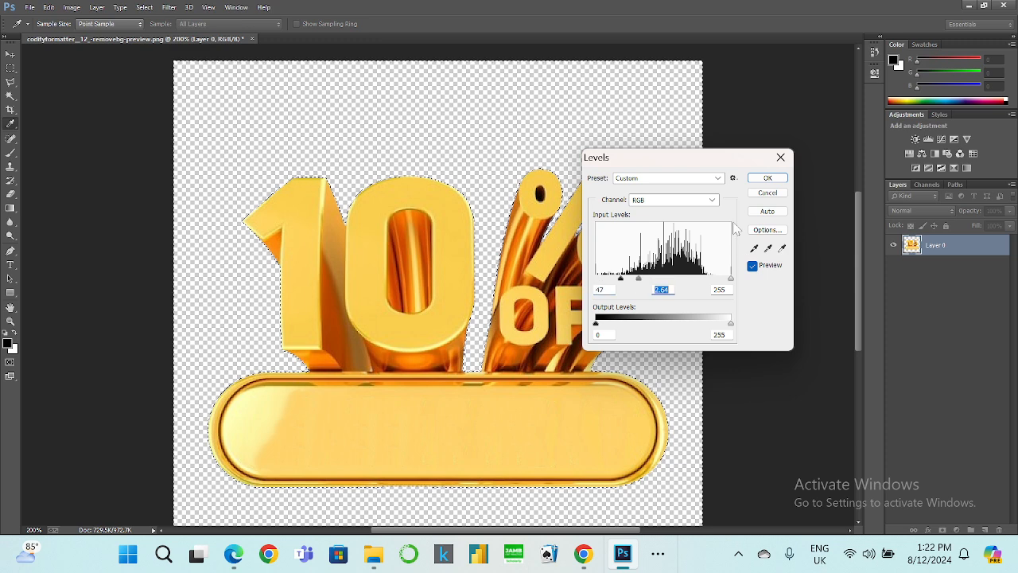
left_click(767, 177)
Apply Auto Tone and then Auto Contrast twice to the selected graphic.
left_click(11, 82)
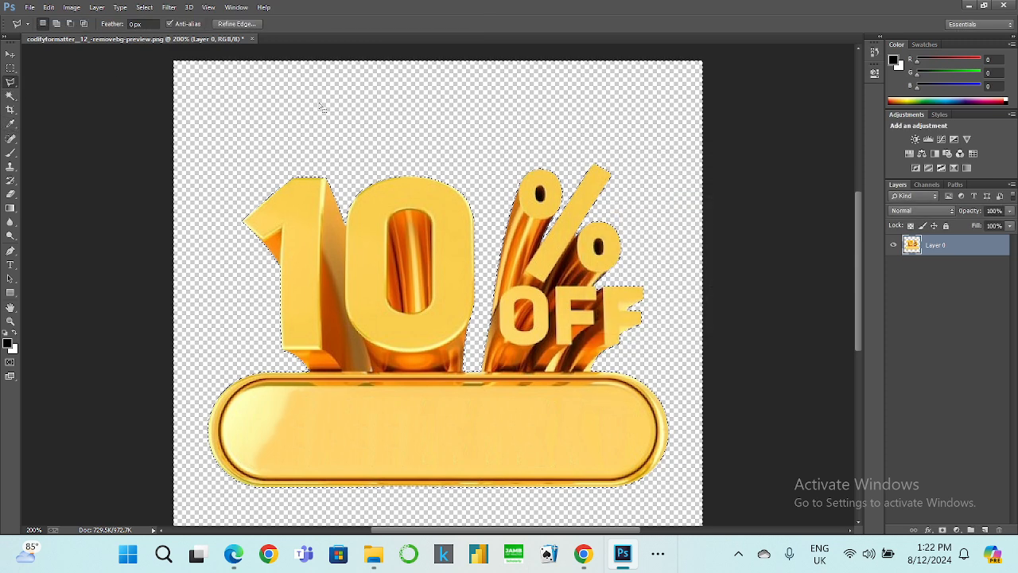
right_click(340, 104)
left_click(364, 134)
left_click(71, 8)
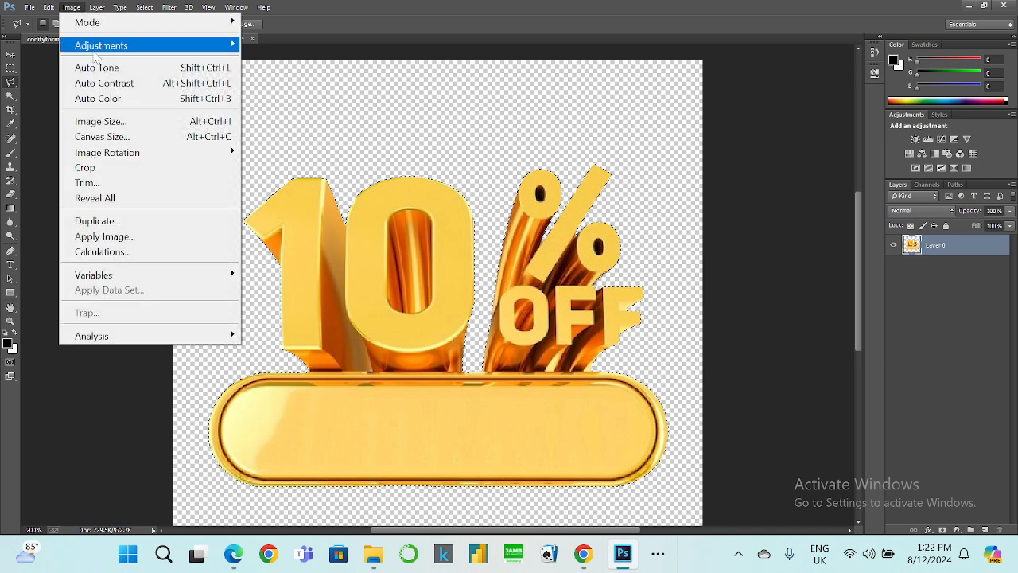
left_click(97, 67)
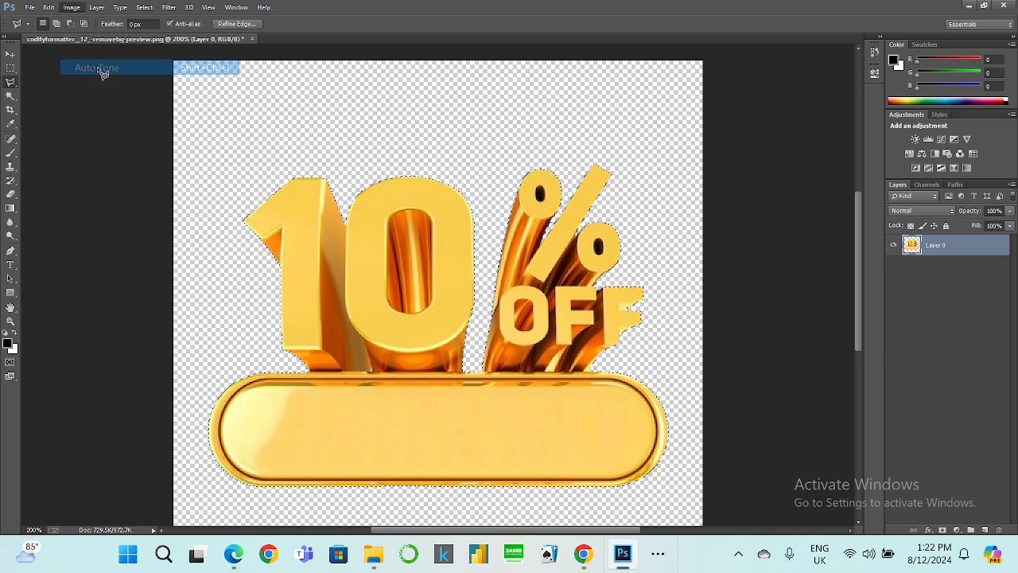
left_click(78, 8)
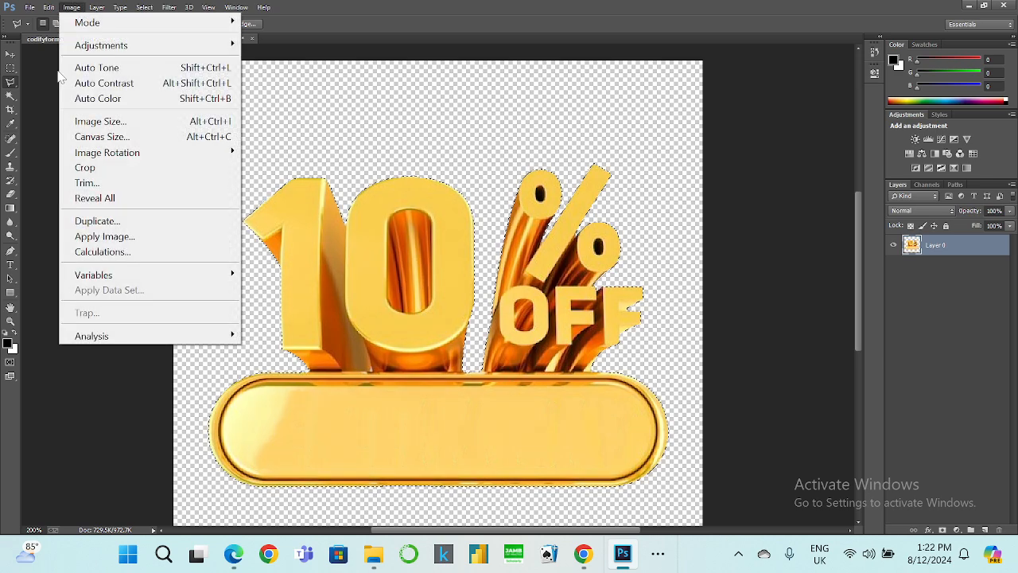
left_click(119, 83)
left_click(73, 7)
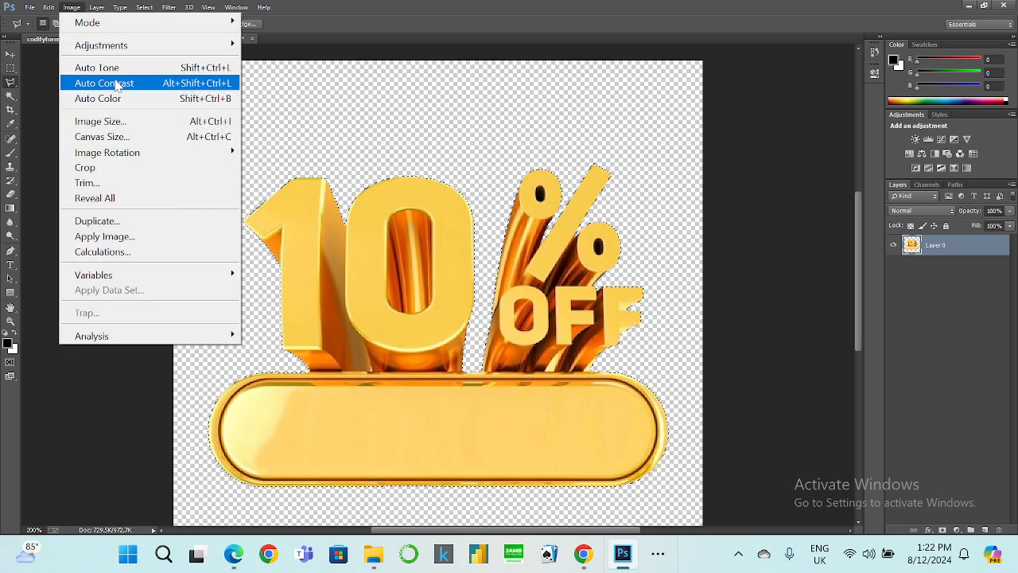
left_click(117, 83)
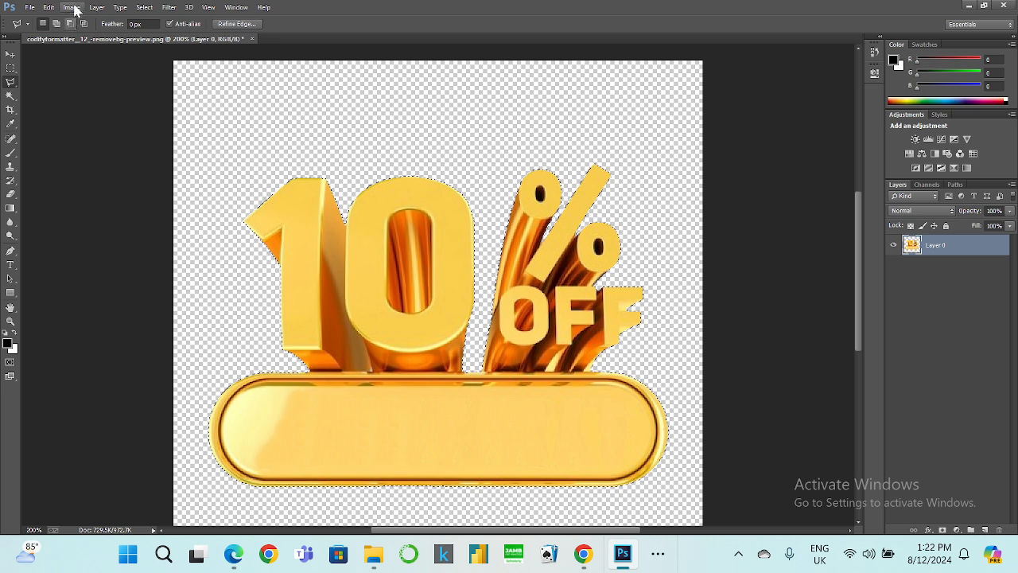
Apply another Levels adjustment with input levels 13, 1.28 and 255, then clear the selection.
left_click(72, 7)
mouse_move(152, 45)
left_click(308, 61)
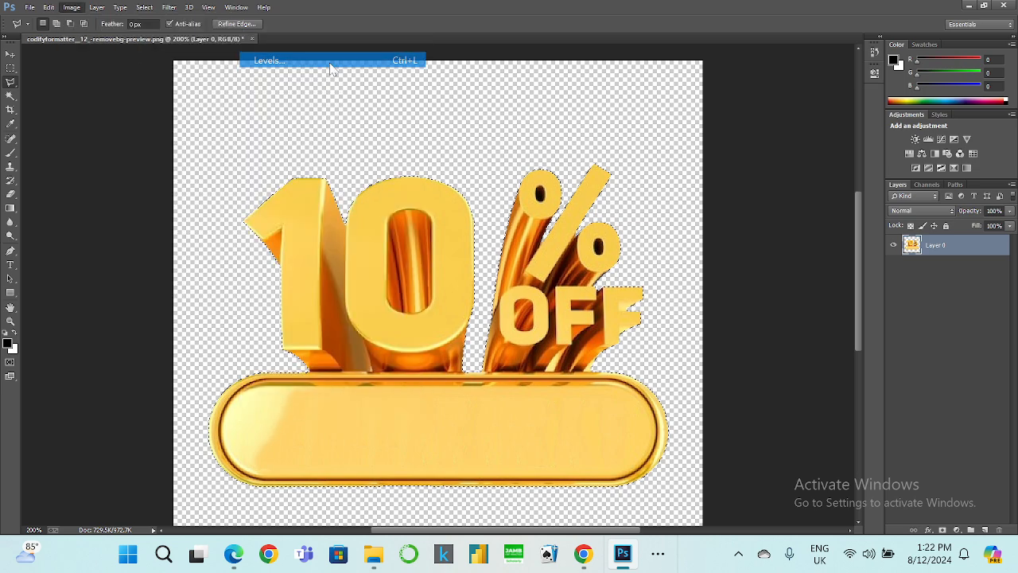
left_click_drag(595, 279, 655, 280)
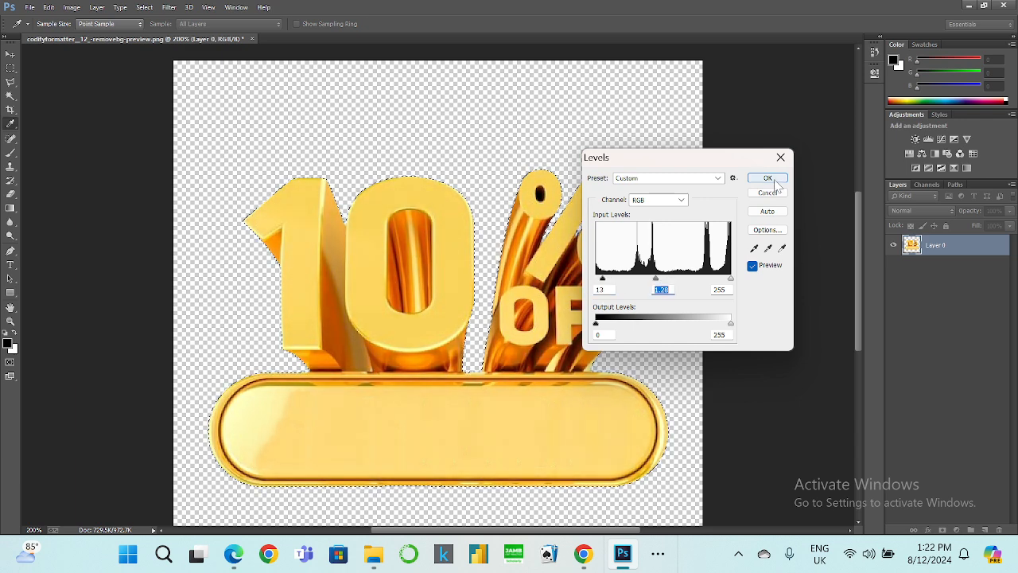
left_click(769, 178)
key("l")
left_click(442, 147)
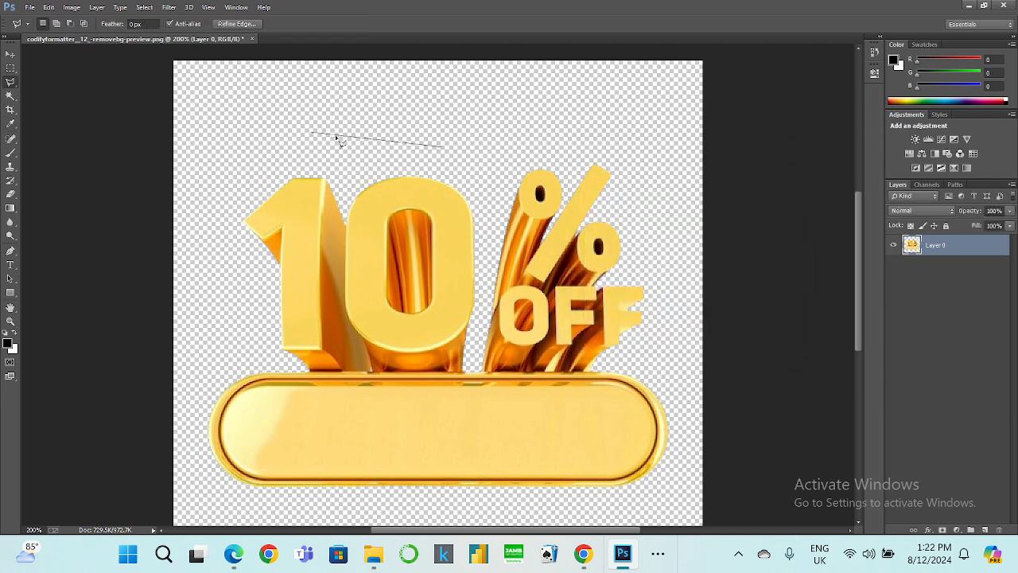
double_click(293, 135)
left_click(507, 205)
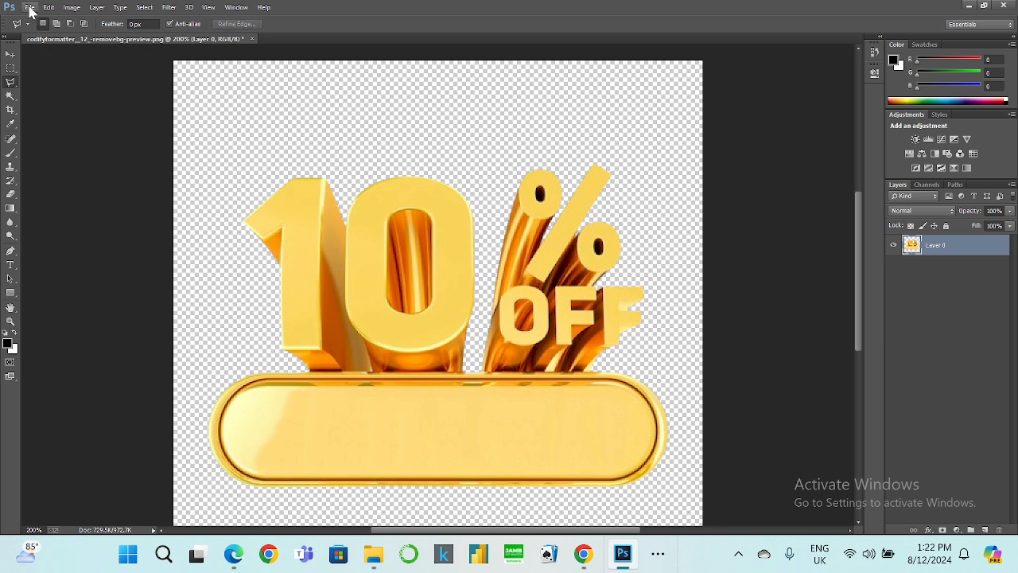
Save a copy of the image as a PNG named 10%, accepting the default PNG options.
left_click(29, 7)
left_click(72, 198)
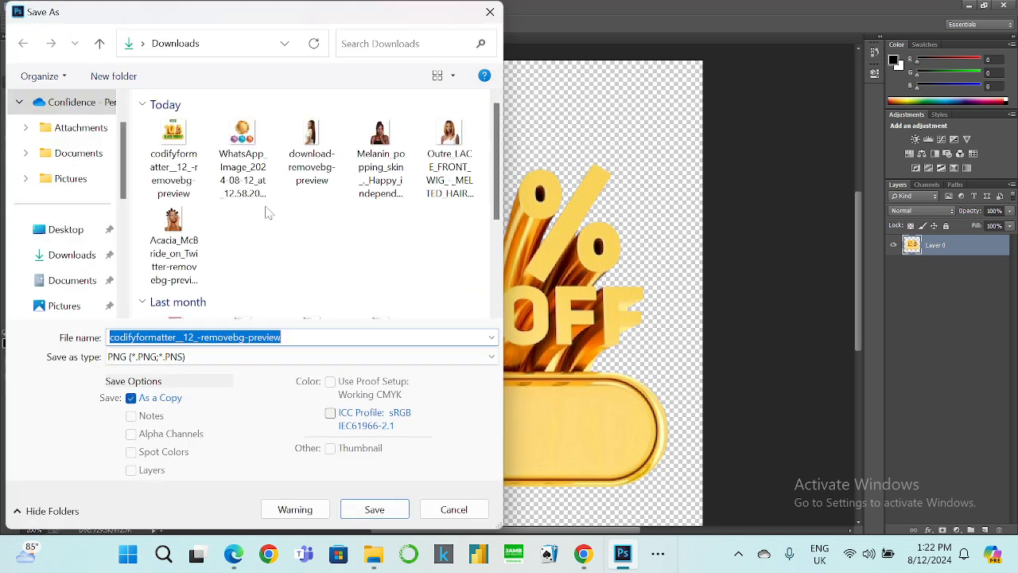
type("10")
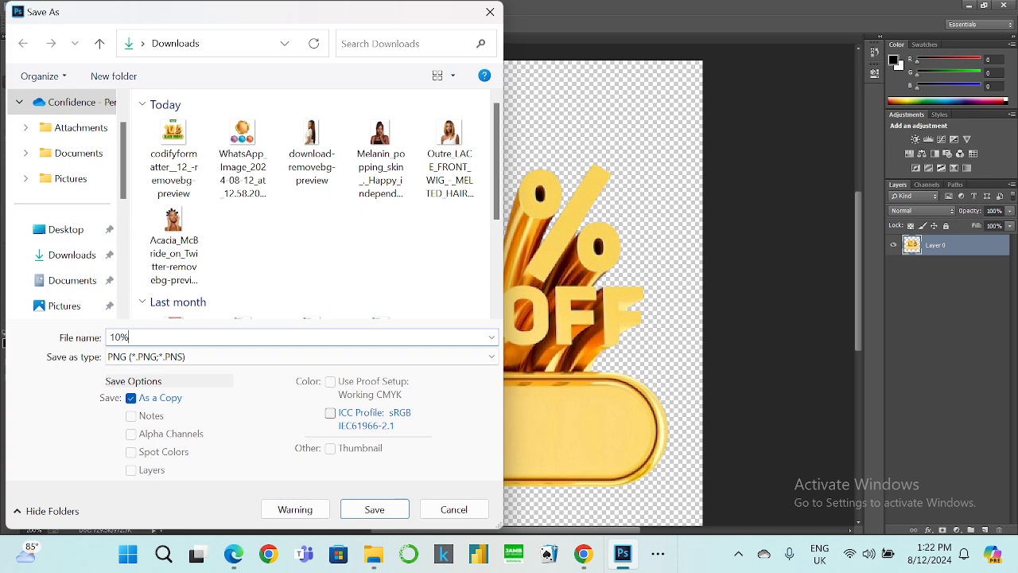
key("Return")
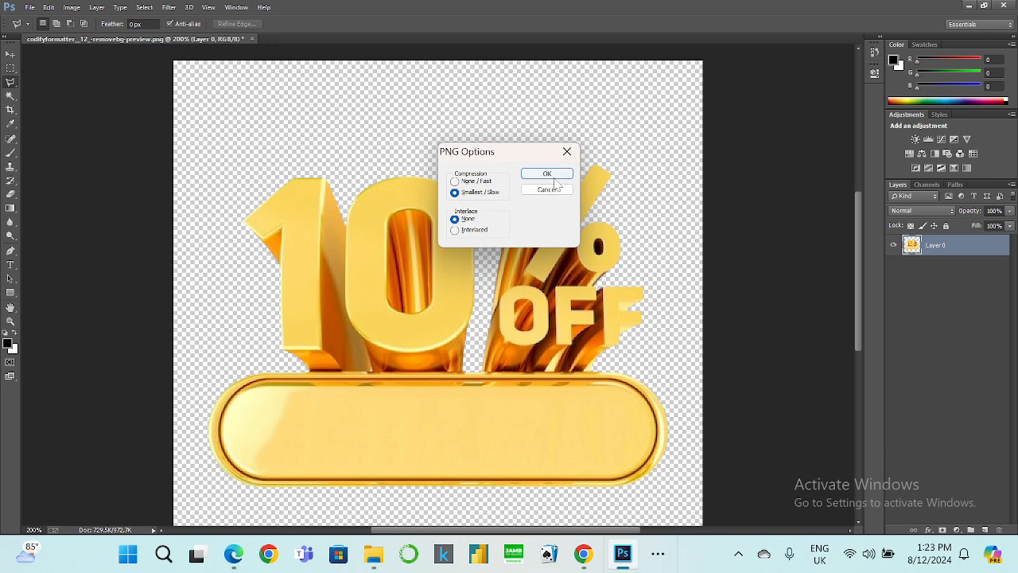
left_click(547, 175)
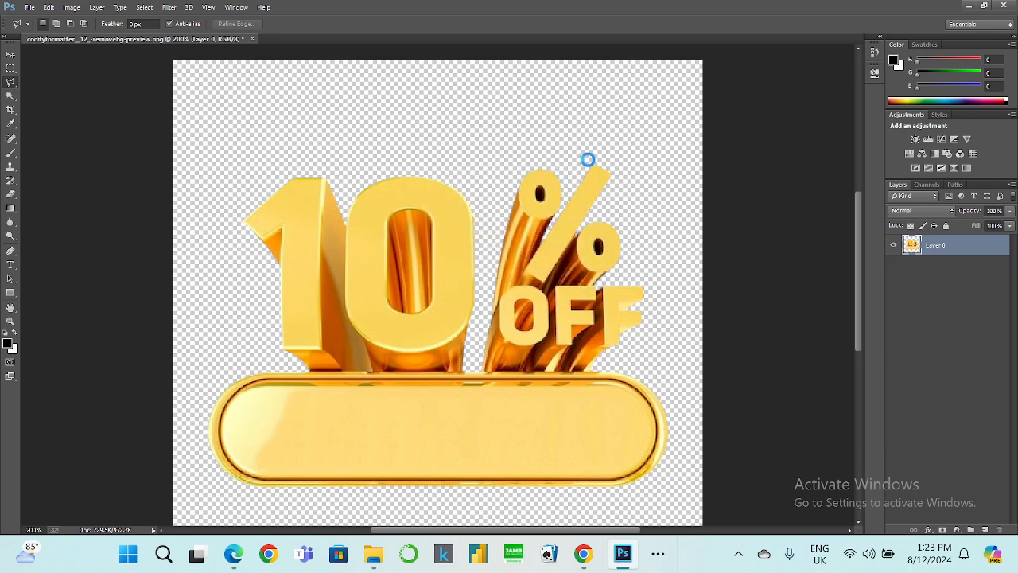
Switch to CorelDRAW and draw a rectangle about 9.4 by 1.8 inches over the BLACK FRIDAY text on the banner.
left_click(969, 7)
left_click(172, 97)
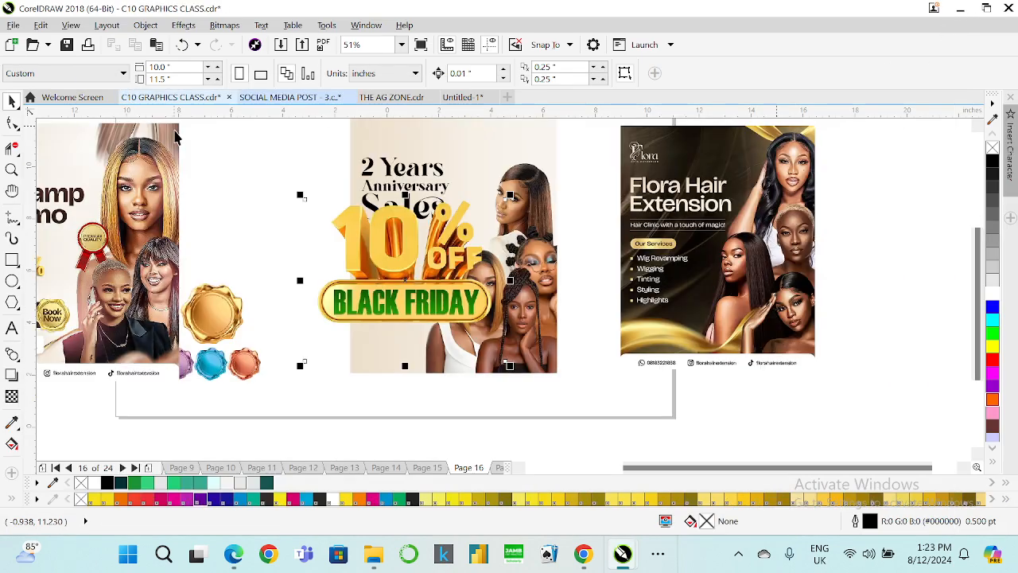
left_click(409, 306)
scroll(425, 304, "up", 3)
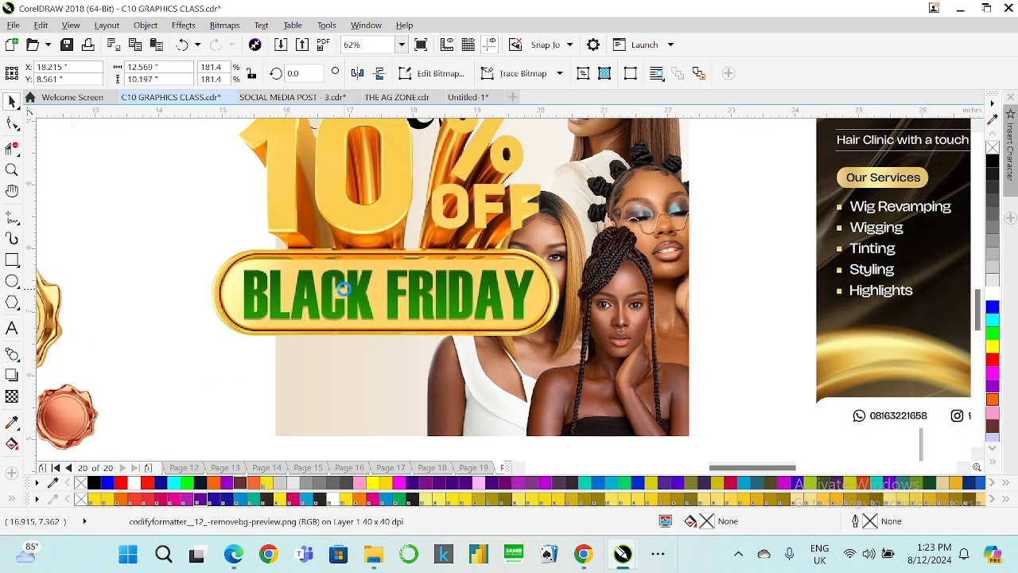
scroll(343, 289, "up", 2)
left_click(12, 258)
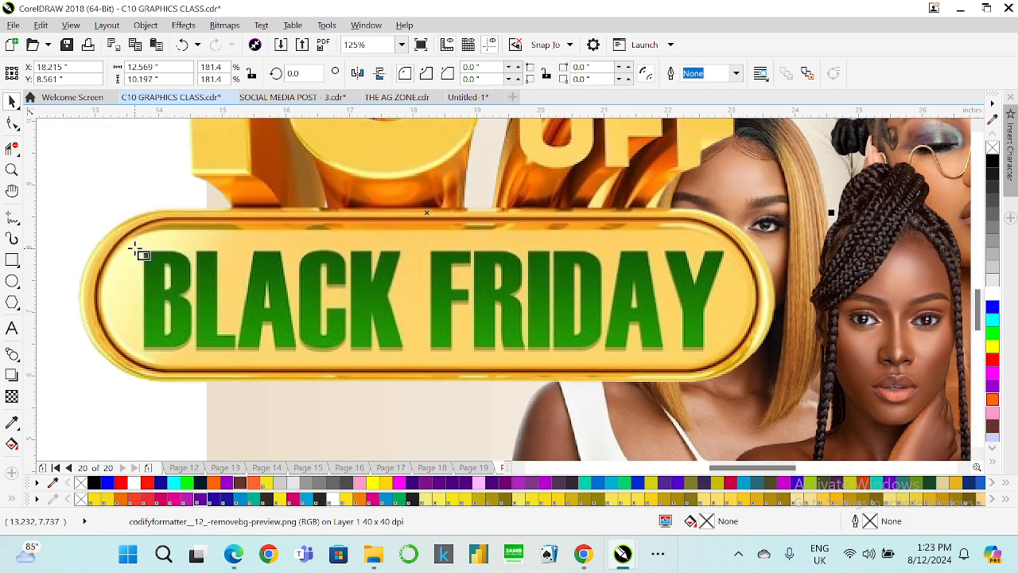
left_click_drag(136, 242, 732, 358)
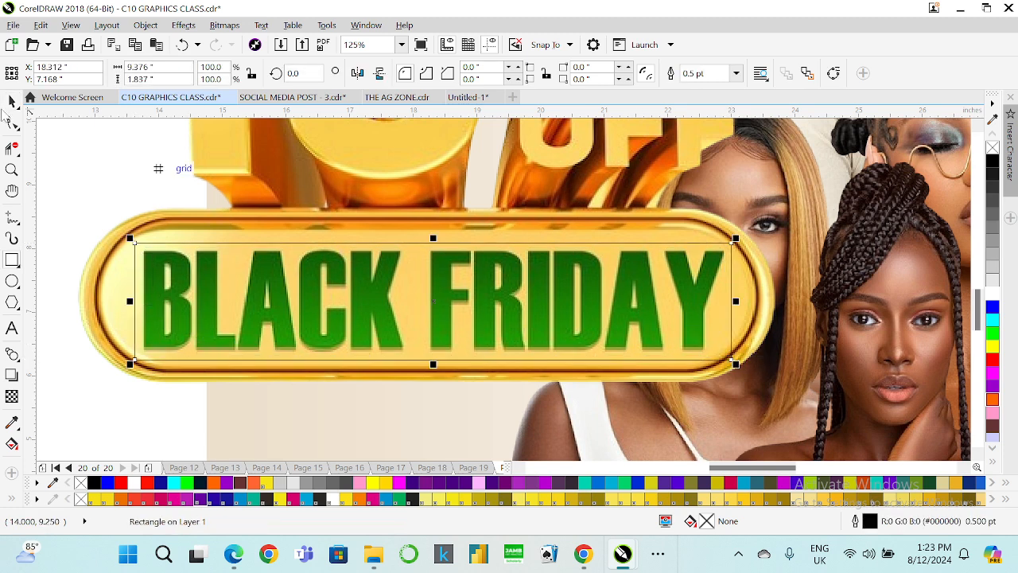
Round the rectangle's corners to 0.376 inches and fill it with a pale yellow sampled from the banner.
left_click(13, 123)
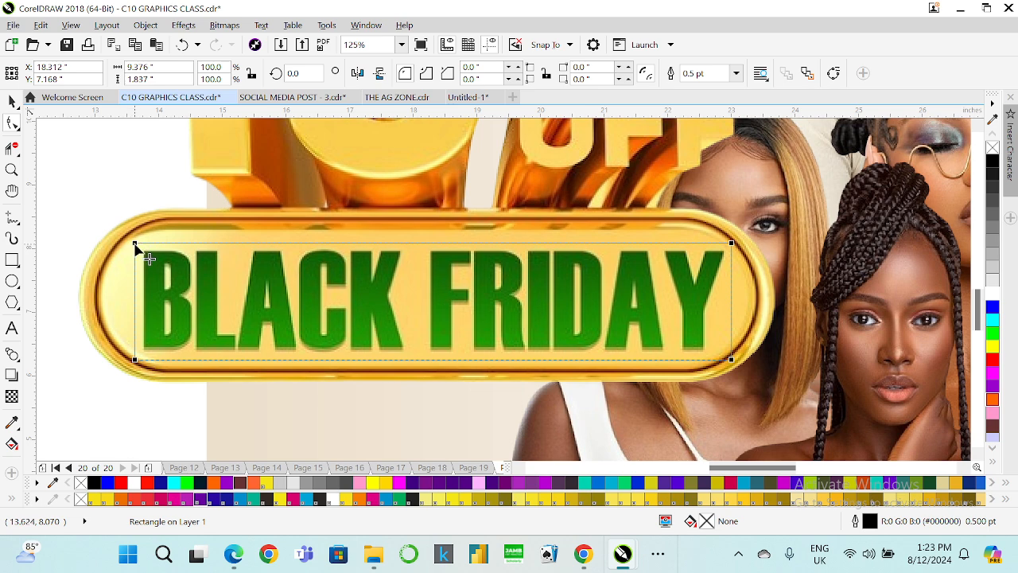
left_click_drag(136, 246, 159, 241)
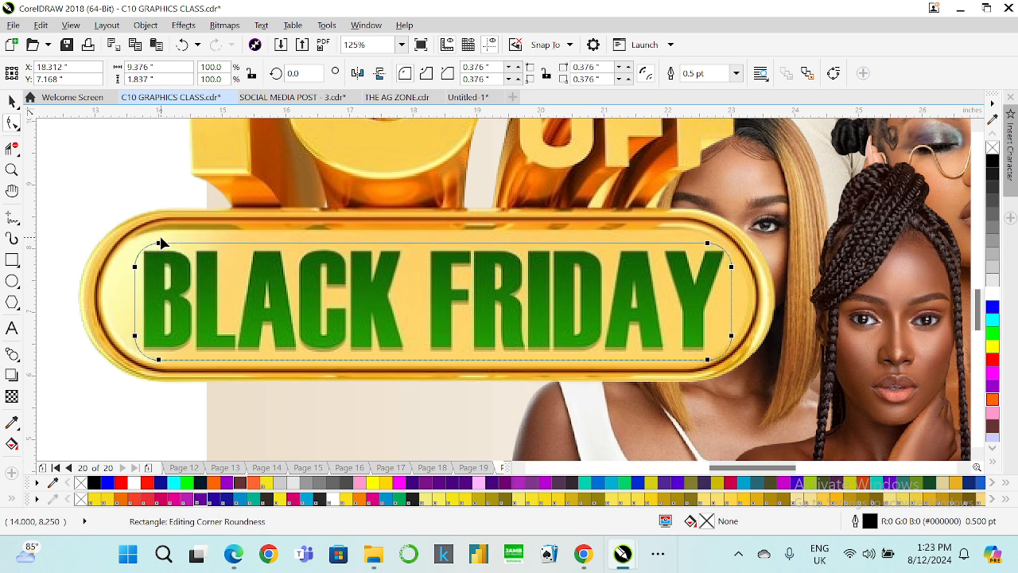
left_click(13, 423)
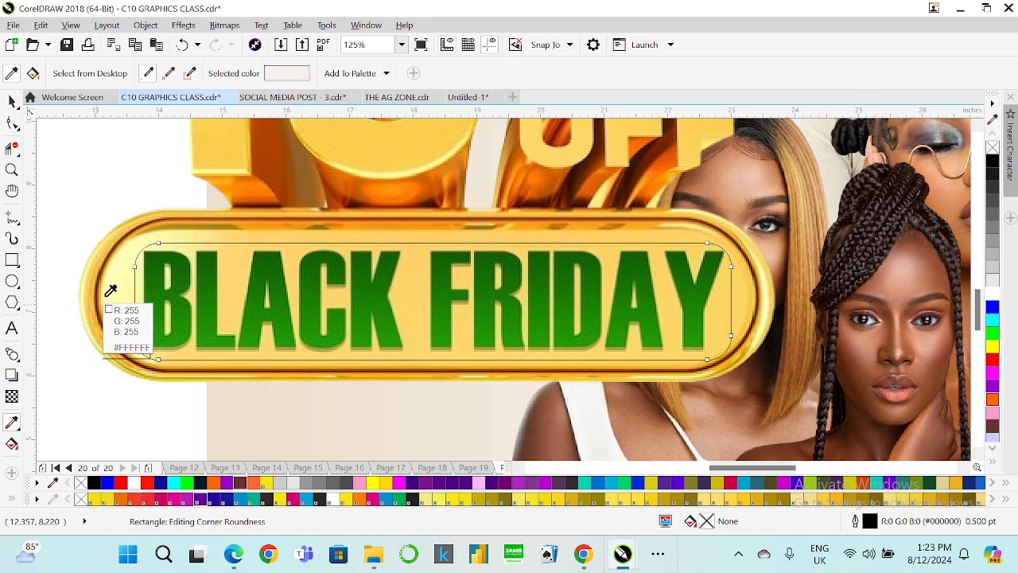
left_click(115, 289)
left_click(185, 288)
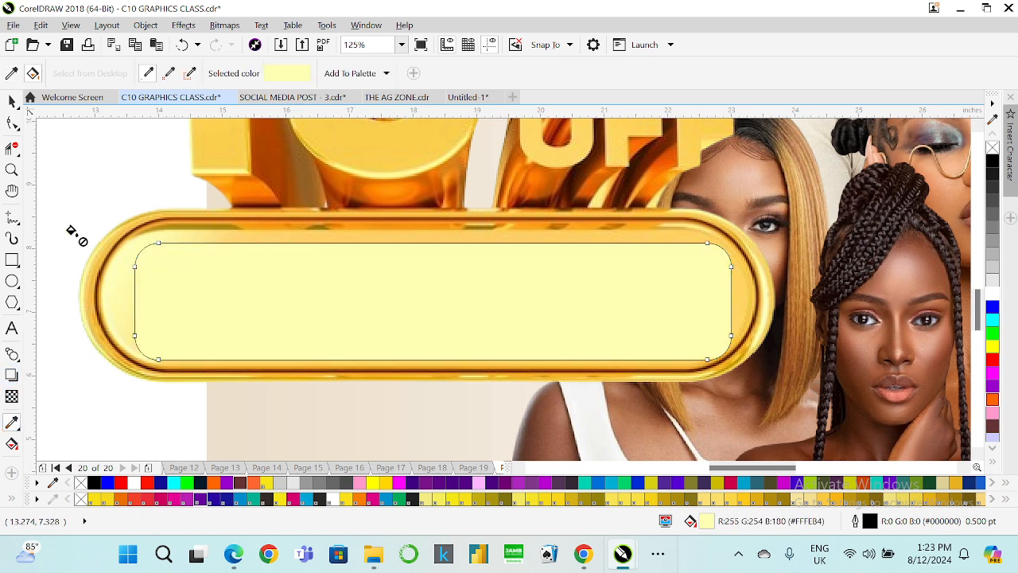
Remove the rectangle's outline and reduce its height to 1.75 inches.
left_click(11, 101)
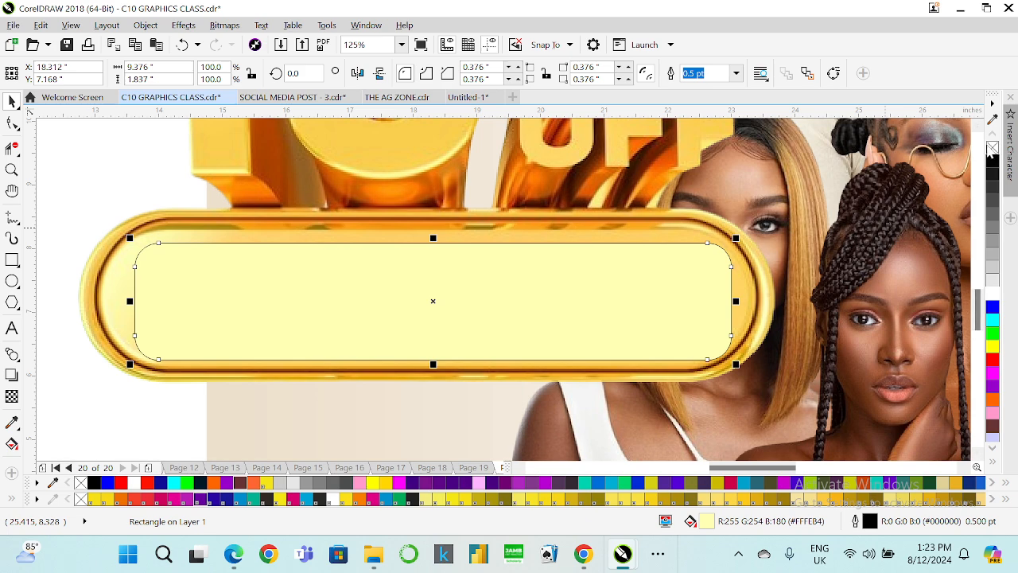
right_click(993, 148)
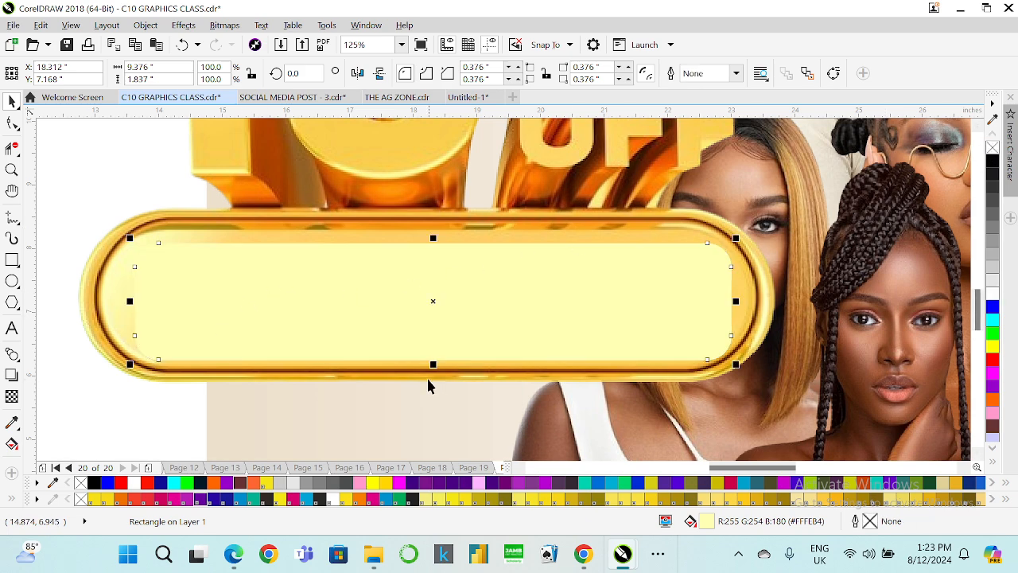
left_click_drag(433, 364, 433, 359)
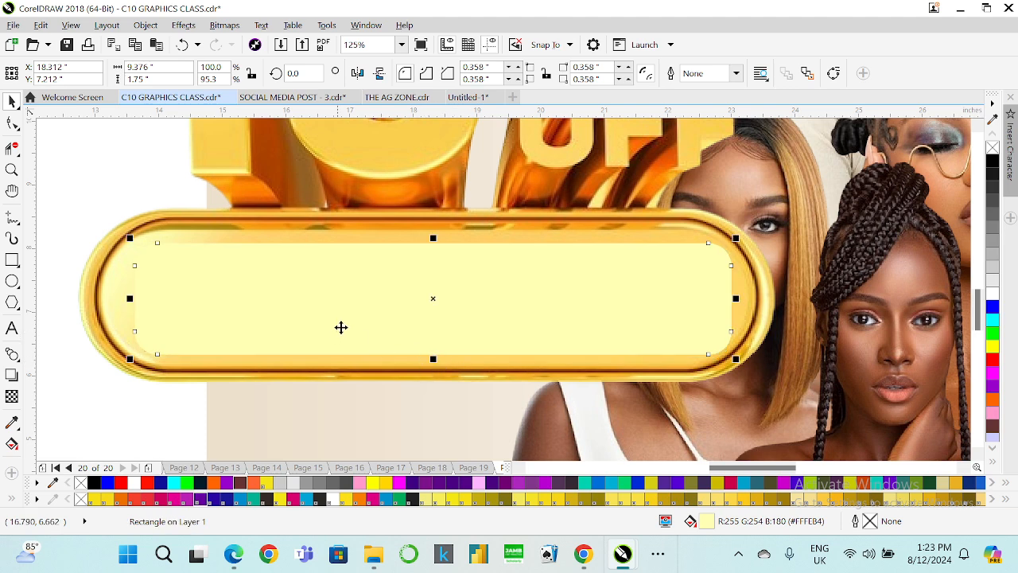
left_click_drag(436, 237, 458, 231)
key("ctrl+z")
Give the rectangle a fountain fill, sampling a gold from the banner for its end colour.
key("F11")
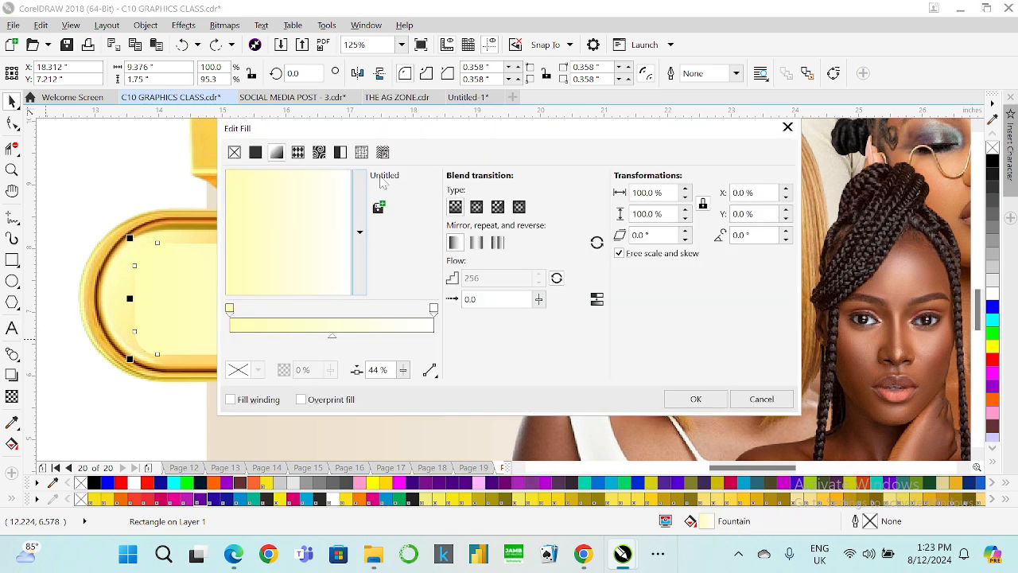
left_click_drag(400, 136, 612, 287)
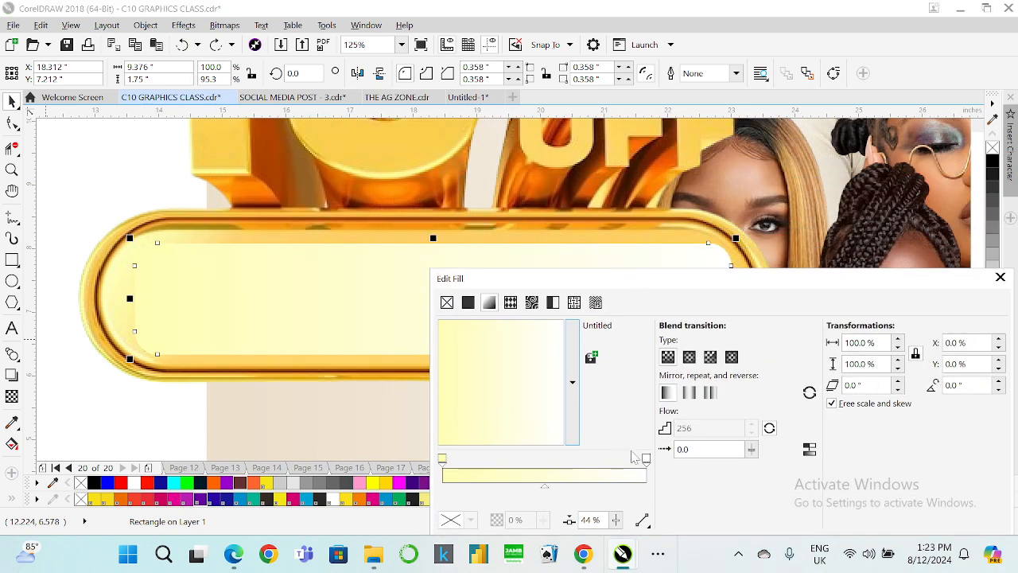
left_click(646, 459)
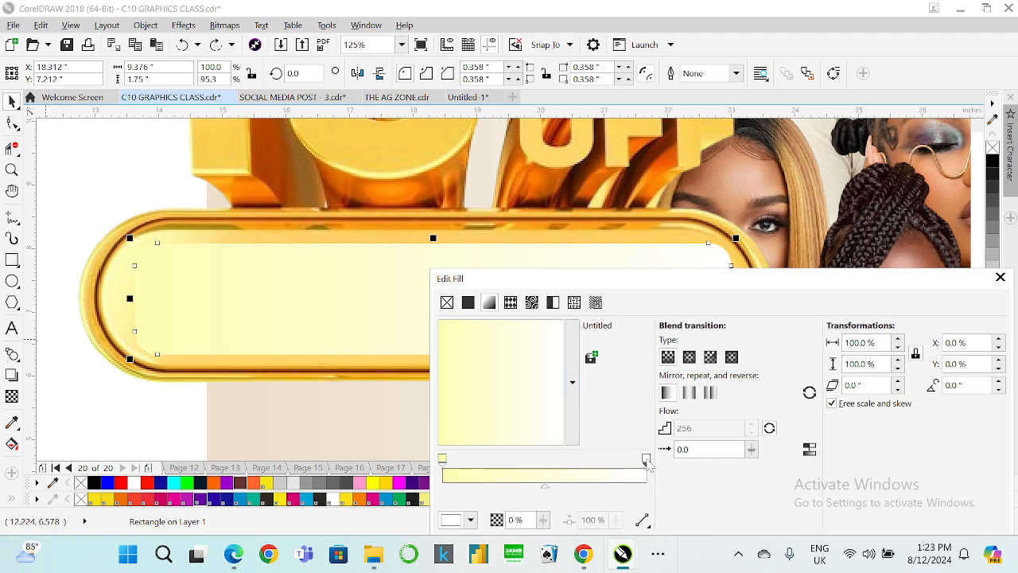
left_click(471, 520)
left_click(514, 346)
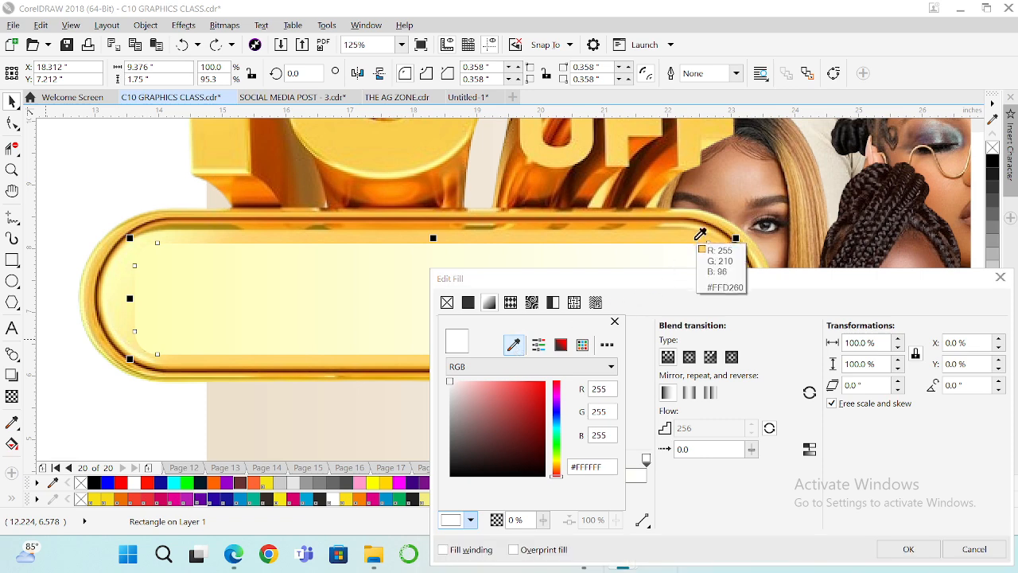
left_click(699, 232)
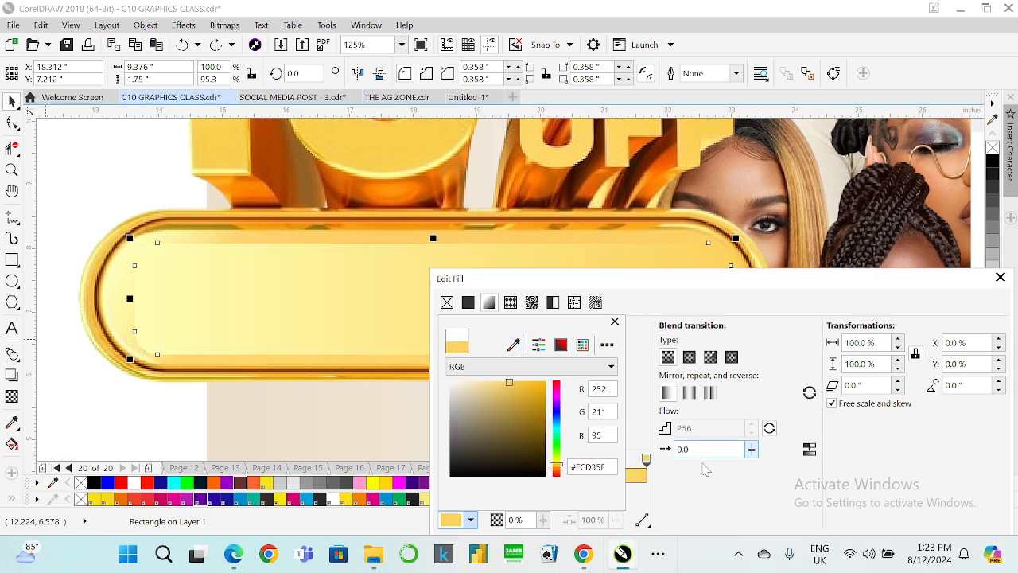
left_click(704, 470)
Add a midpoint node to the gradient and sample another gold from the banner for it.
double_click(545, 469)
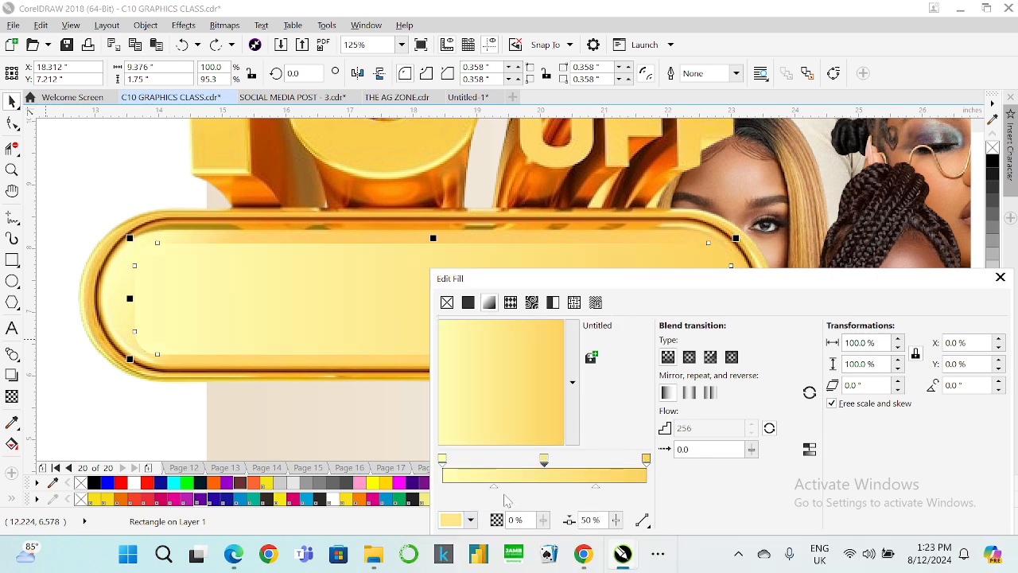
left_click(471, 521)
left_click(514, 345)
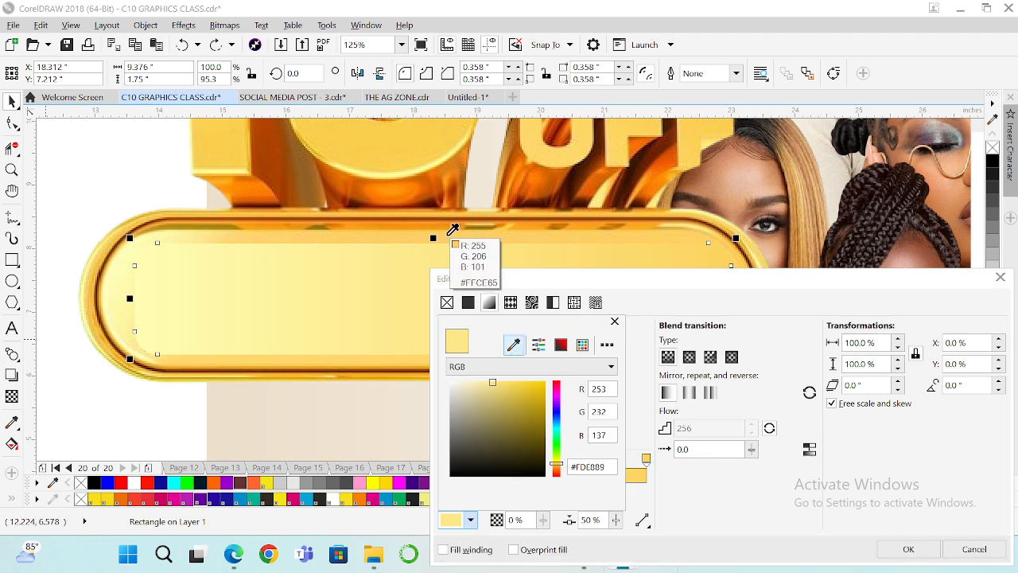
left_click(443, 235)
left_click(746, 496)
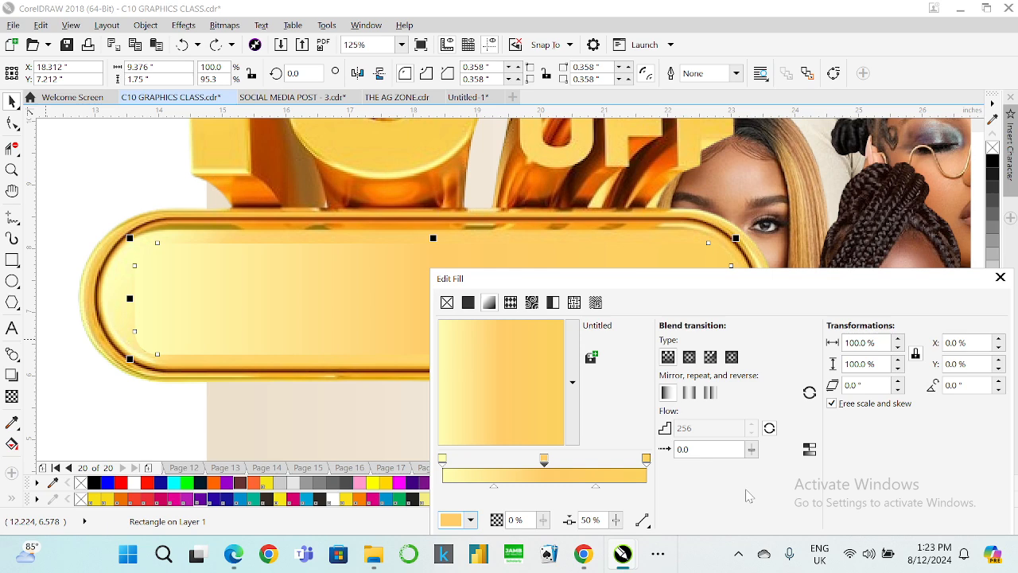
key("Return")
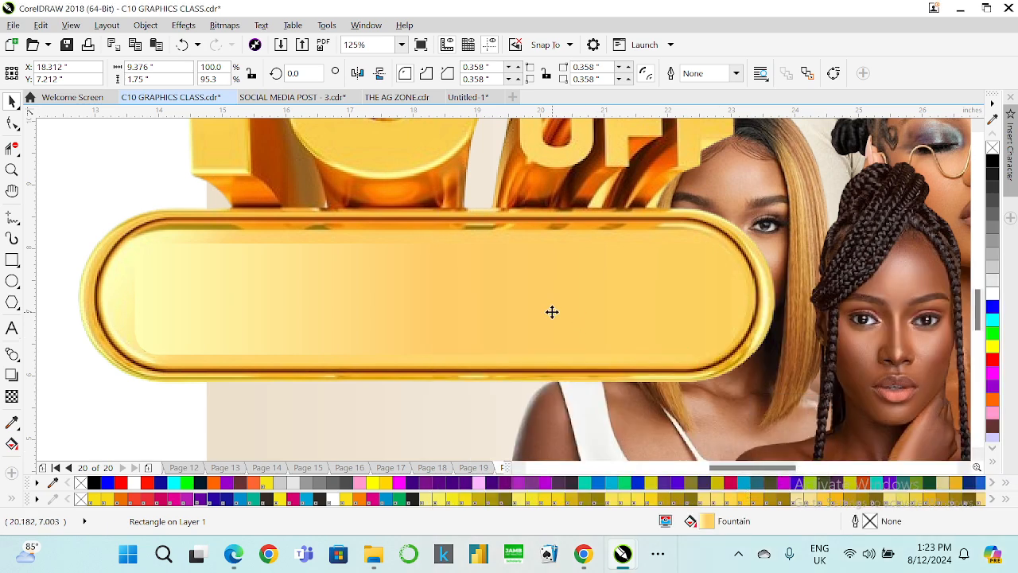
Enlarge the rectangle to about 10.5 by 2.23 inches and round its corners to 1.117 inches.
left_click(552, 312)
left_click(360, 265)
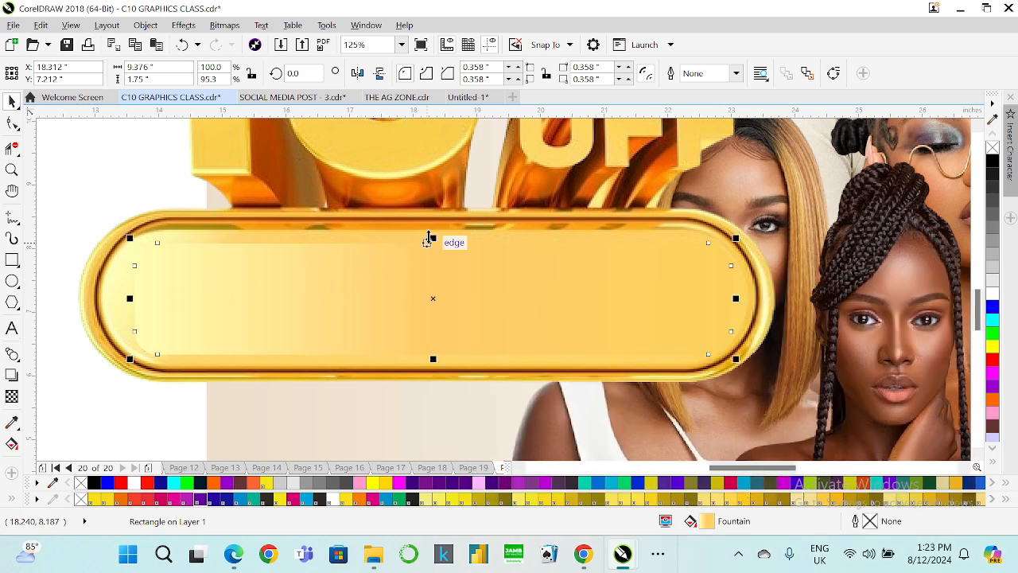
left_click_drag(433, 236, 450, 229)
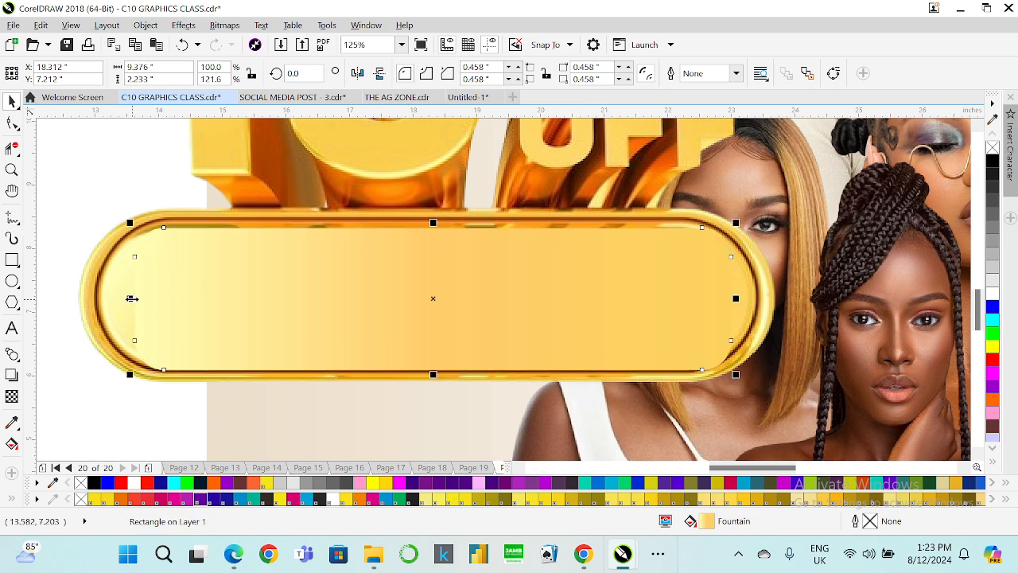
left_click_drag(130, 295, 94, 295)
key("F10")
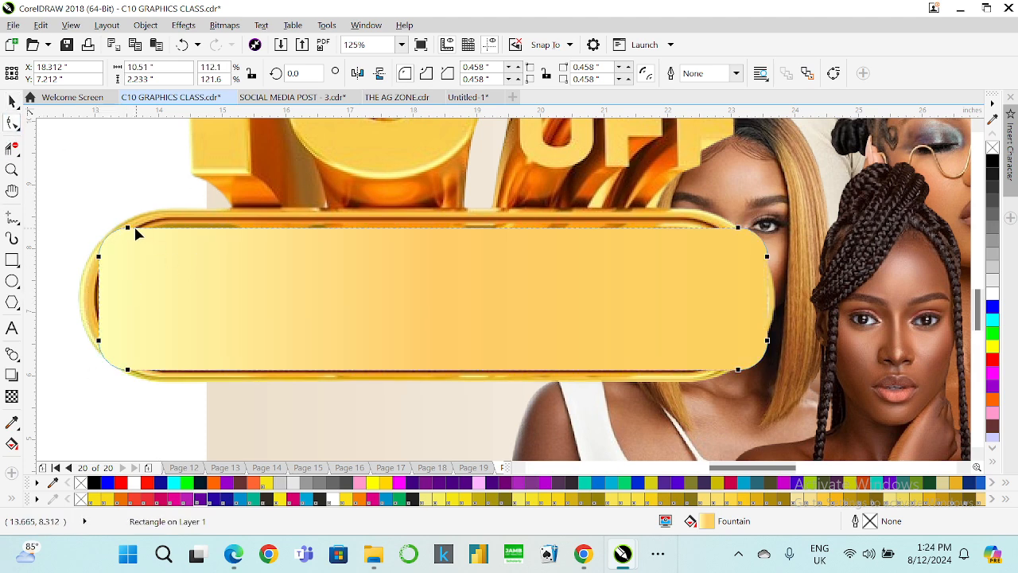
left_click_drag(133, 227, 288, 221)
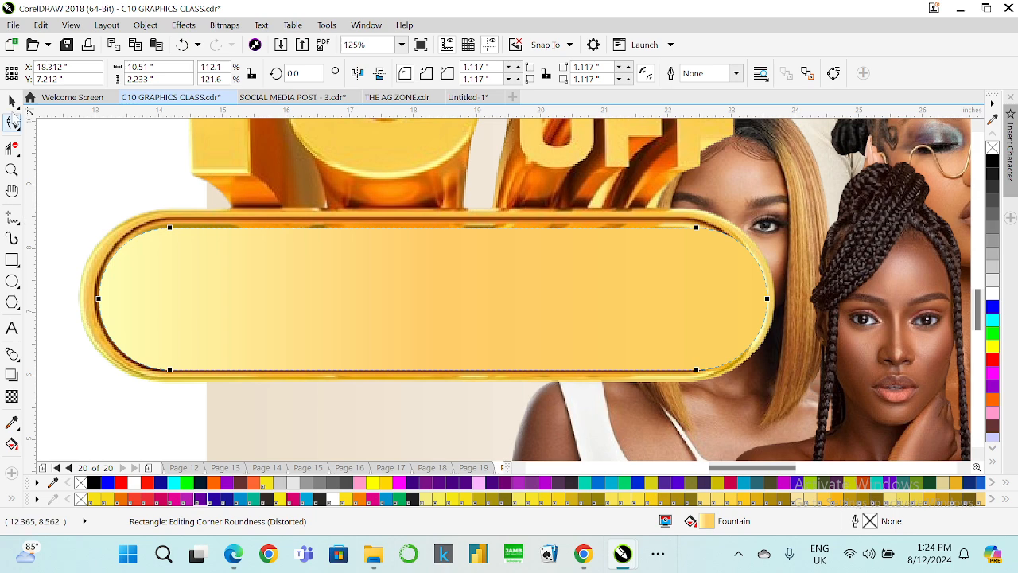
Narrow the rectangle to about 10.3 inches wide at its left edge.
left_click(12, 101)
scroll(101, 305, "up", 3)
key("space")
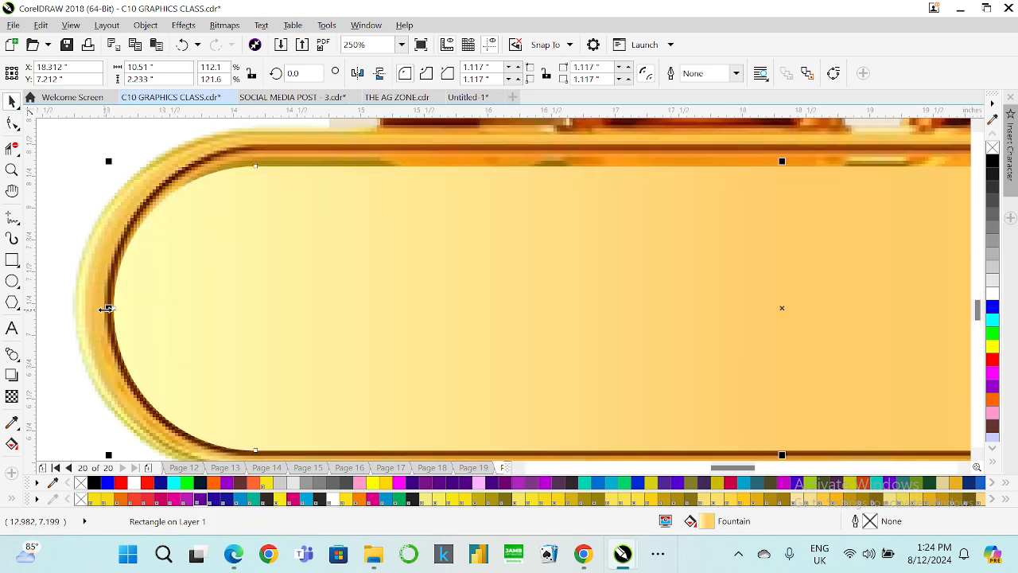
mouse_move(107, 309)
left_mouse_down()
mouse_move(148, 307)
mouse_move(122, 299)
left_mouse_up()
scroll(121, 295, "down", 3)
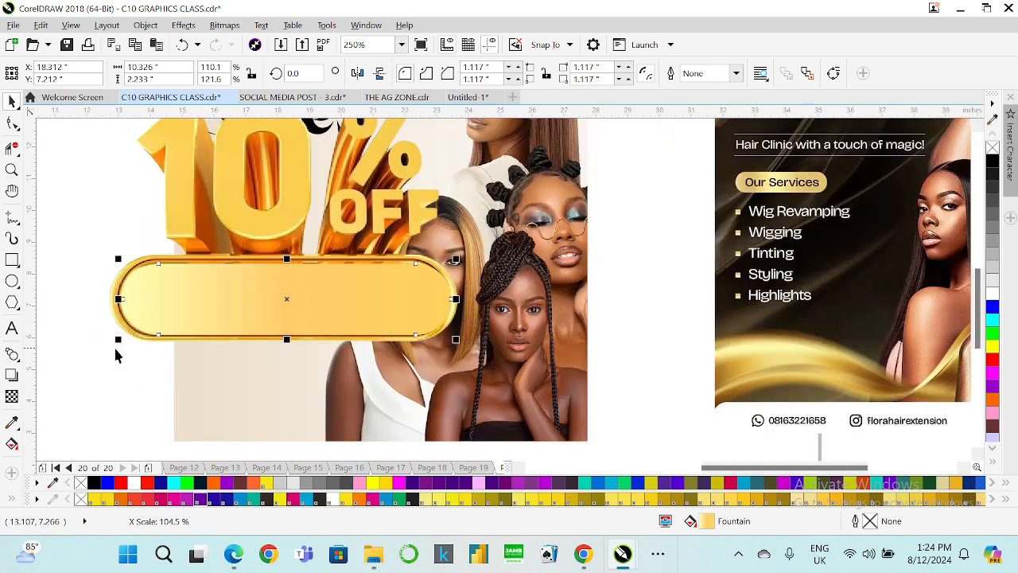
Import 10%.png from Downloads and place it beside the flyer at about 8.5 by 8.5 inches.
left_click(294, 313)
scroll(299, 316, "down", 3)
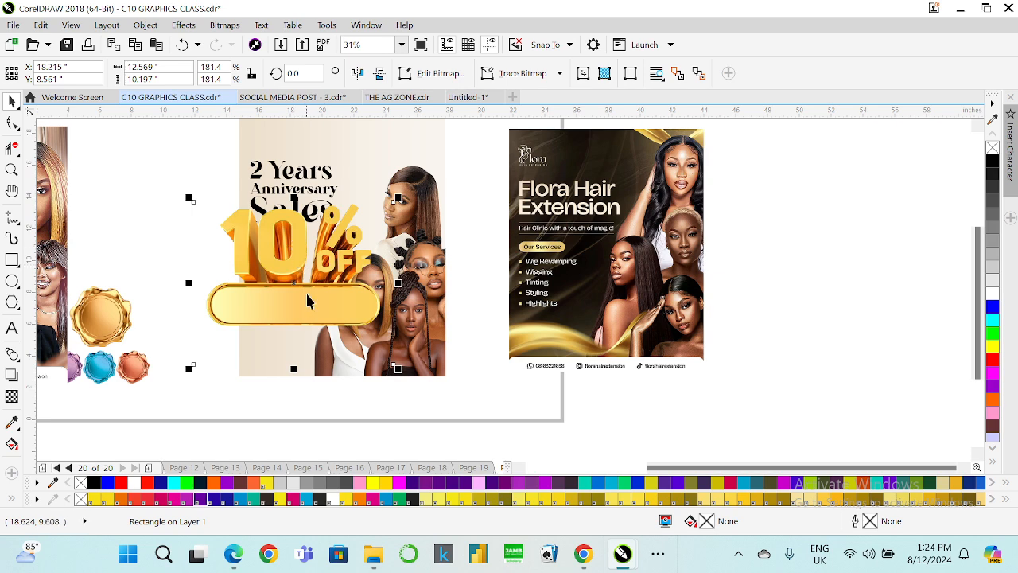
left_click(134, 198)
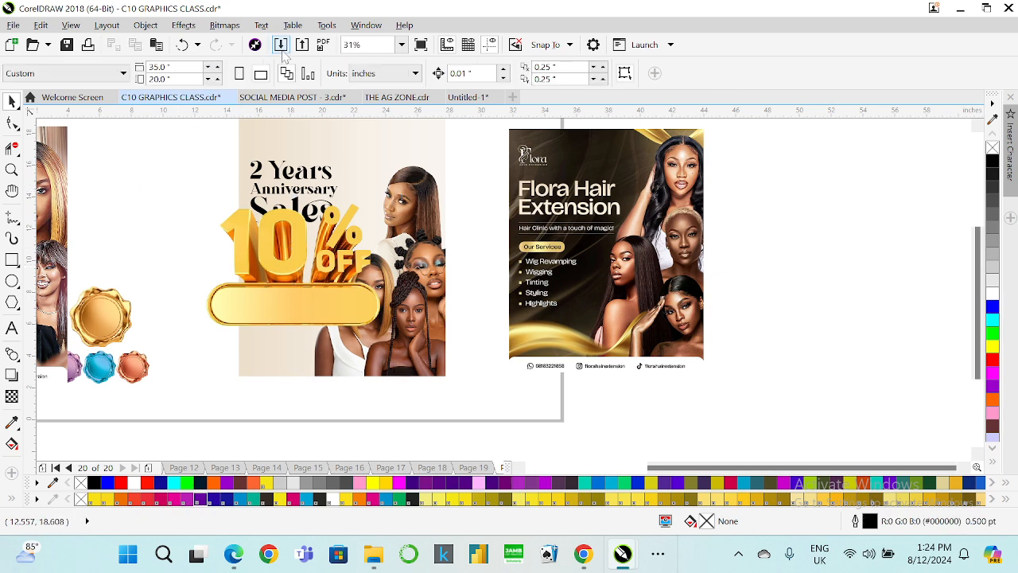
left_click(281, 45)
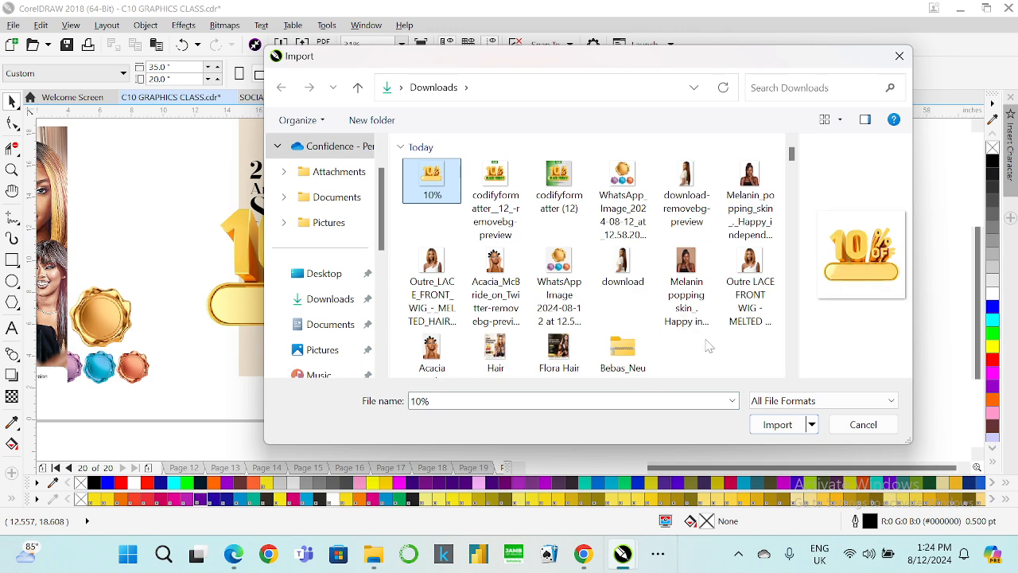
left_click(775, 424)
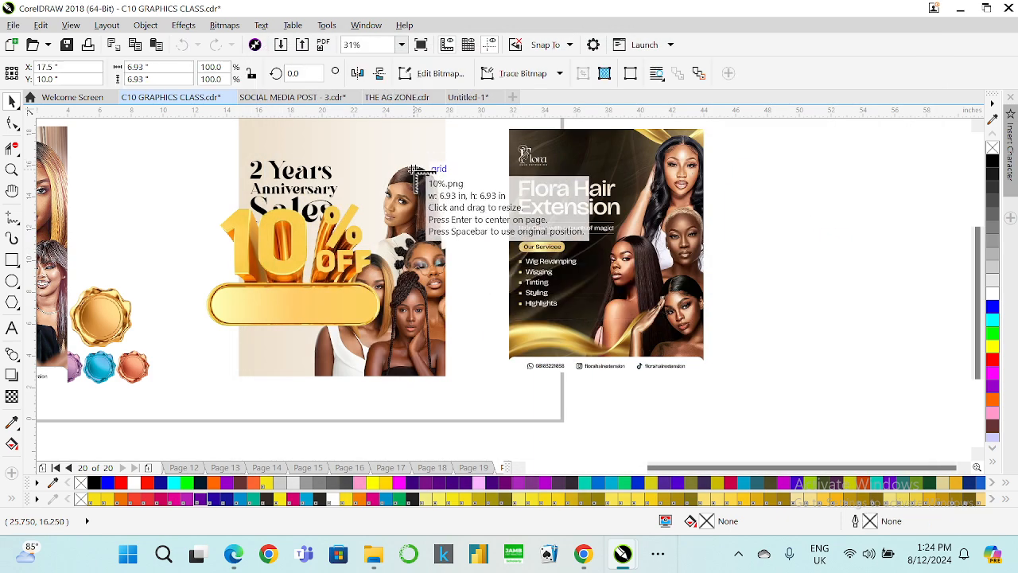
left_click_drag(410, 171, 595, 308)
left_click_drag(473, 266, 457, 297)
scroll(405, 302, "up", 2)
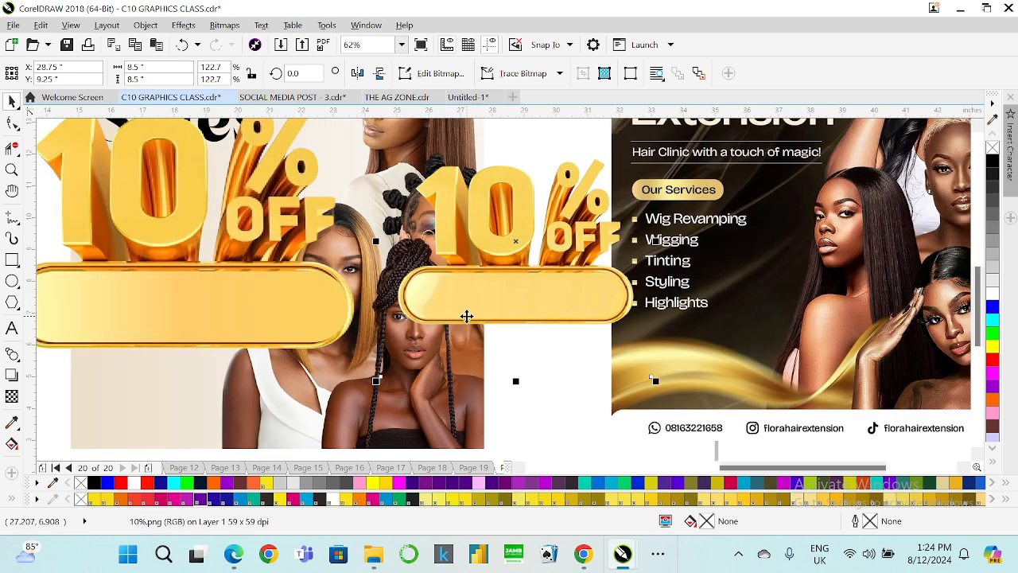
scroll(469, 317, "down", 2)
Delete the old 10% OFF graphic and the gradient rectangle from the flyer.
left_click(317, 277)
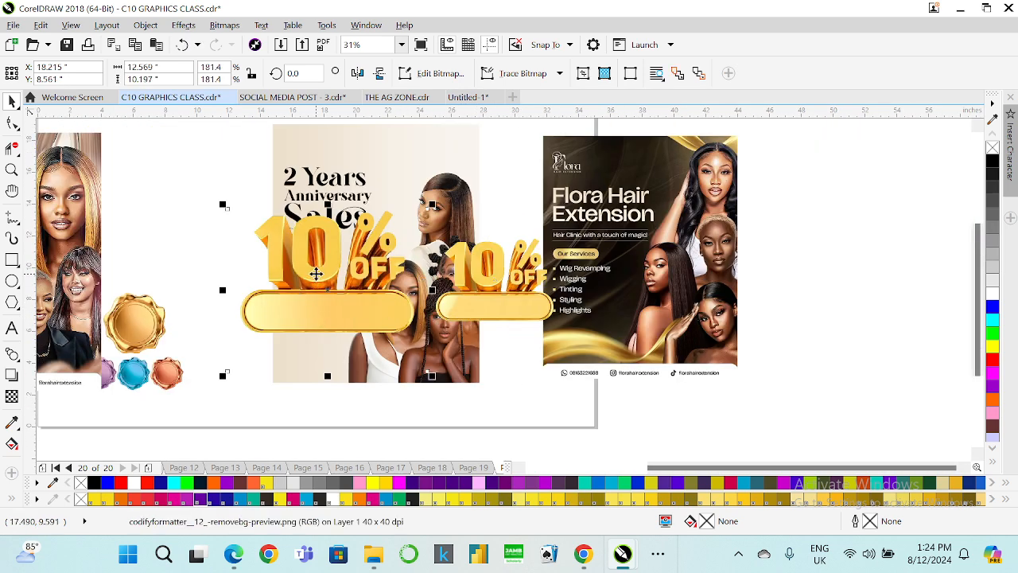
key("Delete")
left_click(352, 303)
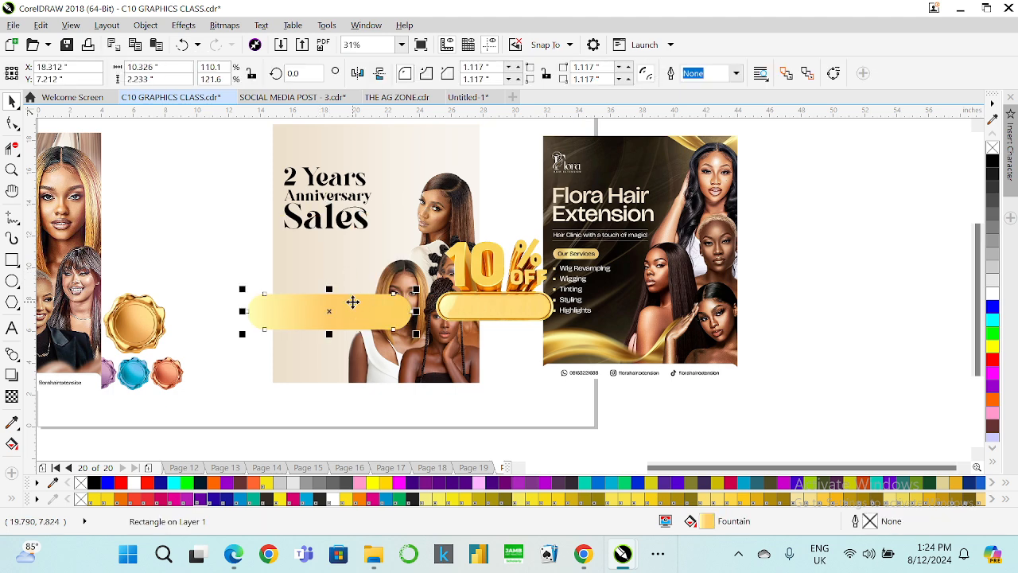
key("Delete")
Move the imported 10% graphic onto the flyer below the heading.
left_click(502, 295)
left_click_drag(502, 296, 333, 276)
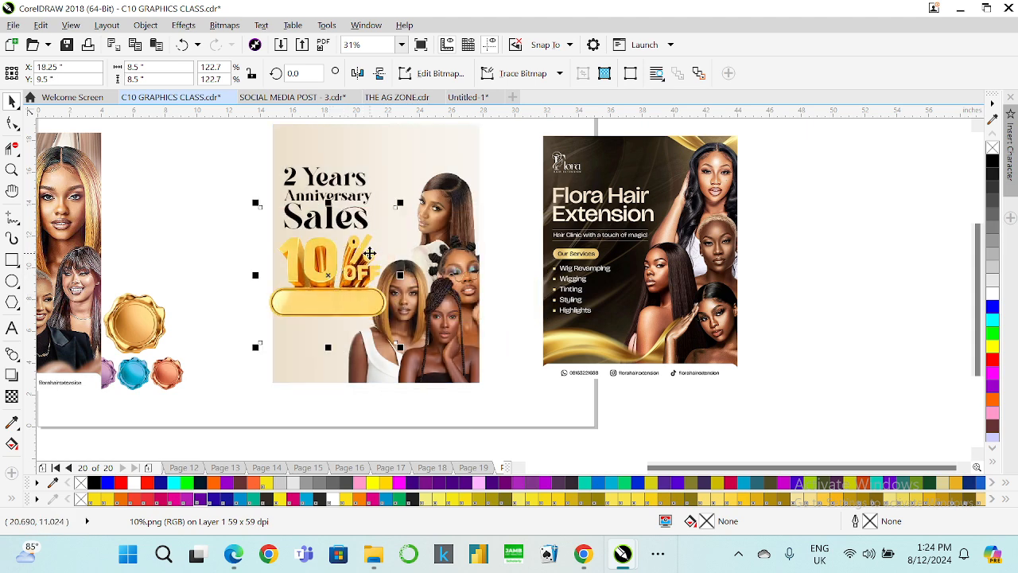
scroll(369, 253, "down", 2)
scroll(348, 236, "up", 2)
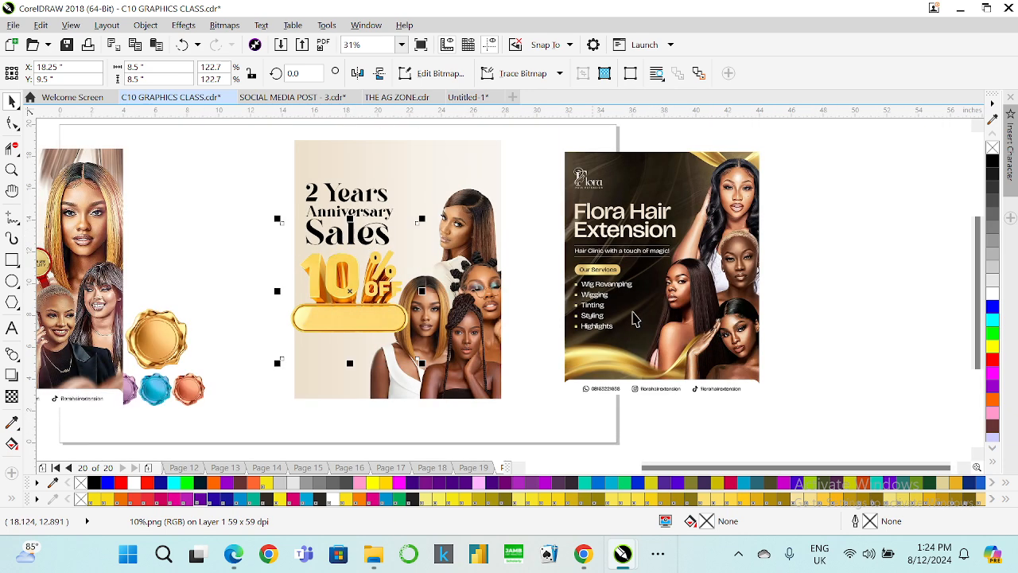
left_click(519, 469)
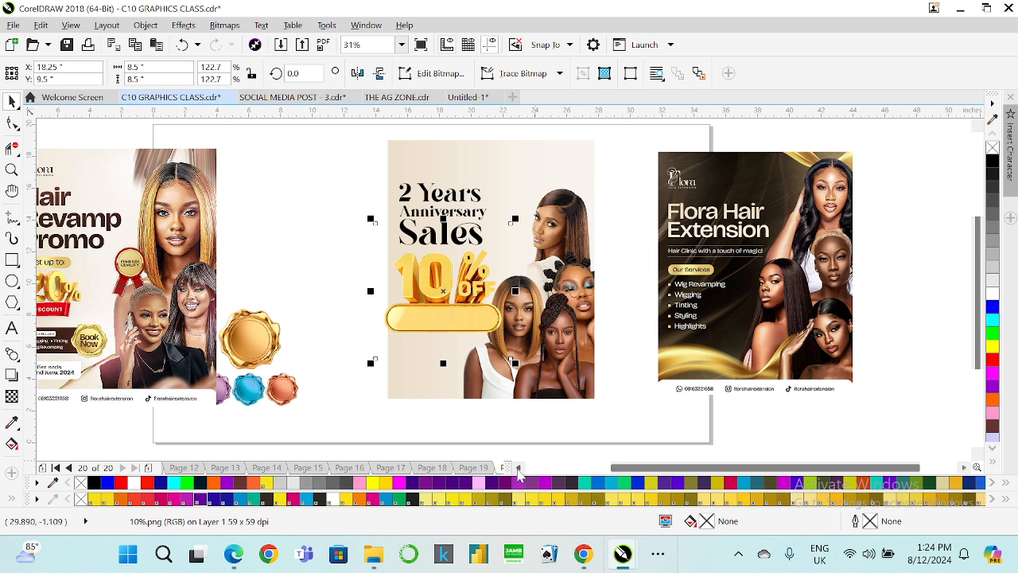
left_click(519, 470)
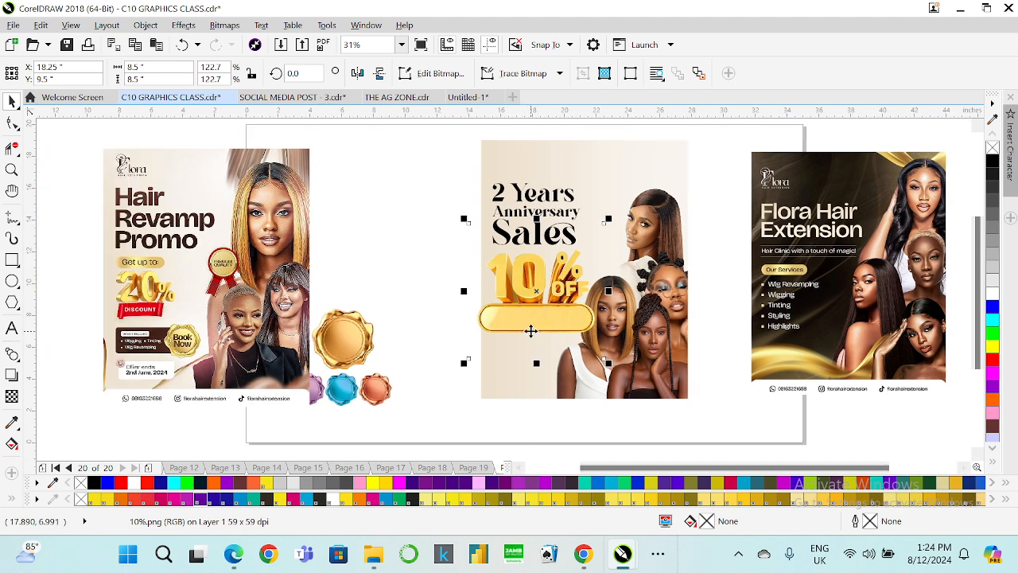
Change the heading's 2 Years line to Hair and its Anniversary line to Revamp.
left_click(534, 199)
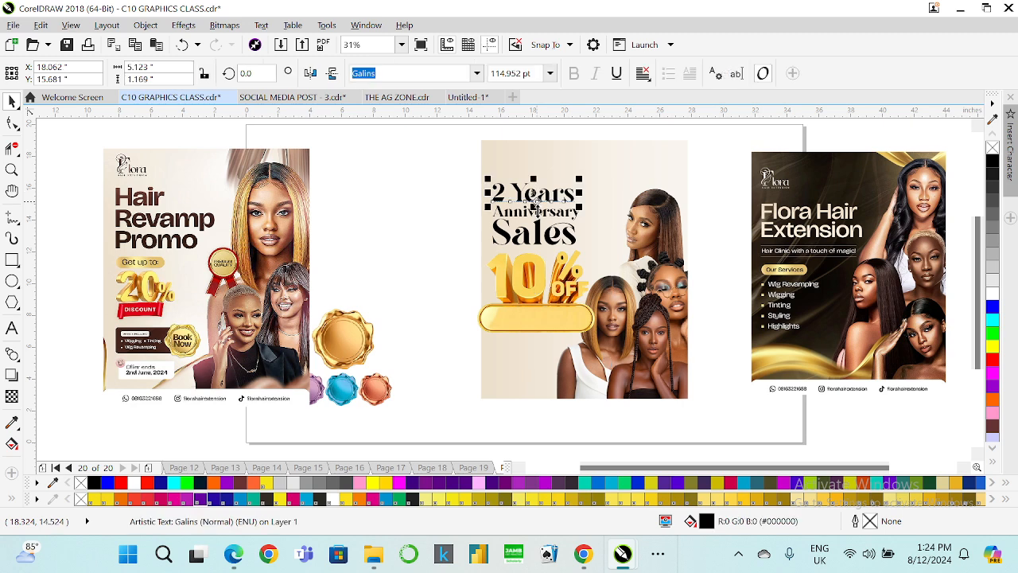
left_click(11, 328)
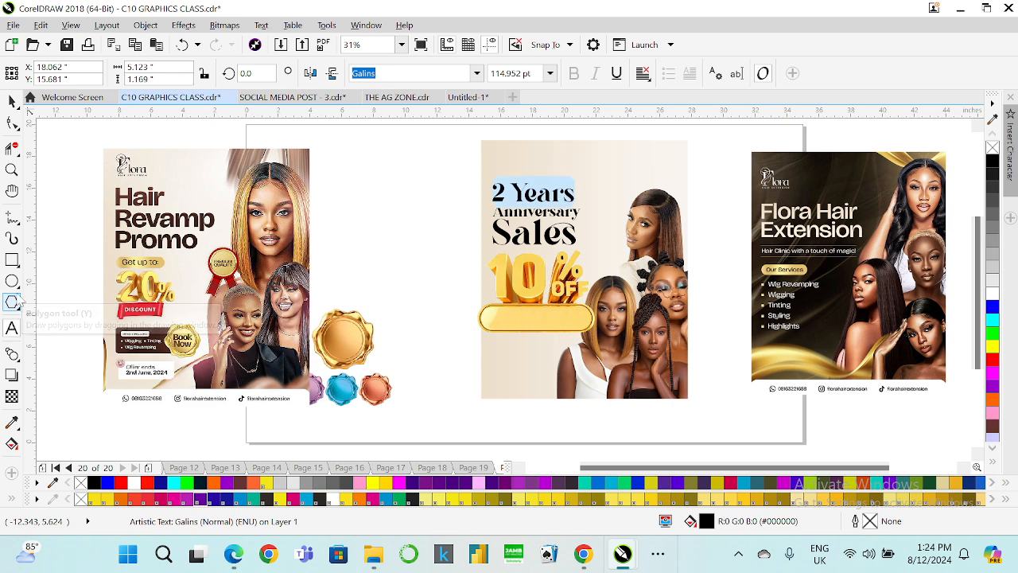
type("Hair")
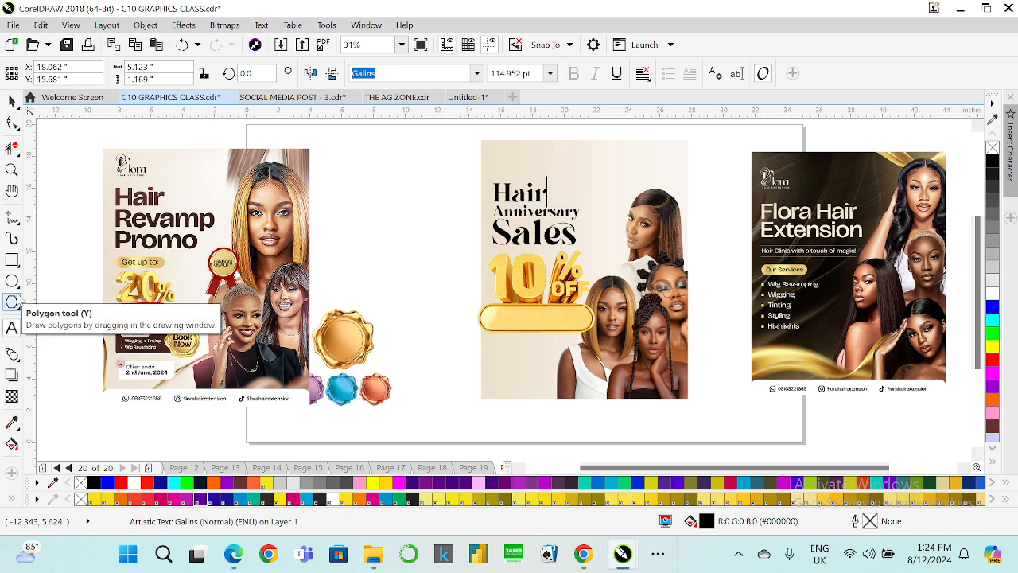
double_click(575, 212)
type("Revamp")
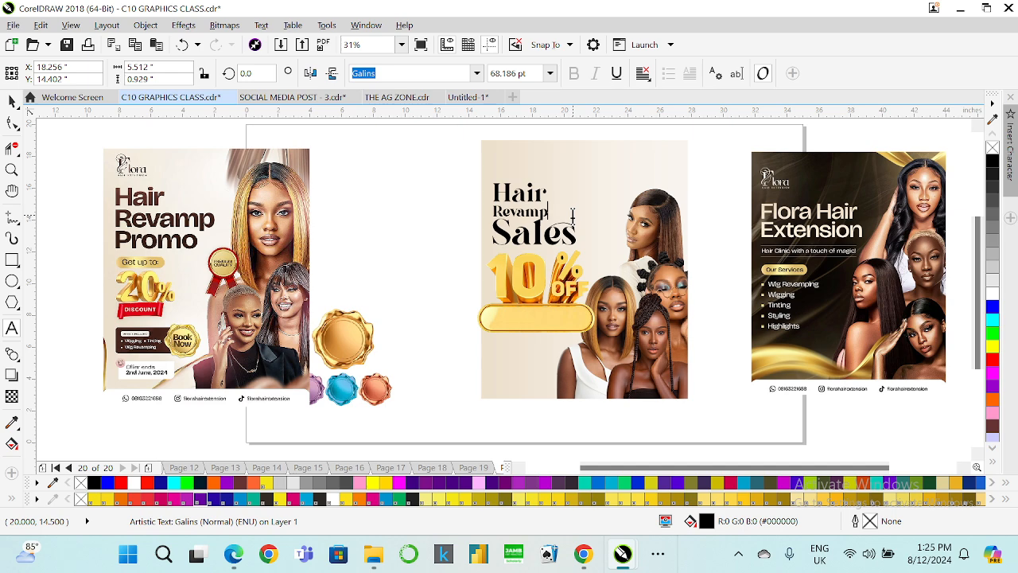
left_click(12, 121)
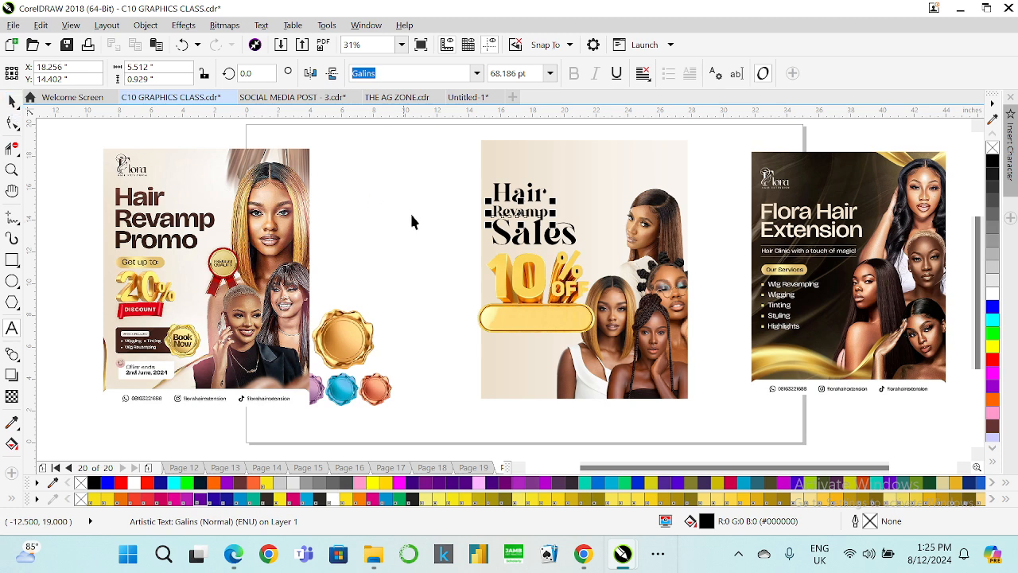
left_click(502, 237)
key("Delete")
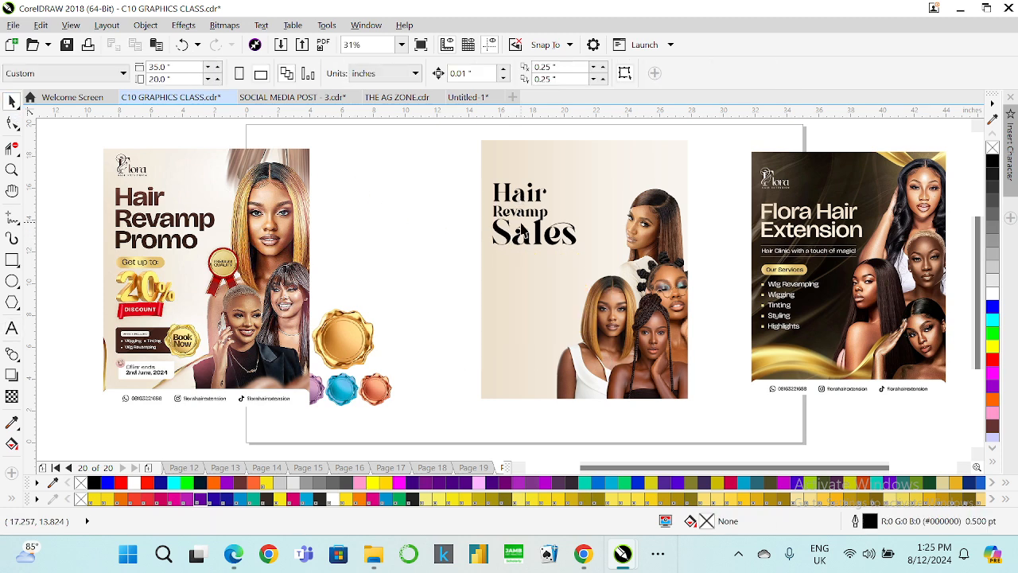
key("ctrl+z")
Delete the Sales and Revamp words from the heading, leaving only Hair.
left_click(510, 239)
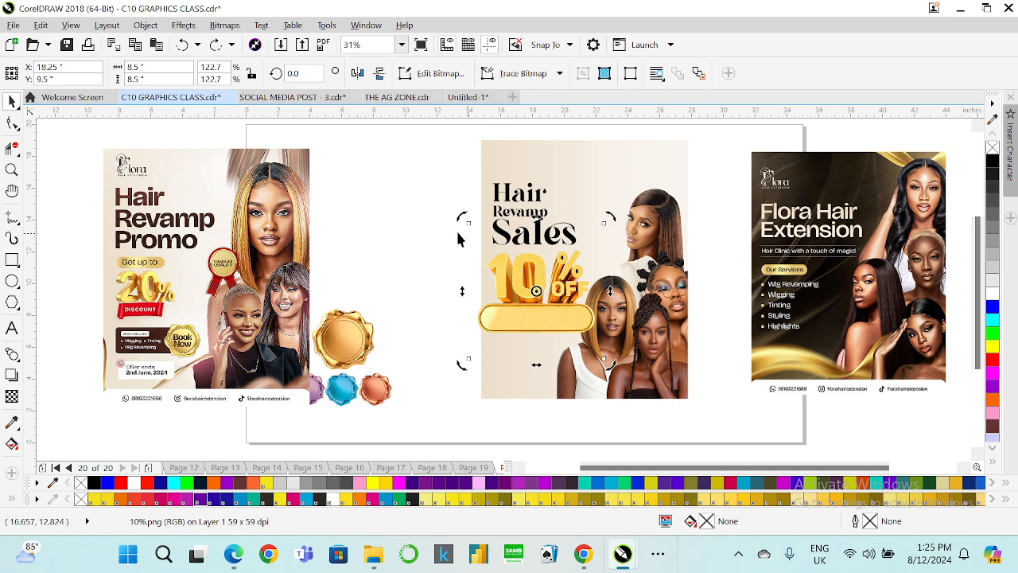
left_click_drag(425, 210, 585, 267)
key("Delete")
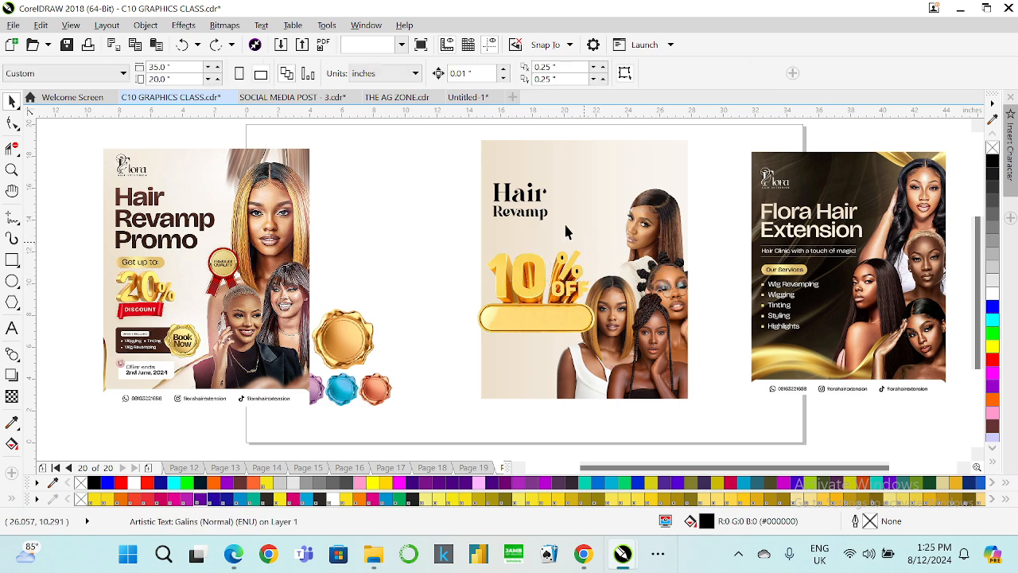
left_click(495, 212)
key("Delete")
Extend the Hair text so the heading reads Hair Revamp on one line and Promo Sales on a second line.
left_click(501, 197)
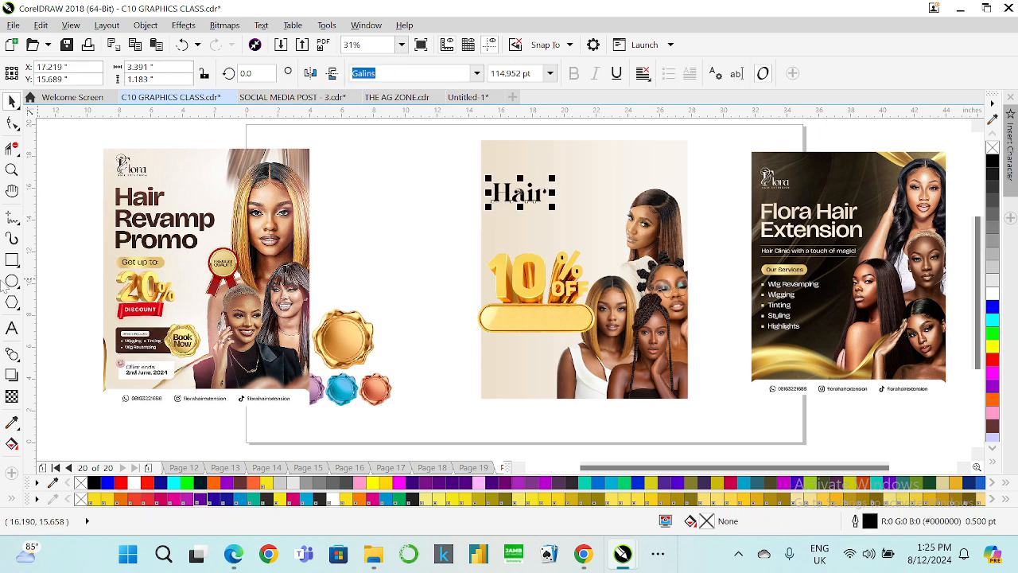
left_click(12, 333)
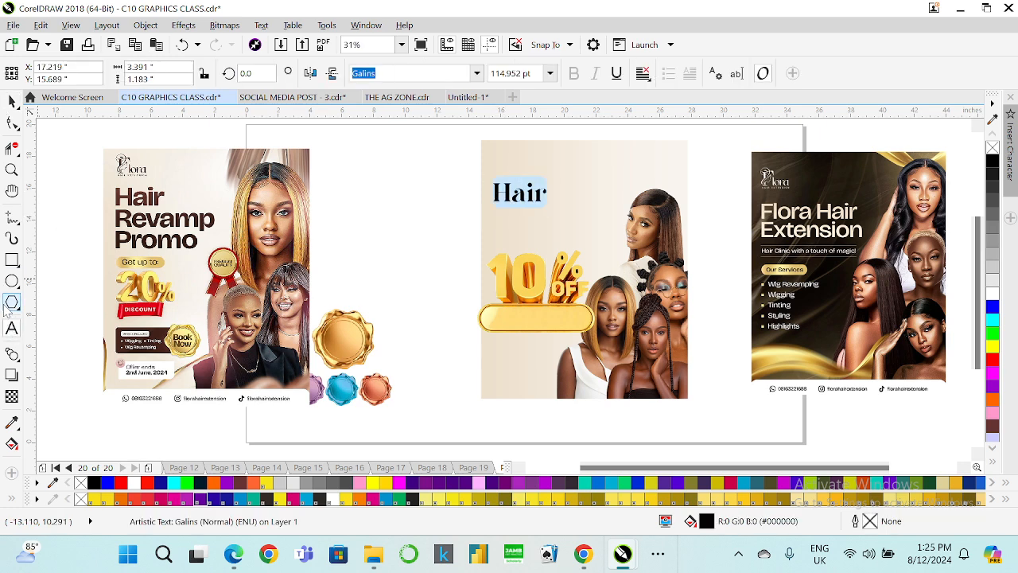
key("End")
type("Re")
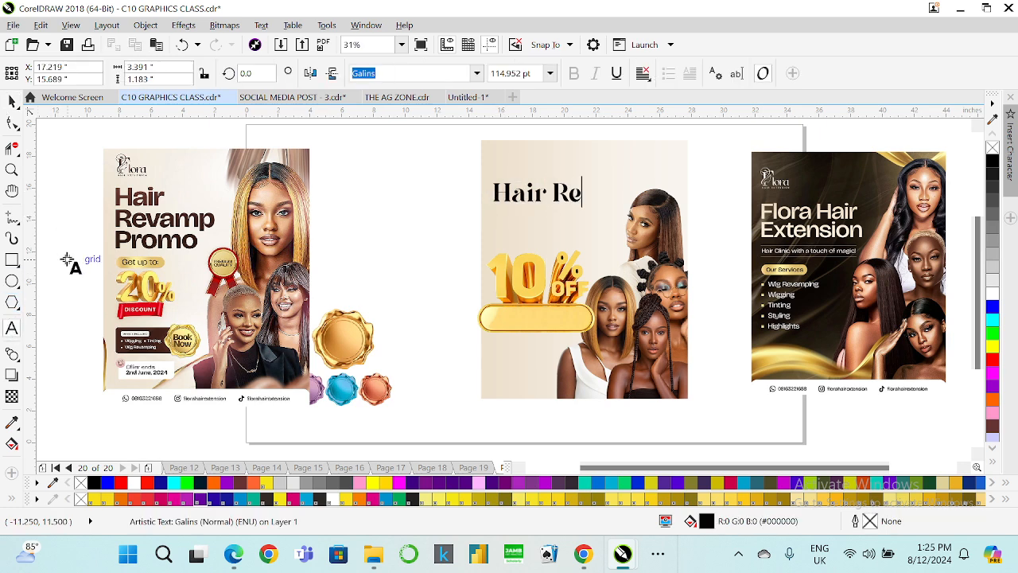
type("vamp")
key("Escape")
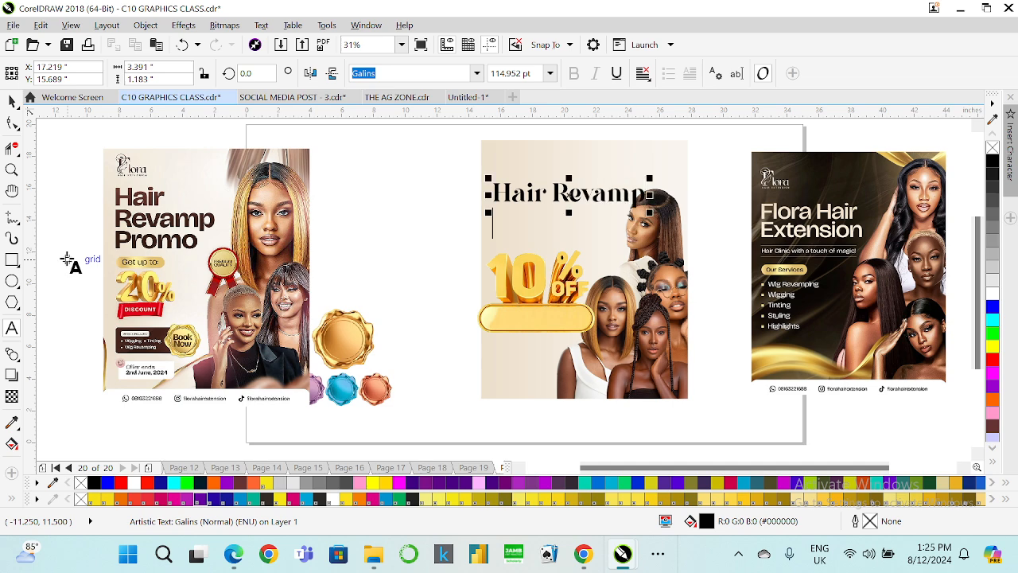
type("Promo Sales")
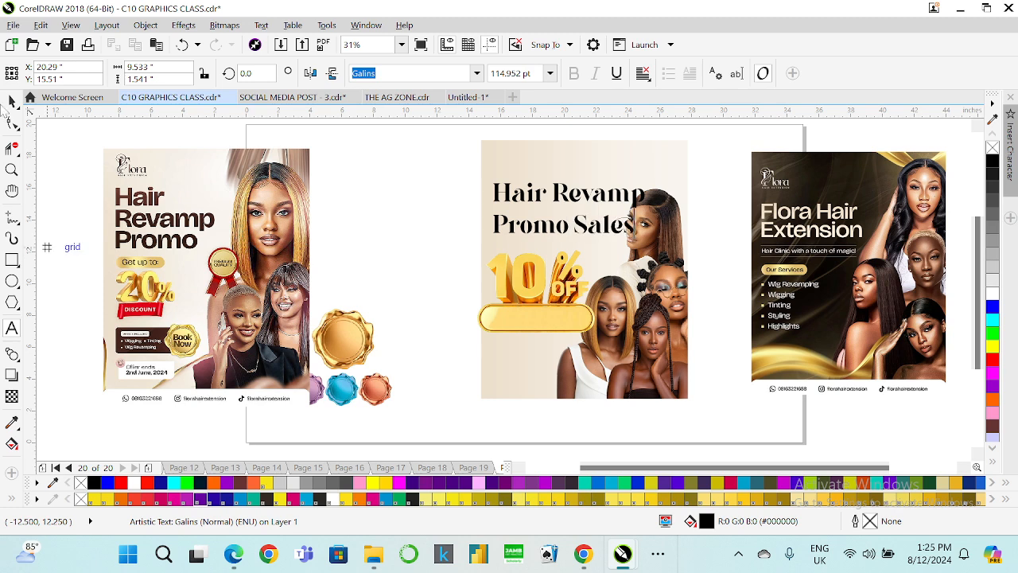
Tighten the line spacing between the heading's two lines.
left_click(11, 124)
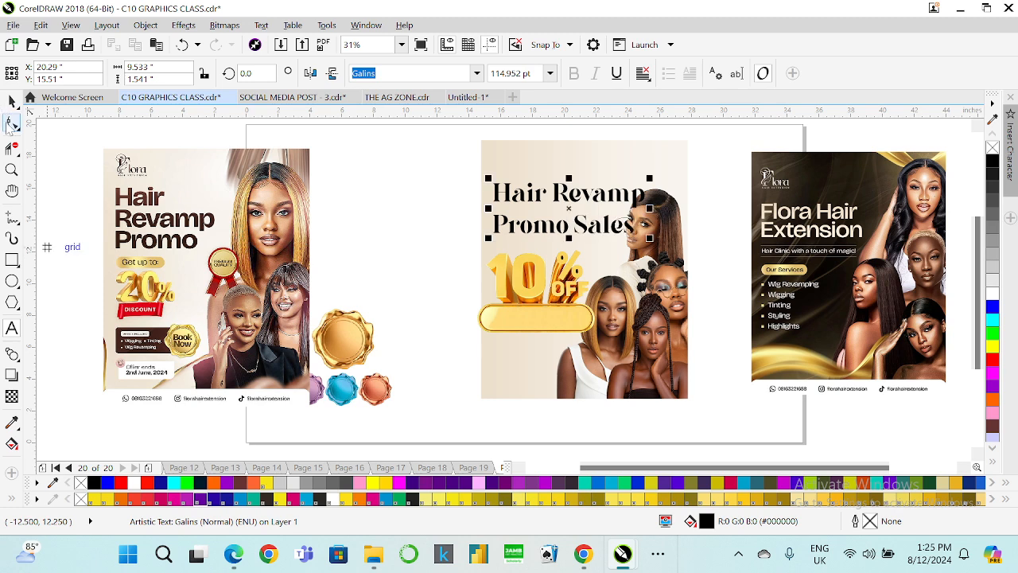
scroll(651, 173, "up", 2)
scroll(233, 357, "down", 1)
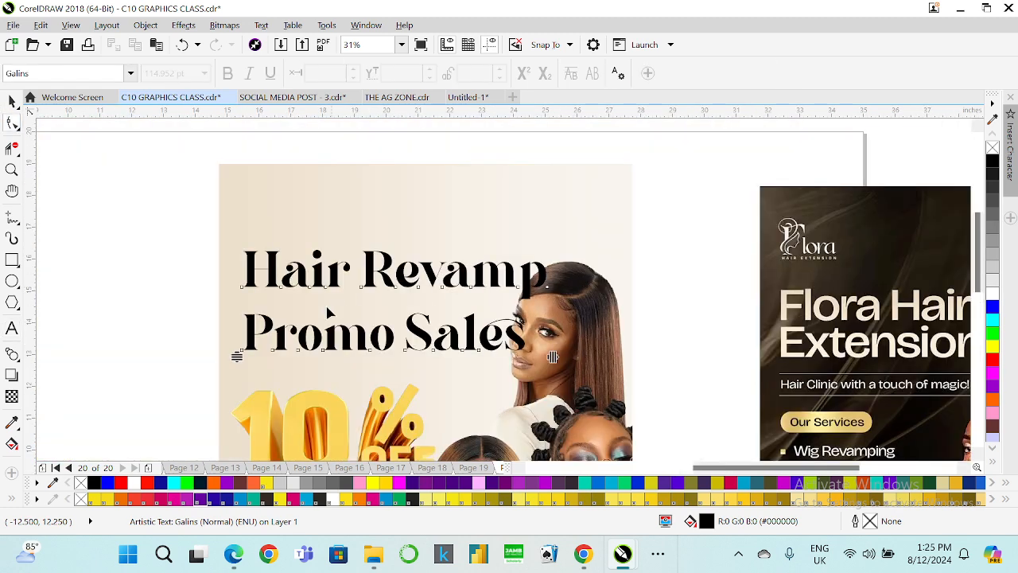
left_click_drag(240, 346, 239, 326)
left_click(12, 100)
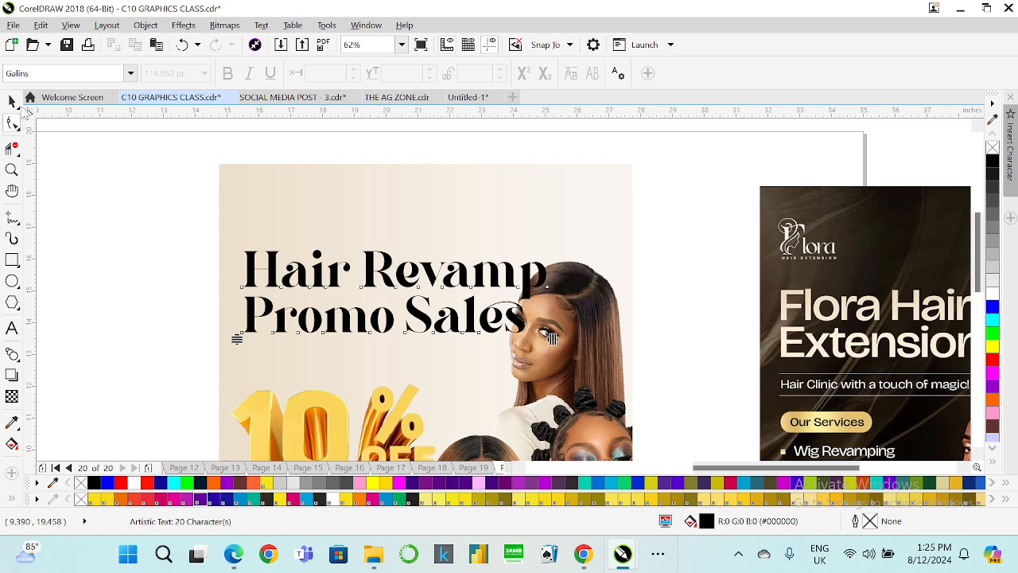
Scale the heading down to about 93 pt.
left_click_drag(551, 246, 493, 247)
scroll(456, 262, "down", 2)
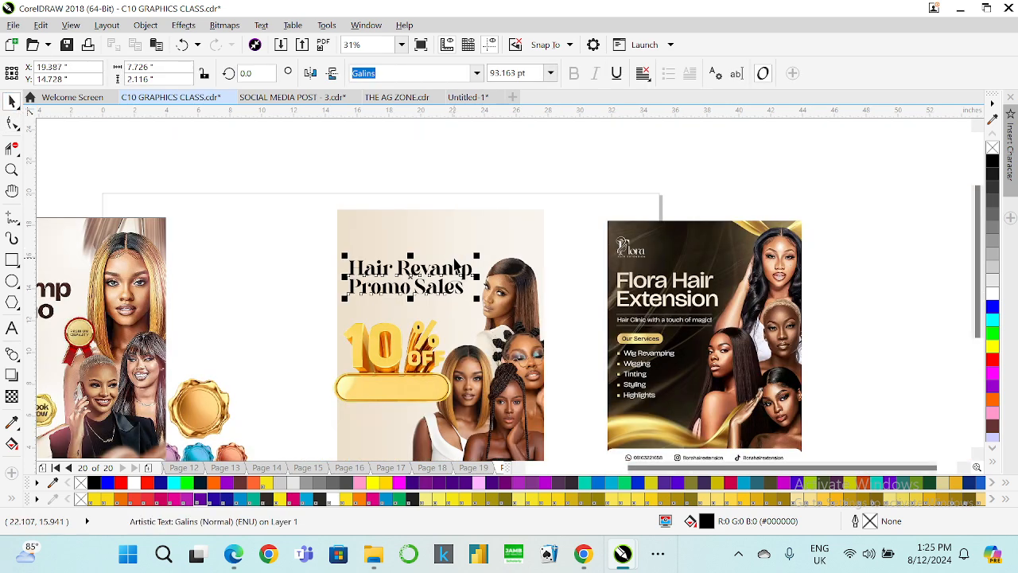
Nudge the 10% OFF graphic slightly upward and to the right under the heading.
left_click(424, 350)
left_click_drag(404, 371, 413, 359)
scroll(398, 350, "down", 4)
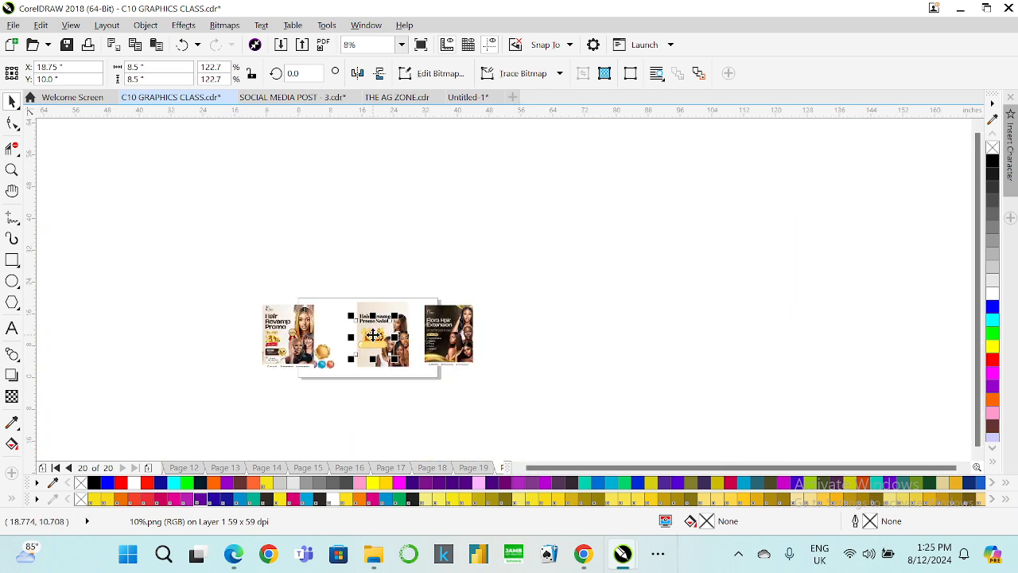
scroll(373, 335, "up", 2)
scroll(385, 336, "up", 2)
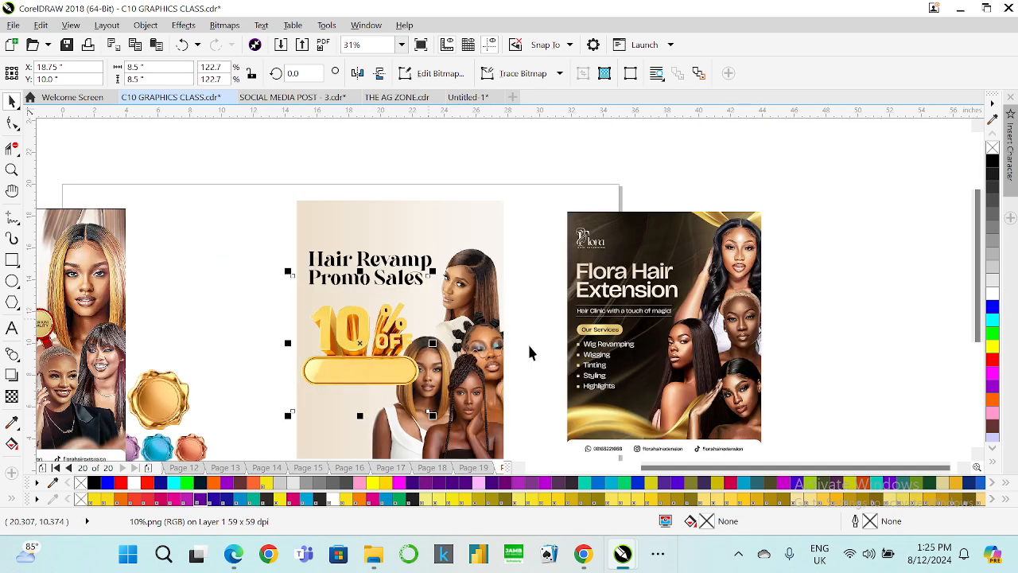
scroll(525, 473, "left", 3)
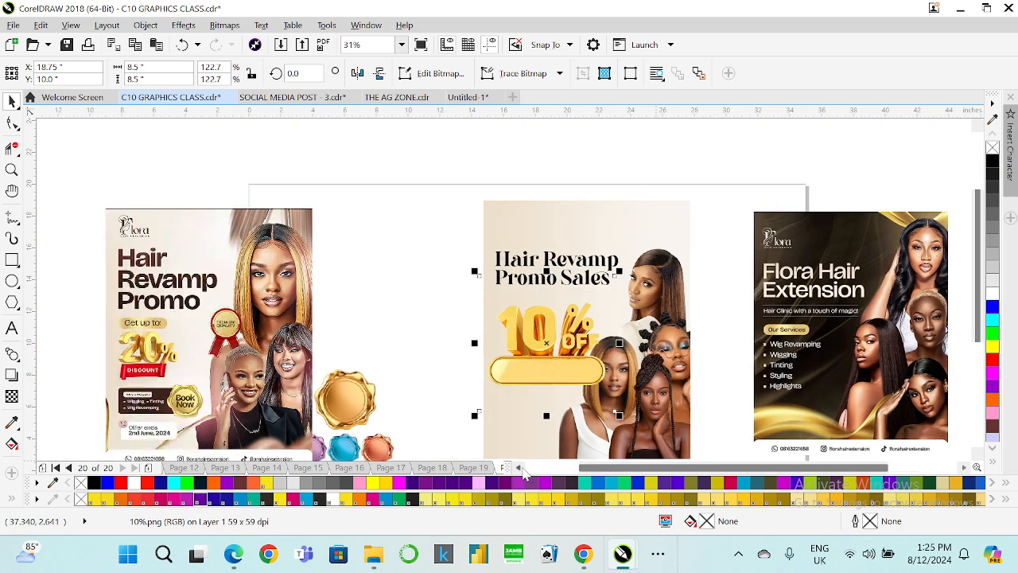
Move the Hair Revamp Promo reference flyer right next to the new flyer.
left_click(612, 263)
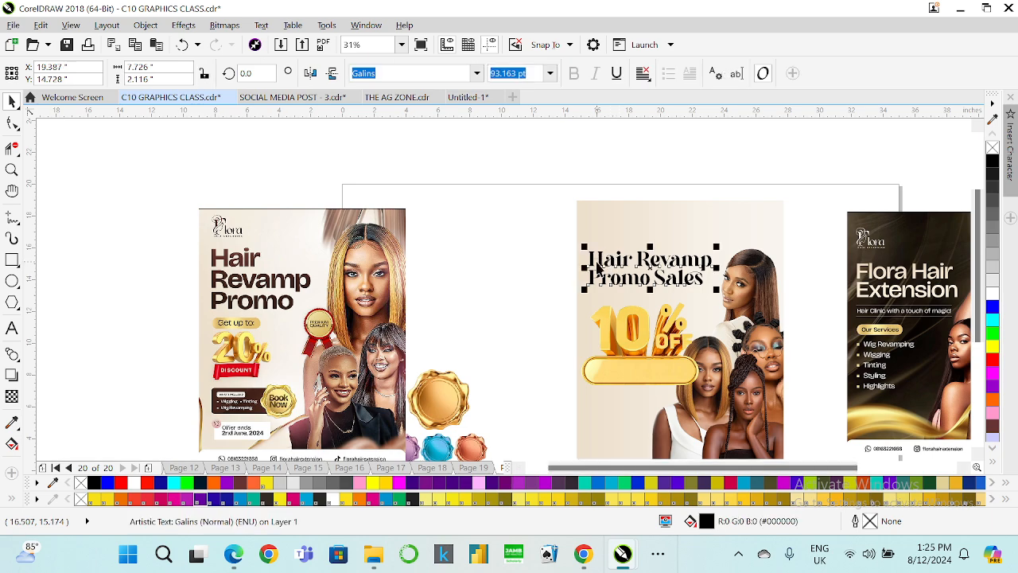
scroll(592, 265, "up", 2)
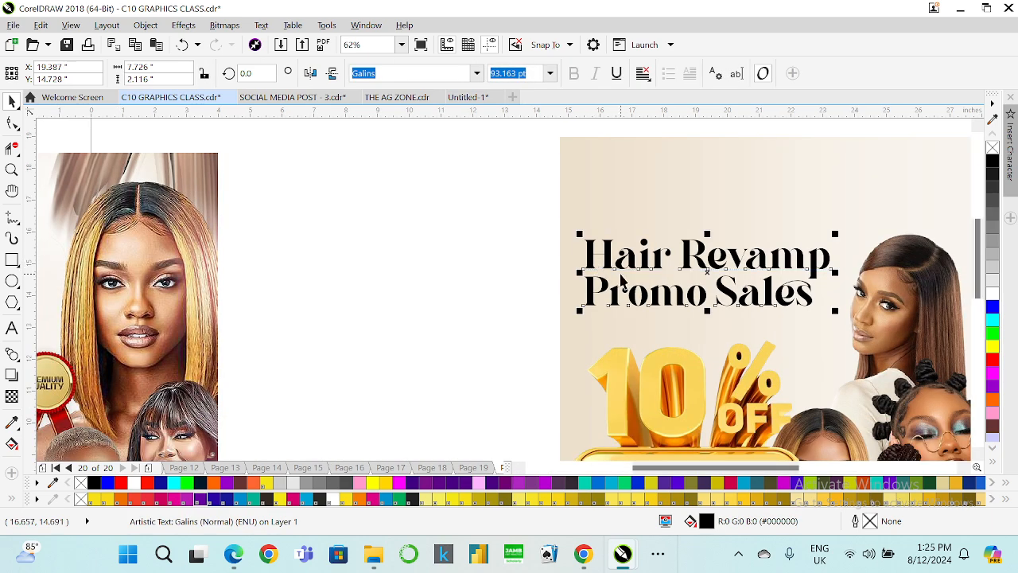
scroll(563, 292, "down", 2)
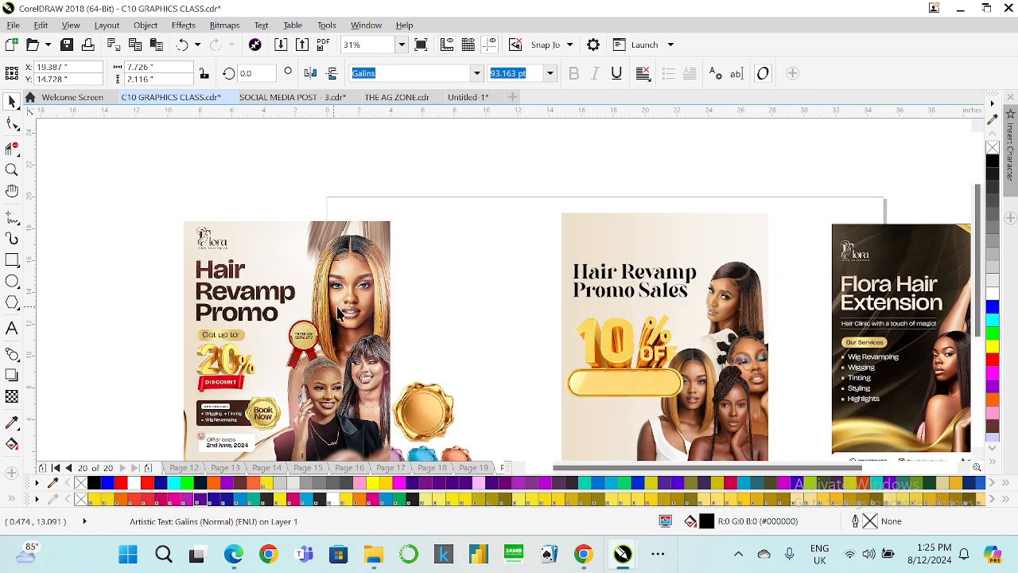
left_click_drag(378, 308, 482, 306)
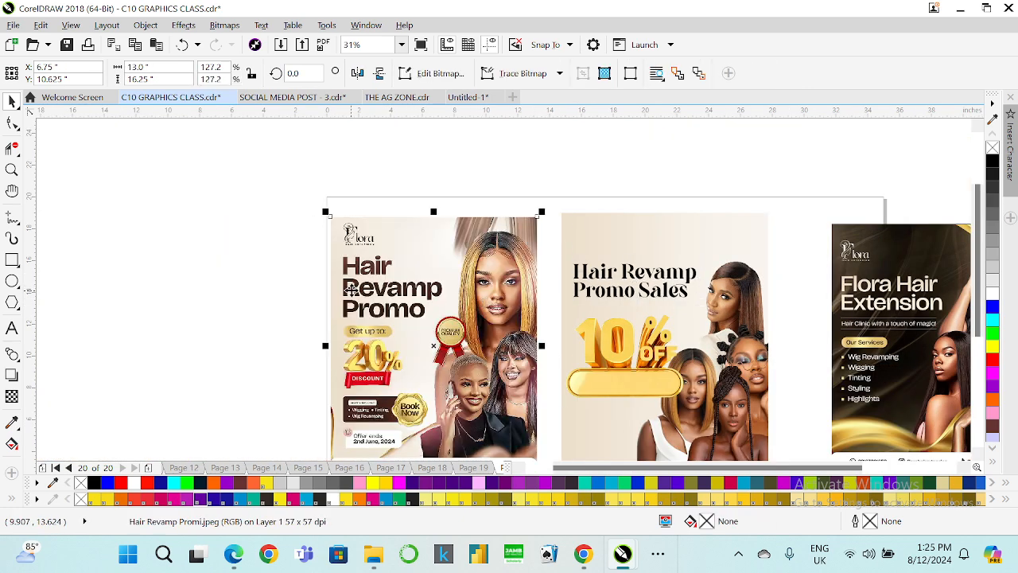
Give the heading a fountain fill whose start color is sampled from the dark brown in the reference flyer.
left_click(590, 277)
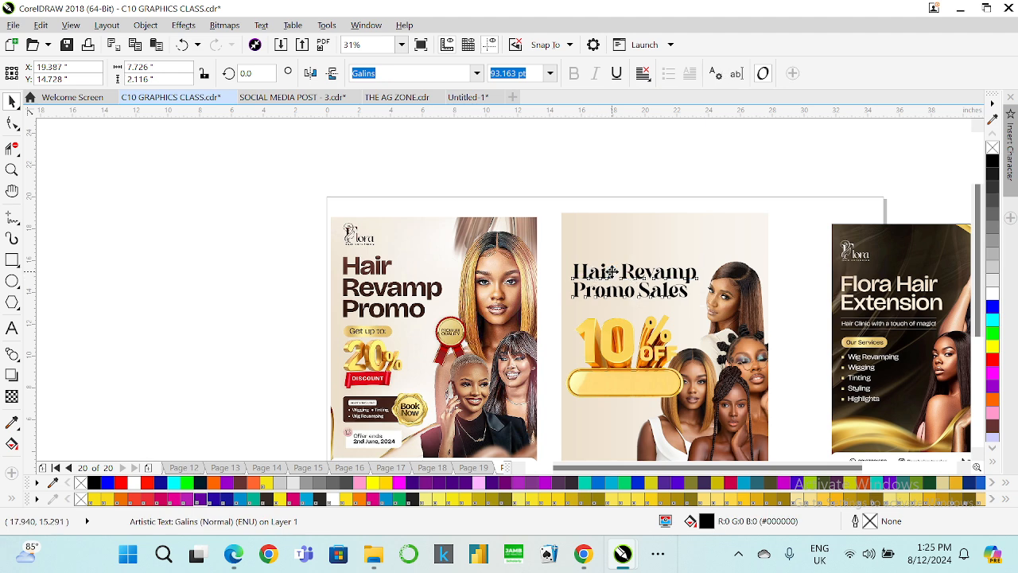
key("F11")
left_click_drag(553, 140, 859, 342)
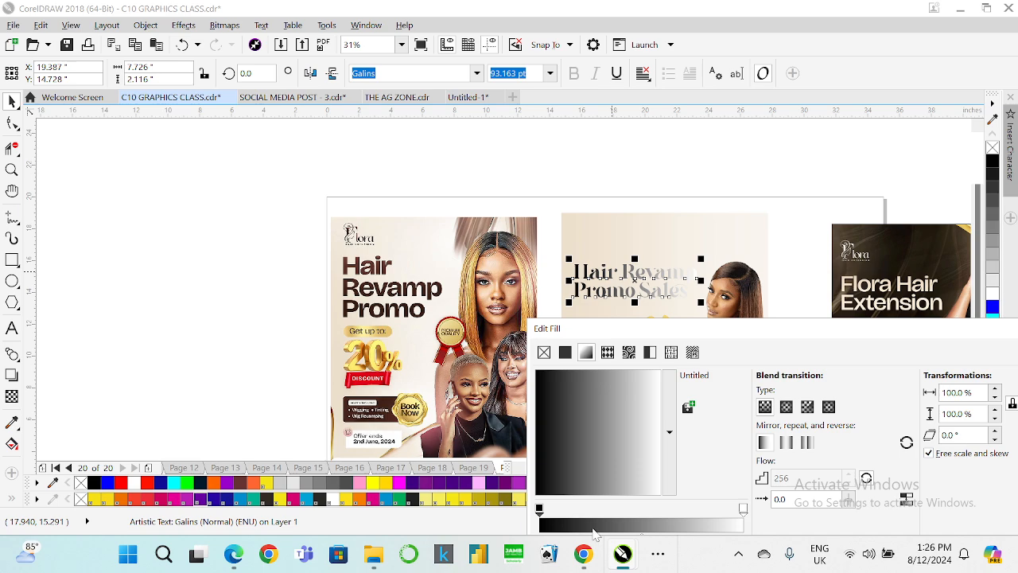
left_click_drag(728, 334, 249, 149)
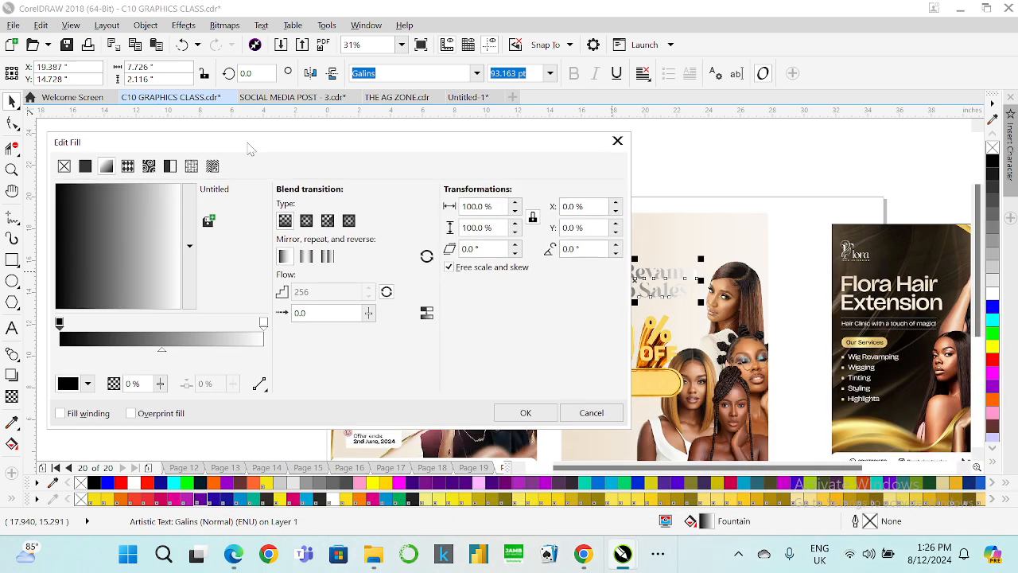
left_click(88, 385)
left_click(131, 209)
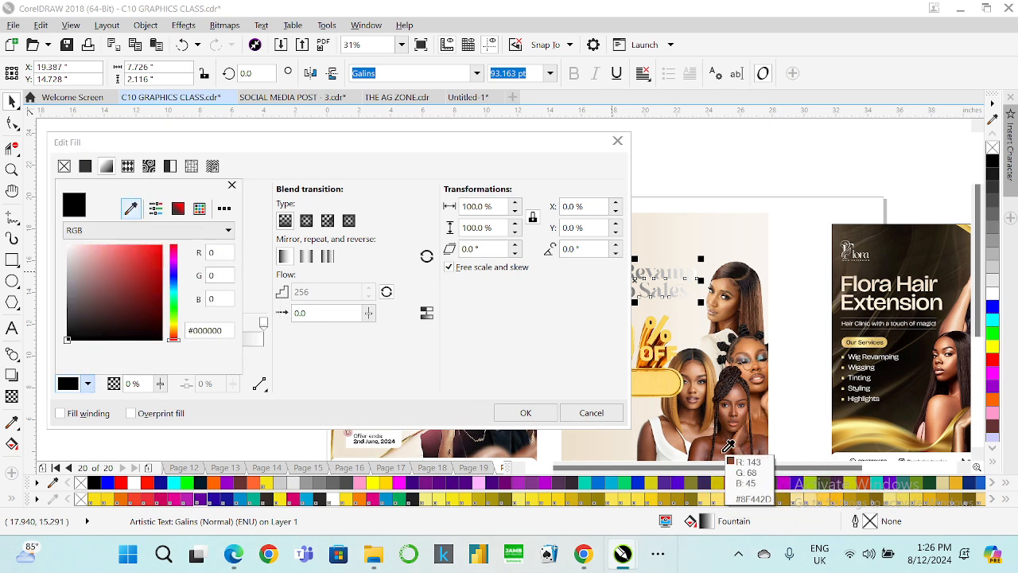
left_click(727, 411)
Sample the gradient's end color, a light orange #DF9860, from the reference flyer.
left_click_drag(468, 145, 503, 214)
left_click(297, 391)
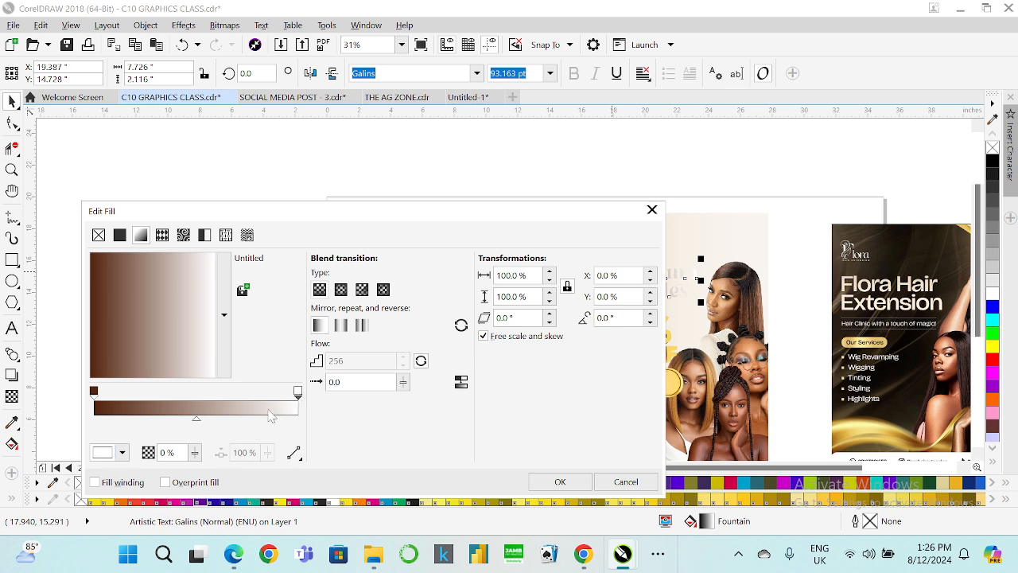
left_click(122, 454)
left_click(166, 278)
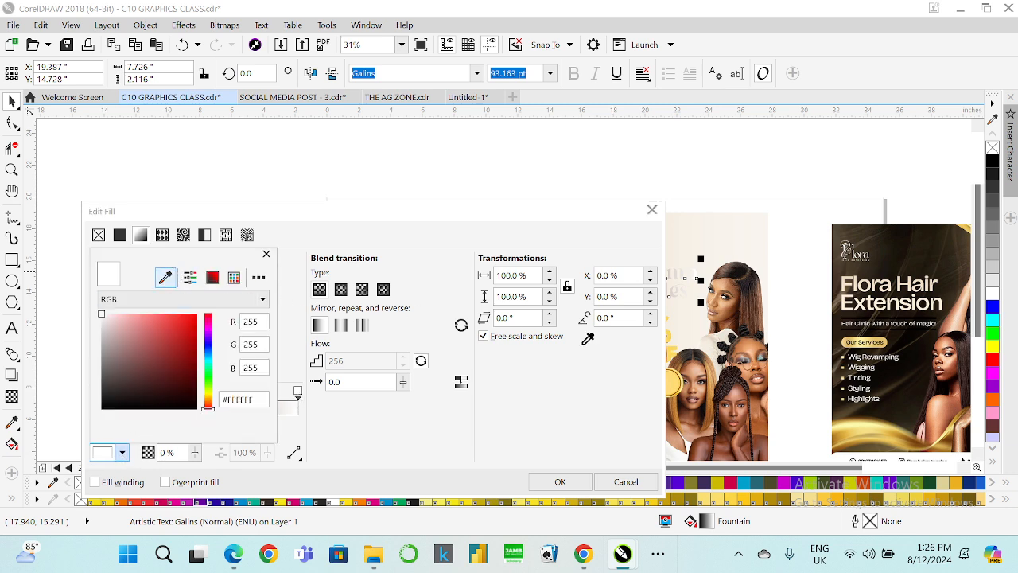
left_click(755, 337)
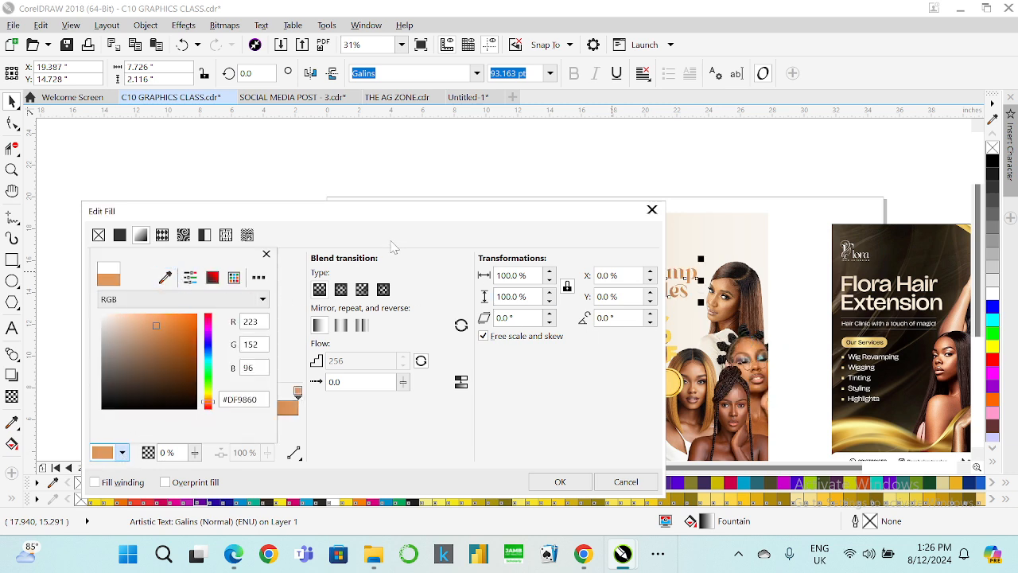
Rotate the heading gradient to about 82.7° and apply the fill.
left_click(388, 220)
left_click_drag(411, 214, 324, 206)
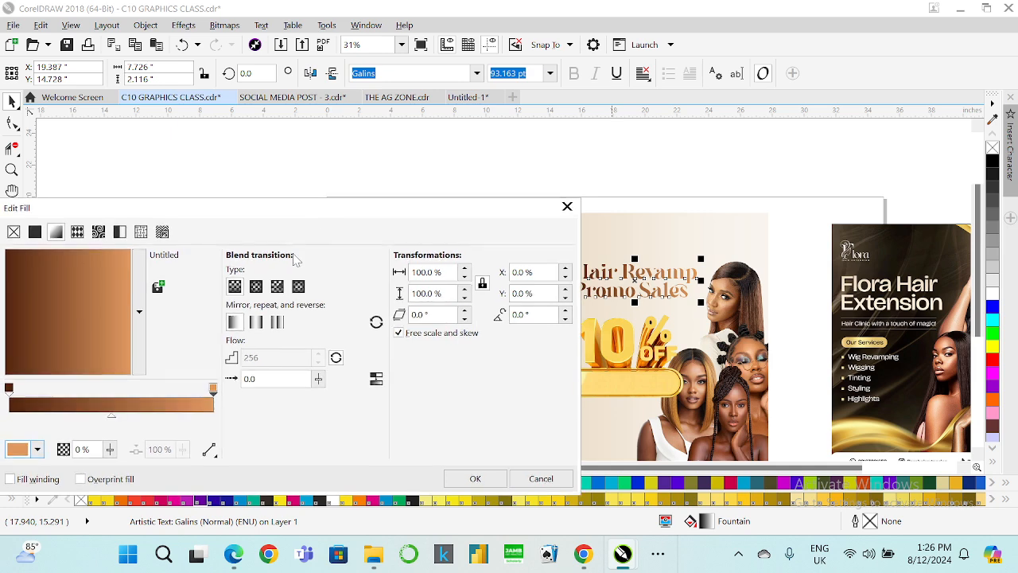
left_click_drag(113, 347, 77, 267)
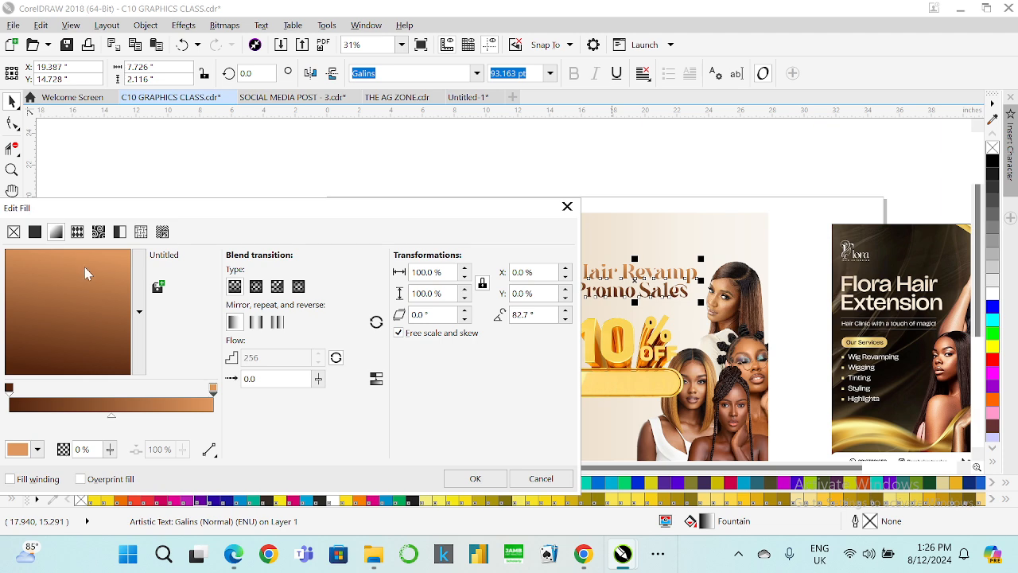
left_click(377, 380)
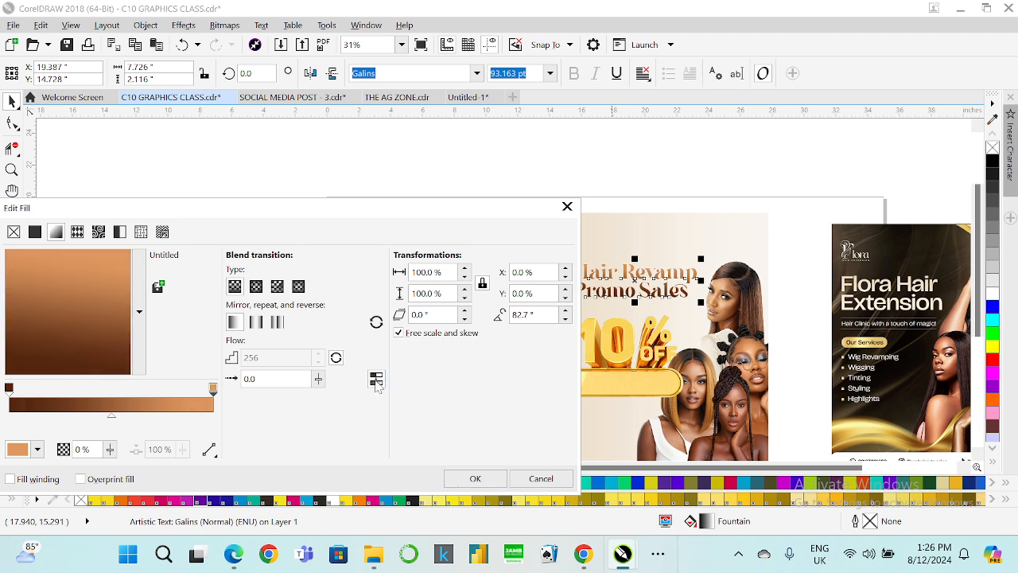
left_click(477, 481)
Break the heading apart into separate text lines.
scroll(698, 275, "up", 3)
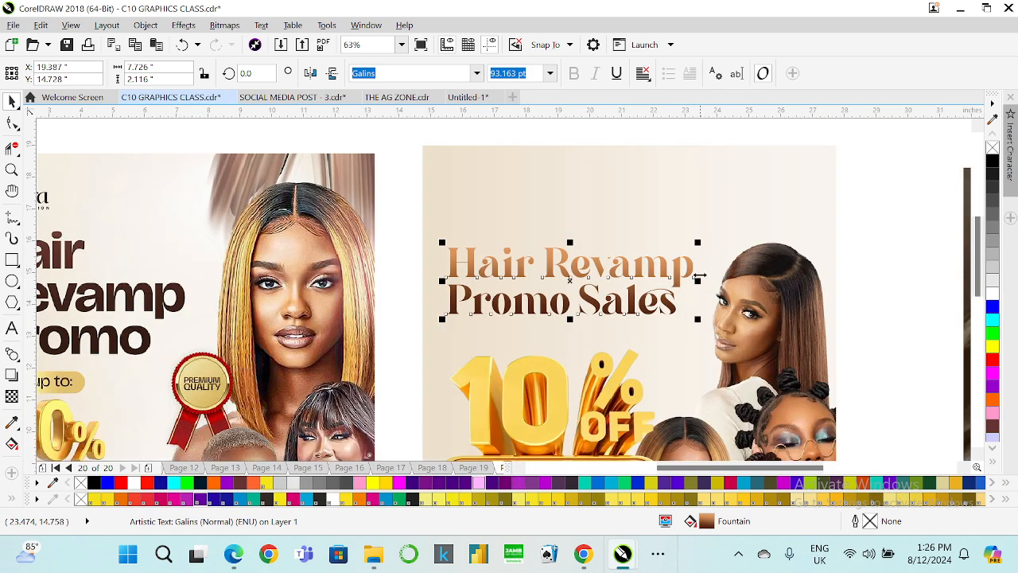
scroll(685, 259, "up", 3)
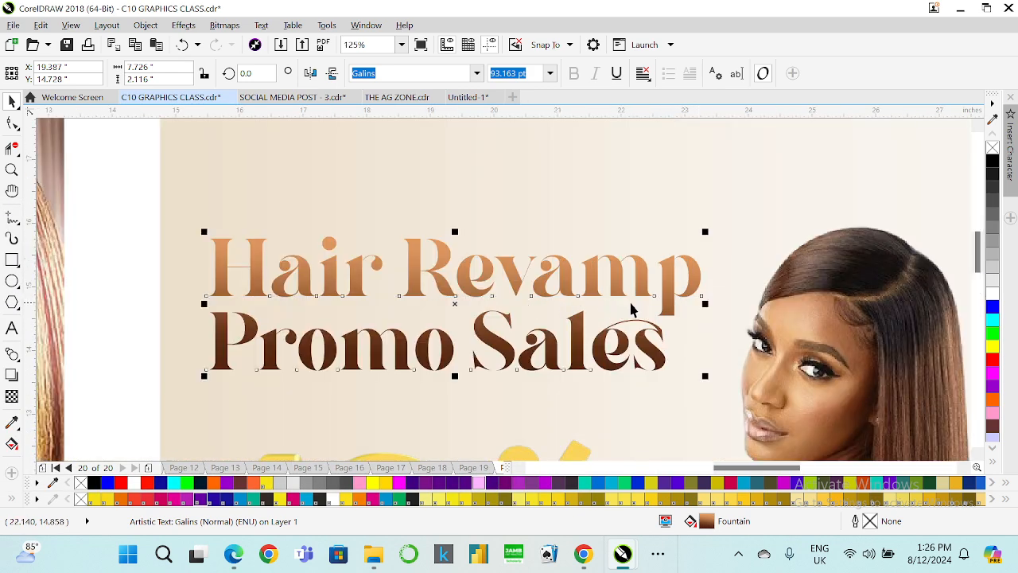
key("ctrl+k")
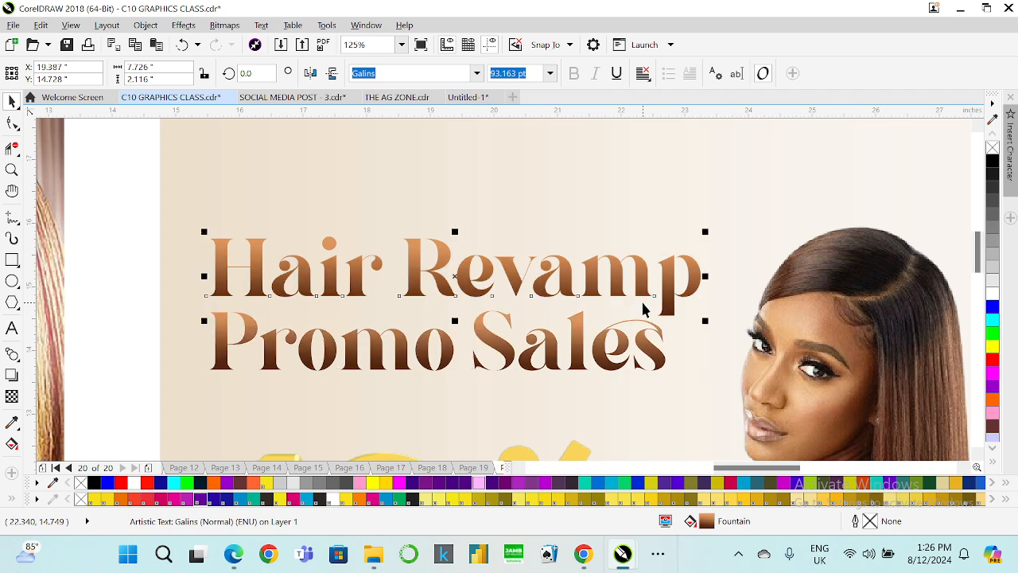
scroll(644, 308, "down", 3)
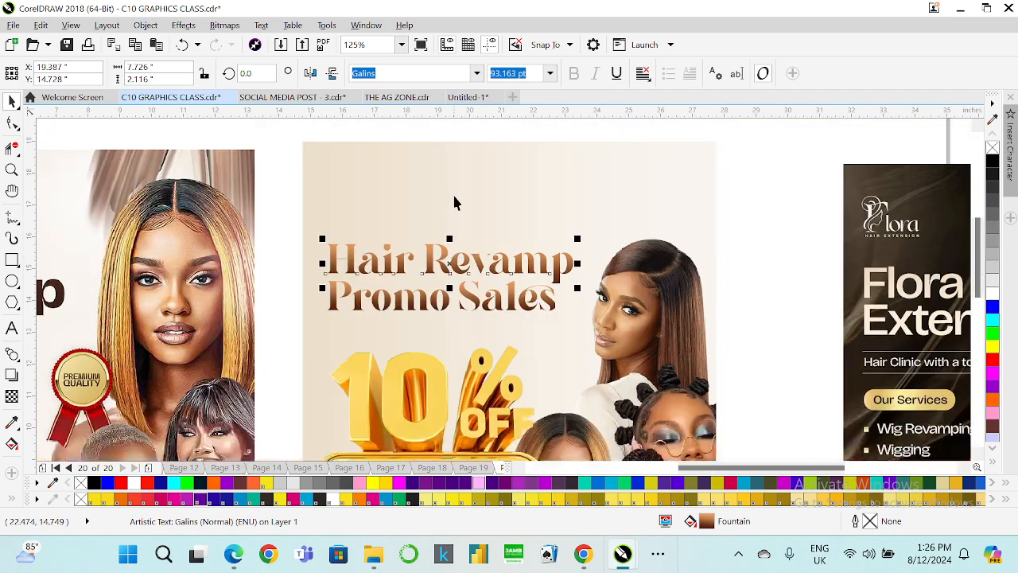
left_click(781, 212)
Crop the top edge of the 10% OFF graphic down about 1.45 inches so it clears the heading.
left_click(529, 298)
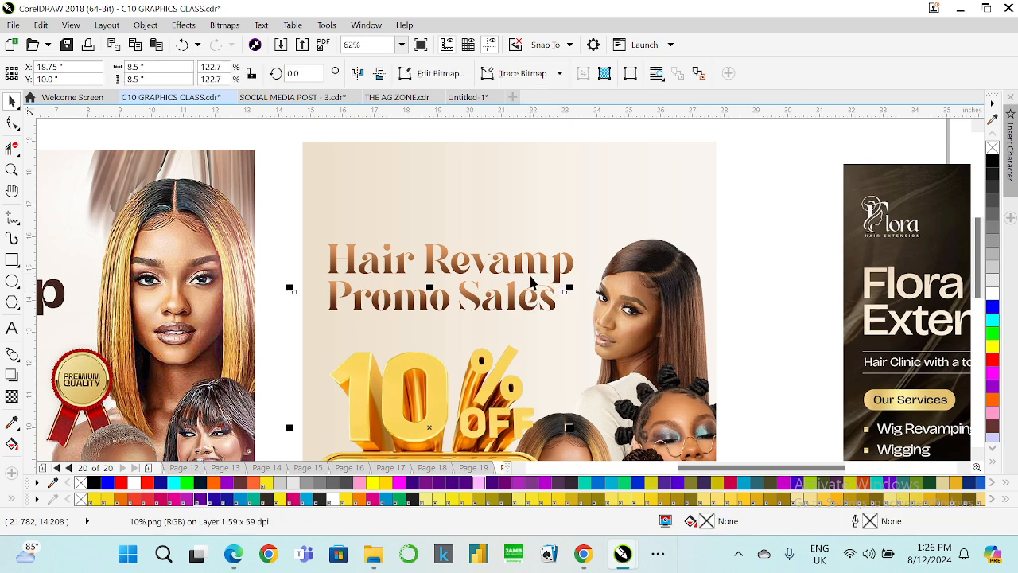
left_click(533, 296)
left_click(10, 125)
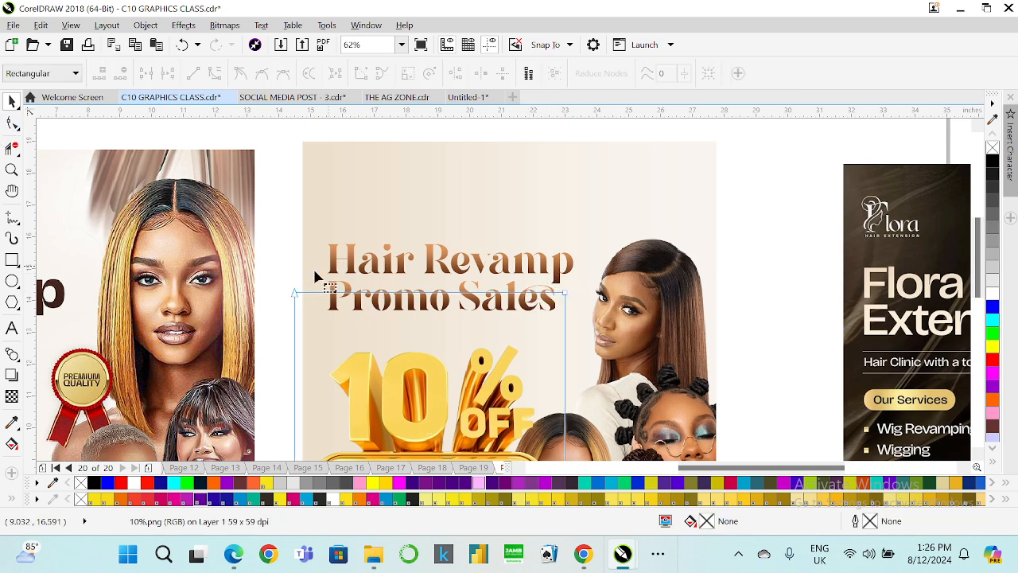
left_click_drag(262, 268, 614, 322)
left_click_drag(565, 292, 565, 341)
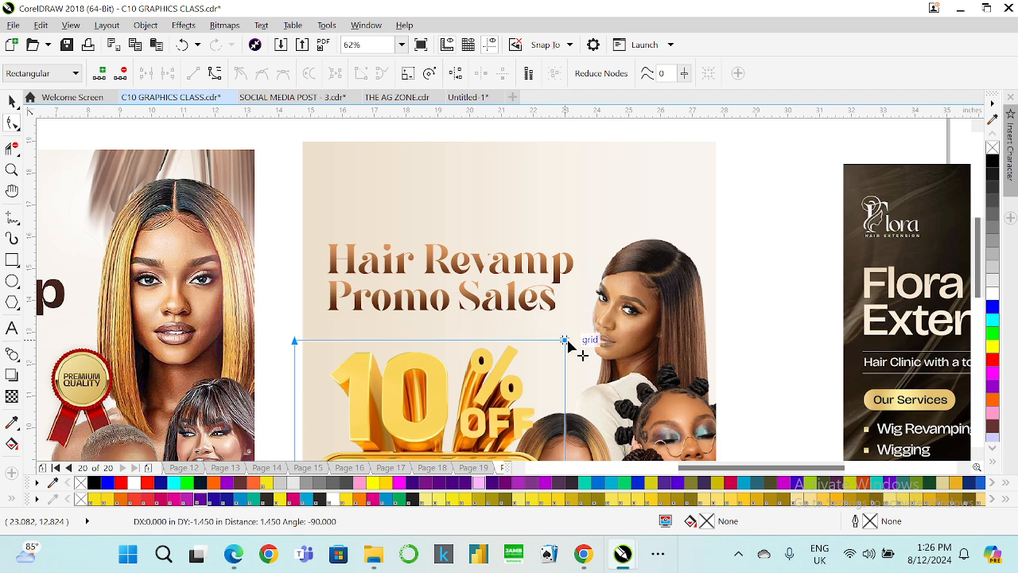
Resize the 10% OFF graphic smaller so it sits under the heading.
scroll(446, 238, "down", 2)
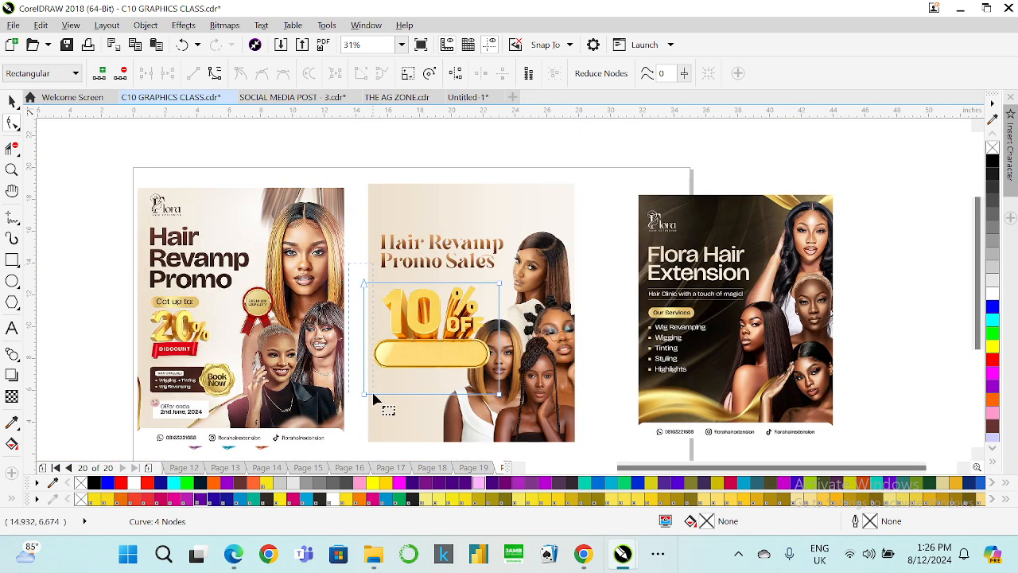
left_click_drag(366, 395, 374, 398)
left_click_drag(515, 267, 476, 397)
key("space")
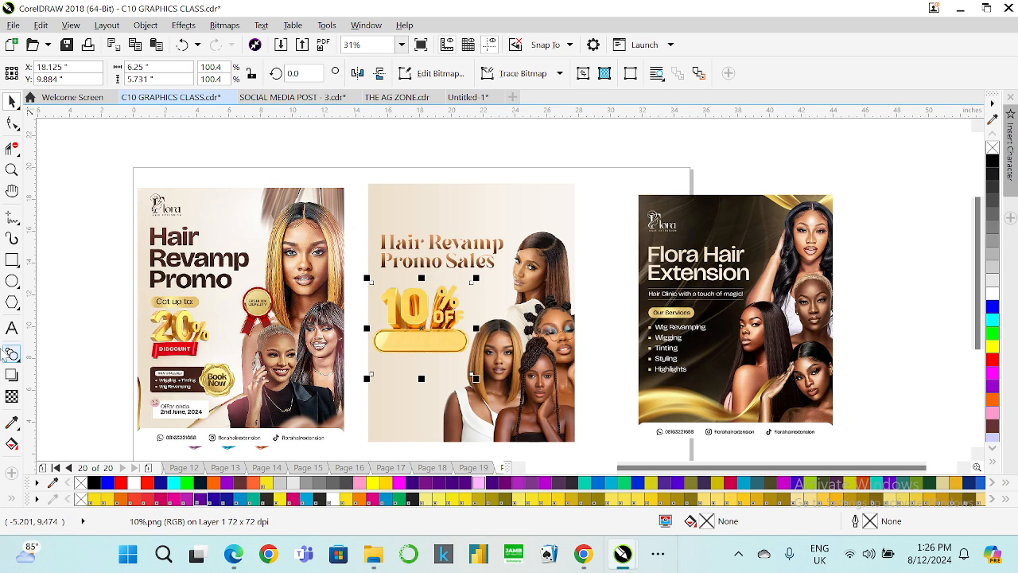
Sample the dark brown from the reference flyer's heading and apply it to both heading lines.
left_click(12, 422)
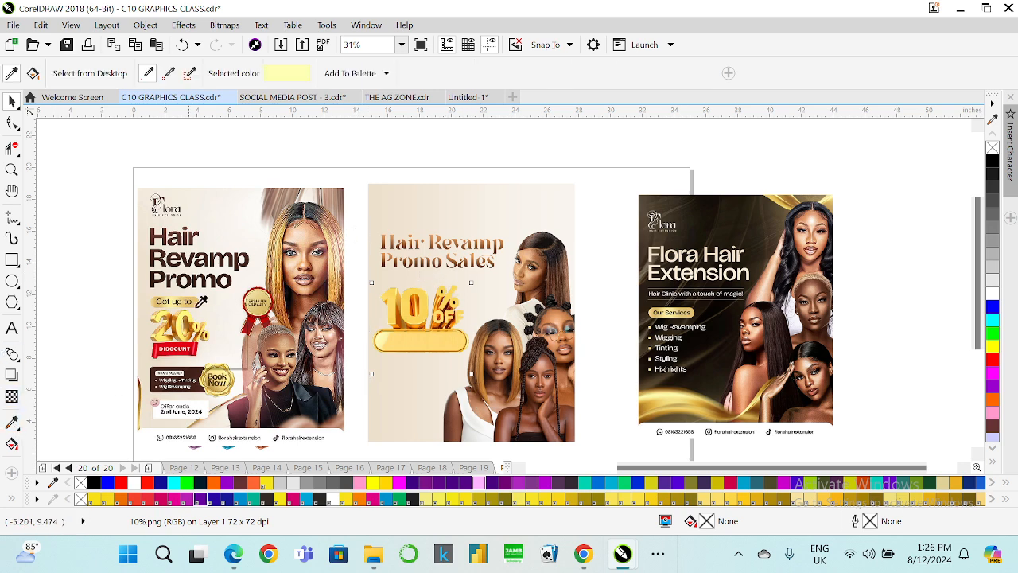
left_click(173, 261)
scroll(382, 253, "up", 1)
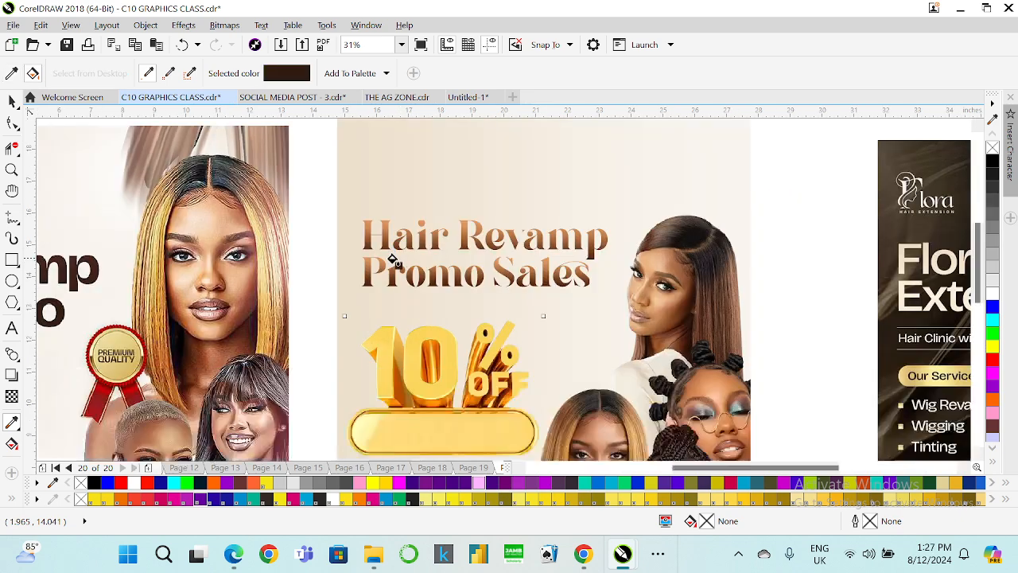
left_click(382, 273)
left_click(383, 245)
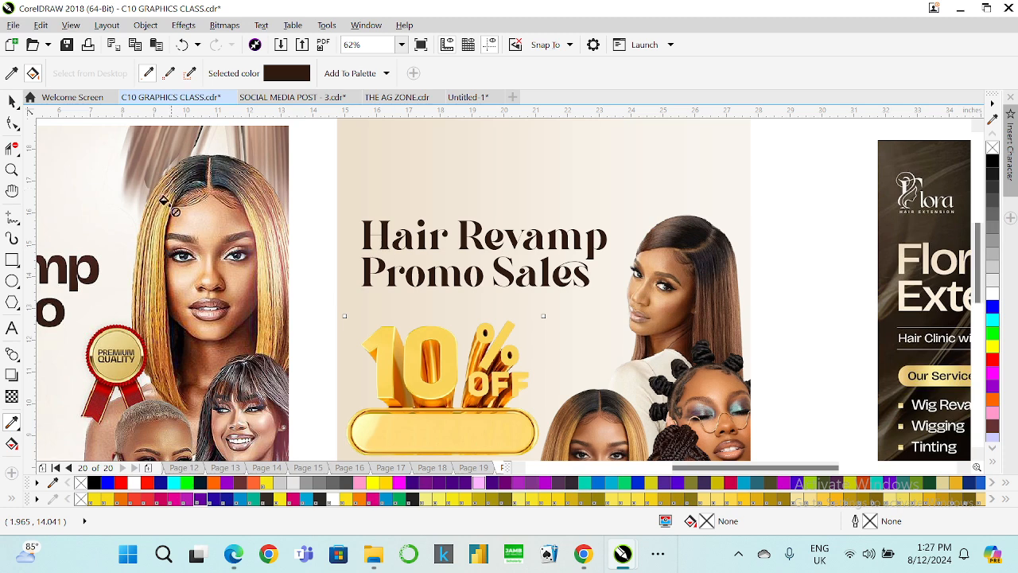
Select both heading lines and move them slightly left.
left_click(11, 101)
left_click(362, 223)
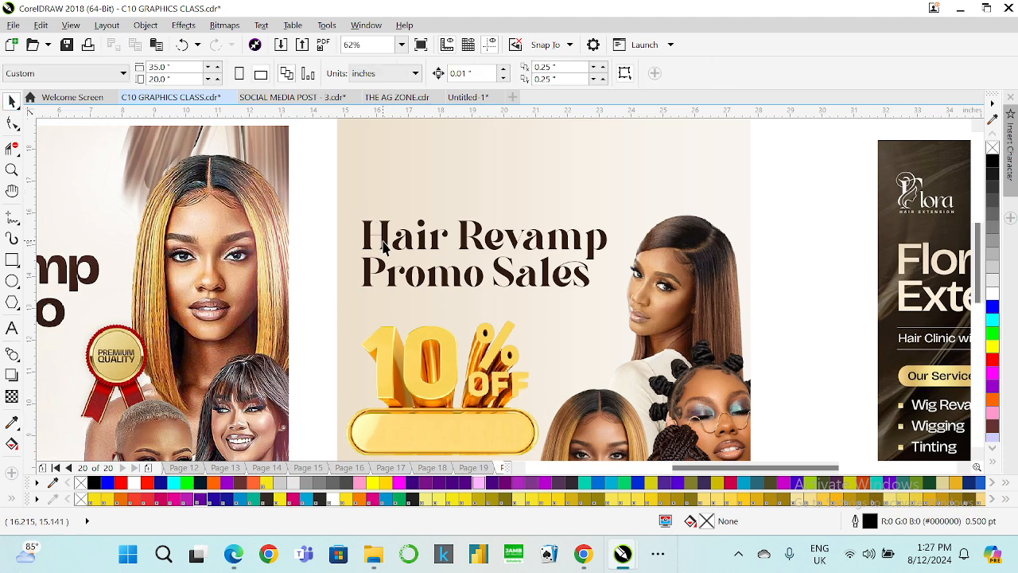
left_click_drag(319, 188, 348, 207)
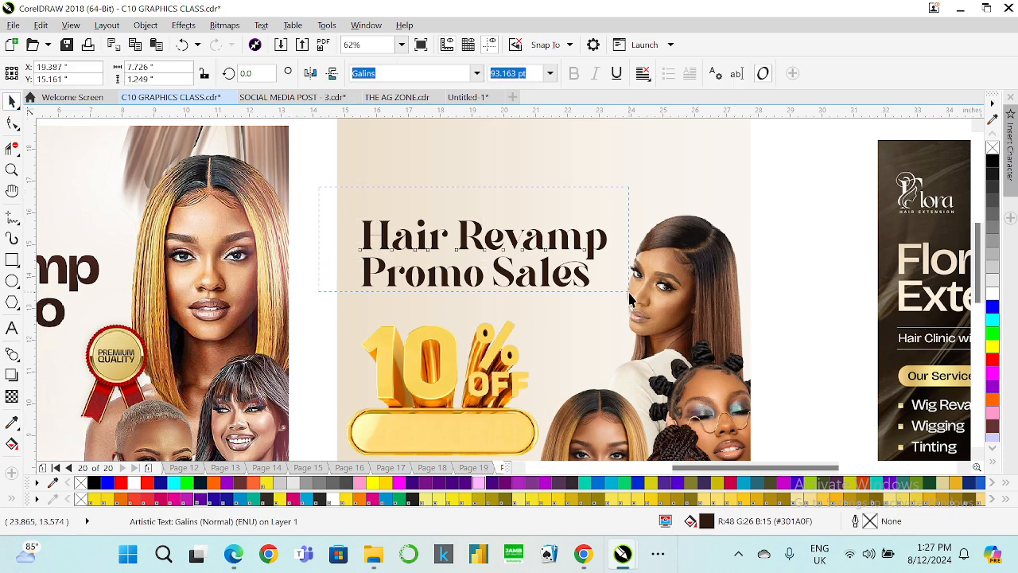
left_click_drag(630, 299, 630, 298)
left_click_drag(523, 281, 503, 272)
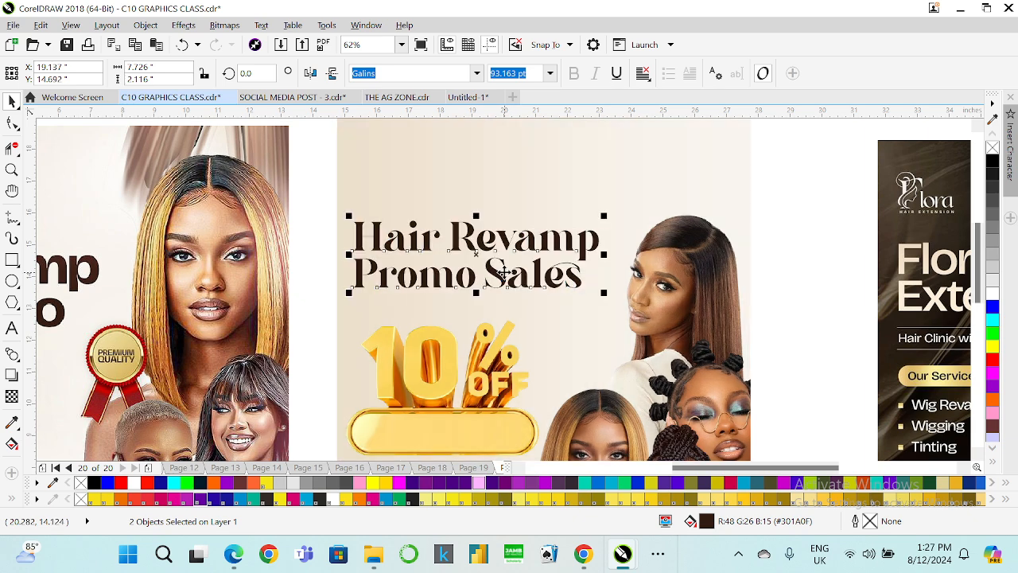
left_click(312, 240)
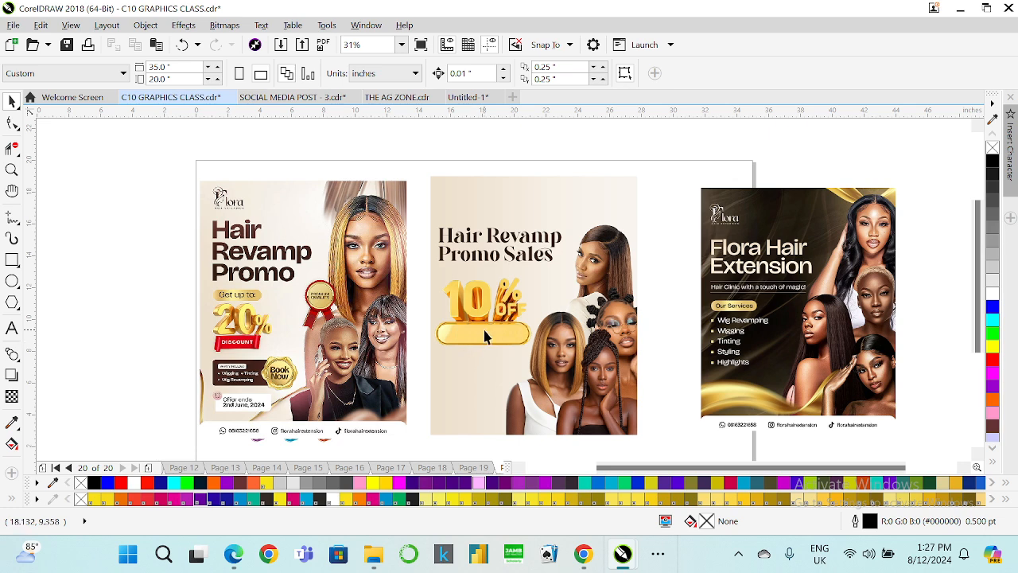
Add the text "DISCOUNT" on the yellow pill under the 10% OFF graphic.
scroll(485, 337, "up", 2)
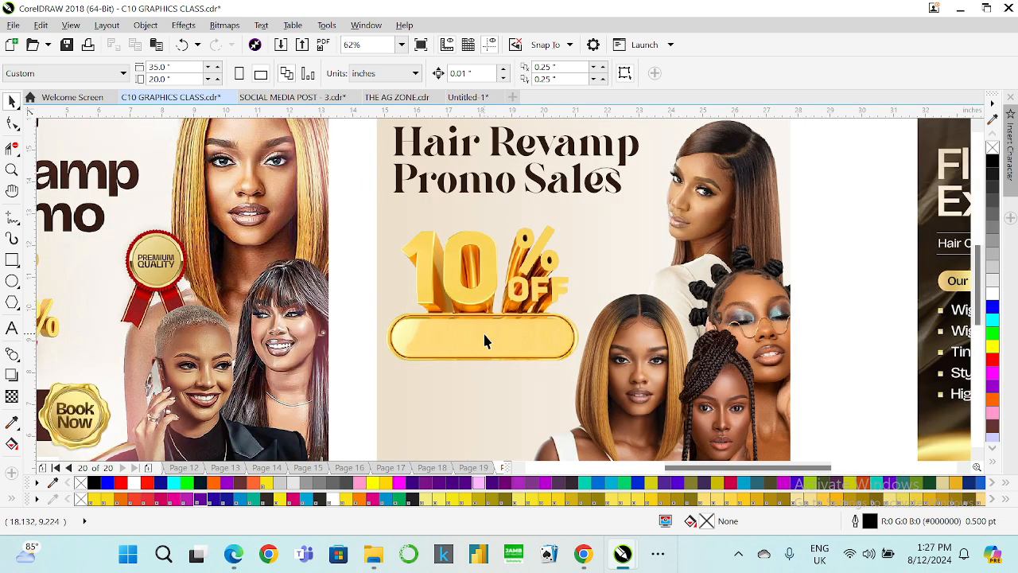
scroll(485, 338, "down", 2)
scroll(477, 341, "up", 2)
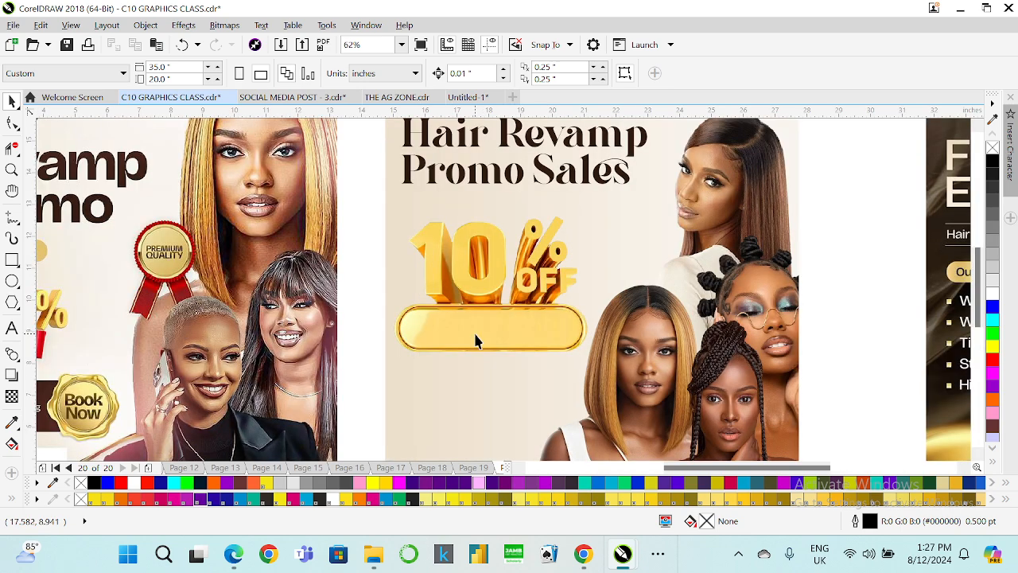
scroll(495, 370, "down", 2)
scroll(489, 352, "up", 2)
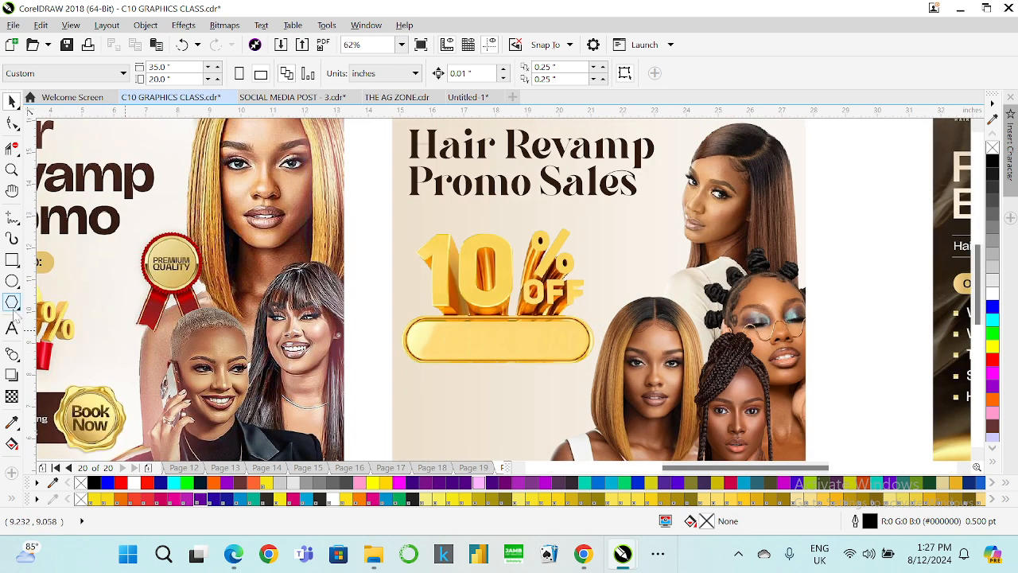
left_click(12, 328)
left_click(430, 341)
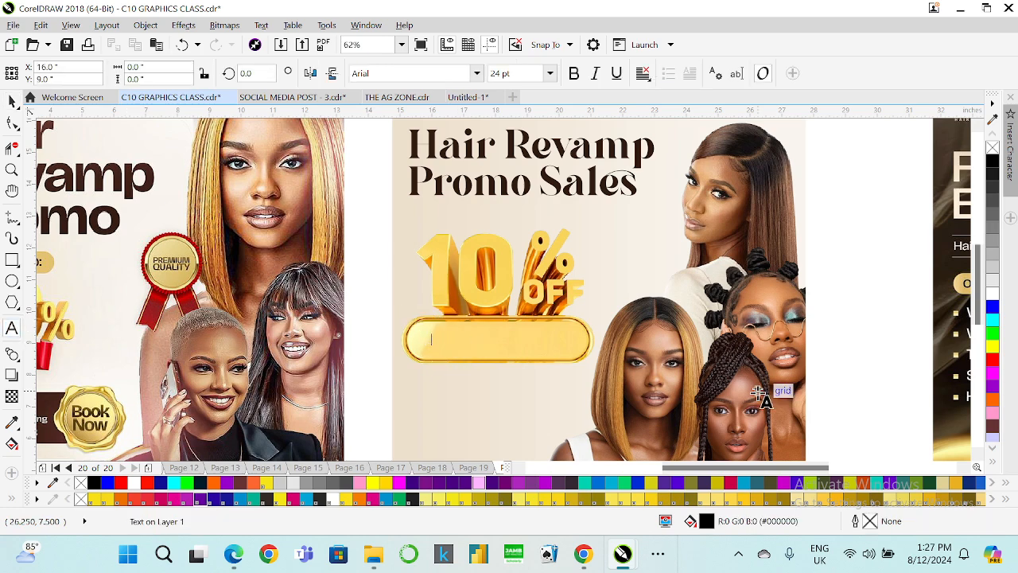
type("DISCOU")
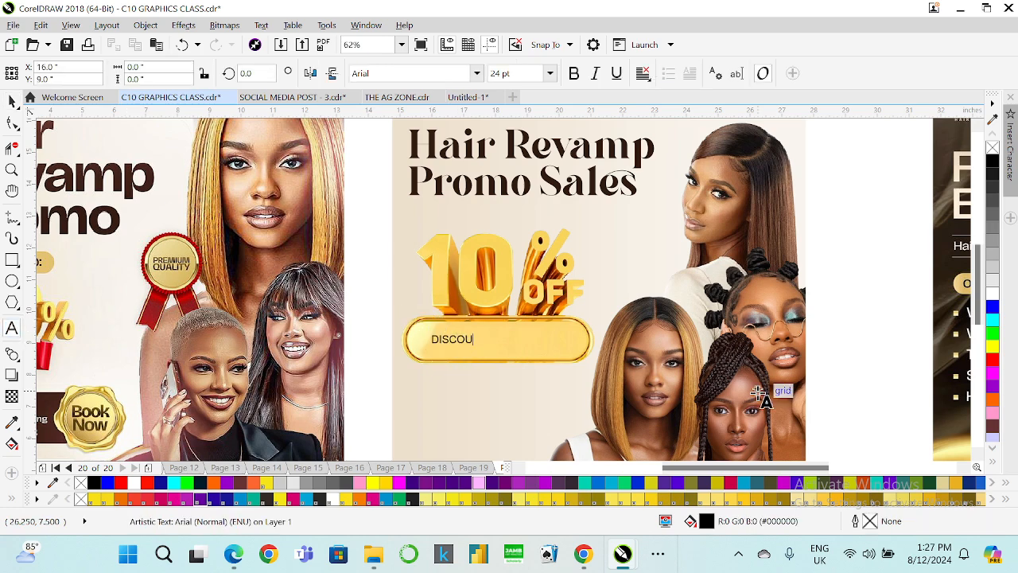
type("NT")
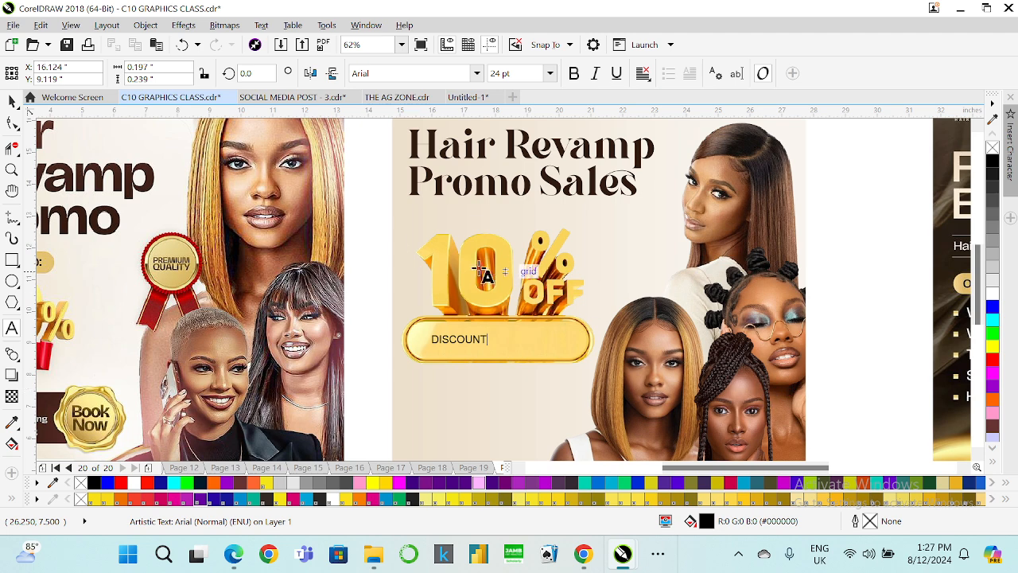
Scale the DISCOUNT text up to about 56 pt and set its font to Gilroy ExtraBold.
key("ctrl+space")
left_click_drag(493, 347, 566, 358)
left_click(482, 79)
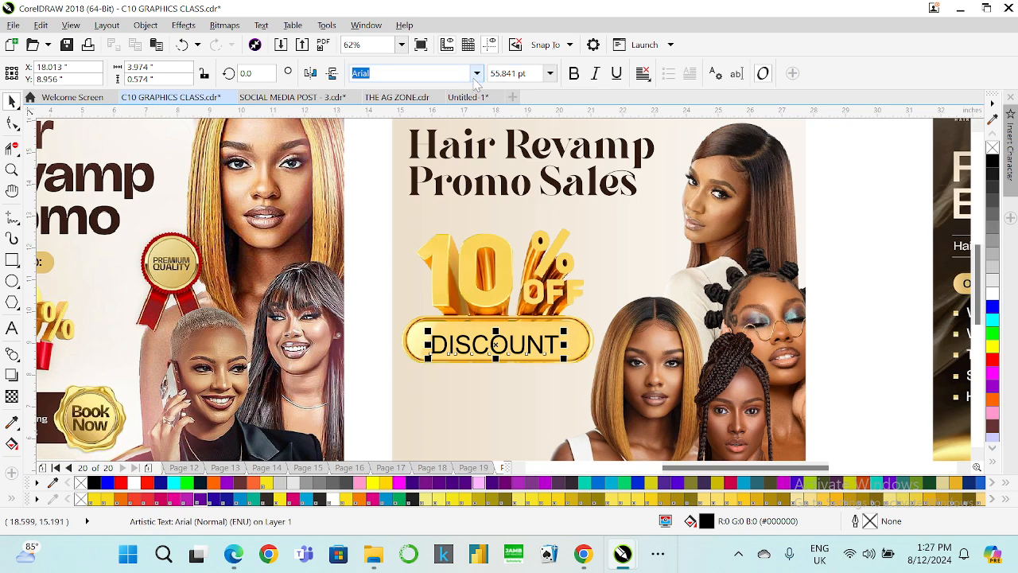
left_click(477, 73)
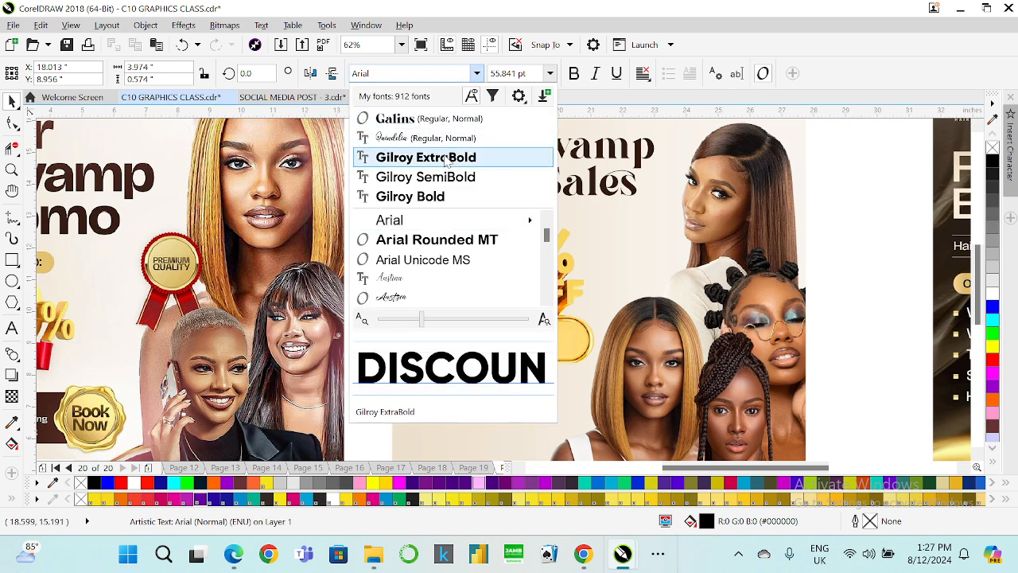
left_click(443, 156)
Center the DISCOUNT text on the yellow pill.
mouse_move(516, 348)
left_mouse_down()
mouse_move(529, 350)
mouse_move(518, 356)
left_mouse_up()
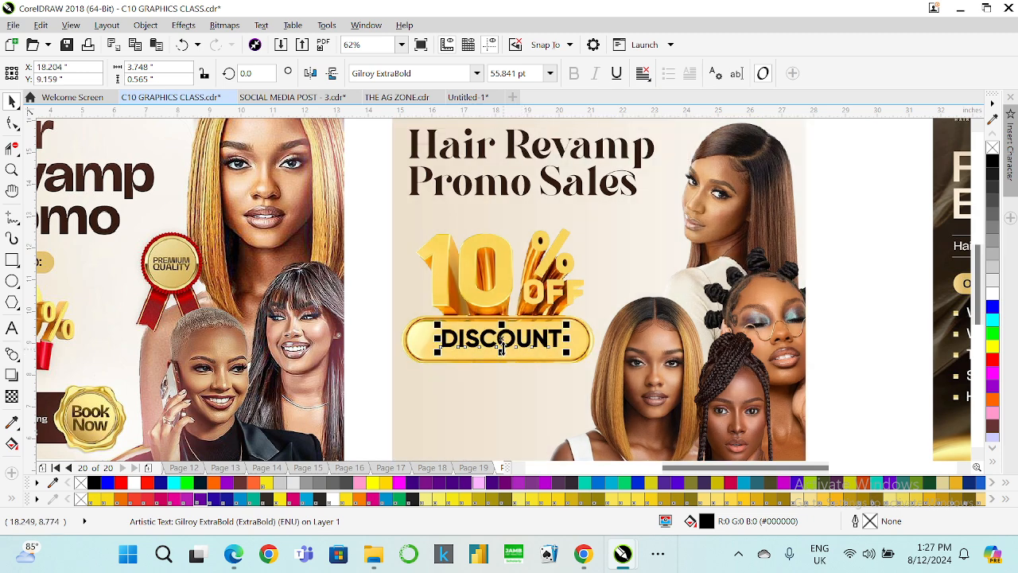
scroll(501, 342, "up", 3)
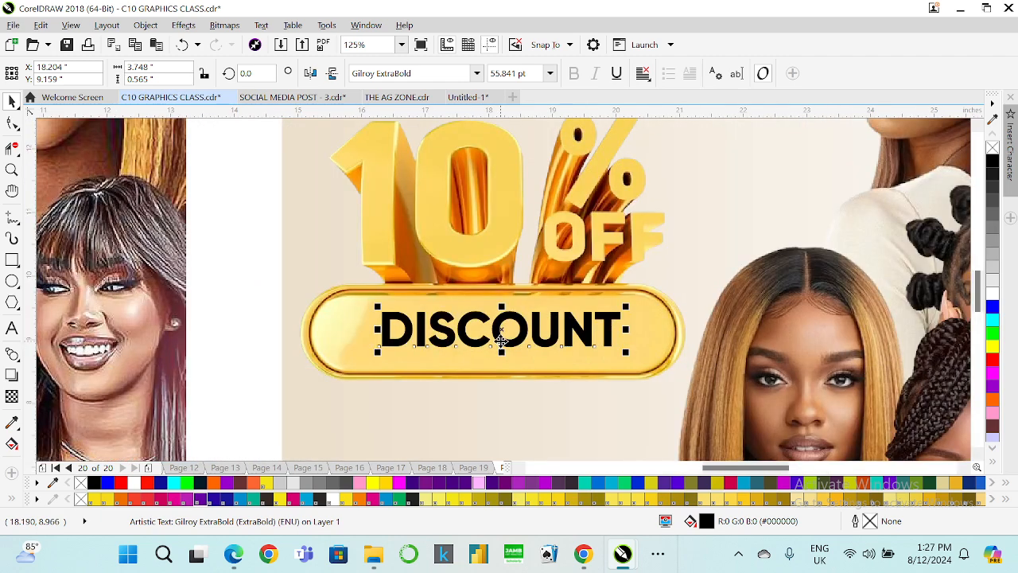
left_click_drag(501, 341, 493, 342)
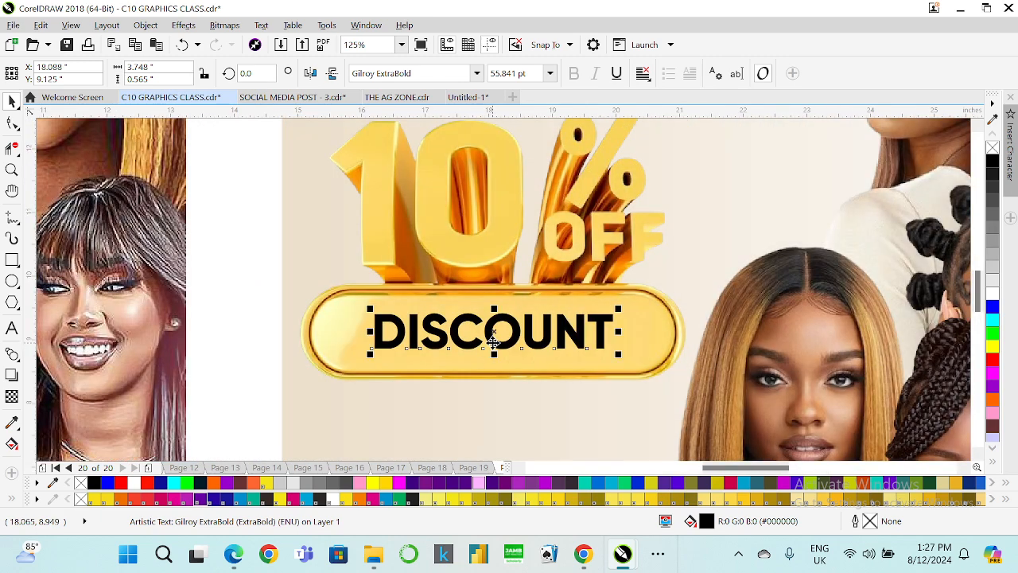
scroll(494, 343, "down", 3)
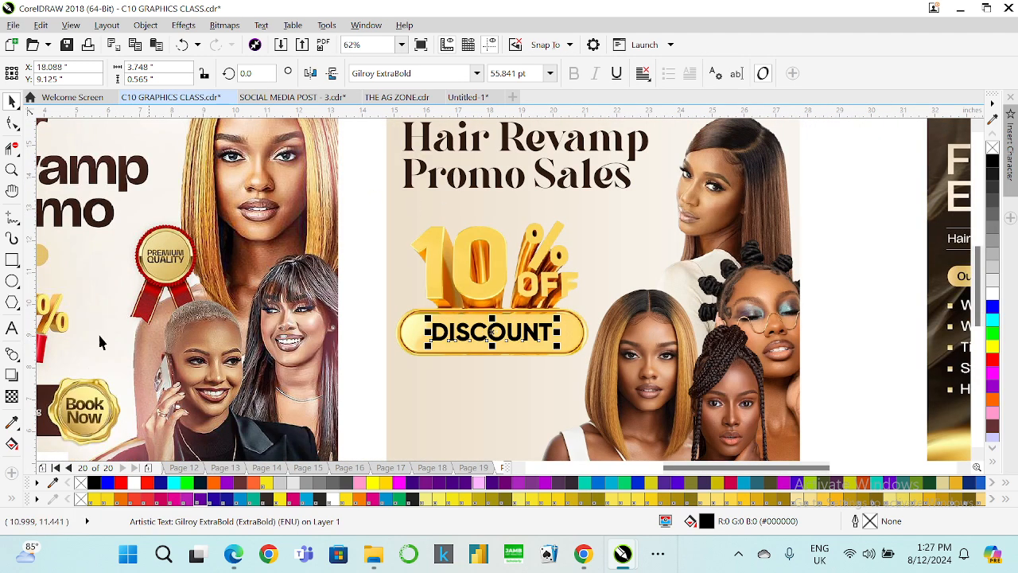
Sample the heading's dark brown and apply it to the DISCOUNT text.
left_click(12, 423)
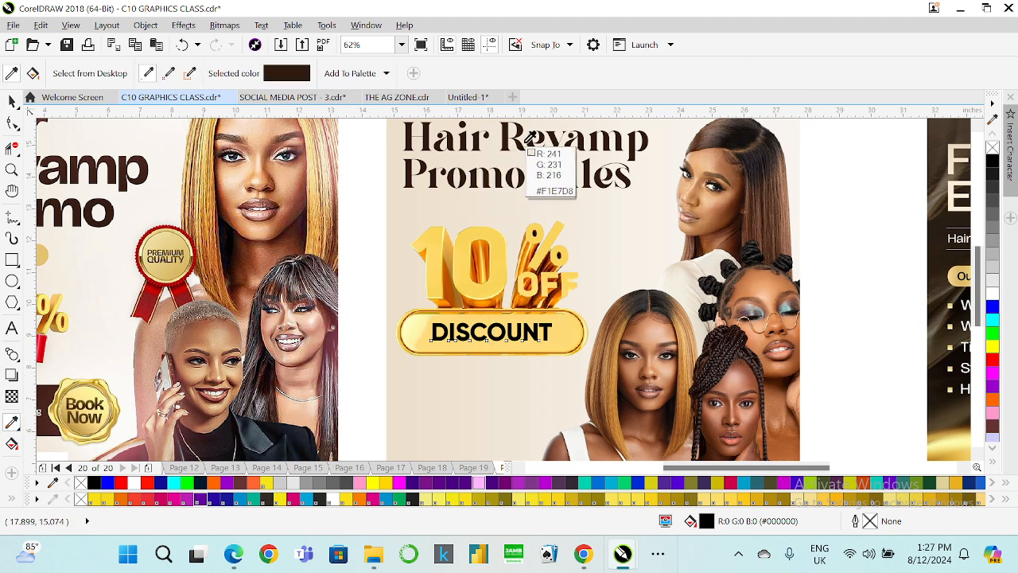
left_click(525, 141)
scroll(502, 334, "up", 3)
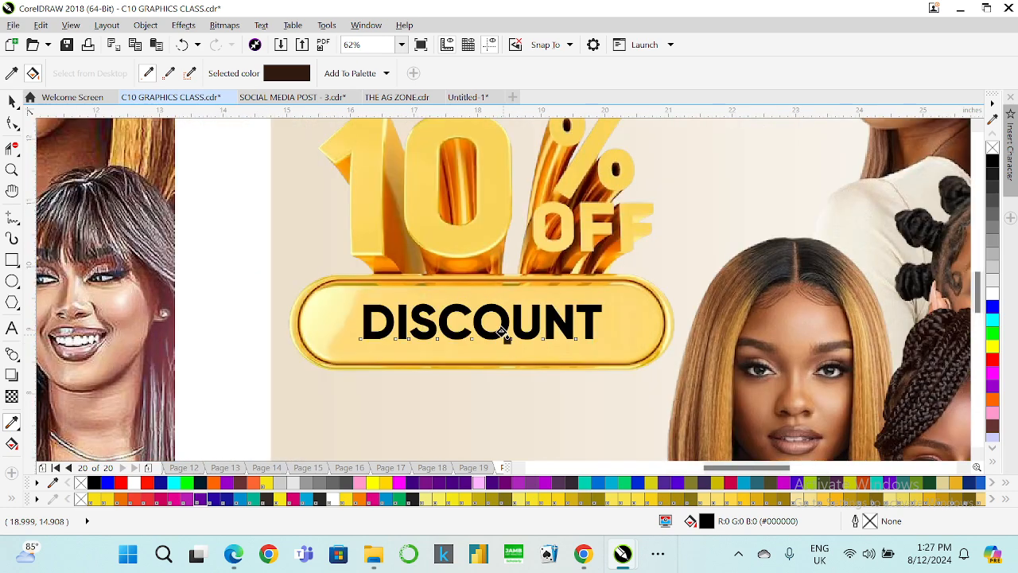
left_click(497, 315)
scroll(436, 330, "down", 3)
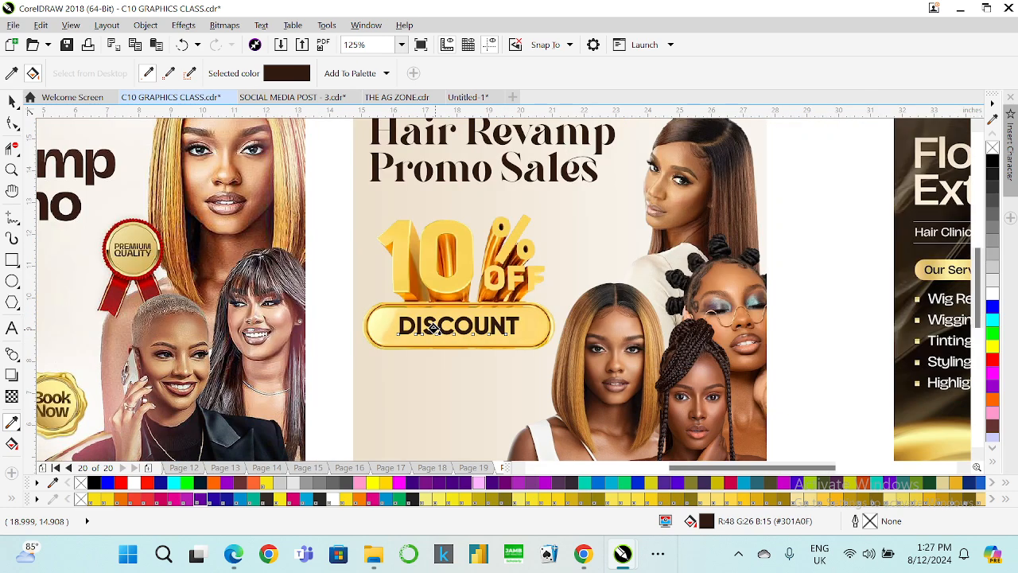
Enlarge the DISCOUNT text slightly to about 57 pt.
left_click(12, 100)
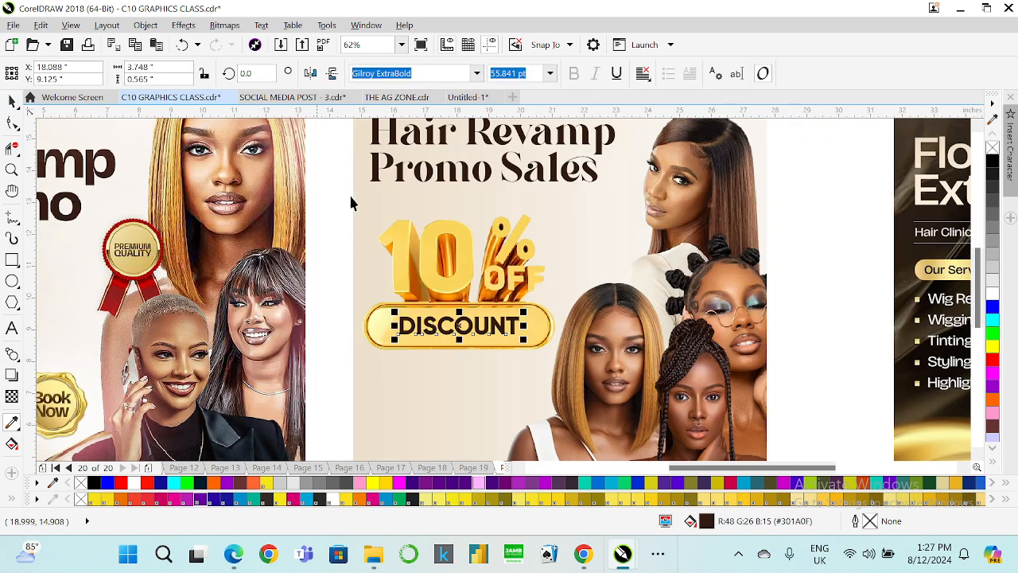
left_click(430, 136)
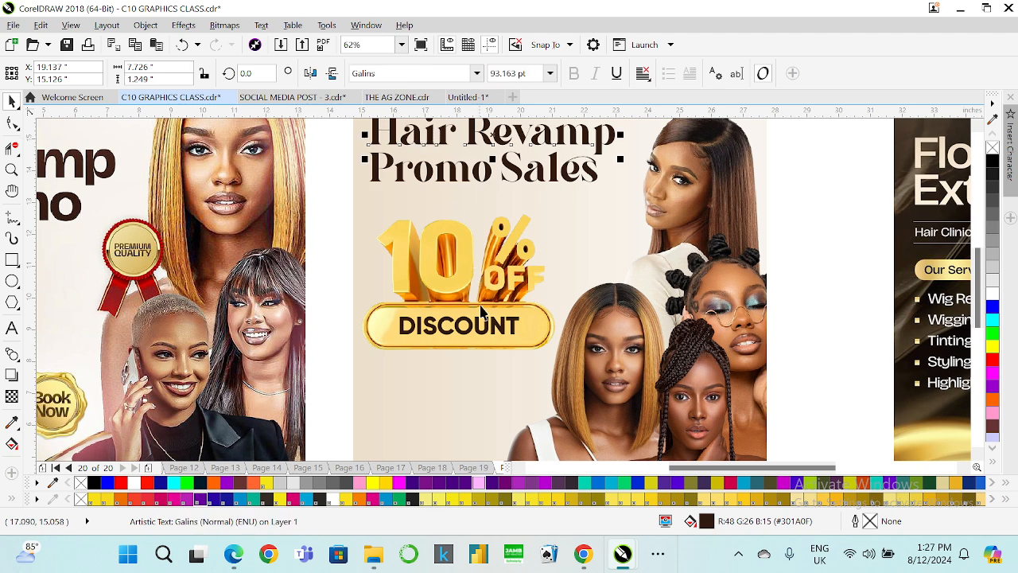
left_click(440, 325)
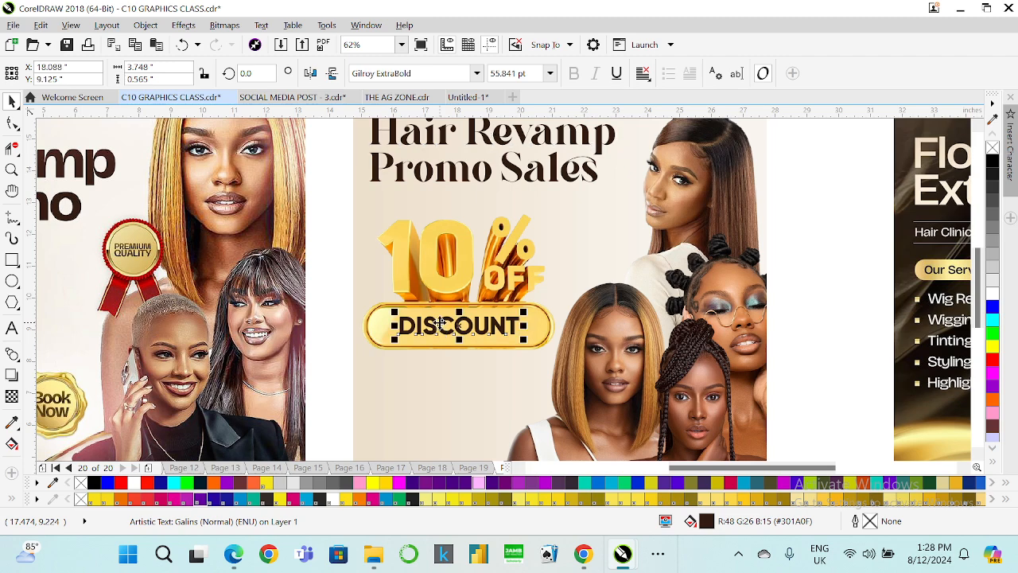
left_click_drag(523, 307, 526, 306)
scroll(367, 276, "down", 2)
scroll(399, 225, "up", 2)
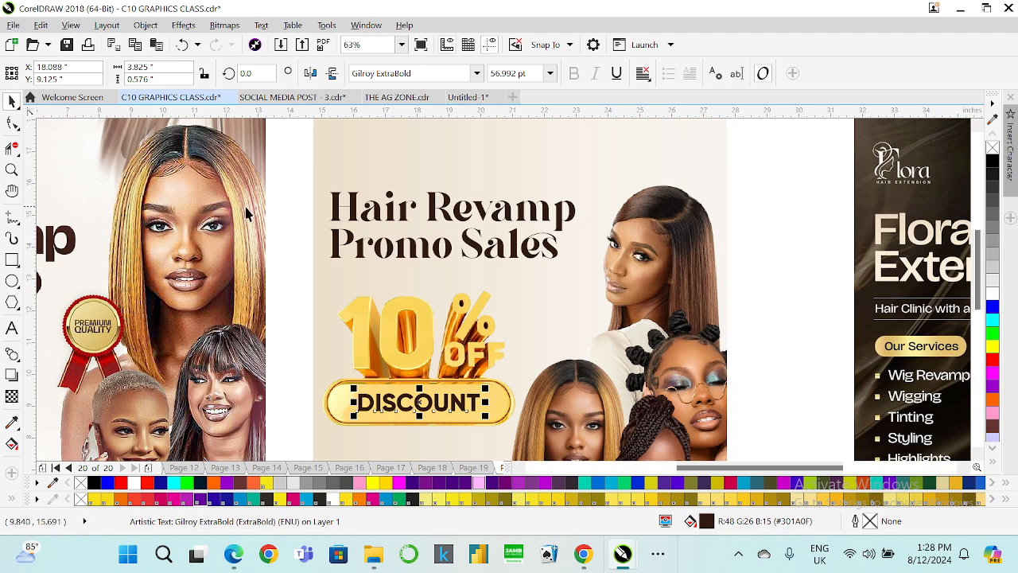
Set the heading's font size to 80 pt.
left_click(467, 248)
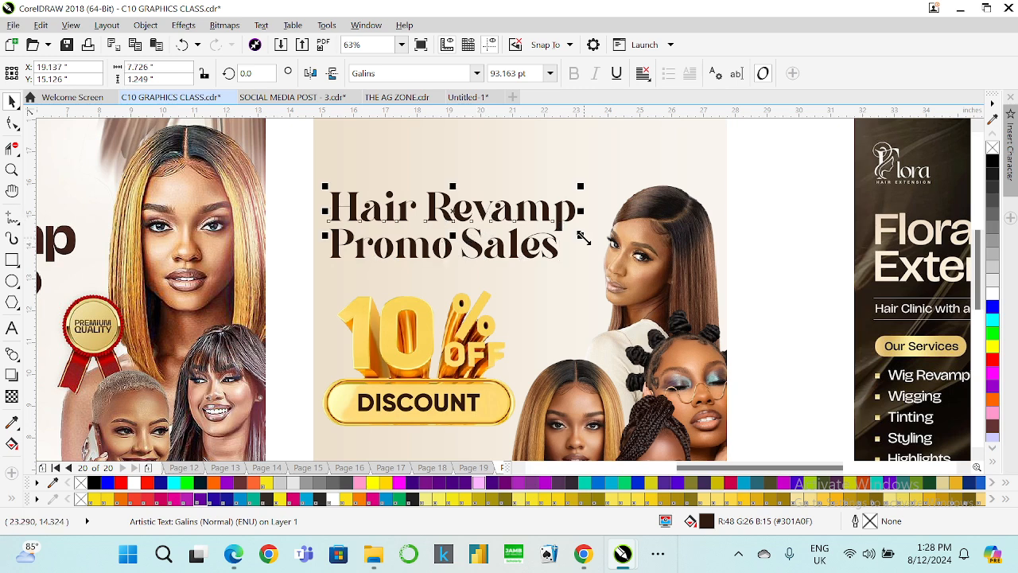
mouse_move(563, 224)
left_mouse_down()
mouse_move(549, 243)
mouse_move(547, 230)
left_mouse_up()
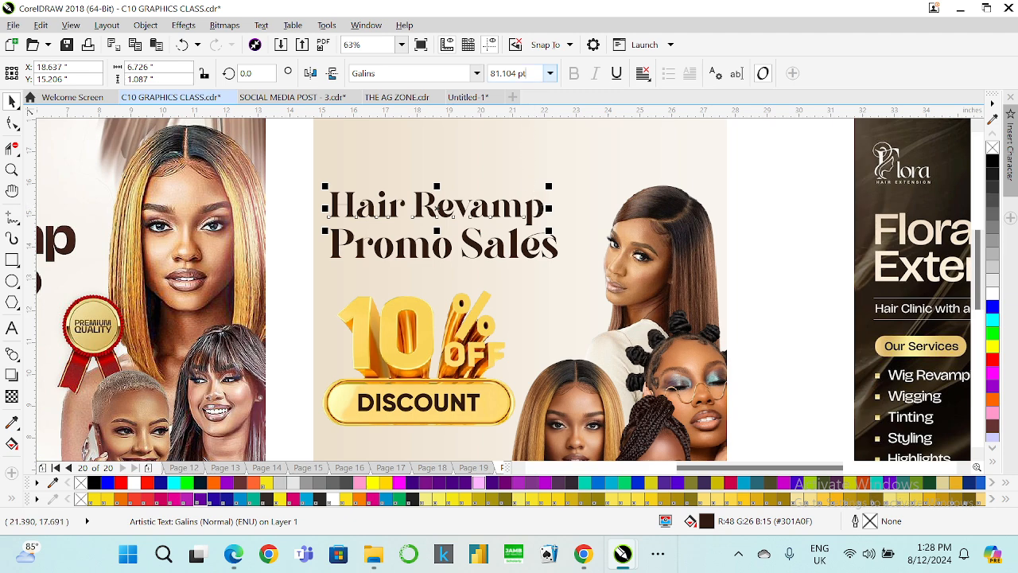
left_click_drag(527, 73, 436, 105)
type("80")
key("Return")
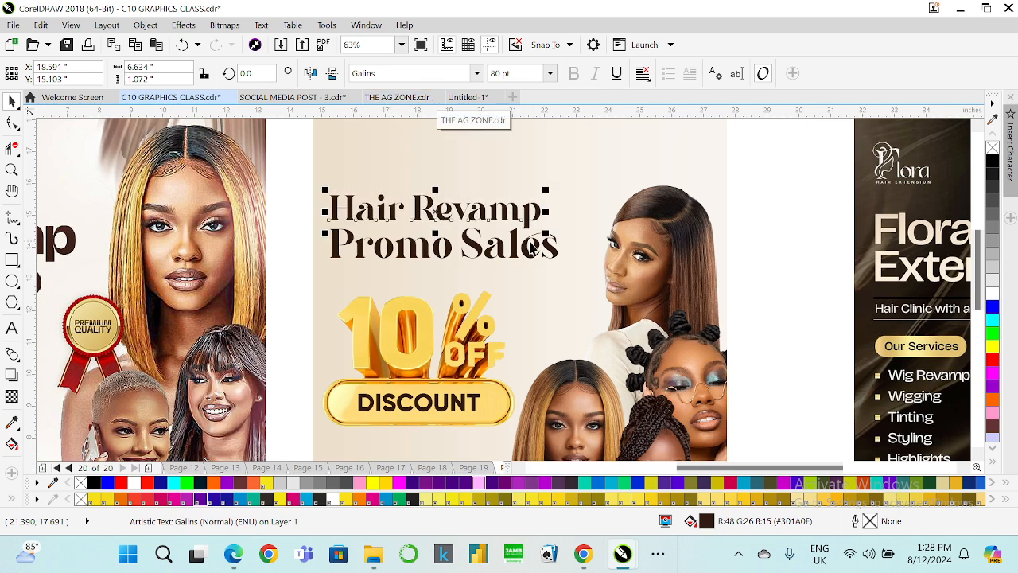
left_click(530, 250)
scroll(498, 233, "down", 1)
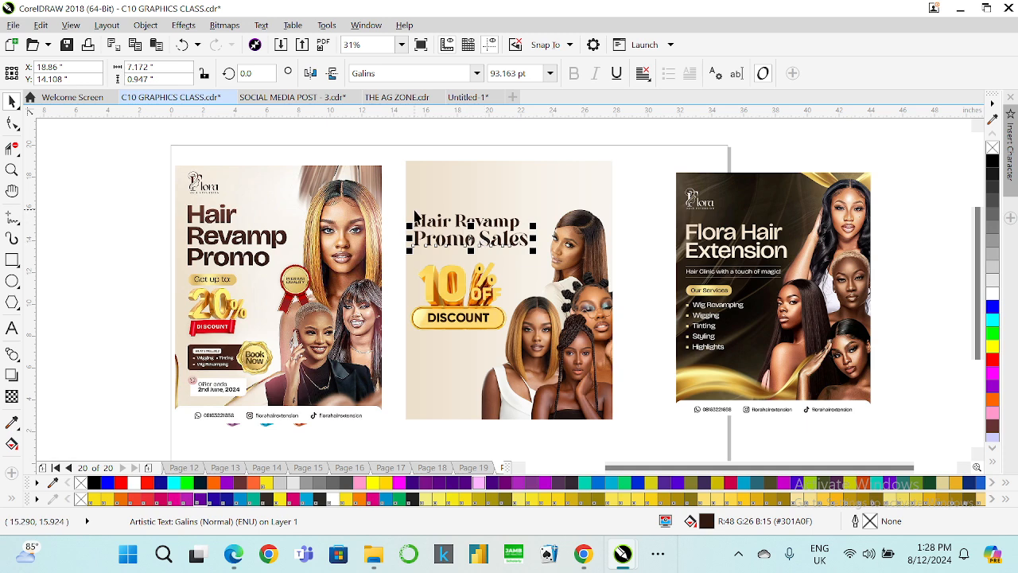
Duplicate the DISCOUNT text above the 10% OFF graphic.
left_click_drag(395, 253, 510, 327)
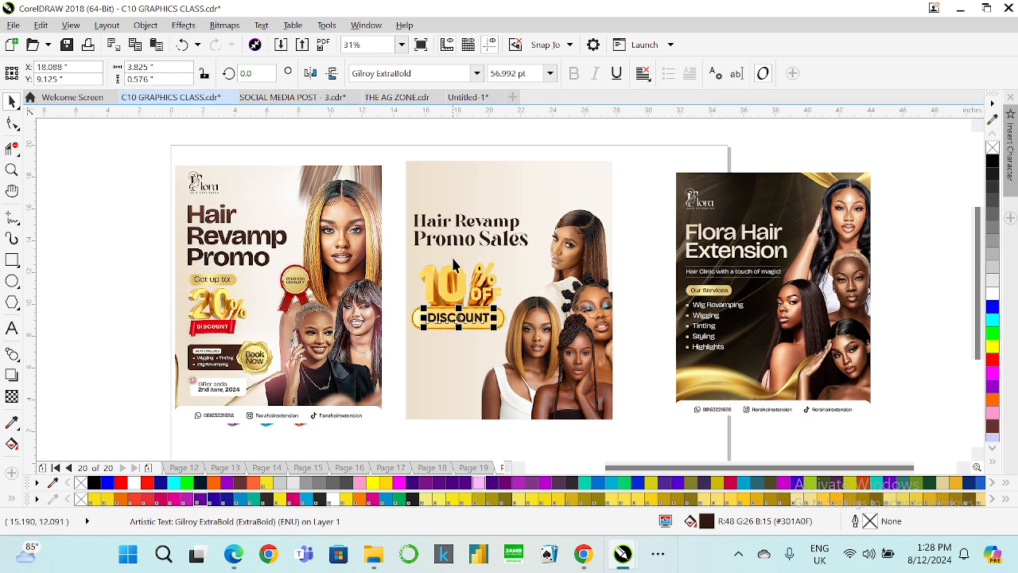
scroll(462, 261, "up", 1)
left_click_drag(468, 382, 467, 249)
left_click(452, 313)
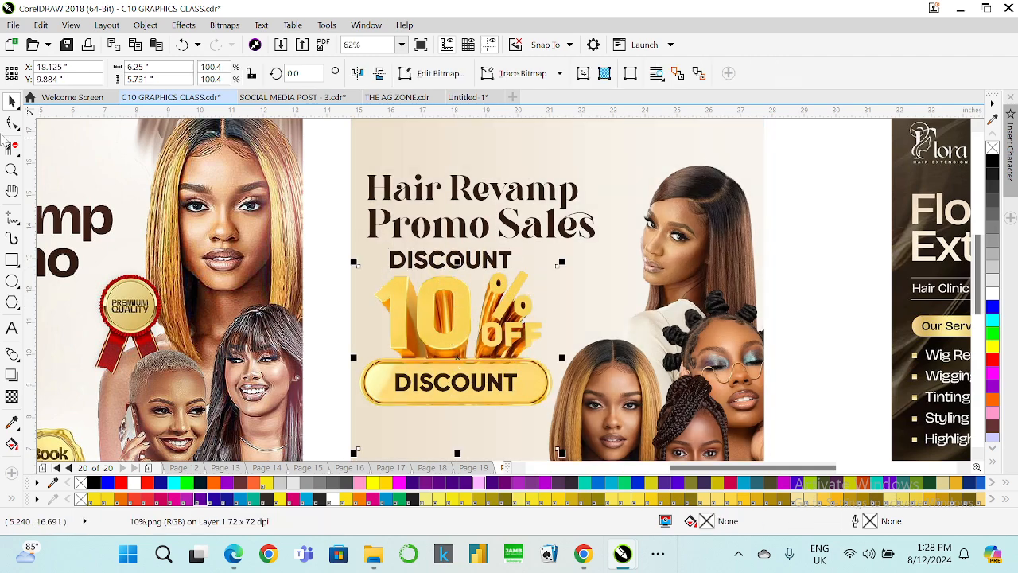
left_click(12, 123)
left_click_drag(321, 412, 557, 383)
key("ctrl+z")
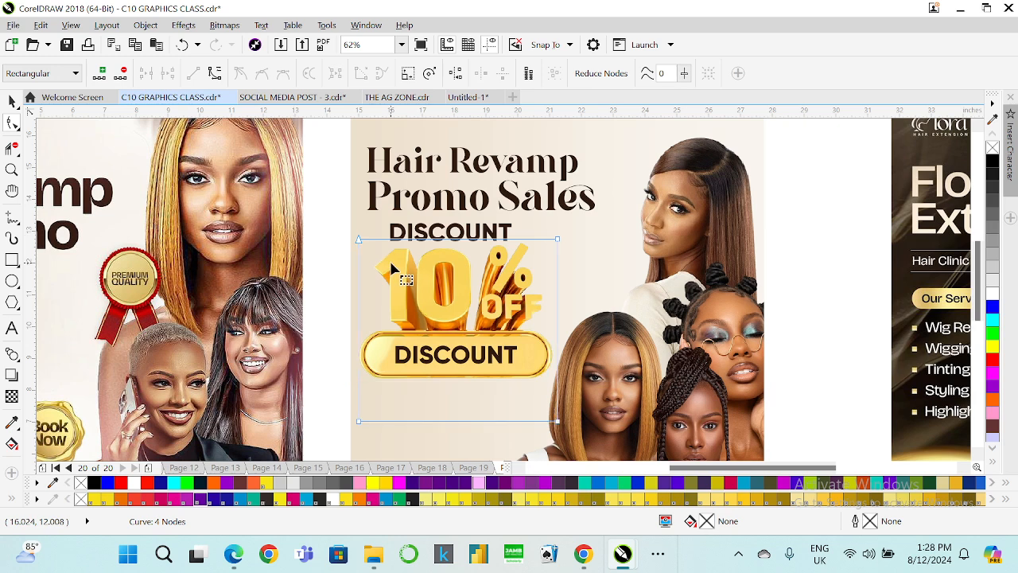
Crop the bottom edge of the duplicated 10% OFF graphic upward with the Shape tool.
left_click_drag(321, 395, 557, 382)
key("F8")
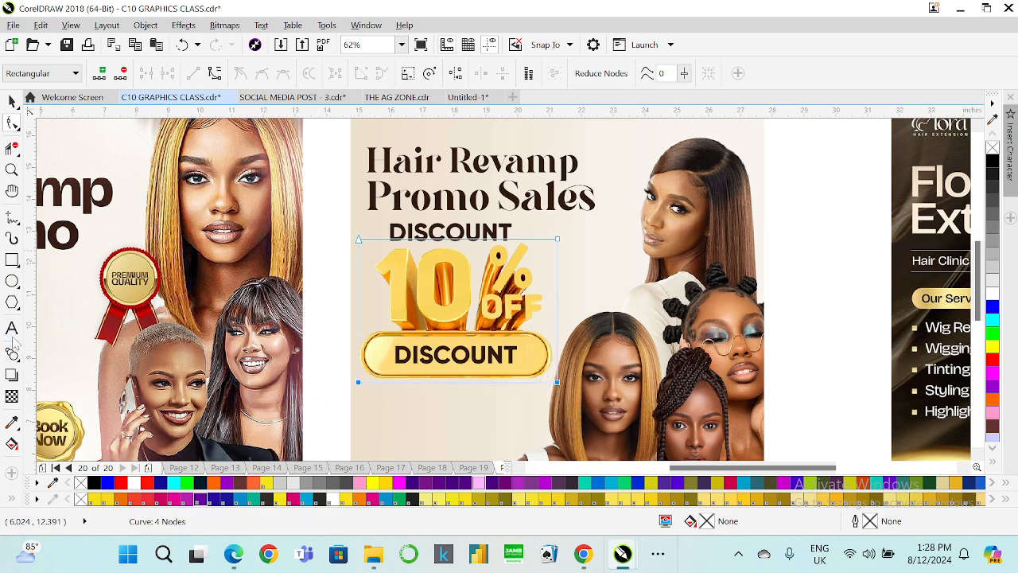
scroll(481, 303, "down", 1)
scroll(469, 293, "up", 1)
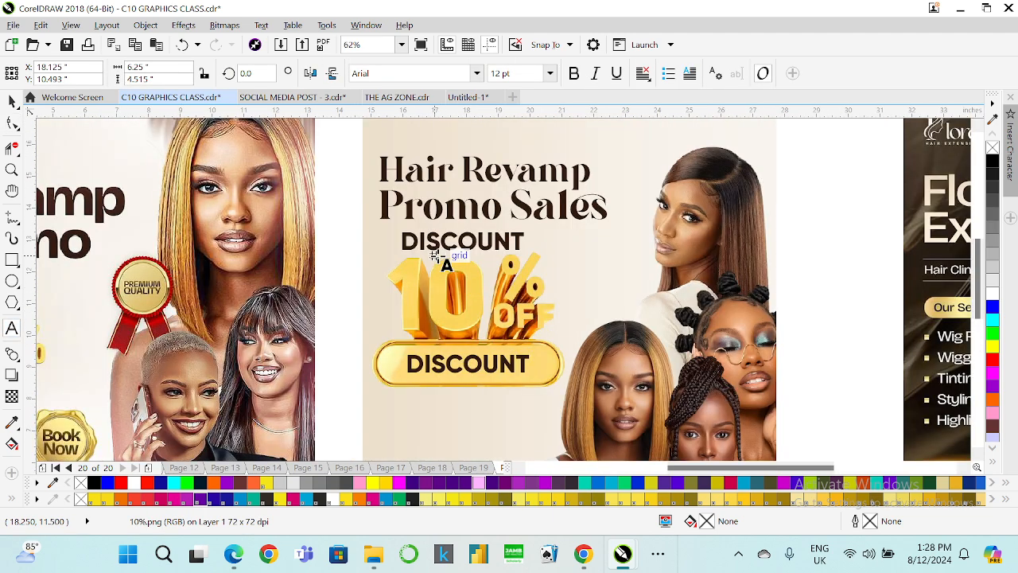
Replace the upper DISCOUNT text with "Get up to".
left_click(437, 249)
key("ctrl+a")
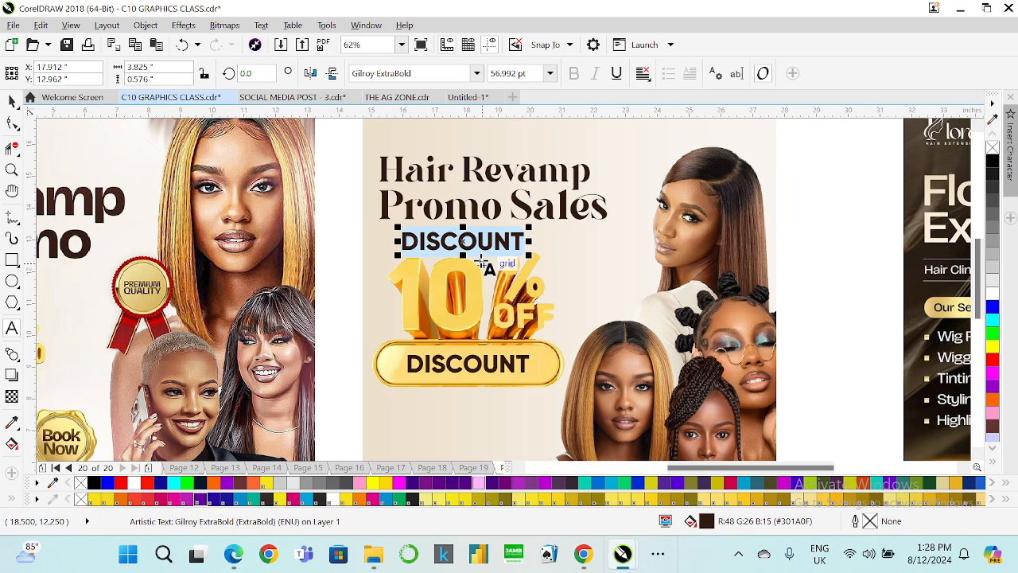
key("BackSpace")
type("Get")
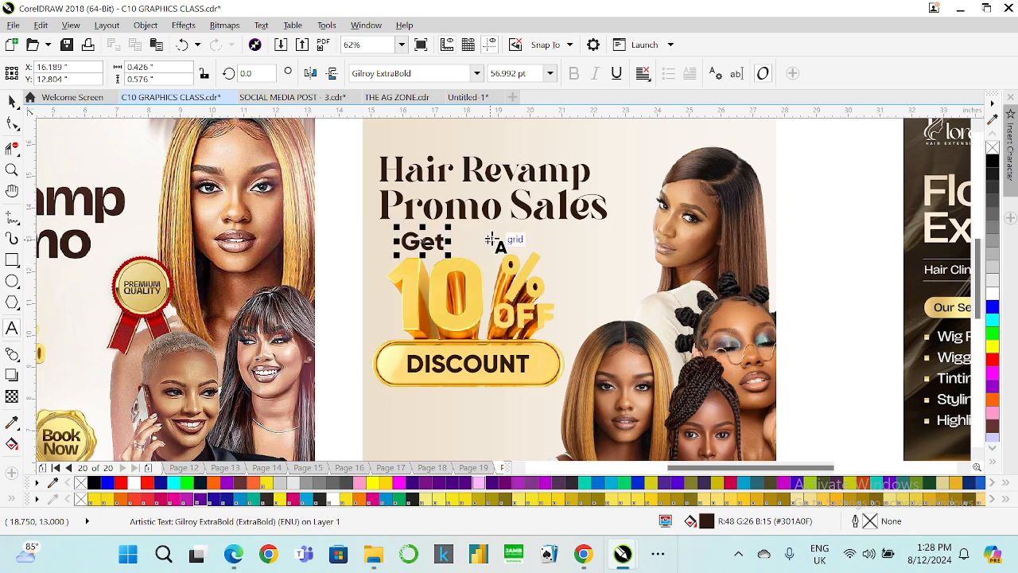
scroll(490, 241, "down", 1)
scroll(491, 240, "up", 1)
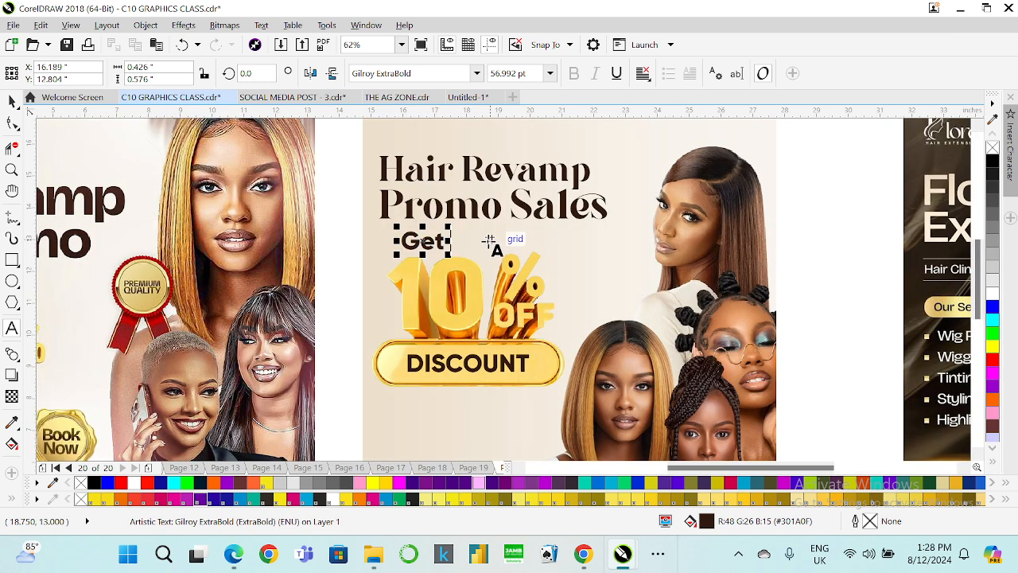
type("et up to")
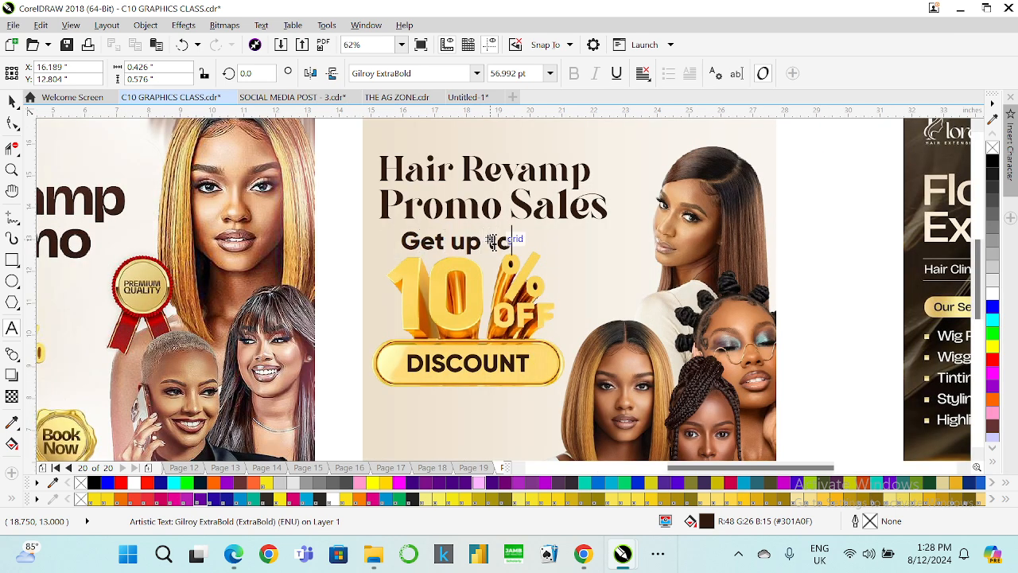
Change the "Get up to" text's font to Gilroy Medium.
left_click(11, 102)
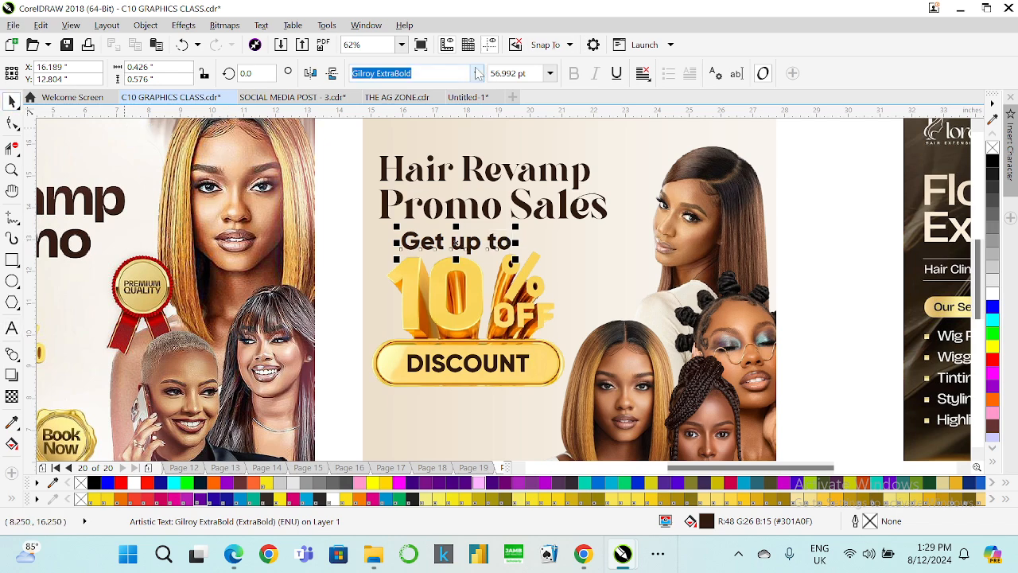
left_click(477, 74)
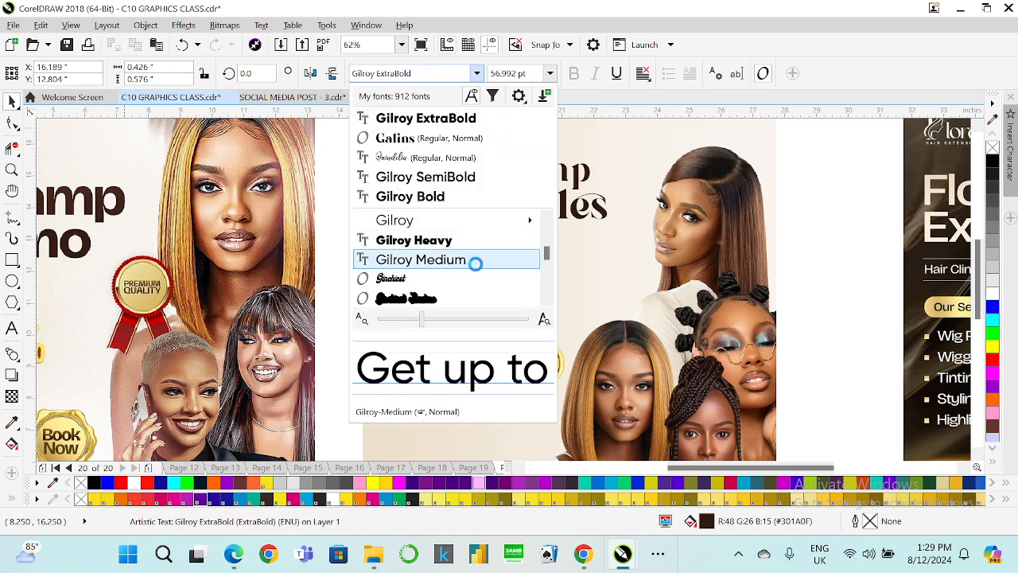
left_click(472, 260)
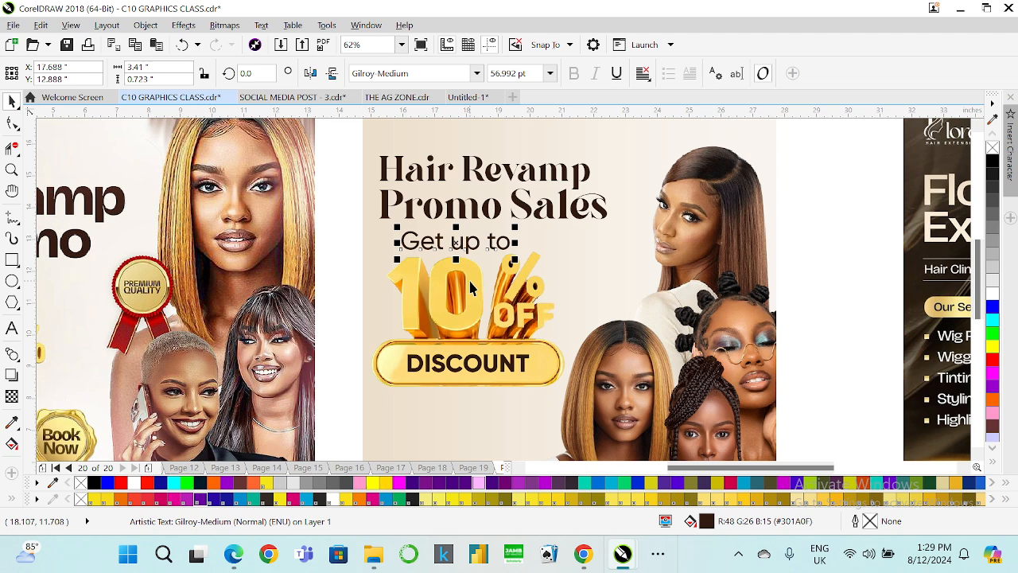
Center "Get up to" over the 10% OFF graphic and scale both down slightly.
left_click(468, 278, "shift")
key("c")
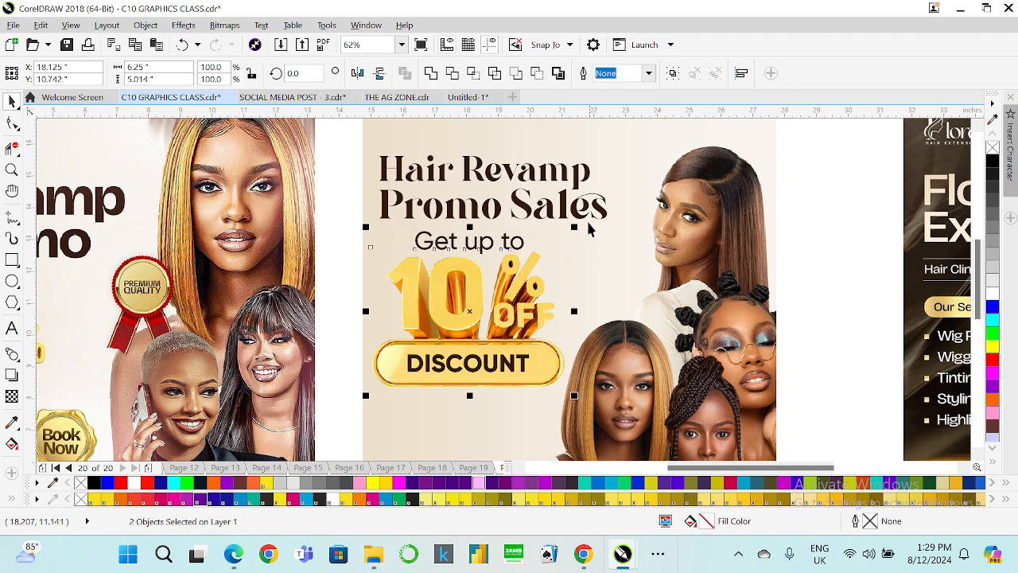
left_click_drag(575, 228, 564, 235)
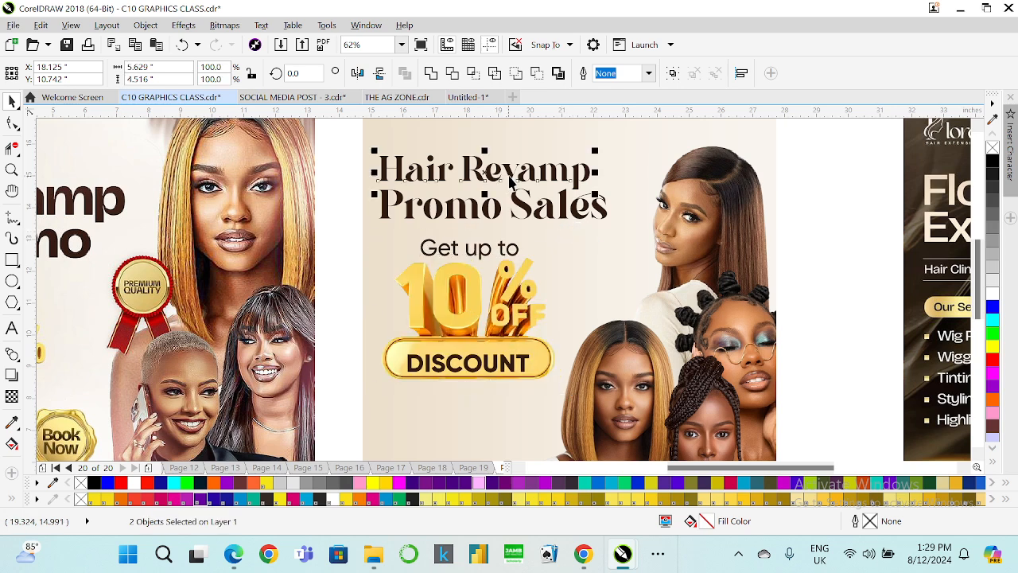
Center-align the two heading lines on each other.
left_click(511, 181)
left_click(513, 205, "shift")
key("c")
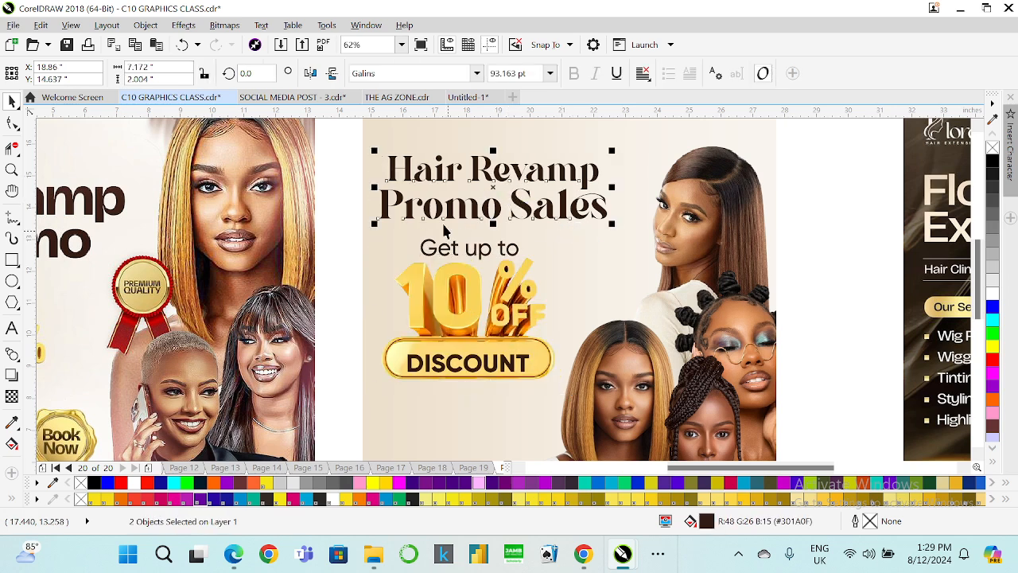
Select the heading and graphic area and undo the last move.
left_click_drag(345, 133, 626, 403)
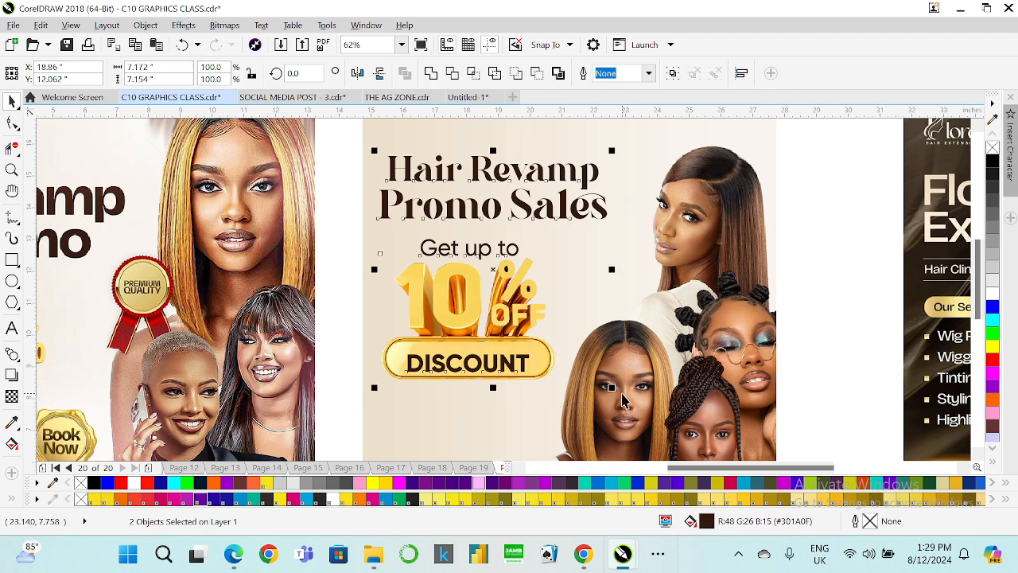
scroll(406, 334, "down", 2)
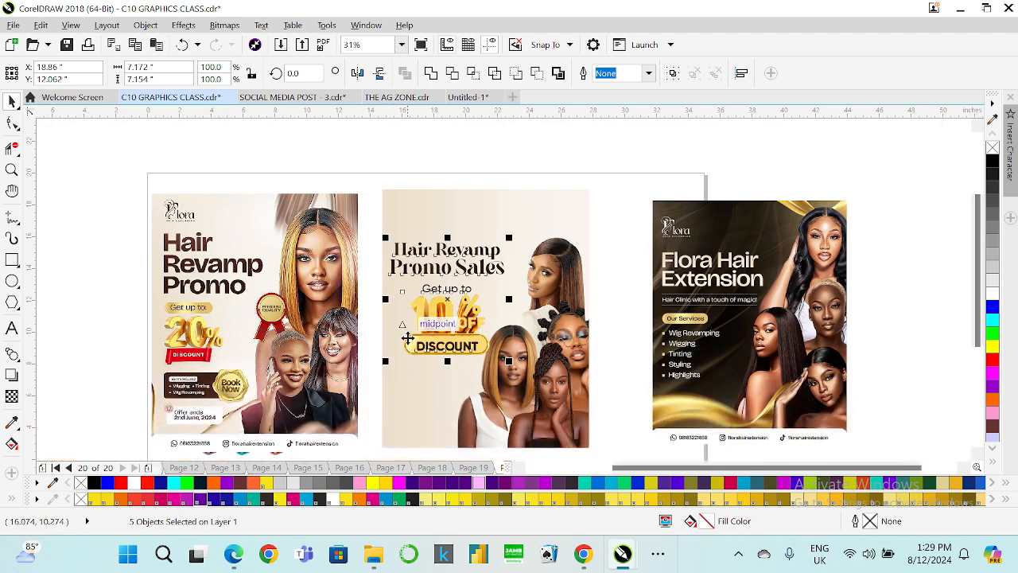
scroll(408, 339, "up", 2)
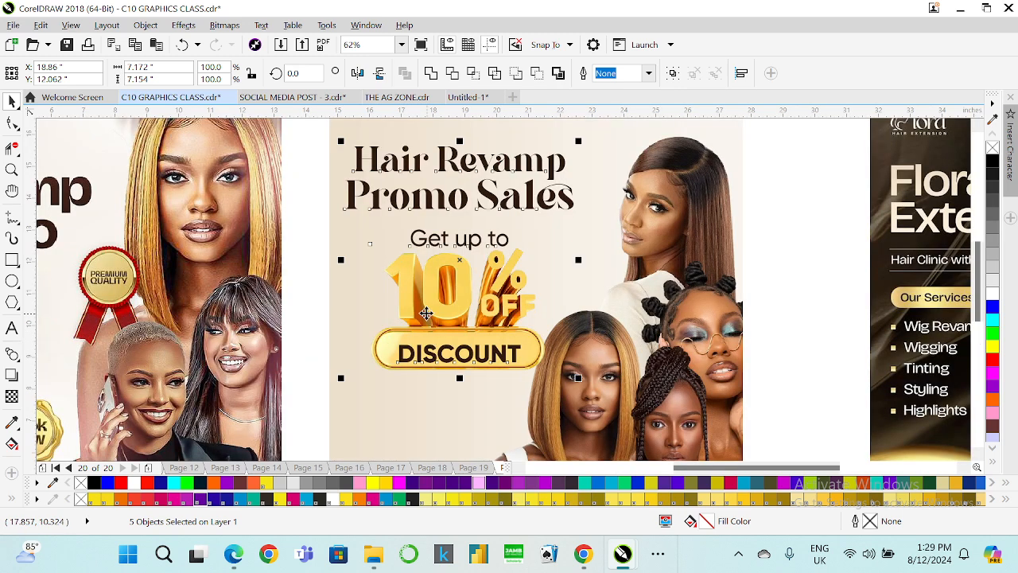
key("ctrl+z")
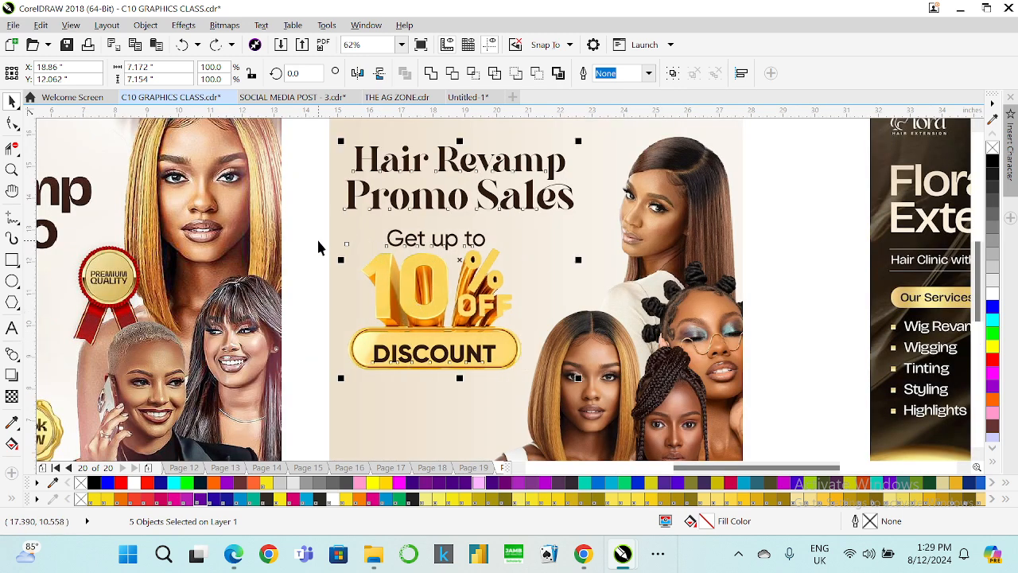
Nudge the Hair Revamp Promo Sales heading slightly to the left.
left_click(288, 250)
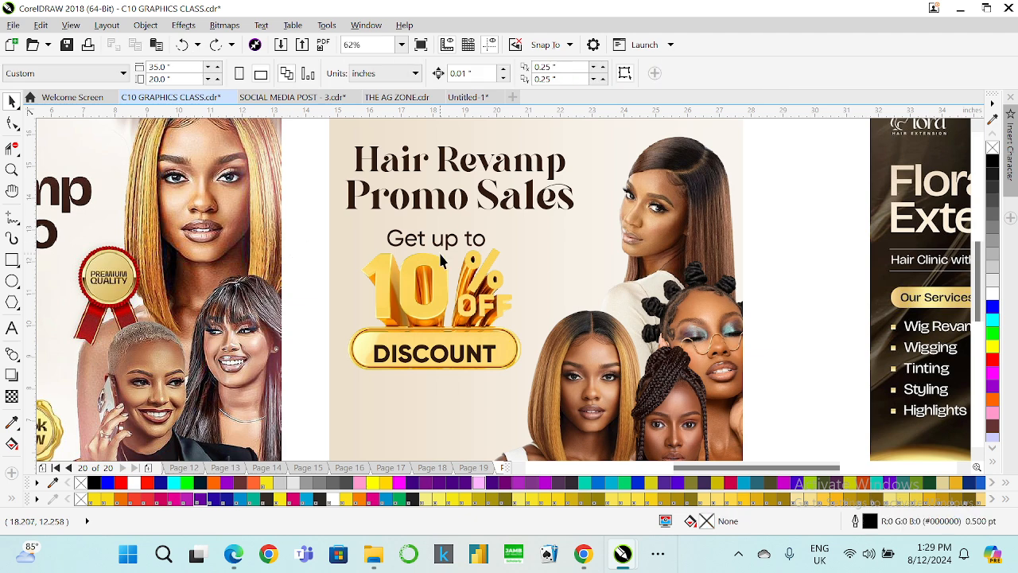
scroll(440, 251, "down", 2)
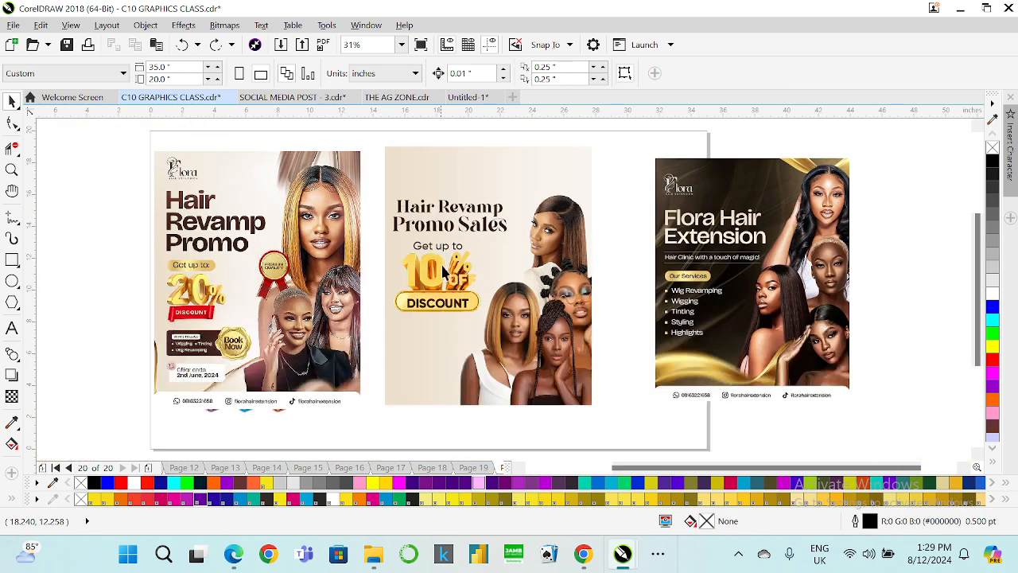
left_click(549, 246)
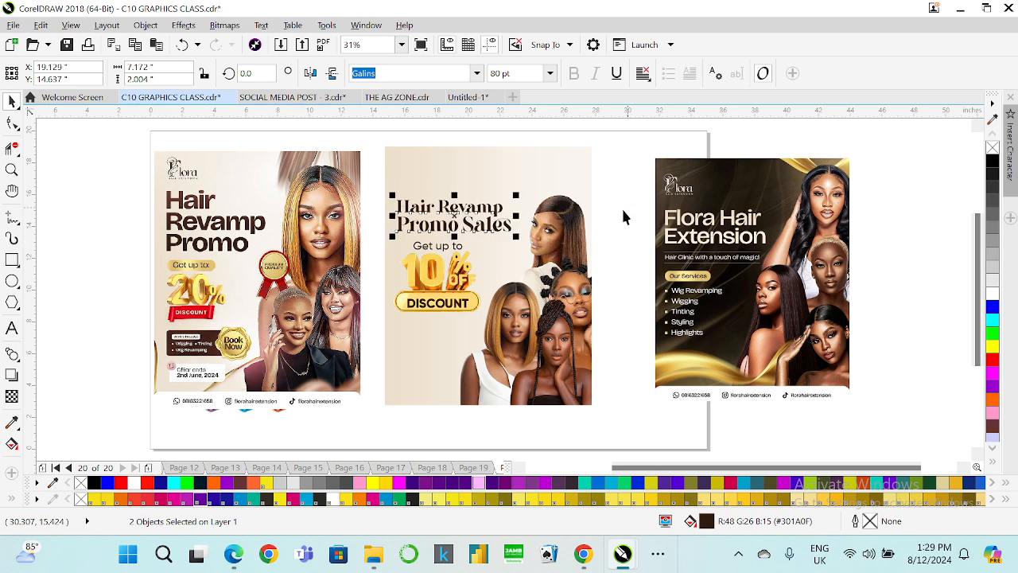
key("Left")
key("Left")
key("Left")
key("Left")
key("Left")
key("Left")
key("Left")
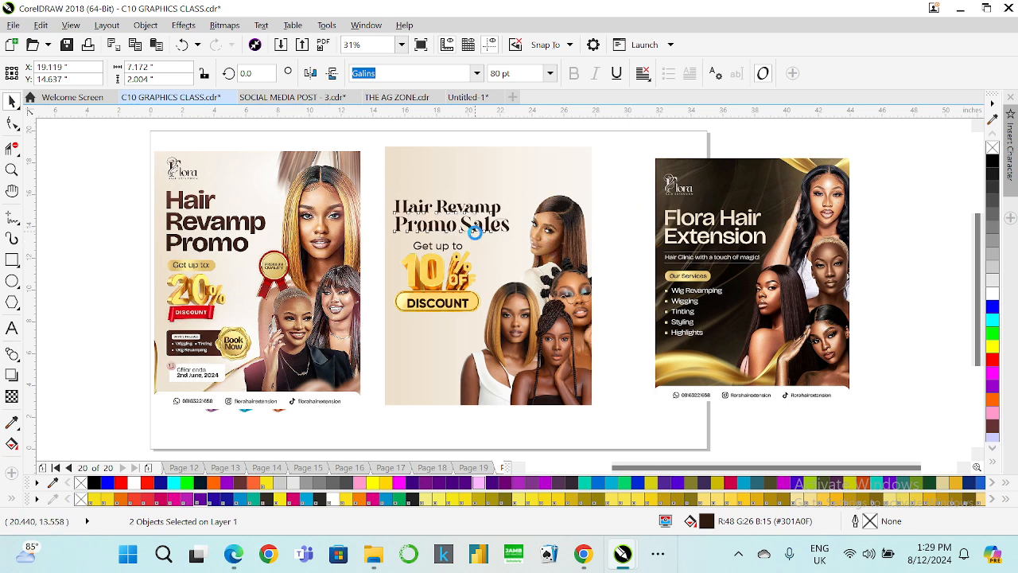
key("Left")
key("Left")
key("Left")
key("Left")
key("Left")
key("Left")
key("Left")
key("Left")
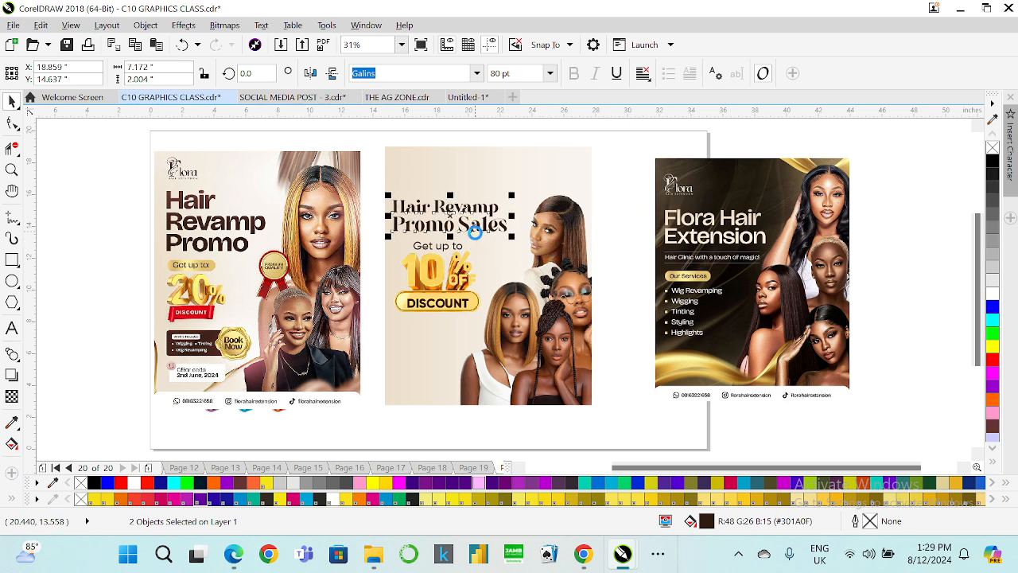
key("Left")
key("Left")
key("Left")
key("Left")
key("Left")
key("Left")
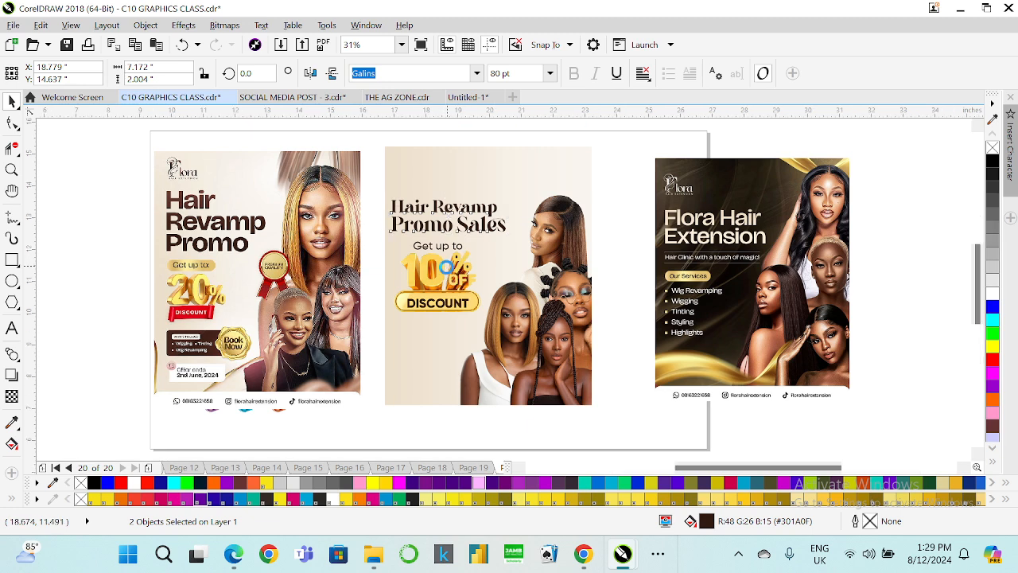
Duplicate the "Get up to" text and 10% OFF graphic and move the copy to the right.
scroll(449, 270, "up", 2)
left_click_drag(300, 230, 550, 390)
key("ctrl+d")
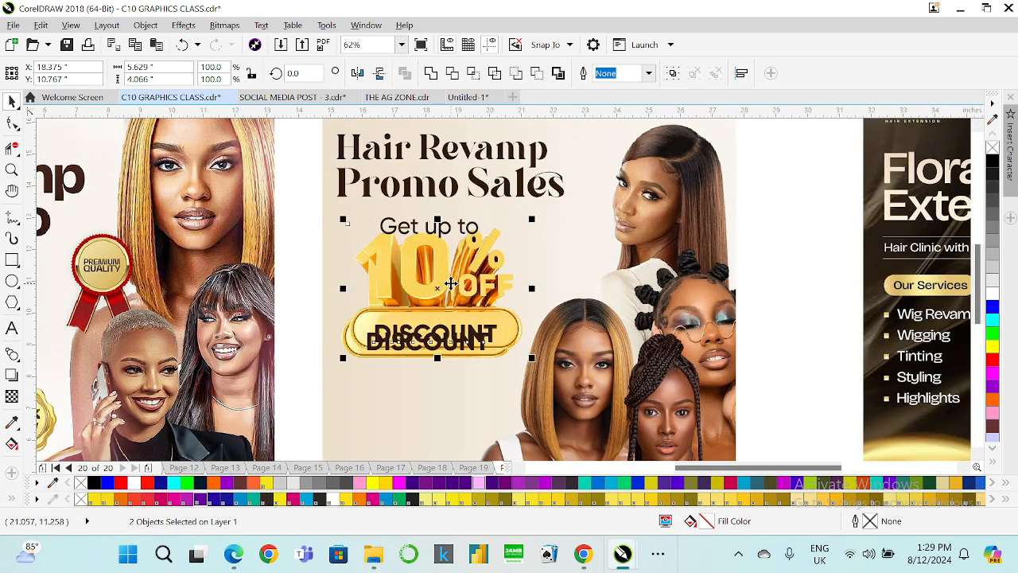
left_click_drag(451, 284, 714, 283)
Delete the left DISCOUNT text and crop the DISCOUNT button off the bottom of that 10% OFF graphic.
left_click(427, 342)
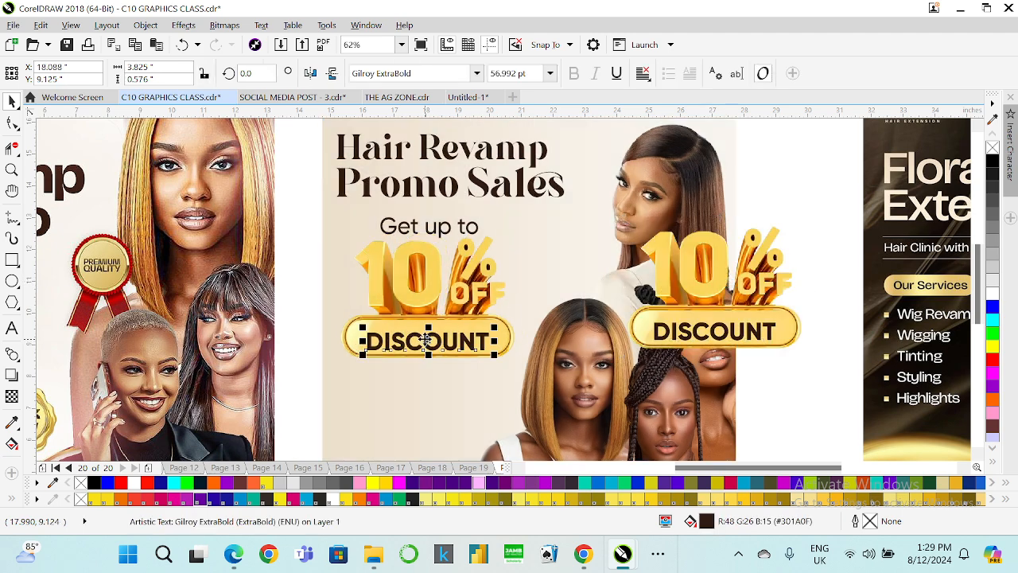
key("Delete")
left_click(422, 346)
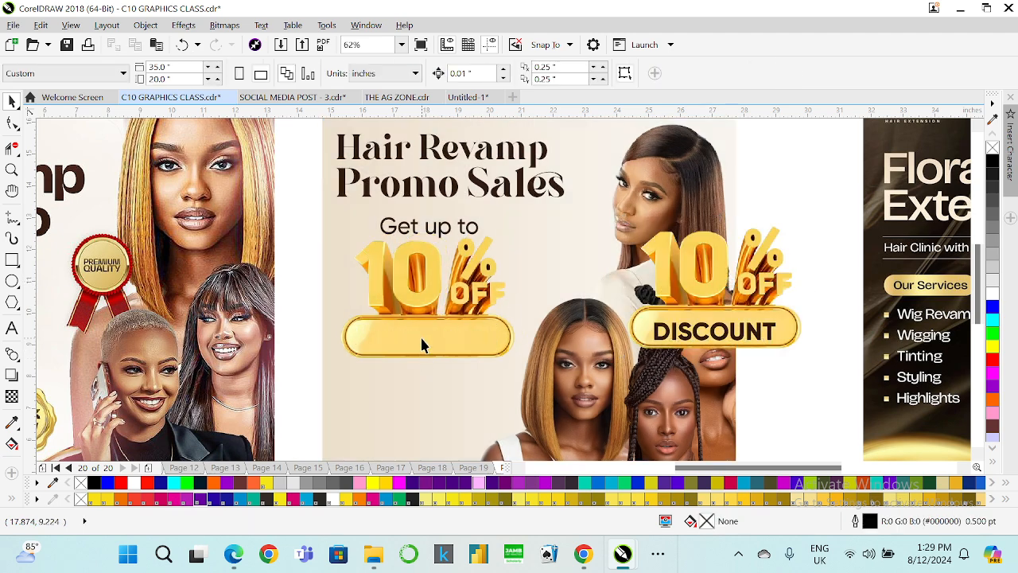
left_click(12, 123)
left_click_drag(294, 326, 522, 312)
left_click(12, 101)
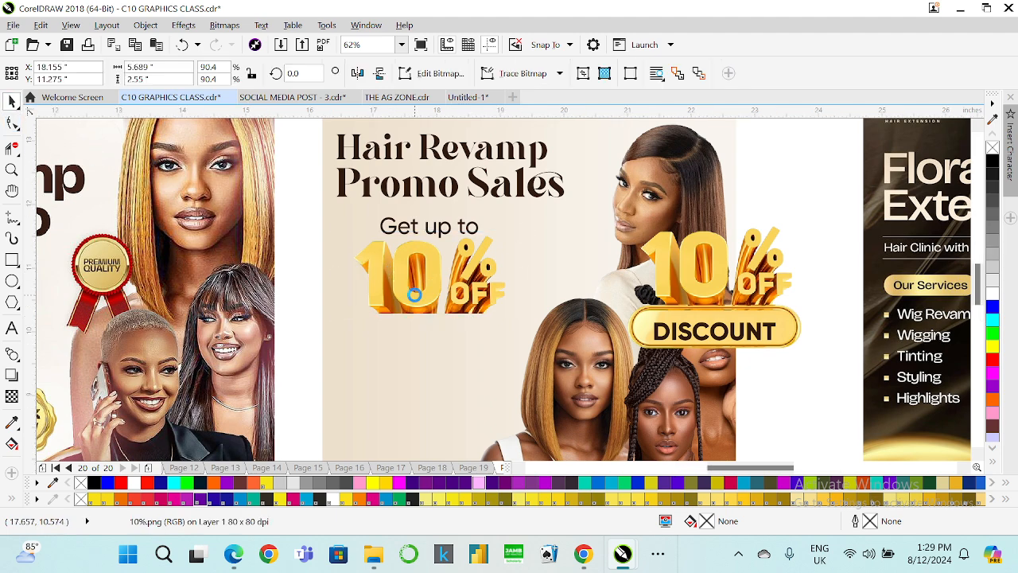
scroll(413, 291, "up", 2)
left_click(12, 123)
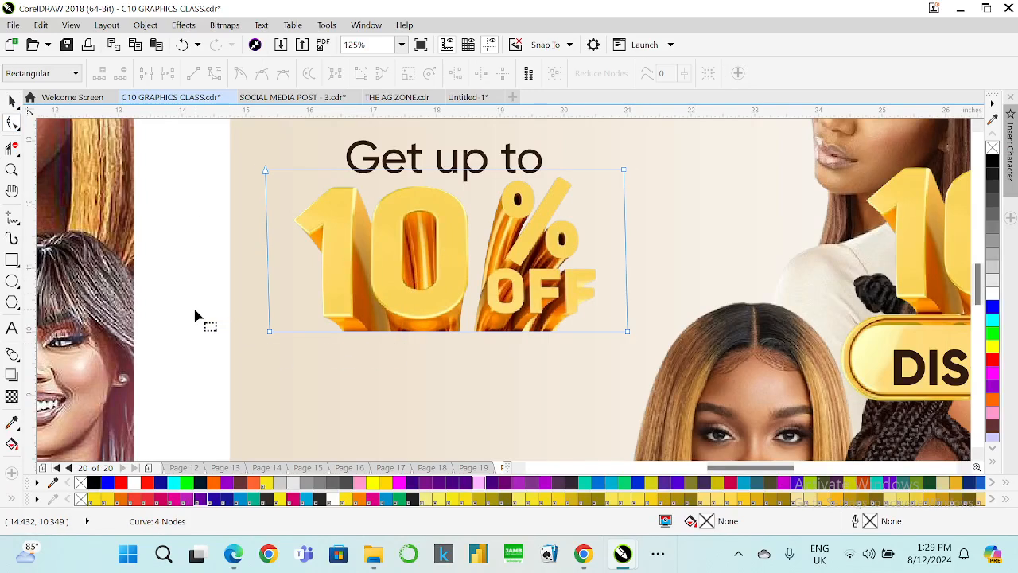
left_click_drag(196, 313, 627, 333)
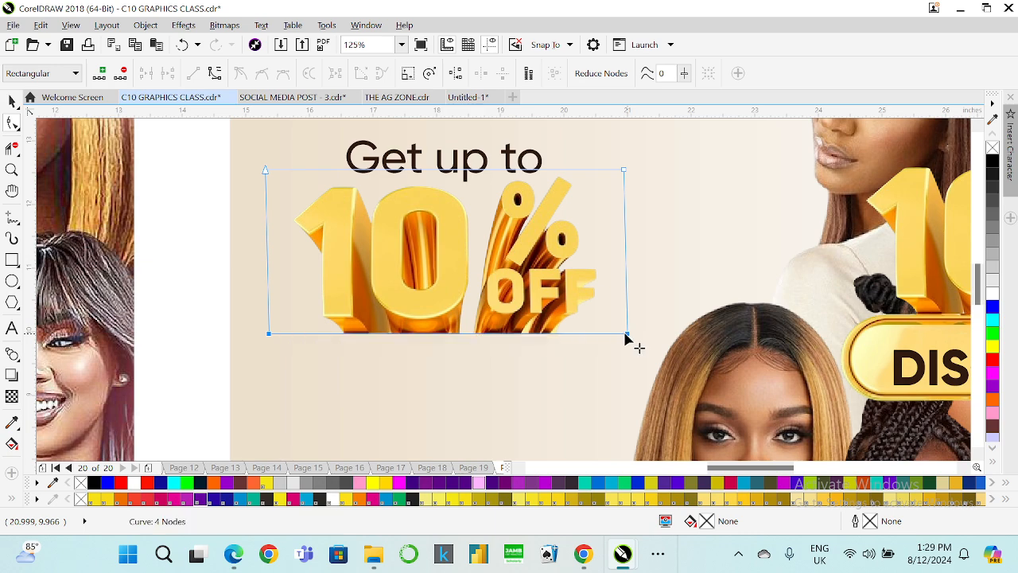
left_click(12, 101)
left_click(182, 272)
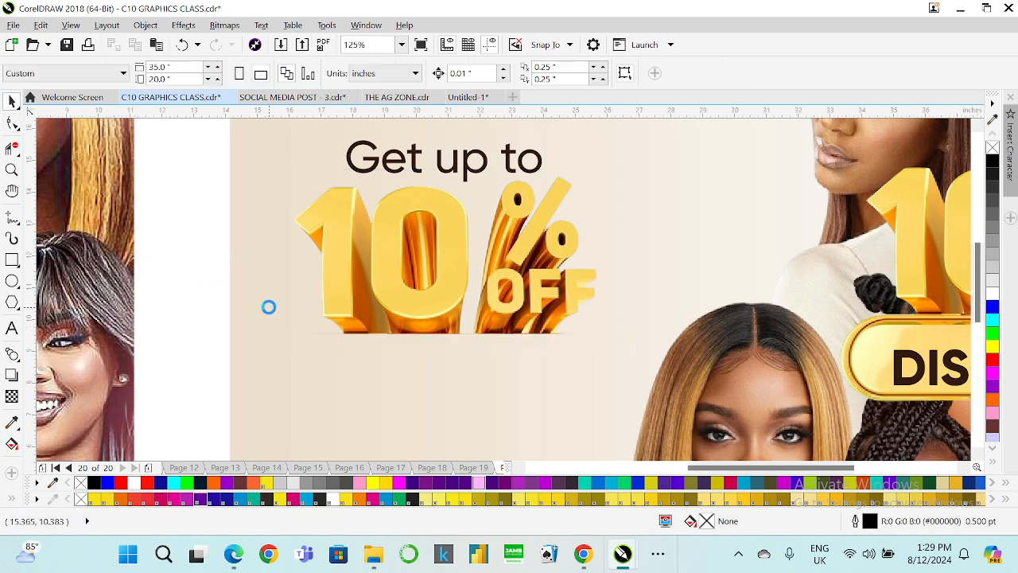
scroll(268, 310, "down", 4)
scroll(281, 312, "down", 2)
scroll(294, 313, "up", 2)
scroll(277, 236, "up", 1)
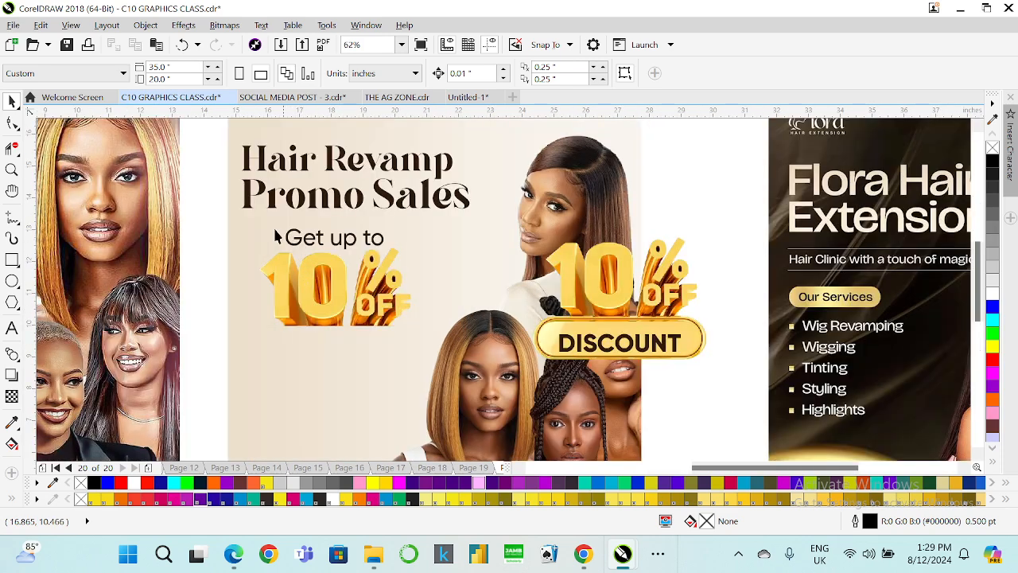
Left-align the "Get up to" text with the 10% OFF graphic.
left_click_drag(245, 236, 417, 324)
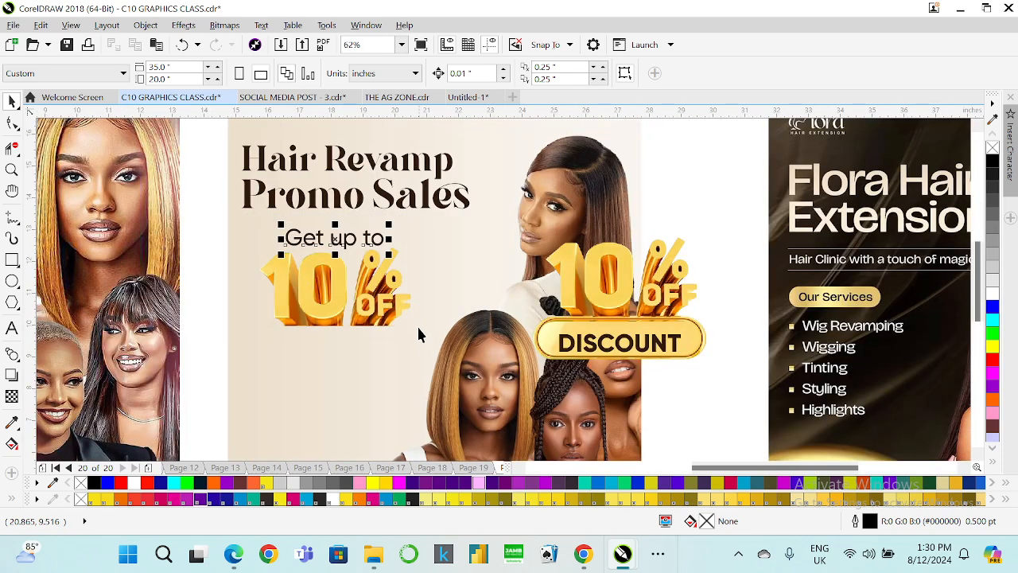
left_click(340, 295, "shift")
key("l")
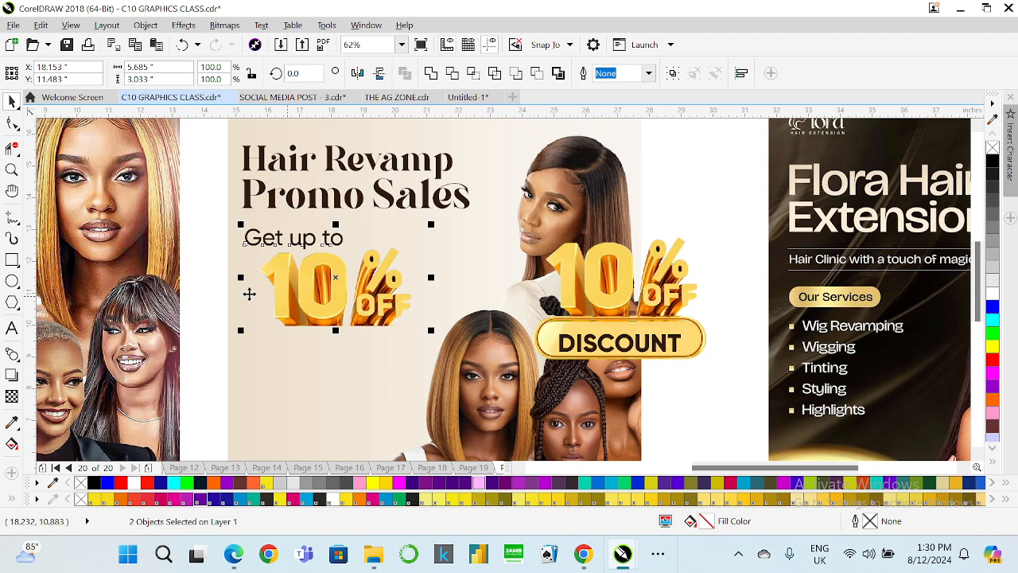
Left-align the "Get up to" text with the heading.
left_click(212, 287)
mouse_move(260, 238)
left_mouse_down()
mouse_move(287, 237)
mouse_move(275, 239)
left_mouse_up()
left_click(245, 191, "shift")
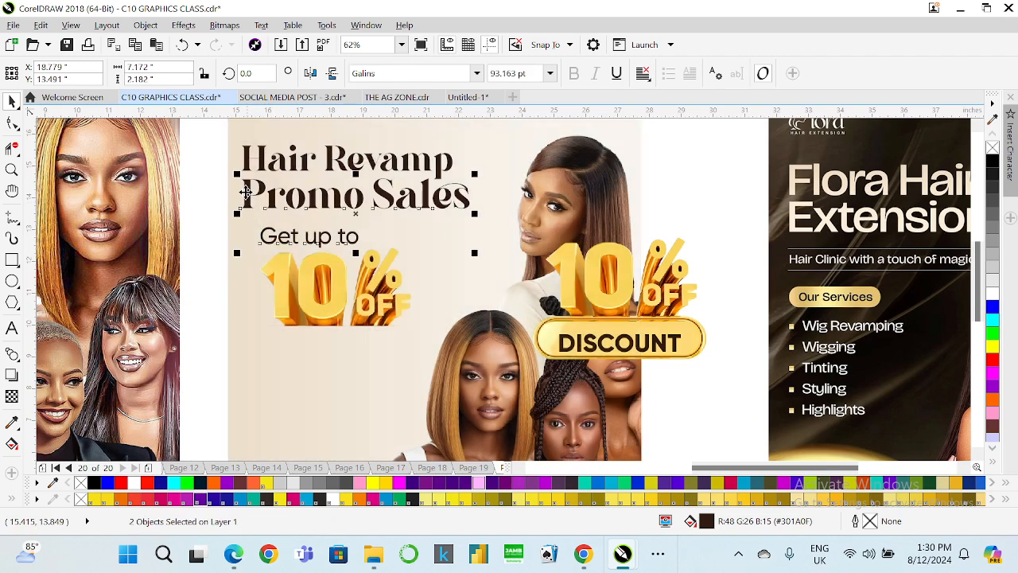
key("l")
Crop the left edge of the 10% OFF graphic inward with the Shape tool.
left_click(288, 295)
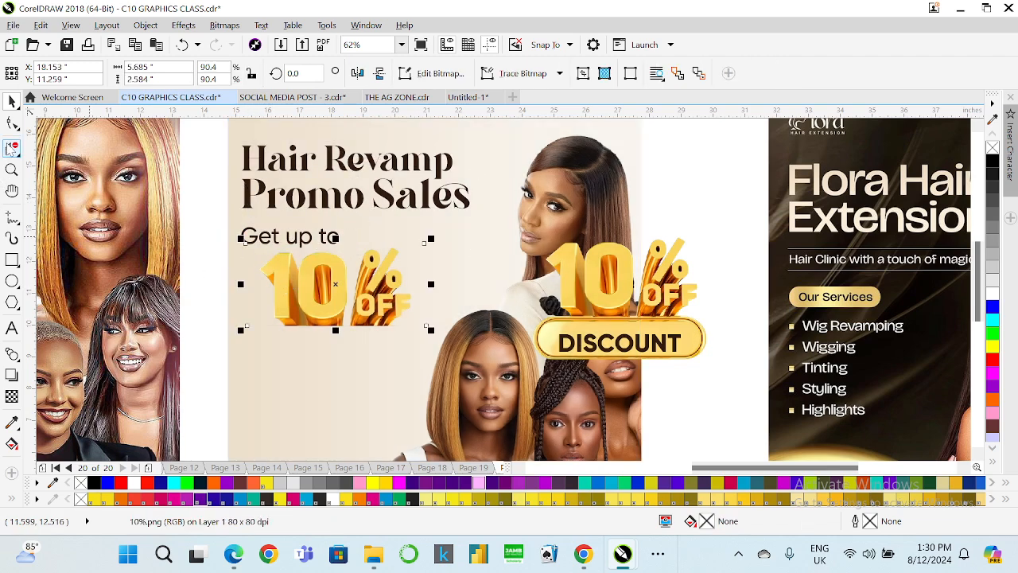
left_click(12, 124)
left_click_drag(218, 223, 261, 328)
left_click(11, 100)
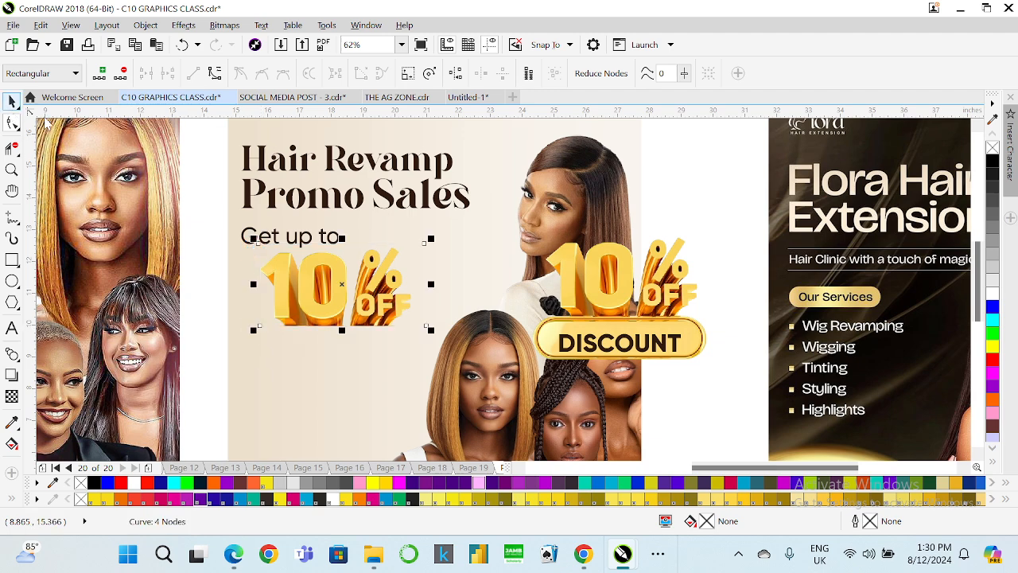
Reposition the cropped 10% OFF graphic and left-align it together with the "Get up to" text.
left_click_drag(310, 303, 295, 296)
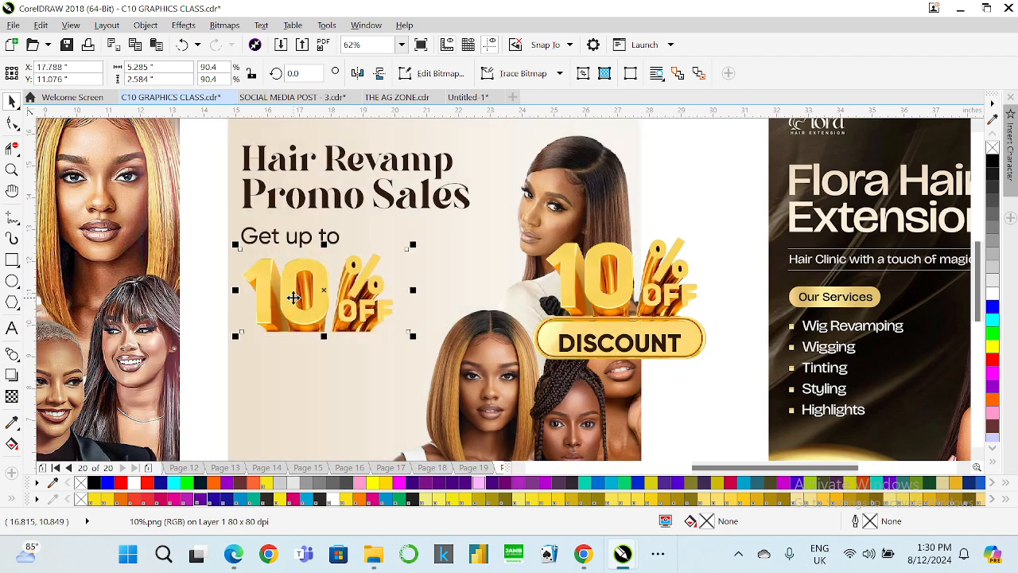
left_click(288, 239, "shift")
key("l")
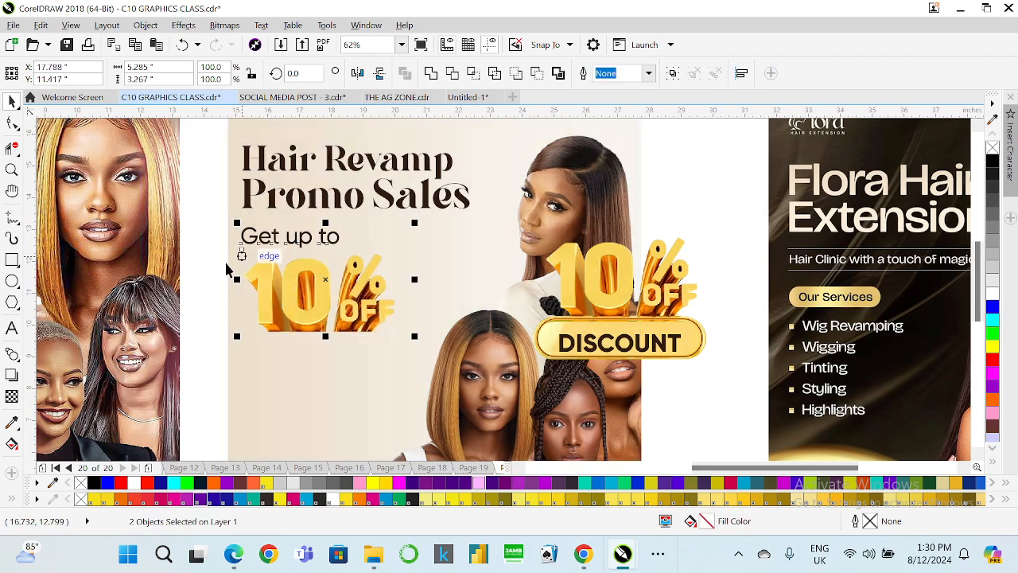
Delete the left 10% OFF graphic and the "Get up to" text from the flyer.
left_click(223, 278)
scroll(322, 284, "down", 1)
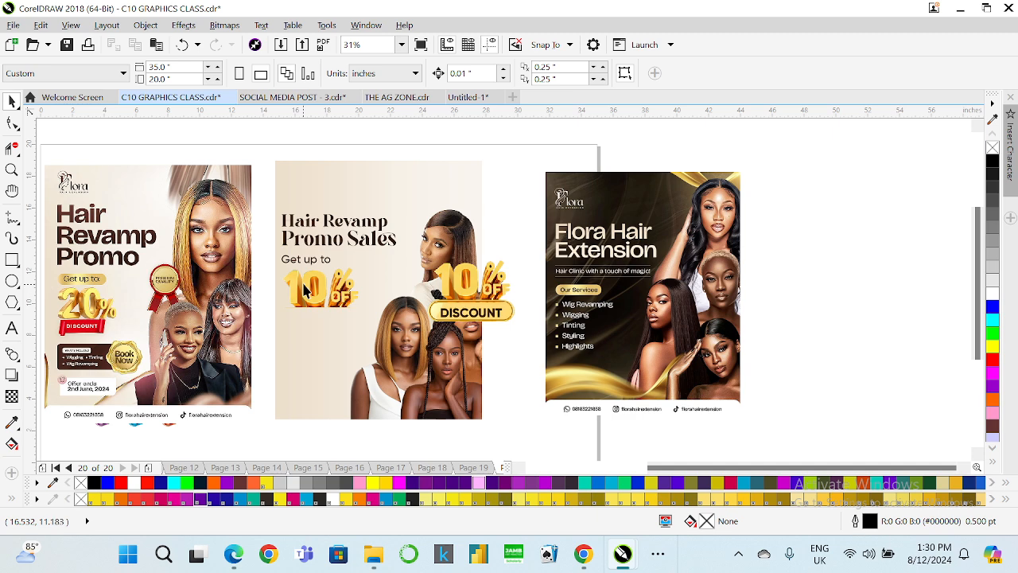
left_click(303, 277)
key("Delete")
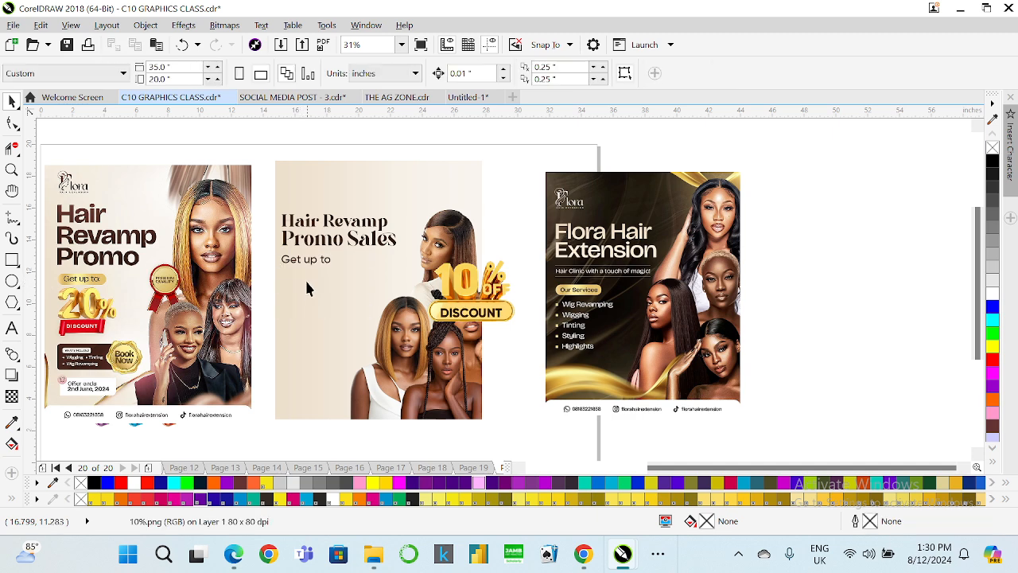
left_click(308, 264)
key("Delete")
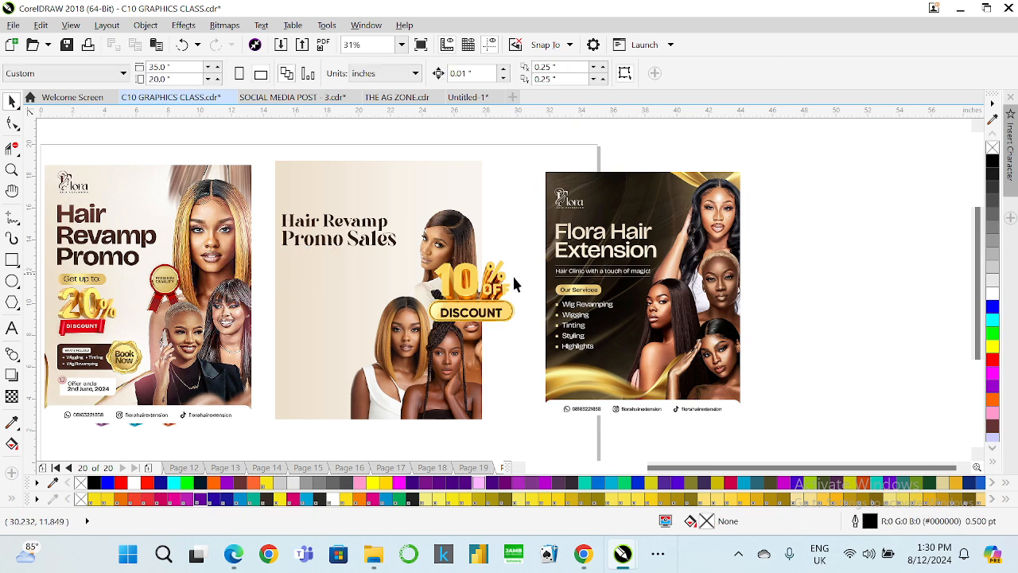
Nudge the remaining DISCOUNT text upward inside its gold button.
left_click(482, 312)
scroll(482, 312, "up", 2)
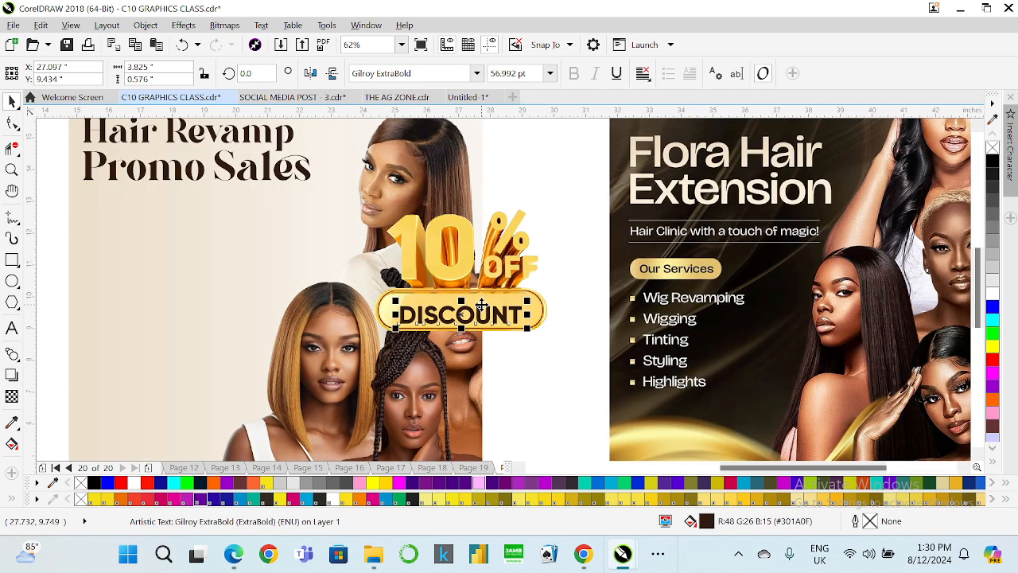
key("Up")
left_click(992, 295)
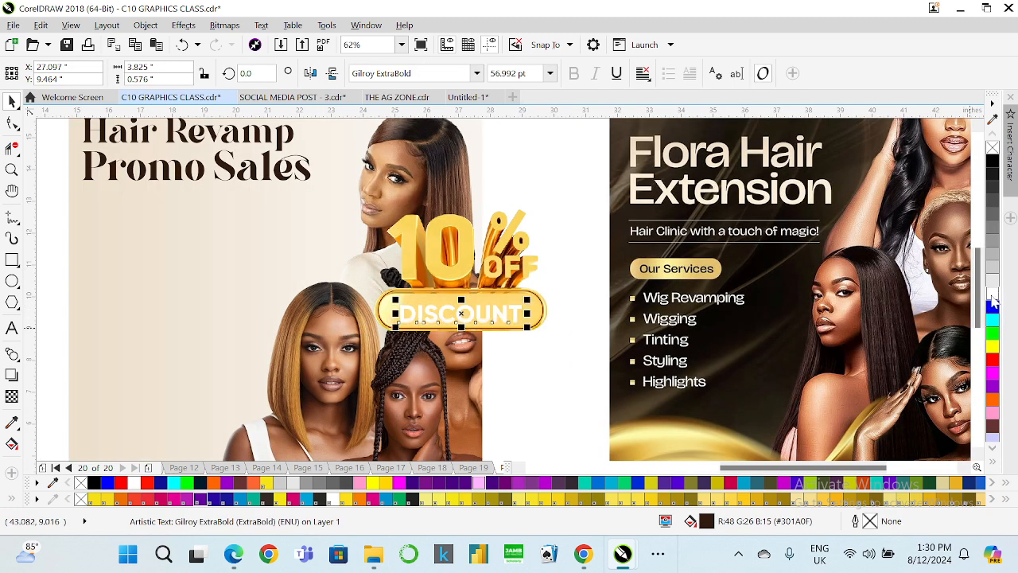
key("ctrl+z")
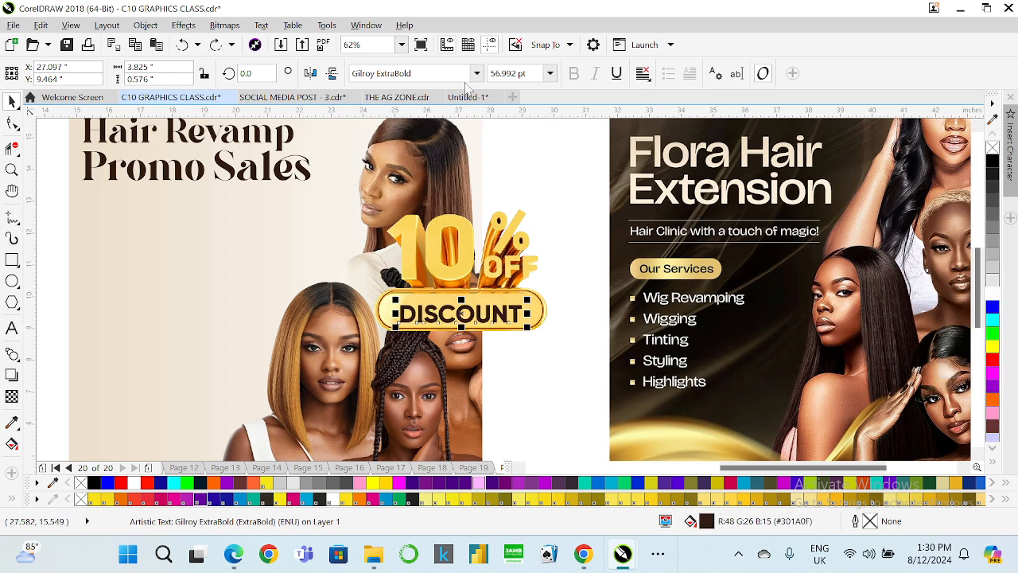
key("Up")
key("Up")
key("Up")
key("Up")
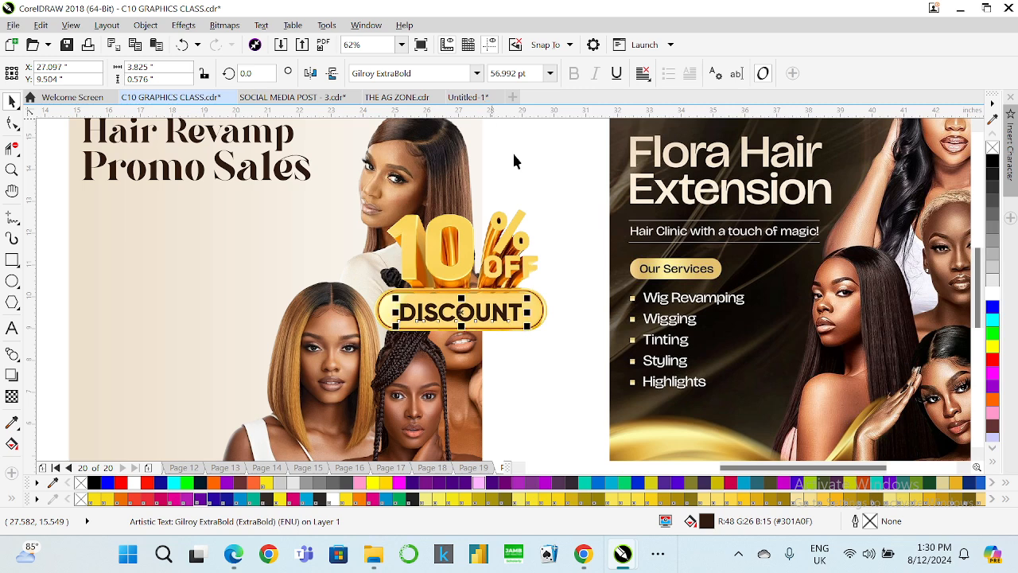
key("Up")
key("Up")
key("Up")
key("Up")
Set the DISCOUNT text's font size to 55 pt.
left_click_drag(531, 74, 446, 86)
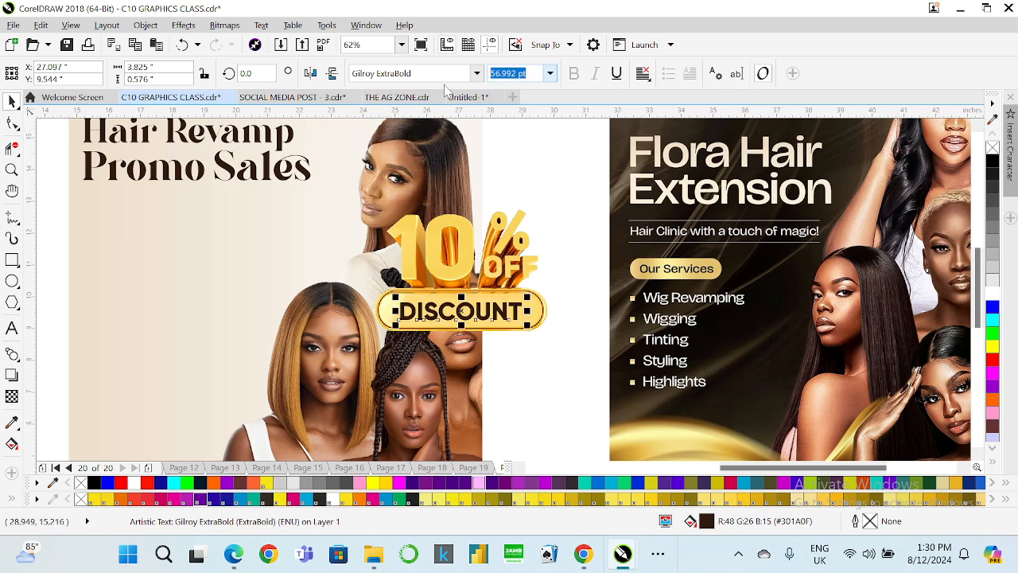
type("55")
key("Return")
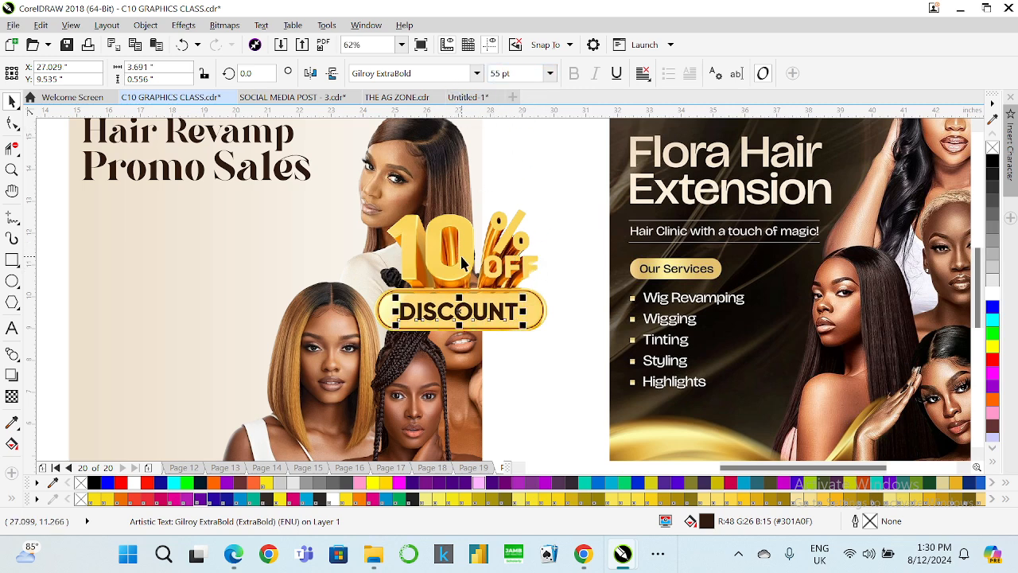
Move the 10% OFF DISCOUNT graphic to the lower left area of the flyer.
left_click(461, 262, "shift")
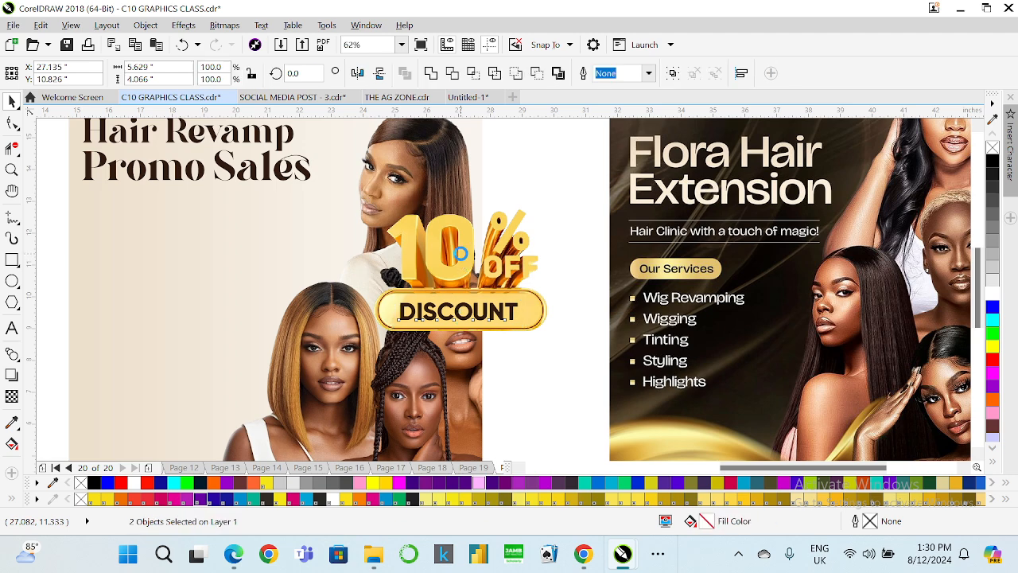
left_click_drag(461, 262, 175, 265)
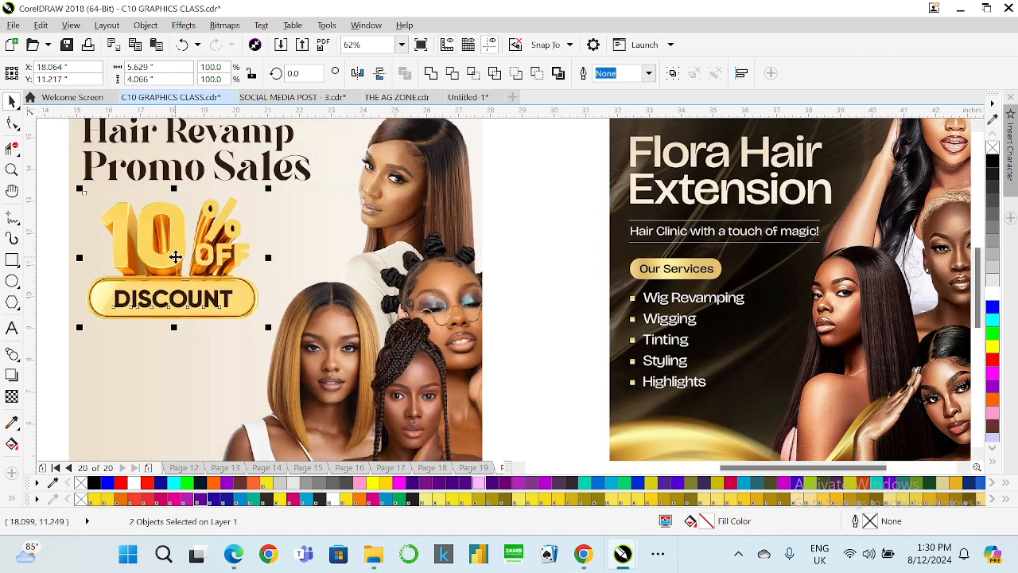
scroll(176, 266, "down", 2)
scroll(519, 363, "down", 2)
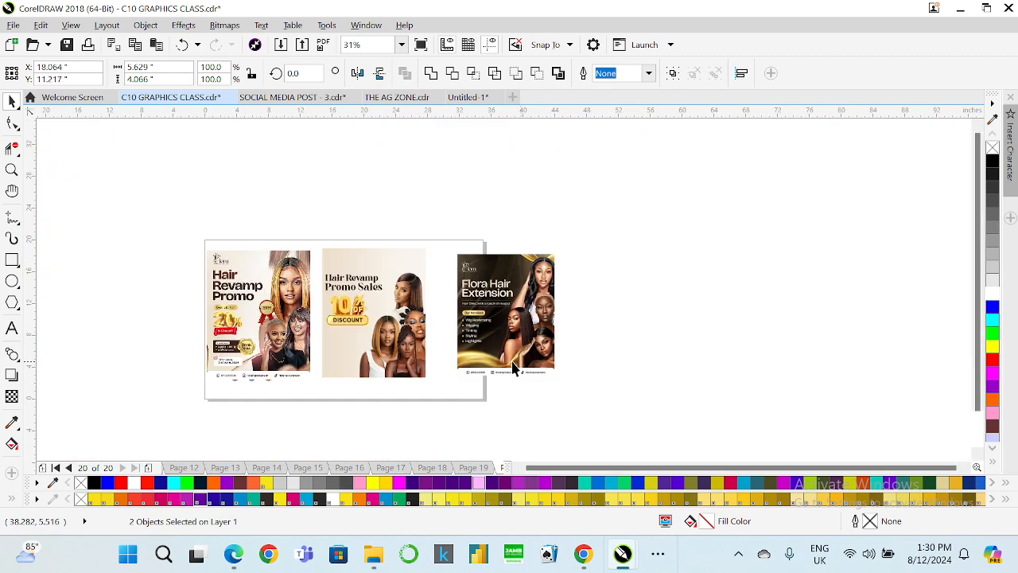
scroll(332, 358, "up", 1)
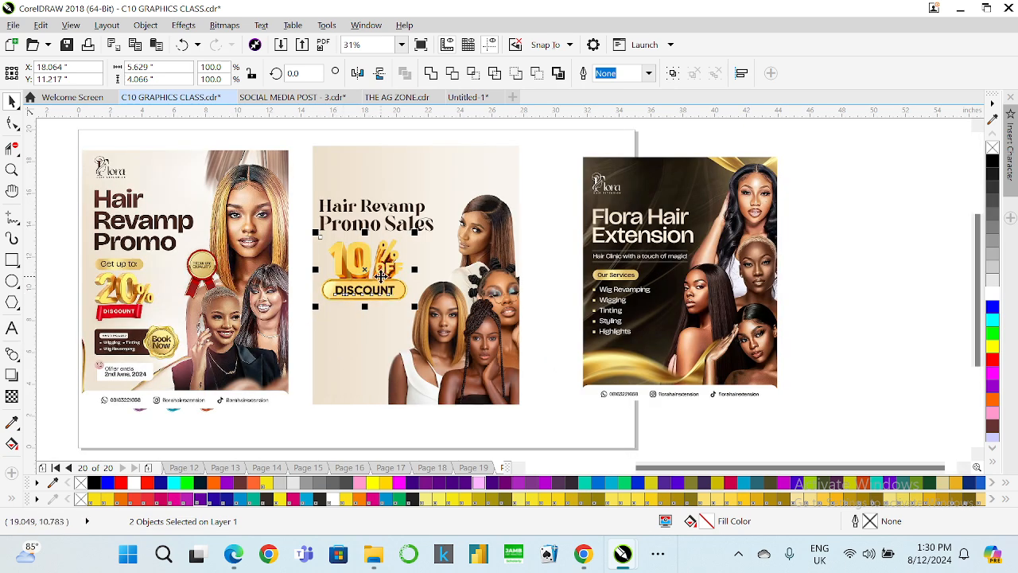
left_click_drag(346, 294, 384, 358)
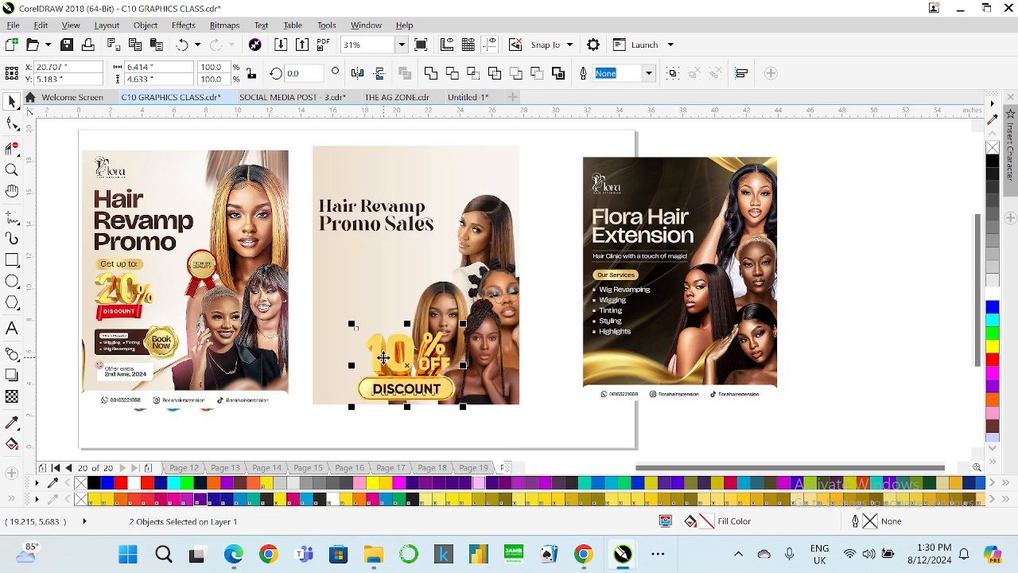
left_click_drag(384, 358, 376, 350)
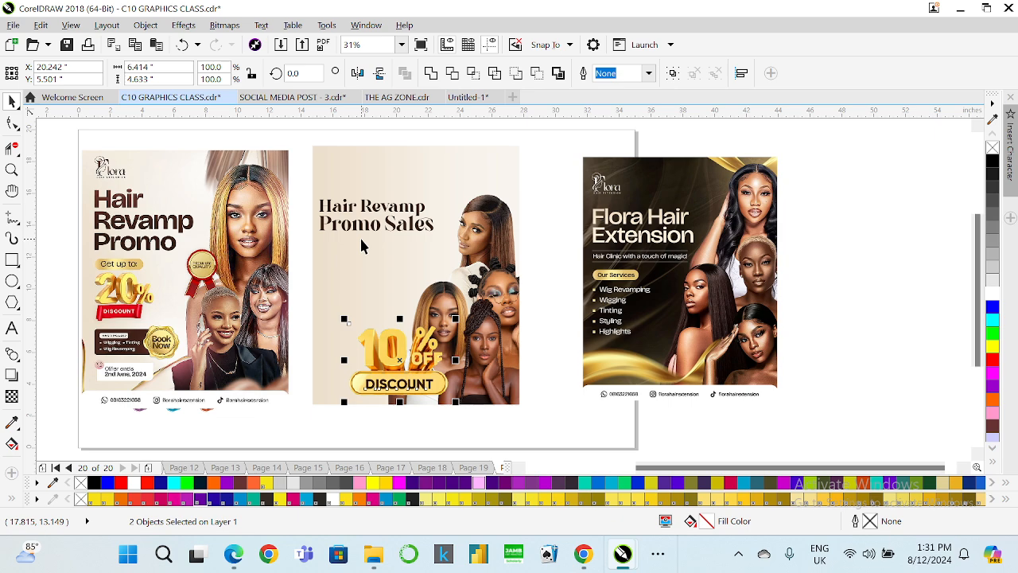
Add a text line reading "Get up to 10%" below the Promo Sales heading.
scroll(361, 247, "up", 2)
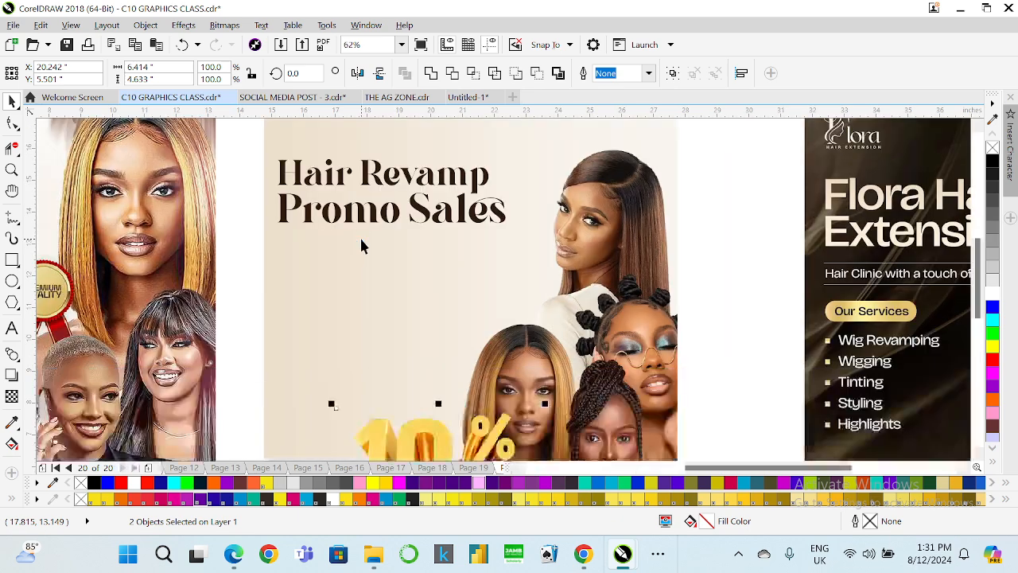
left_click(12, 327)
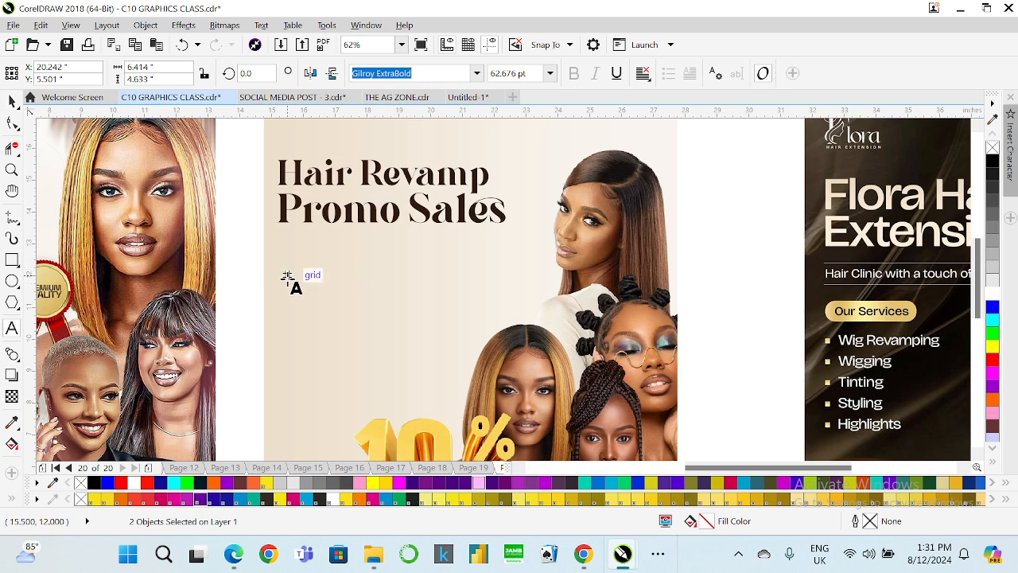
left_click(287, 273)
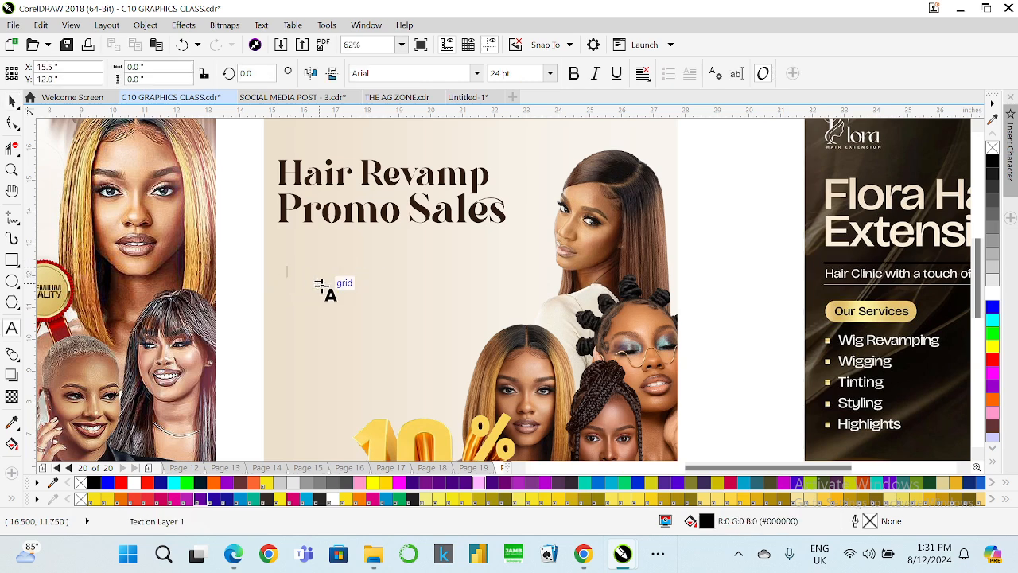
type("Get")
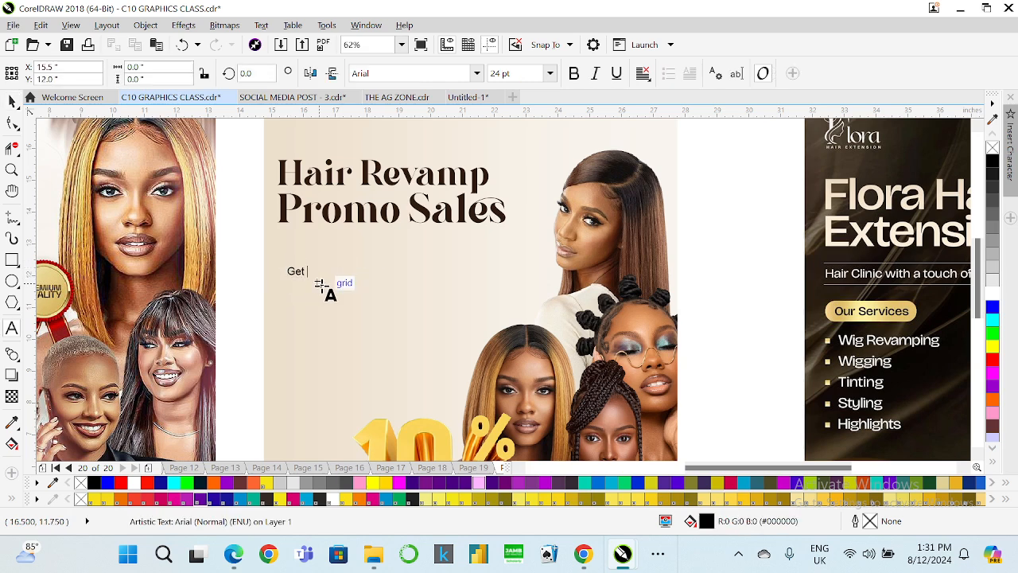
type(" up to 10%OFF any of our products")
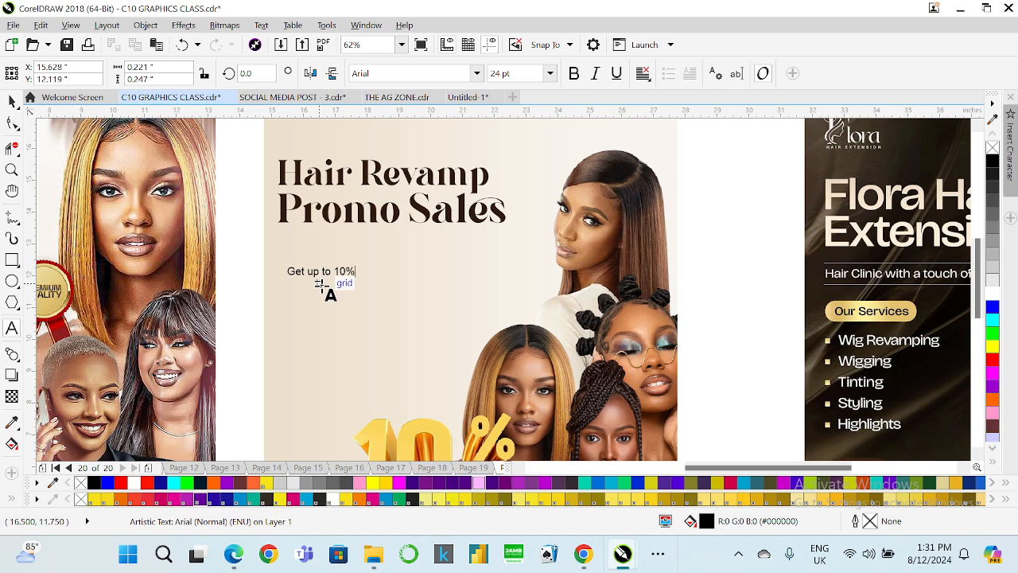
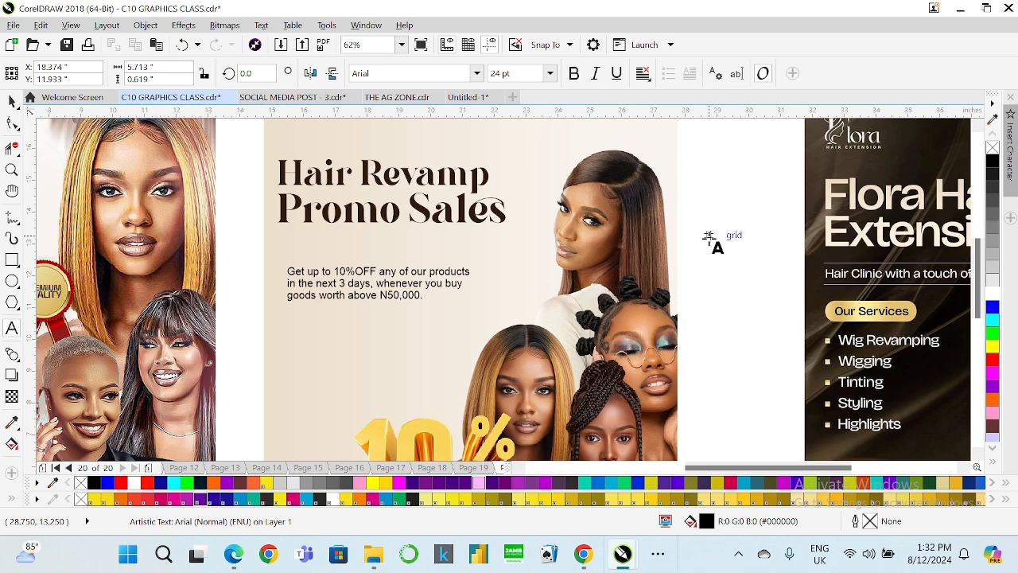
Set the paragraph text's font to Gilroy-Medium and nudge it up slightly.
left_click(12, 103)
left_click(480, 76)
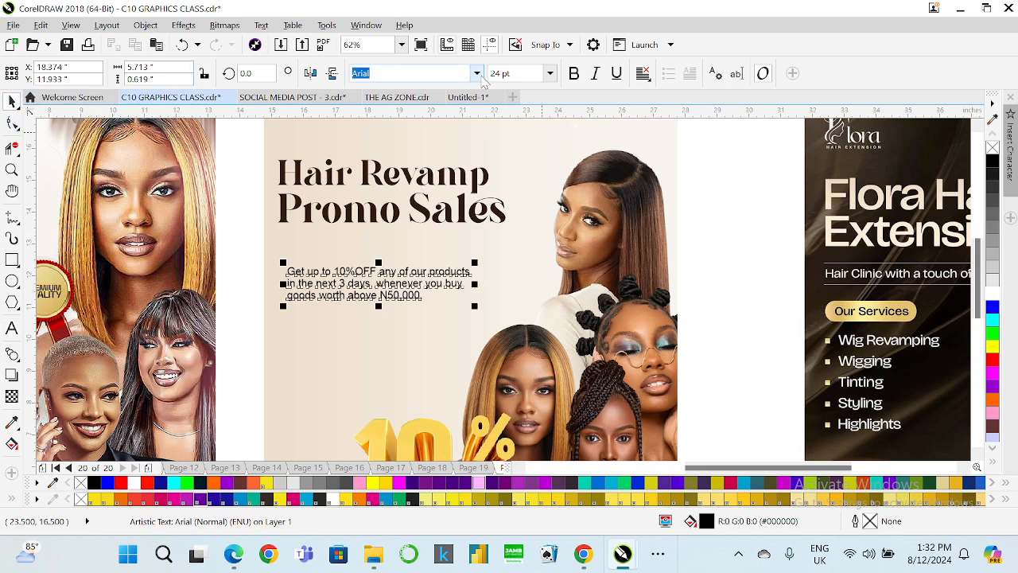
left_click(477, 74)
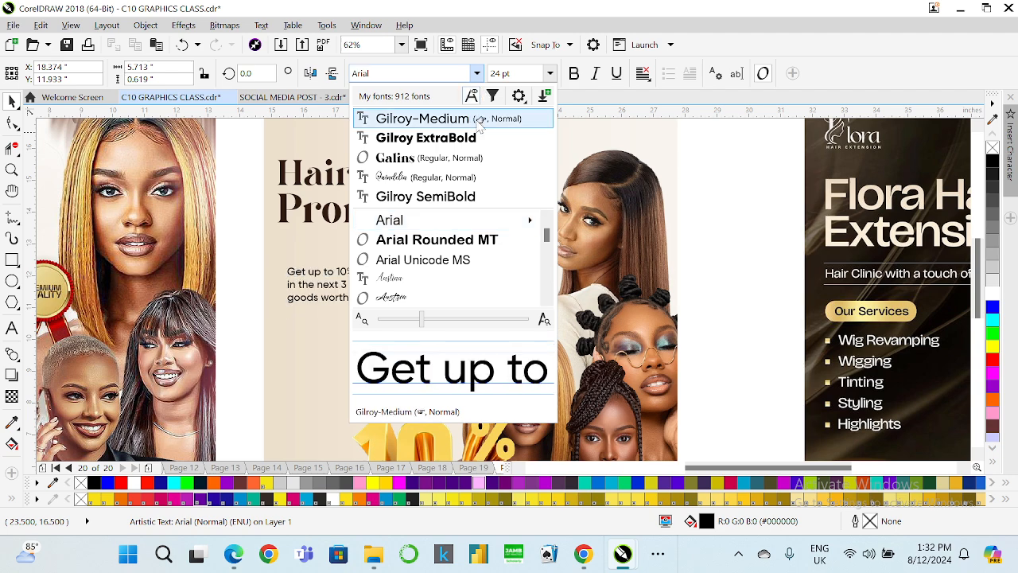
left_click(480, 120)
left_click_drag(374, 286, 372, 274)
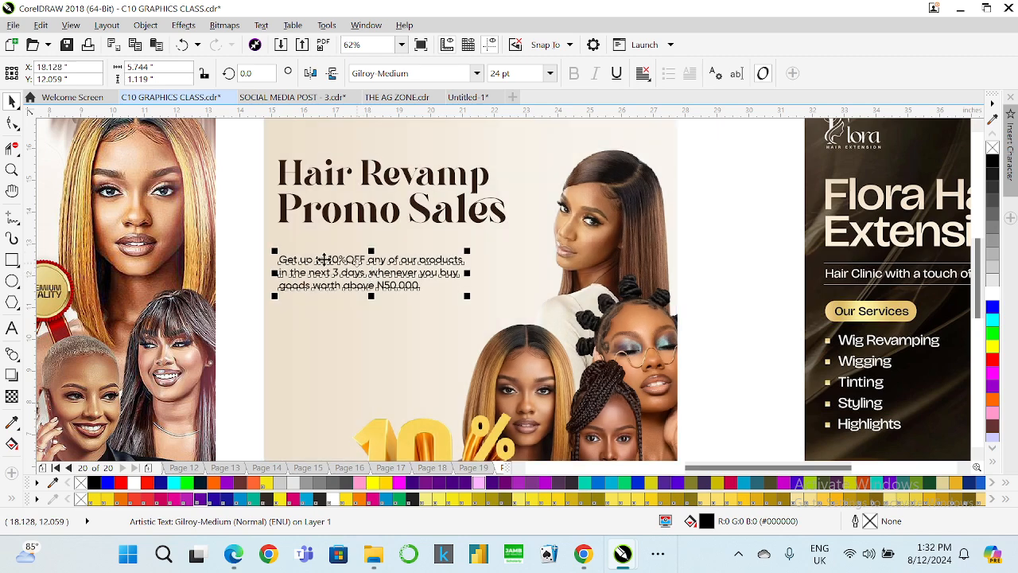
Draw a horizontal line about 8 inches long just above the paragraph text.
left_click(12, 216)
scroll(330, 295, "down", 5)
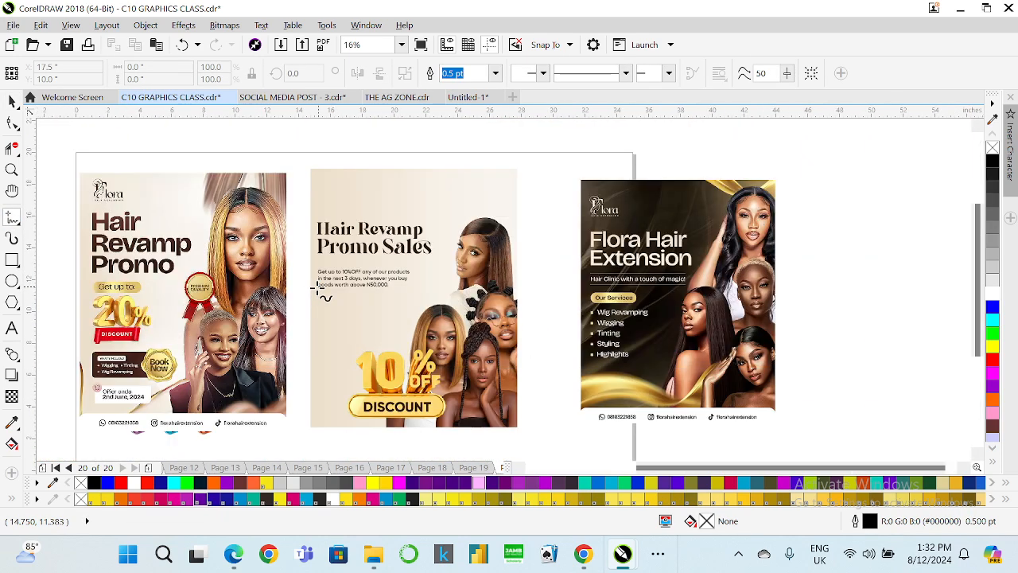
scroll(329, 273, "up", 5)
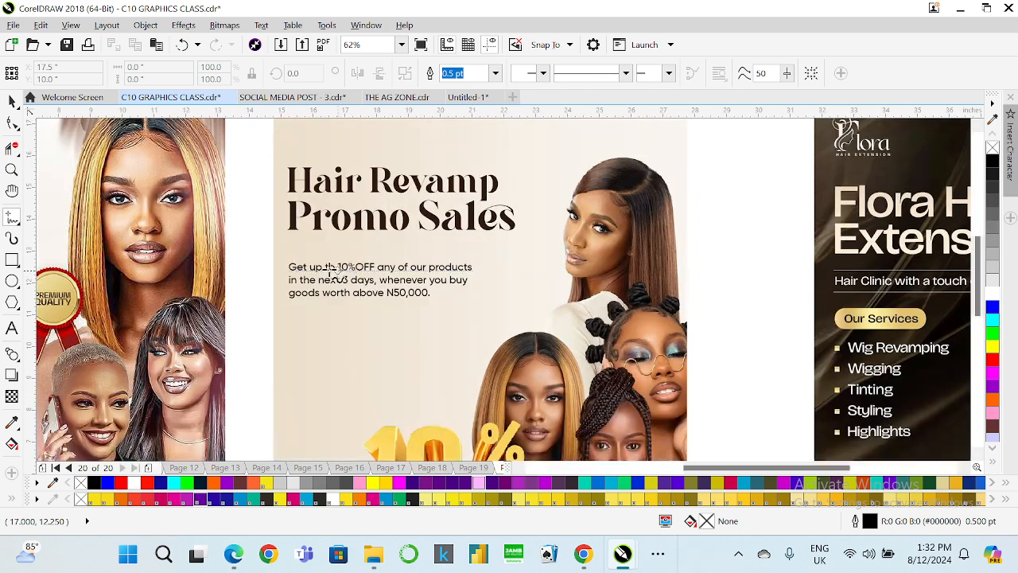
left_click(283, 251)
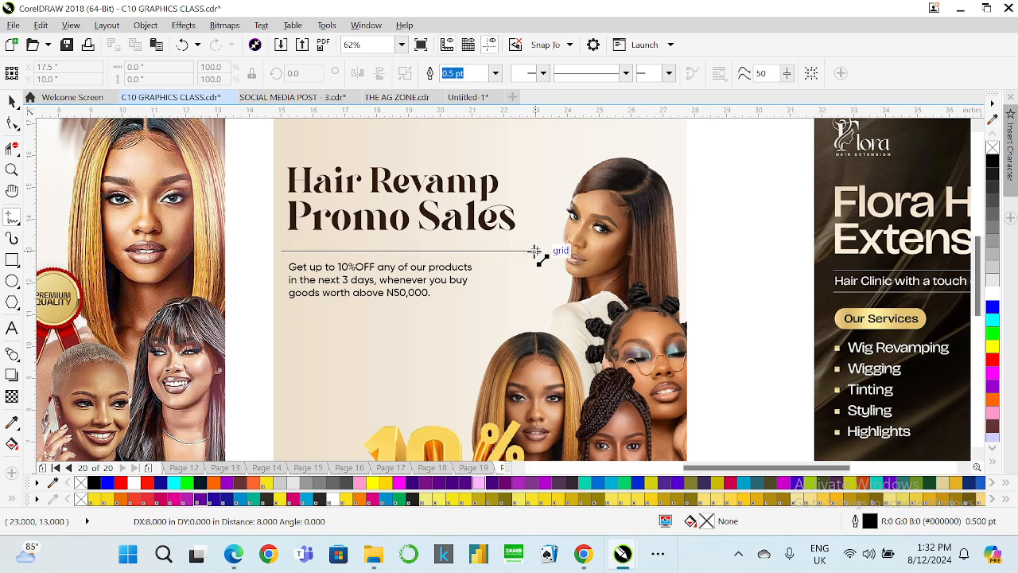
left_click(535, 251)
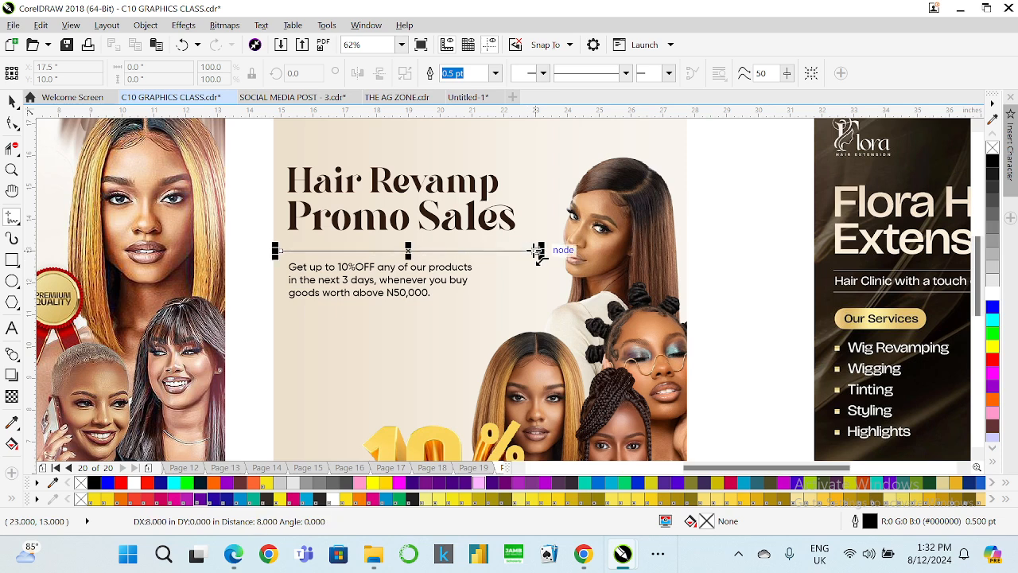
Duplicate the line below the paragraph text.
left_click(12, 101)
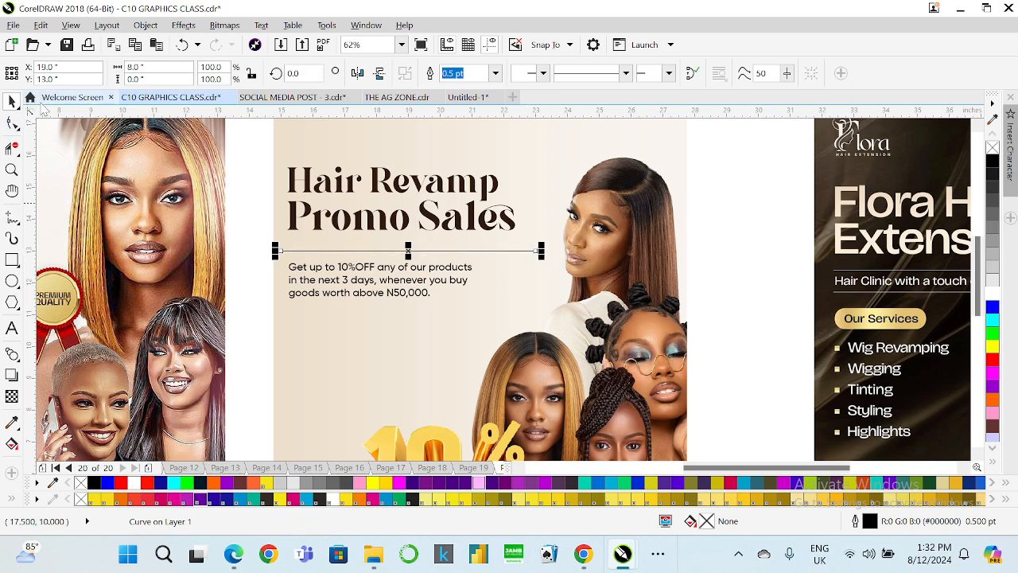
left_click_drag(418, 249, 419, 318)
Group the two horizontal lines together.
left_click_drag(252, 150, 548, 342)
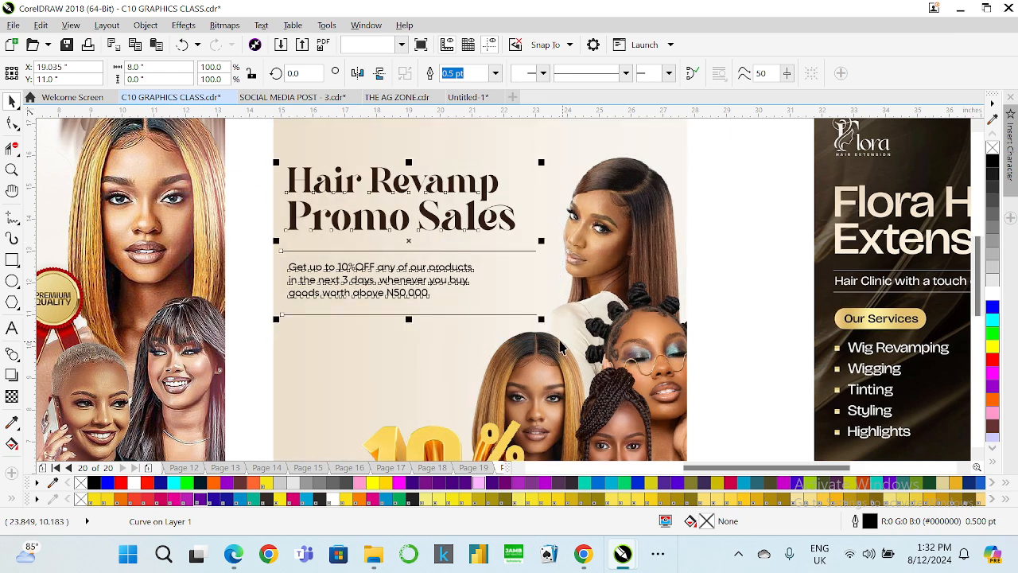
left_click(307, 298)
left_click(344, 315)
left_click(356, 250, "shift")
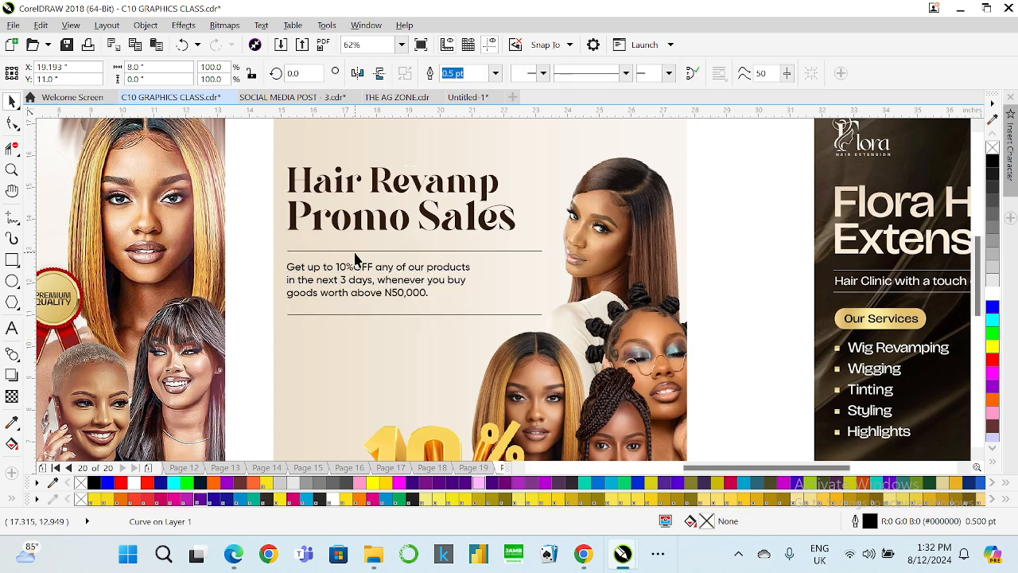
key("ctrl+g")
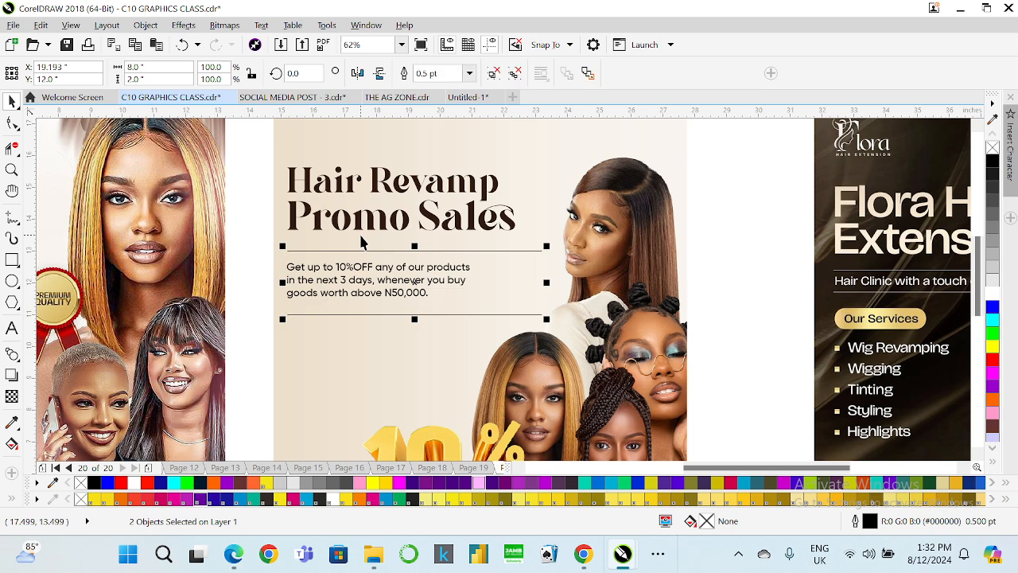
Shrink the line group vertically so the lower line sits closer to the paragraph.
left_click_drag(415, 320, 414, 307)
left_click(415, 306)
Set the paragraph text's font size to 30 pt.
left_click(400, 296)
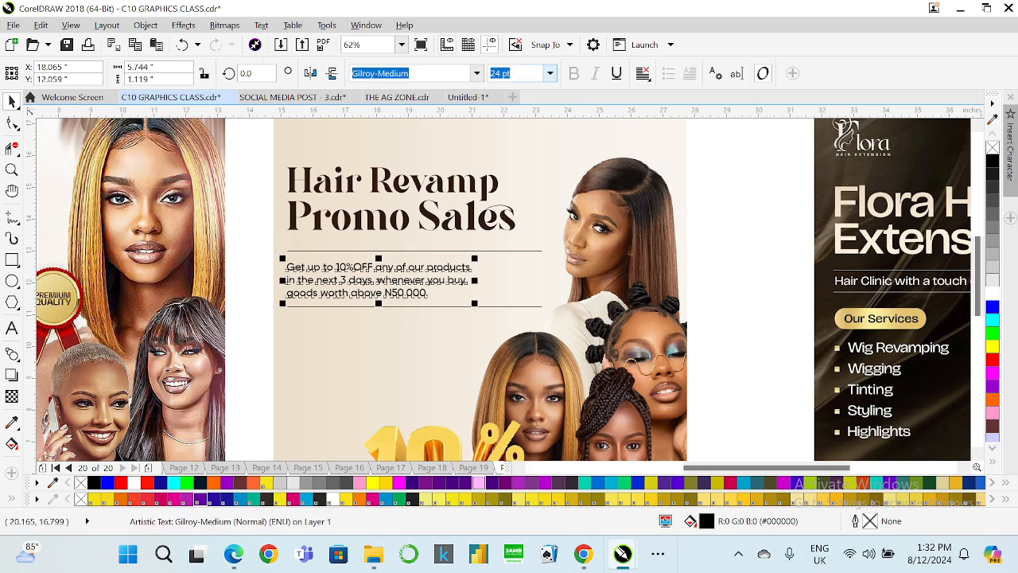
type("27")
key("Return")
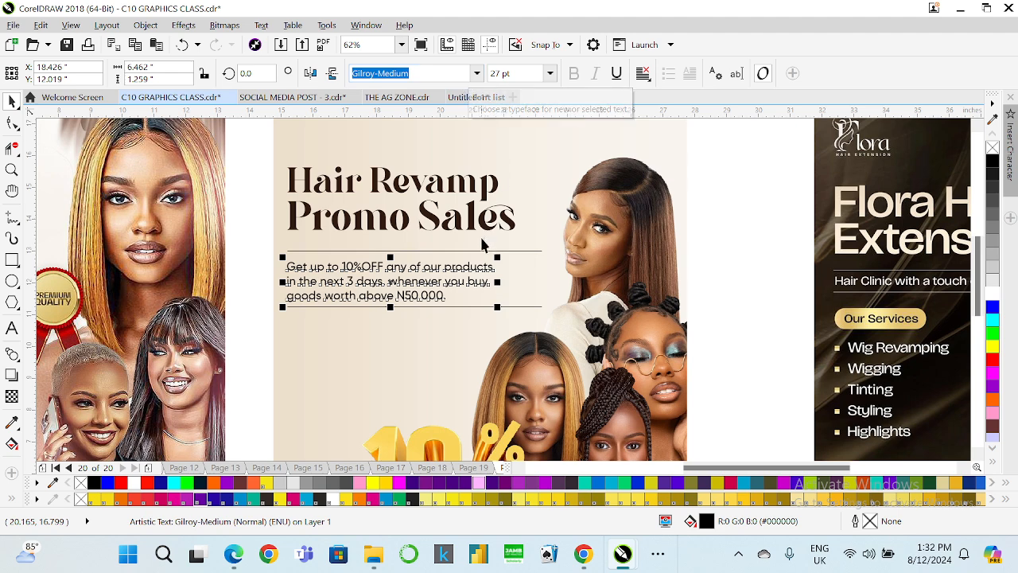
left_click(528, 80)
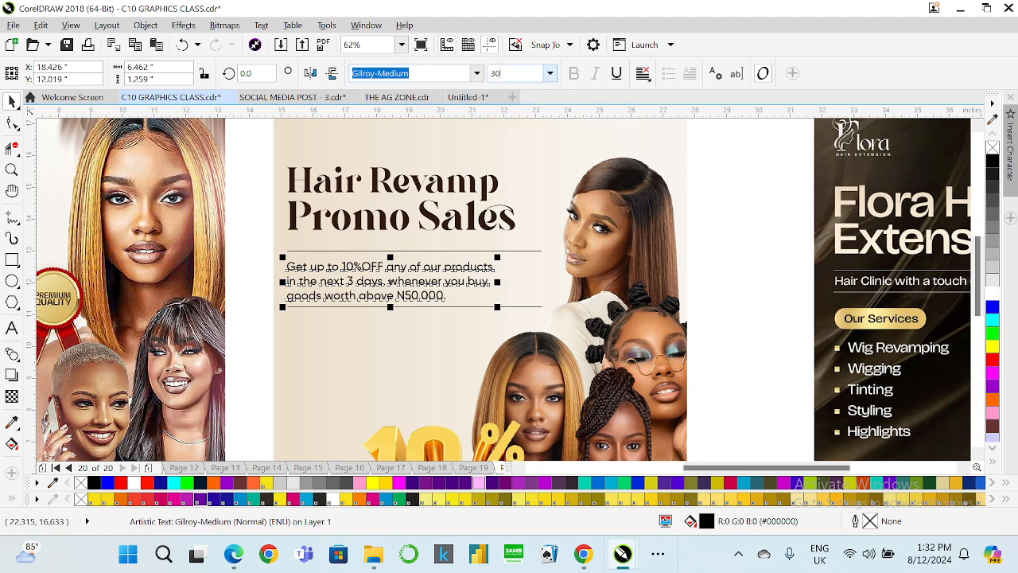
key("Return")
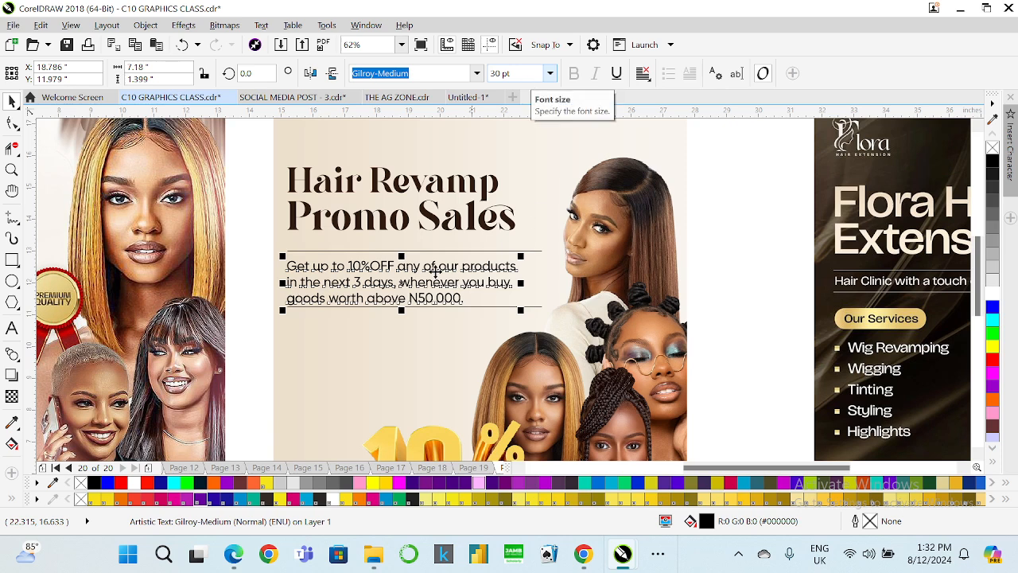
Nudge the paragraph text and its two lines upward together.
left_click(297, 250, "shift")
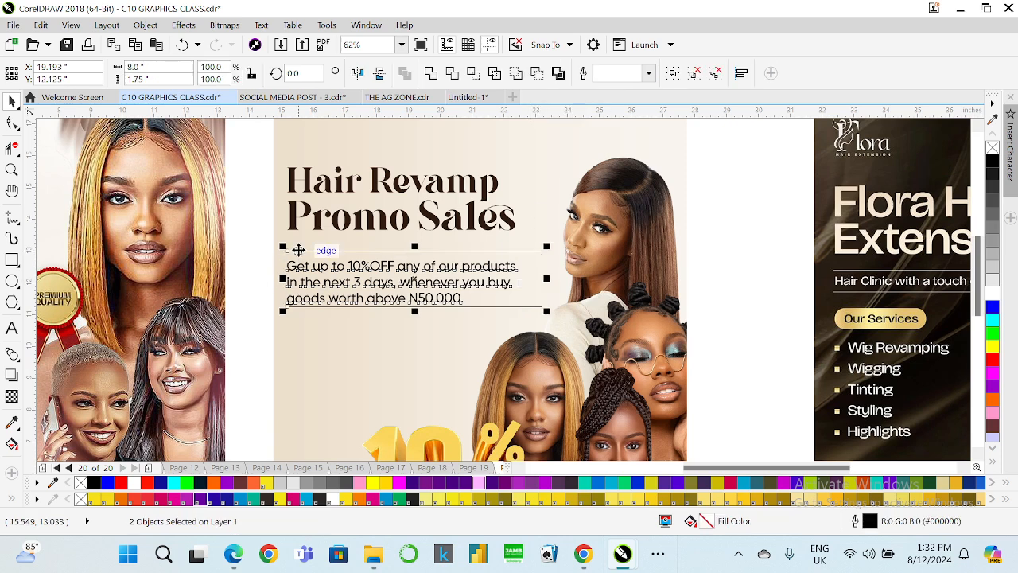
left_click(257, 273)
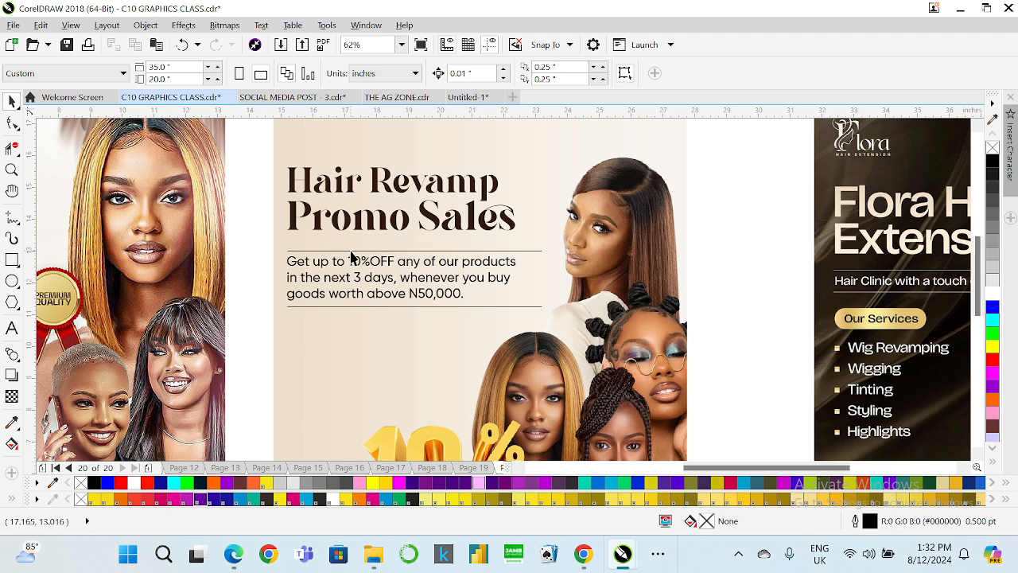
scroll(355, 253, "down", 2)
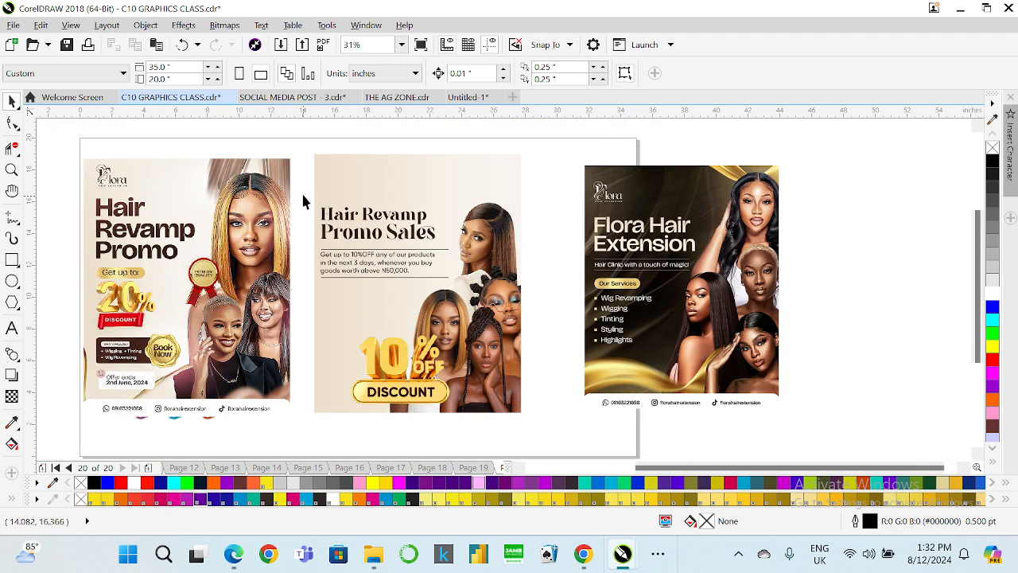
left_click_drag(459, 275, 473, 291)
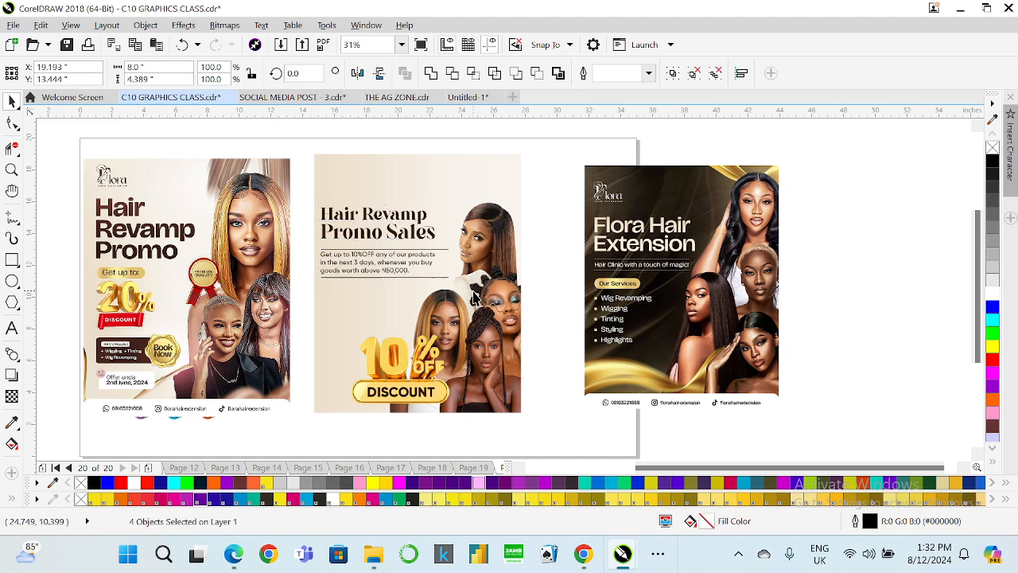
key("Up")
key("Up")
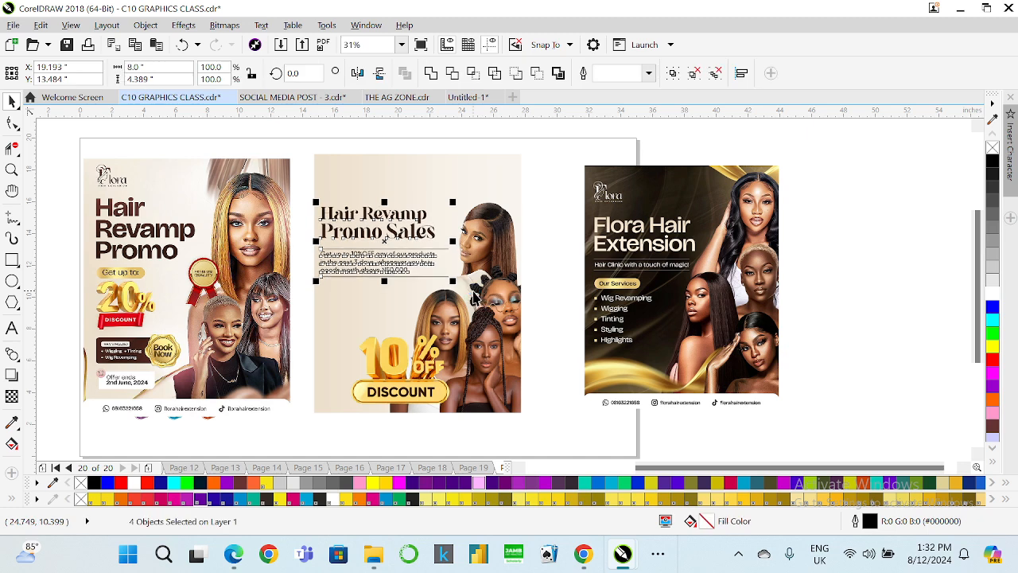
key("Escape")
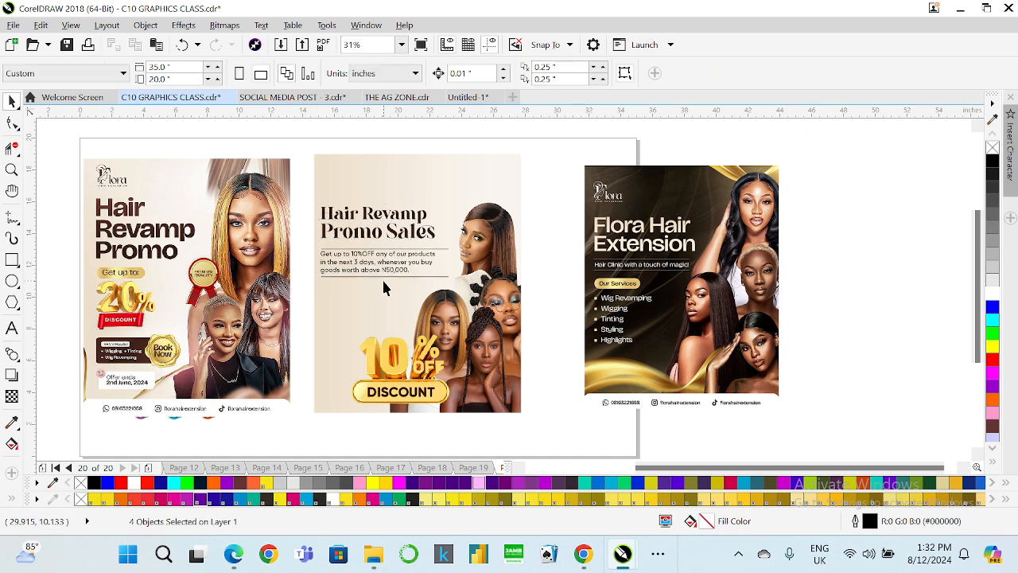
Draw a rectangle about 7.75 by 2.25 inches covering the paragraph text between the lines.
scroll(382, 278, "up", 2)
left_click(413, 243)
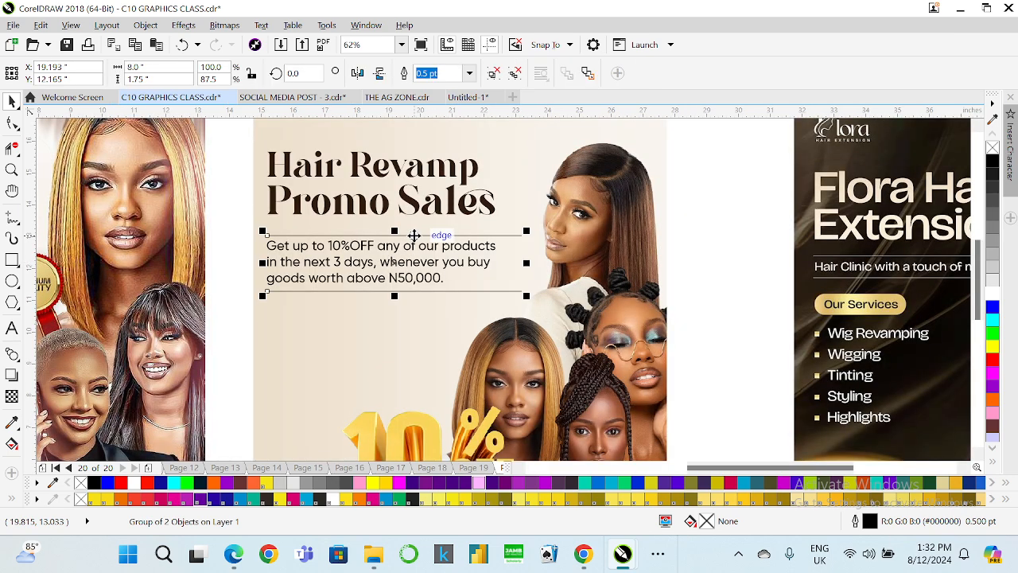
key("Escape")
left_click(10, 261)
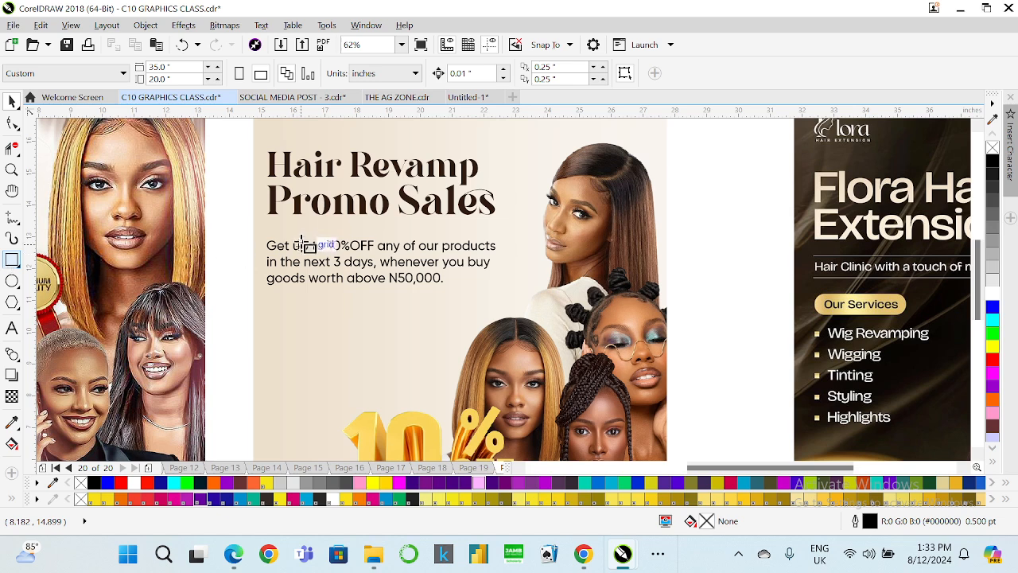
mouse_move(261, 229)
left_mouse_down()
mouse_move(396, 300)
mouse_move(511, 303)
left_mouse_up()
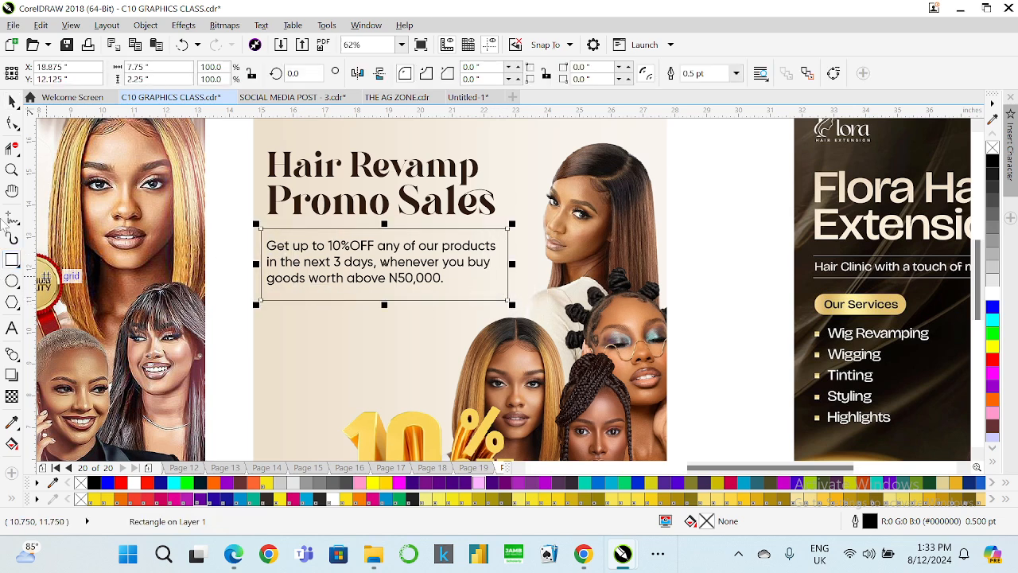
Fill the rectangle with the heading's dark brown colour sampled with the Color Eyedropper.
left_click(11, 101)
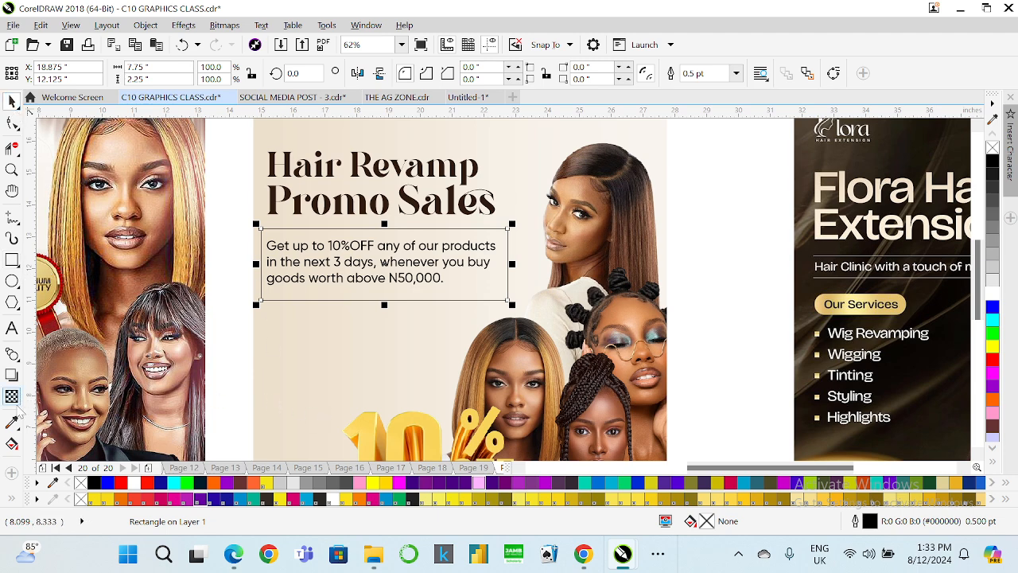
left_click(16, 422)
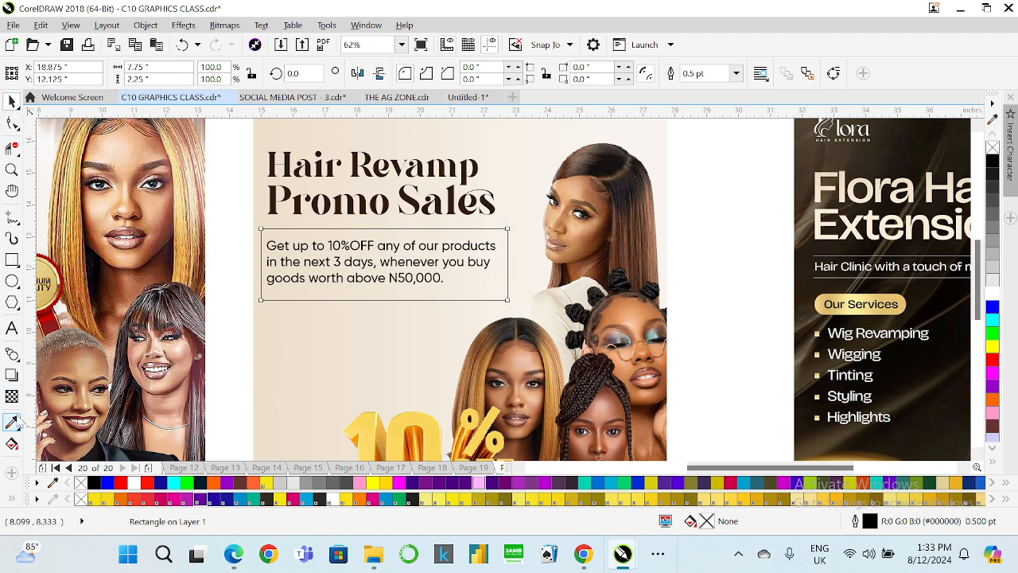
left_click(331, 193)
left_click(478, 282)
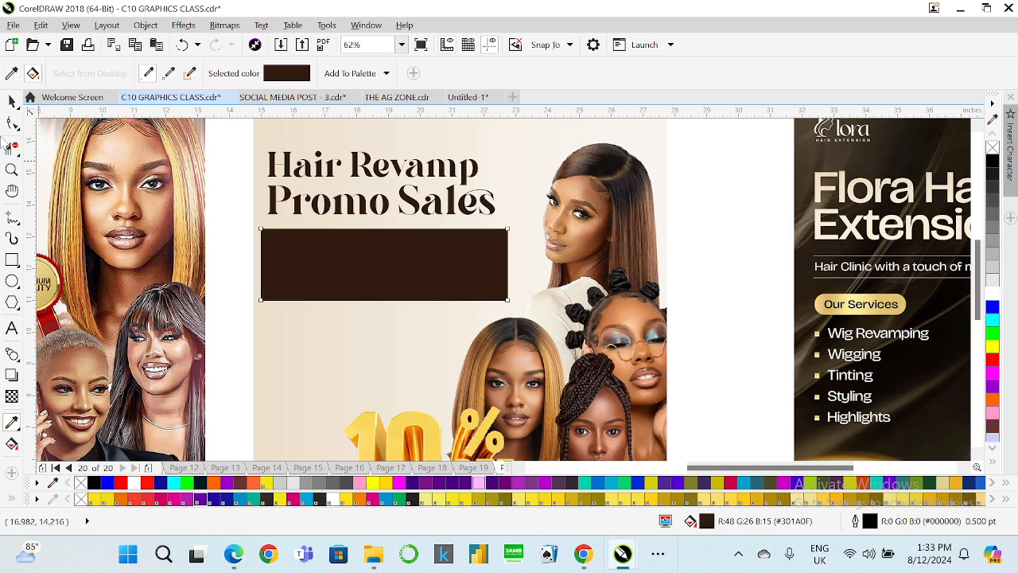
Make the paragraph text white and change its font to Gilroy SemiBold.
left_click(8, 103)
mouse_move(200, 253)
left_mouse_down()
mouse_move(533, 291)
mouse_move(215, 264)
left_mouse_up()
left_click_drag(235, 217, 558, 299)
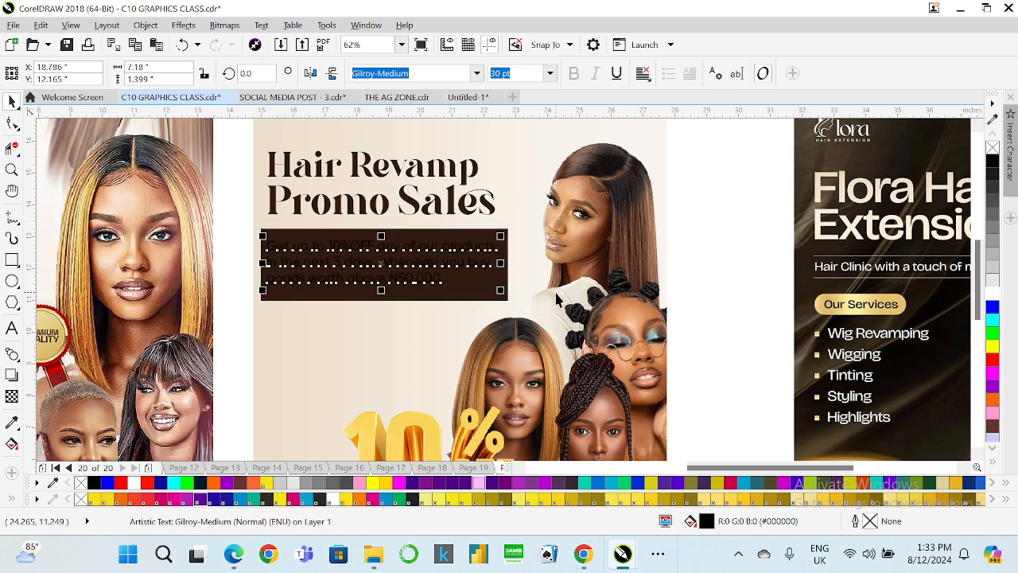
left_click(993, 291)
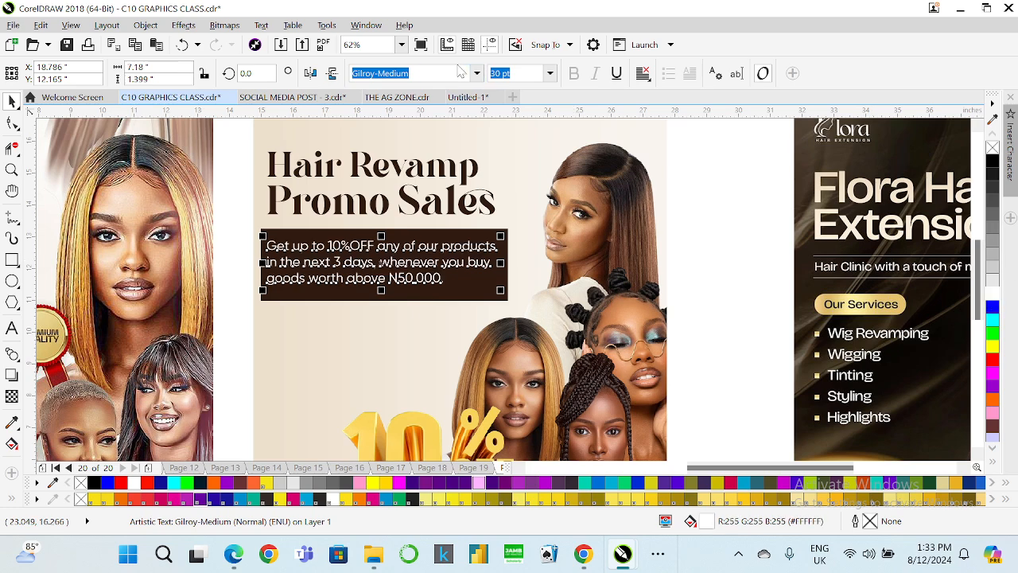
left_click(476, 76)
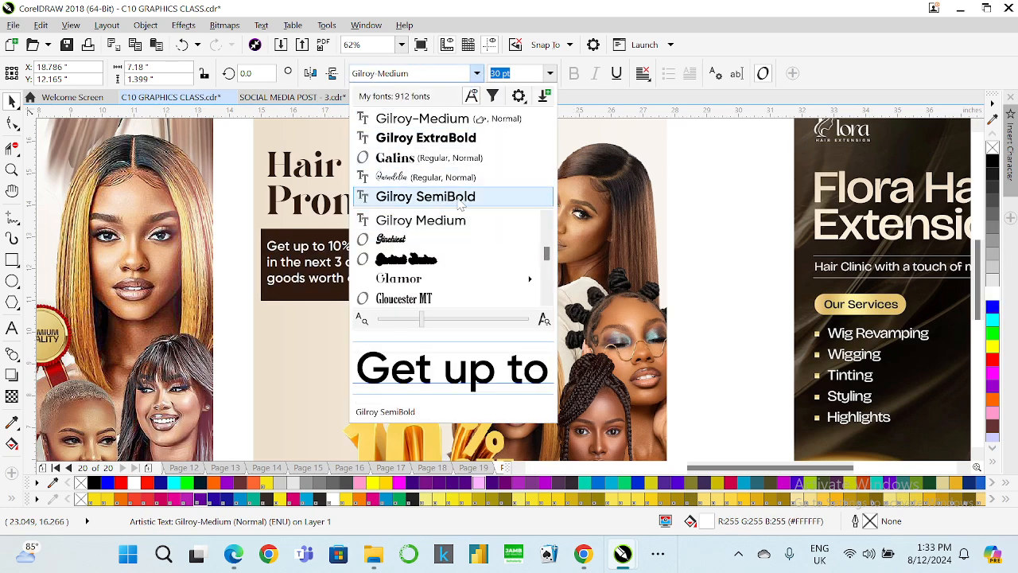
left_click(461, 203)
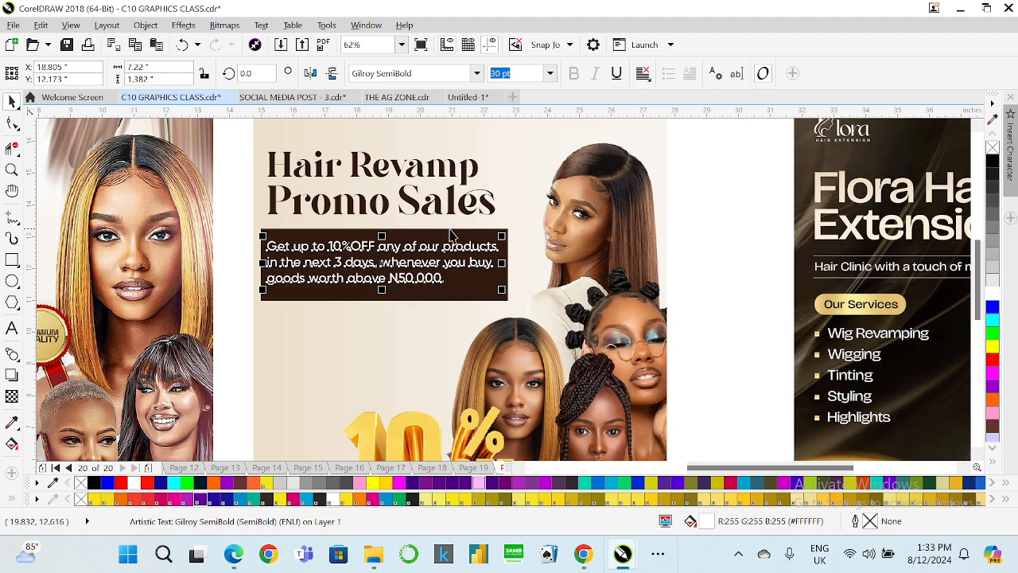
Round the brown rectangle's corners to about 0.465 inches.
left_click(438, 232)
left_click(11, 125)
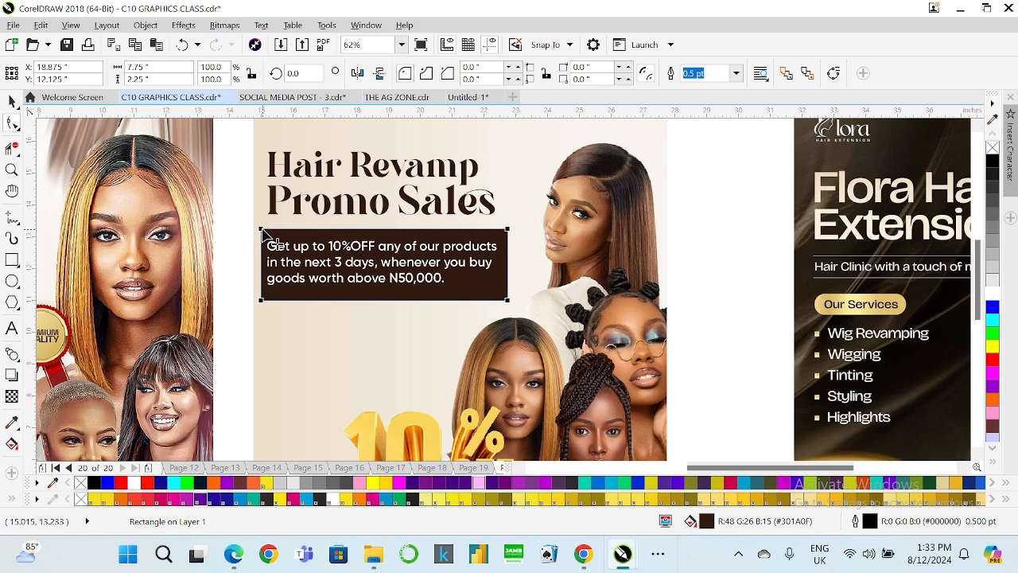
left_click_drag(262, 229, 276, 228)
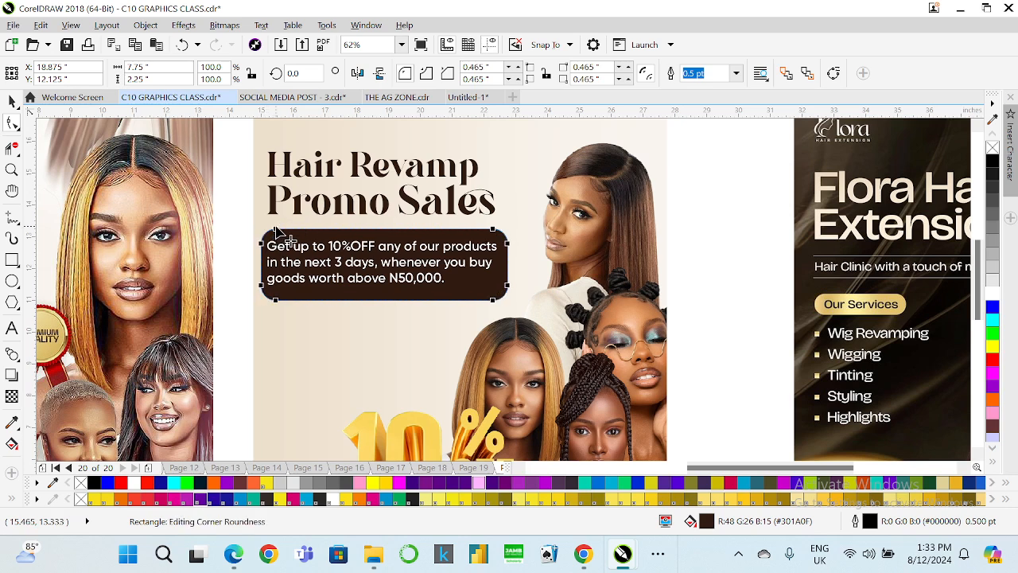
key("space")
left_click(241, 284)
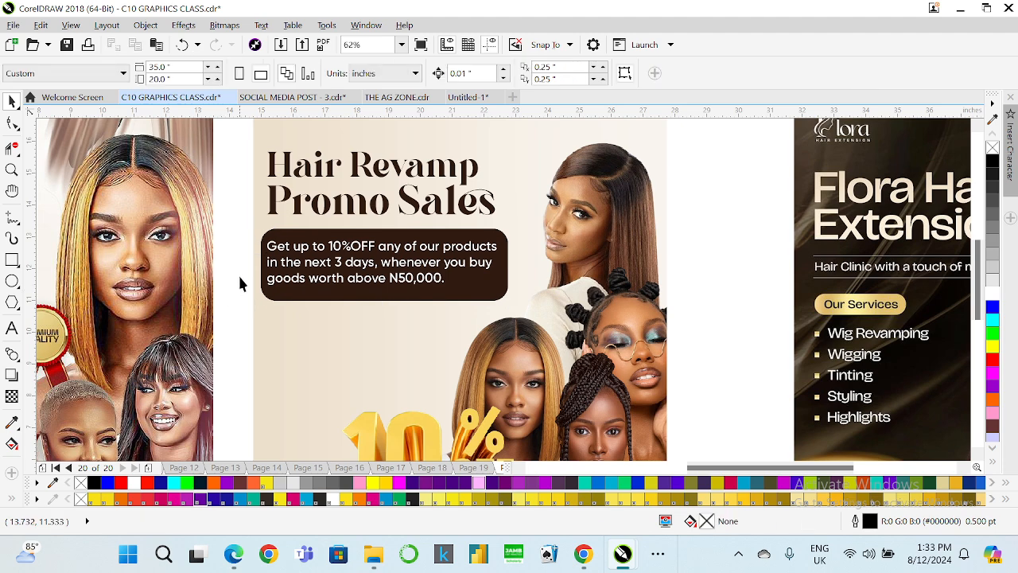
scroll(236, 243, "down", 2)
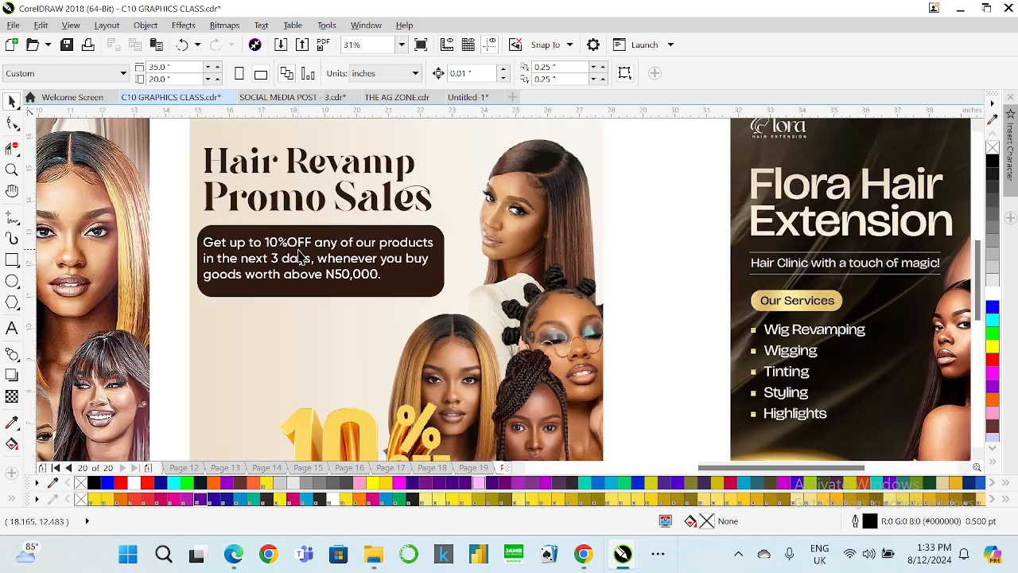
Set two corners of the brown rectangle to 0 and the other two corners to 0.5 inches.
scroll(300, 258, "up", 2)
left_click(402, 287)
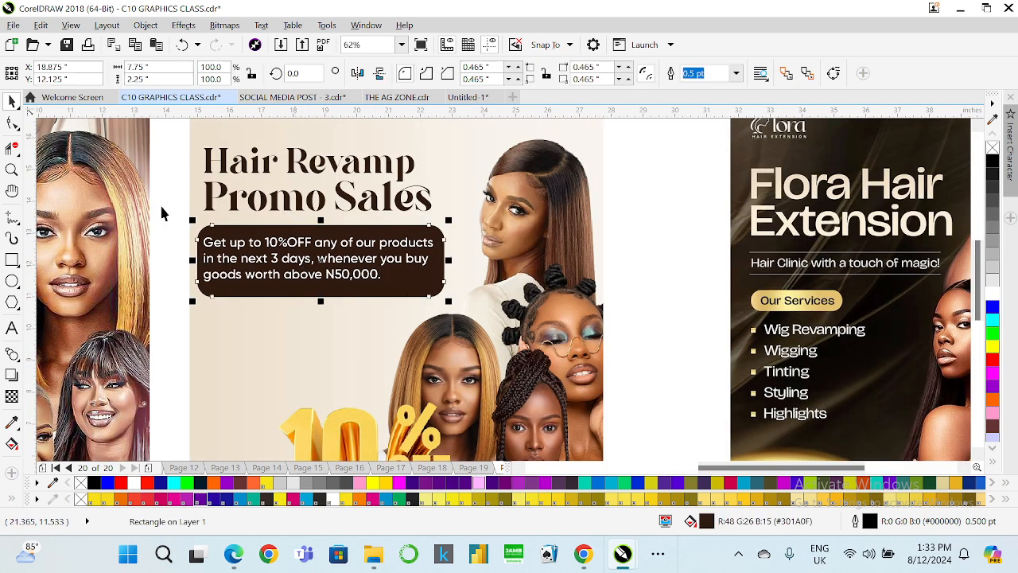
left_click(447, 74)
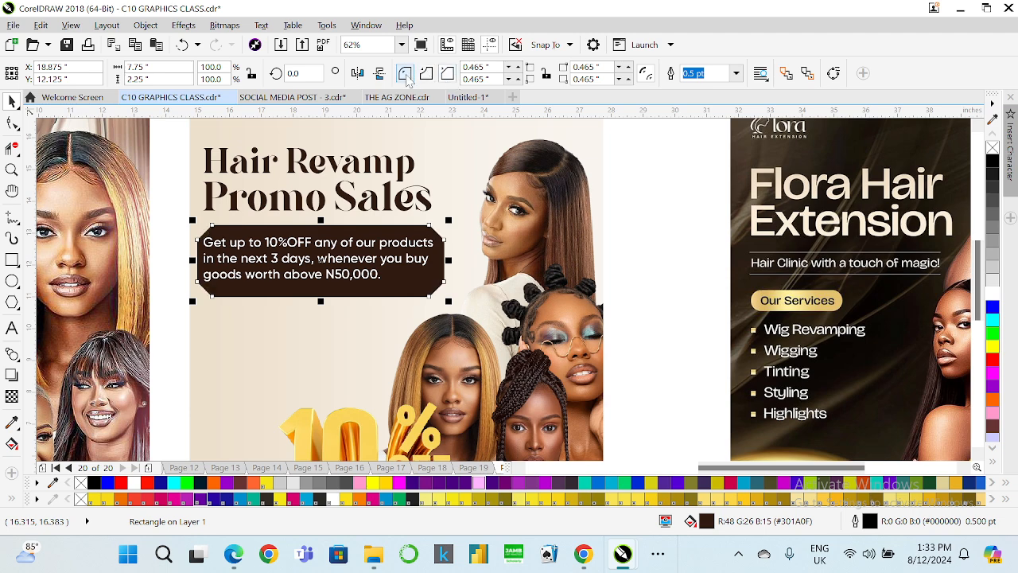
left_click(406, 75)
left_click(11, 126)
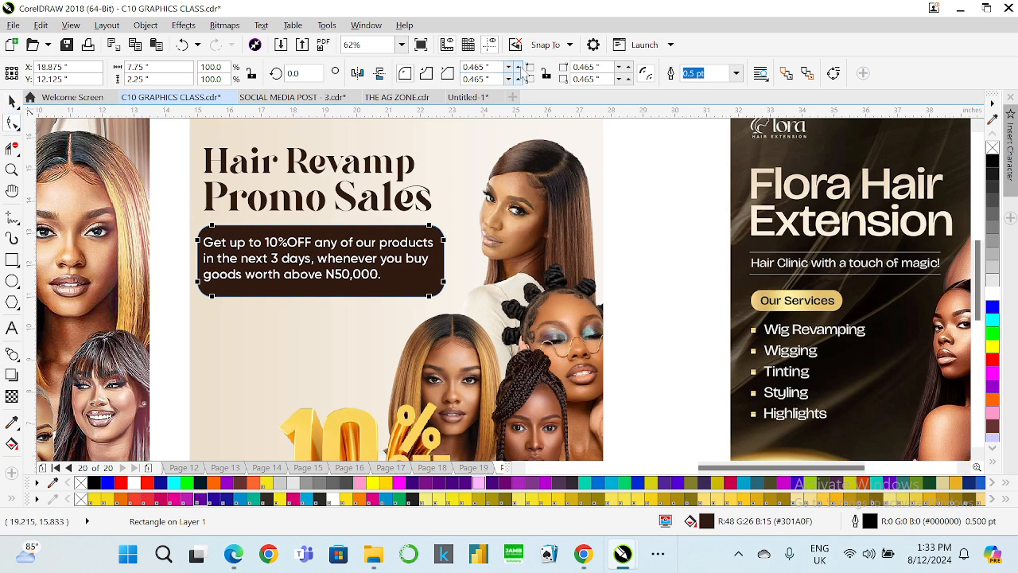
double_click(477, 67)
type("0")
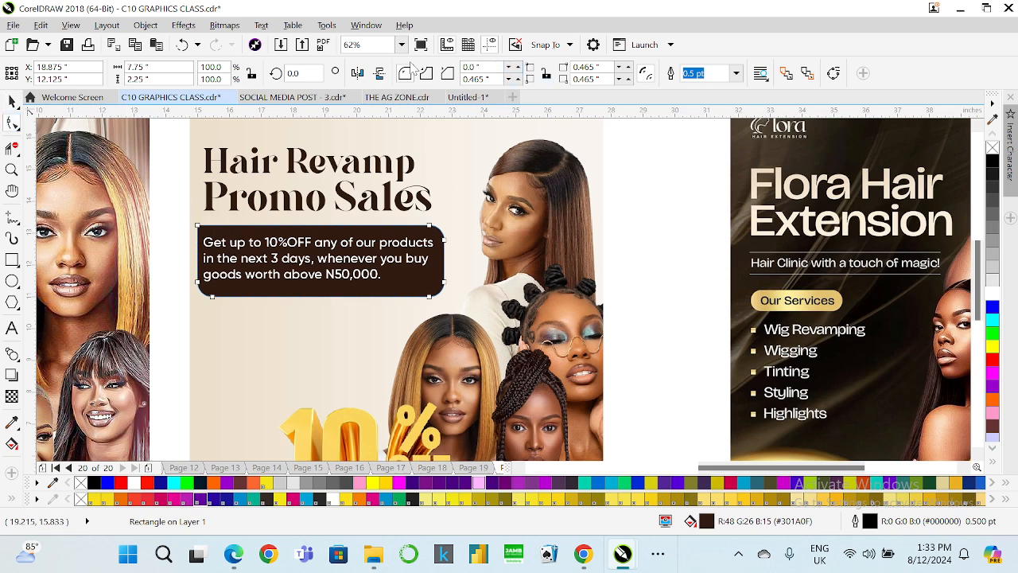
key("Return")
type("0")
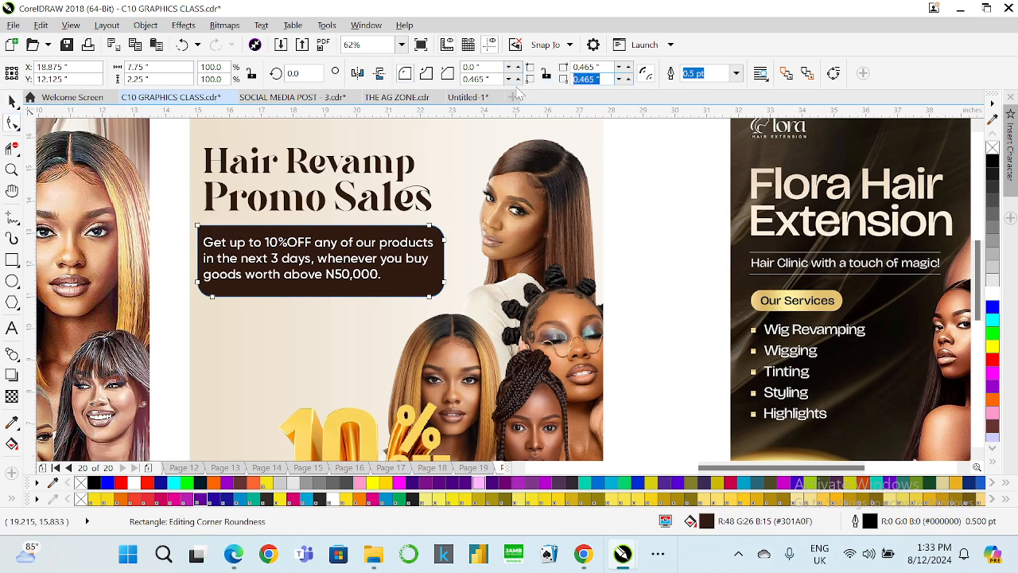
key("Return")
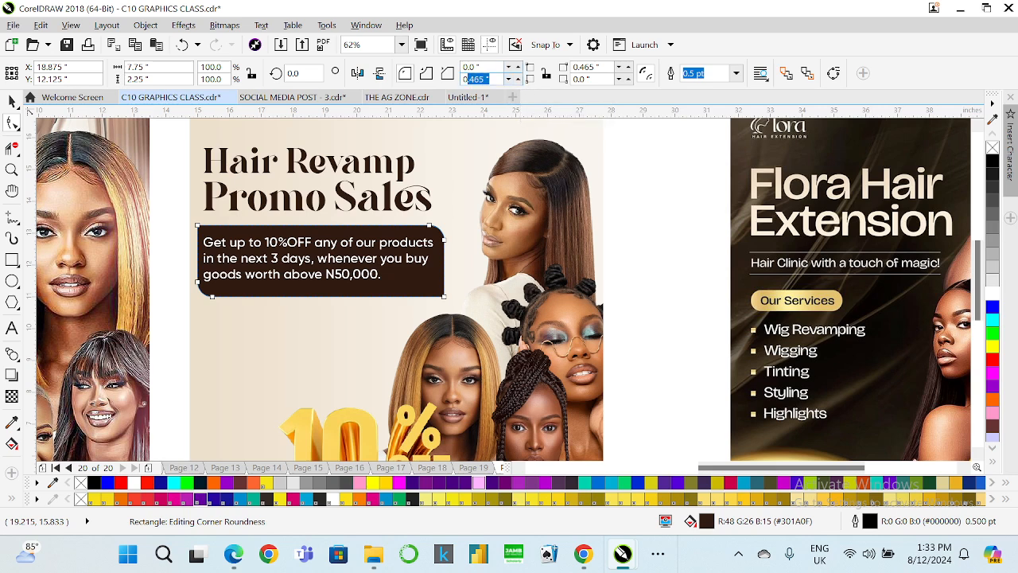
type("5")
key("Return")
left_click_drag(604, 68, 573, 68)
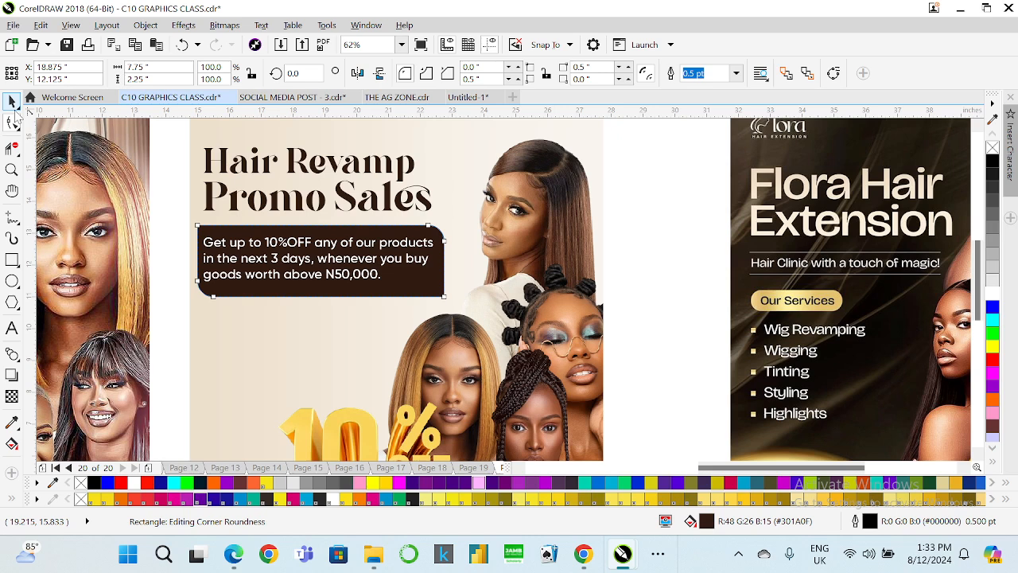
Mirror the brown rectangle horizontally.
left_click(13, 102)
left_click(356, 74)
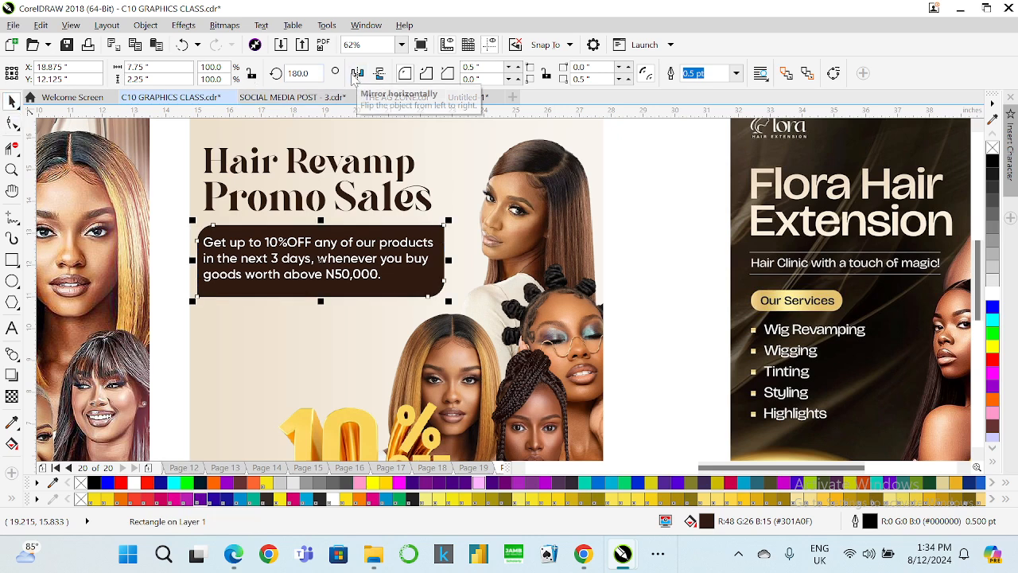
left_click(174, 243)
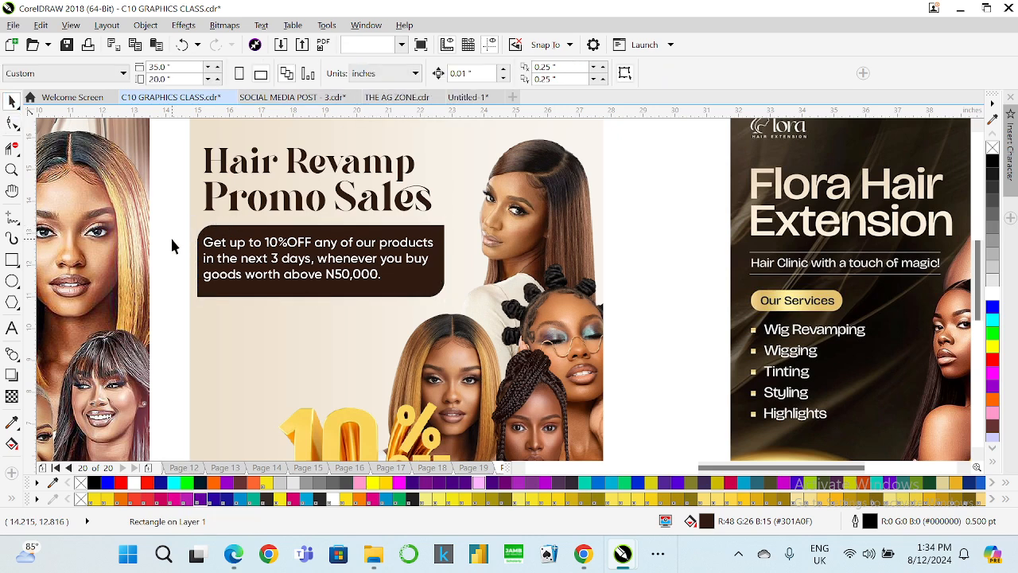
Align the heading, paragraph text and brown box on their left edges and scale them slightly down together.
left_click(331, 262)
left_click(328, 226, "shift")
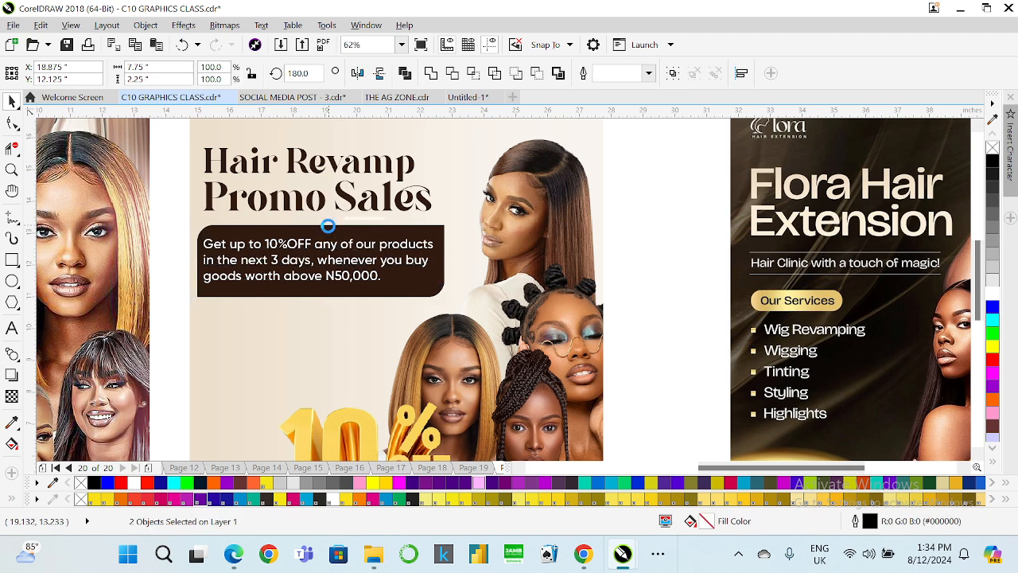
left_click(208, 205)
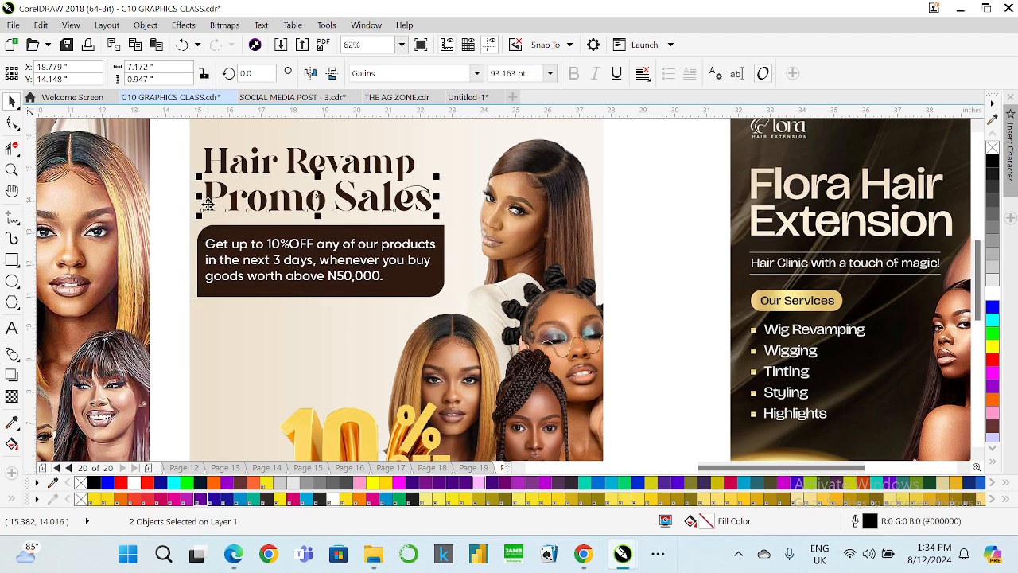
left_click(200, 257, "shift")
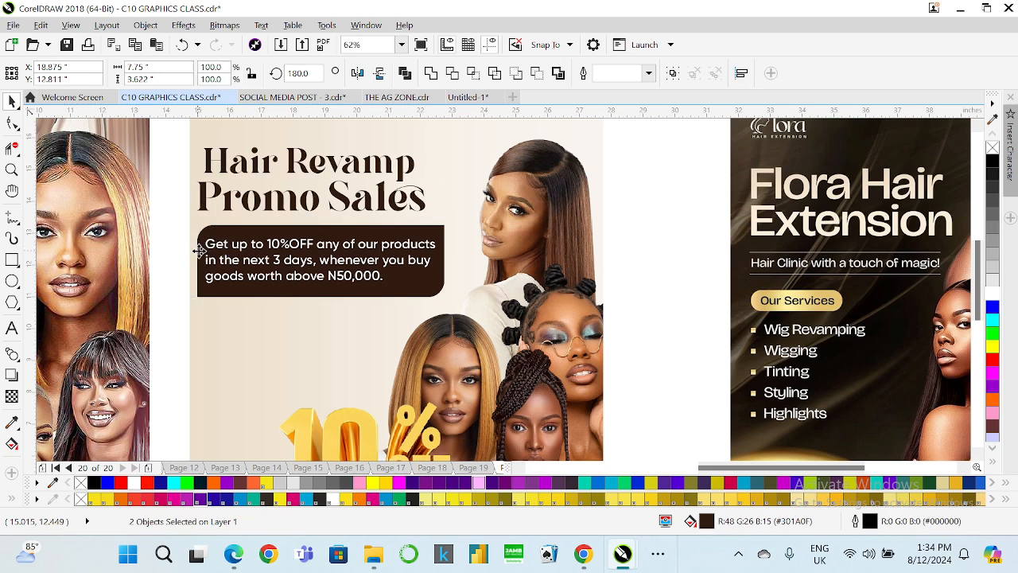
key("l")
left_click(205, 164, "shift")
key("l")
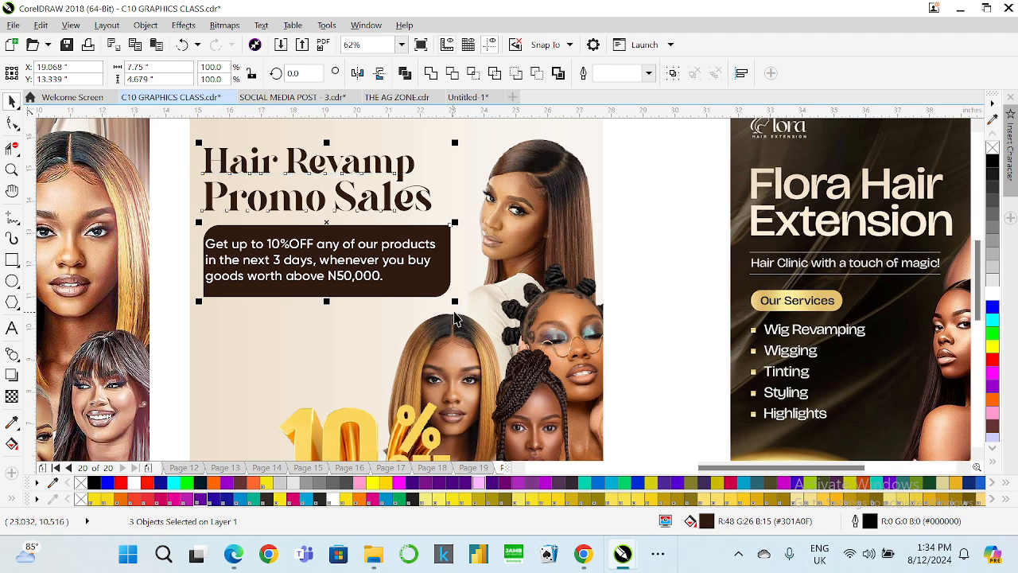
left_click_drag(454, 301, 448, 298)
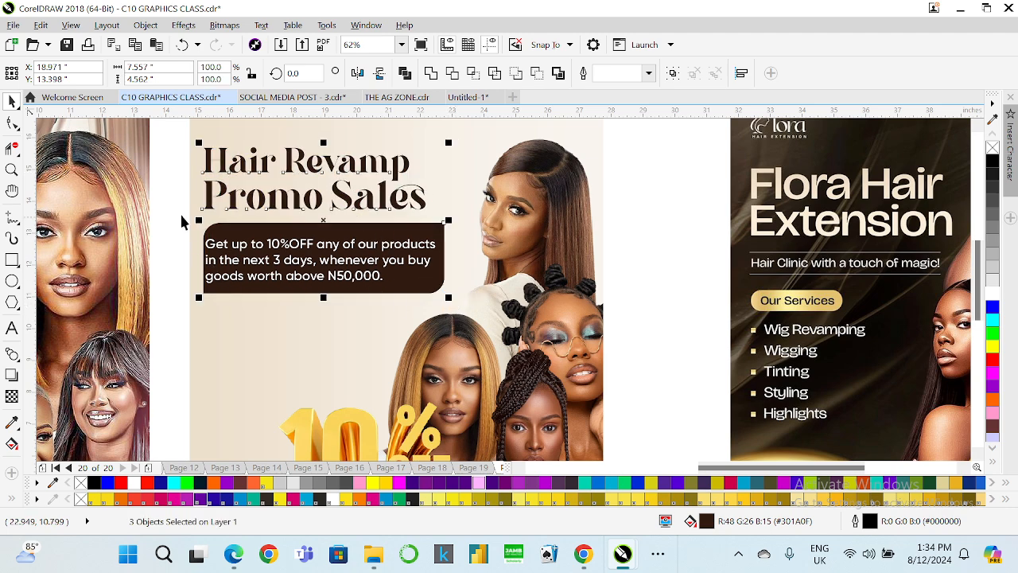
Center the paragraph text within the brown box.
left_click(222, 241)
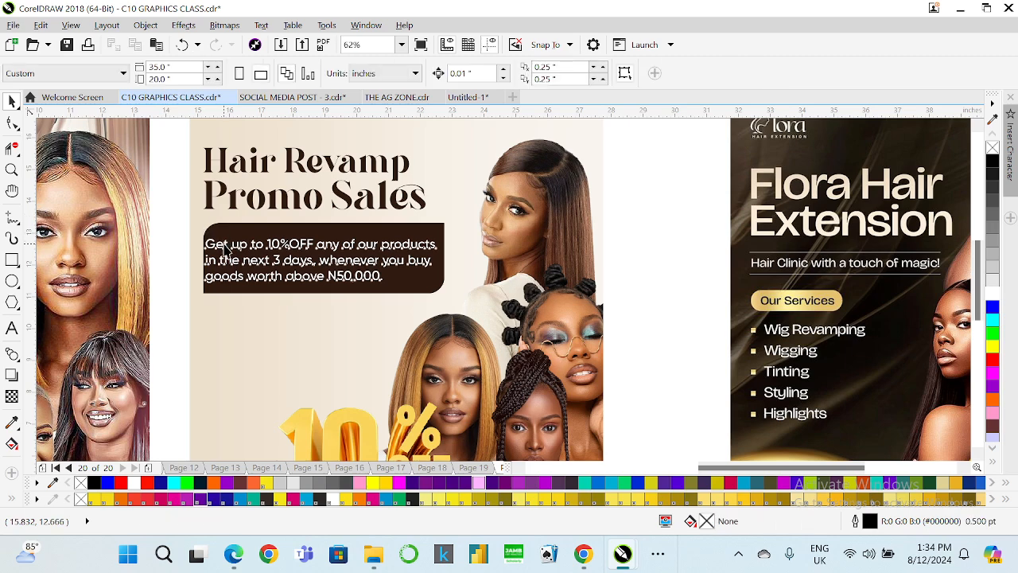
left_click(344, 233, "shift")
key("c")
key("e")
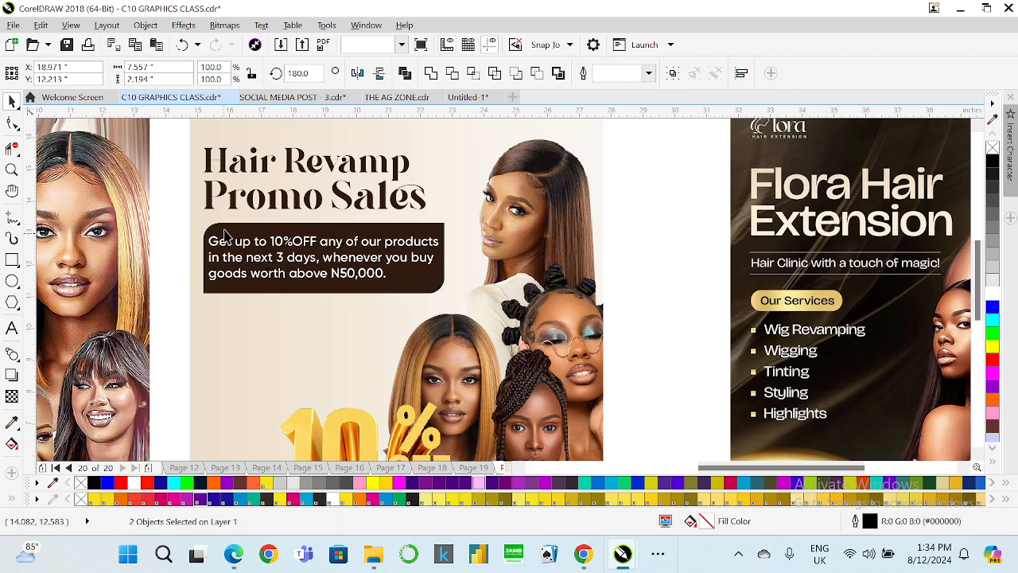
Move the 10% OFF discount graphic up closer to the offer box.
scroll(226, 234, "down", 2)
left_click(292, 347)
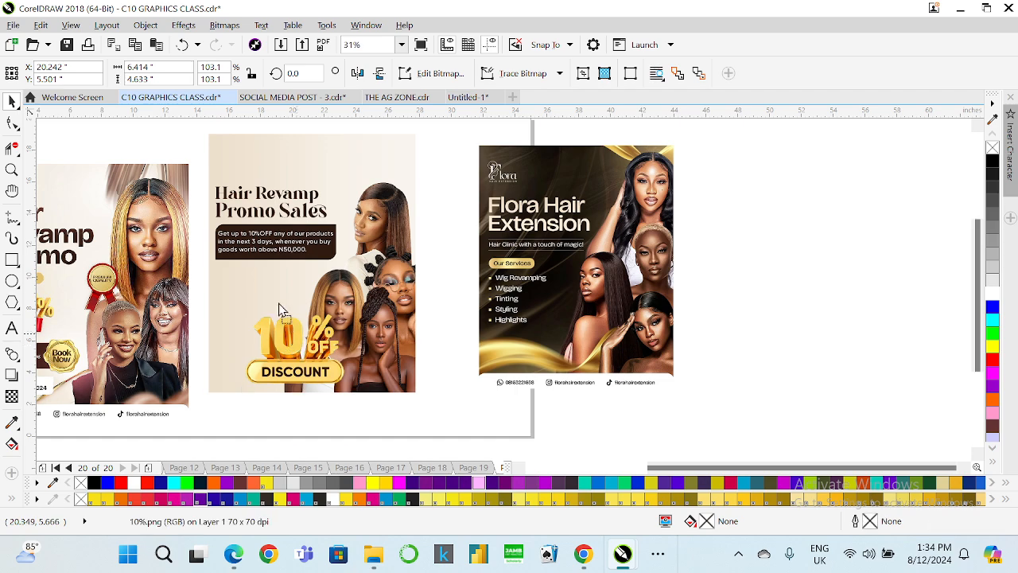
left_click_drag(280, 309, 273, 287)
scroll(264, 253, "up", 2)
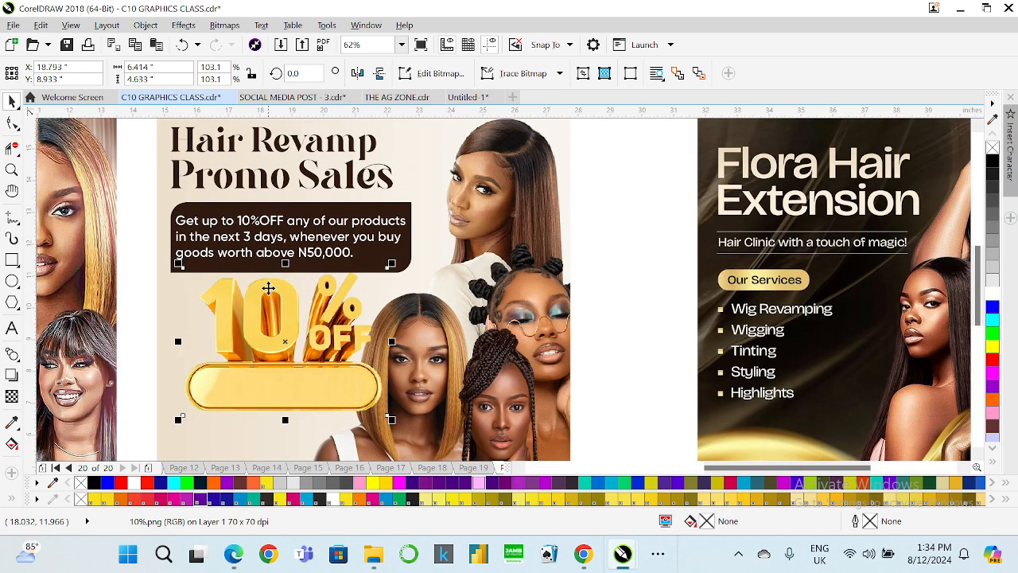
left_click_drag(268, 288, 280, 292)
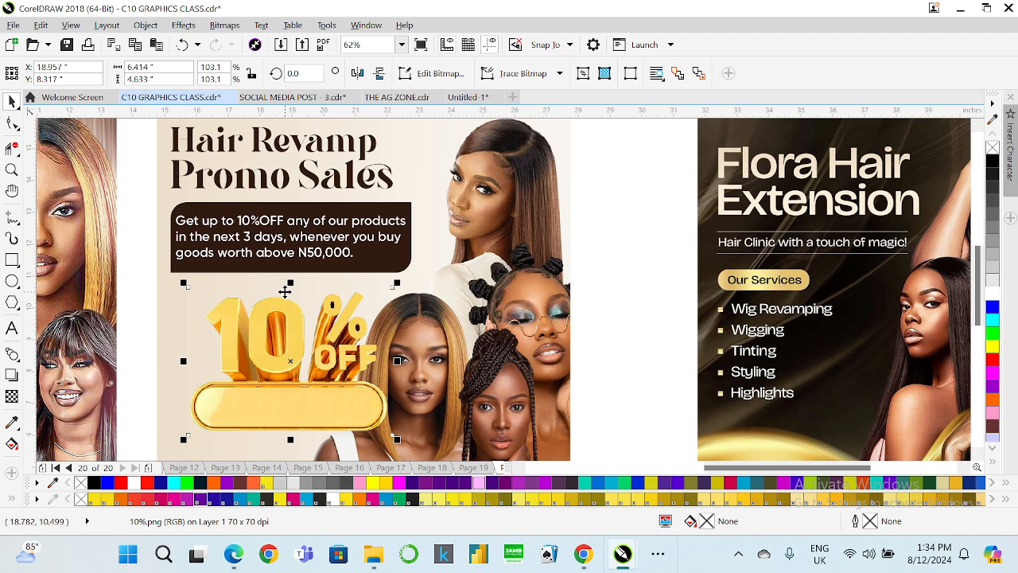
Reposition the heading and align it on the left with the offer box.
left_click(172, 147)
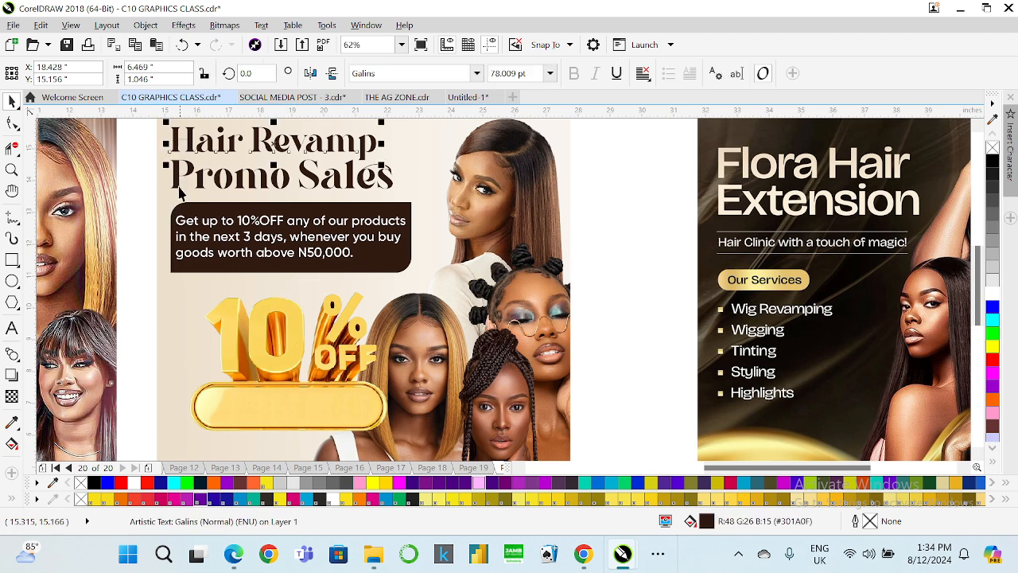
left_click_drag(175, 138, 149, 136)
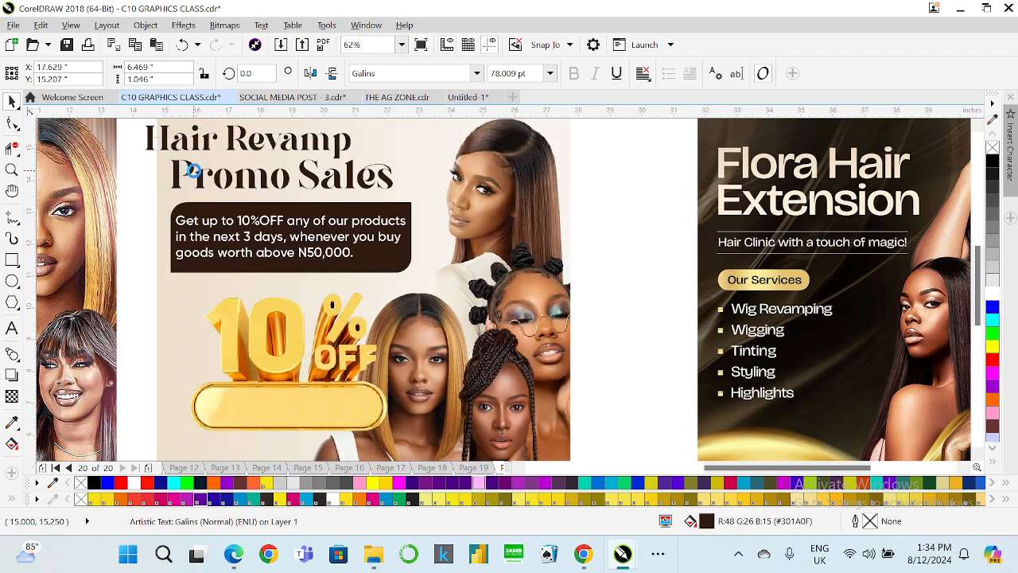
scroll(201, 183, "down", 1)
scroll(230, 196, "up", 1)
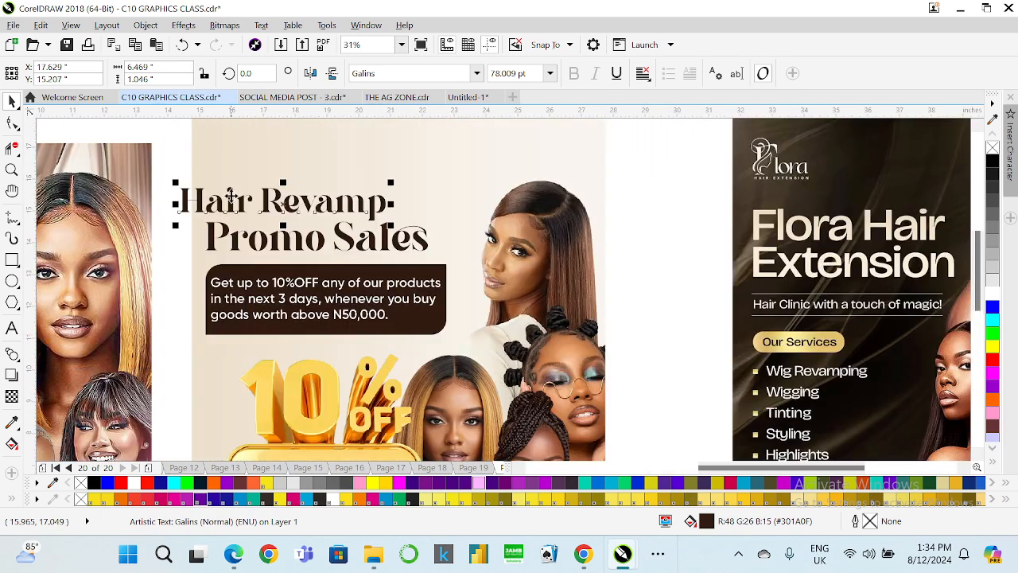
left_click(193, 219)
left_click(188, 199)
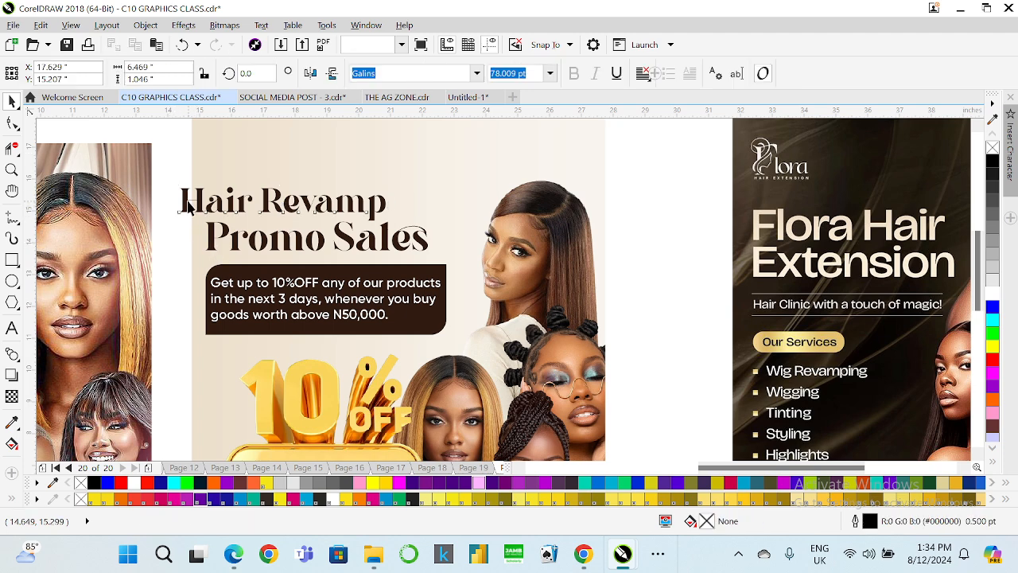
left_click(215, 245, "shift")
key("l")
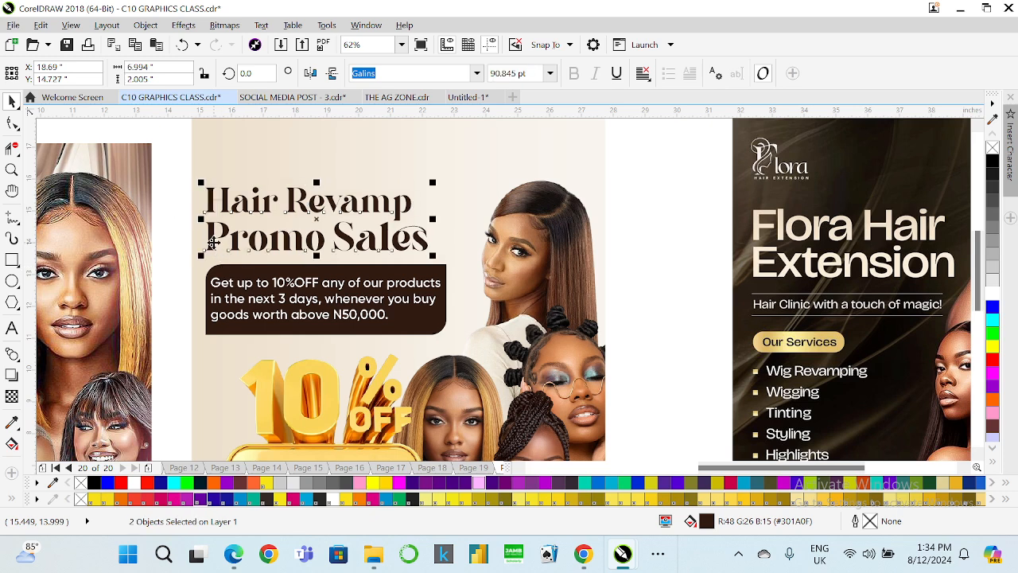
Shift the offer text and re-center it horizontally and vertically inside the brown box.
scroll(226, 291, "up", 2)
left_click(227, 290)
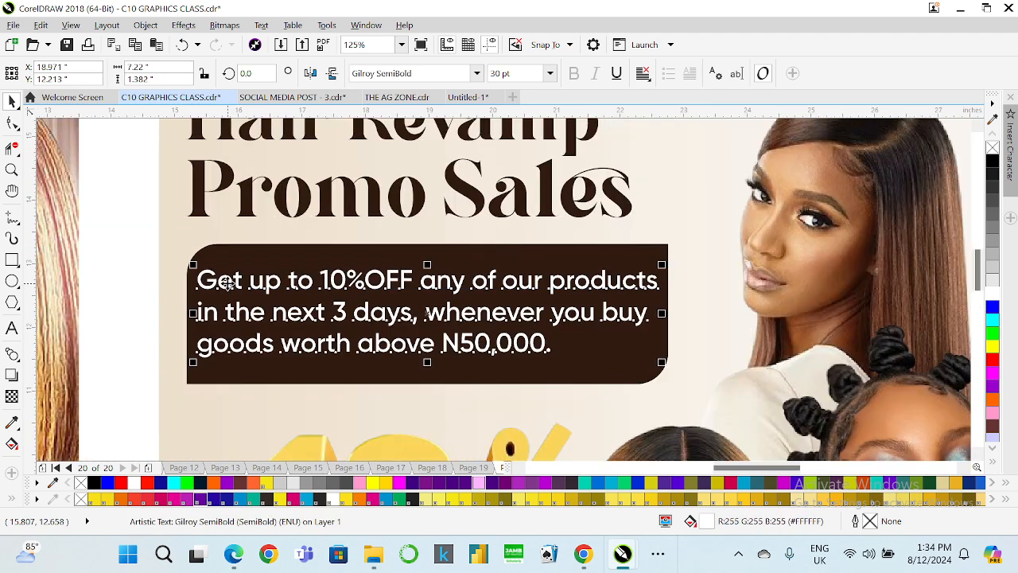
left_click_drag(230, 285, 214, 284)
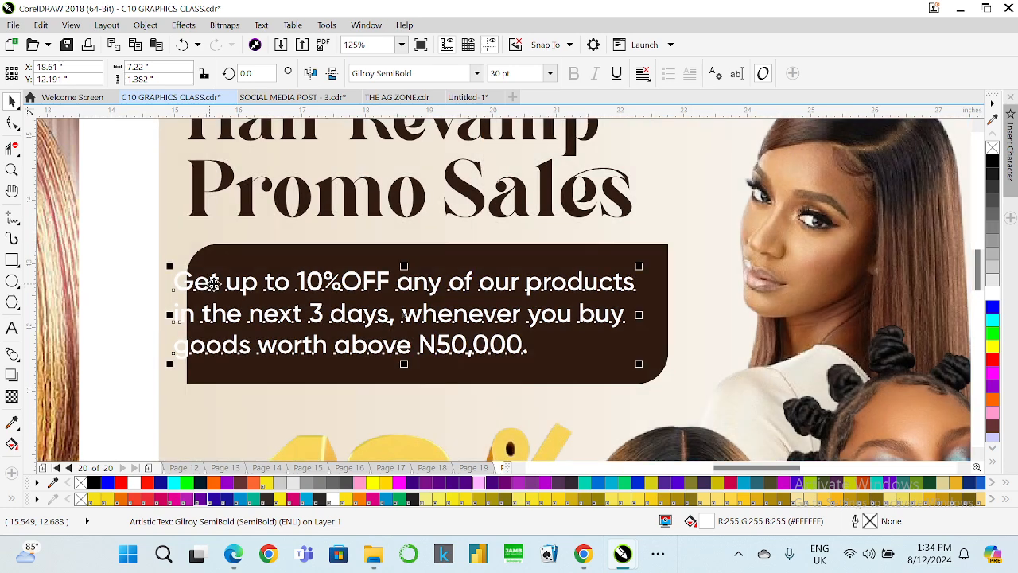
left_click(252, 248, "shift")
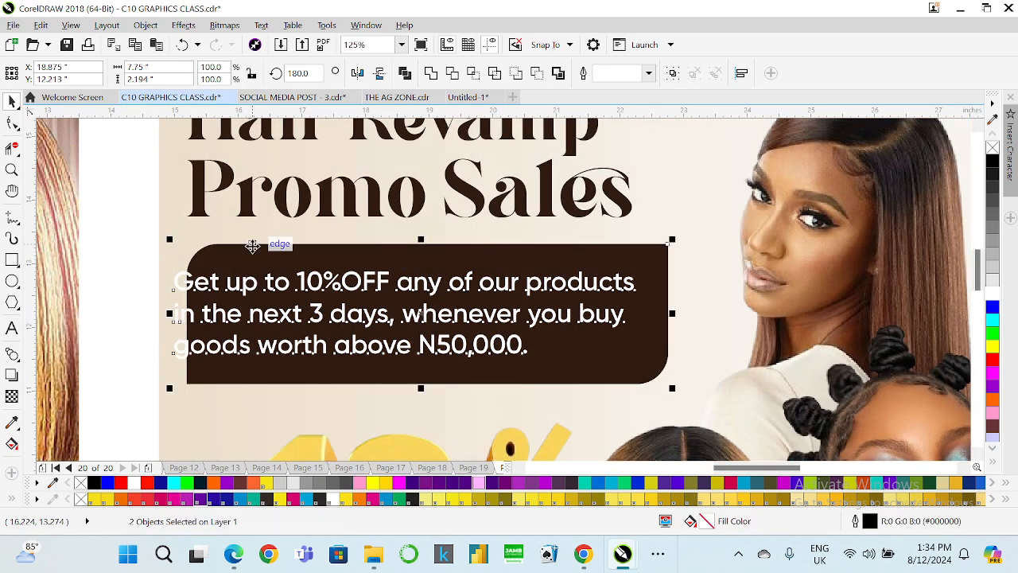
key("c")
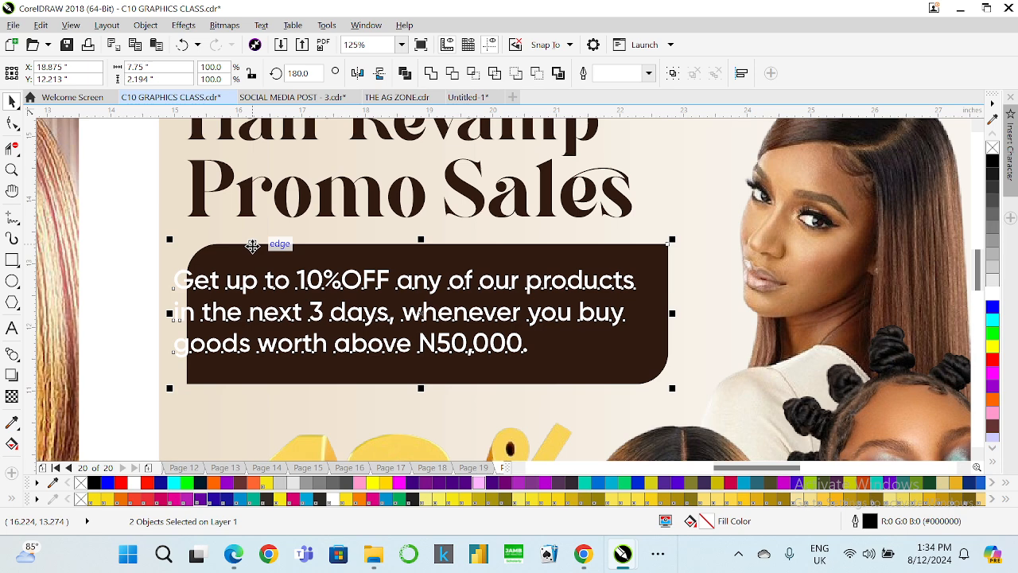
key("e")
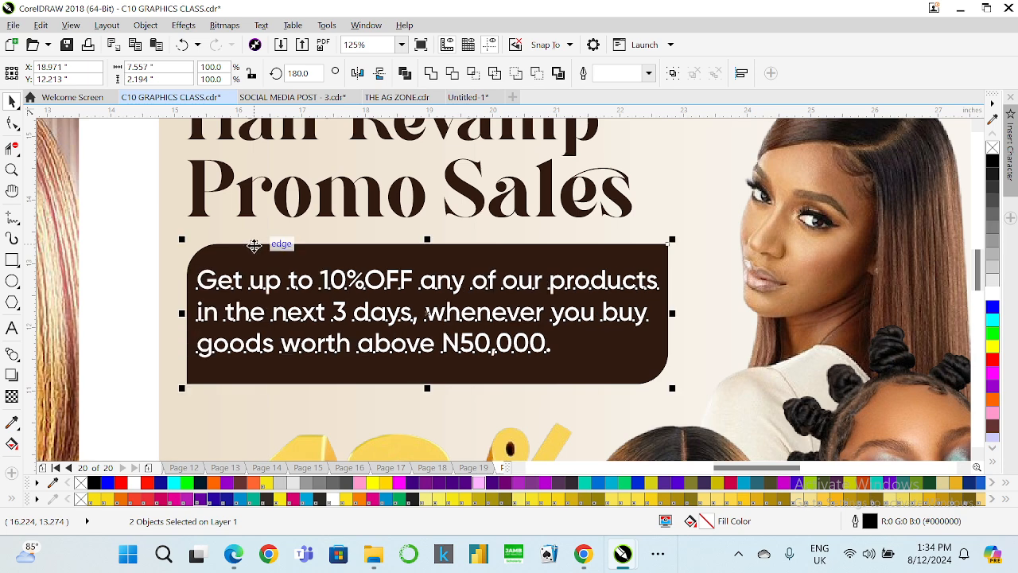
Set the offer text's font size to 28 pt and center it again inside the brown box.
left_click(208, 301)
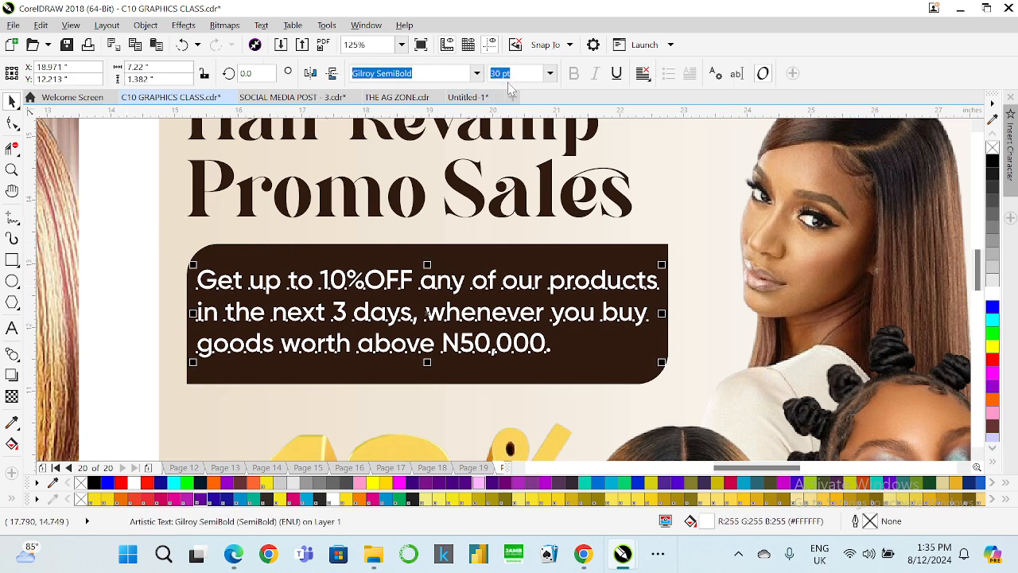
left_click(521, 73)
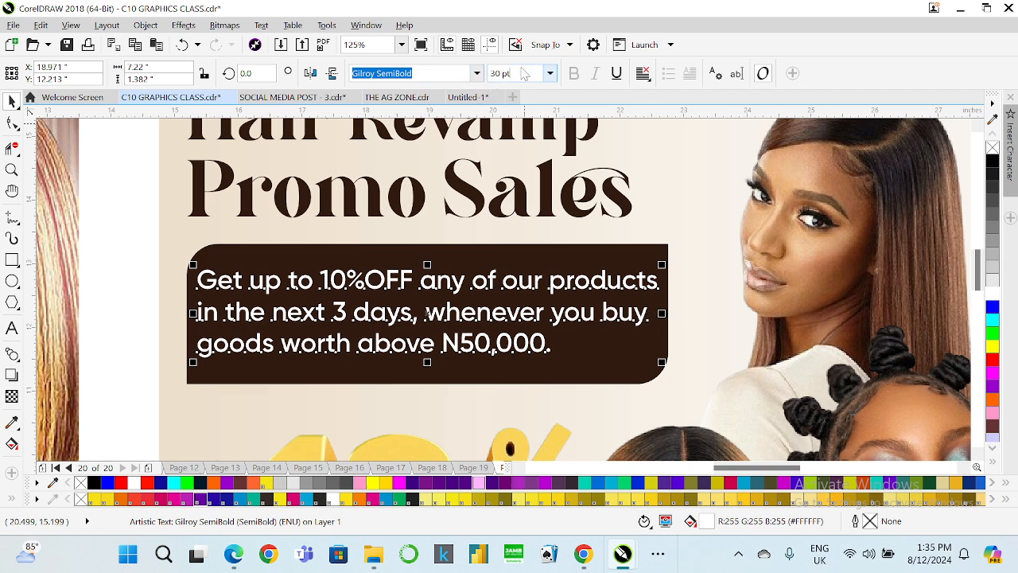
type("28")
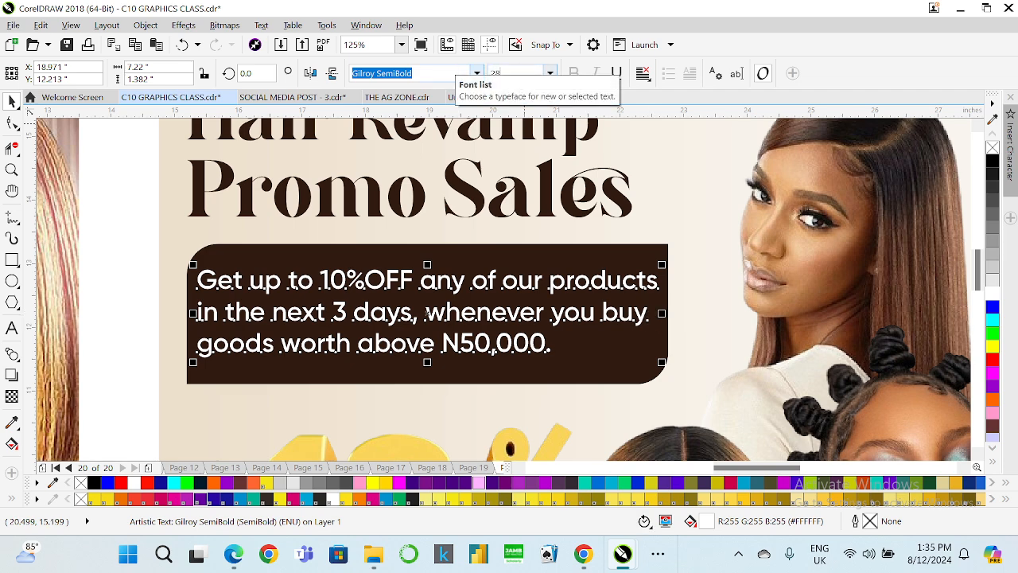
key("Return")
left_click(523, 263, "shift")
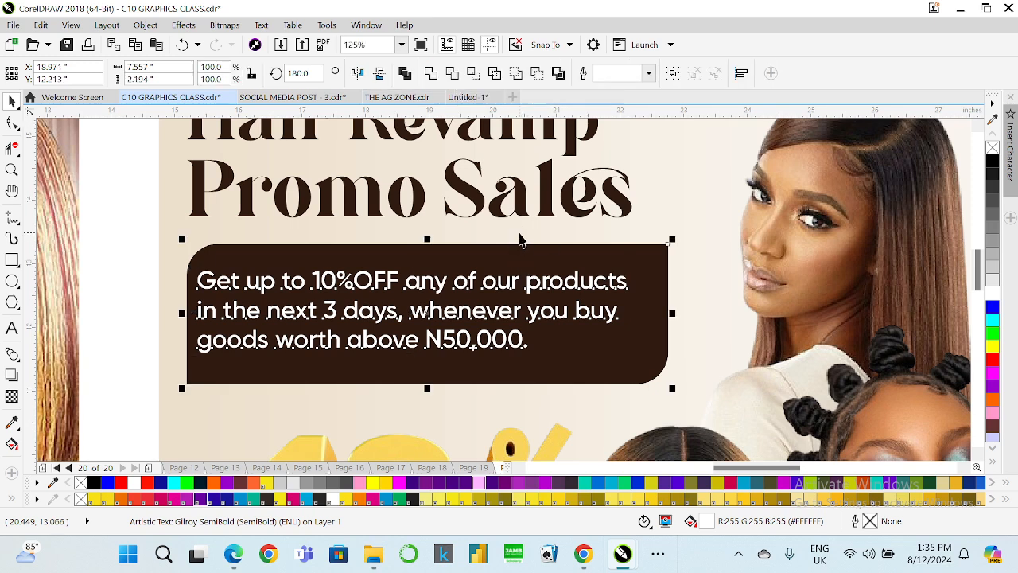
key("e")
key("c")
left_click(148, 289)
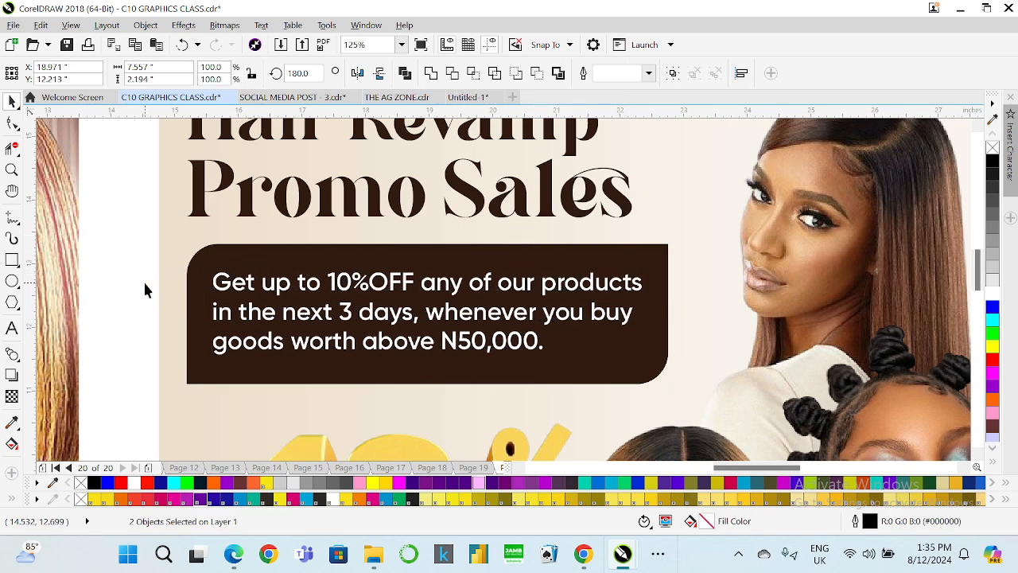
left_click(473, 348)
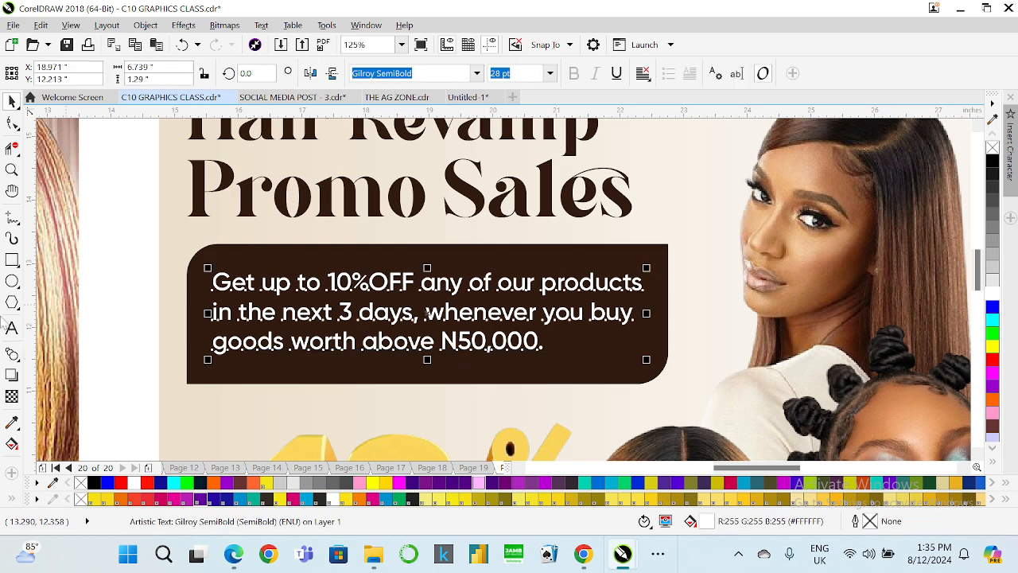
Change the amount in the offer text to N100,000.
key("F8")
left_click(471, 342)
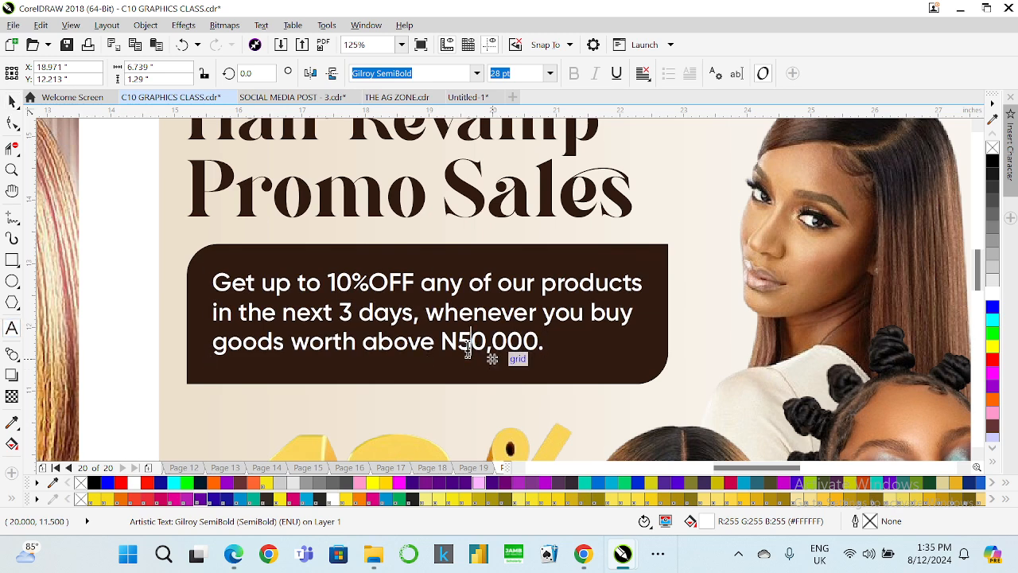
key("BackSpace")
type("1")
type("0")
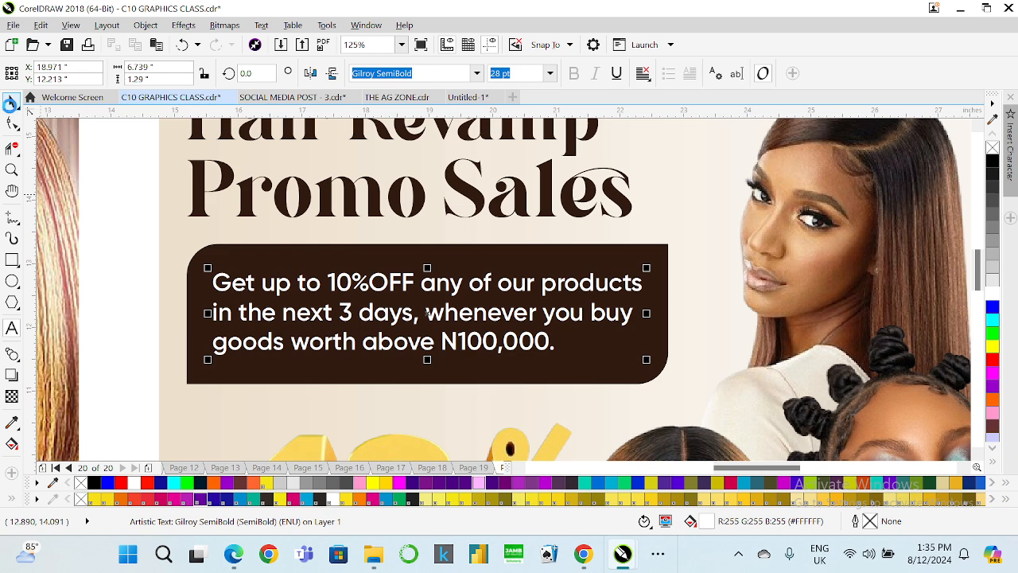
Set 10% OFF in the offer text to Gilroy ExtraBold with a space before OFF.
left_click(12, 103)
left_click(12, 328)
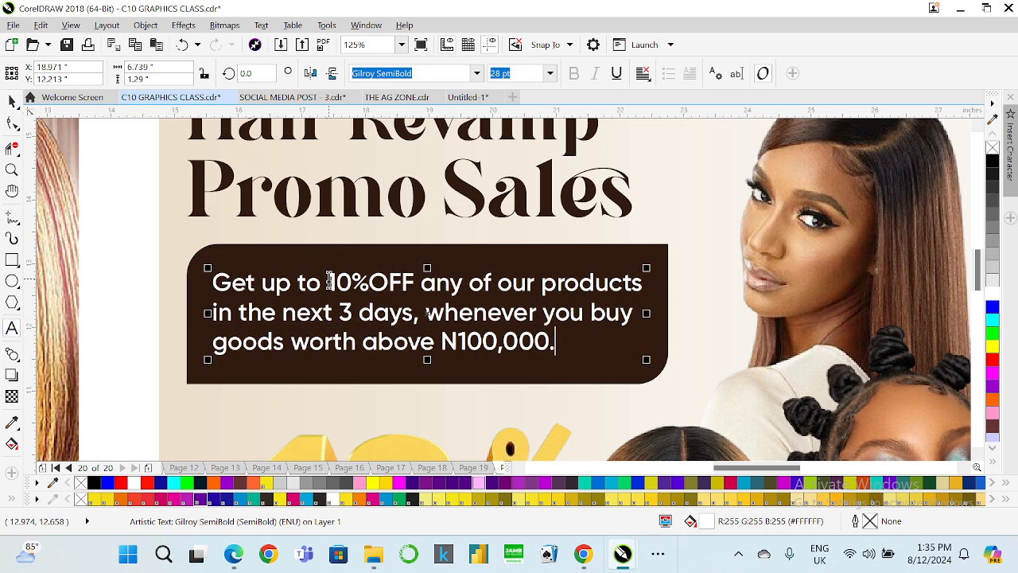
left_click_drag(326, 283, 411, 278)
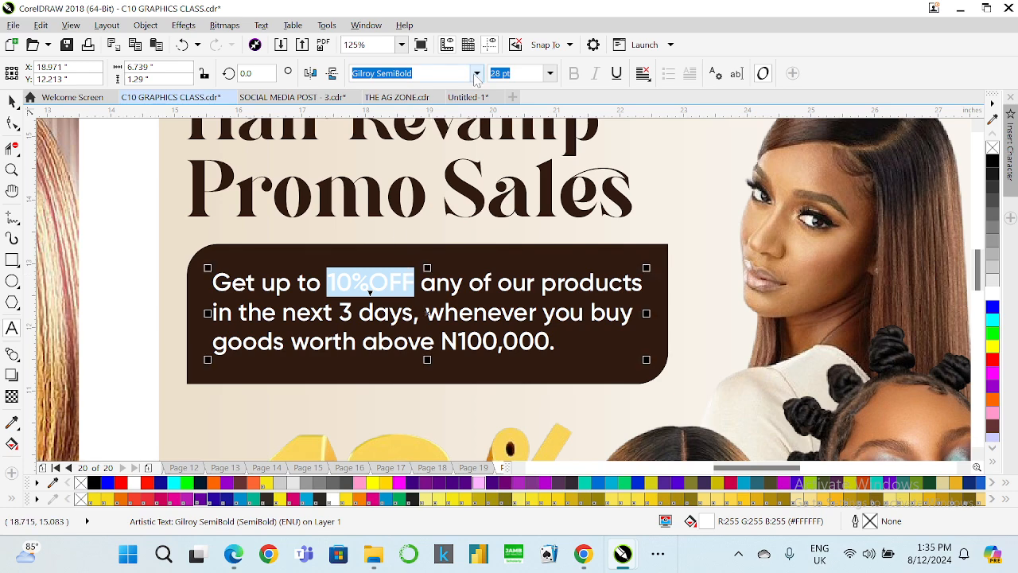
left_click(476, 73)
key("Escape")
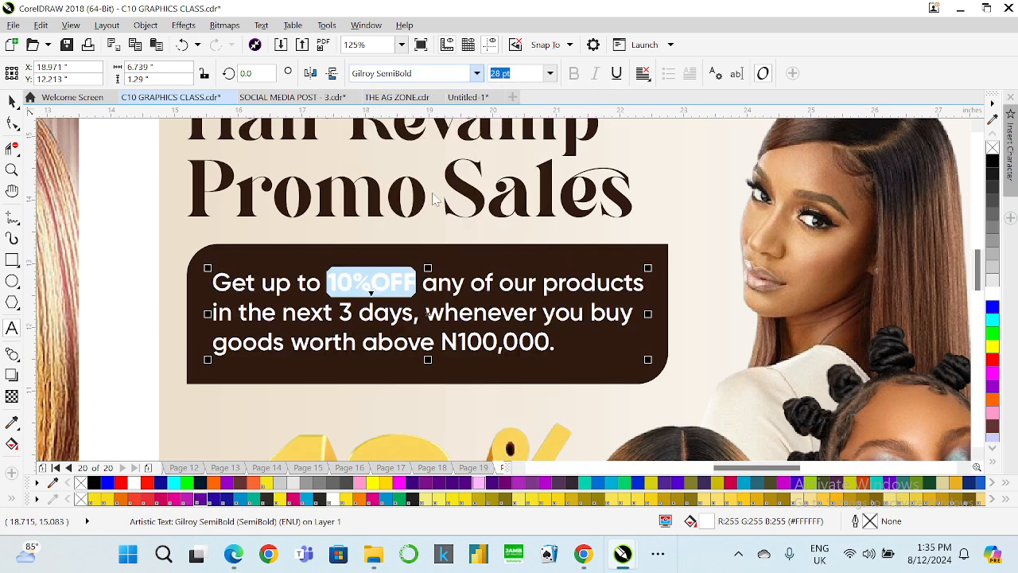
left_click(376, 283)
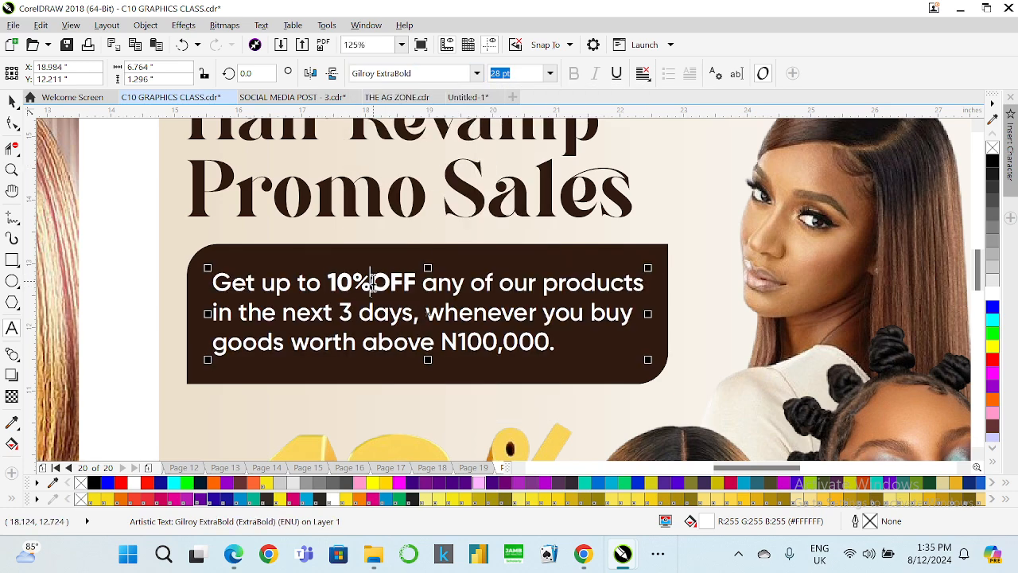
Capitalize Products in the offer text and set it in Gilroy ExtraBold.
left_click(571, 285)
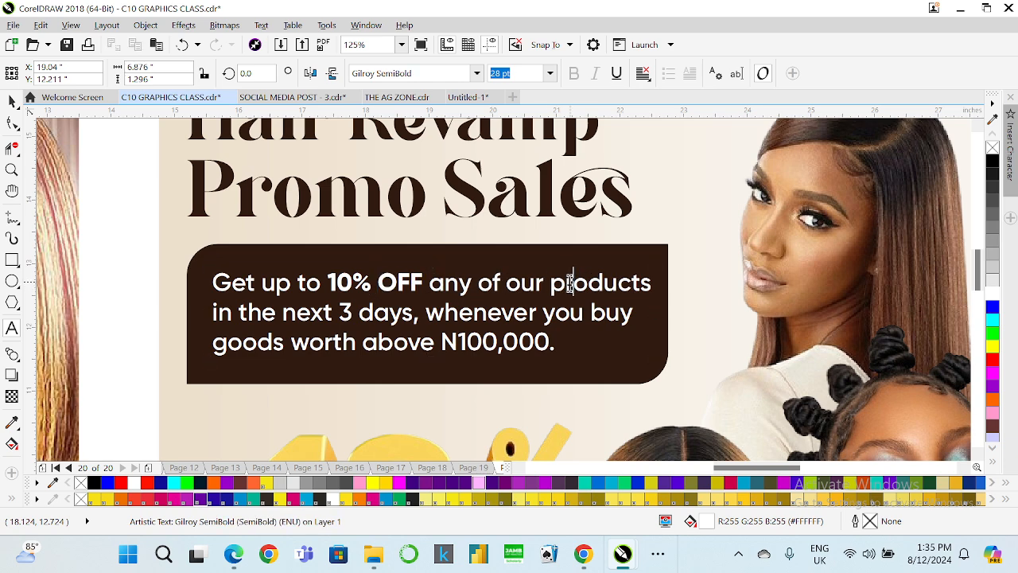
key("BackSpace")
type("P")
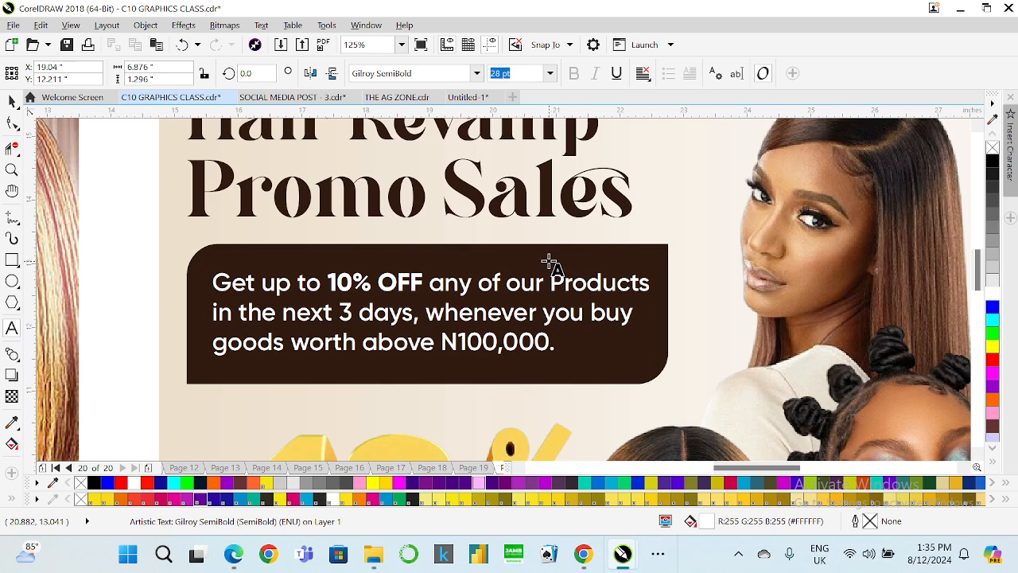
left_click_drag(551, 280, 654, 285)
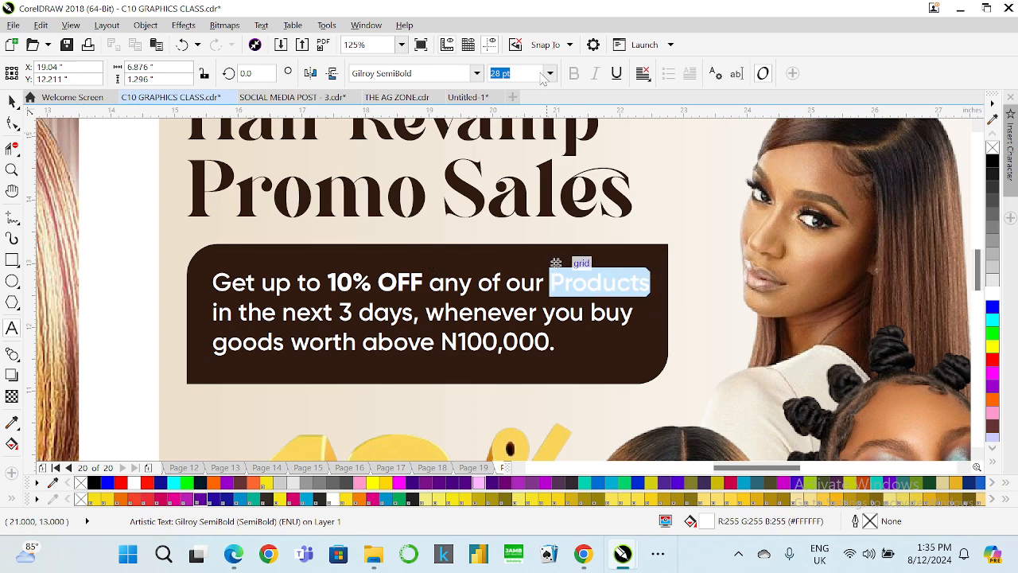
left_click(477, 73)
left_click(471, 119)
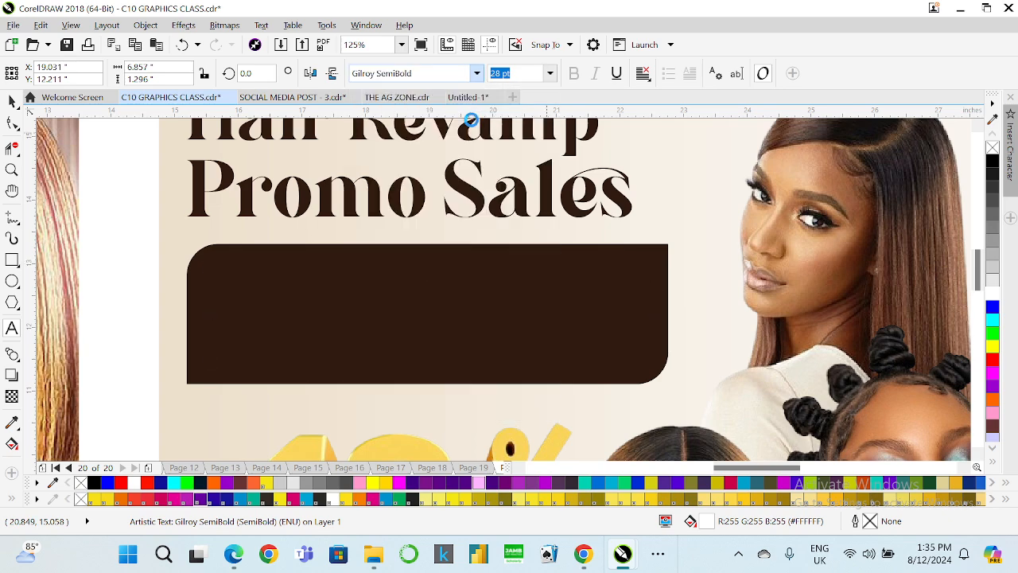
Capitalize Days in the offer text and set 3 Days in Gilroy ExtraBold.
left_click(360, 312)
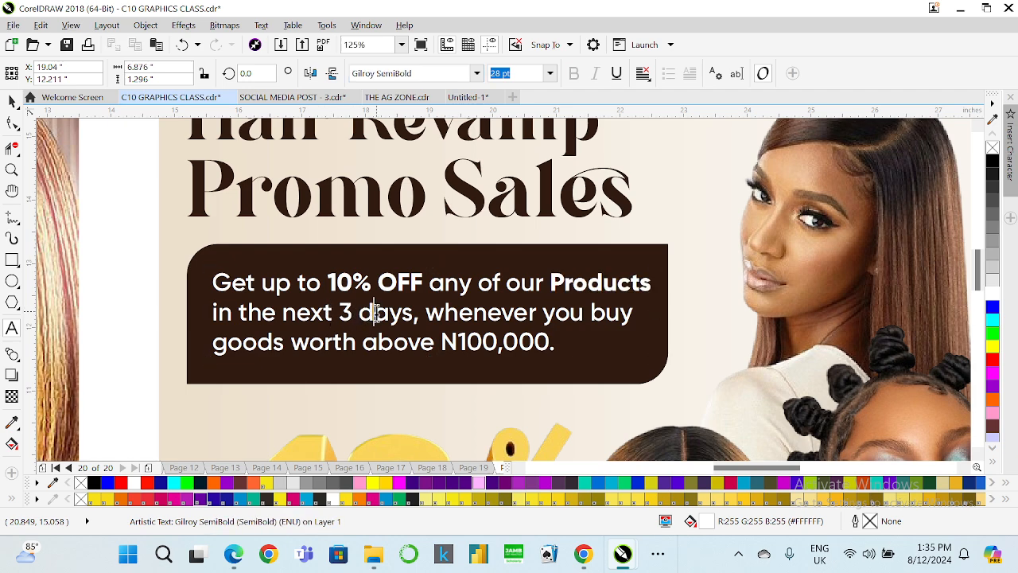
key("Delete")
type("D")
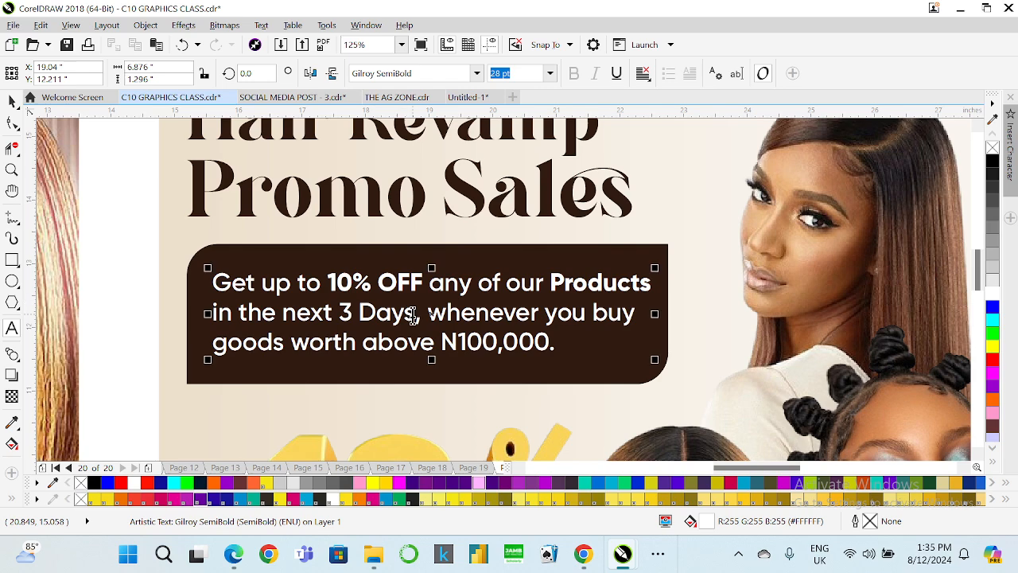
left_click_drag(415, 311, 342, 315)
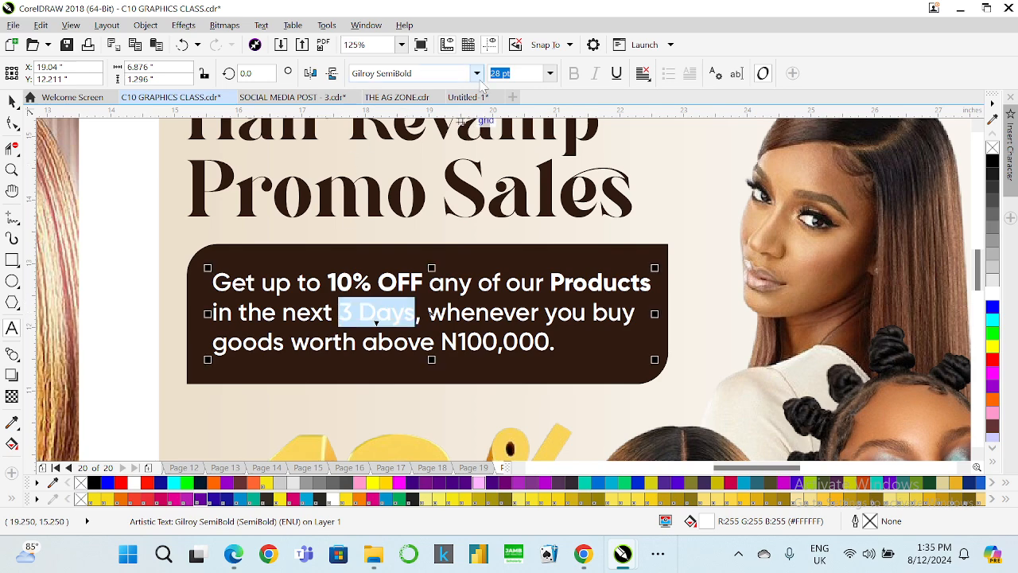
left_click(476, 73)
left_click(463, 118)
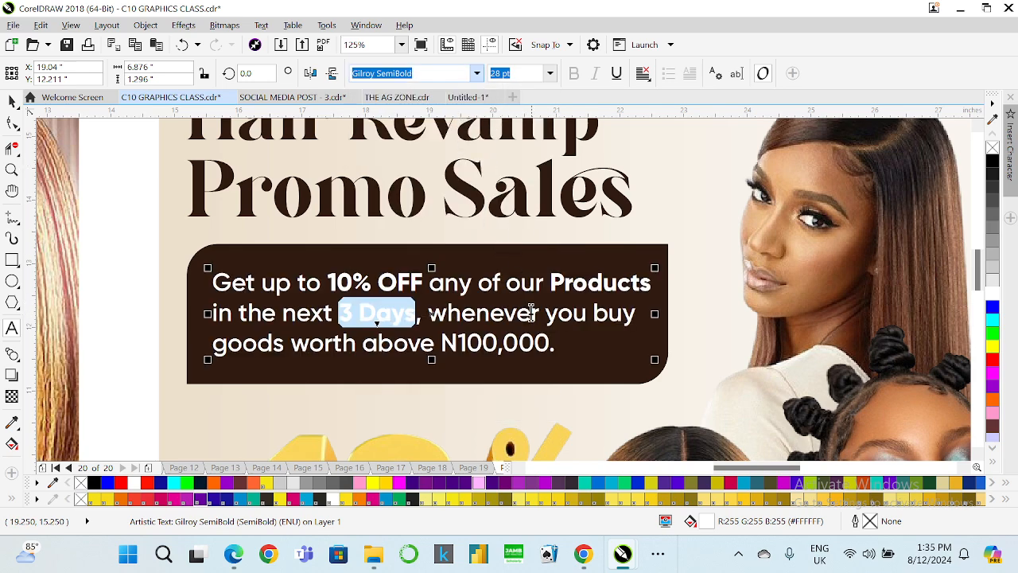
Set N100,000 in the offer text to Gilroy ExtraBold.
left_click_drag(442, 344, 554, 334)
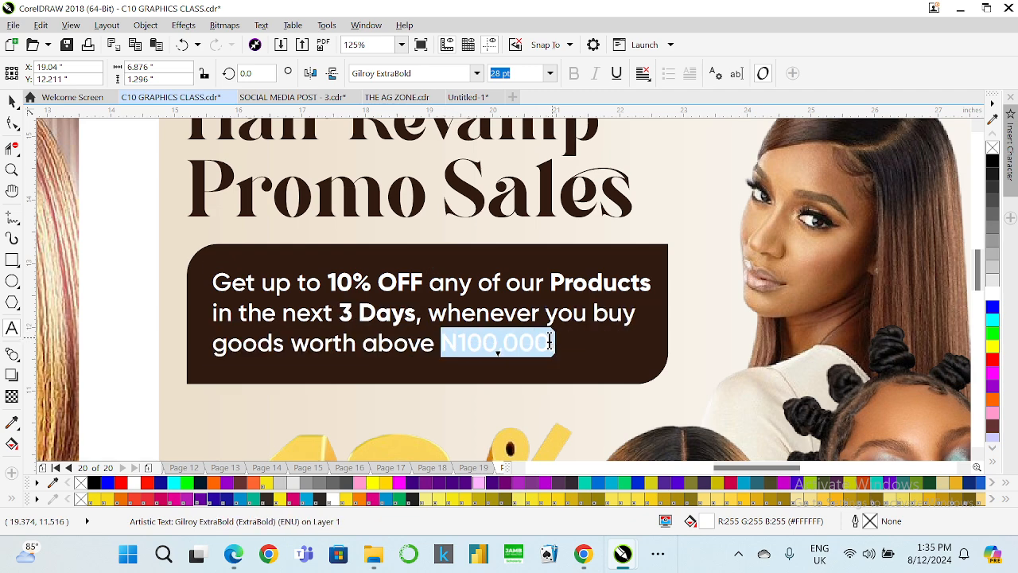
left_click(477, 73)
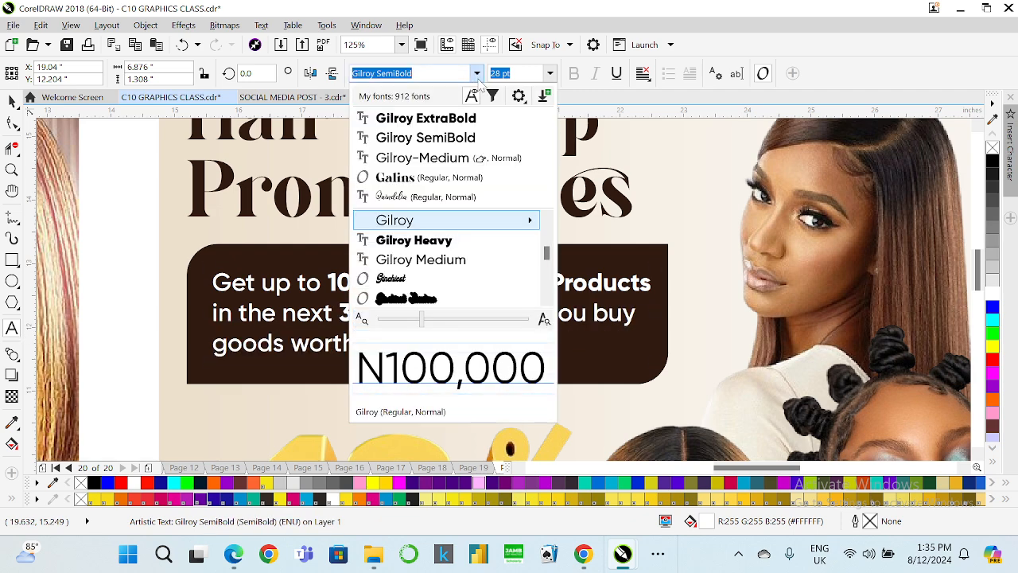
left_click(425, 118)
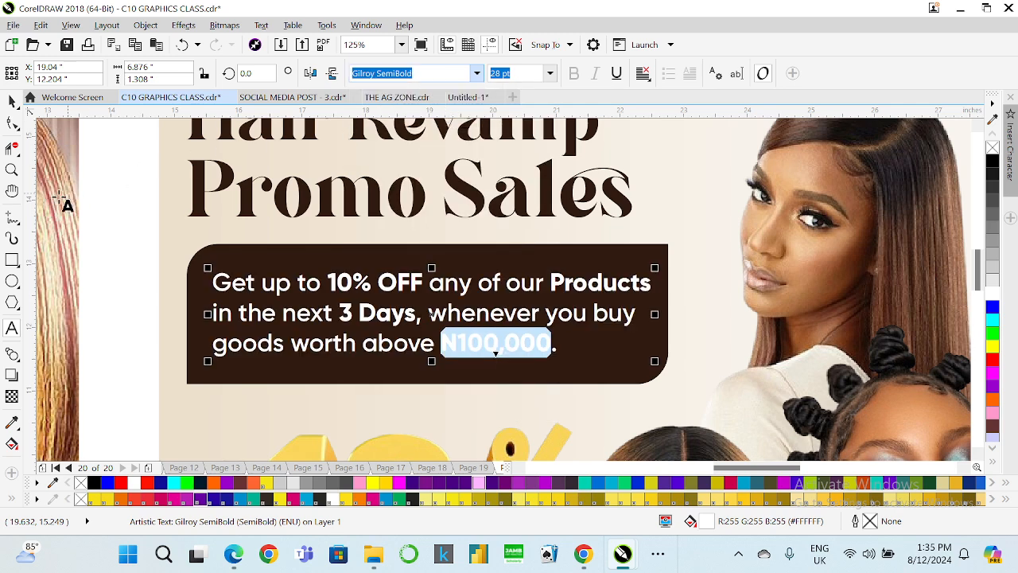
left_click(12, 101)
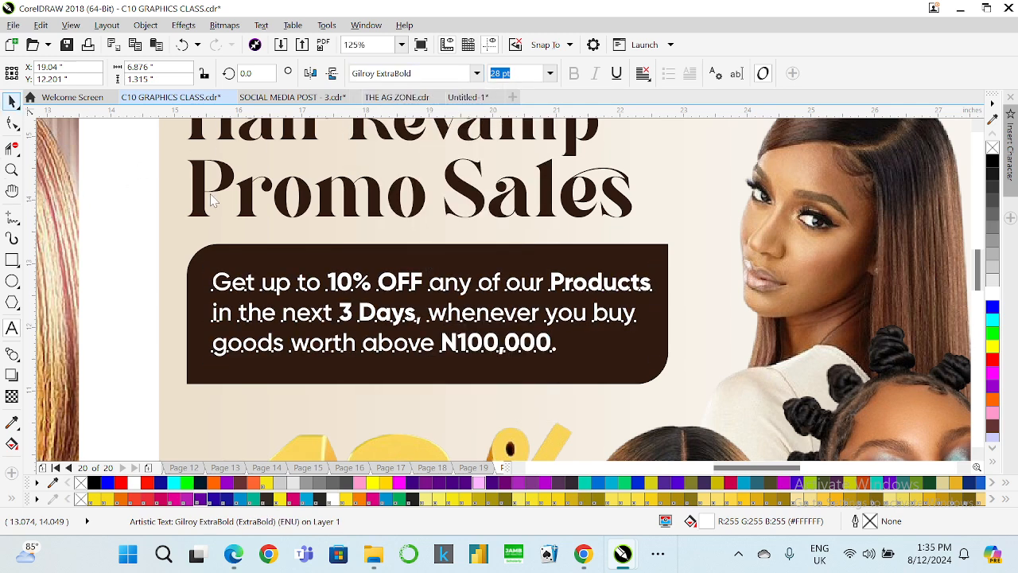
Edit the brown box's fountain fill so its light end becomes dark brown #5E3414.
left_click(434, 245)
left_click_drag(427, 239, 426, 243)
scroll(273, 212, "down", 2)
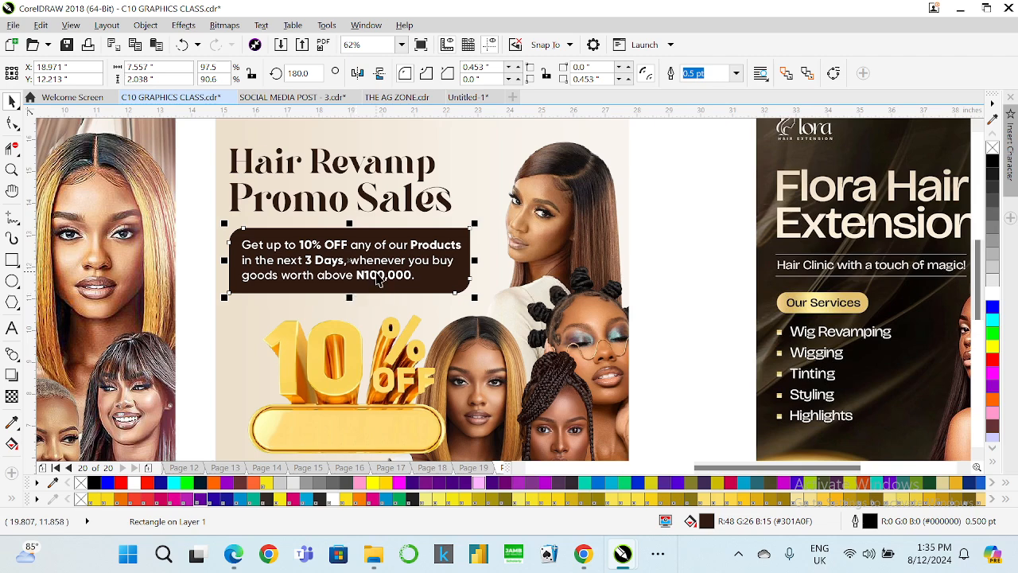
key("F11")
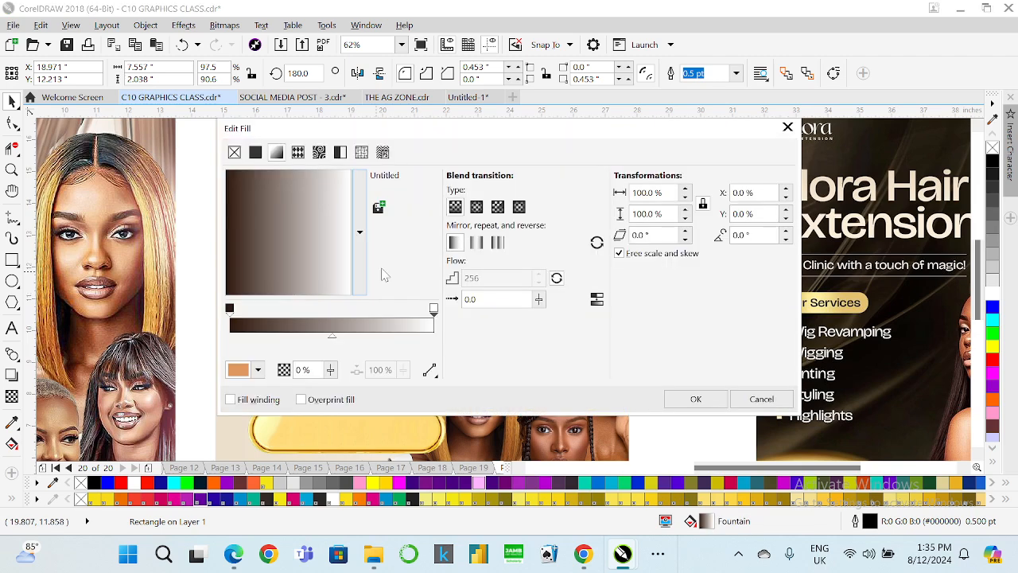
left_click_drag(403, 135, 694, 159)
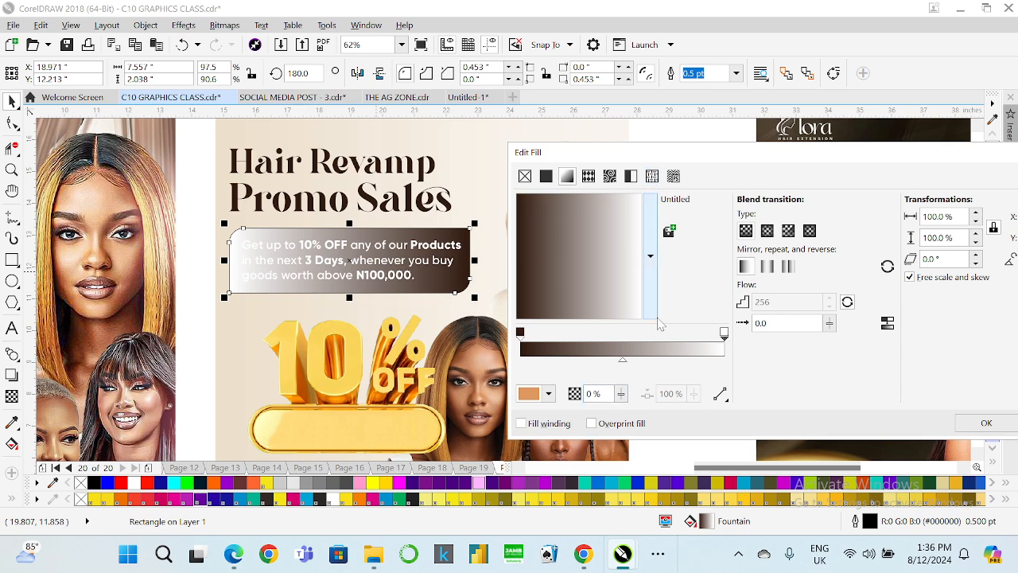
left_click(548, 394)
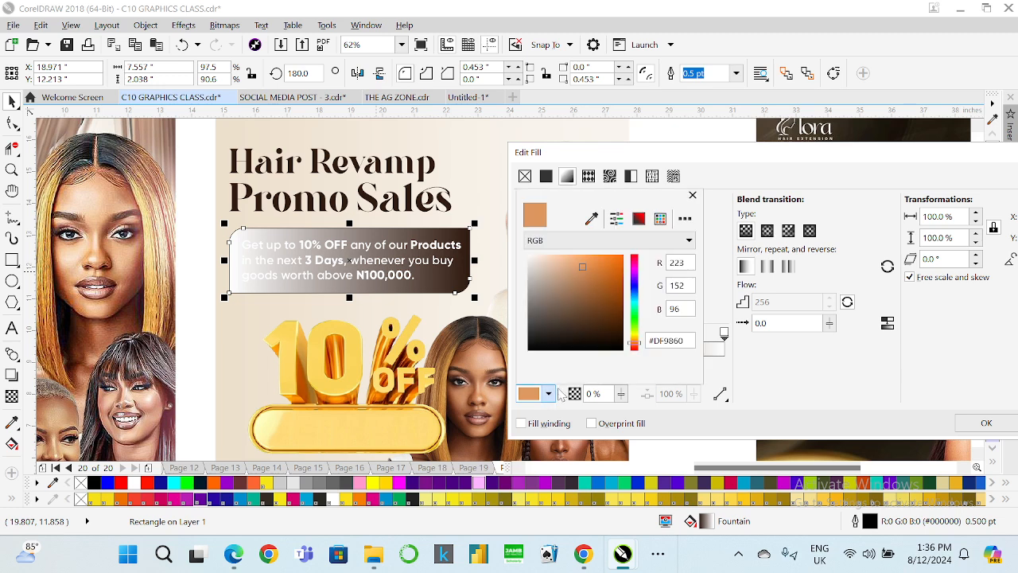
left_click(585, 261)
left_click(590, 312)
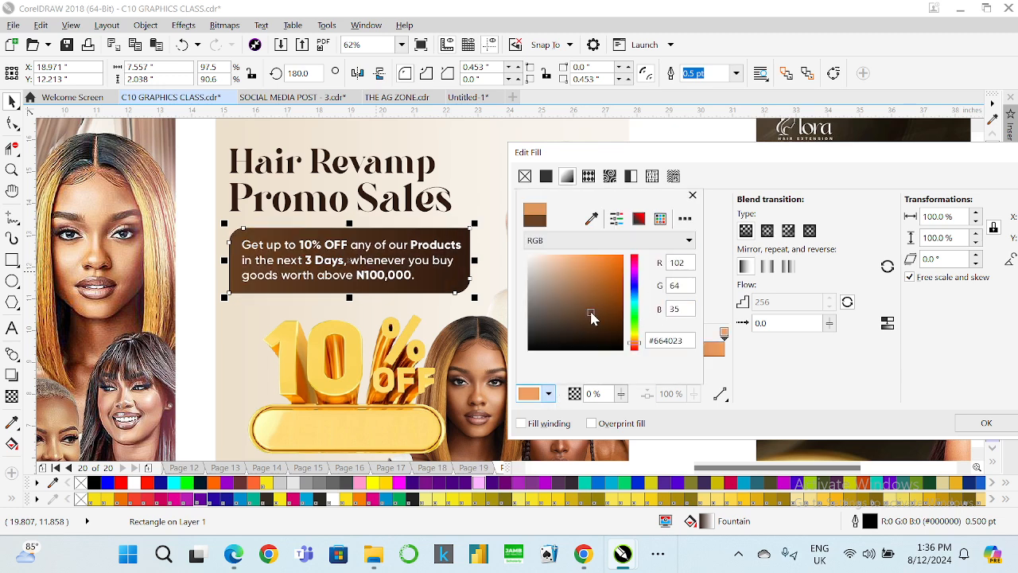
left_click(603, 316)
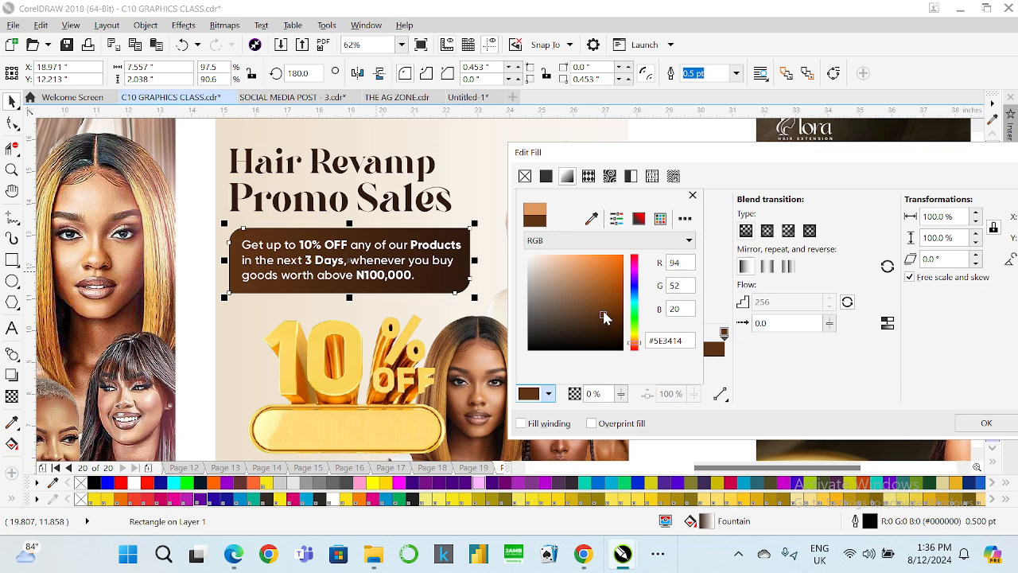
left_click(792, 383)
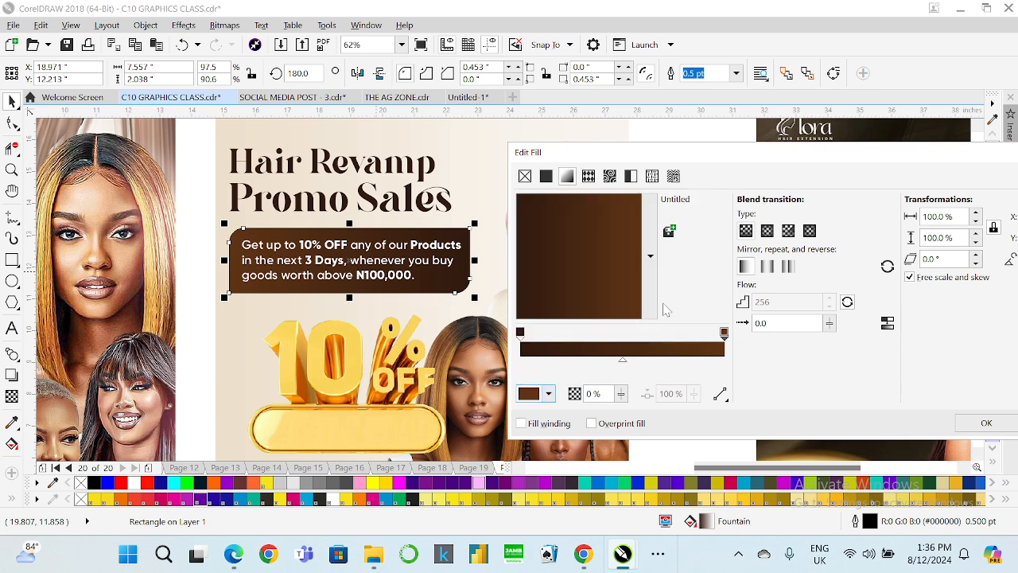
left_click_drag(606, 288, 552, 202)
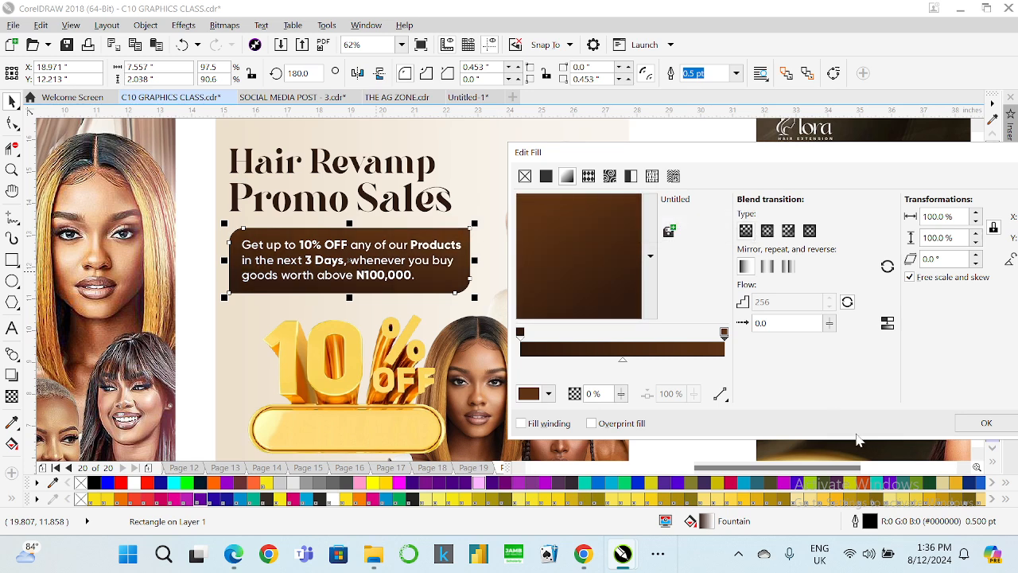
left_click(983, 423)
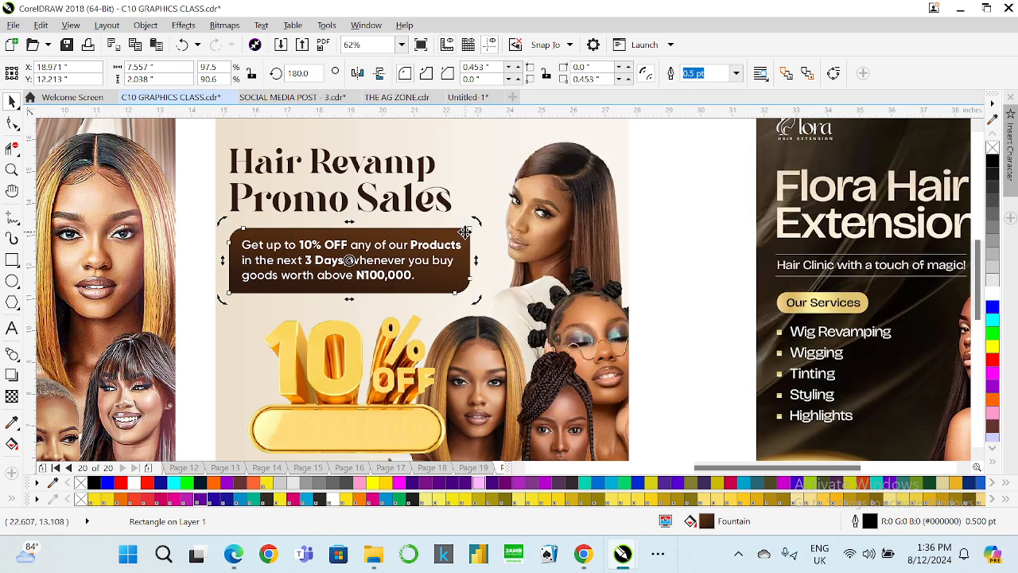
right_click(992, 147)
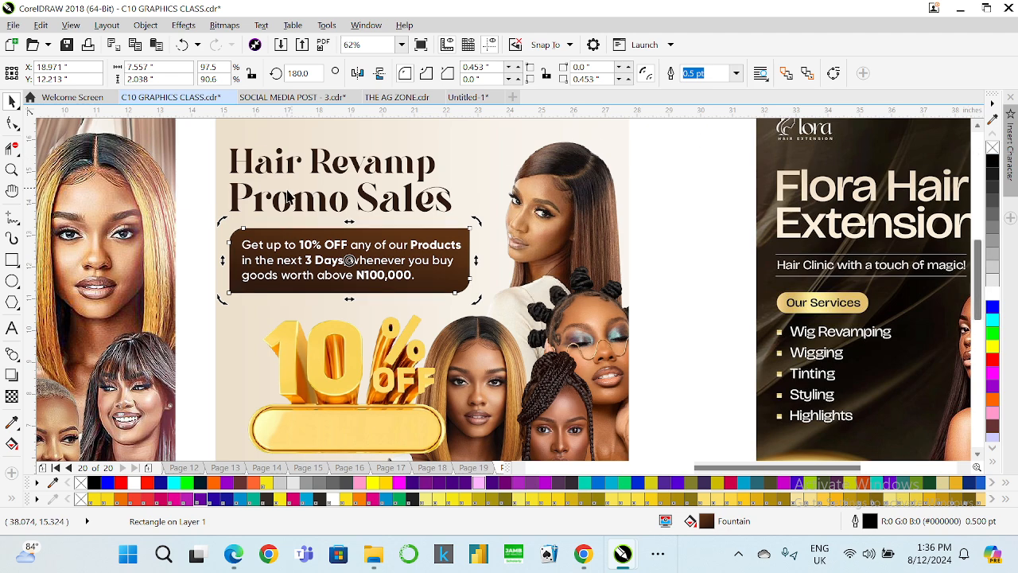
Copy the brown box's fill onto the Hair Revamp Promo Sales heading with Copy Properties.
left_click_drag(200, 142, 486, 244)
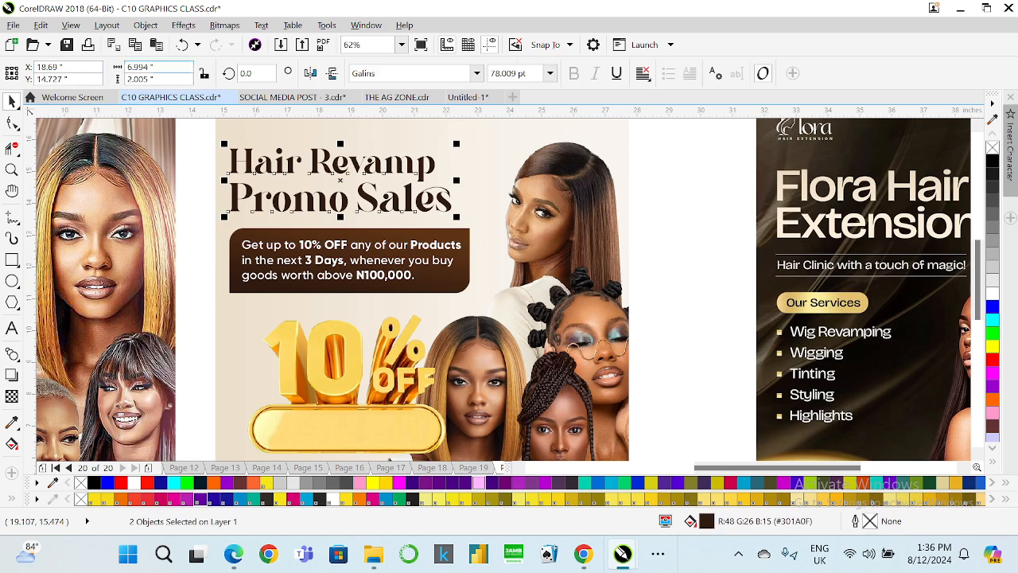
left_click(41, 25)
left_click(111, 232)
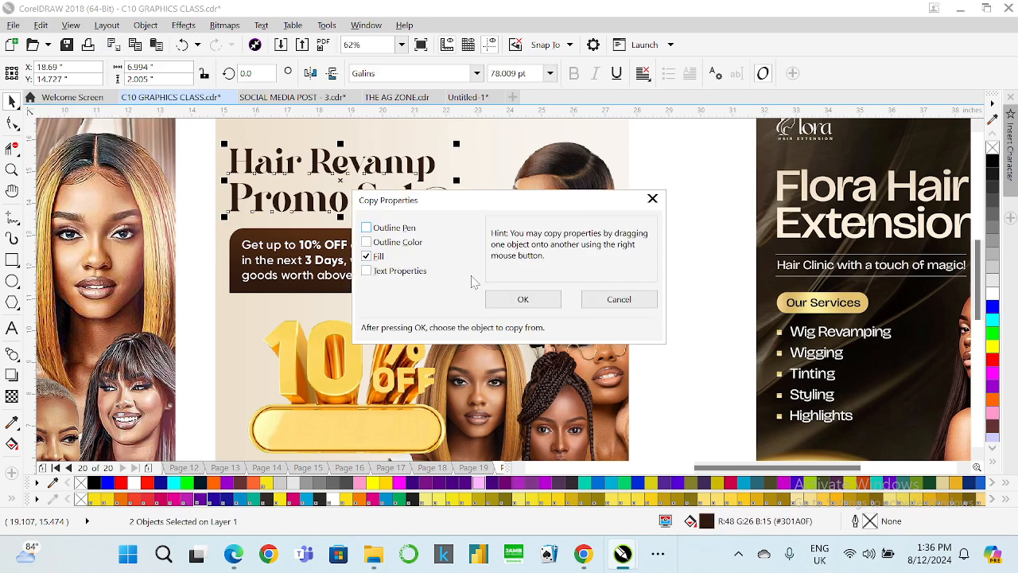
left_click(501, 302)
left_click(428, 285)
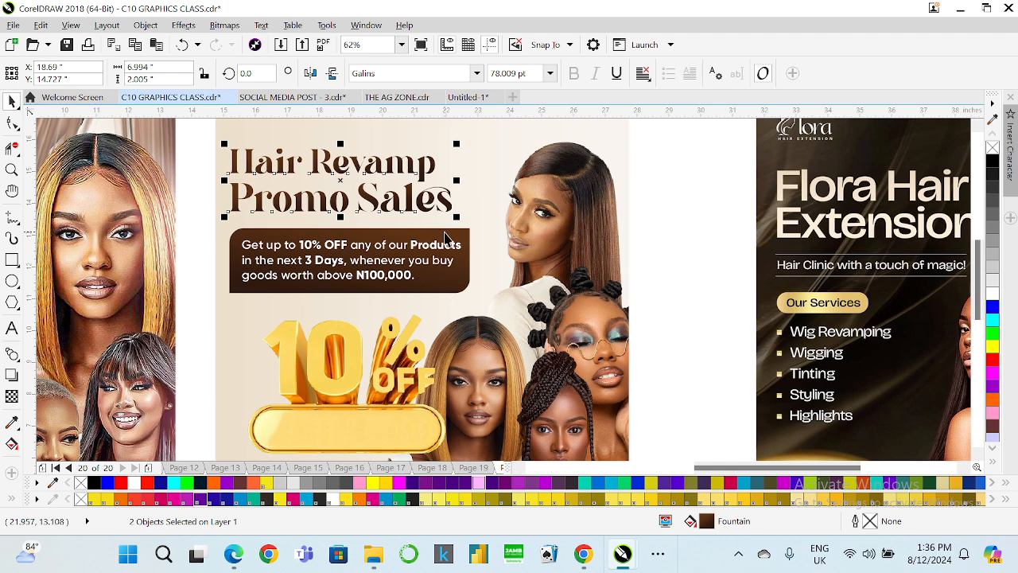
Zoom out to review the whole flyer beside the other designs.
left_click(446, 237, "shift")
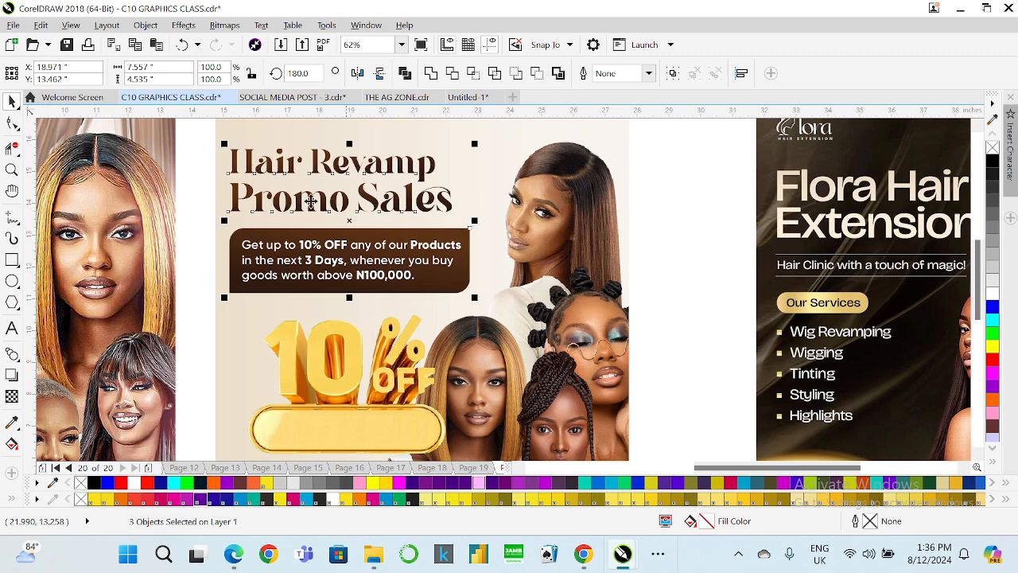
left_click(208, 205)
scroll(212, 208, "down", 2)
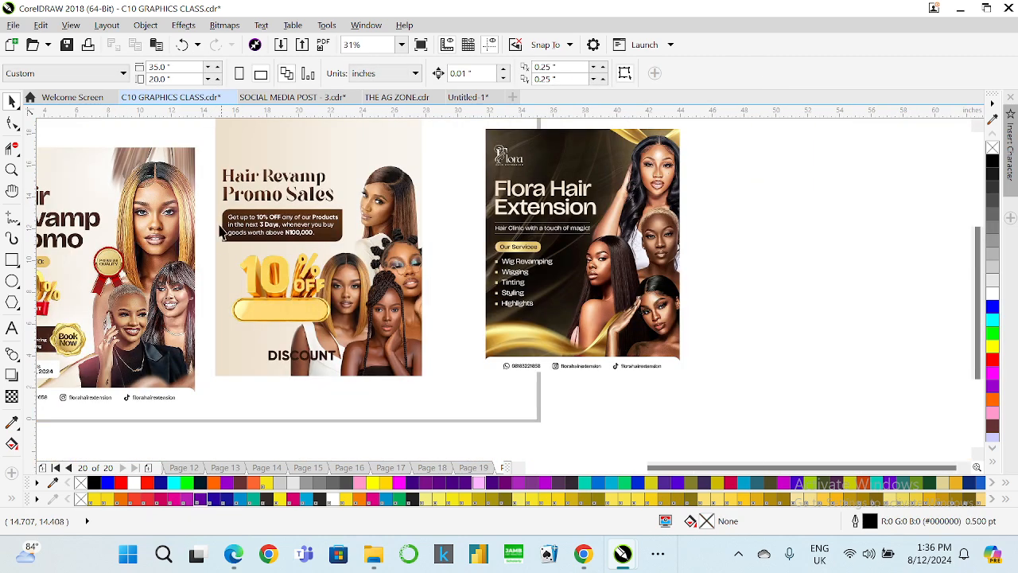
scroll(350, 259, "down", 1)
scroll(294, 269, "up", 1)
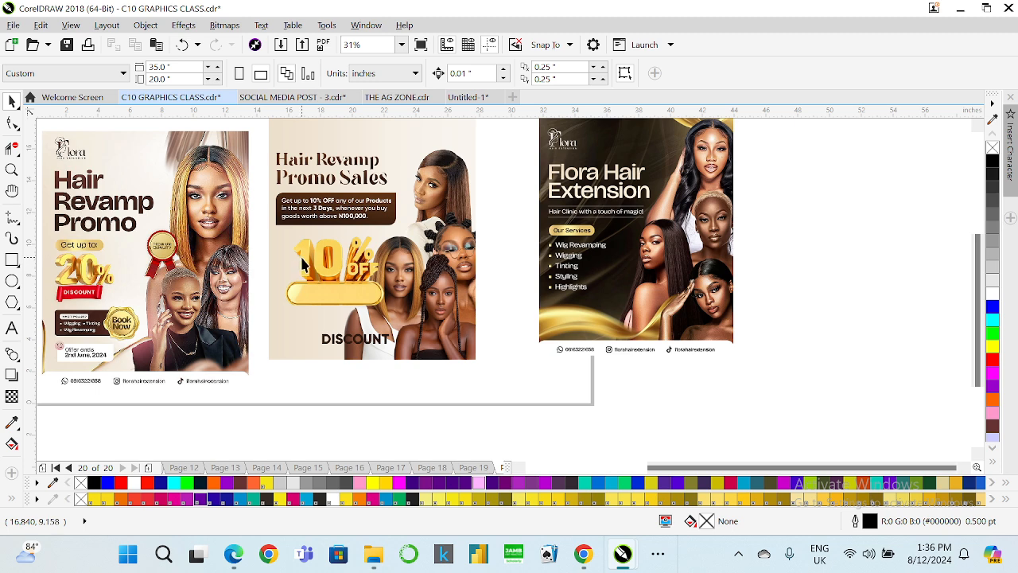
left_click(311, 265)
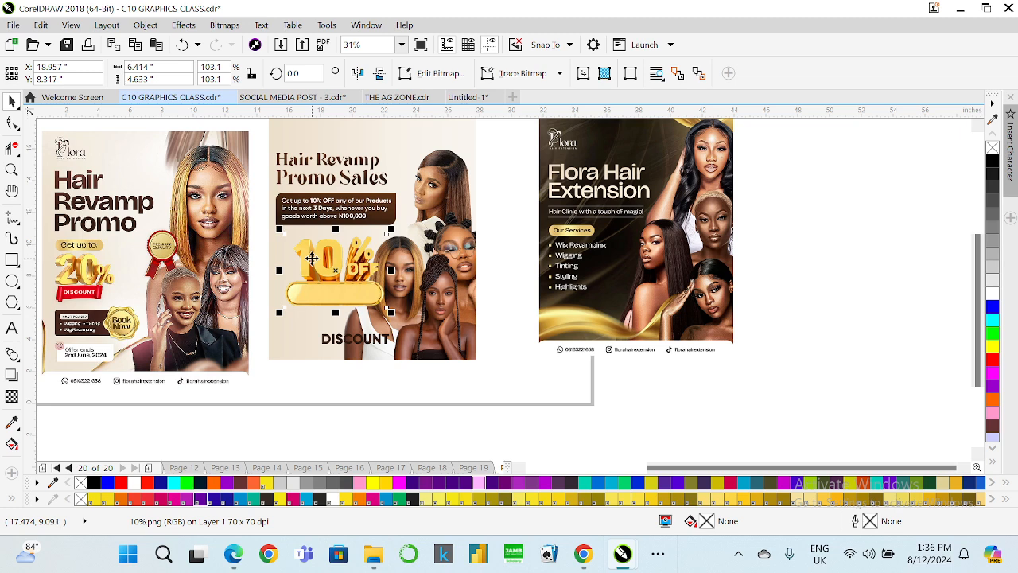
Shift the 10% OFF graphic, then move the DISCOUNT text up below the offer box and scale it down.
left_click_drag(311, 258, 386, 272)
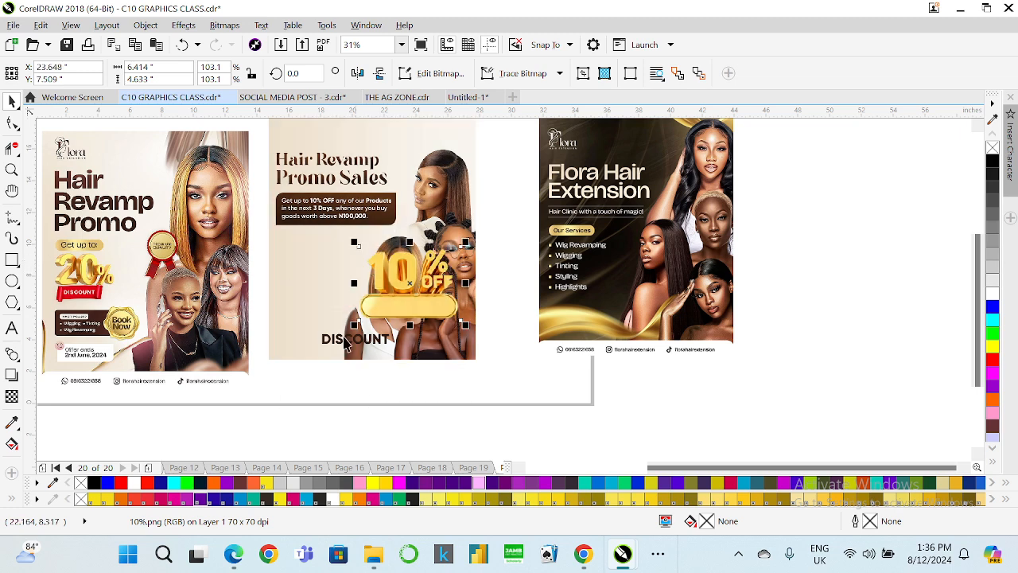
left_click(338, 340)
left_click_drag(338, 340, 296, 242)
scroll(302, 236, "up", 2)
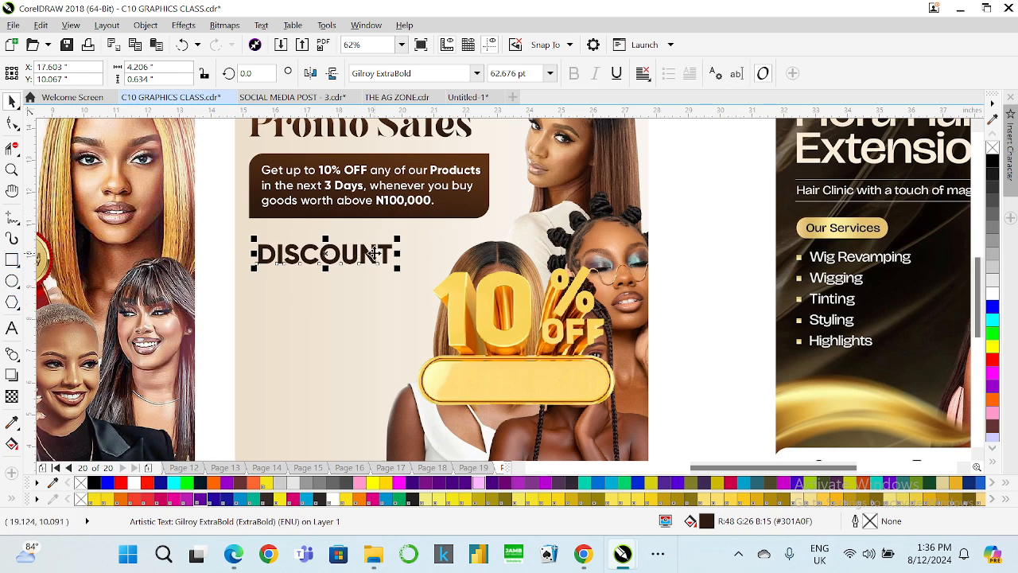
left_click_drag(398, 269, 368, 263)
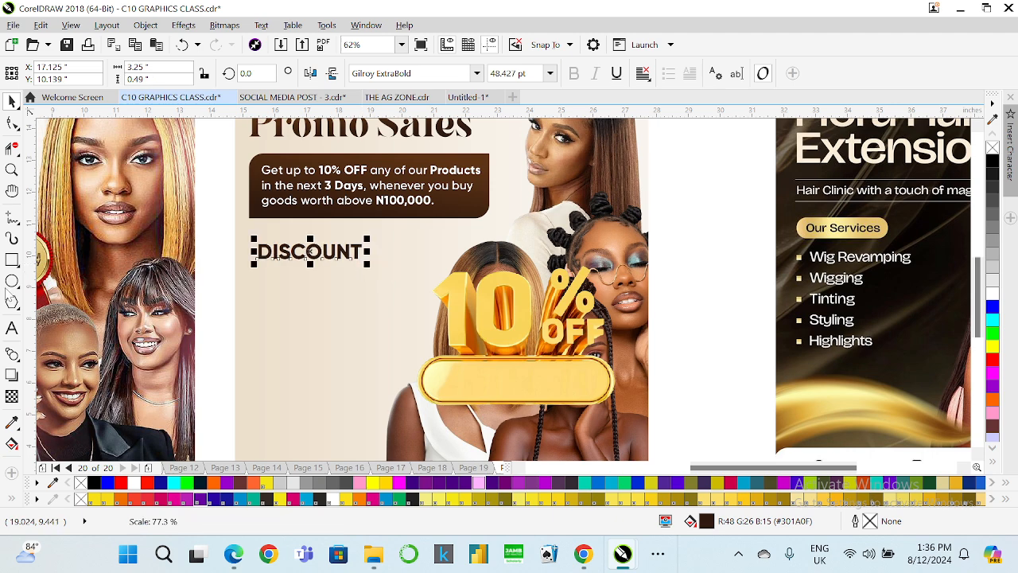
Replace the DISCOUNT text with OUR SERVICES and scale it down to about 32 pt.
left_click(11, 329)
key("ctrl+a")
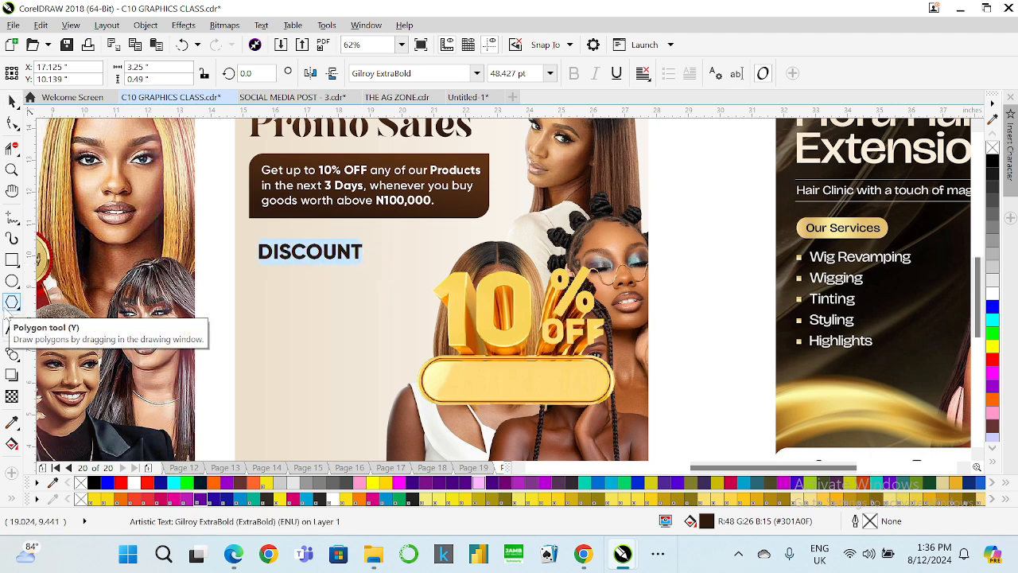
type("ou")
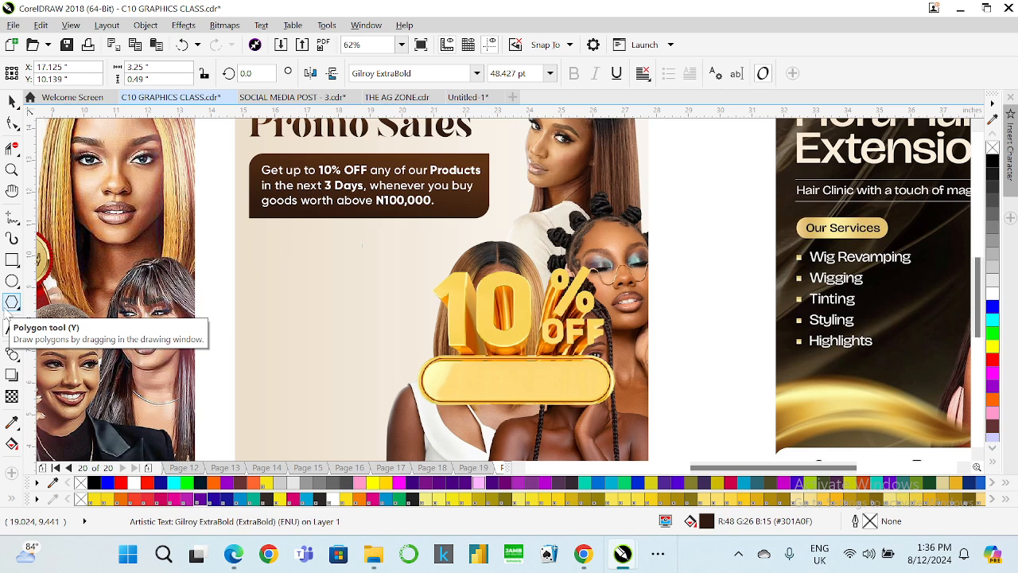
type("r ser")
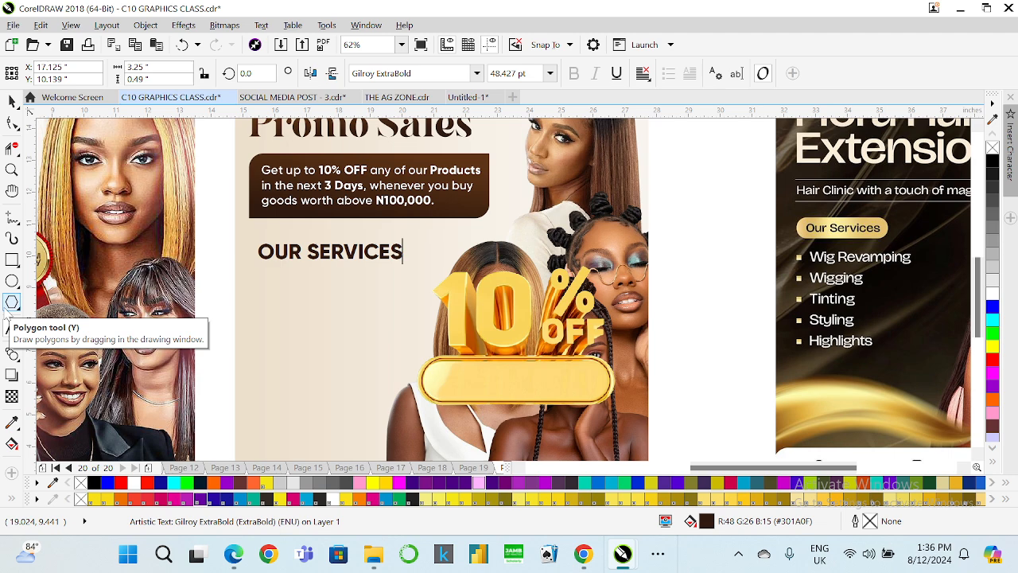
left_click(11, 101)
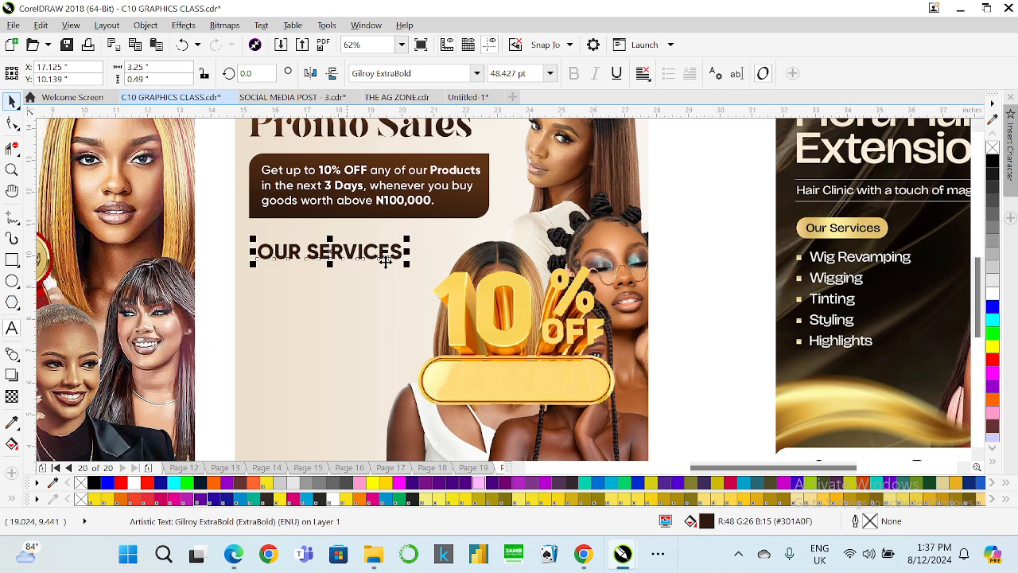
left_click_drag(405, 262, 356, 280)
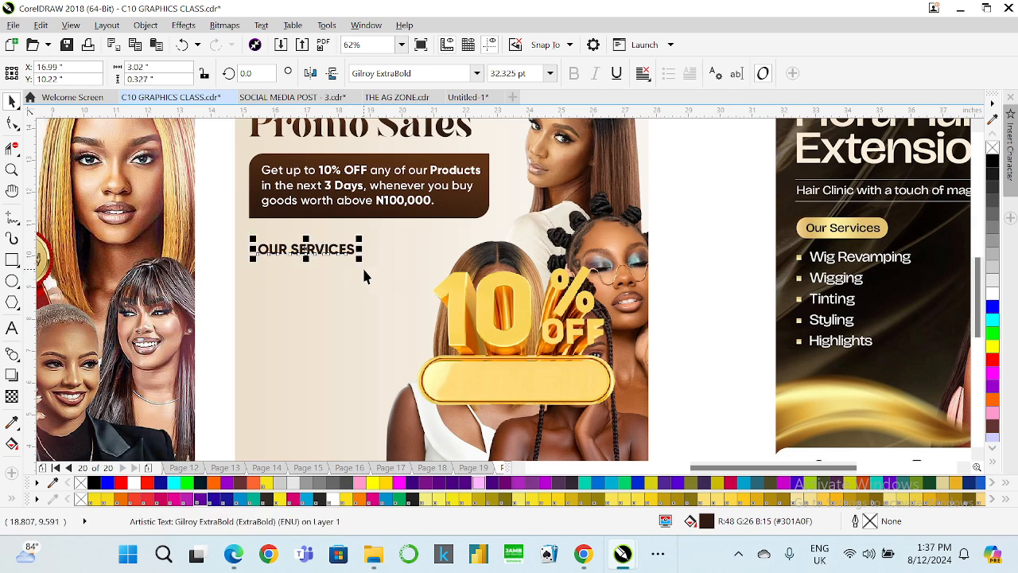
Move the Hair Revamp Promo flyer aside to uncover the gold seals image.
scroll(364, 274, "down", 4)
scroll(178, 292, "up", 8)
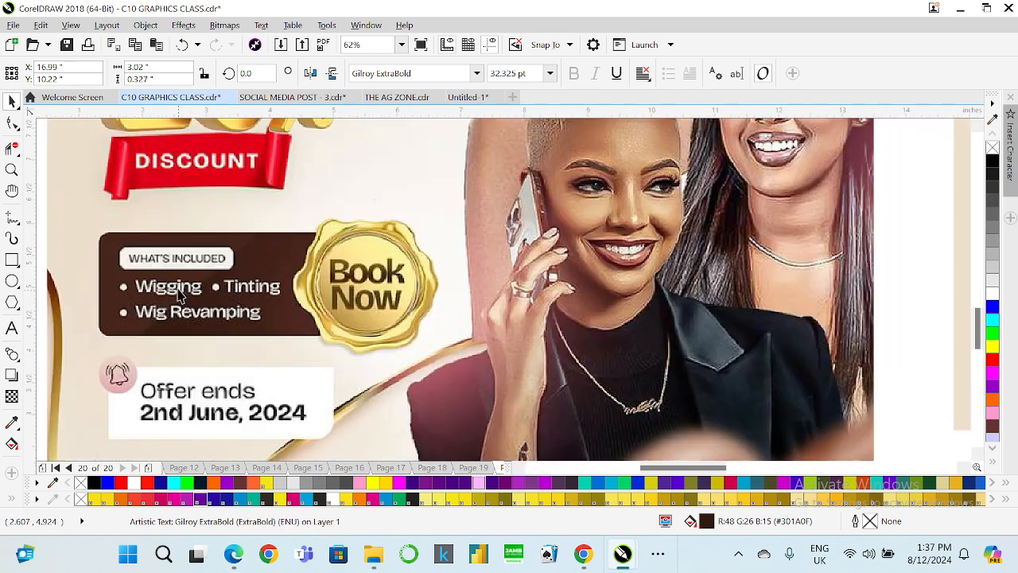
scroll(199, 290, "down", 2)
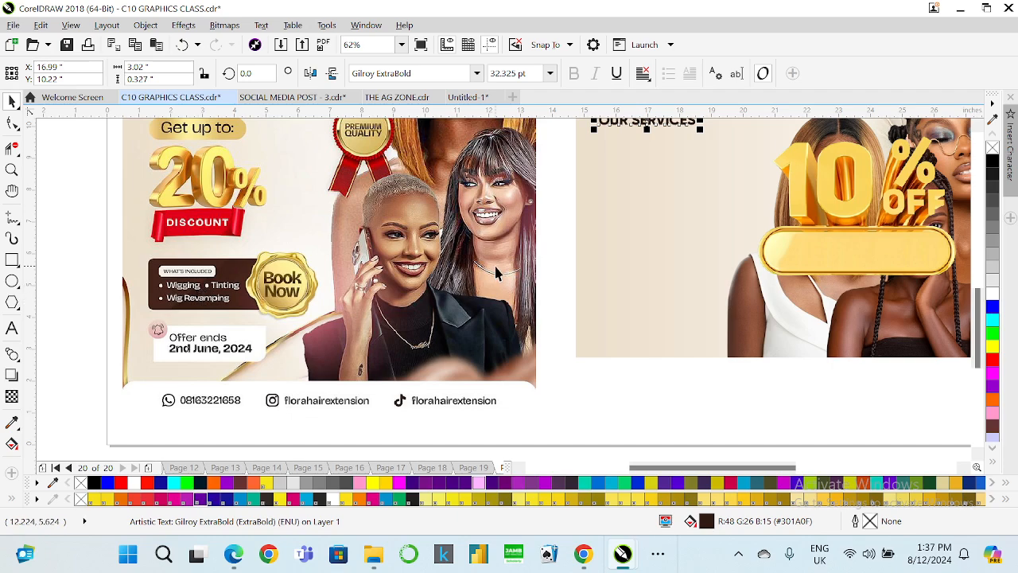
scroll(506, 266, "down", 2)
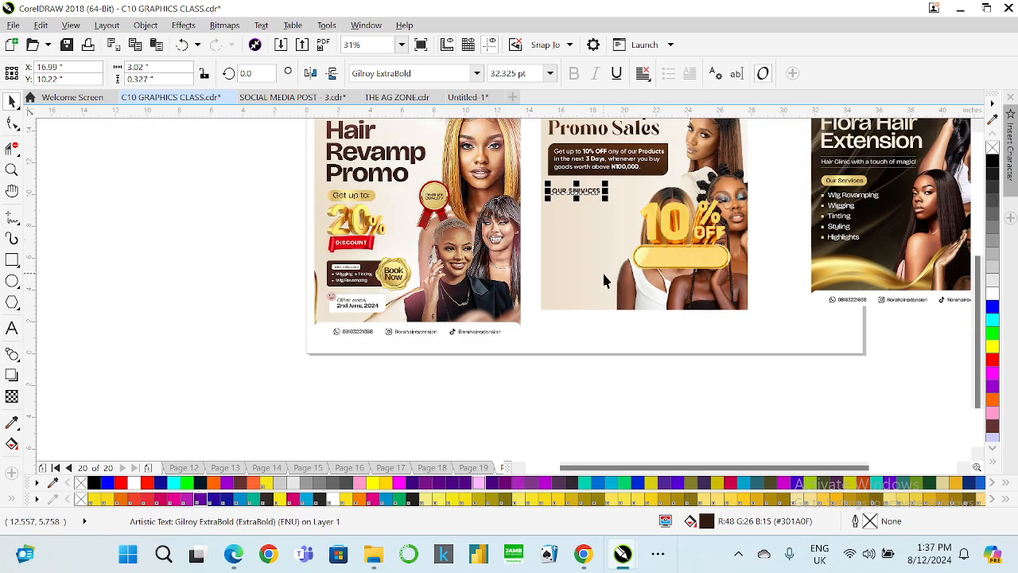
scroll(545, 247, "down", 2)
left_click_drag(476, 278, 375, 272)
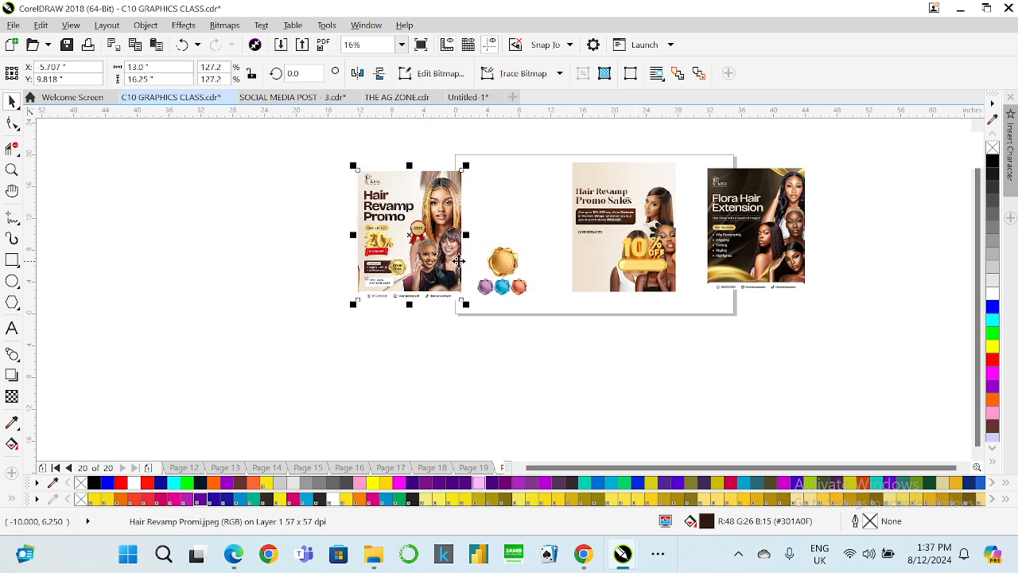
scroll(498, 264, "up", 1)
Crop the seals image with the Shape tool so only the large gold seal remains.
left_click(495, 265)
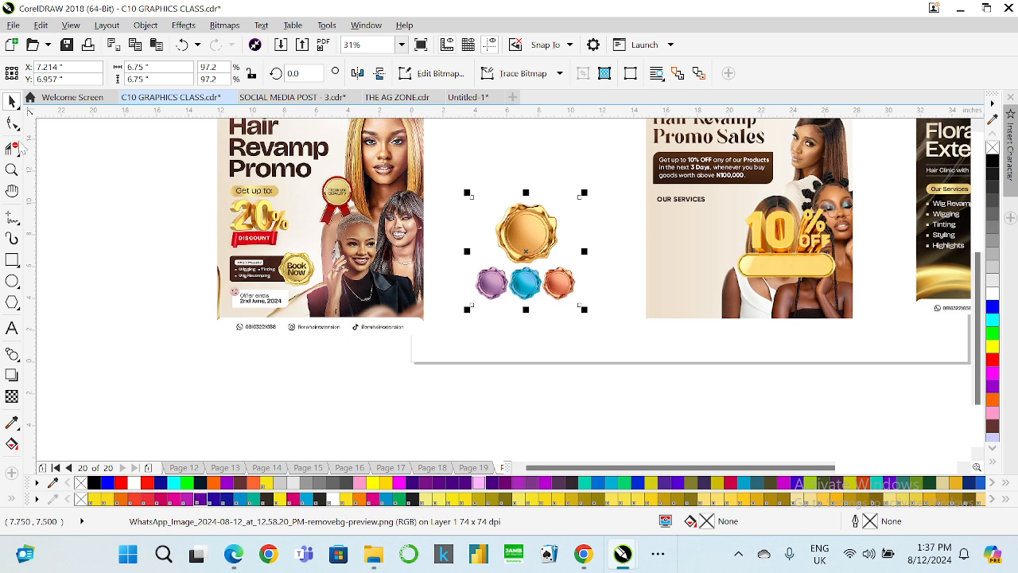
key("F10")
left_click(17, 128)
left_click(57, 123)
left_click_drag(609, 330, 583, 266)
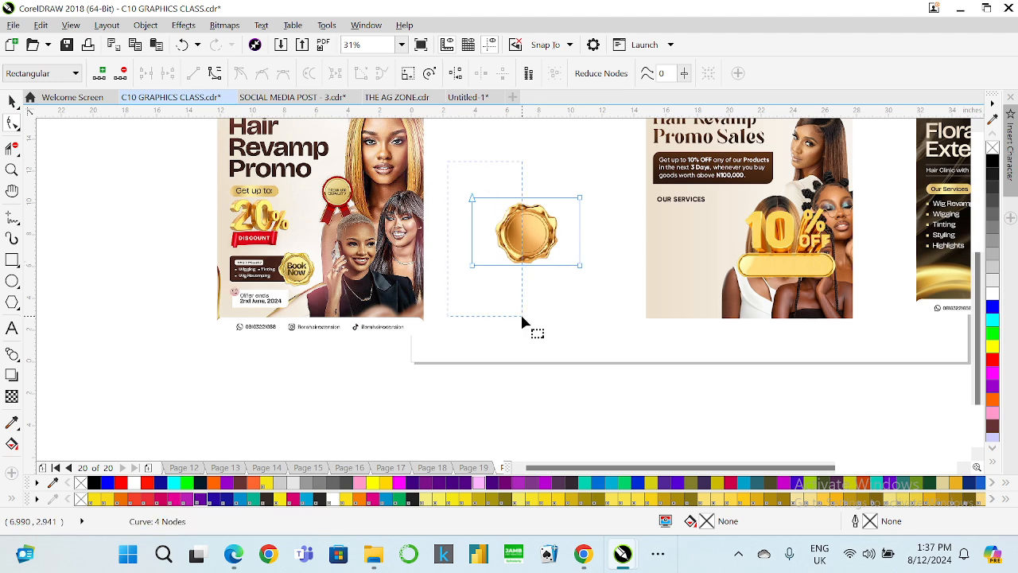
left_click_drag(476, 270, 493, 267)
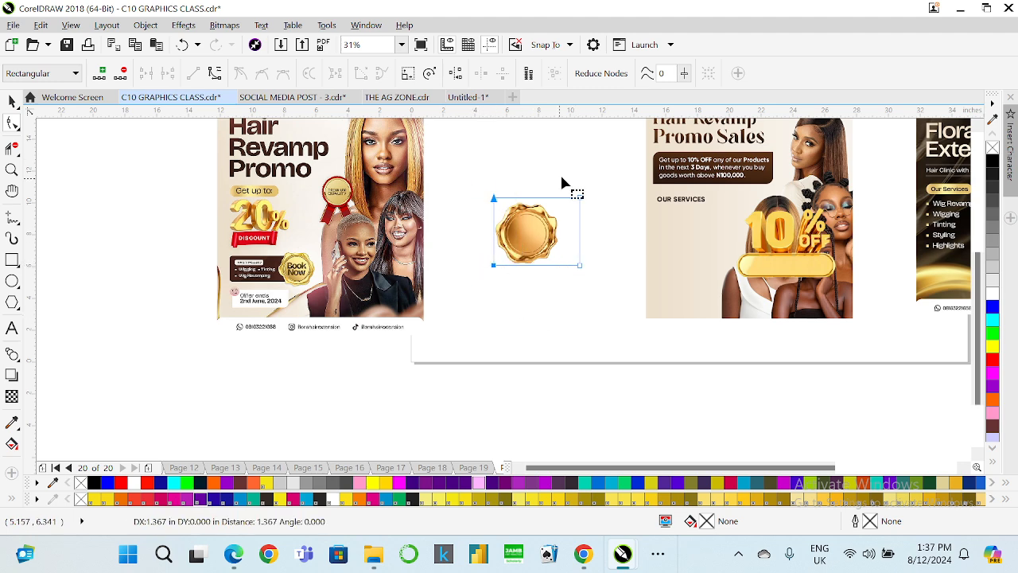
left_click_drag(592, 169, 561, 267)
left_click(12, 101)
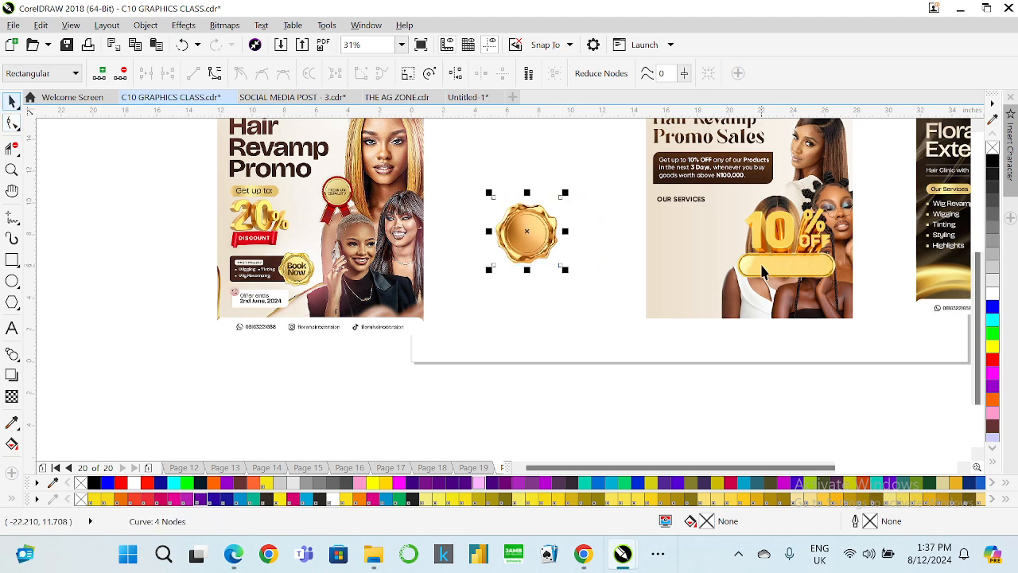
Move the 10% OFF graphic off the flyer and place an enlarged gold seal in its lower area.
left_click_drag(800, 253, 507, 358)
left_click_drag(527, 237, 732, 312)
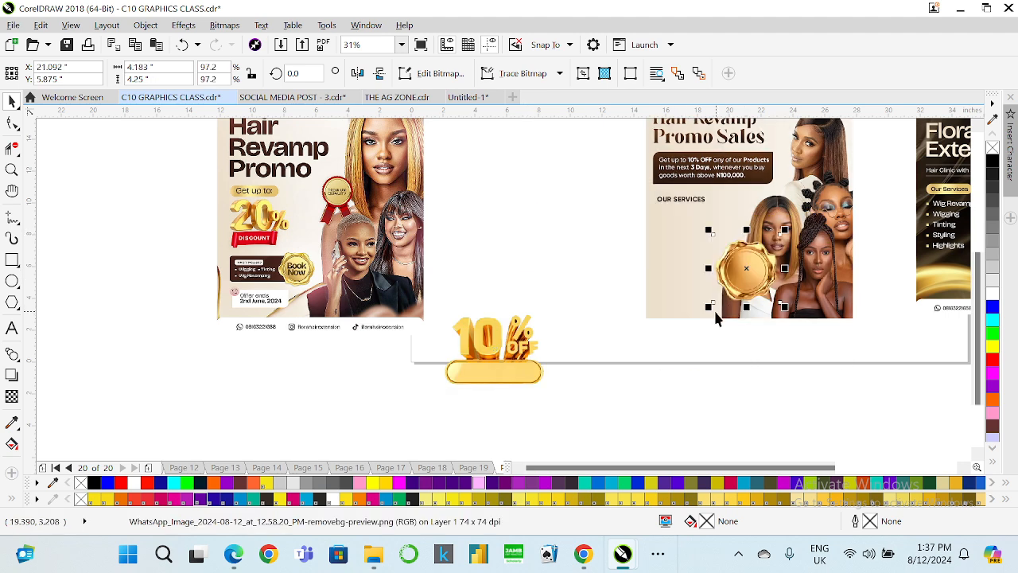
left_click_drag(709, 307, 694, 318)
Duplicate the brown offer box and shrink the copy into a small square bullet below OUR SERVICES.
scroll(669, 278, "down", 1)
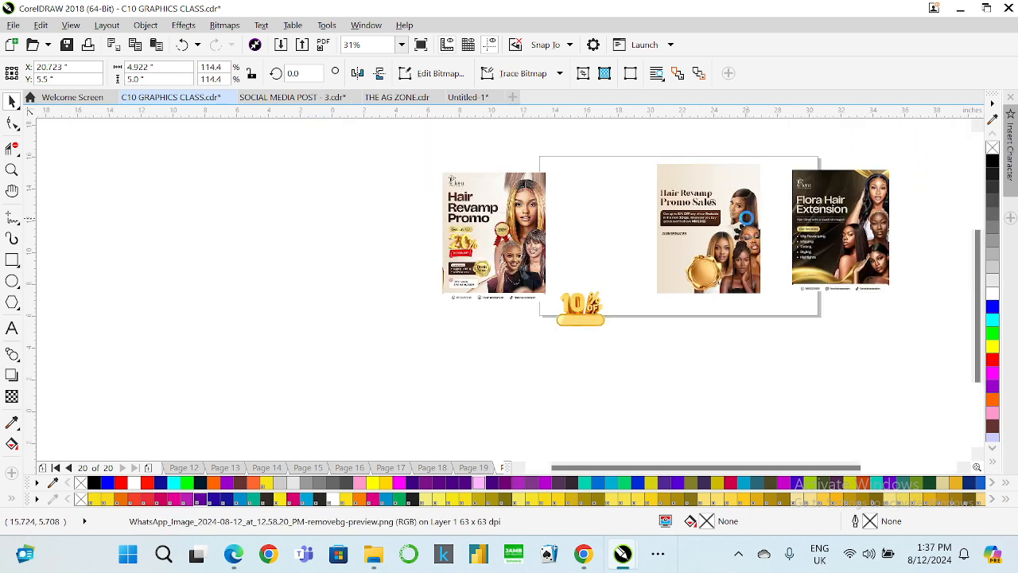
scroll(748, 226, "up", 1)
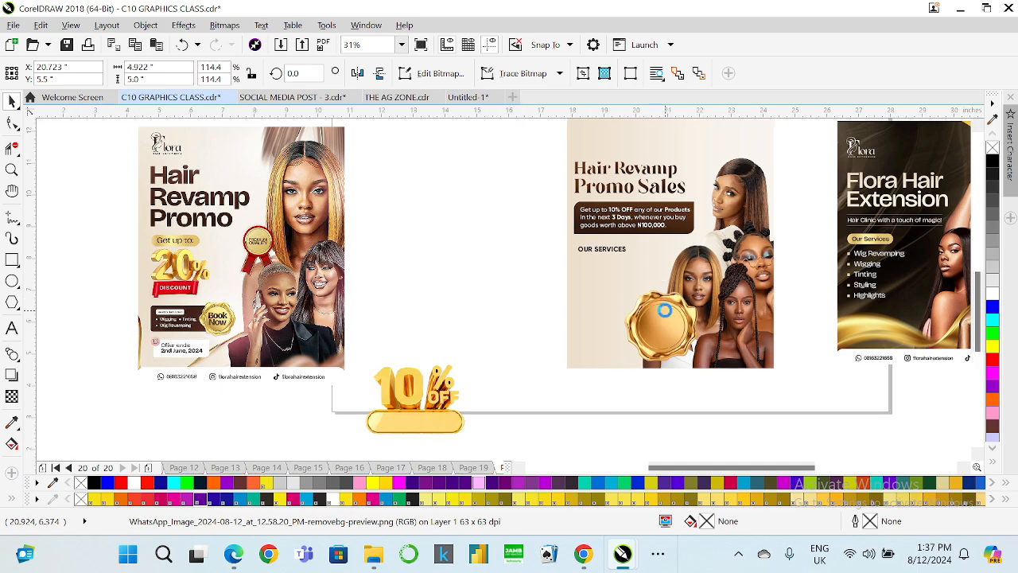
scroll(661, 314, "up", 2)
scroll(652, 296, "down", 2)
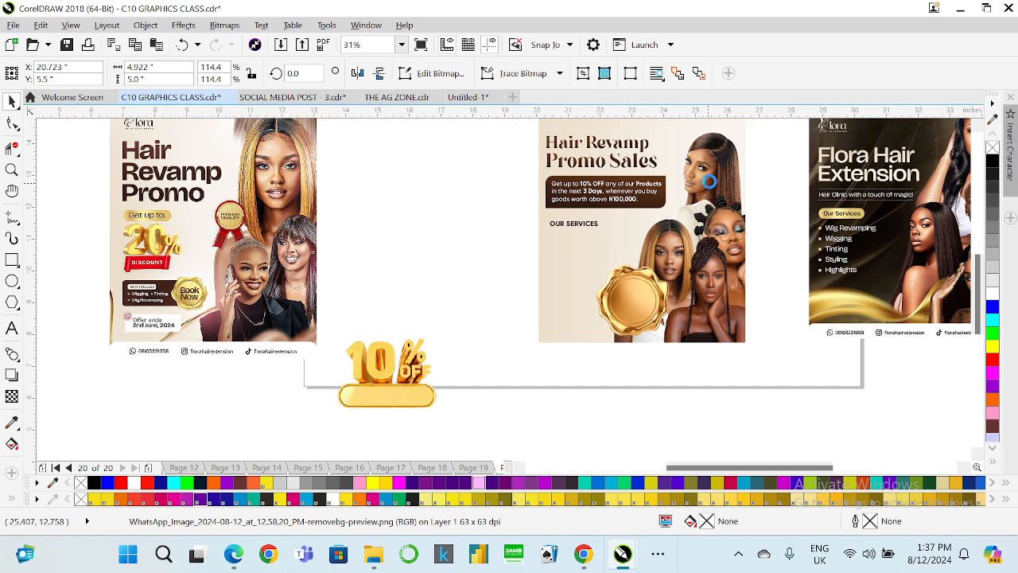
scroll(706, 184, "up", 1)
scroll(546, 280, "down", 1)
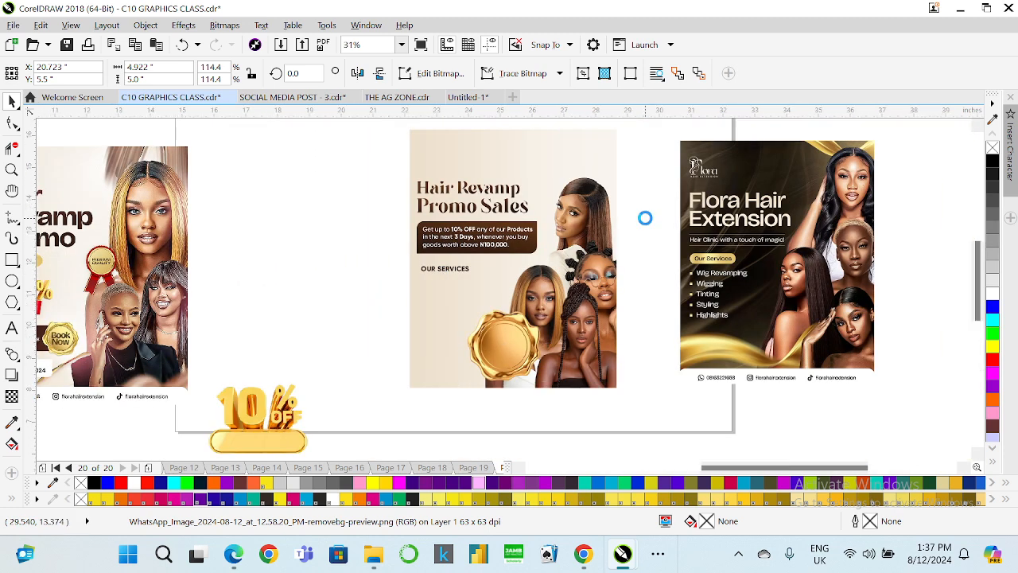
scroll(646, 217, "up", 1)
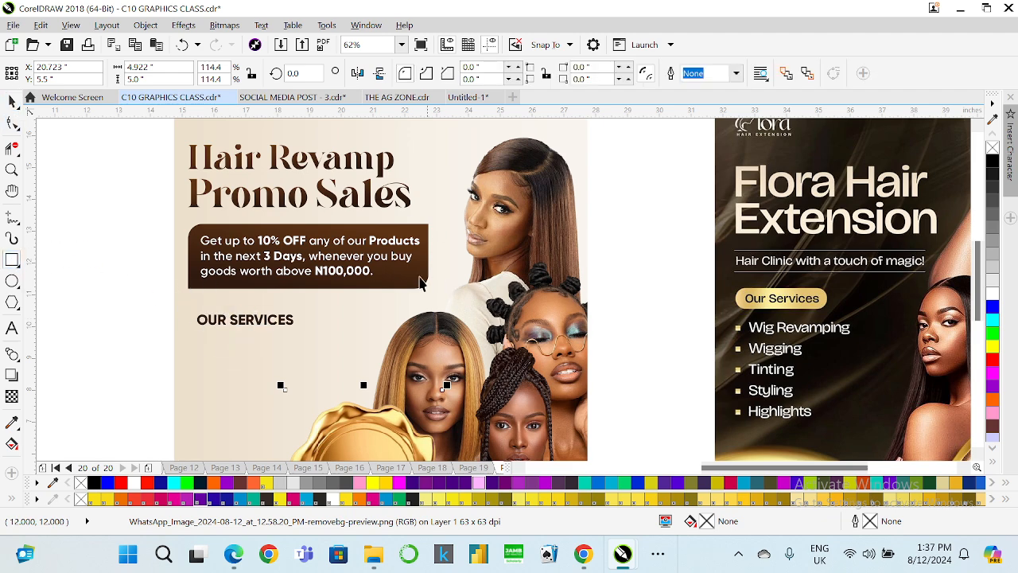
key("space")
left_click(388, 269)
key("ctrl+d")
left_click_drag(409, 268, 217, 345)
scroll(205, 331, "up", 2)
scroll(157, 354, "up", 4)
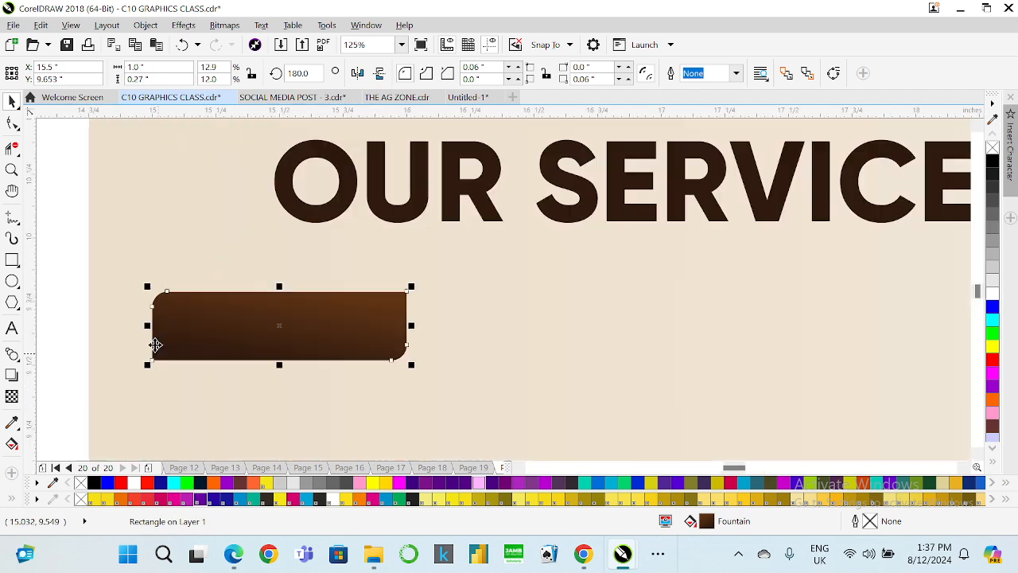
left_click_drag(148, 327, 298, 328)
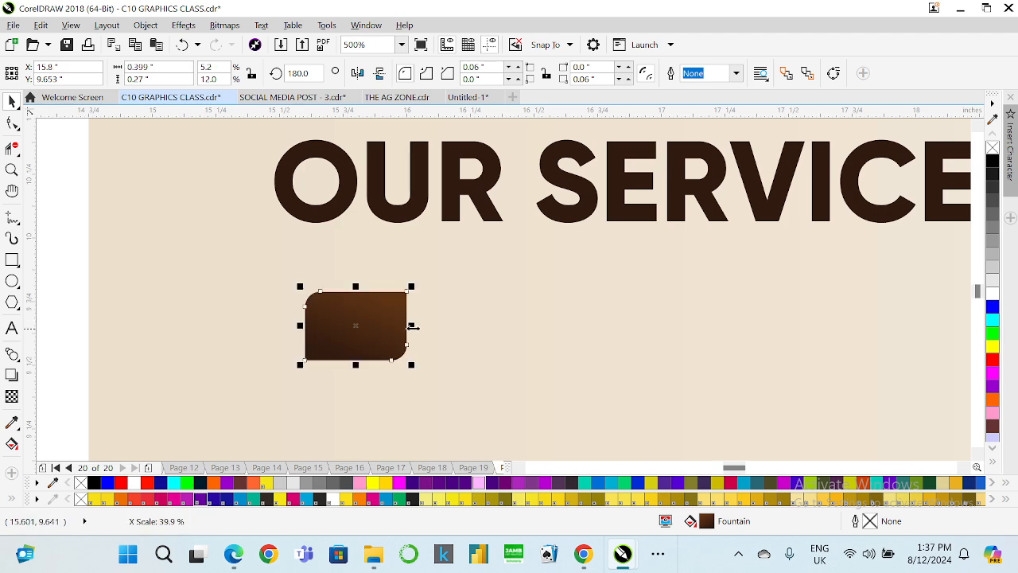
left_click_drag(411, 325, 263, 322)
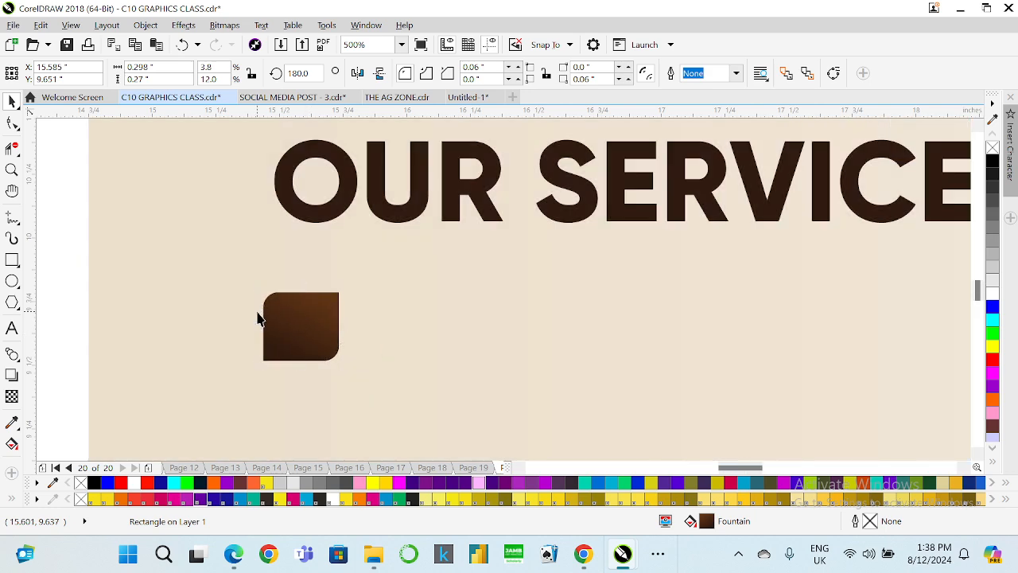
scroll(263, 322, "down", 6)
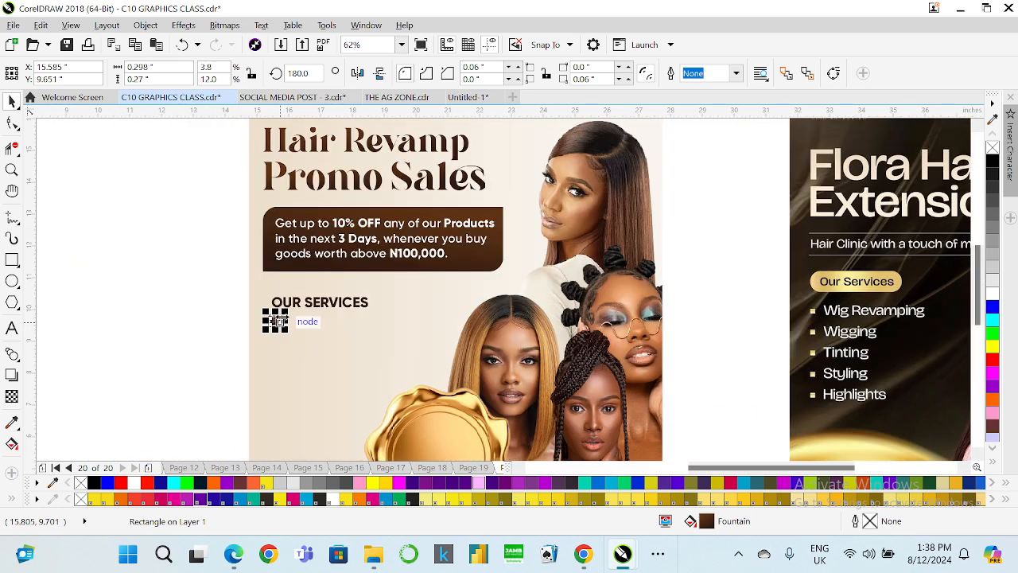
Set the offer box's corner radius to 0.
left_click(484, 257)
left_click_drag(490, 66, 426, 58)
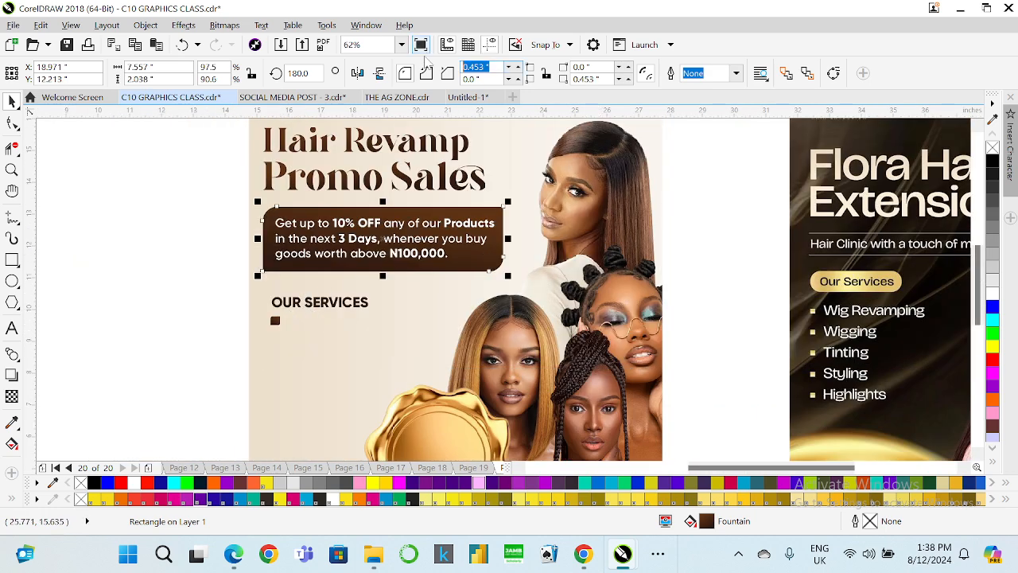
type("0")
key("Return")
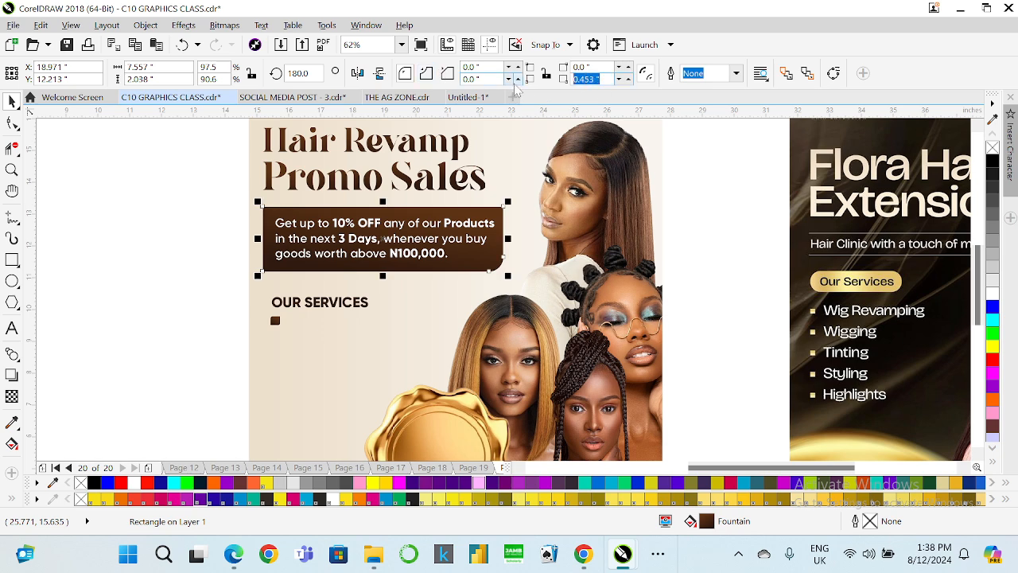
Align the Promo Sales line's right edge with the offer text.
scroll(519, 239, "down", 2)
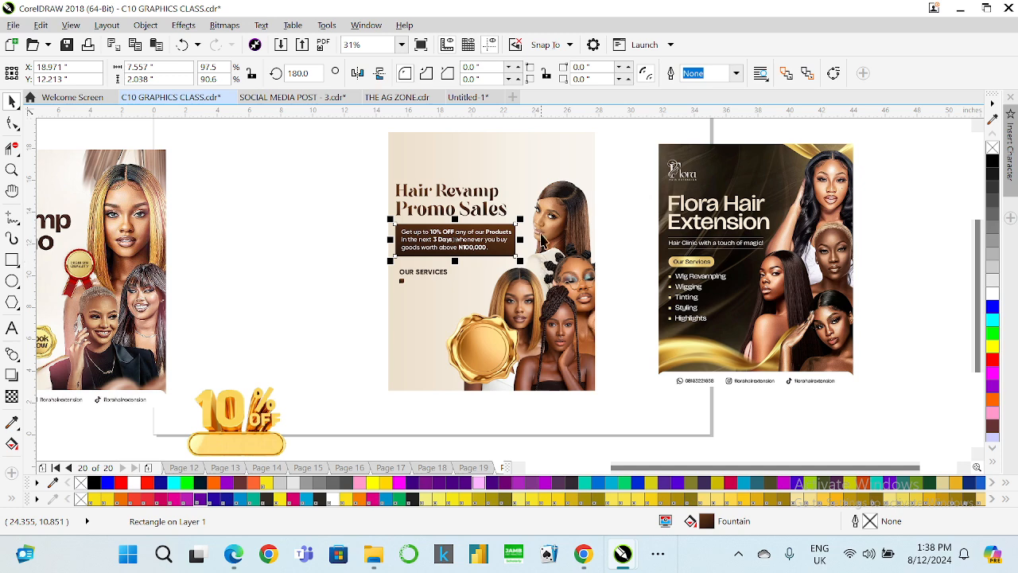
scroll(518, 209, "up", 2)
left_click(278, 205)
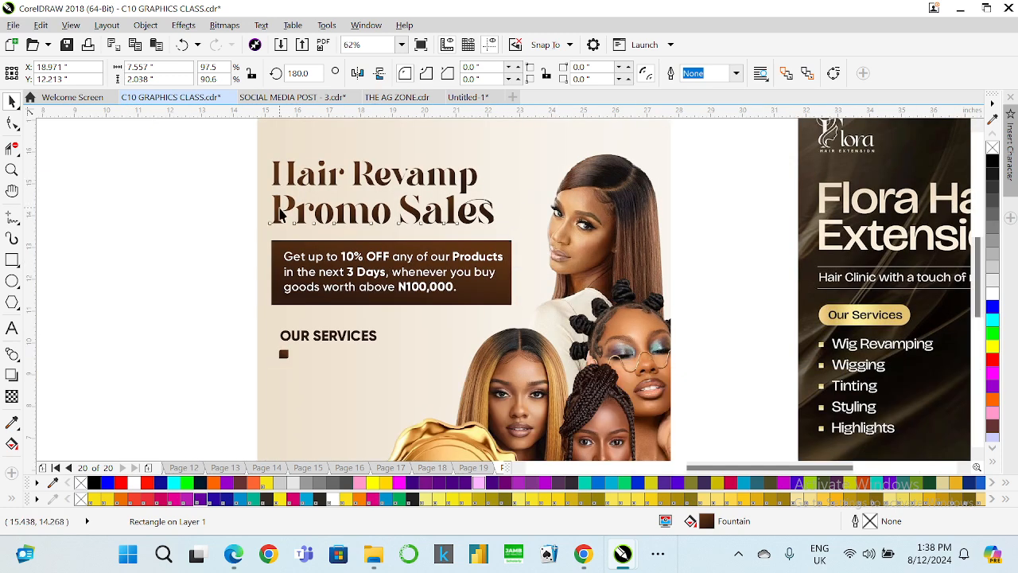
left_click(309, 182, "shift")
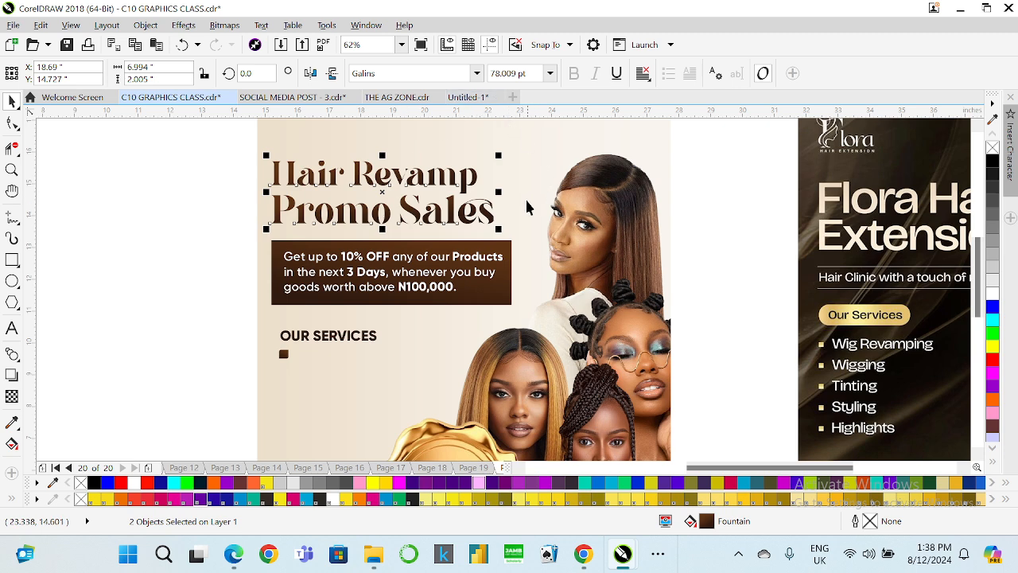
left_click(493, 285, "shift")
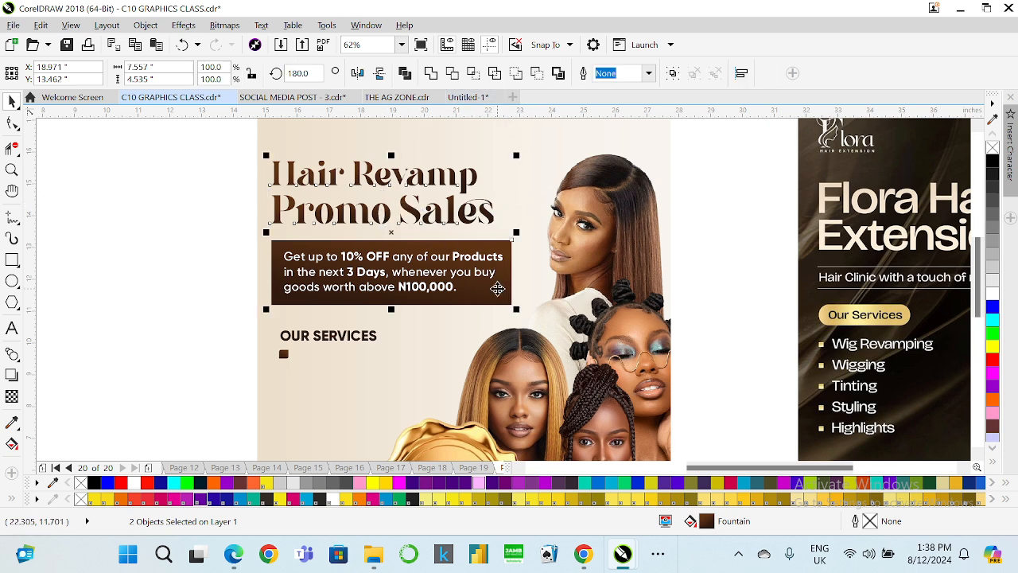
left_click(318, 264)
left_click(303, 221)
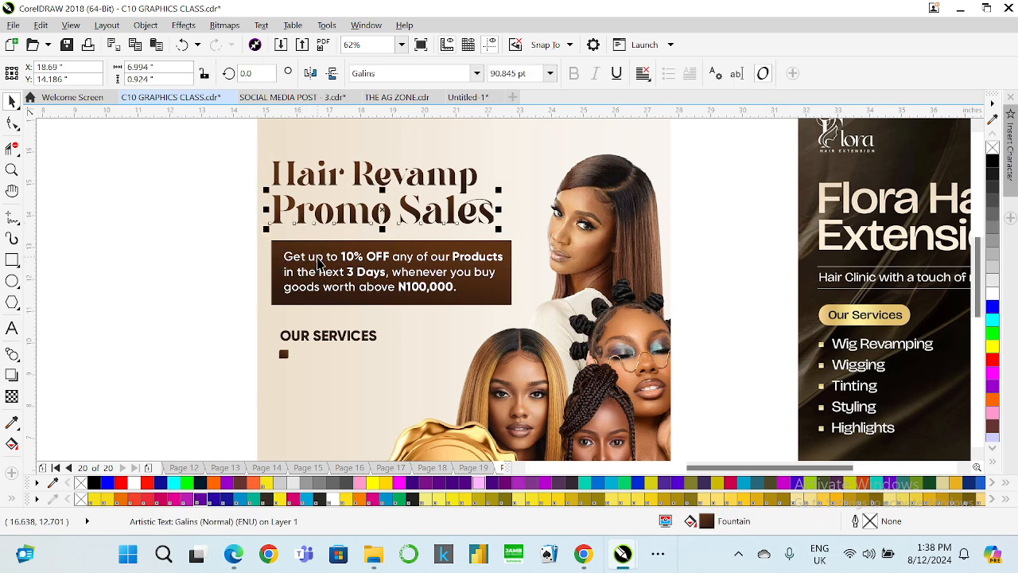
left_click(319, 258, "shift")
key("r")
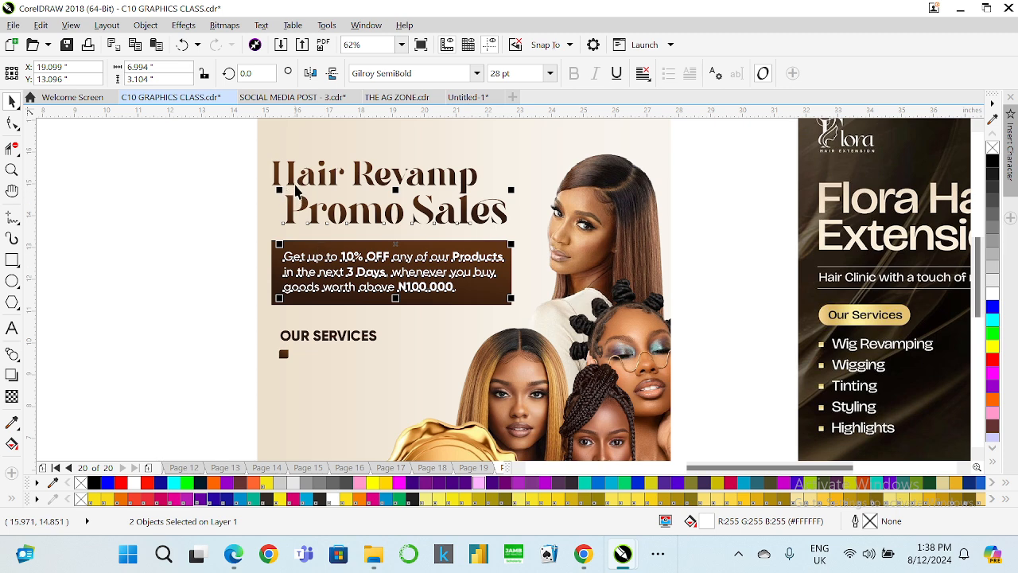
Align the Hair Revamp line's right edge with the offer text.
left_click(295, 185)
left_click(312, 253, "shift")
key("r")
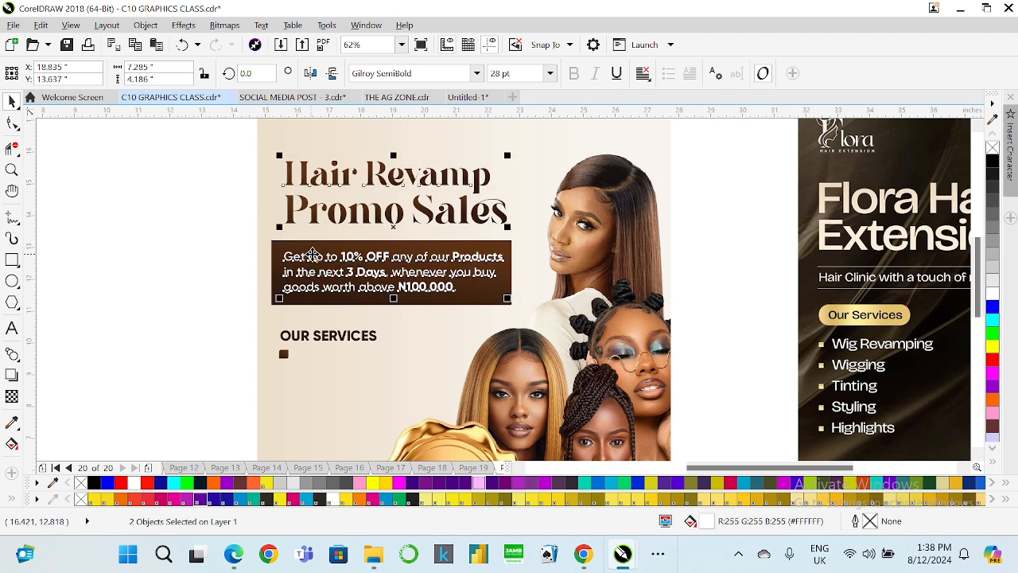
Undo the two right-edge alignments of the Hair Revamp and Promo Sales heading lines.
left_click(203, 225)
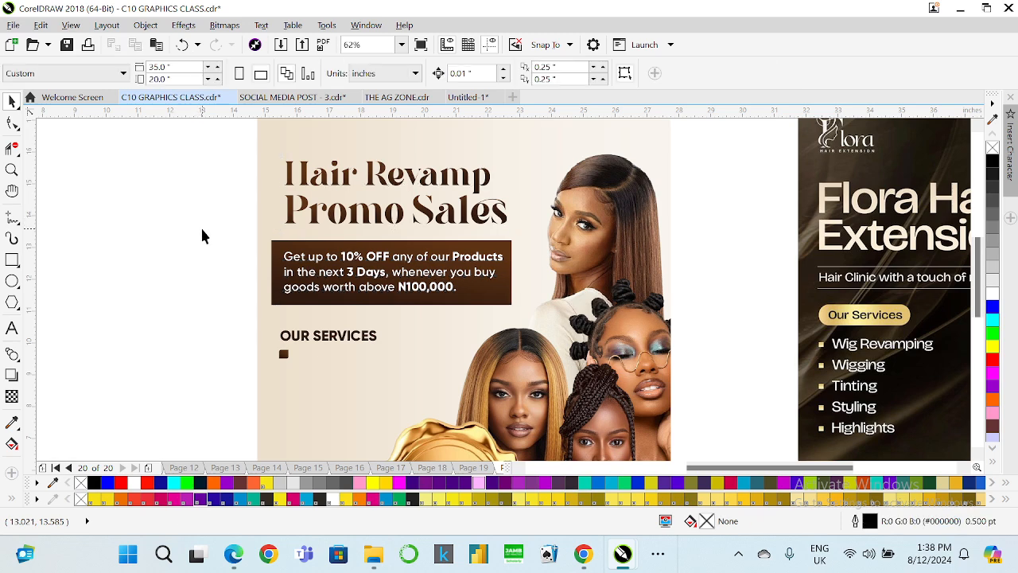
key("ctrl+z")
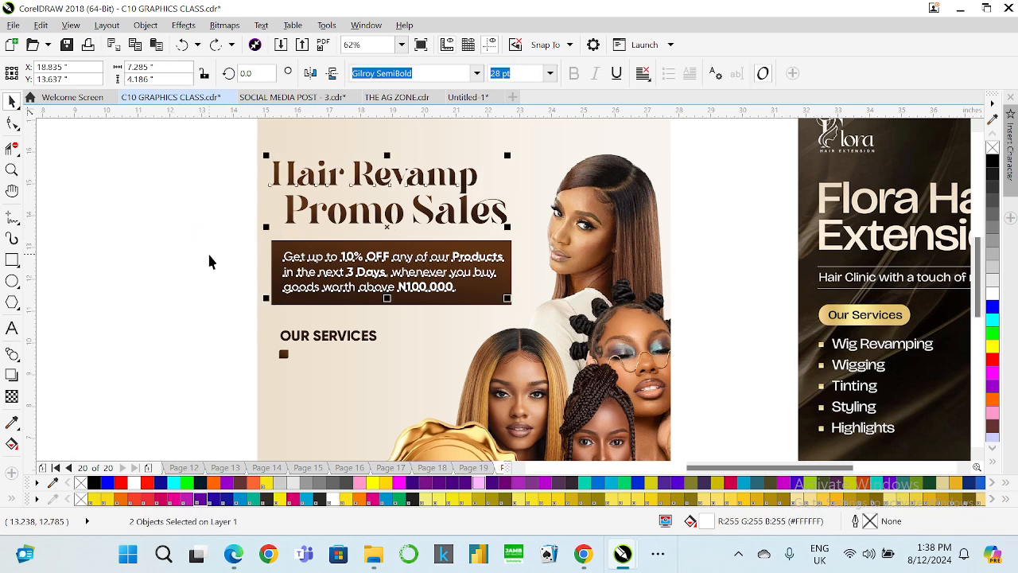
key("ctrl+z")
left_click(297, 246)
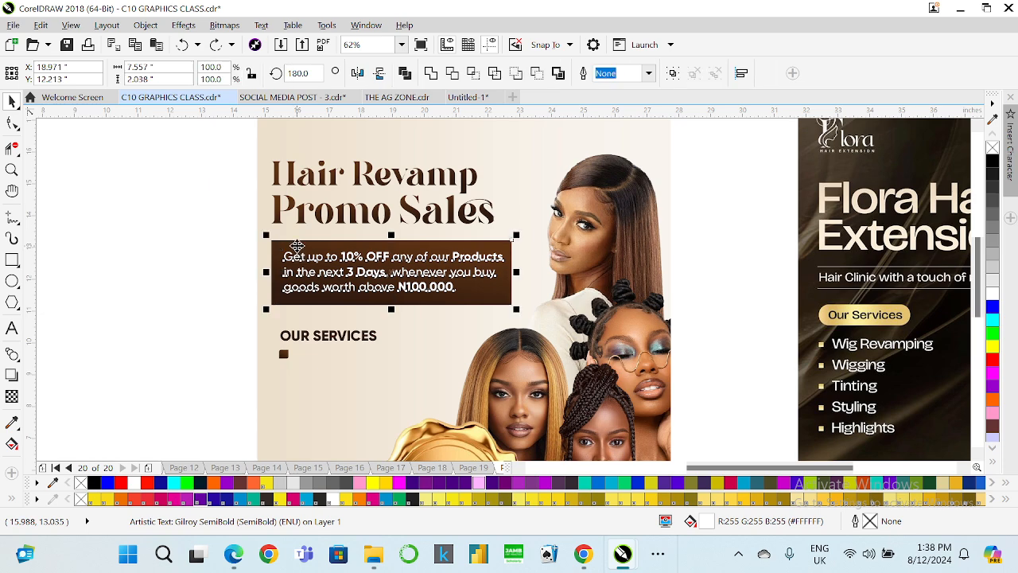
left_click(212, 273)
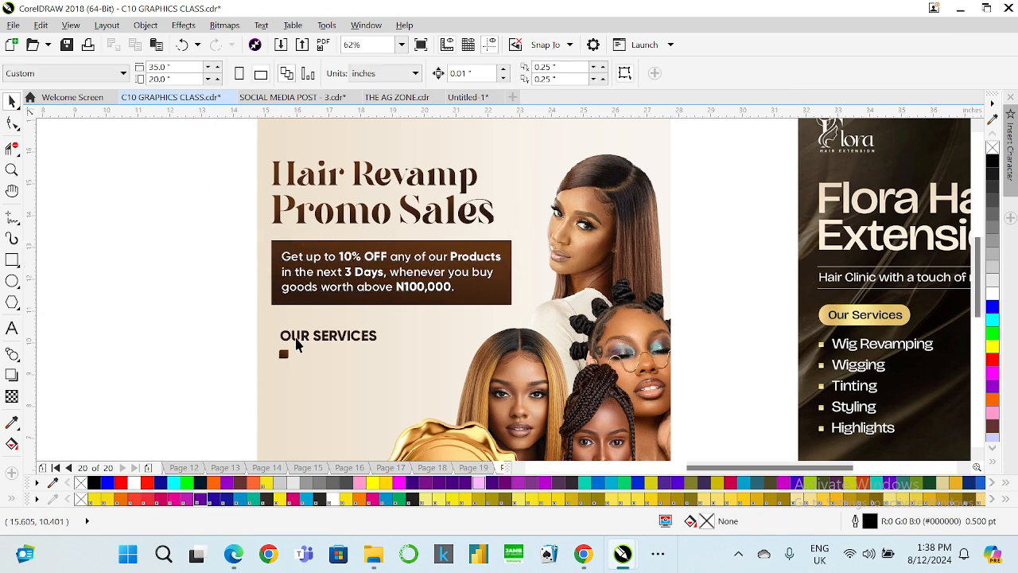
Delete the small square bullet below OUR SERVICES.
left_click(283, 357)
key("Delete")
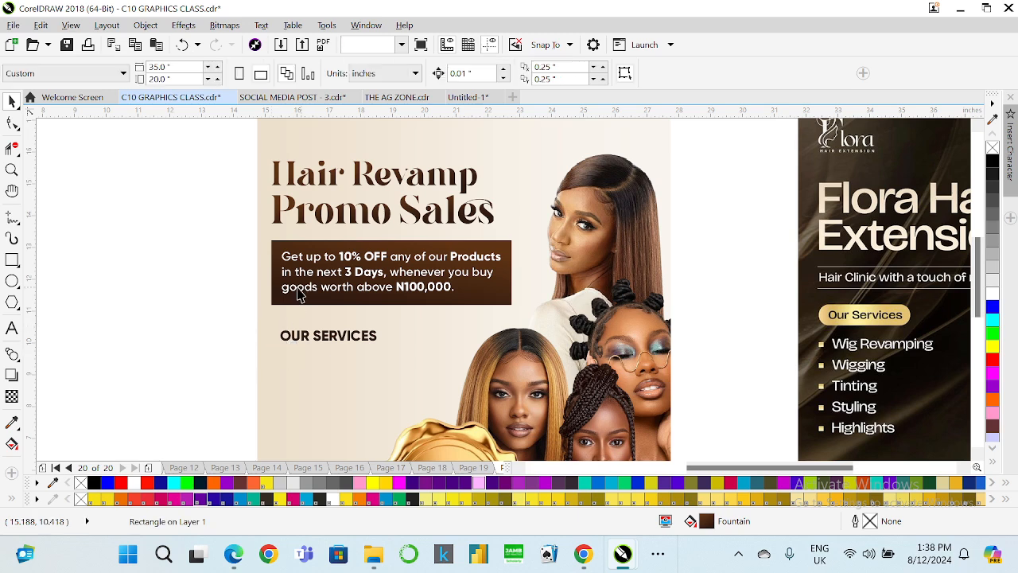
Duplicate the brown offer box and shrink the copy into a small square beneath OUR SERVICES.
left_click(290, 299)
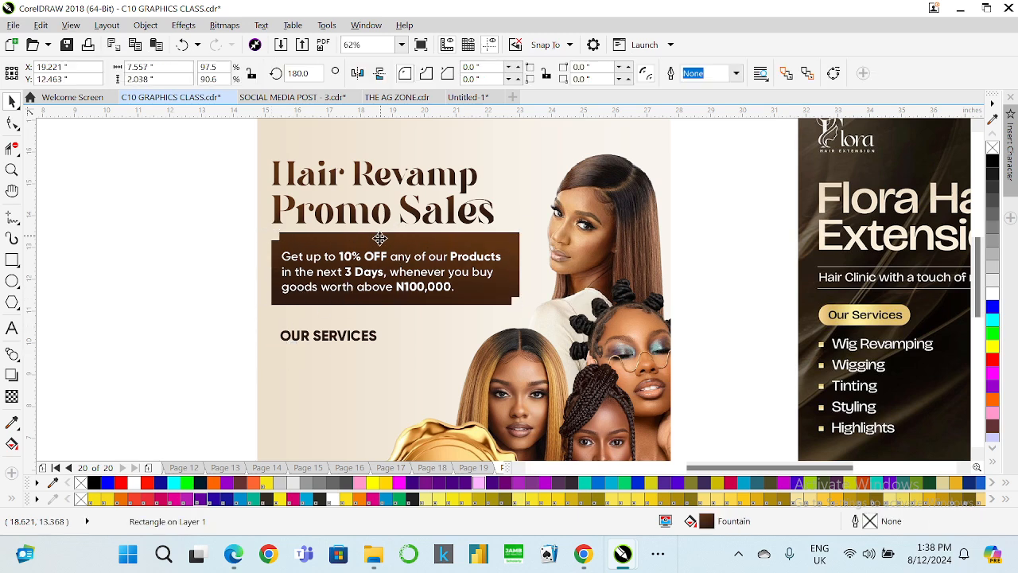
left_click_drag(374, 273, 366, 391)
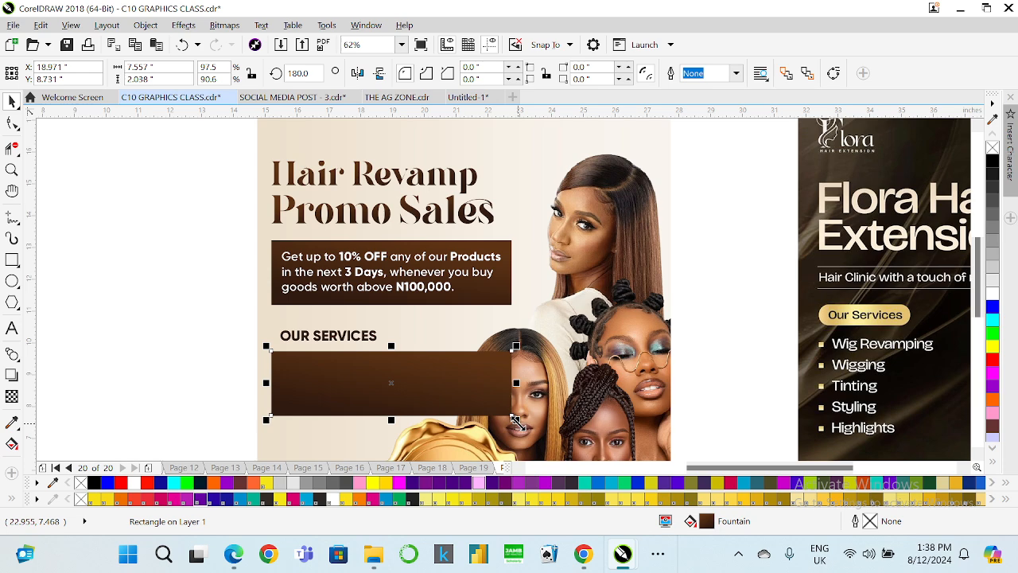
left_click_drag(516, 420, 313, 358)
scroll(315, 350, "up", 2)
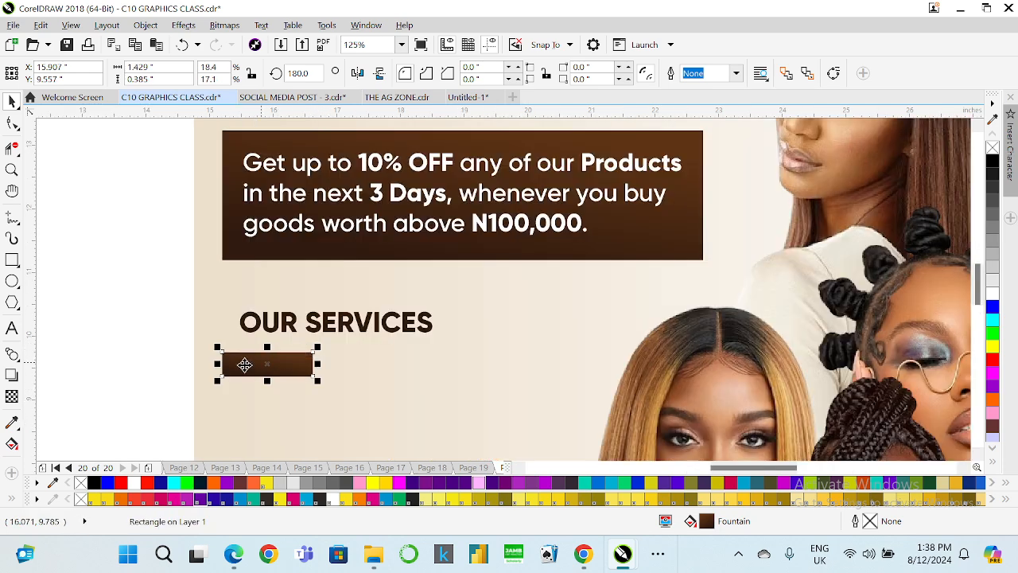
mouse_move(217, 364)
left_mouse_down()
mouse_move(273, 364)
mouse_move(243, 368)
mouse_move(235, 357)
left_mouse_up()
scroll(267, 320, "down", 2)
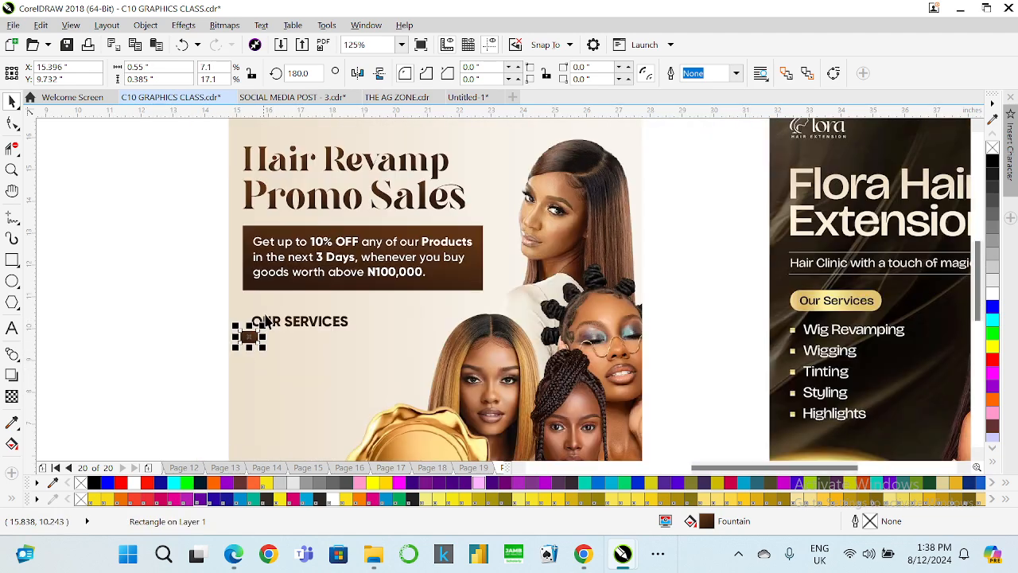
scroll(267, 310, "up", 2)
left_click(263, 340)
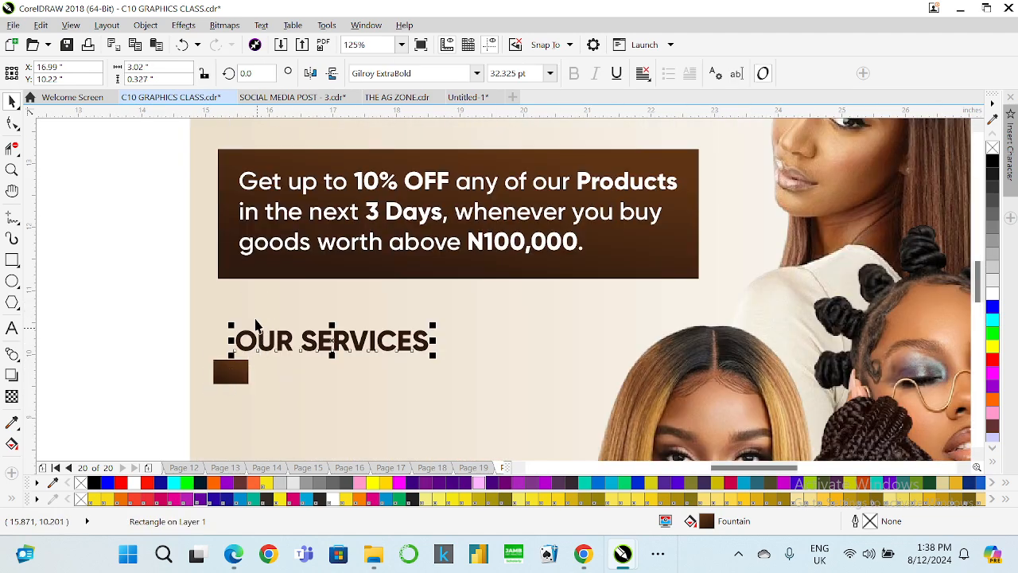
left_click(234, 262, "shift")
left_click(237, 371)
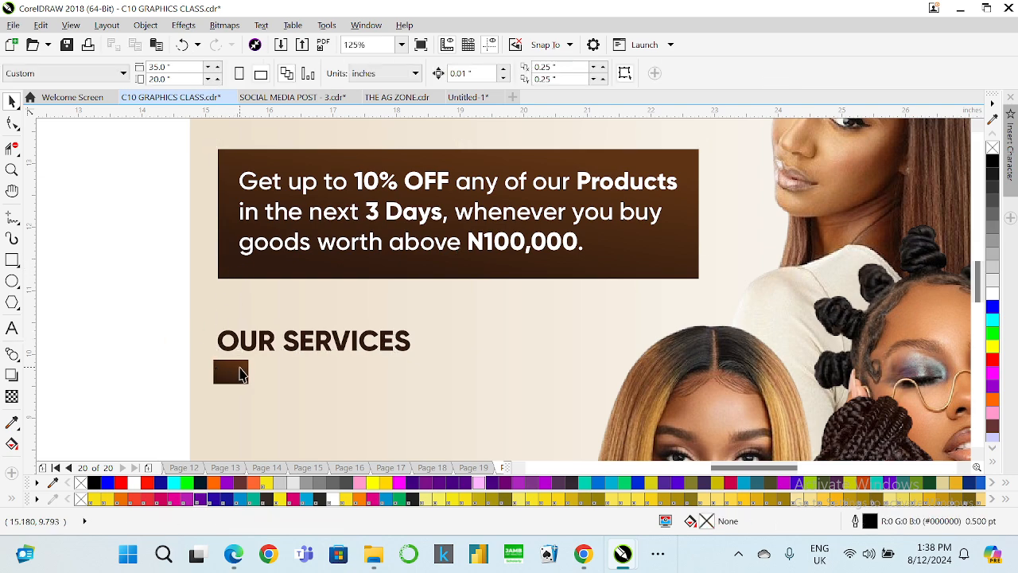
scroll(226, 378, "up", 2)
left_click_drag(195, 365, 219, 365)
left_click_drag(248, 395, 257, 362)
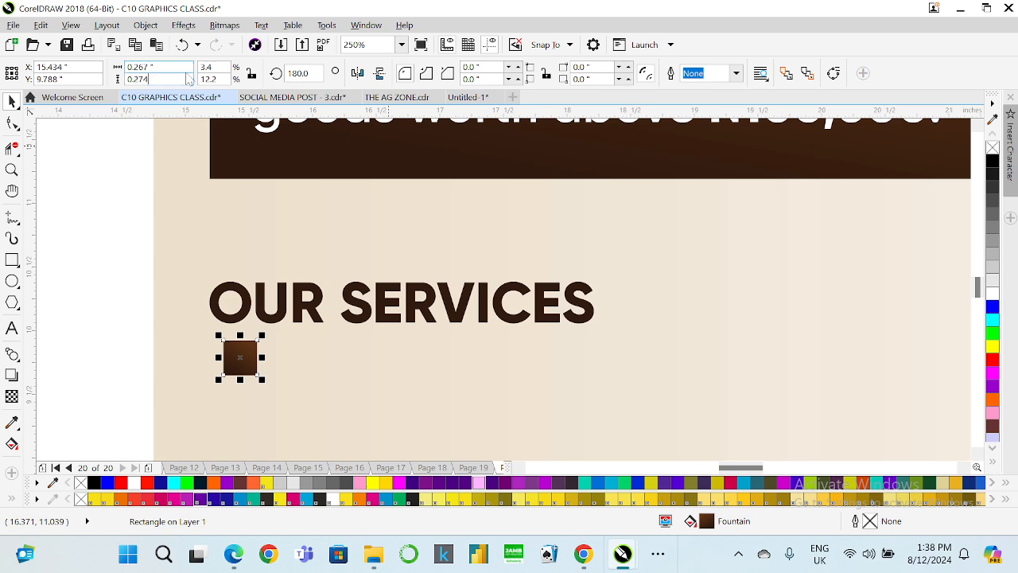
Set the bullet square's size to 0.2 by 0.2 inches and reposition it under the heading's left edge.
key("BackSpace")
key("BackSpace")
key("Return")
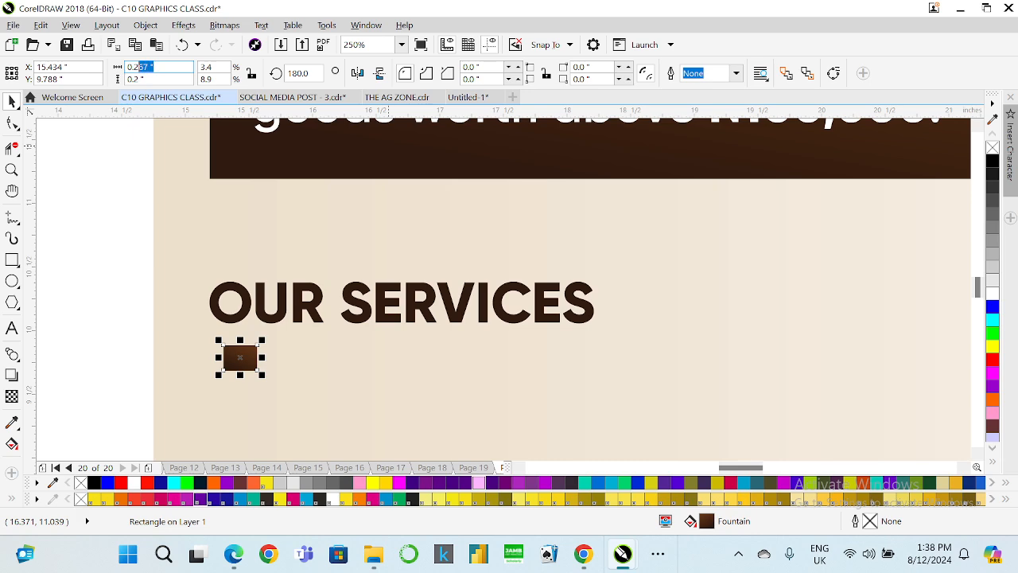
key("Return")
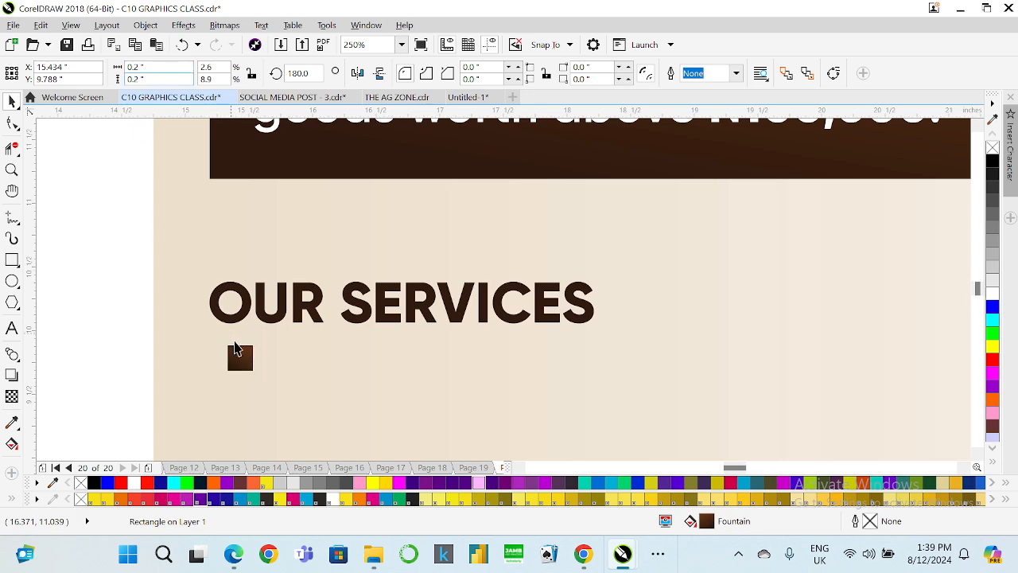
scroll(239, 366, "up", 3)
left_click_drag(239, 382, 231, 393)
scroll(232, 389, "down", 6)
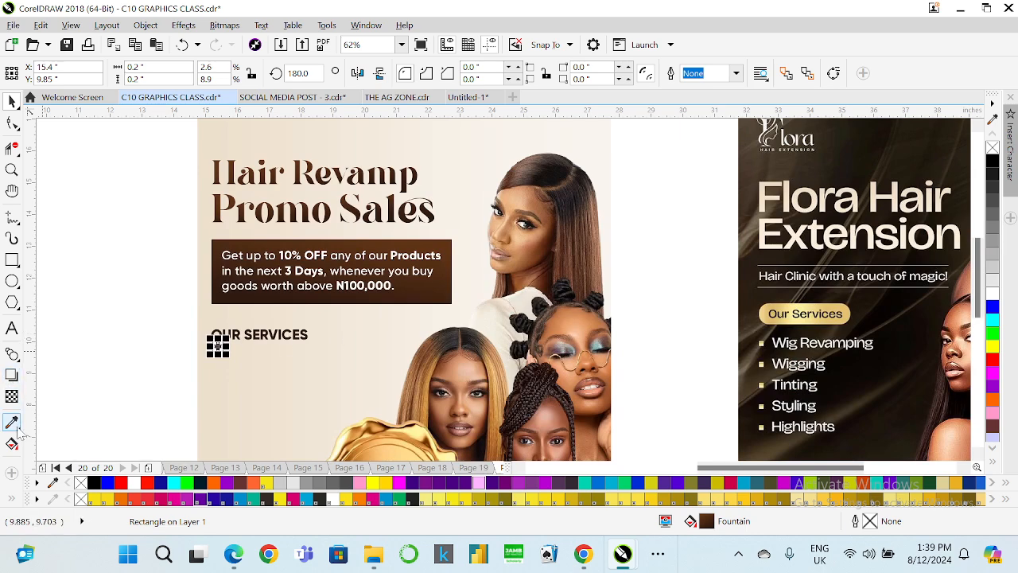
Fill the bullet square with a light gold sampled from the gold seal using the eyedropper.
left_click(13, 424)
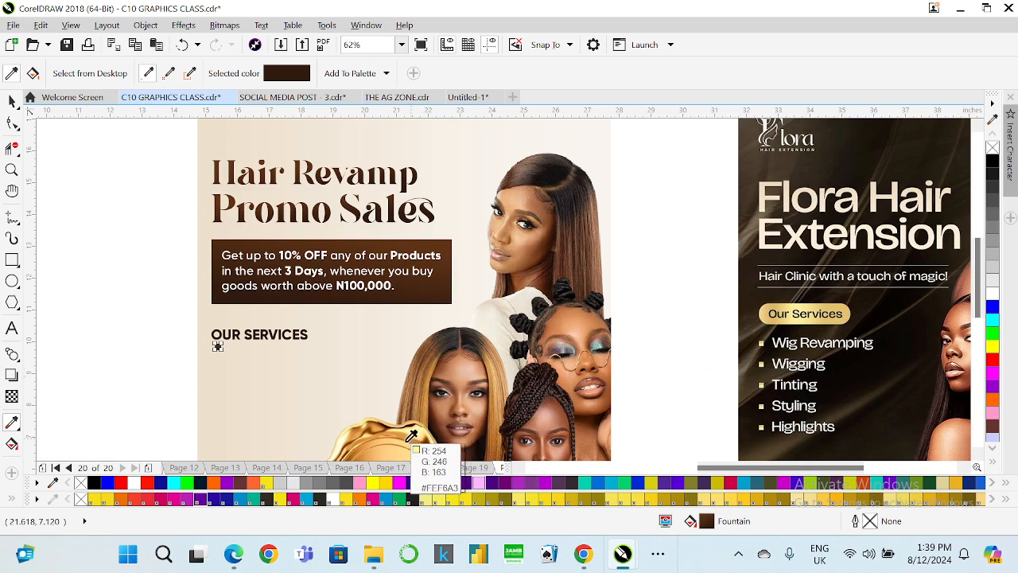
scroll(385, 443, "down", 3)
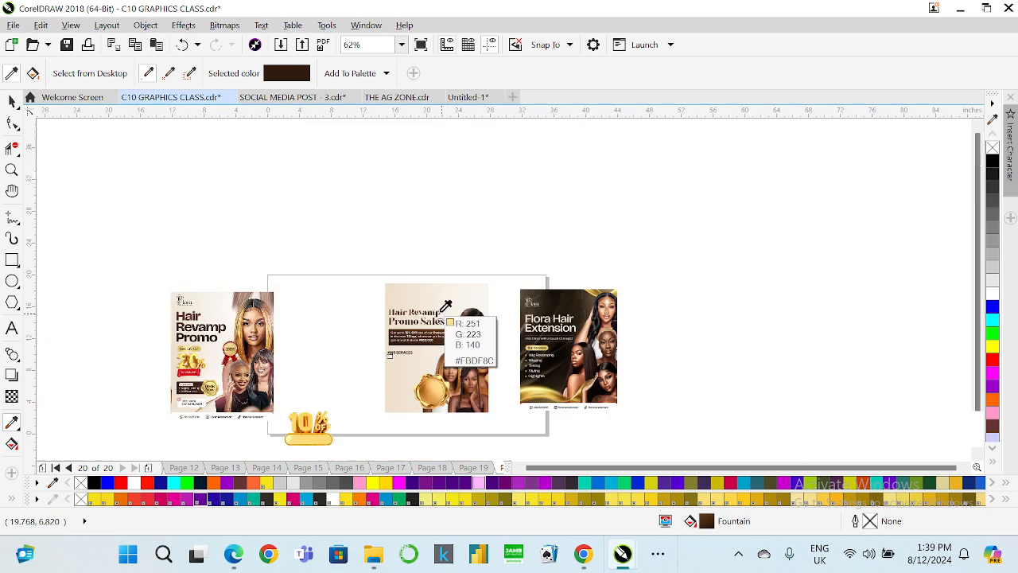
scroll(429, 410, "up", 3)
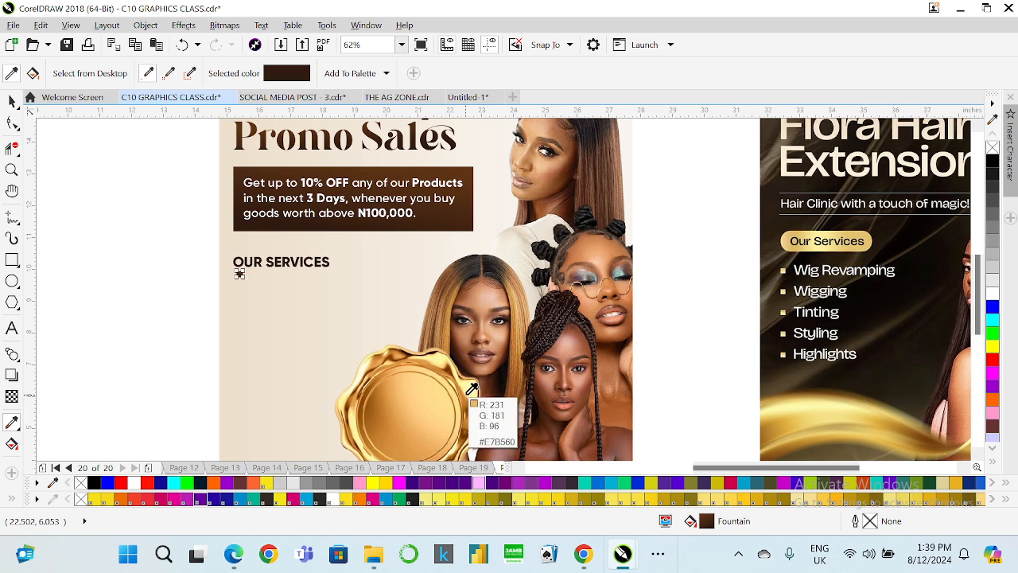
left_click(472, 389)
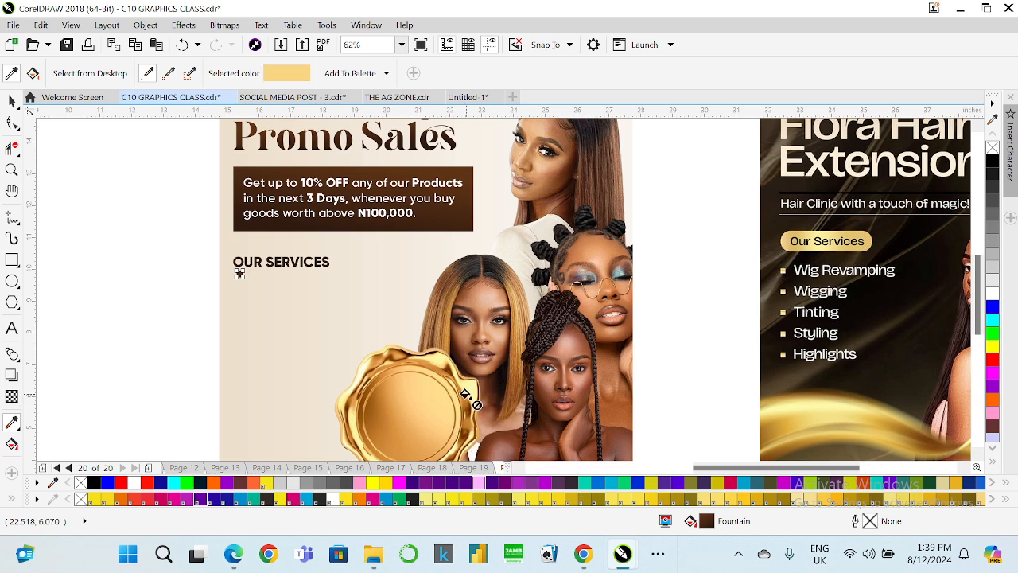
scroll(239, 271, "up", 3)
left_click(241, 297)
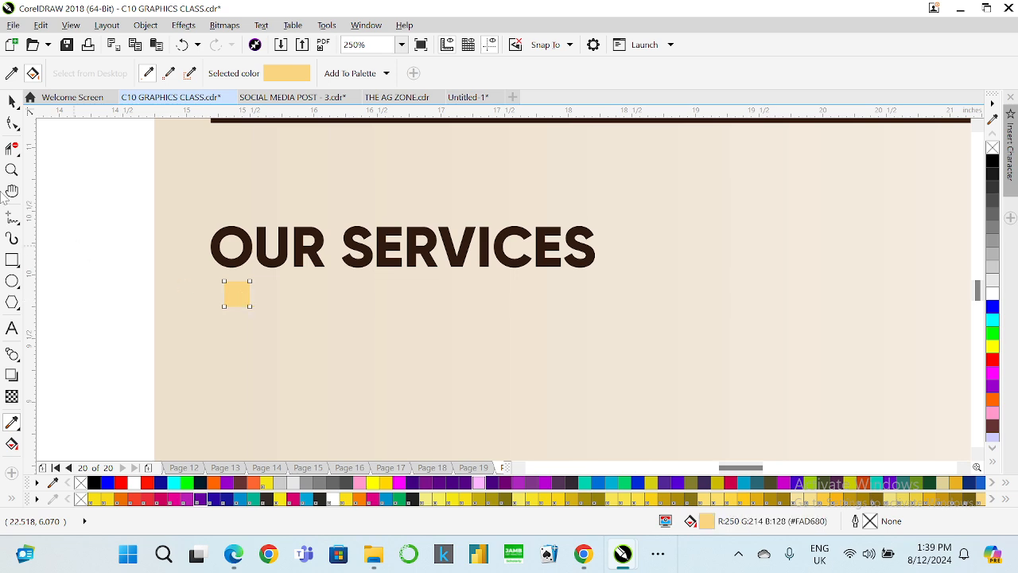
key("space")
Sample a darker gold-brown from the seal and apply it to the offer box and the bullet square.
scroll(138, 204, "down", 4)
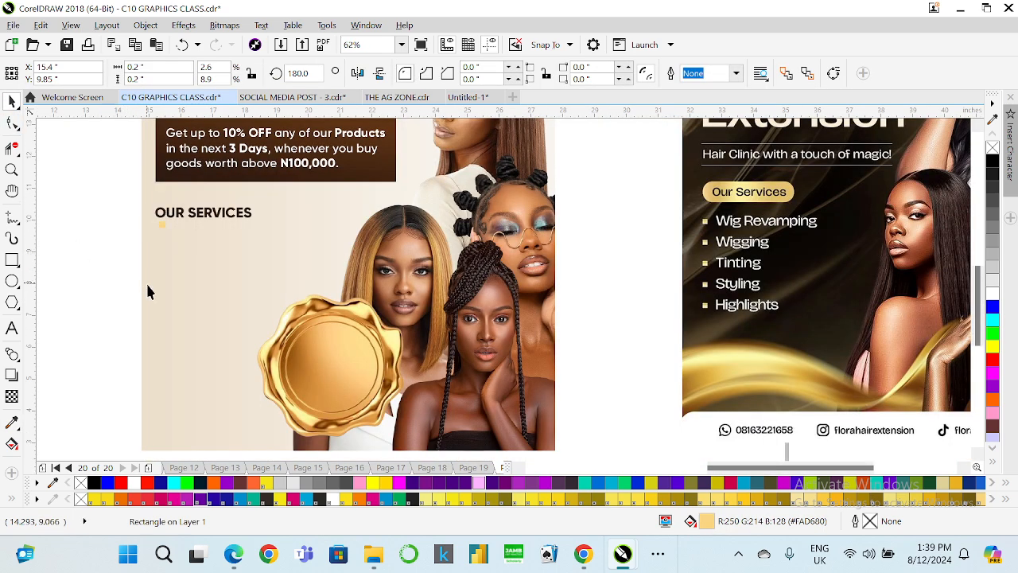
left_click(161, 225)
left_click(12, 423)
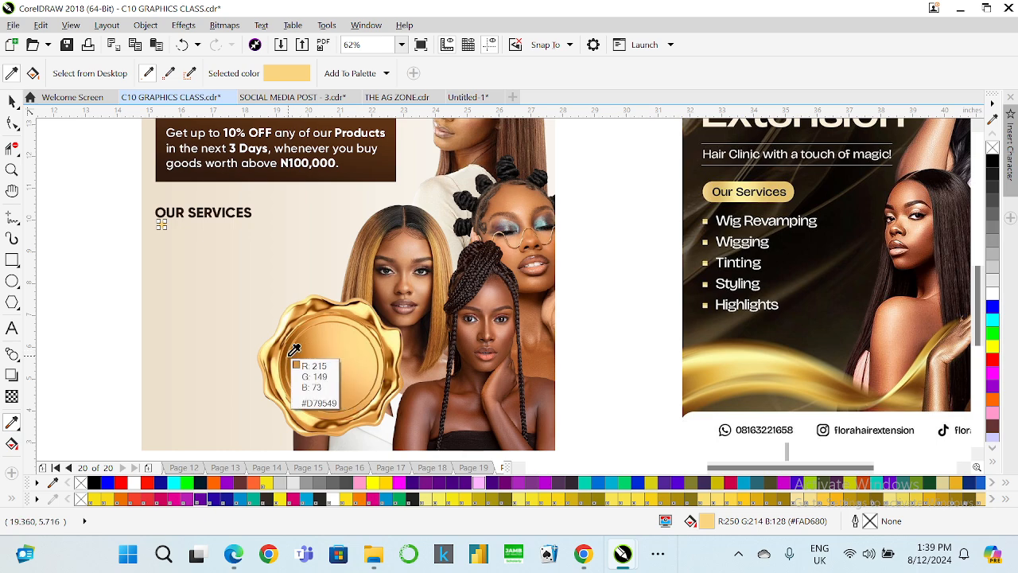
left_click(302, 356)
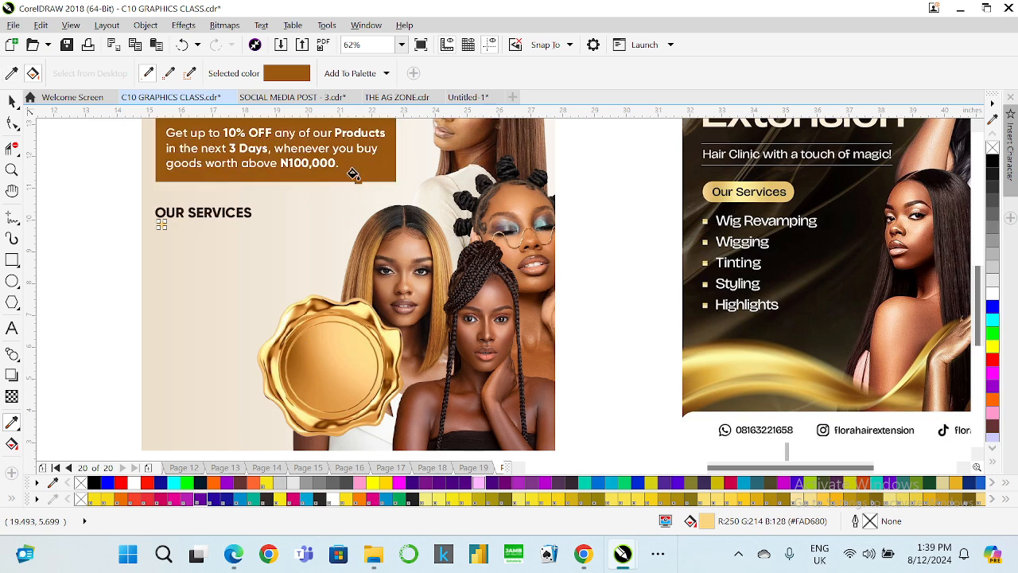
scroll(352, 172, "down", 2)
scroll(354, 130, "up", 2)
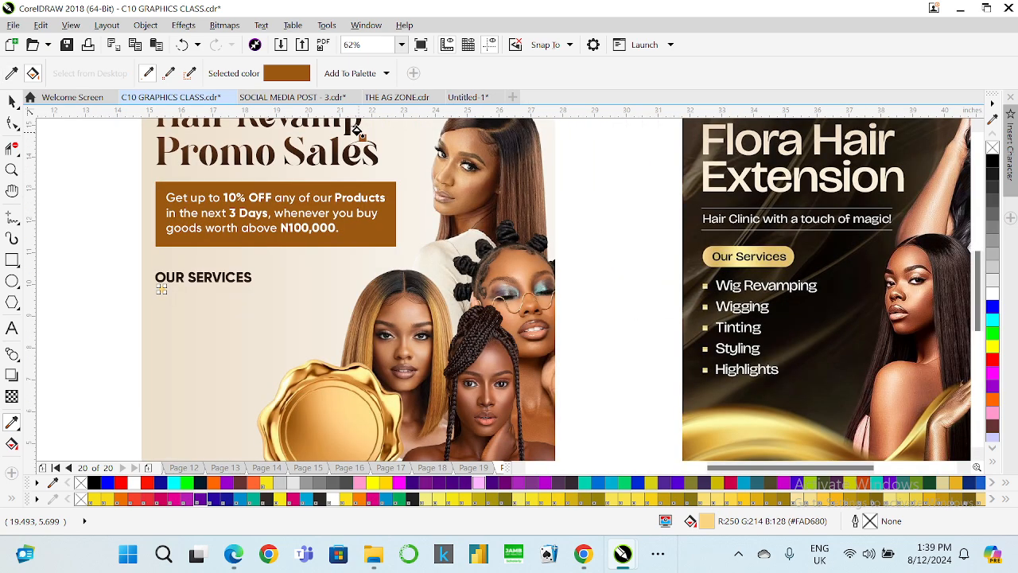
scroll(162, 280, "up", 4)
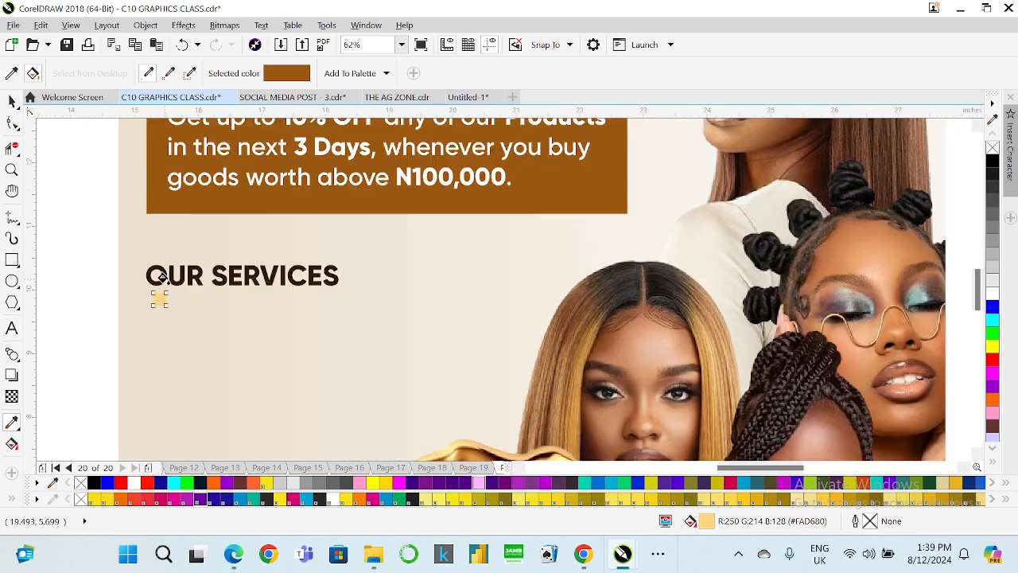
left_click(151, 321)
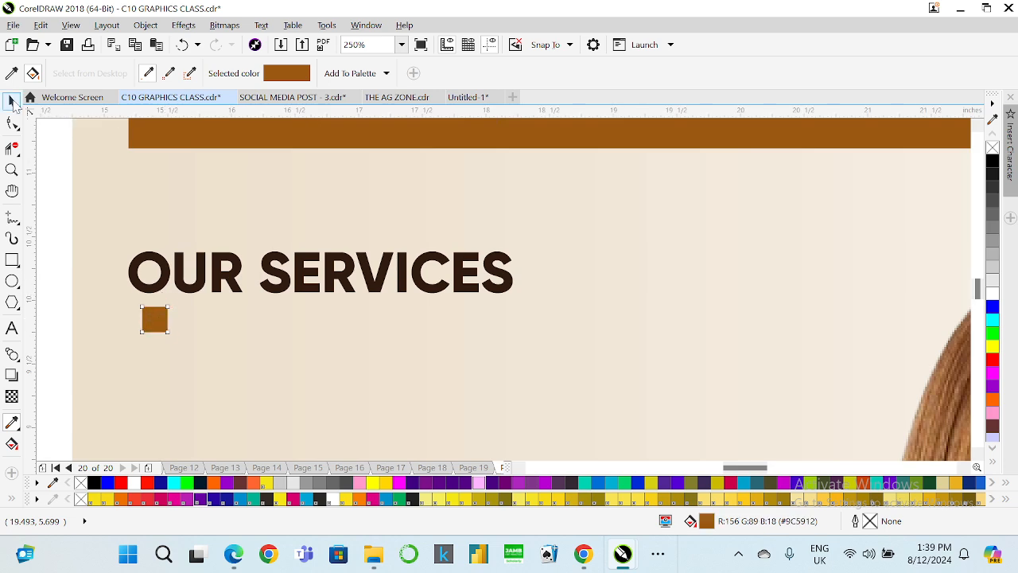
left_click(13, 101)
scroll(236, 282, "down", 4)
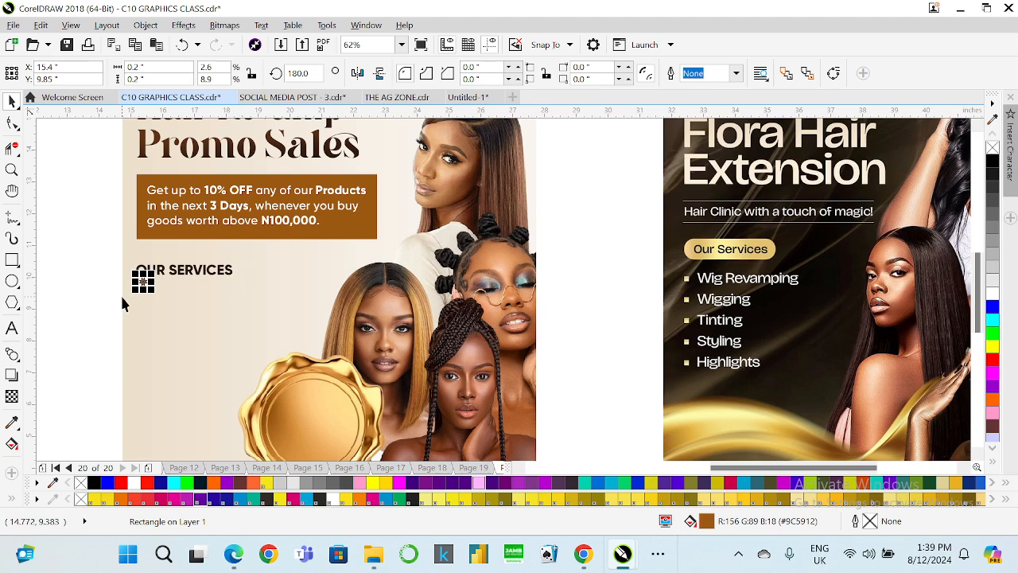
left_click(13, 423)
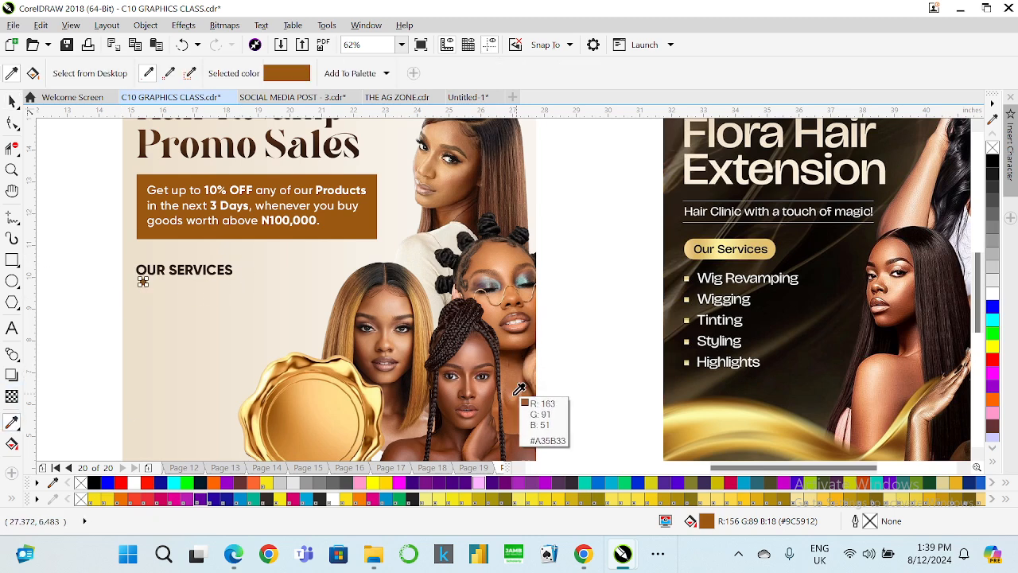
left_click(528, 440)
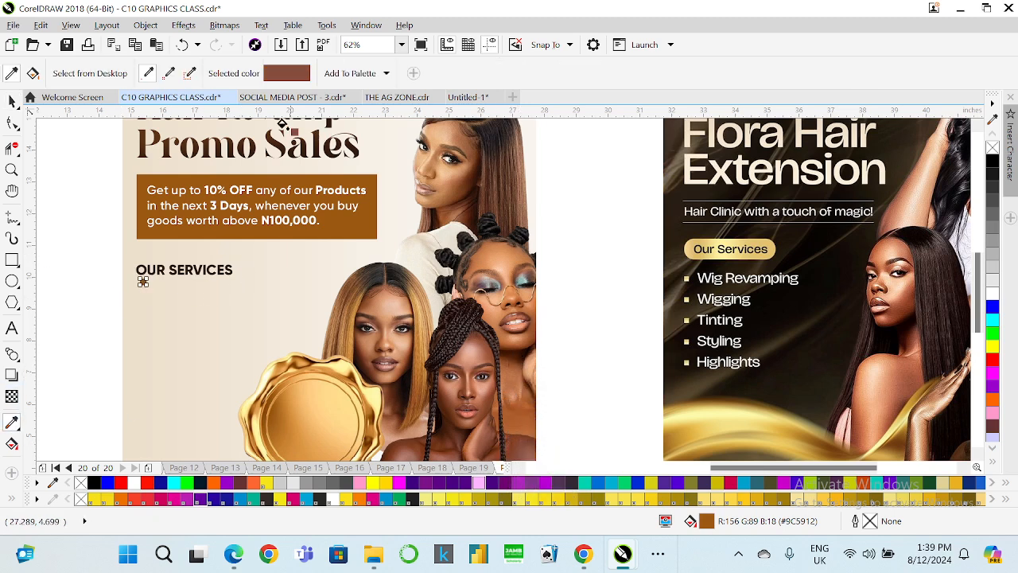
scroll(270, 159, "up", 2)
scroll(322, 213, "down", 2)
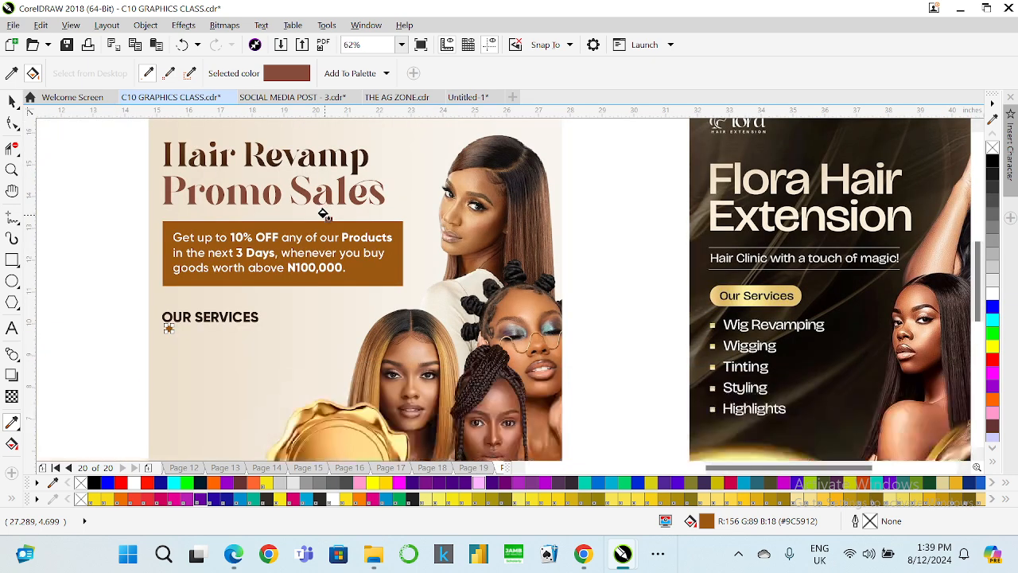
left_click(319, 191)
left_click(11, 73)
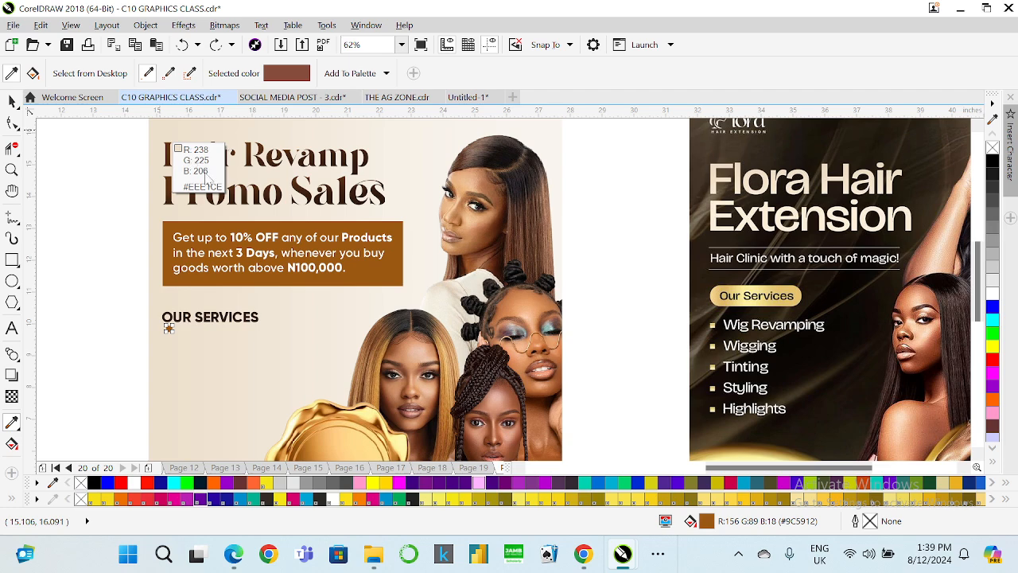
left_click(184, 162)
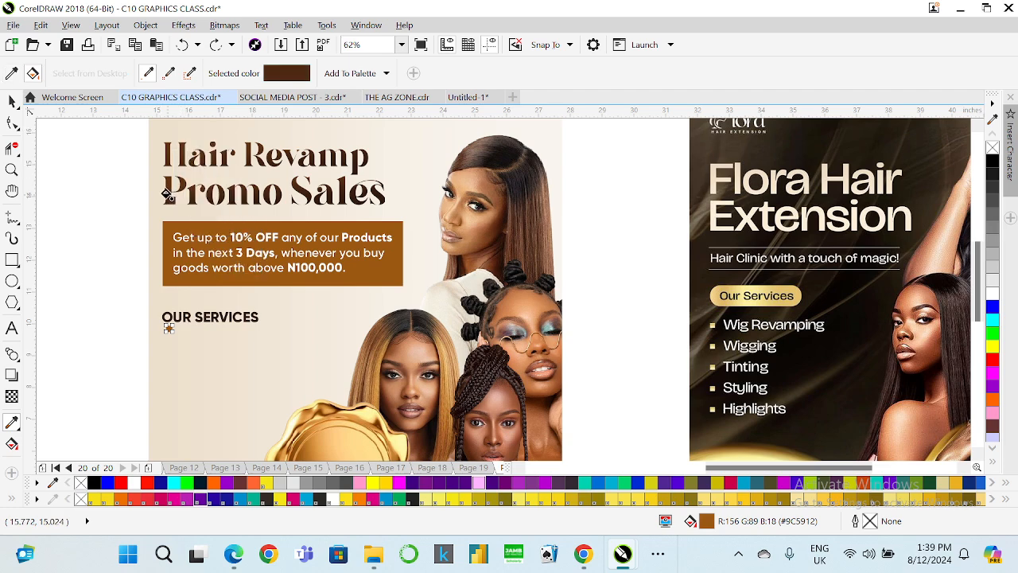
left_click(166, 193)
scroll(185, 151, "up", 2)
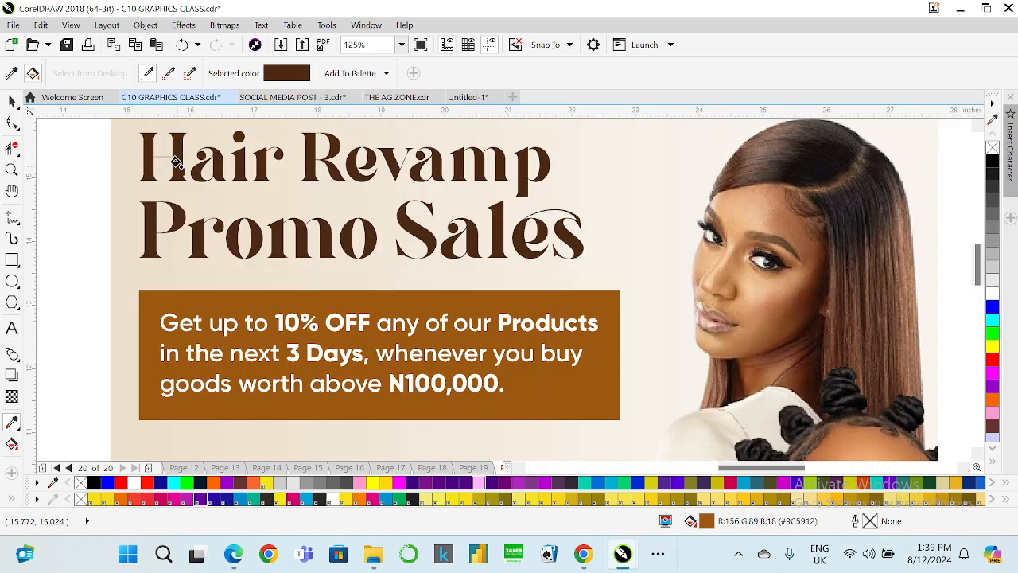
scroll(175, 153, "down", 2)
scroll(169, 341, "up", 4)
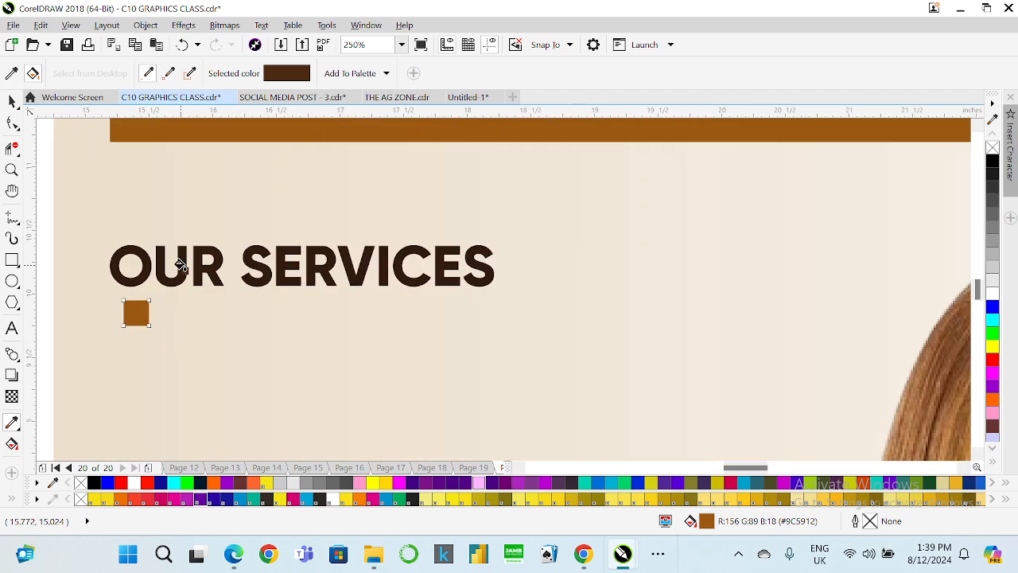
left_click(11, 101)
scroll(151, 296, "down", 2)
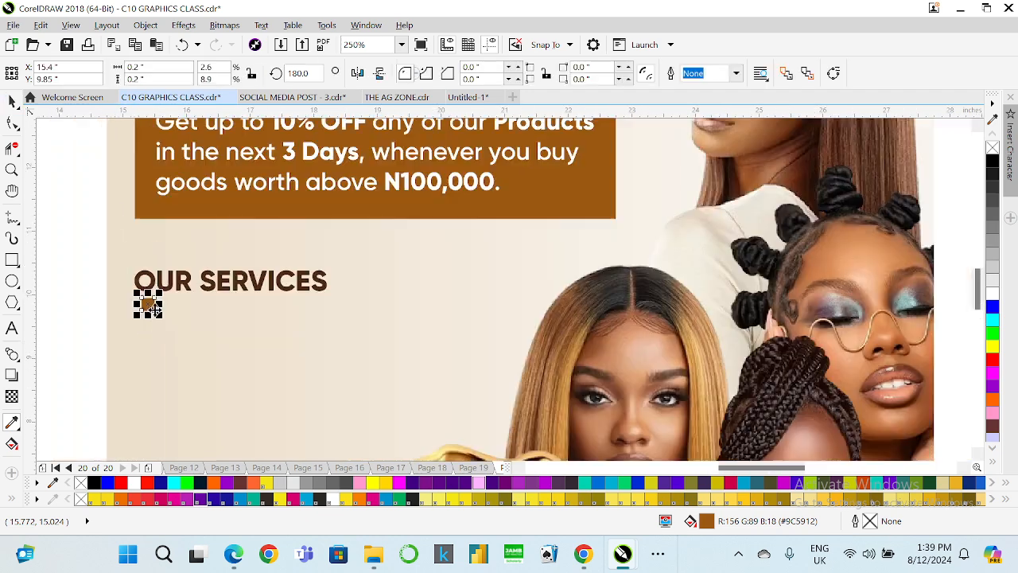
Set the OUR SERVICES heading's font to Gilroy and drag a copy of it down beside the bullet square.
scroll(161, 296, "down", 2)
left_click(191, 290)
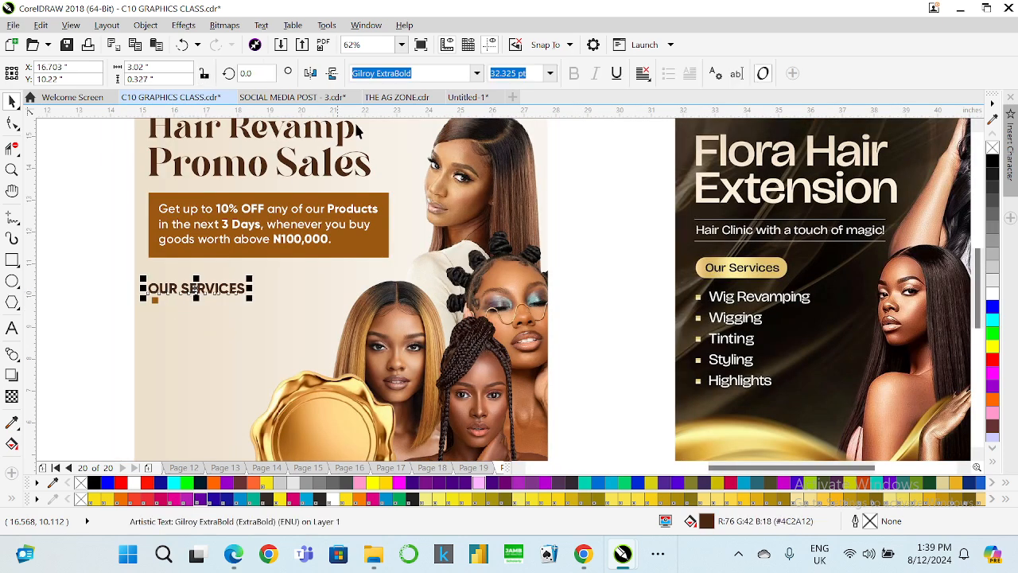
left_click(477, 73)
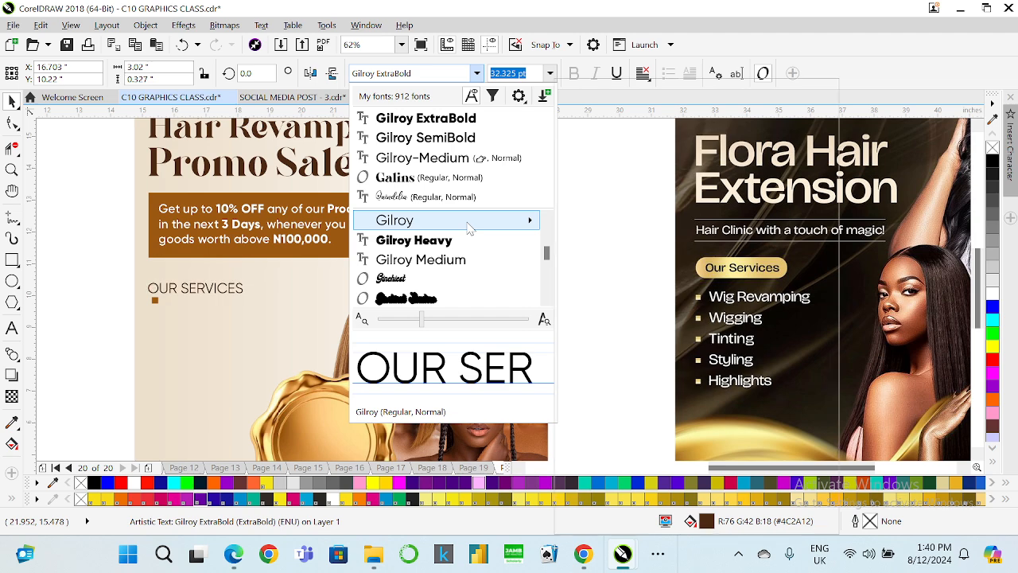
mouse_move(467, 226)
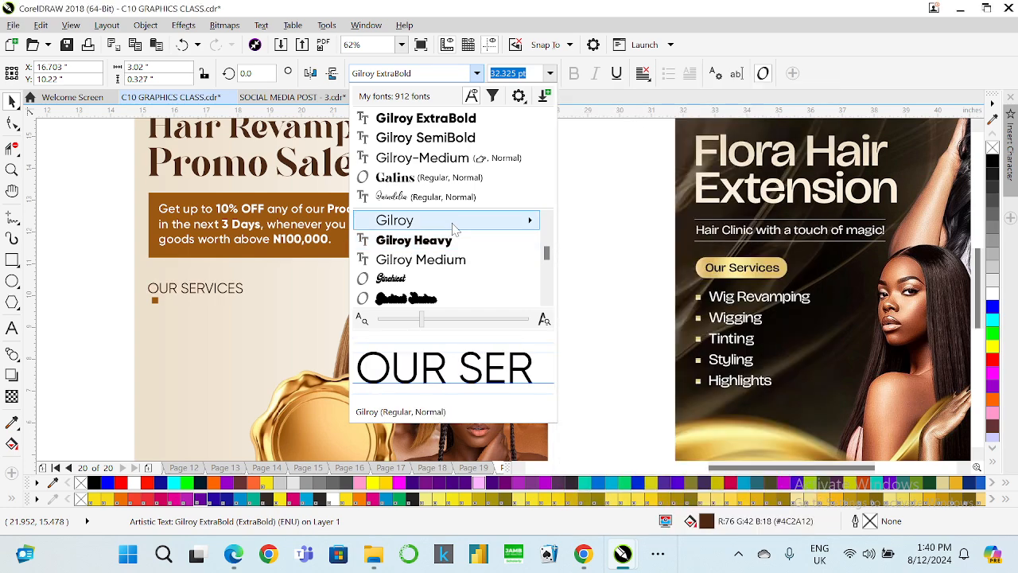
left_click(452, 225)
left_click_drag(203, 291, 220, 313)
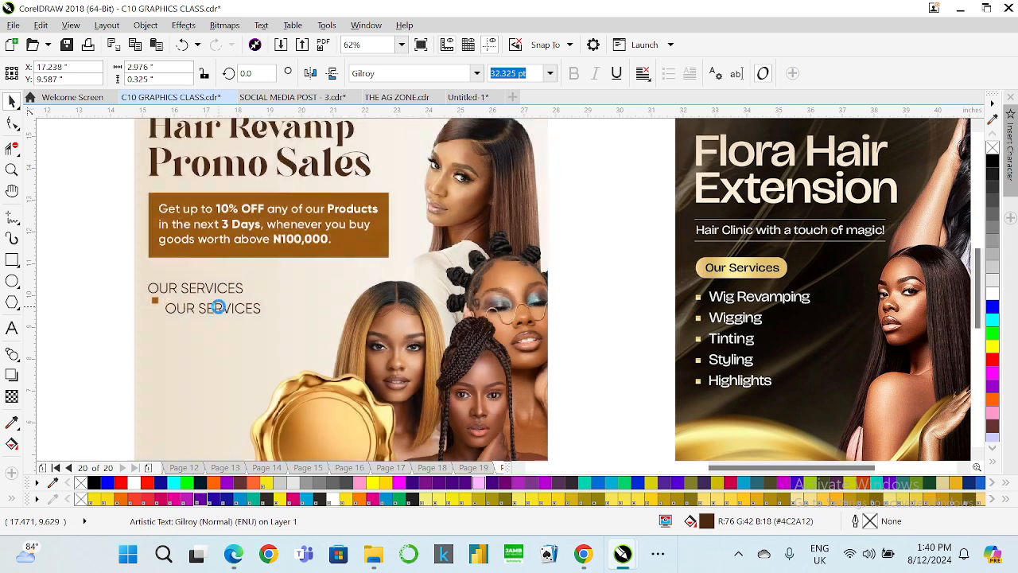
Set the copy to Gilroy ExtraBold and replace its text with the list Wig Revamping, Wigging, Tinting, Styling, Highlights.
left_click(477, 73)
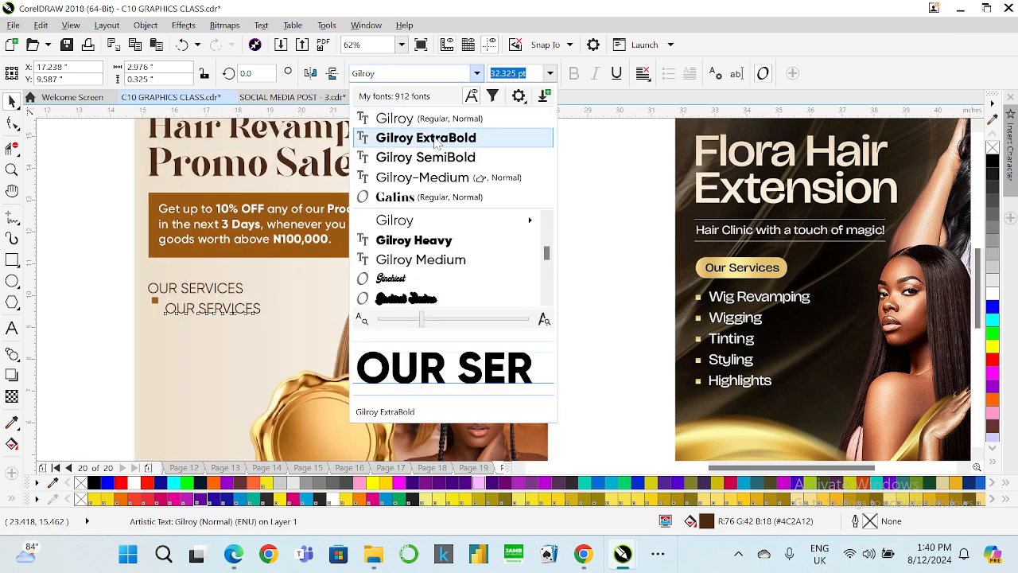
left_click(426, 137)
left_click(11, 328)
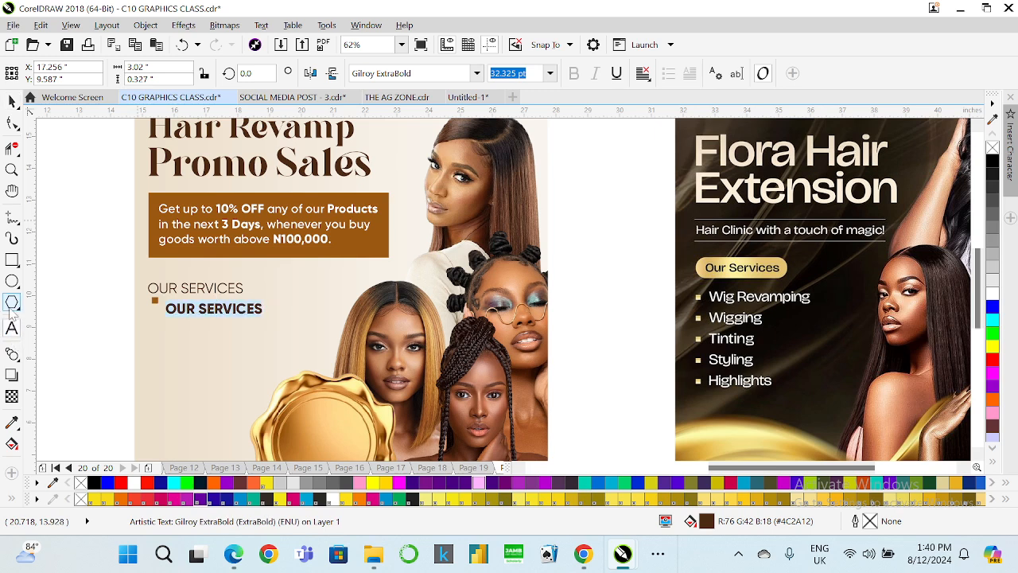
key("ctrl+a")
type("w")
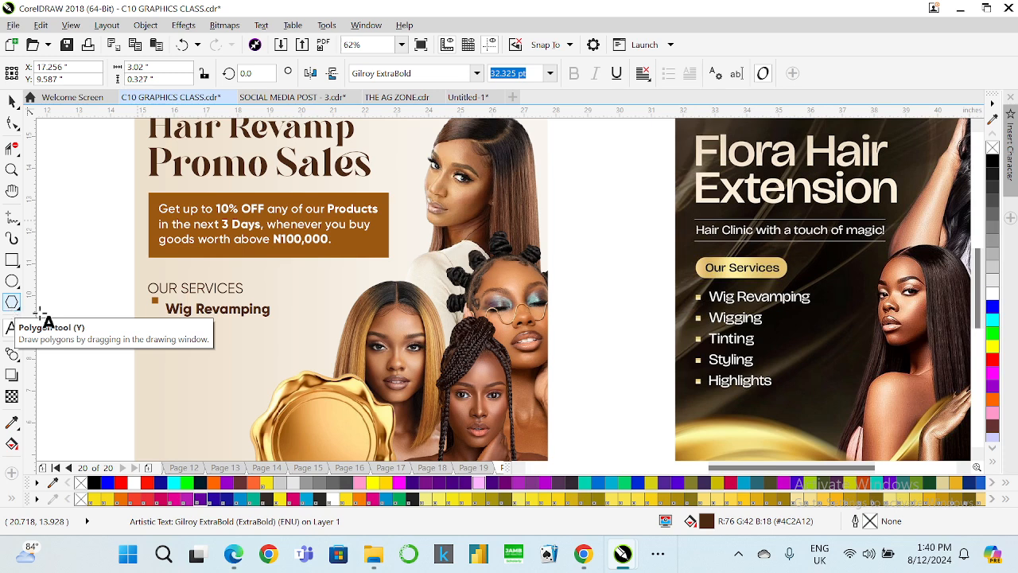
type("igg")
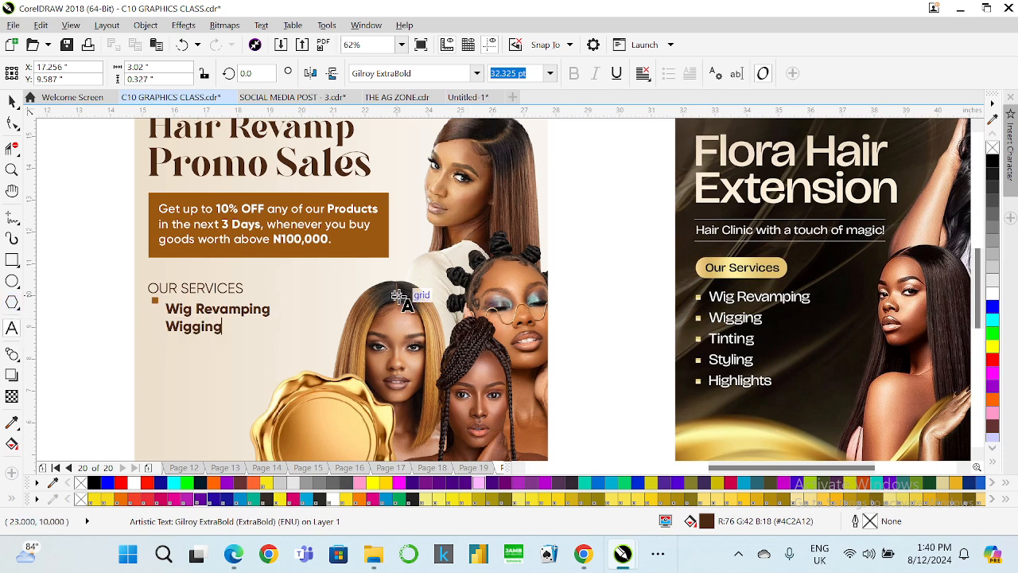
type("ing")
key("Return")
type("T")
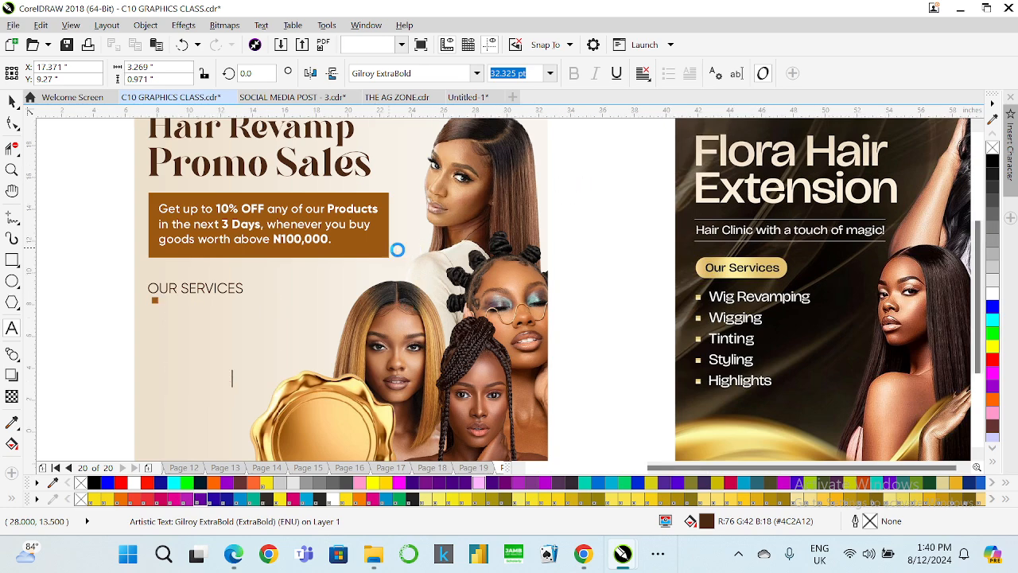
Delete the word Wig so the first service reads Revamping.
scroll(397, 246, "down", 3)
scroll(137, 313, "up", 4)
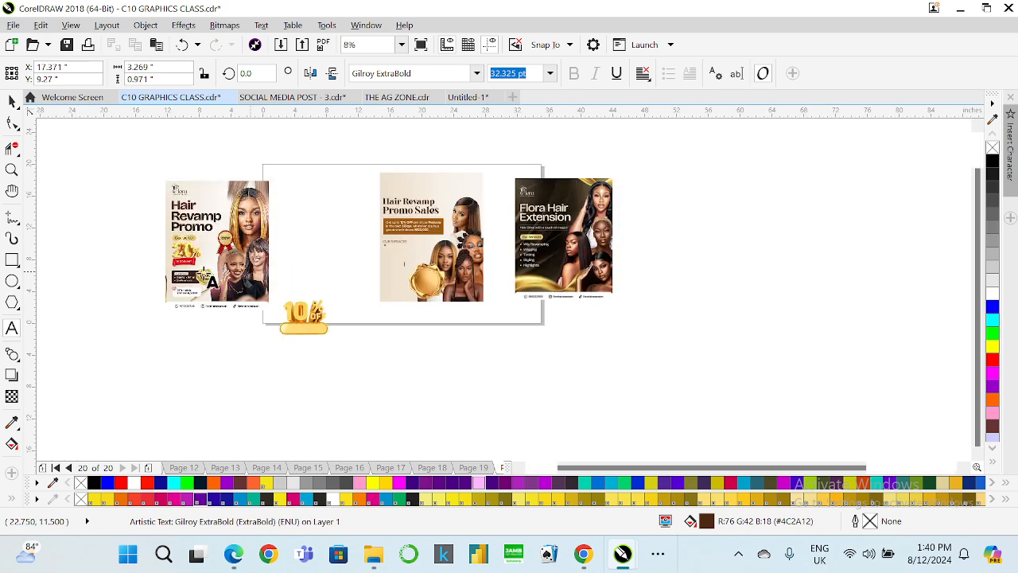
scroll(142, 287, "down", 2)
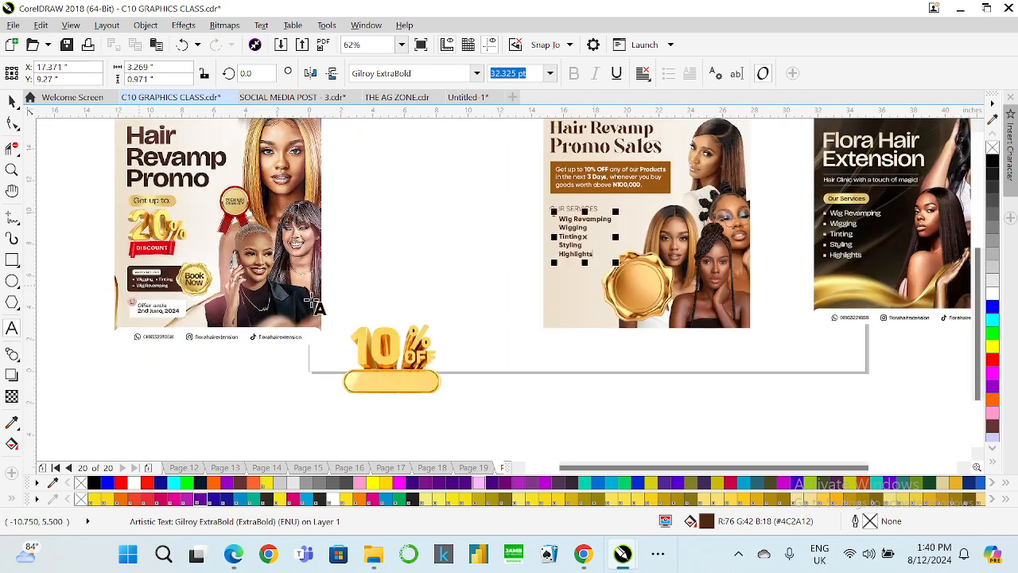
scroll(324, 309, "down", 2)
scroll(435, 276, "up", 2)
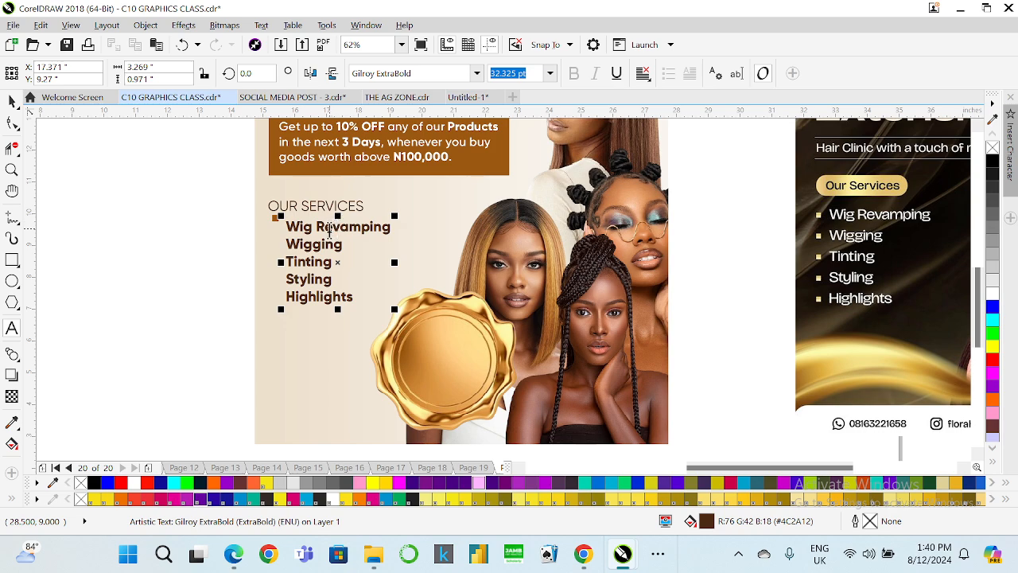
scroll(329, 229, "up", 2)
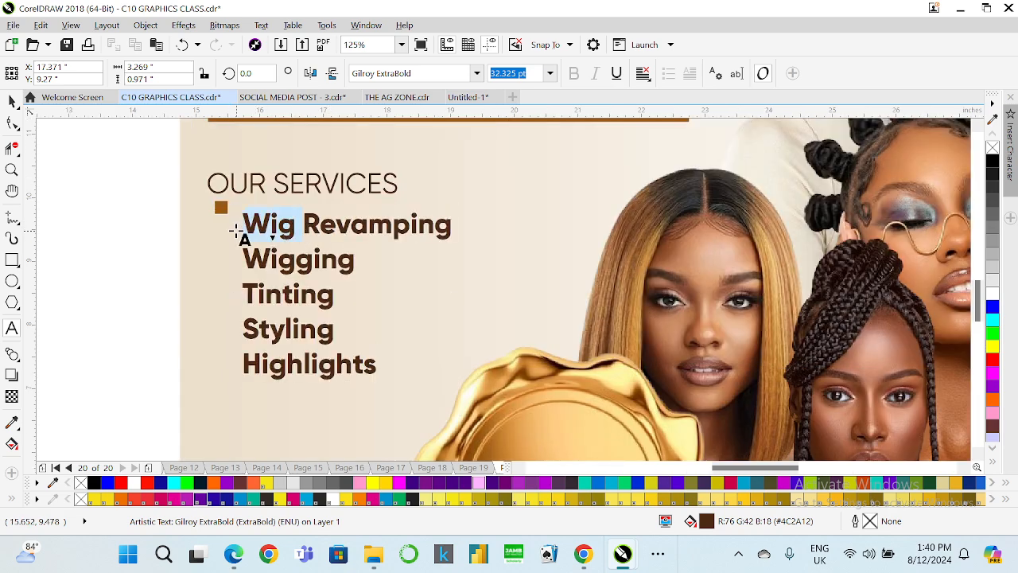
key("Delete")
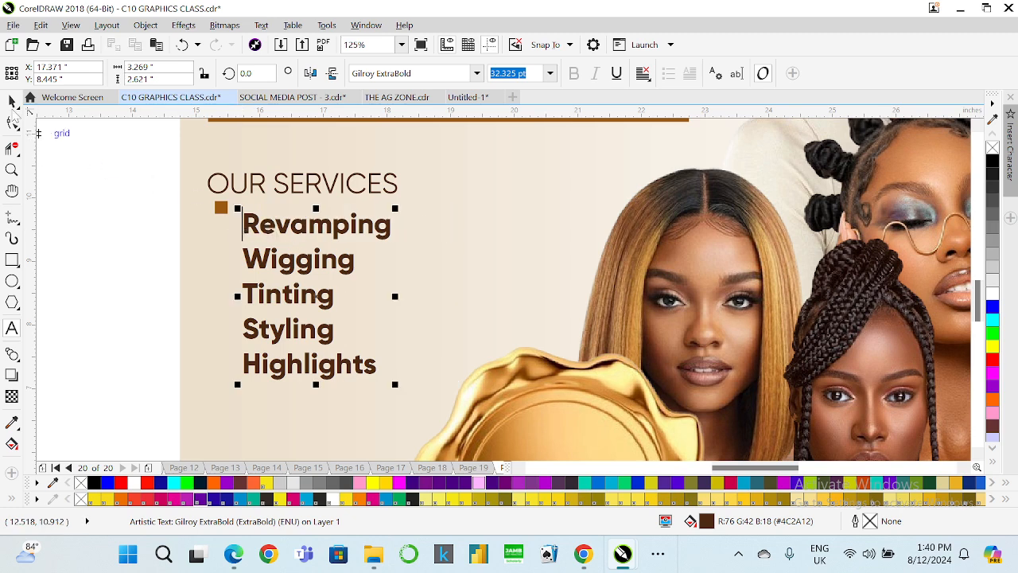
Increase the service list's line spacing and move the list up beside the bullet square.
left_click(12, 102)
left_click(12, 123)
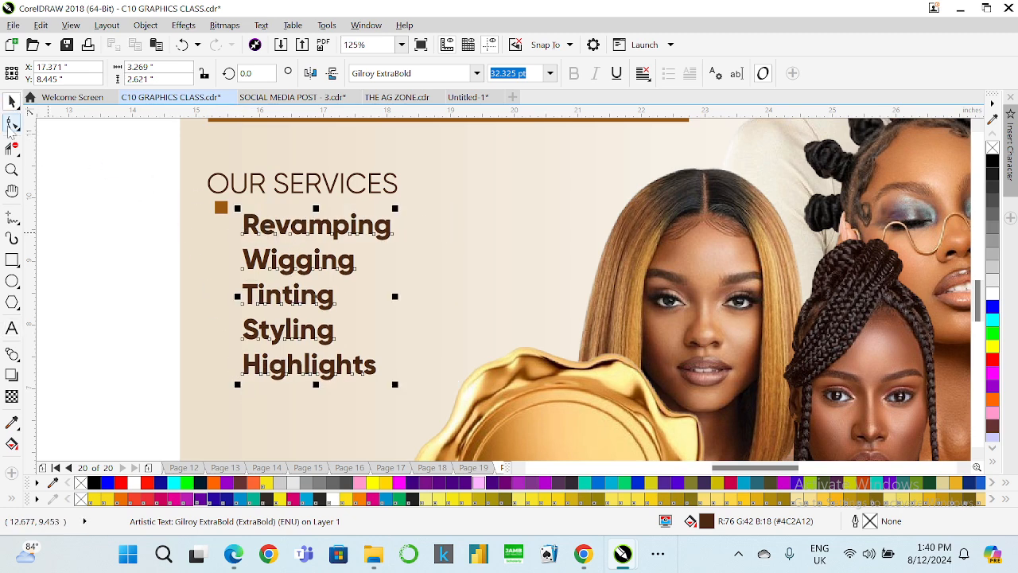
left_click_drag(233, 387, 233, 399)
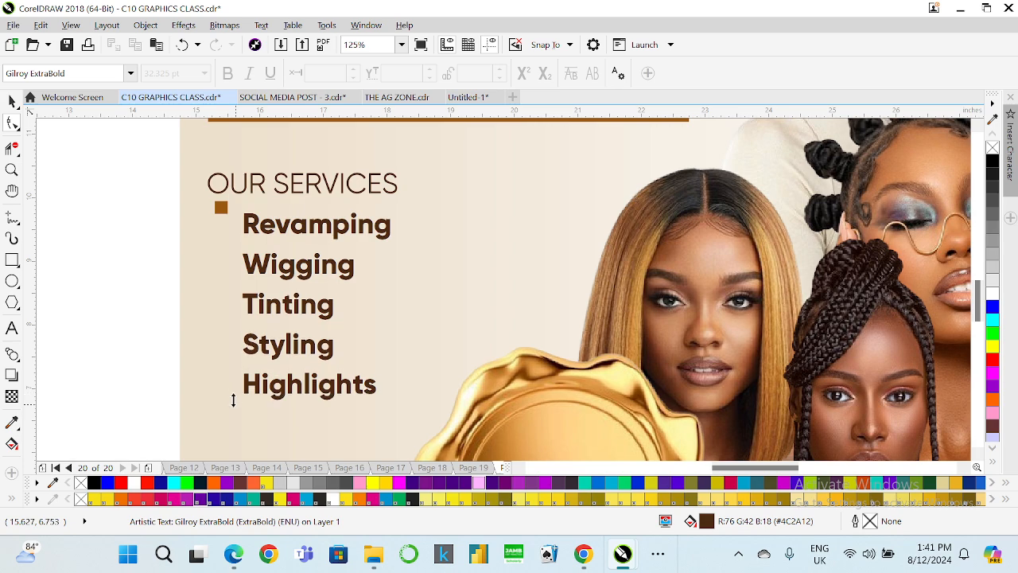
key("space")
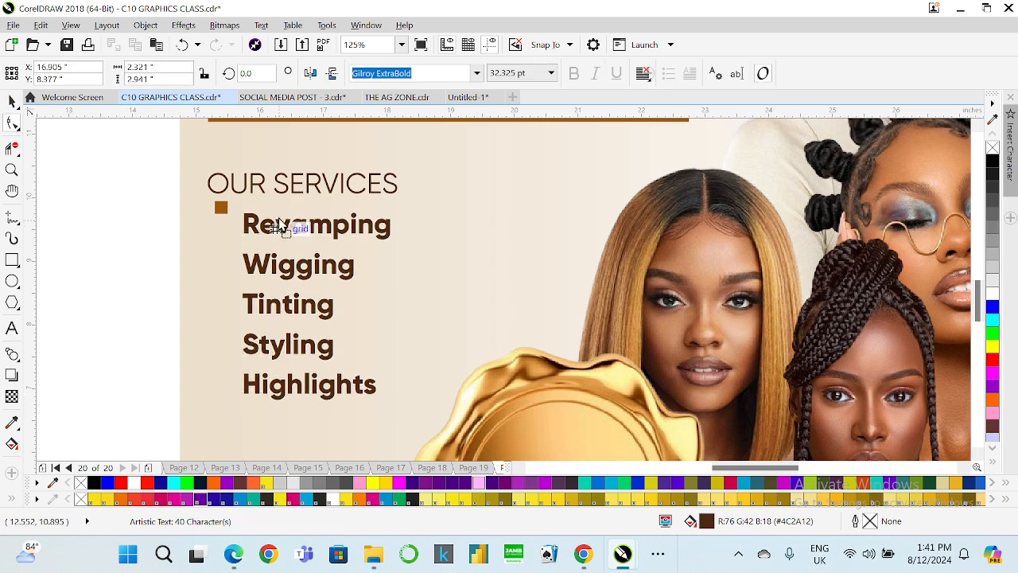
left_click_drag(291, 226, 278, 213)
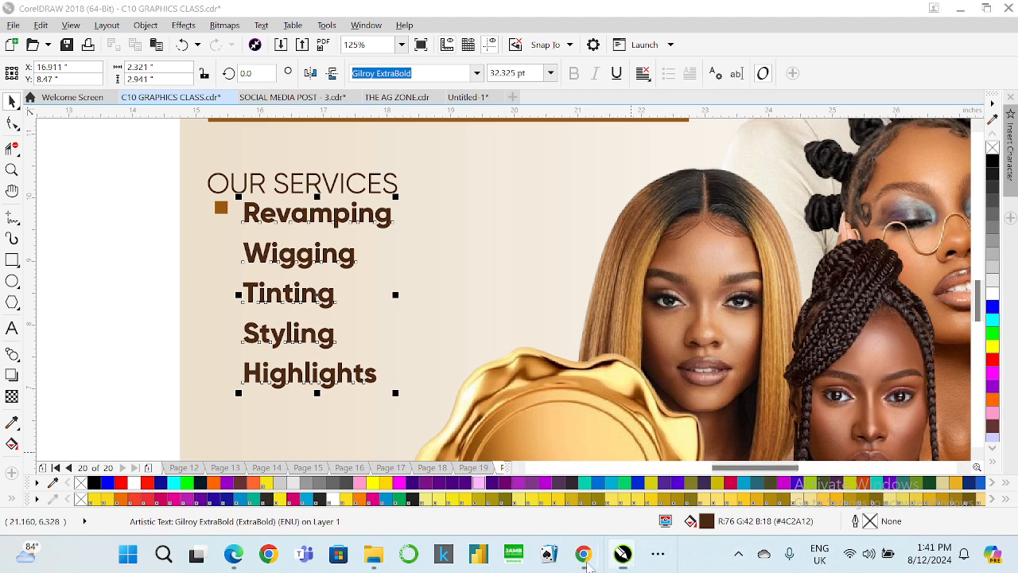
mouse_move(583, 552)
left_click(500, 496)
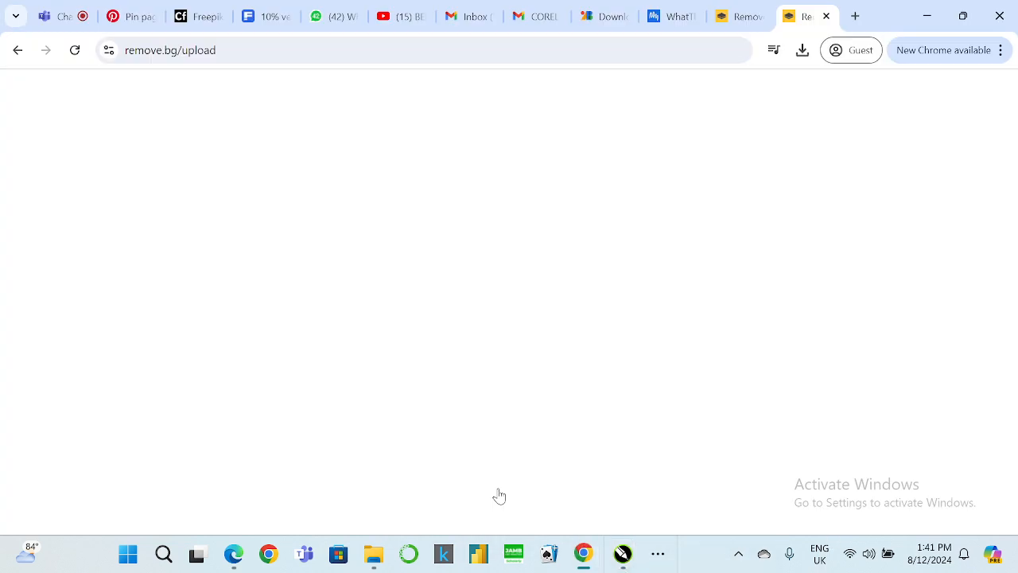
left_click(59, 16)
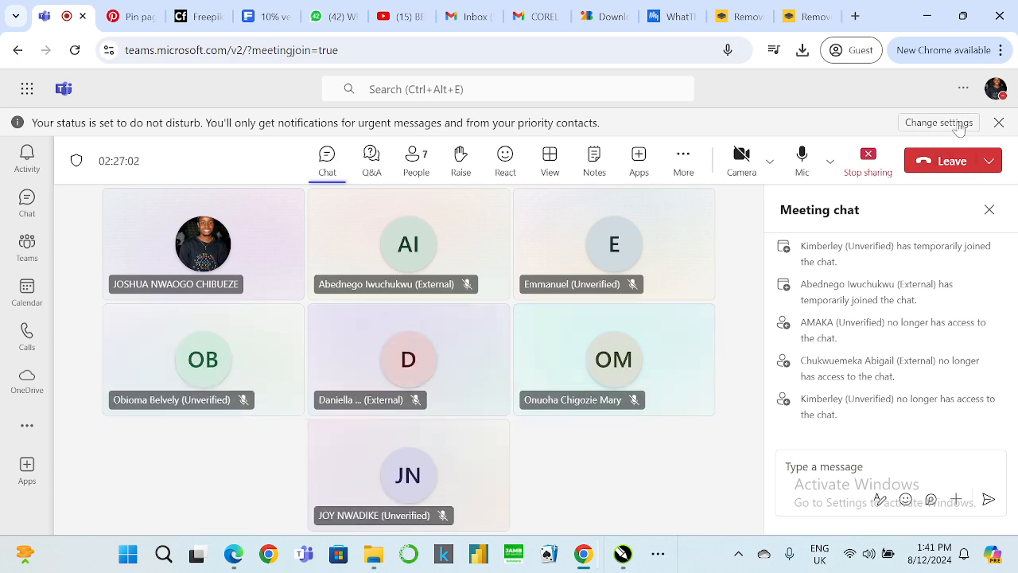
key("alt+Tab")
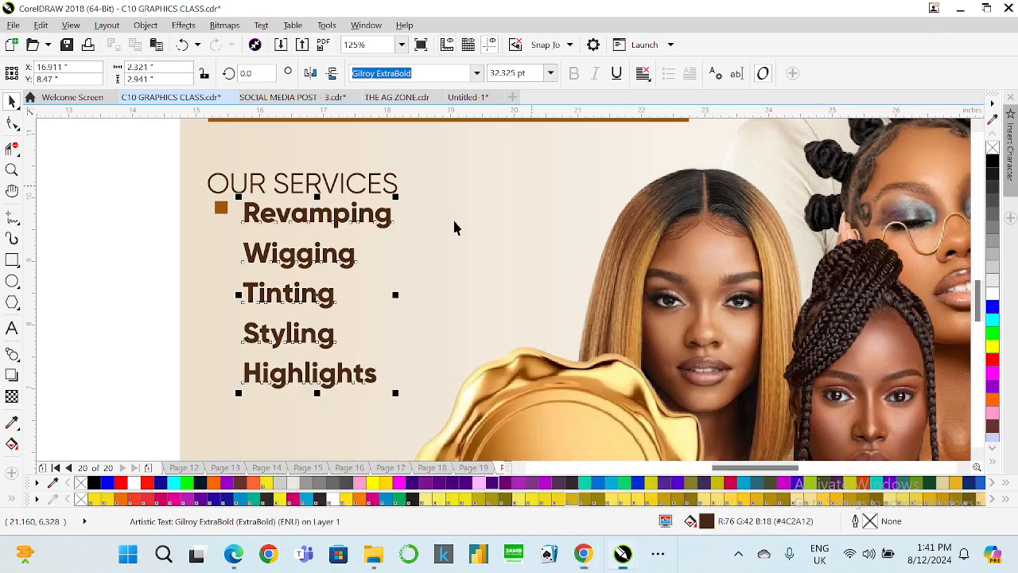
Change the service list's font to Gilroy-Medium.
left_click(476, 72)
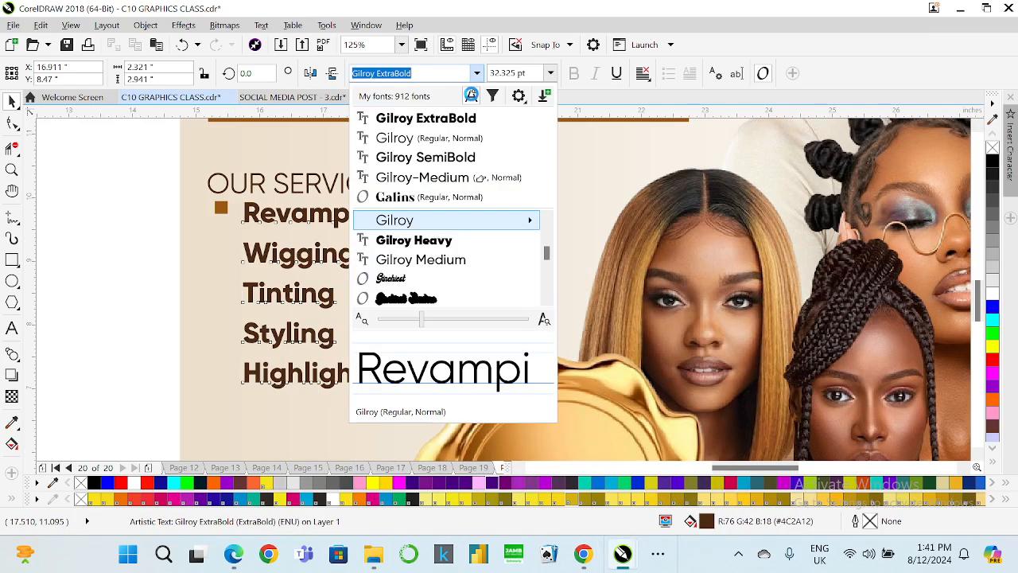
left_click(464, 179)
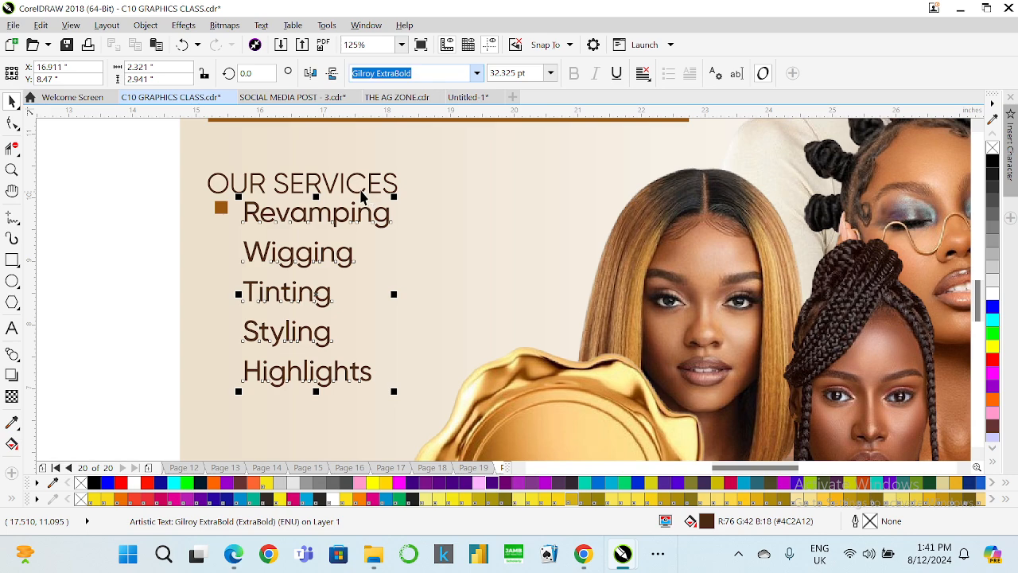
Set the OUR SERVICES heading back to Gilroy ExtraBold and nudge it up slightly.
left_click(476, 72)
left_click(429, 136)
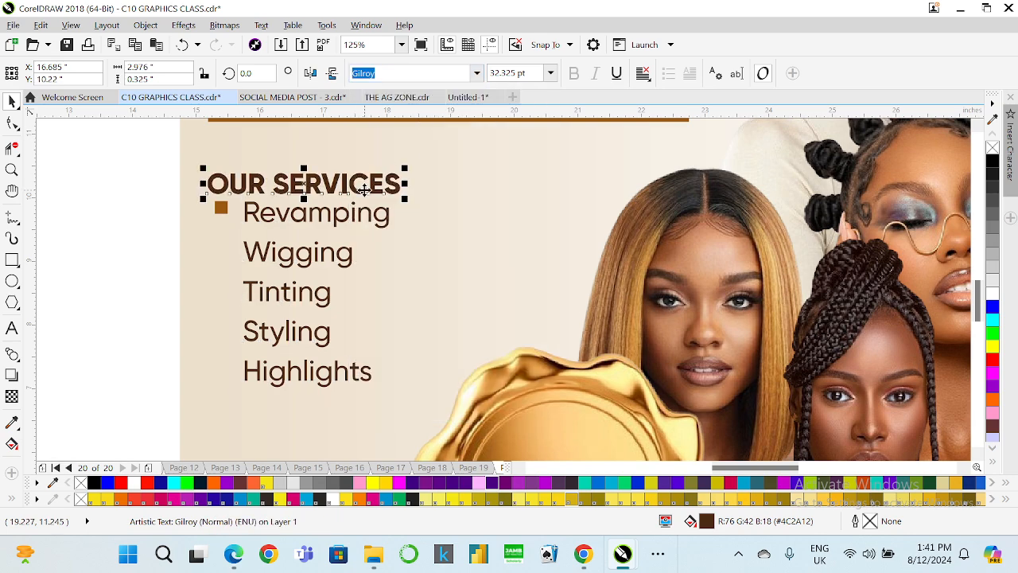
left_click_drag(351, 186, 355, 173)
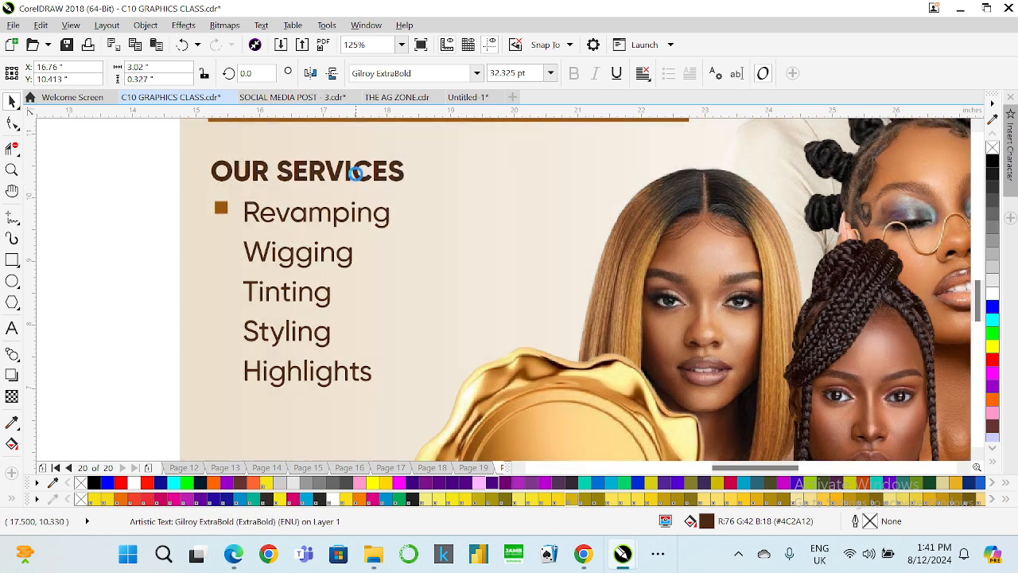
Set the service list's font size to 32 pt.
left_click(276, 215)
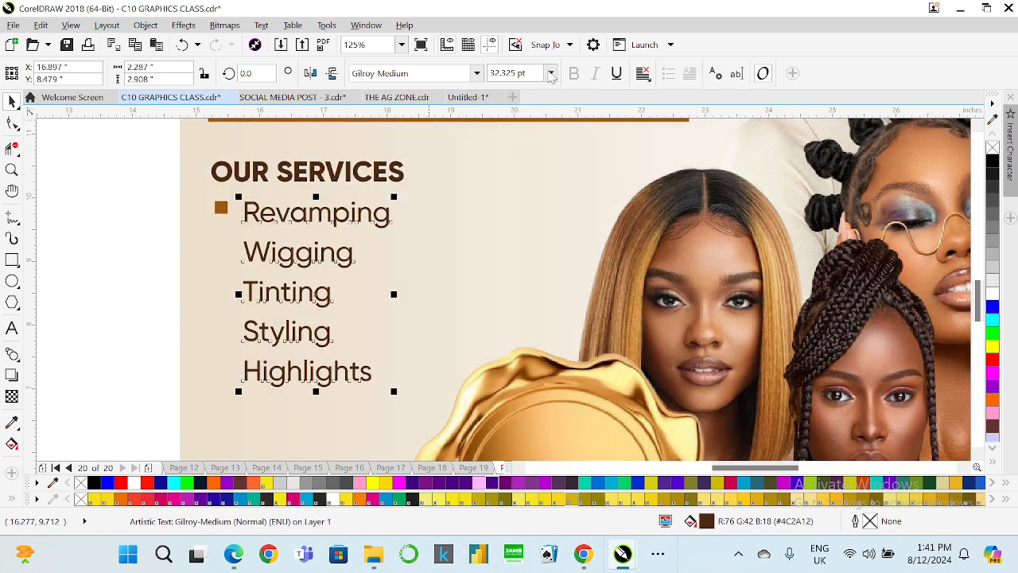
type("32")
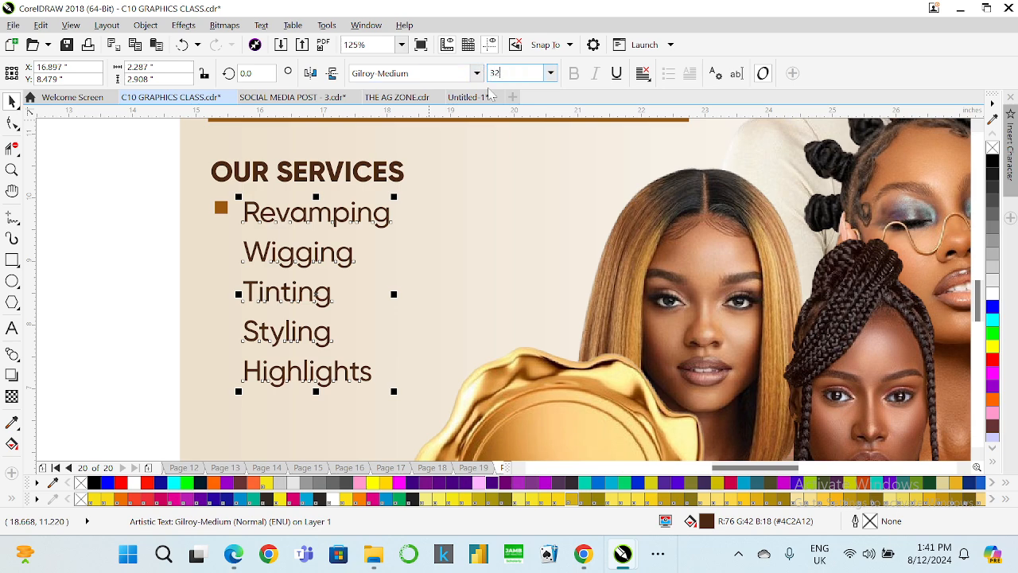
key("Return")
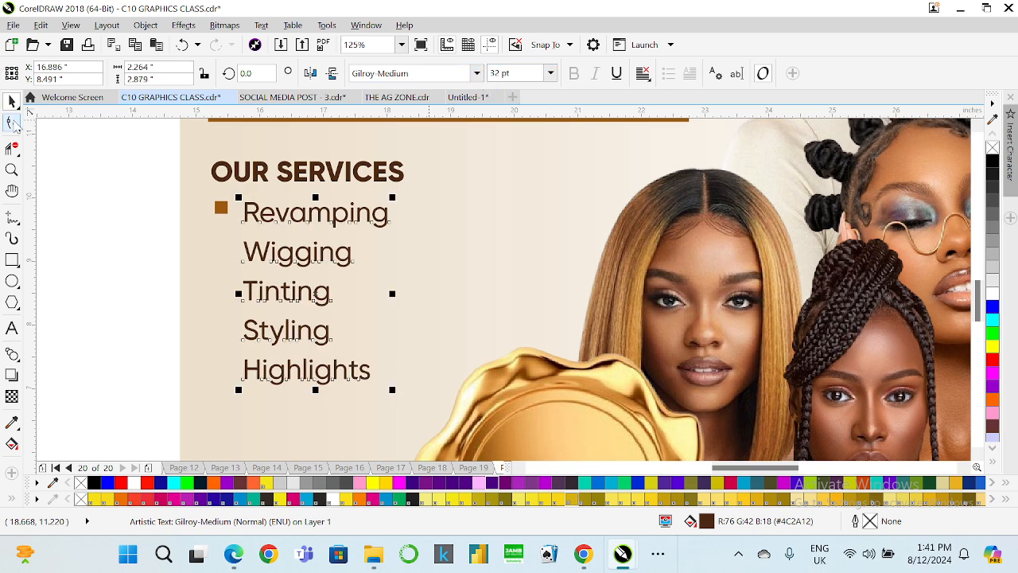
Widen the service list's line spacing slightly.
left_click(12, 123)
left_click_drag(237, 390, 236, 400)
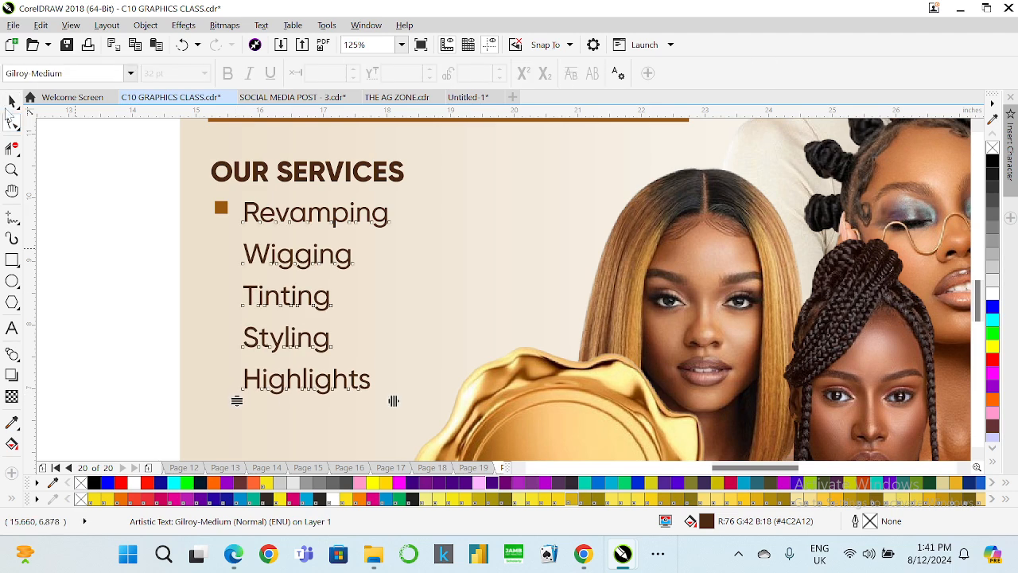
key("space")
Align the bullet square's center vertically with the Revamping line.
left_click(221, 208)
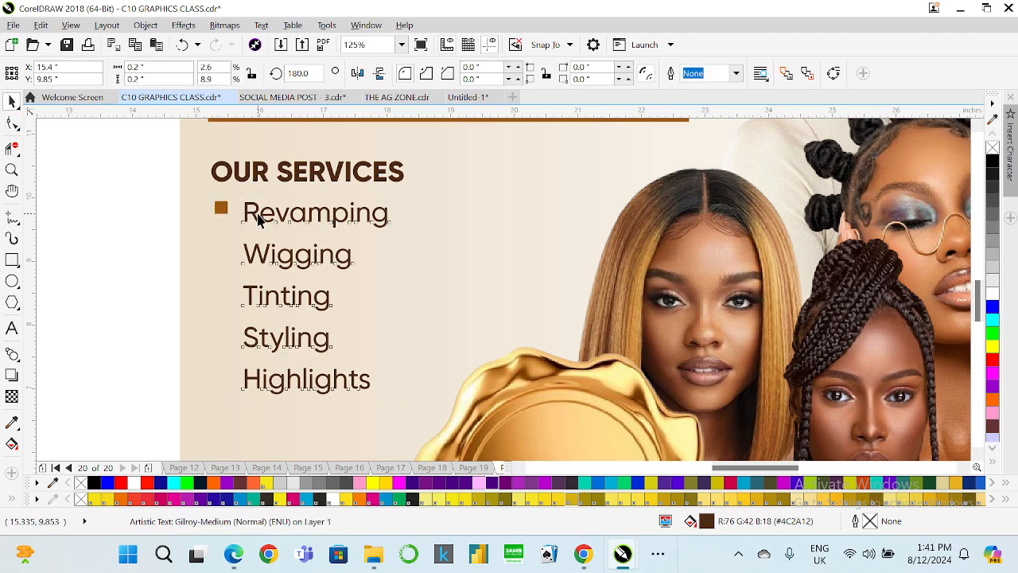
left_click(257, 219)
left_click(260, 212)
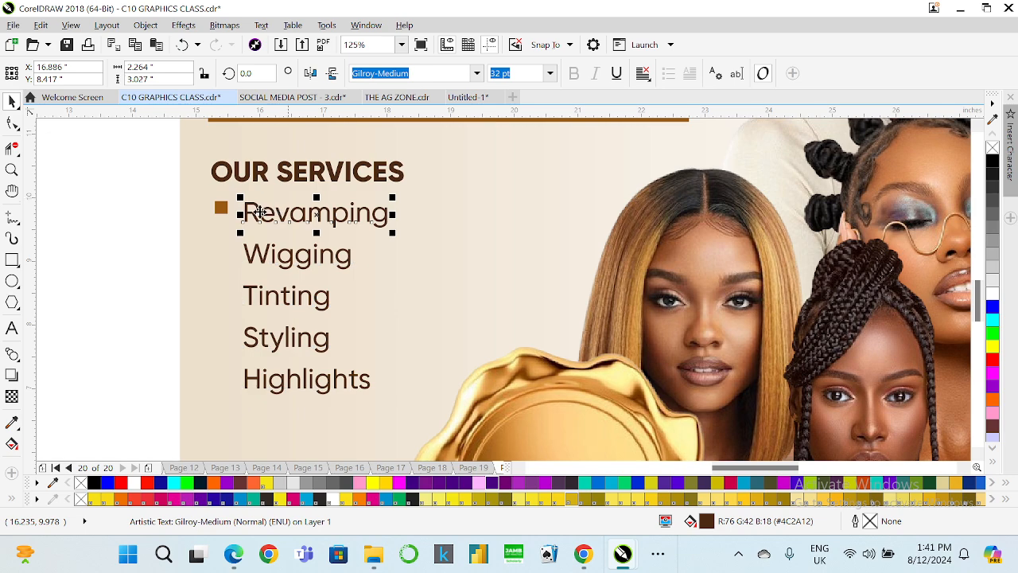
left_click(219, 209)
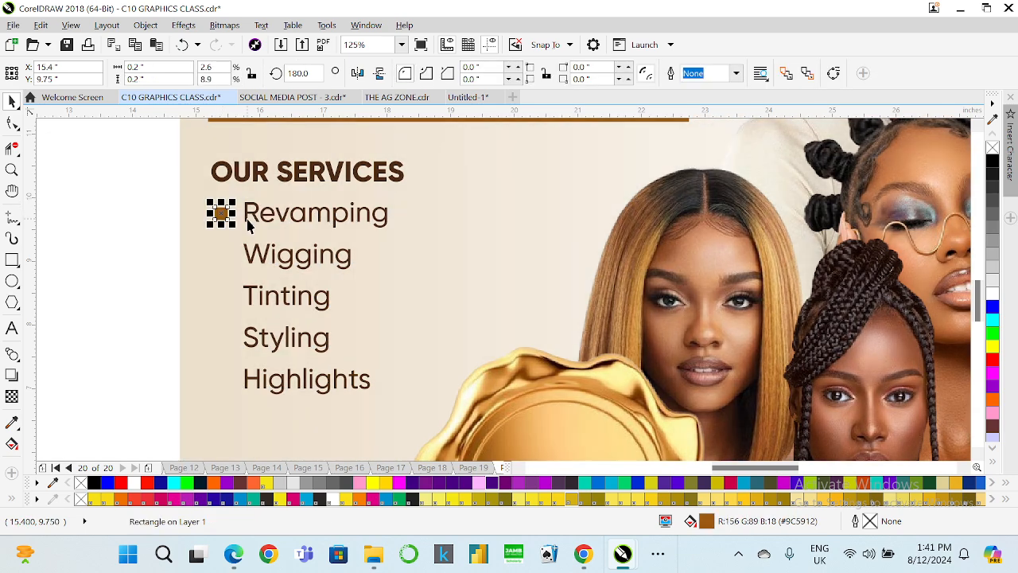
left_click(252, 213, "shift")
key("e")
left_click(163, 204)
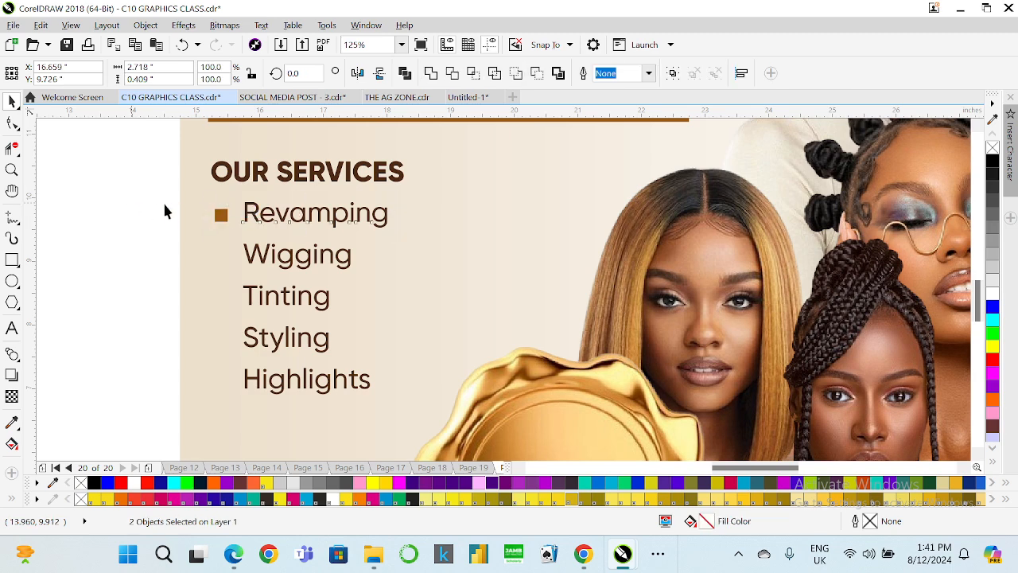
Duplicate the bullet square beside each remaining service, from Wigging down to Highlights.
left_click(220, 215)
key("ctrl+d")
left_click_drag(233, 201, 222, 256)
key("ctrl+d")
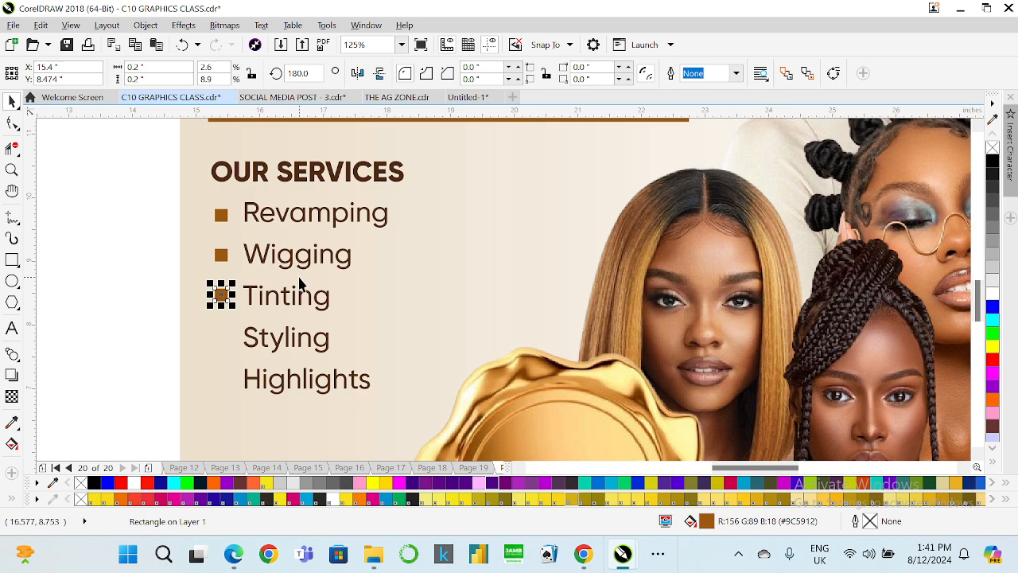
key("ctrl+d")
key("ctrl+d")
left_click_drag(145, 186, 264, 407)
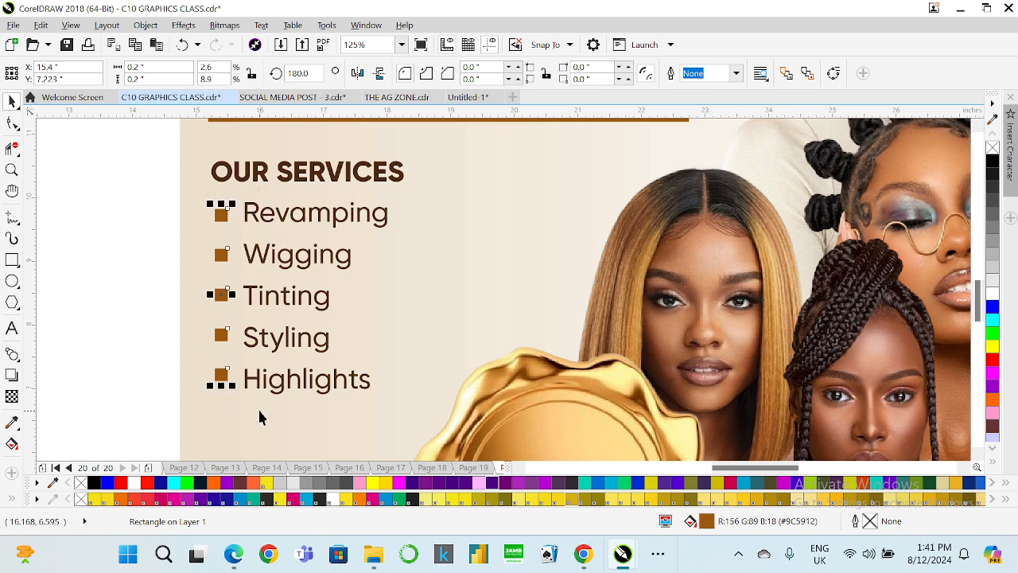
Align each bullet square's center vertically with its service line, from Highlights up to Revamping.
key("ctrl+g")
left_click_drag(201, 356, 434, 409)
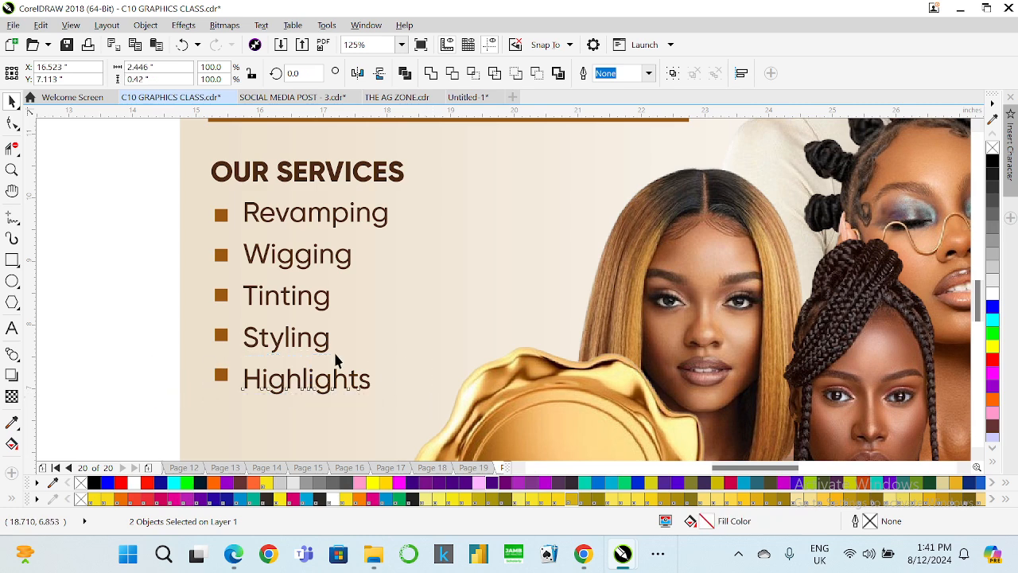
key("c")
left_click_drag(171, 314, 388, 356)
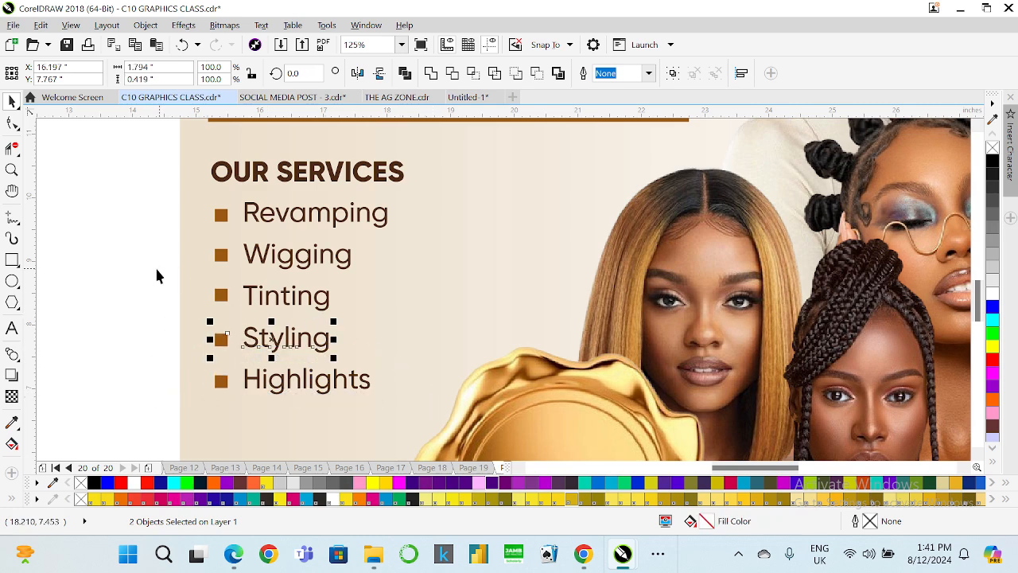
left_click_drag(157, 276, 397, 314)
key("c")
left_click_drag(157, 237, 444, 291)
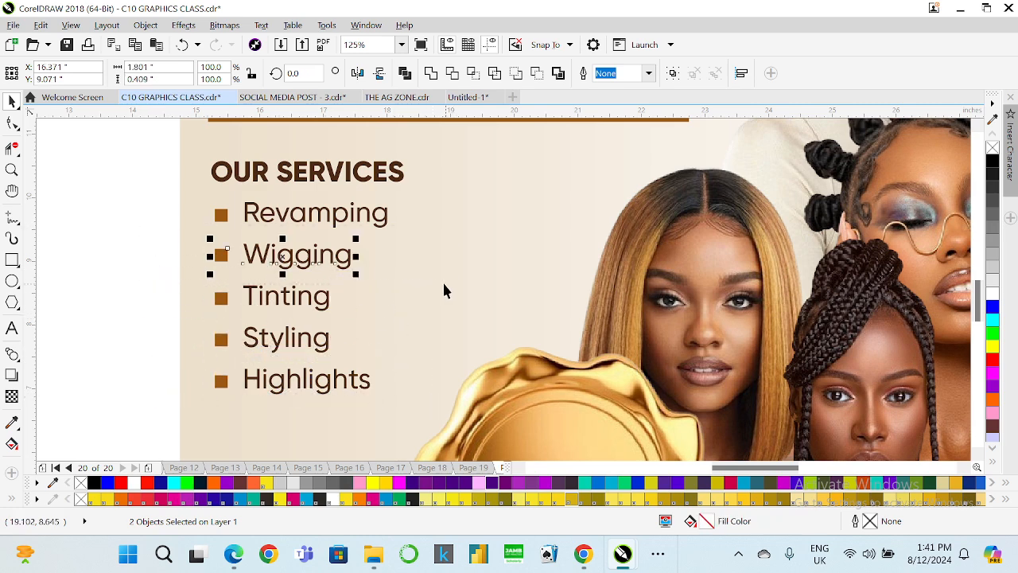
left_click_drag(130, 199, 436, 252)
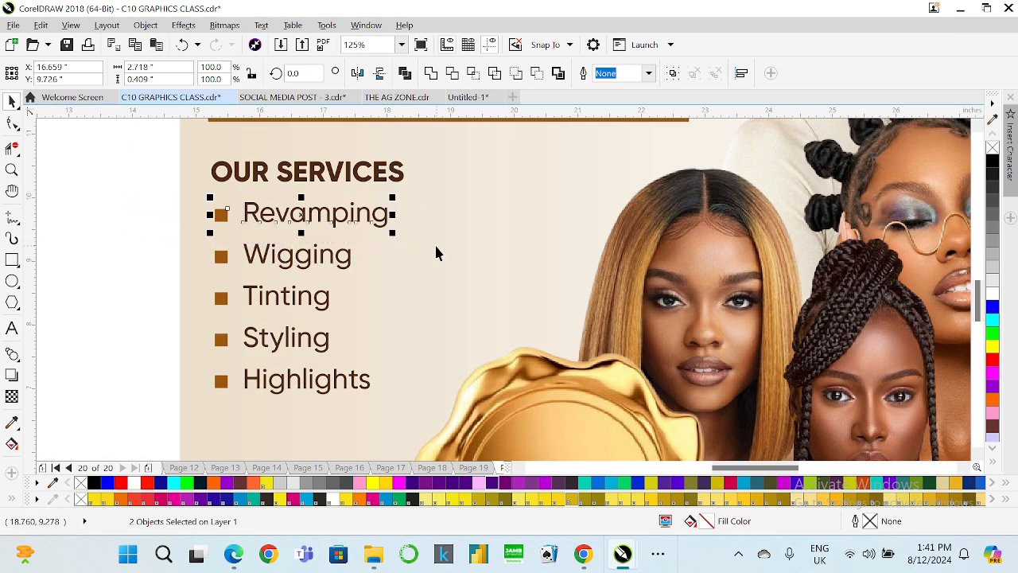
left_click_drag(141, 191, 286, 302)
Group the bullet list, left-align it with the OUR SERVICES heading, and group the two together.
left_click_drag(182, 264, 469, 410)
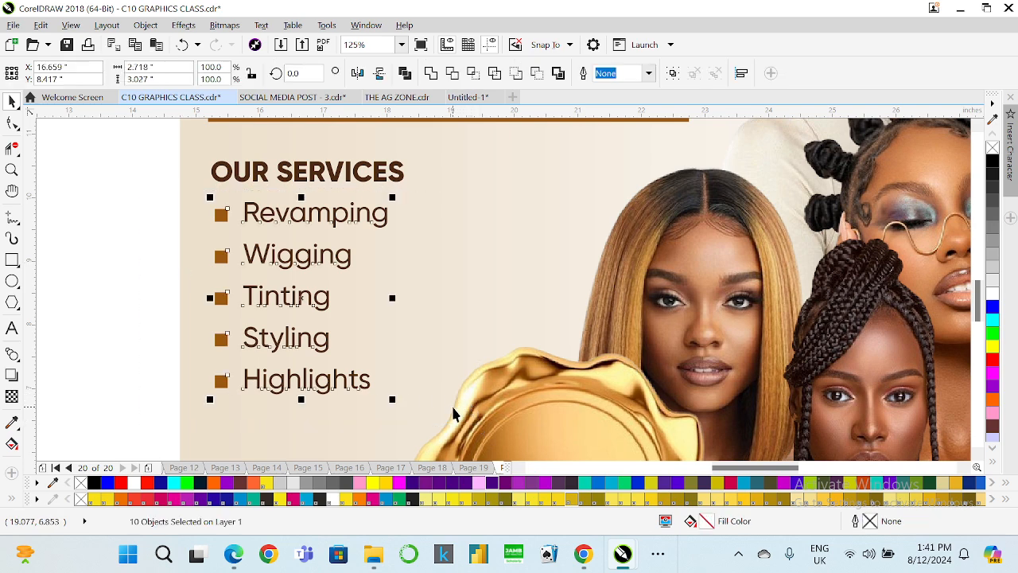
key("ctrl+g")
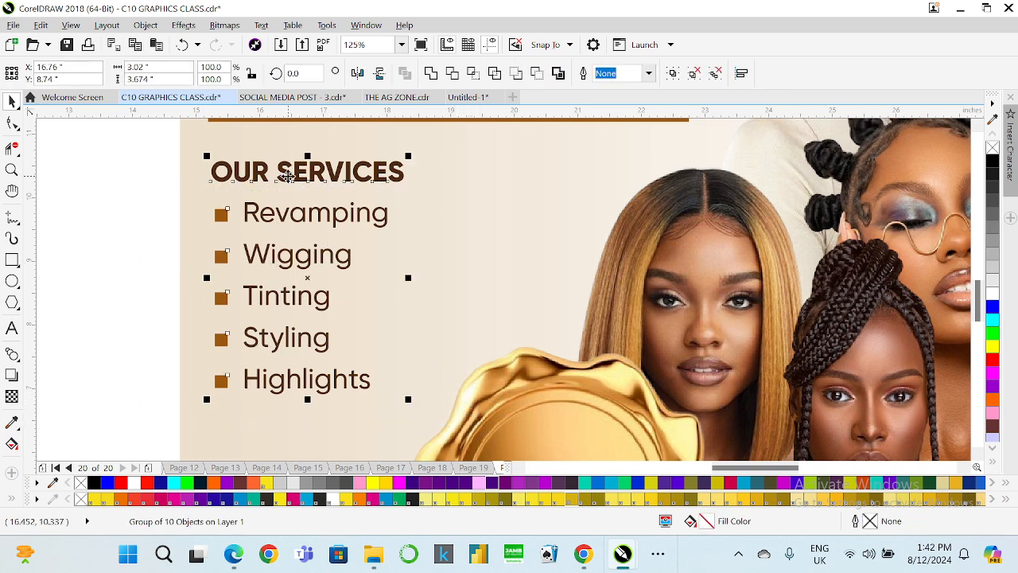
left_click(289, 175, "shift")
key("l")
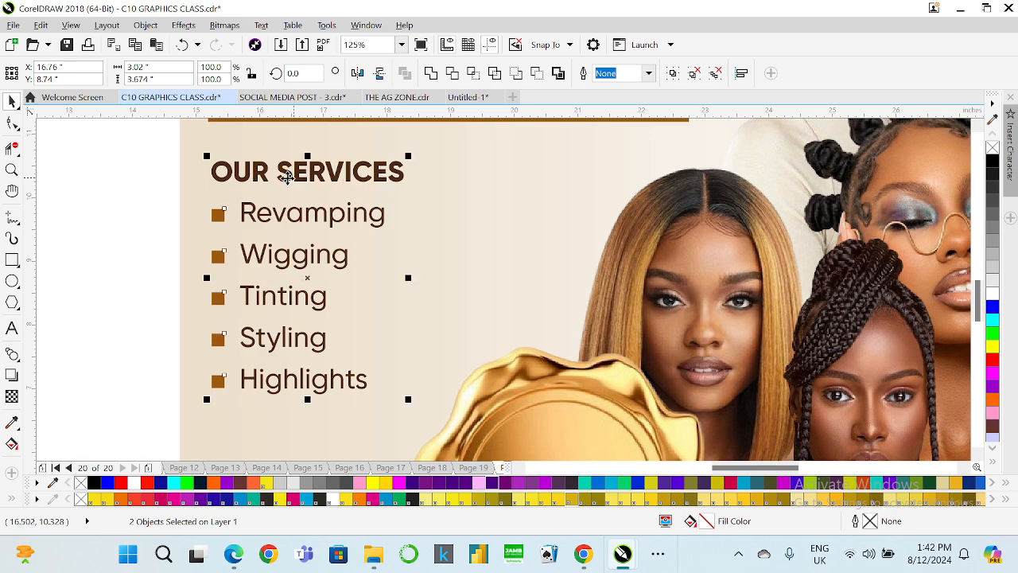
key("ctrl+g")
Select the heading, offer box and services group together and nudge them slightly to the right.
scroll(274, 185, "down", 2)
scroll(352, 257, "down", 2)
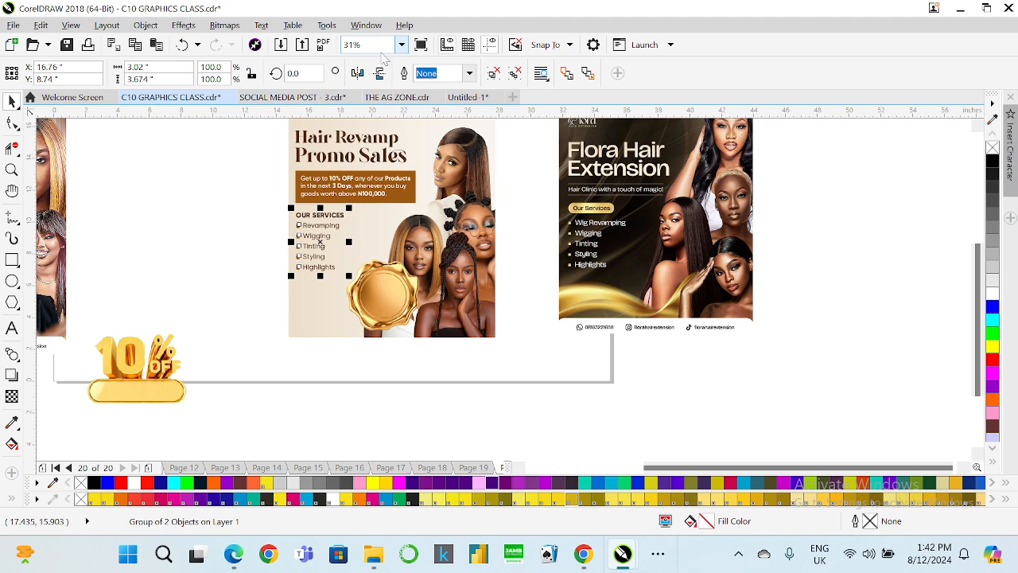
left_click(401, 46)
left_click(381, 68)
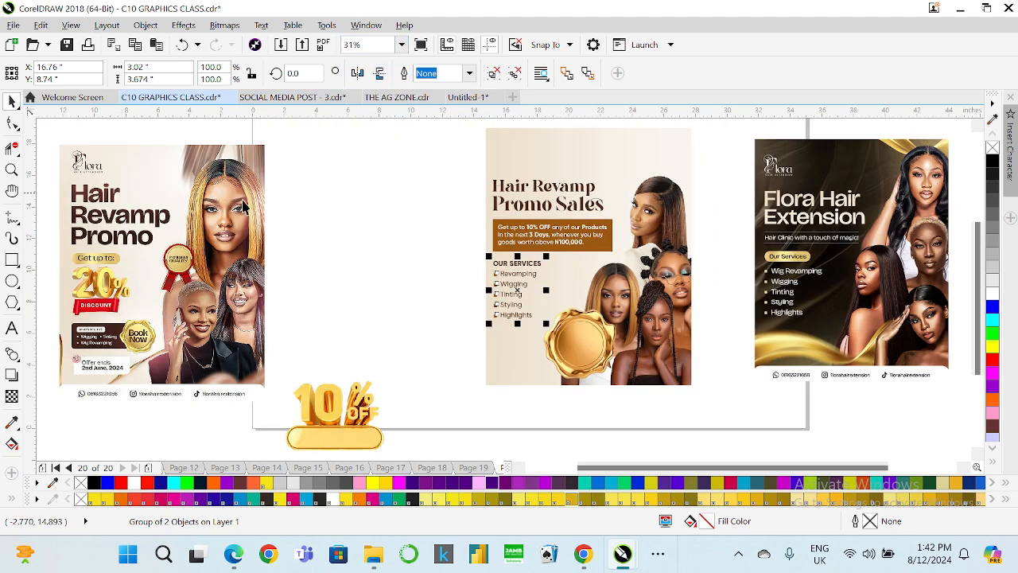
scroll(680, 187, "up", 2)
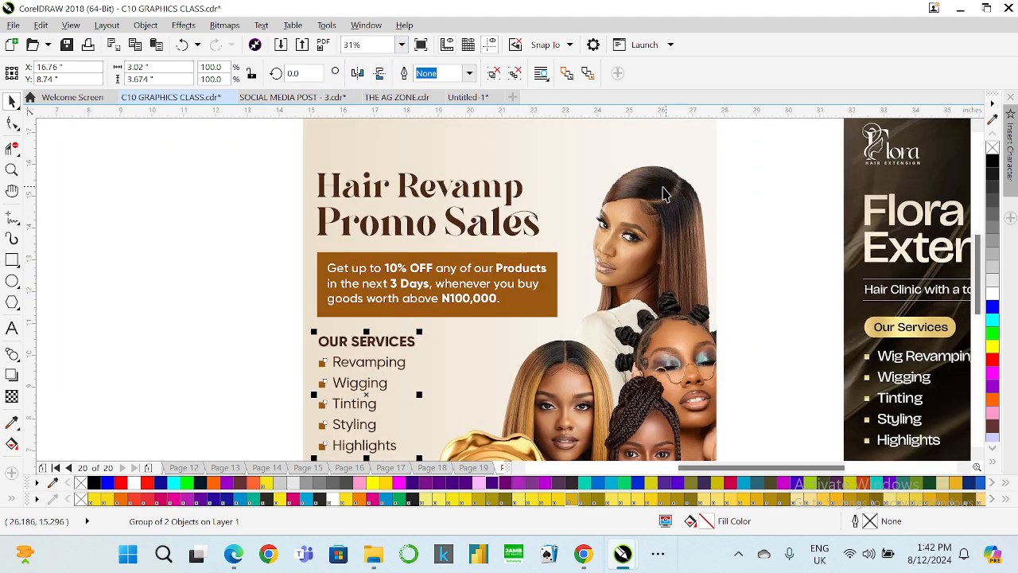
scroll(333, 187, "down", 1)
left_click_drag(299, 150, 464, 325)
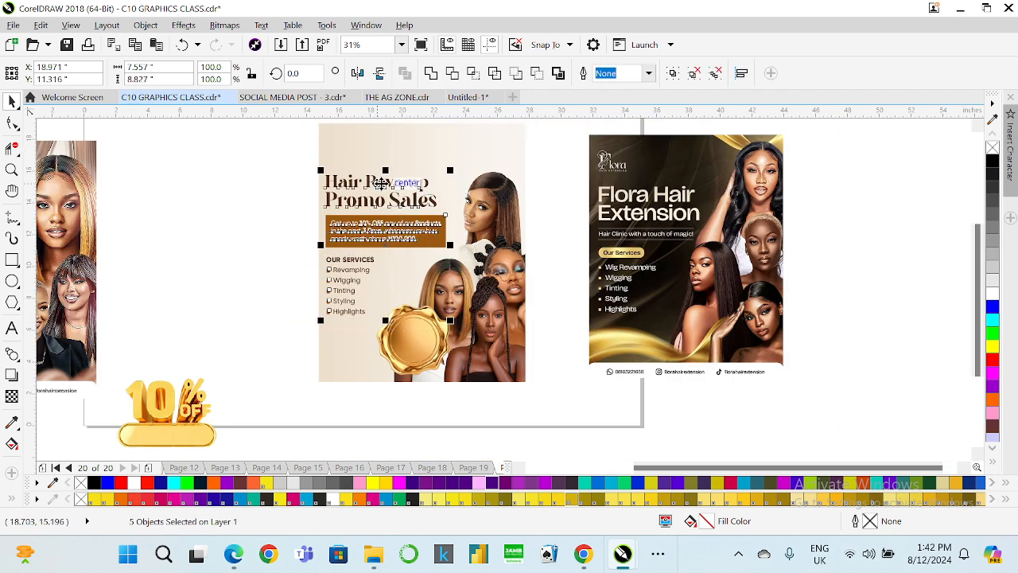
scroll(383, 183, "up", 1)
left_click_drag(382, 186, 392, 184)
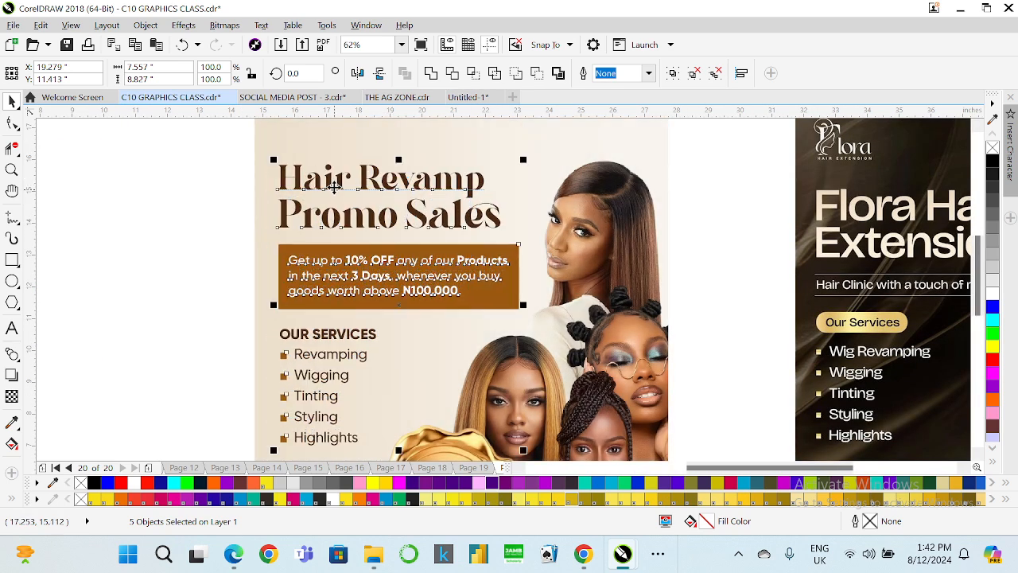
scroll(334, 187, "down", 1)
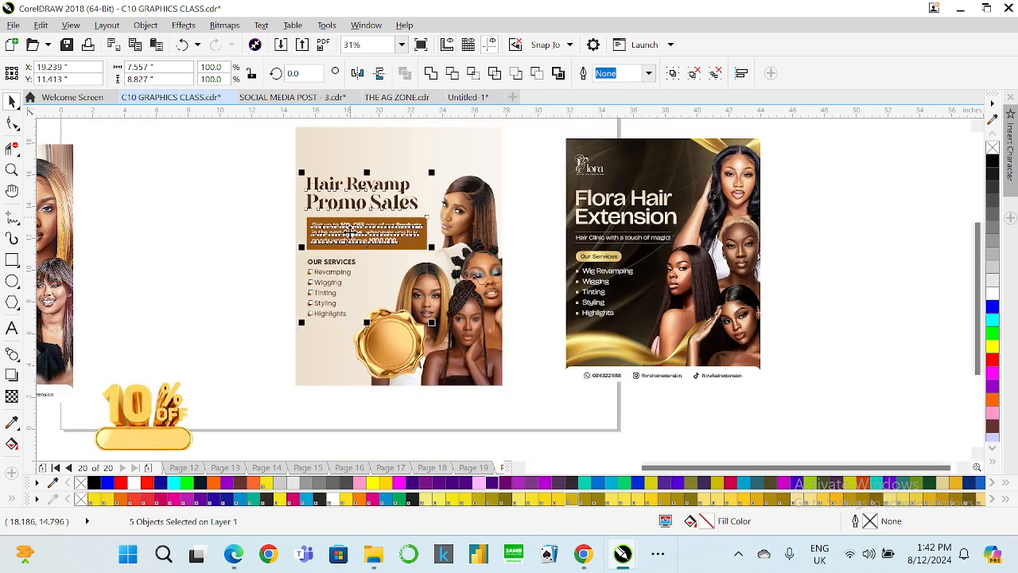
scroll(386, 265, "down", 1)
scroll(338, 308, "up", 1)
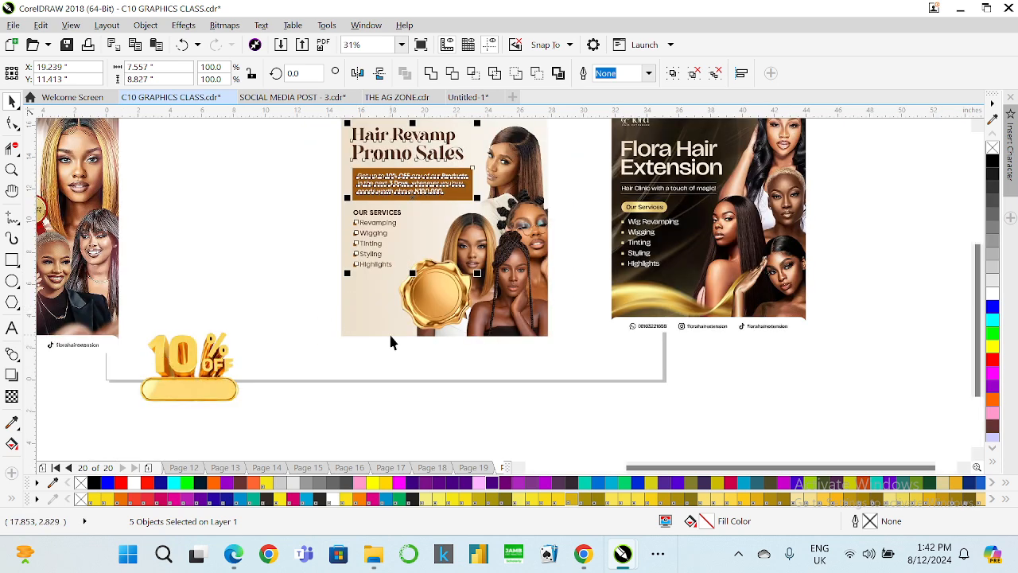
scroll(389, 342, "down", 1)
scroll(66, 324, "up", 2)
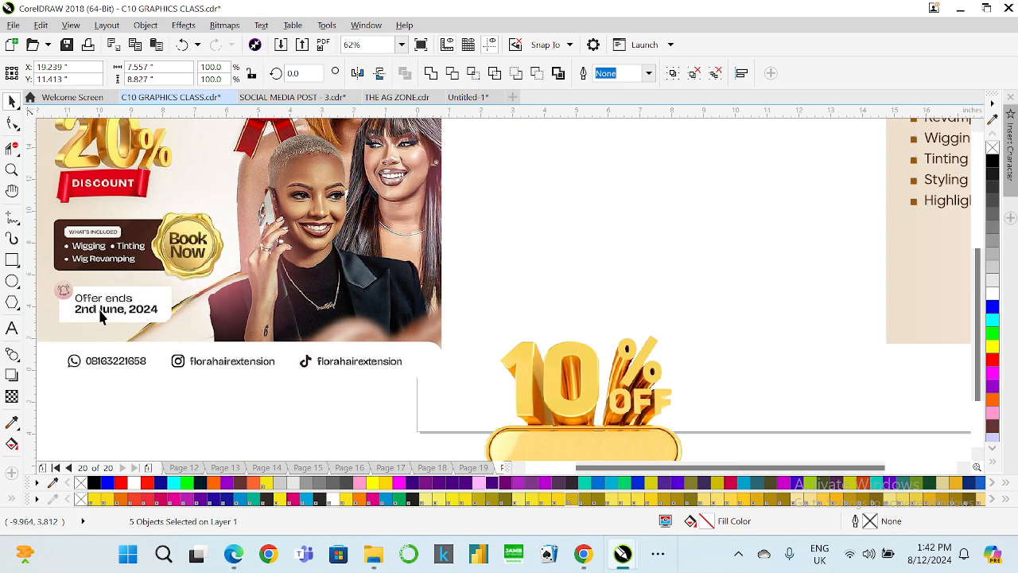
scroll(112, 317, "down", 1)
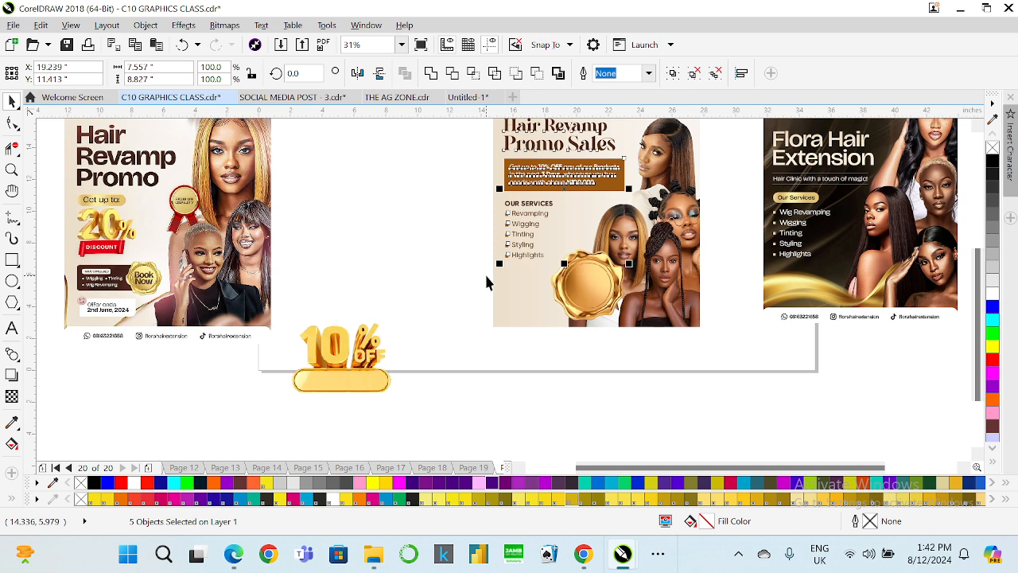
Examine the 'Offer ends 2nd June, 2024' section of the Hair Revamp Promo design.
left_click(73, 336)
scroll(75, 295, "up", 5)
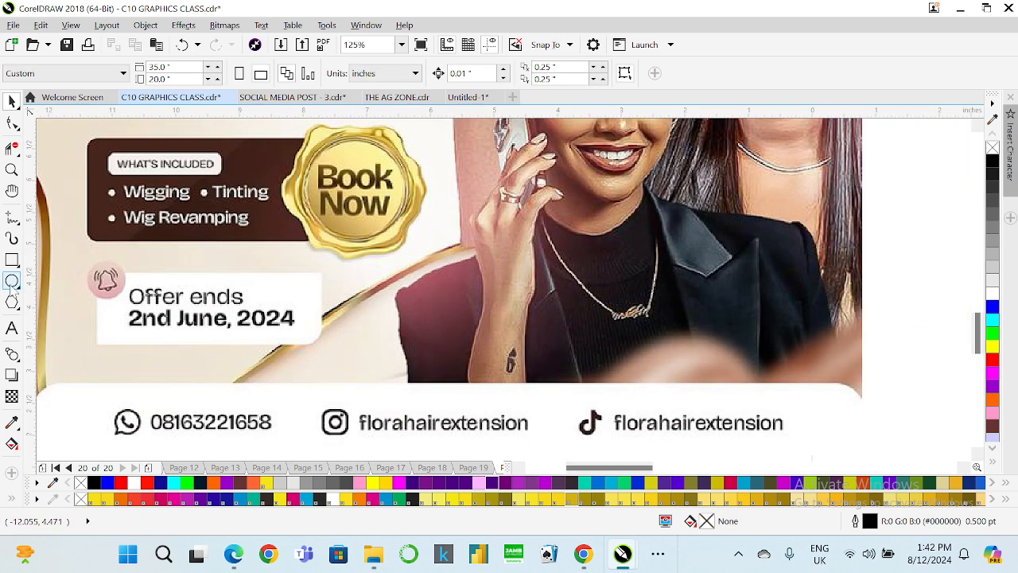
left_click(12, 259)
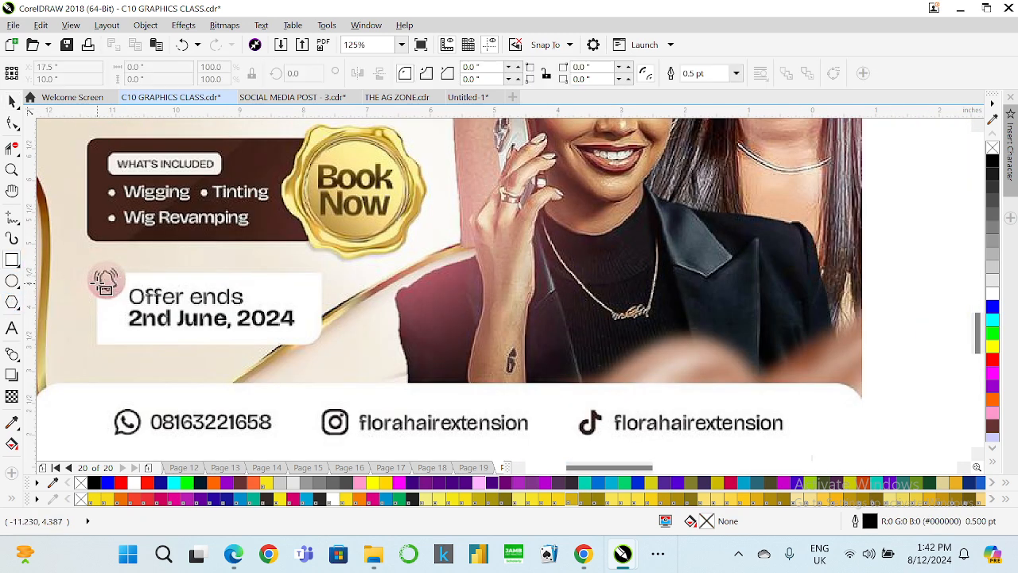
scroll(82, 337, "down", 5)
scroll(95, 311, "up", 5)
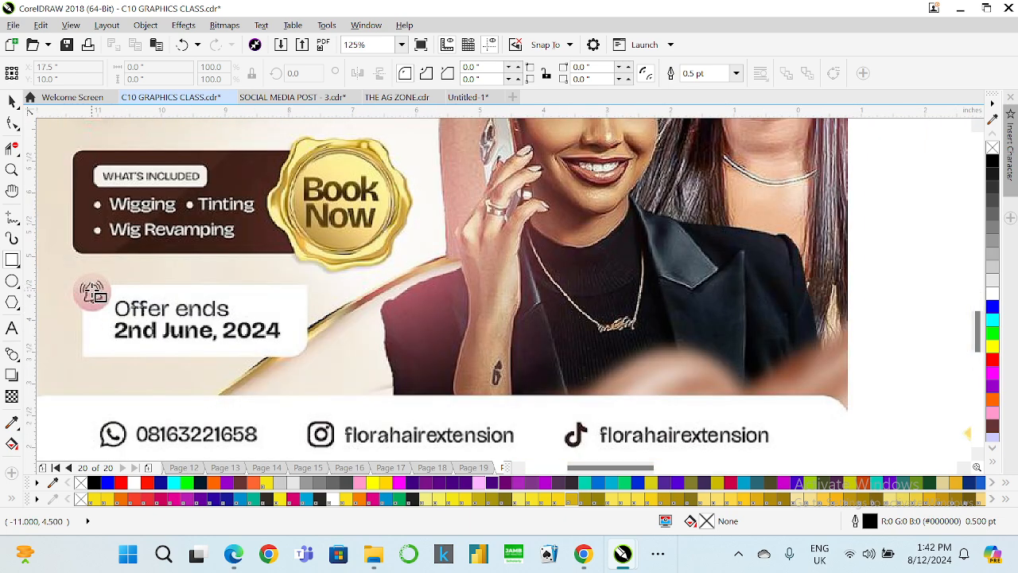
scroll(94, 294, "down", 8)
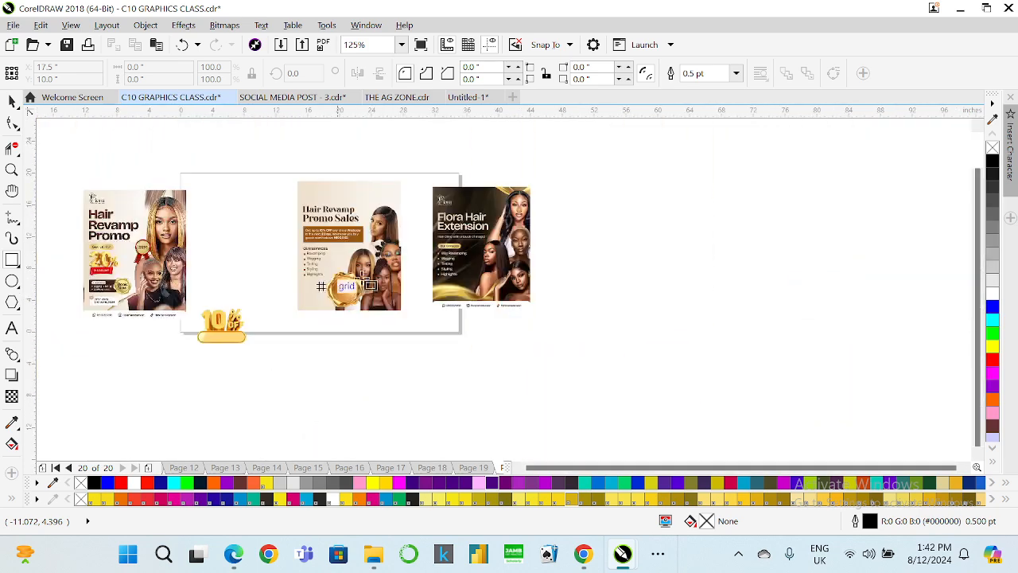
scroll(340, 283, "up", 3)
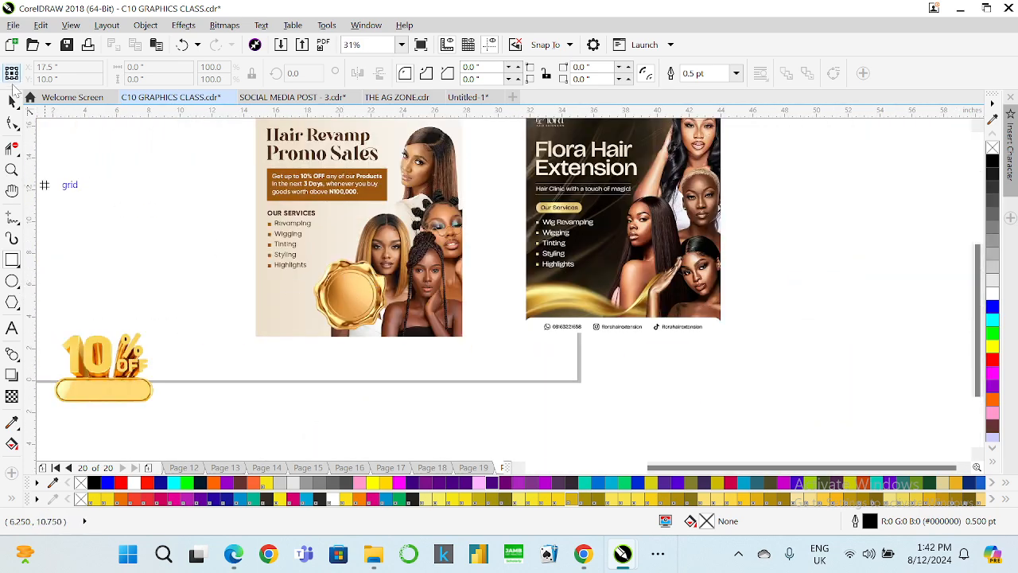
Duplicate the brown text box and place the copy below the services list of the Promo Sales design.
left_click(374, 191)
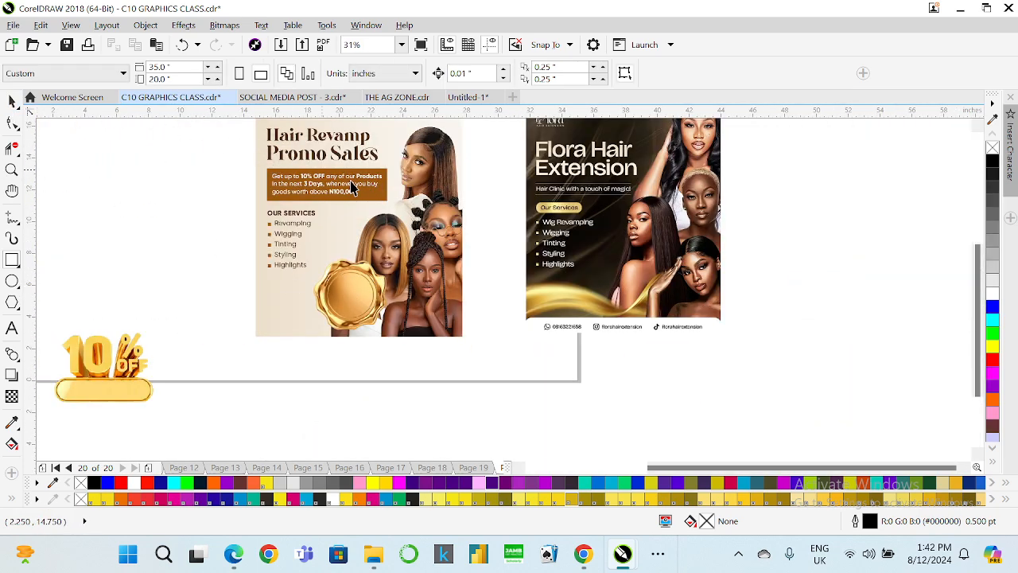
scroll(370, 199, "up", 3)
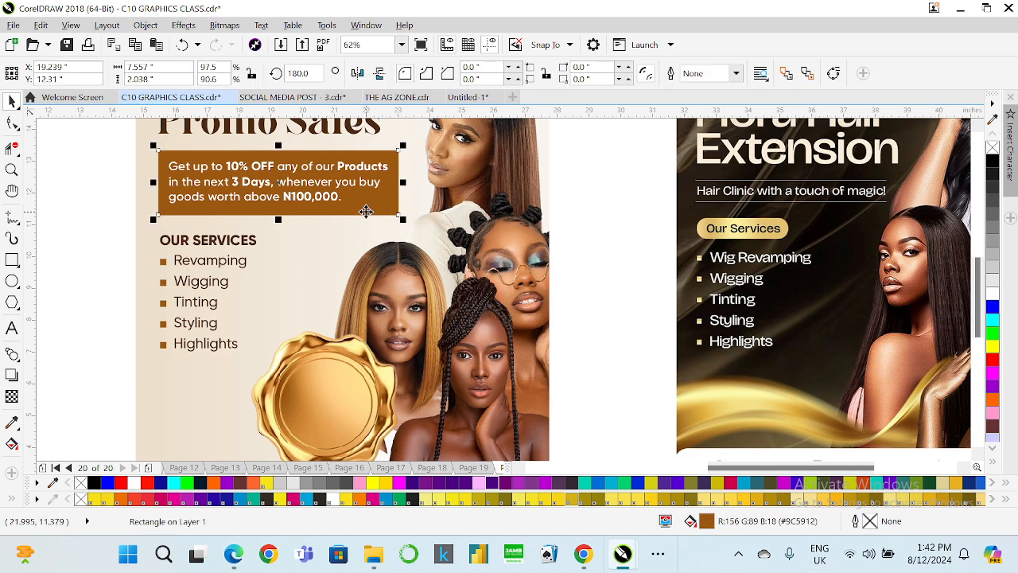
left_click_drag(366, 211, 355, 441)
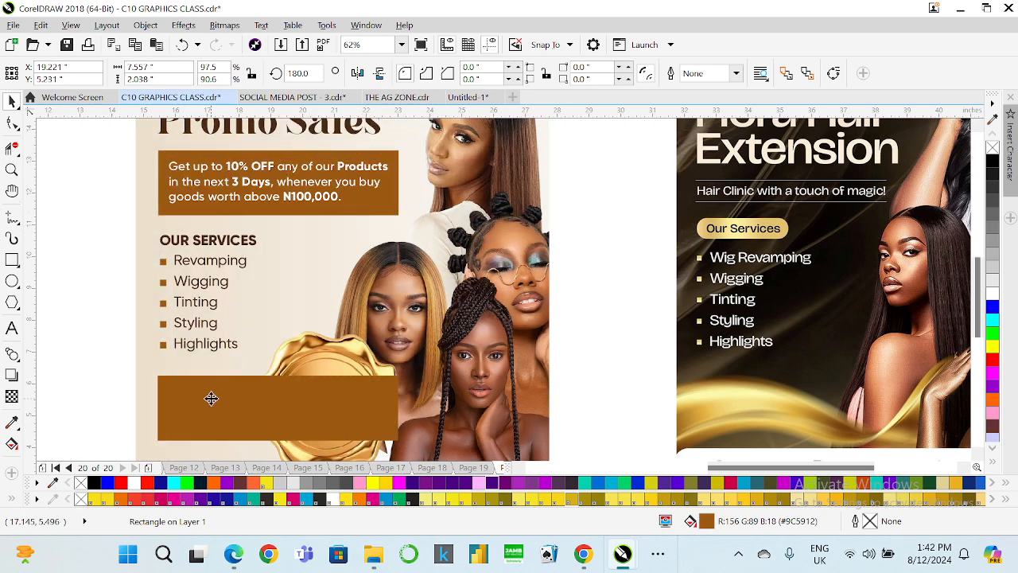
left_click_drag(212, 400, 211, 389)
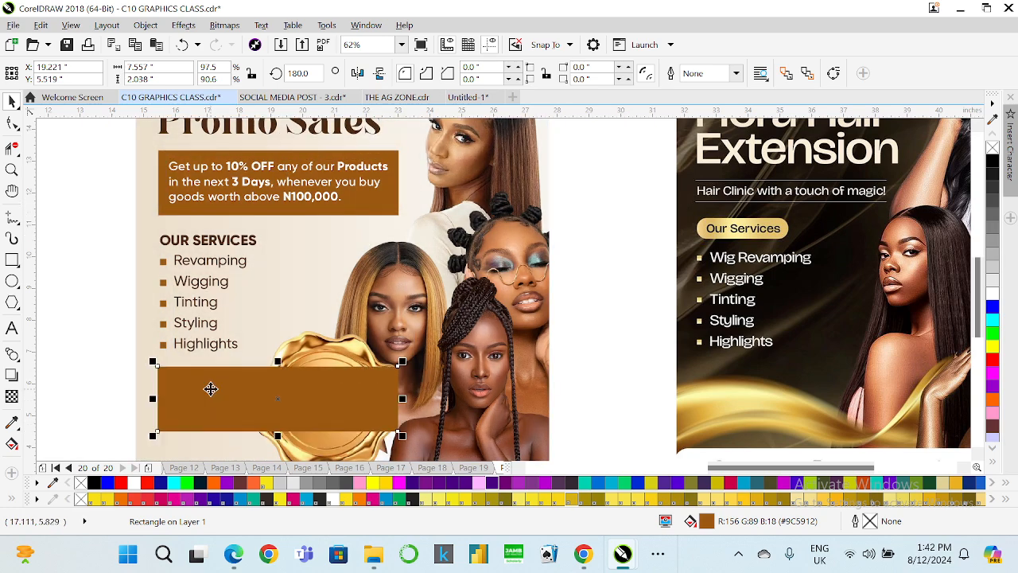
Shorten the copied brown rectangle so its right edge ends at the gold seal.
left_click(229, 211, "shift")
key("c")
left_click(96, 359)
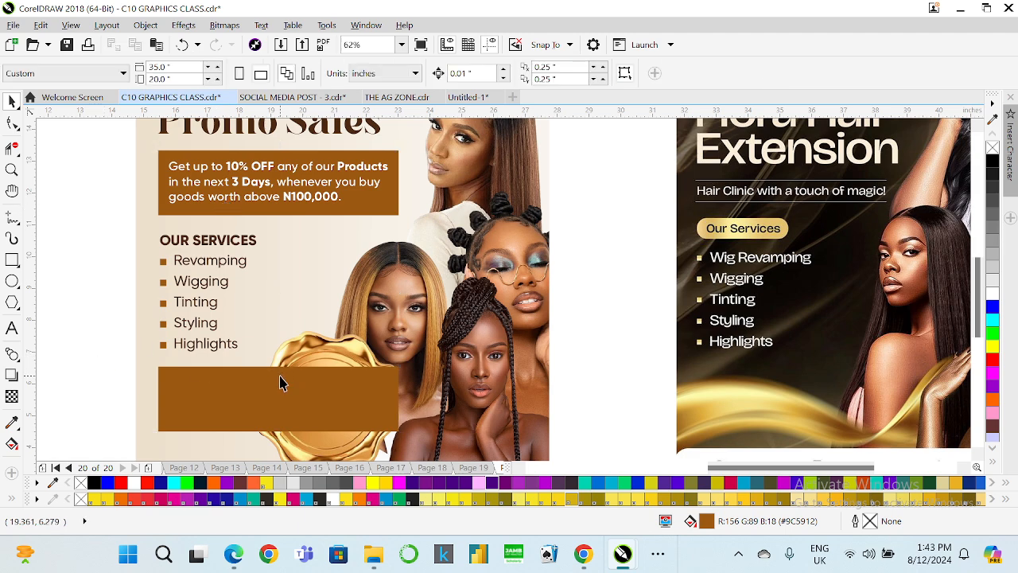
left_click(280, 384)
left_click_drag(401, 399, 275, 398)
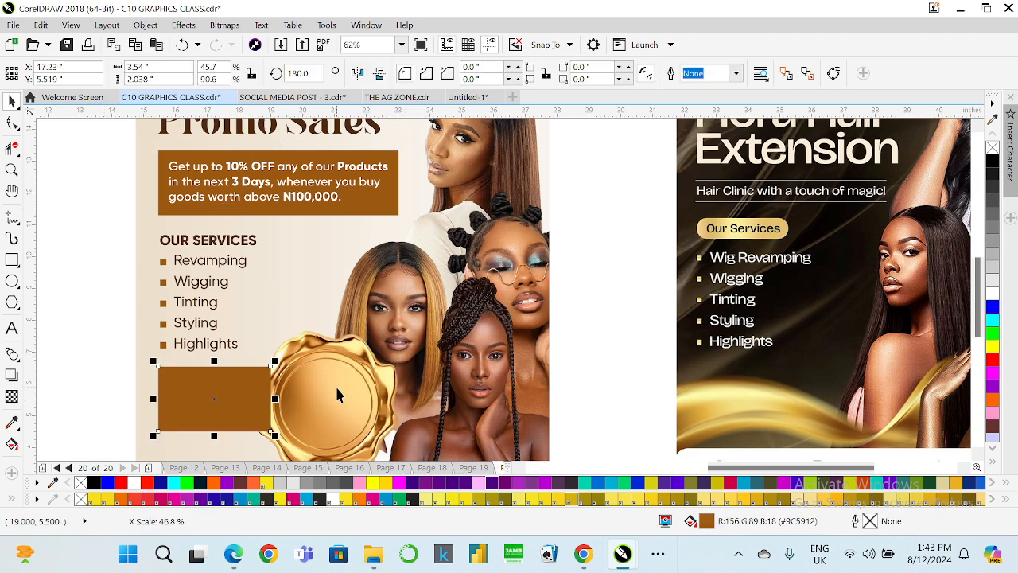
Bring the gold seal in front of the brown rectangle.
left_click(338, 382)
key("shift+Page_Up")
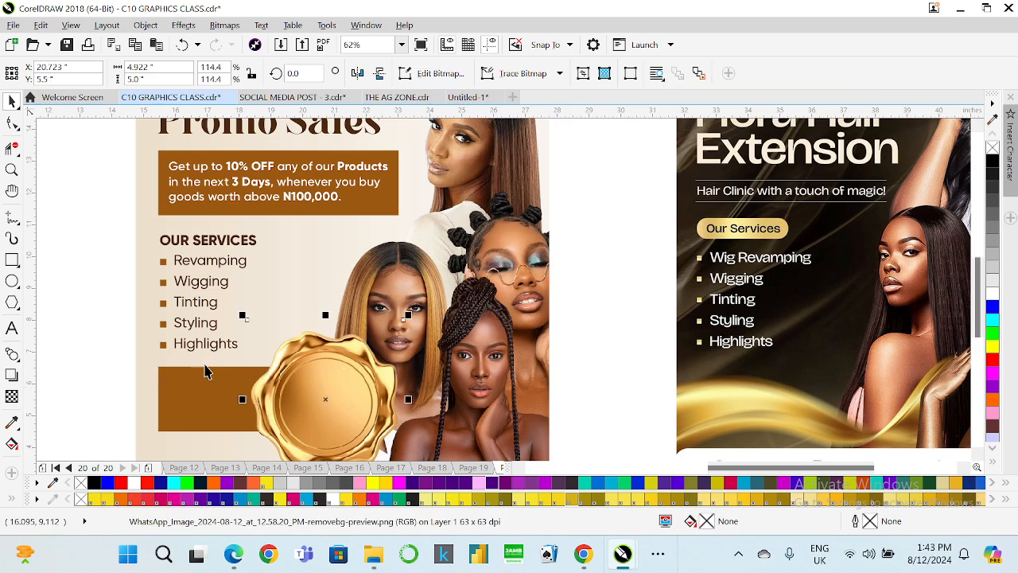
left_click(137, 369)
scroll(248, 399, "down", 2)
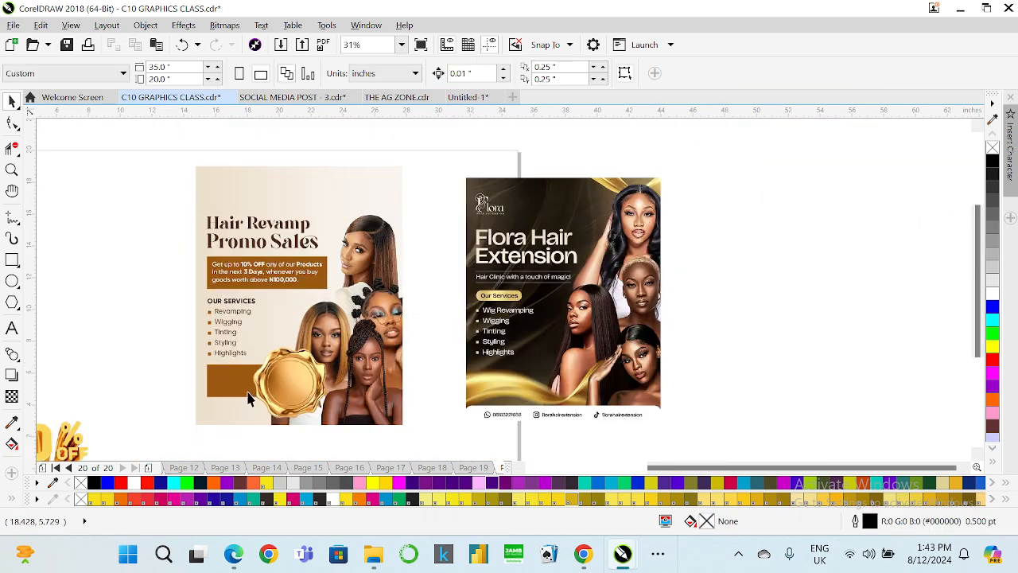
scroll(248, 399, "down", 1)
scroll(250, 404, "up", 1)
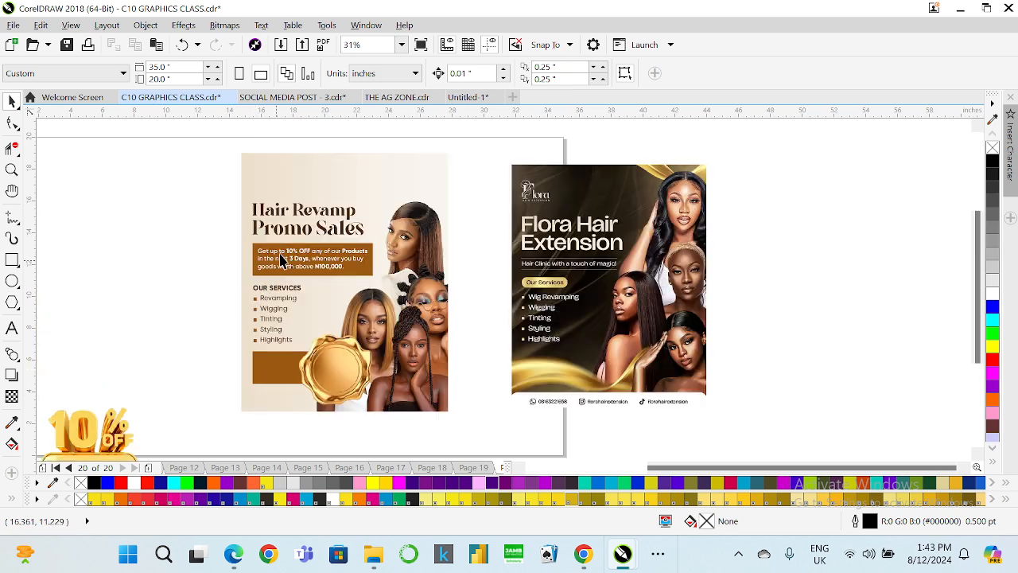
scroll(291, 263, "down", 1)
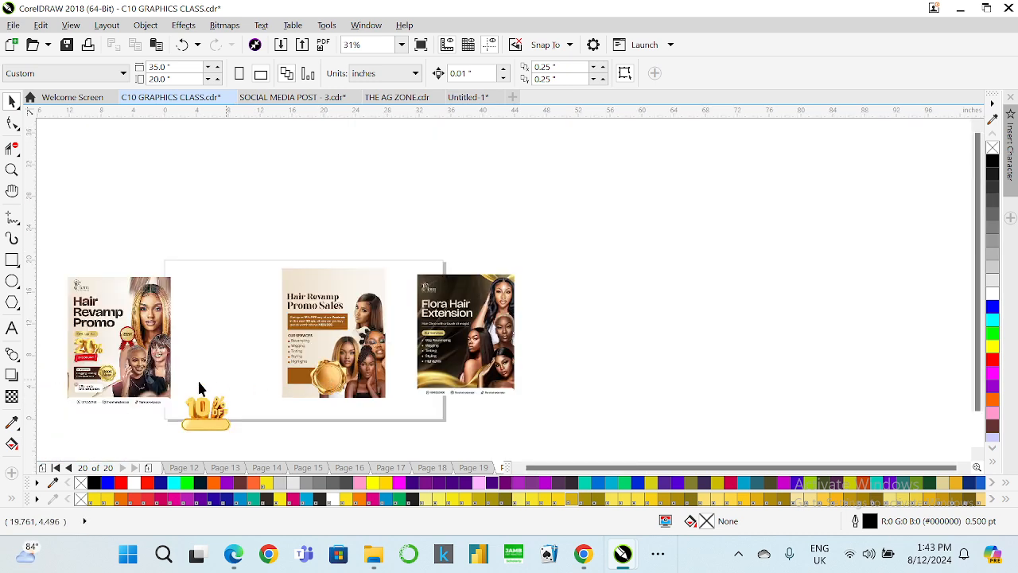
scroll(90, 391, "up", 2)
scroll(70, 378, "down", 2)
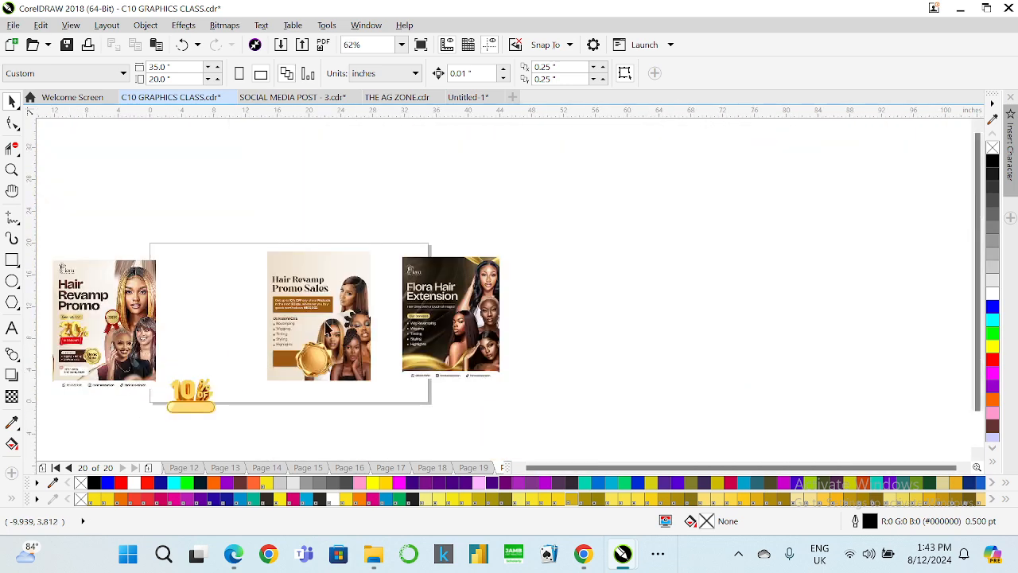
scroll(245, 361, "up", 2)
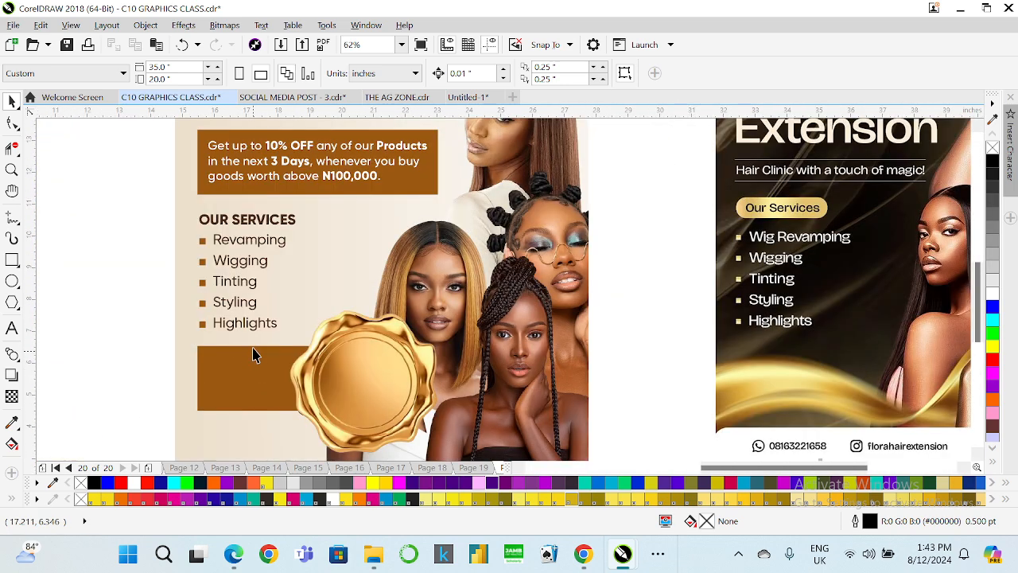
Ungroup the OUR SERVICES heading and list and nudge them slightly upward.
left_click(236, 220)
right_click(236, 219)
left_click(286, 208)
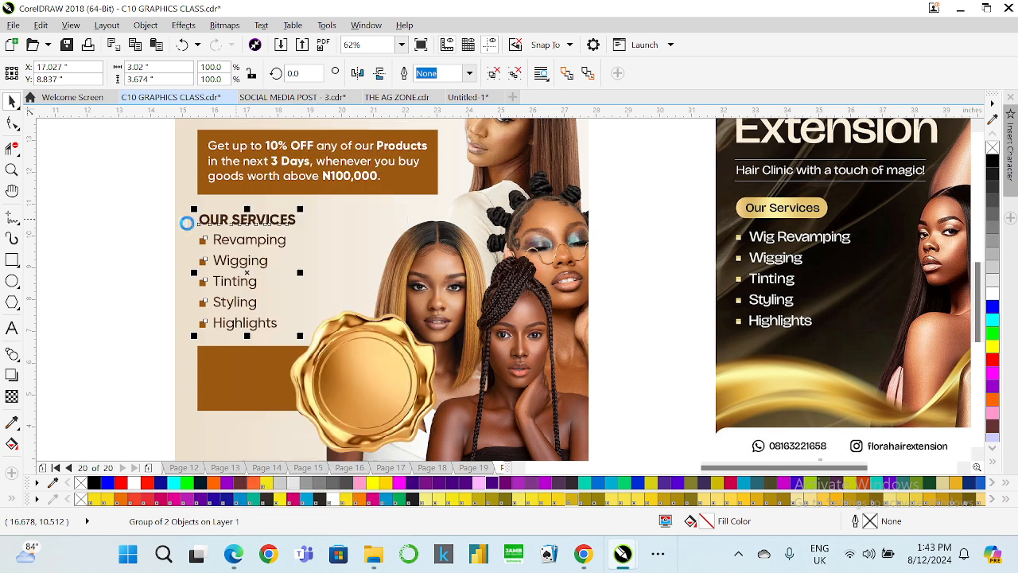
key("Up")
key("Up")
key("Up")
key("Up")
key("Up")
key("Up")
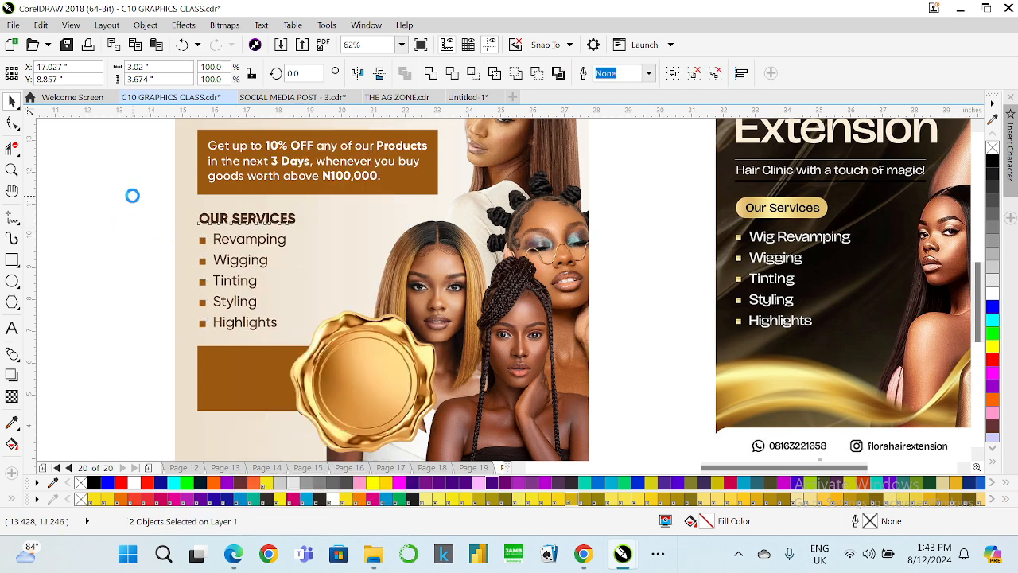
Copy the OUR SERVICES heading into the brown rectangle and colour it white.
left_click(205, 217)
left_click_drag(205, 216, 237, 365)
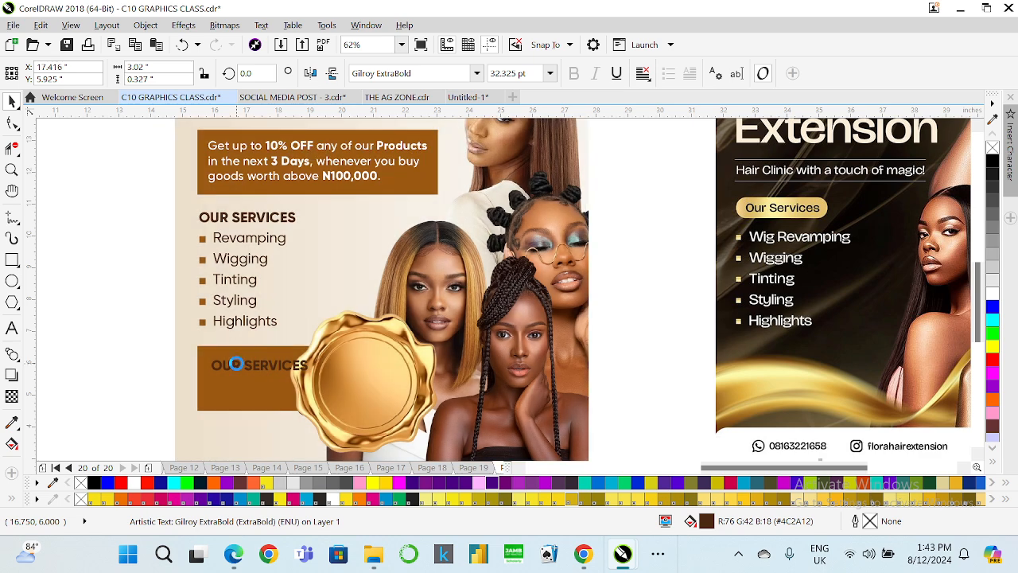
left_click(992, 291)
Retype the copied heading as PROMO RUNS.
left_click(12, 327)
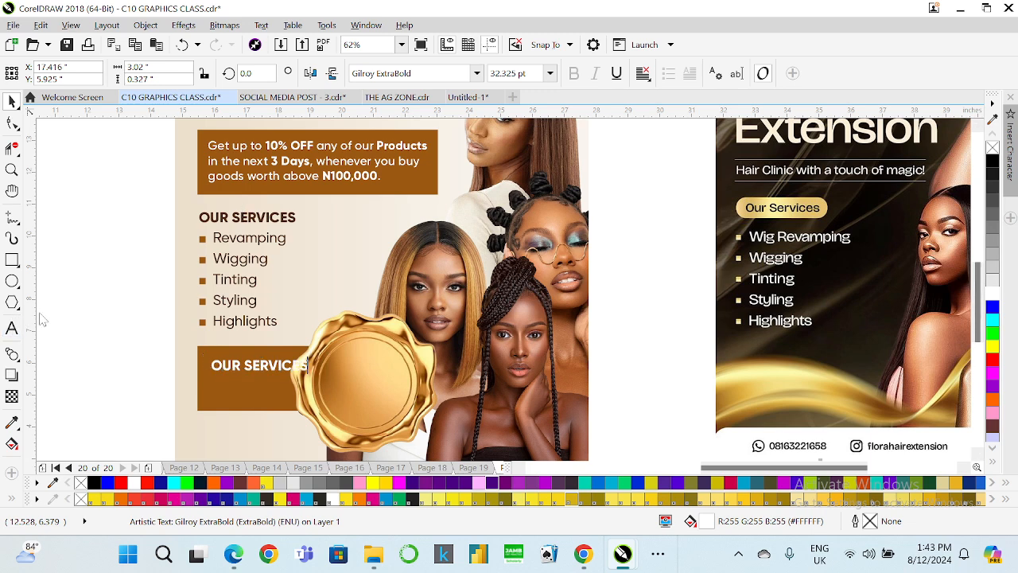
type("pro")
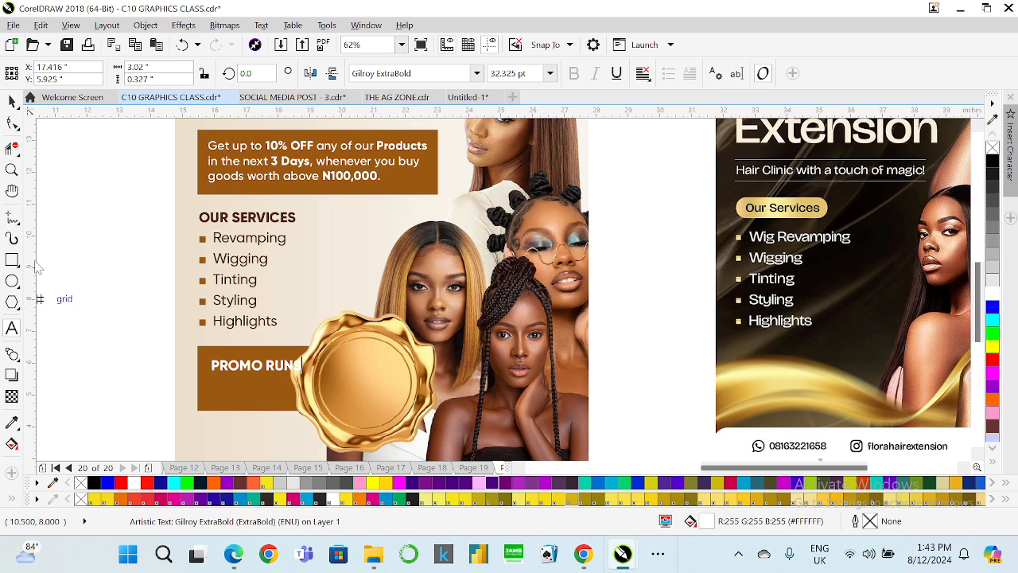
left_click(11, 100)
scroll(275, 326, "down", 3)
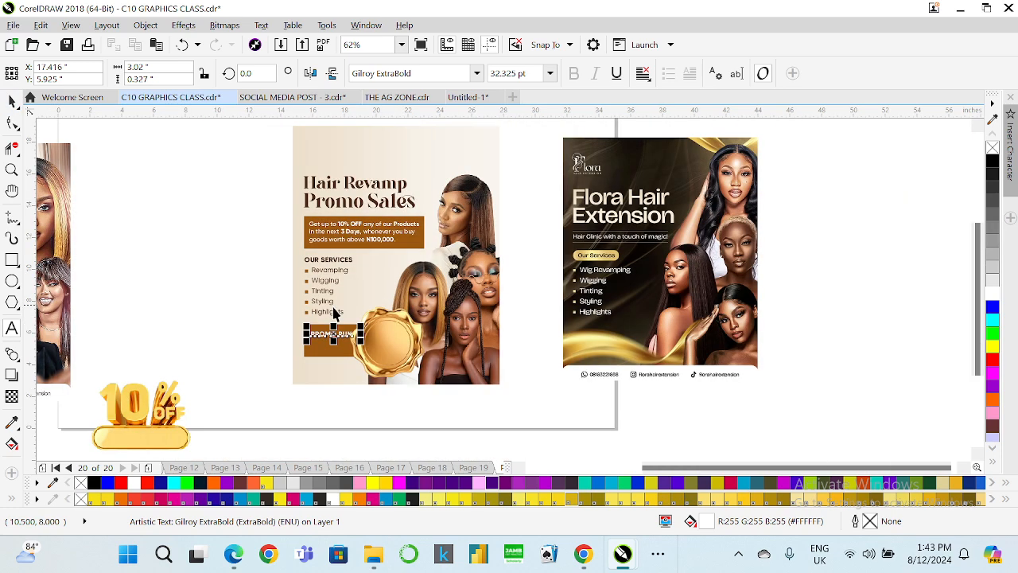
scroll(80, 342, "up", 4)
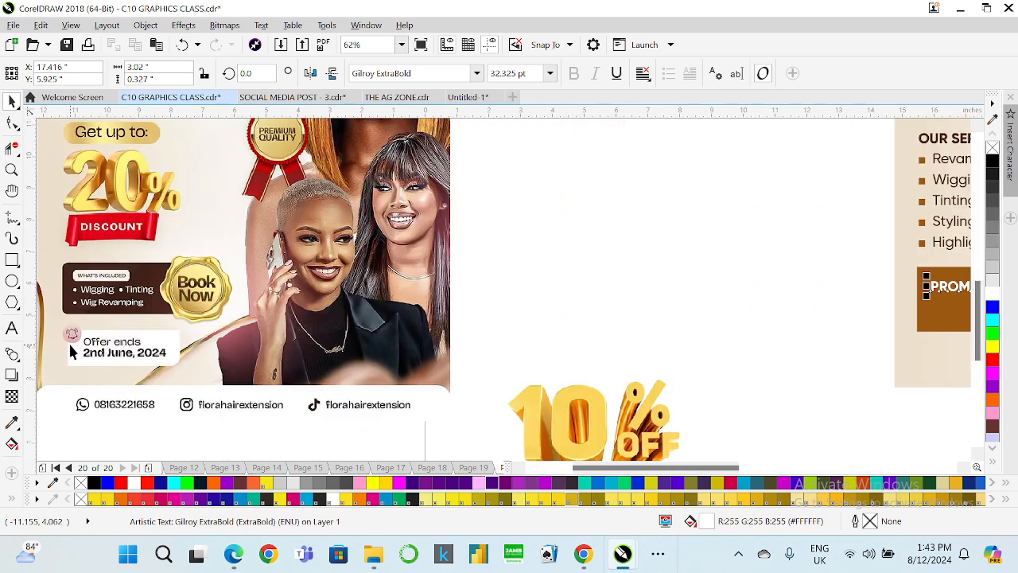
scroll(69, 342, "down", 2)
scroll(521, 312, "up", 4)
left_click(12, 328)
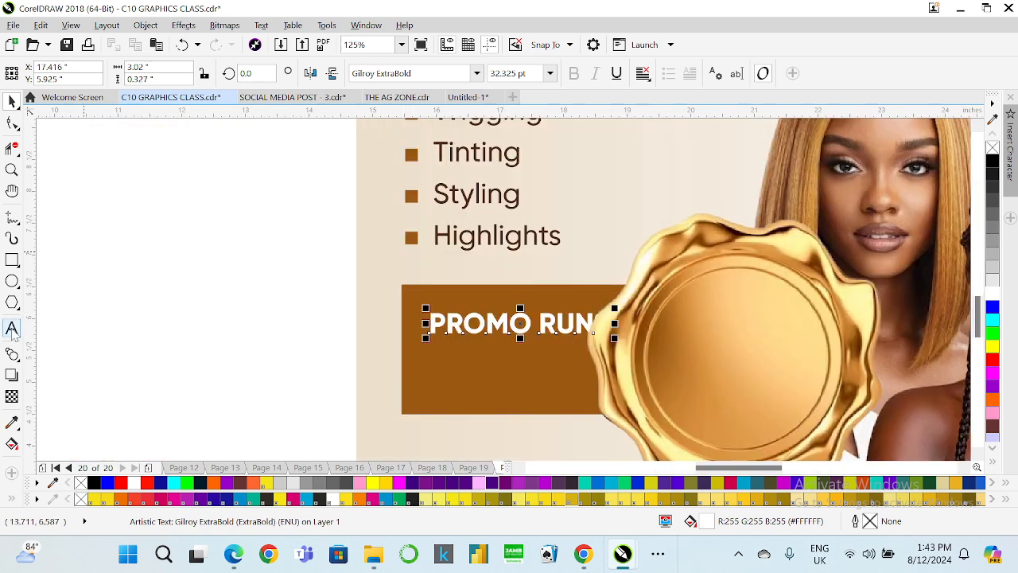
type("S")
Replace the heading text in the brown rectangle with Offer ends.
key("ctrl+a")
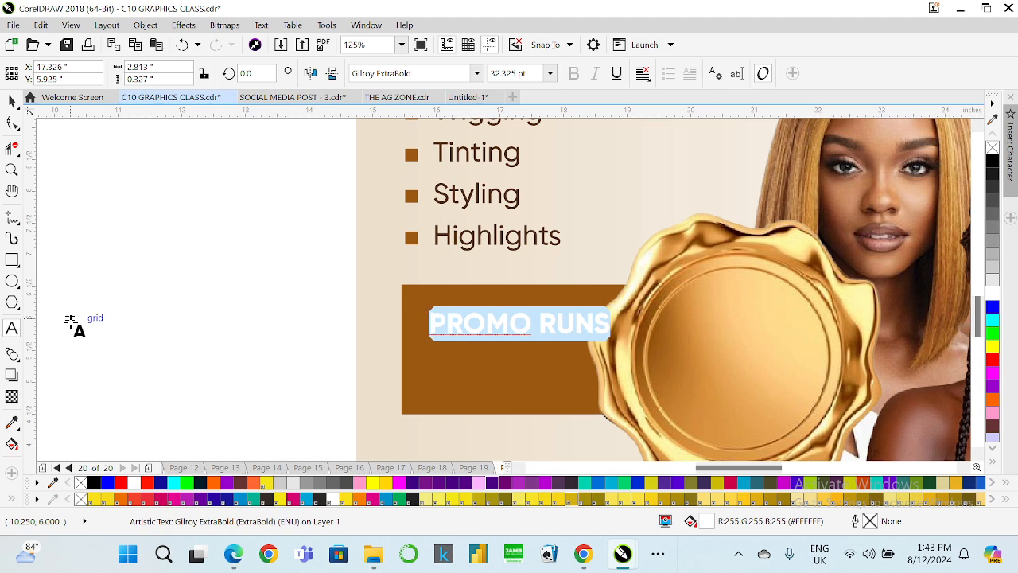
key("BackSpace")
type("Of")
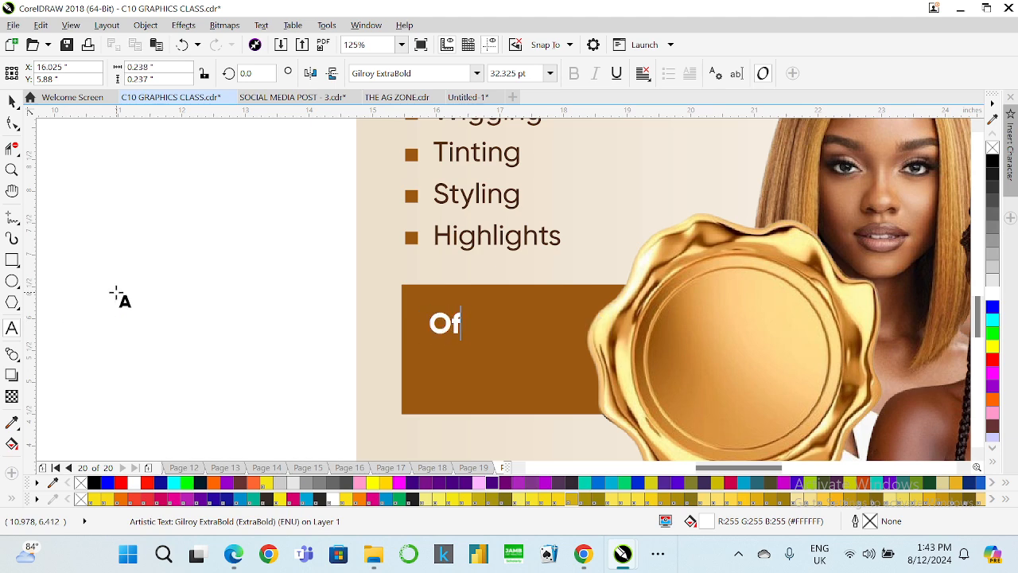
type("fer e")
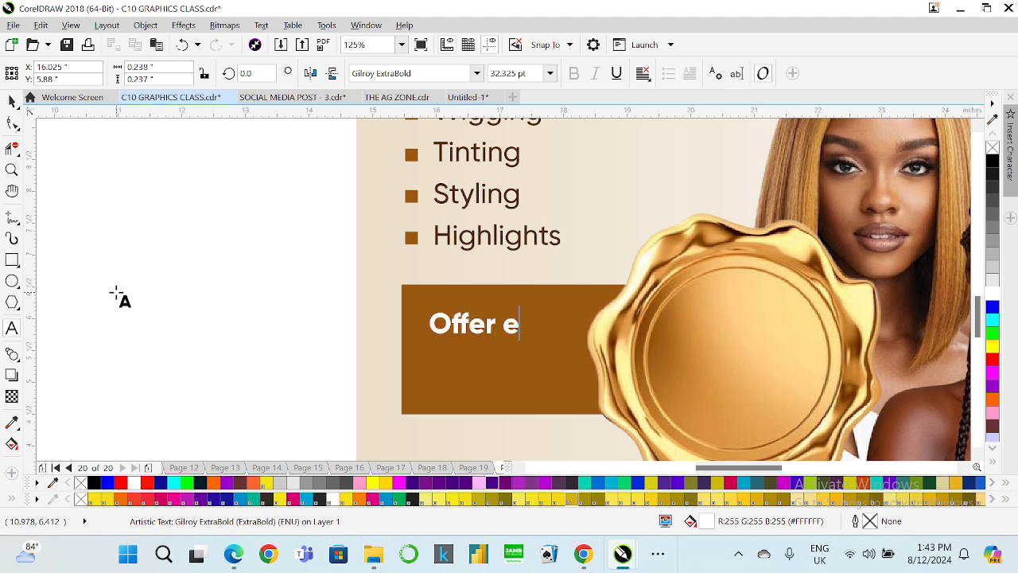
type("nds")
left_click(12, 103)
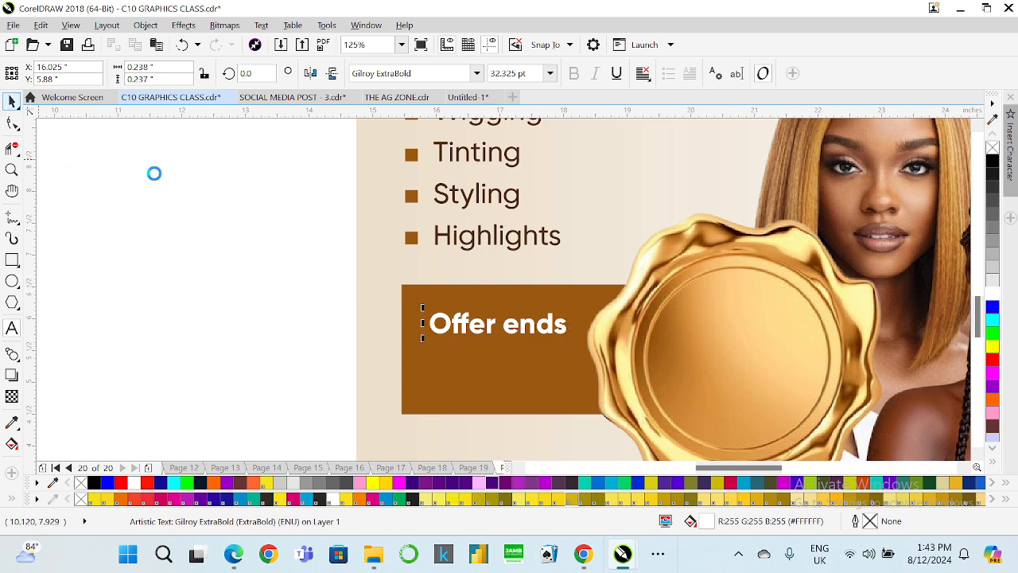
Change the Offer ends text font to Gilroy Medium.
scroll(628, 327, "down", 2)
scroll(275, 326, "up", 2)
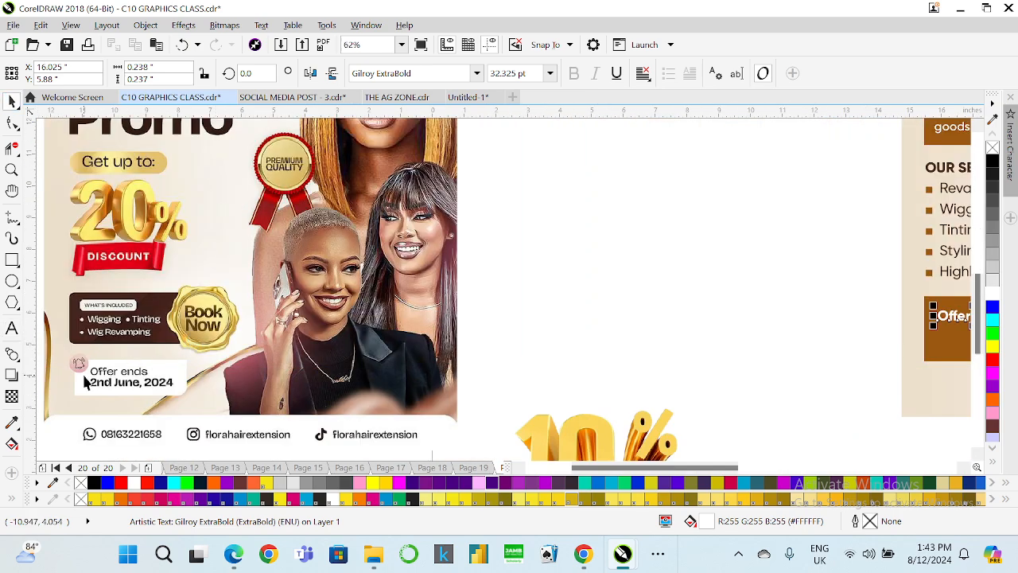
scroll(94, 382, "down", 2)
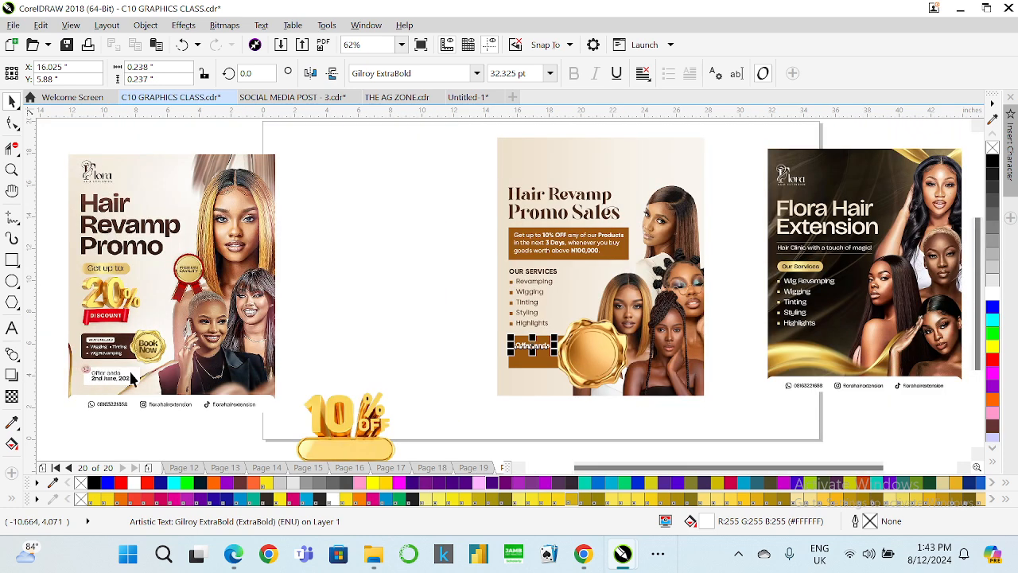
scroll(537, 359, "up", 2)
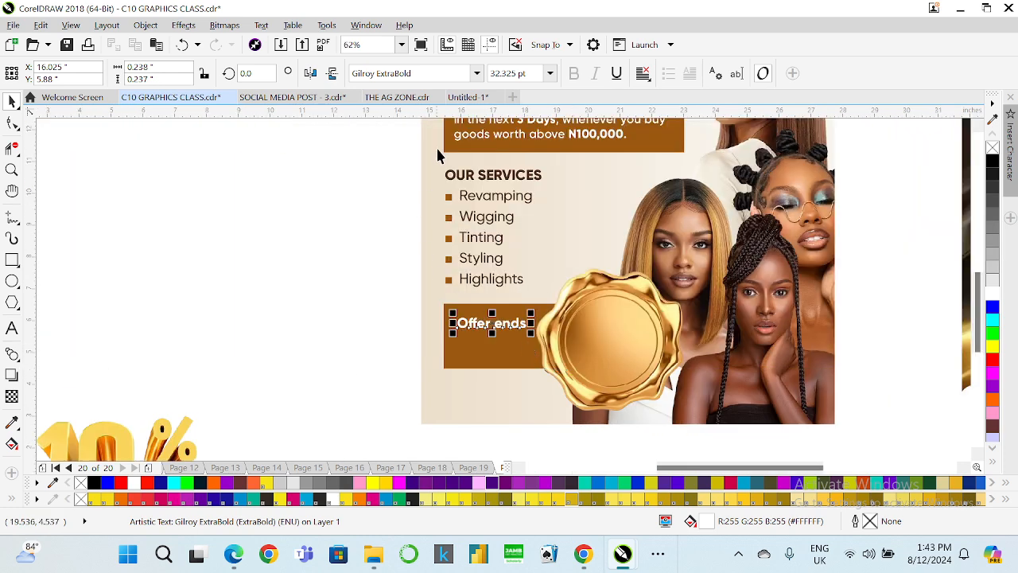
left_click(476, 73)
left_click(432, 142)
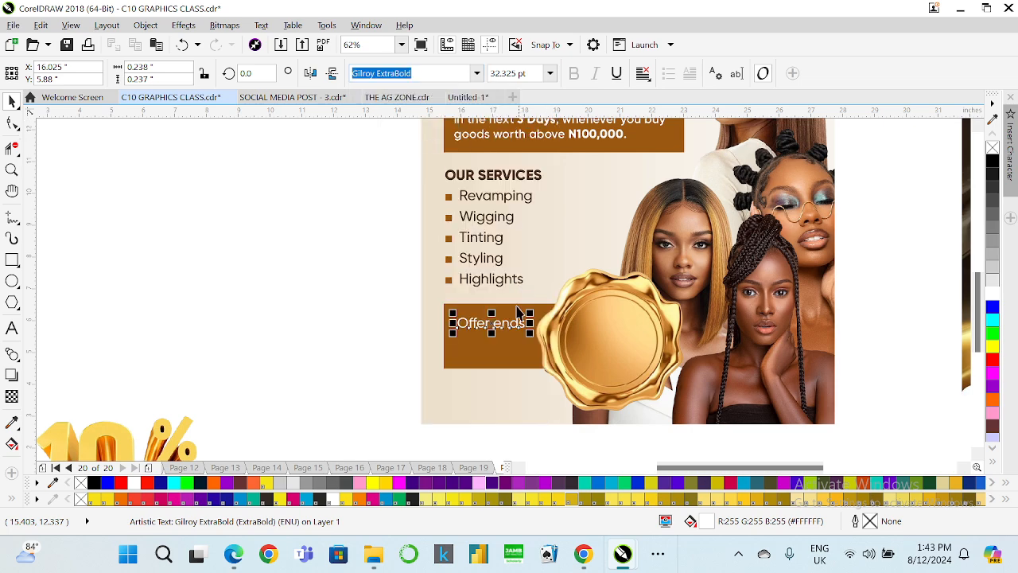
Duplicate the Offer ends text and place the copy just below it.
key("ctrl+d")
scroll(500, 316, "up", 2)
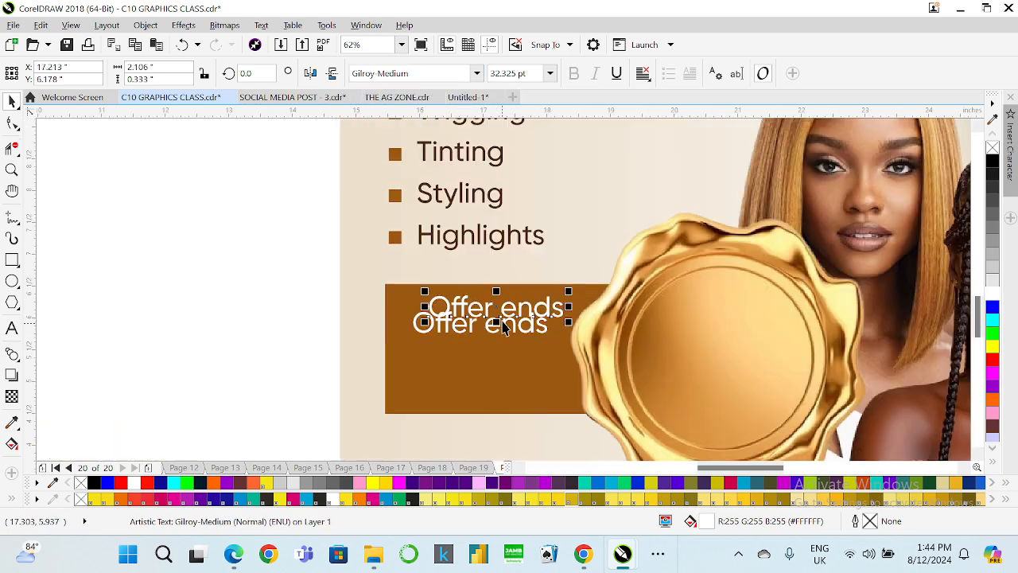
left_click_drag(499, 310, 481, 372)
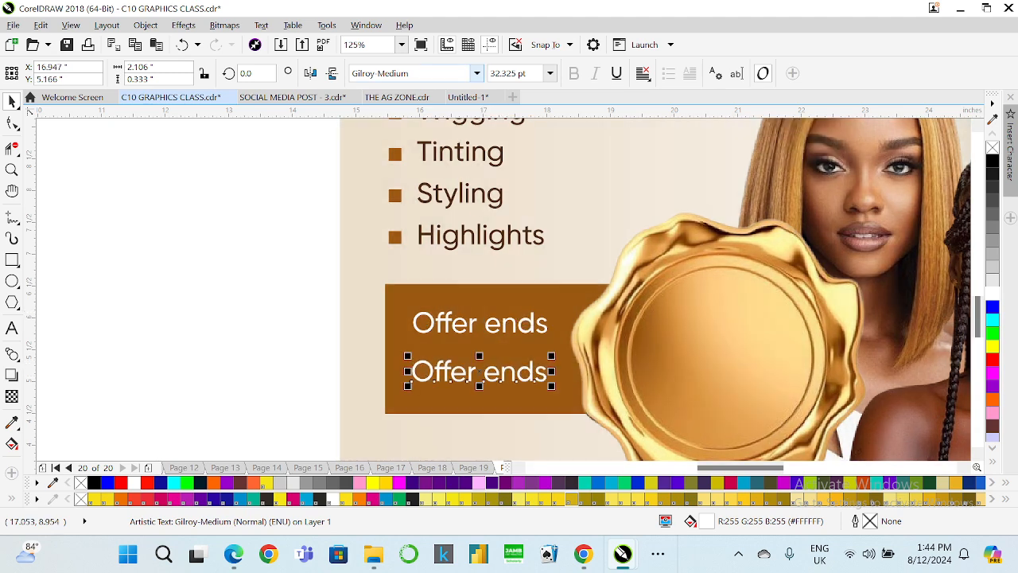
Change the copied text's font to Gilroy ExtraBold and retype it as August 15th.
left_click(476, 73)
left_click(442, 139)
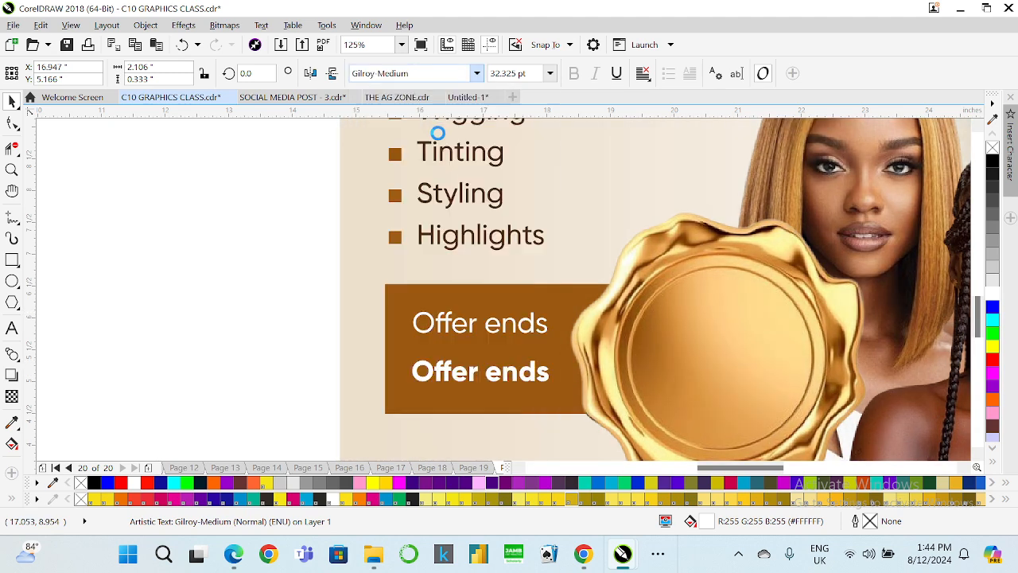
left_click(11, 328)
key("ctrl+a")
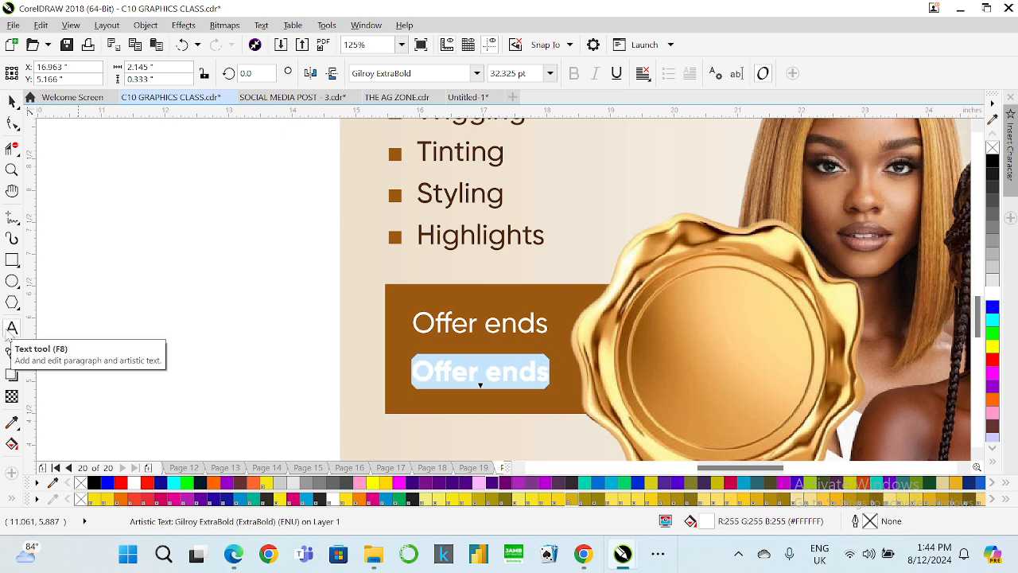
type("August")
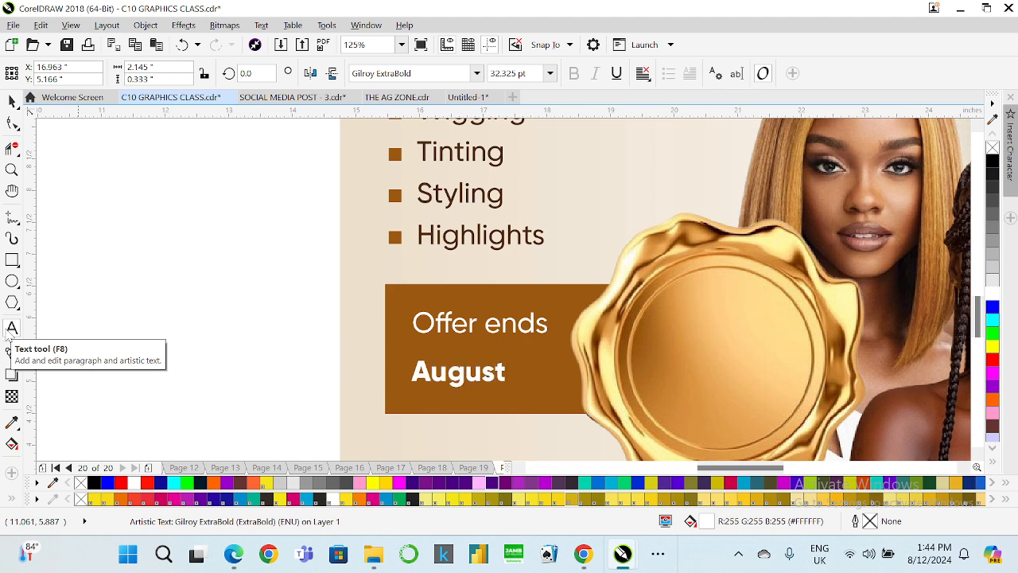
type(" 15th")
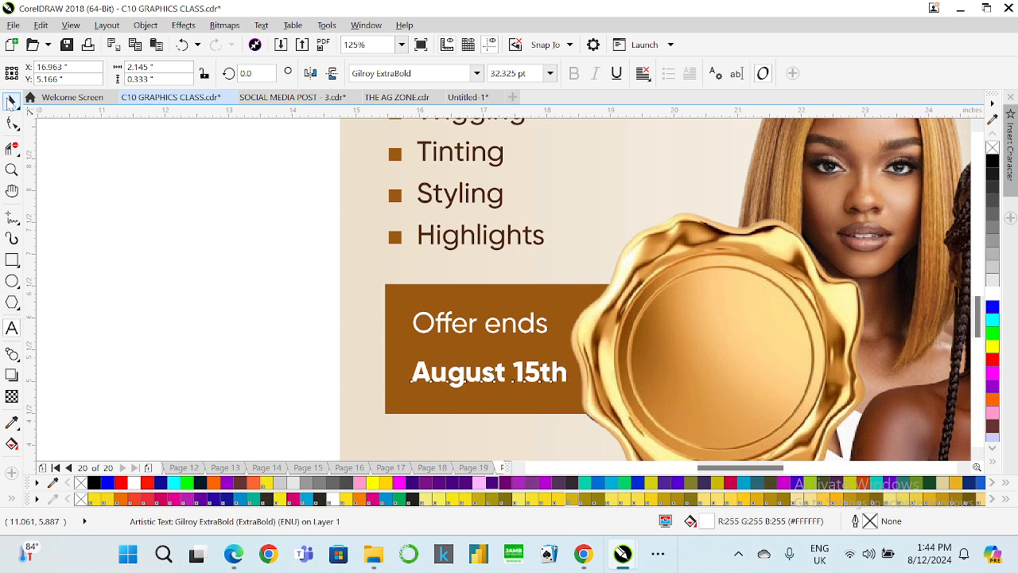
Nudge the August 15th text up closer to the Offer ends line.
left_click(11, 100)
key("Up")
key("Up")
key("Up")
key("Up")
key("Up")
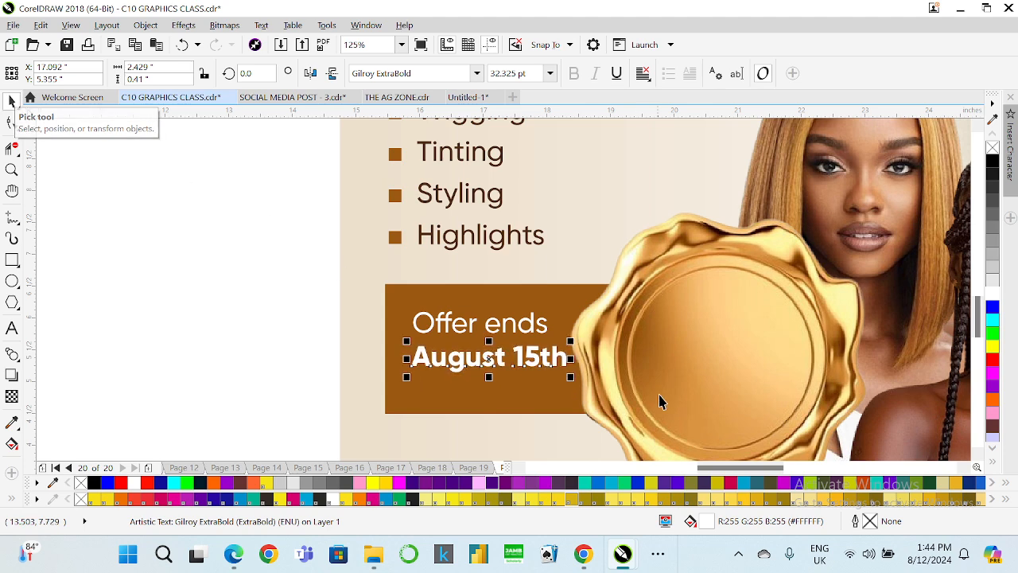
Shrink the Offer ends text, retype it as Promo Duration, and scale it down further.
left_click(533, 325)
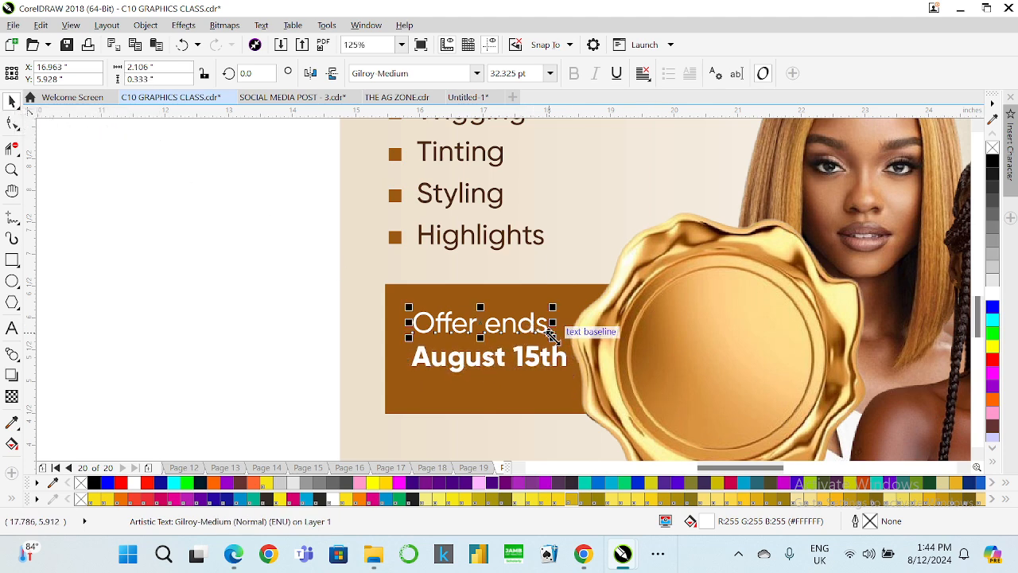
left_click_drag(553, 339, 528, 334)
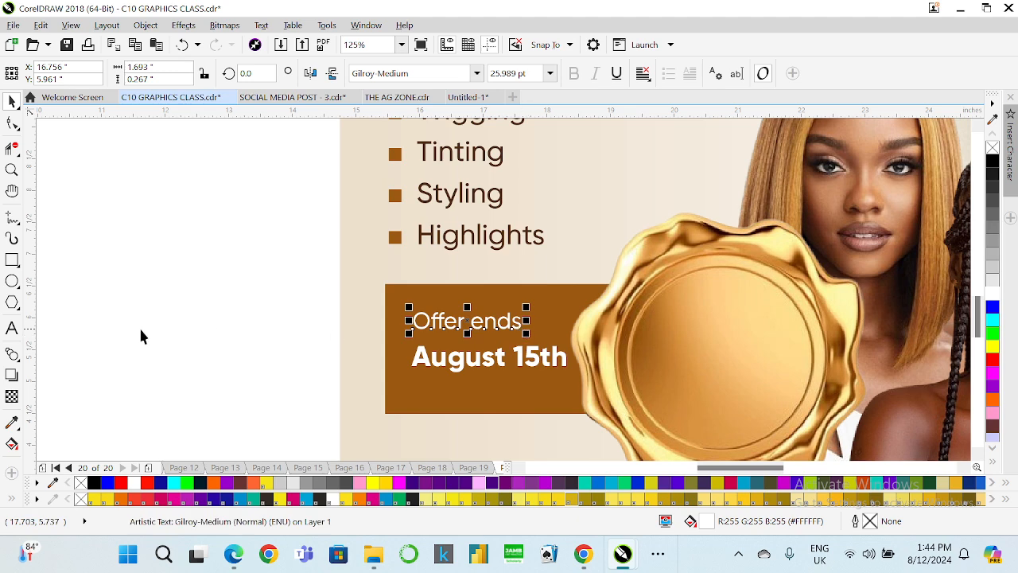
left_click(12, 329)
left_click(433, 327)
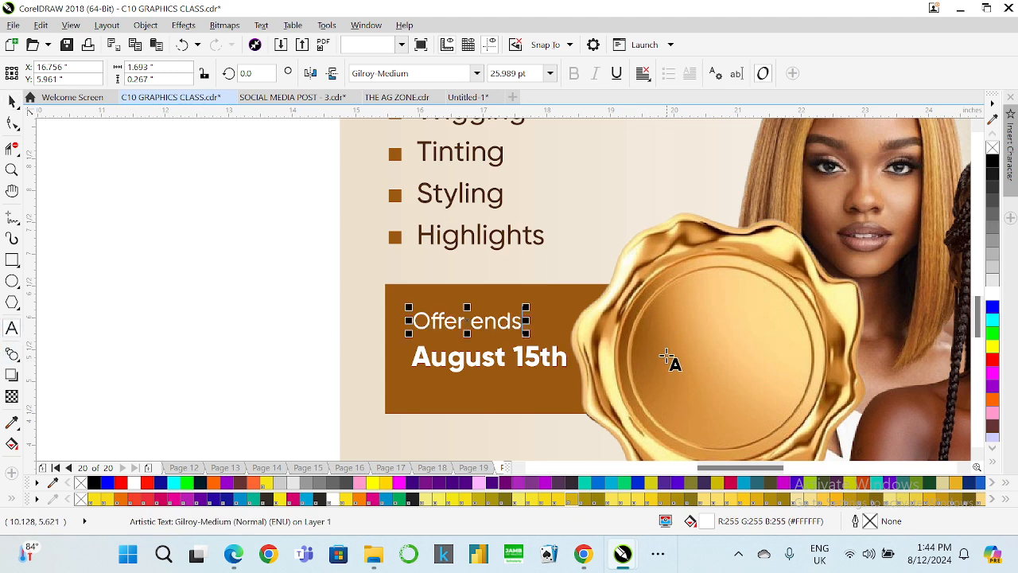
key("ctrl+a")
type("P")
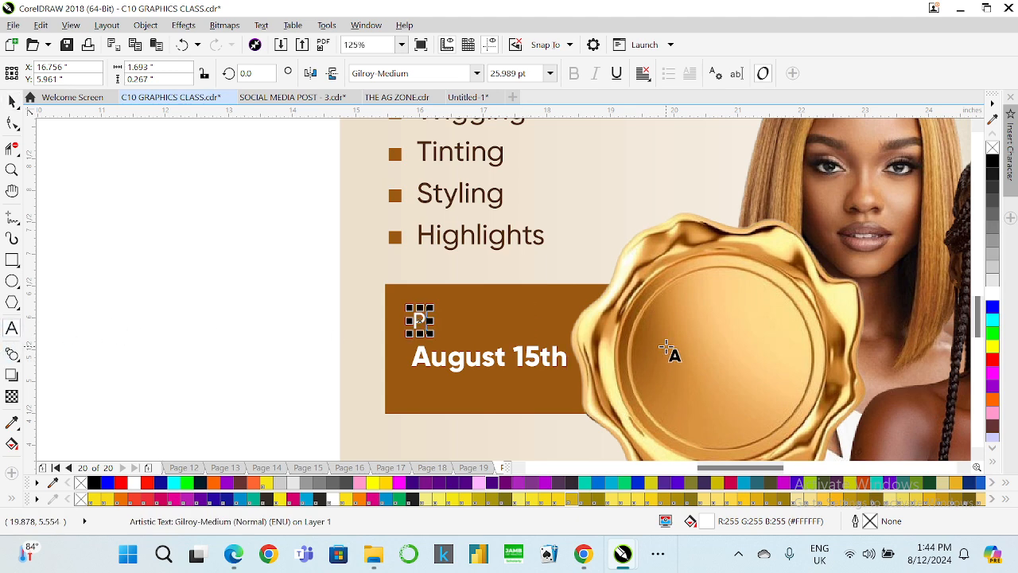
type("romo Duration")
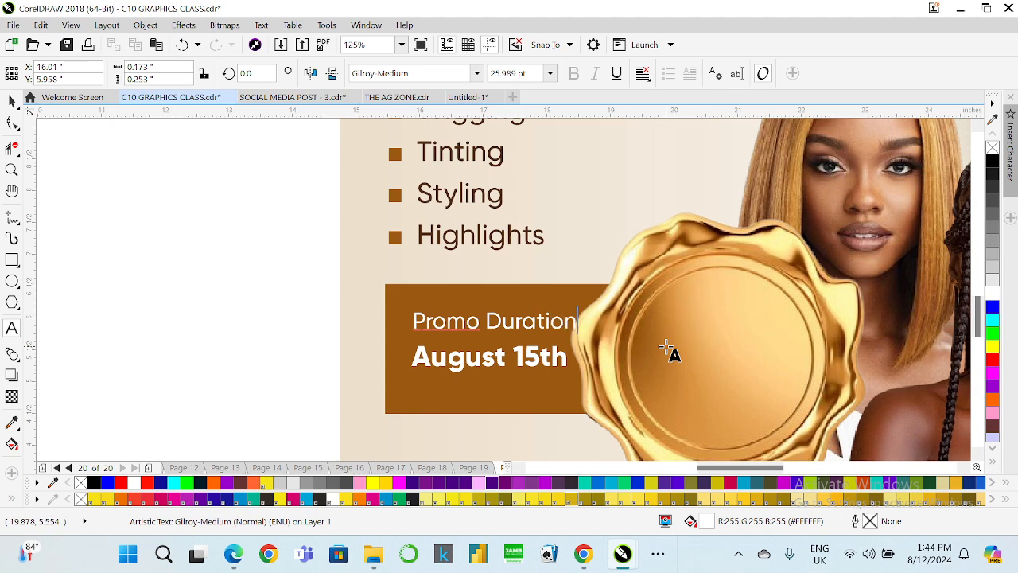
left_click(12, 101)
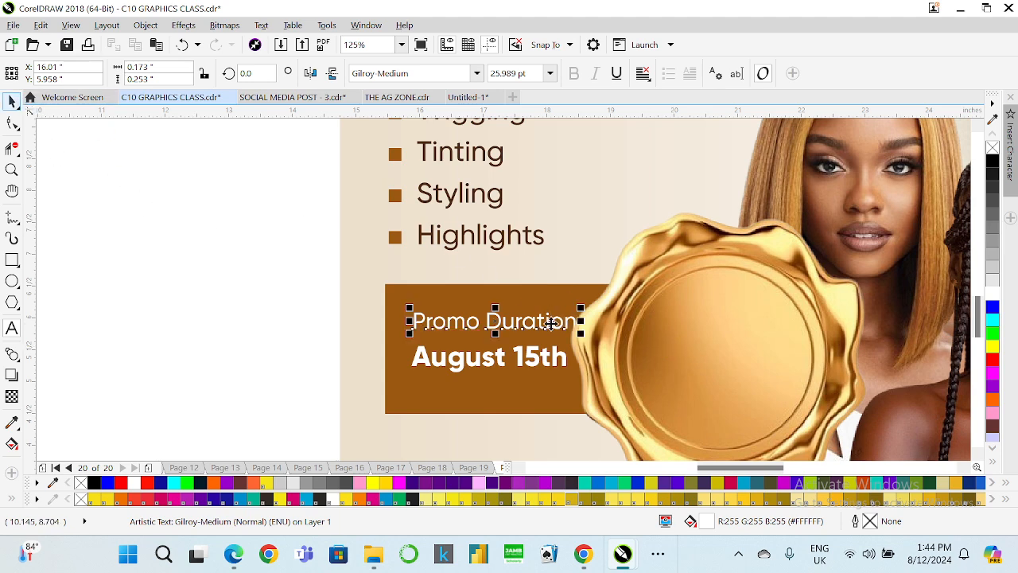
left_click_drag(585, 338, 552, 334)
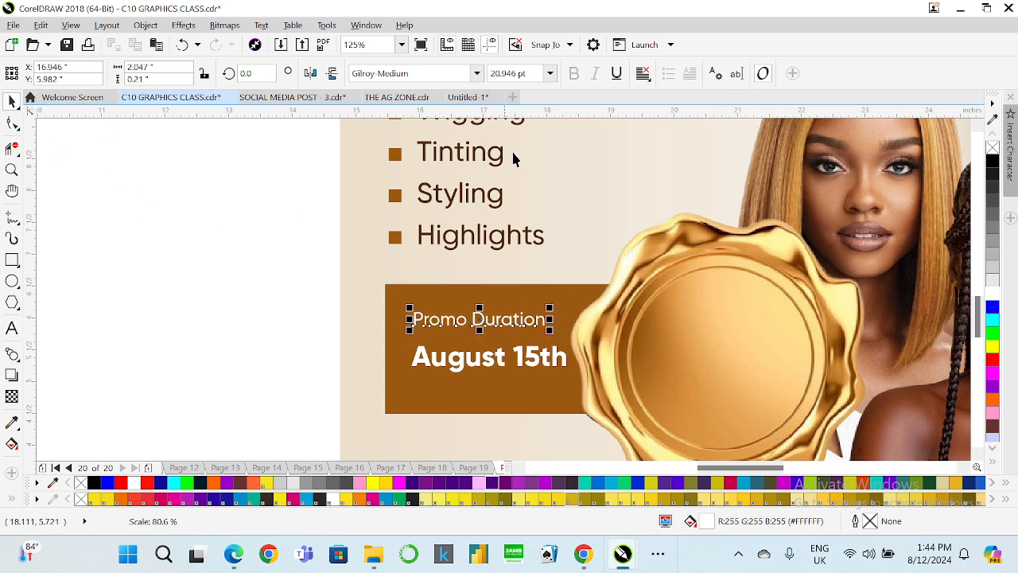
Set the Promo Duration text to 20 pt in Gilroy SemiBold.
left_click(509, 73)
type("20")
key("Return")
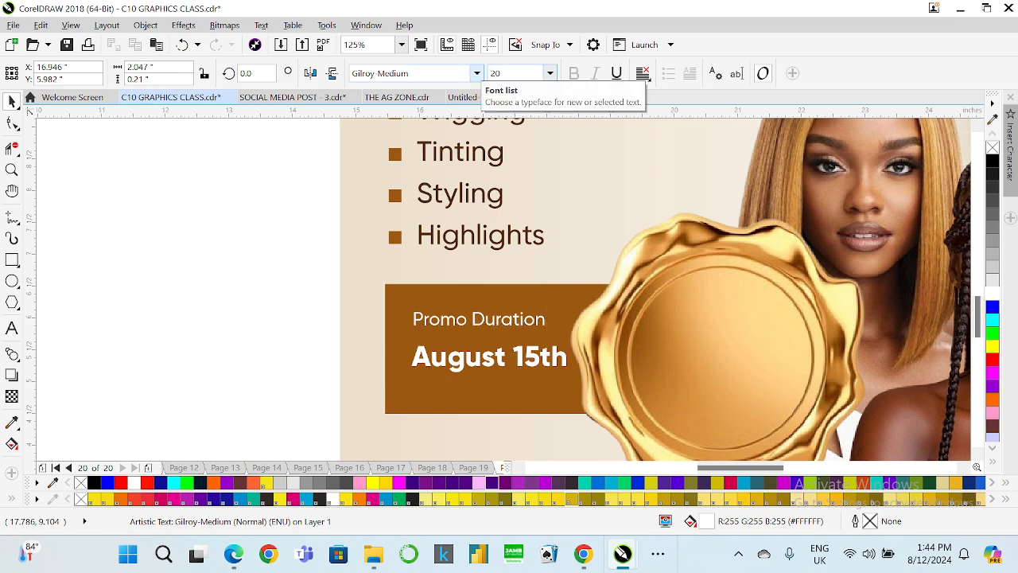
left_click(477, 74)
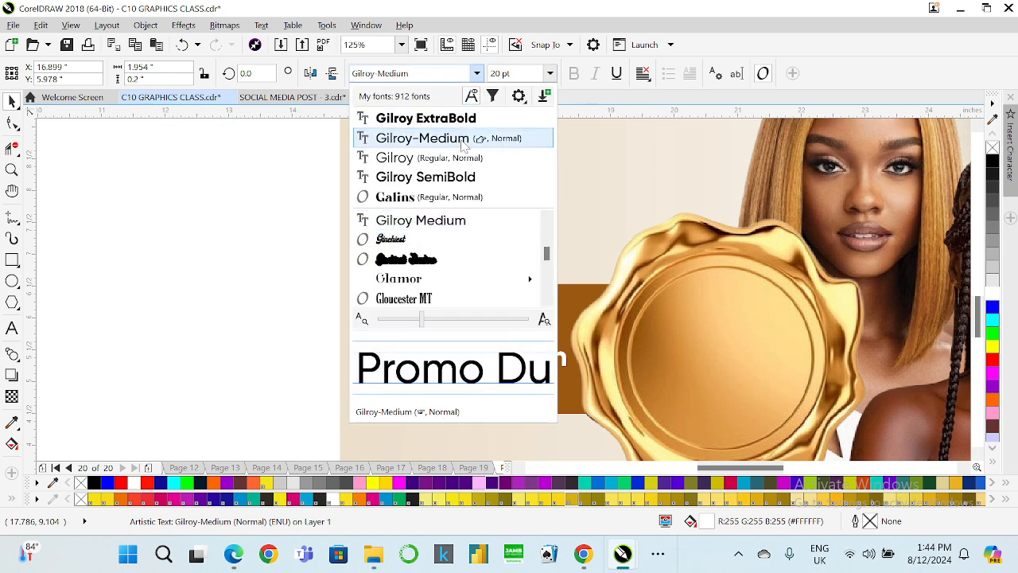
left_click(459, 176)
Move the date text up and rewrite it as 15th - 17th with August 2024 on a second line.
left_click(493, 356)
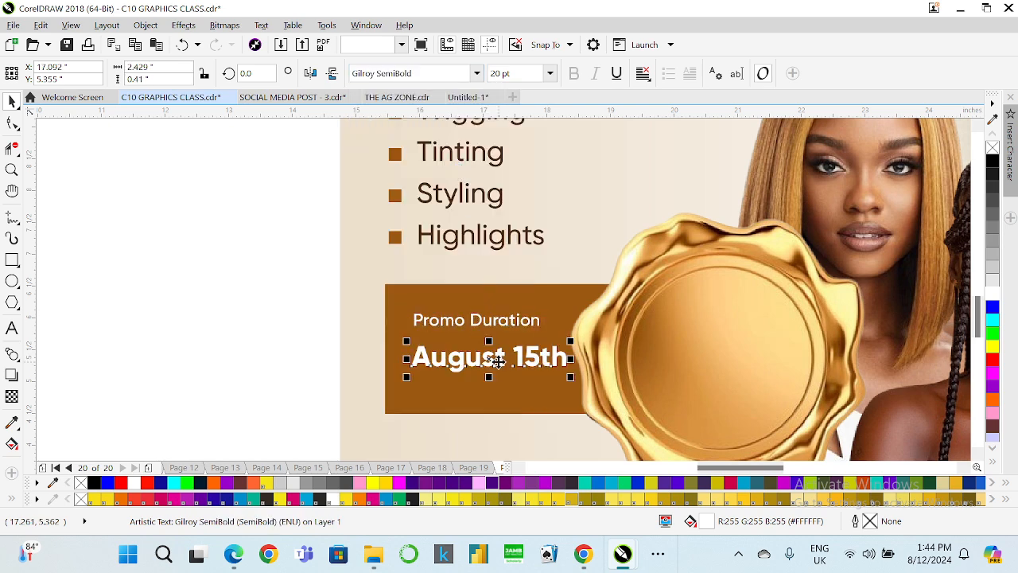
left_click_drag(502, 364, 502, 348)
left_click(116, 338)
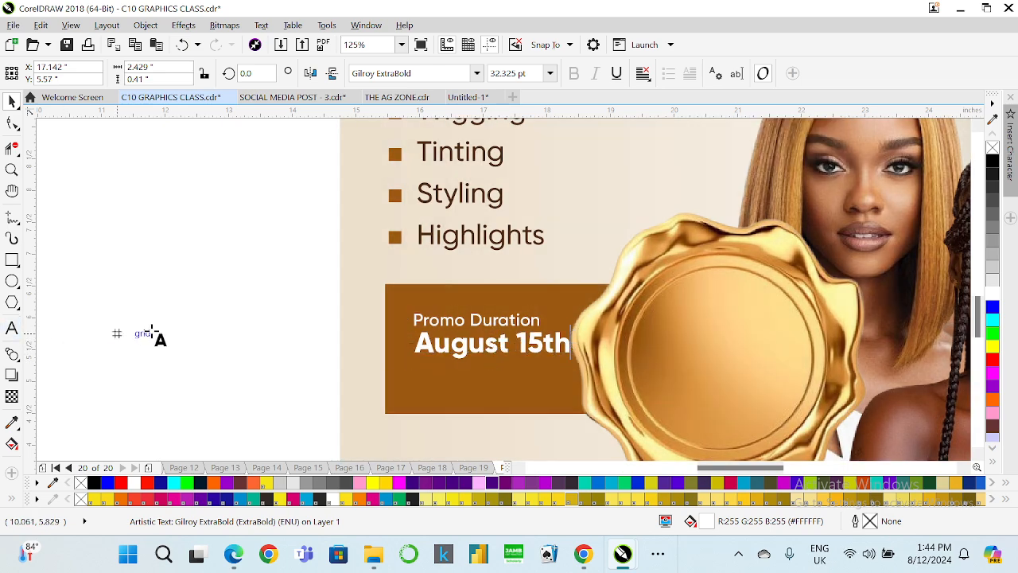
type("15")
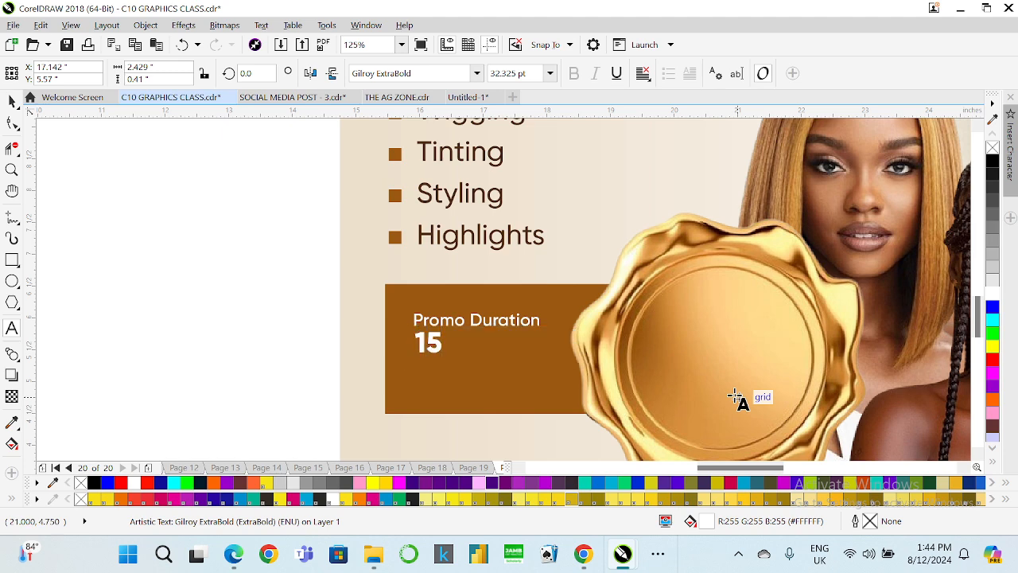
type("th")
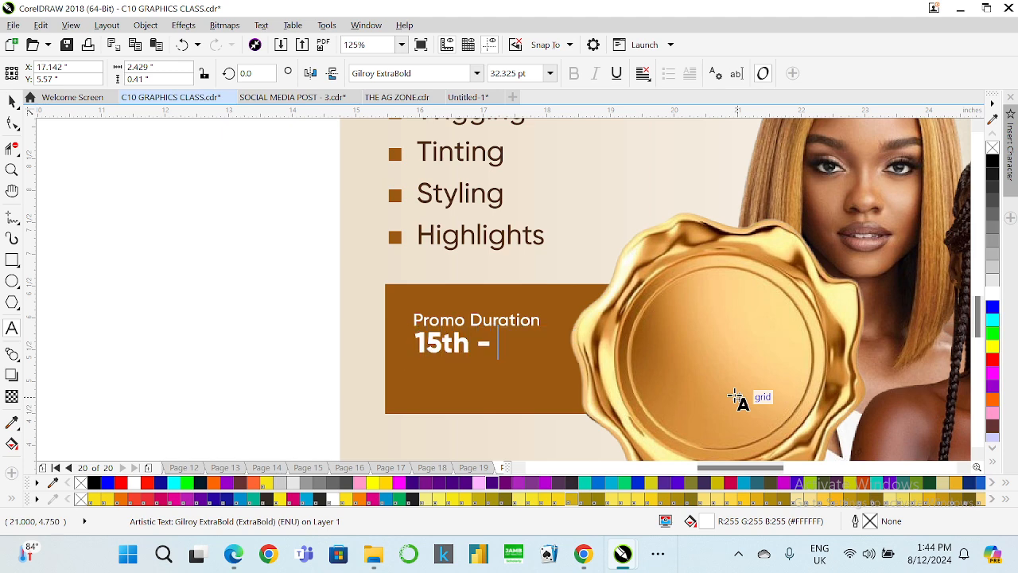
type(" - 17th")
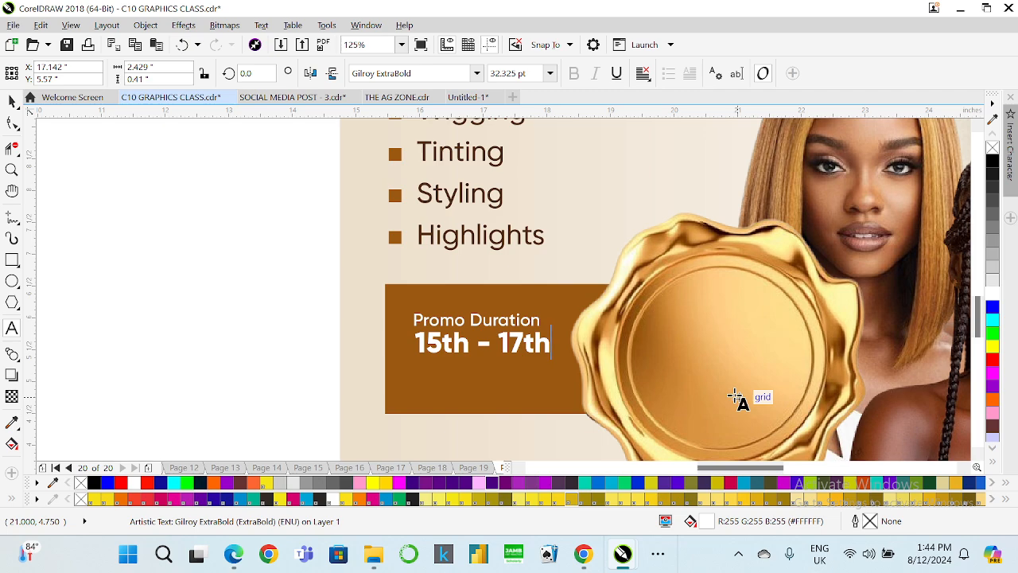
key("Return")
type("Augus")
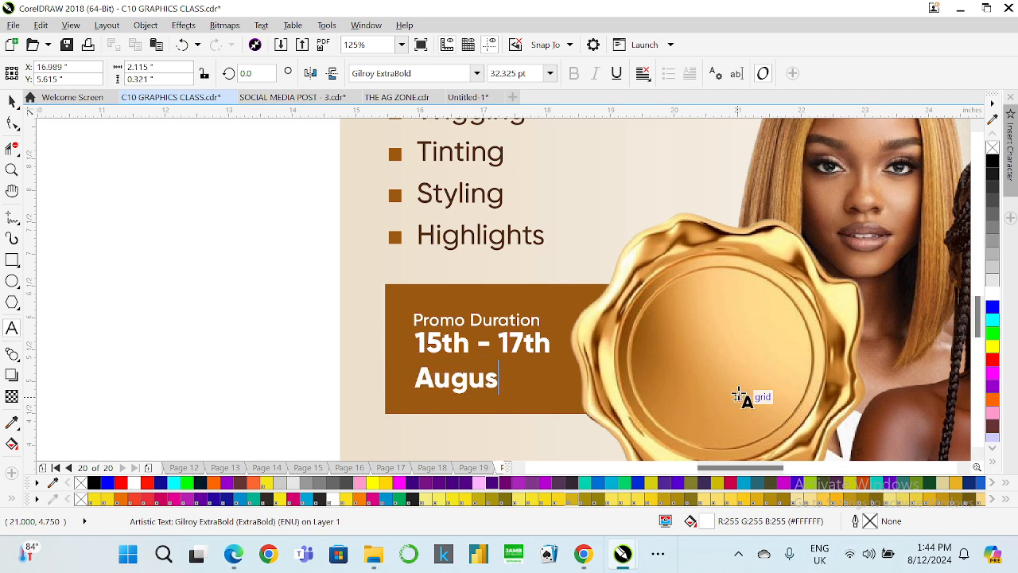
type("t 2024")
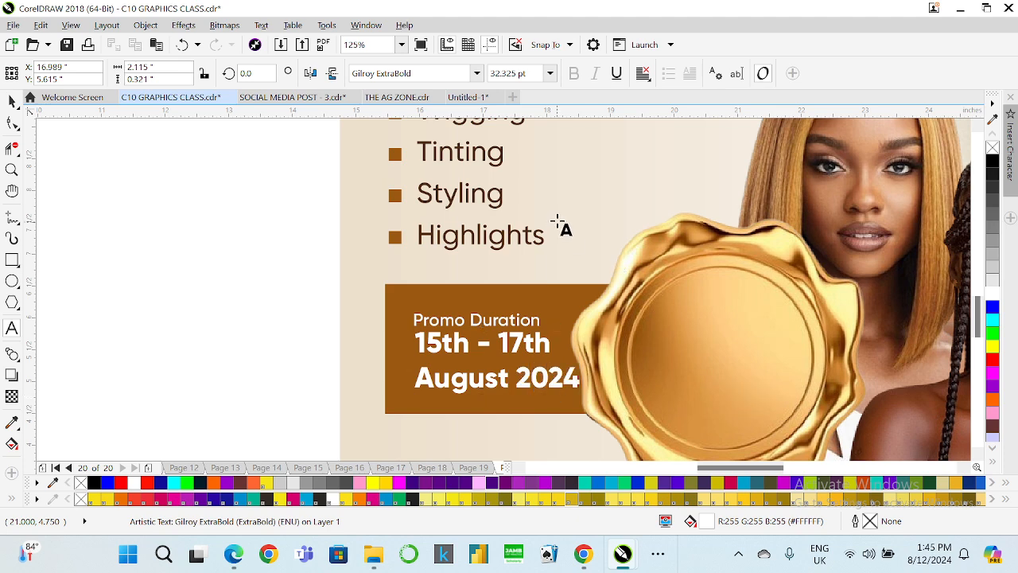
left_click(12, 101)
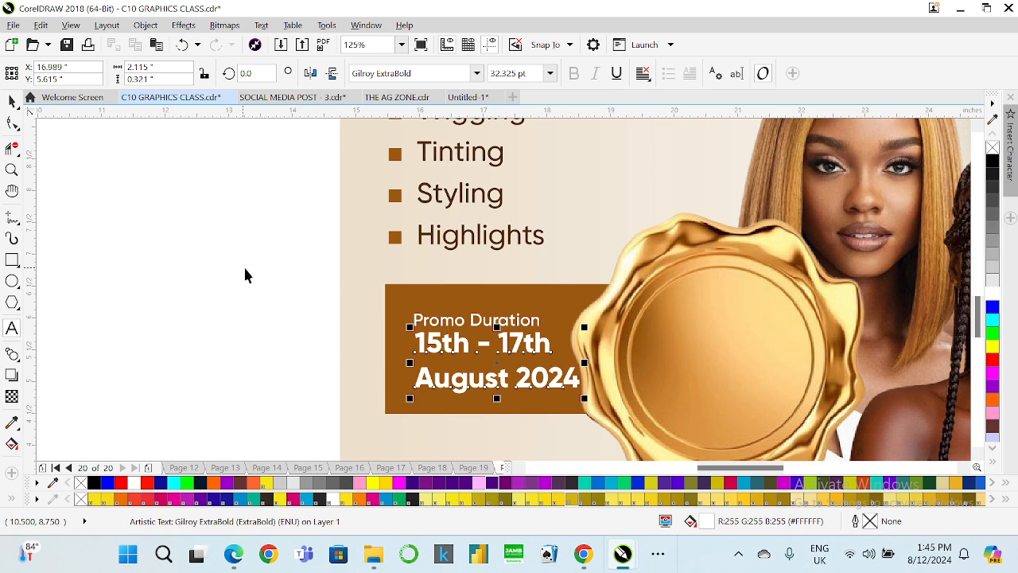
Tighten the date text's line spacing with the Shape tool and scale the date text down slightly.
scroll(270, 318, "down", 1)
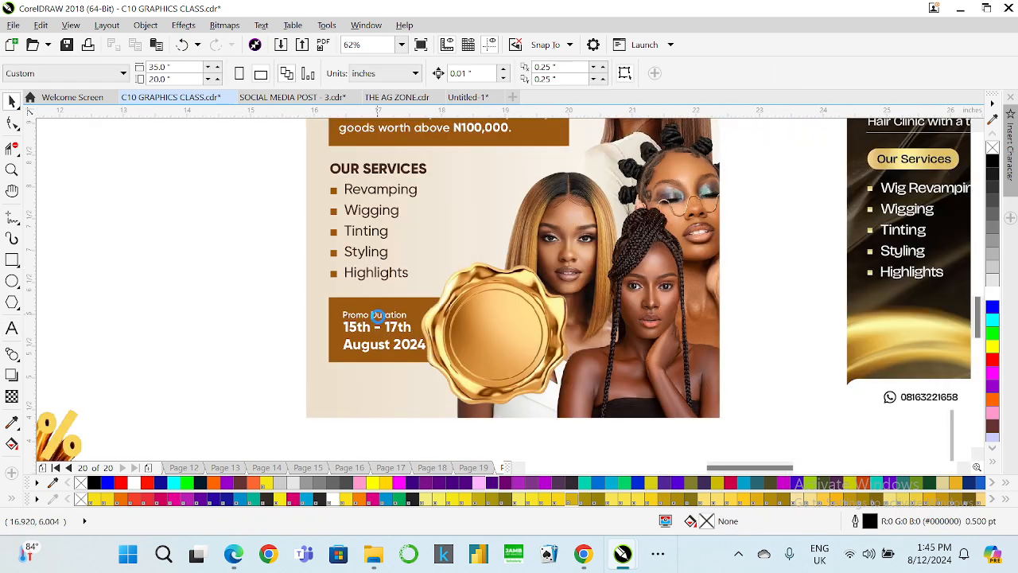
scroll(379, 314, "up", 1)
left_click(401, 337)
left_click(404, 338)
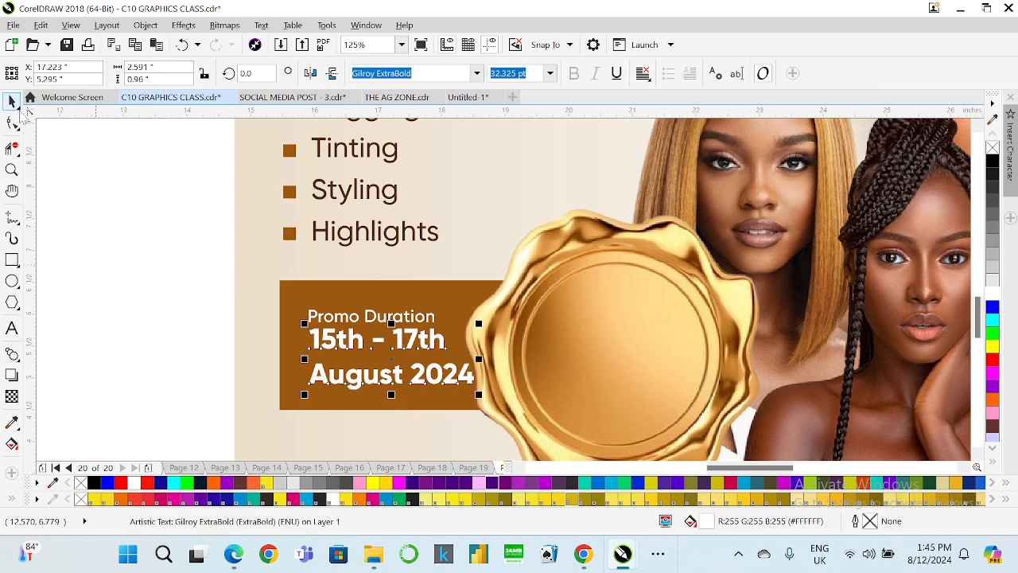
left_click(12, 124)
left_click_drag(302, 396, 300, 375)
left_click(12, 102)
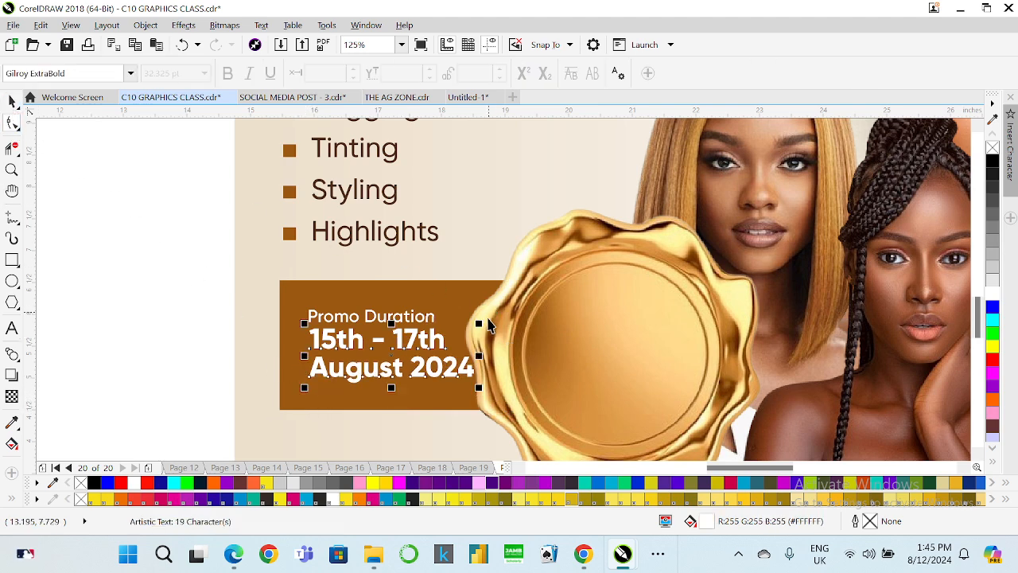
left_click_drag(480, 325, 436, 303)
Set the Promo Duration text size to 14 pt.
left_click(420, 318)
left_click(358, 318)
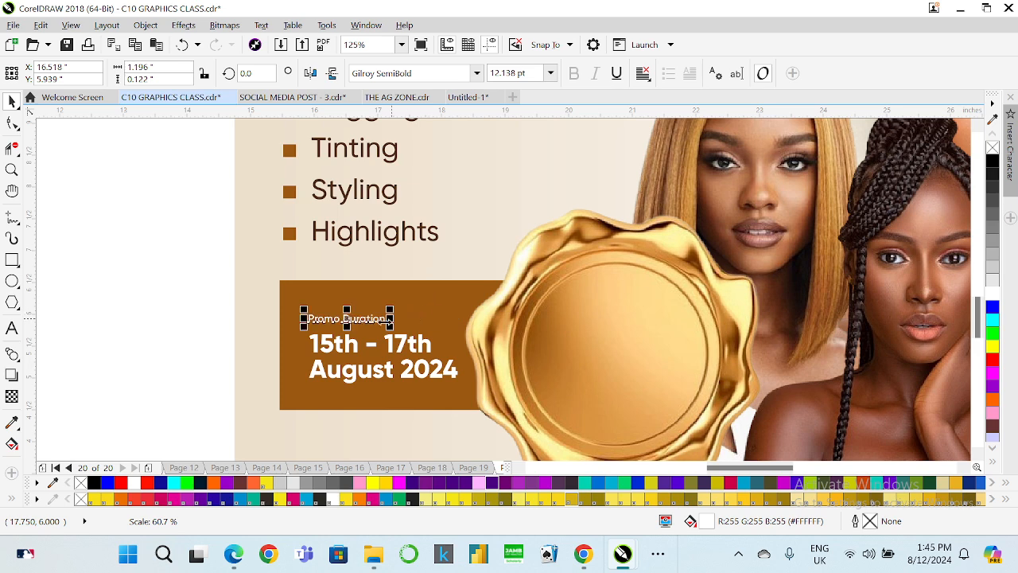
type("14")
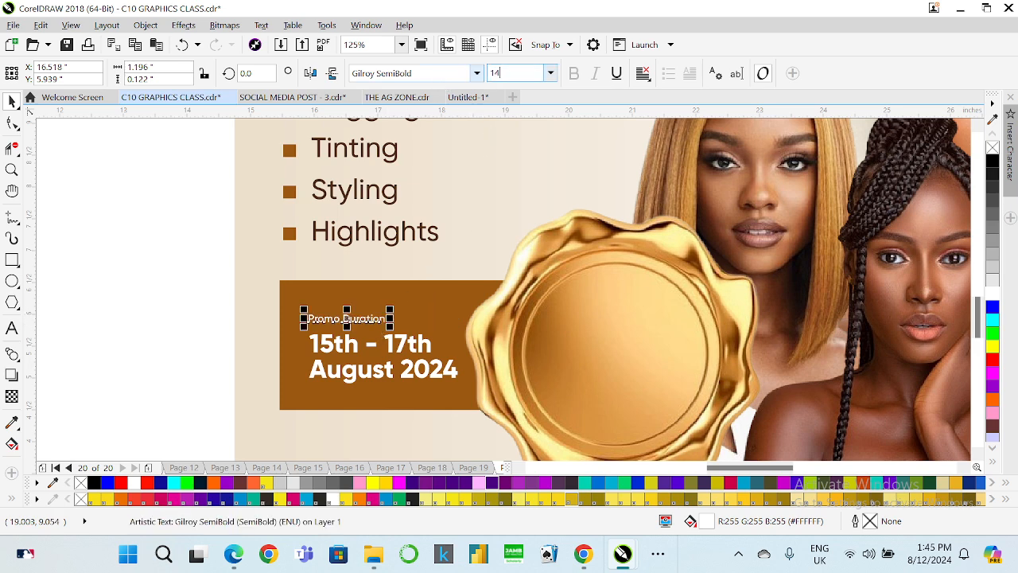
key("Return")
Shorten the brown offer box by raising its bottom edge.
left_click_drag(191, 289, 478, 403)
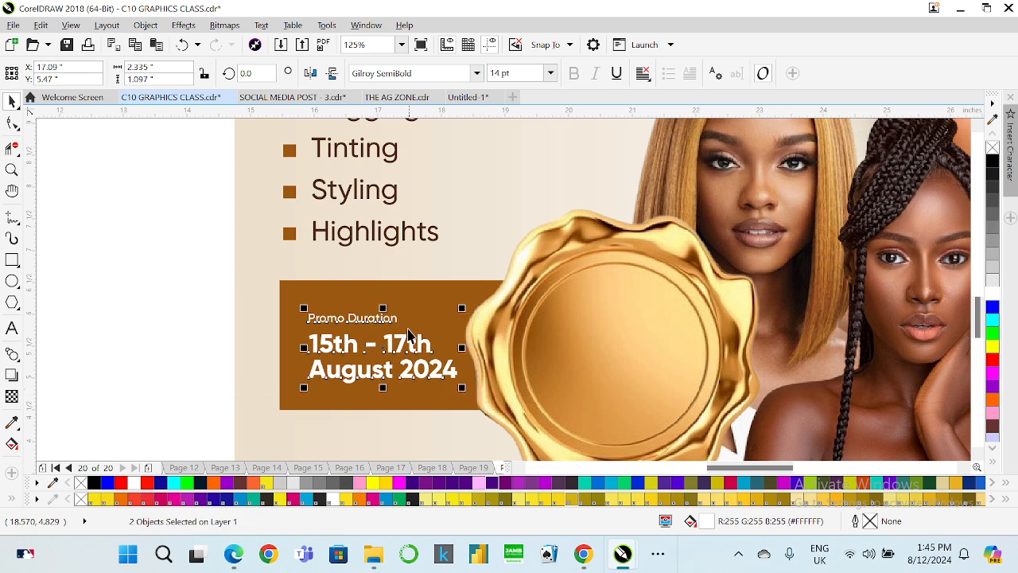
scroll(408, 310, "down", 2)
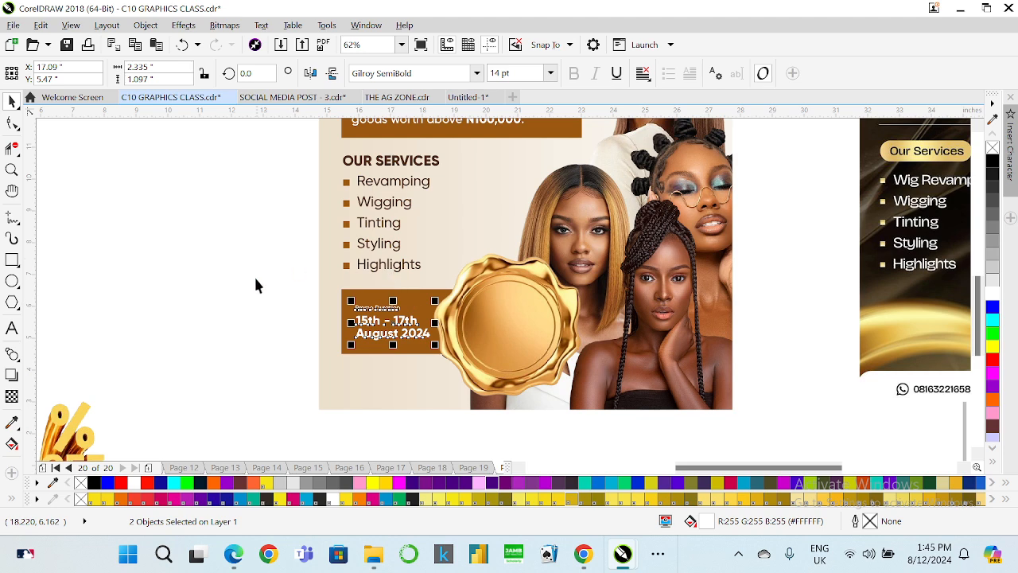
left_click(255, 285)
scroll(382, 306, "up", 2)
left_click(390, 291)
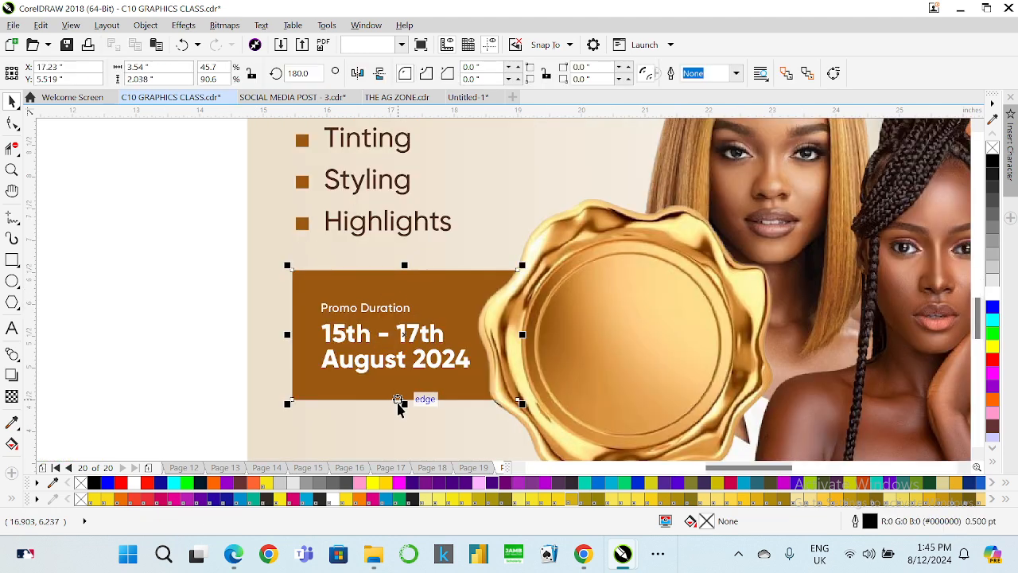
left_click_drag(398, 403, 406, 393)
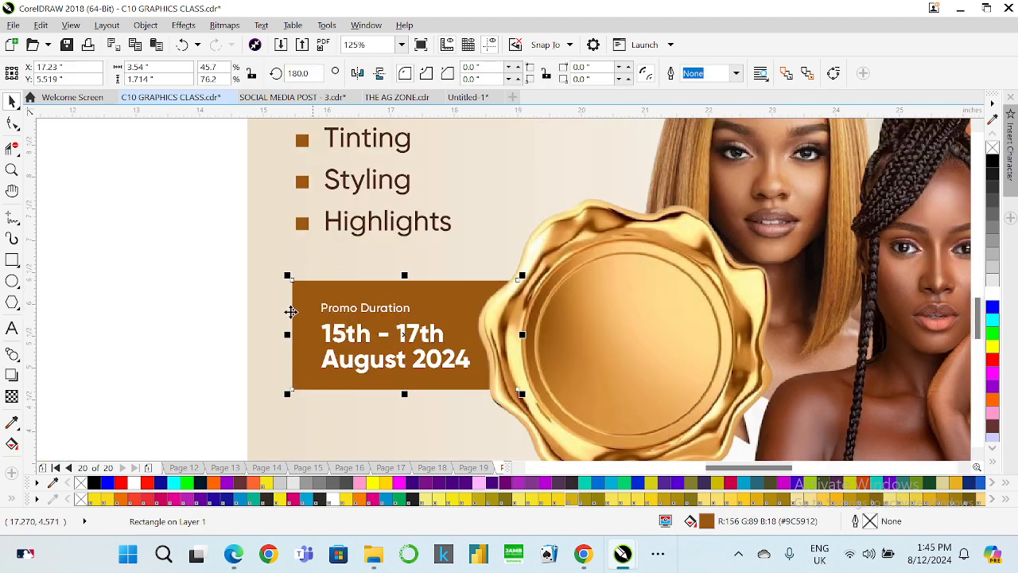
Nudge the Promo Duration text down slightly toward the dates.
left_click(352, 315)
left_click(353, 309)
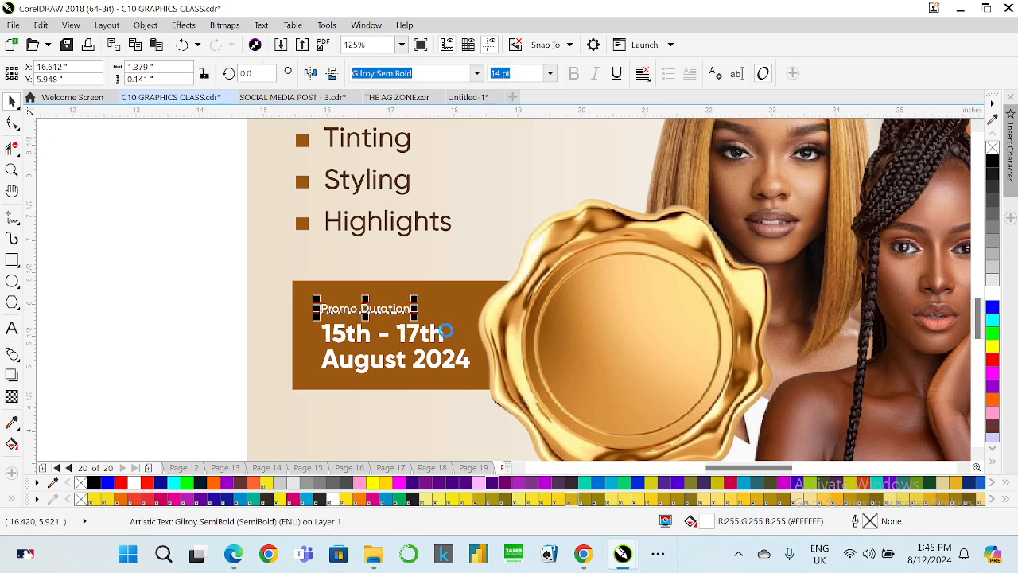
key("Down")
key("Down")
key("Down")
key("Down")
key("Down")
key("Down")
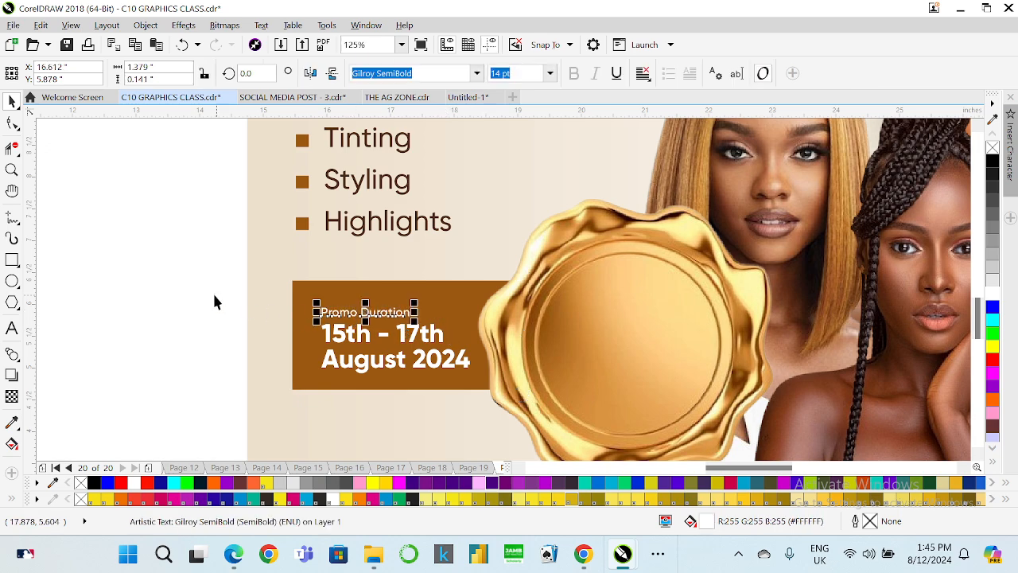
left_click_drag(214, 302, 506, 390)
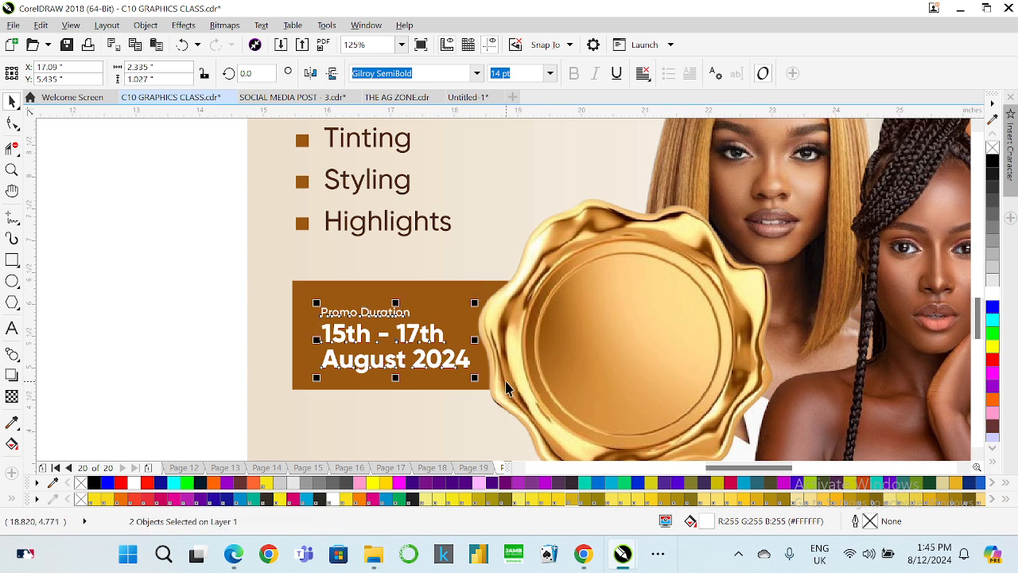
scroll(325, 337, "down", 2)
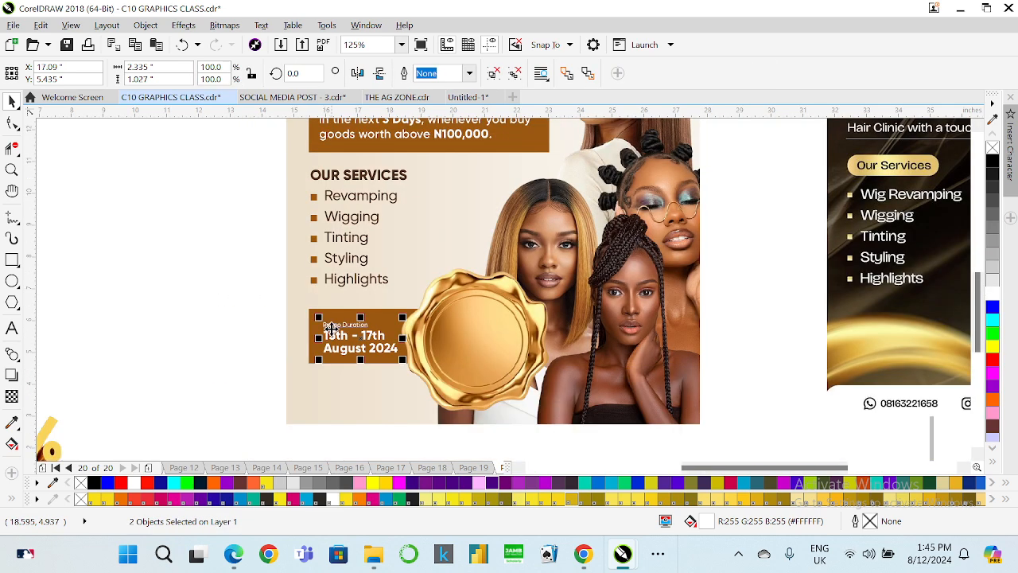
Group the Promo Duration and date texts and left-align the group with the offer text above.
key("ctrl+g")
left_click(322, 145, "shift")
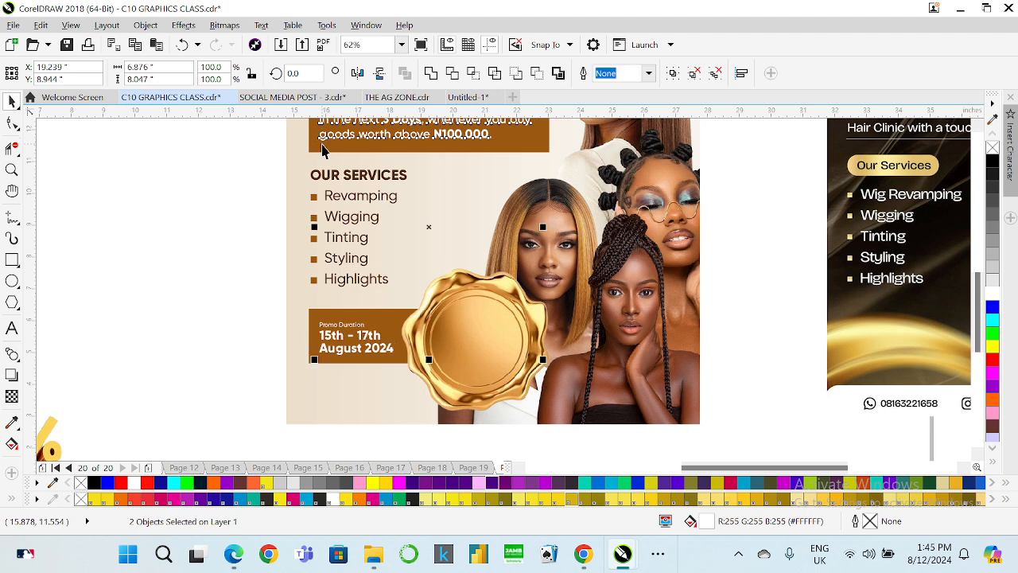
key("ctrl+z")
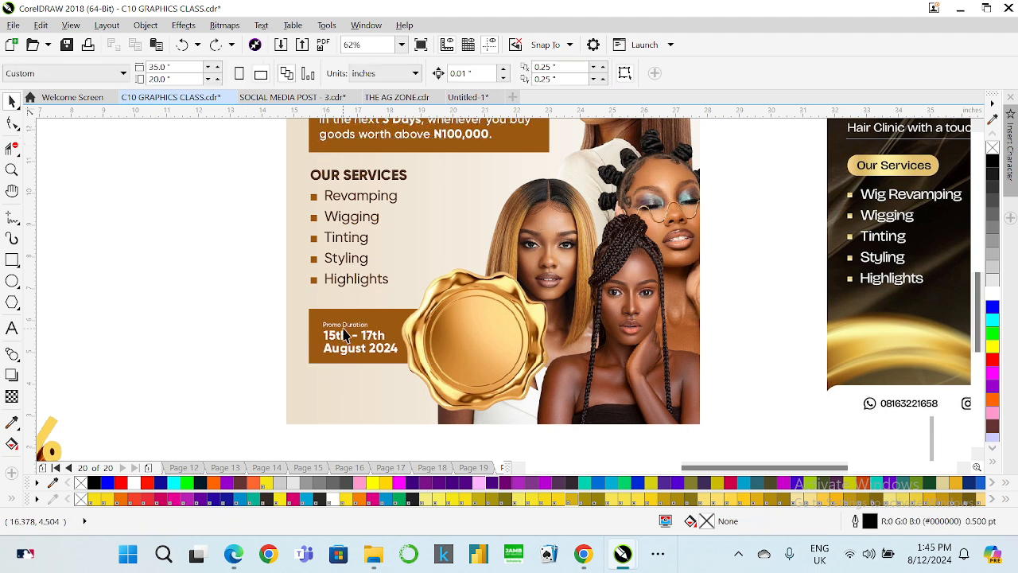
left_click(342, 340)
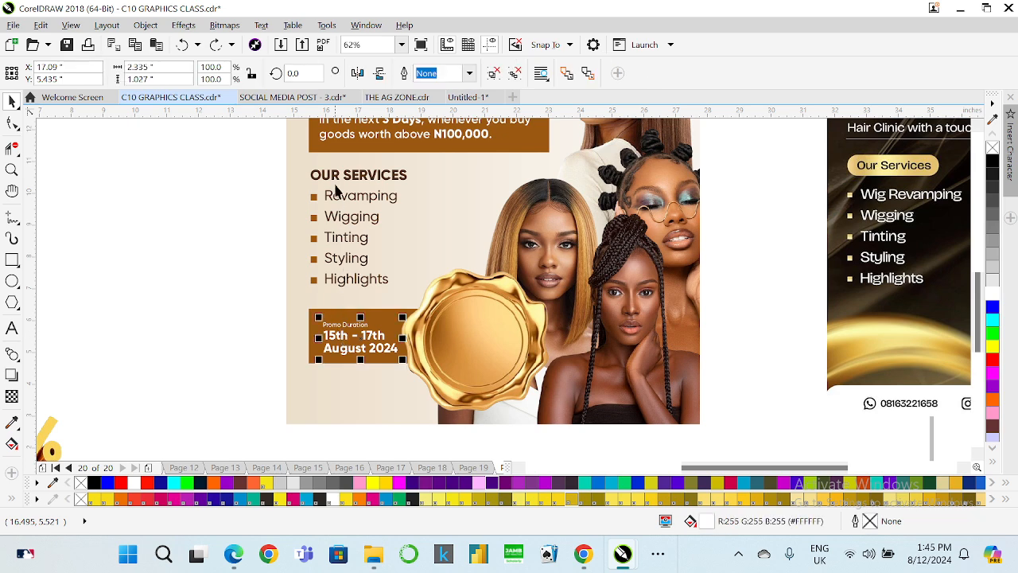
left_click(325, 140, "shift")
key("l")
left_click(252, 295)
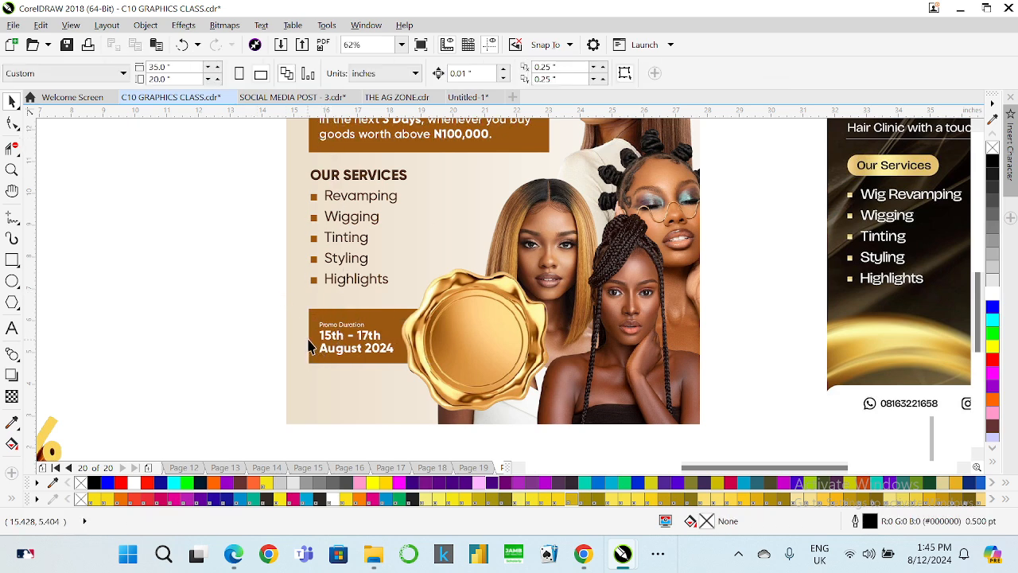
Shorten the lower brown promo box by lowering its top edge.
left_click(310, 334)
left_click(311, 149, "shift")
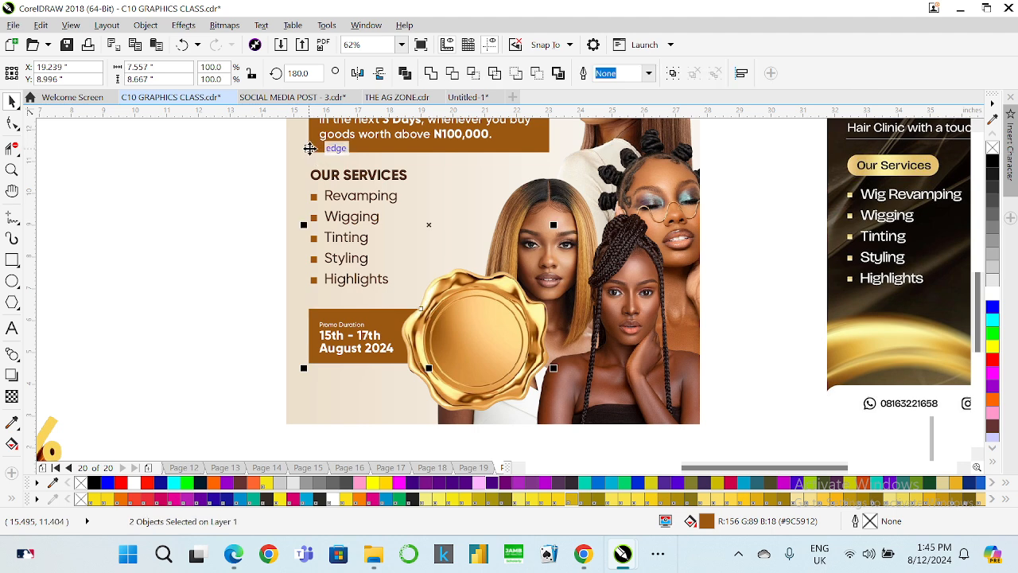
left_click(218, 287)
left_click(369, 320)
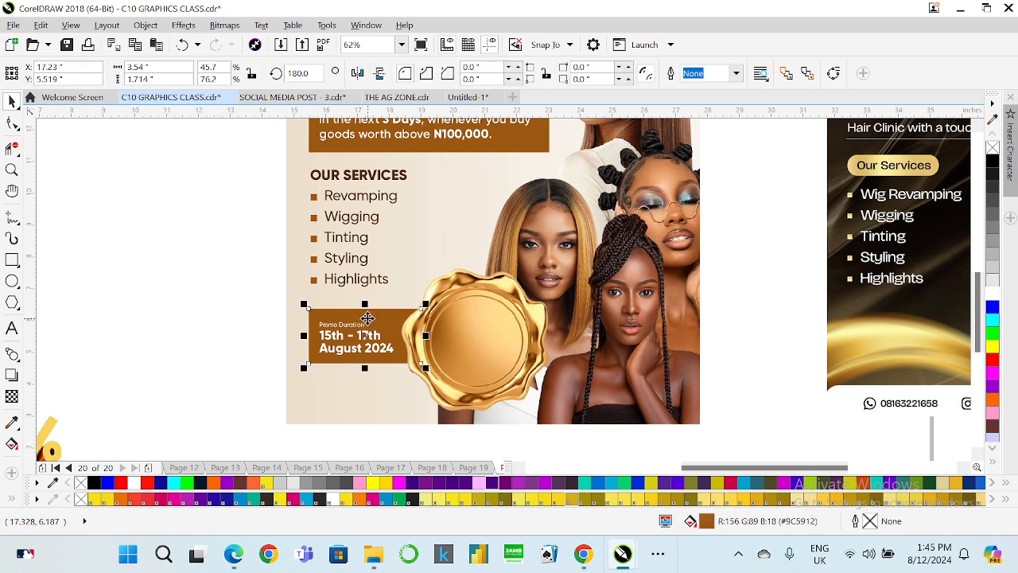
left_click_drag(366, 304, 381, 310)
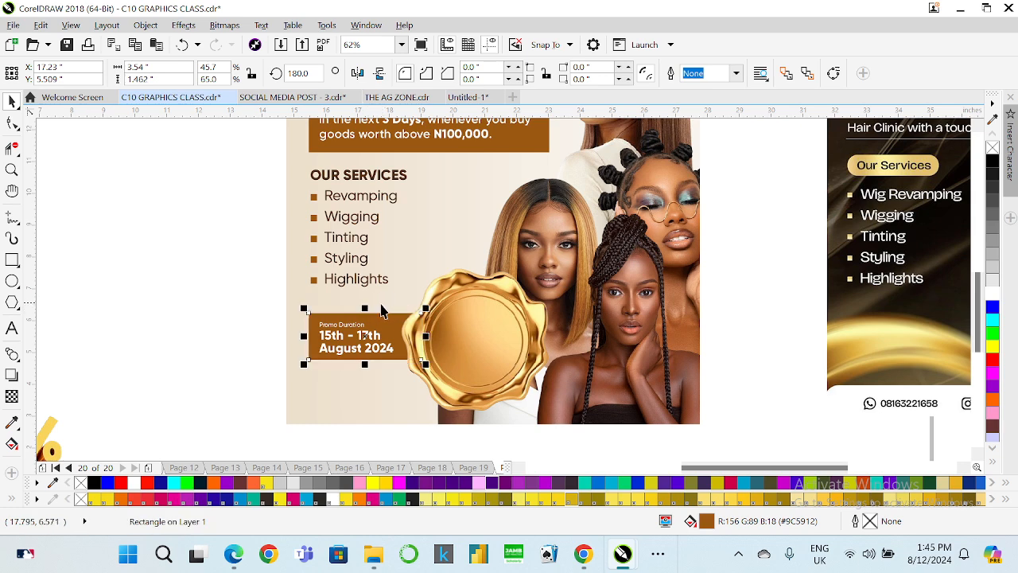
Center the Promo Duration text group vertically within the brown box.
left_click(337, 334)
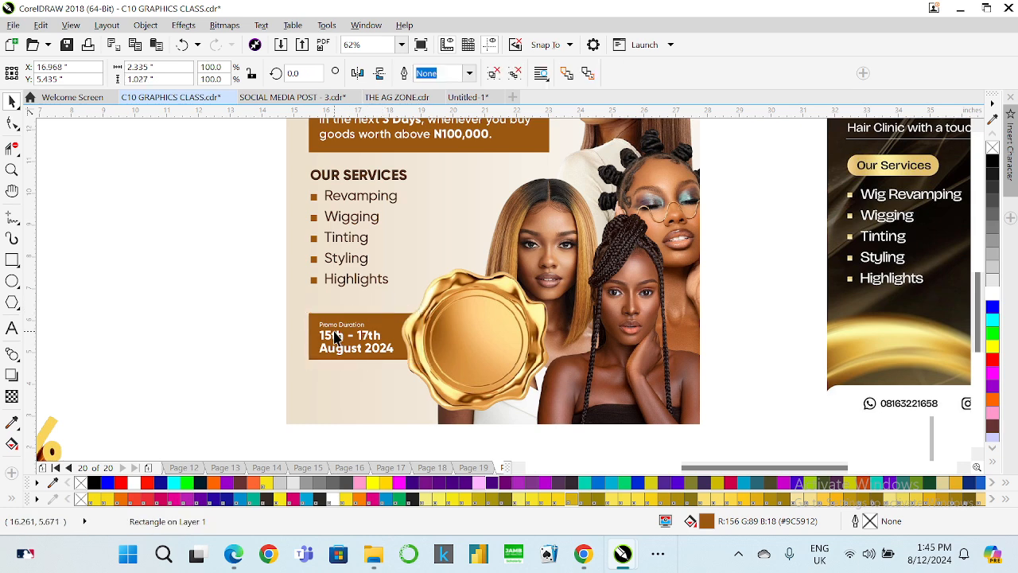
left_click(385, 322, "shift")
key("e")
Nudge the Our Services heading and list down slightly.
left_click_drag(245, 156, 472, 293)
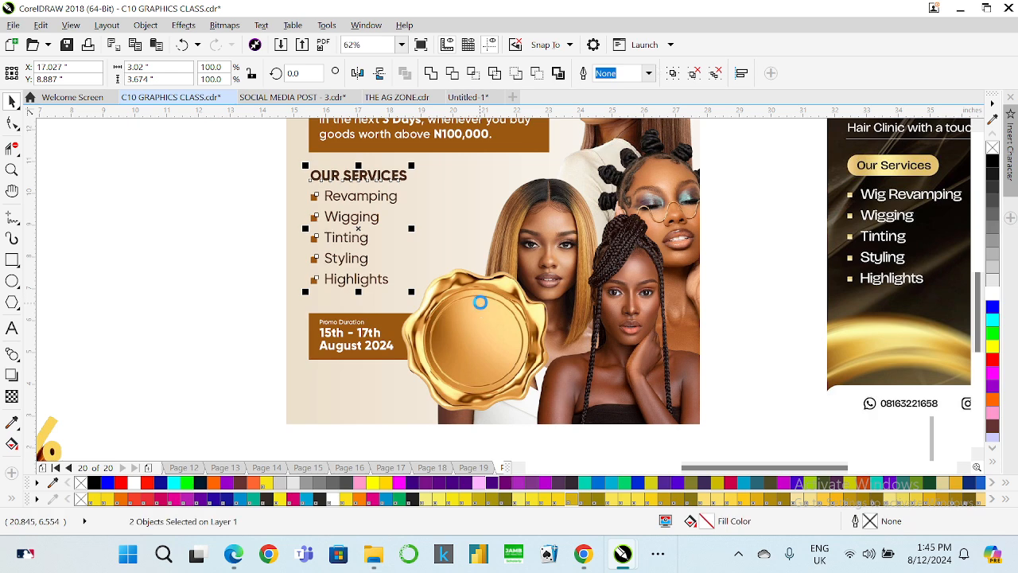
key("Down")
key("ctrl+Up")
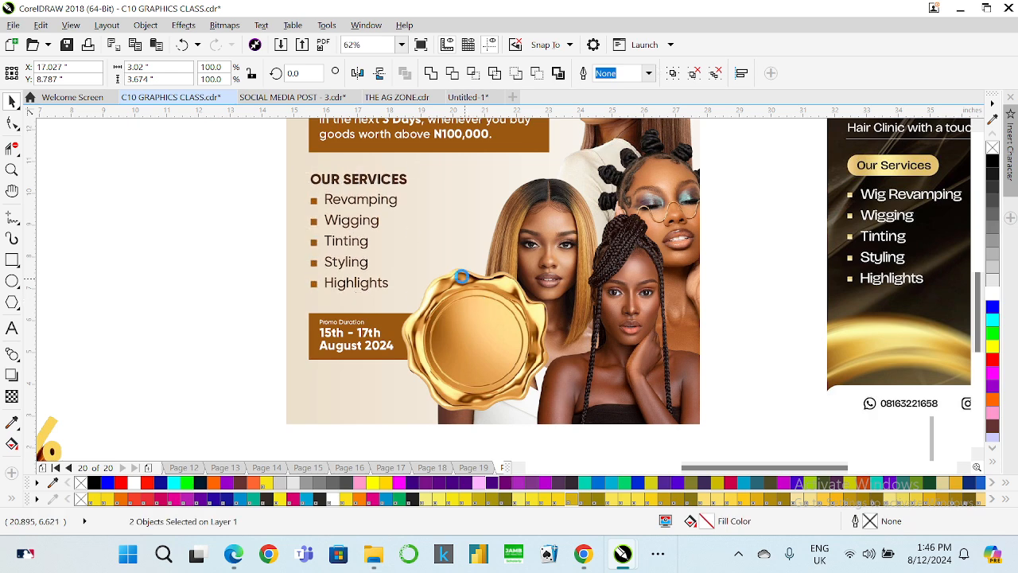
Move the 10% OFF graphic up, beside the flyers.
scroll(430, 280, "down", 3)
scroll(492, 317, "down", 1)
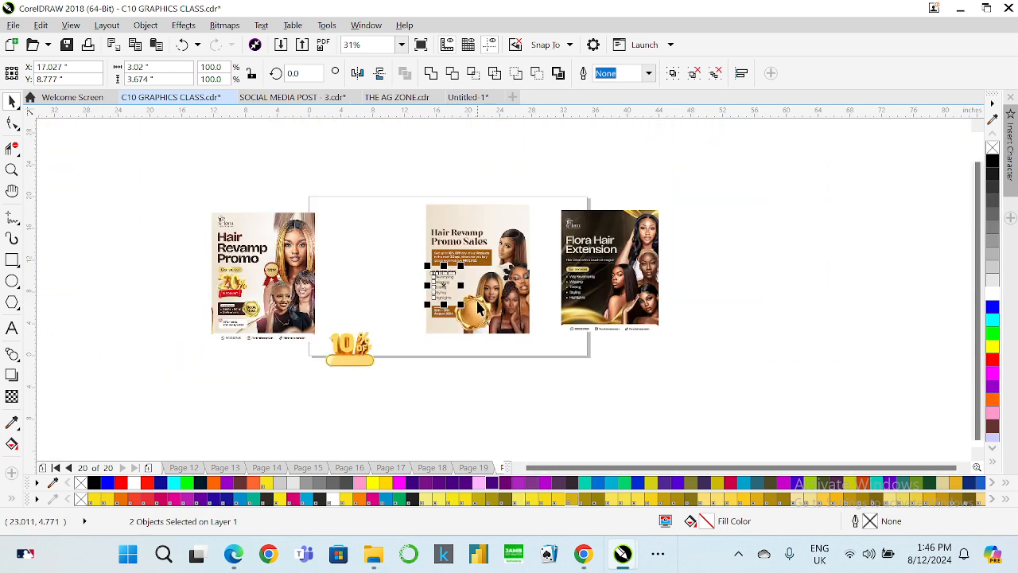
scroll(478, 297, "up", 1)
left_click(440, 408)
left_click(240, 417)
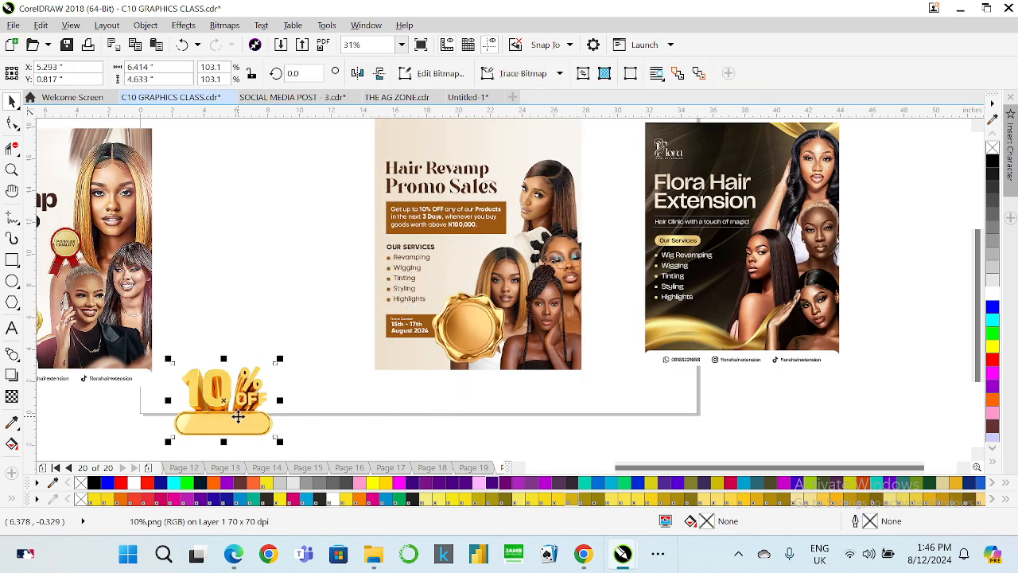
left_click_drag(240, 416, 279, 308)
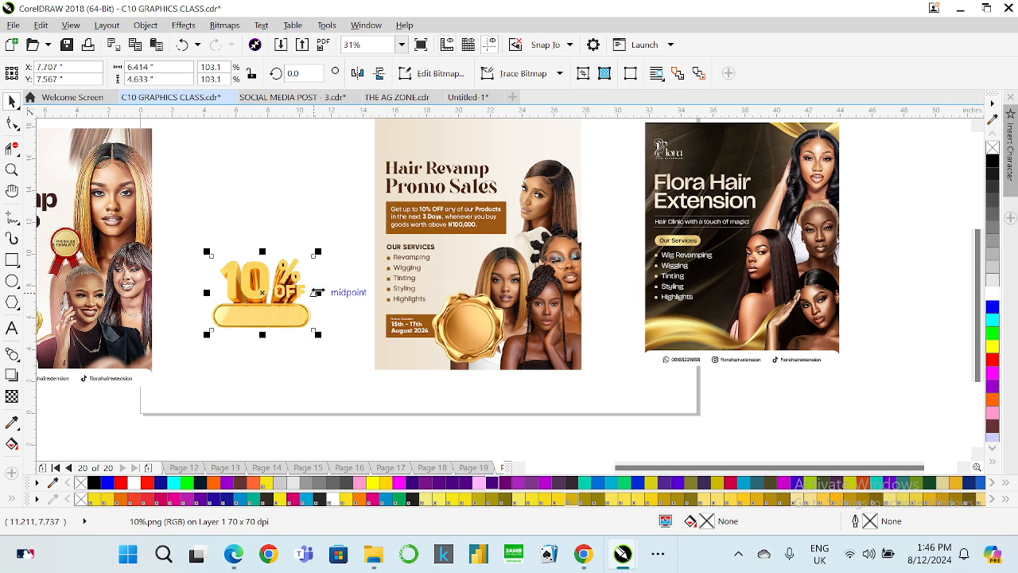
Delete the brown box behind the offer text at the top of the flyer.
scroll(513, 208, "up", 2)
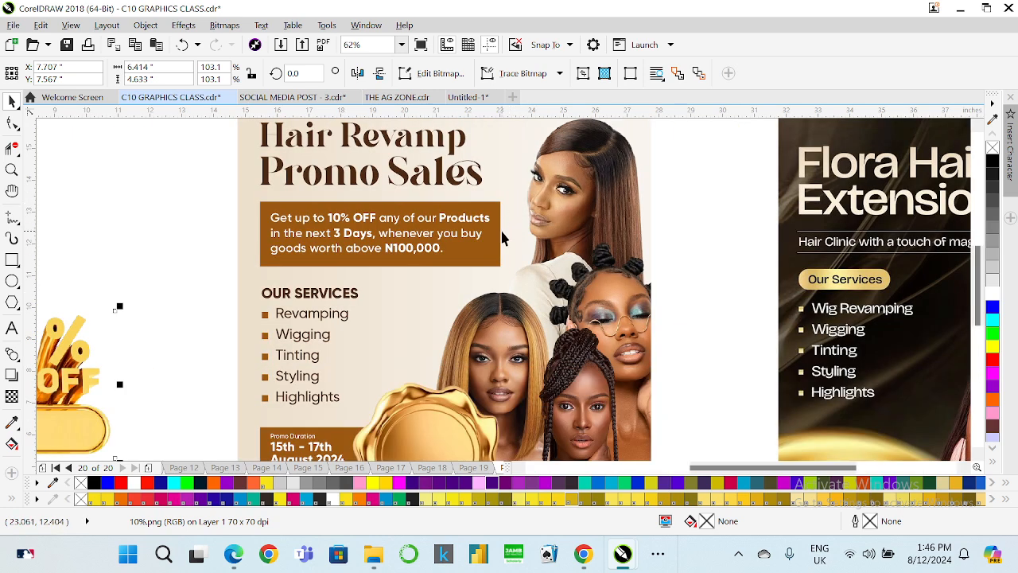
left_click(501, 235)
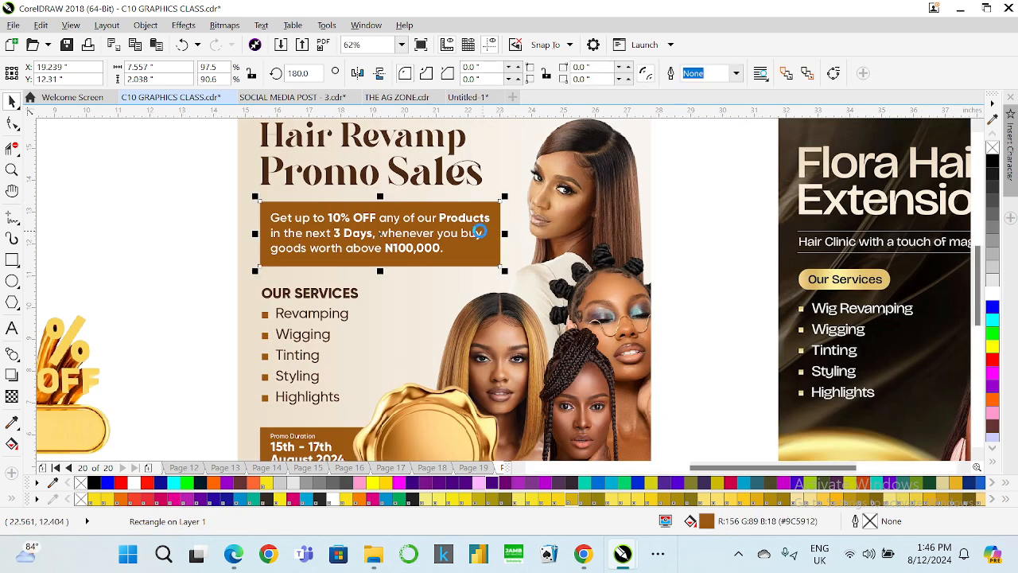
key("Delete")
Edit the flyer's PowerClip and stretch the brown rectangle behind the offer text to extend under the models.
left_click(496, 188)
right_click(498, 188)
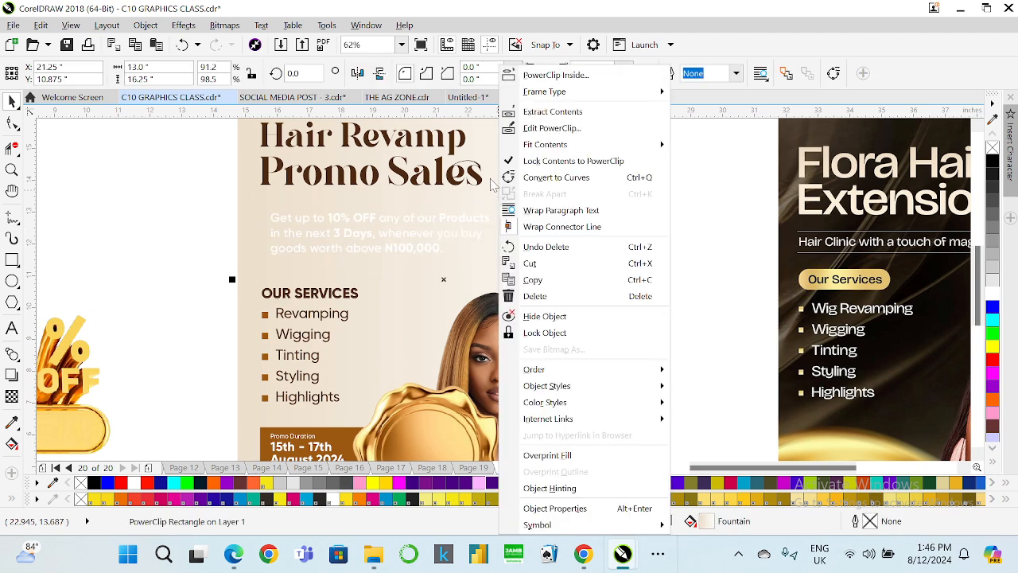
left_click(537, 129)
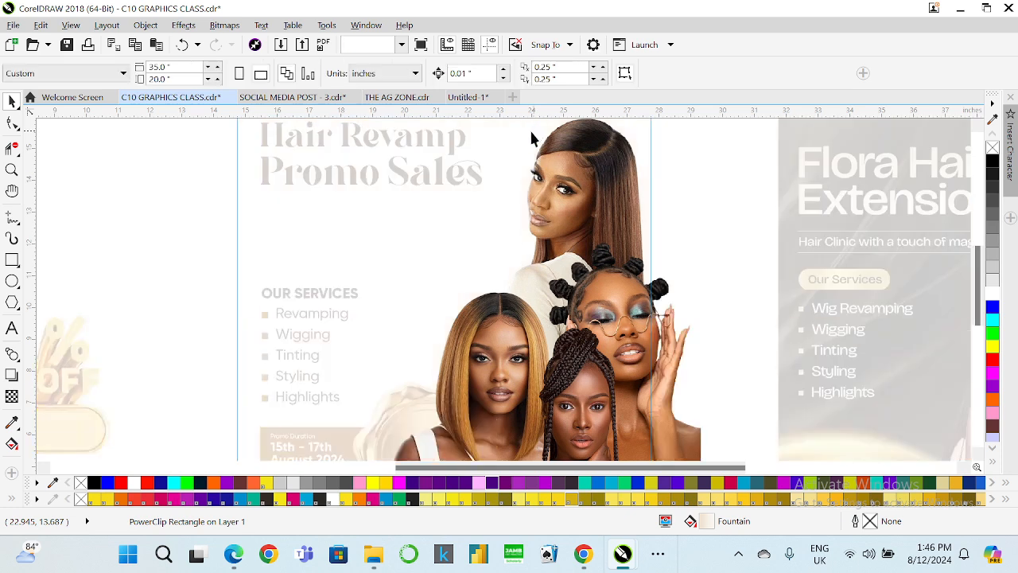
left_click_drag(511, 234, 632, 232)
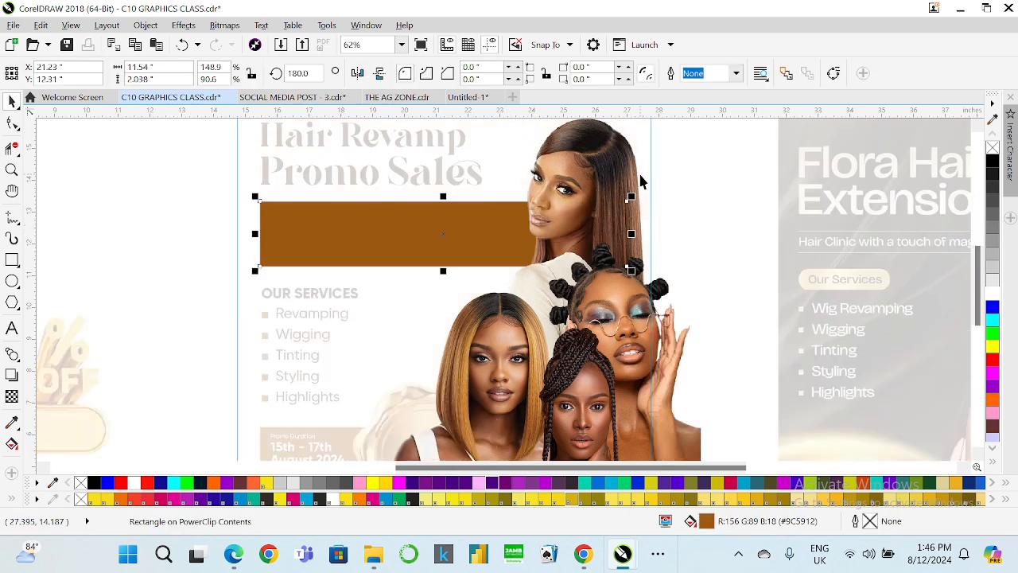
scroll(488, 228, "down", 2)
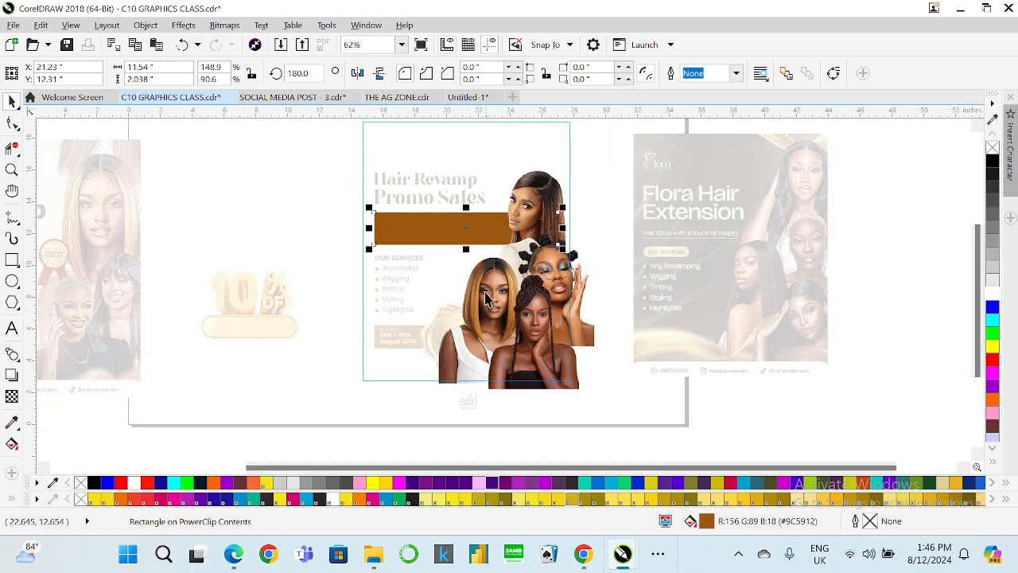
left_click(466, 400)
Enlarge the top model photo slightly inside the flyer's PowerClip.
scroll(482, 225, "up", 2)
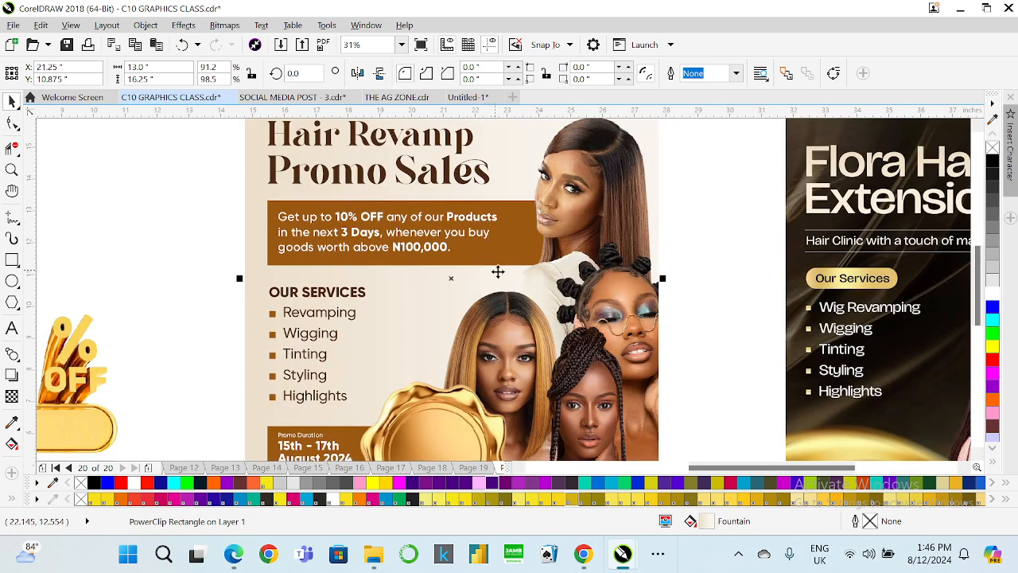
left_click(686, 213)
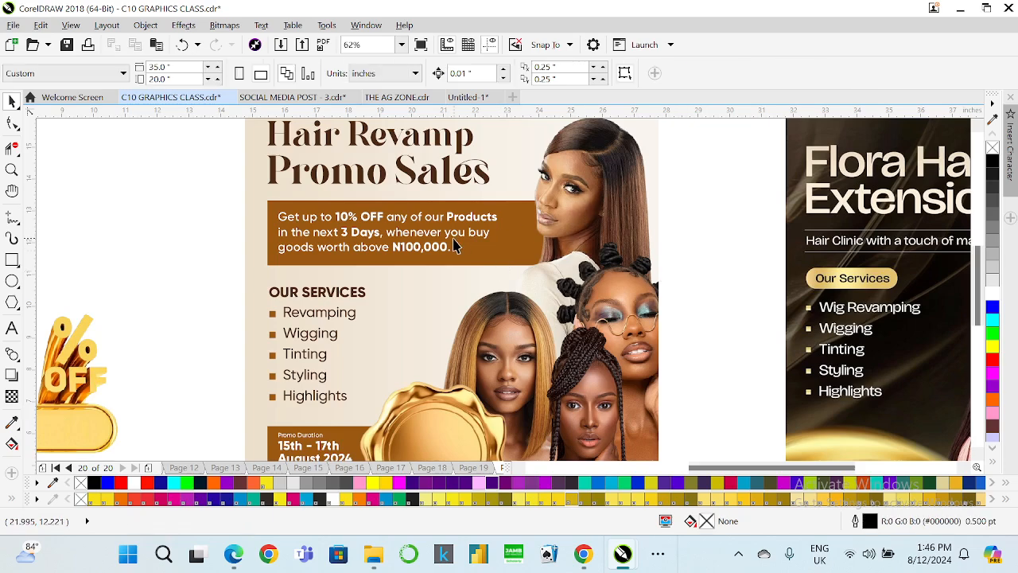
scroll(445, 247, "down", 2)
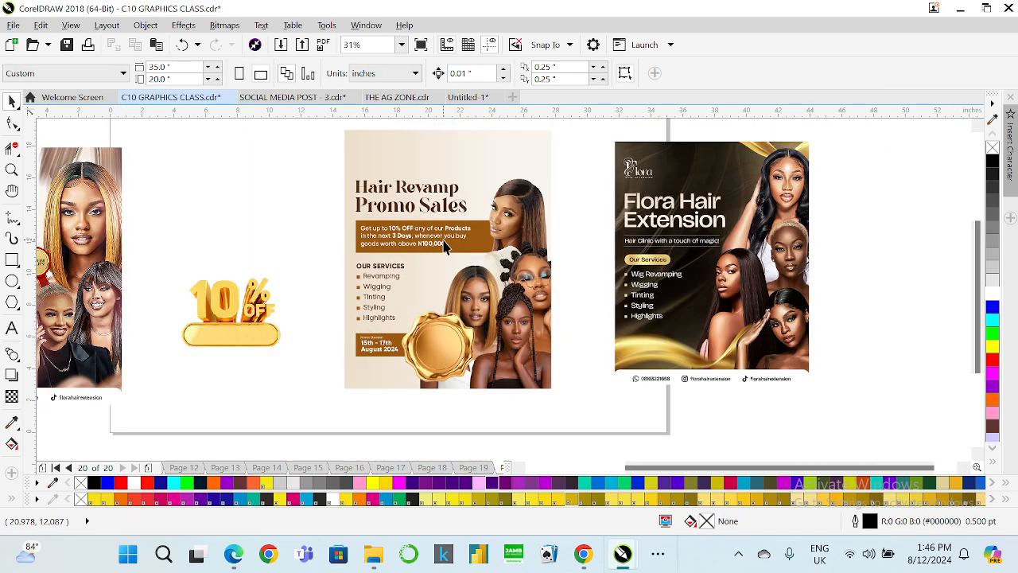
scroll(422, 331, "up", 2)
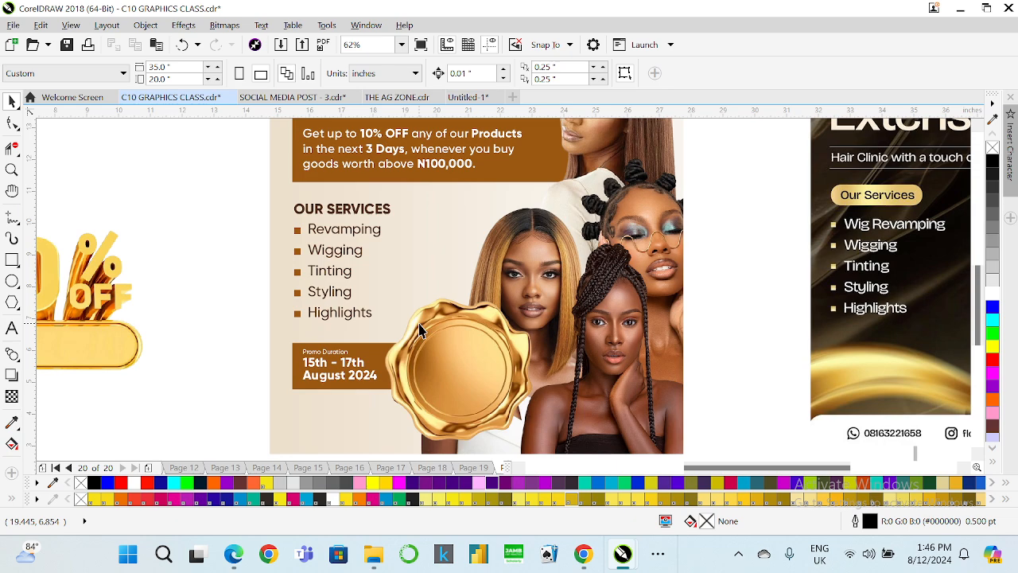
scroll(422, 330, "down", 2)
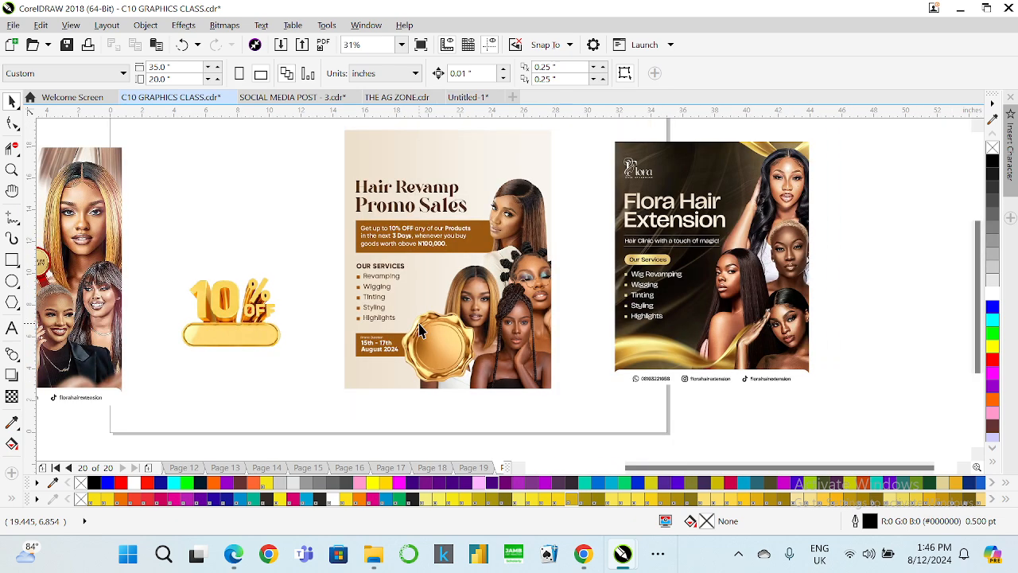
right_click(505, 213)
left_click(541, 129)
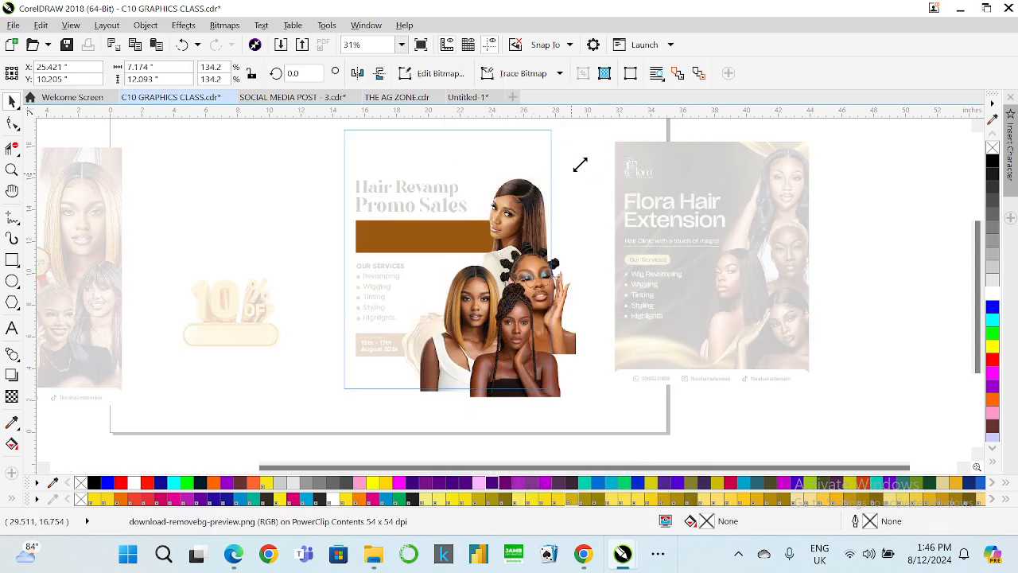
left_click_drag(576, 167, 582, 163)
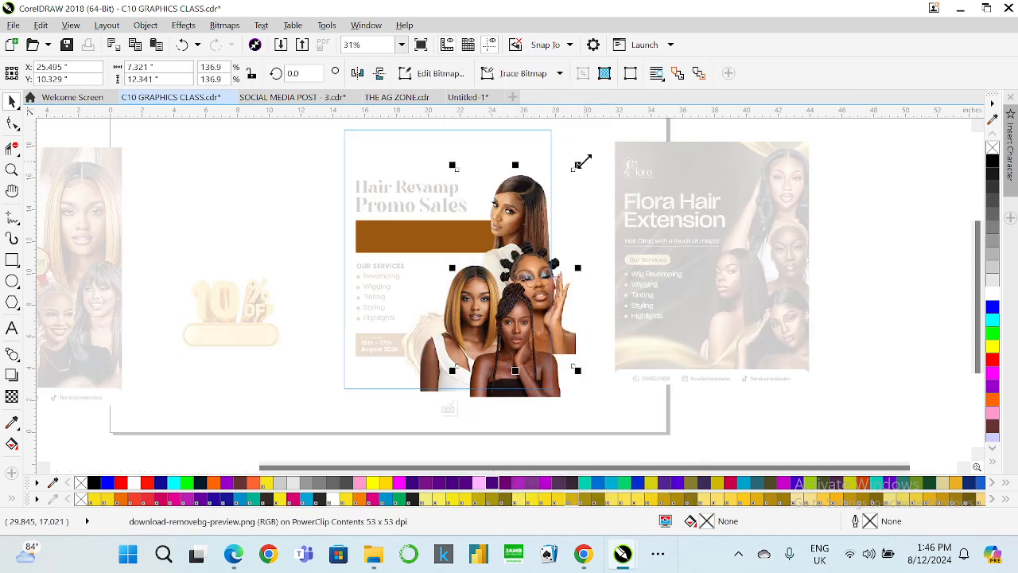
left_click(465, 322)
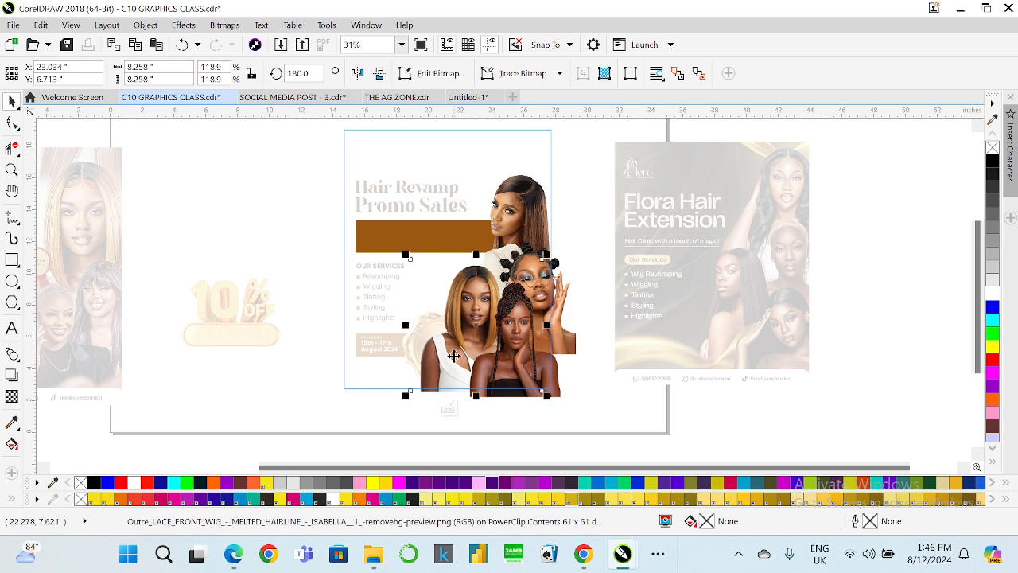
left_click(513, 346)
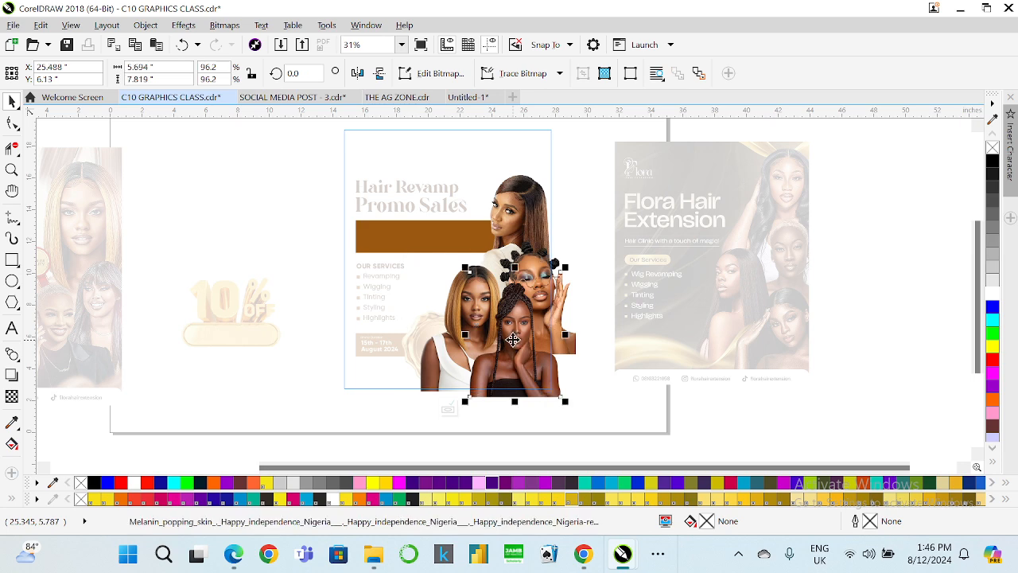
left_click(448, 409)
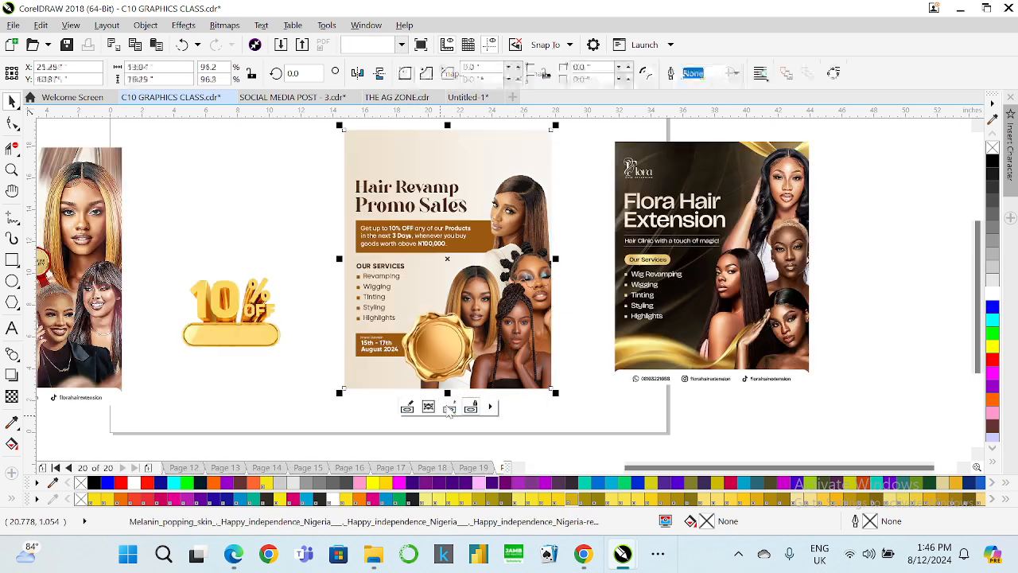
left_click(573, 304)
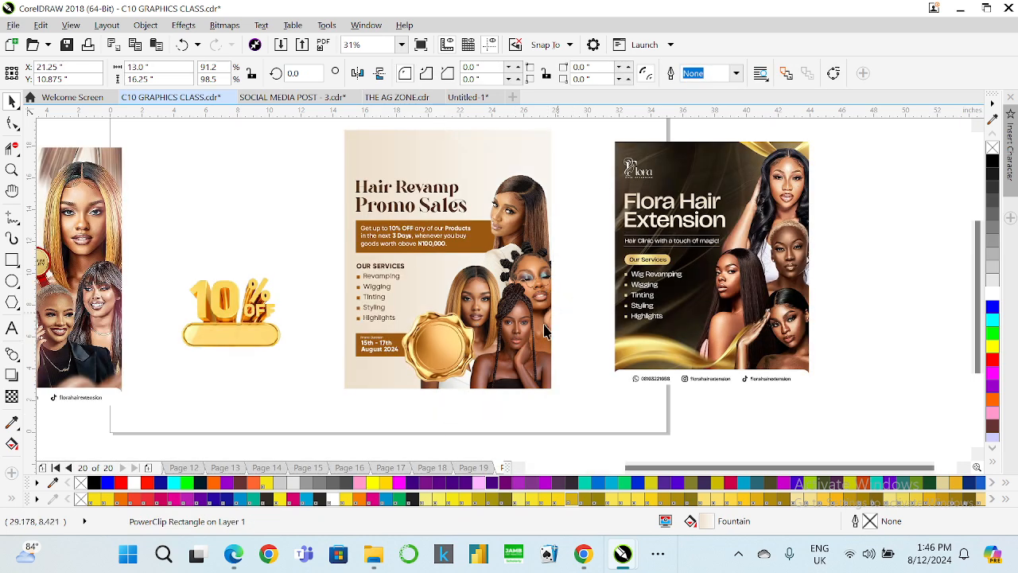
Review the flyer's layout at different zoom levels alongside the other designs.
scroll(444, 365, "up", 2)
left_click(444, 362)
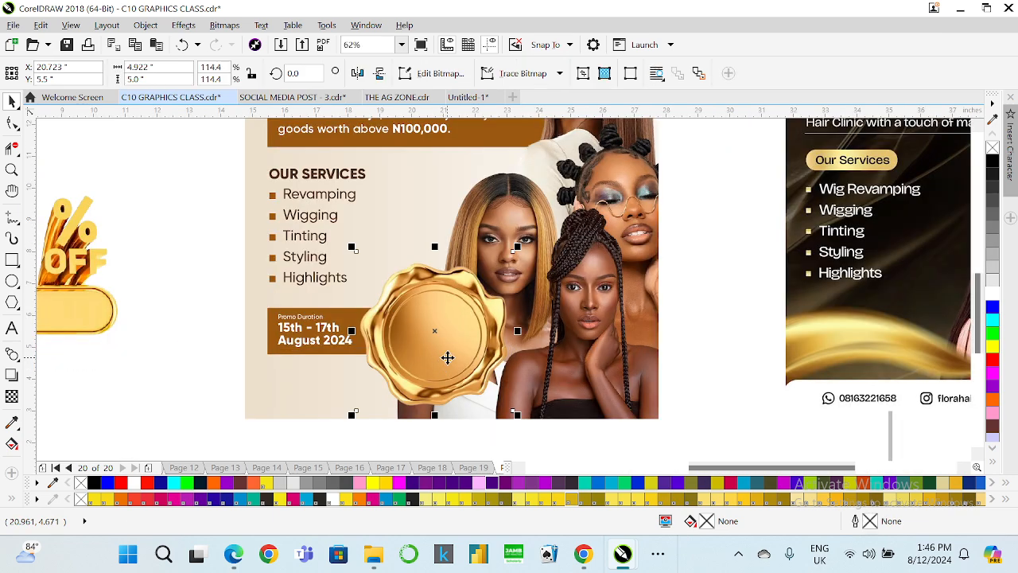
scroll(447, 357, "down", 2)
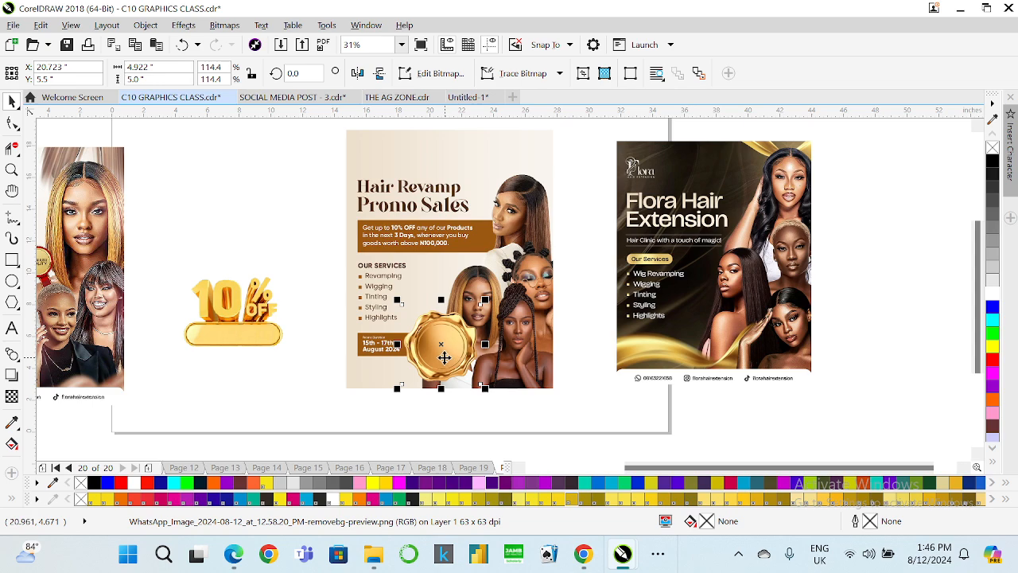
scroll(442, 358, "down", 2)
scroll(215, 360, "up", 2)
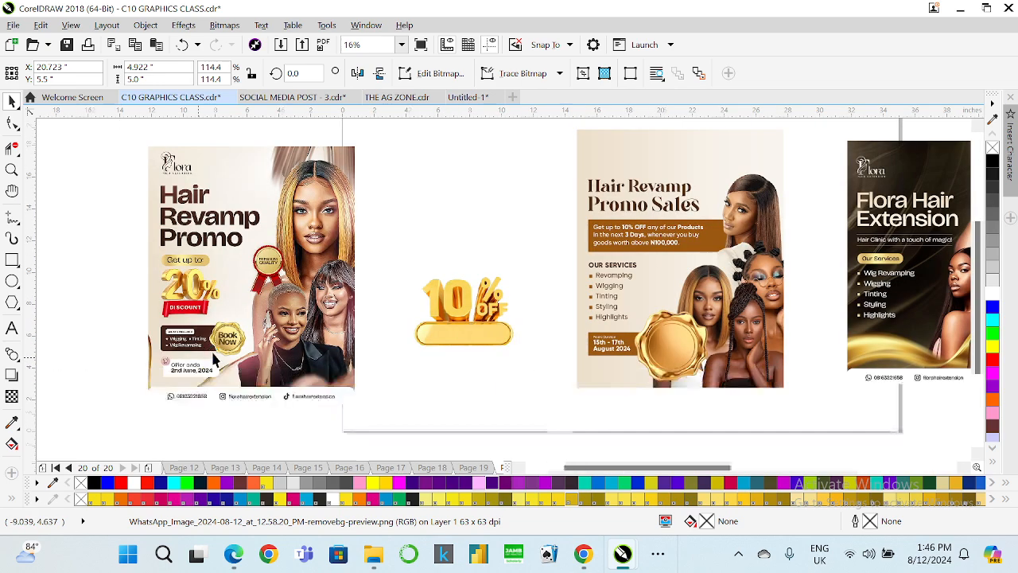
scroll(213, 359, "up", 4)
scroll(238, 332, "down", 4)
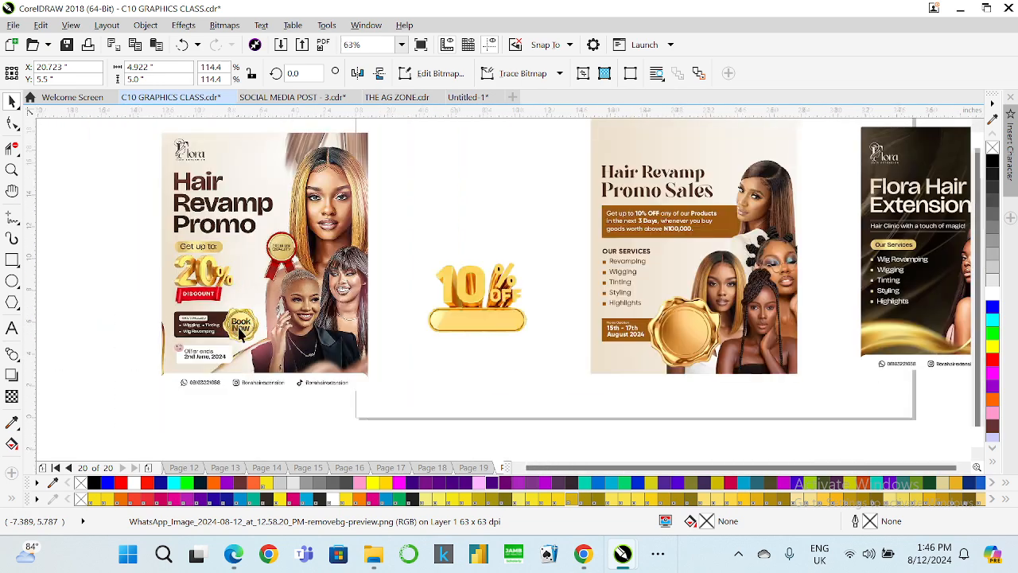
scroll(434, 338, "up", 2)
scroll(421, 337, "up", 2)
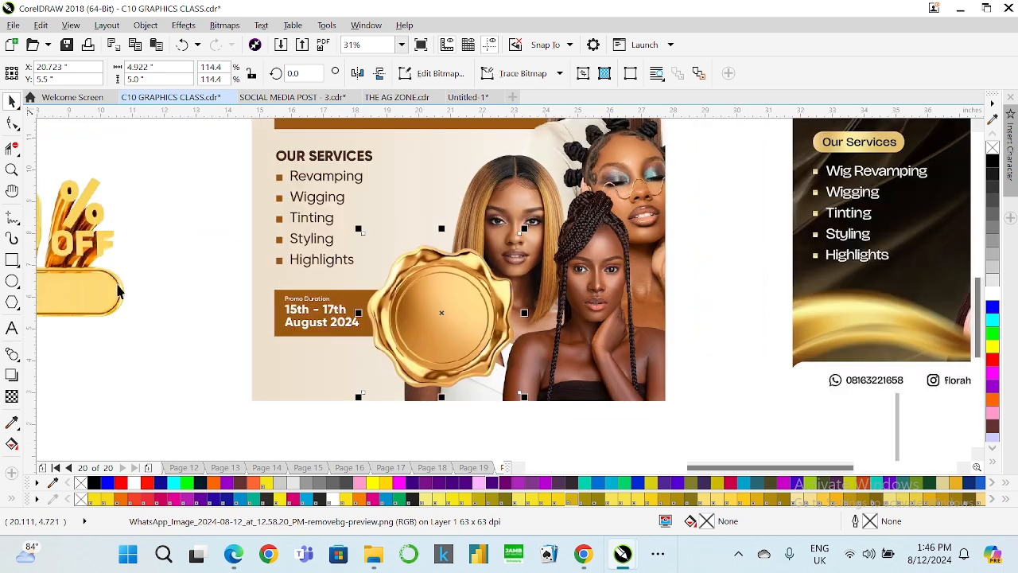
Add the text "10% OFF" on the gold seal with the Text tool.
left_click(11, 327)
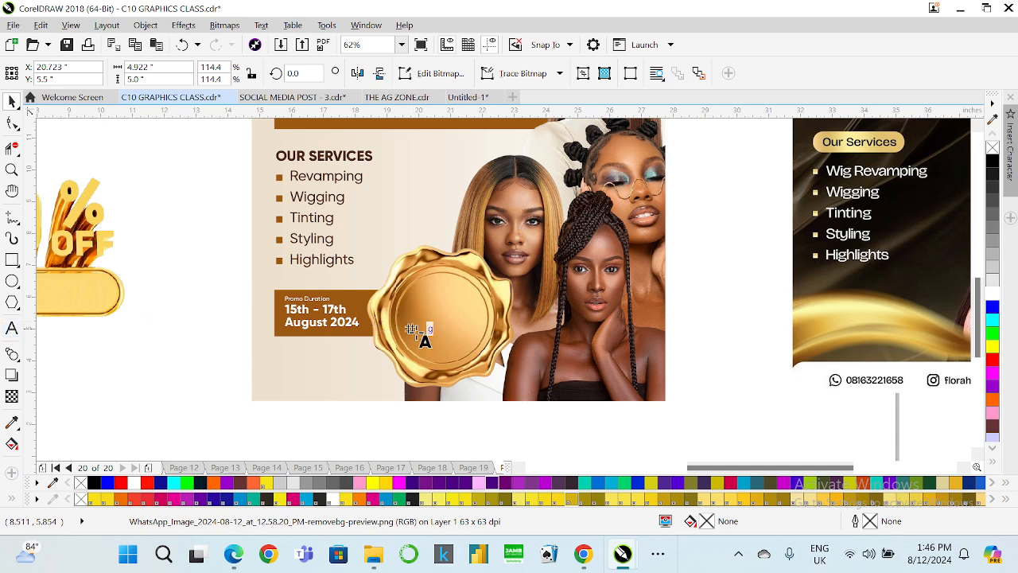
left_click(415, 334)
left_click(437, 315)
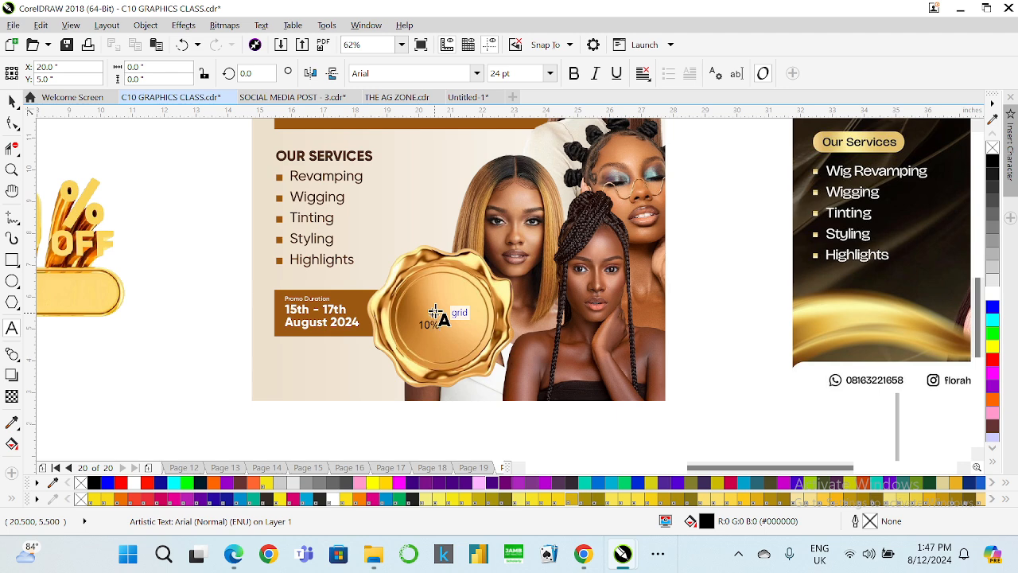
key("BackSpace")
key("BackSpace")
type("FF")
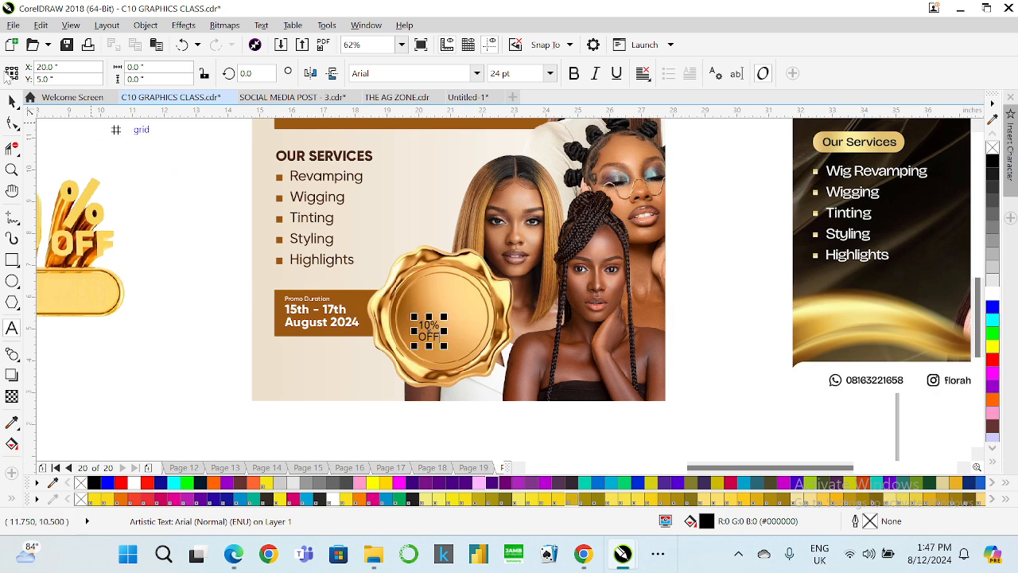
Set the seal text's font to Gilroy ExtraBold and scale it up to fill the seal.
left_click(477, 73)
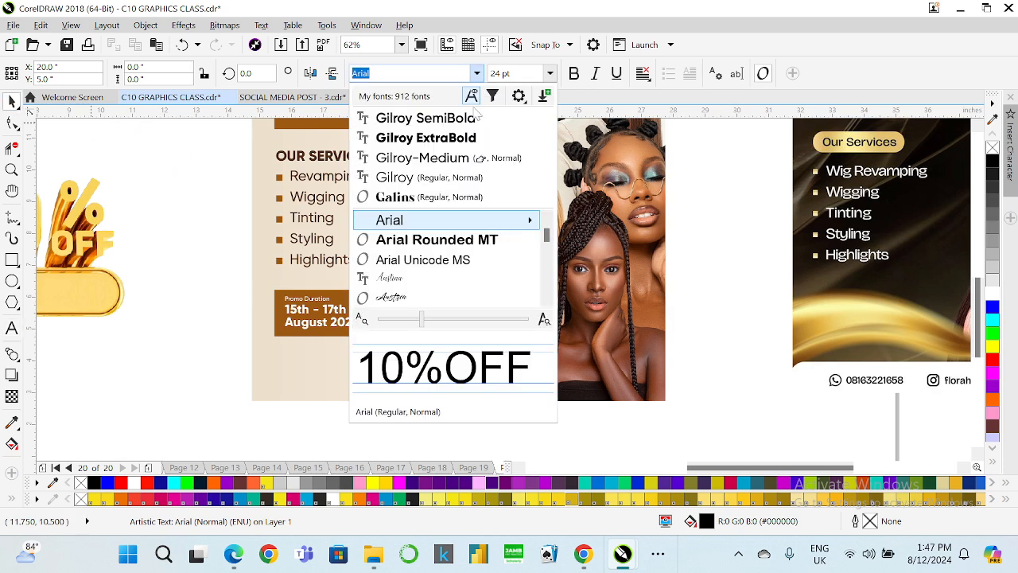
left_click(462, 138)
mouse_move(447, 316)
left_mouse_down()
mouse_move(520, 279)
mouse_move(451, 304)
left_mouse_up()
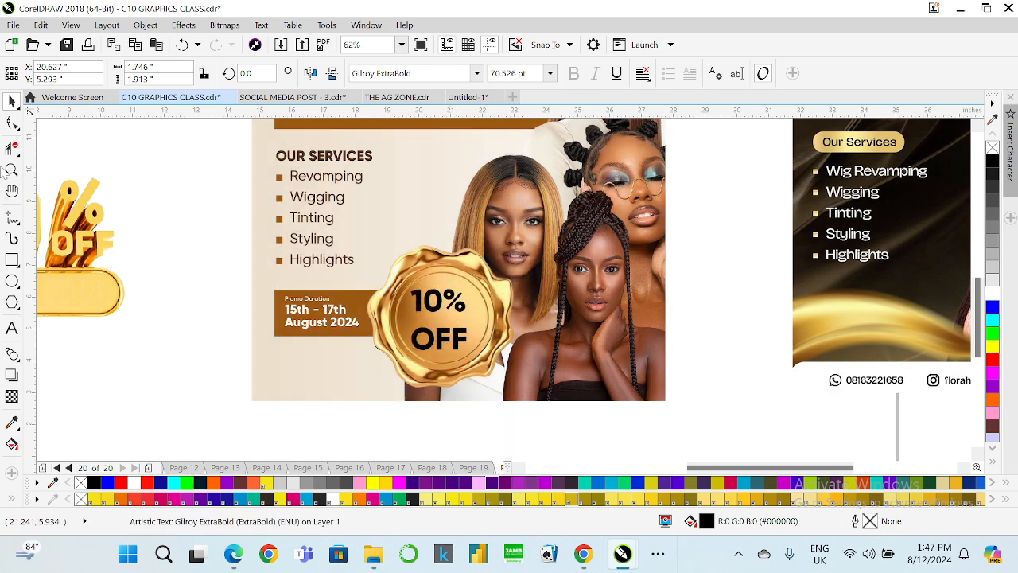
Fill the 10% OFF text white.
left_click(10, 124)
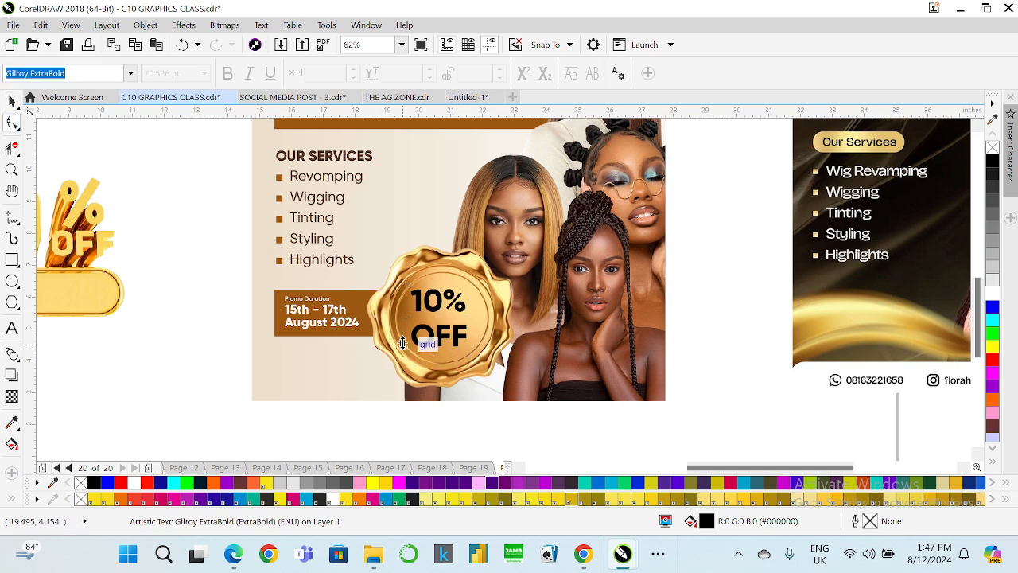
left_click(12, 101)
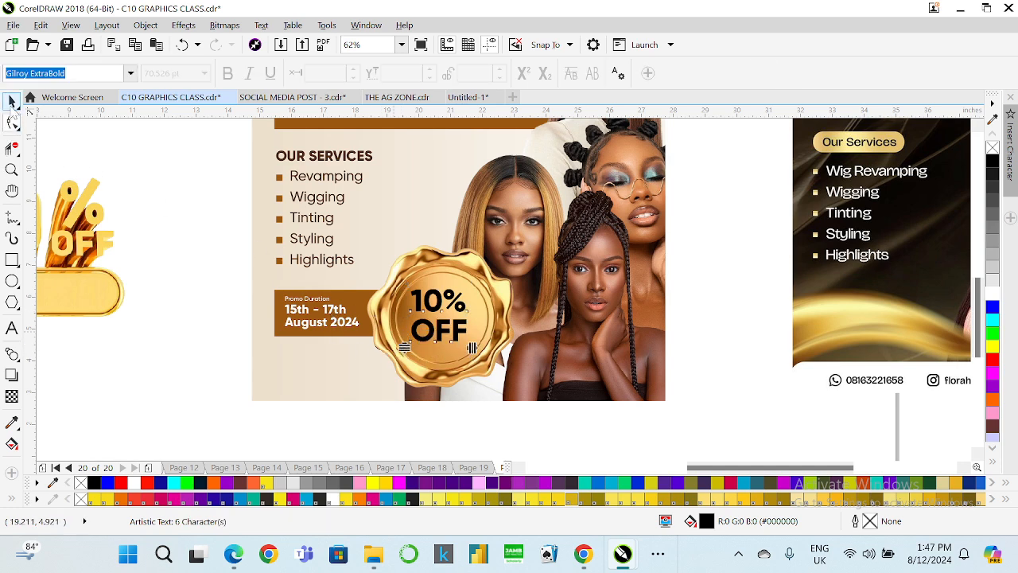
left_click(993, 295)
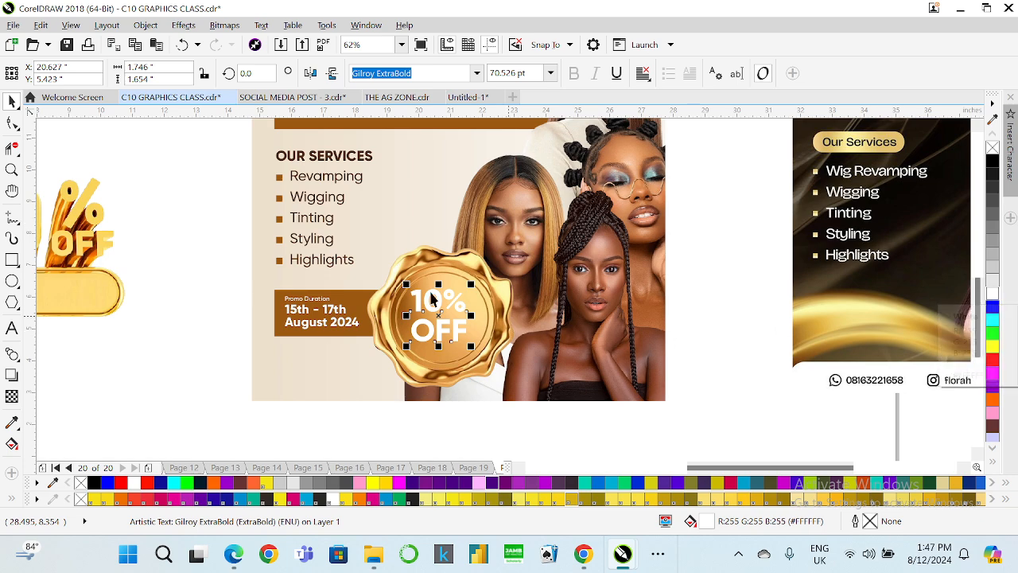
Recolor the 10% OFF text with the dark brown sampled from the flyer using the eyedropper.
left_click(11, 423)
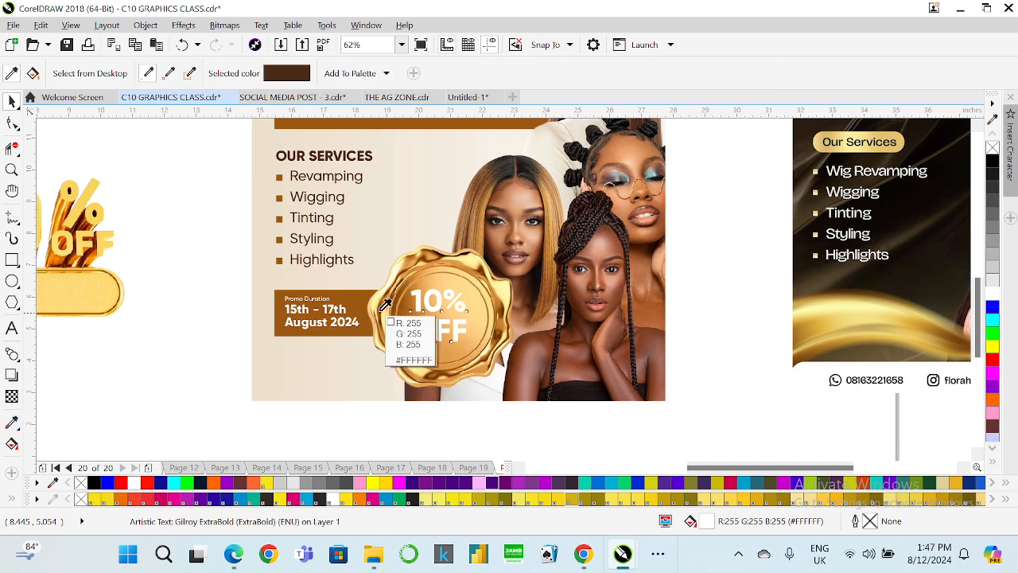
scroll(438, 300, "up", 3)
left_click(430, 309)
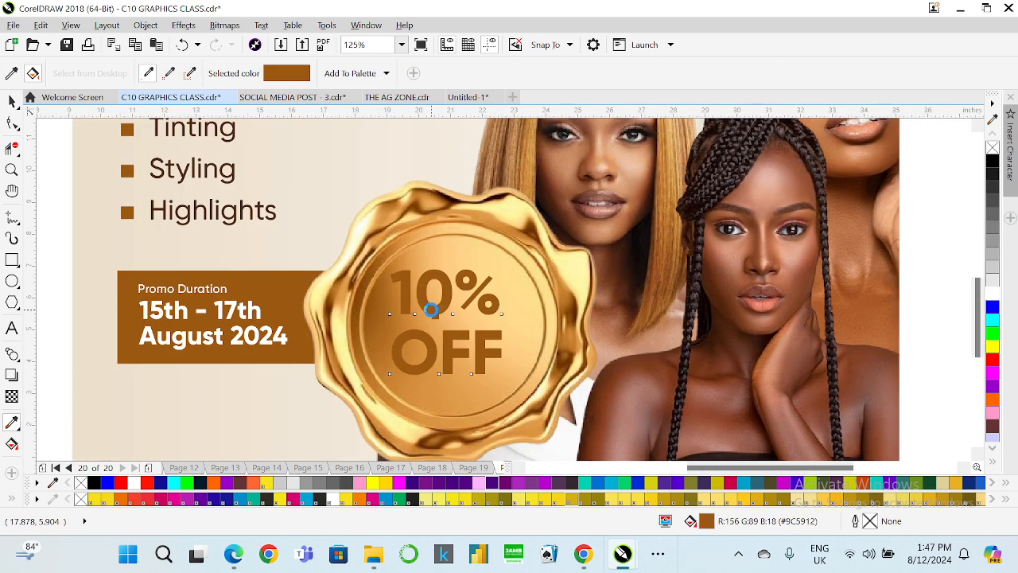
scroll(430, 310, "down", 3)
left_click(12, 77)
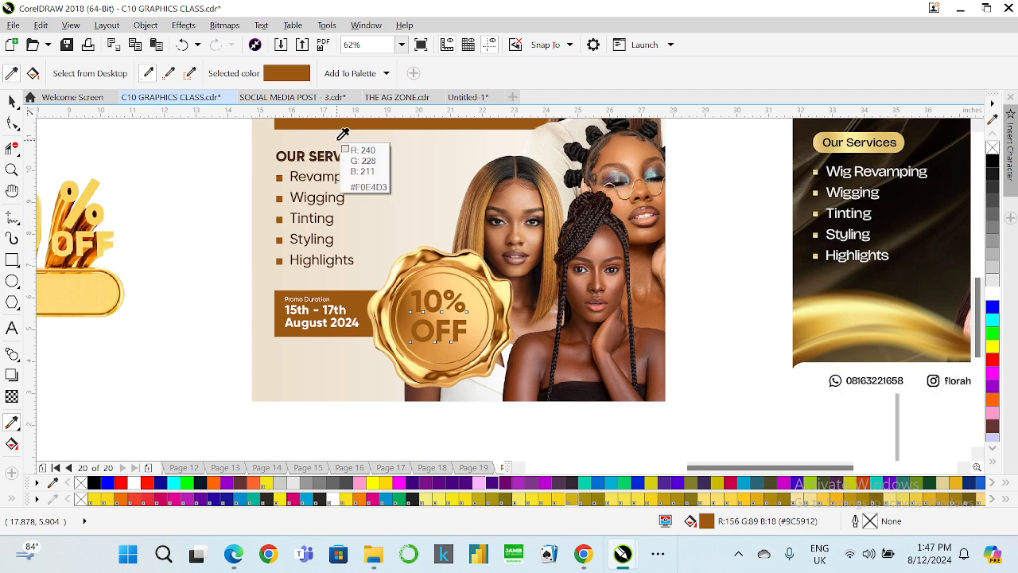
left_click(329, 155)
scroll(454, 300, "up", 2)
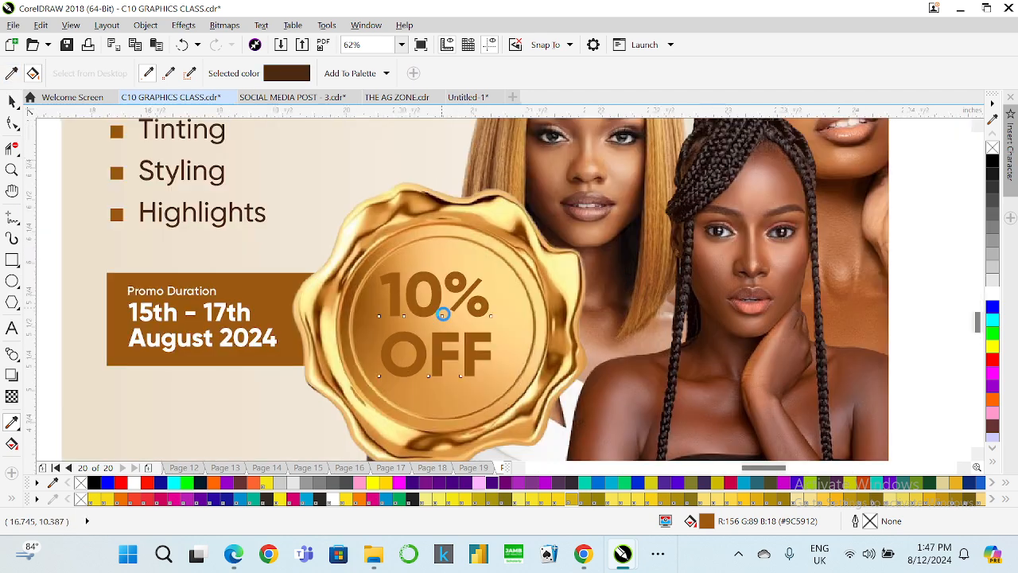
left_click(424, 298)
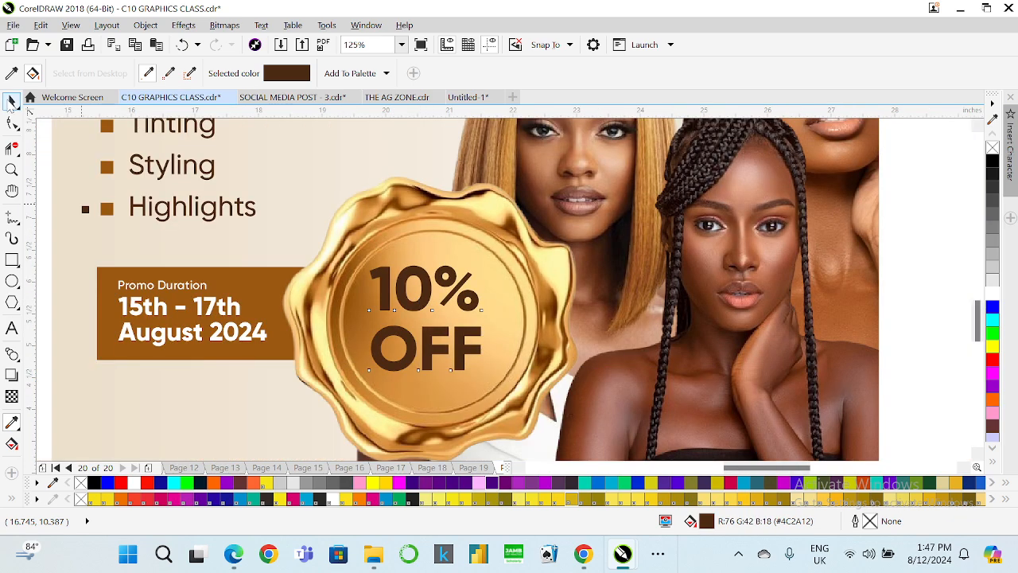
Tighten the line spacing of the 10% OFF text and center-align its lines.
left_click(11, 100)
left_click(12, 121)
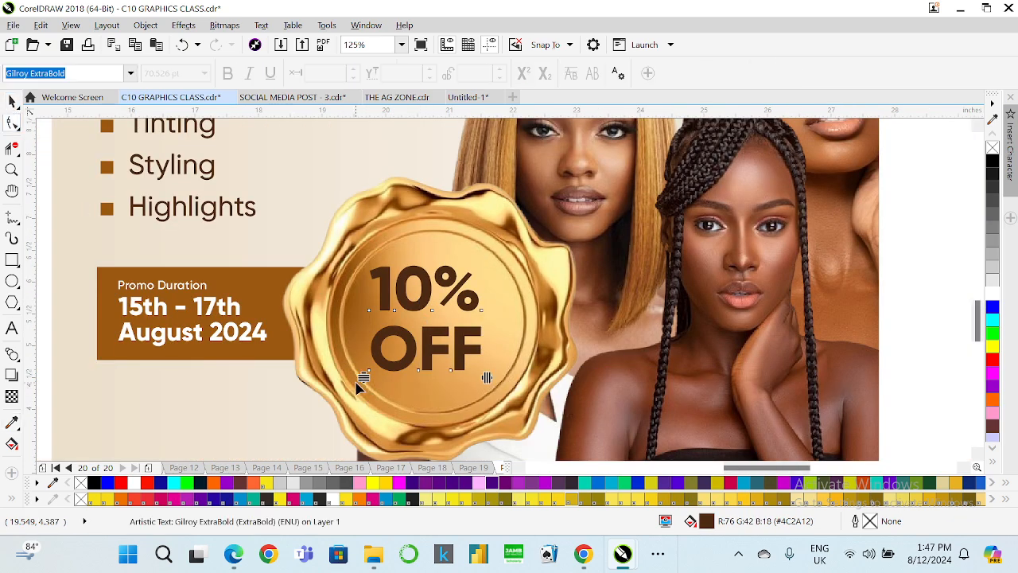
mouse_move(364, 377)
left_mouse_down()
mouse_move(364, 360)
mouse_move(364, 368)
left_mouse_up()
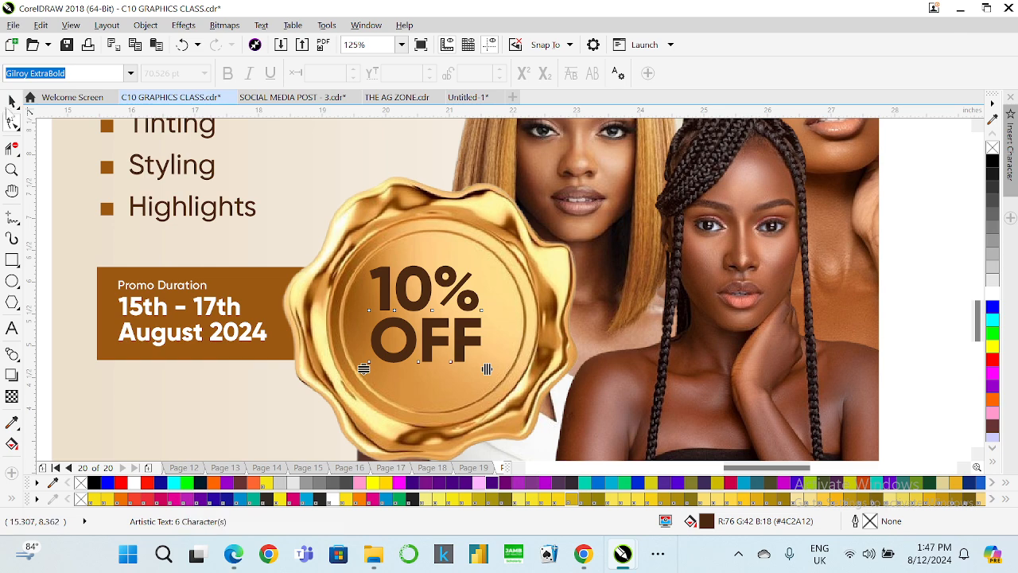
key("space")
left_click(642, 73)
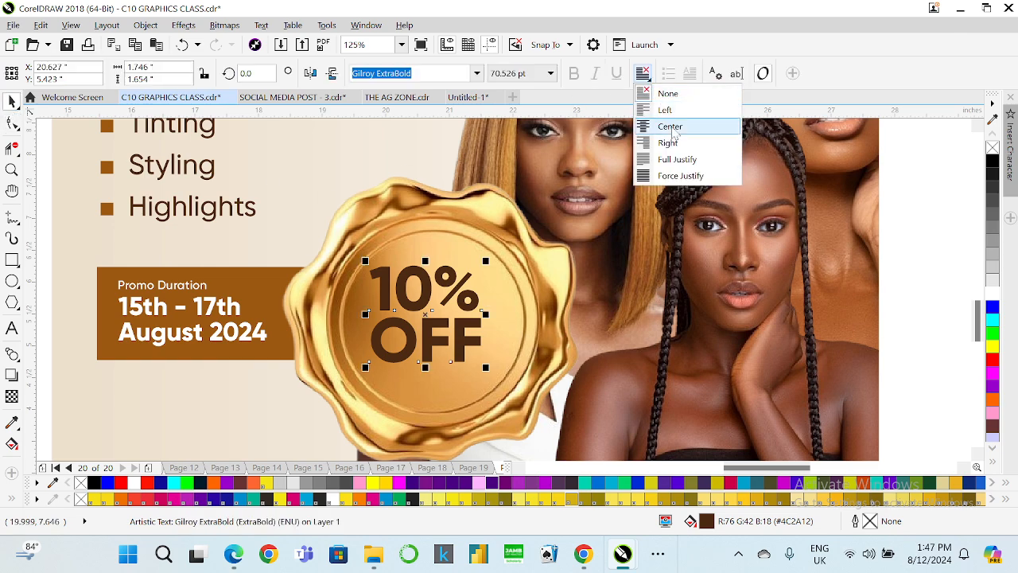
left_click(662, 125)
Enlarge the 10% OFF text slightly and center it horizontally on the seal.
left_click_drag(488, 366, 500, 374)
left_click(500, 285, "shift")
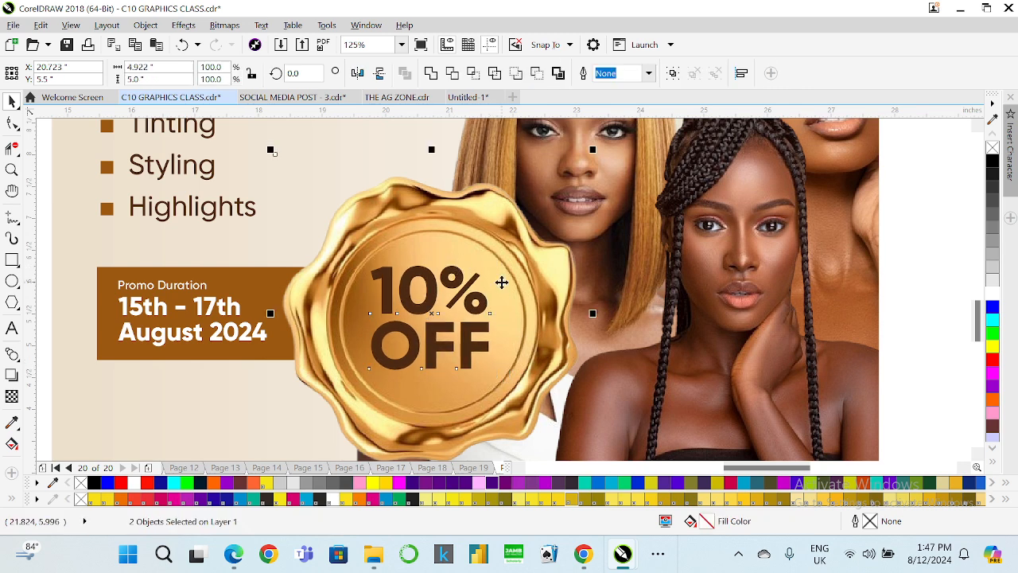
key("x")
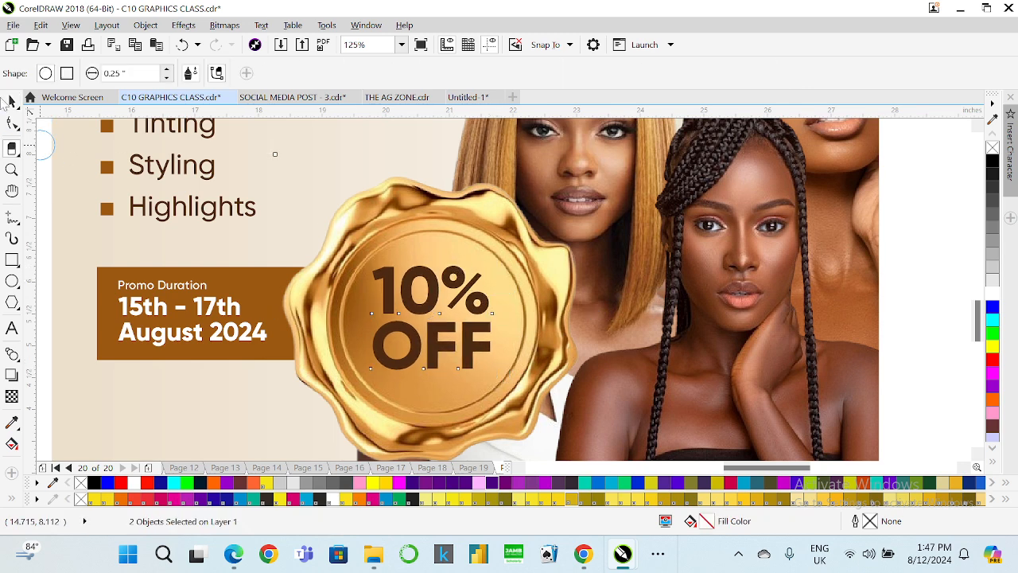
left_click(11, 101)
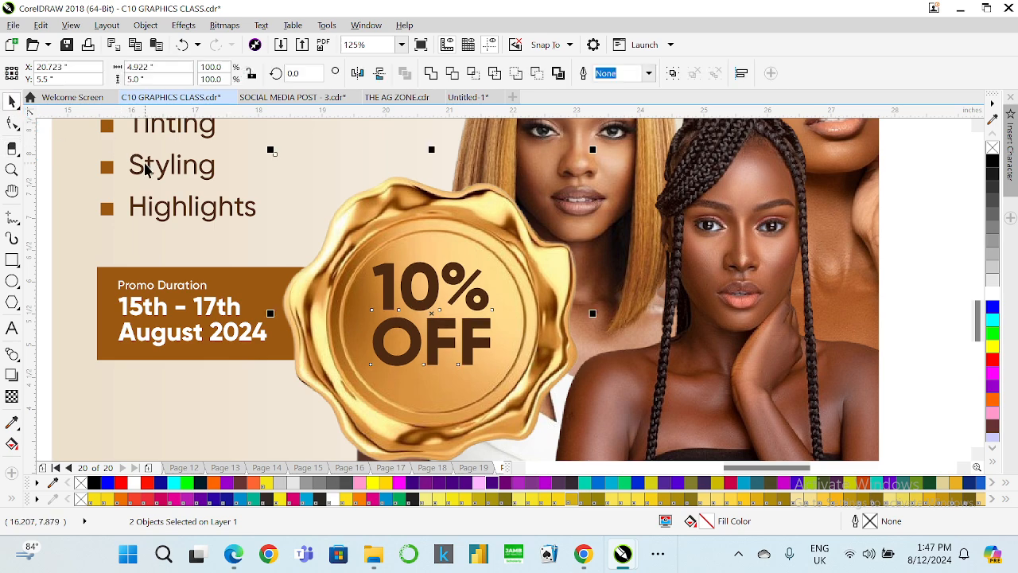
key("e")
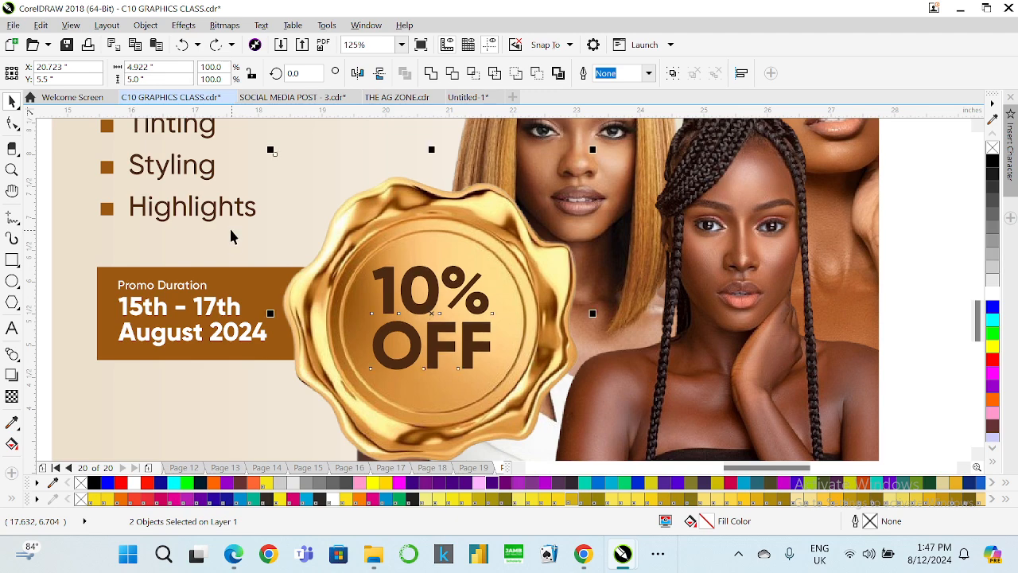
Change the 10% OFF text's font to Gilroy Heavy.
left_click(268, 252)
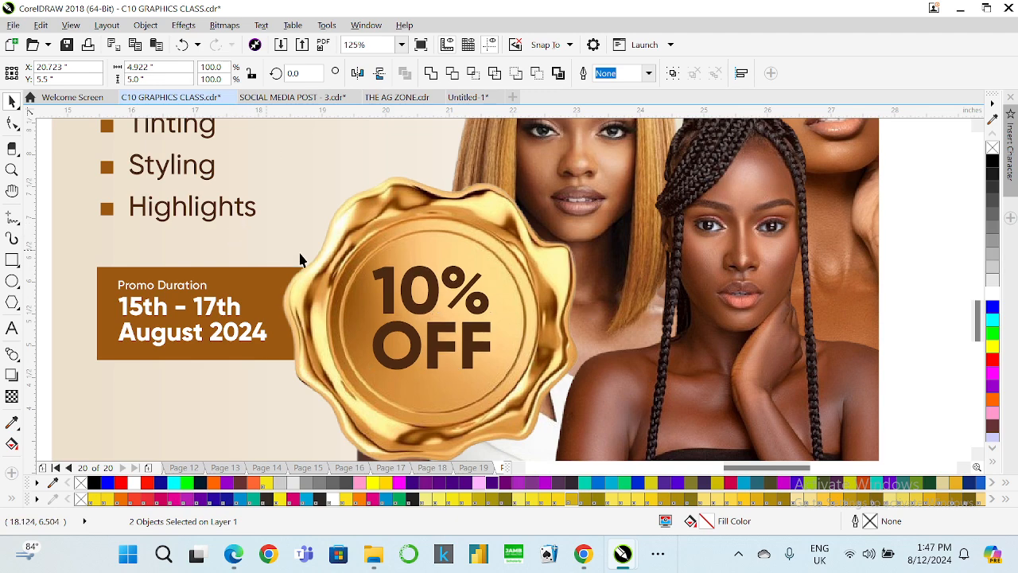
left_click(426, 304)
left_click(476, 74)
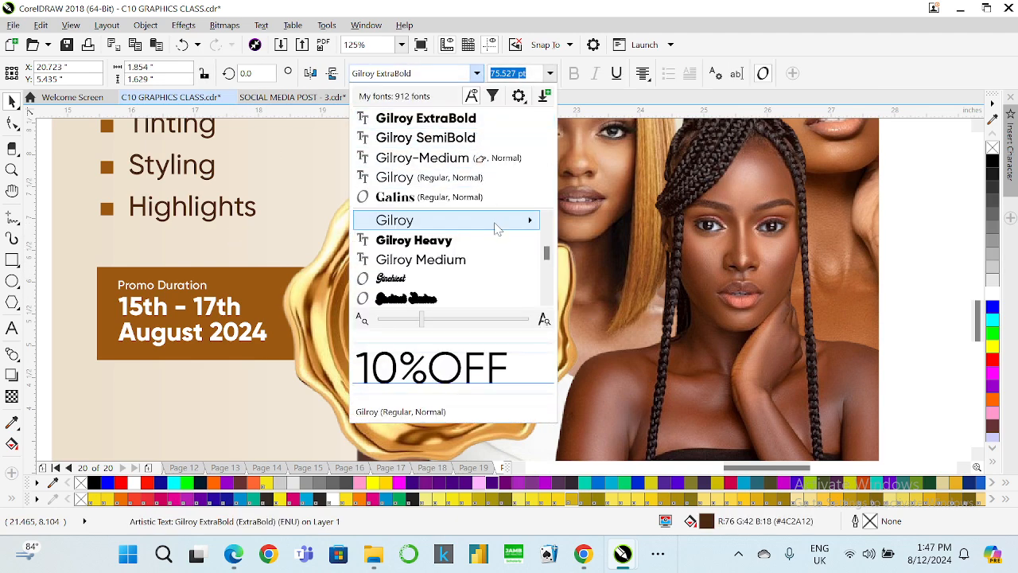
mouse_move(495, 228)
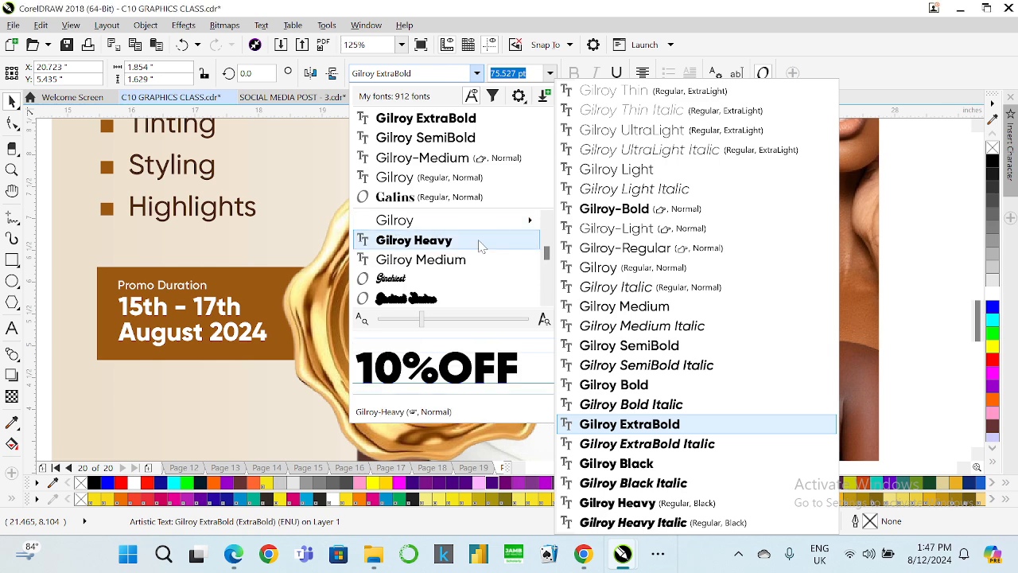
left_click(478, 241)
Try a white fill on the 10% OFF text.
scroll(474, 236, "down", 2)
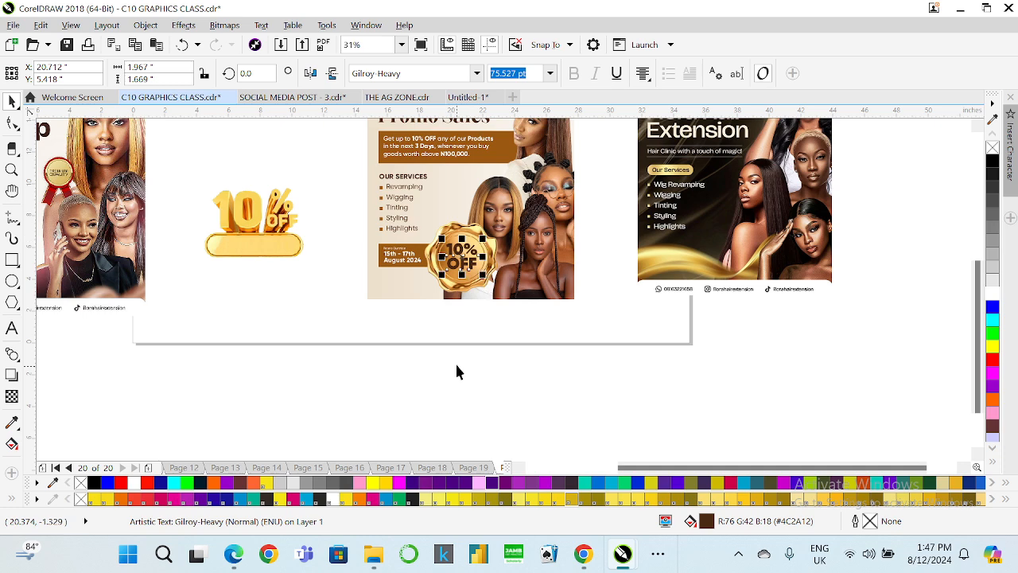
left_click(455, 363)
scroll(443, 245, "up", 1)
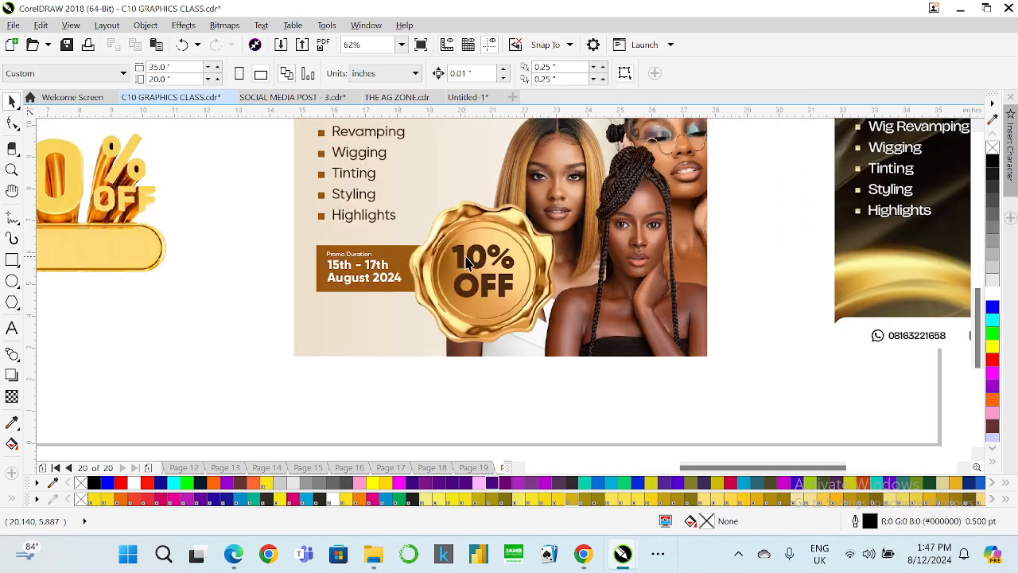
scroll(477, 263, "up", 2)
left_click(485, 262)
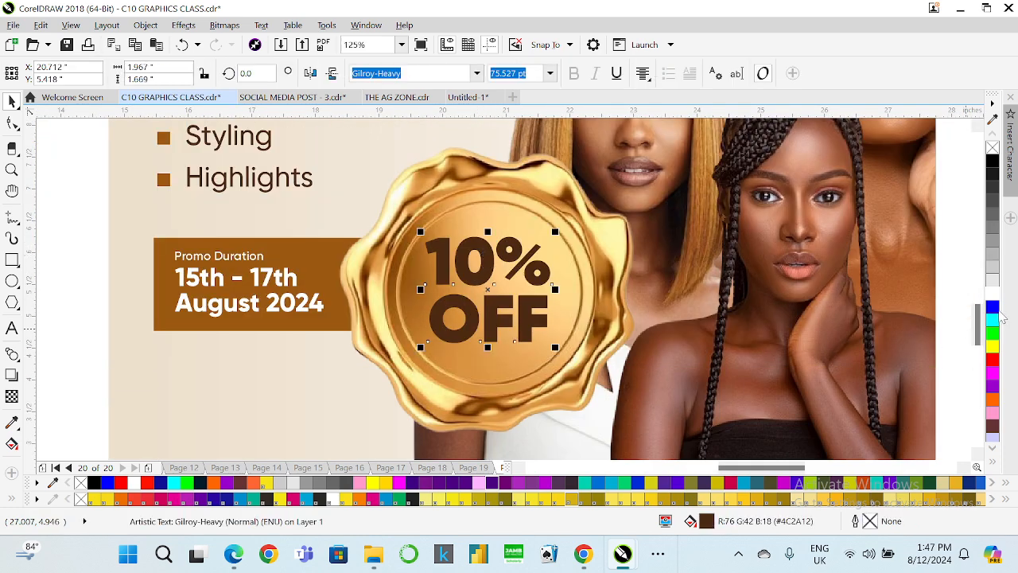
left_click(994, 294)
Review the seal text on the flyer at different zoom levels.
scroll(629, 275, "down", 2)
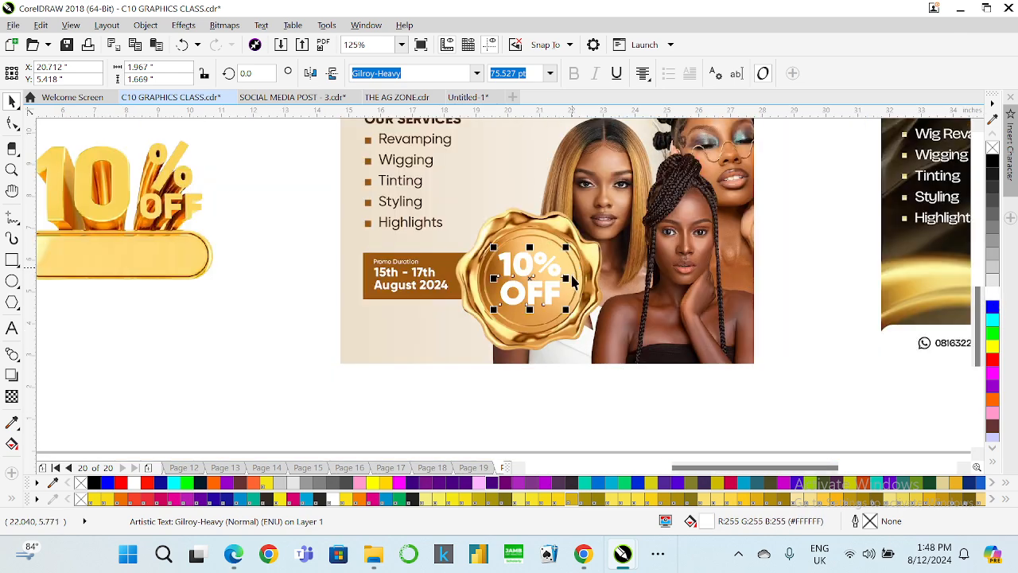
left_click(553, 381)
scroll(492, 313, "down", 1)
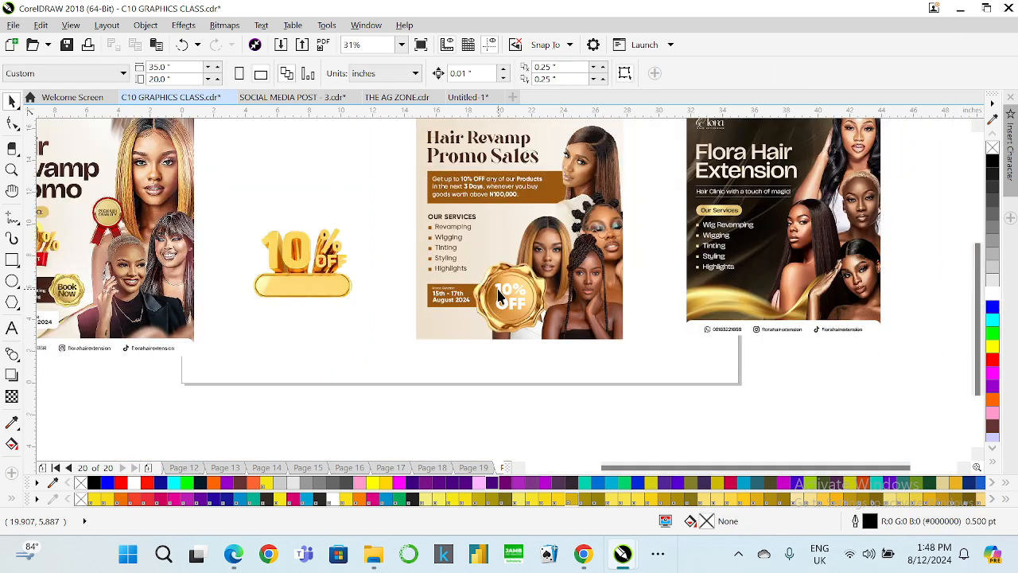
scroll(499, 294, "up", 1)
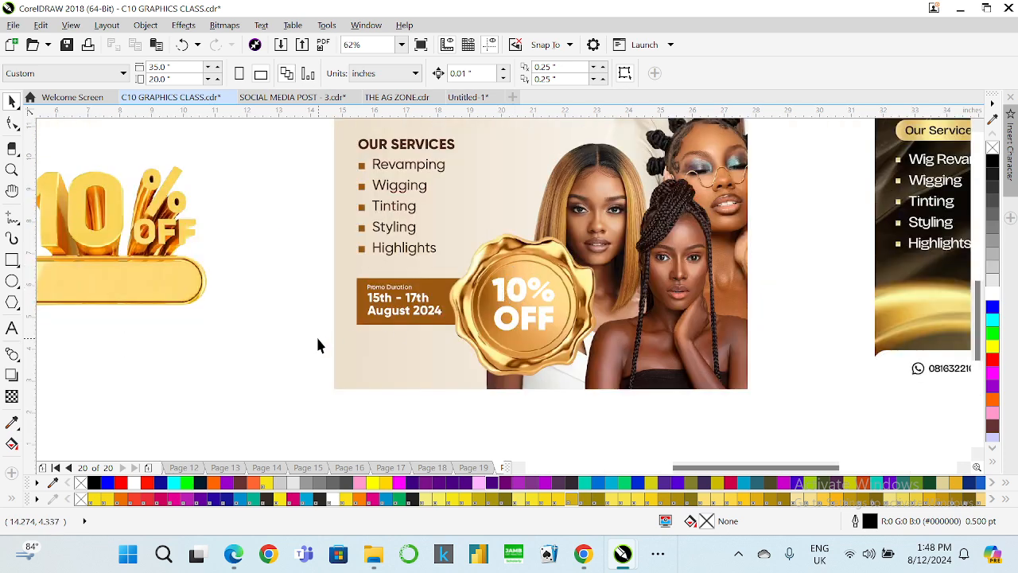
left_click(526, 325)
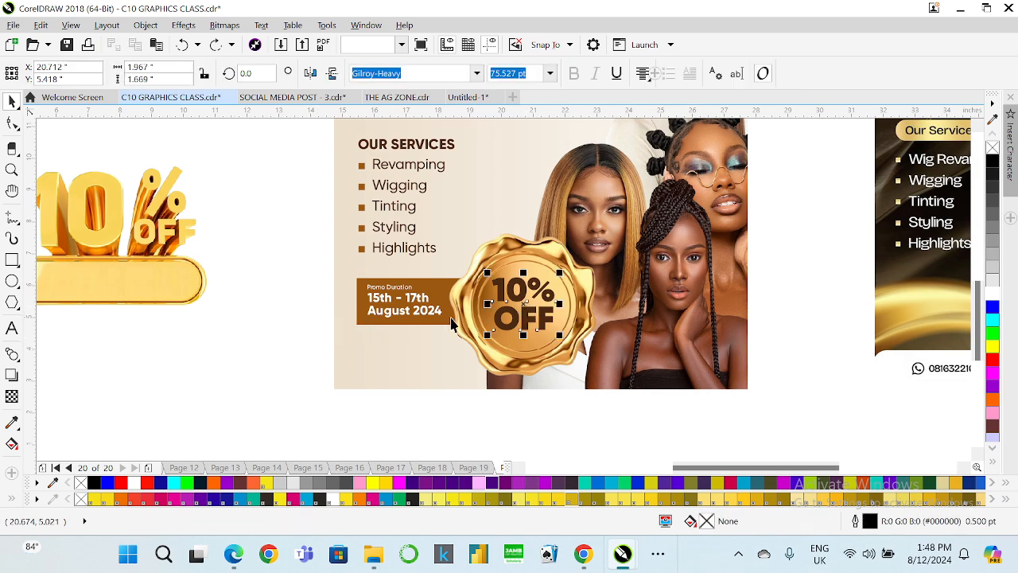
scroll(445, 328, "down", 1)
scroll(465, 247, "up", 1)
scroll(469, 250, "down", 1)
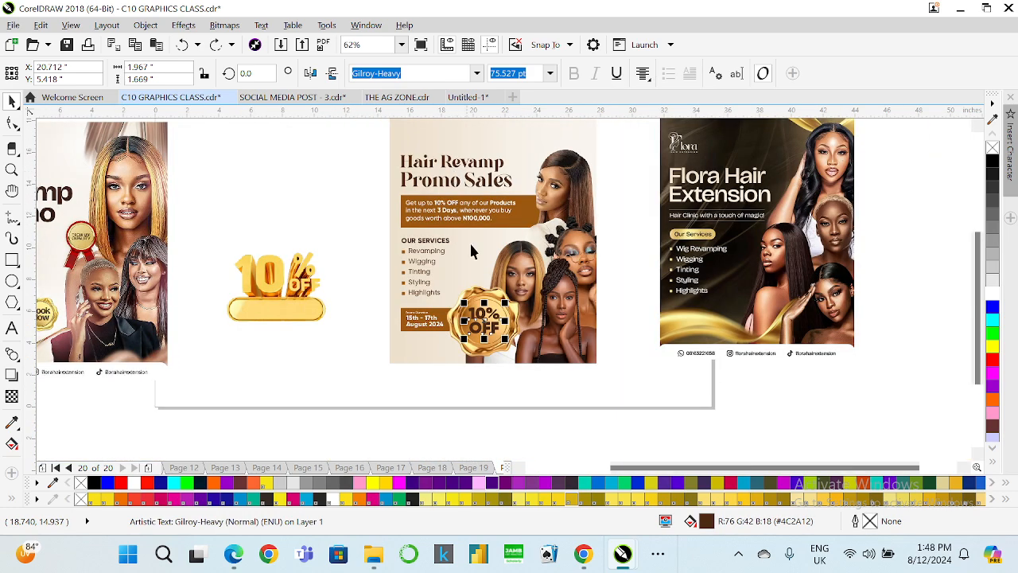
scroll(435, 347, "up", 1)
scroll(456, 352, "down", 2)
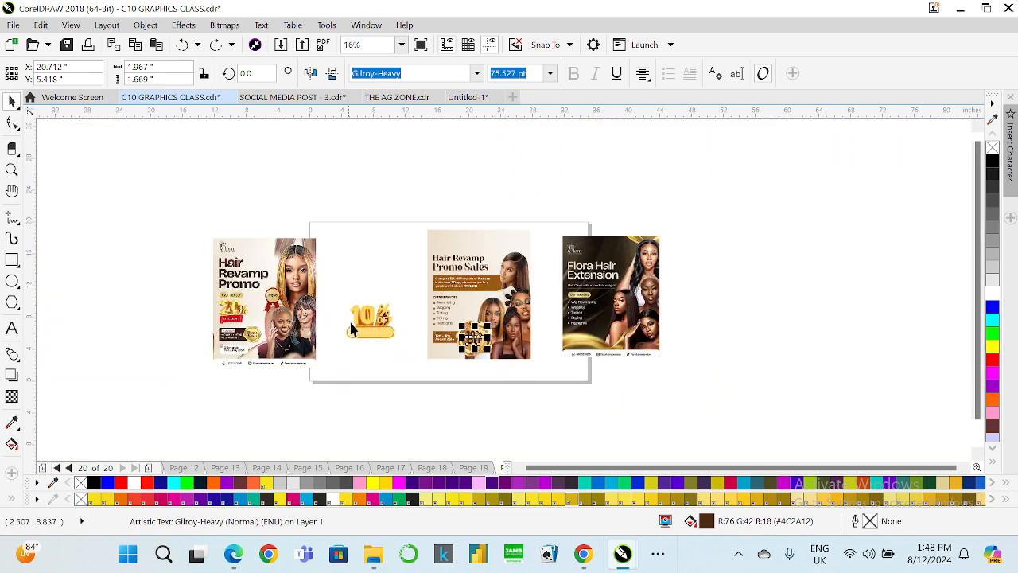
Move the 3D 10% OFF graphic above the page and shift the Hair Revamp Promo flyer next to the Promo Sales flyer.
left_click_drag(366, 324, 325, 188)
left_click_drag(270, 288, 375, 288)
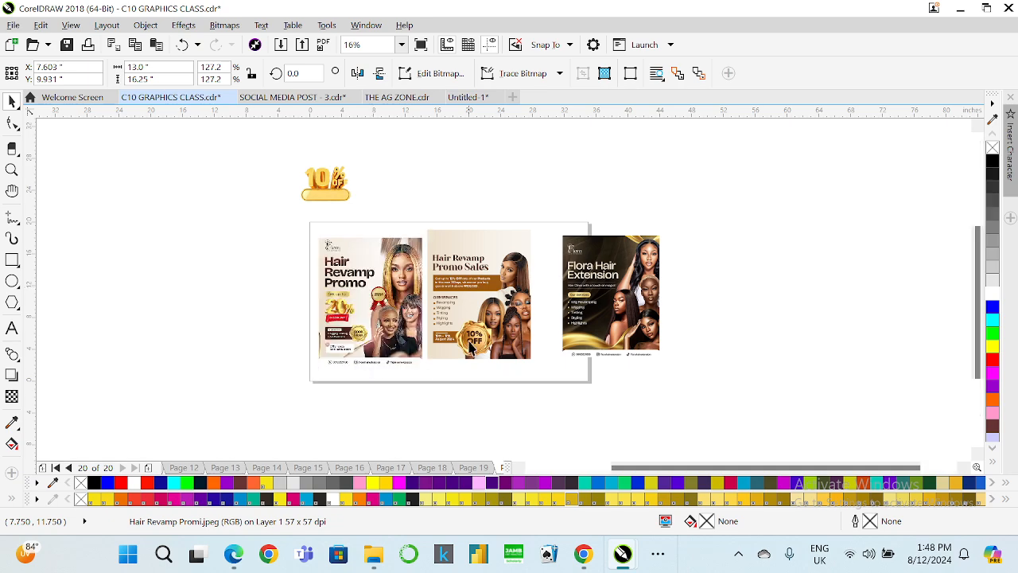
scroll(455, 354, "up", 1)
scroll(457, 354, "up", 1)
left_click(448, 358)
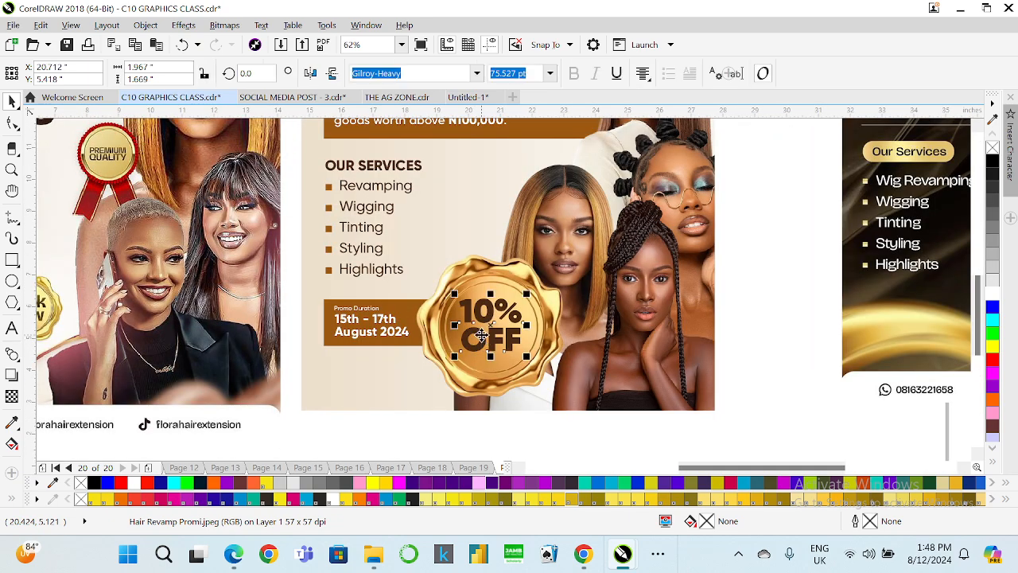
scroll(398, 355, "down", 1)
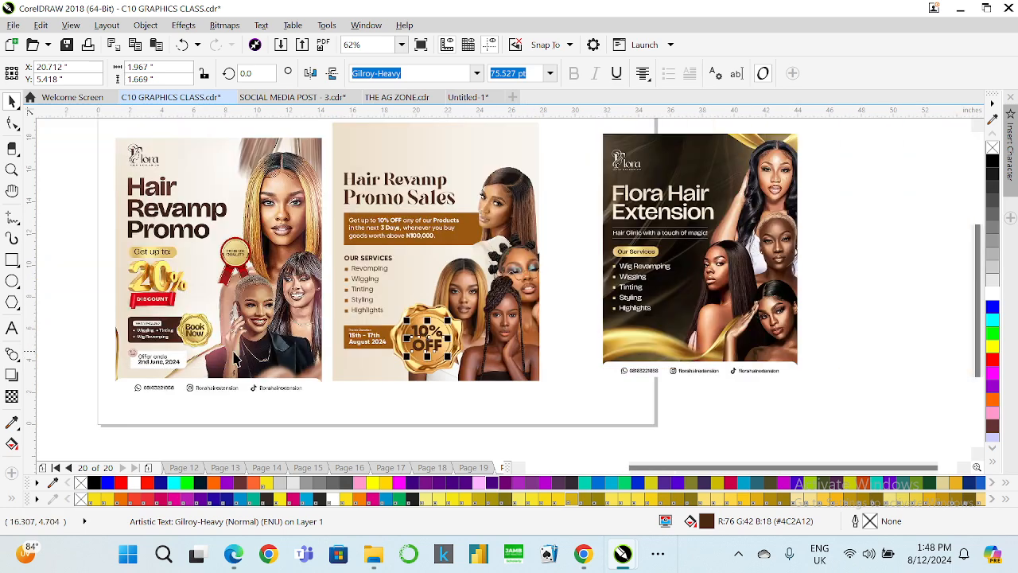
Open the fountain fill editor for the 10% OFF text and sample the seal's gold as the gradient's end colour.
scroll(167, 302, "up", 1)
scroll(164, 297, "up", 1)
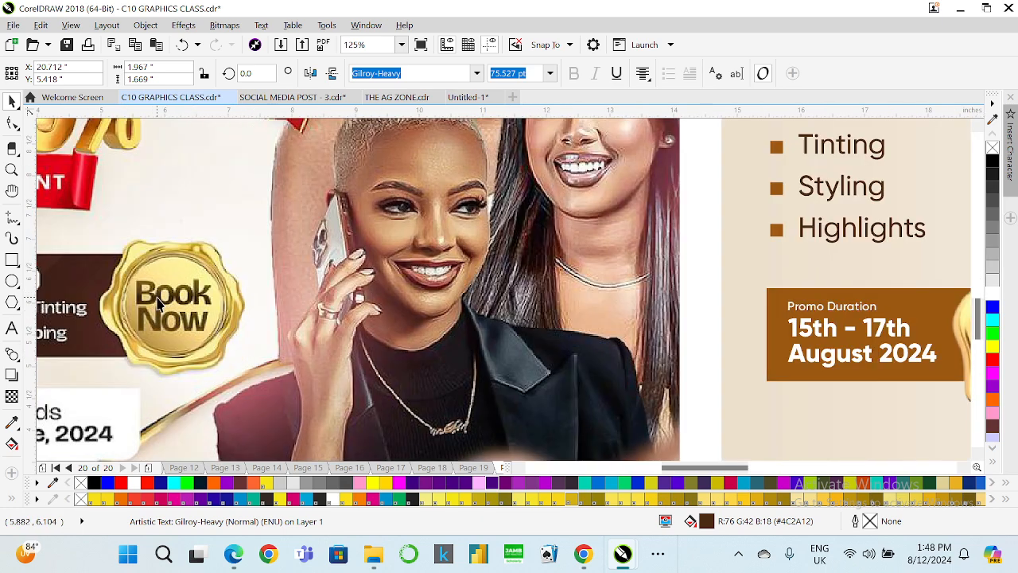
scroll(158, 304, "down", 1)
scroll(648, 326, "up", 1)
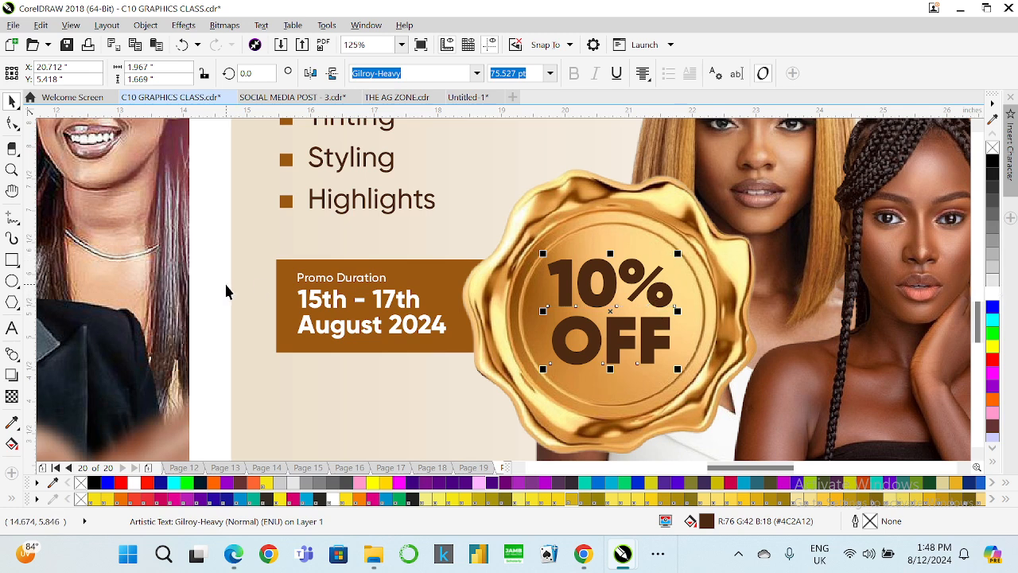
key("F11")
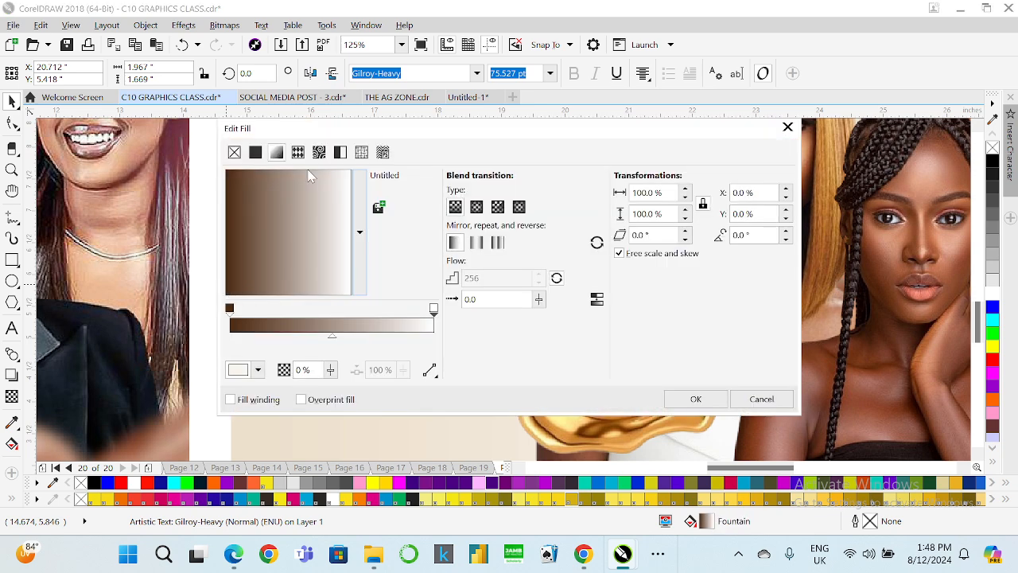
left_click_drag(109, 153, 112, 155)
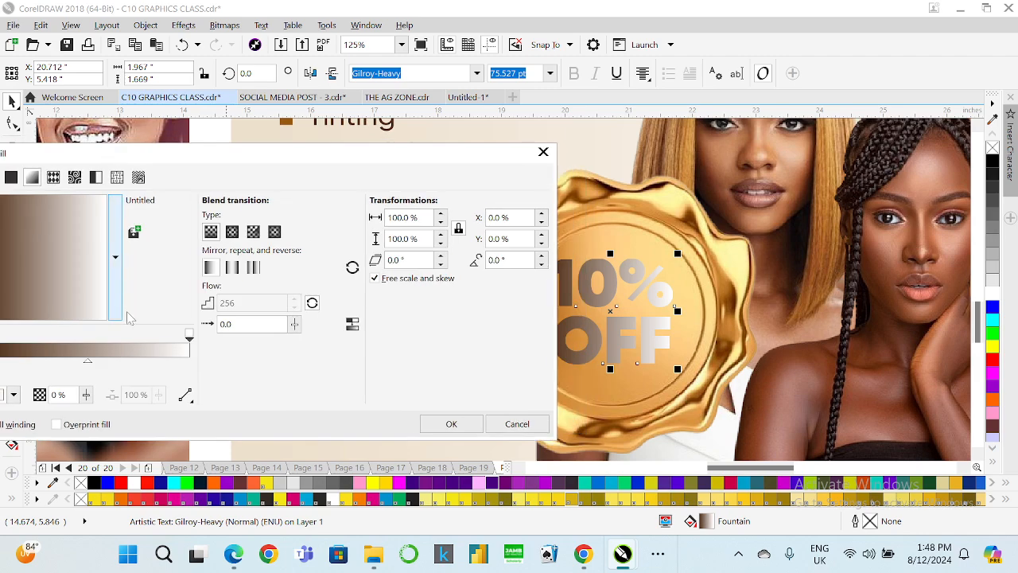
left_click_drag(233, 158, 314, 138)
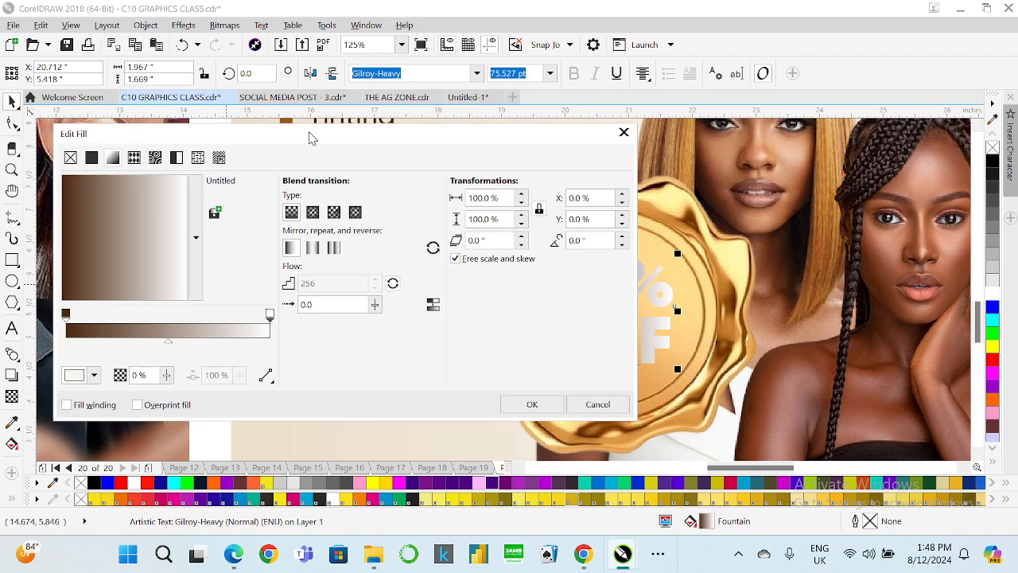
left_click(95, 376)
left_click(138, 200)
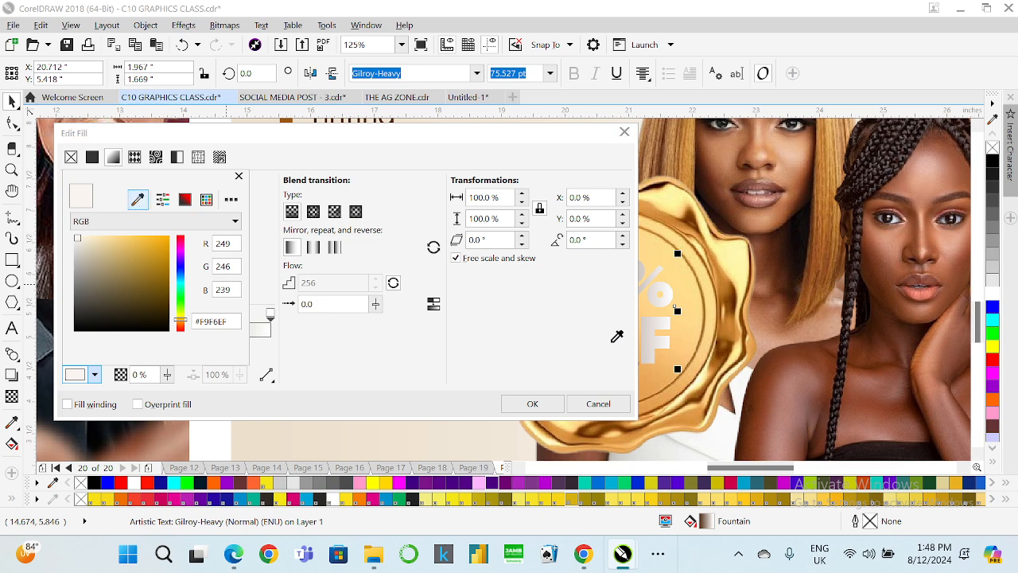
left_click(731, 271)
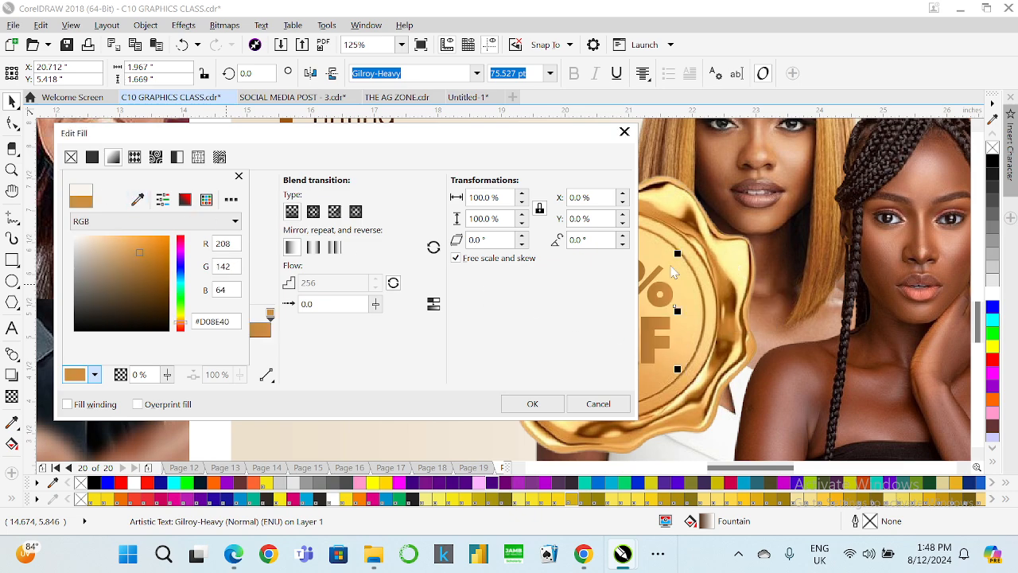
Darken the gradient's end colour to #8F5F25 and apply the brown fountain fill to the 10% OFF text.
left_click(483, 135)
left_click_drag(392, 141, 832, 379)
left_click_drag(617, 443, 555, 414)
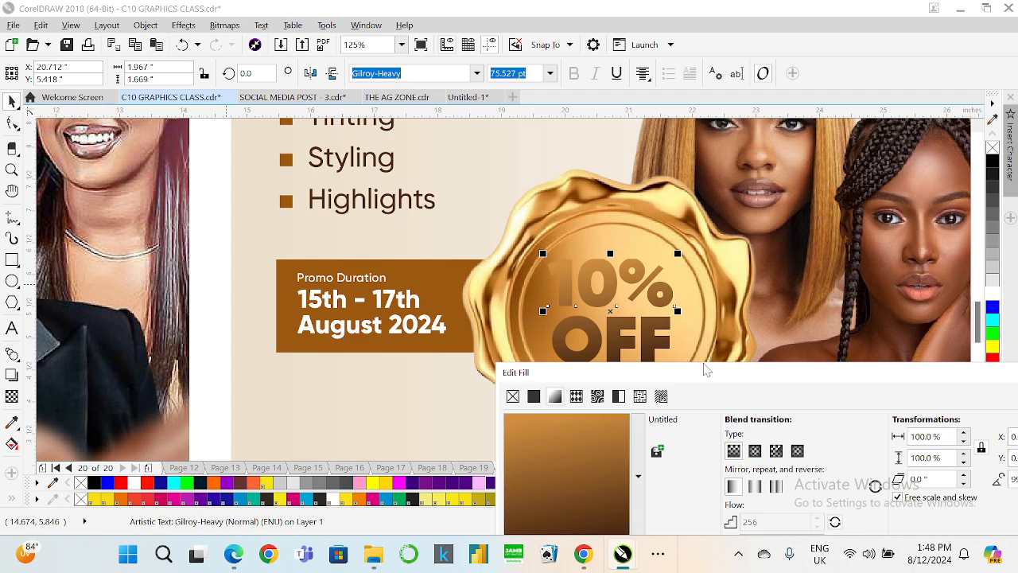
left_click_drag(614, 454, 599, 486)
left_click_drag(704, 374, 719, 208)
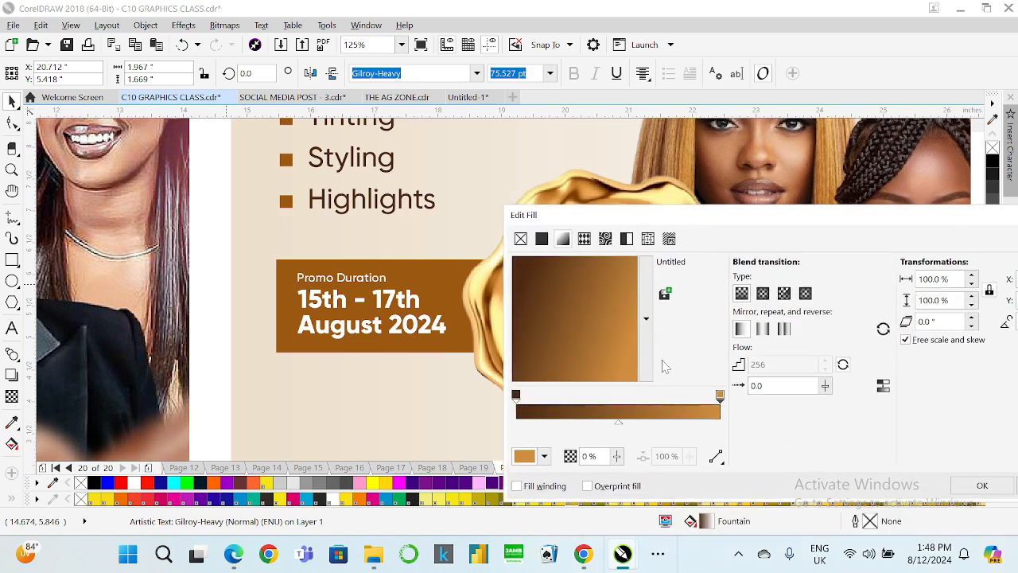
left_click(544, 456)
left_click_drag(564, 386, 593, 370)
left_click(735, 224)
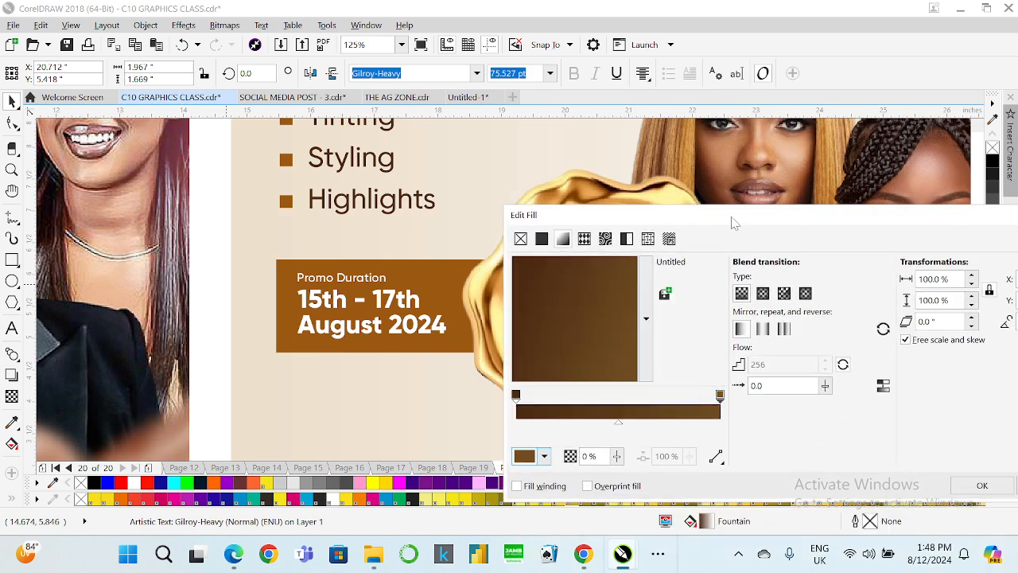
left_click_drag(805, 208, 1000, 134)
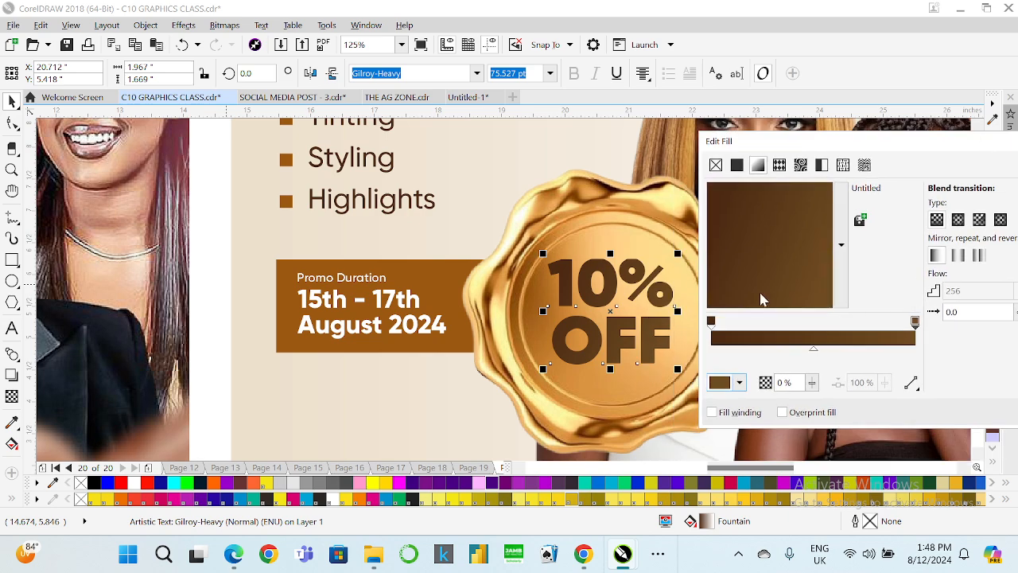
left_click(739, 383)
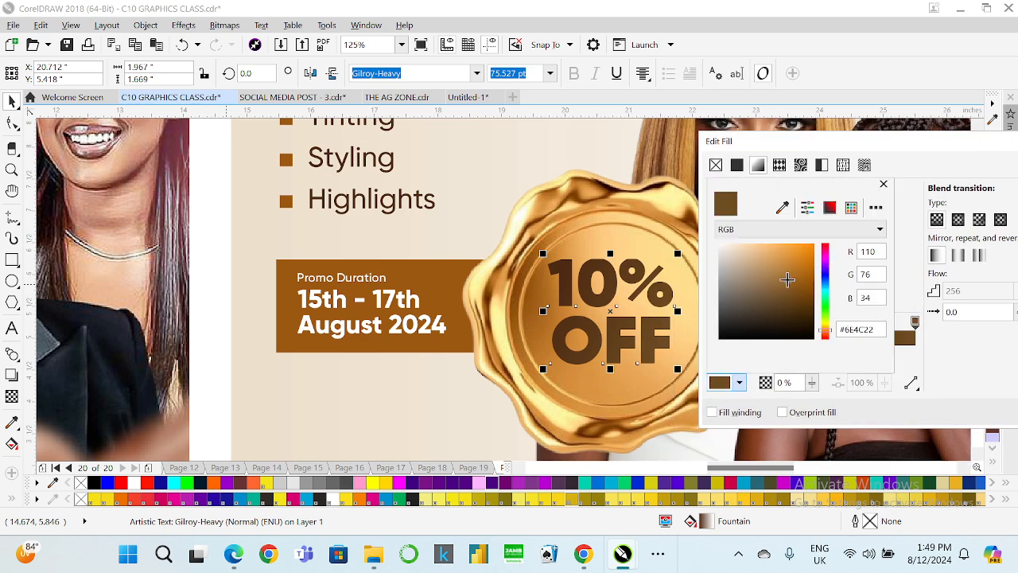
left_click(787, 279)
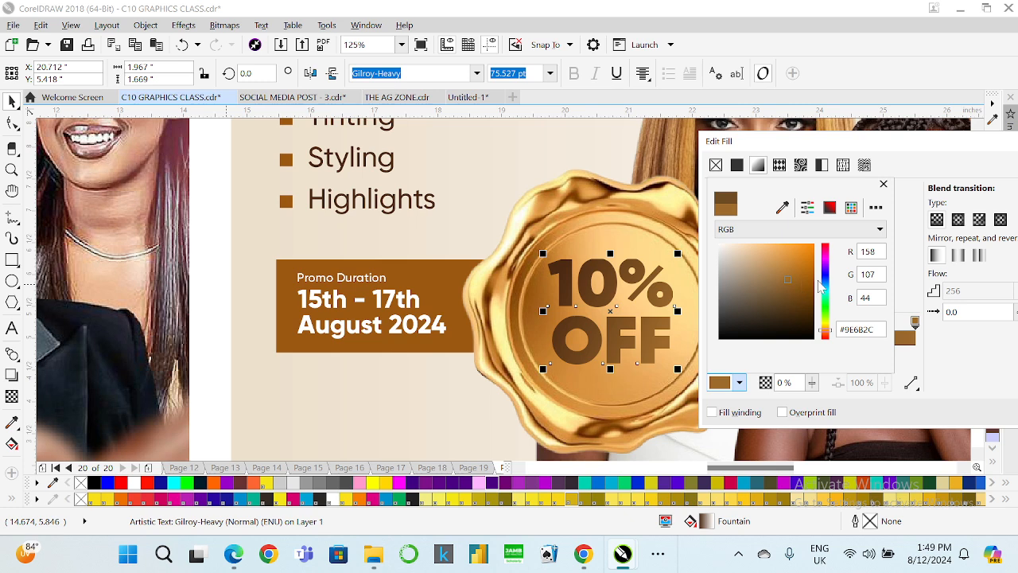
left_click(961, 368)
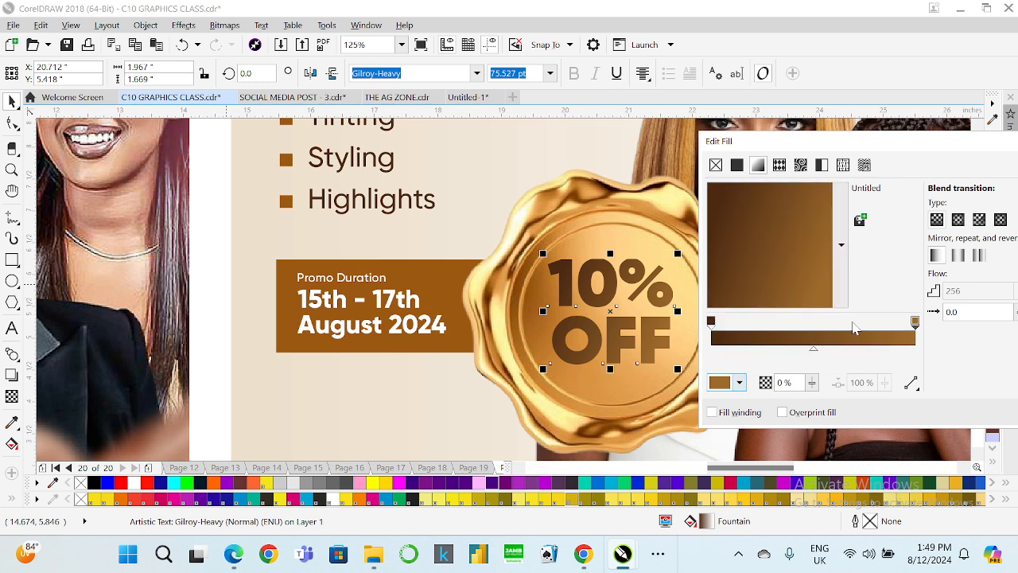
left_click_drag(804, 265, 806, 226)
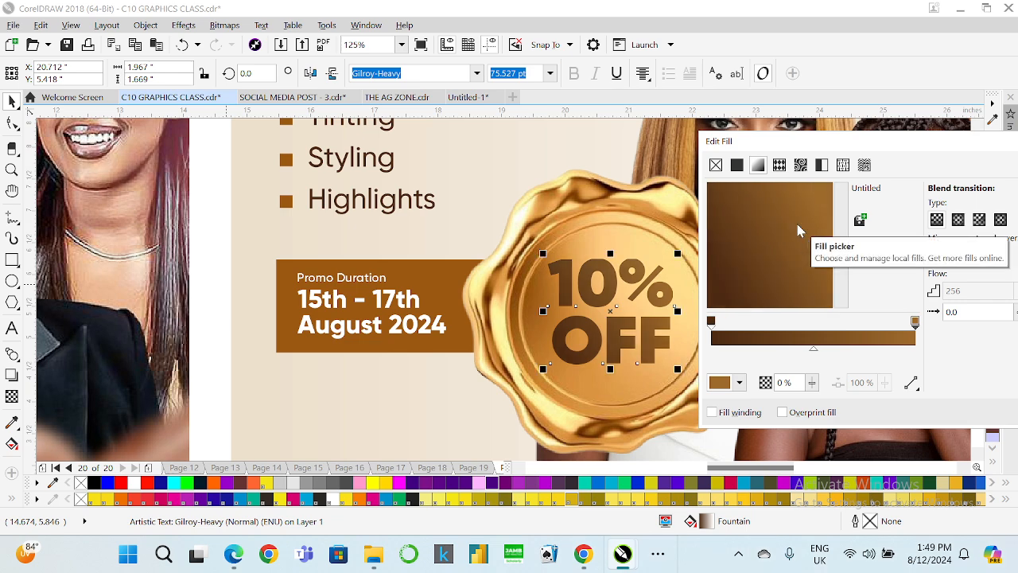
left_click(739, 383)
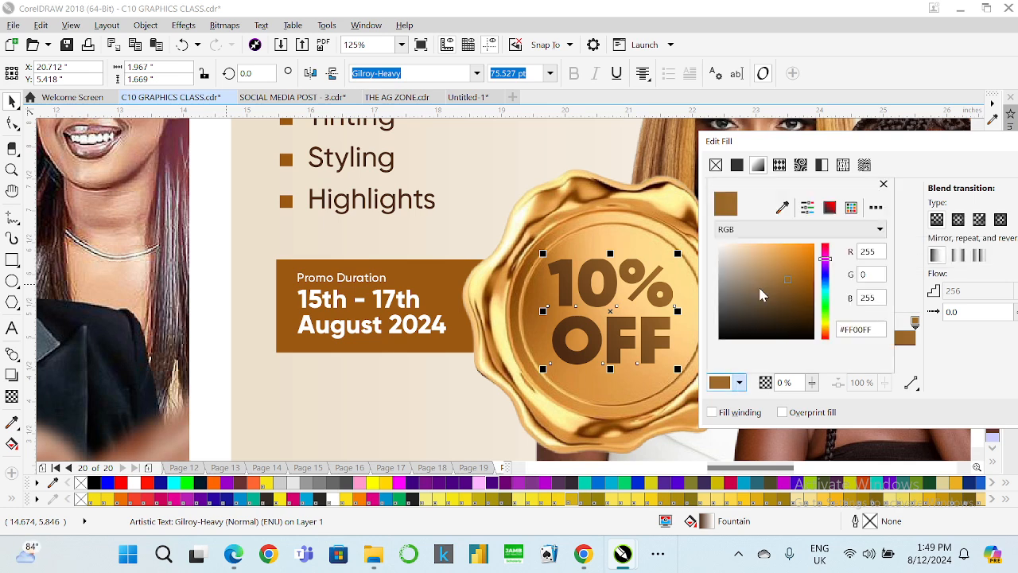
left_click_drag(789, 288, 792, 290)
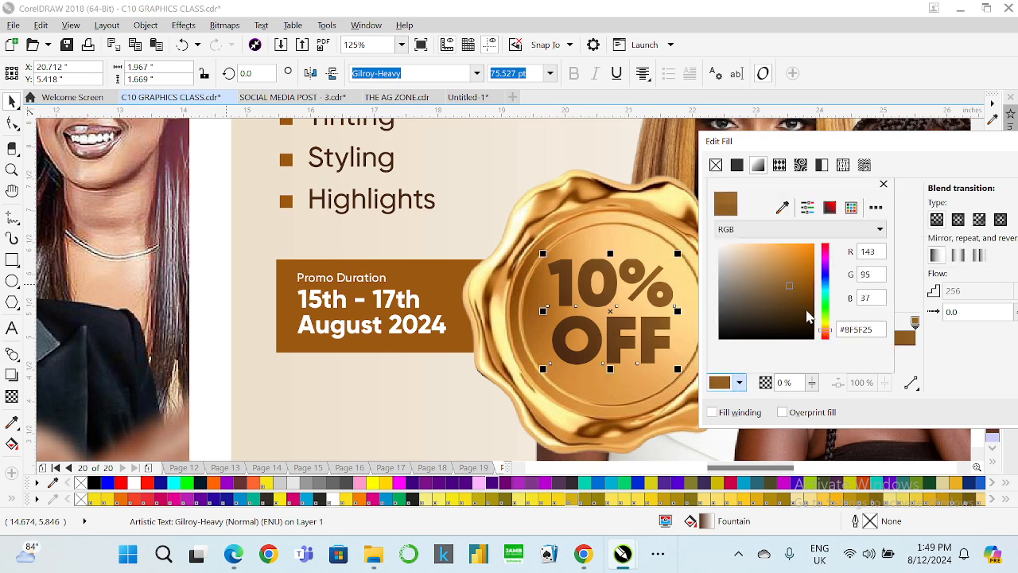
left_click(962, 370)
key("Return")
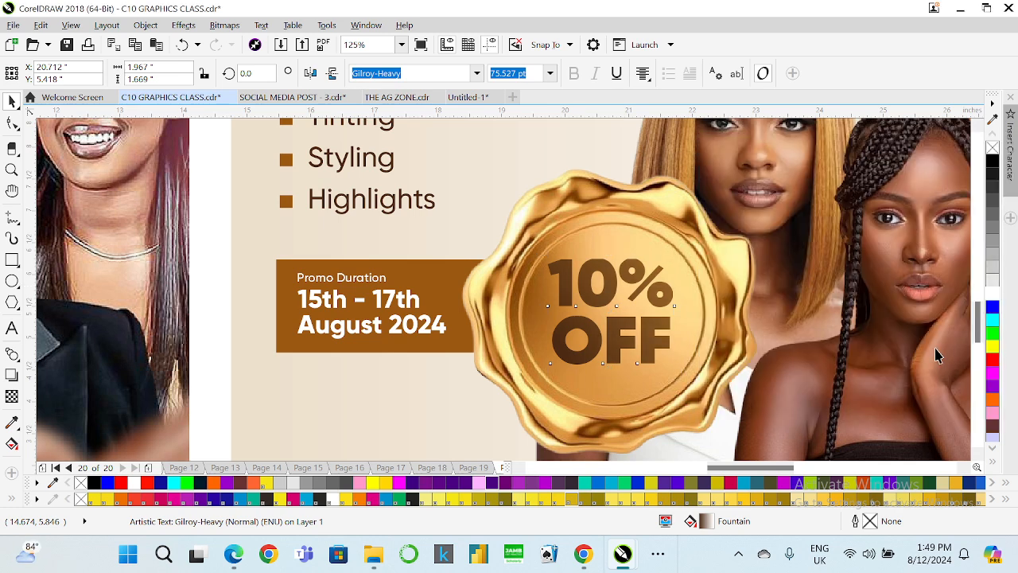
Group the Promo Sales flyer's objects and centre-align it with the Hair Revamp Promo flyer.
left_click(671, 258)
scroll(466, 253, "down", 2)
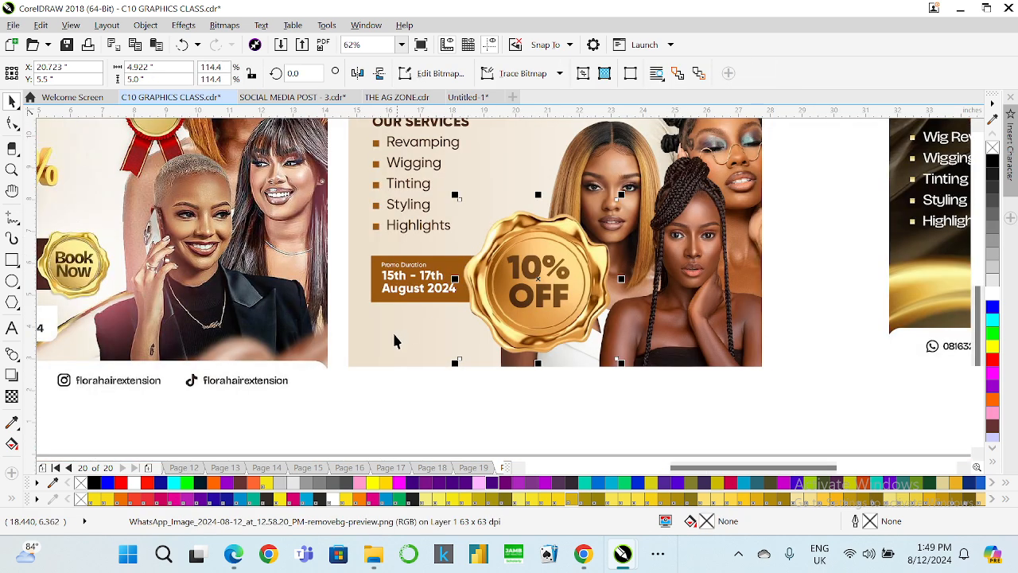
left_click(378, 403)
scroll(428, 380, "down", 2)
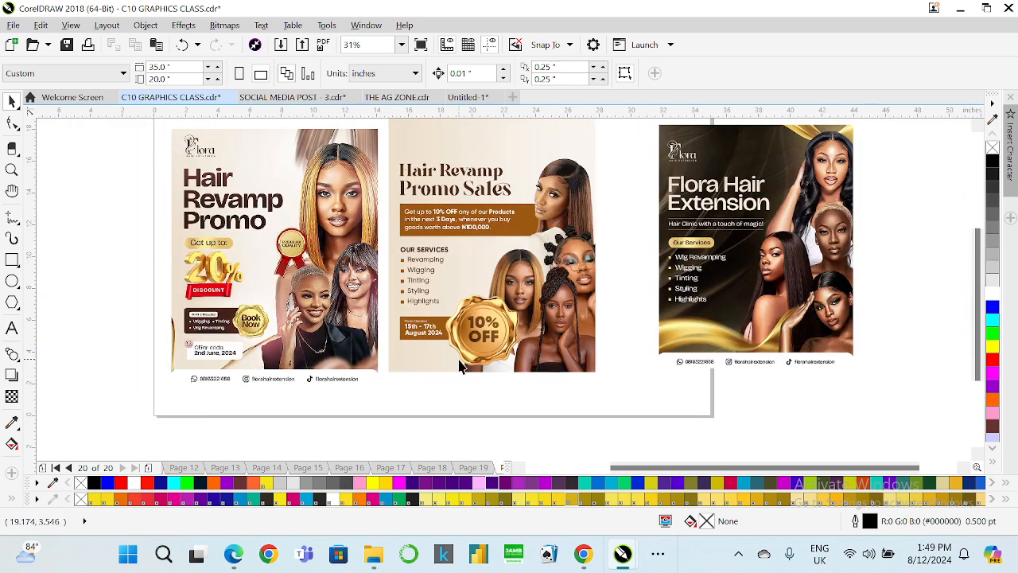
scroll(457, 375, "up", 2)
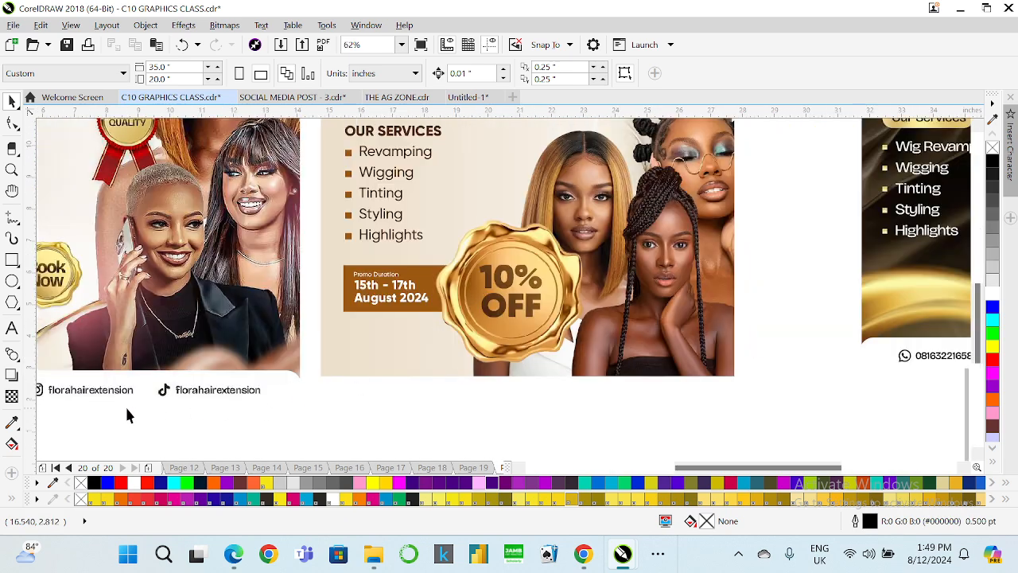
scroll(402, 416, "down", 2)
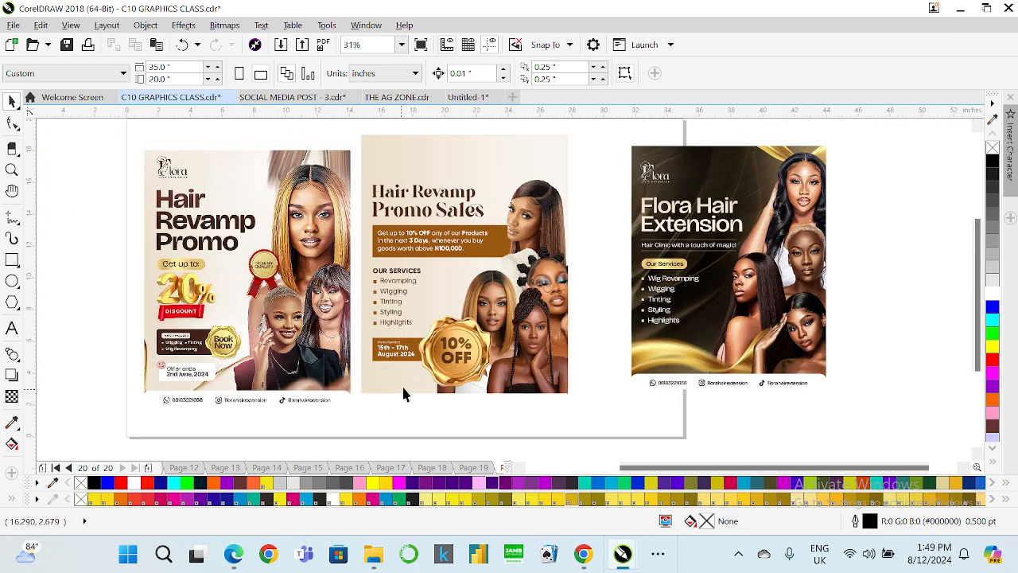
left_click_drag(491, 294, 590, 415)
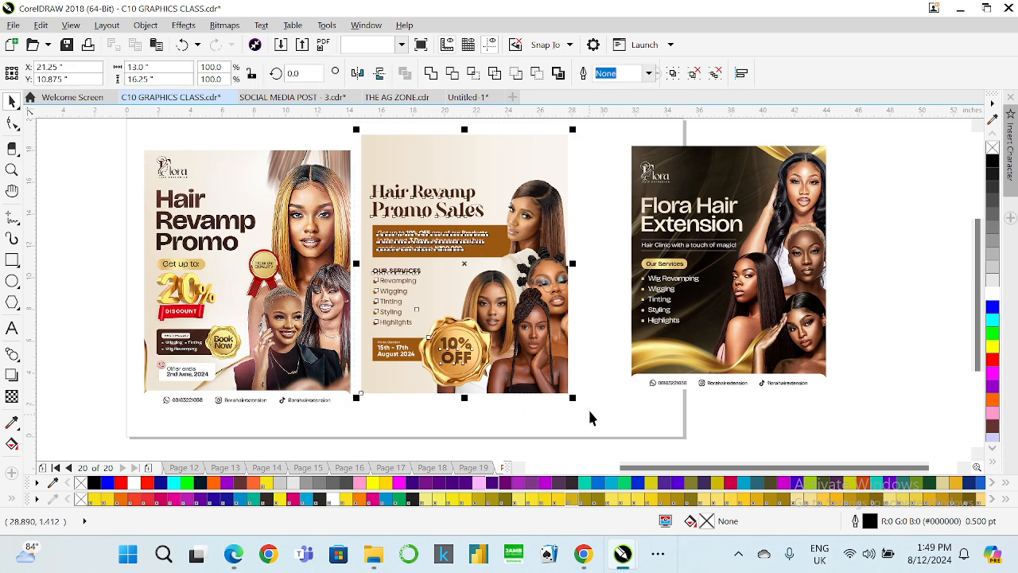
key("ctrl+g")
left_click(328, 342, "shift")
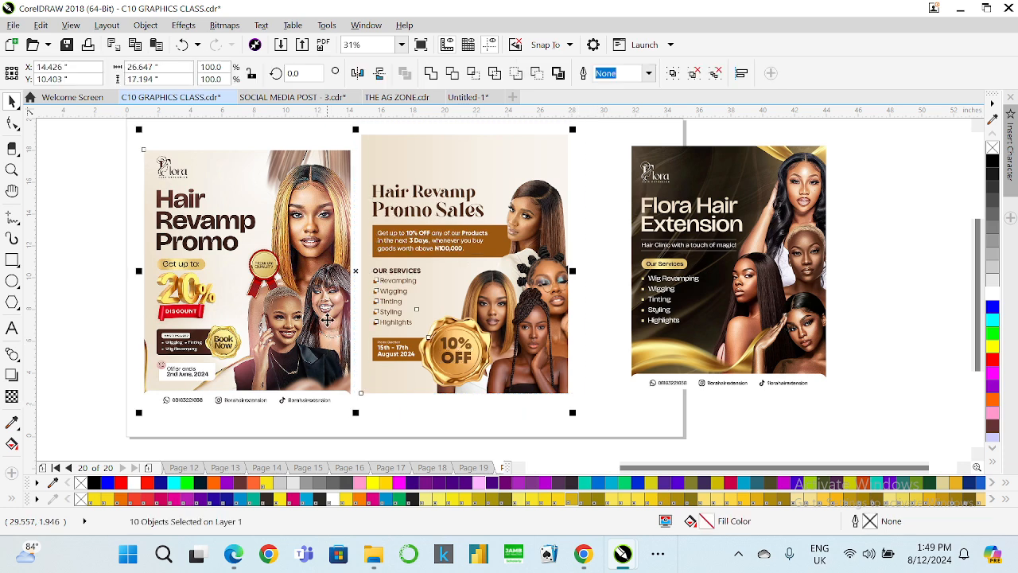
key("e")
left_click(587, 194)
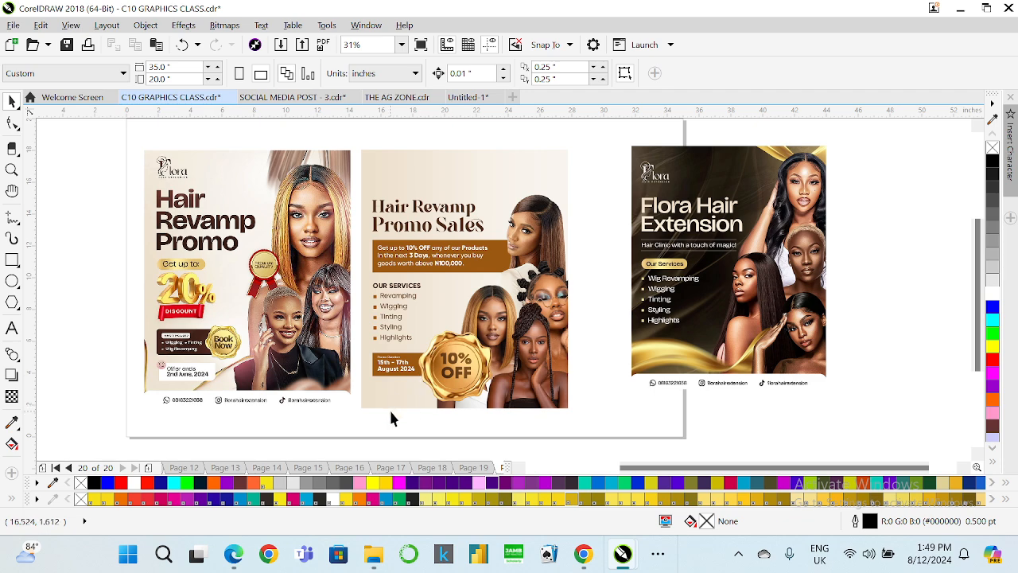
Ungroup the Promo Sales flyer's objects.
scroll(419, 407, "up", 2)
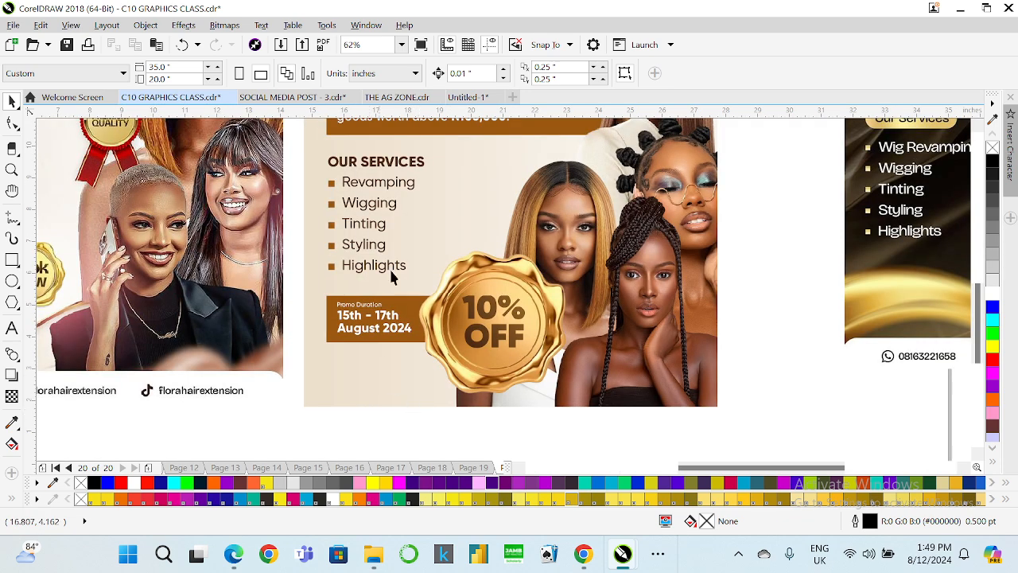
left_click(378, 187)
right_click(374, 184)
left_click(446, 214)
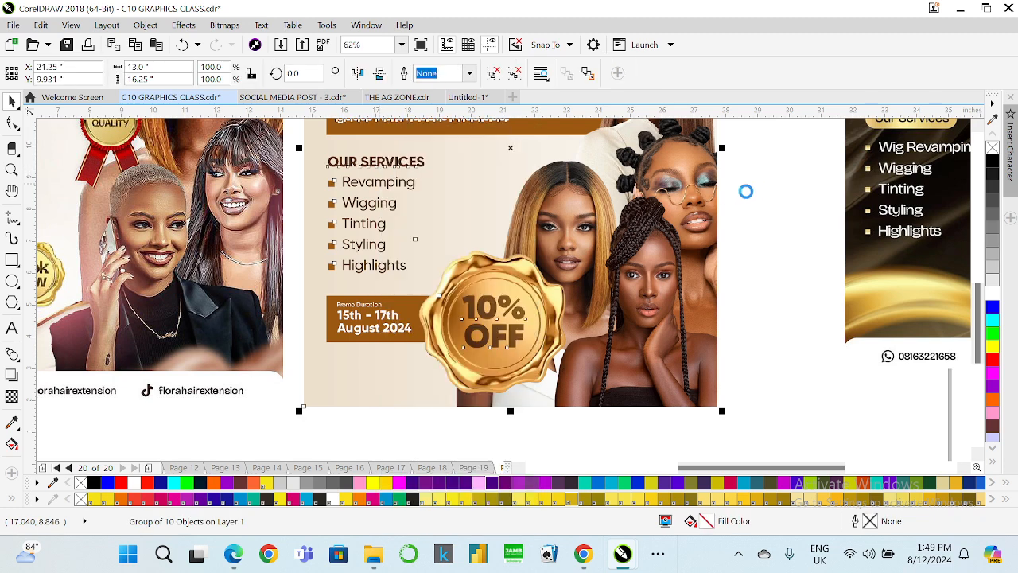
left_click(405, 188)
right_click(373, 186)
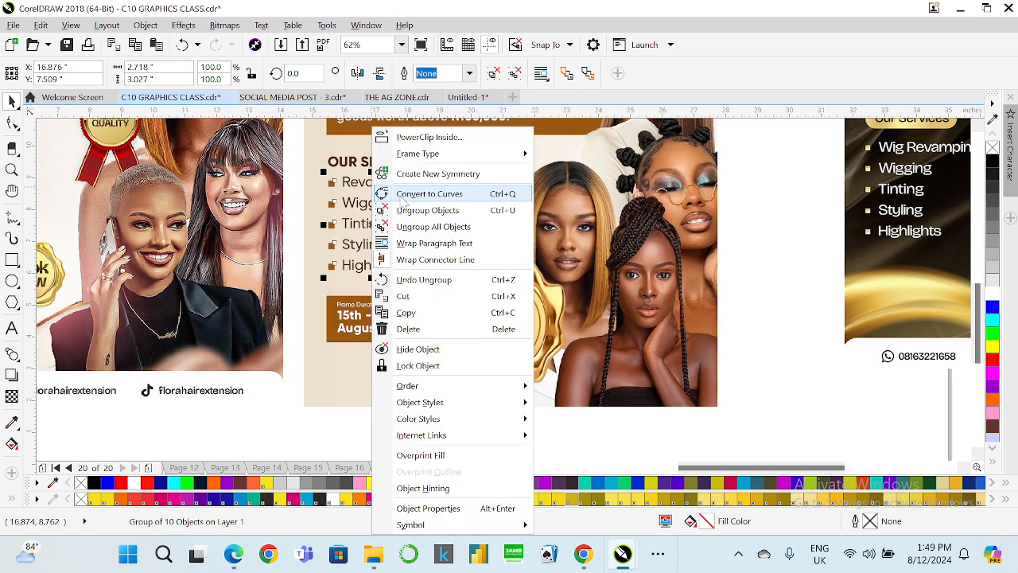
left_click(426, 210)
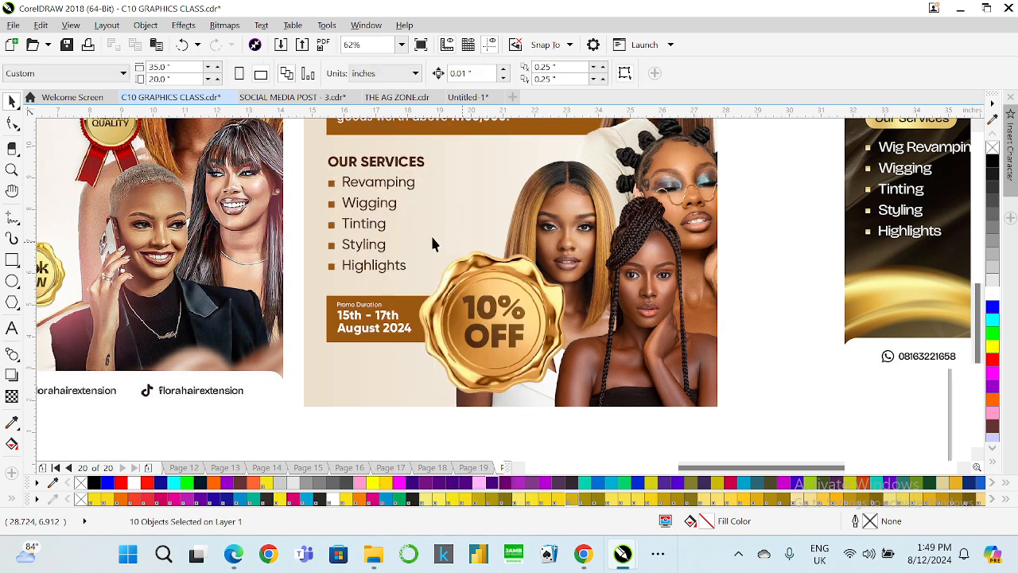
Duplicate the Revamping text below the promo duration box and retype it as CONTACT.
left_click(393, 185)
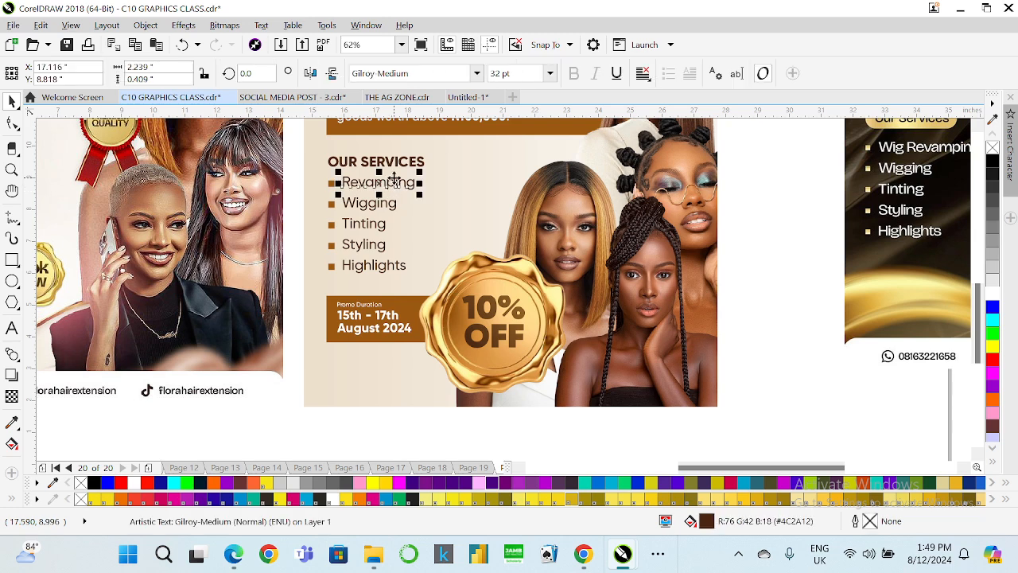
left_click_drag(394, 179, 374, 368)
left_click(12, 327)
double_click(363, 361)
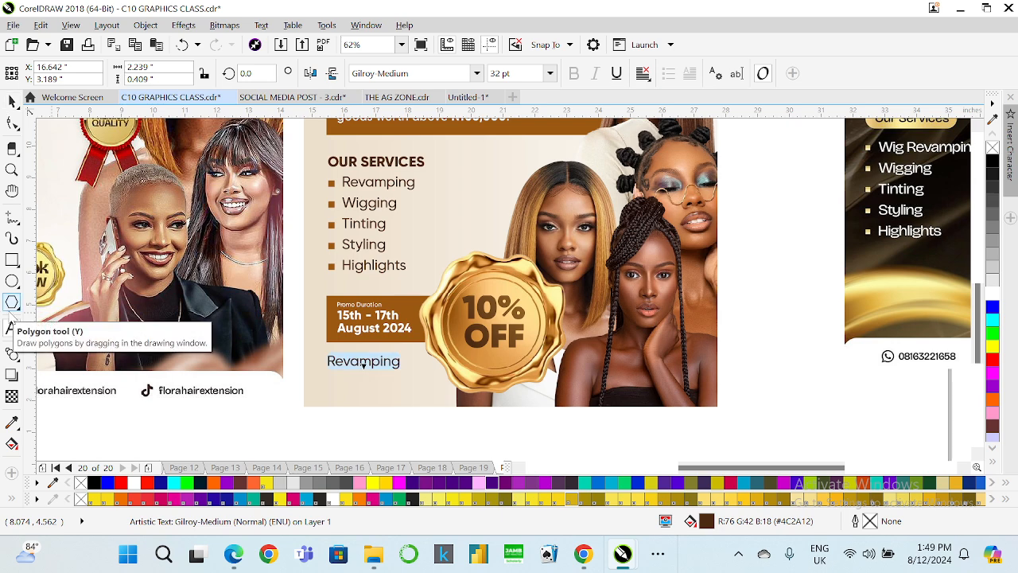
type("CONTACT")
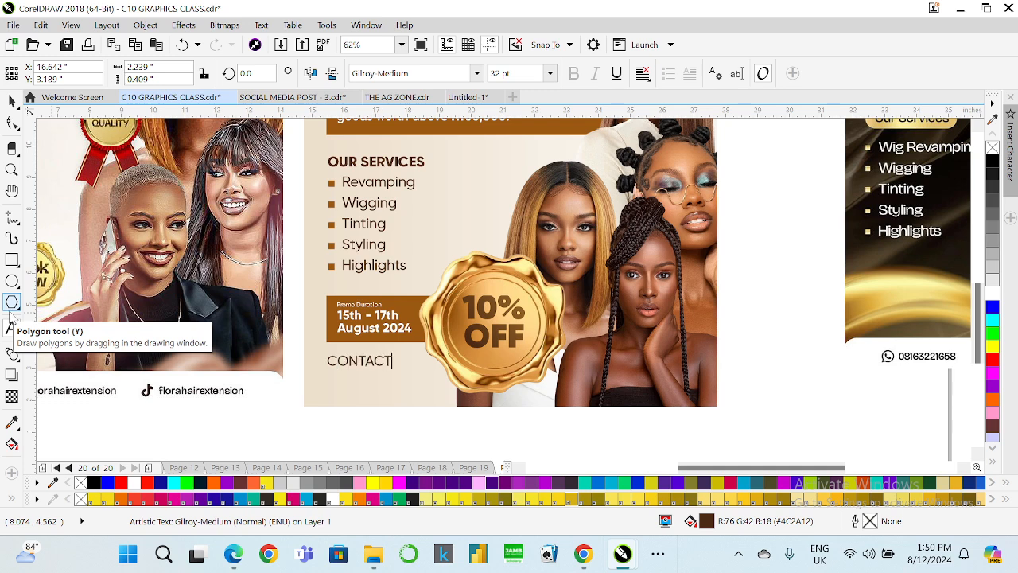
Scale the CONTACT text down to about 19.8 pt.
left_click(12, 100)
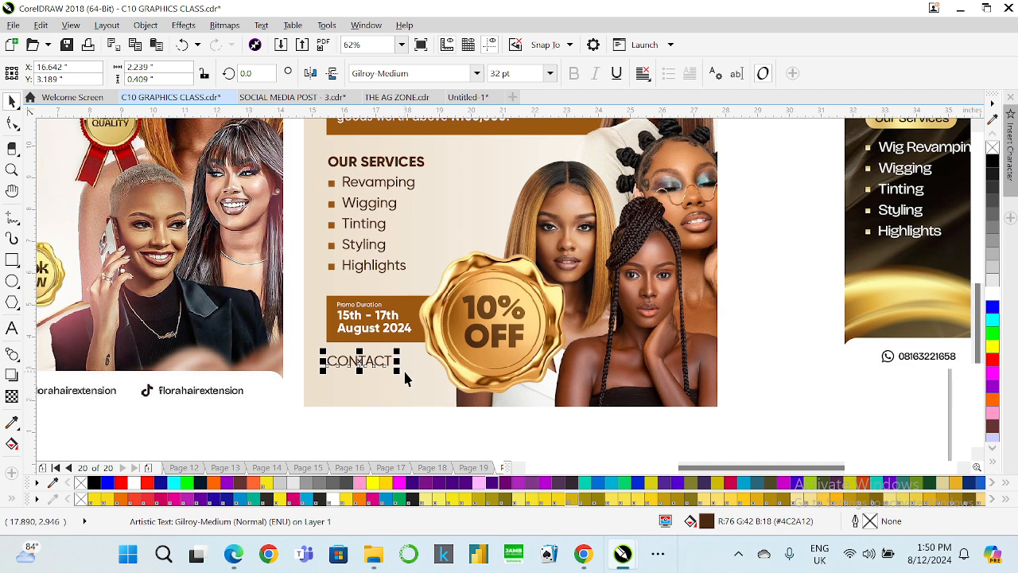
left_click_drag(398, 371, 367, 365)
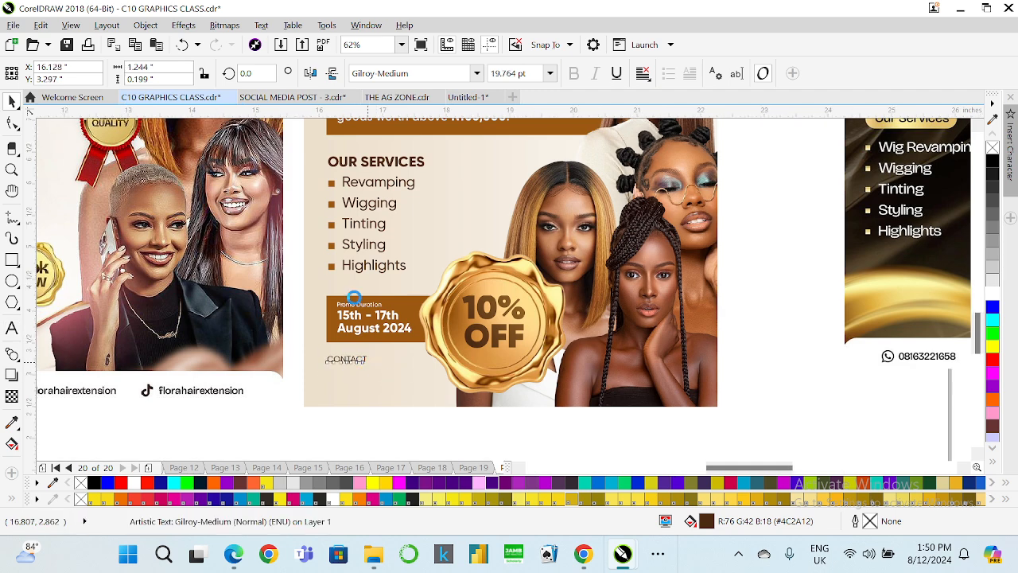
scroll(354, 298, "up", 2)
scroll(358, 297, "down", 4)
scroll(362, 195, "up", 3)
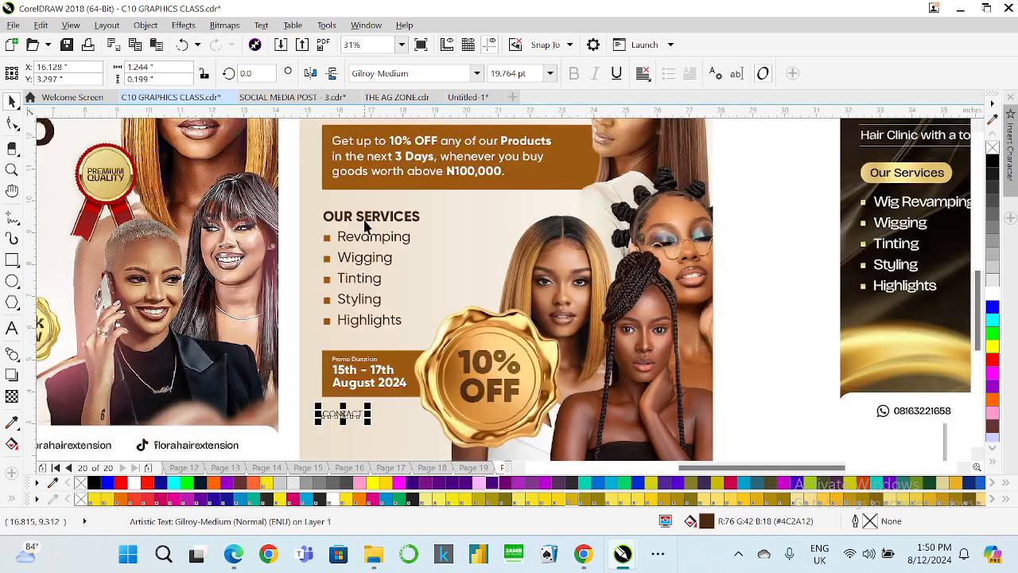
left_click(364, 226, "shift")
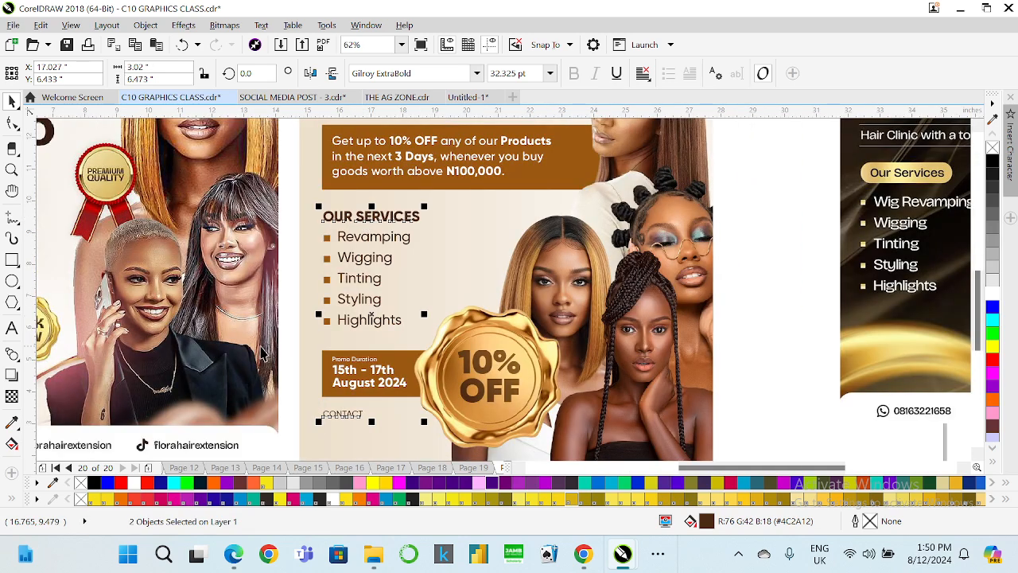
left_click(326, 417)
left_click(335, 420)
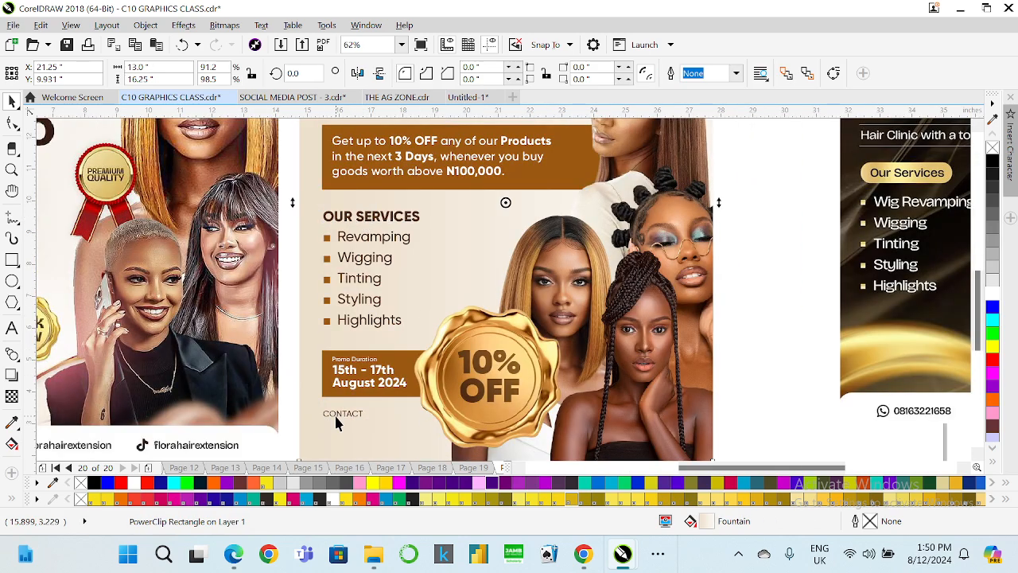
left_click(337, 415)
left_click(477, 73)
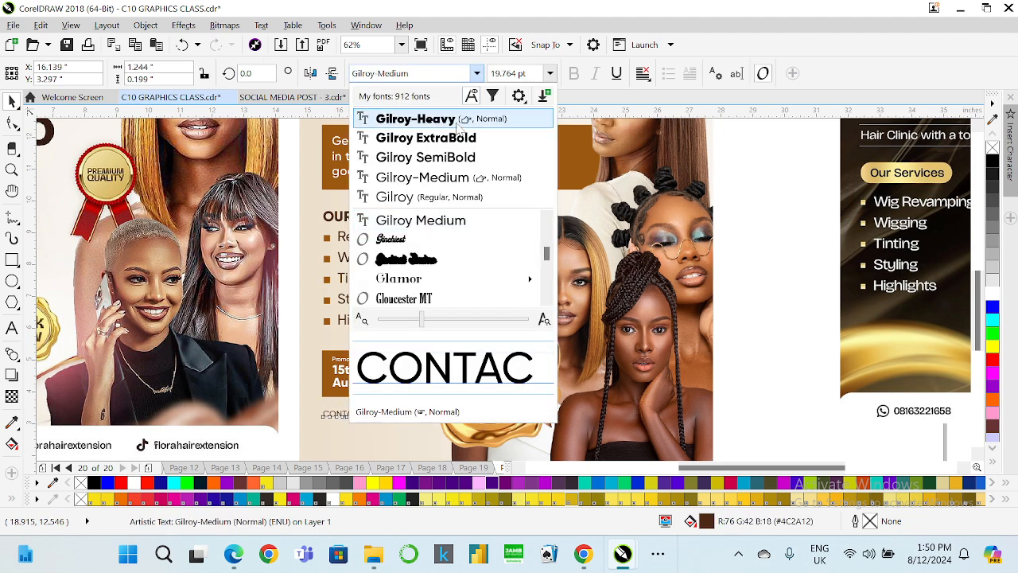
key("Escape")
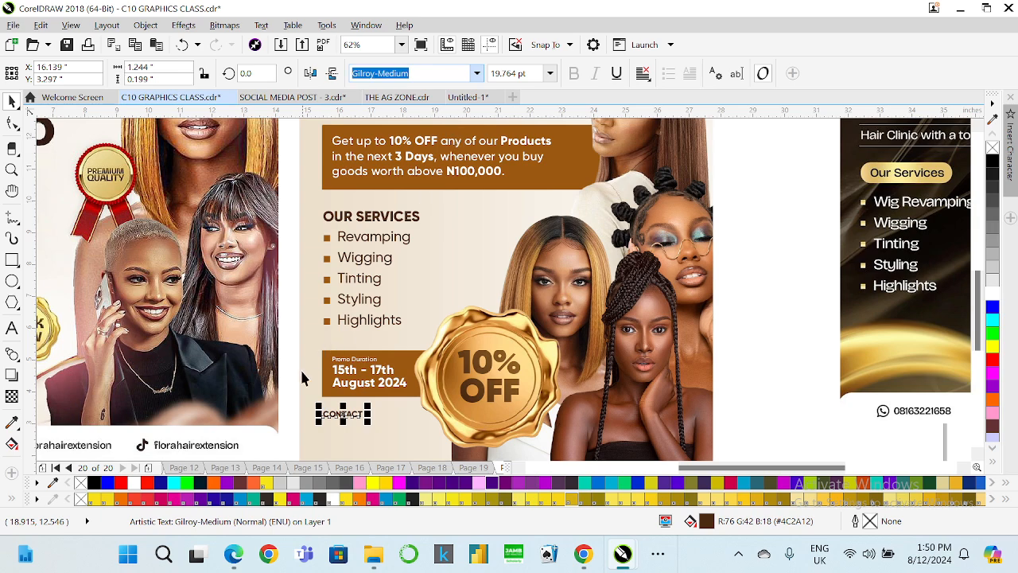
key("Escape")
scroll(301, 370, "down", 2)
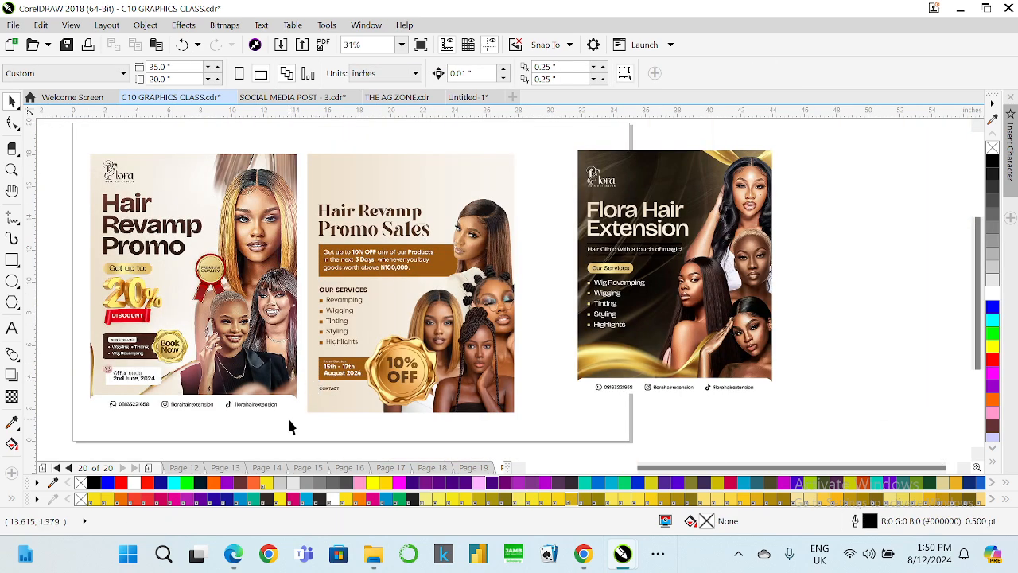
scroll(302, 416, "up", 2)
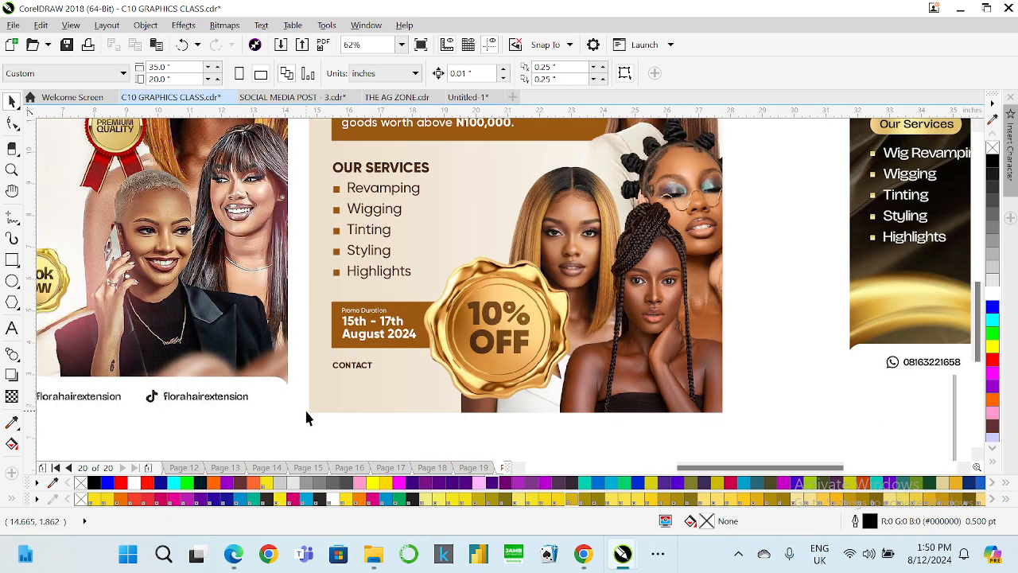
key("Page_Up")
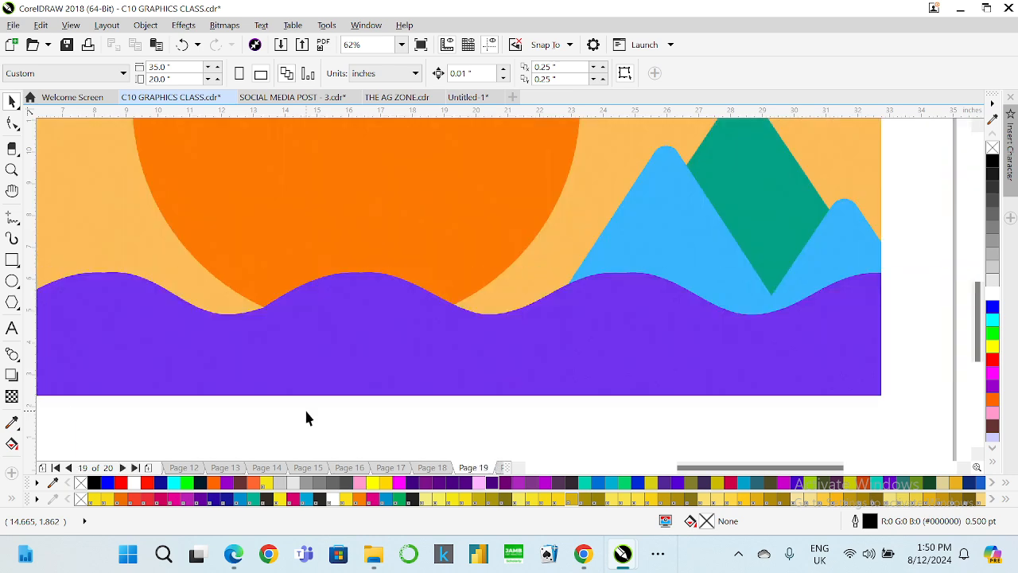
scroll(296, 398, "down", 2)
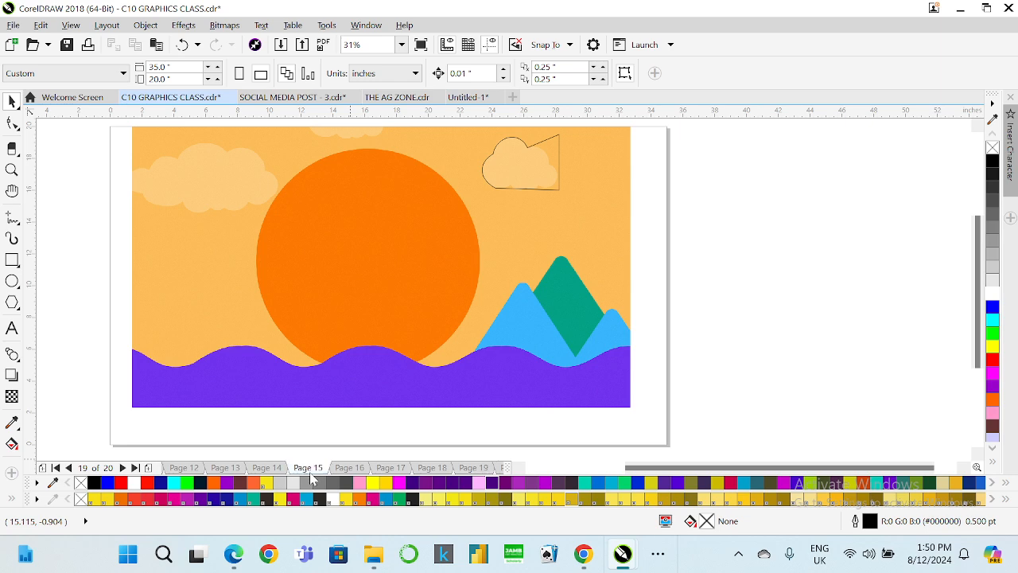
left_click(291, 471)
left_click(267, 468)
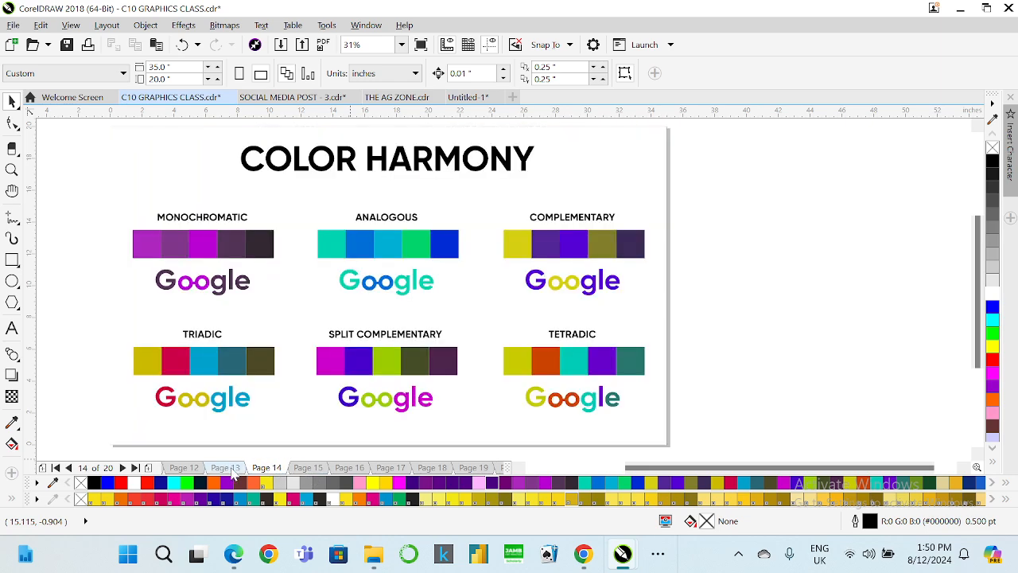
left_click(222, 468)
left_click(185, 468)
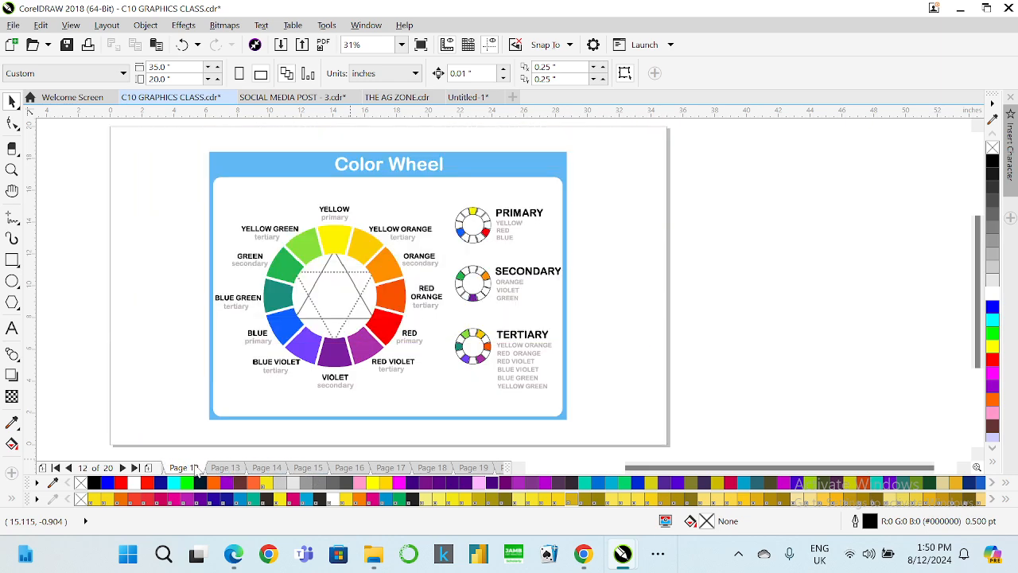
key("Page_Down")
key("Page_Down")
key("Page_Down")
key("Page_Down")
key("Page_Down")
key("Page_Down")
key("Page_Down")
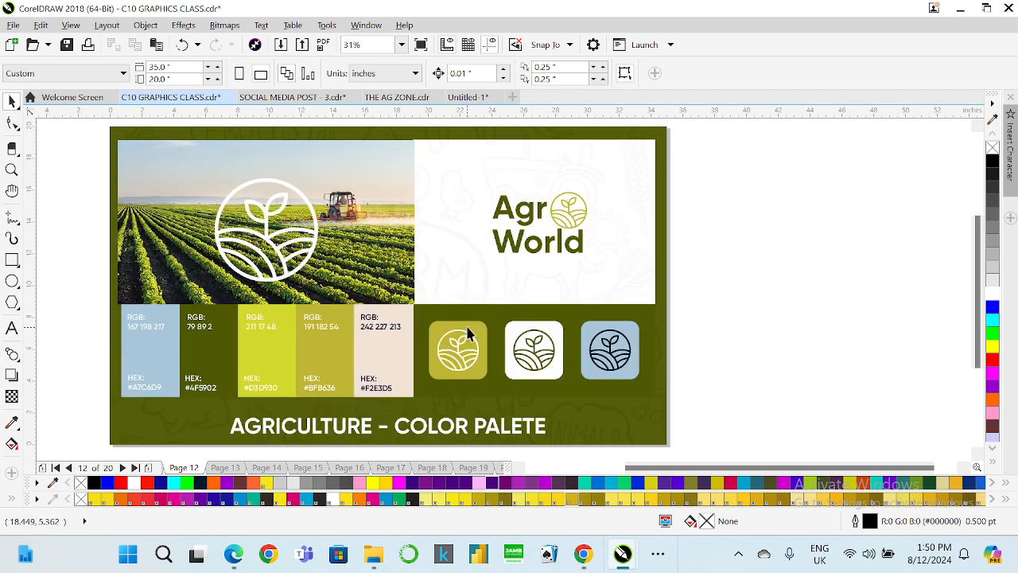
key("Page_Down")
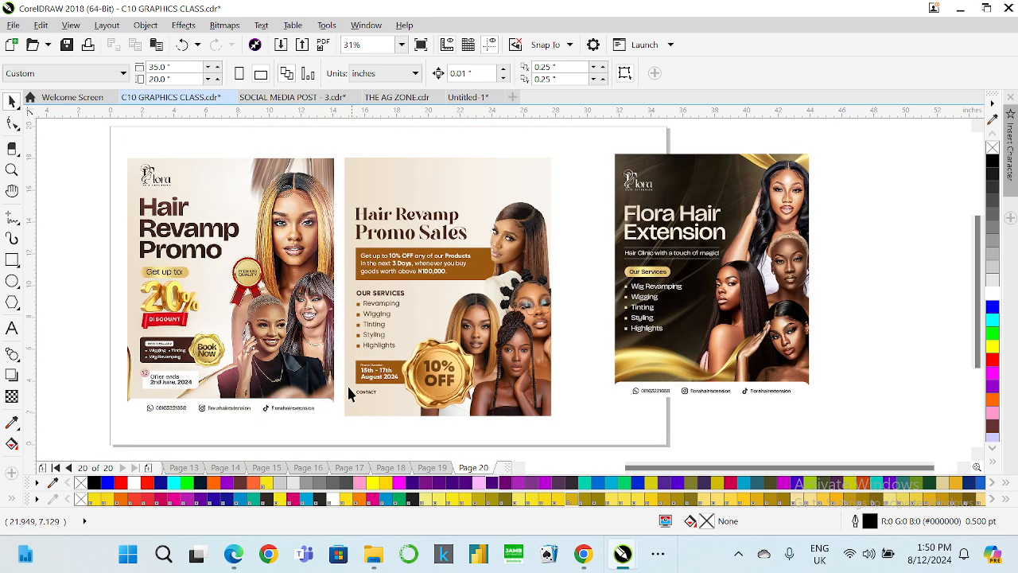
Draw a circle over the WhatsApp icon in the Hair Revamp Promo footer and set its height to 0.379 inch.
scroll(139, 433, "up", 2)
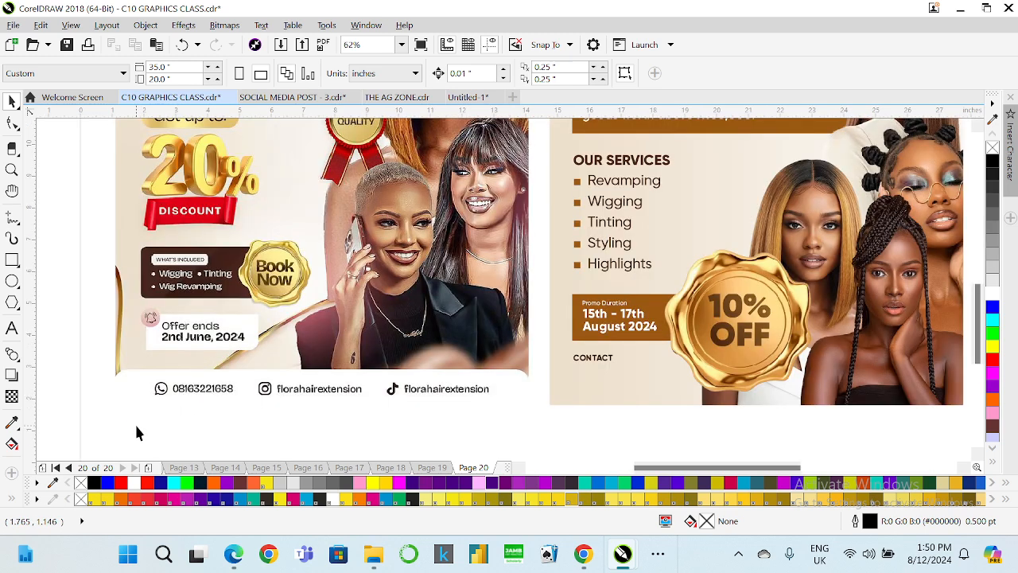
scroll(137, 423, "up", 1)
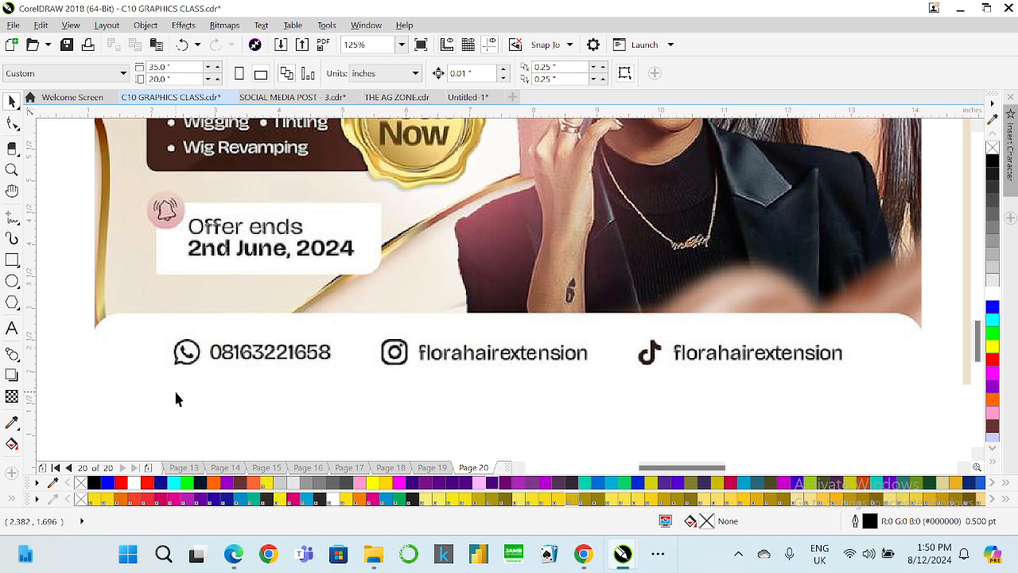
scroll(173, 387, "up", 1)
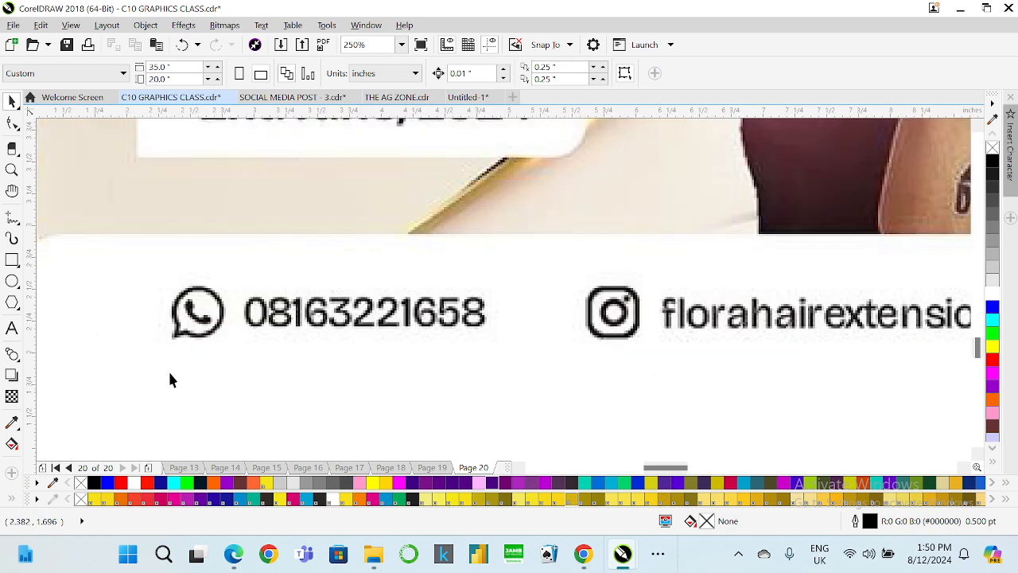
left_click(12, 282)
left_click_drag(173, 360, 198, 313)
key("space")
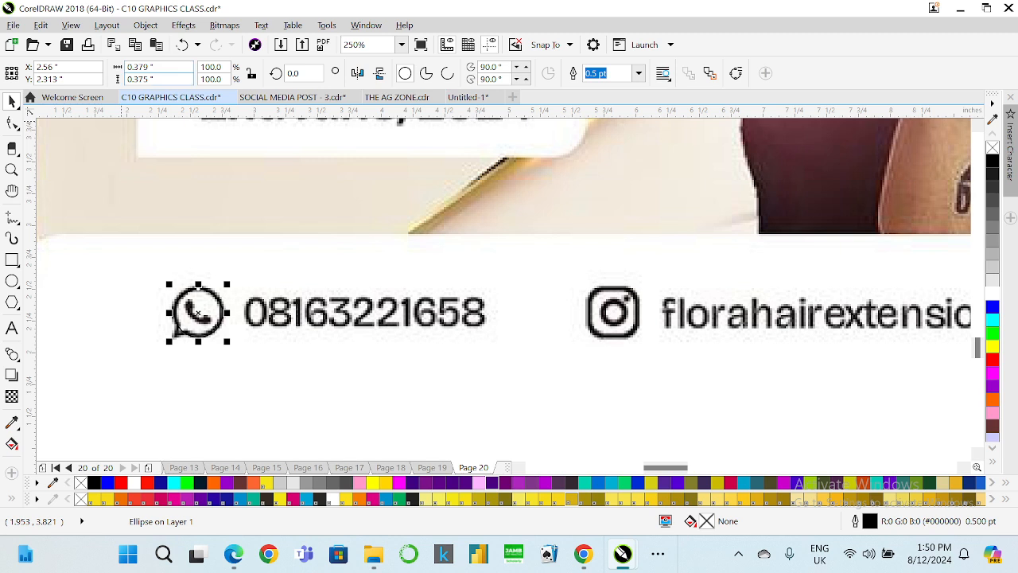
left_click(149, 79)
type("9")
key("Return")
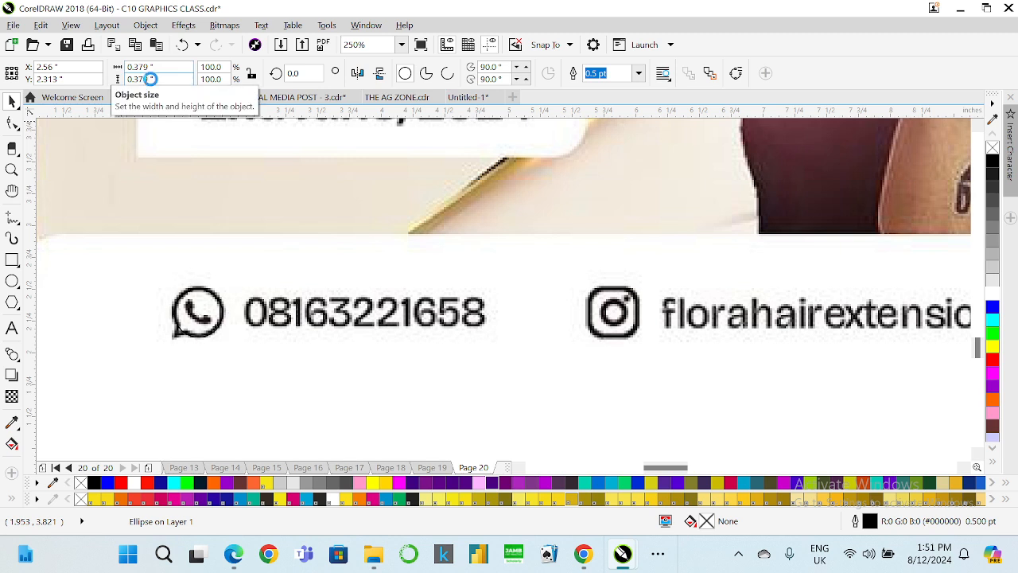
Move the circle just below the WhatsApp icon and give it a 3.0 pt outline.
left_click_drag(200, 315, 200, 379)
left_click(638, 73)
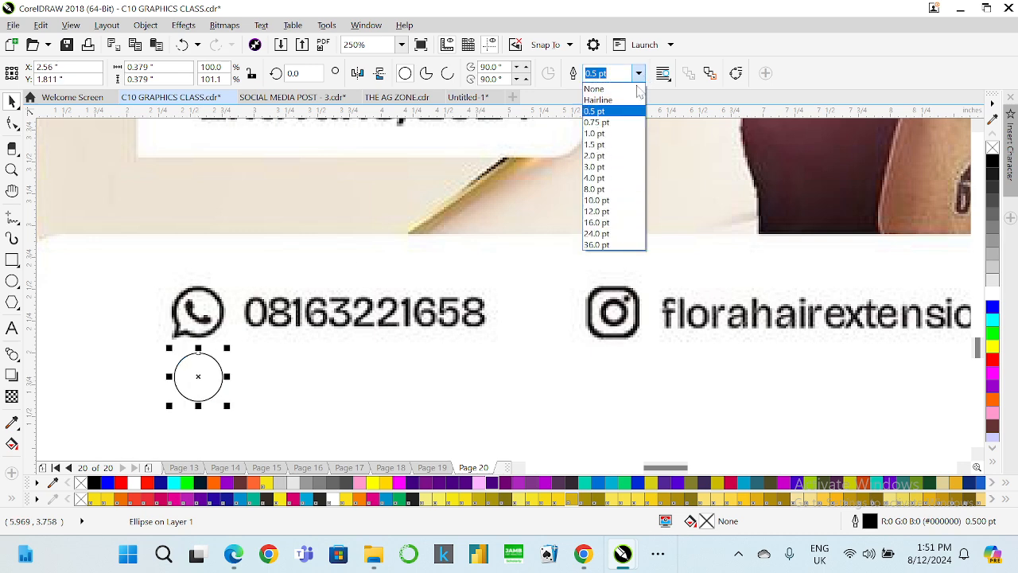
left_click(607, 166)
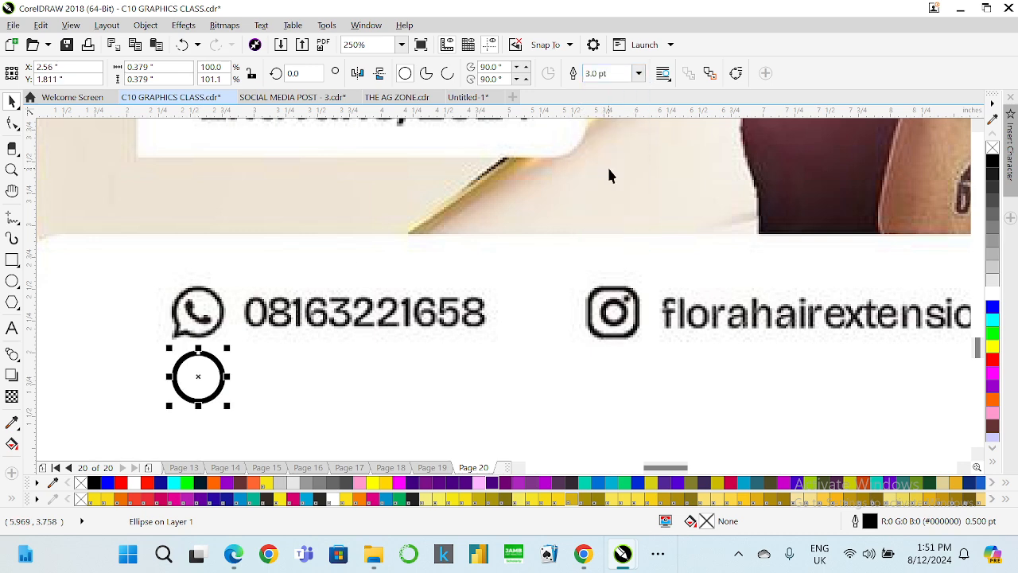
Draw a small polygon, reduce it to 3 sides, and move the triangle onto the circle's lower-left edge.
left_click(12, 303)
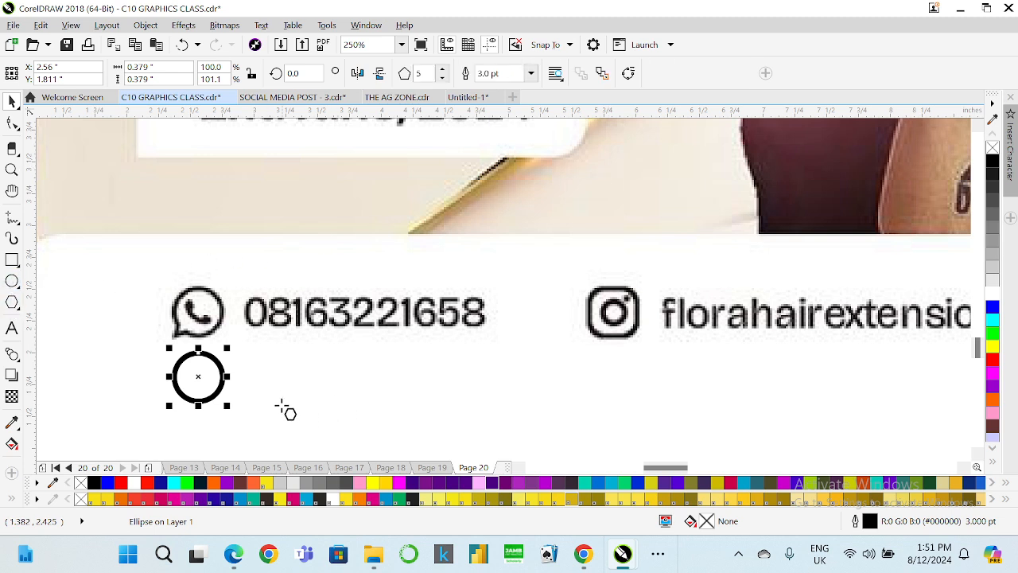
left_click_drag(278, 375, 316, 416)
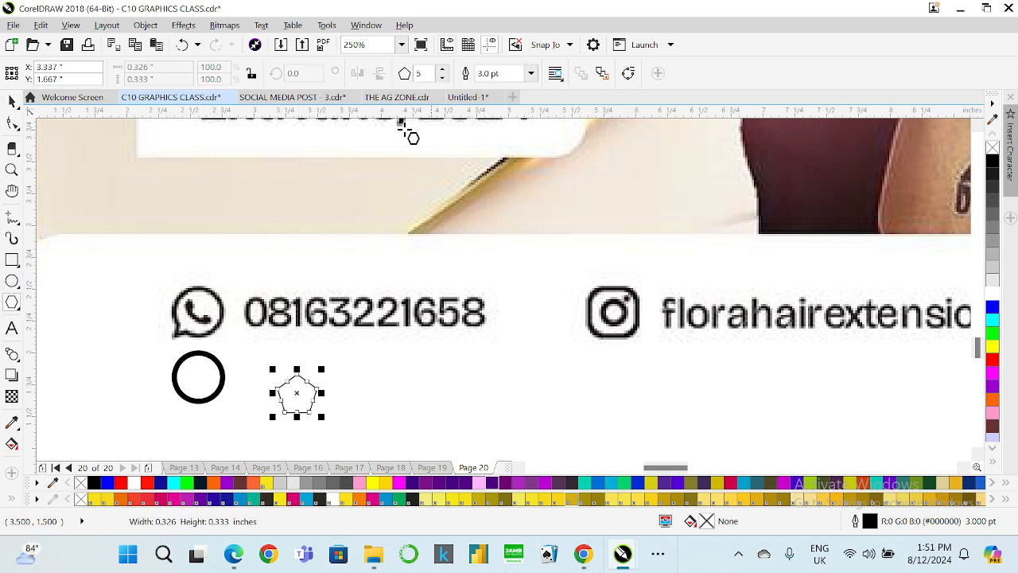
left_click(442, 78)
left_click(442, 78)
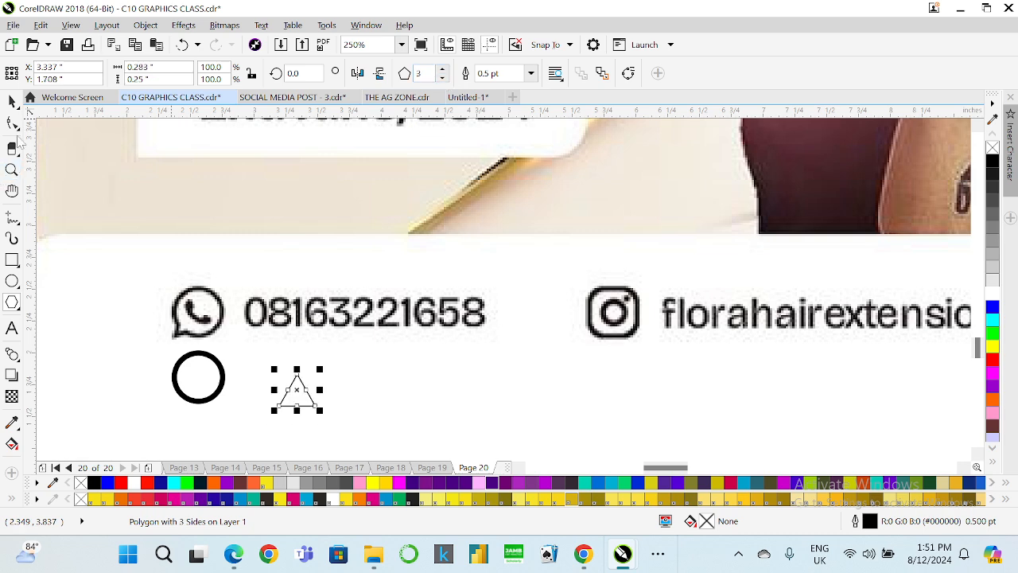
left_click_drag(295, 390, 188, 410)
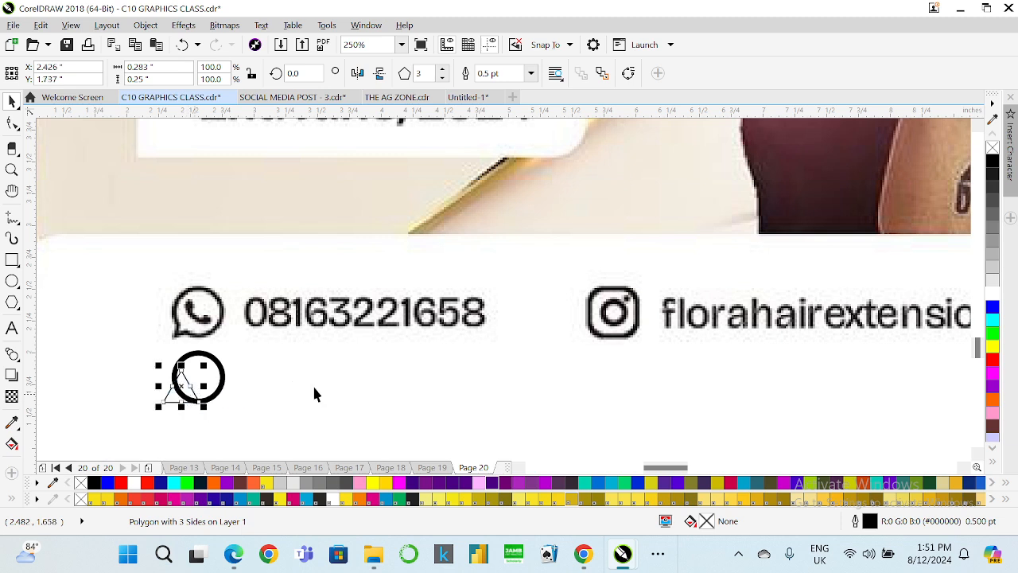
Set the triangle's outline width to 3.0 pt.
left_click(531, 74)
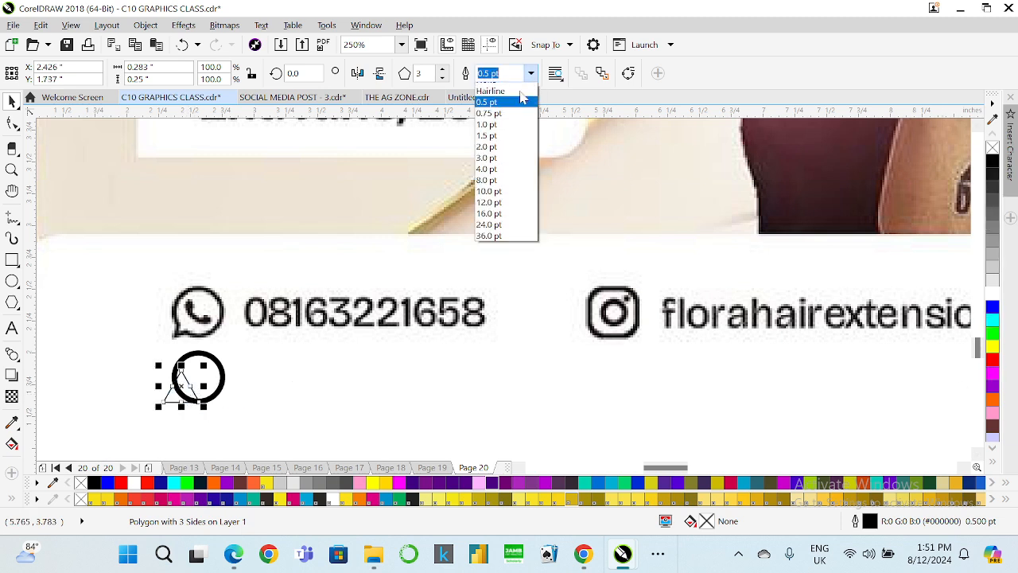
left_click(498, 194)
left_click(530, 73)
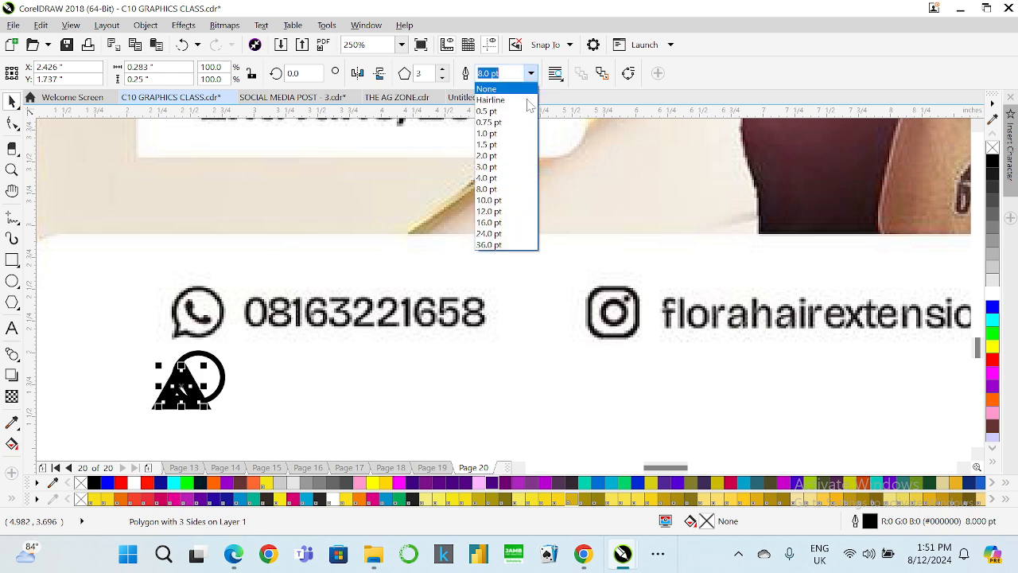
left_click(497, 170)
Scale the triangle down to about 51.8% and rotate it about 12.7° to form the speech-bubble tail.
scroll(176, 398, "up", 2)
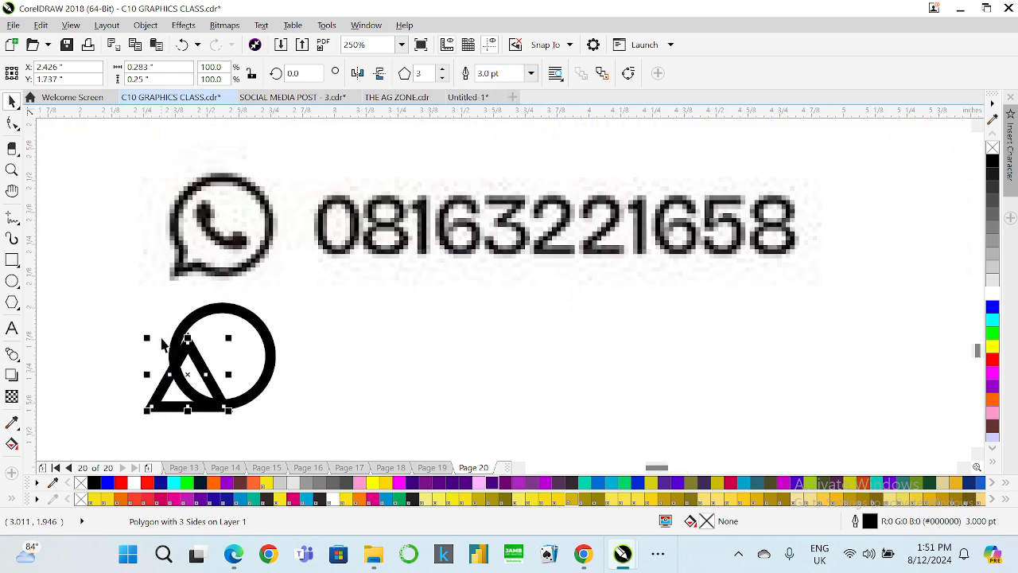
left_click_drag(147, 334, 211, 341)
left_click(189, 374)
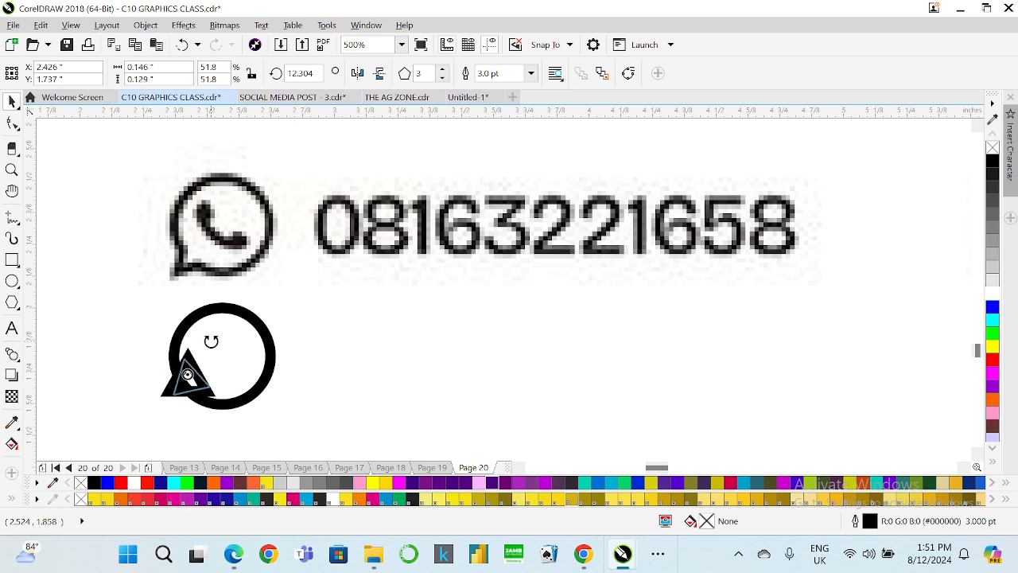
left_click(316, 386)
left_click(209, 388)
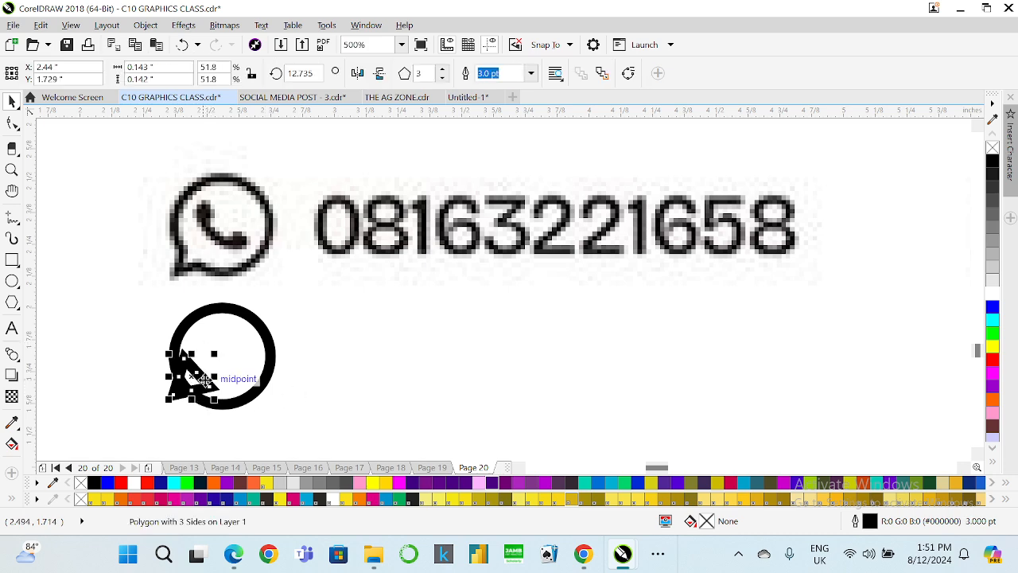
left_click_drag(204, 380, 208, 385)
key("ctrl+z")
scroll(185, 362, "up", 3)
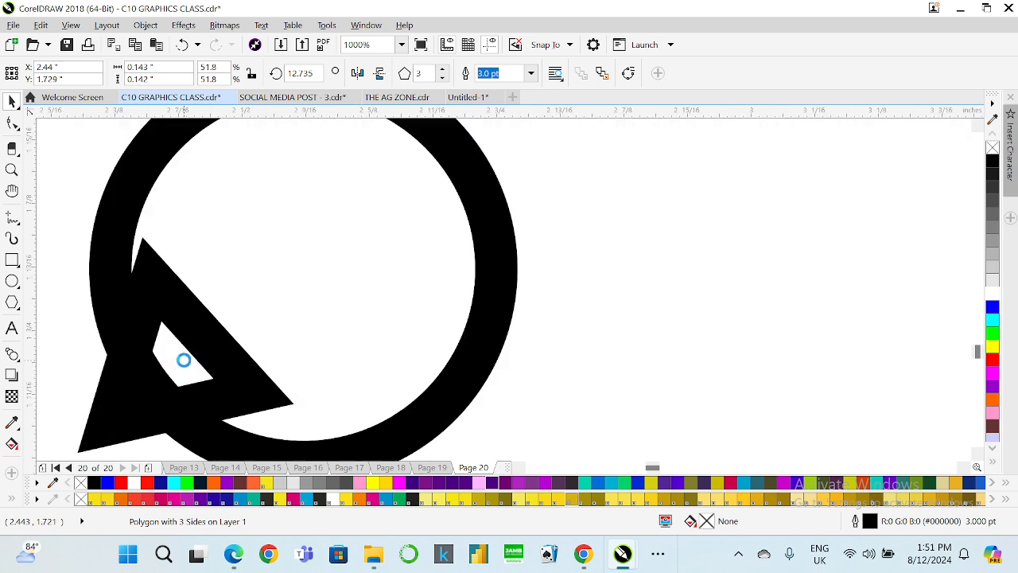
left_click_drag(183, 361, 186, 358)
scroll(186, 358, "down", 3)
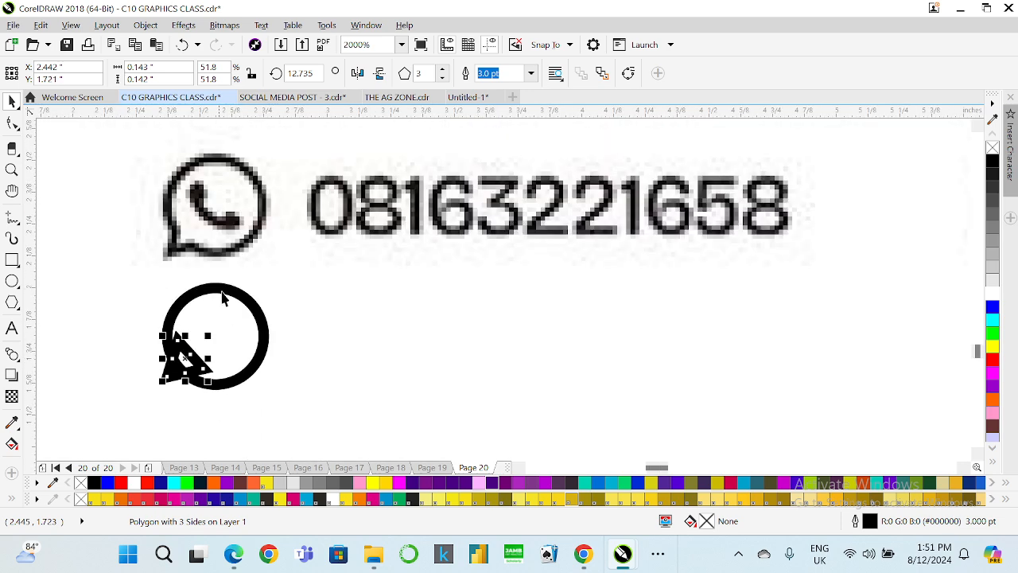
Try to weld the circle and triangle into a single shape.
left_click(225, 296, "shift")
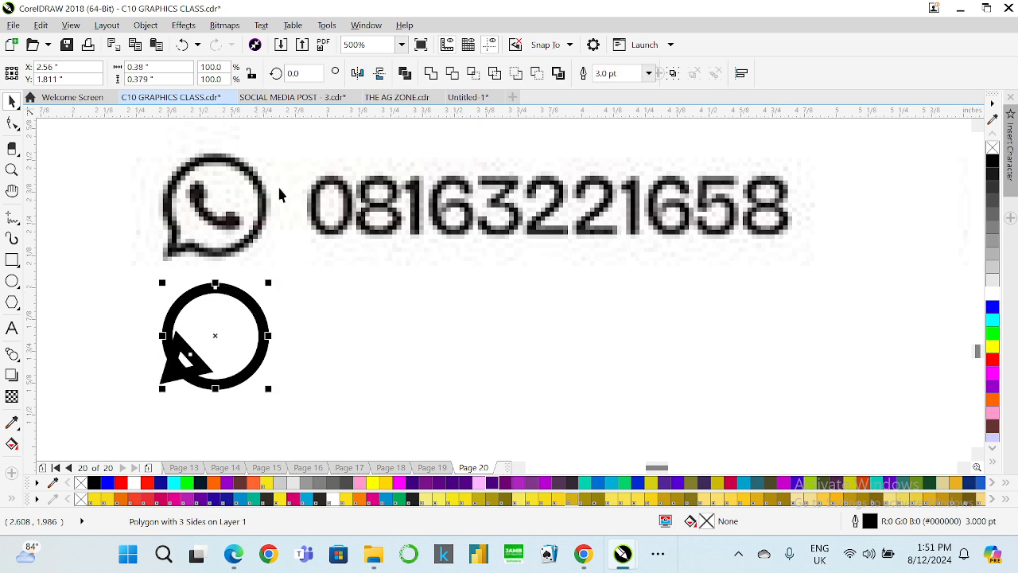
left_click(434, 72)
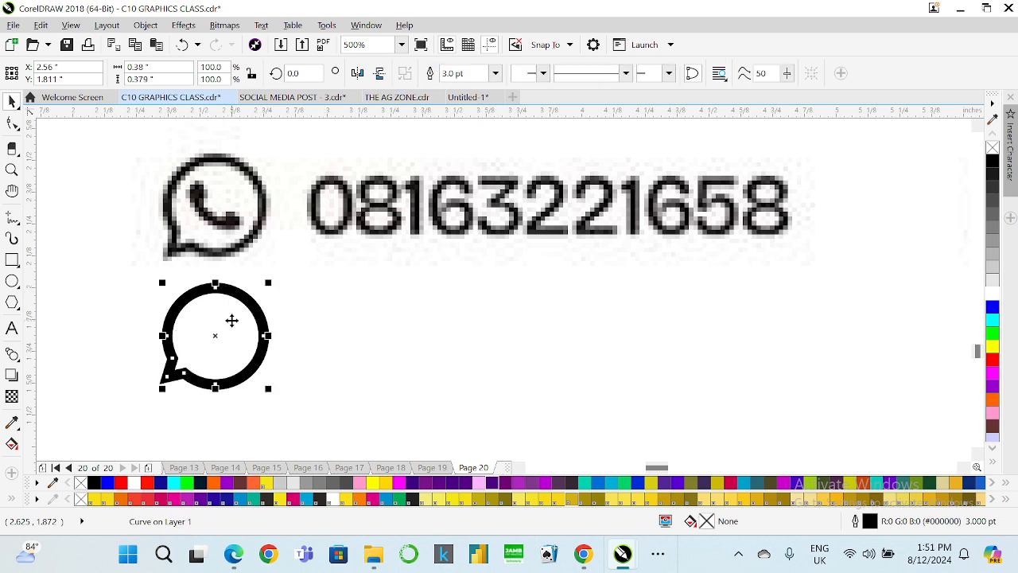
key("ctrl+z")
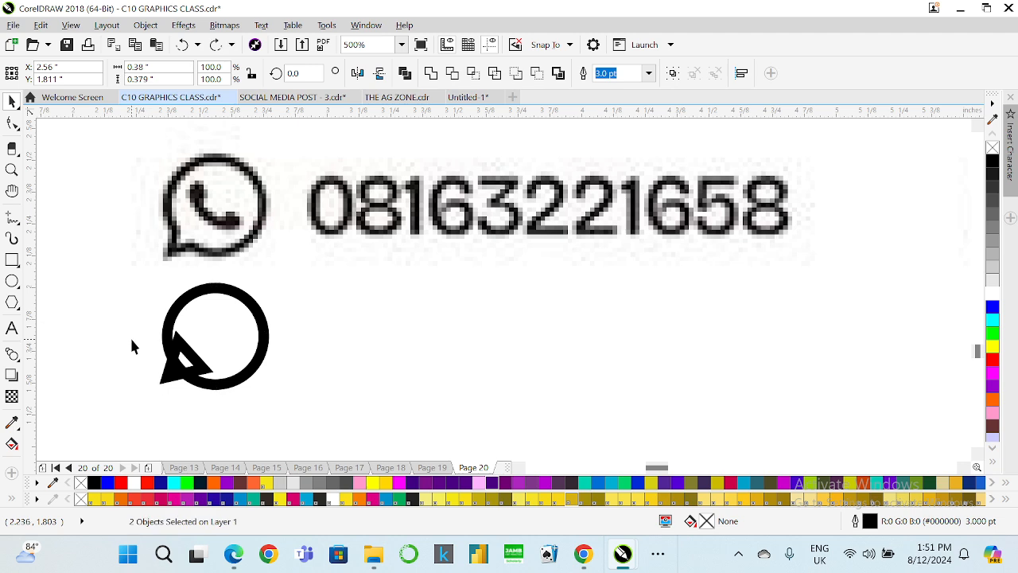
Select the circle and triangle together and weld them into a single speech-bubble outline.
left_click(133, 343)
left_click(164, 376)
scroll(164, 385, "up", 1)
scroll(164, 382, "up", 3)
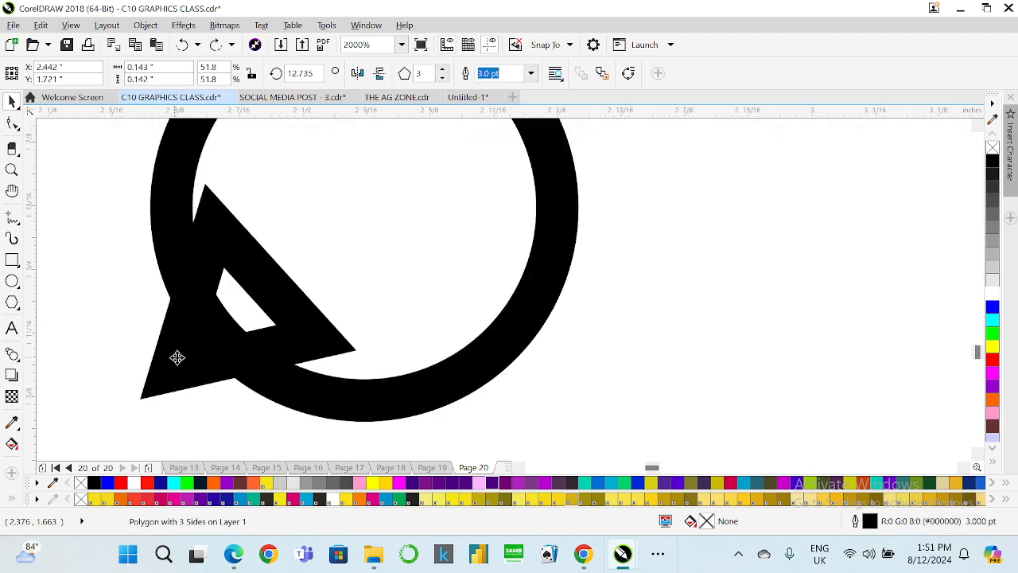
scroll(181, 359, "down", 2)
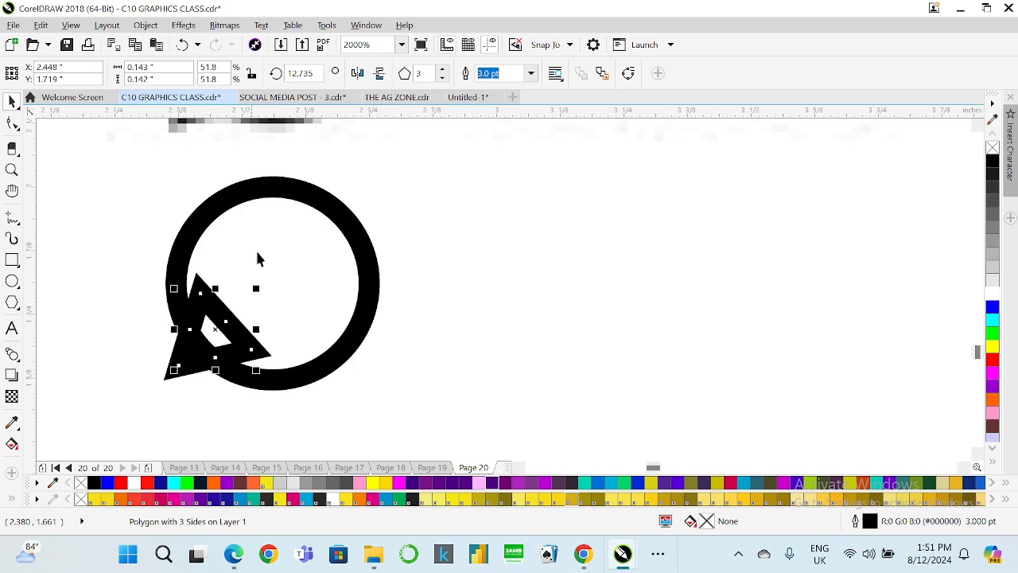
left_click(312, 206)
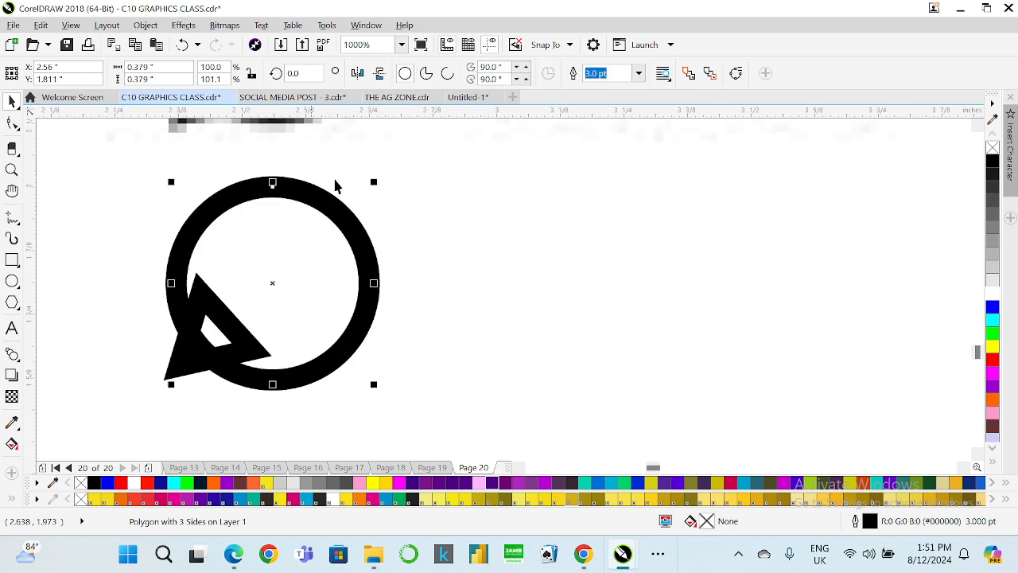
left_click(168, 368, "shift")
left_click_drag(434, 97, 429, 86)
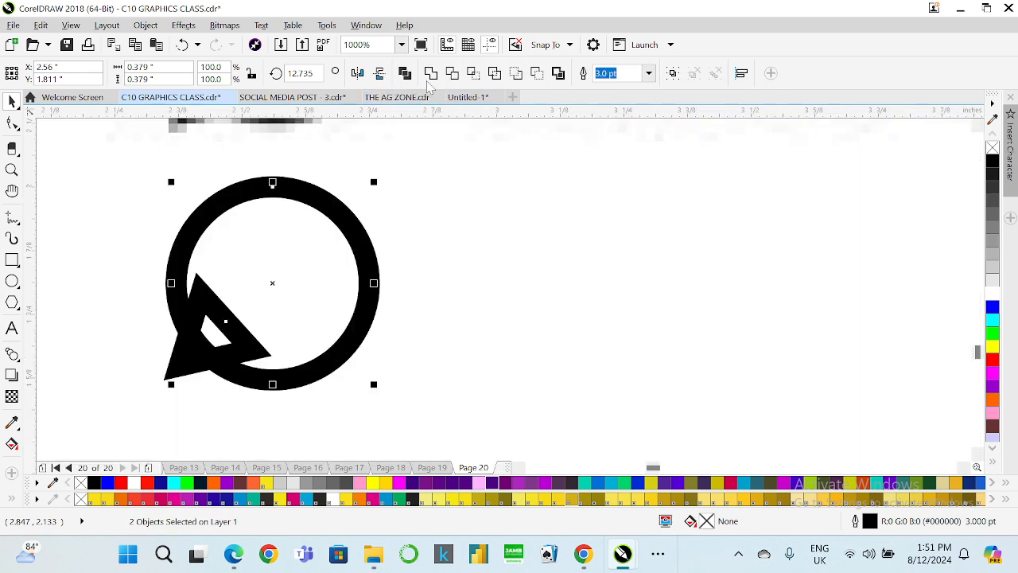
scroll(326, 271, "down", 3)
left_click(243, 327)
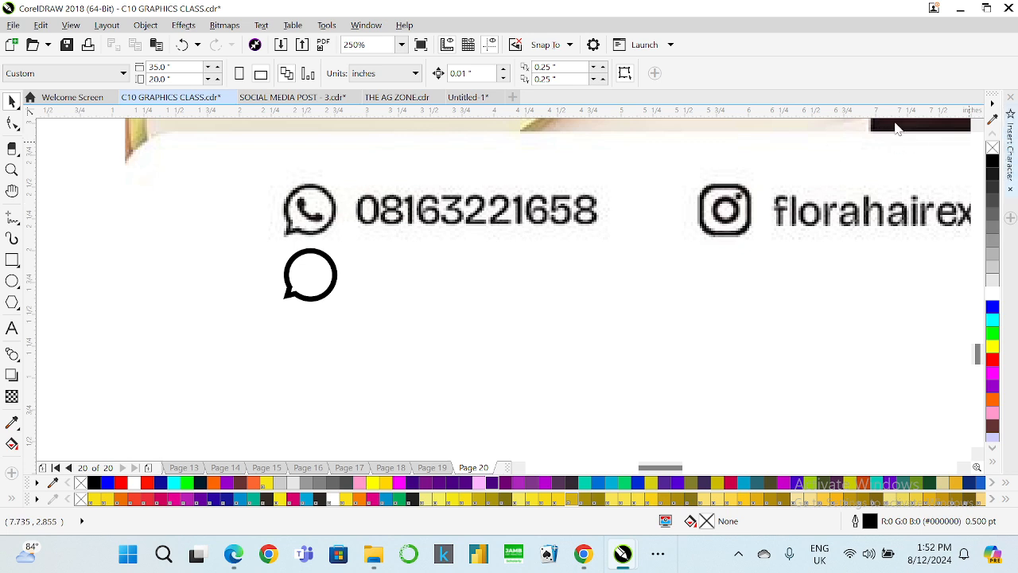
Insert the Webdings telephone handset character into the speech bubble and rotate it 45°.
left_click(1010, 151)
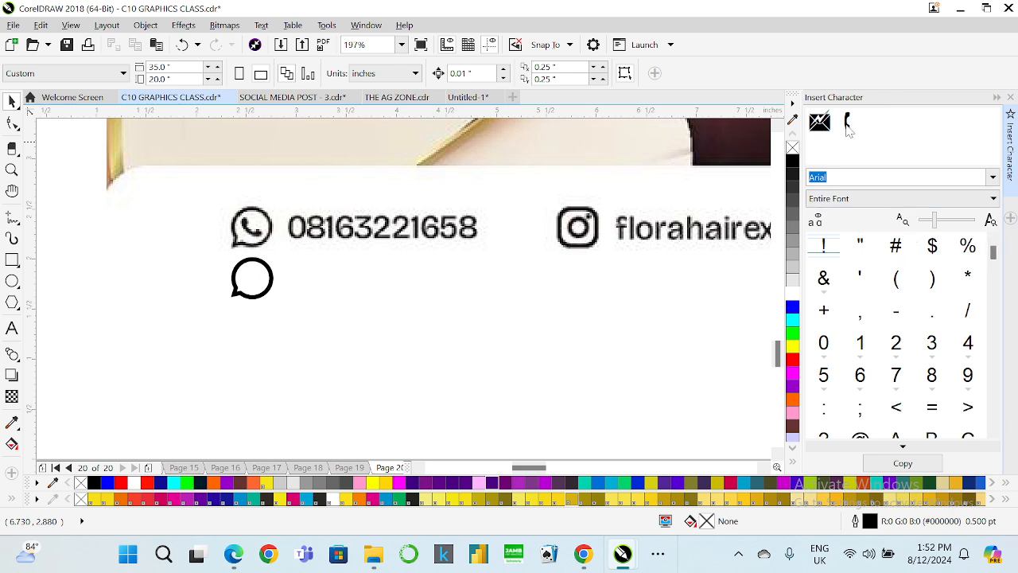
left_click(996, 180)
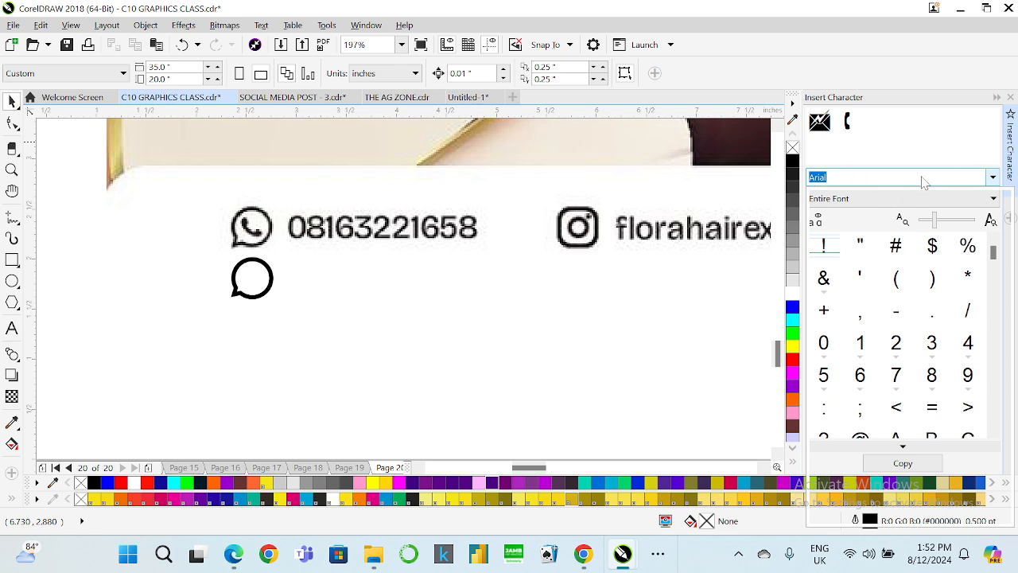
left_click(866, 180)
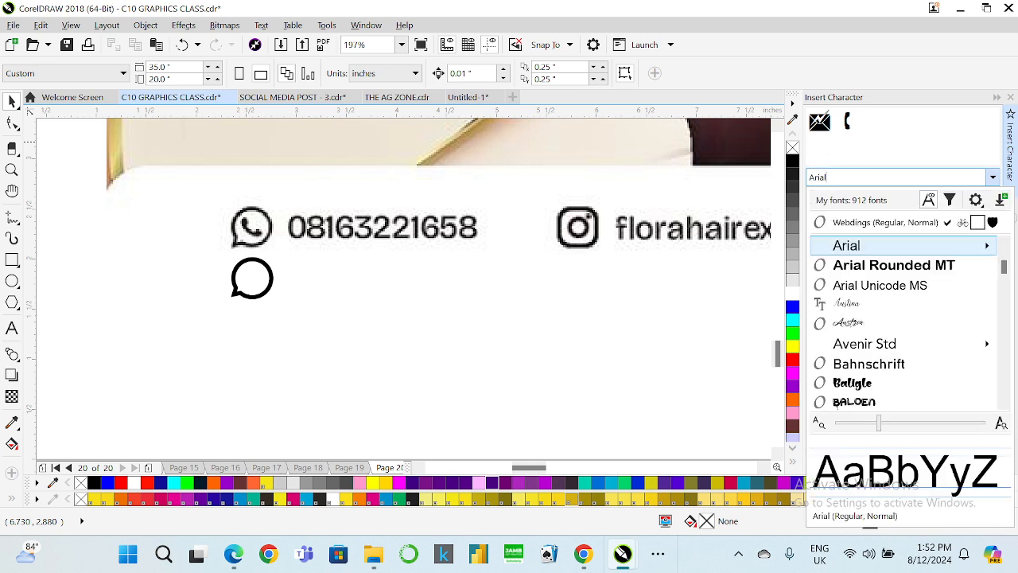
left_click(907, 223)
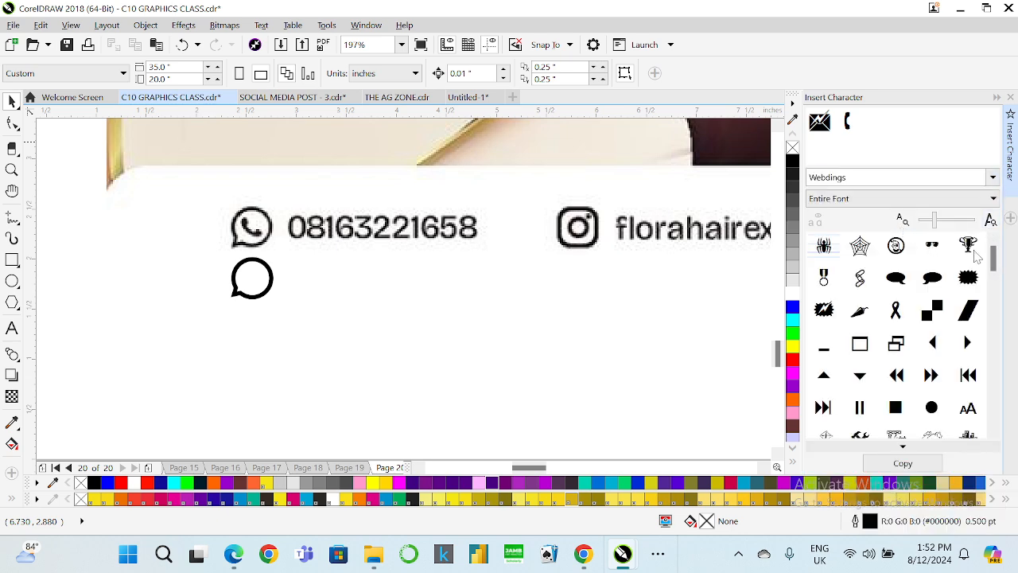
left_click_drag(997, 265, 995, 362)
left_click_drag(840, 292, 260, 291)
scroll(248, 272, "up", 3)
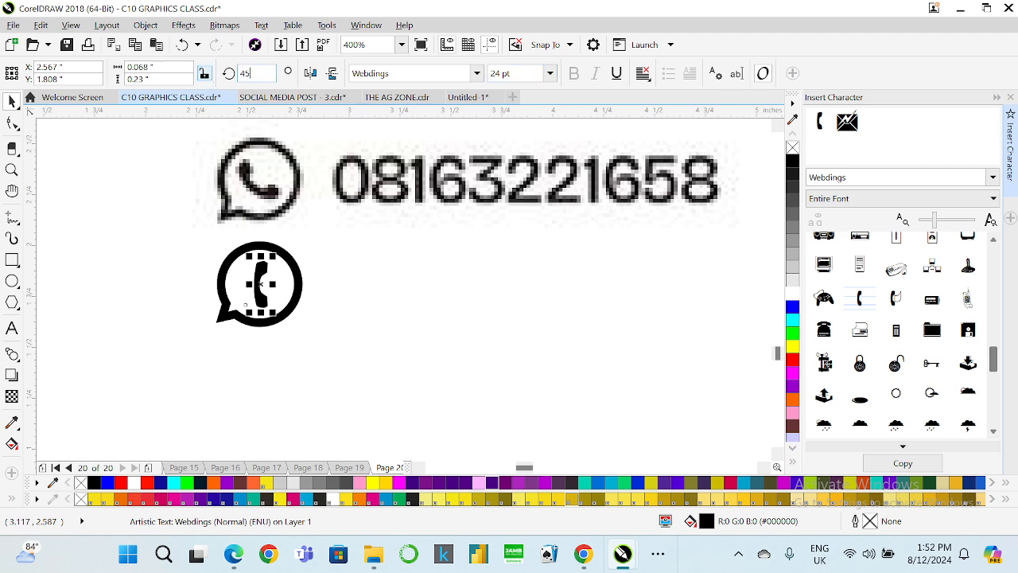
key("Return")
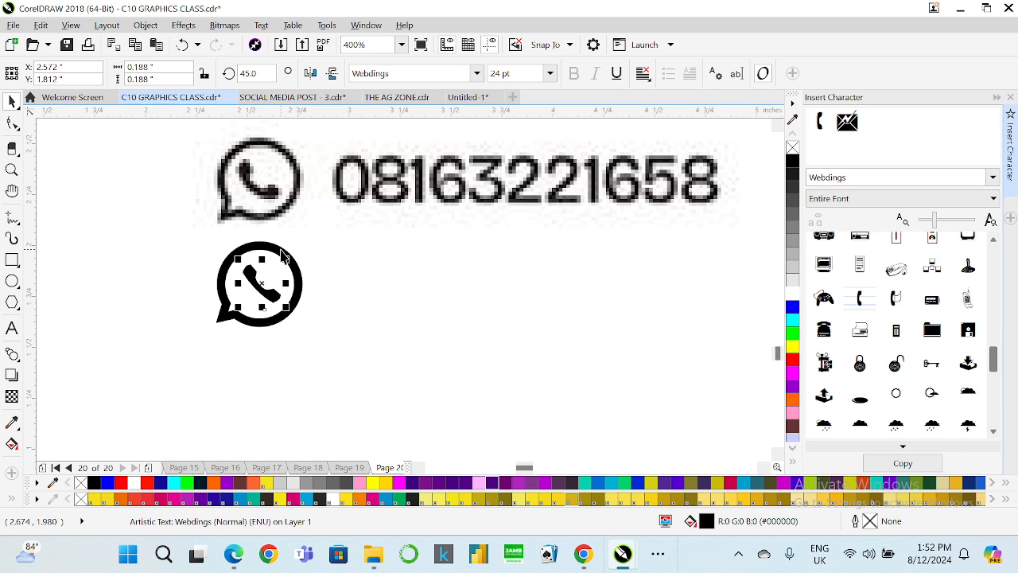
left_click(279, 245, "shift")
scroll(277, 247, "down", 2)
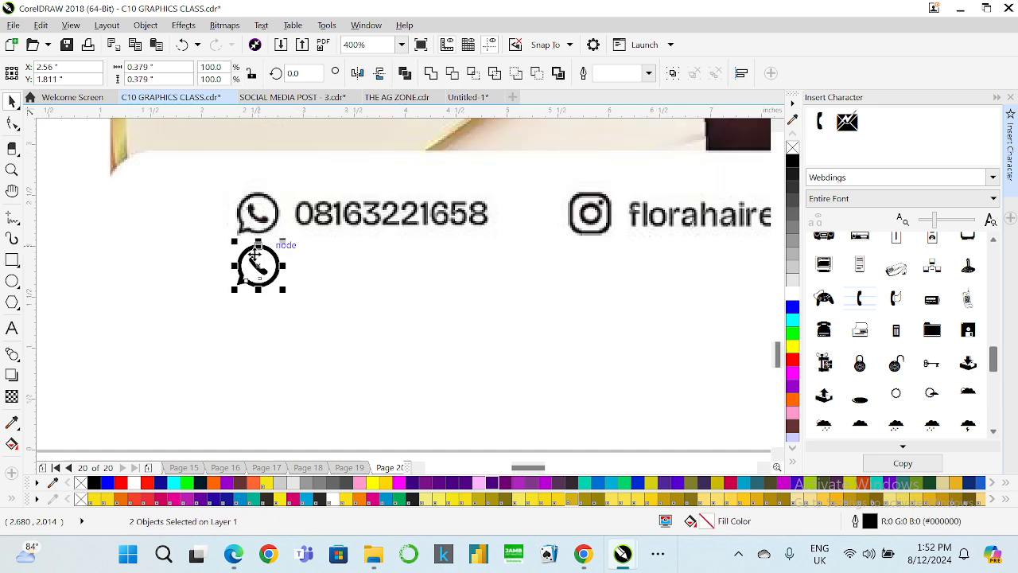
left_click(390, 370)
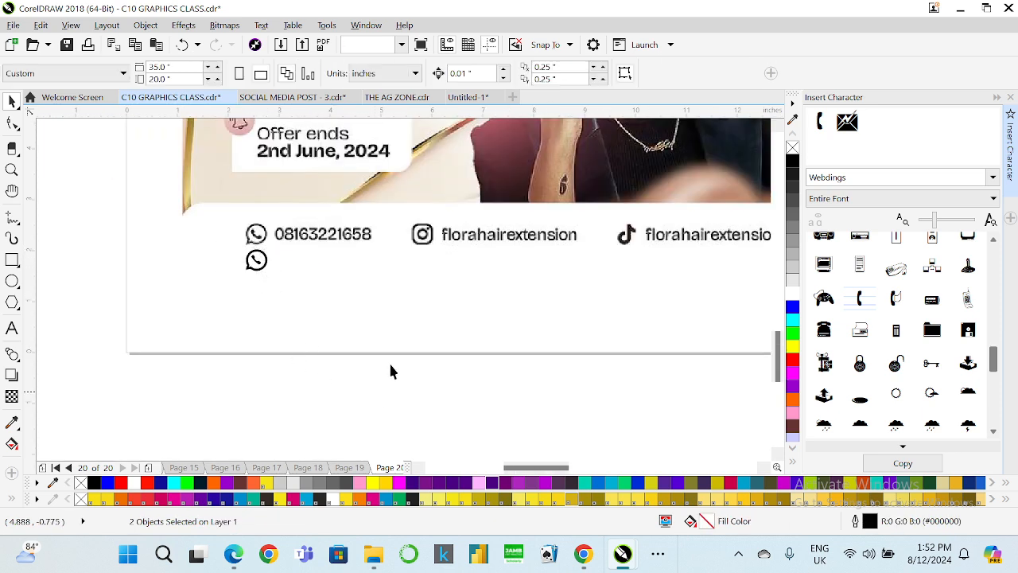
Draw a square over the Instagram icon and set its height to 0.419 in to match its width.
scroll(468, 235, "up", 1)
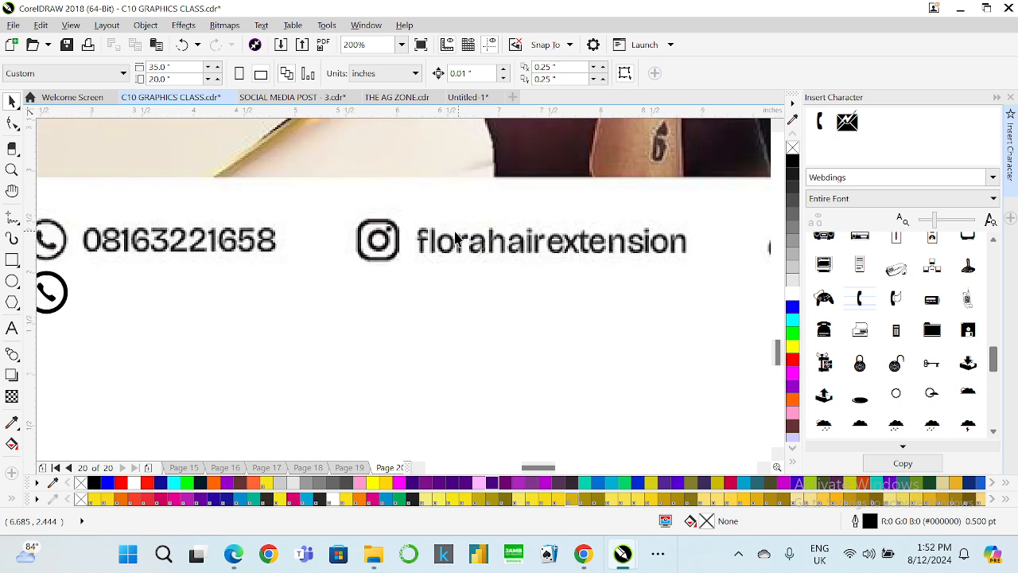
scroll(402, 232, "up", 1)
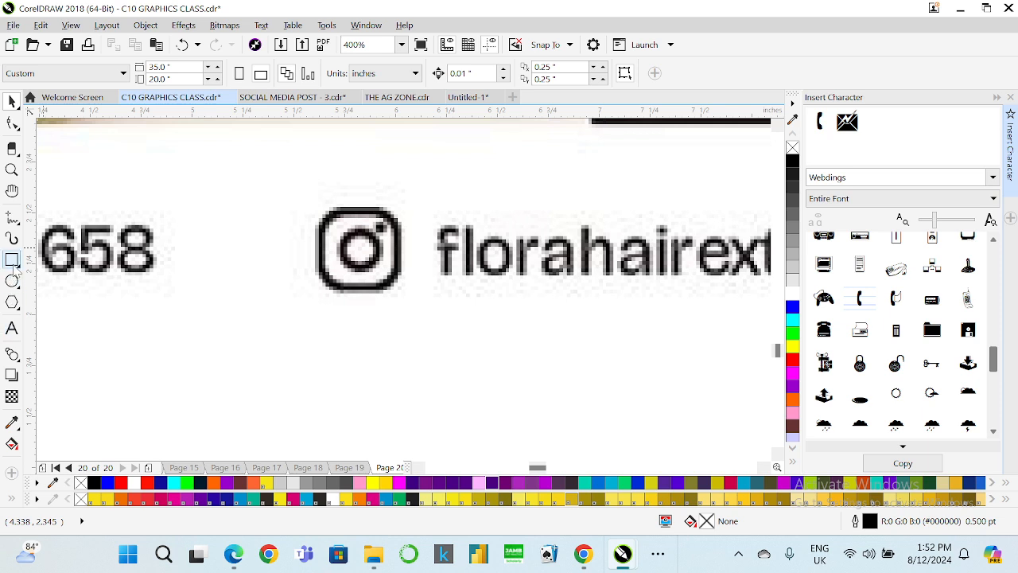
left_click(14, 265)
left_click_drag(317, 208, 403, 291)
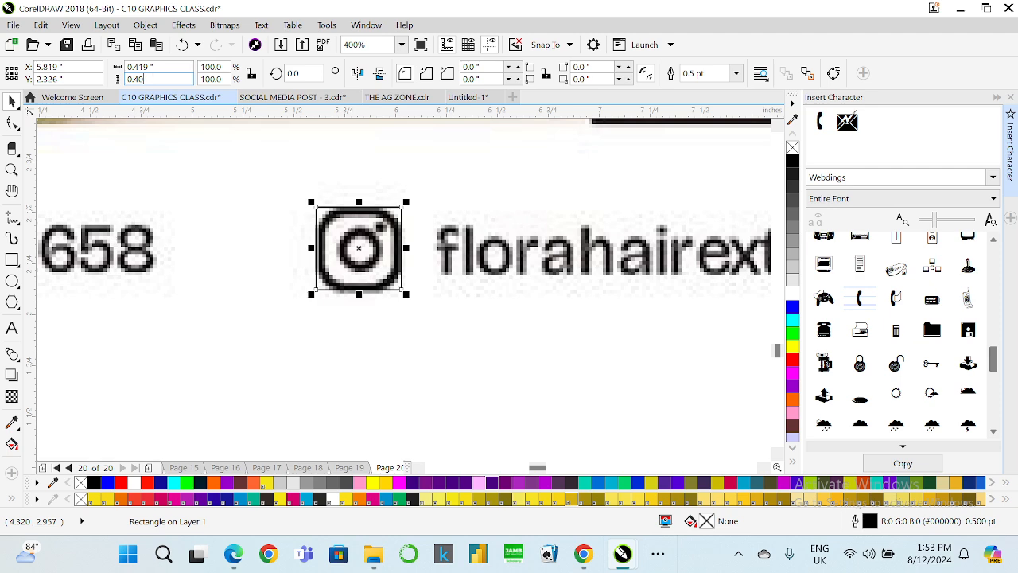
key("BackSpace")
type("19")
key("Return")
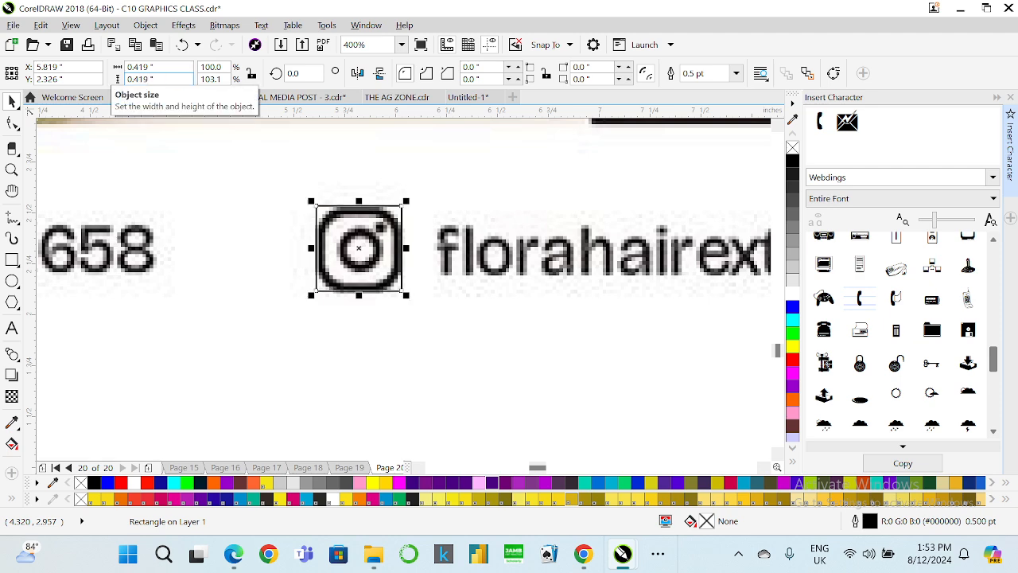
Round the square's corners to about 0.141 in with the Shape tool.
left_click(14, 124)
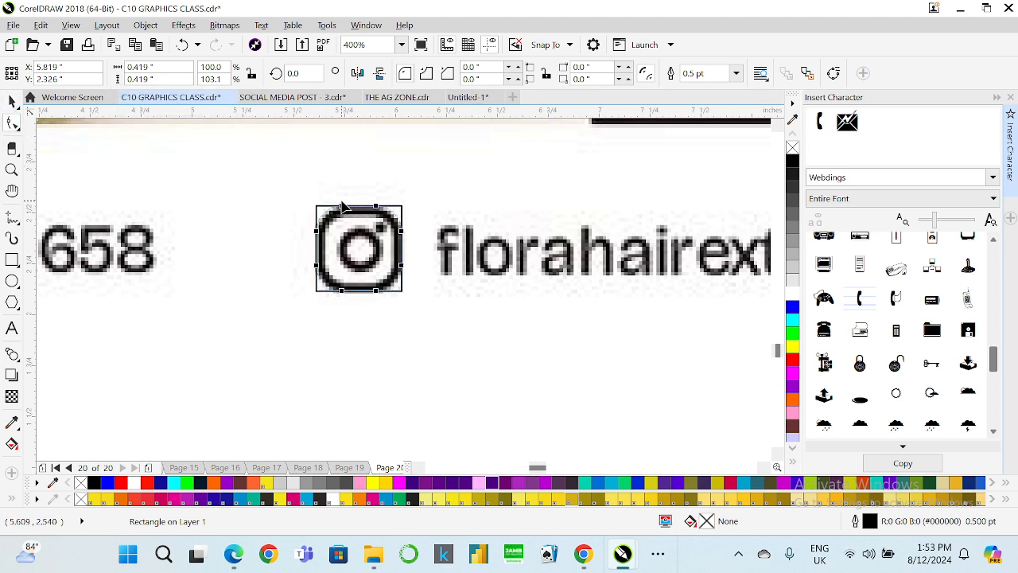
left_click_drag(342, 207, 346, 208)
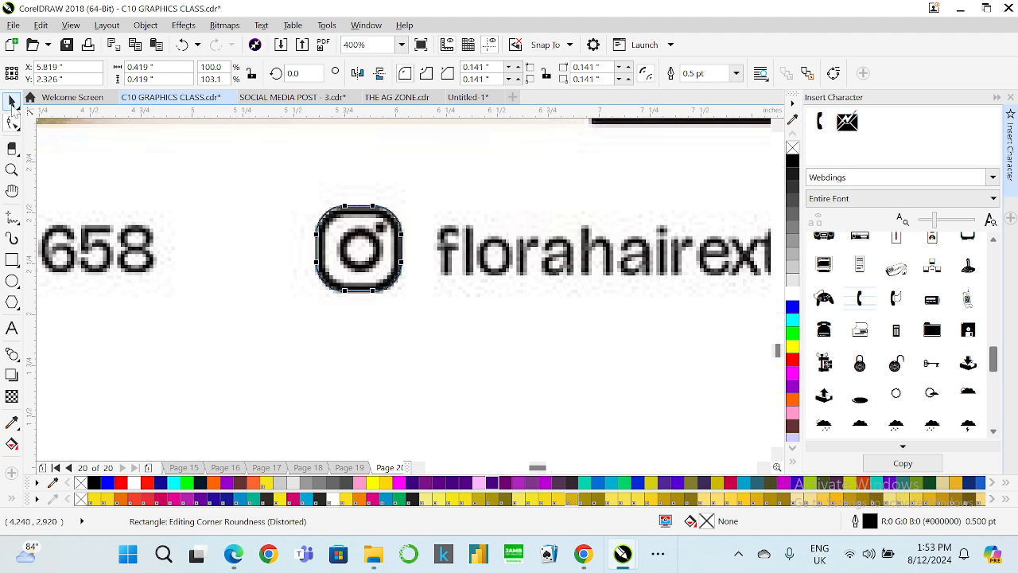
left_click(12, 101)
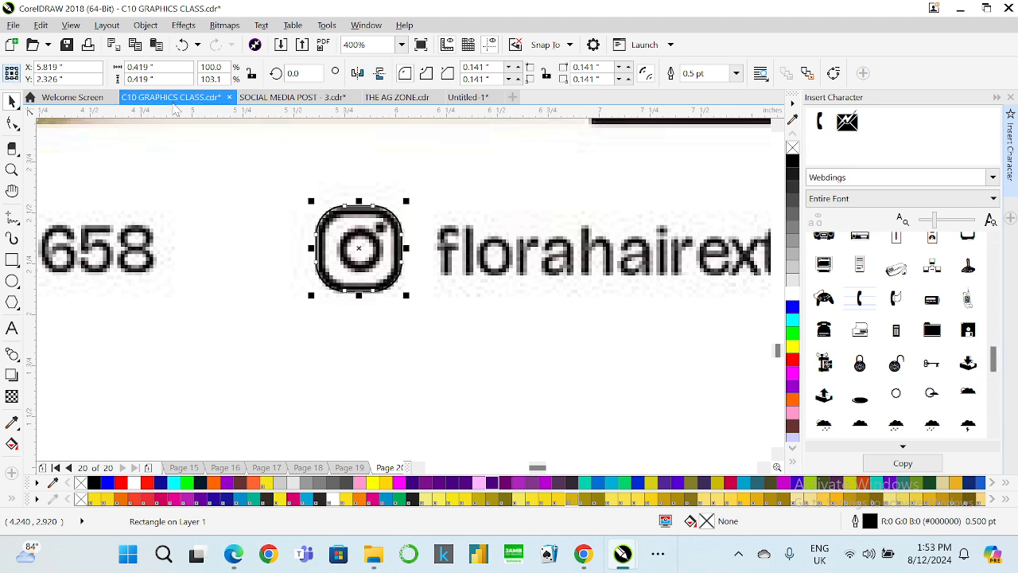
Make a smaller round-cornered copy about 0.141 in wide inside the square for the camera lens.
mouse_move(387, 212)
left_mouse_down()
mouse_move(439, 162)
mouse_move(400, 186)
mouse_move(382, 225)
left_mouse_up()
scroll(381, 224, "up", 2)
left_click_drag(334, 265, 338, 280)
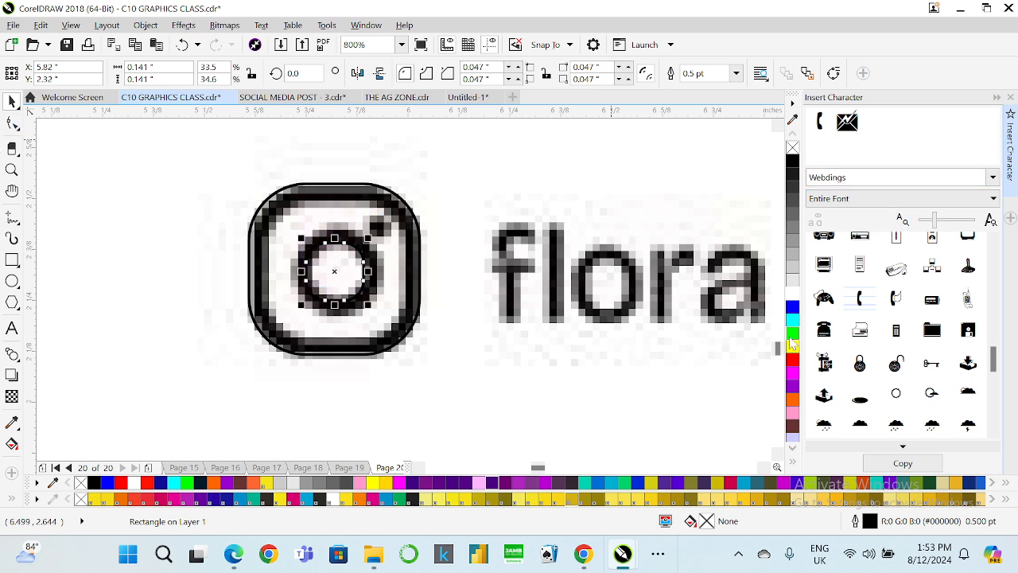
Color the lens outline green and enlarge it to about 0.182 in.
right_click(792, 333)
left_click_drag(368, 238, 335, 234)
left_click(11, 124)
left_click(11, 101)
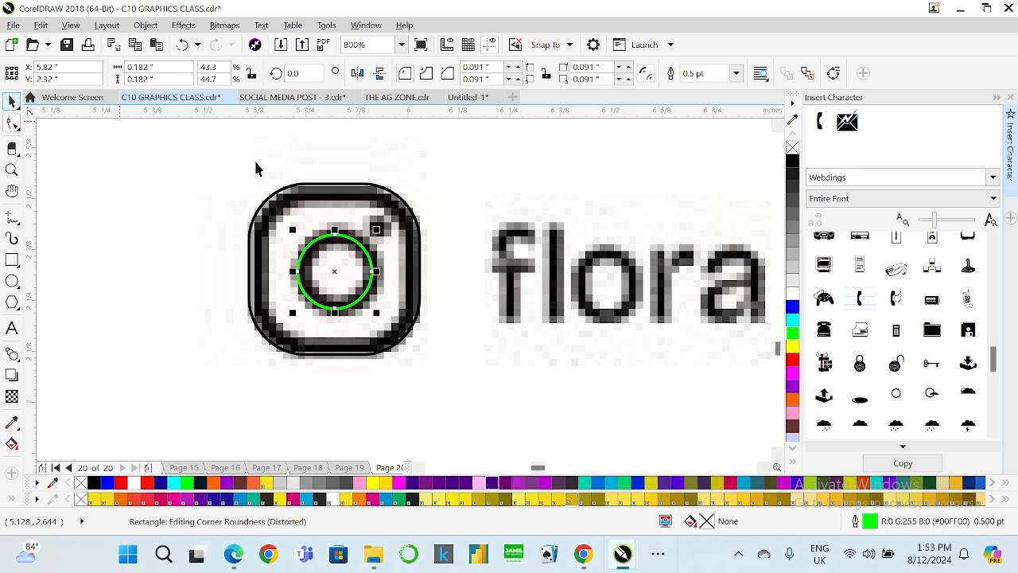
Center the lens horizontally within the rounded square.
left_click(295, 184, "shift")
key("e")
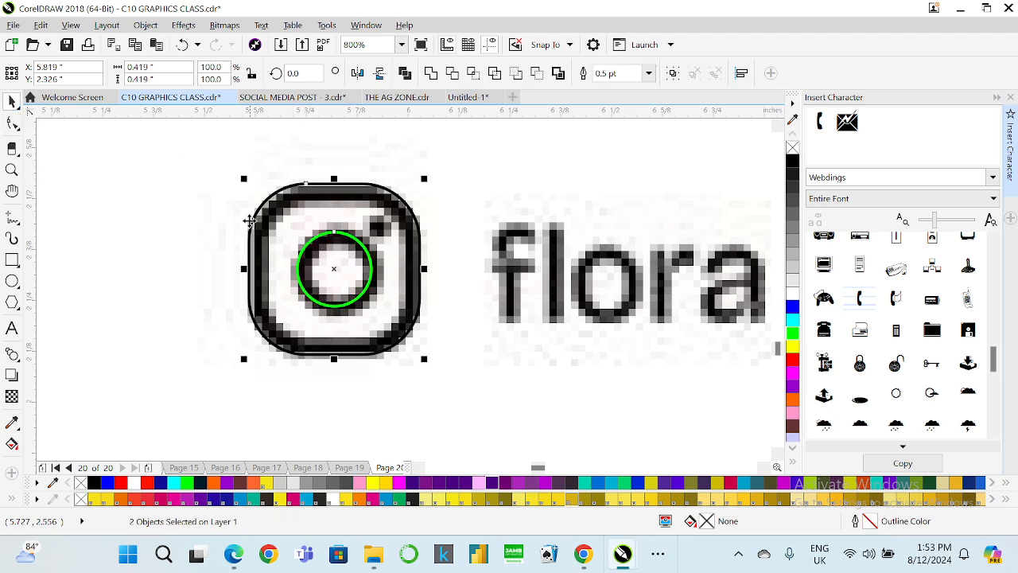
Duplicate the lens and shrink the copy into a small dot about 0.049 in near the square's upper-right corner.
left_click(277, 168)
left_click(328, 228)
left_click(328, 230)
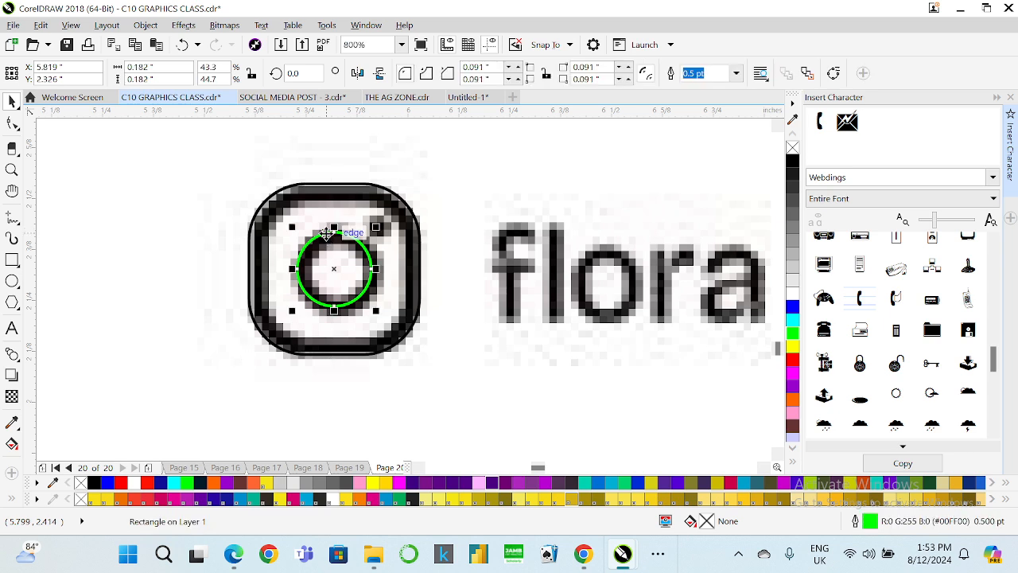
key("ctrl+d")
left_click_drag(477, 130, 404, 250)
scroll(380, 226, "up", 1)
scroll(362, 195, "down", 1)
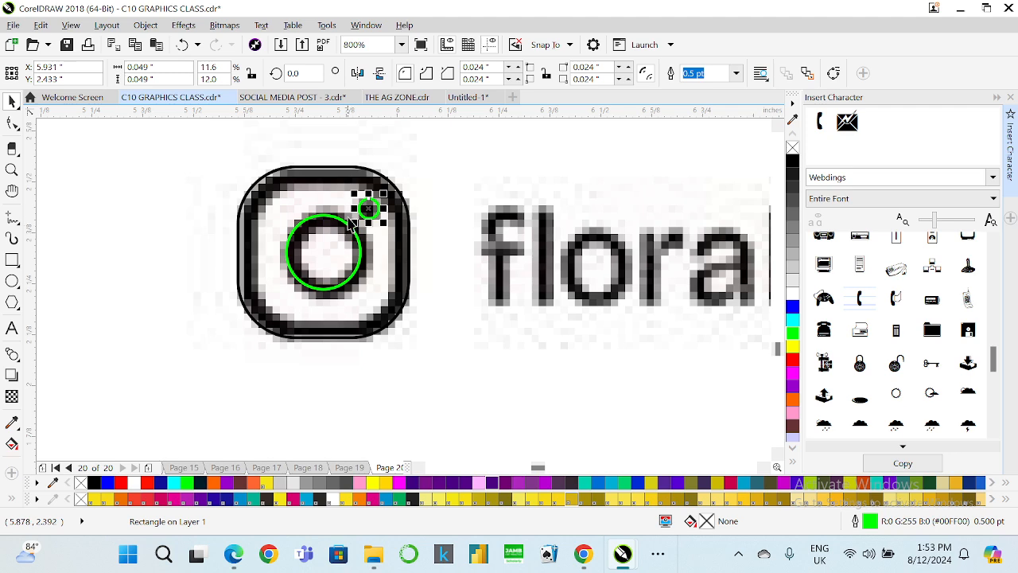
Select all three parts of the new Instagram icon and move them together below the original icon.
left_click(344, 221, "shift")
left_click(337, 167, "shift")
scroll(335, 165, "down", 1)
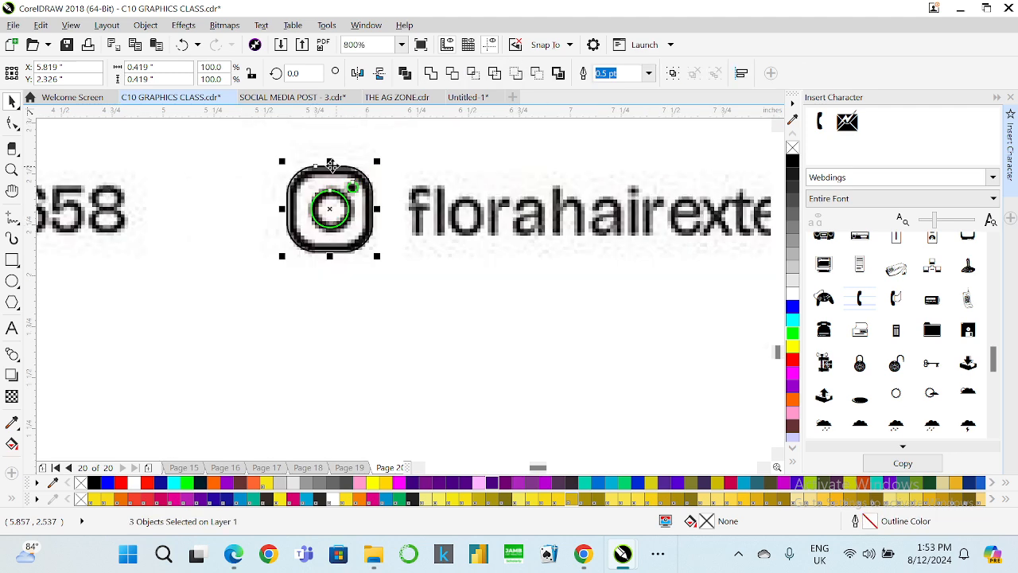
scroll(331, 164, "down", 1)
left_click_drag(331, 164, 365, 267)
scroll(366, 268, "down", 1)
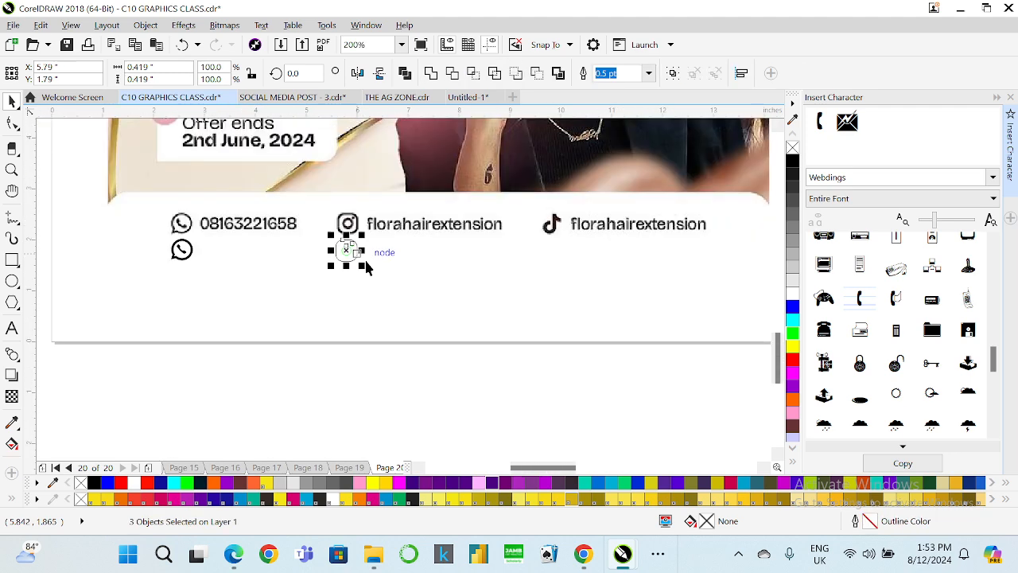
scroll(365, 267, "down", 1)
scroll(365, 243, "up", 3)
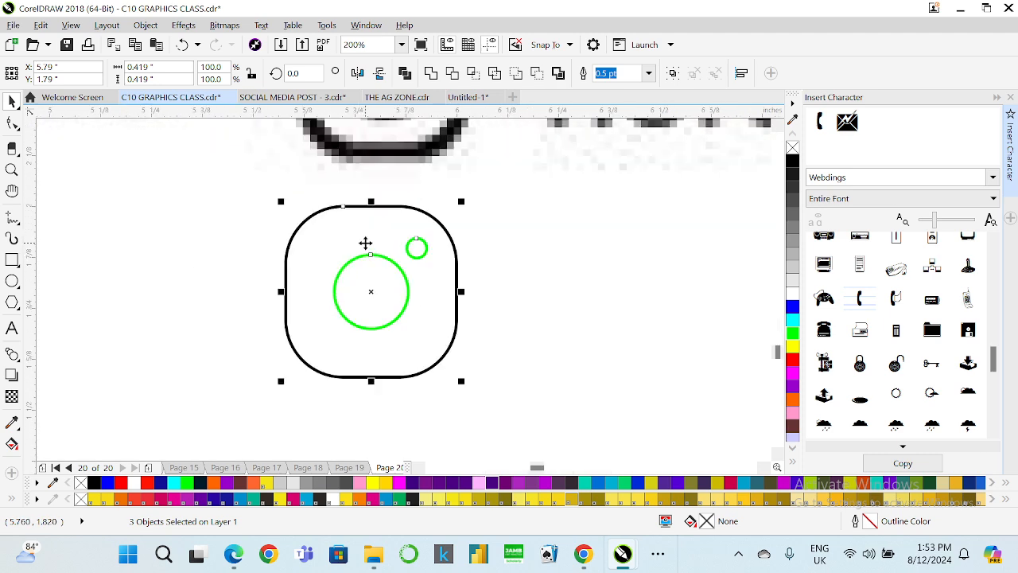
mouse_move(373, 260)
left_mouse_down()
mouse_move(379, 284)
mouse_move(380, 268)
left_mouse_up()
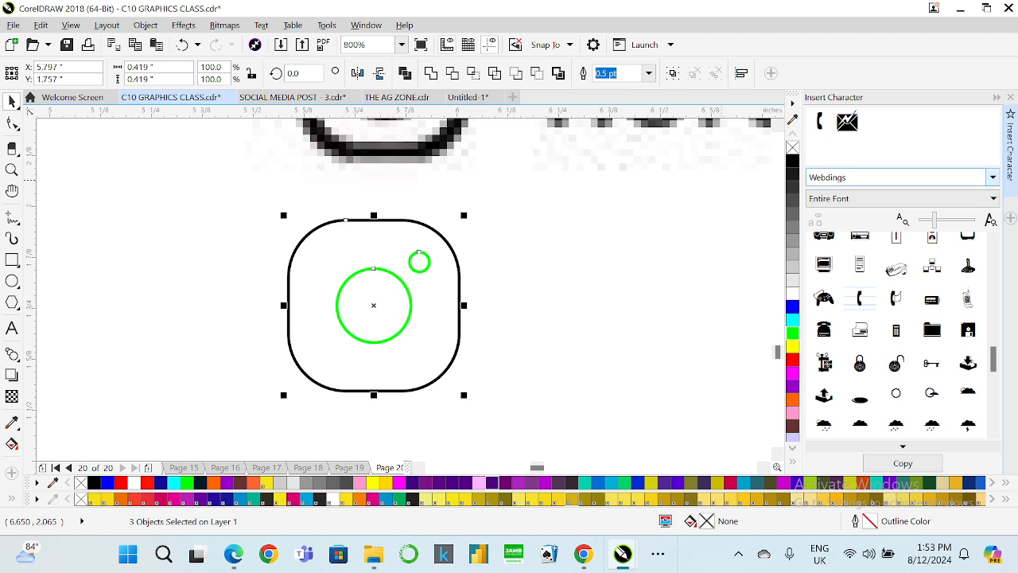
Set the three shapes' outlines to black with a 3.0 pt width.
right_click(790, 164)
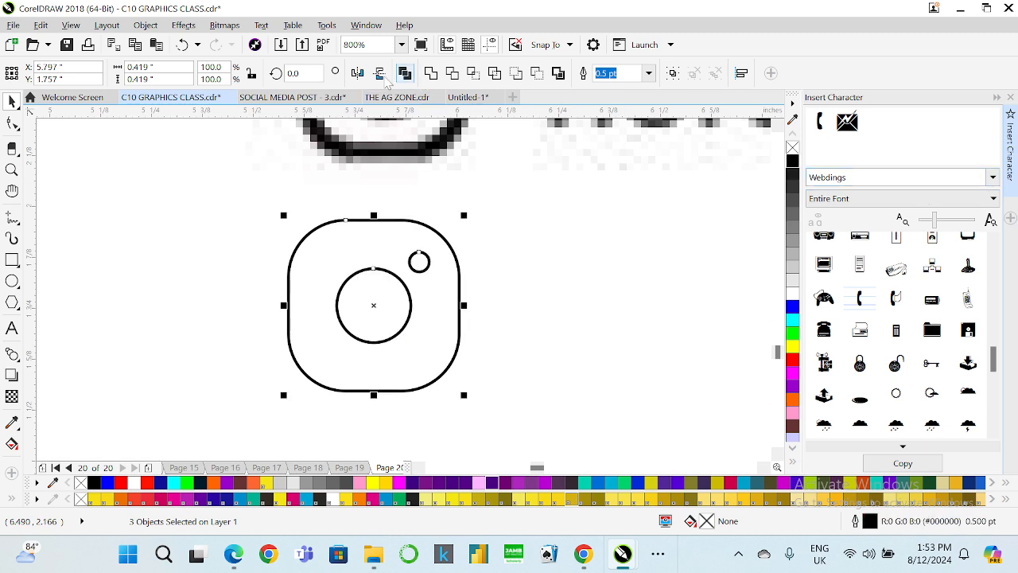
left_click(648, 73)
left_click(616, 179)
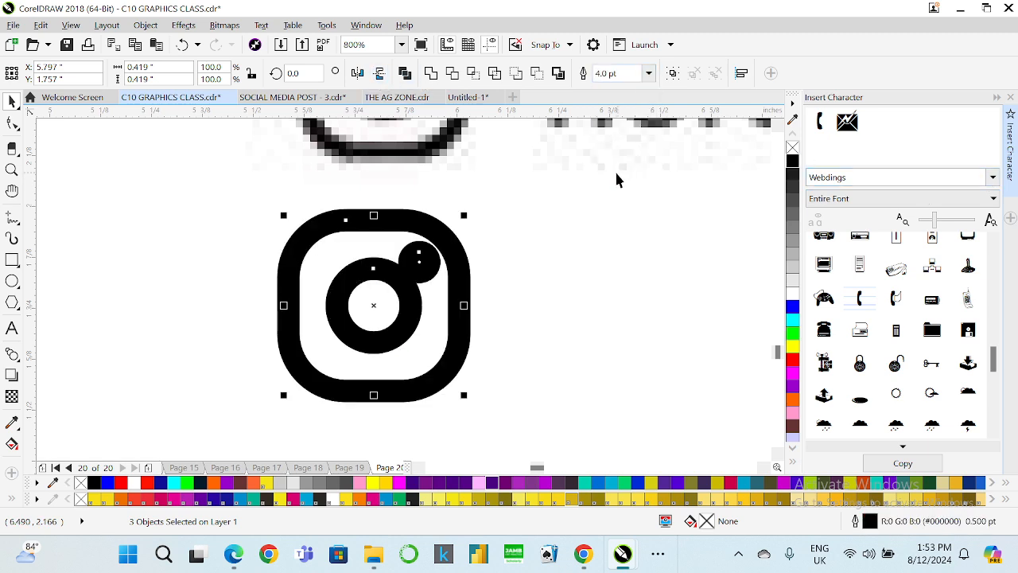
left_click(649, 72)
left_click(615, 148)
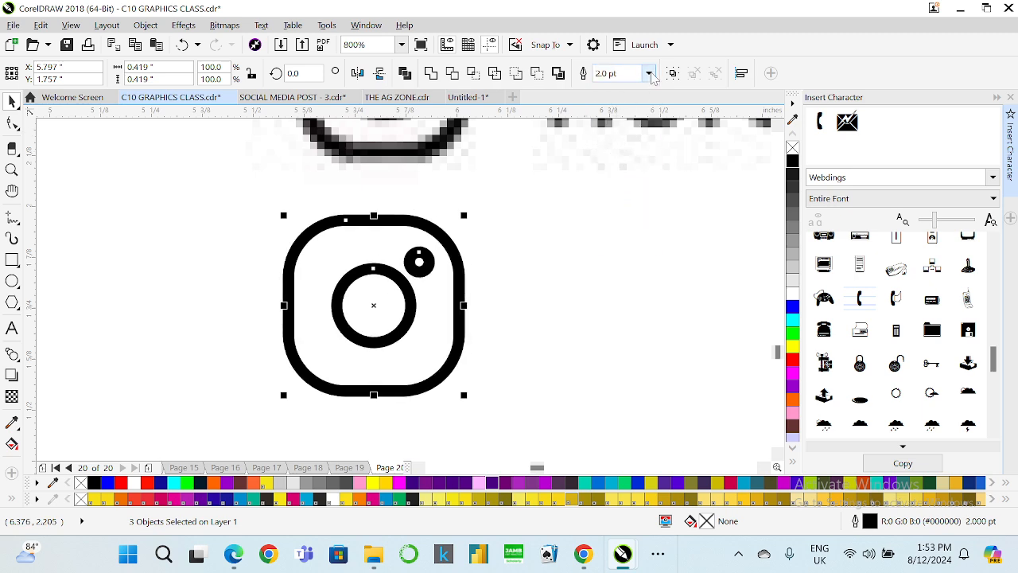
left_click_drag(616, 72, 562, 77)
type("3")
key("Return")
Give the small dot a black fill and no outline.
left_click(532, 218)
left_click(422, 265)
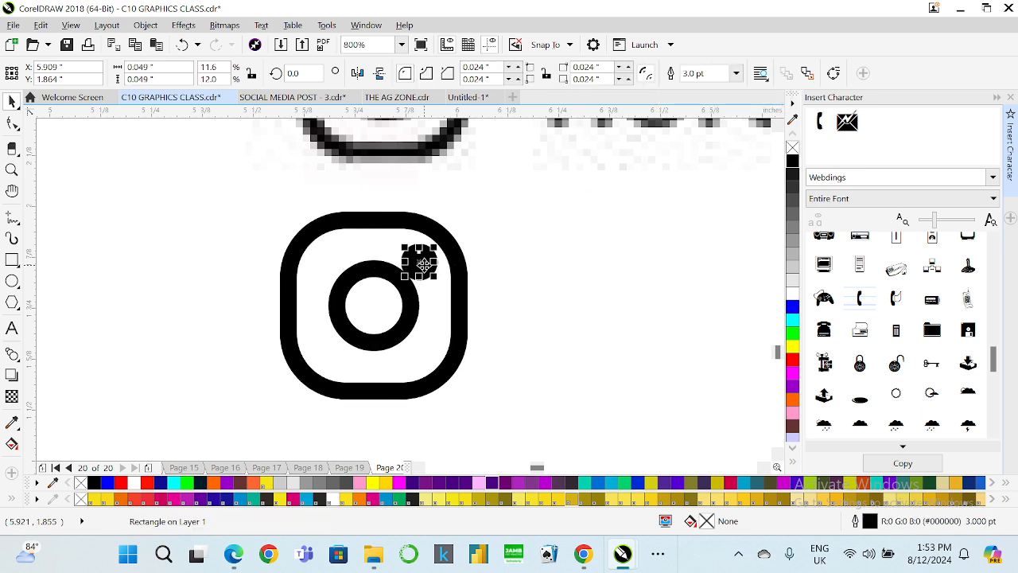
right_click(793, 148)
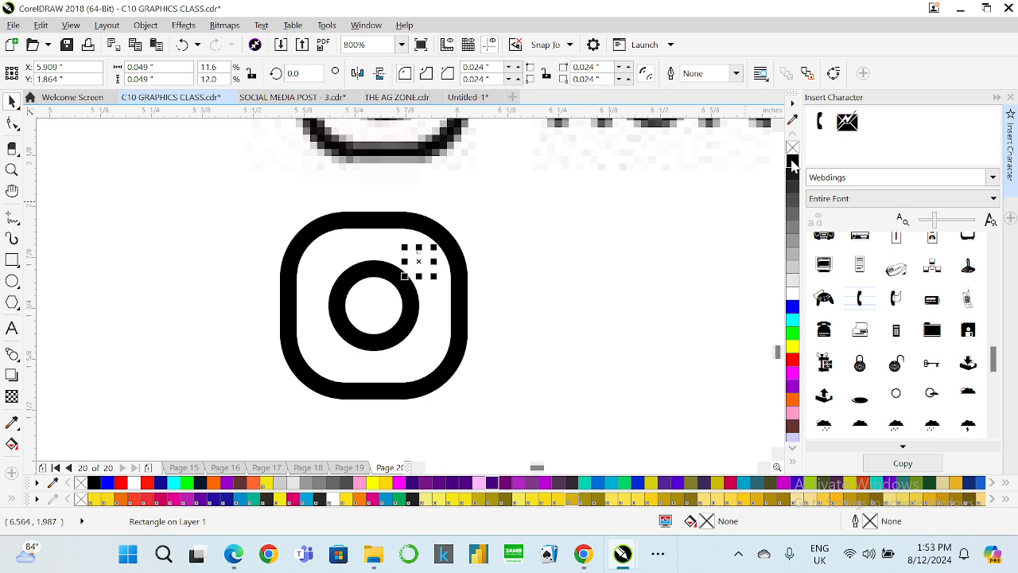
left_click(792, 161)
scroll(461, 275, "down", 1)
left_click(457, 325)
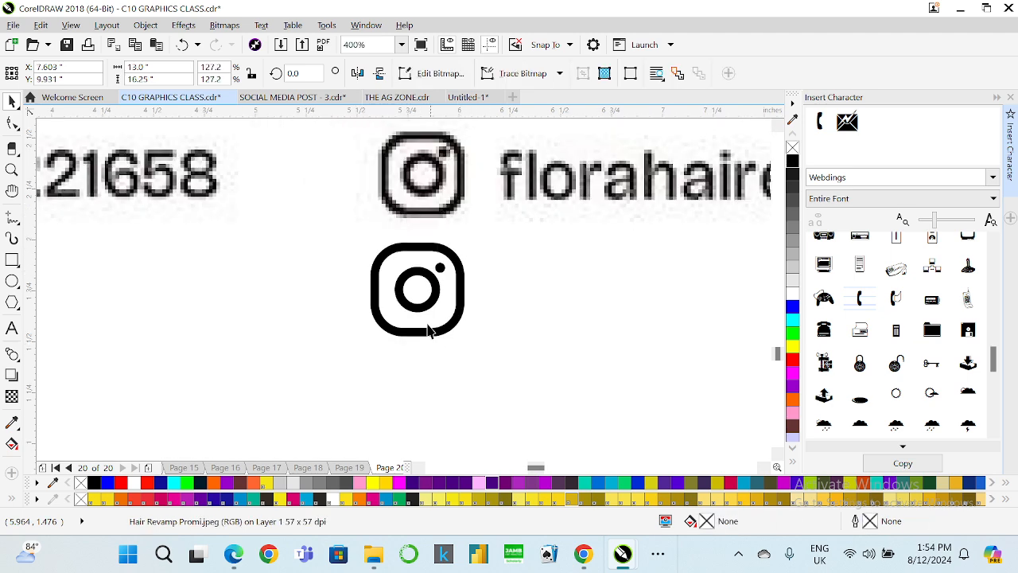
Examine the recreated WhatsApp and Instagram icons next to the original contact icons.
key("Escape")
scroll(429, 303, "down", 1)
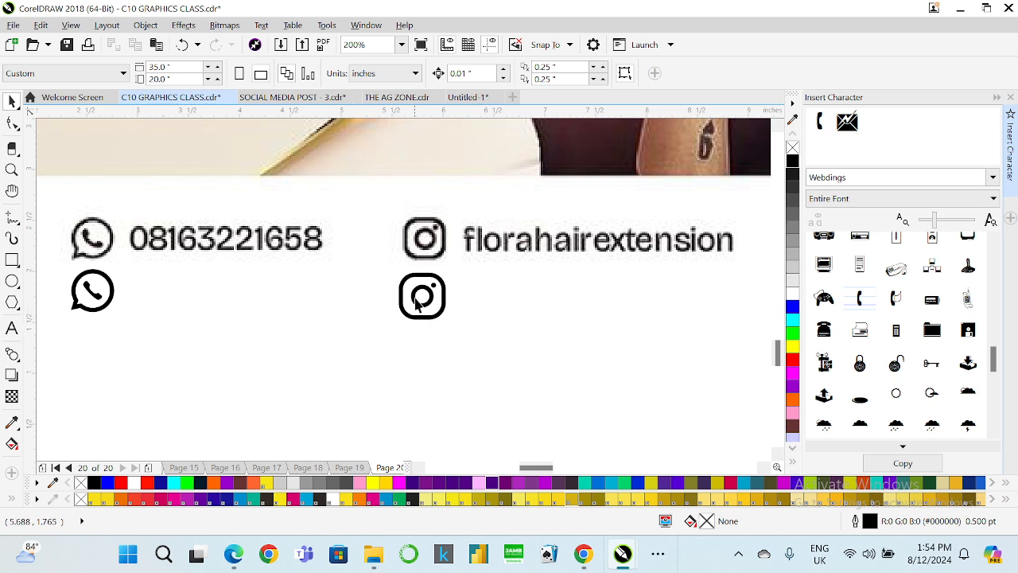
left_click(92, 290)
left_click(93, 290)
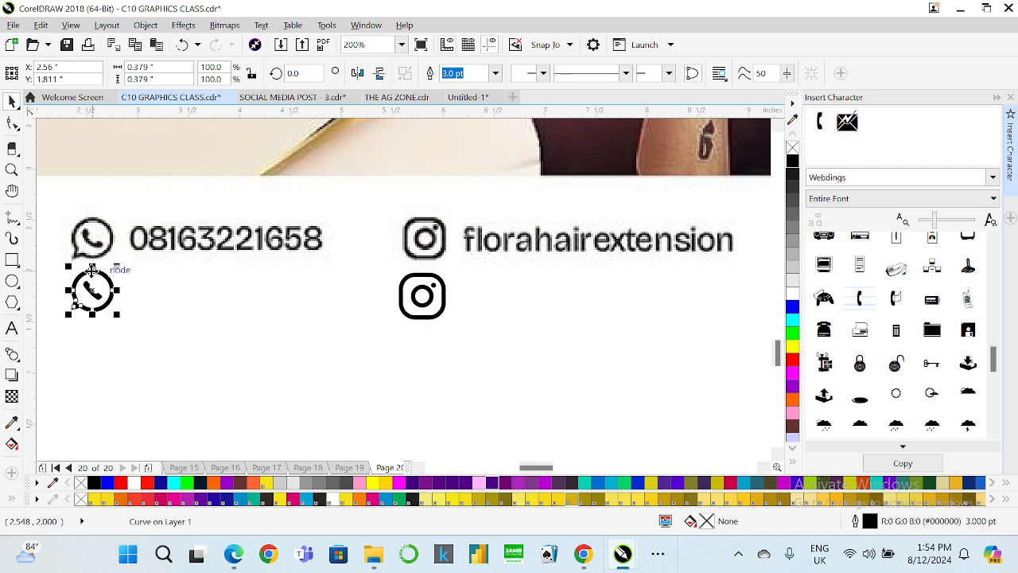
left_click(427, 296)
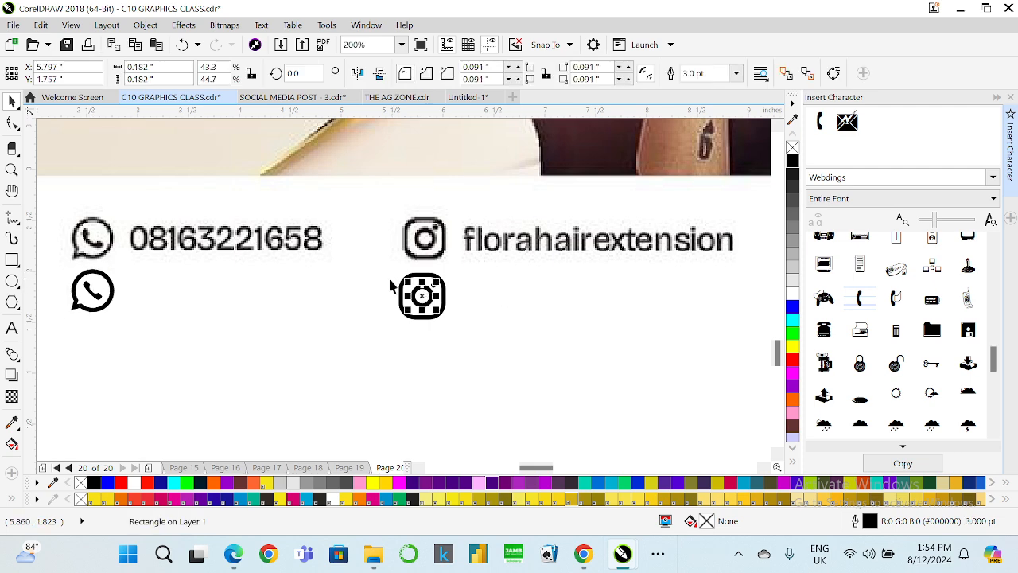
scroll(393, 287, "down", 3)
scroll(525, 274, "up", 1)
scroll(518, 267, "up", 3)
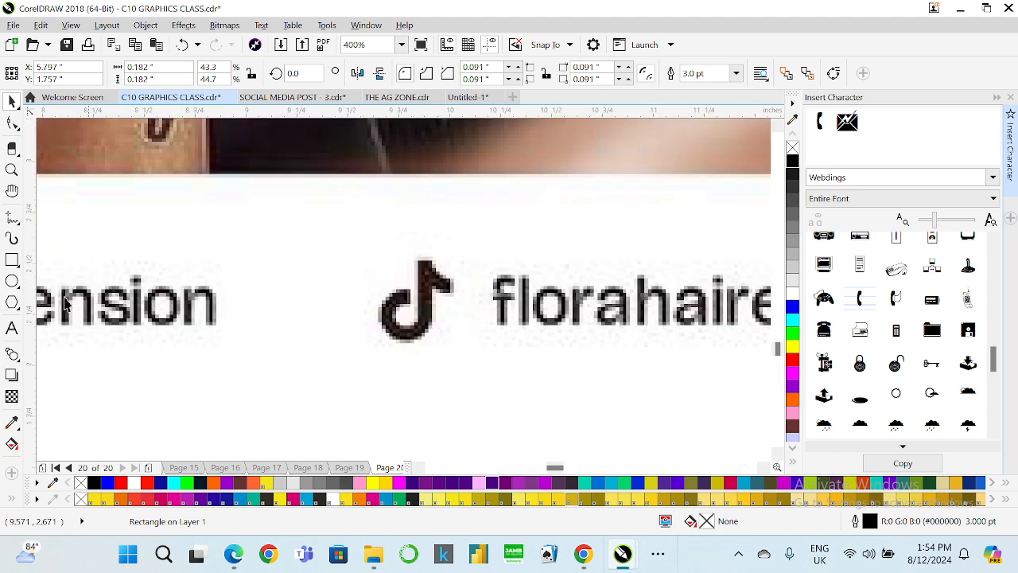
Draw a thin rectangle about 0.074 × 0.344 in over the stem of the TikTok note icon.
left_click(12, 262)
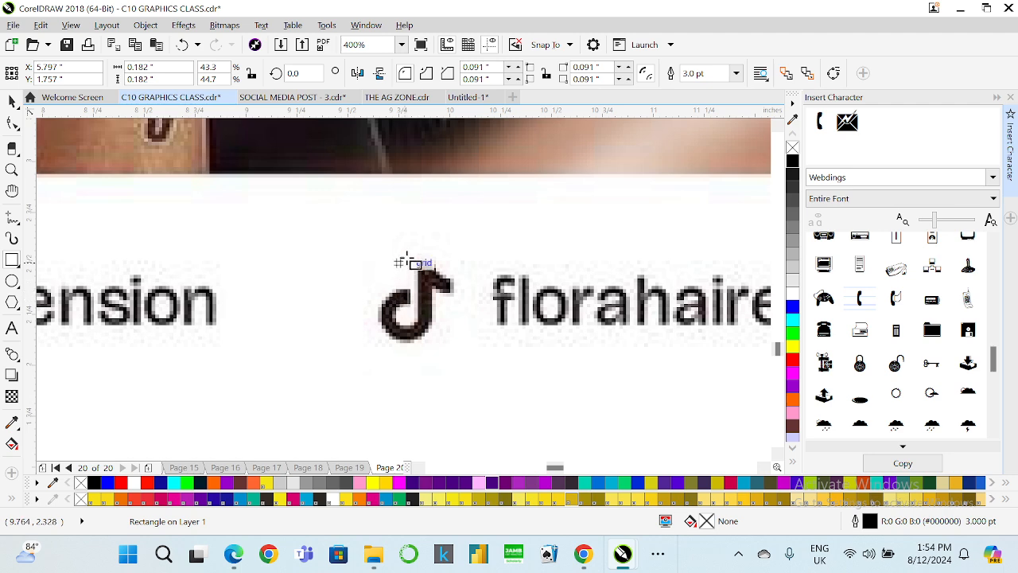
scroll(413, 258, "up", 1)
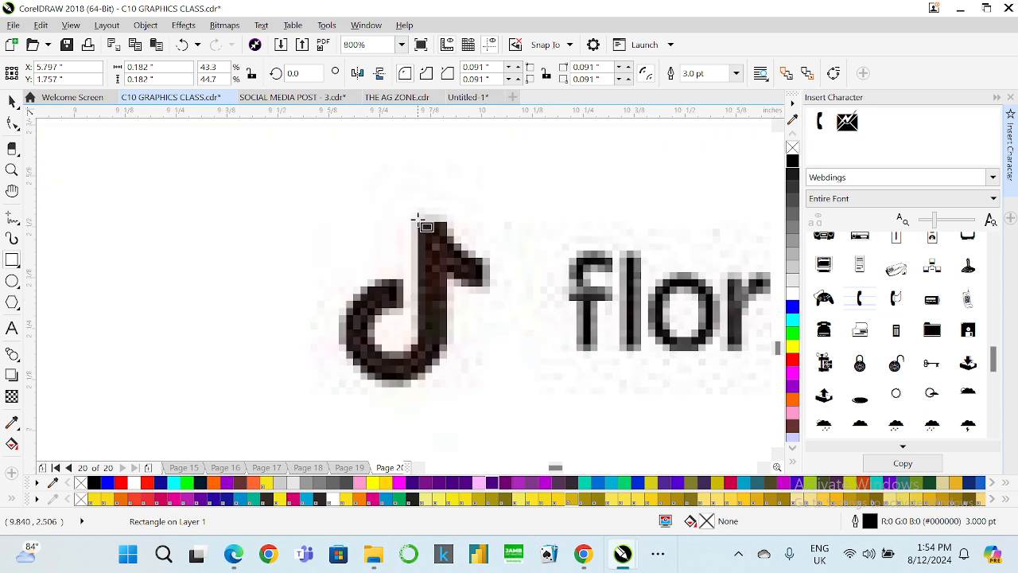
left_click_drag(415, 220, 446, 359)
scroll(383, 256, "down", 2)
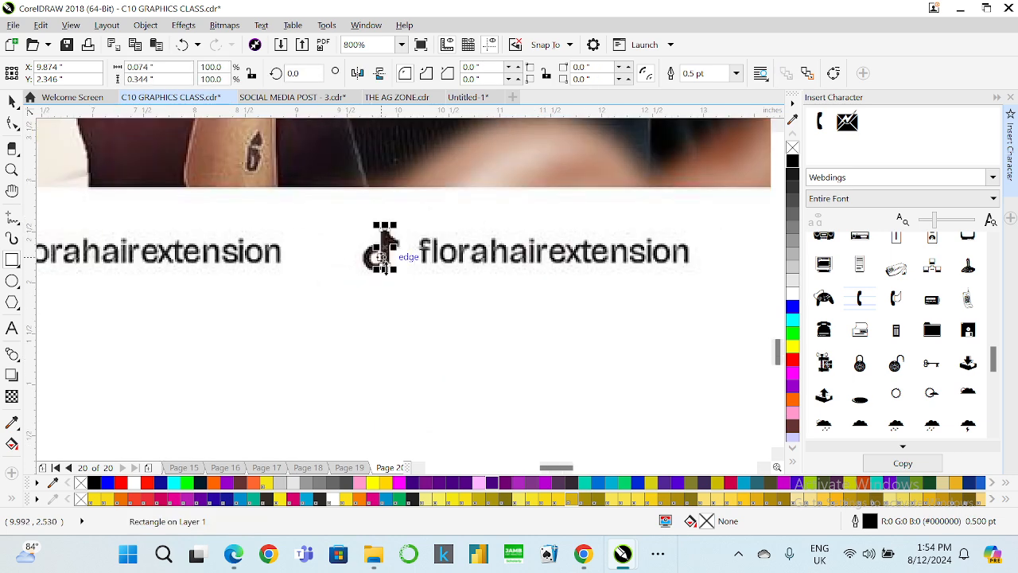
scroll(431, 219, "up", 1)
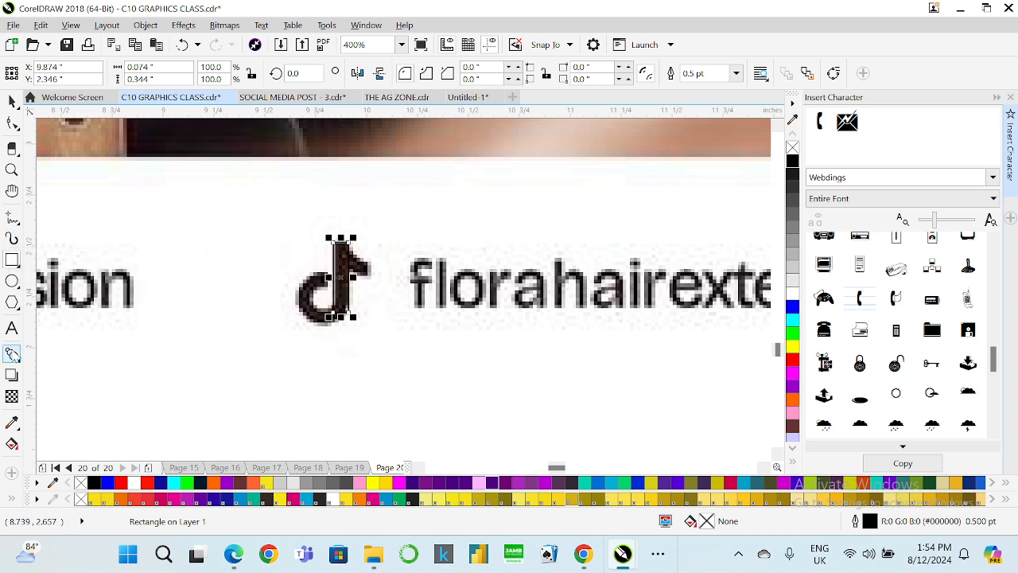
left_click(12, 328)
left_click(499, 398)
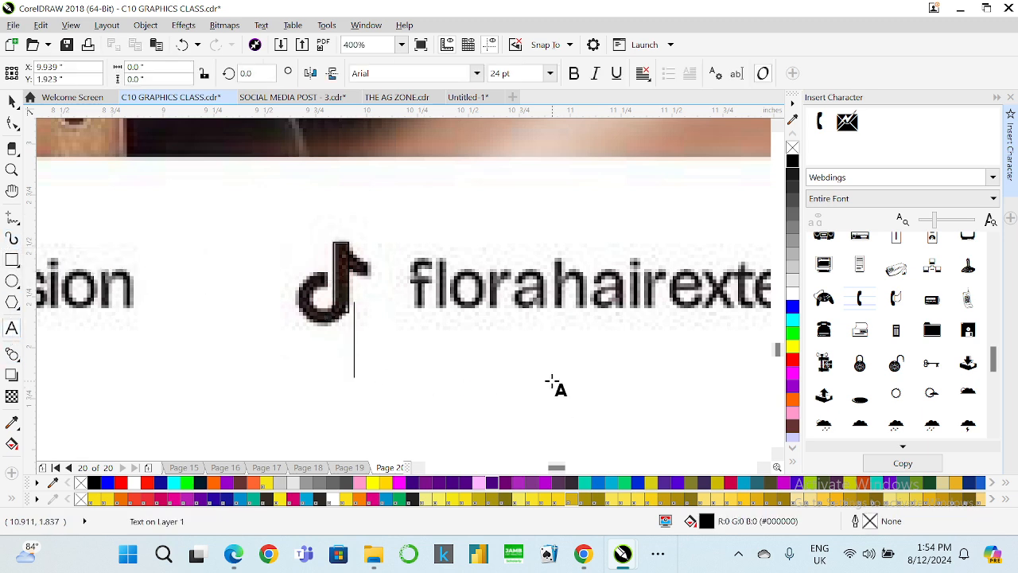
type("d")
left_click(12, 101)
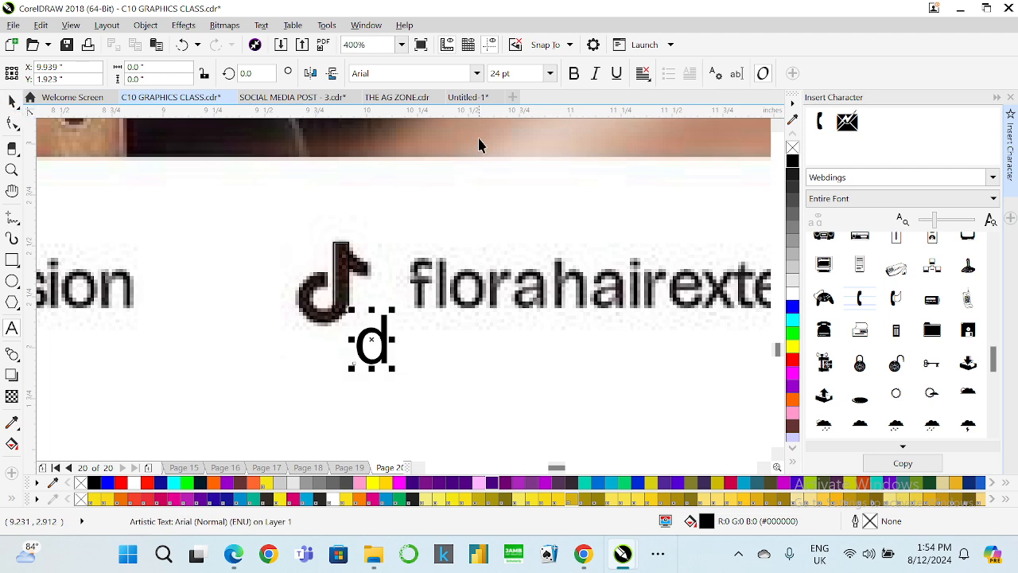
left_click(477, 73)
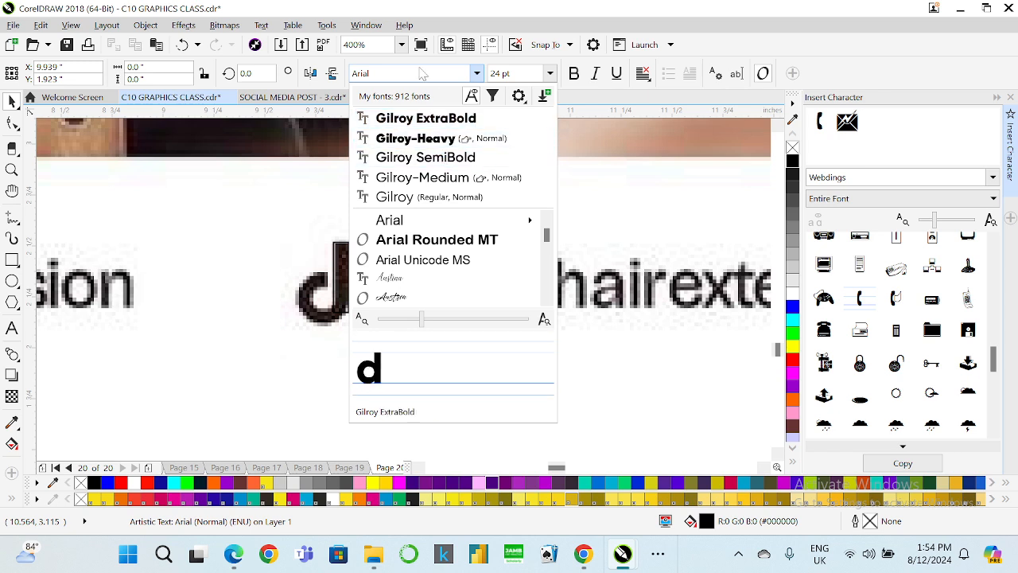
type("time")
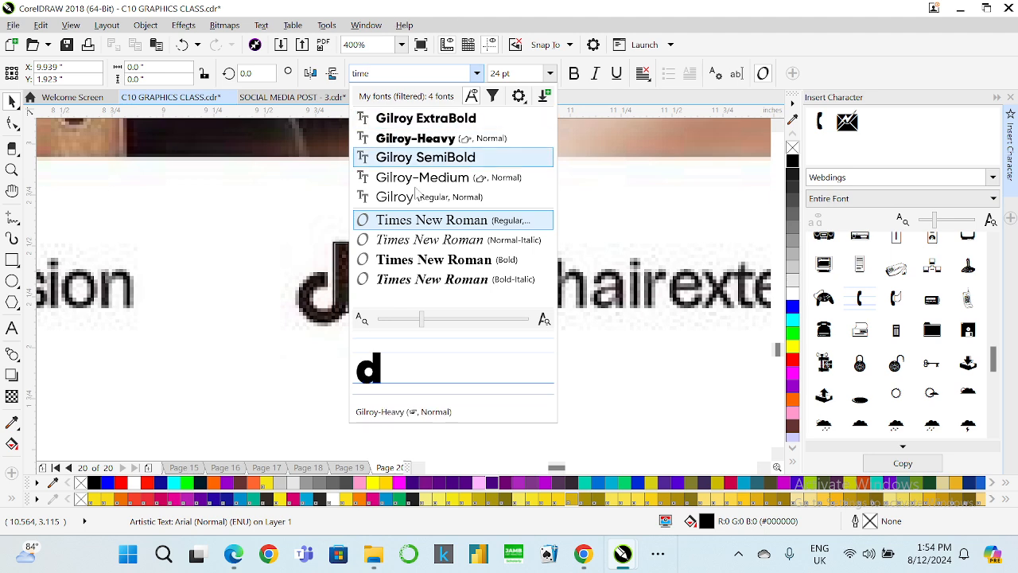
left_click(447, 225)
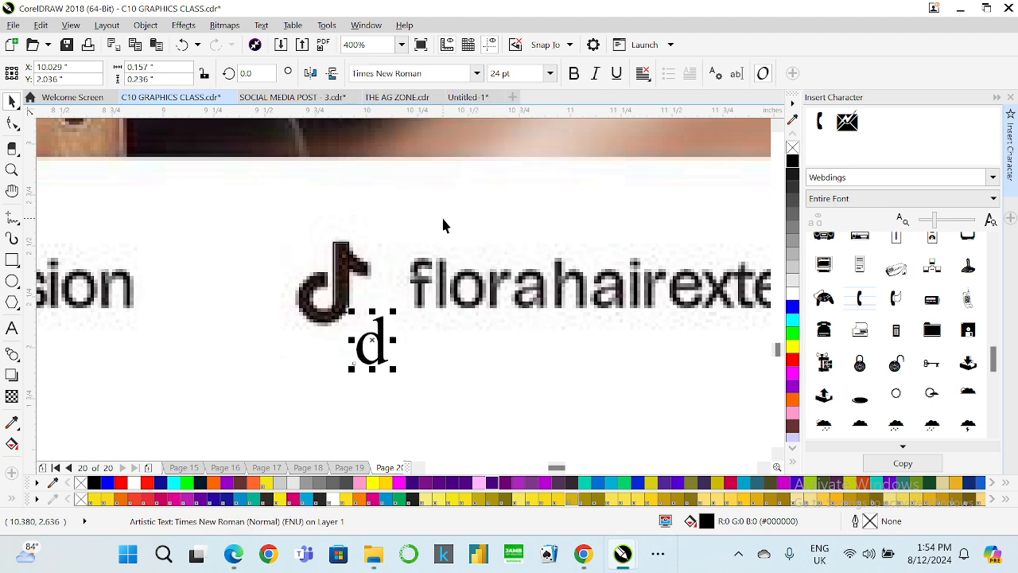
key("Delete")
Duplicate the stem rectangle and move the copy slightly right of the stem.
scroll(364, 240, "down", 3)
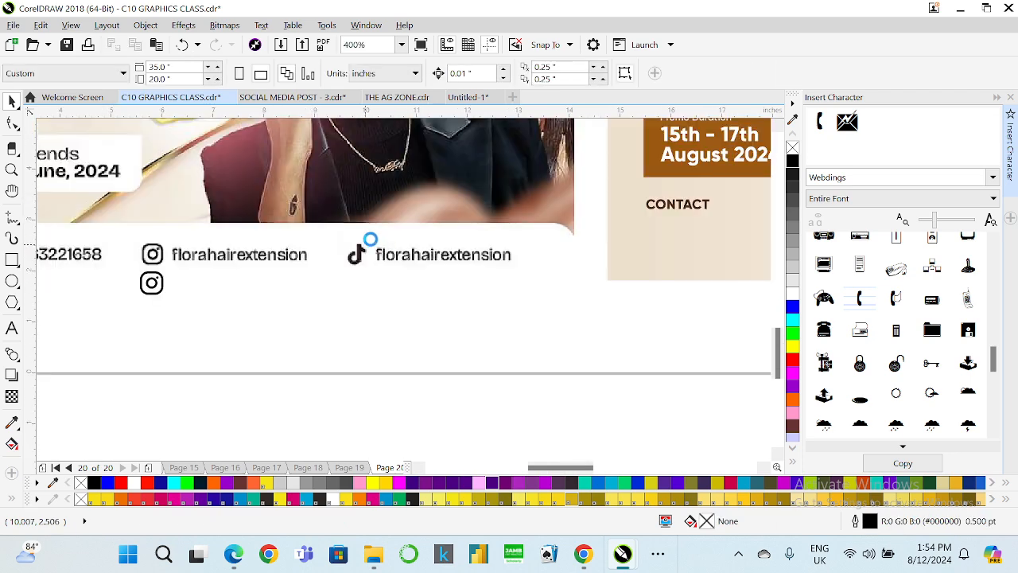
scroll(371, 236, "up", 3)
left_click(12, 259)
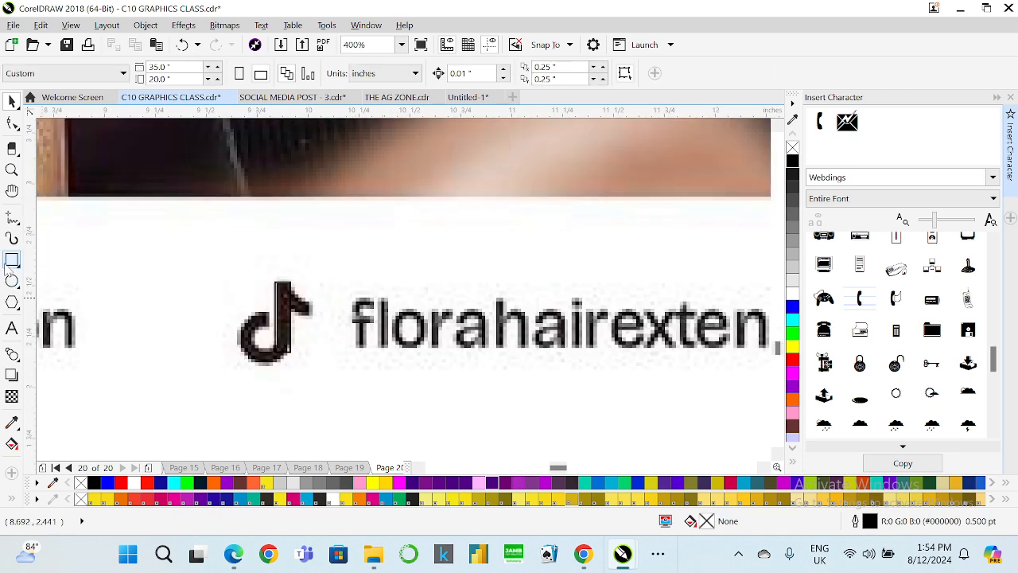
scroll(306, 299, "up", 2)
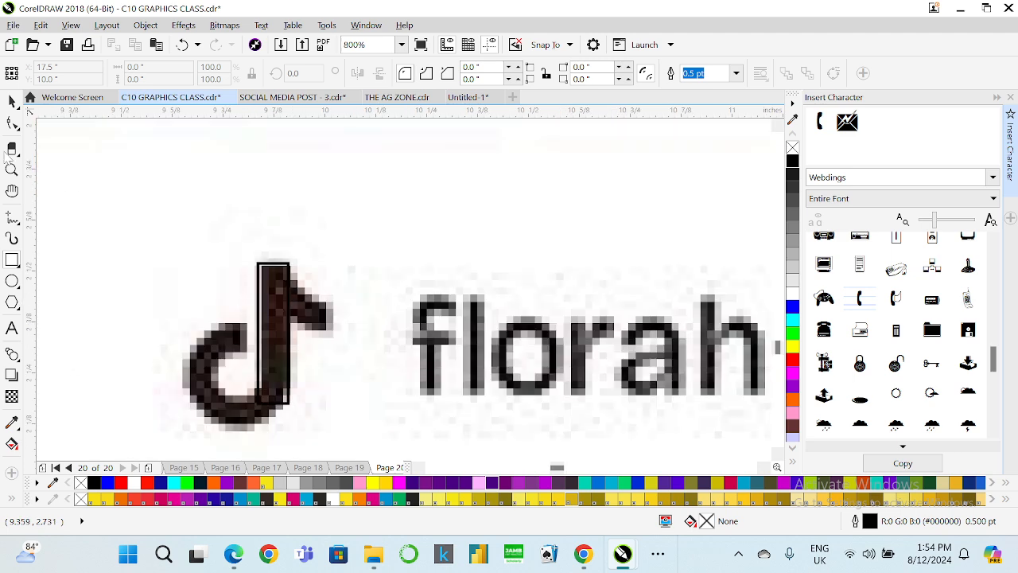
left_click(12, 101)
left_click(258, 317)
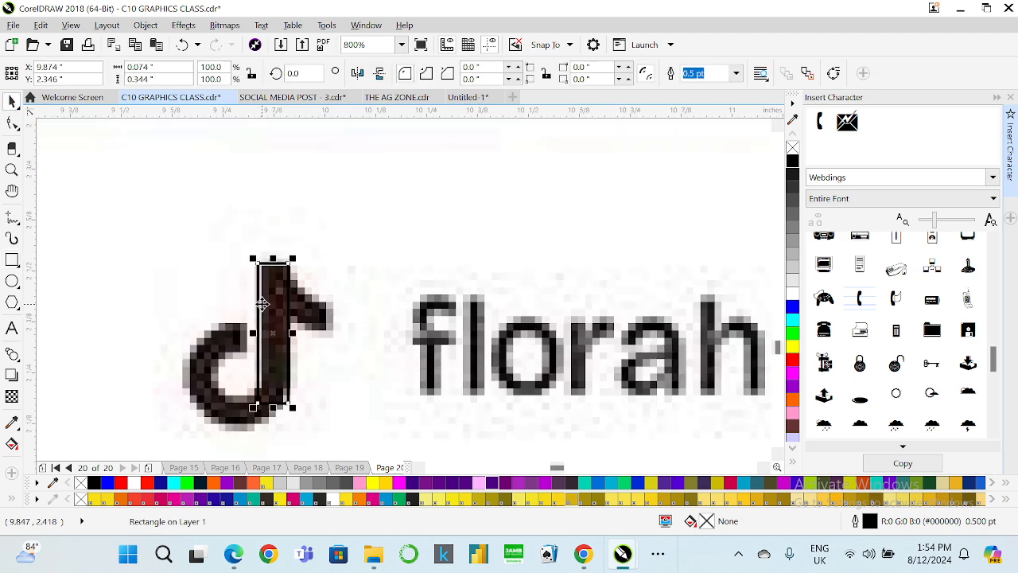
key("ctrl+d")
left_click_drag(377, 248, 301, 355)
Convert the copy to curves and drag its nodes into a slanted flag at the top of the stem.
left_click(12, 125)
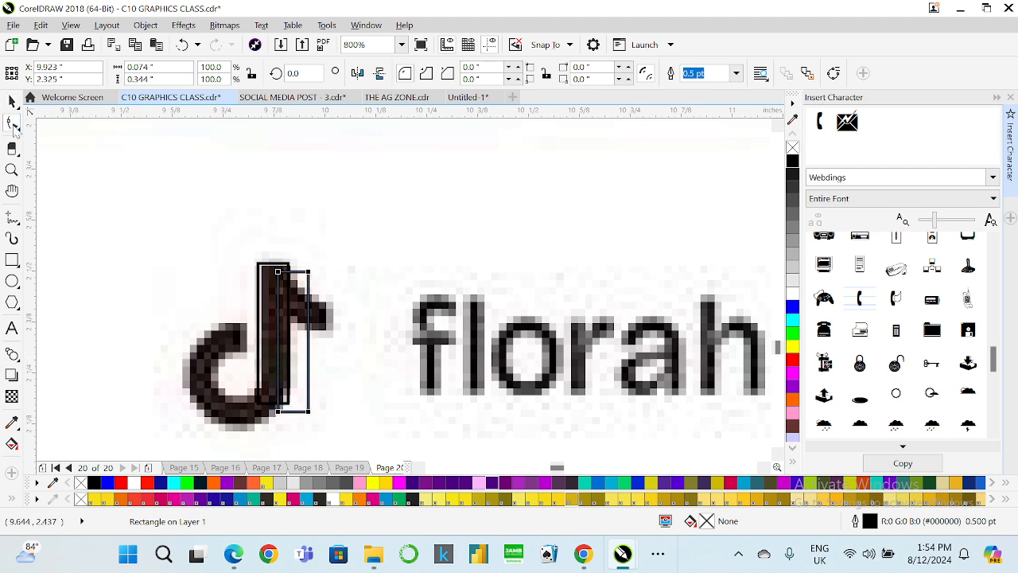
key("ctrl+q")
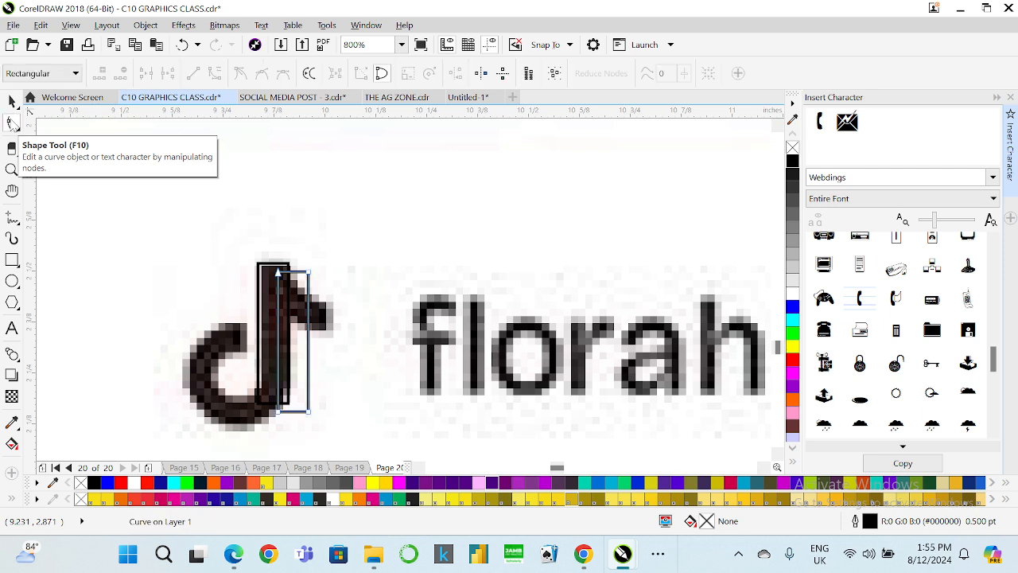
left_click_drag(270, 396, 310, 334)
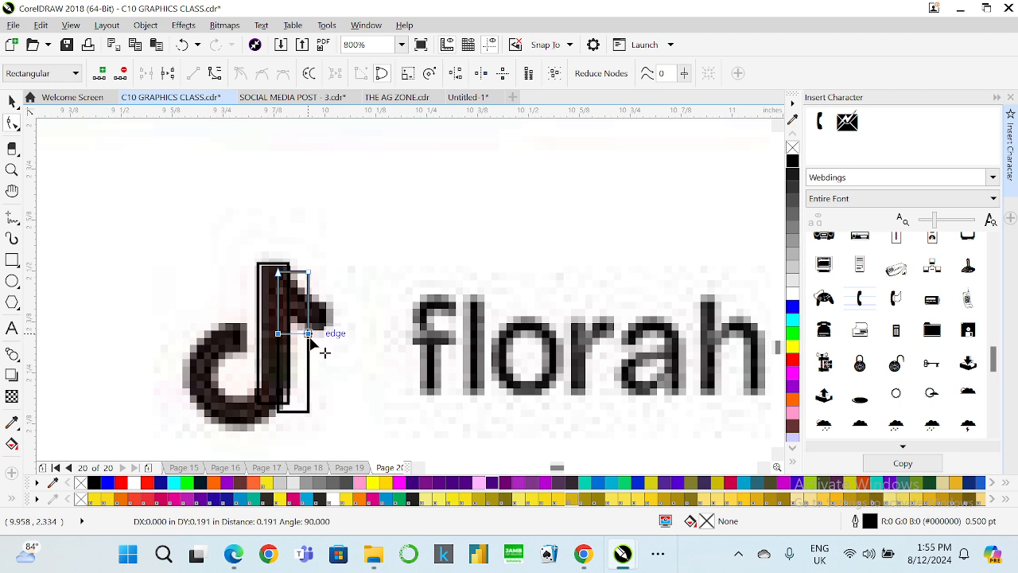
left_click(298, 323)
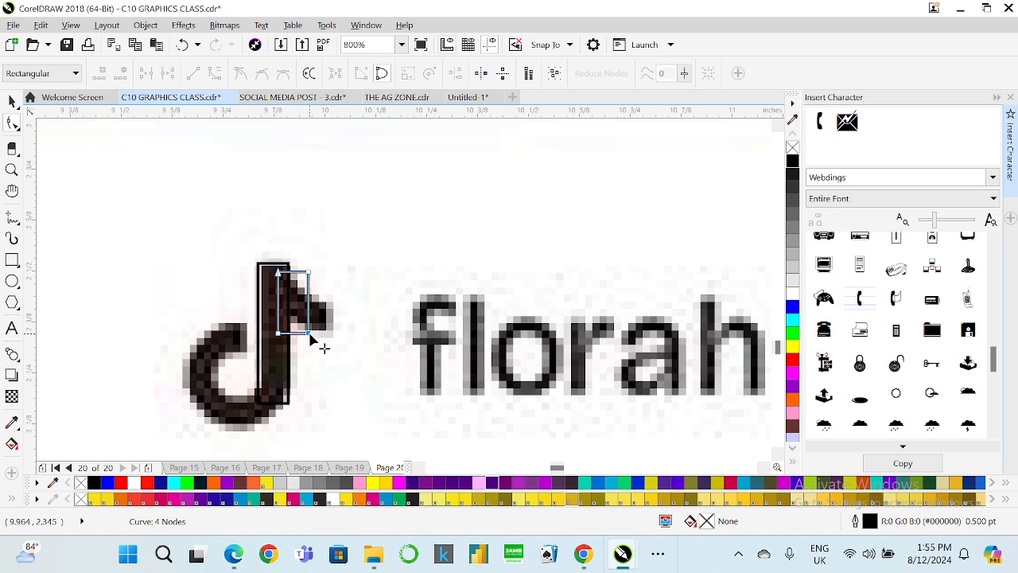
left_click_drag(309, 334, 329, 309)
left_click_drag(277, 334, 319, 332)
mouse_move(278, 275)
left_mouse_down()
mouse_move(277, 291)
mouse_move(289, 270)
left_mouse_up()
Adjust the flag's corner nodes to follow the note's hook shape.
scroll(289, 271, "down", 2)
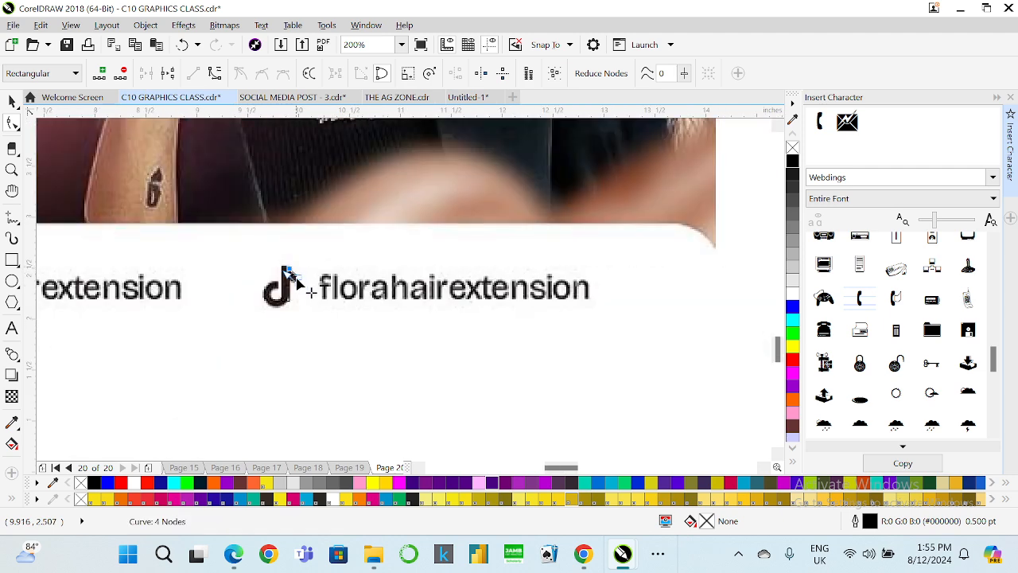
scroll(288, 272, "up", 2)
scroll(267, 269, "up", 2)
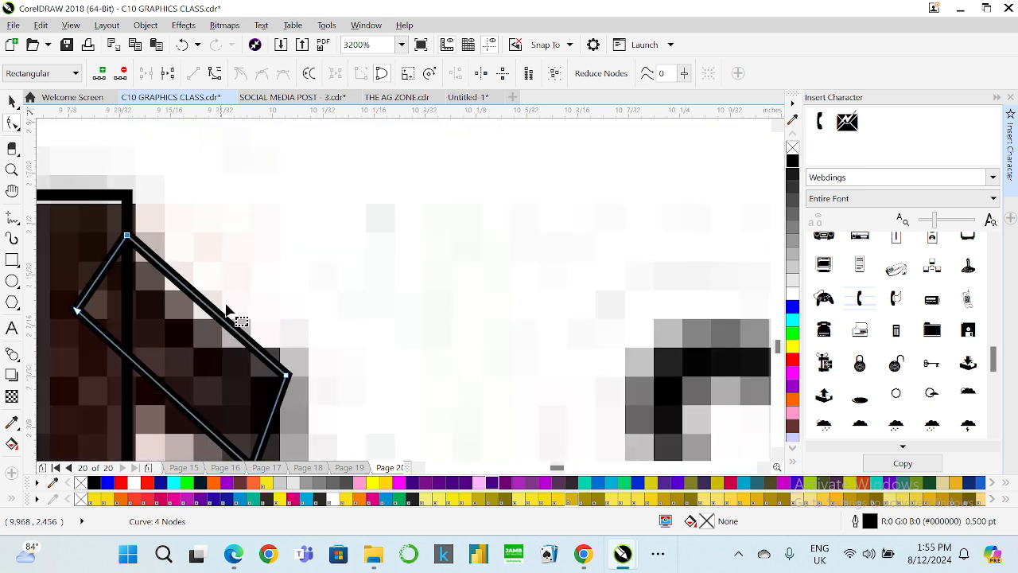
scroll(281, 302, "down", 1)
left_click_drag(285, 338, 303, 337)
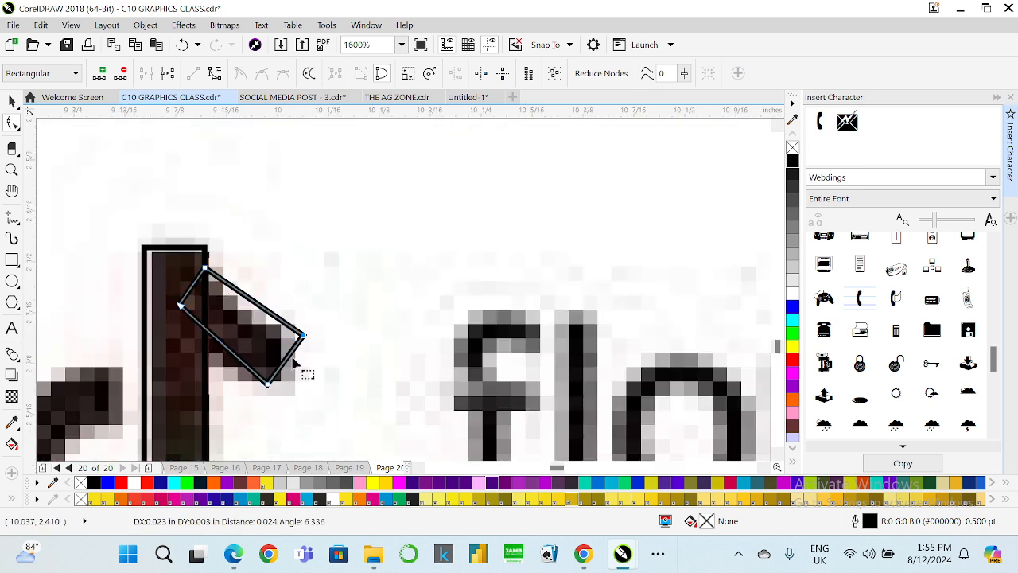
left_click_drag(268, 385, 270, 368)
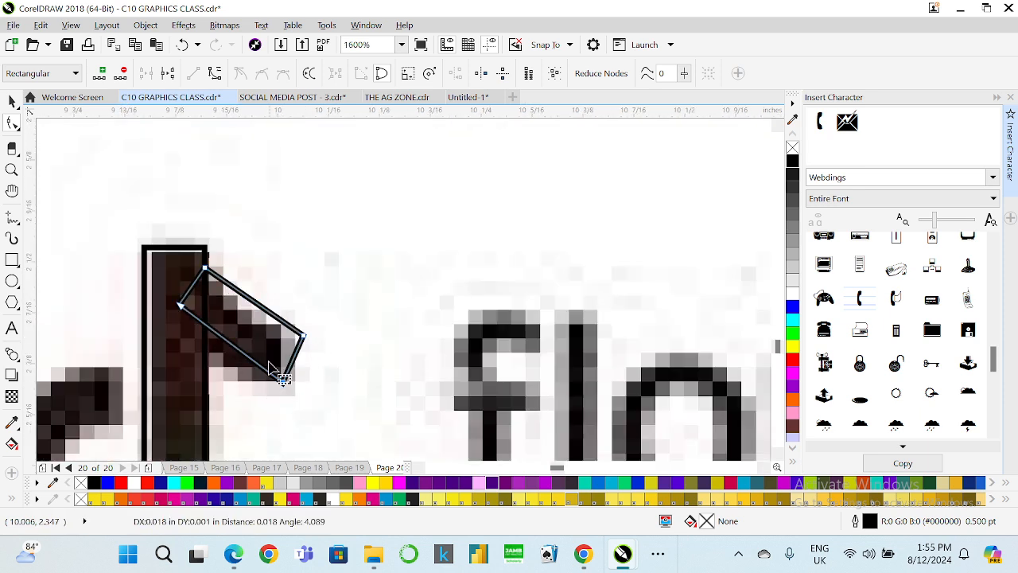
Convert the flag's inner segments to curves and bend its lower edge inward.
right_click(230, 342)
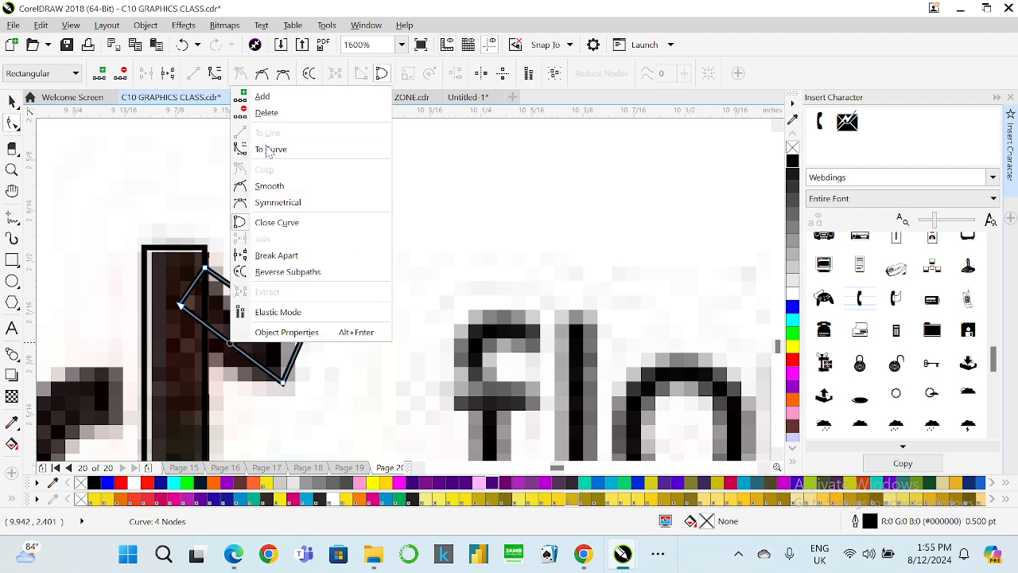
left_click(270, 149)
left_click_drag(241, 354, 235, 360)
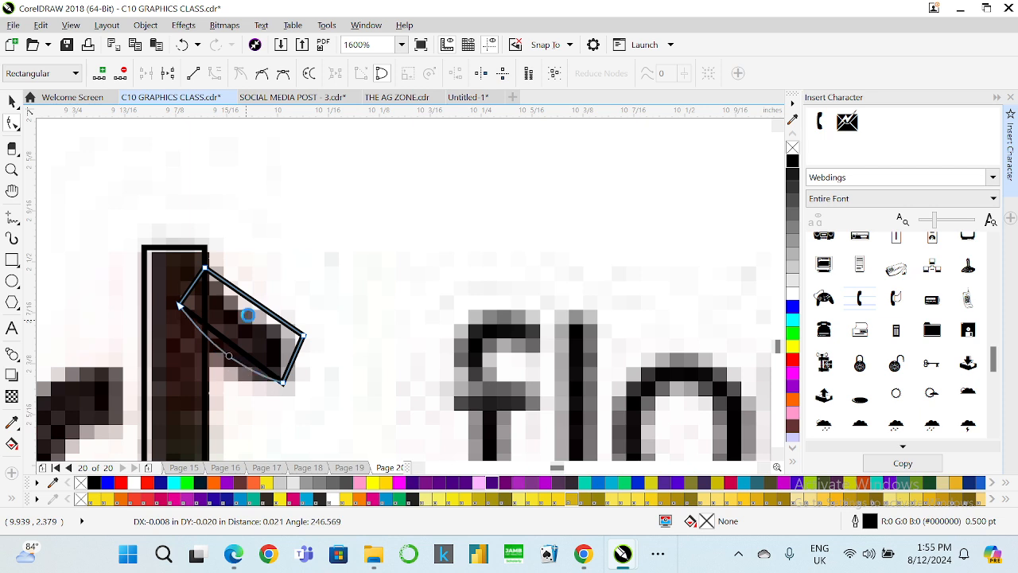
right_click(254, 304)
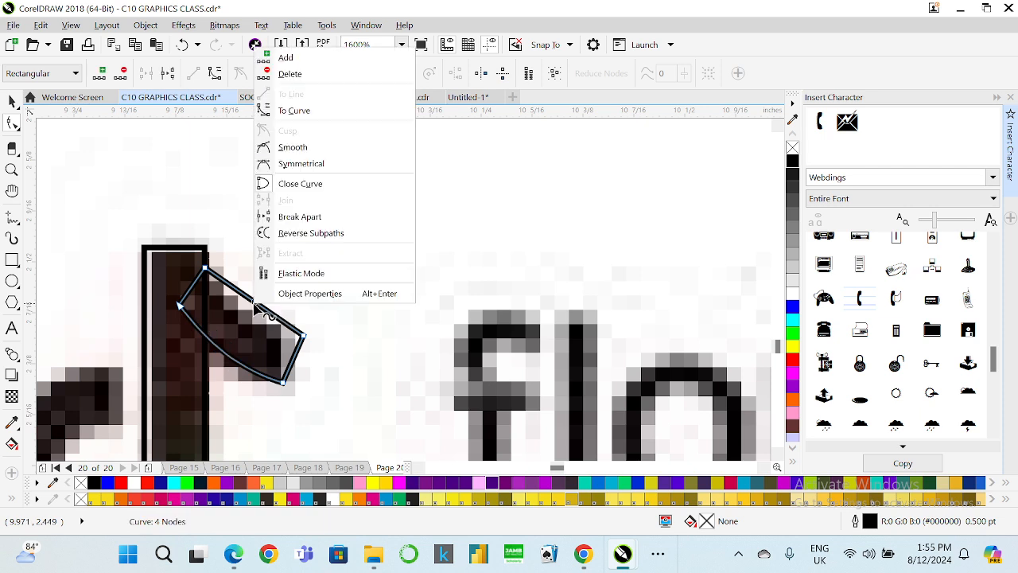
left_click(302, 111)
left_click_drag(267, 318, 256, 315)
Select the stem and the flag together and weld them into one shape.
scroll(239, 295, "down", 1)
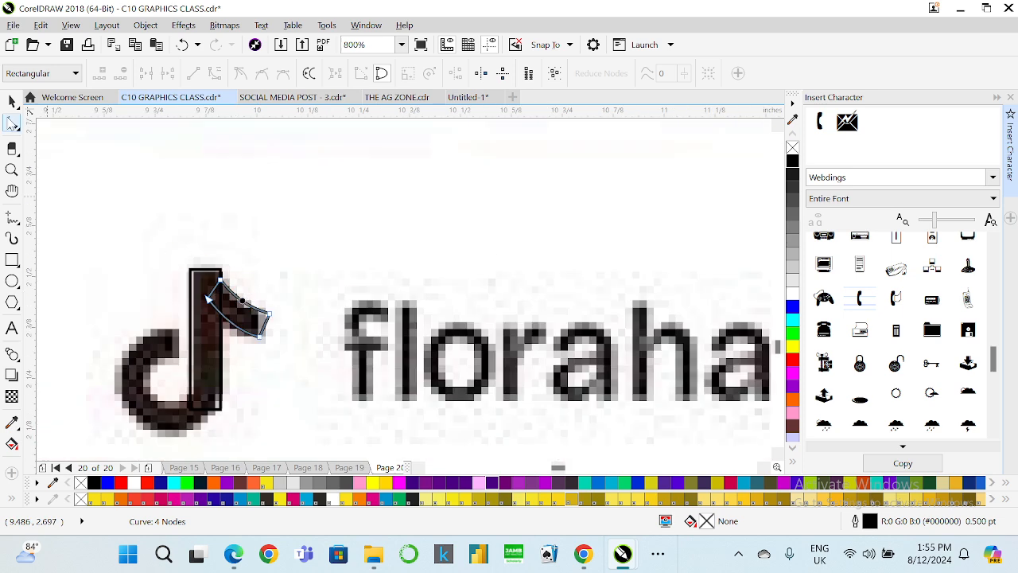
left_click(12, 101)
scroll(304, 238, "down", 2)
scroll(277, 306, "up", 1)
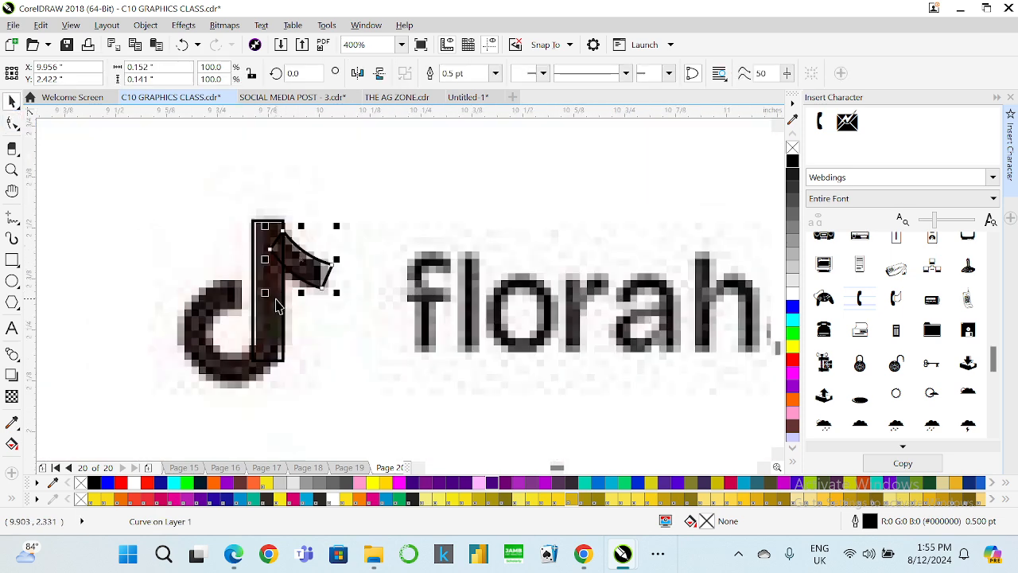
left_click(274, 300, "shift")
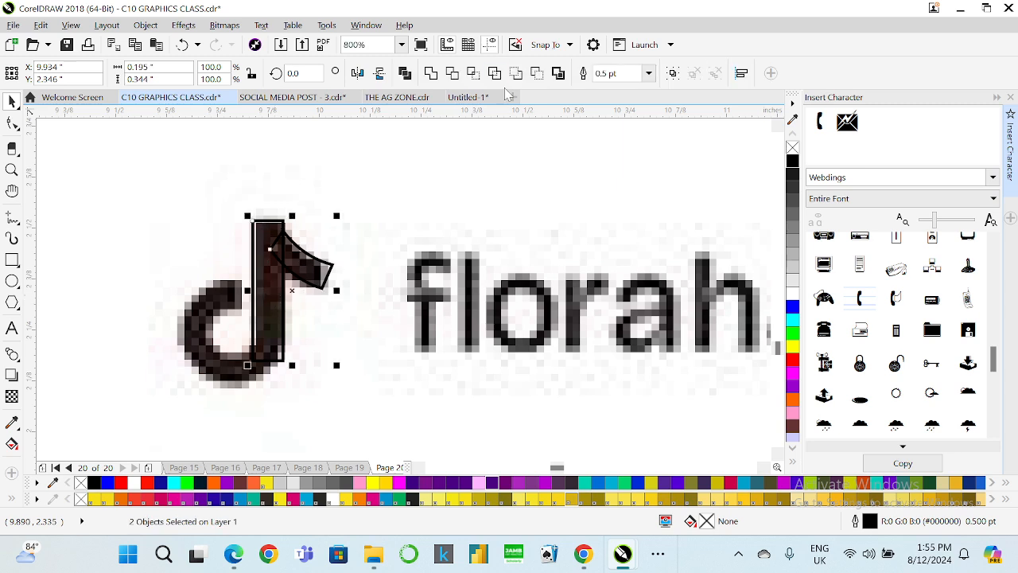
left_click(430, 73)
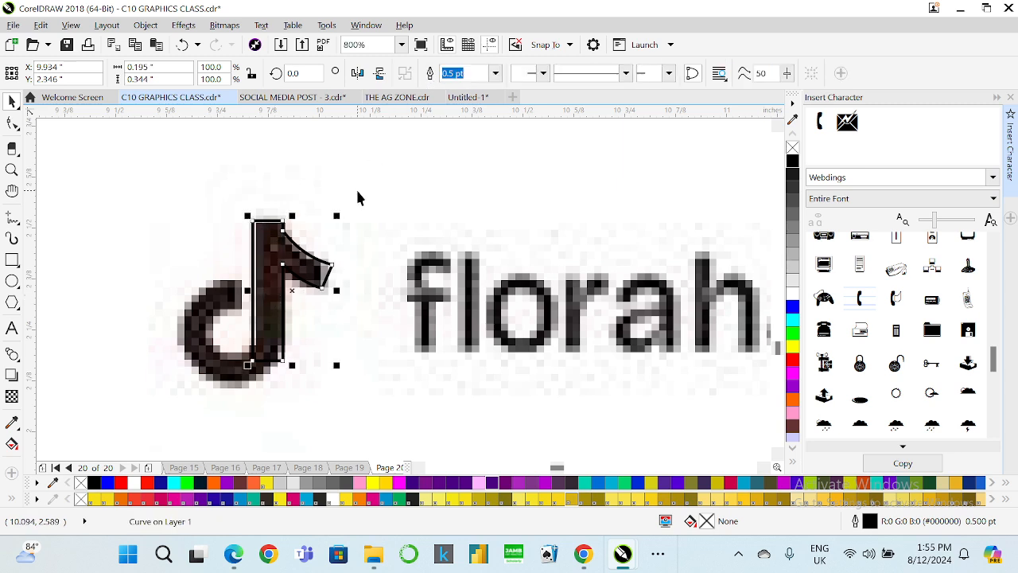
Draw a circle about 0.246 × 0.241 in over the round base of the TikTok note.
scroll(417, 250, "down", 2)
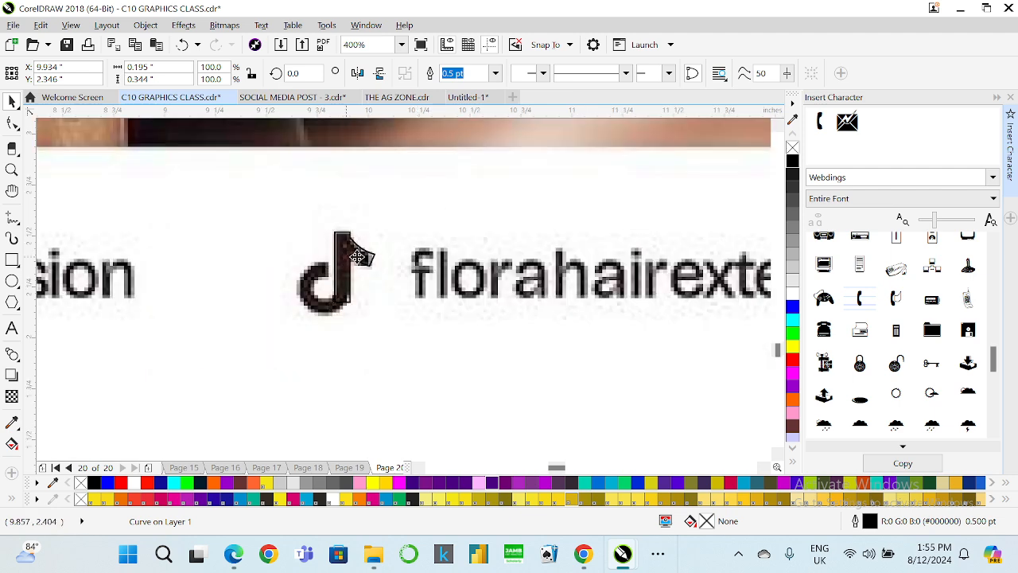
scroll(362, 266, "up", 3)
scroll(329, 191, "down", 2)
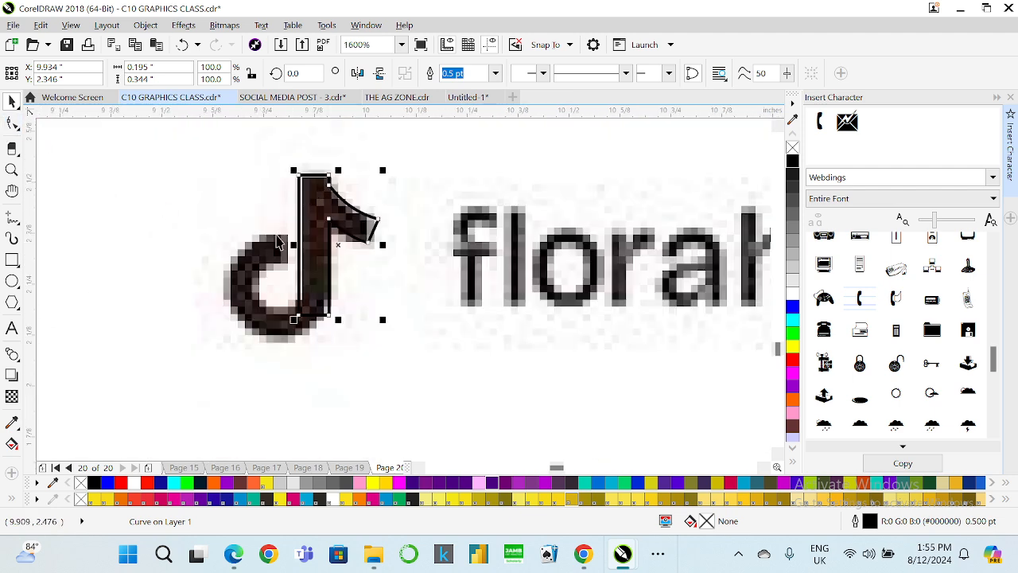
scroll(239, 257, "up", 2)
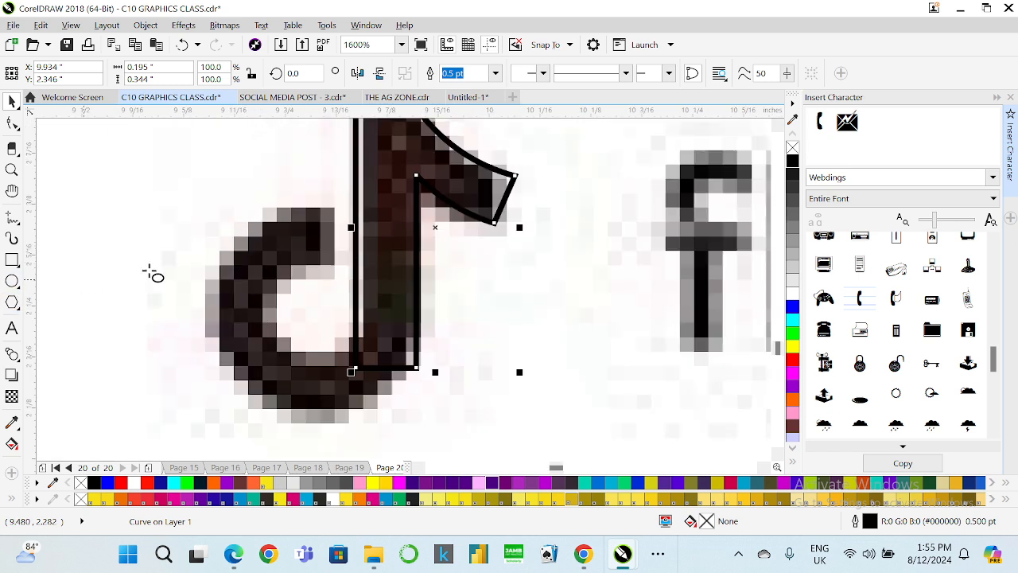
left_click_drag(222, 210, 425, 409)
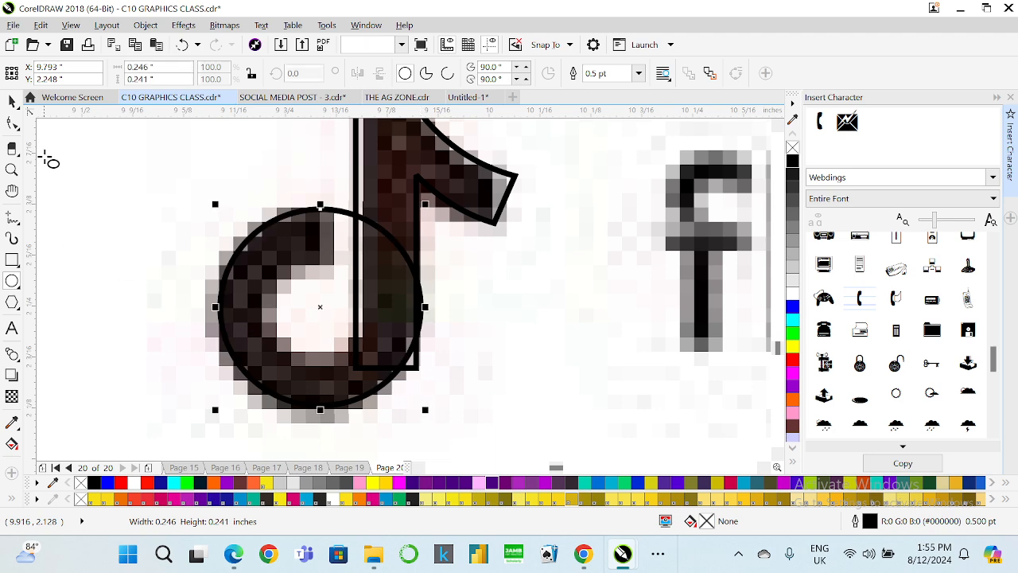
Outline the circle in cyan and turn it into an arc rotated 180°.
left_click(12, 101)
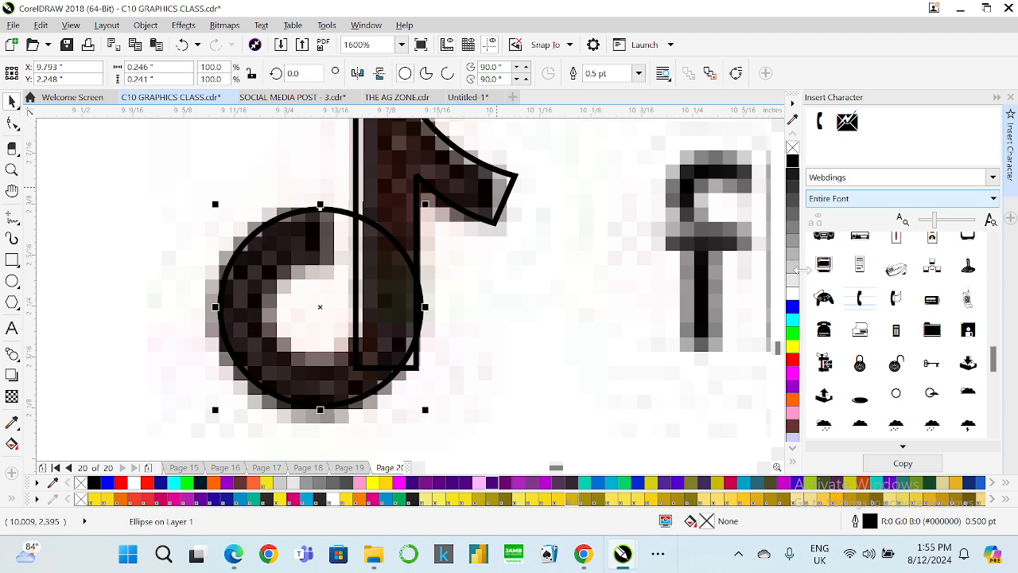
right_click(794, 319)
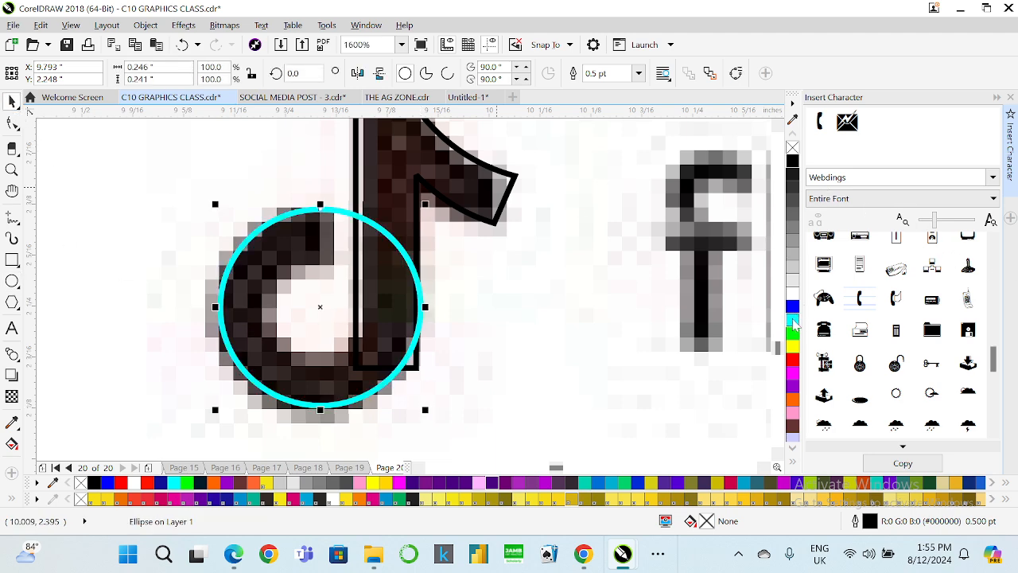
left_click(448, 74)
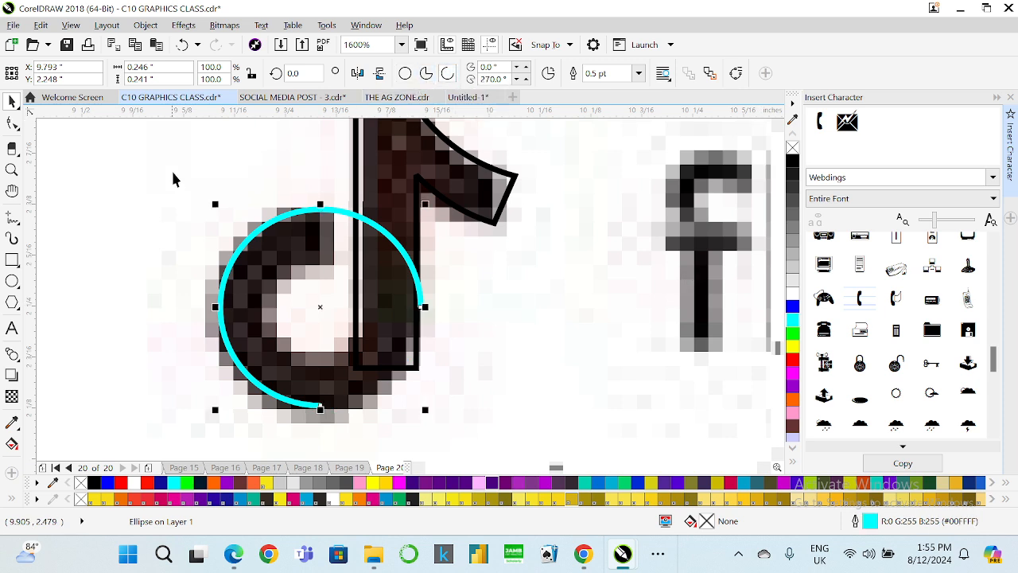
left_click(358, 73)
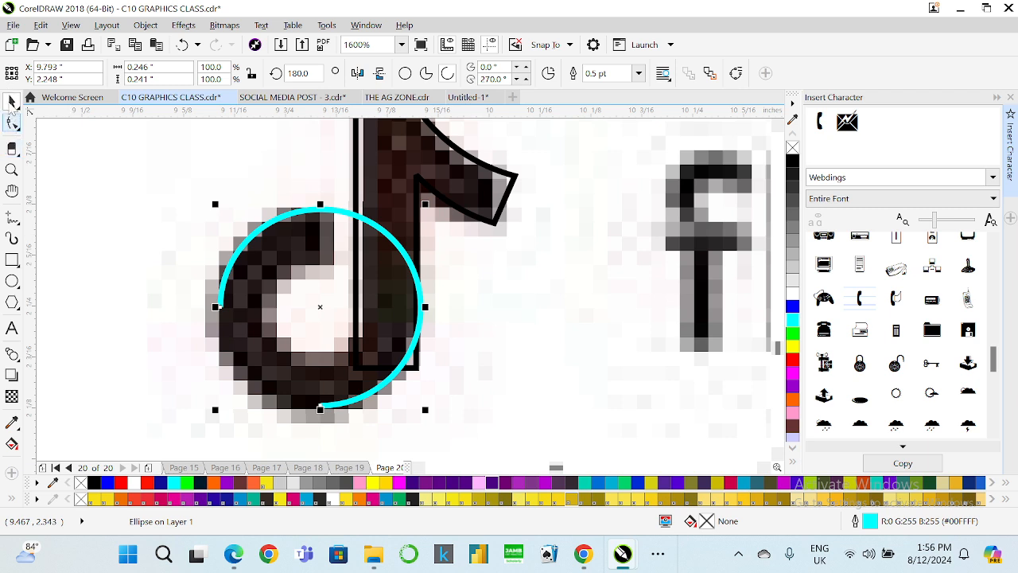
Undo the arc's rotation and reshape its ends so the arc runs from about 91° to 349° around the note's base.
key("ctrl+z")
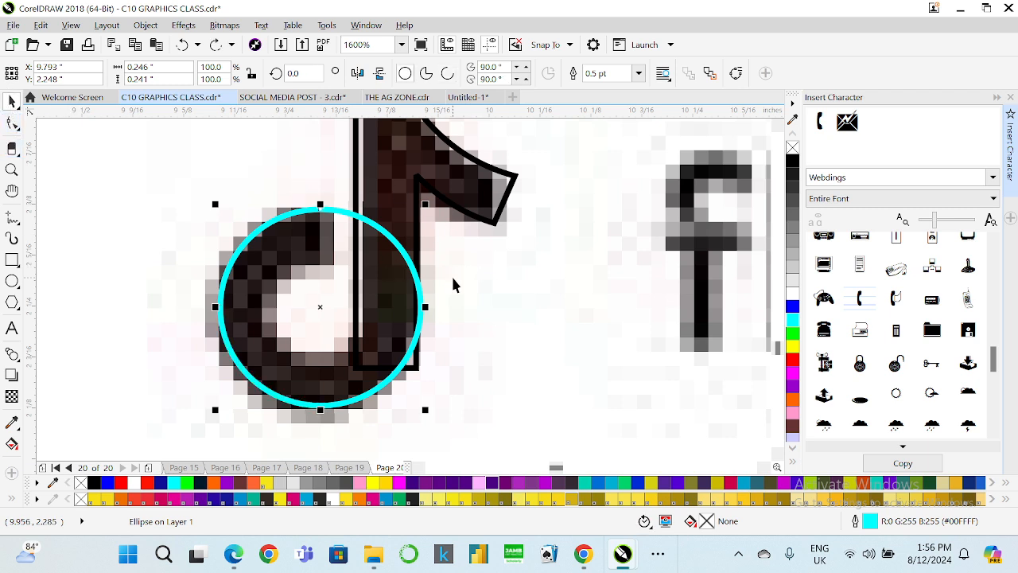
left_click(448, 73)
left_click(12, 123)
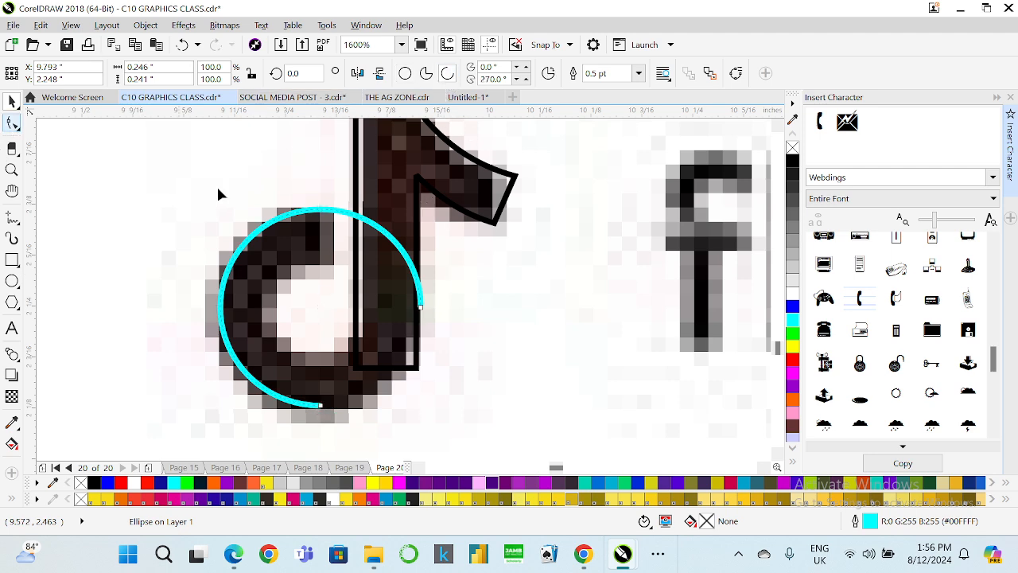
left_click_drag(422, 310, 321, 210)
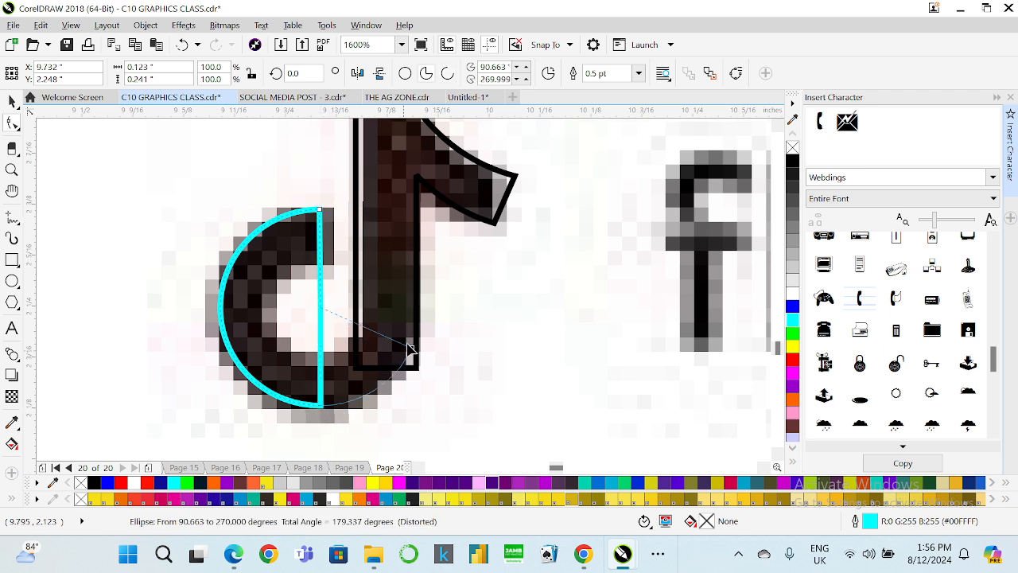
left_click_drag(410, 348, 419, 326)
left_click(444, 73)
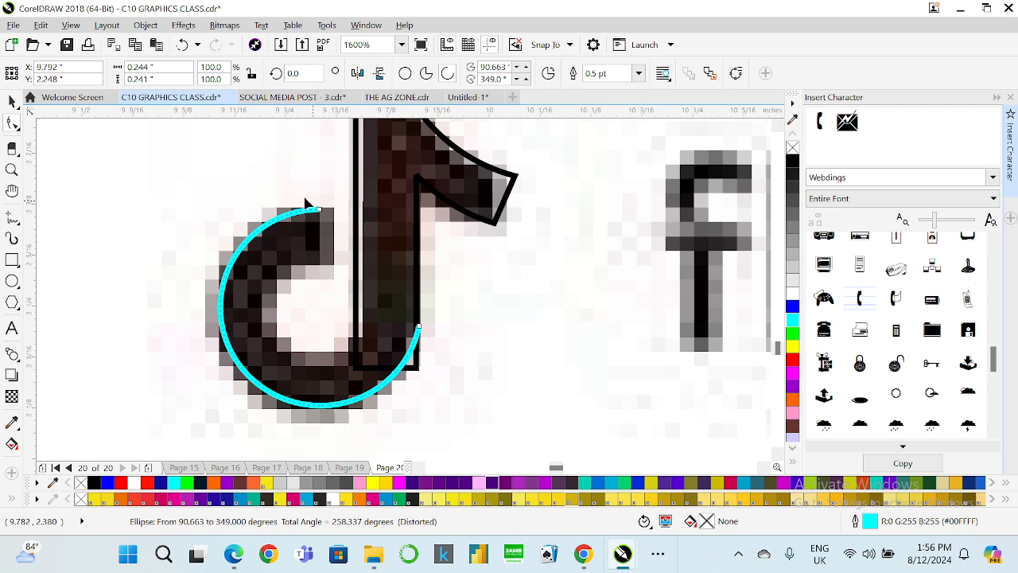
left_click(12, 101)
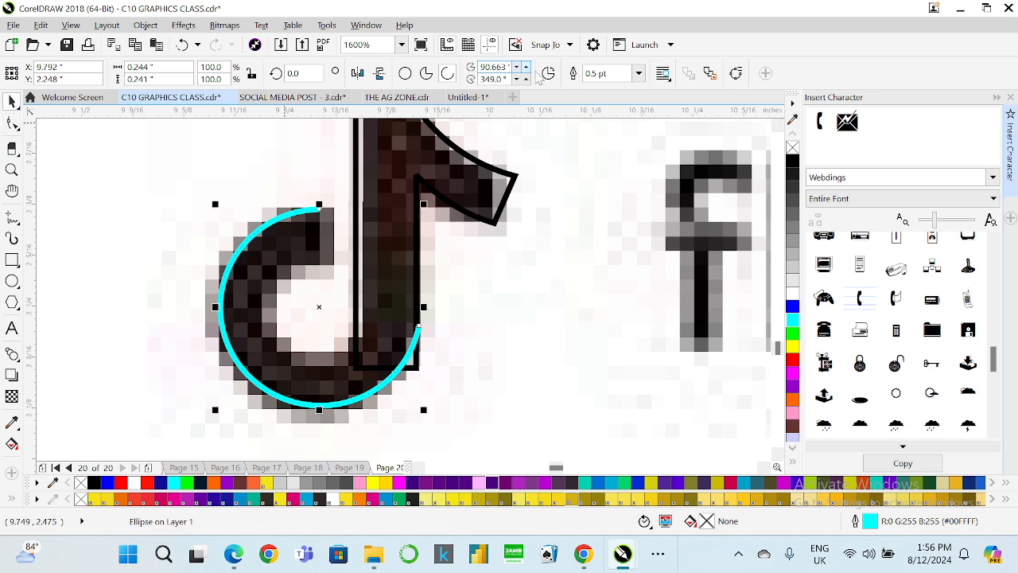
Set the arc's outline width to 4.0 pt and scale the arc down to about 0.2 × 0.198 in.
left_click(638, 73)
left_click(601, 183)
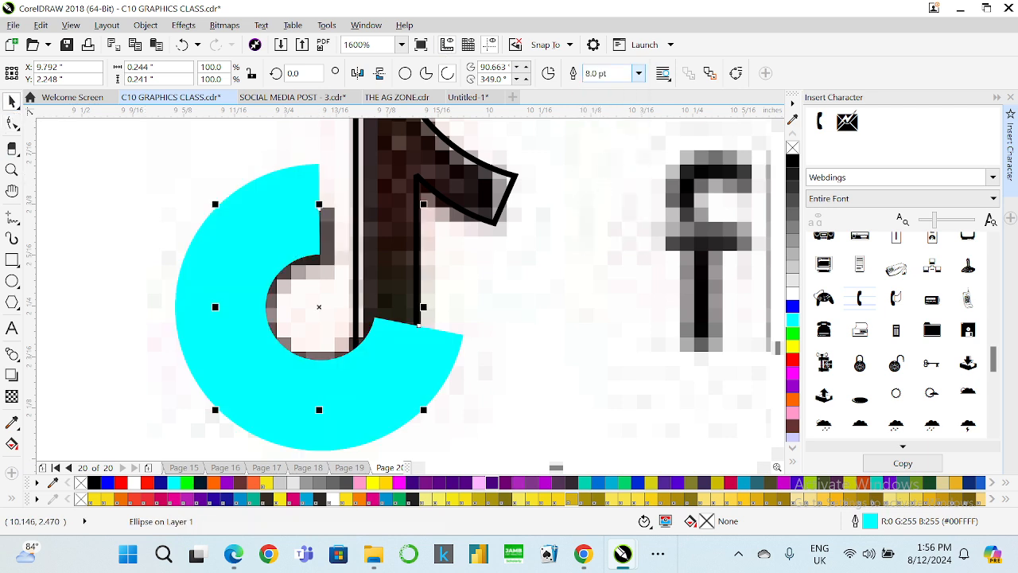
left_click(638, 74)
left_click(597, 177)
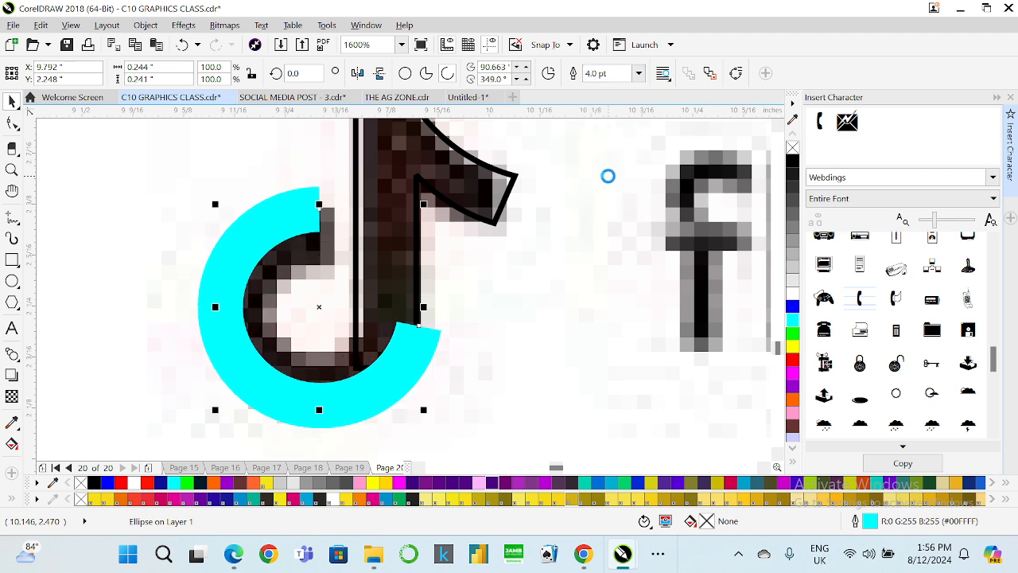
scroll(246, 238, "down", 1)
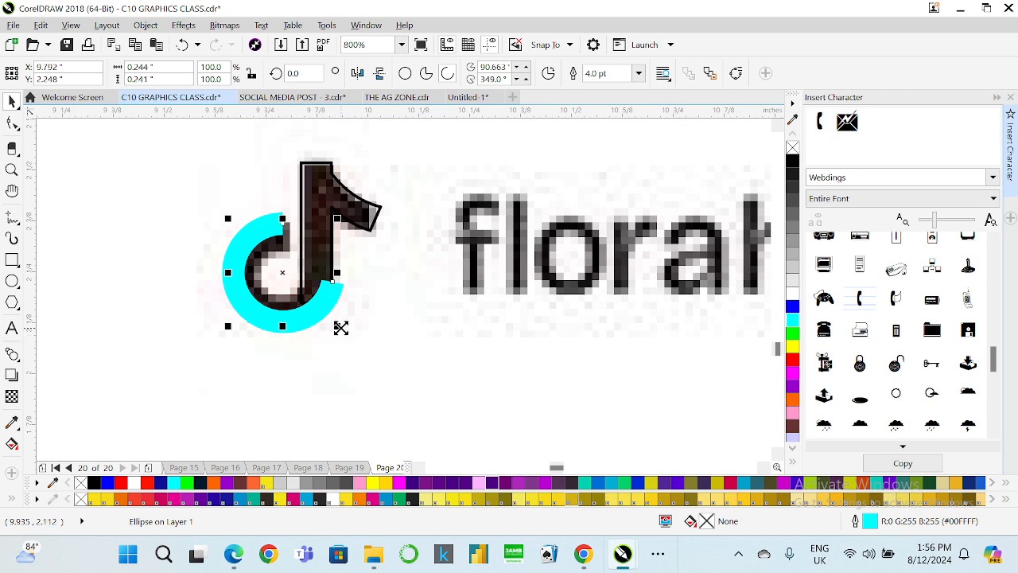
mouse_move(341, 327)
left_mouse_down()
mouse_move(332, 323)
mouse_move(332, 332)
left_mouse_up()
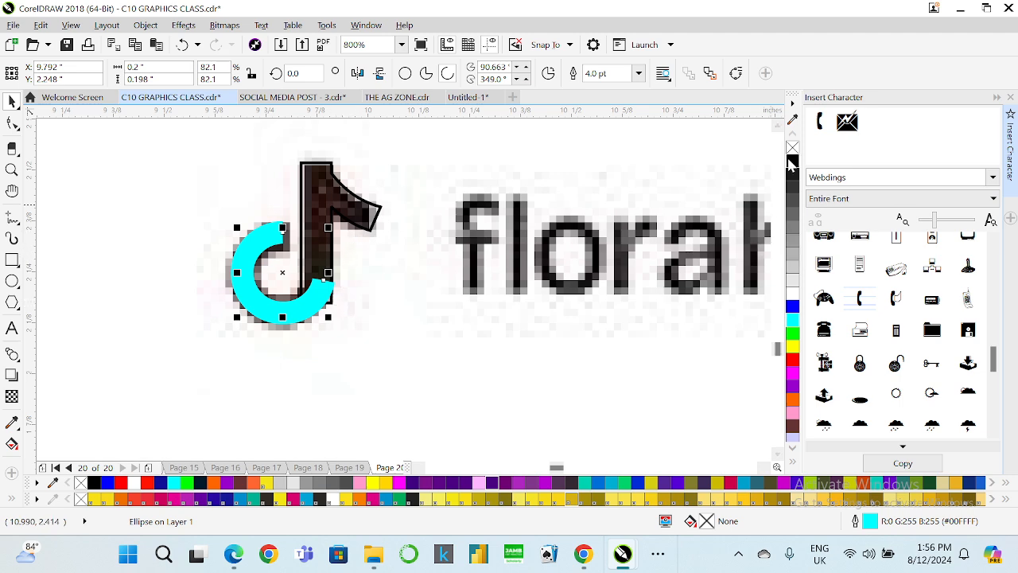
Move the TikTok note and its arc together below the reference icon.
scroll(353, 225, "down", 1)
left_click(347, 213, "shift")
scroll(347, 213, "down", 1)
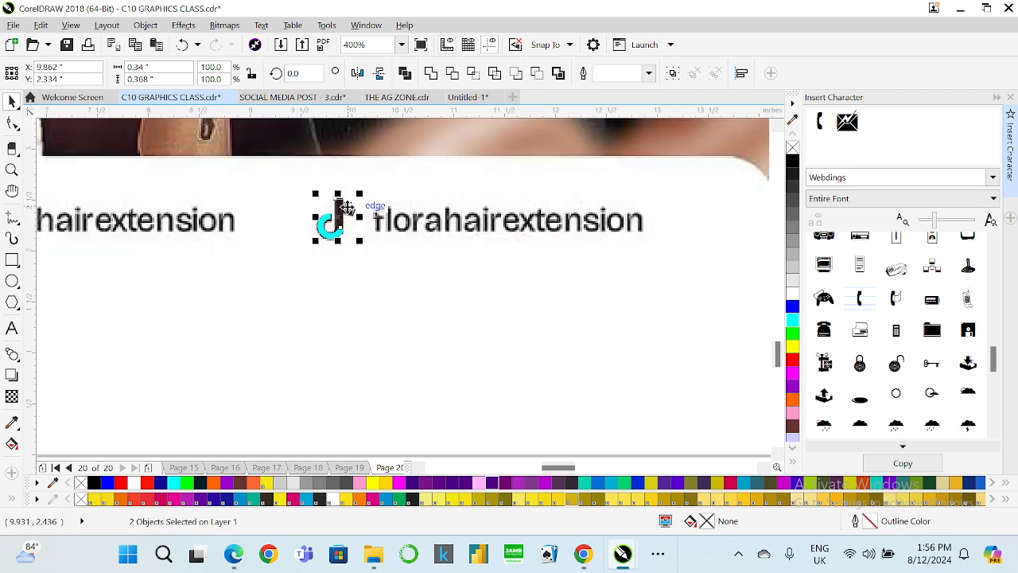
left_click_drag(346, 211, 342, 276)
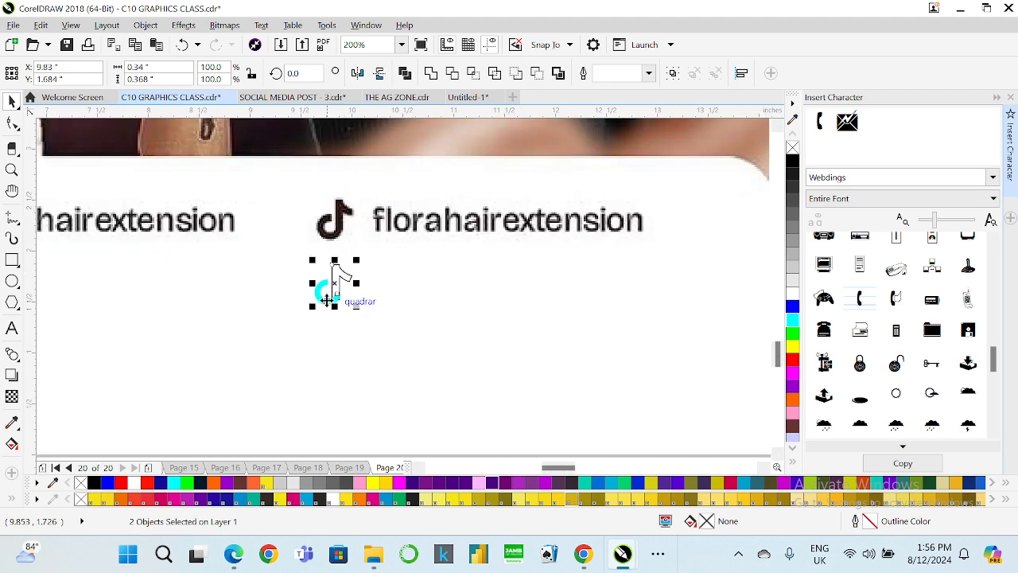
Select the cyan arc and convert its outline to an object.
scroll(339, 319, "down", 1)
scroll(321, 316, "up", 2)
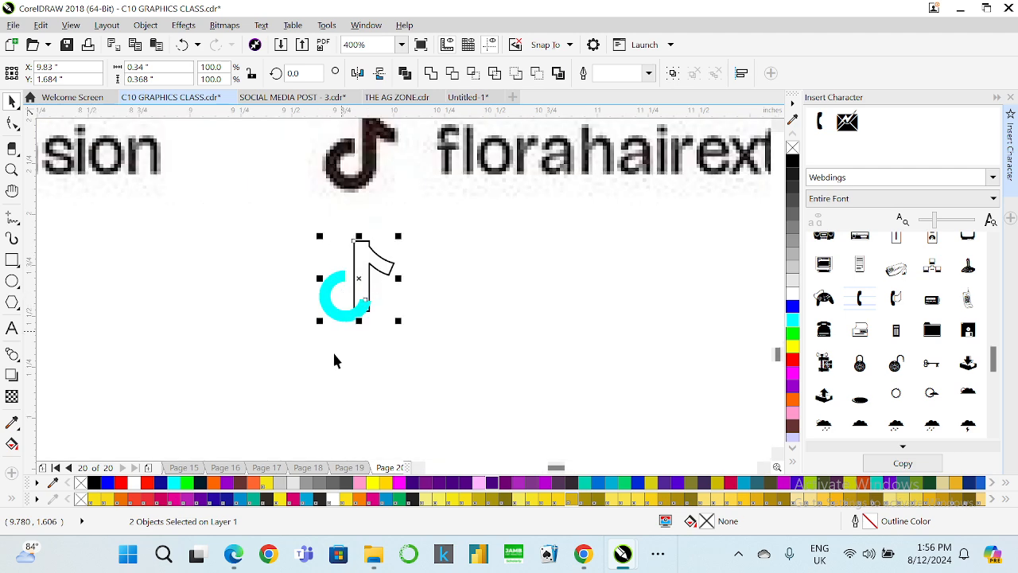
left_click(354, 322)
left_click(354, 320)
scroll(354, 317, "up", 1)
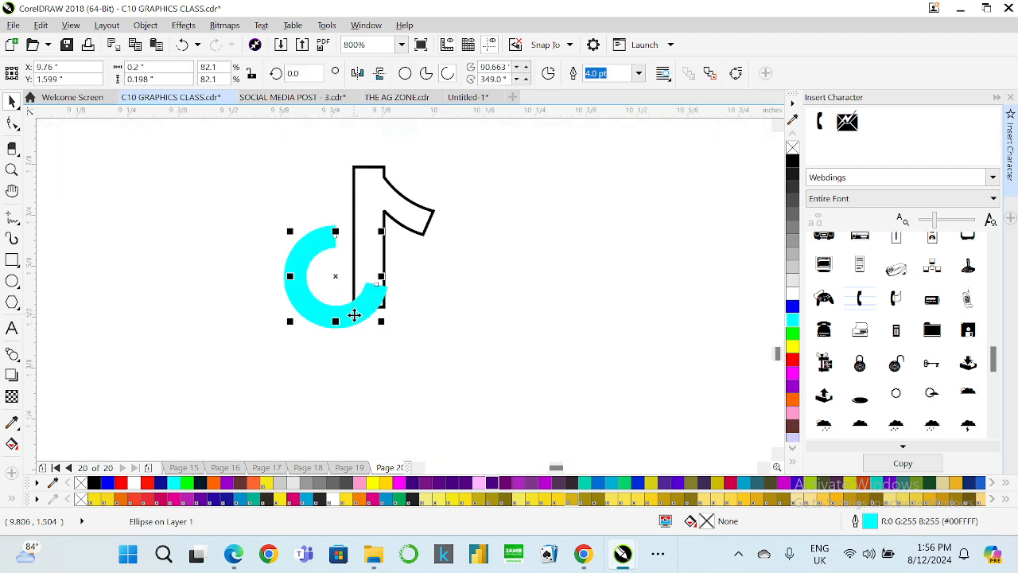
left_click(145, 25)
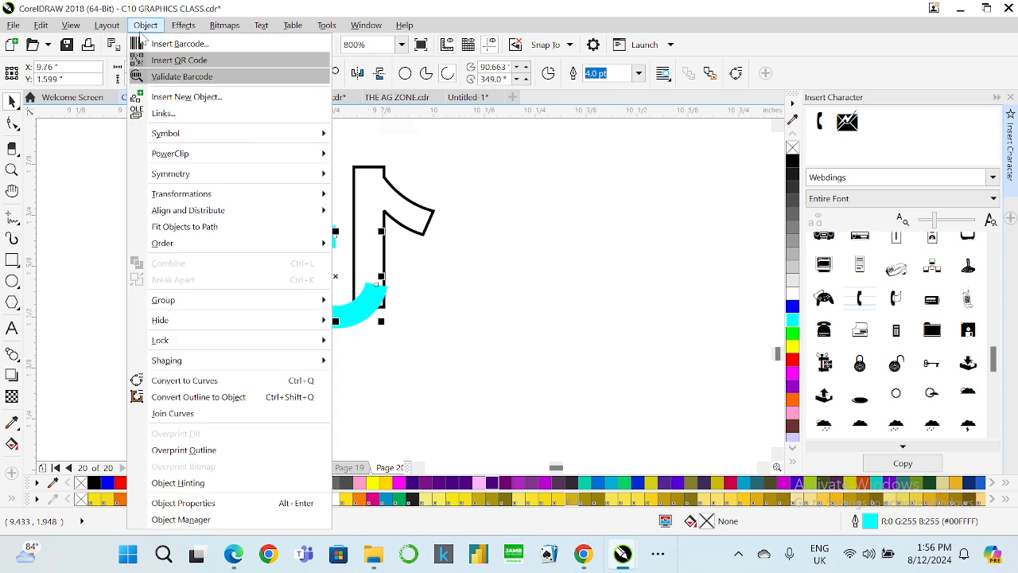
left_click(226, 398)
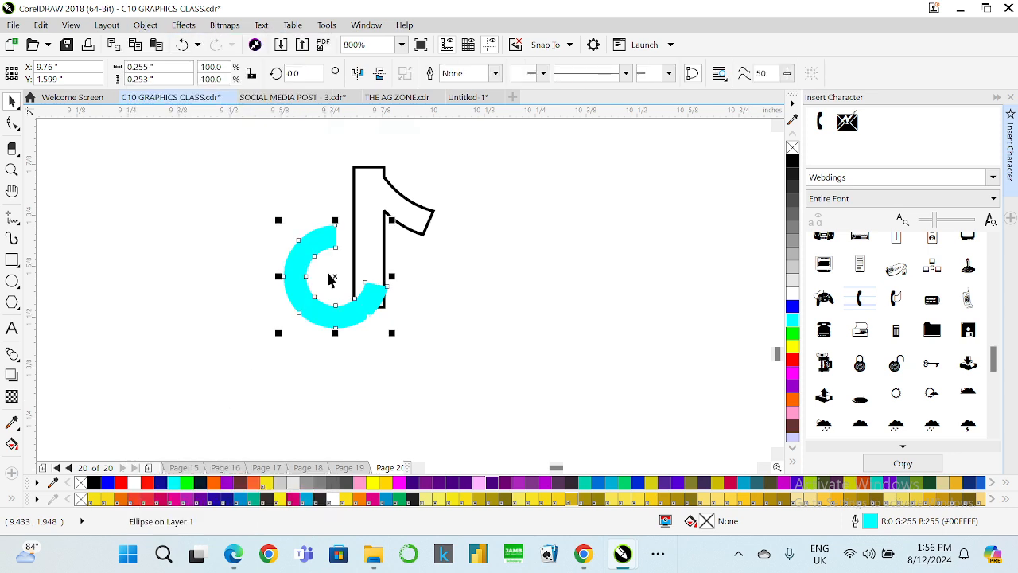
Fill the note's stem and flag black and convert its outline to an object.
left_click(368, 203)
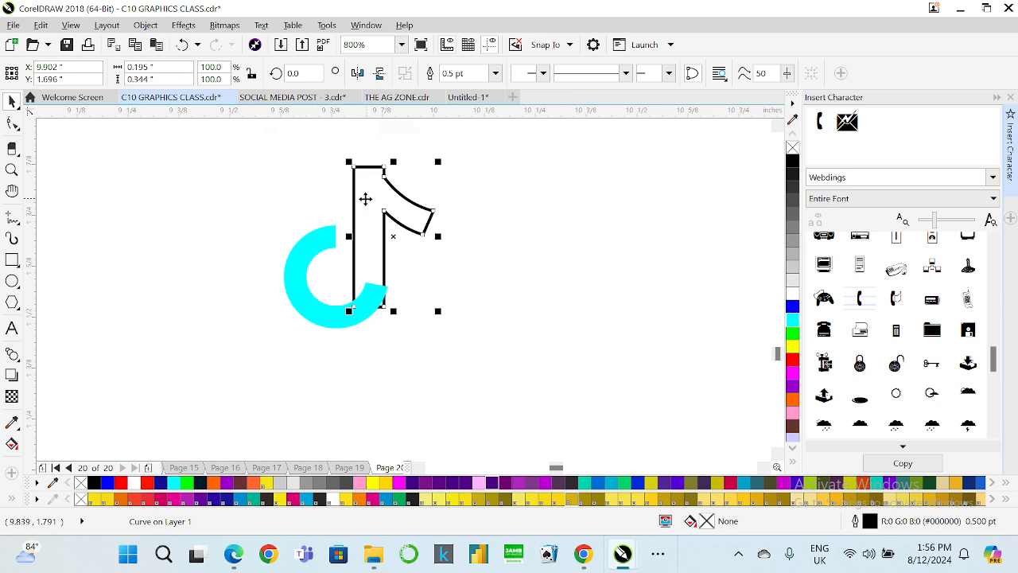
left_click(793, 161)
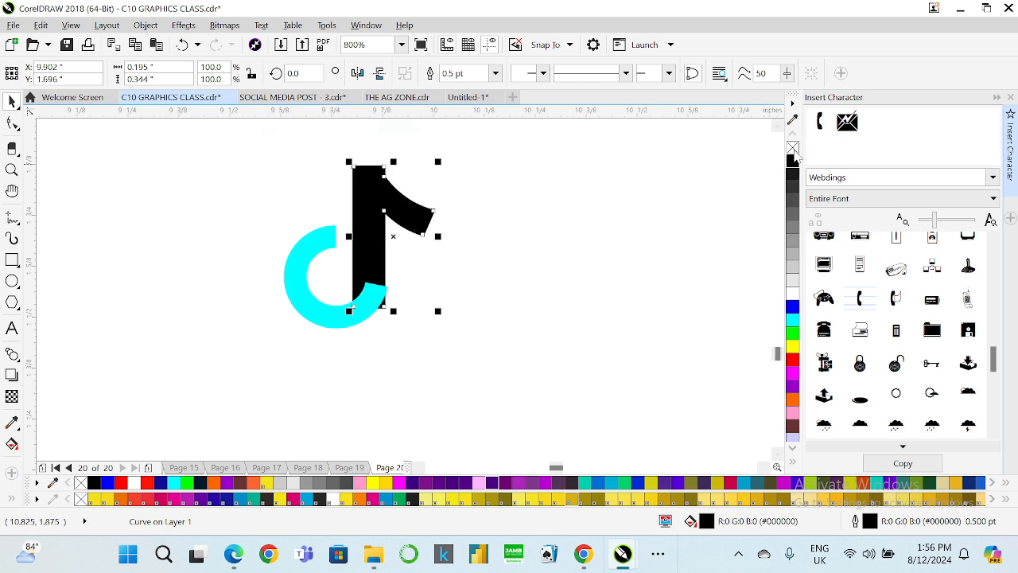
right_click(793, 149)
key("ctrl+z")
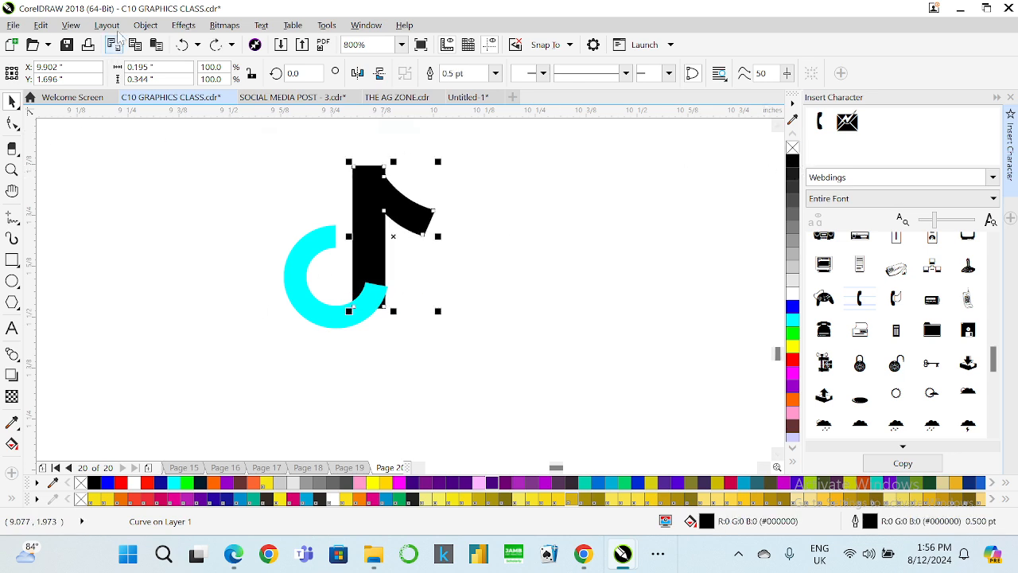
left_click(146, 25)
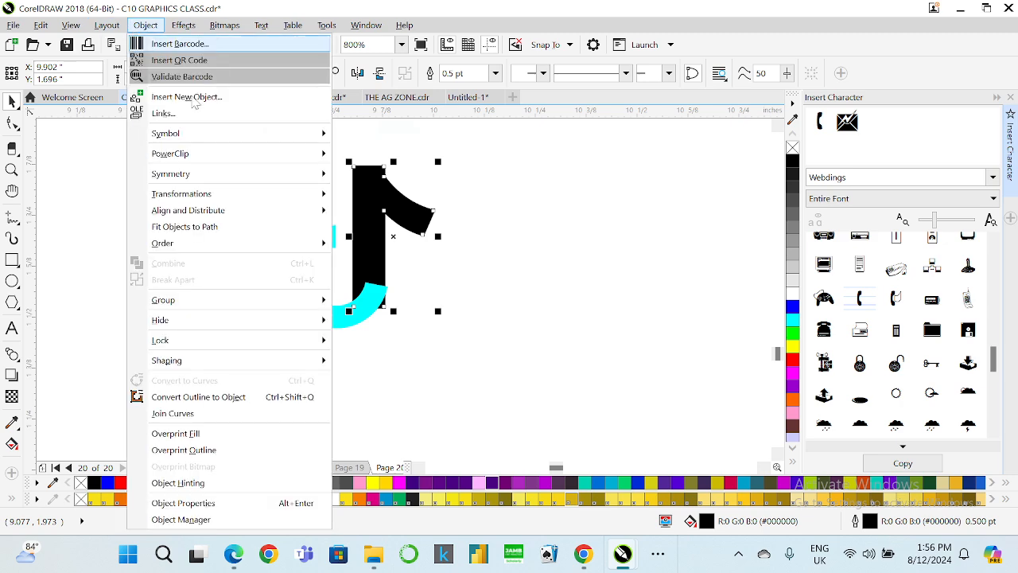
left_click(208, 397)
Select all three note pieces and weld them into one black shape.
left_click_drag(478, 165, 444, 235)
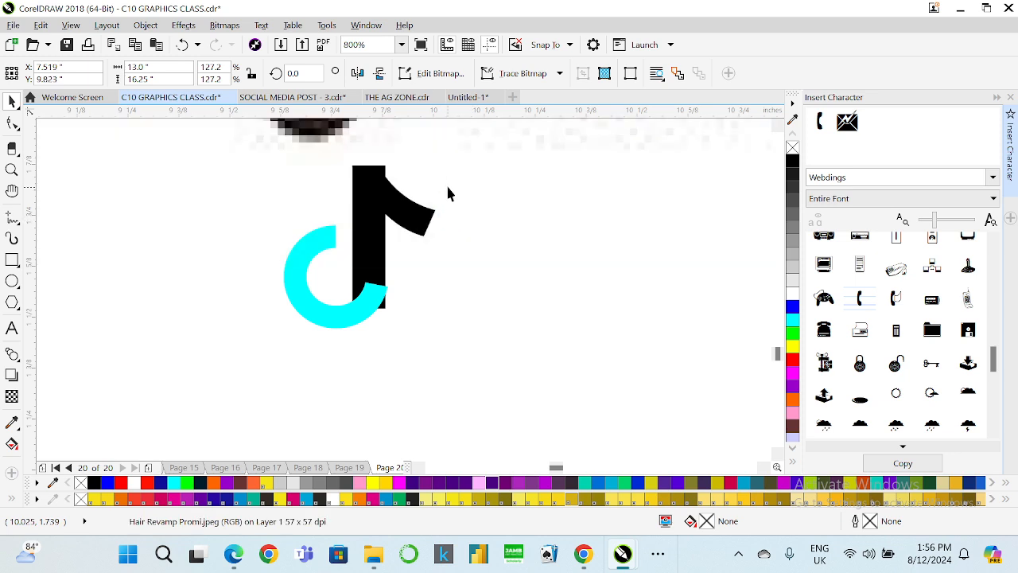
left_click_drag(493, 412, 228, 268)
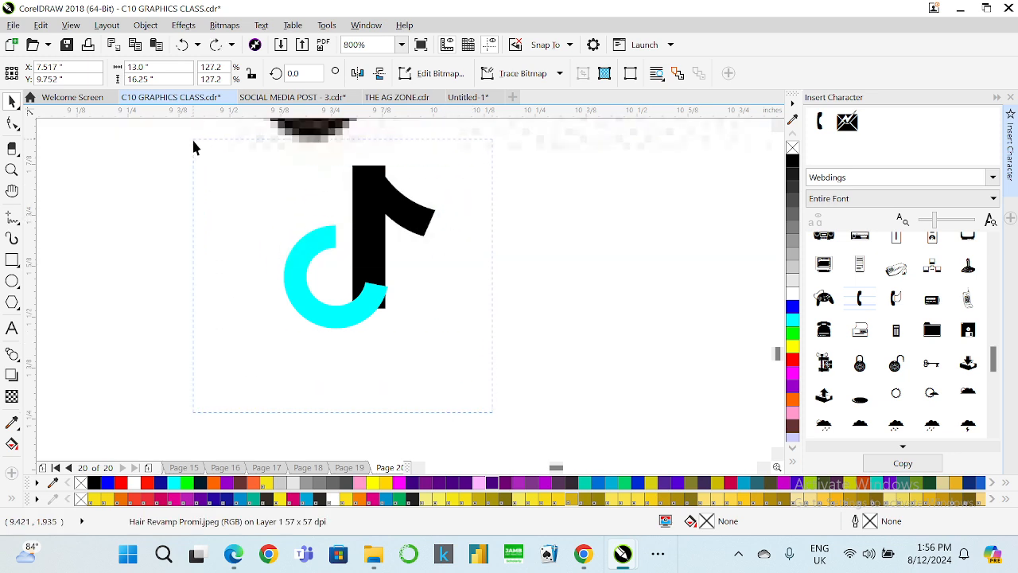
left_click_drag(193, 146, 194, 146)
left_click(430, 74)
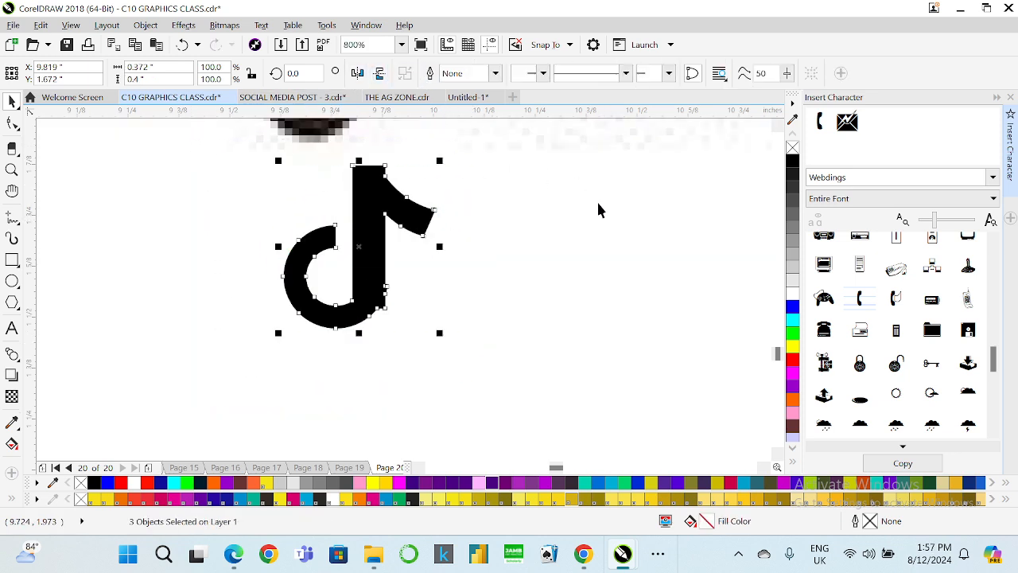
Delete the extra nodes where the curved base joins the stem.
scroll(388, 310, "up", 2)
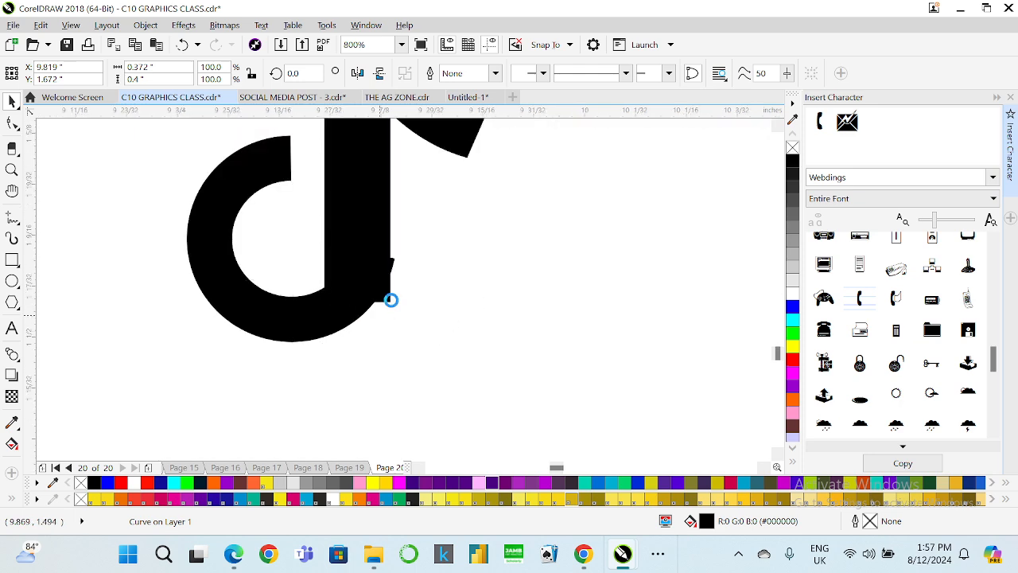
left_click(13, 124)
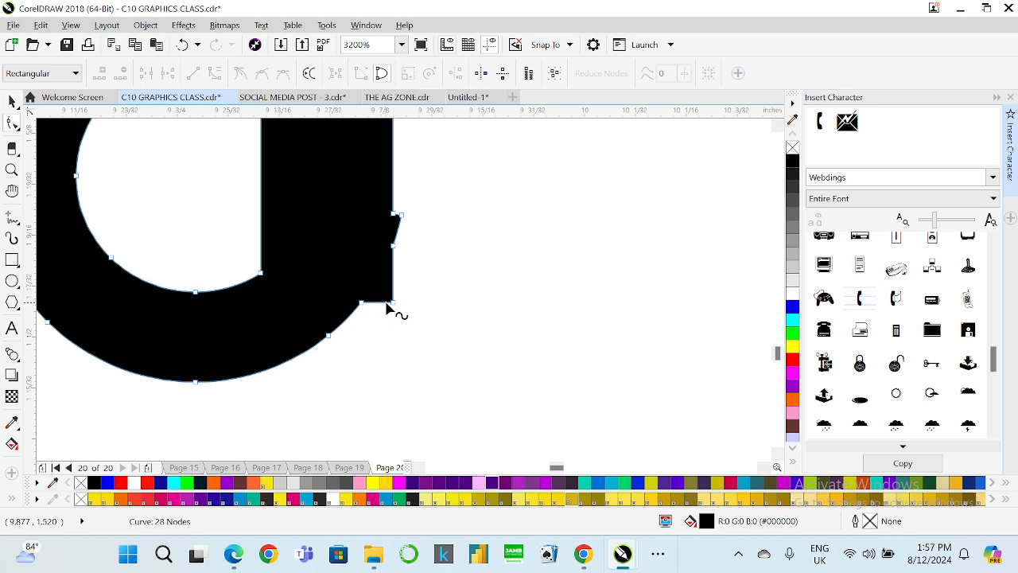
double_click(394, 302)
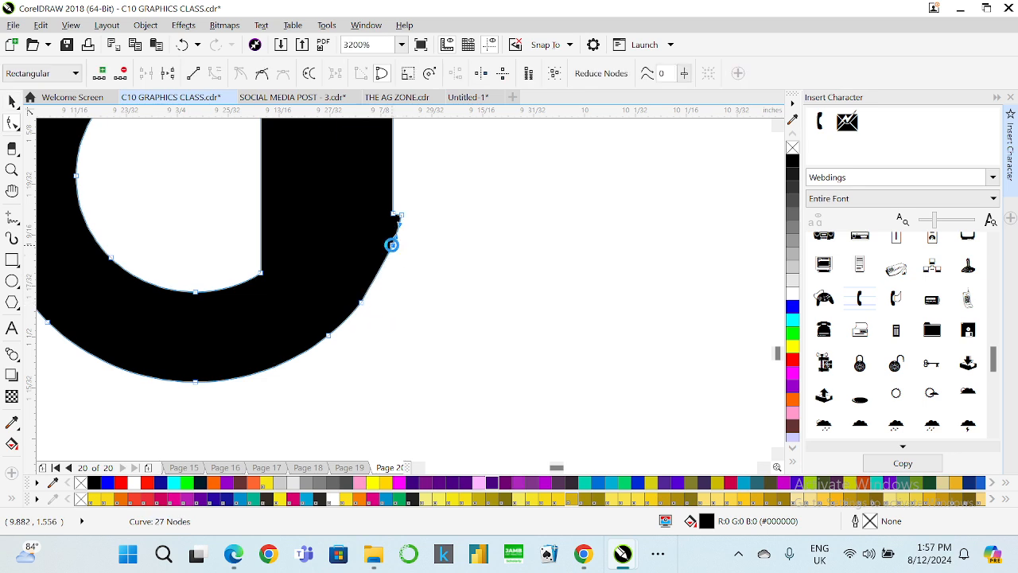
double_click(392, 245)
double_click(400, 215)
double_click(393, 214)
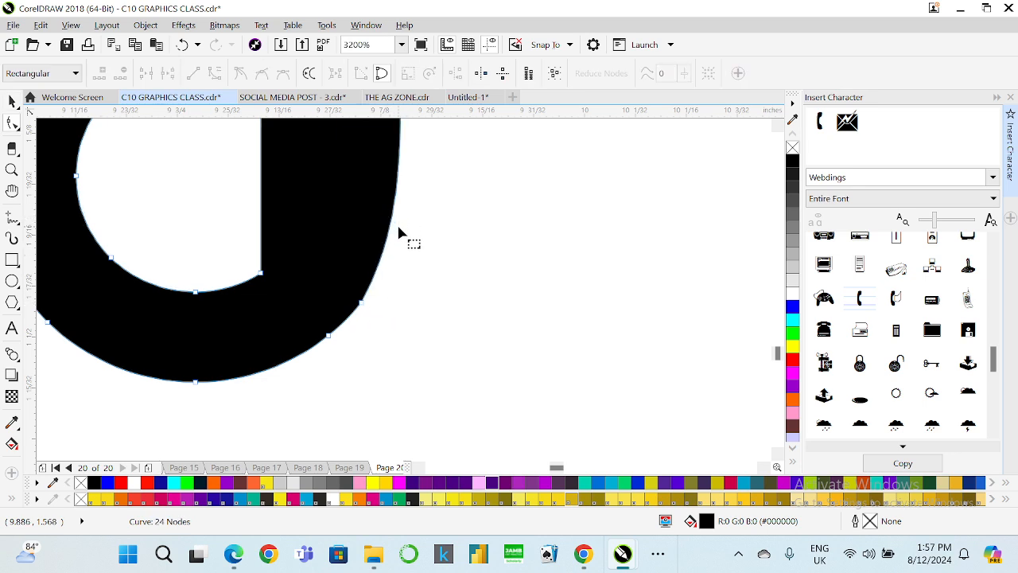
Smooth the curve under the stem by adding, moving and deleting nodes on the joined shape.
scroll(292, 342, "down", 2)
double_click(317, 317)
scroll(316, 322, "up", 2)
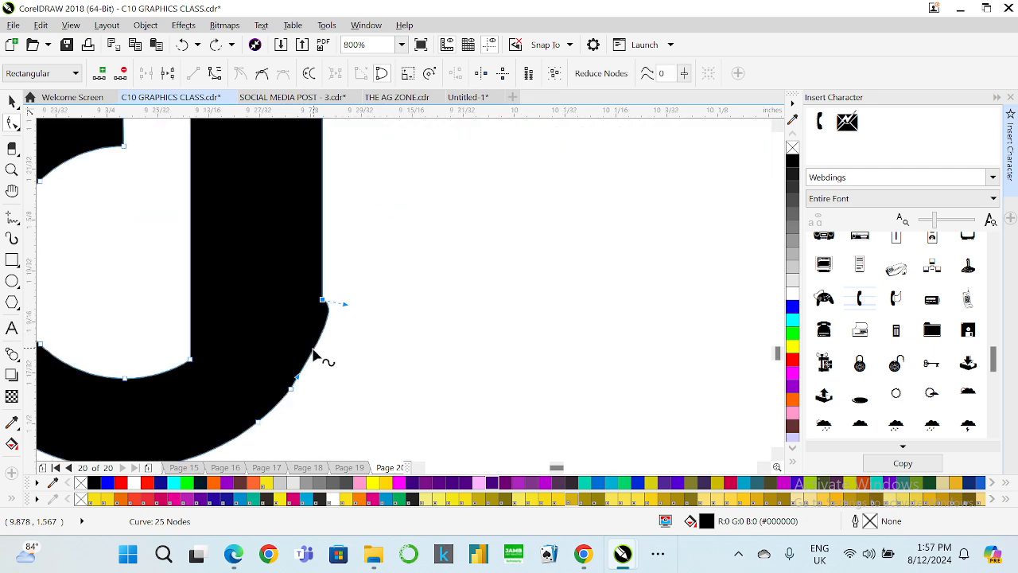
double_click(291, 391)
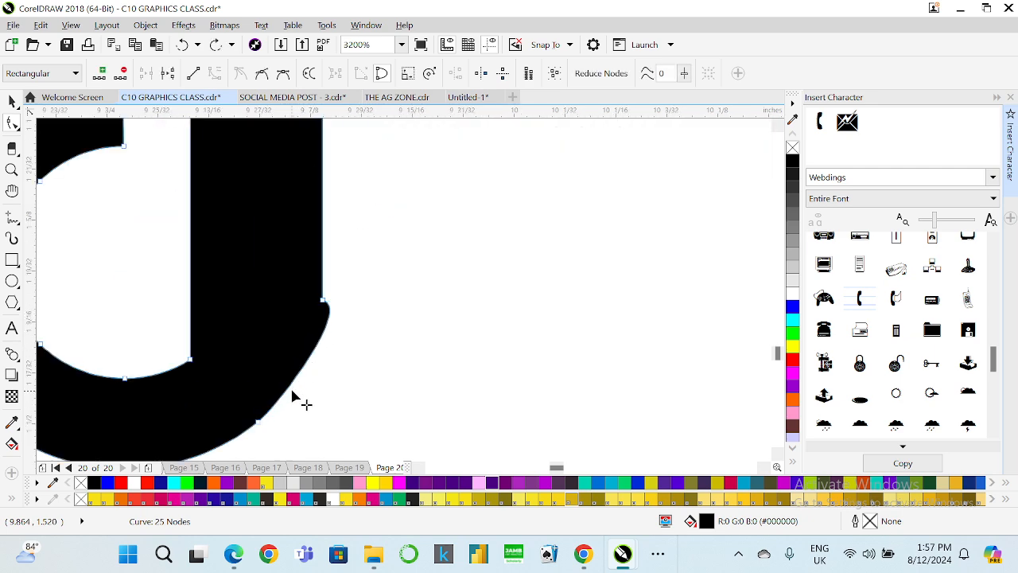
double_click(329, 309)
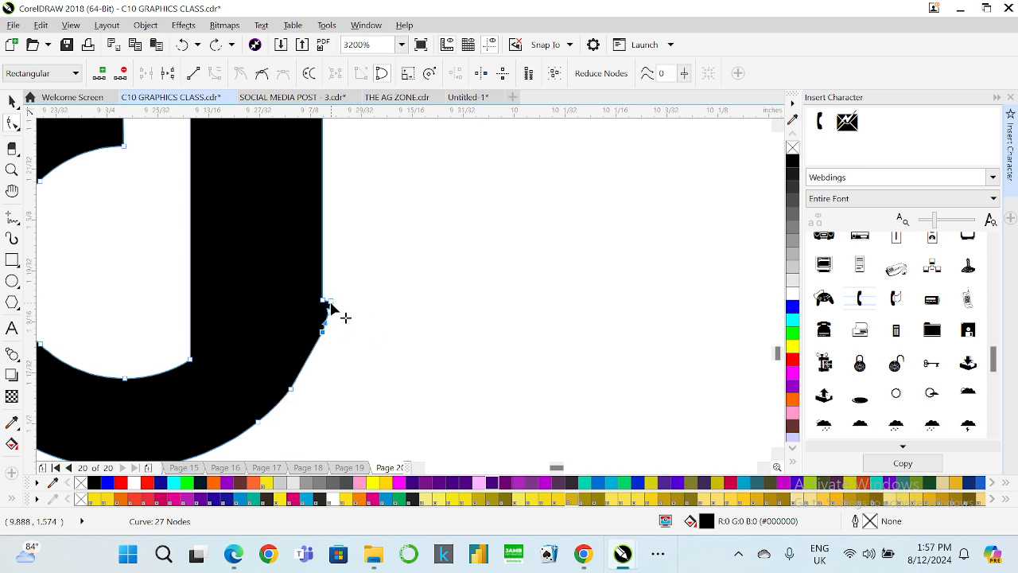
left_click_drag(330, 302, 304, 369)
double_click(317, 340)
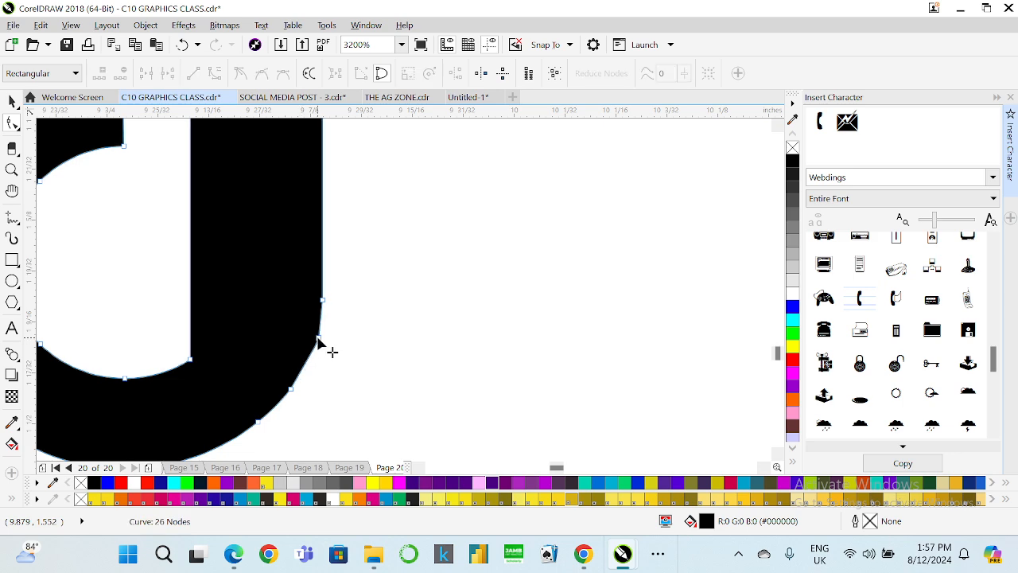
double_click(290, 389)
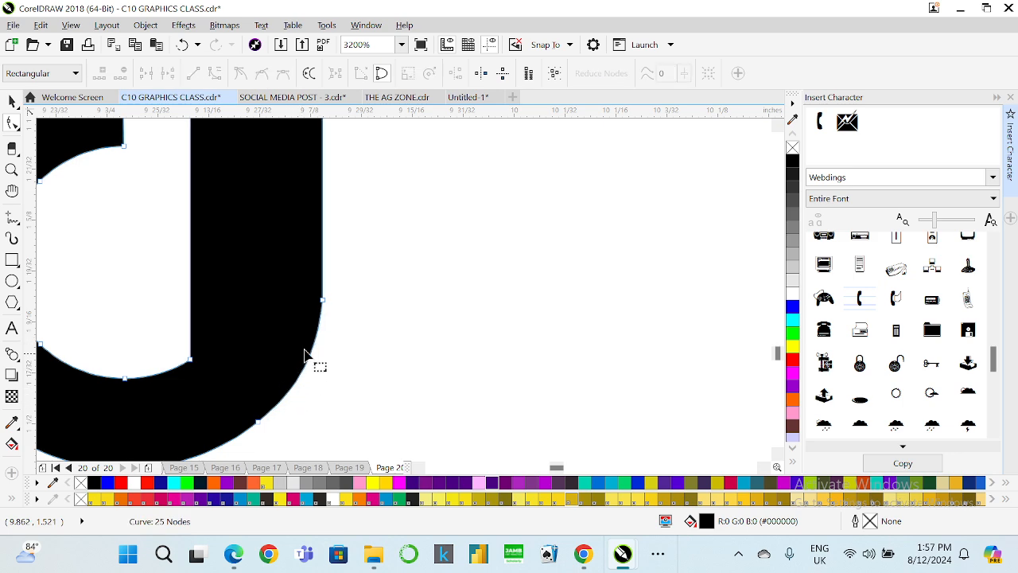
left_click(320, 301)
double_click(257, 422)
scroll(261, 427, "down", 3)
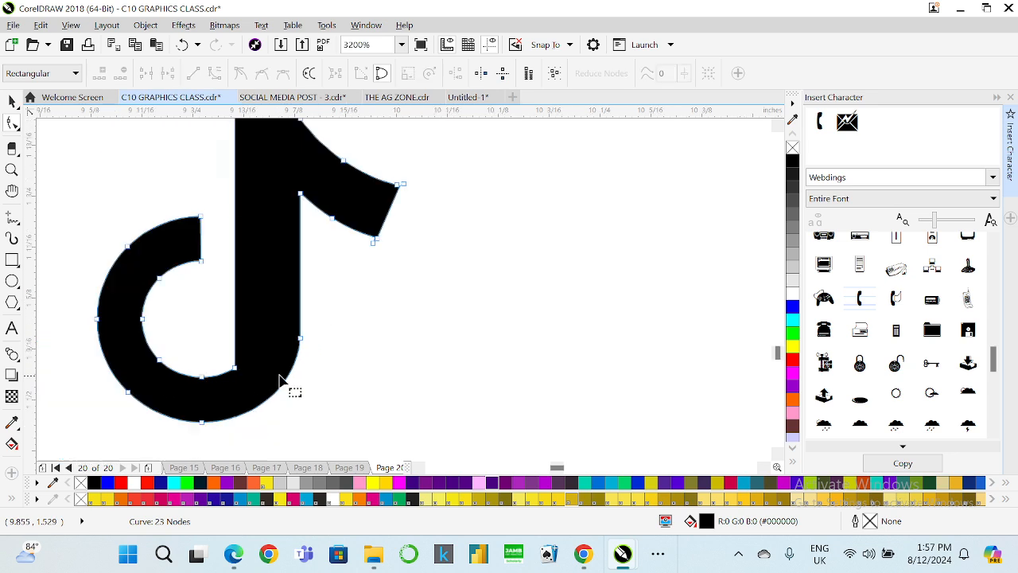
scroll(256, 381, "up", 1)
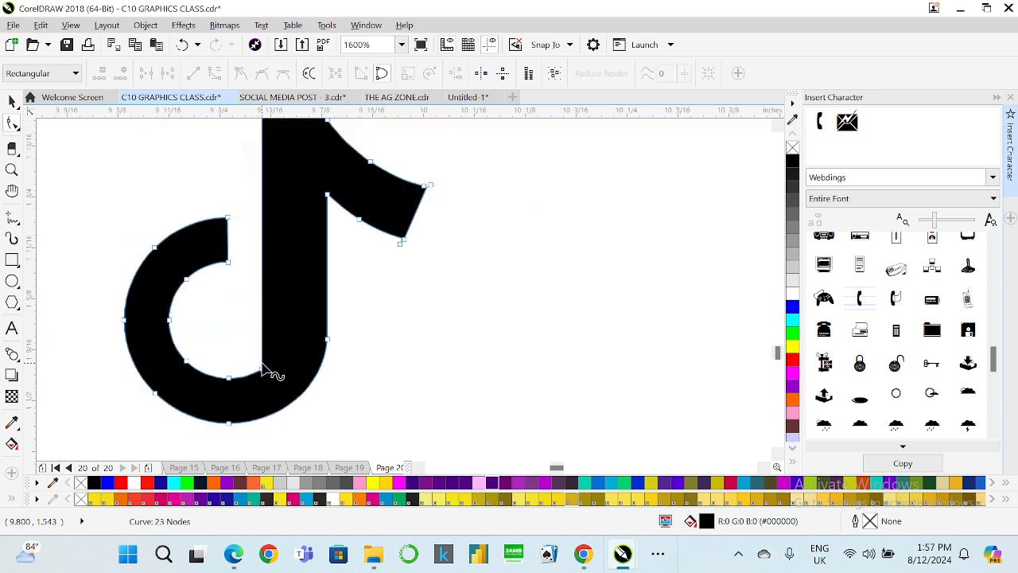
scroll(265, 370, "down", 1)
left_click(12, 101)
scroll(270, 334, "down", 2)
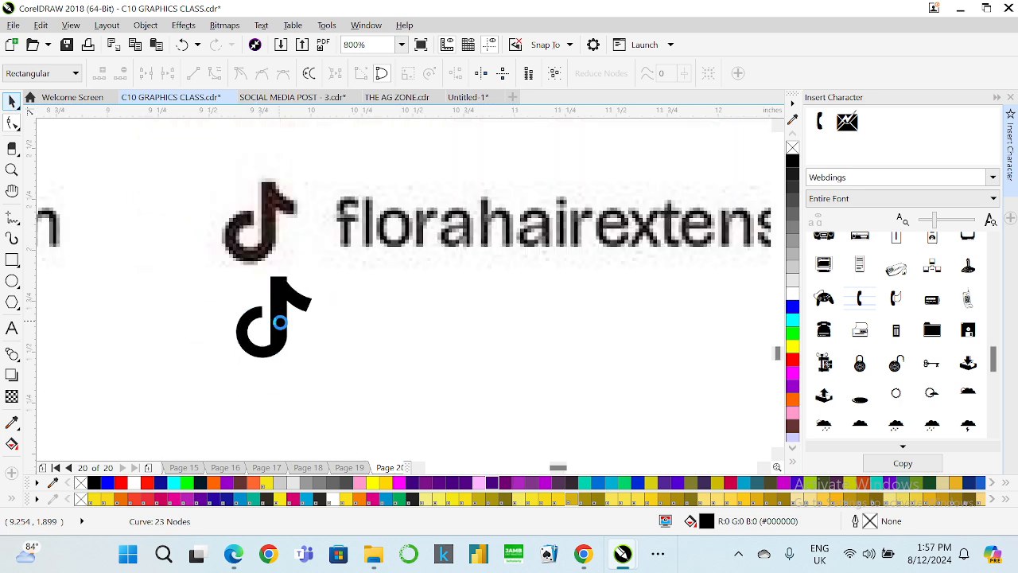
scroll(276, 342, "down", 3)
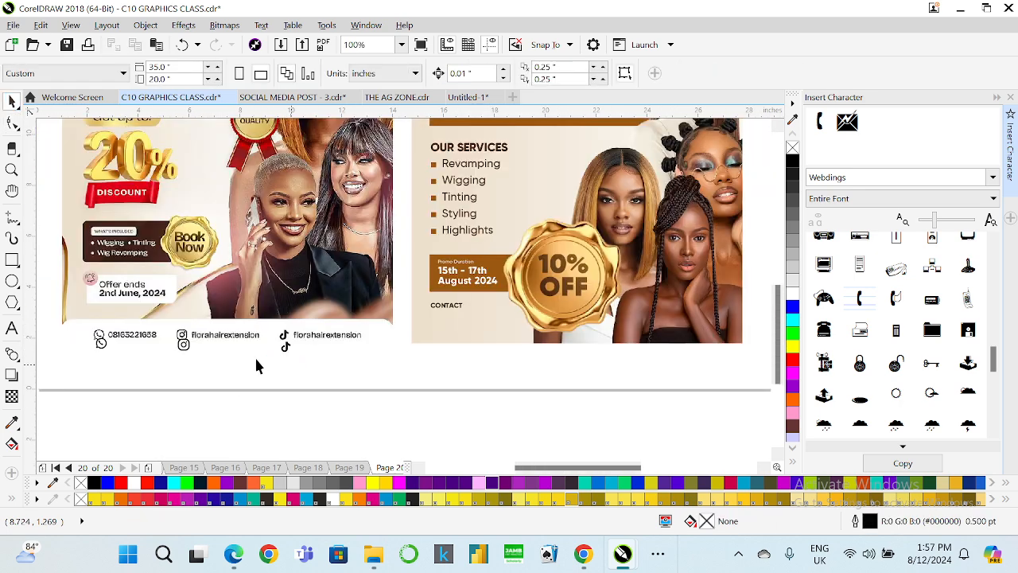
Delete the hand-built TikTok note shape below the contact line.
scroll(278, 358, "up", 2)
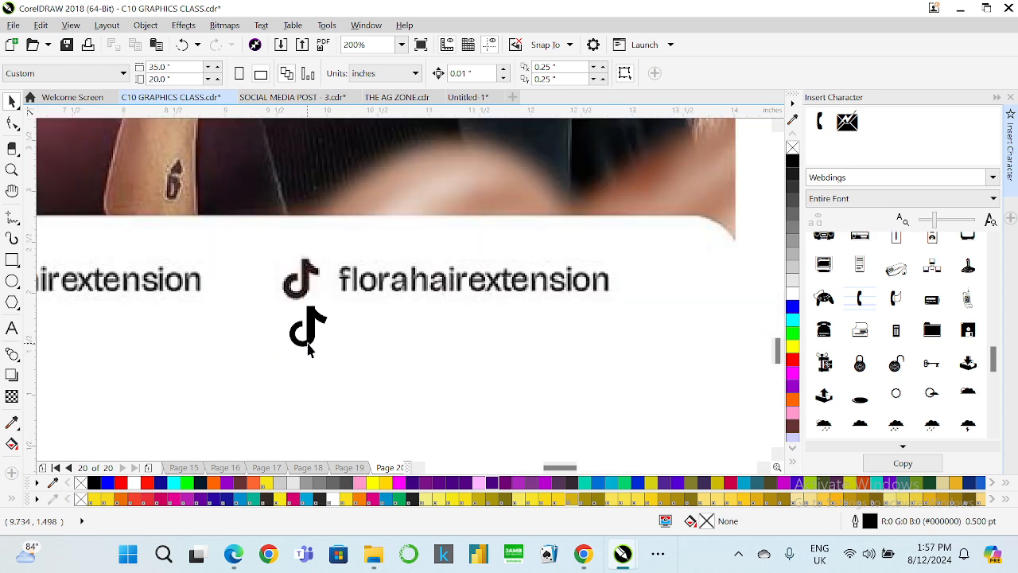
left_click(309, 330)
key("Delete")
Switch to Chrome, search Google for "tiktok icon black" and copy the black iconsDB TikTok image.
mouse_move(587, 556)
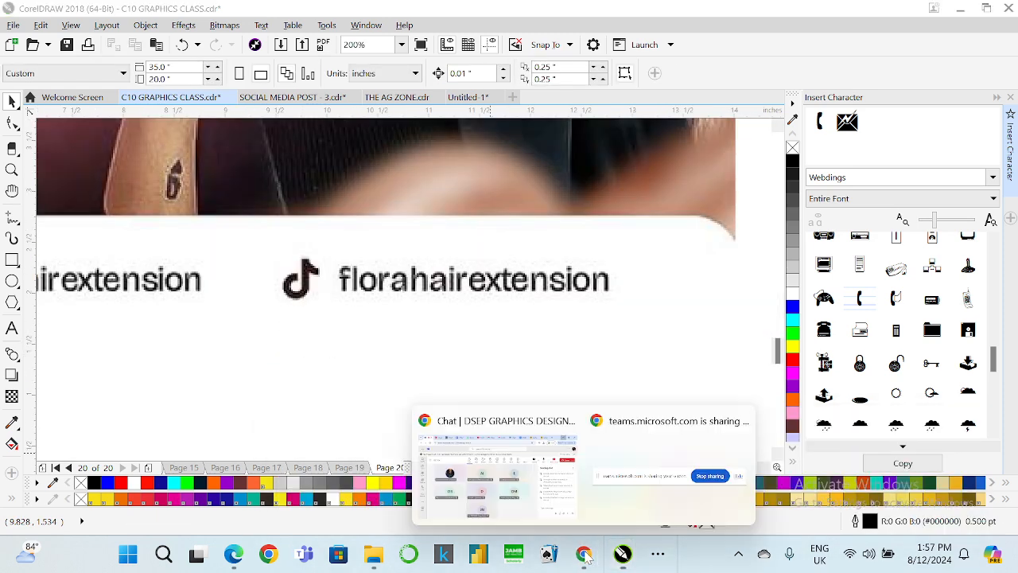
left_click(494, 498)
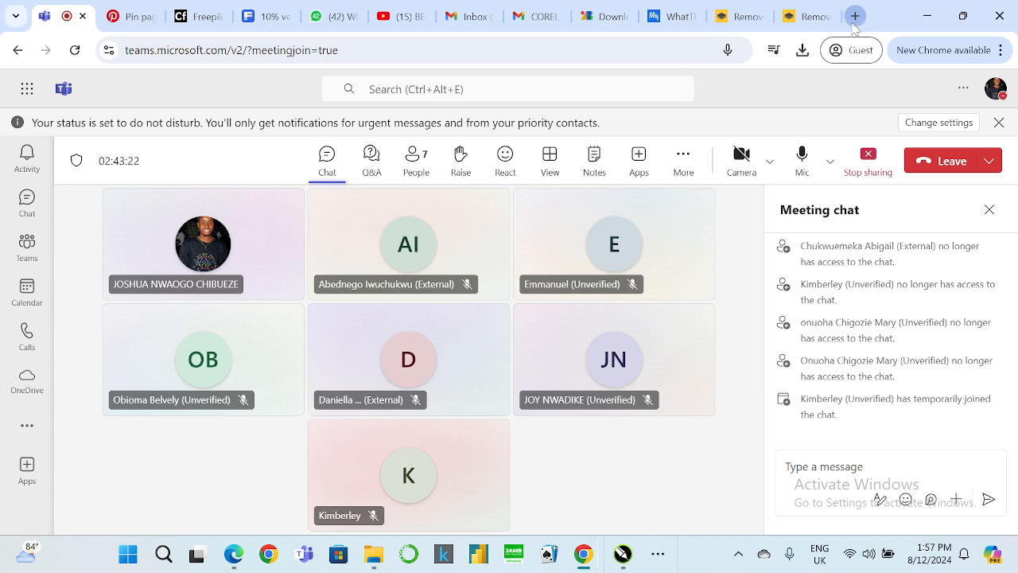
left_click(855, 16)
type("tiktok")
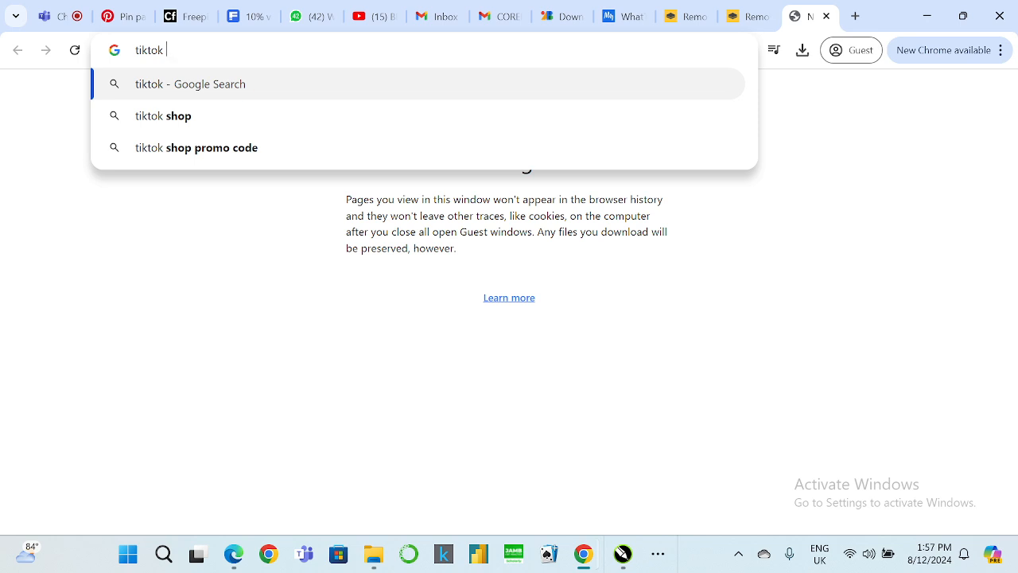
type(" icon black")
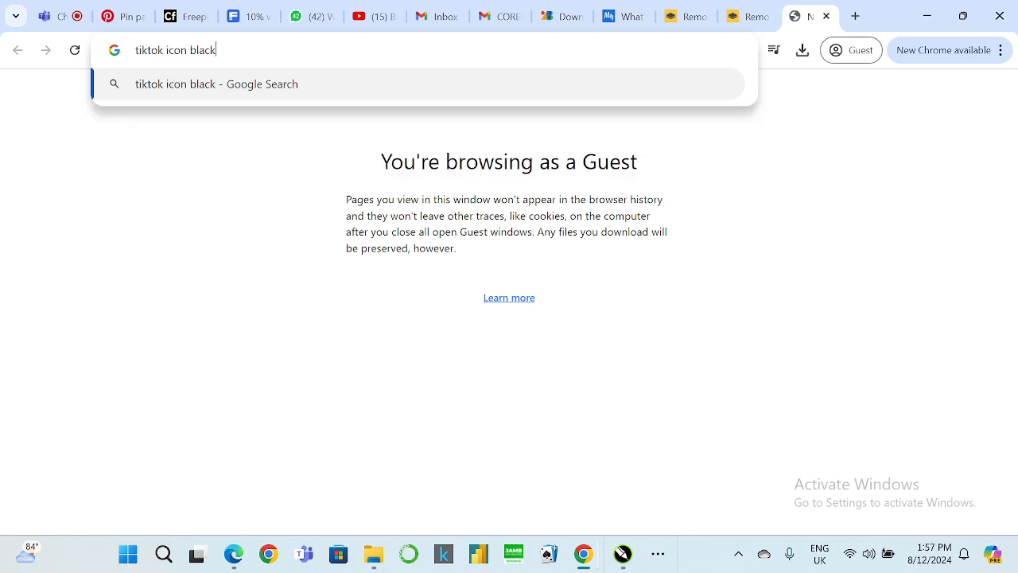
key("Return")
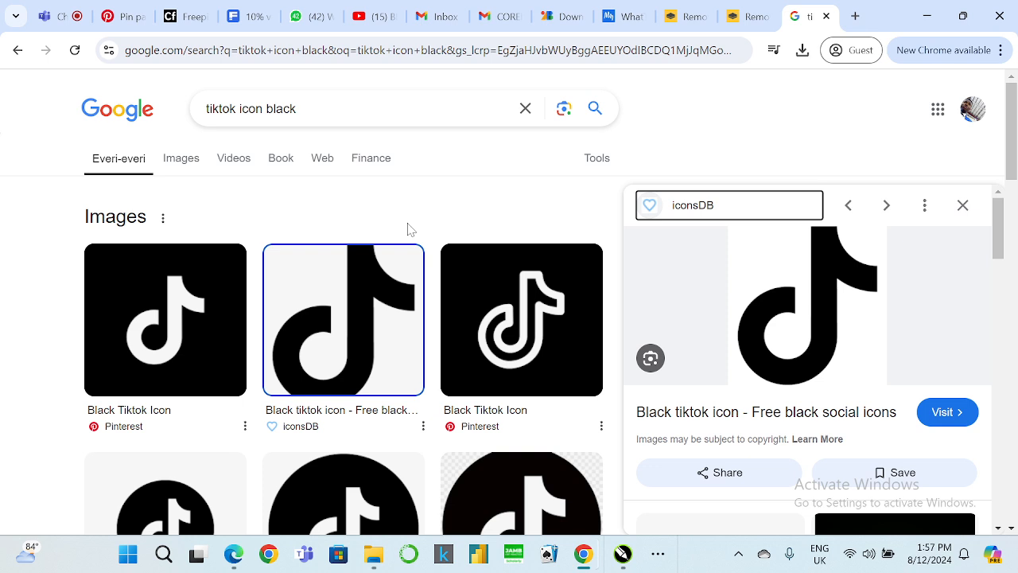
right_click(830, 295)
scroll(707, 226, "down", 1)
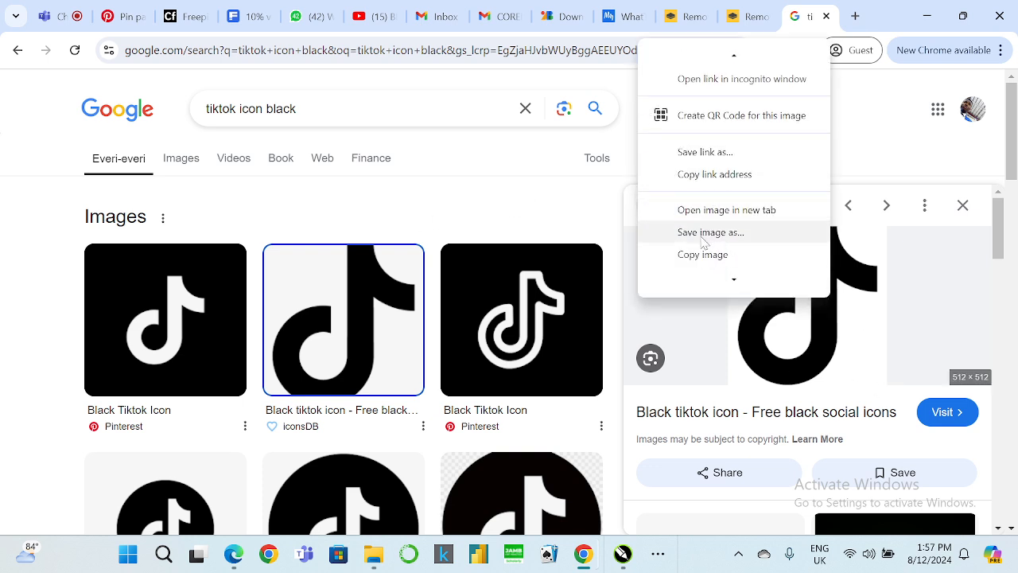
left_click(702, 253)
left_click(928, 16)
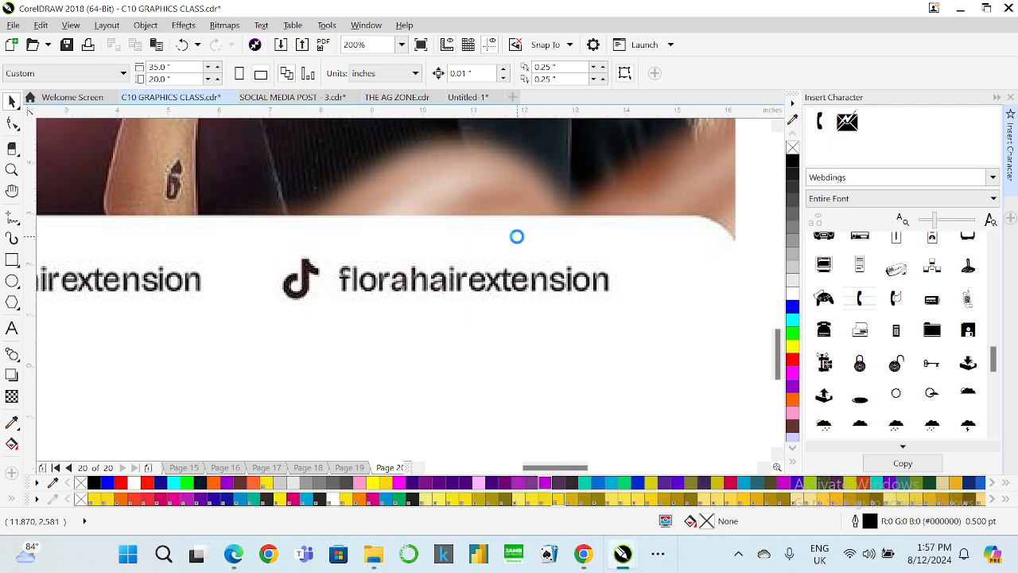
Paste the TikTok image into the drawing and move it below the flyer's contact section.
scroll(515, 285, "down", 3)
right_click(493, 299)
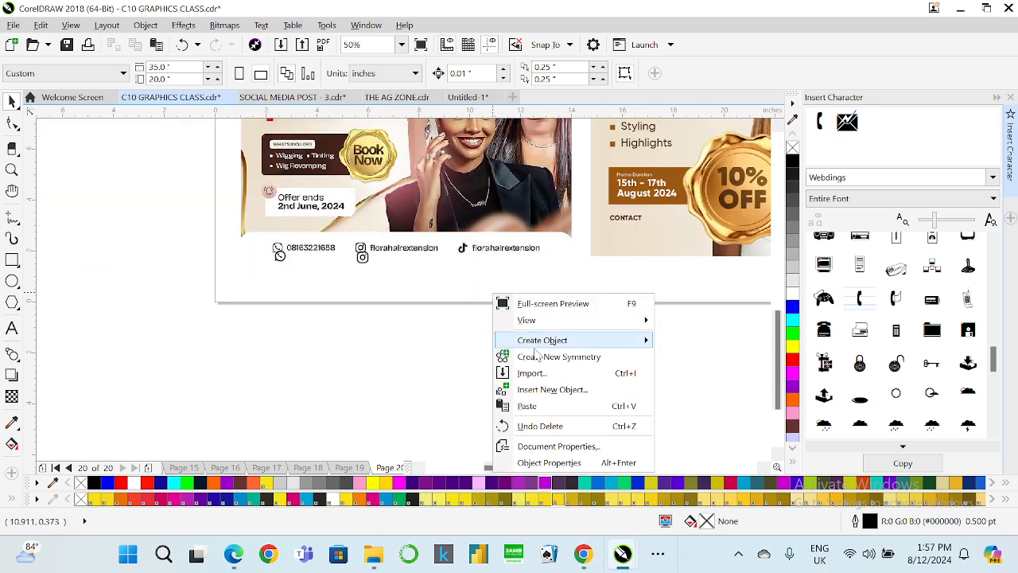
left_click(519, 406)
scroll(444, 323, "down", 2)
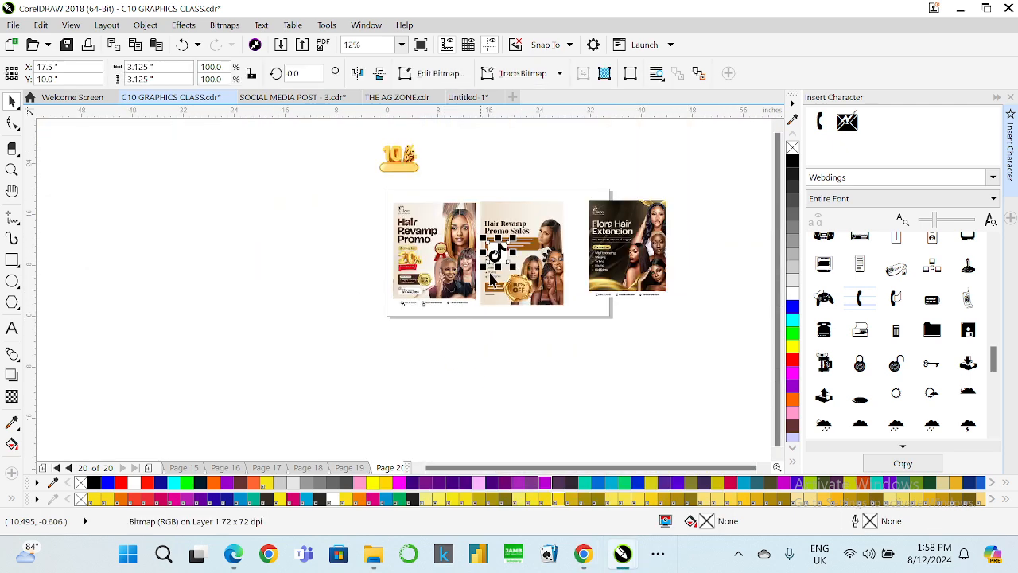
scroll(495, 278, "up", 4)
left_click_drag(490, 282, 445, 402)
scroll(475, 307, "down", 1)
scroll(442, 407, "up", 1)
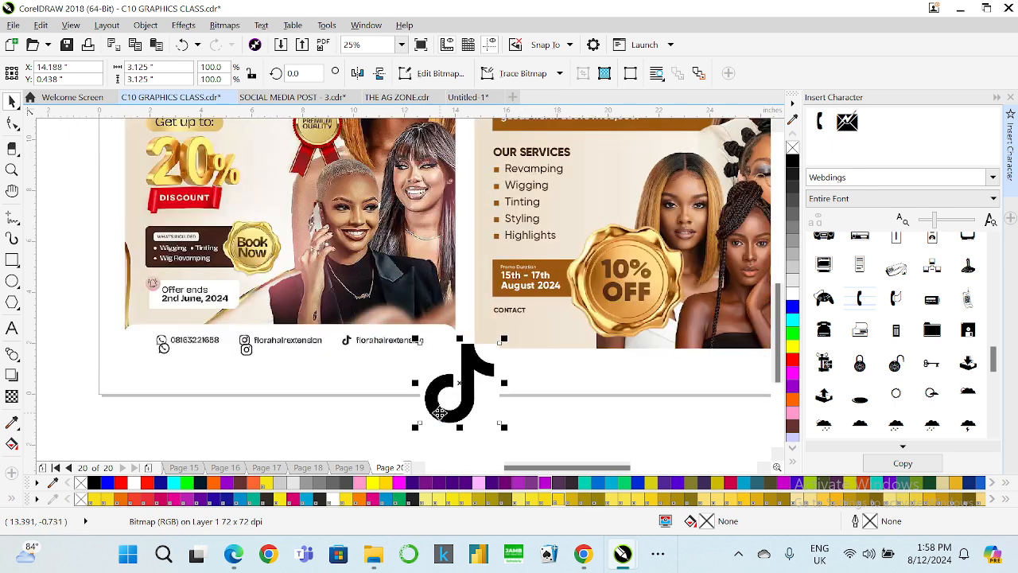
Trace the TikTok bitmap with Outline Trace as a detailed logo, removing the background and original image.
right_click(440, 402)
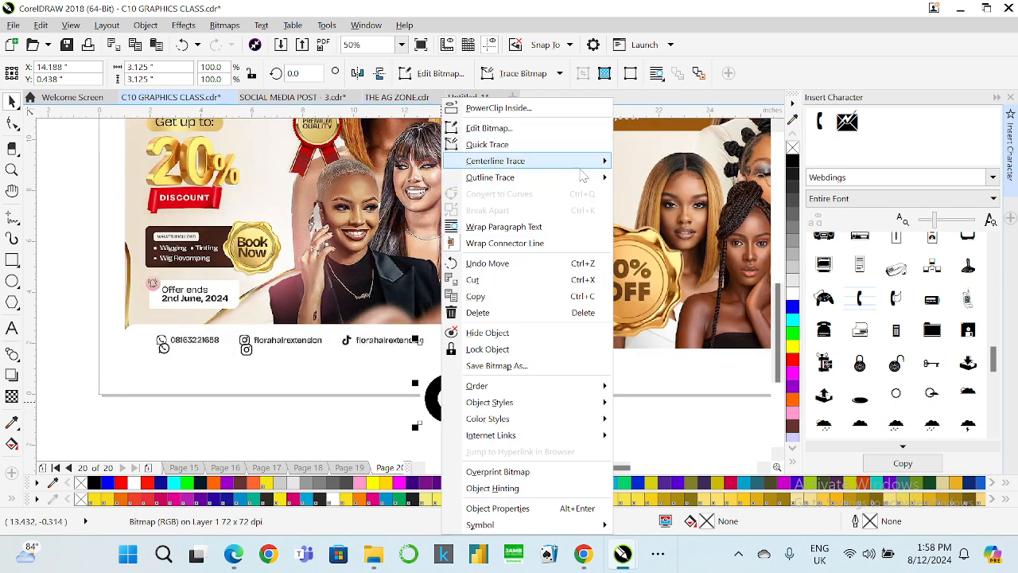
mouse_move(581, 179)
left_click(666, 213)
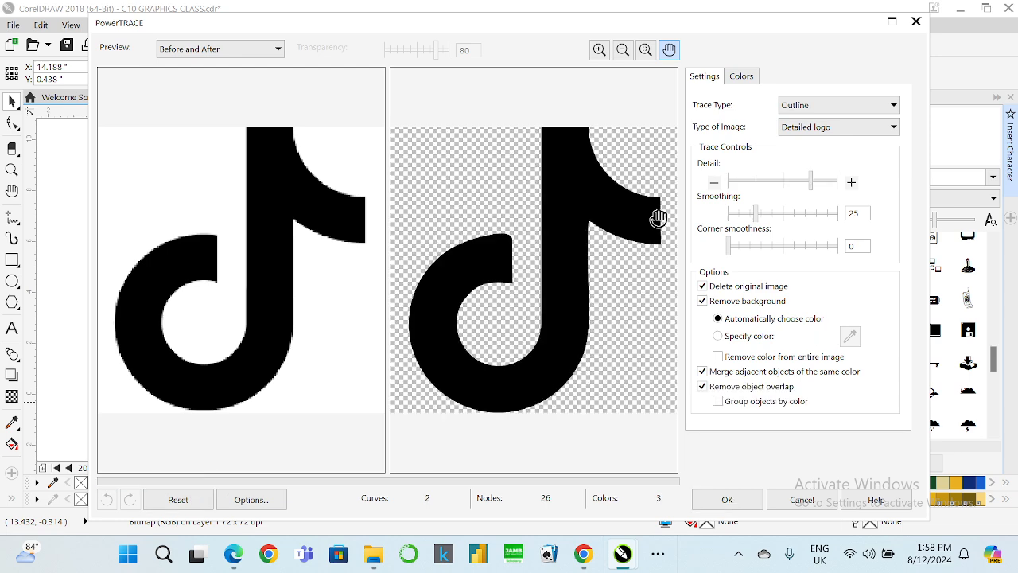
left_click(726, 498)
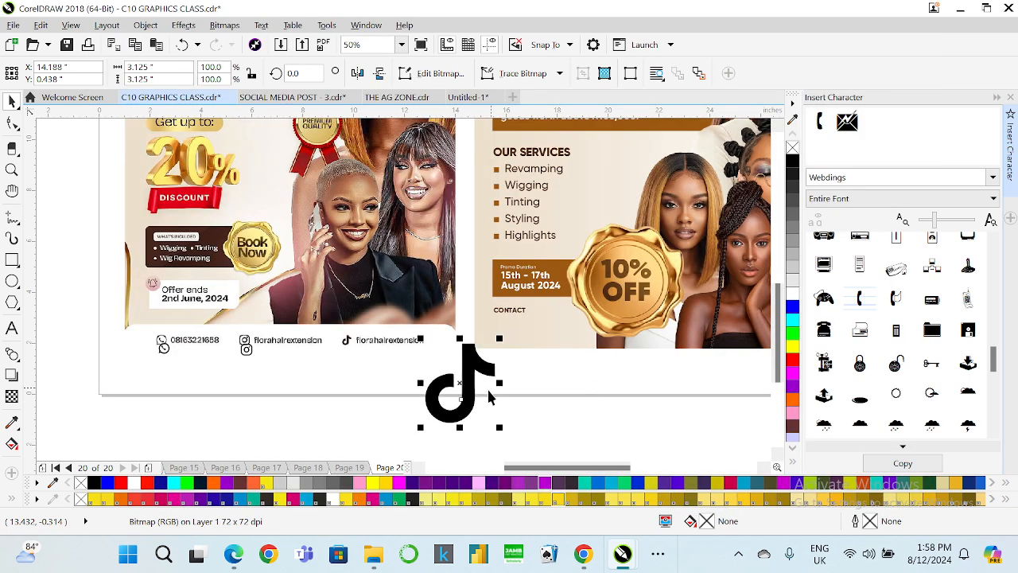
Scale the traced TikTok icon down to about 0.35 × 0.4 inches over the existing TikTok icon.
left_click_drag(464, 379, 358, 390)
left_click(439, 389)
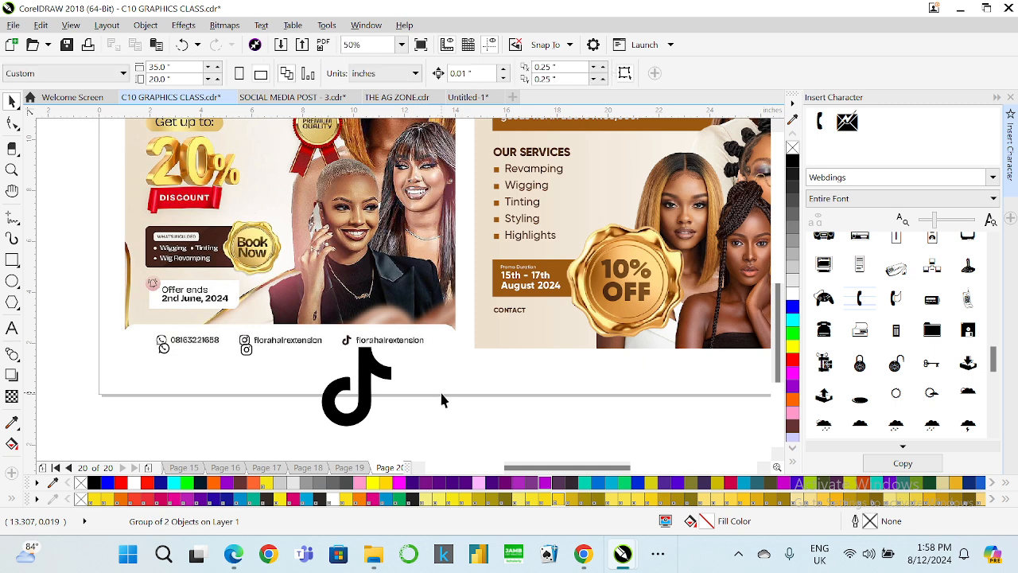
scroll(331, 406, "up", 2)
left_click(331, 409)
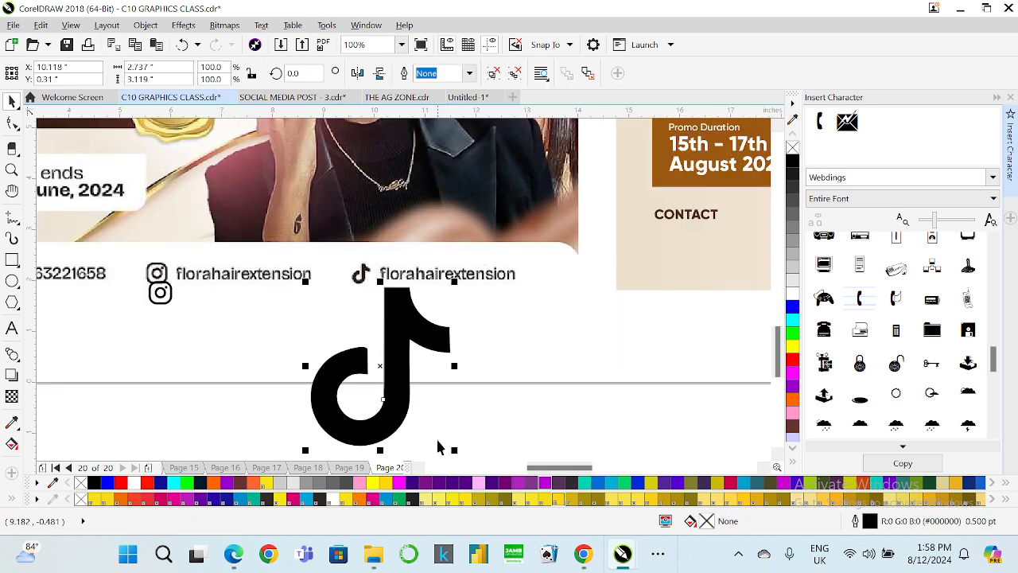
left_click_drag(454, 451, 393, 229)
scroll(320, 293, "up", 1)
scroll(382, 274, "up", 1)
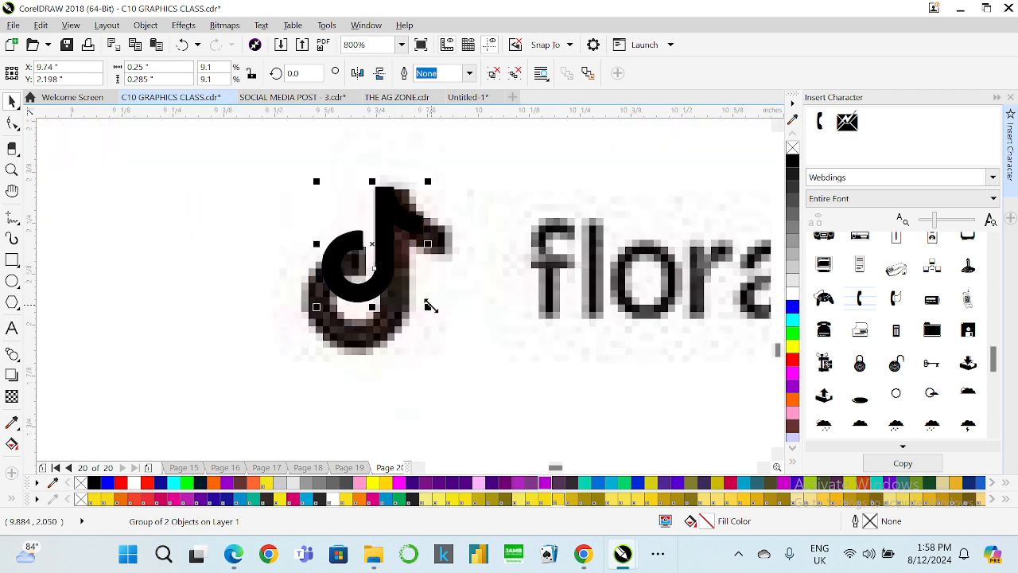
left_click_drag(431, 306, 466, 359)
left_click_drag(311, 352, 295, 353)
left_click_drag(415, 314, 401, 313)
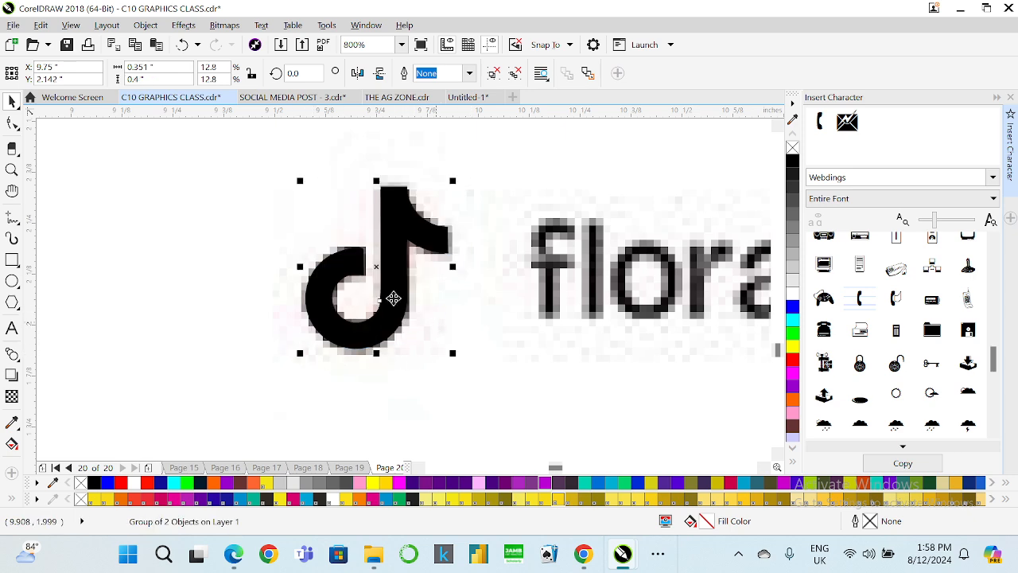
Move the traced TikTok icon down next to the rebuilt WhatsApp and Instagram icons.
scroll(393, 298, "down", 3)
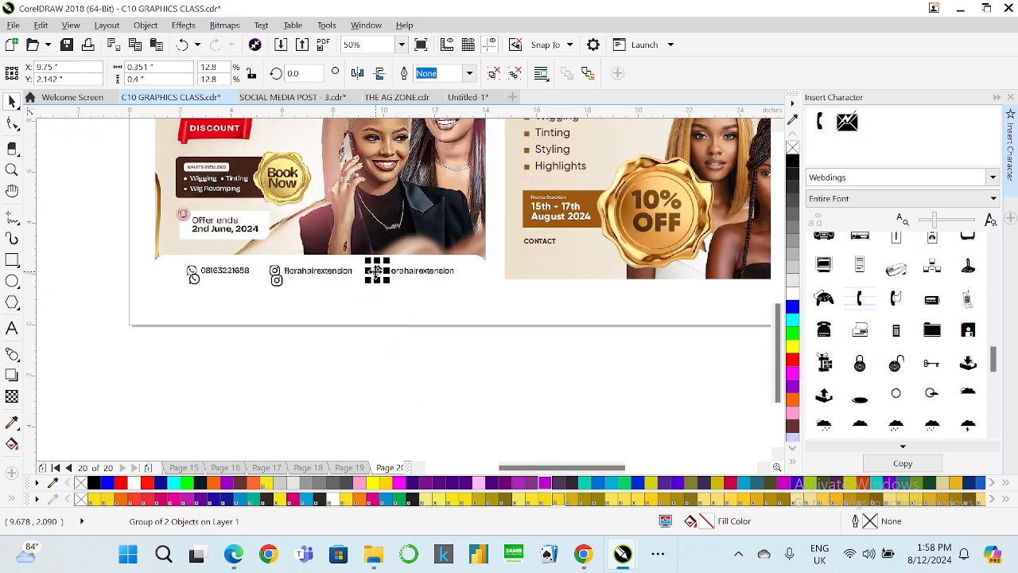
left_click_drag(377, 271, 242, 300)
scroll(183, 291, "up", 2)
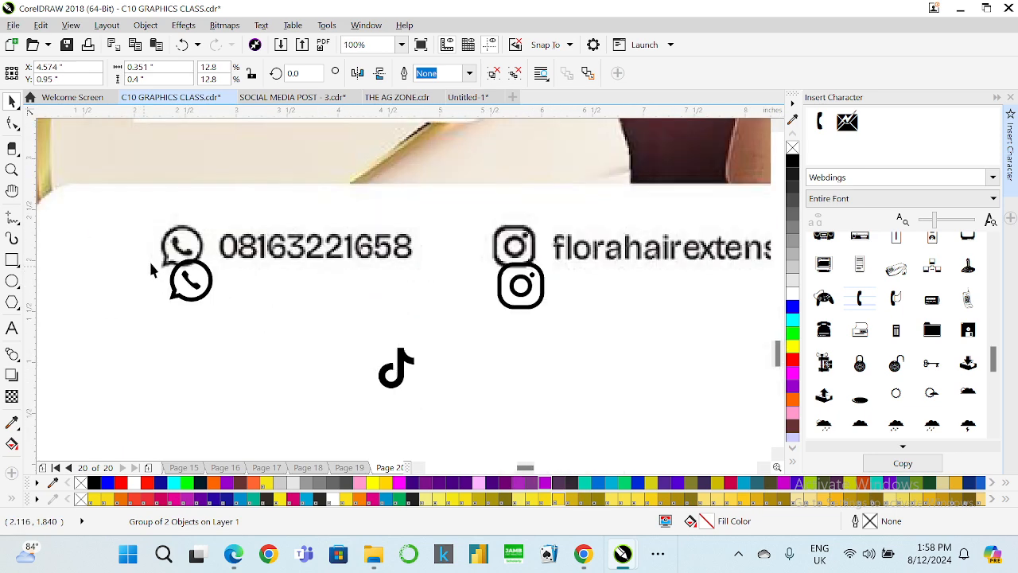
Convert the rebuilt WhatsApp icon's outline to an object, then undo the conversion.
scroll(151, 270, "up", 1)
left_click(220, 295, "ctrl")
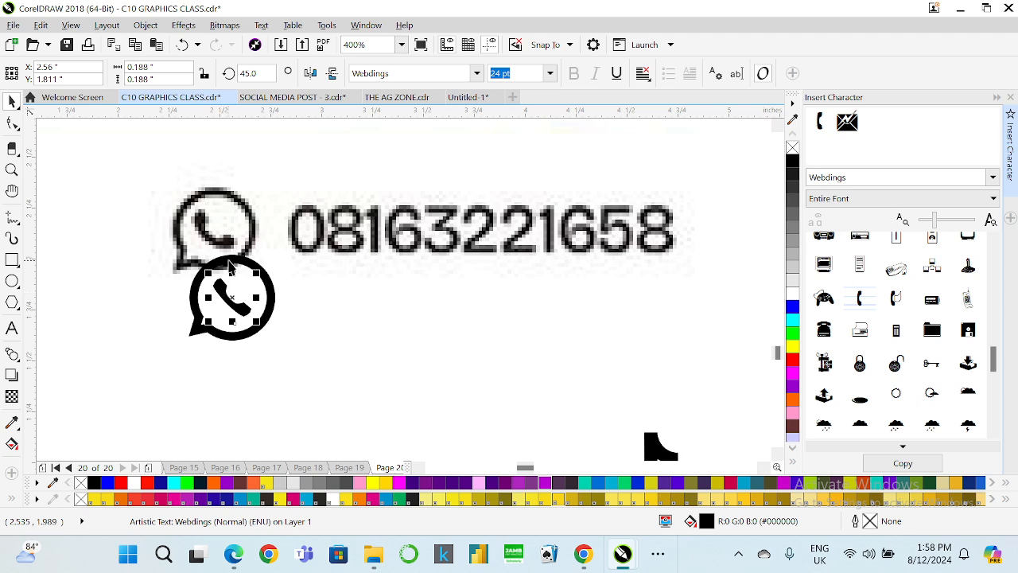
left_click(230, 266)
left_click(156, 28)
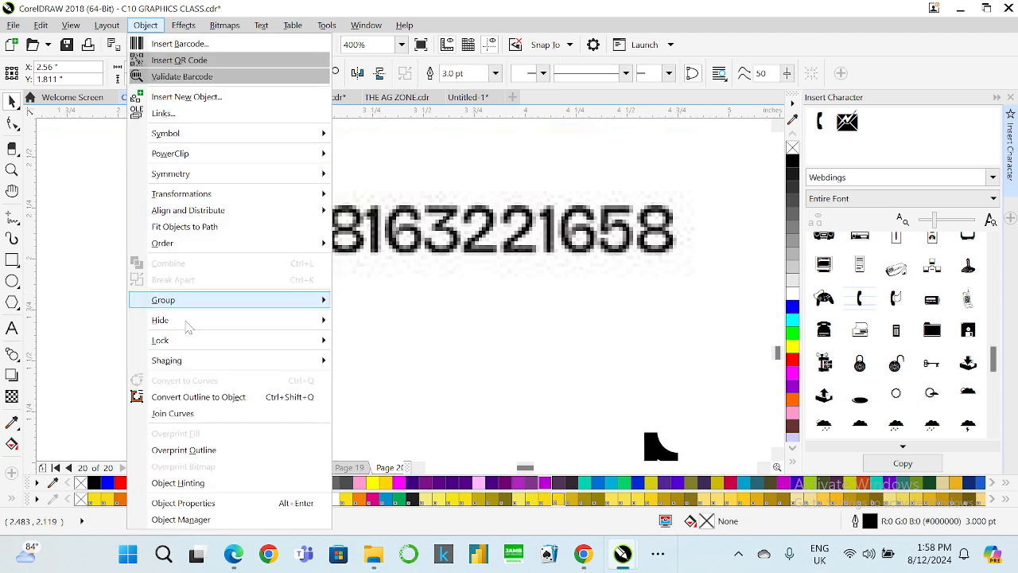
left_click(212, 393)
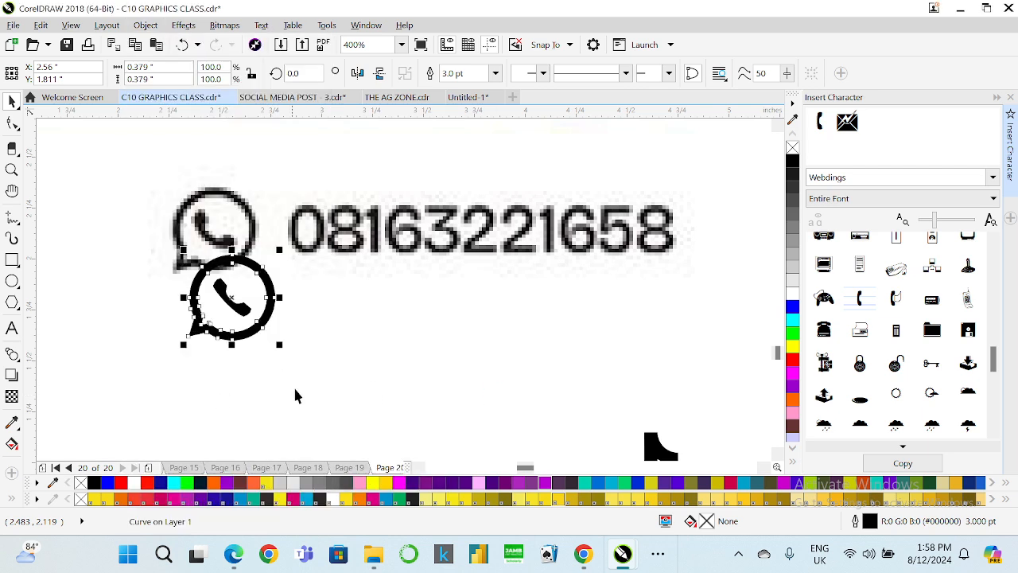
left_click(311, 410)
key("ctrl+z")
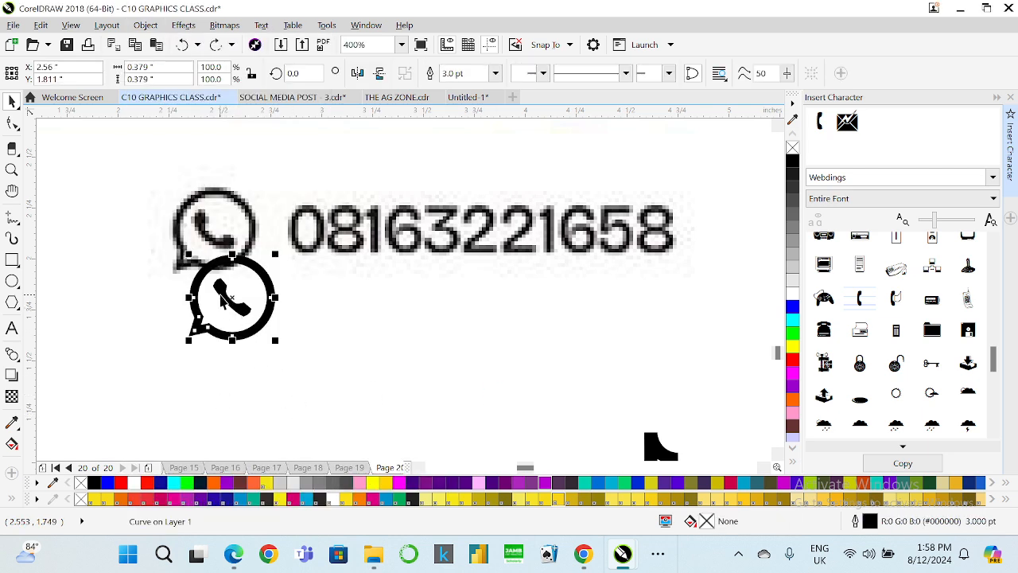
key("ctrl+z")
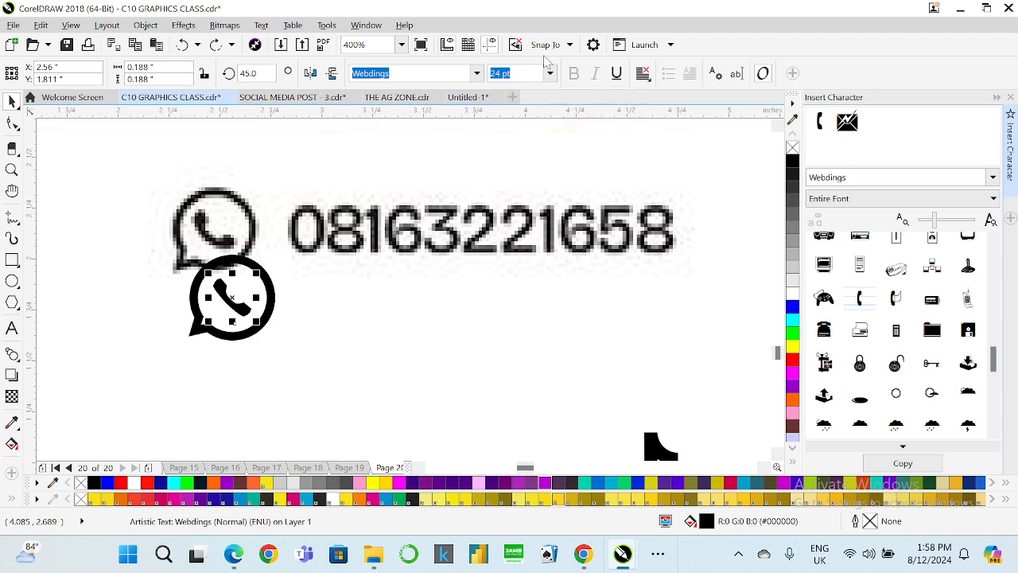
Give the WhatsApp phone glyph a 2.0 pt outline.
key("F12")
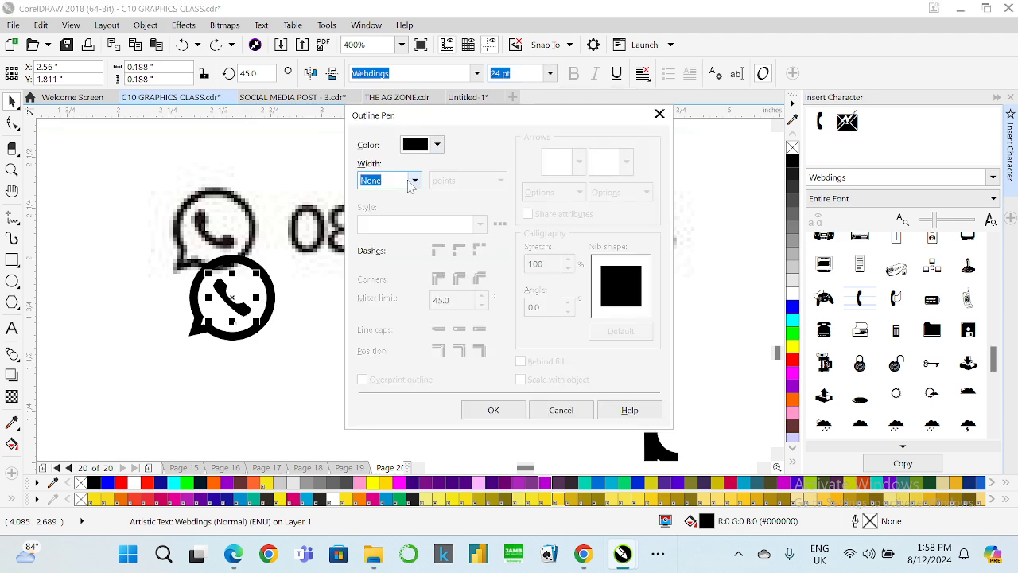
left_click(415, 180)
left_click(384, 266)
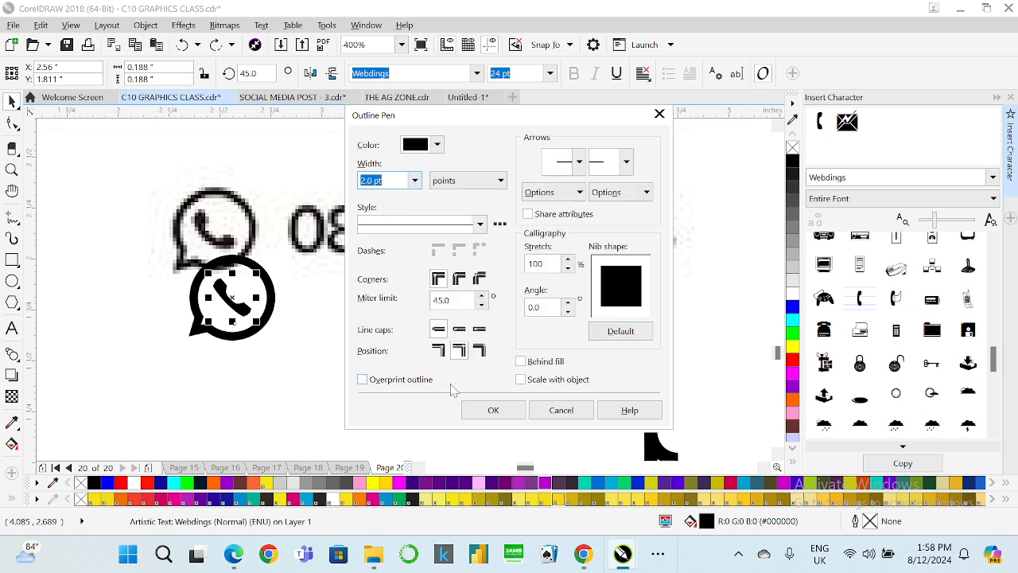
left_click(468, 409)
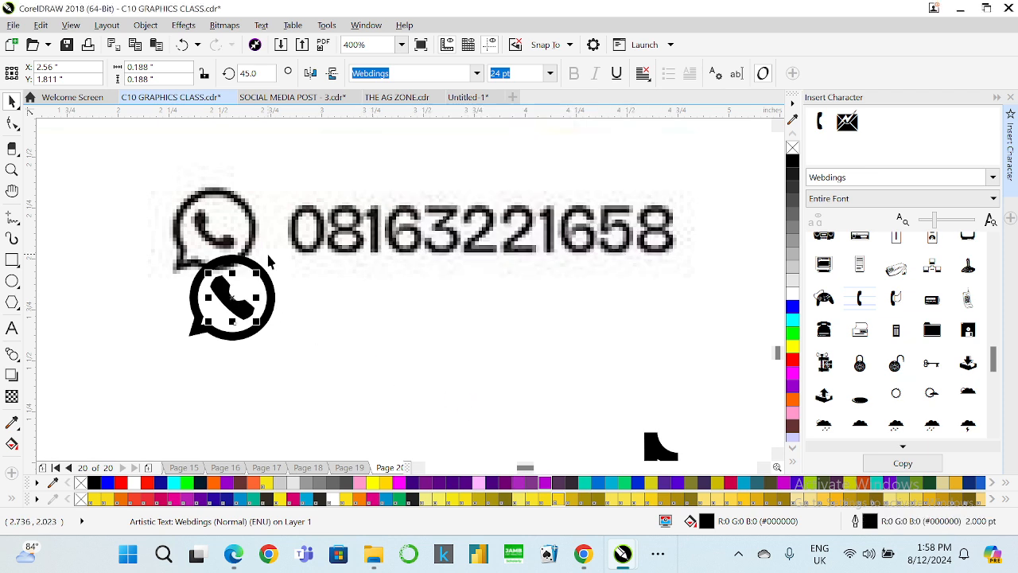
Reduce the WhatsApp phone glyph's outline width to 1.5 pt.
key("F12")
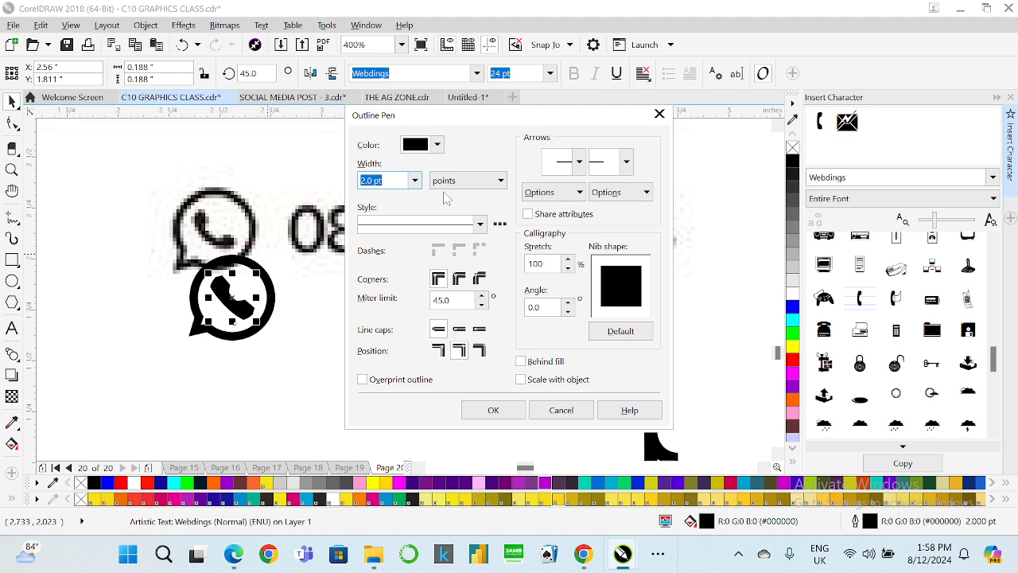
left_click(414, 180)
left_click(384, 254)
left_click(492, 410)
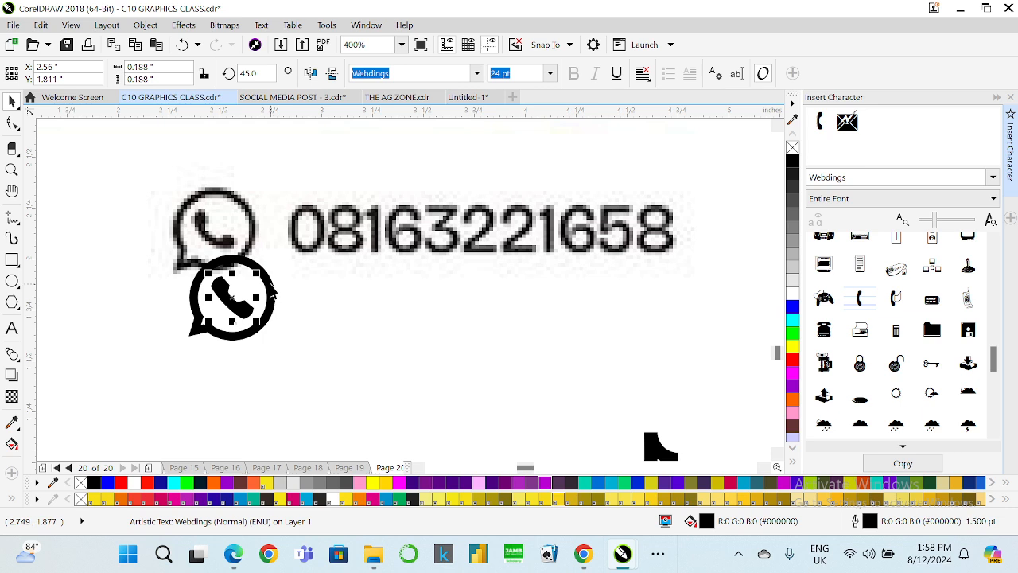
key("F12")
left_click(415, 180)
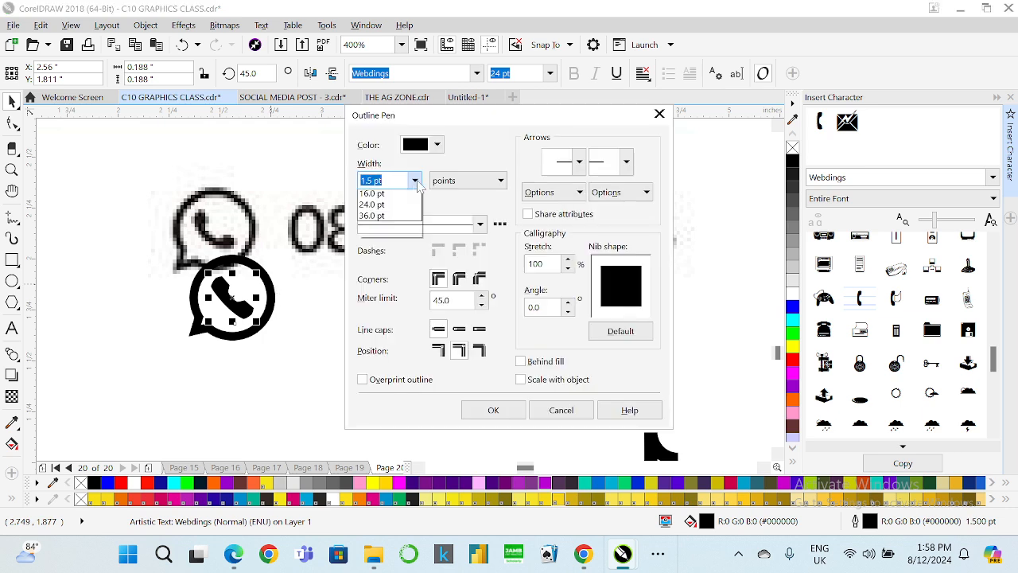
left_click(385, 231)
left_click(490, 409)
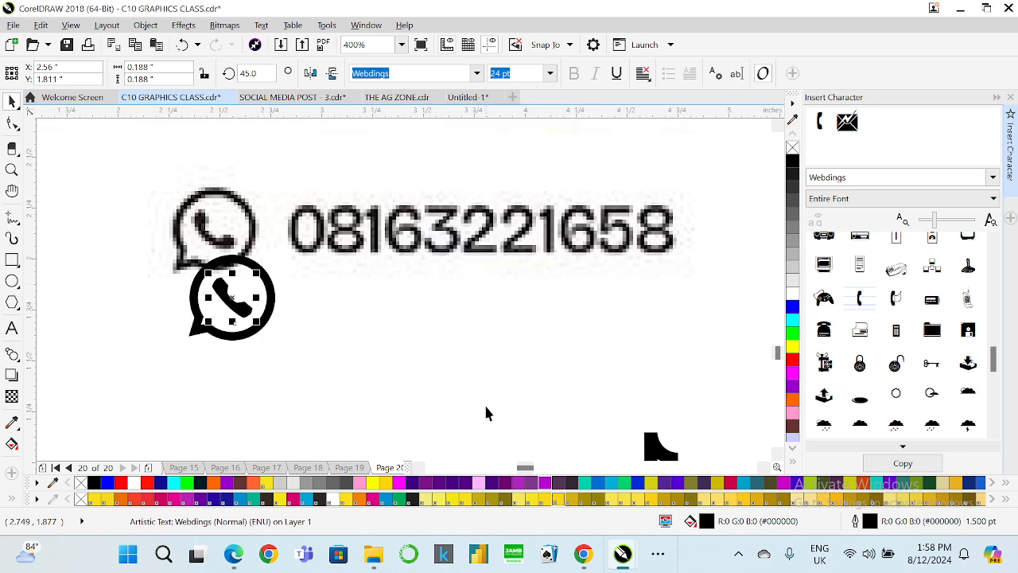
Select the phone glyph with the WhatsApp ring, convert them to curves and weld them together.
left_click(269, 294, "shift")
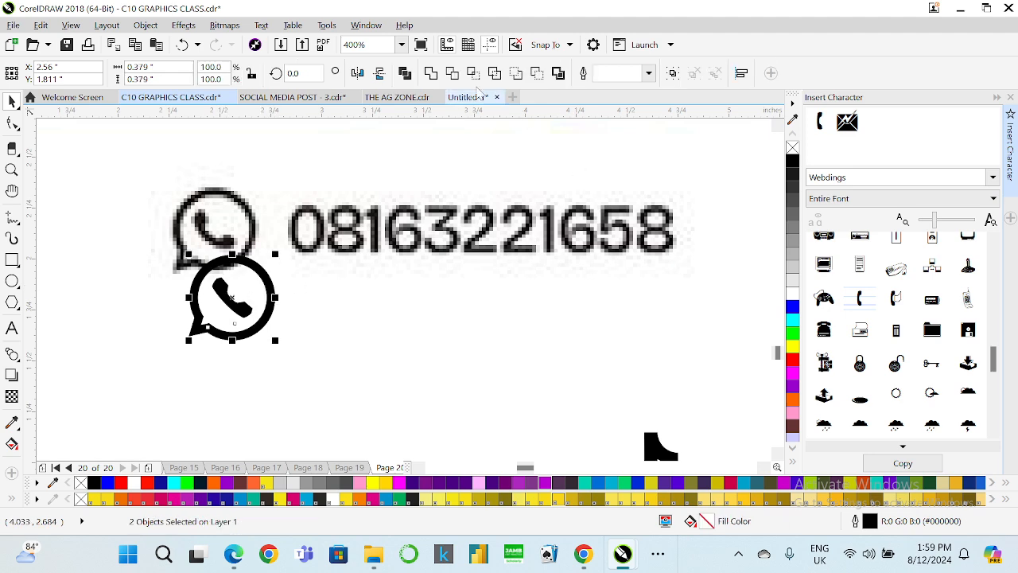
left_click(145, 24)
left_click(219, 379)
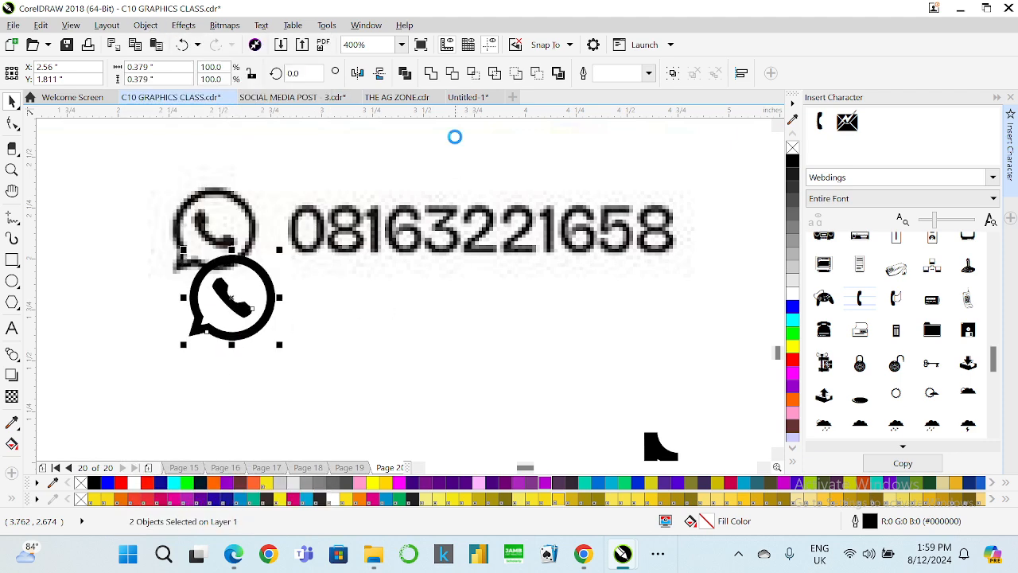
left_click(432, 74)
Arrange the rebuilt WhatsApp, TikTok and Instagram icons side by side in a row.
scroll(185, 261, "down", 1)
left_click_drag(209, 279, 355, 363)
left_click_drag(563, 318, 462, 253)
left_click_drag(534, 312, 486, 387)
scroll(477, 398, "up", 1)
key("Escape")
left_click(474, 322)
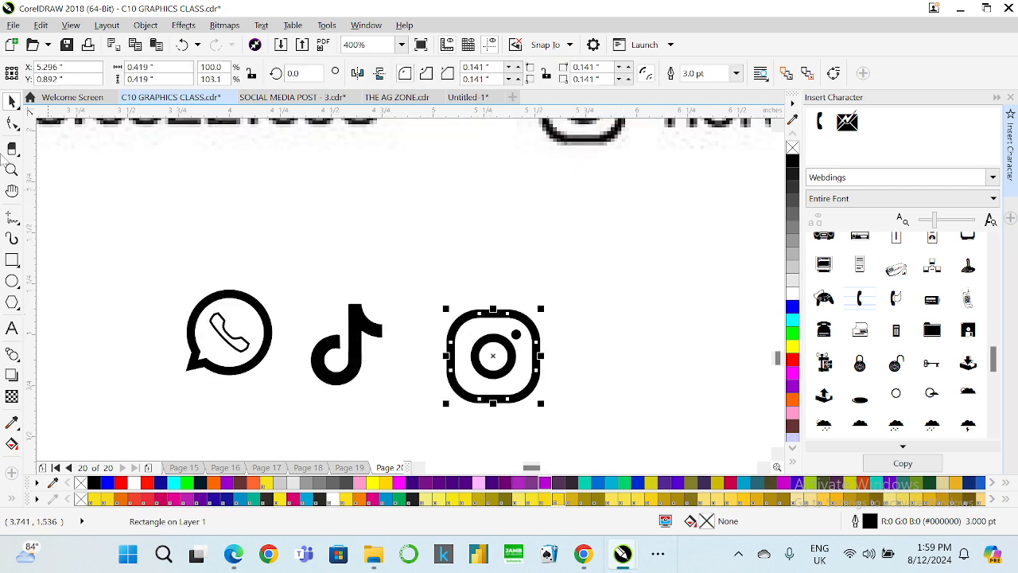
Reduce the Instagram frame's corner roundness to 0.12".
left_click(12, 123)
scroll(493, 322, "up", 1)
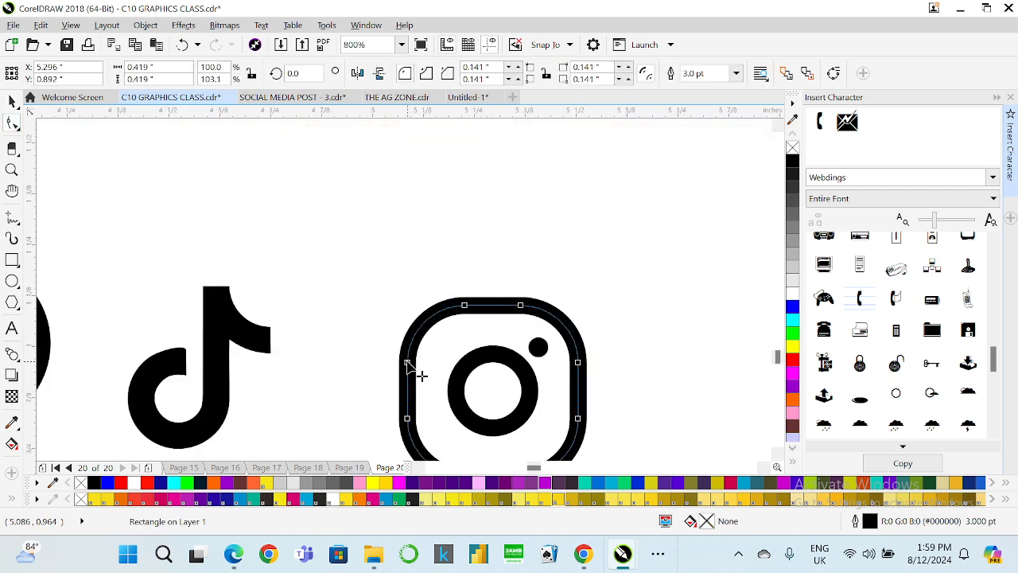
left_click_drag(408, 364, 401, 355)
key("space")
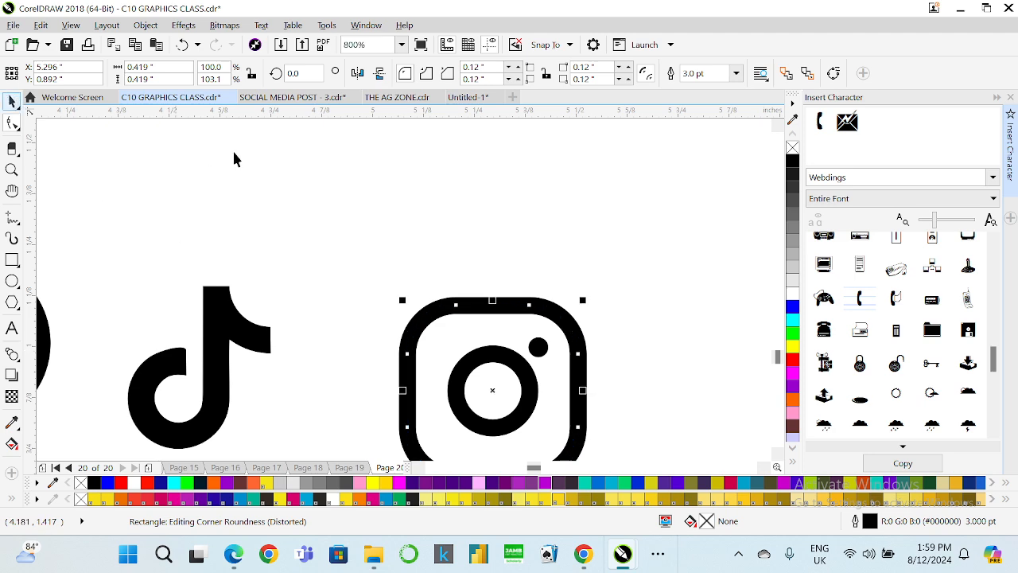
scroll(351, 198, "down", 1)
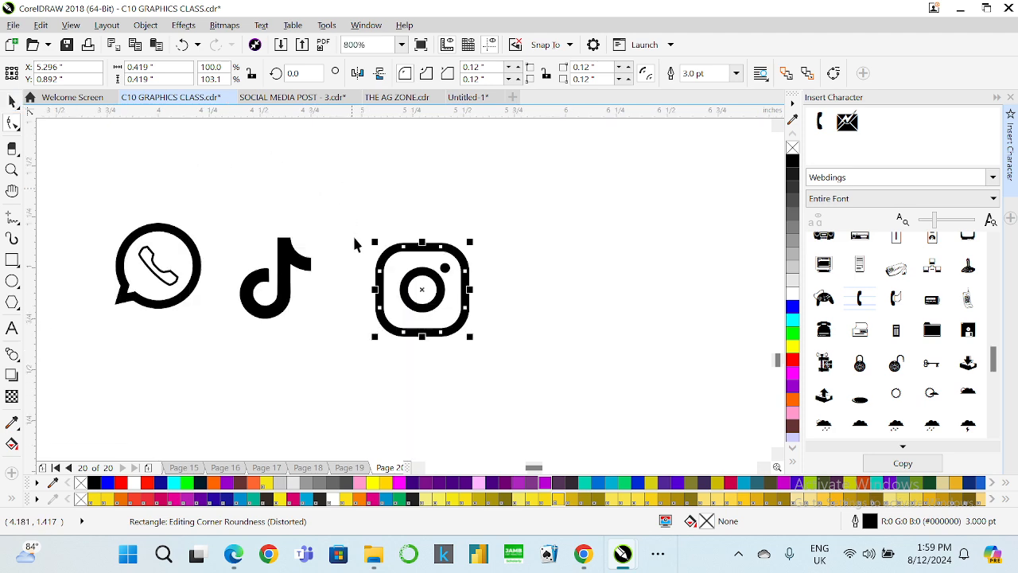
left_click(145, 25)
left_click(216, 408)
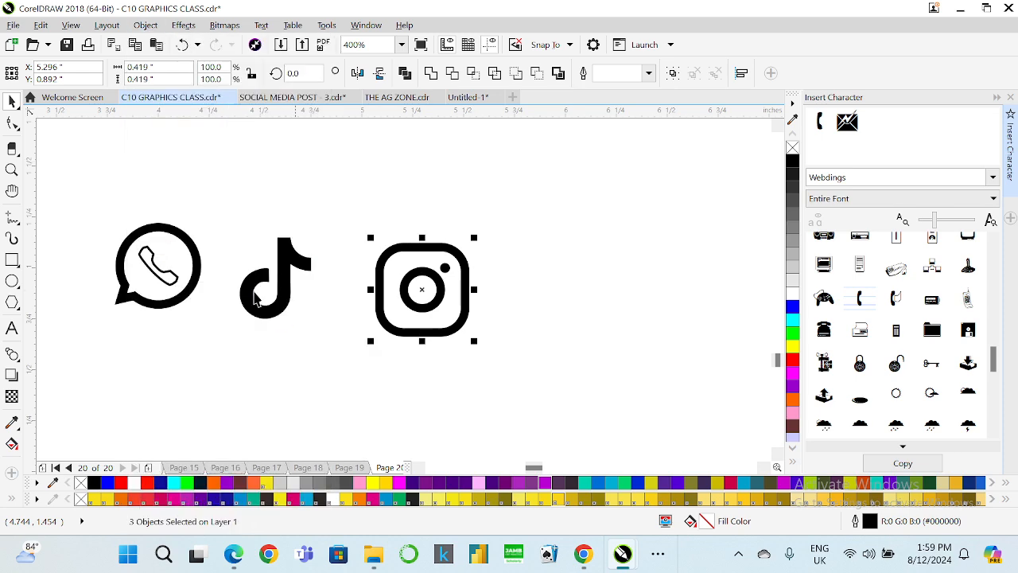
scroll(235, 291, "down", 1)
scroll(188, 276, "up", 1)
left_click(195, 283)
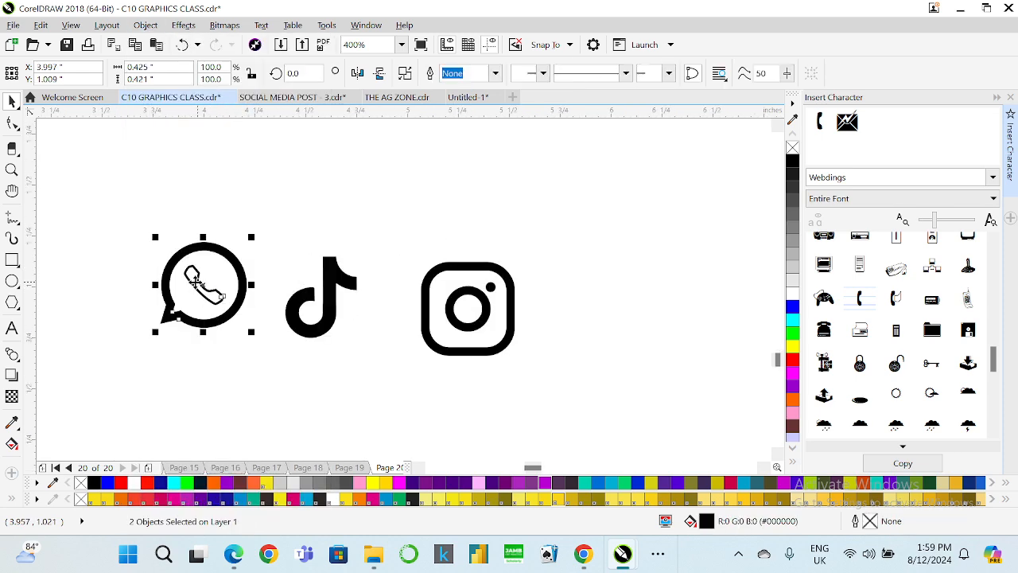
right_click(196, 283)
left_click(264, 193)
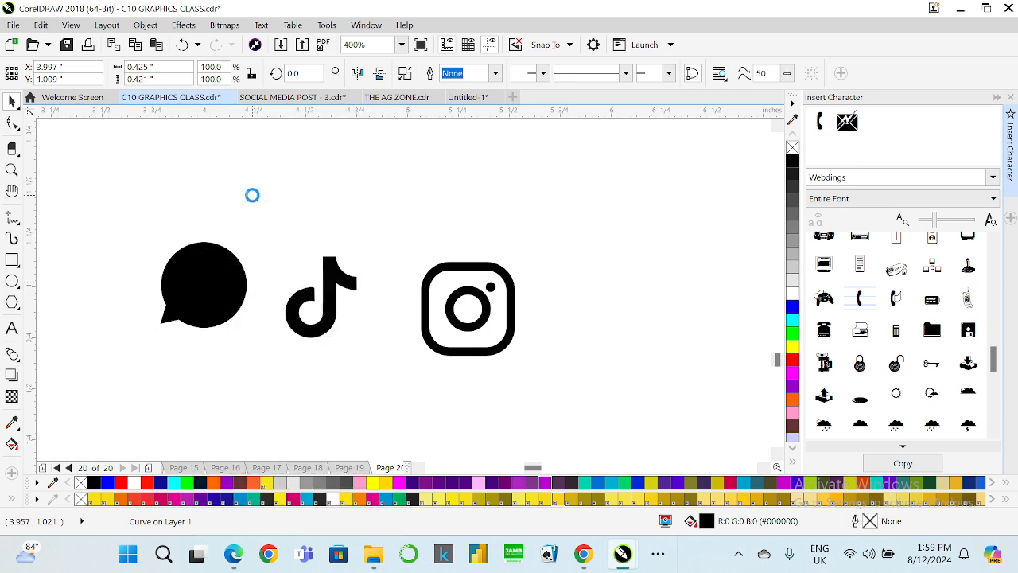
key("ctrl+z")
Combine the WhatsApp ring and phone glyph into a single curve.
scroll(339, 237, "down", 1)
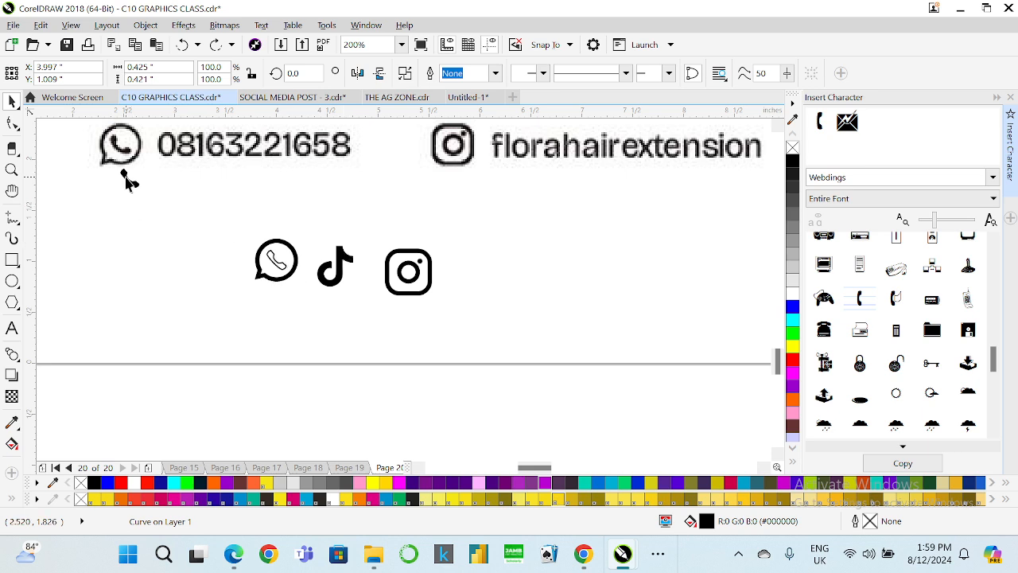
left_click_drag(128, 182, 279, 263)
scroll(285, 264, "up", 1)
left_click(268, 217, "shift")
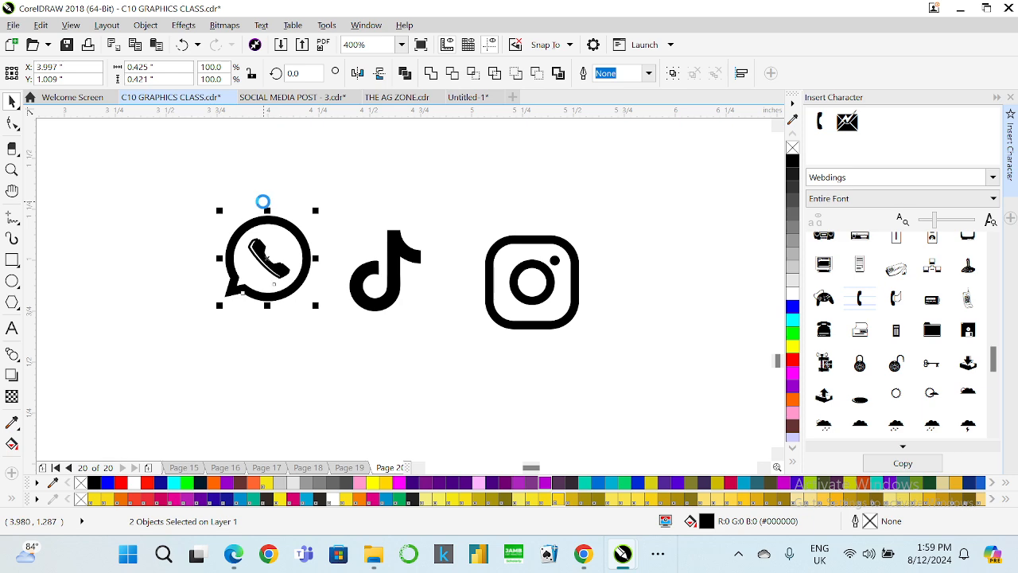
left_click(433, 74)
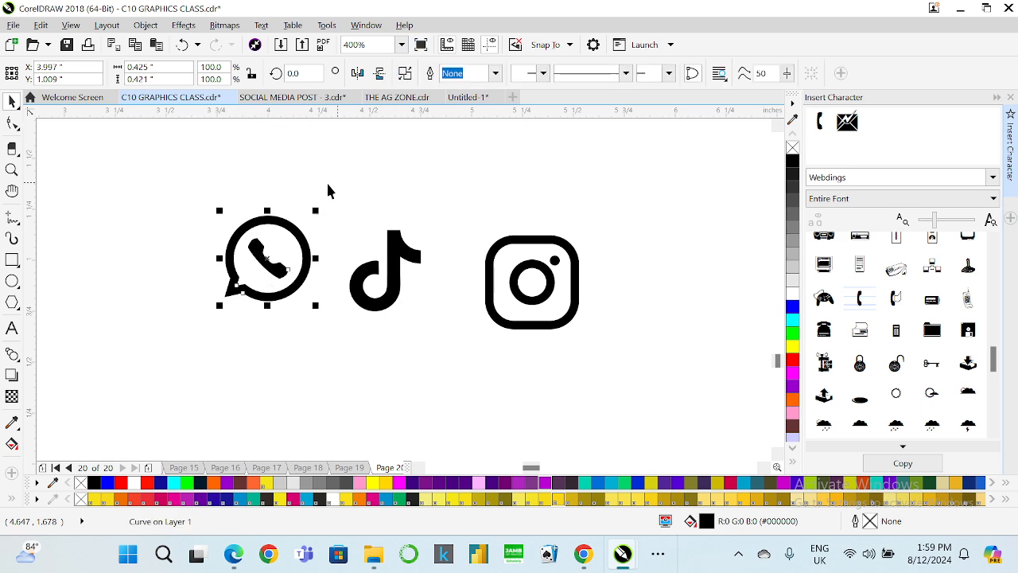
Move the three rebuilt icons under the CONTACT heading on the flyer's promo panel.
scroll(285, 220, "down", 4)
left_click(352, 251)
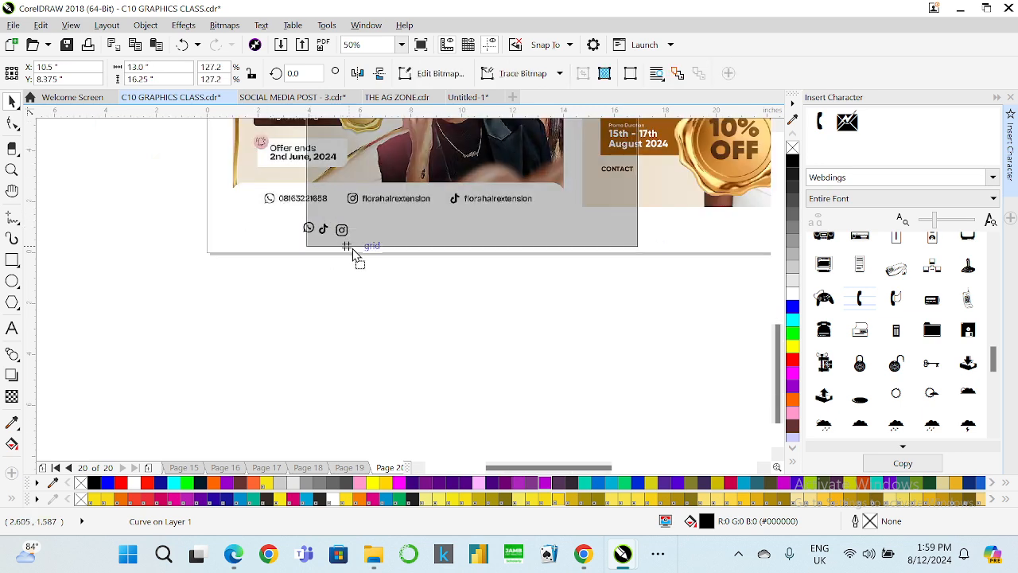
left_click_drag(370, 273, 611, 191)
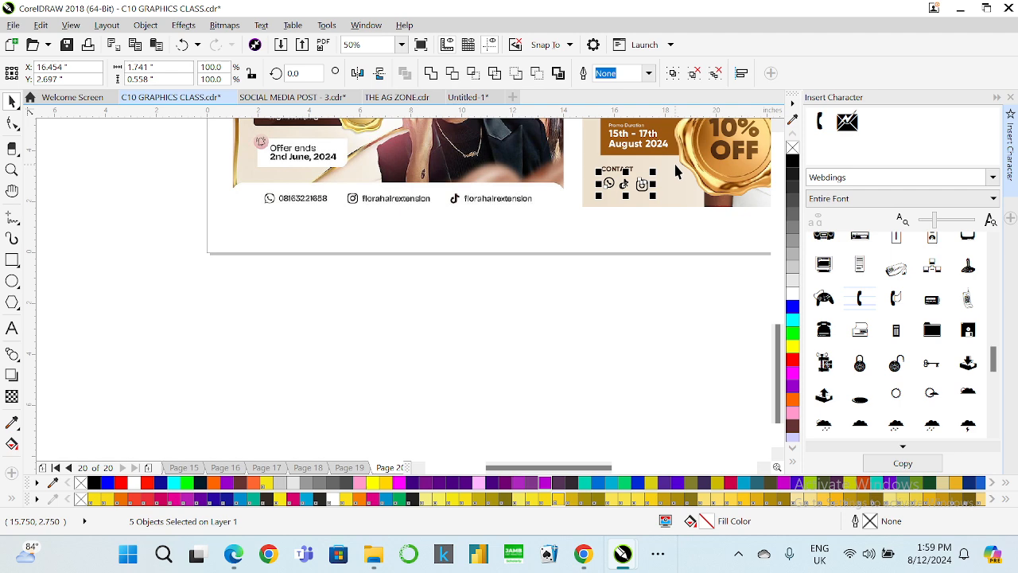
scroll(675, 169, "up", 2)
scroll(557, 183, "down", 3)
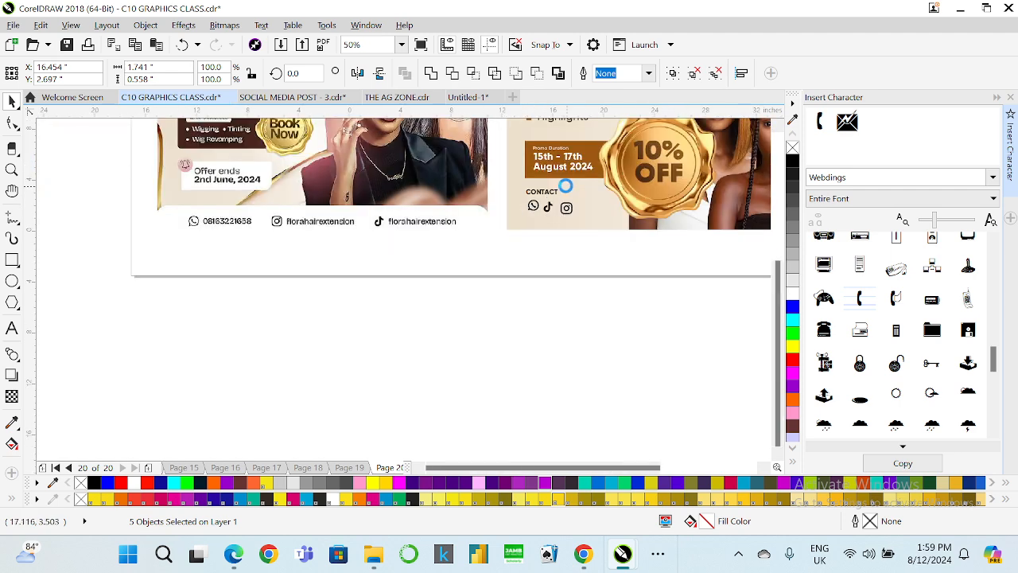
scroll(589, 150, "up", 1)
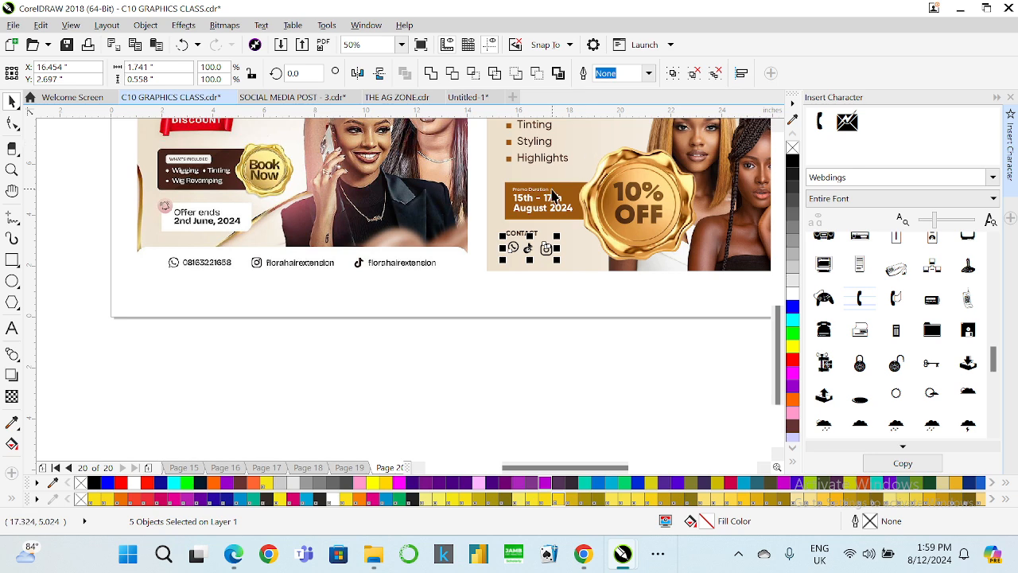
scroll(596, 209, "up", 2)
left_click_drag(516, 308, 477, 298)
left_click(480, 367)
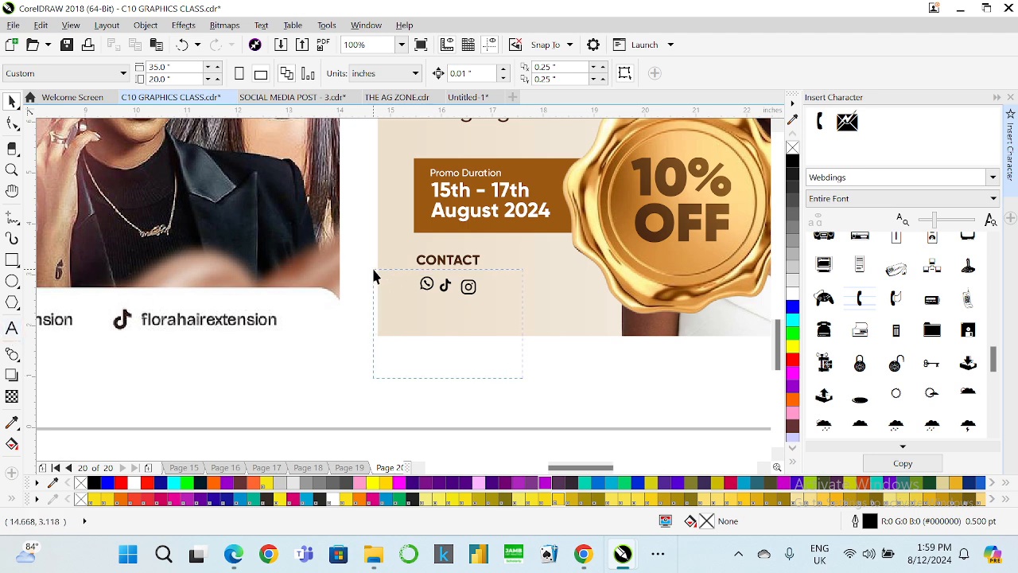
Copy the Promo Duration banner's fill onto the three icons.
left_click_drag(374, 275, 375, 273)
left_click(40, 24)
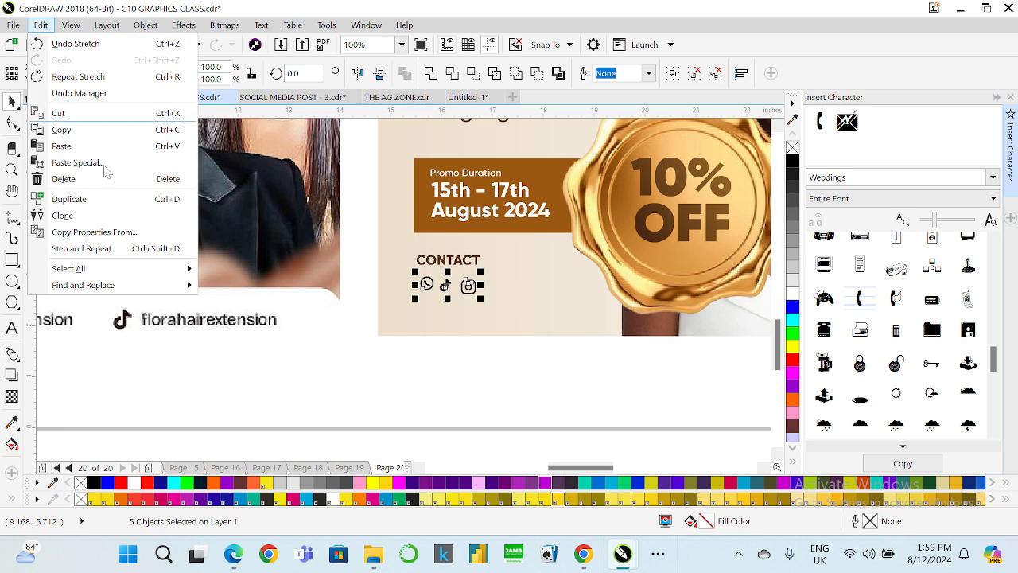
left_click(91, 232)
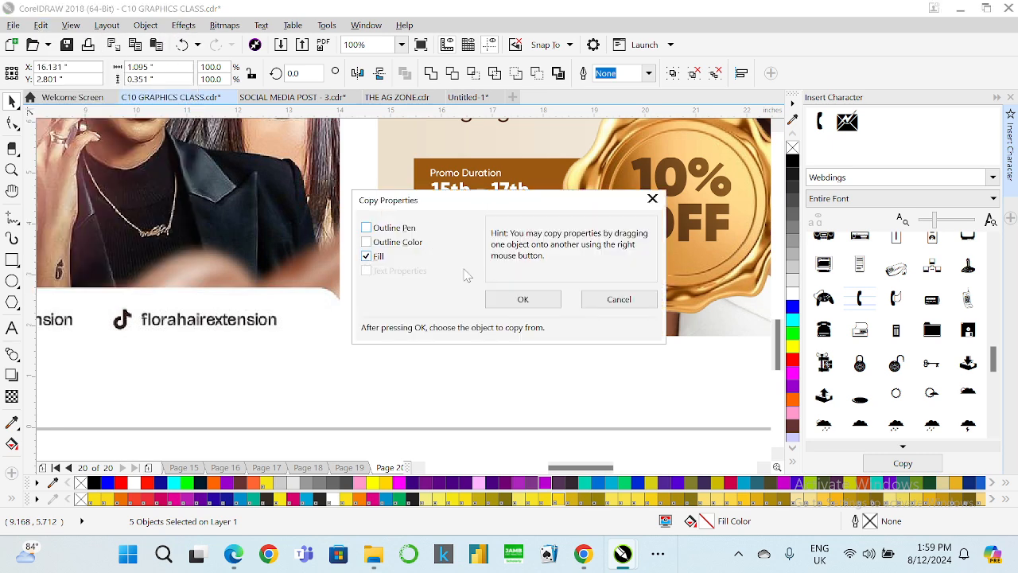
left_click(523, 299)
left_click(524, 170)
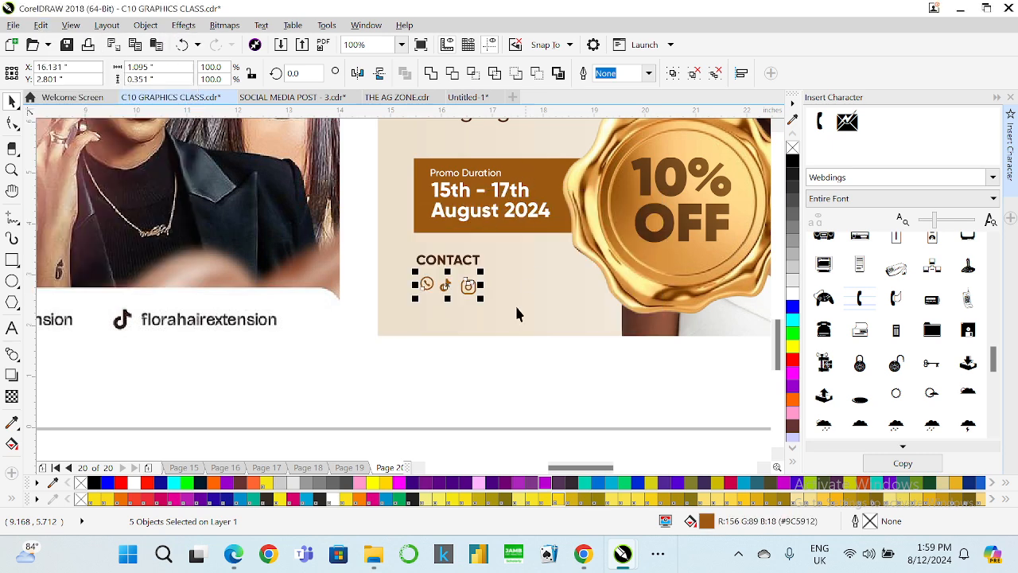
left_click(508, 347)
Move the TikTok icon below the WhatsApp icon.
scroll(451, 278, "up", 2)
left_click_drag(438, 298, 366, 375)
scroll(372, 239, "down", 2)
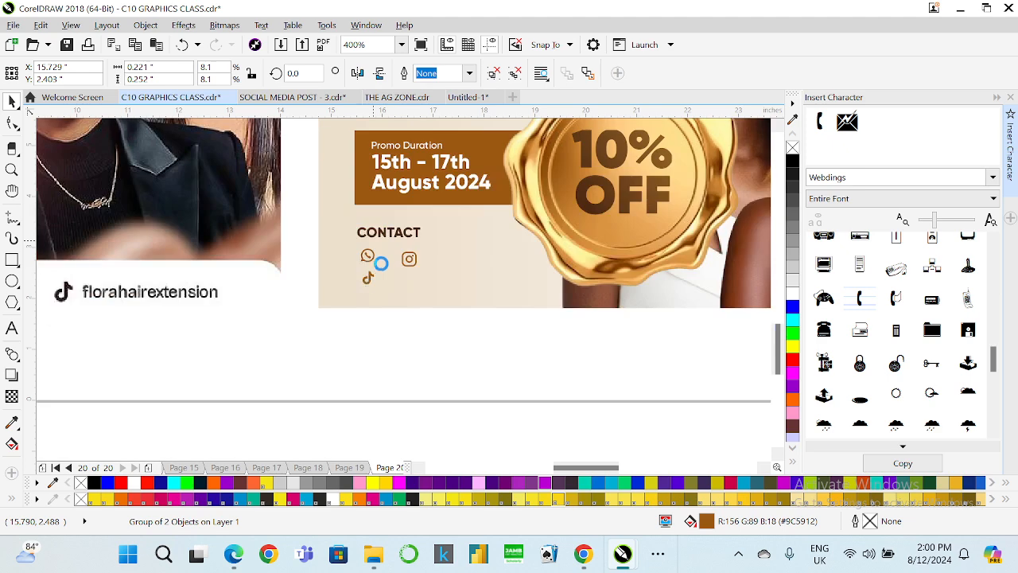
Move the Instagram icon below the TikTok icon to form a vertical column.
scroll(365, 273, "up", 1)
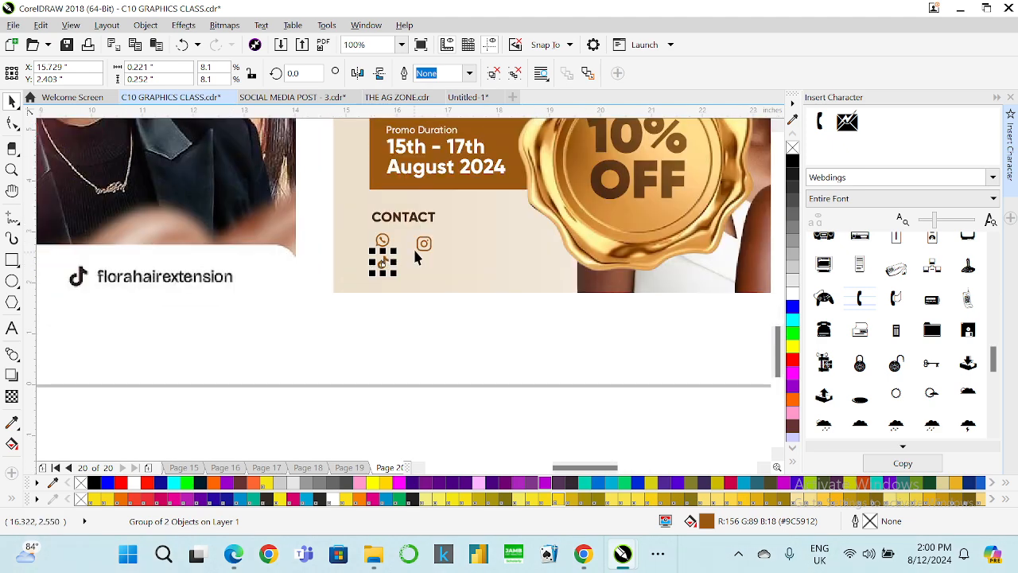
scroll(413, 246, "up", 1)
left_click(430, 236)
left_click_drag(430, 236, 358, 312)
key("ctrl+z")
left_click_drag(493, 391, 397, 191)
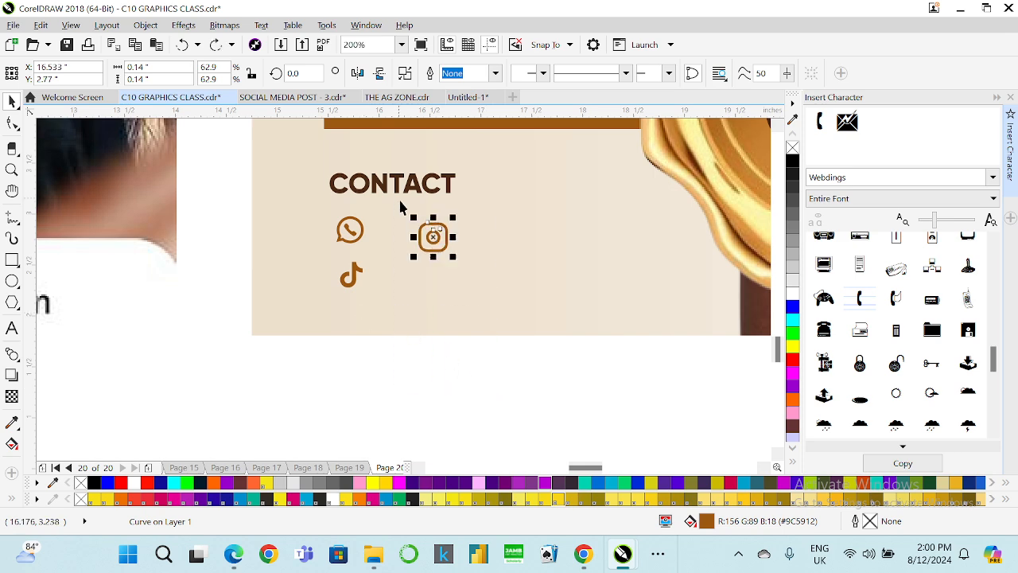
left_click(430, 77)
left_click_drag(445, 231, 358, 321)
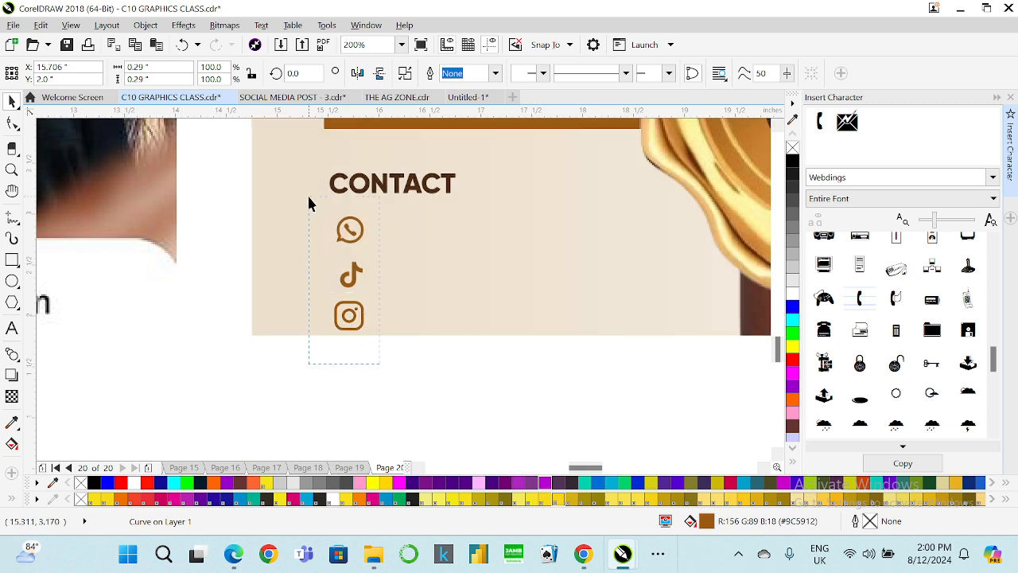
Nudge the TikTok icon down and scale the icon column slightly smaller.
left_click_drag(309, 204, 307, 202)
key("x")
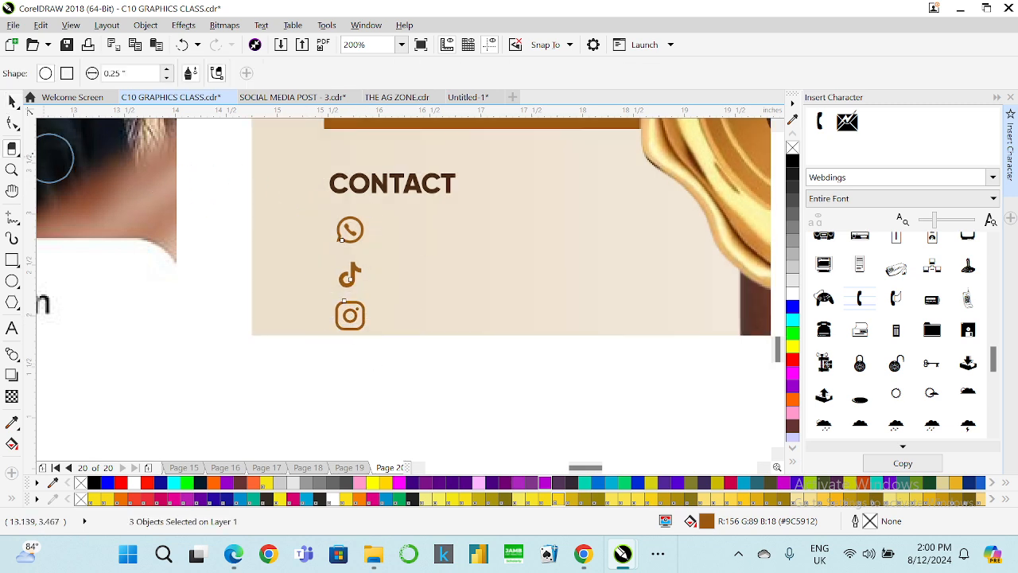
left_click(12, 101)
key("Escape")
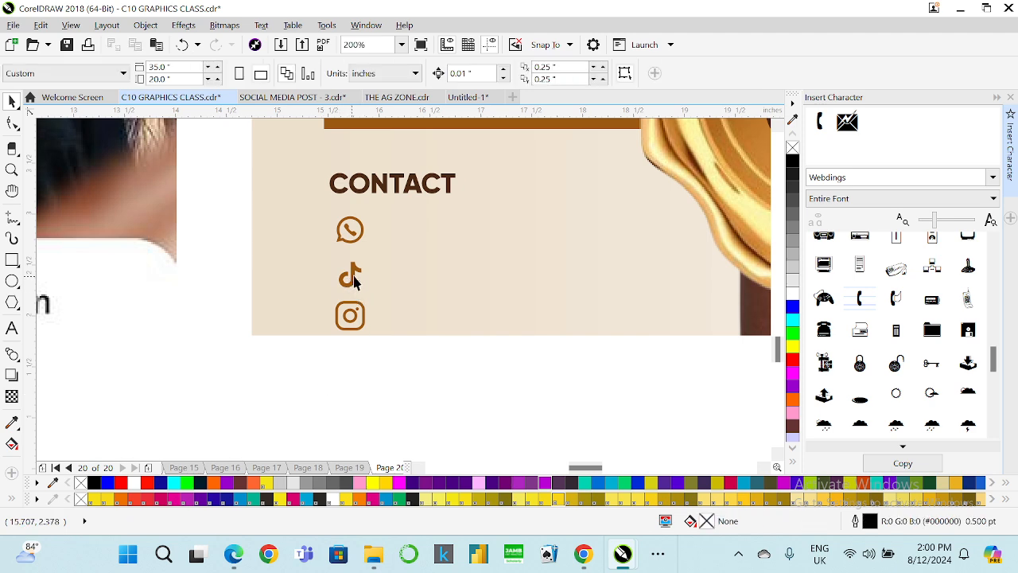
left_click(354, 282)
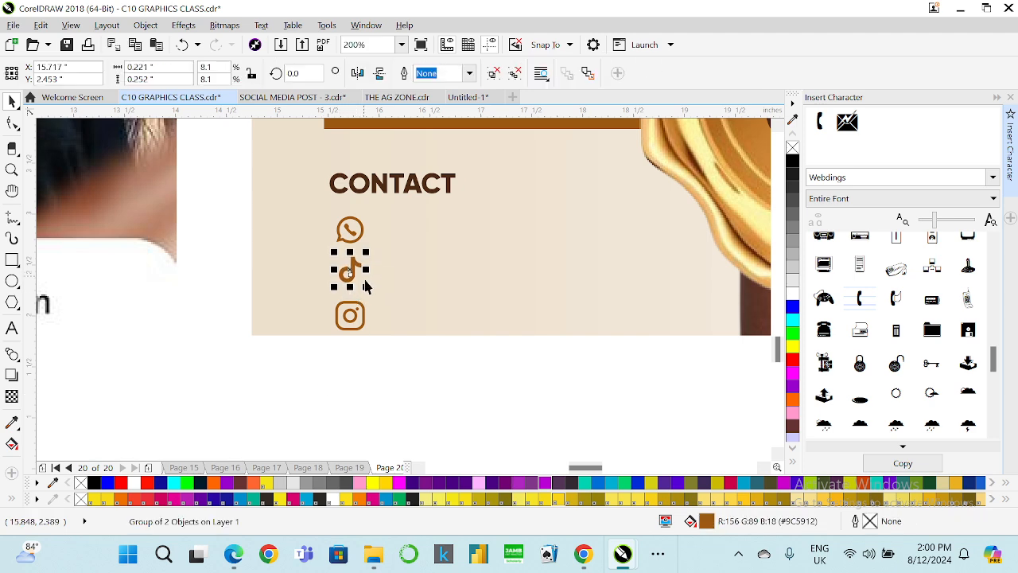
key("Down")
left_click_drag(407, 375, 302, 214)
left_click_drag(369, 336, 359, 328)
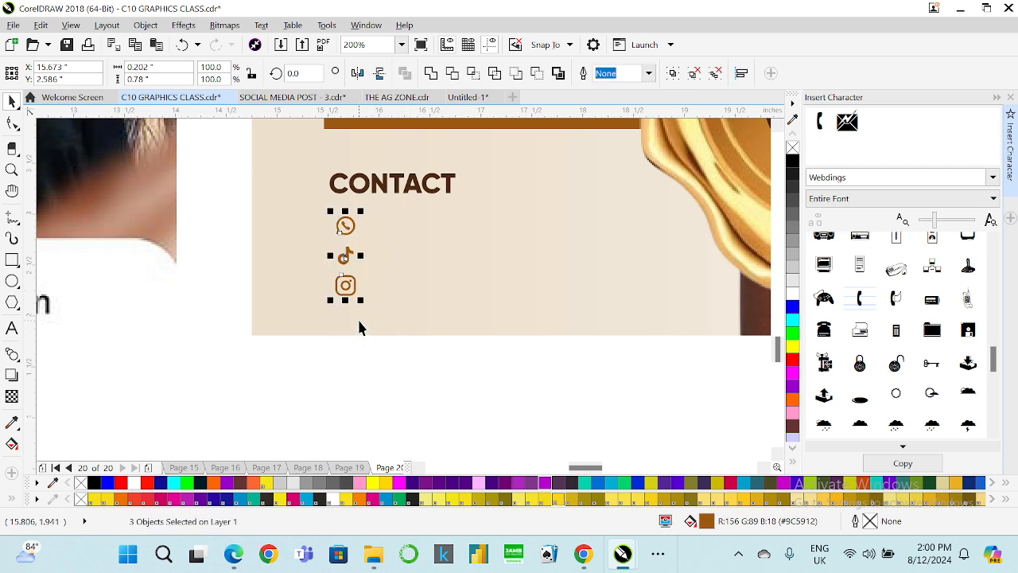
Place the Highlights text next to the WhatsApp icon.
scroll(298, 313, "down", 1)
scroll(370, 224, "down", 1)
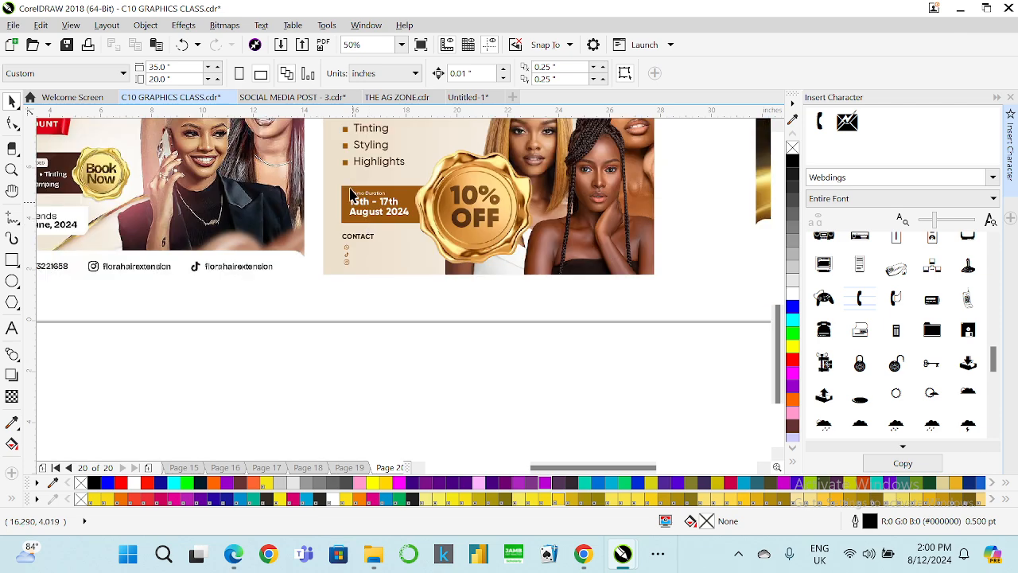
left_click(360, 163)
left_click(359, 165)
left_click_drag(364, 160, 360, 241)
Replace that text with the contact's WhatsApp phone number.
scroll(360, 242, "up", 2)
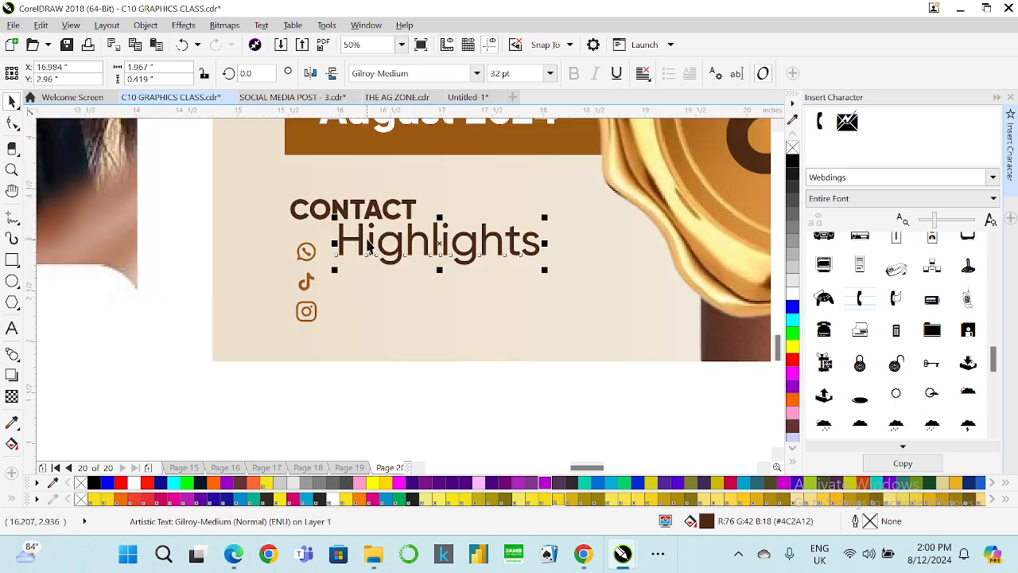
left_click(12, 328)
key("ctrl+a")
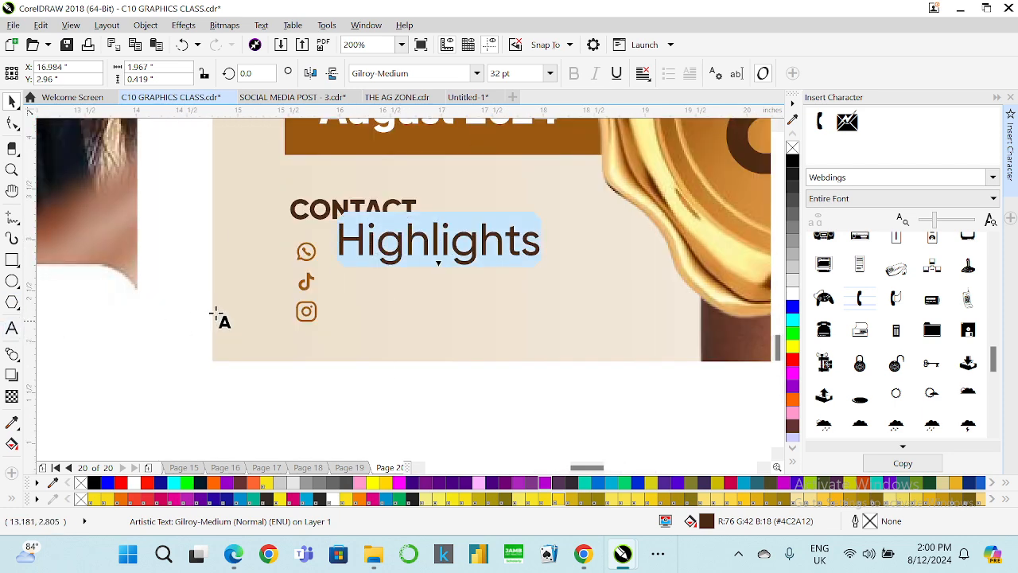
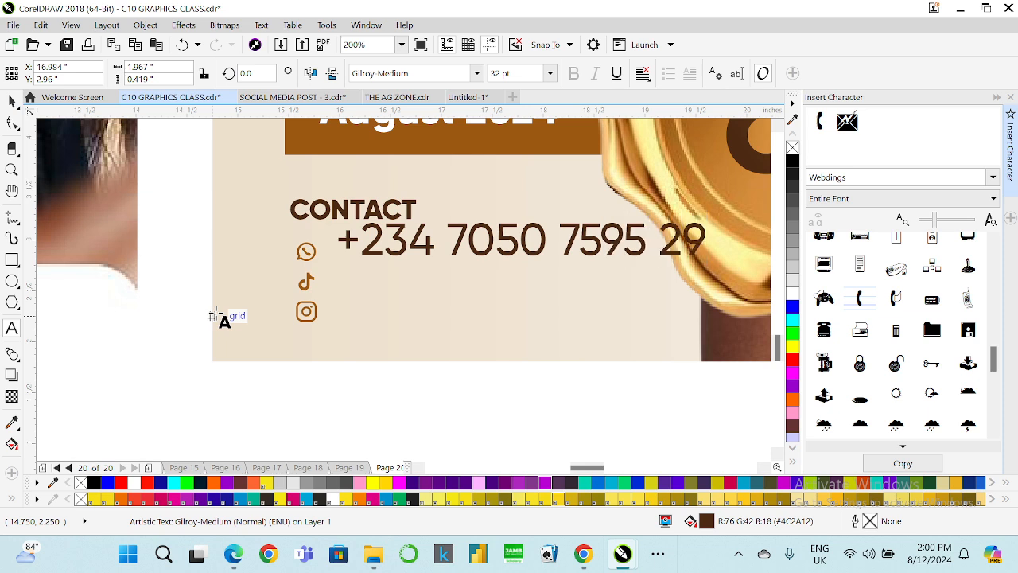
key("Left")
key("Right")
key("BackSpace")
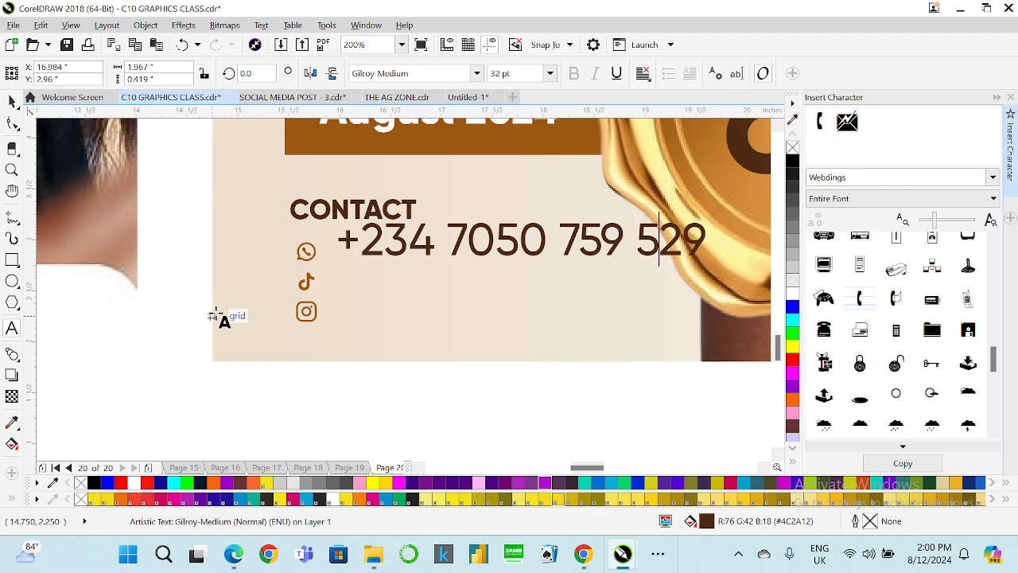
left_click(12, 101)
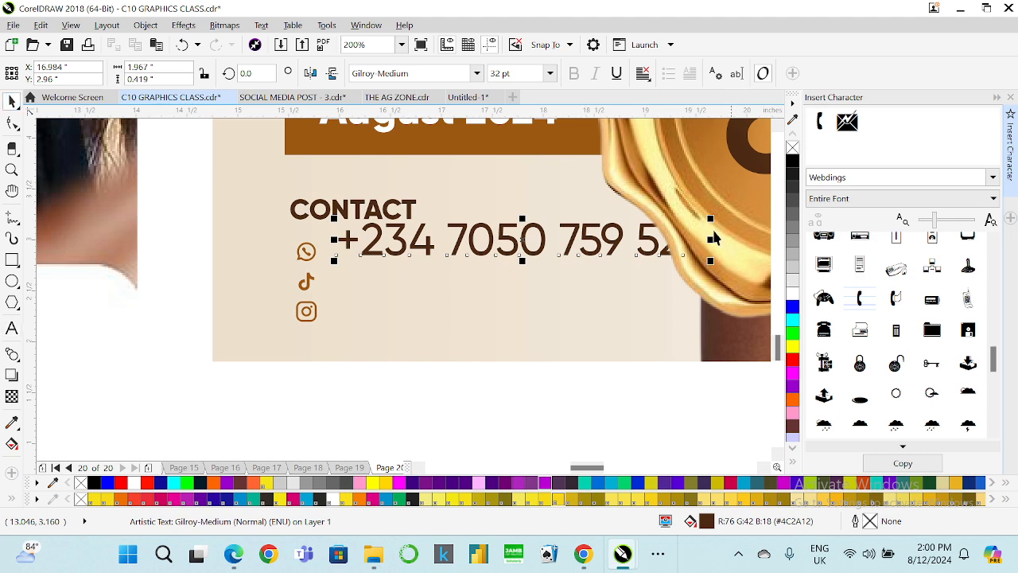
Resize the phone number text to 16 pt and position it beside the WhatsApp icon.
left_click_drag(714, 215, 549, 232)
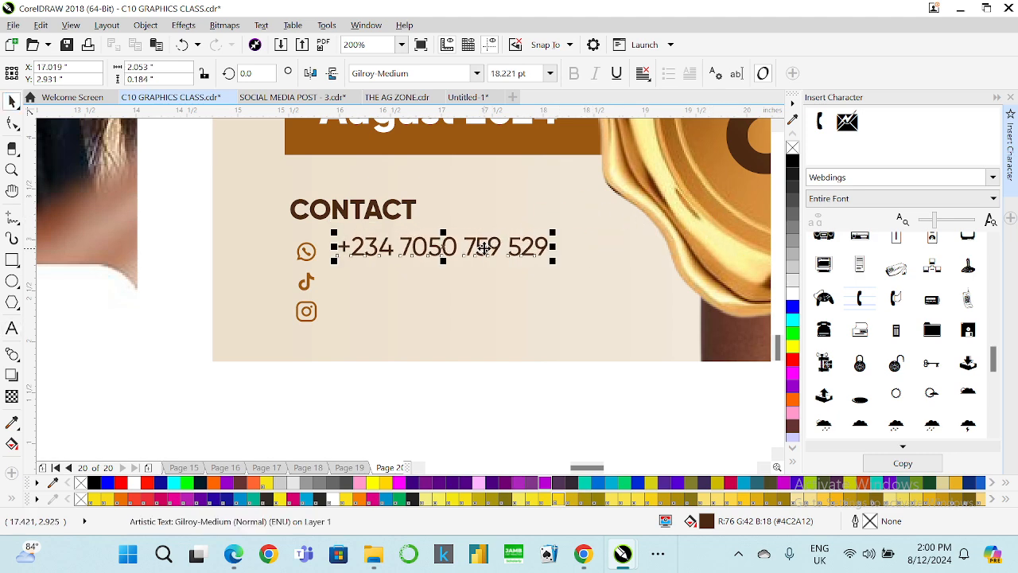
left_click_drag(479, 257, 450, 254)
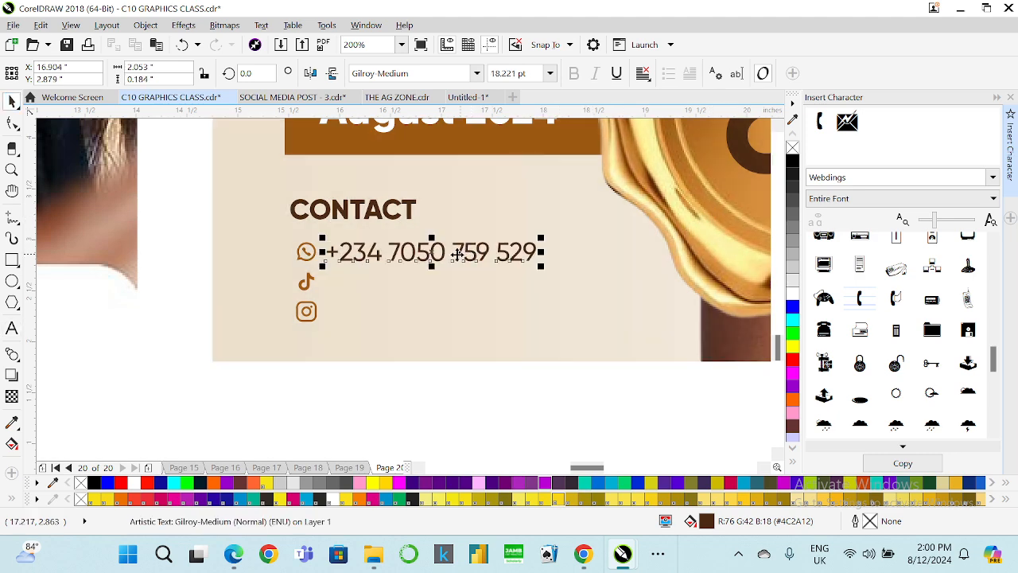
scroll(458, 264, "up", 2)
left_click(509, 73)
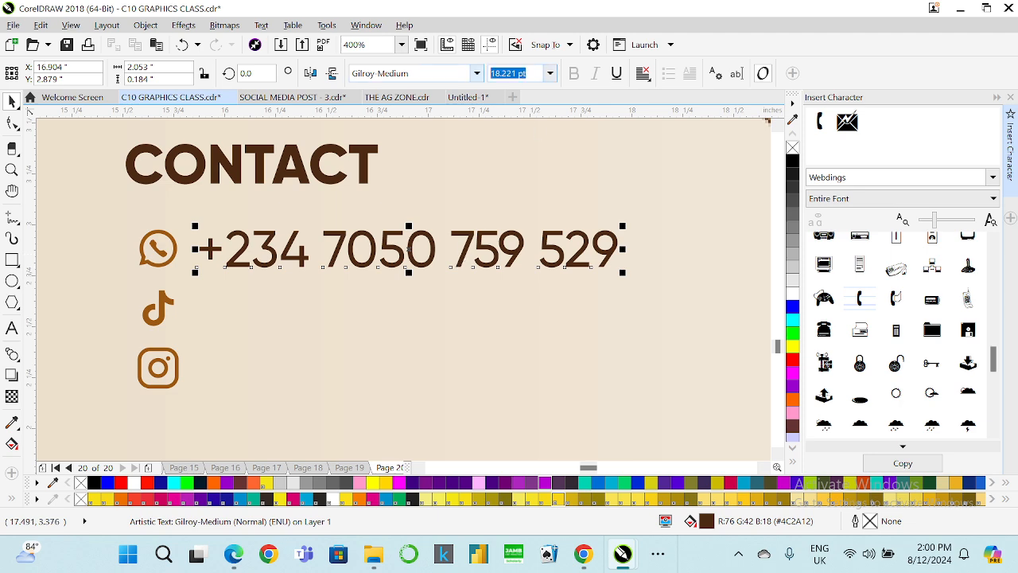
type("16")
key("Return")
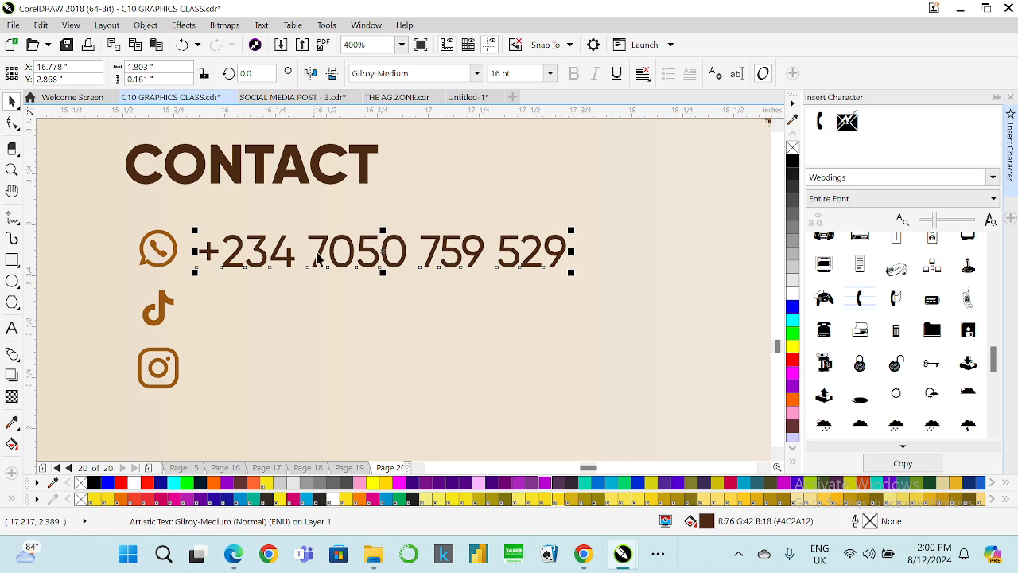
key("ctrl+d")
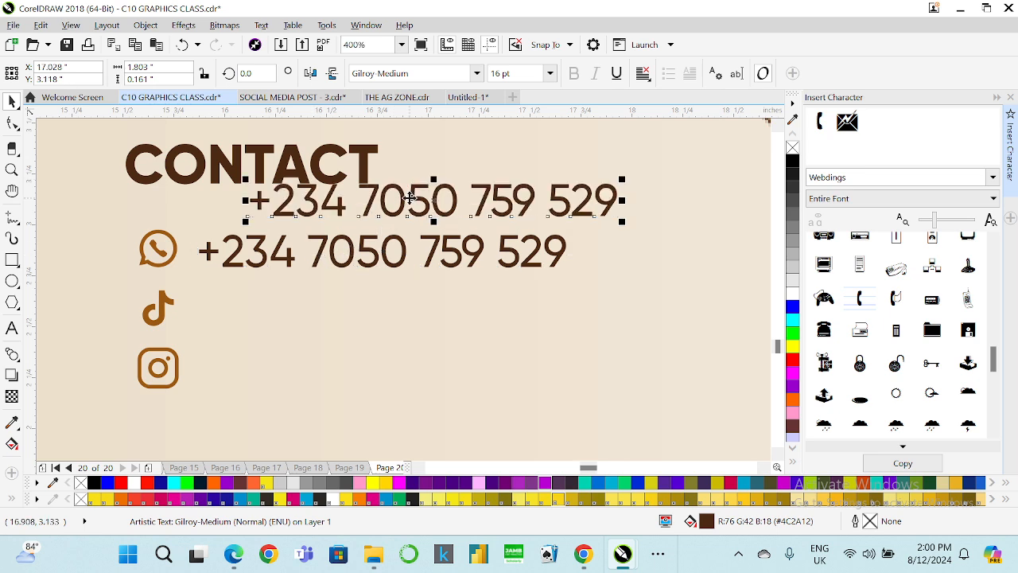
left_click_drag(409, 197, 383, 291)
key("Delete")
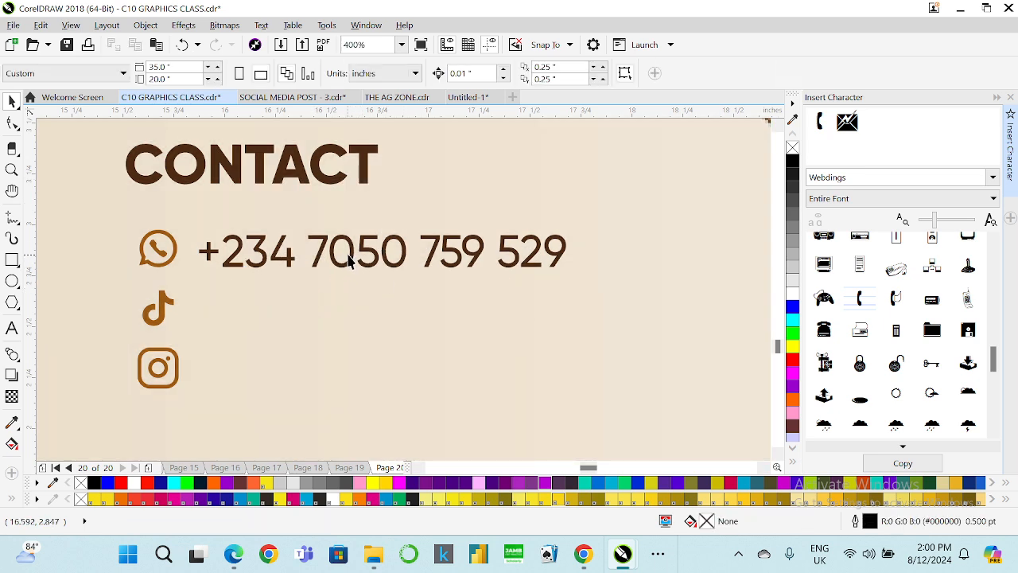
left_click(348, 261)
left_click(12, 328)
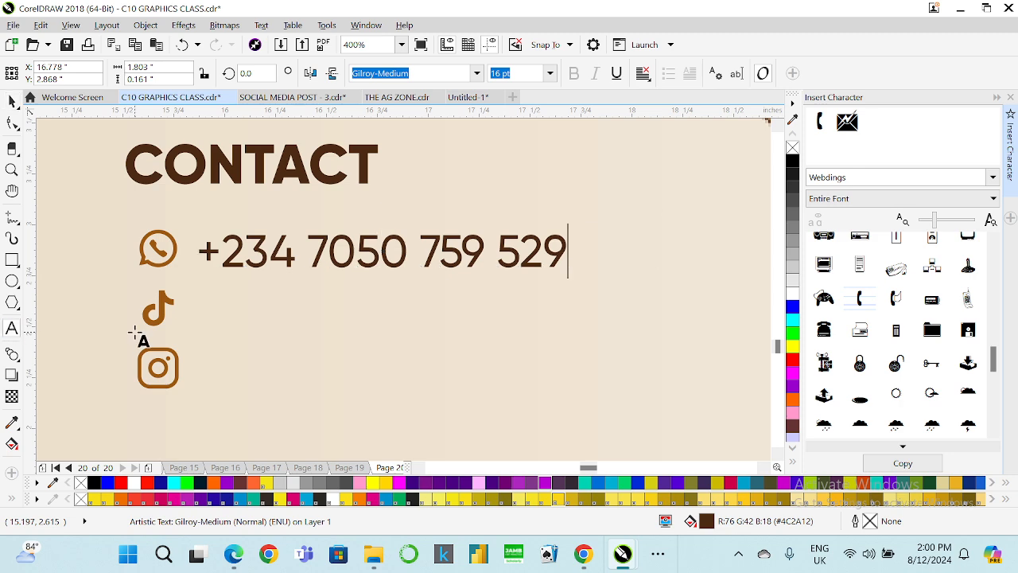
left_click(190, 306)
scroll(249, 313, "down", 1)
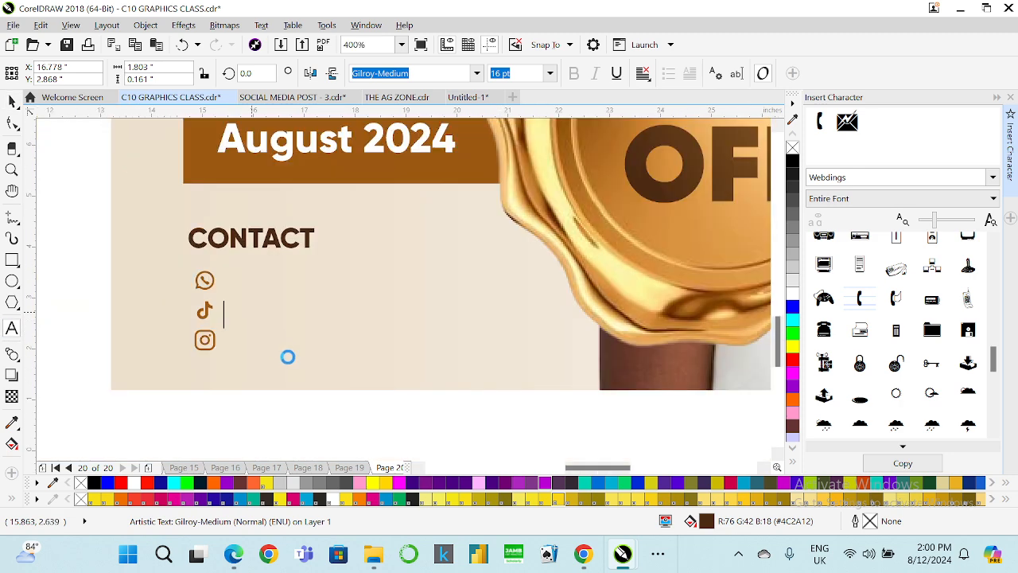
scroll(303, 364, "down", 1)
scroll(311, 343, "down", 2)
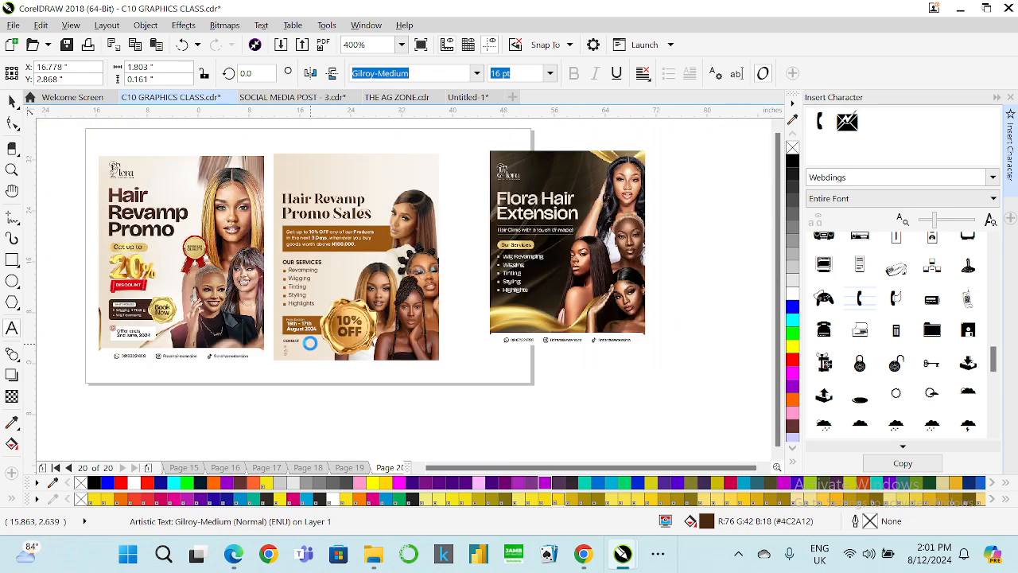
scroll(300, 346, "up", 1)
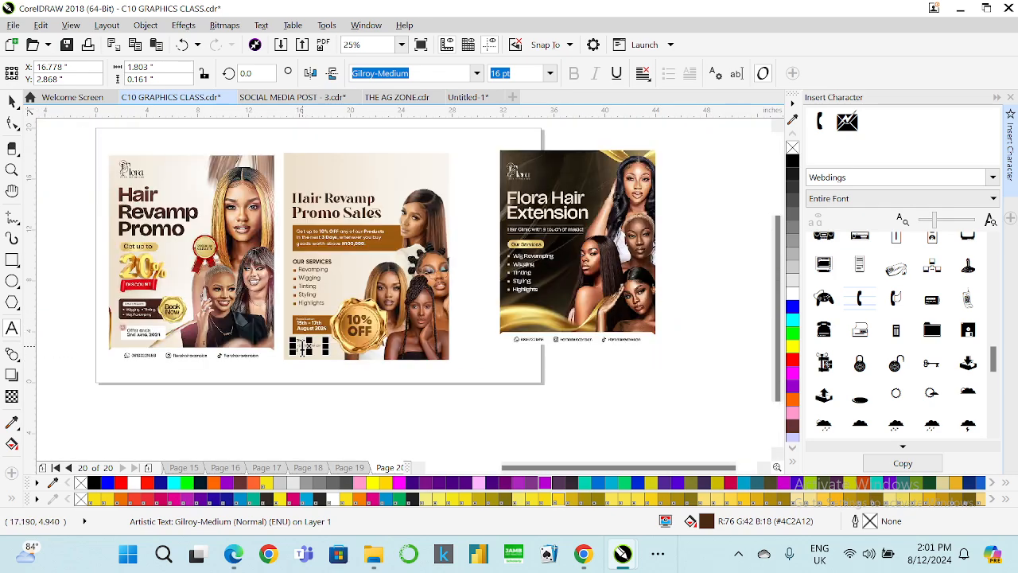
scroll(301, 347, "up", 1)
scroll(299, 354, "up", 1)
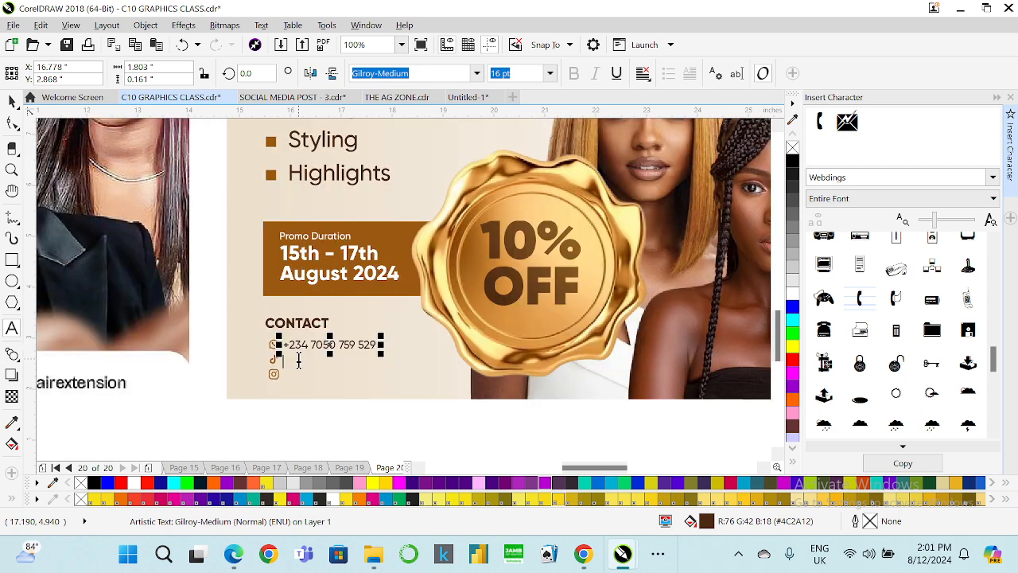
scroll(301, 366, "up", 1)
type("HairvenNG")
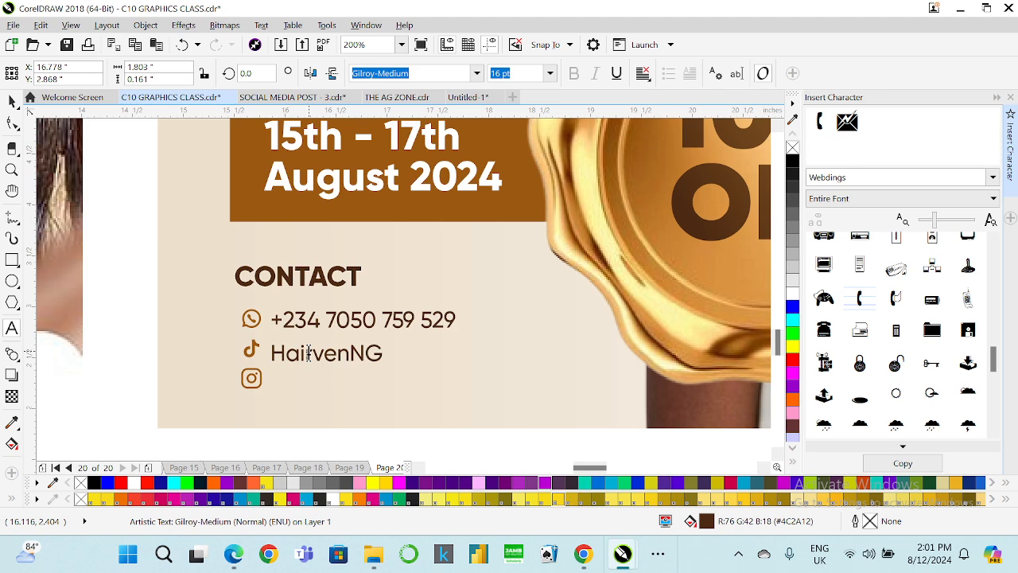
key("Return")
type("@")
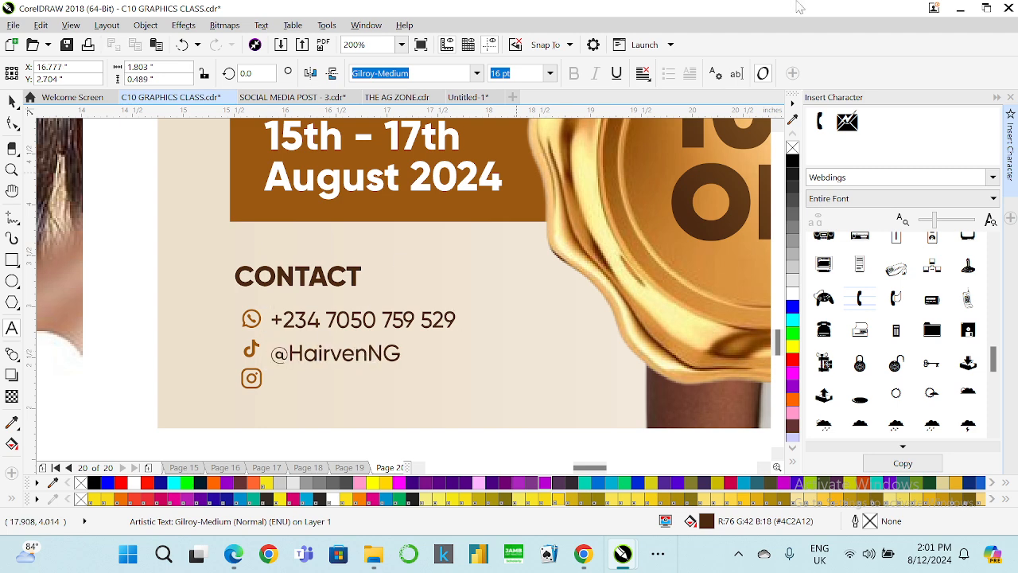
key("Down")
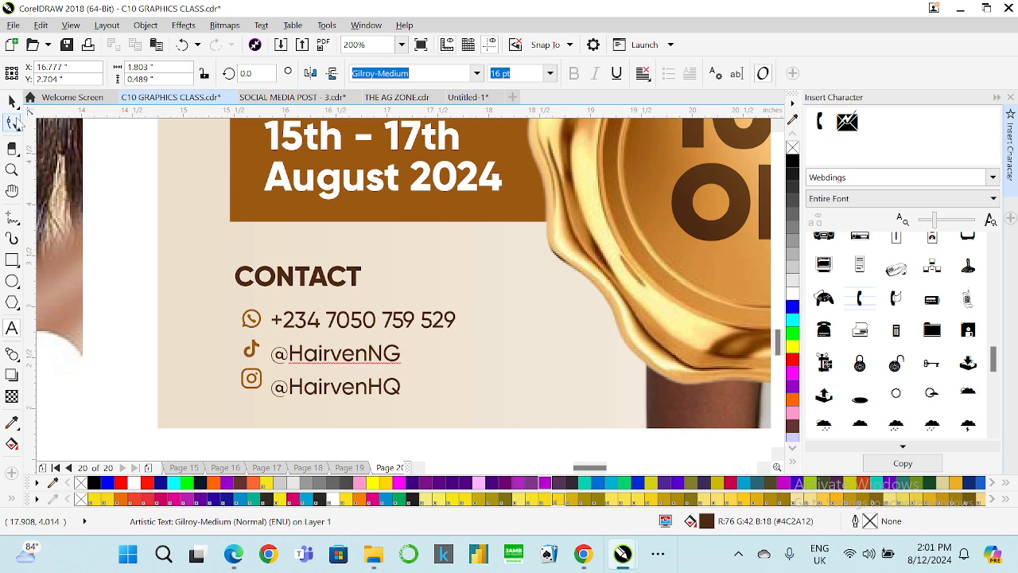
Break apart the two-line handles text into separate text objects.
left_click(12, 102)
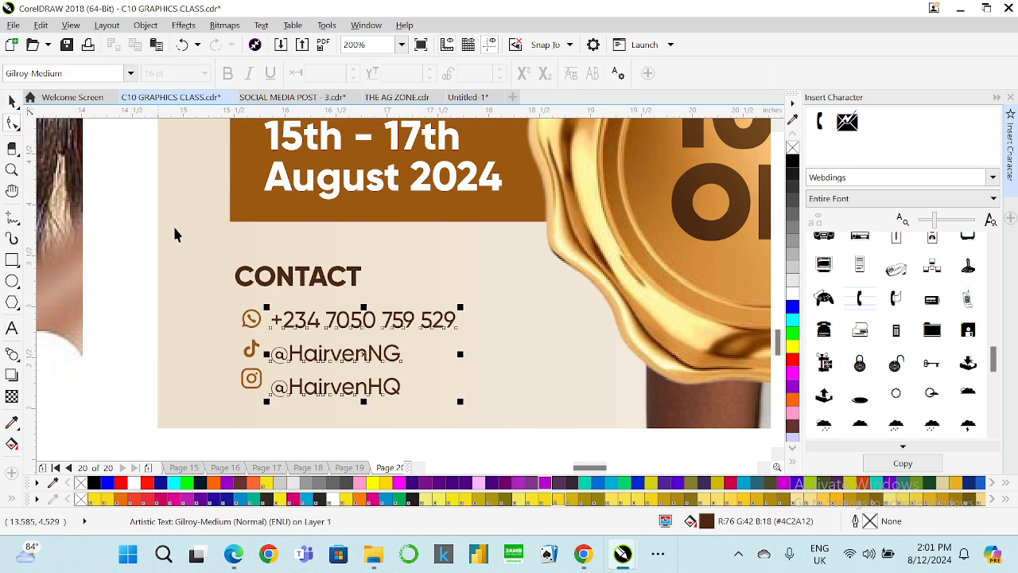
left_click(251, 378)
left_click(306, 357)
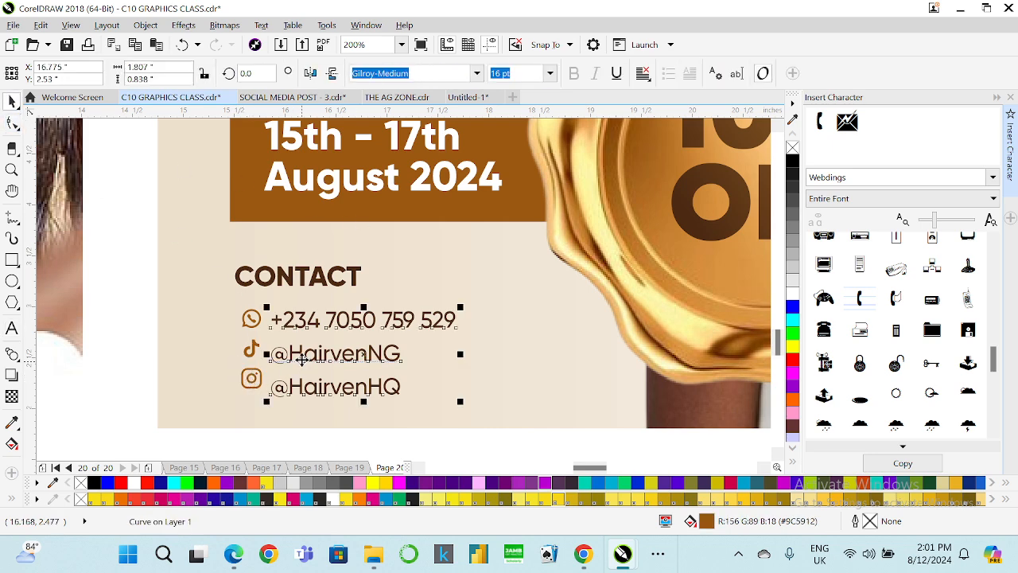
key("ctrl+k")
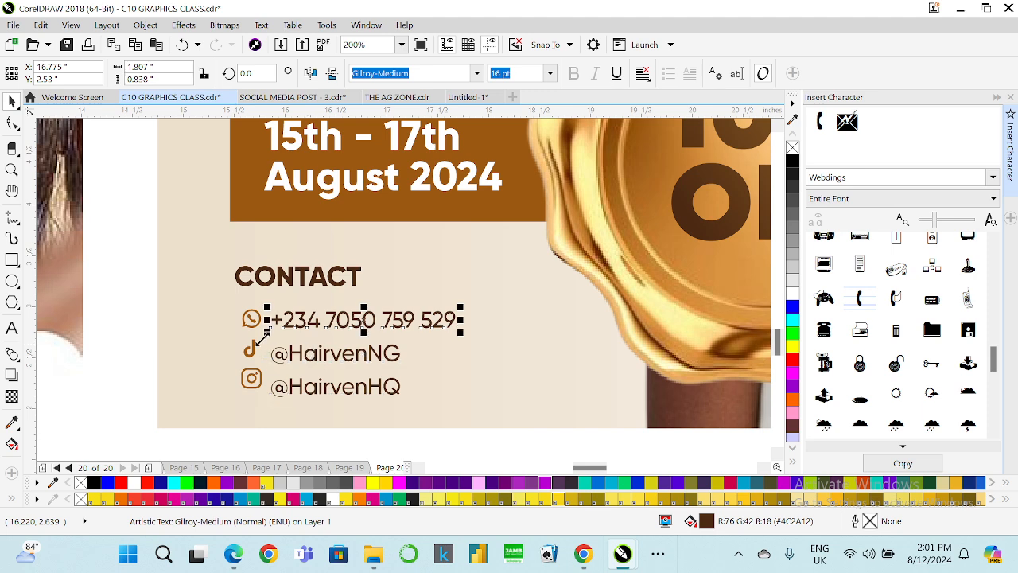
left_click(254, 385)
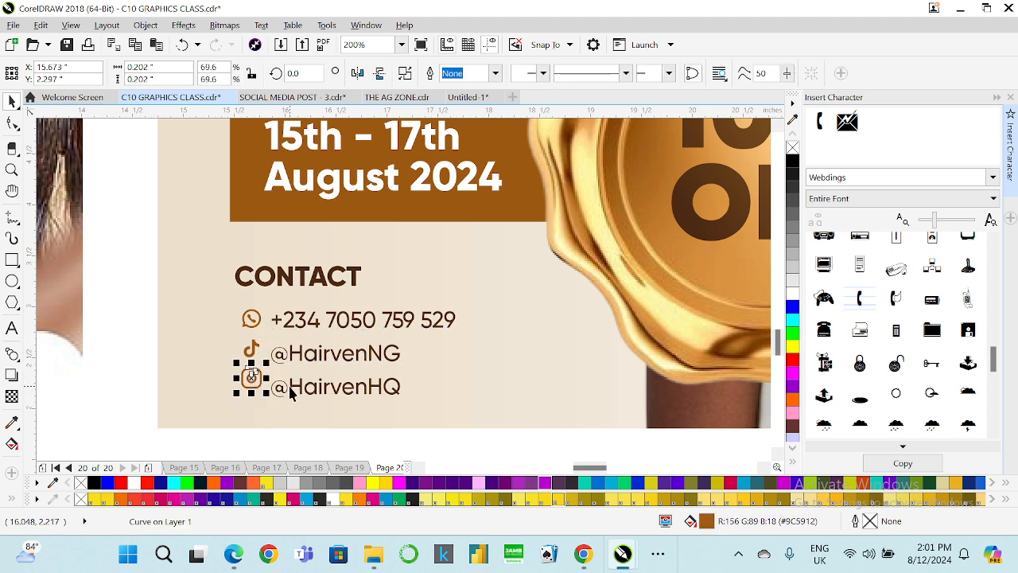
left_click(291, 389, "shift")
left_click(253, 352)
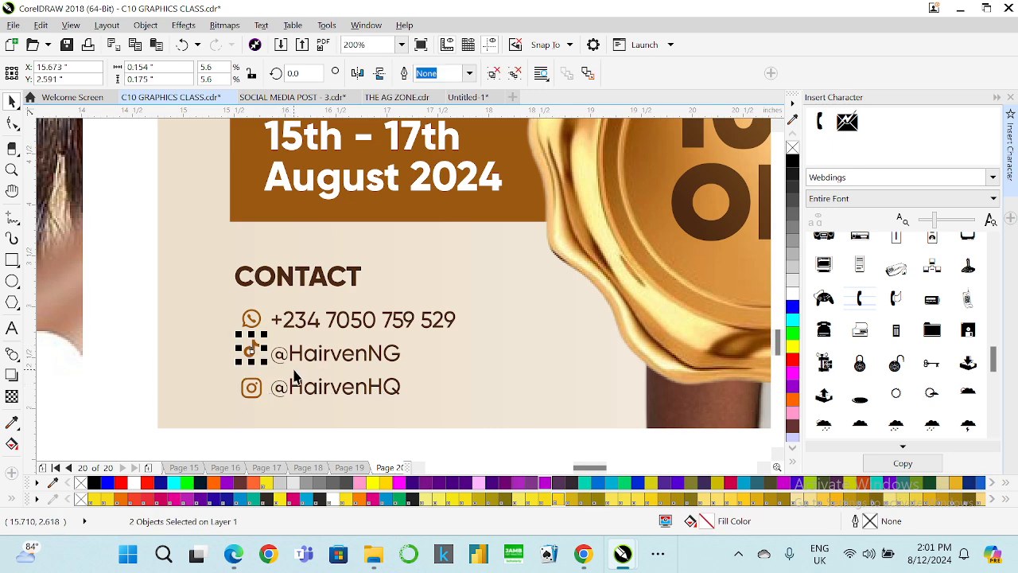
left_click(292, 355, "shift")
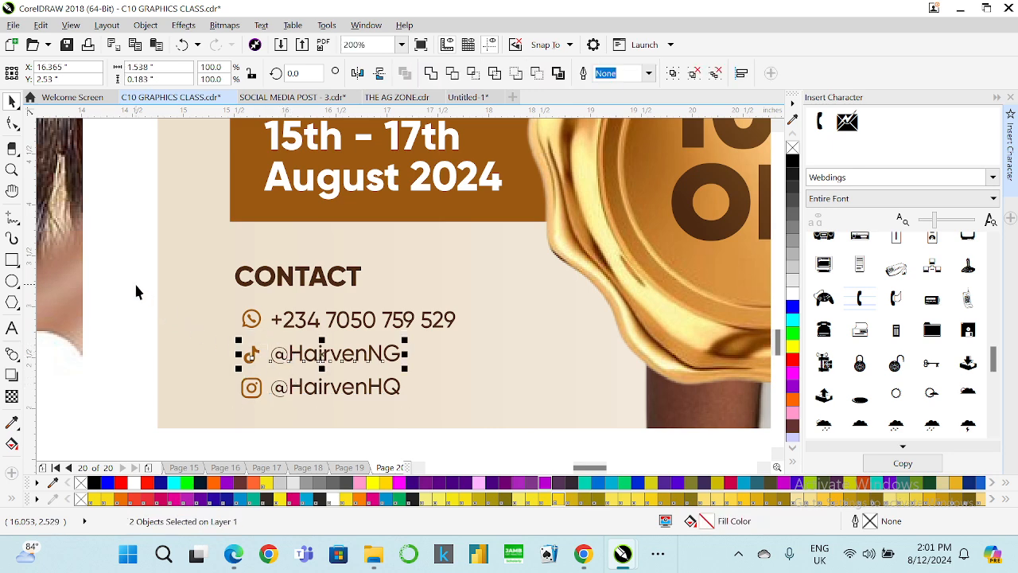
left_click_drag(136, 288, 527, 345)
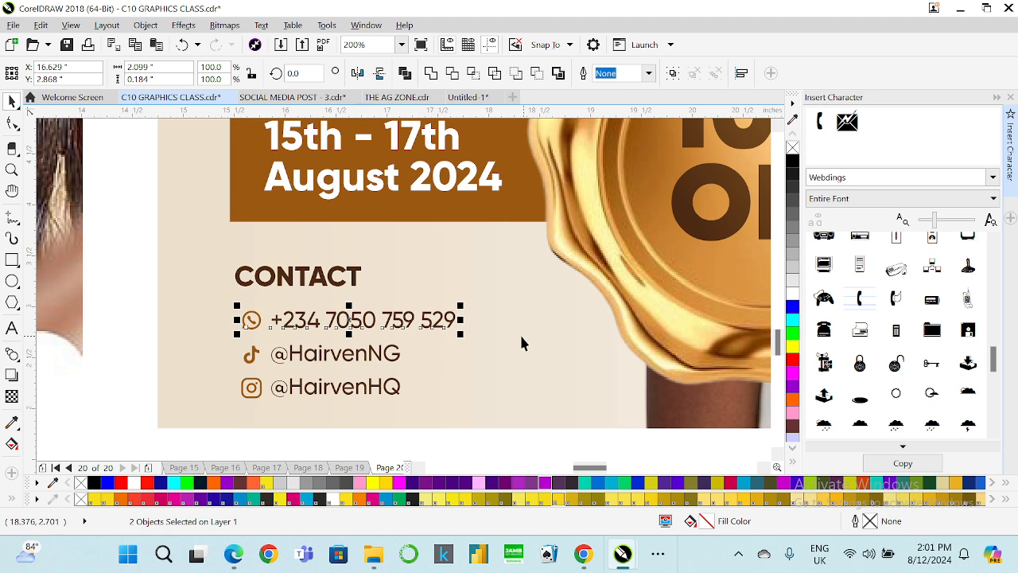
left_click_drag(437, 438, 427, 355)
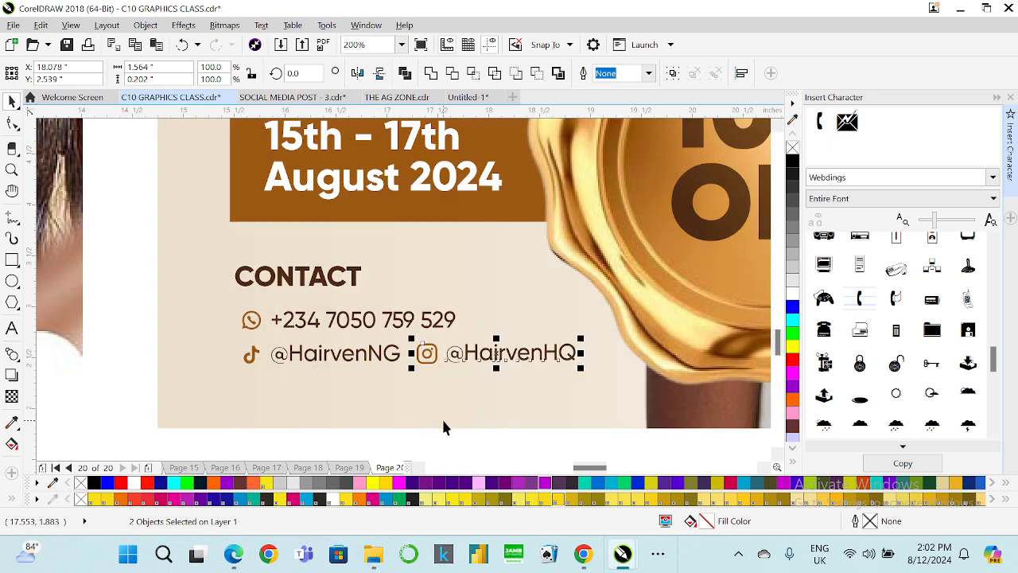
key("Right")
key("Right")
key("Right")
key("Right")
key("Right")
key("Right")
key("Right")
key("Right")
key("Right")
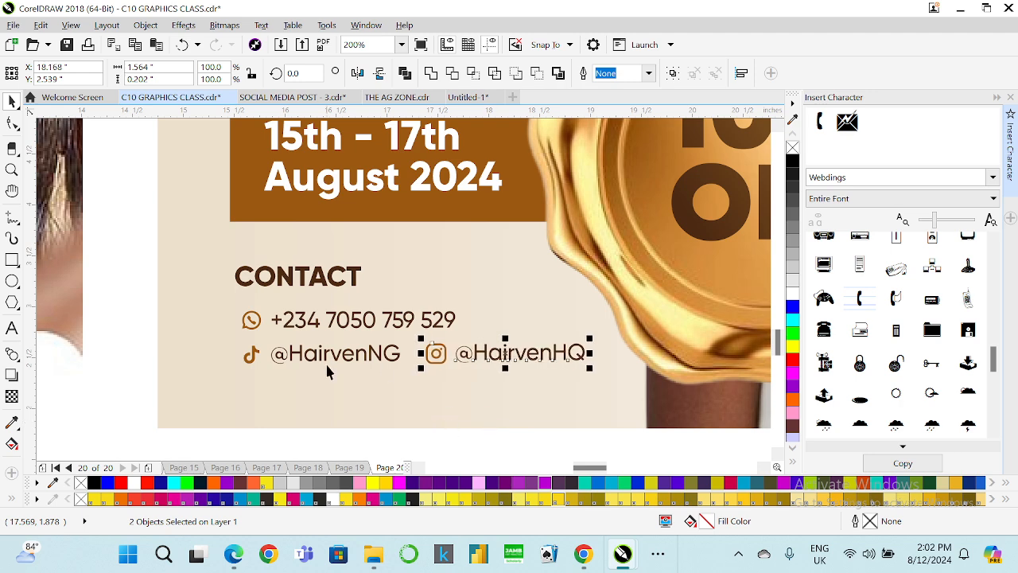
Nudge the row of social media handles slightly down.
left_click_drag(137, 344, 633, 407)
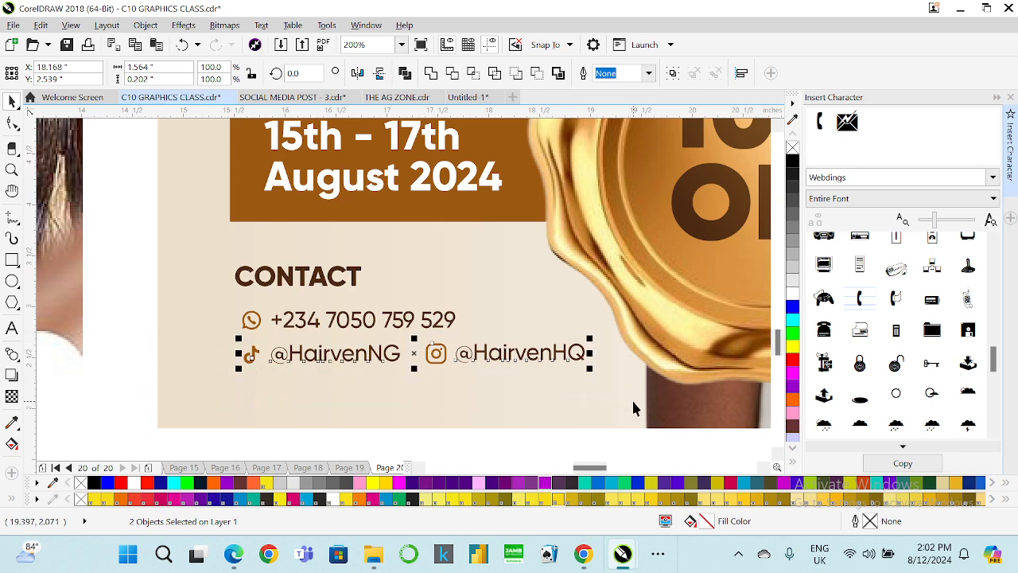
key("Down")
key("Down")
key("Down")
key("Down")
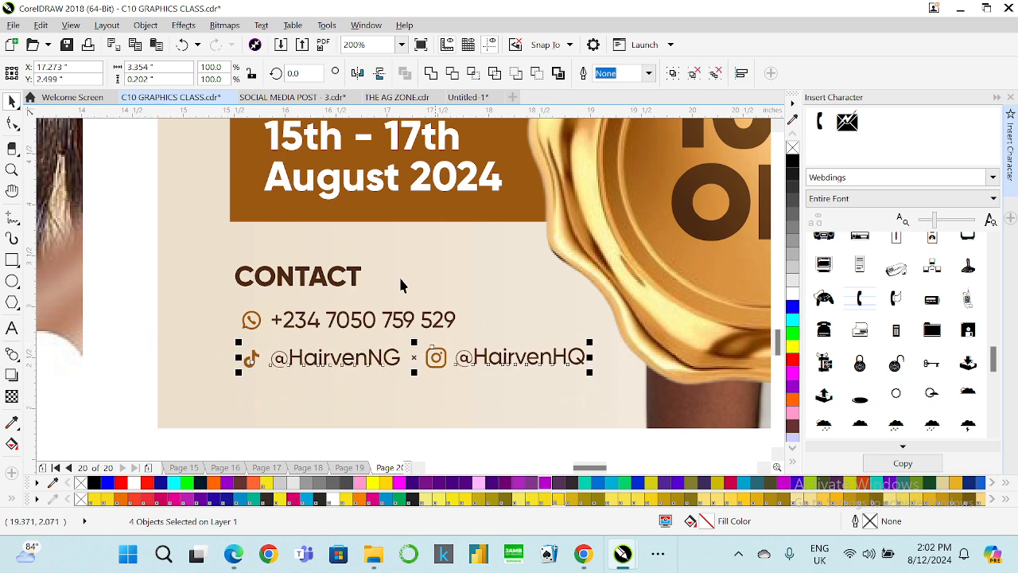
Left-align the contact icons and texts with the CONTACT heading.
left_click(240, 276)
left_click(250, 316)
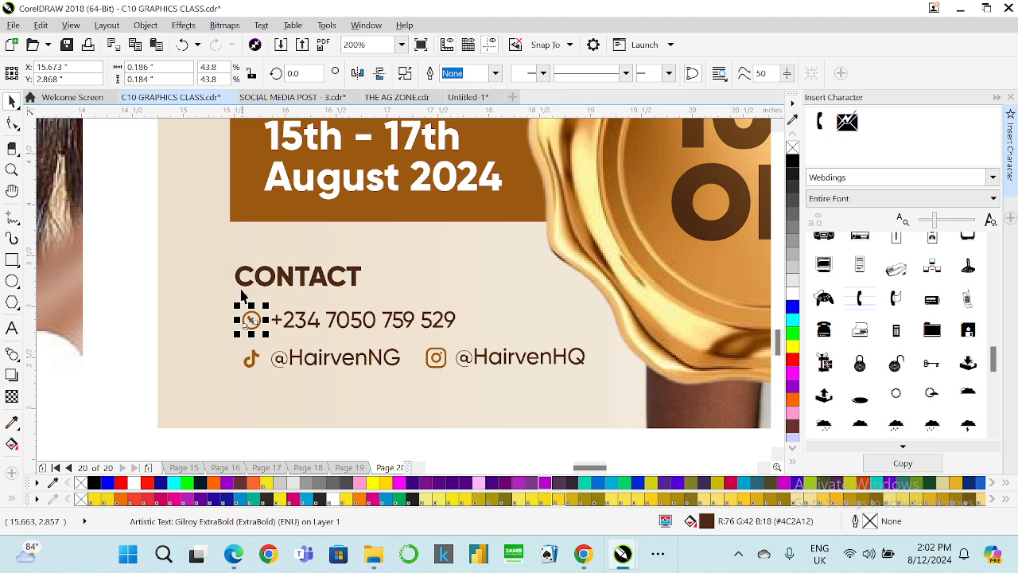
left_click(239, 280, "shift")
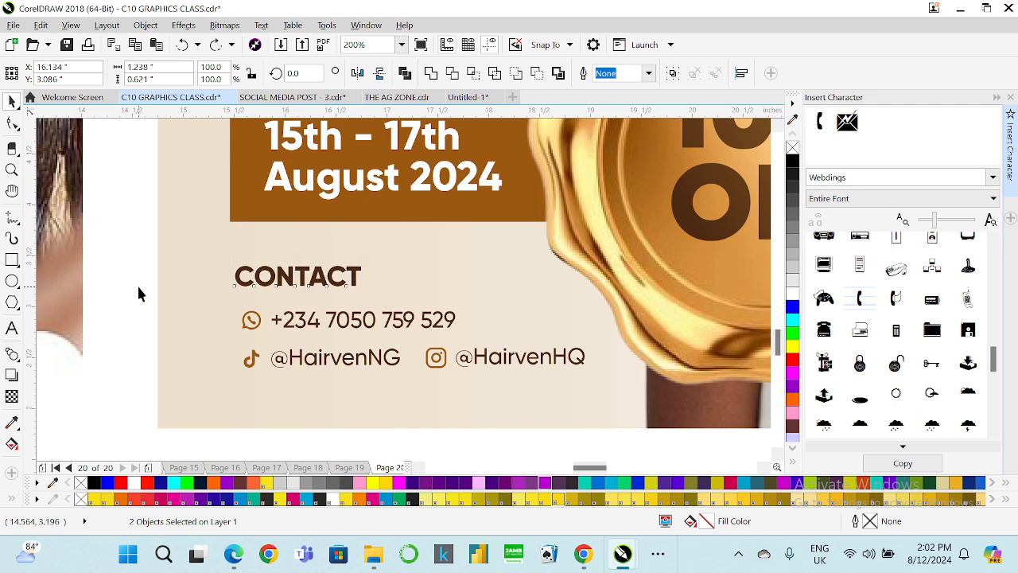
left_click_drag(137, 283, 596, 405)
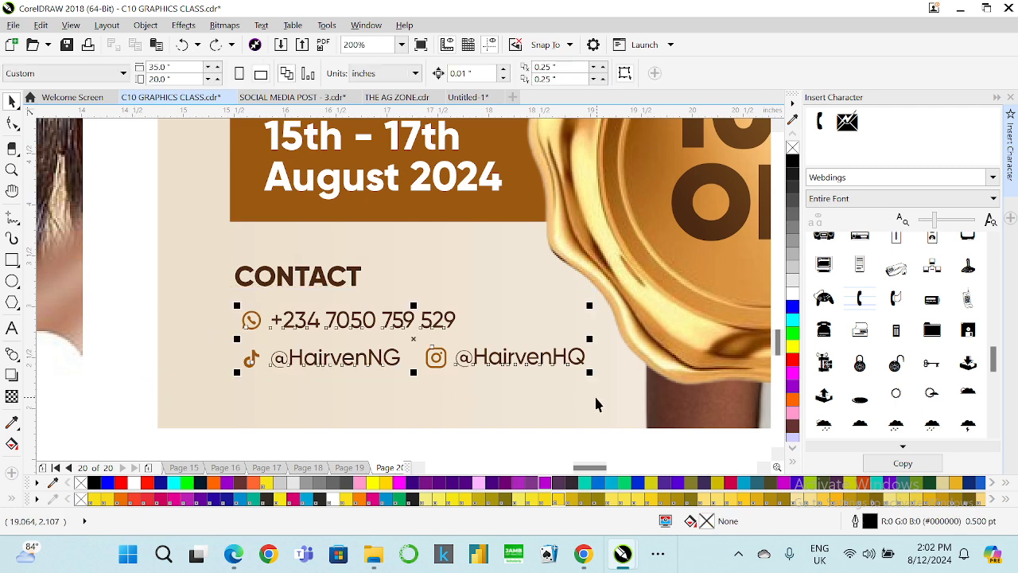
left_click(244, 275, "shift")
key("l")
left_click(160, 307)
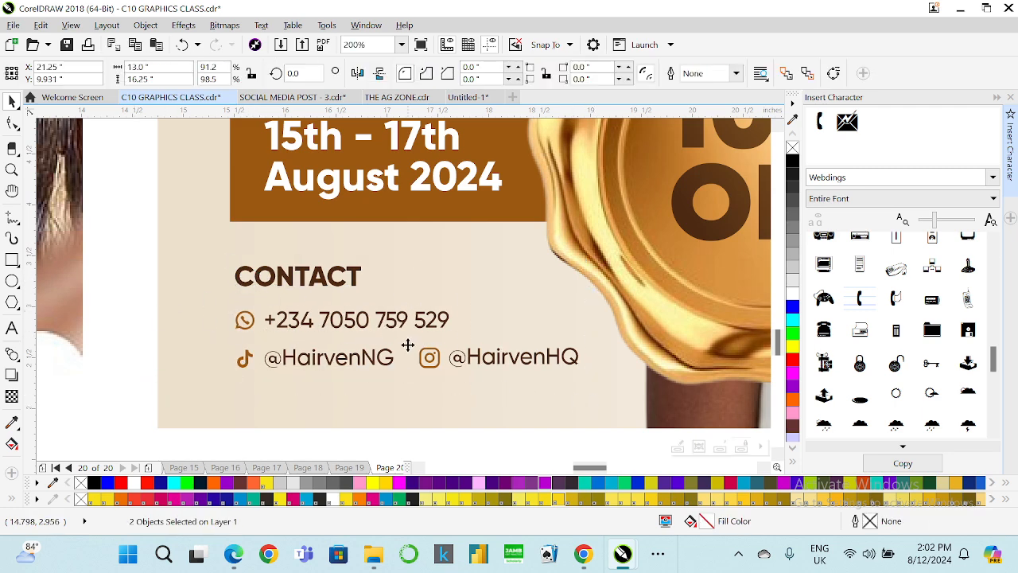
Group the six contact icon and text objects together.
left_click(429, 357)
right_click(429, 357)
left_click(477, 210)
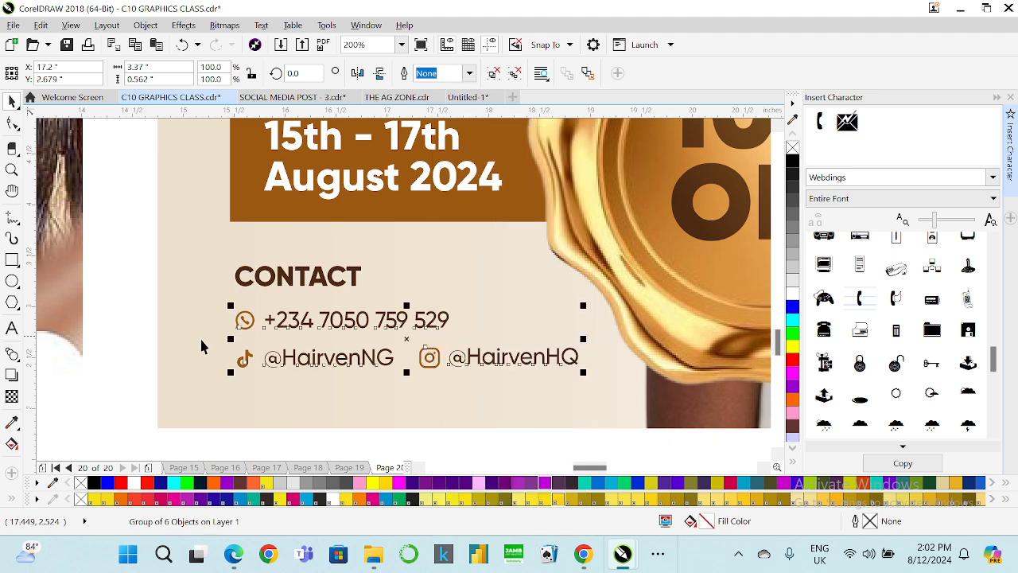
Review the contact section in the context of the whole flyer.
left_click_drag(144, 337, 657, 398)
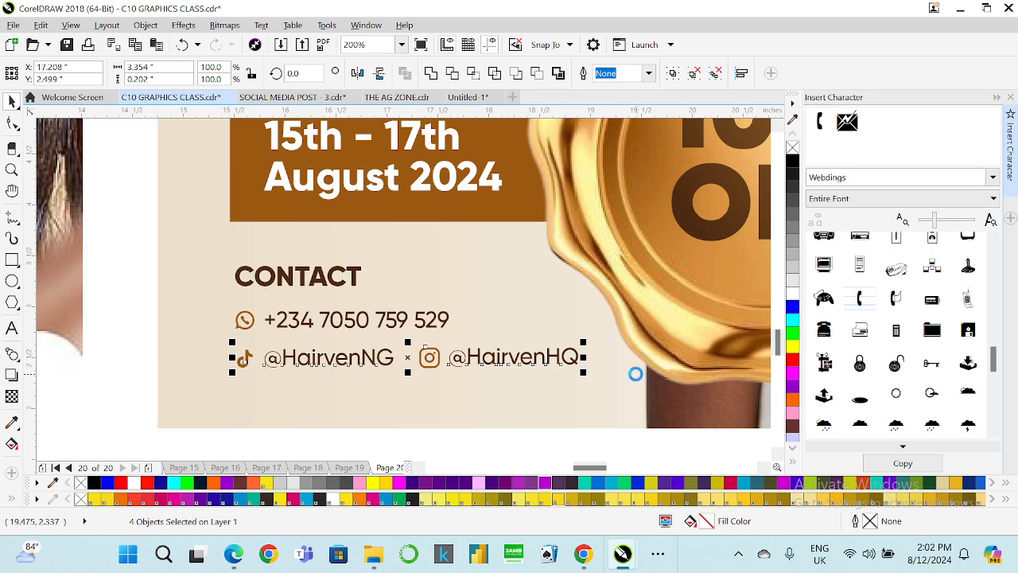
left_click_drag(141, 295, 536, 336)
scroll(405, 337, "down", 2)
left_click(371, 375)
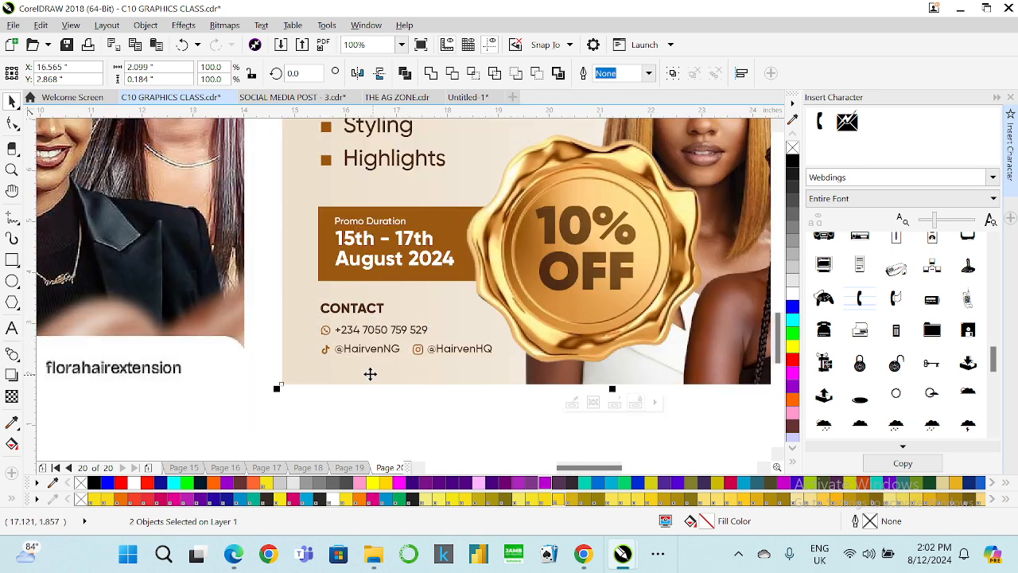
scroll(366, 377, "down", 1)
left_click(374, 408)
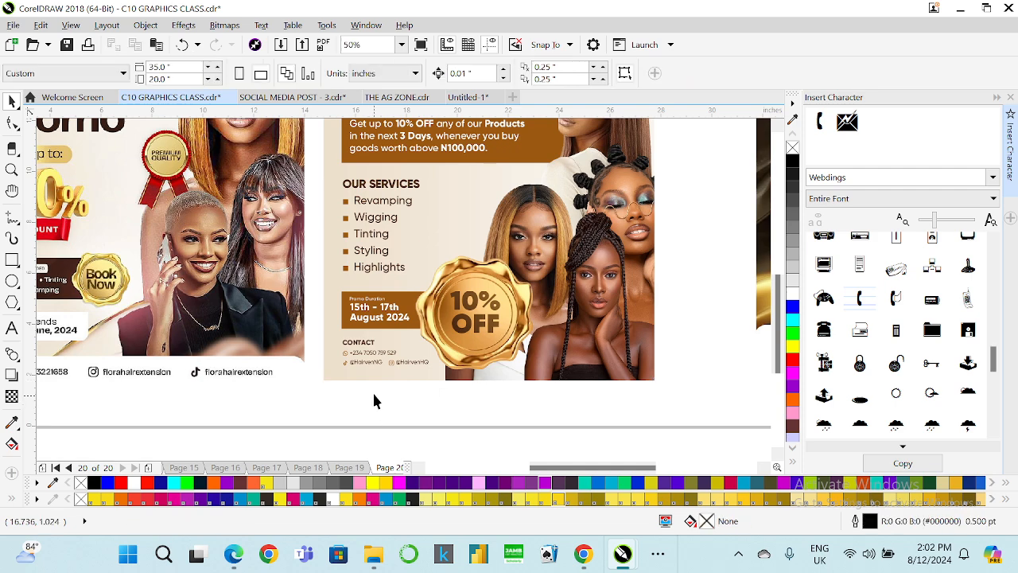
scroll(380, 348, "up", 1)
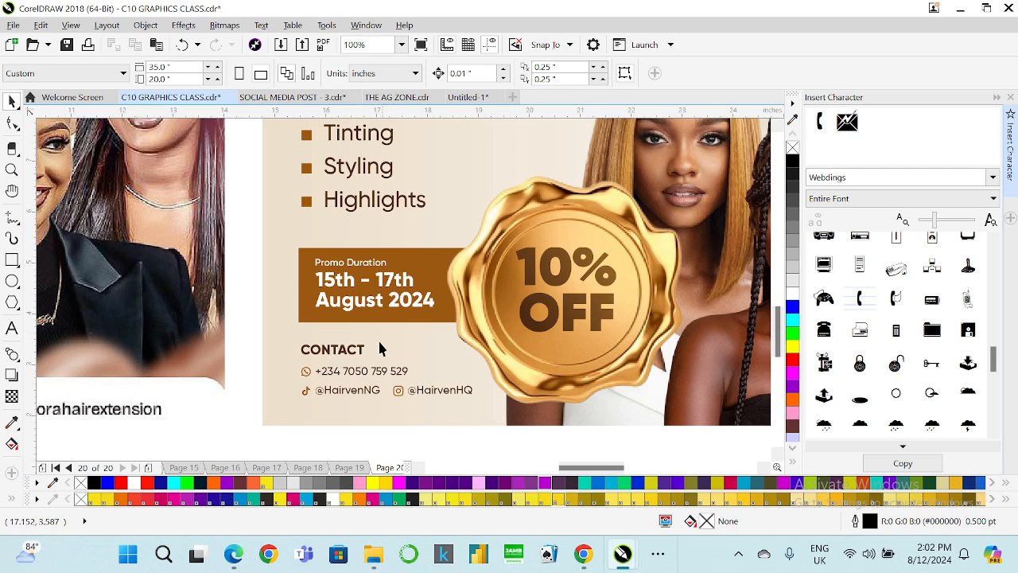
Edit the contact heading to read OFFICIAL CONTACT:.
left_click(361, 351)
left_click(12, 328)
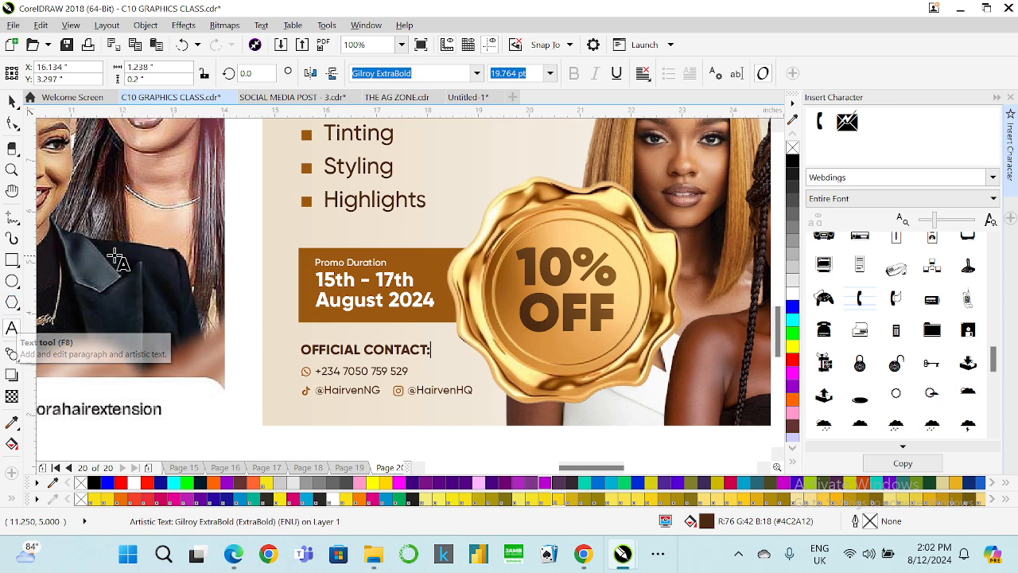
left_click(12, 327)
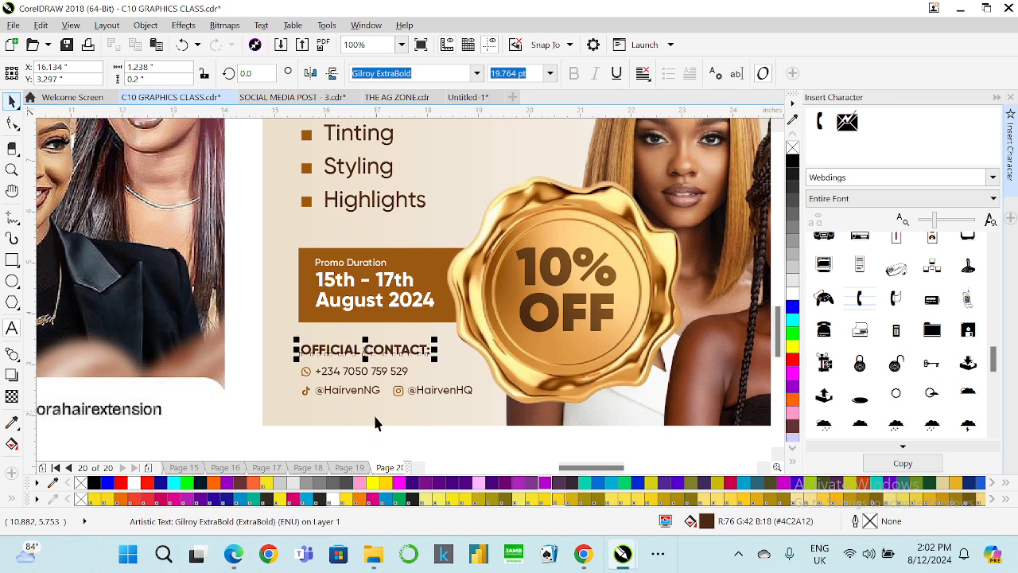
key("Escape")
scroll(395, 376, "up", 2)
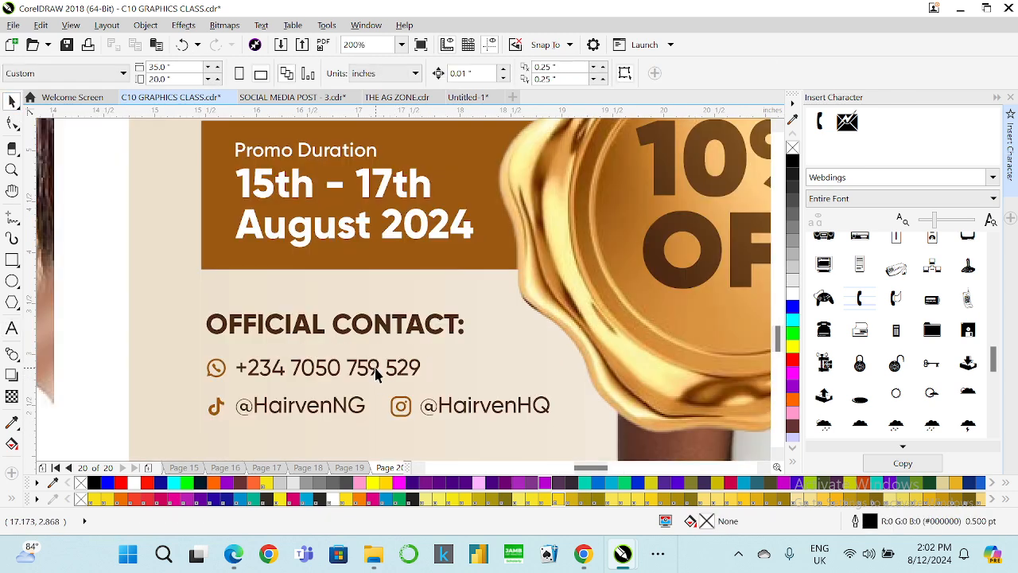
left_click(375, 369)
left_click(476, 73)
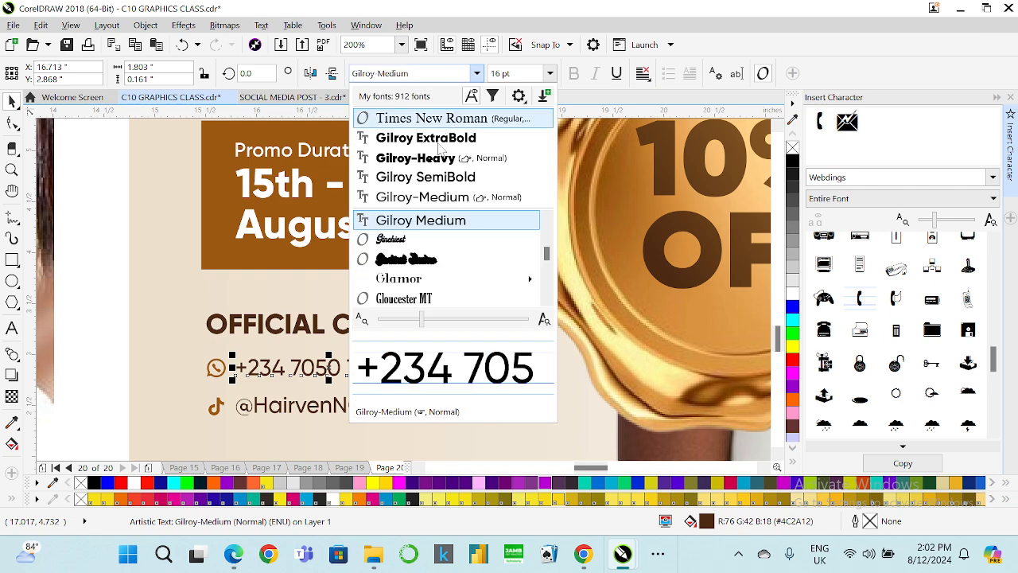
key("Escape")
left_click(346, 406)
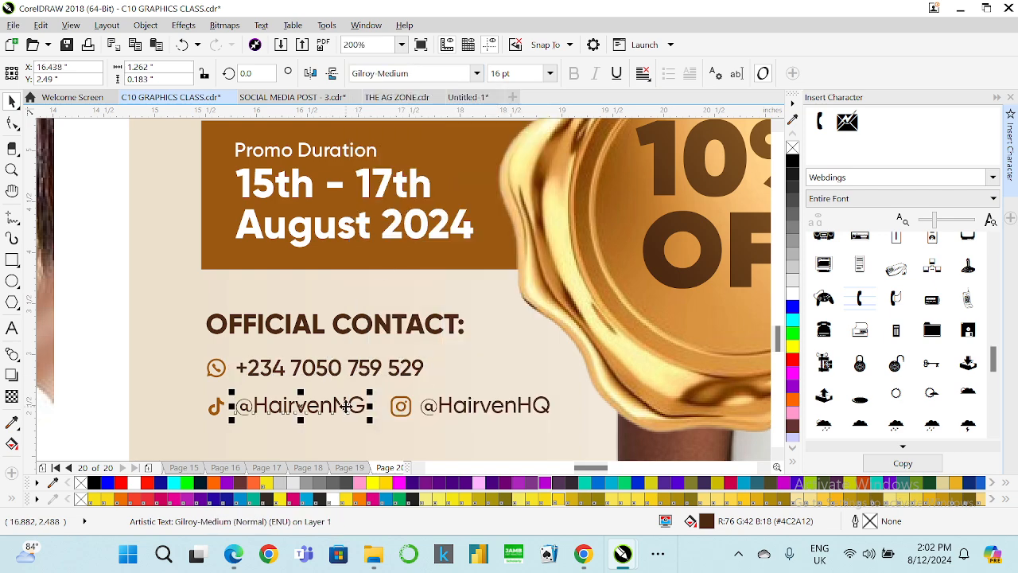
left_click(477, 74)
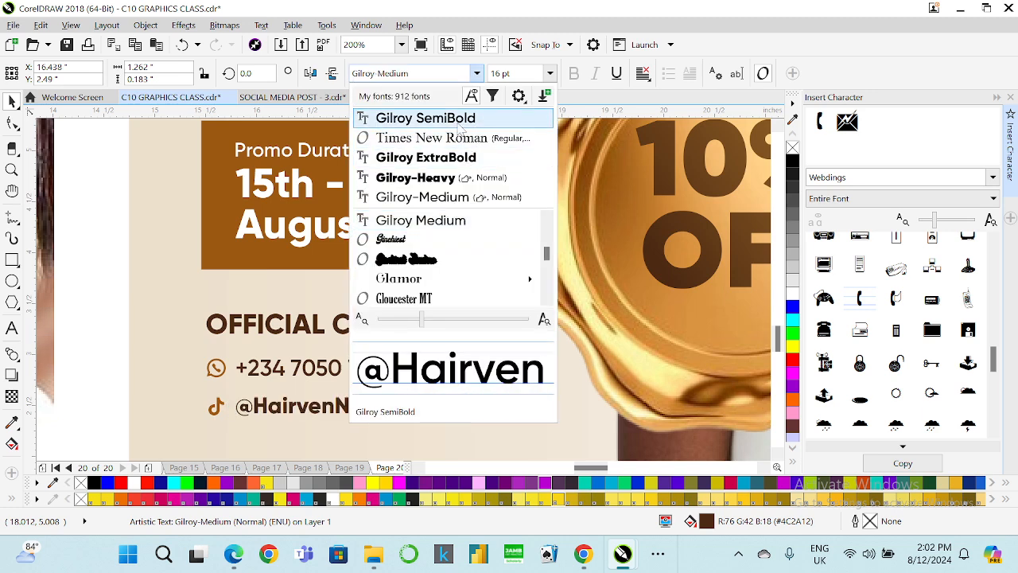
key("Escape")
left_click(457, 406)
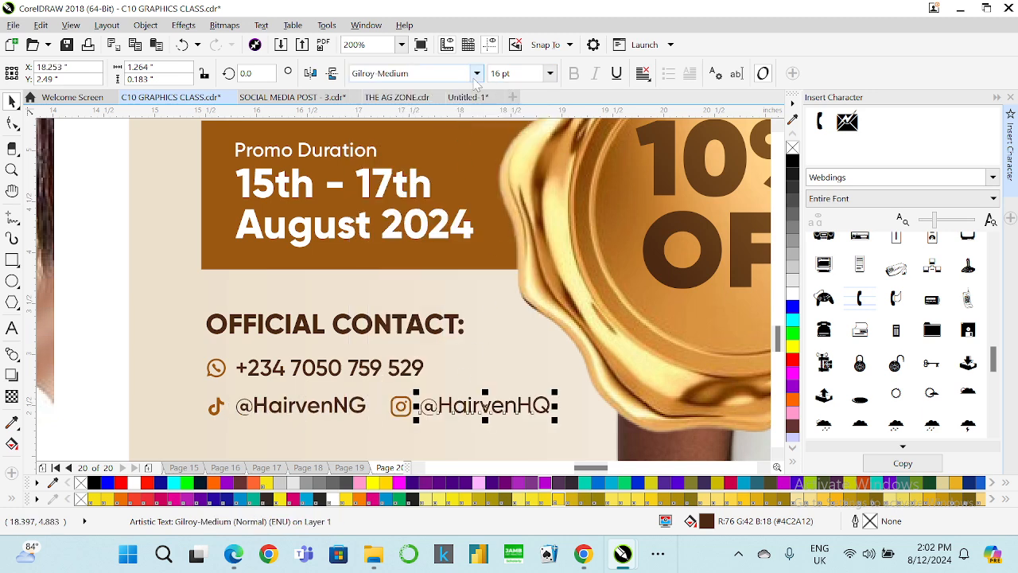
left_click(476, 73)
left_click(401, 97)
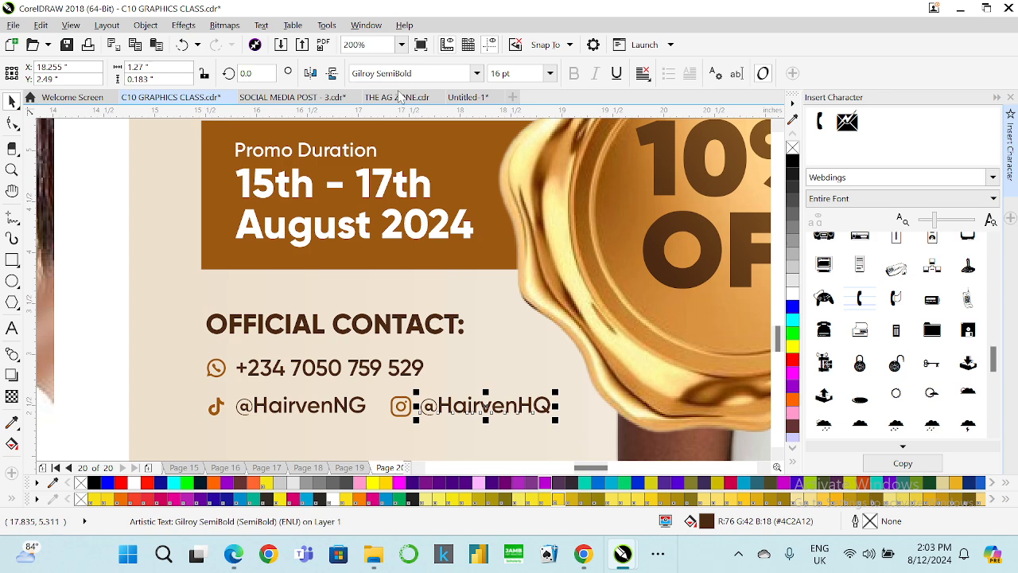
Delete the stray 10% OFF image lying outside the pages.
left_click(402, 45)
left_click(381, 69)
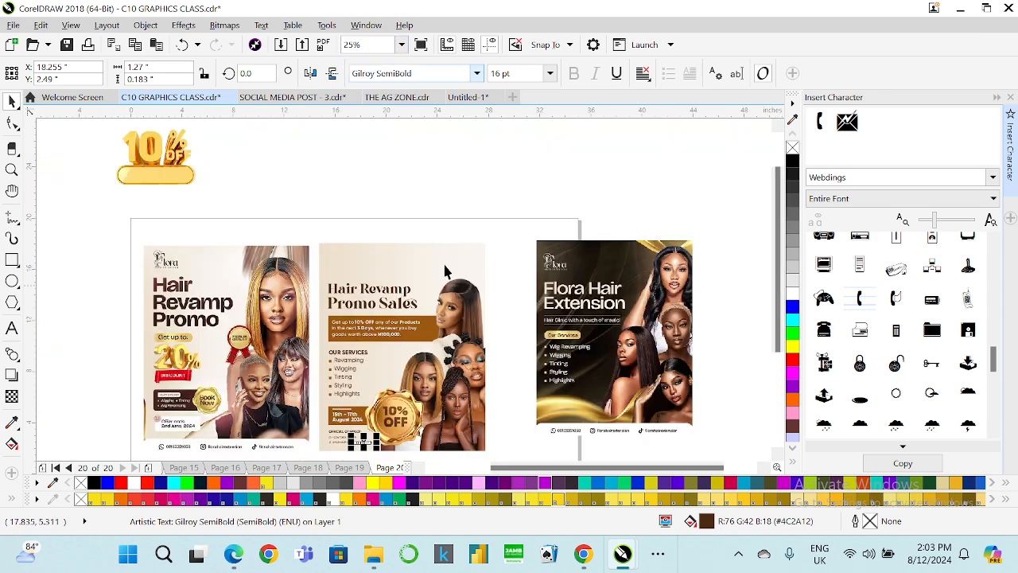
left_click(144, 152)
key("Delete")
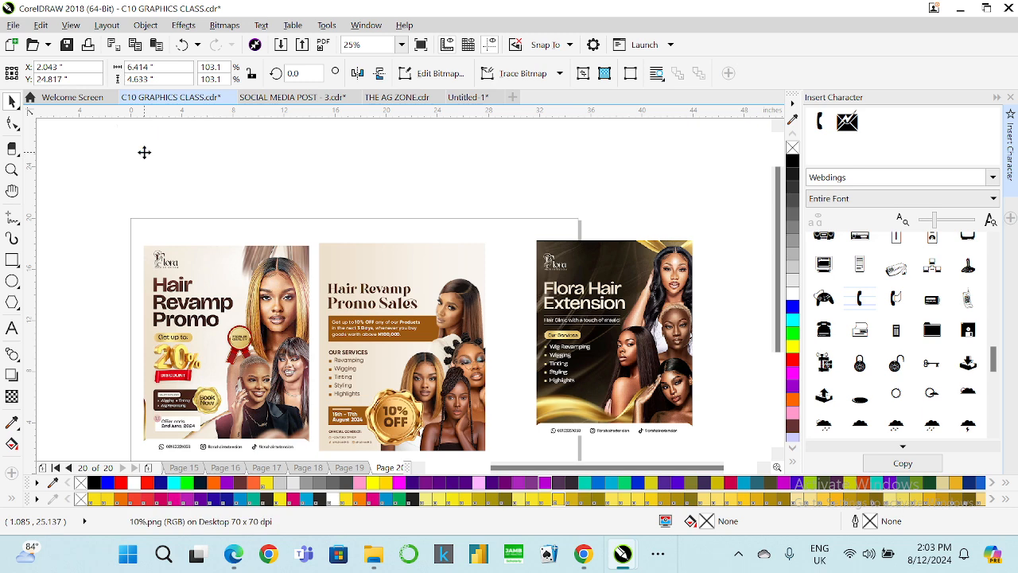
Move the Flora Hair Extension flyer image closer and enlarge it to about 13 x 16.25 inches.
left_click_drag(556, 306, 524, 314)
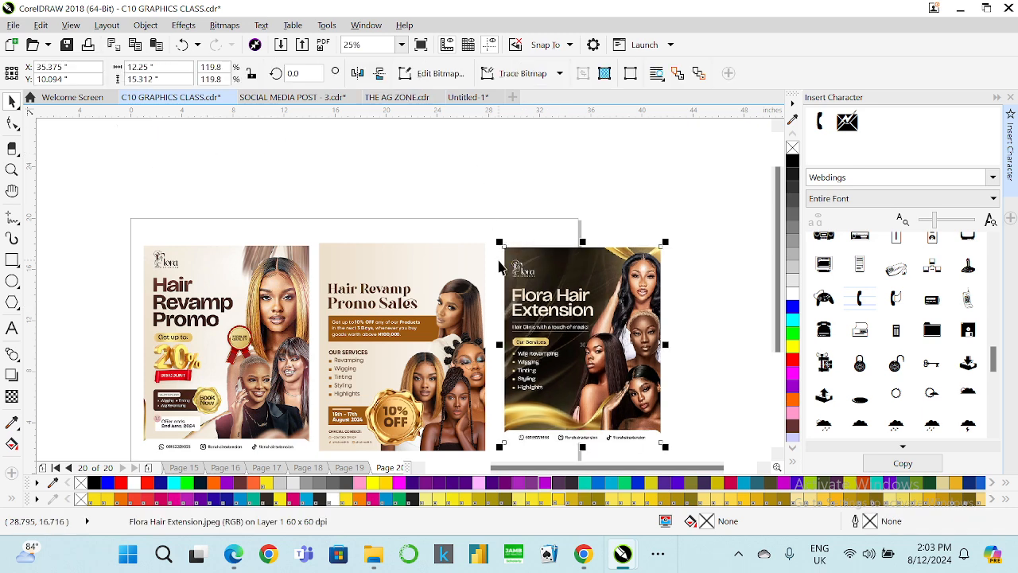
scroll(499, 271, "down", 1)
scroll(586, 345, "up", 1)
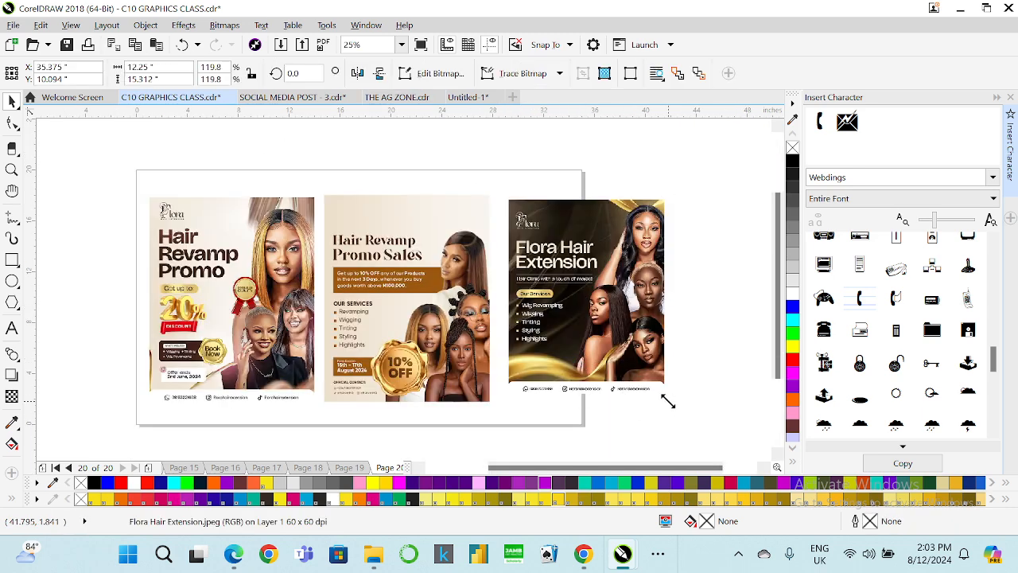
mouse_move(667, 402)
left_mouse_down()
mouse_move(687, 412)
mouse_move(678, 409)
left_mouse_up()
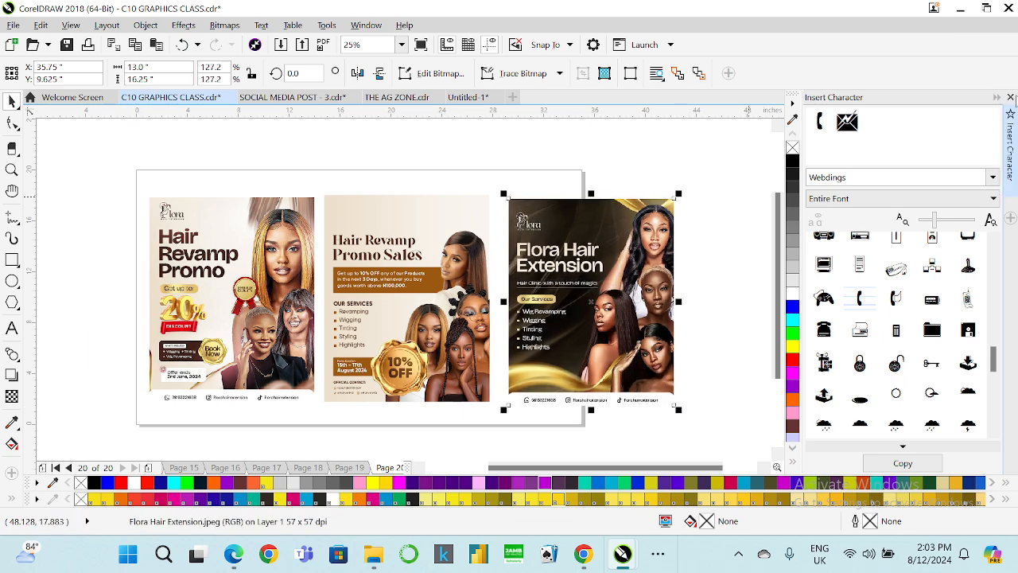
Close the Insert Character docker and preview the three flyers full screen.
left_click(1010, 97)
left_click(401, 44)
left_click(402, 44)
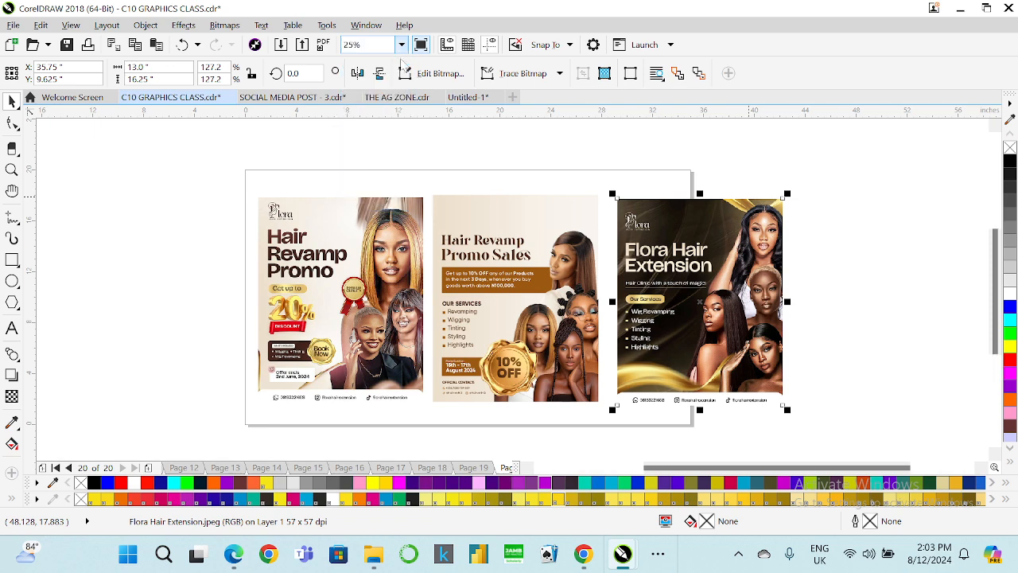
left_click(421, 44)
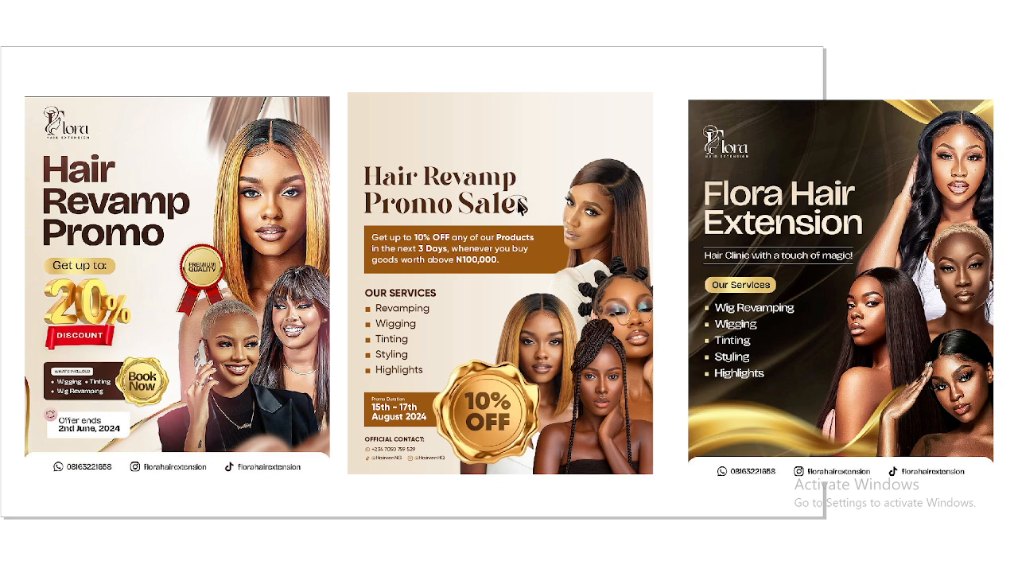
left_click(561, 276)
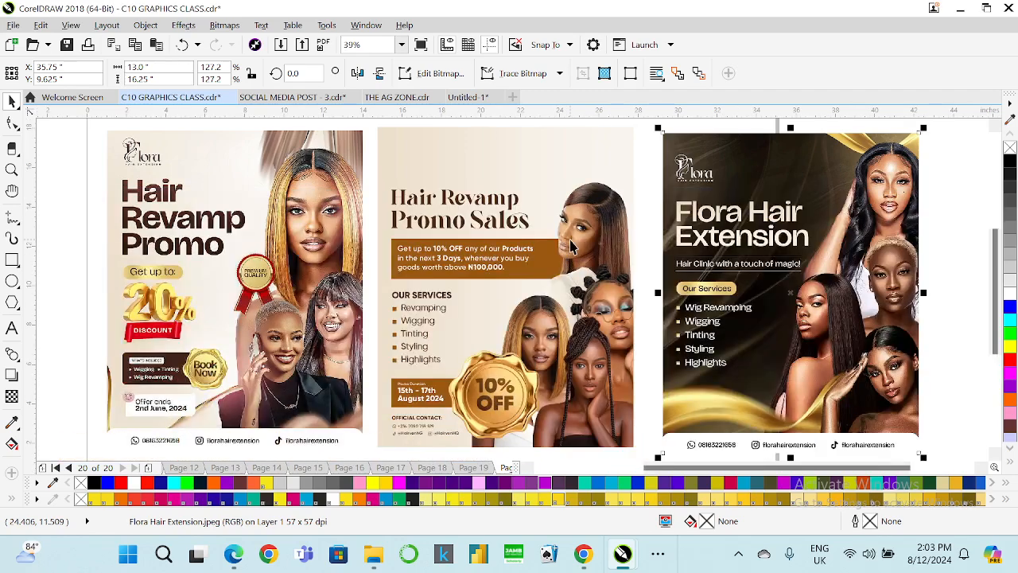
Edit the Promo Sales flyer's PowerClip contents and enlarge the group of models image.
left_click(569, 239)
right_click(569, 239)
left_click(620, 126)
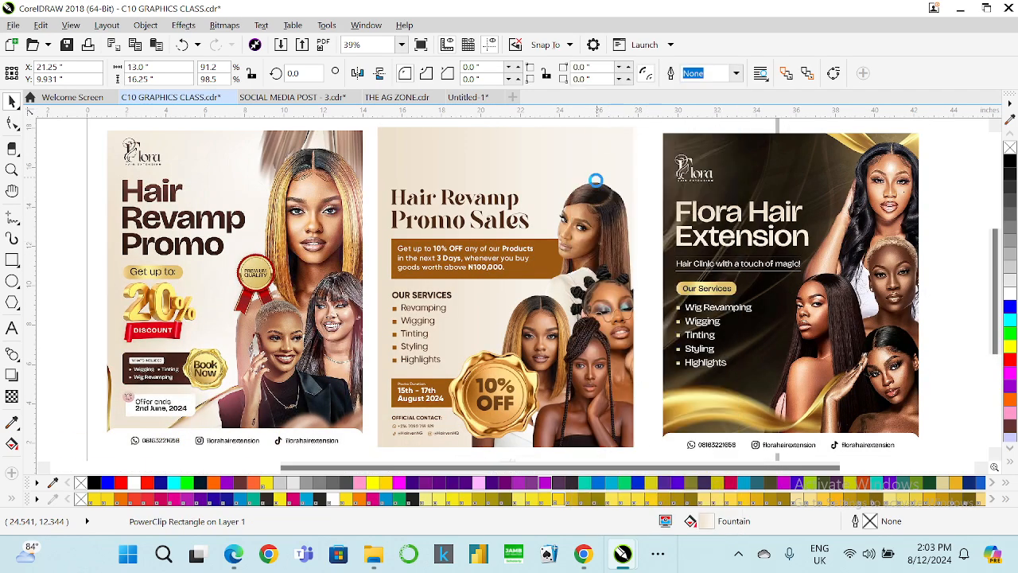
left_click(595, 210)
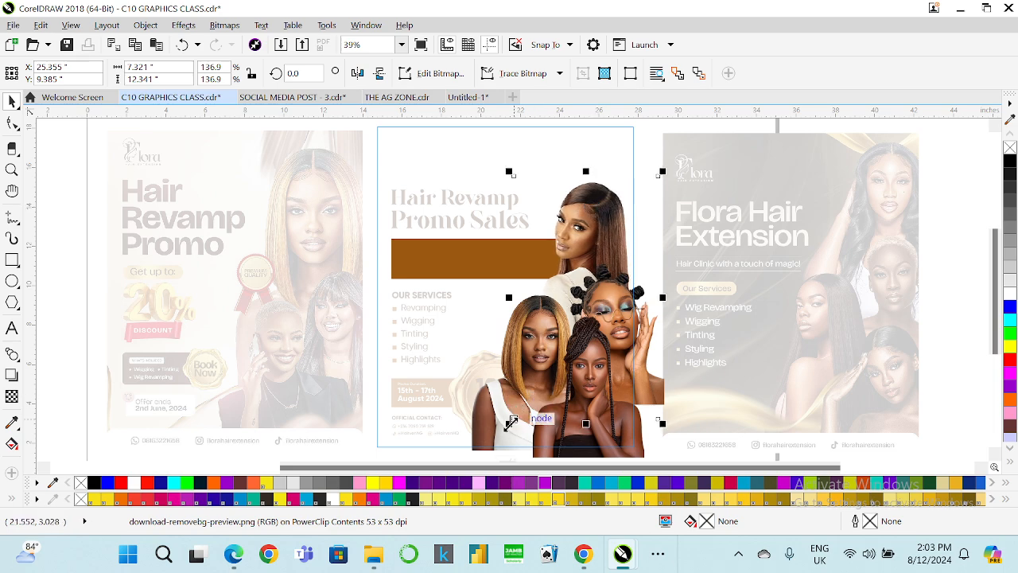
left_click_drag(510, 422, 504, 428)
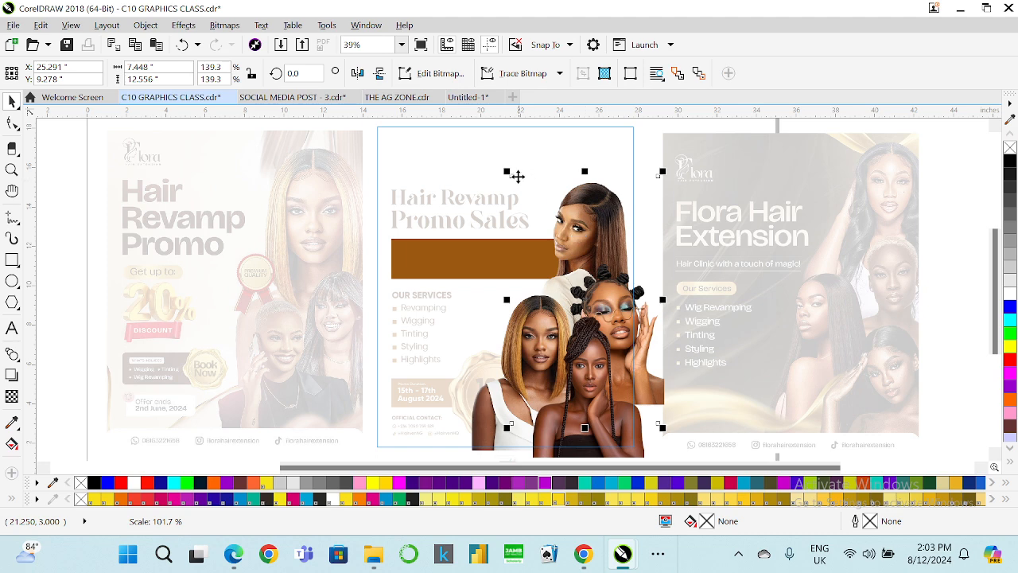
left_click_drag(507, 171, 500, 159)
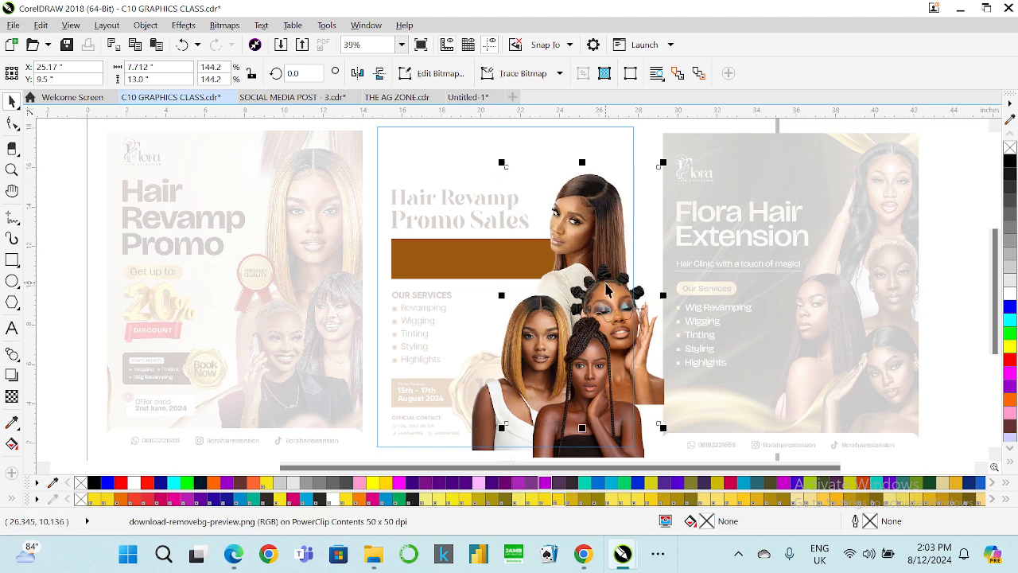
Nudge the two lower model images slightly upward and finish editing the PowerClip contents.
left_click(587, 374)
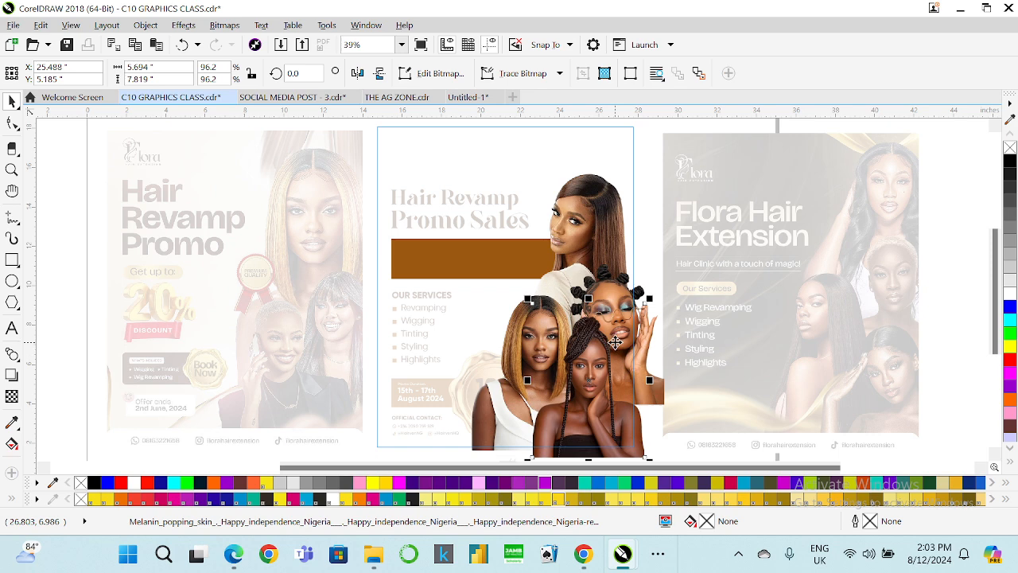
left_click(642, 293, "shift")
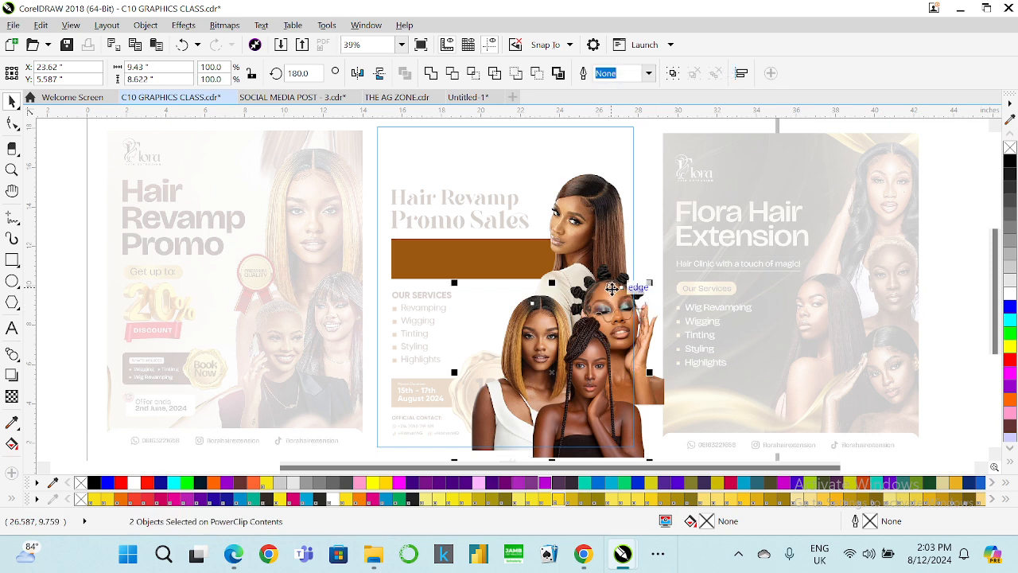
left_click(658, 273)
left_click(595, 396)
left_click(658, 389, "shift")
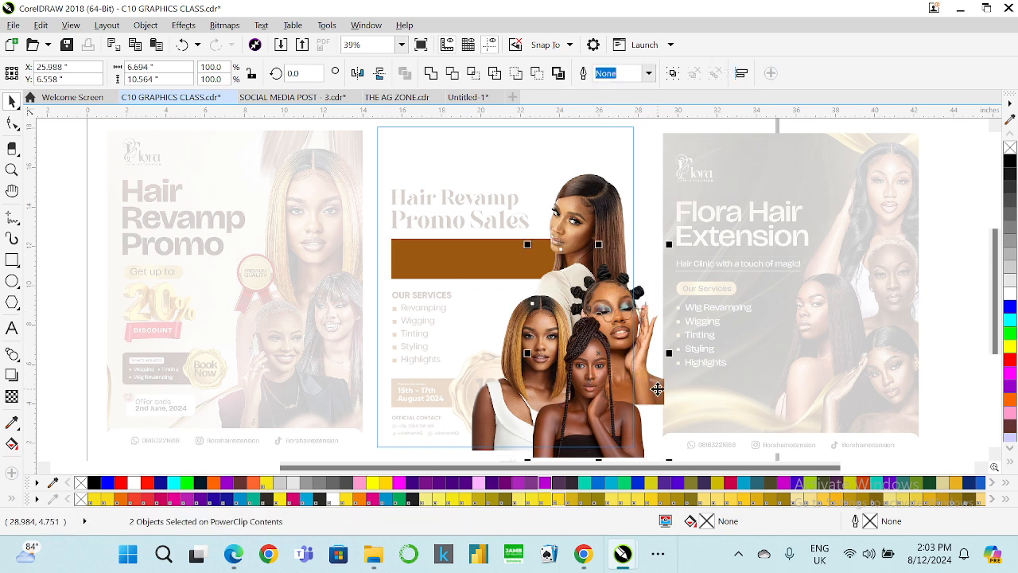
left_click_drag(657, 389, 658, 384)
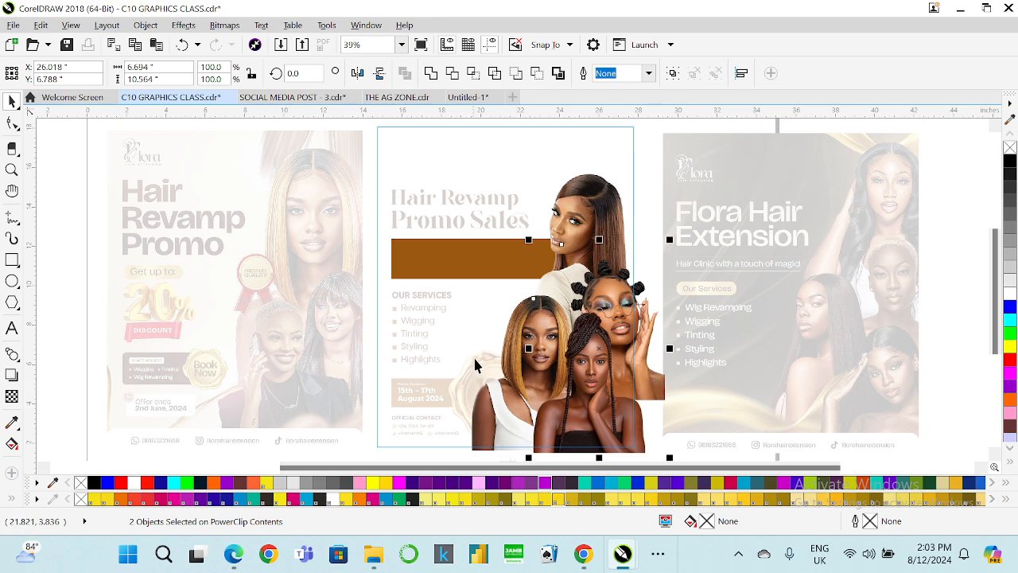
scroll(495, 346, "down", 2)
left_click(501, 411)
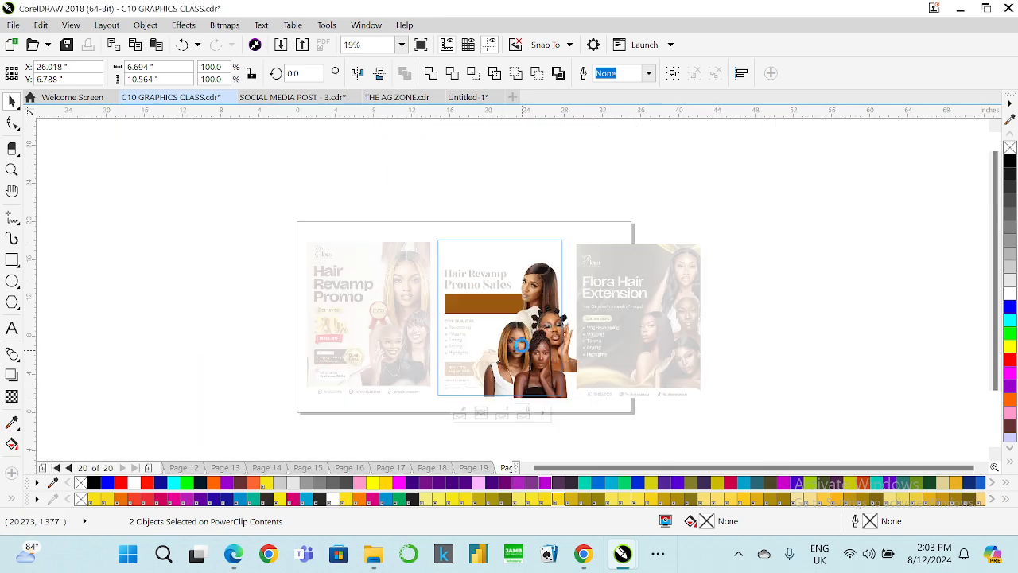
Set the promo offer paragraph's font size to 30 pt.
scroll(516, 319, "up", 2)
left_click(511, 283, "ctrl")
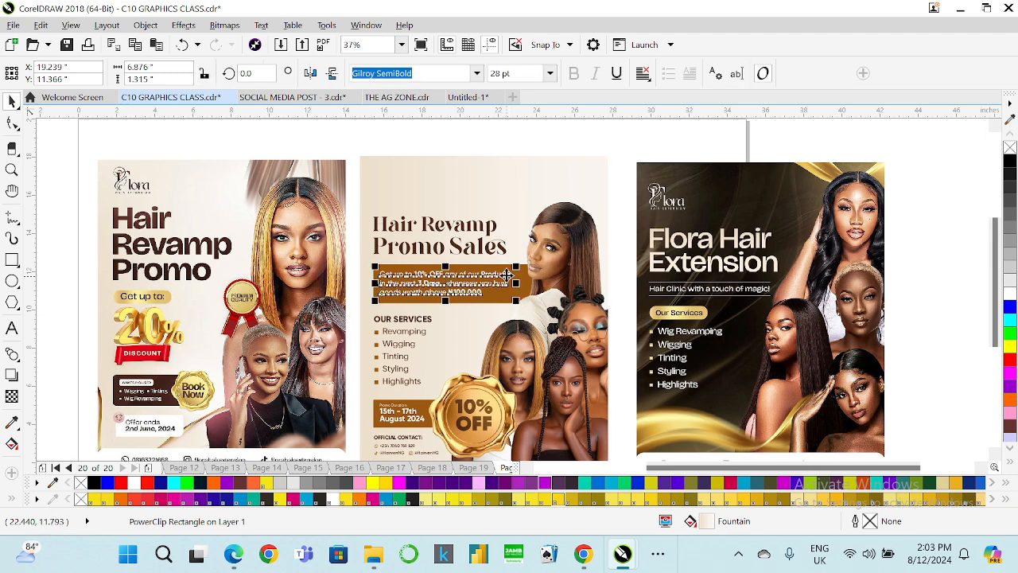
type("30")
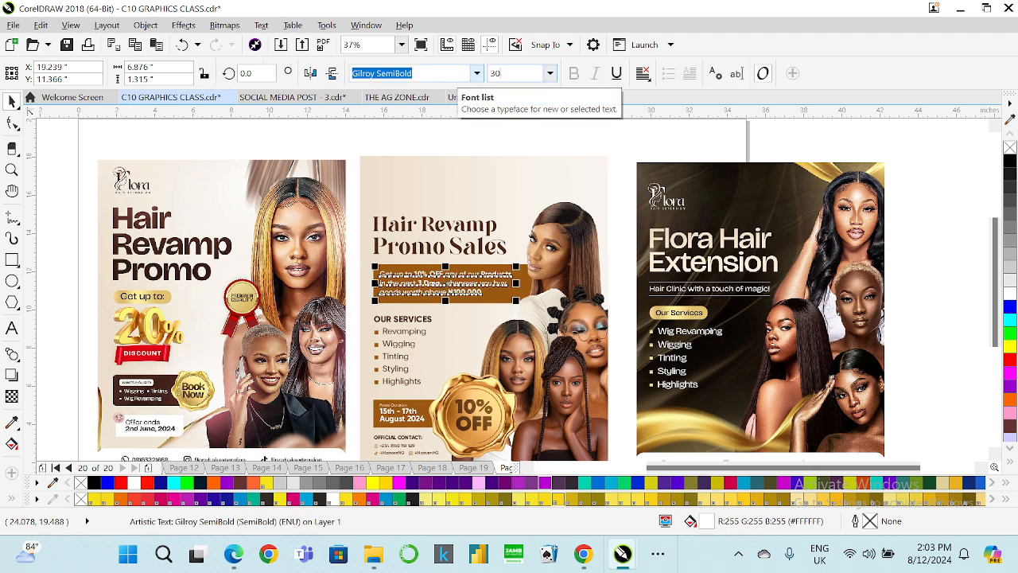
key("Return")
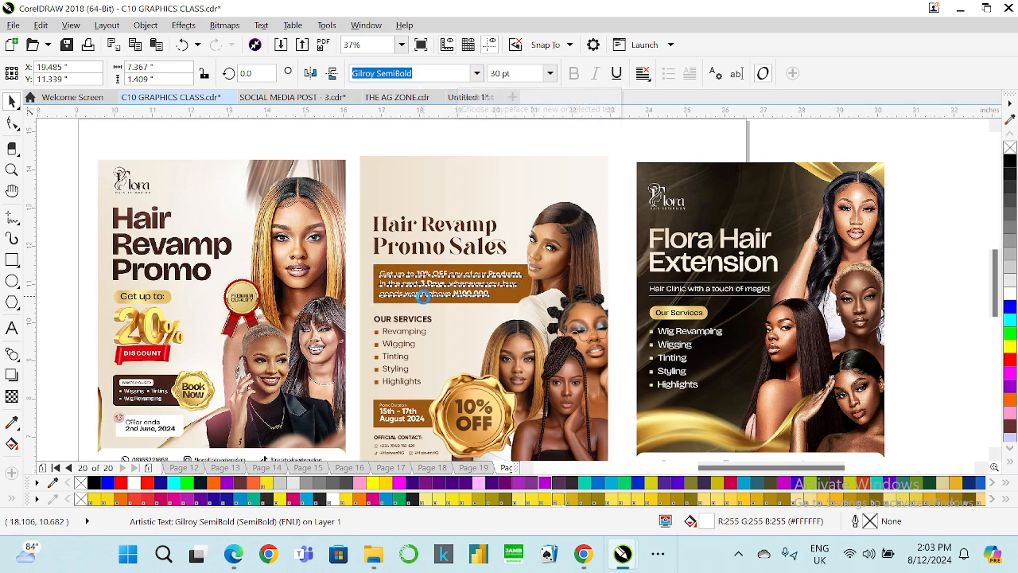
scroll(421, 296, "up", 2)
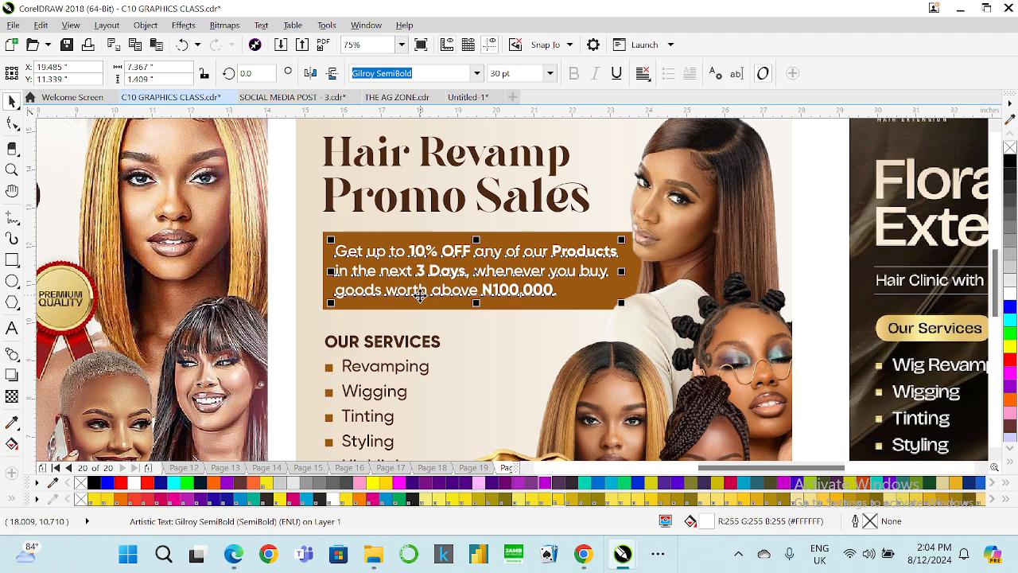
Duplicate the Hair Revamp heading line and place the copy above the Promo Sales flyer.
left_click(400, 45)
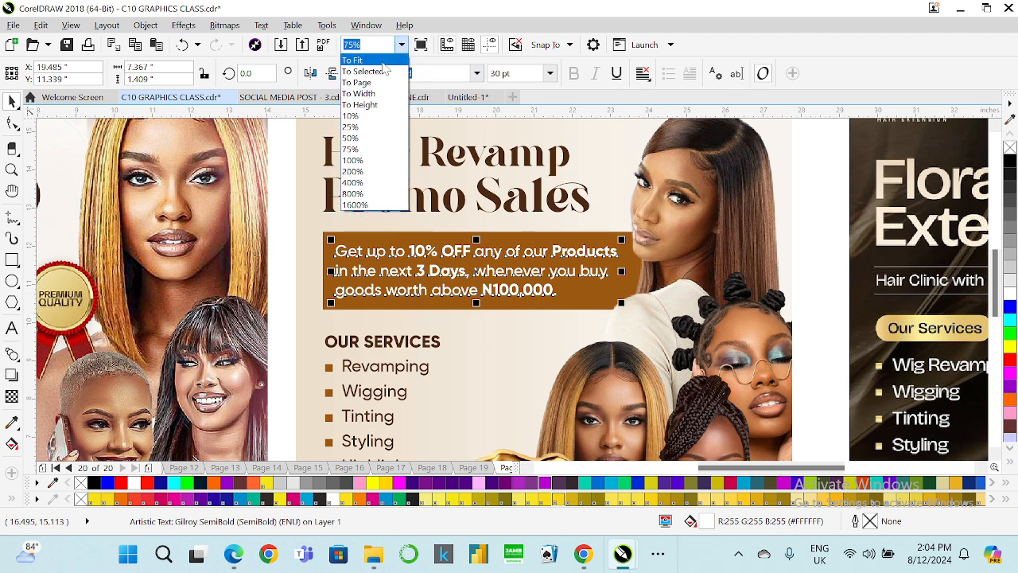
left_click(374, 70)
left_click(366, 171)
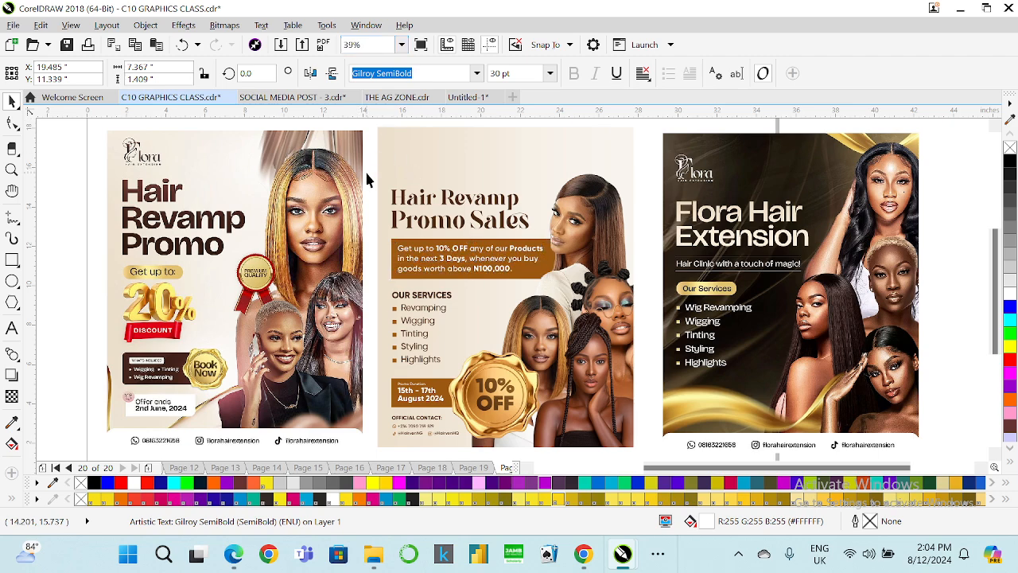
left_click(425, 197)
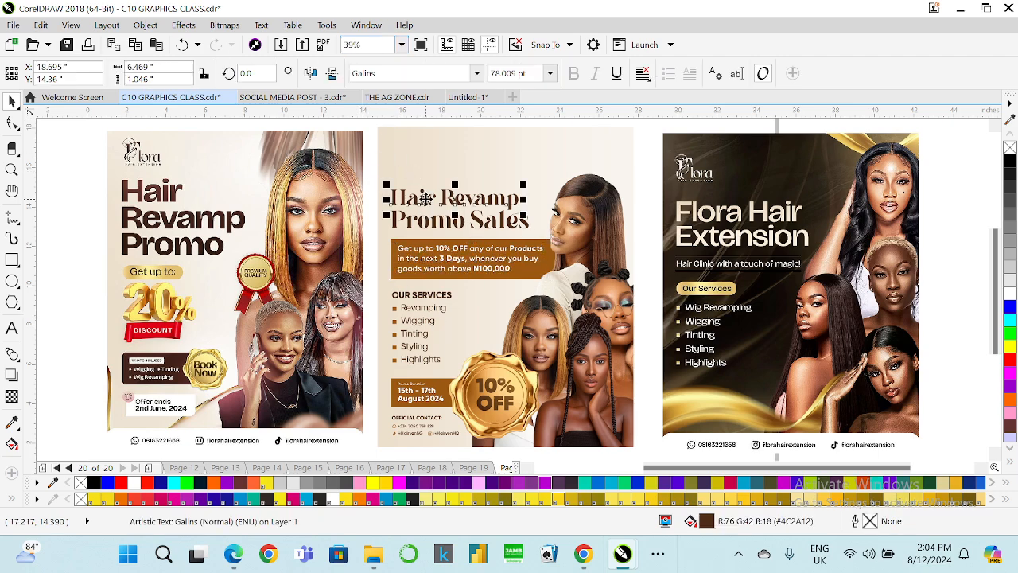
left_click_drag(425, 197, 441, 168)
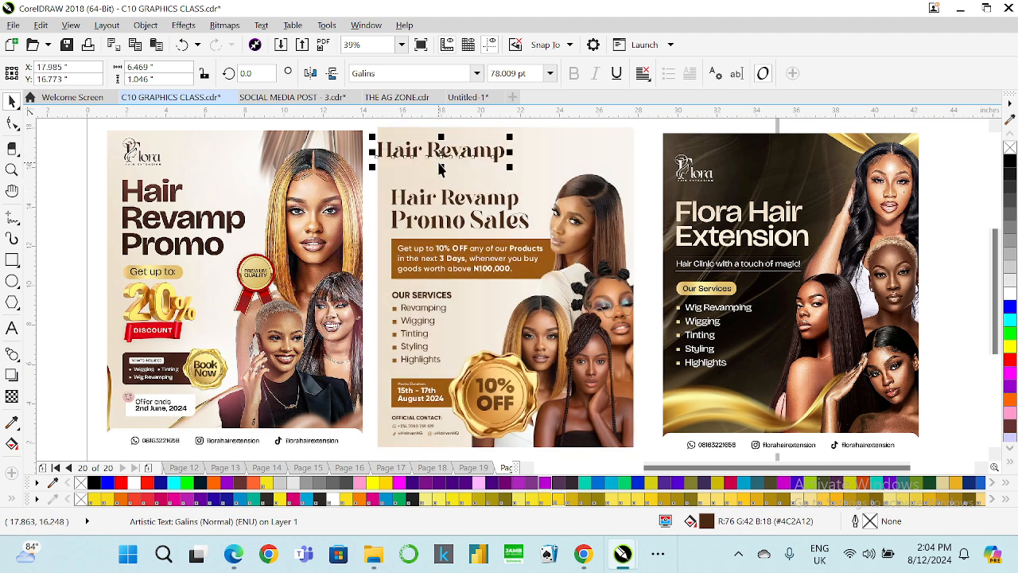
Retype the duplicated heading text as Hairven.
left_click(12, 327)
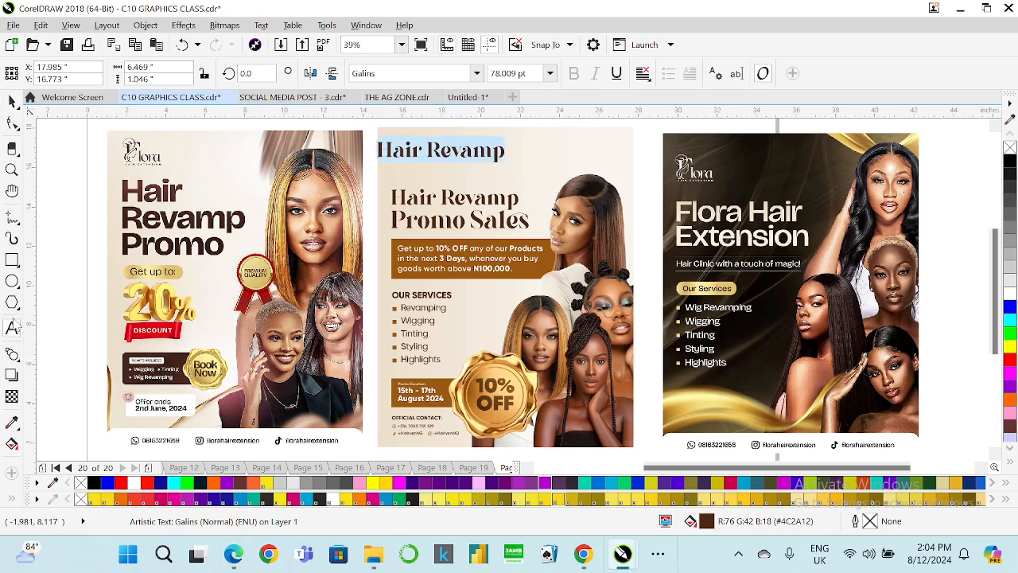
key("ctrl+a")
type("h")
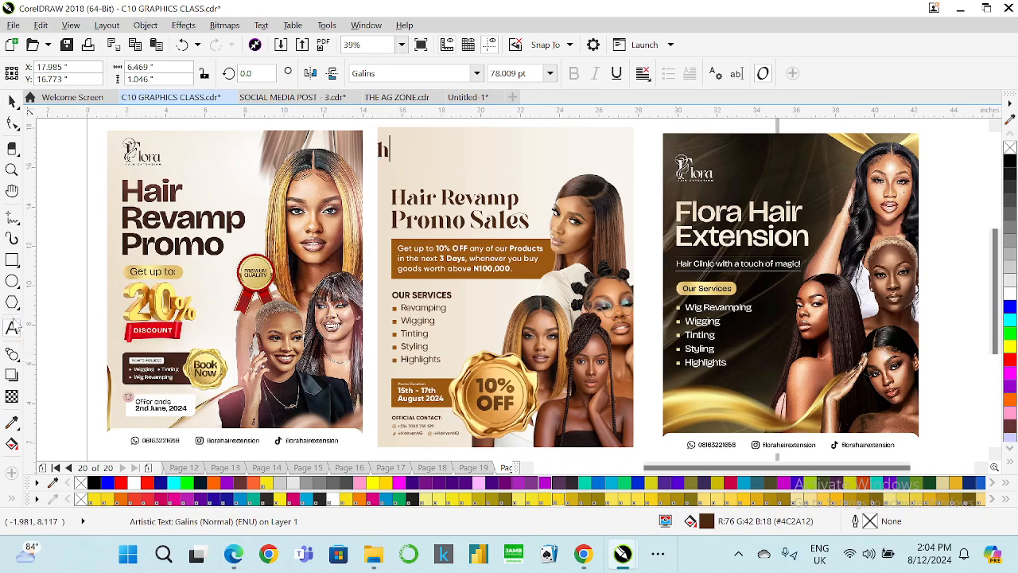
key("BackSpace")
key("BackSpace")
type("Hairven")
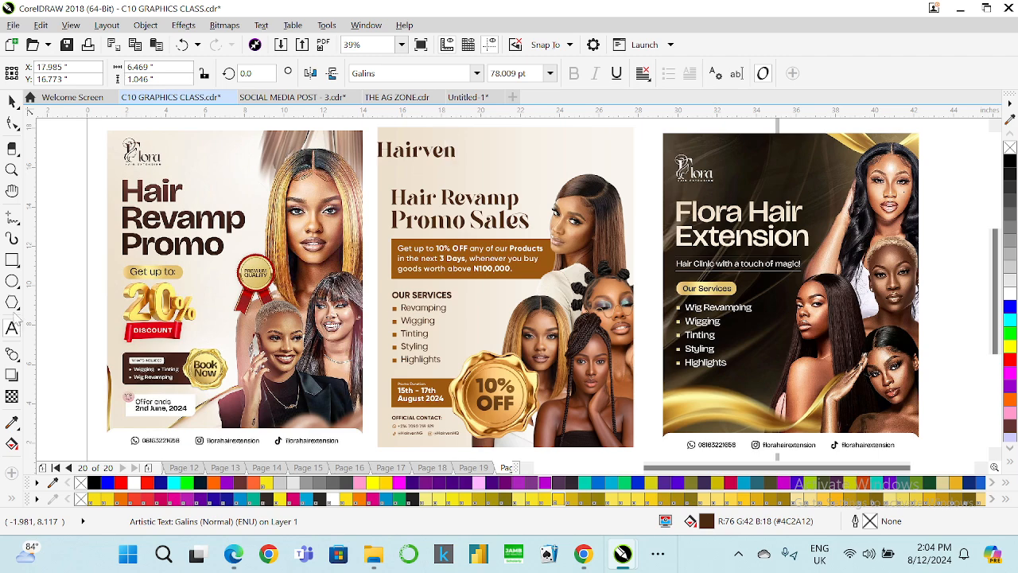
Move the Hairven heading slightly right so it lines up with the Hair Revamp heading.
left_click(12, 100)
scroll(116, 149, "up", 2)
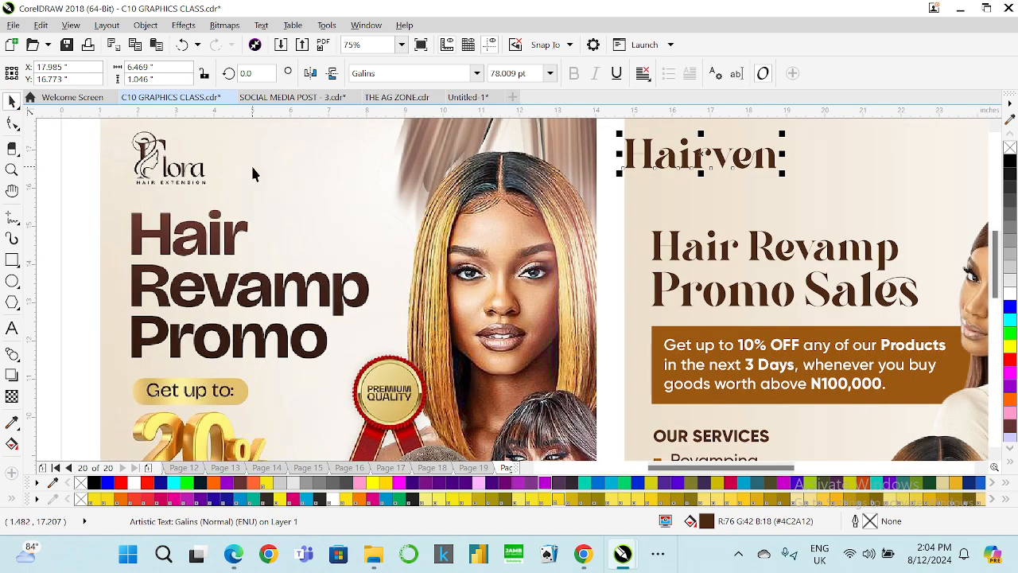
scroll(157, 182, "down", 2)
scroll(477, 157, "up", 2)
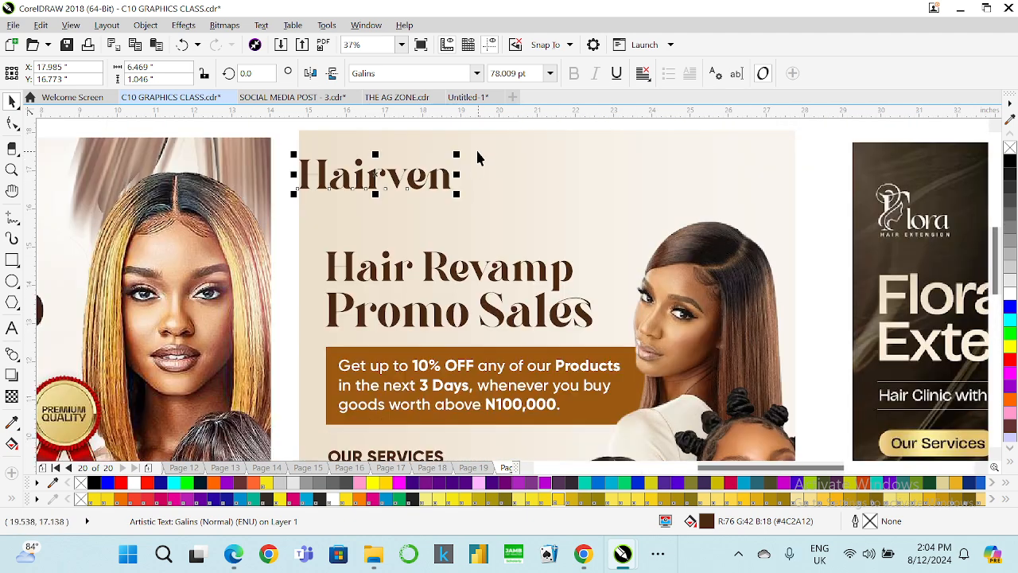
left_click_drag(379, 172, 403, 174)
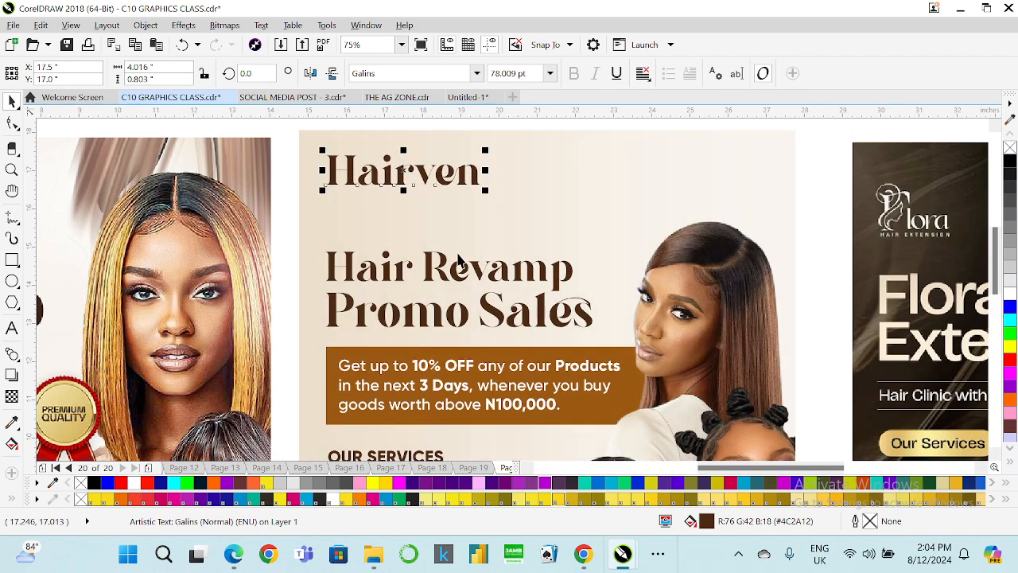
Copy the promo offer paragraph and place the copy just below the Hairven heading.
left_click(400, 374)
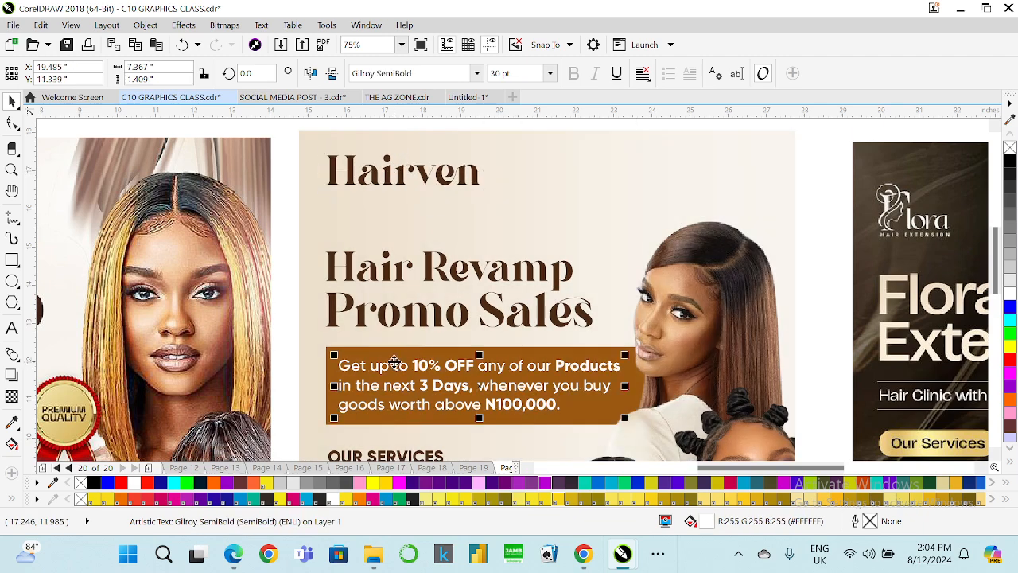
left_click_drag(393, 362, 381, 198)
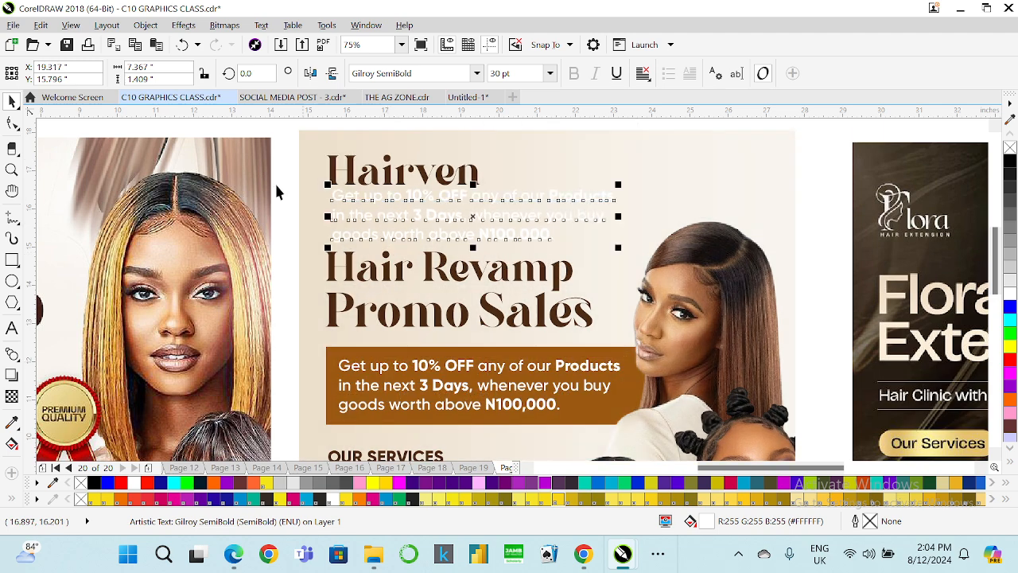
Replace the copied paragraph's text with the tagline Hair for Angels.
left_click(13, 329)
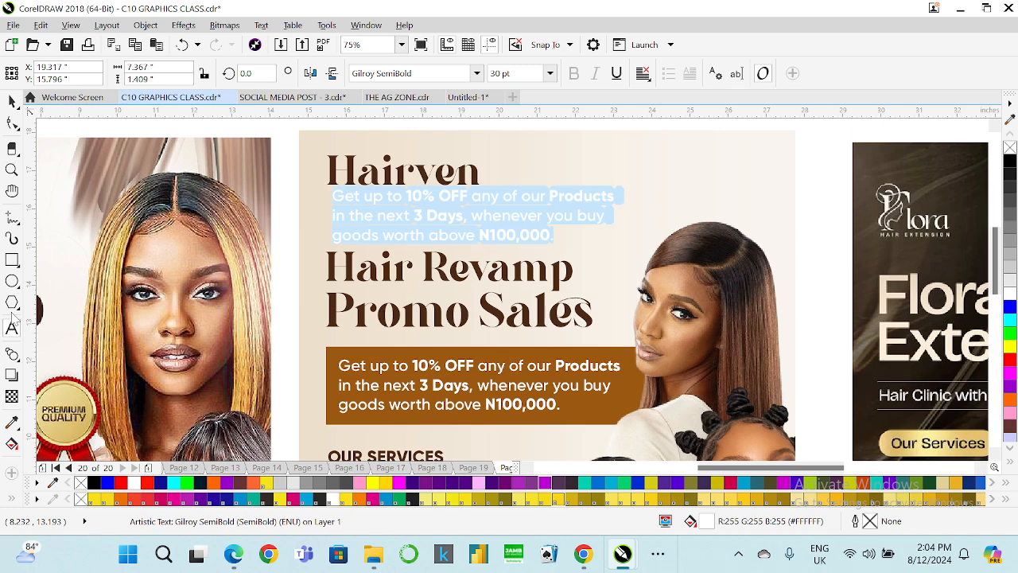
key("BackSpace")
type("Hair for Angels")
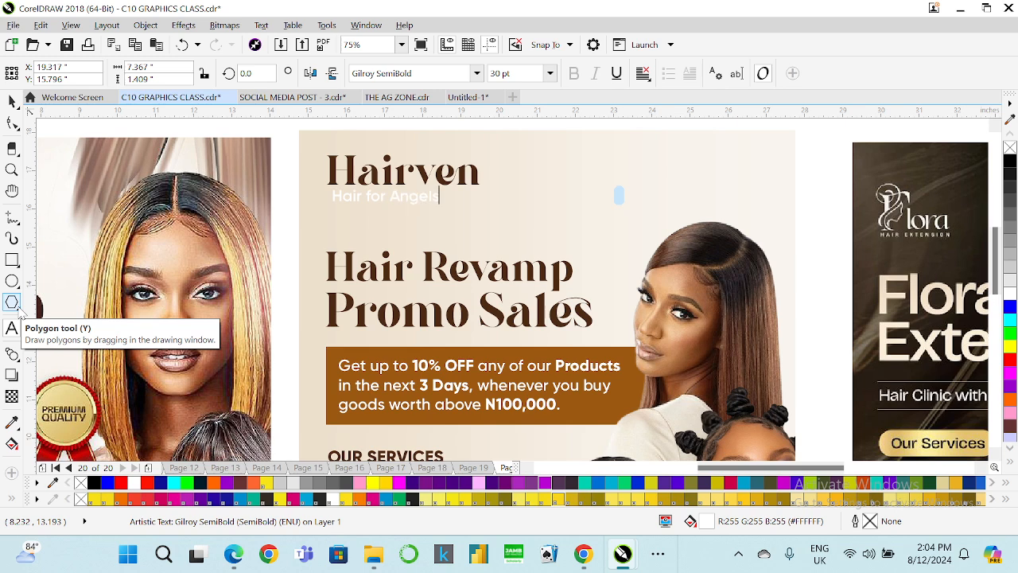
Try to copy the promo box's fill onto the Hair for Angels tagline with Copy Properties From.
left_click(12, 101)
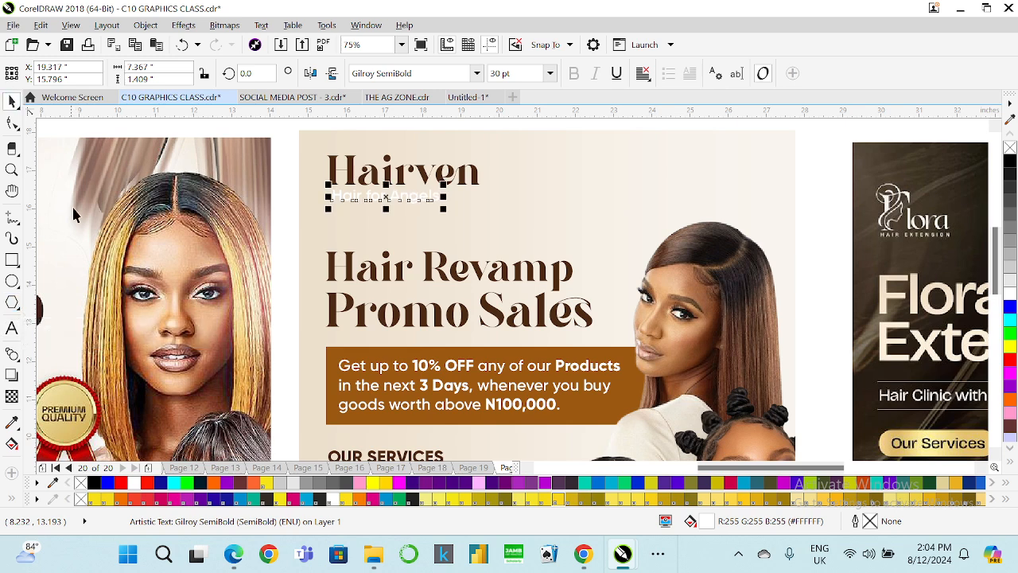
left_click(41, 25)
left_click(109, 232)
left_click(523, 298)
left_click(531, 354)
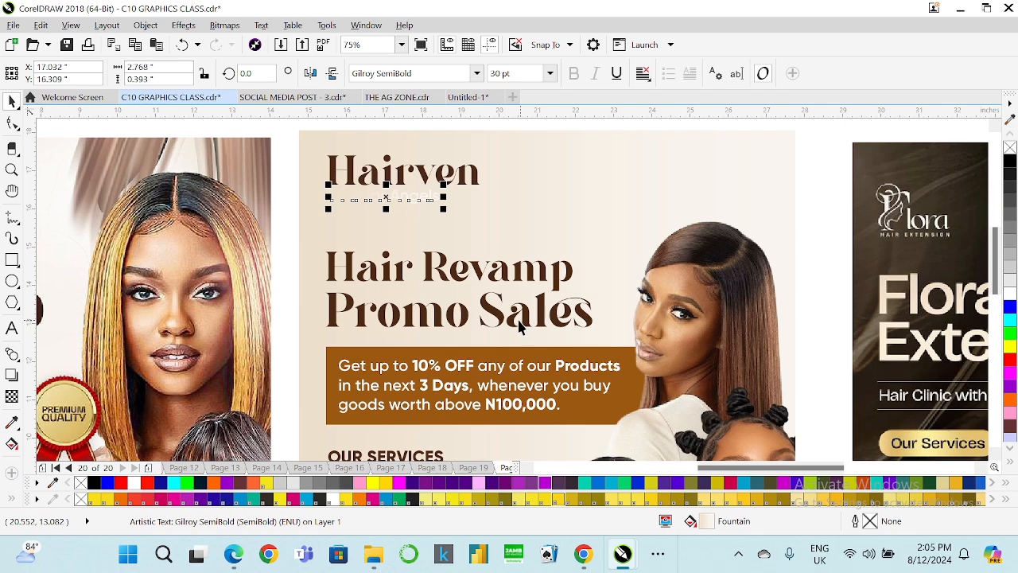
left_click(40, 25)
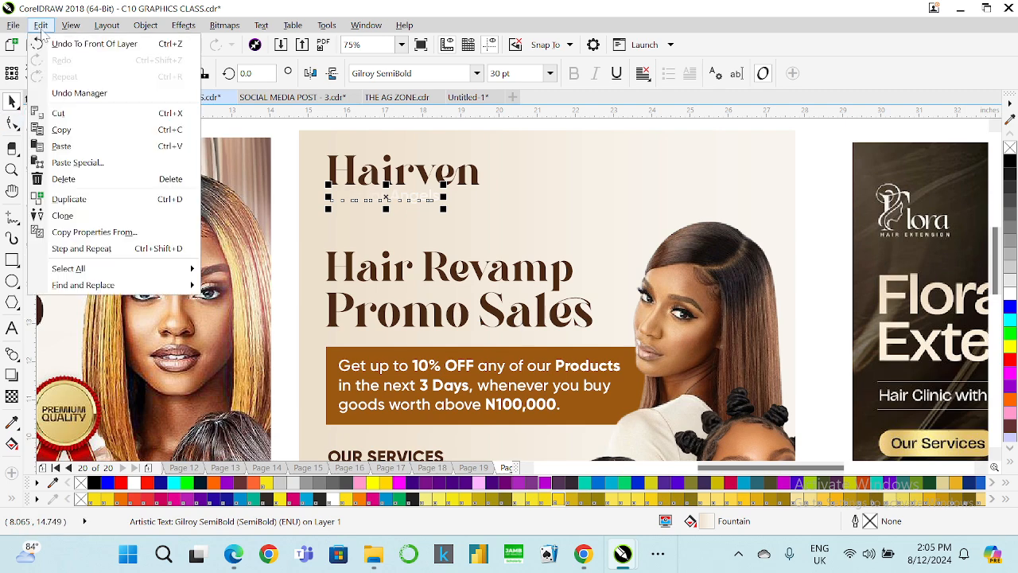
left_click(117, 232)
left_click(523, 300)
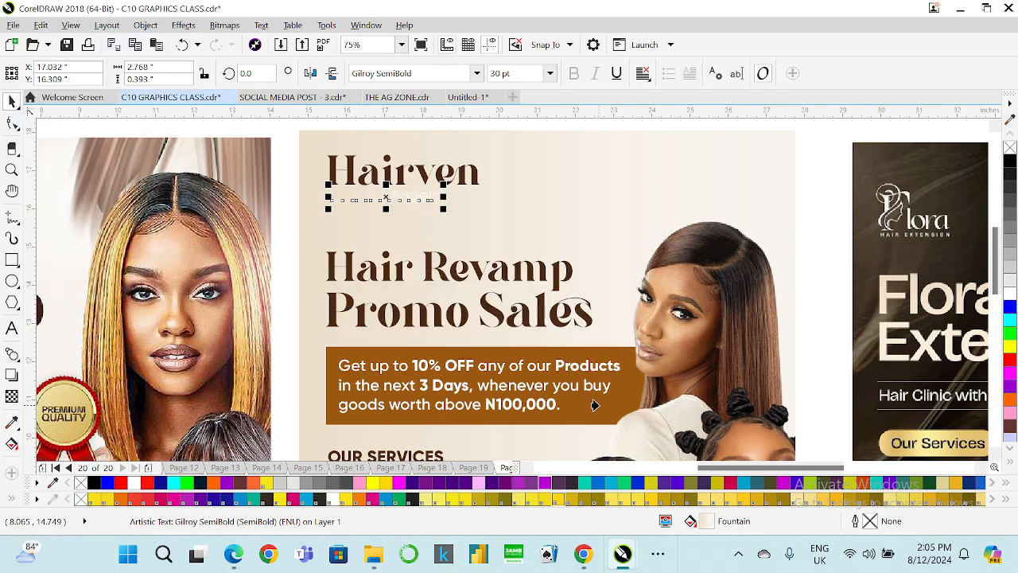
left_click(557, 363)
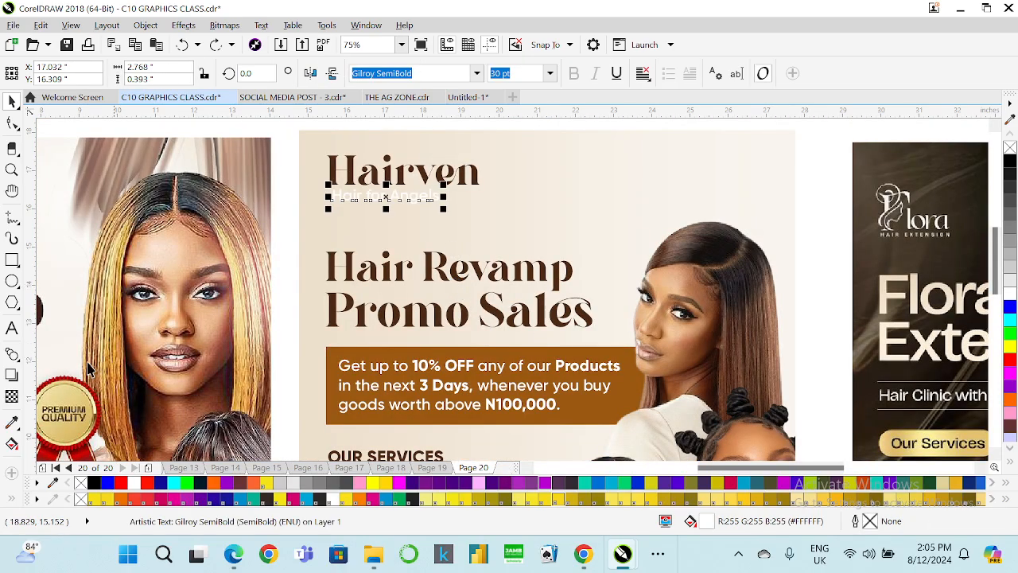
Color the Hair for Angels tagline with the orange-brown sampled from the promo offer box.
left_click(12, 423)
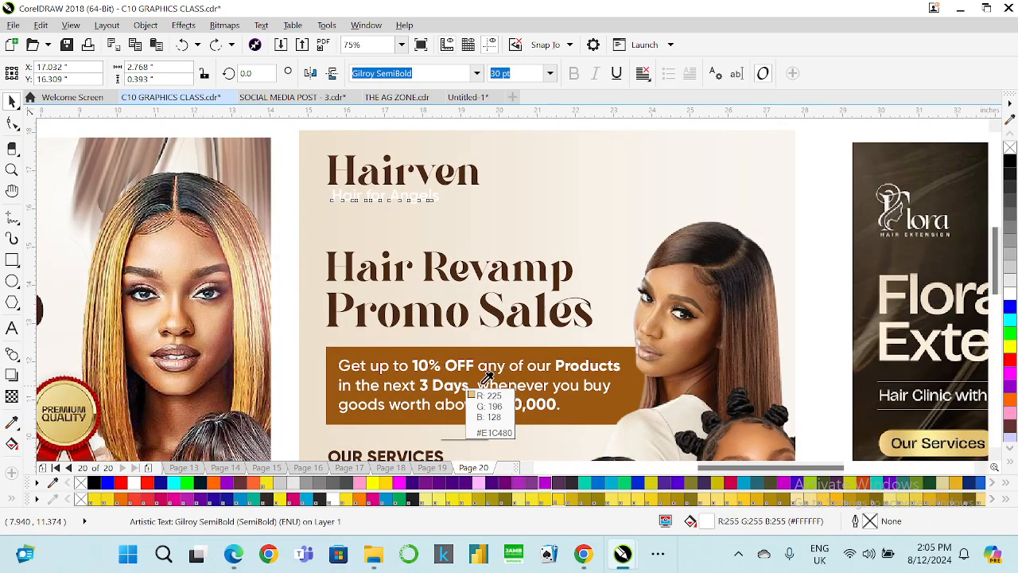
left_click(510, 351)
scroll(353, 197, "up", 3)
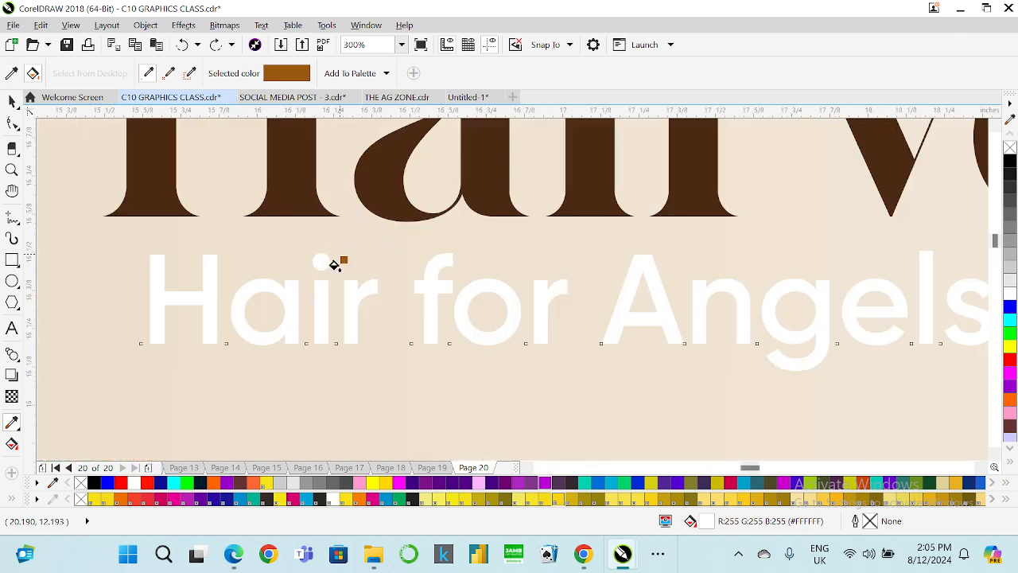
left_click(323, 302)
scroll(323, 303, "down", 2)
scroll(322, 299, "down", 2)
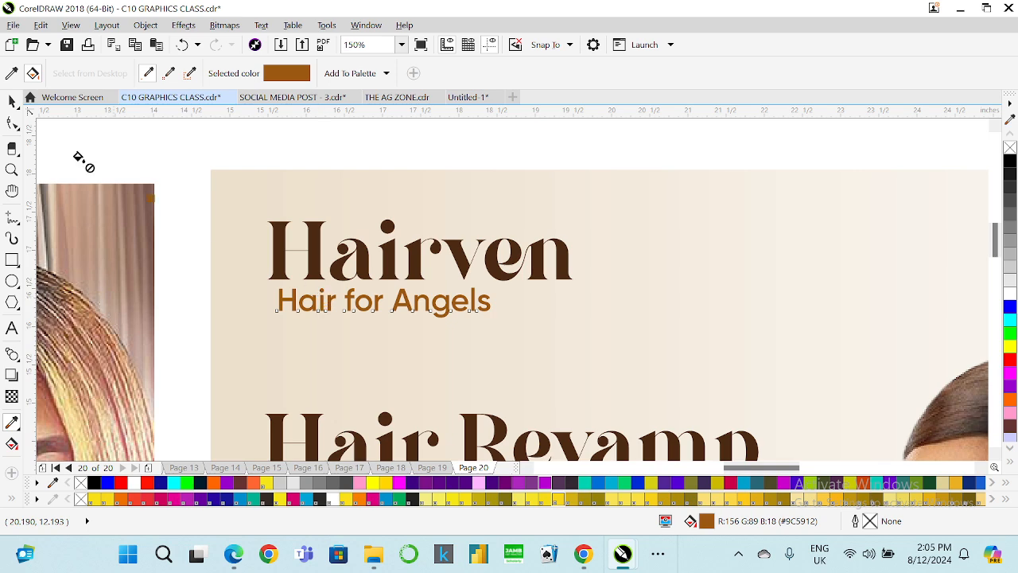
Set the tagline's font to Gilroy-Medium and widen its letter spacing.
left_click(11, 99)
scroll(392, 215, "down", 1)
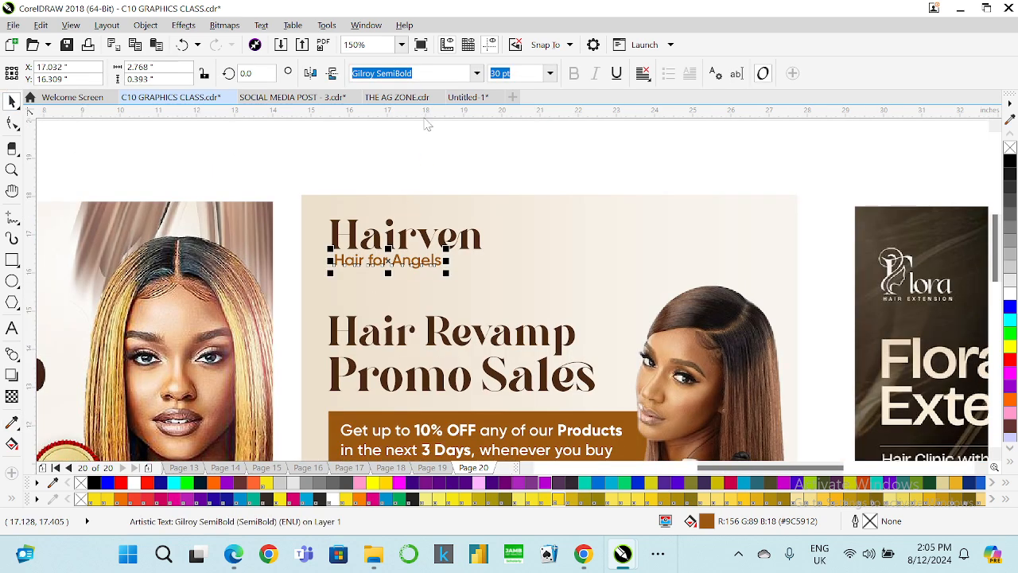
left_click(477, 75)
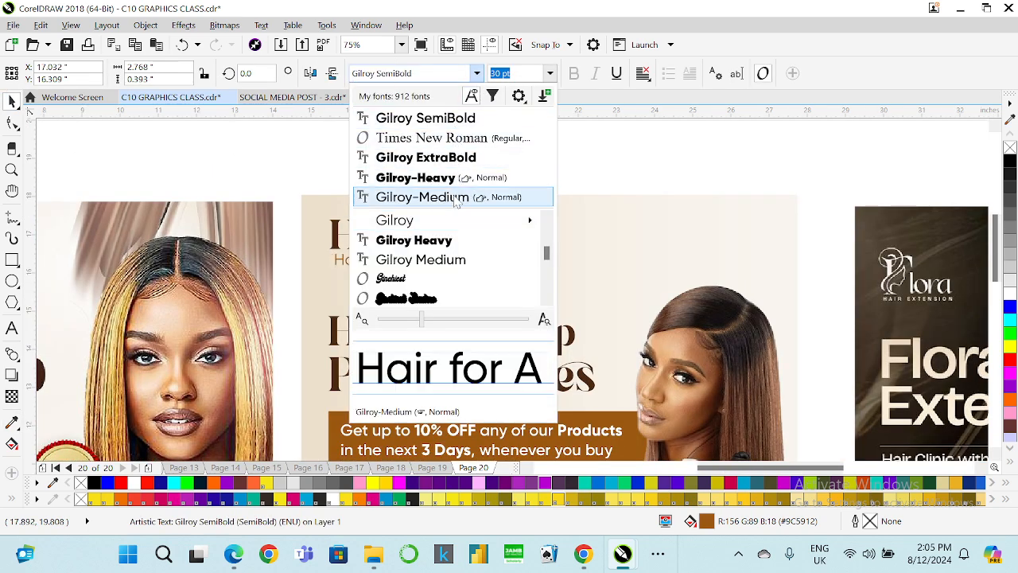
key("Escape")
left_click(12, 123)
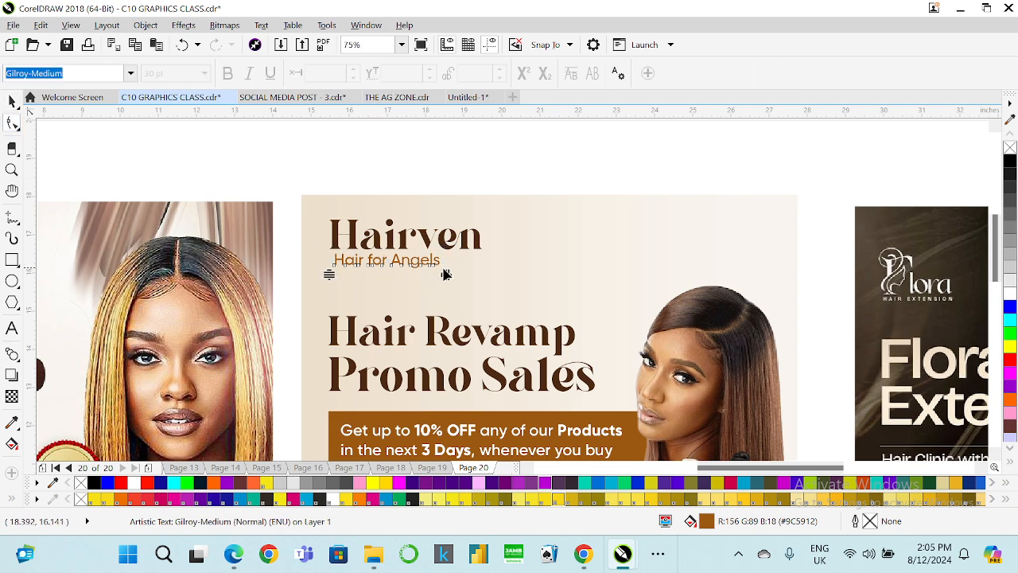
left_click_drag(445, 273, 470, 270)
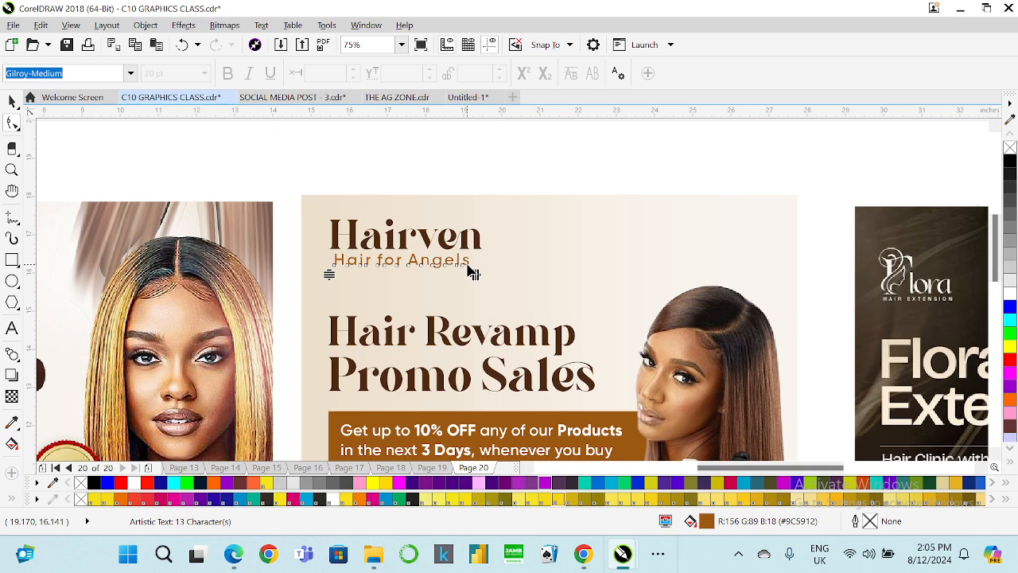
Set the tagline's font size to 24 pt.
left_click(12, 101)
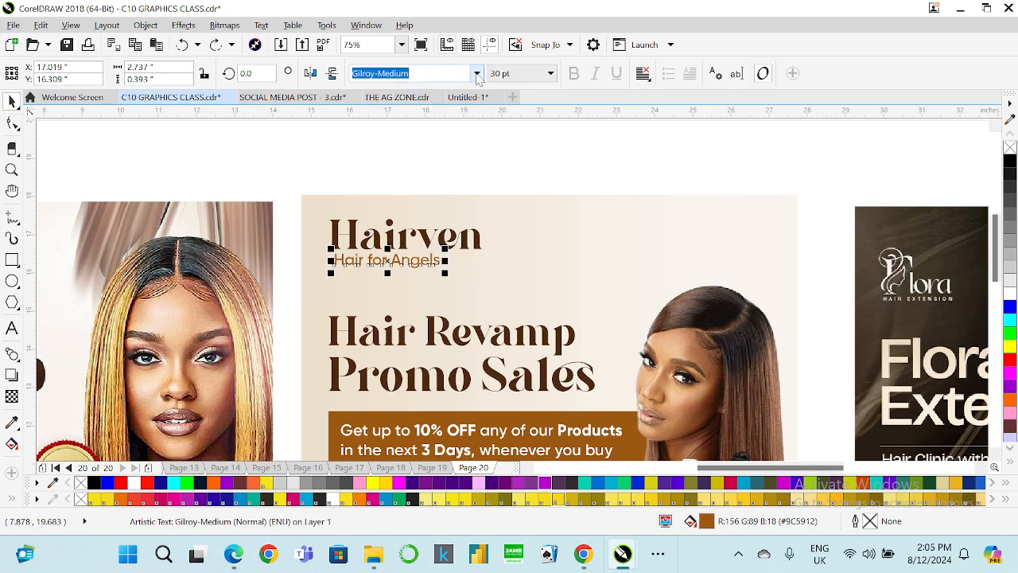
left_click(549, 73)
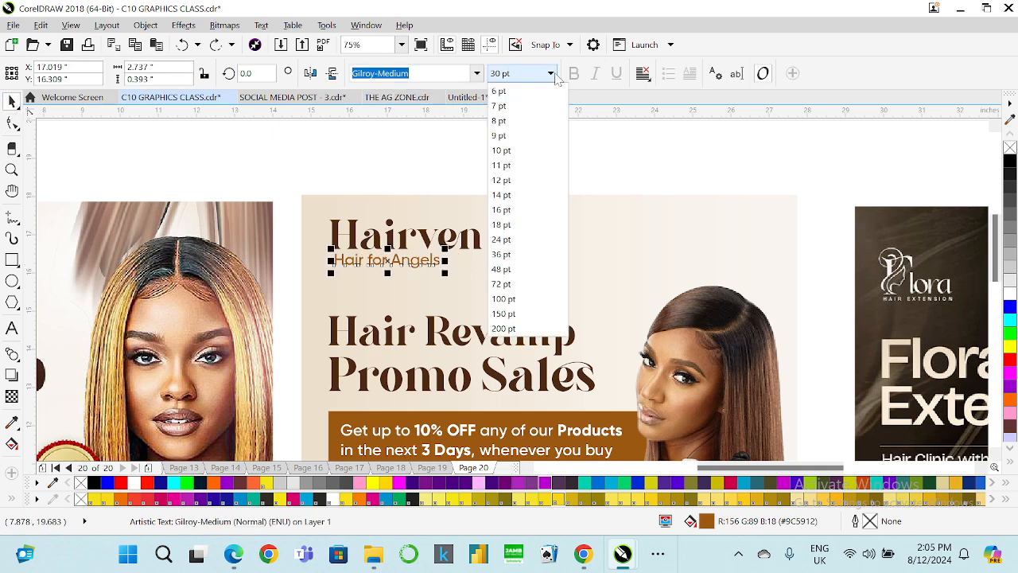
left_click(509, 242)
Left-align the tagline with the Hairven heading.
left_click_drag(307, 154, 544, 277)
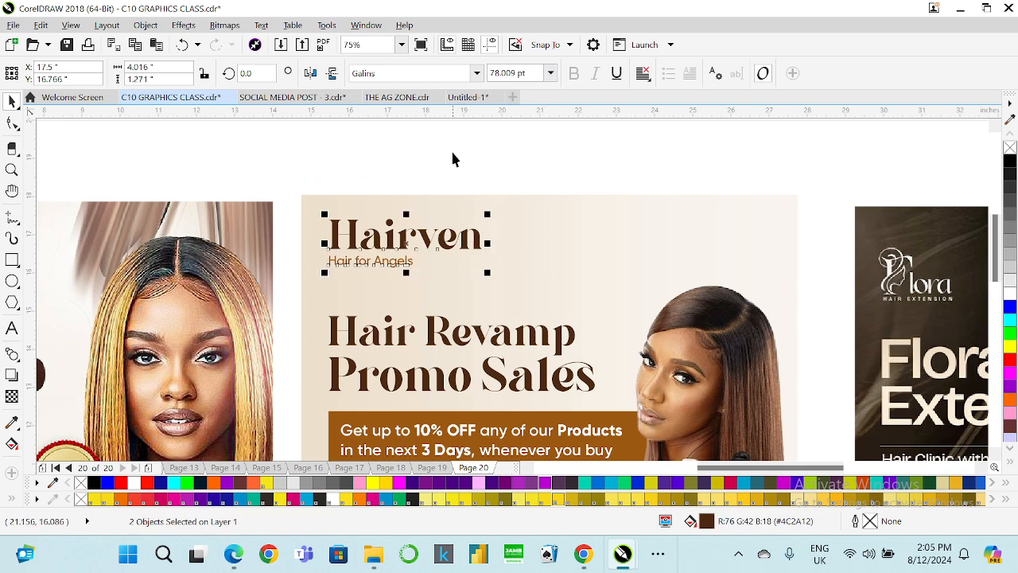
left_click(320, 168)
scroll(321, 168, "down", 2)
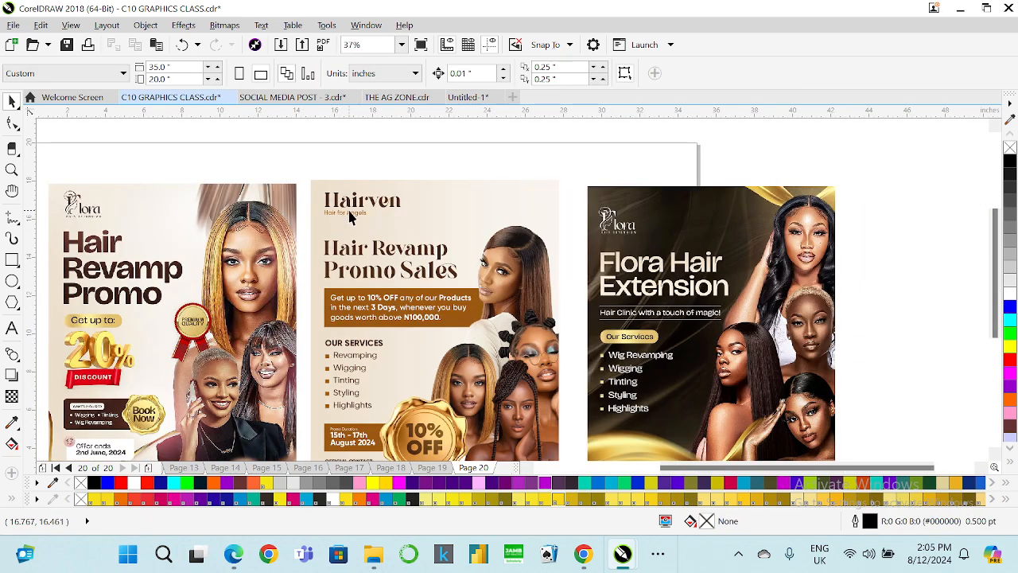
Add ellipses before and after the tagline so it reads ...Hair for Angels....
scroll(351, 218, "up", 2)
left_click(351, 215)
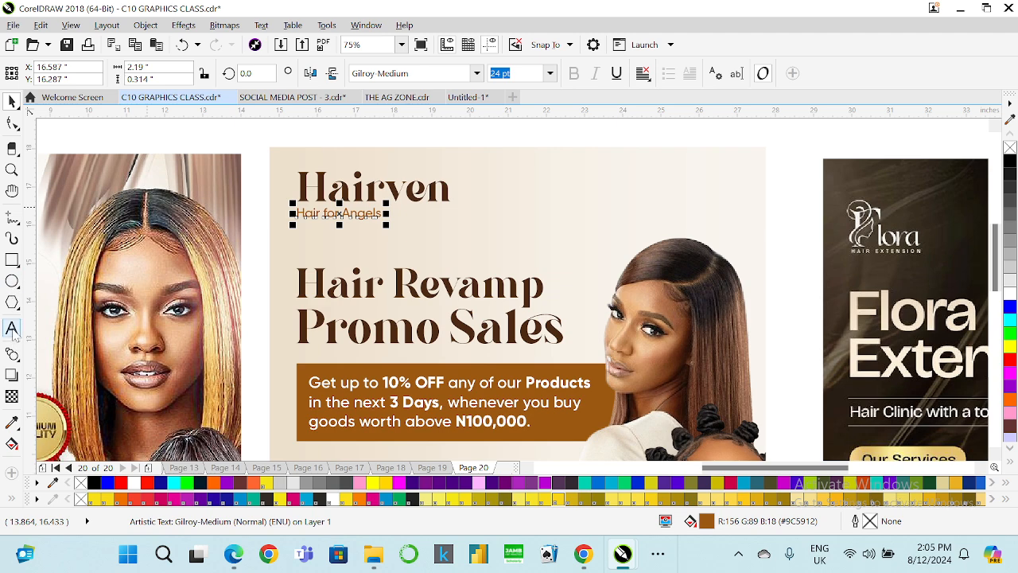
left_click(12, 326)
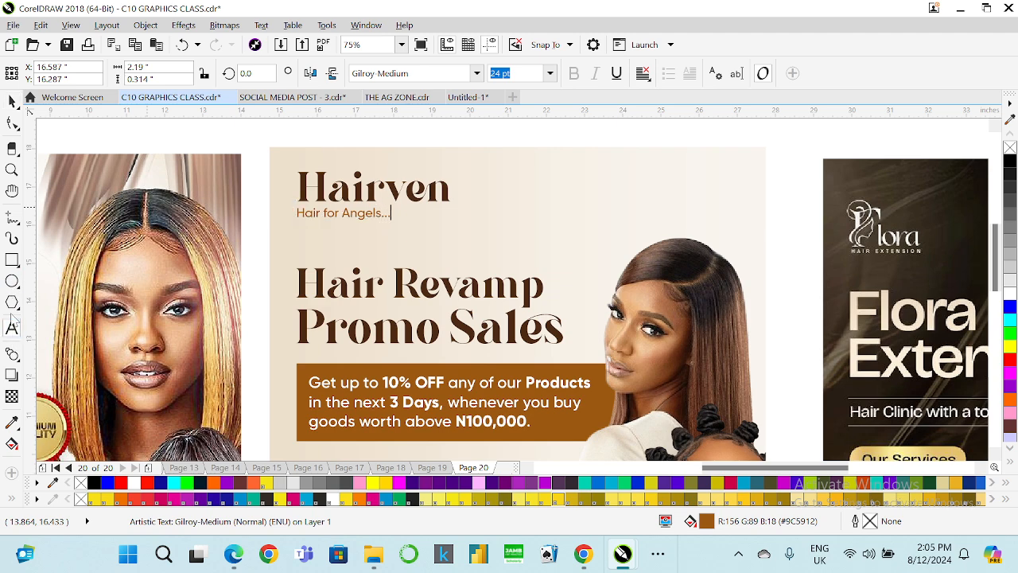
scroll(279, 205, "up", 2)
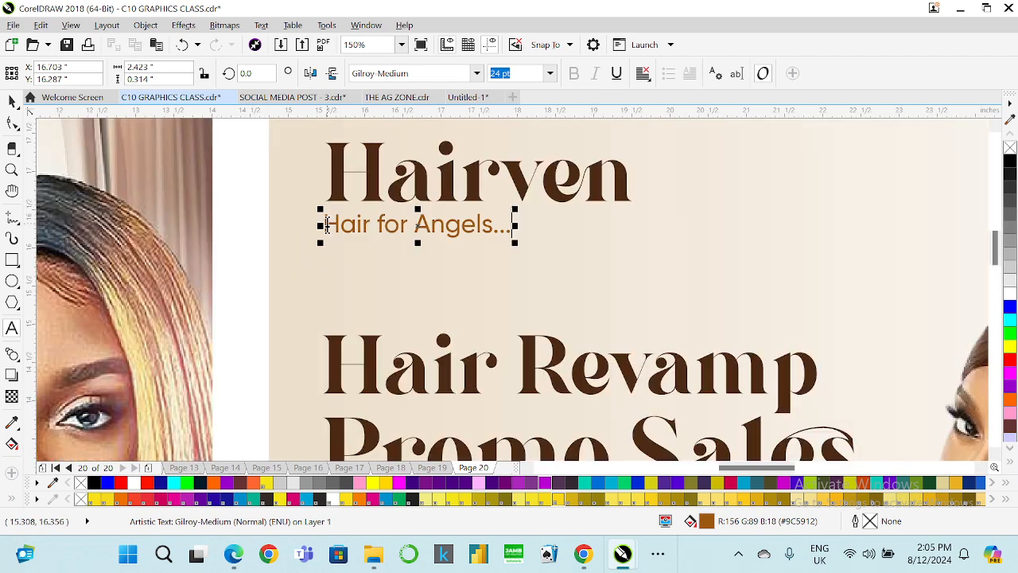
type("...")
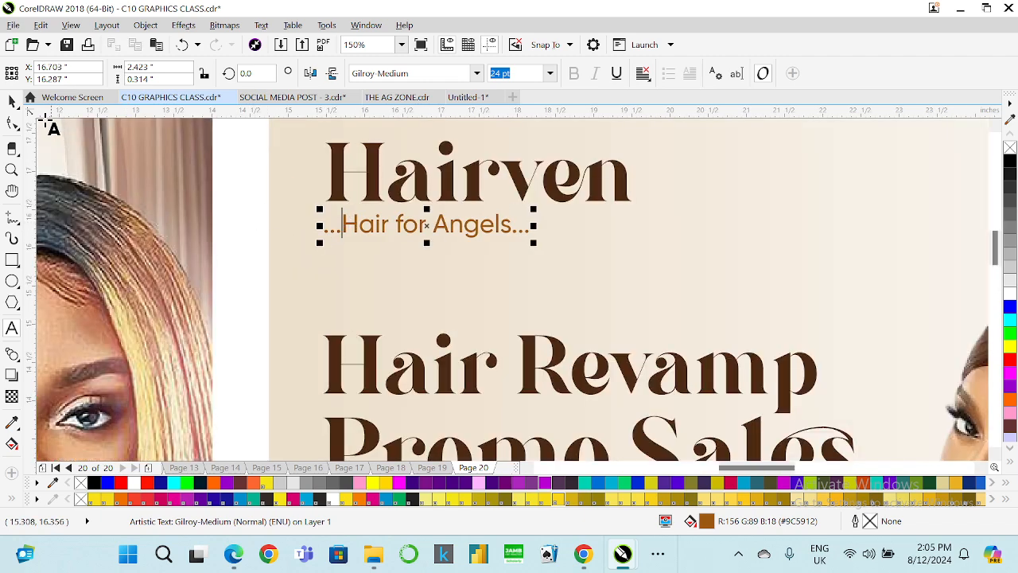
Center the tagline horizontally under the Hairven heading.
left_click(12, 101)
left_click(377, 193, "shift")
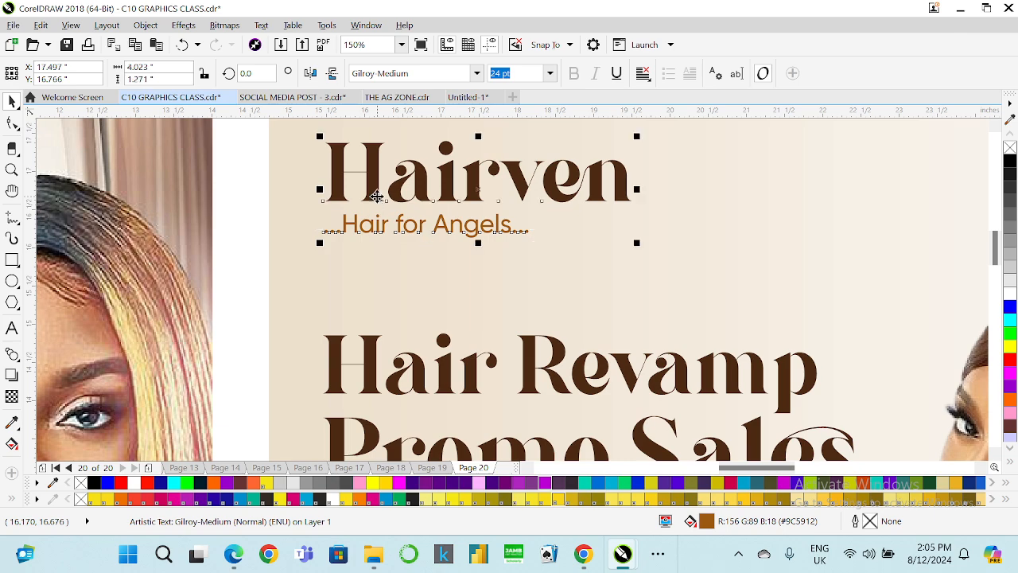
key("e")
scroll(385, 212, "down", 2)
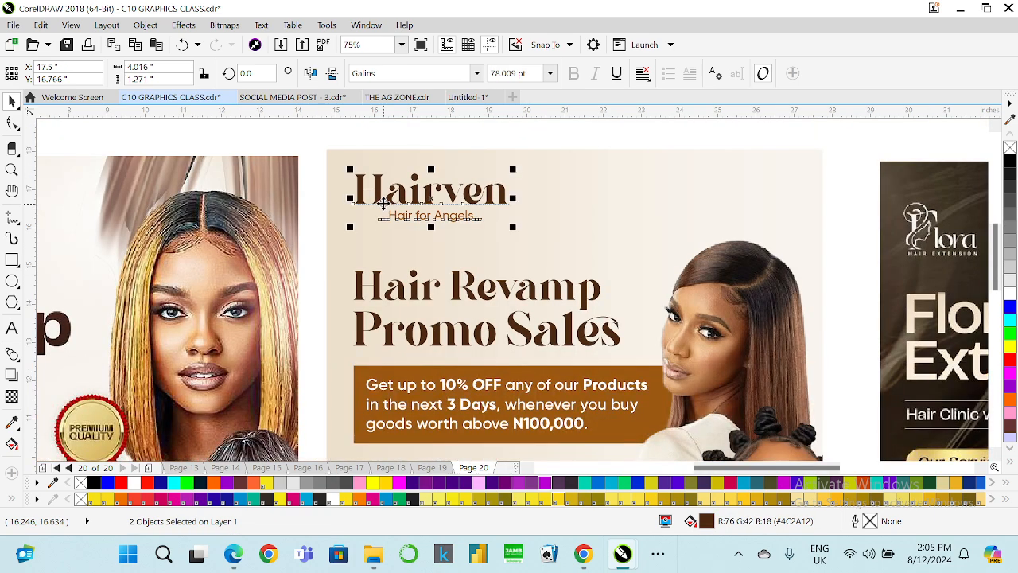
left_click(328, 213)
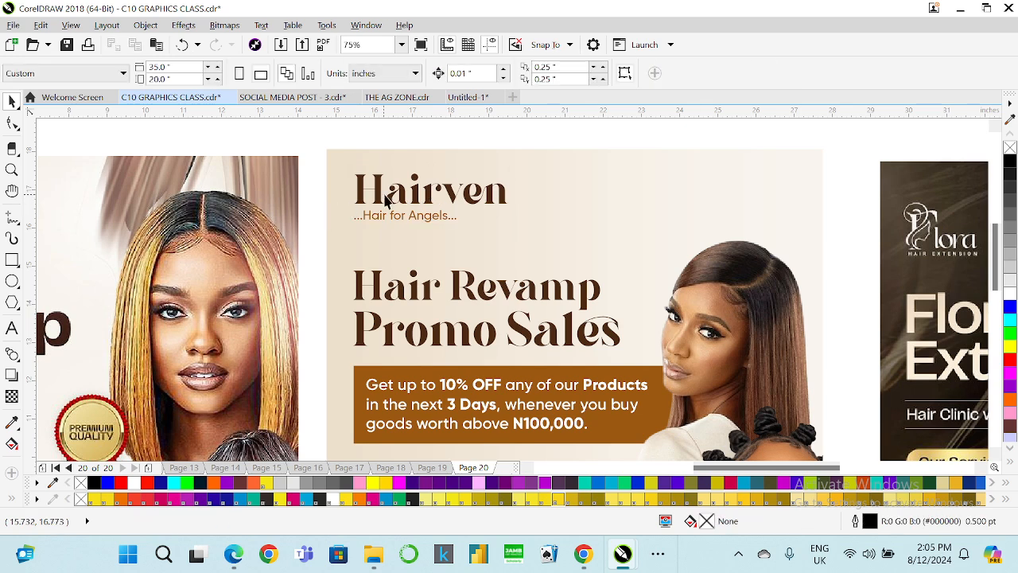
Widen the tagline's letter spacing further and set its size to 18 pt, recentring it under Hairven.
left_click(410, 218)
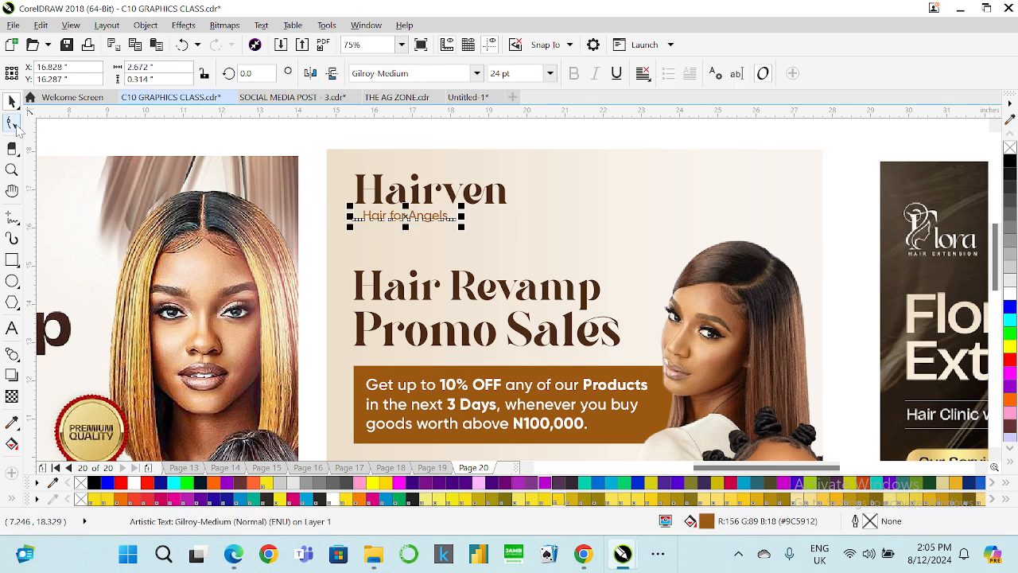
left_click(12, 124)
left_click_drag(462, 230, 512, 229)
key("space")
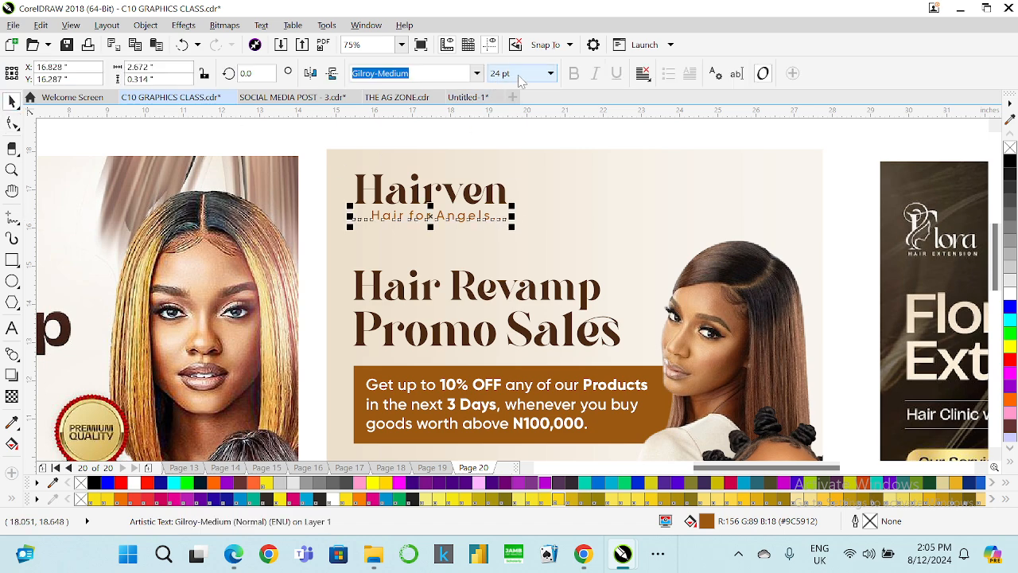
left_click(529, 76)
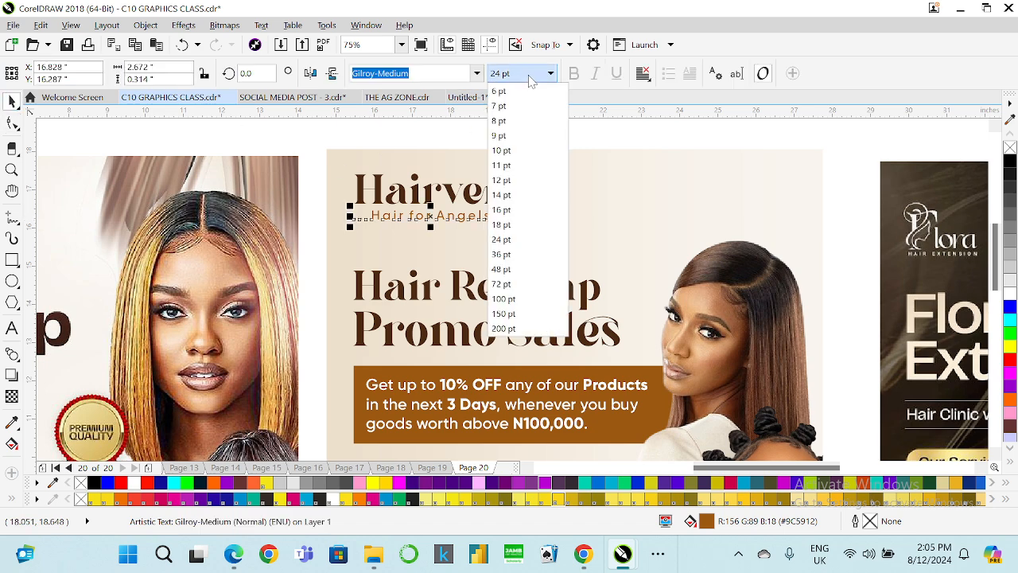
left_click(527, 224)
left_click(457, 195, "shift")
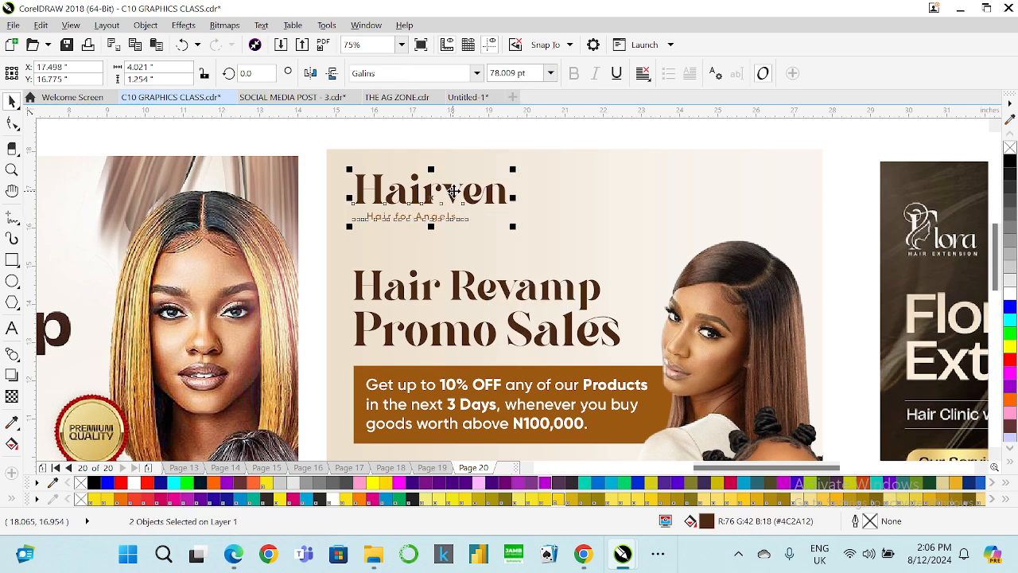
left_click(321, 227)
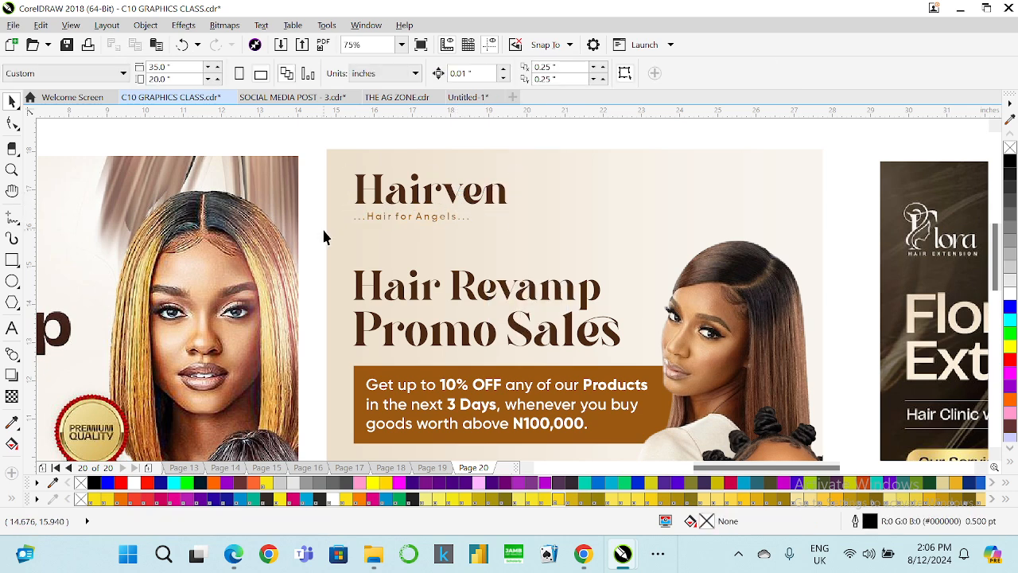
Nudge the Hair Revamp Promo Sales heading slightly upward, closer to the Hairven brand name.
scroll(364, 225, "down", 2)
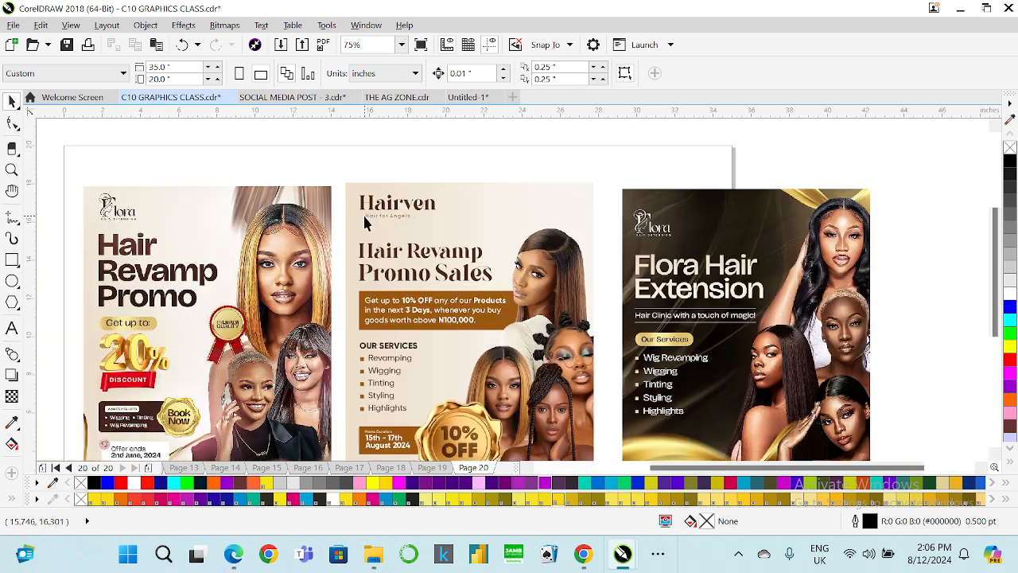
left_click_drag(429, 206, 485, 228)
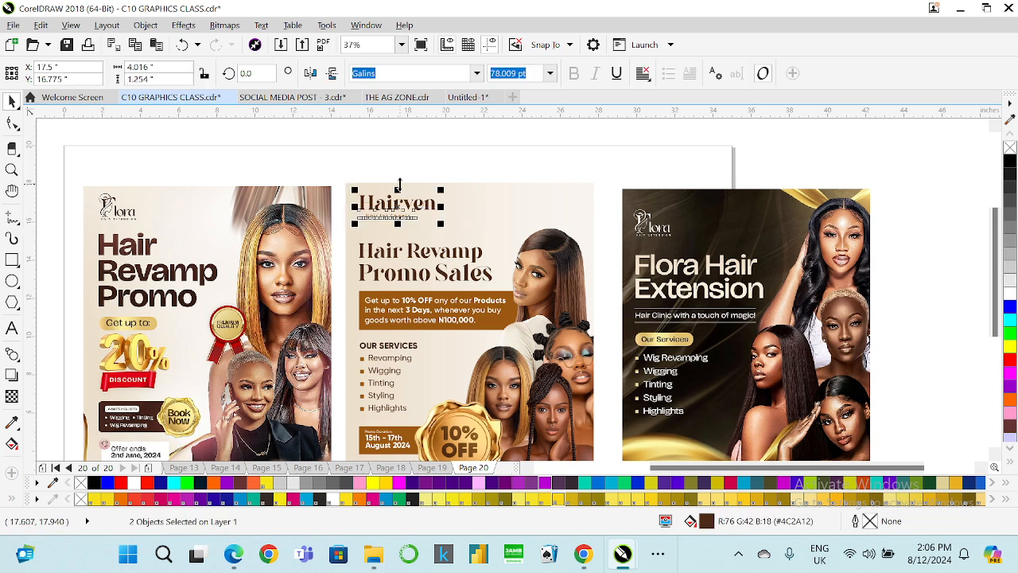
left_click(364, 253)
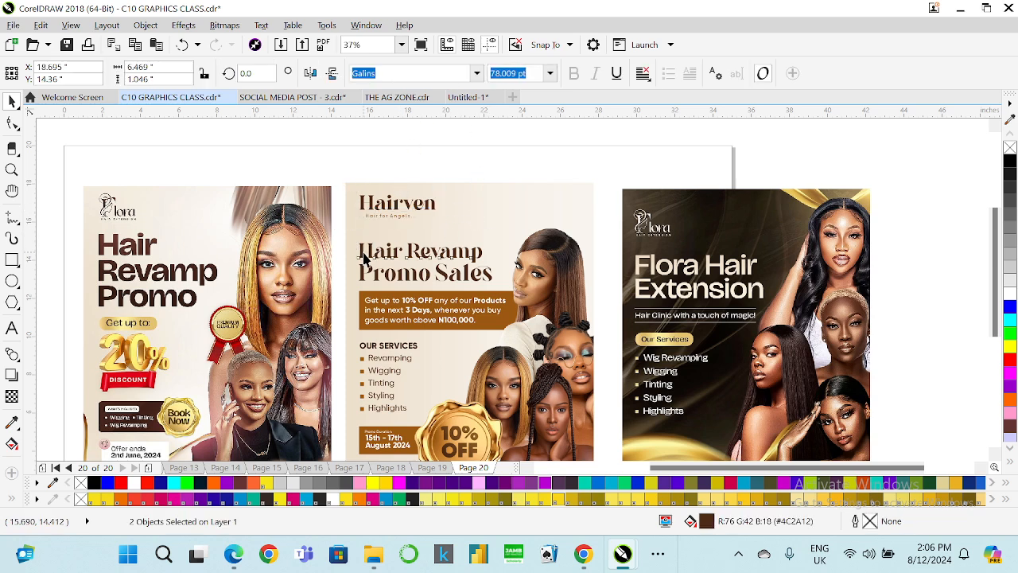
left_click(389, 280, "shift")
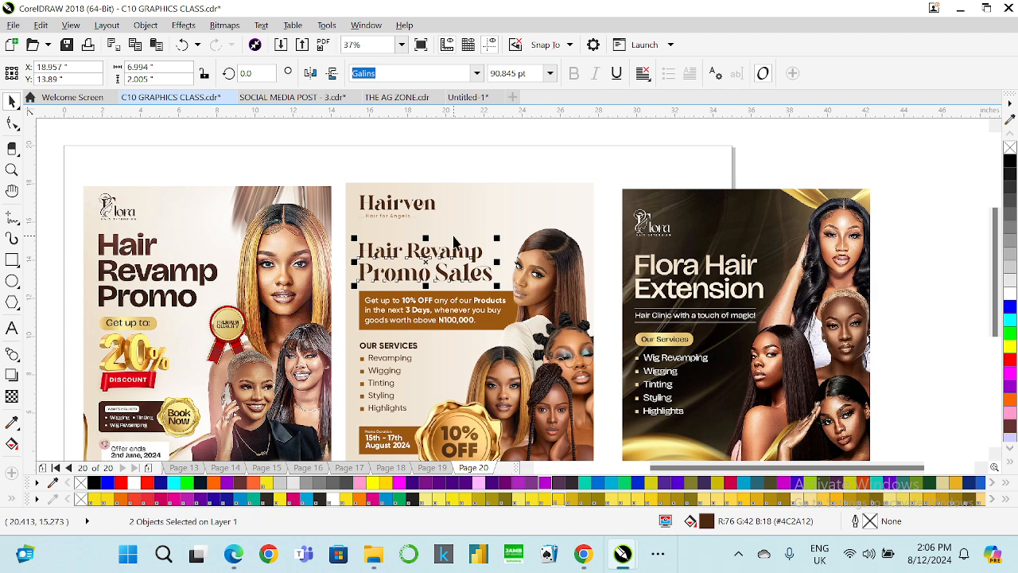
key("Up")
key("Up")
key("Up")
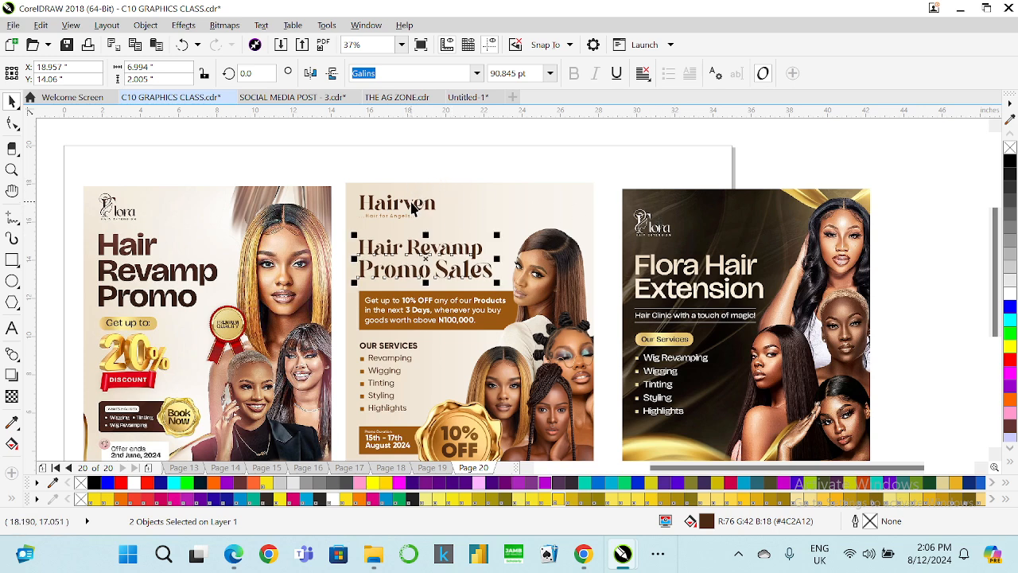
key("Up")
key("Up")
key("Up")
key("Up")
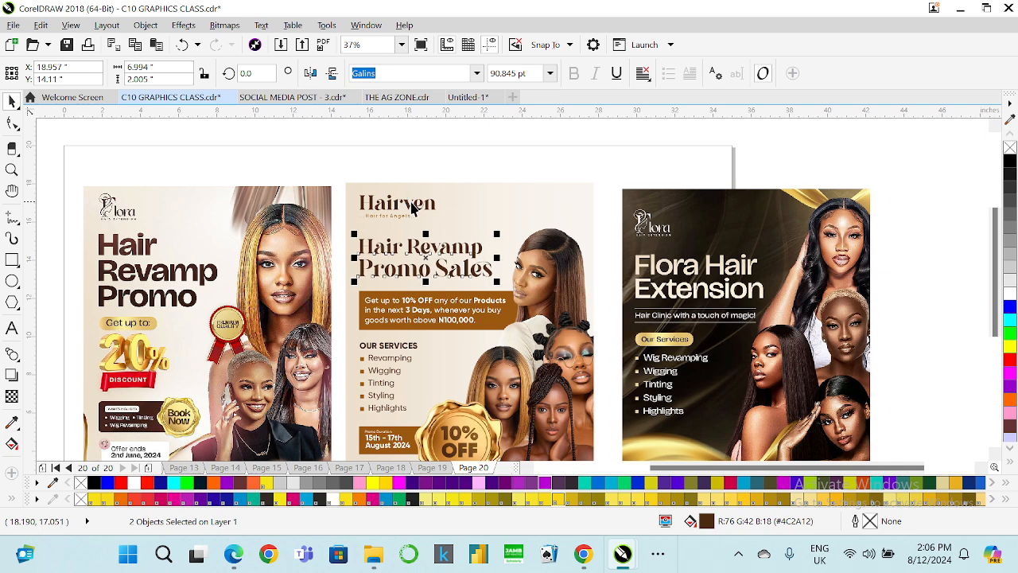
key("Up")
key("Up")
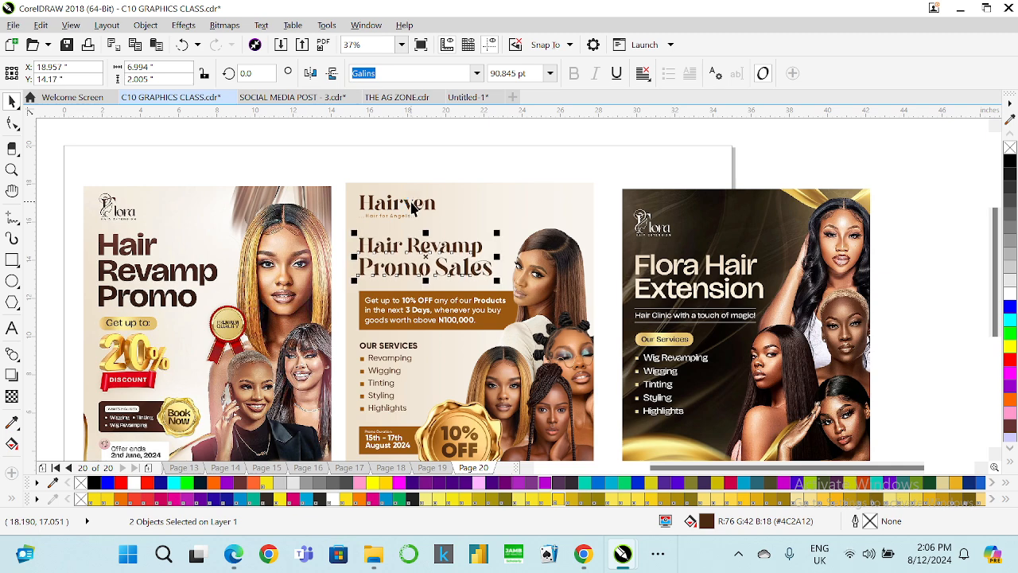
Edit the PowerClip contents to nudge the brown offer box slightly upward, then finish editing.
left_click(403, 295)
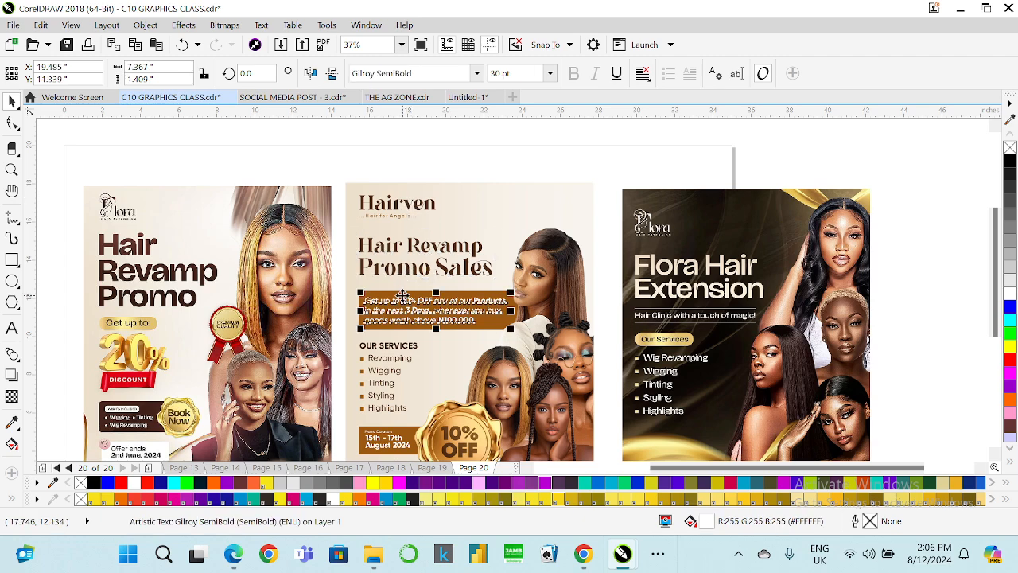
right_click(403, 294)
left_click(338, 233)
left_click(350, 261)
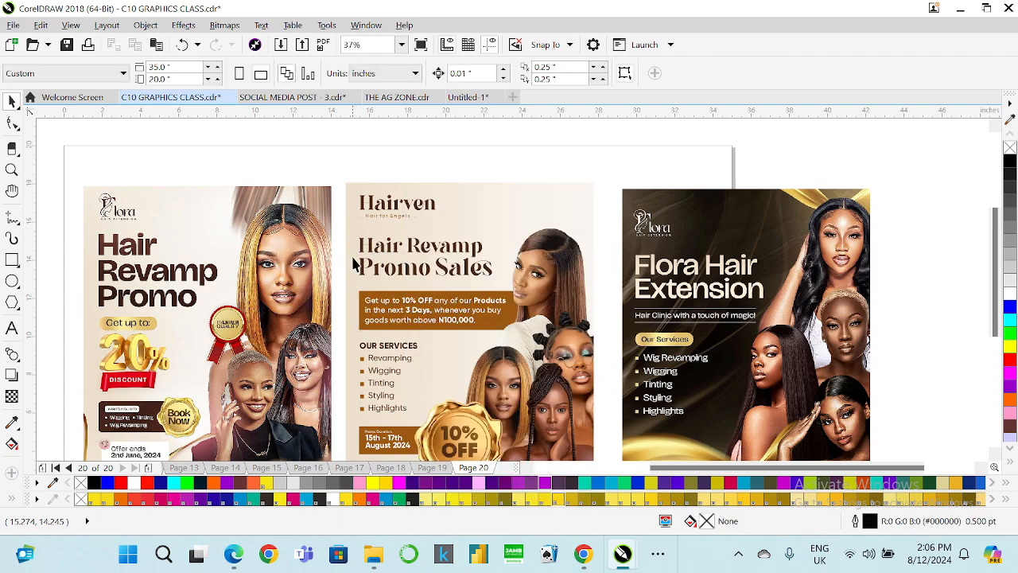
right_click(350, 261)
left_click(391, 129)
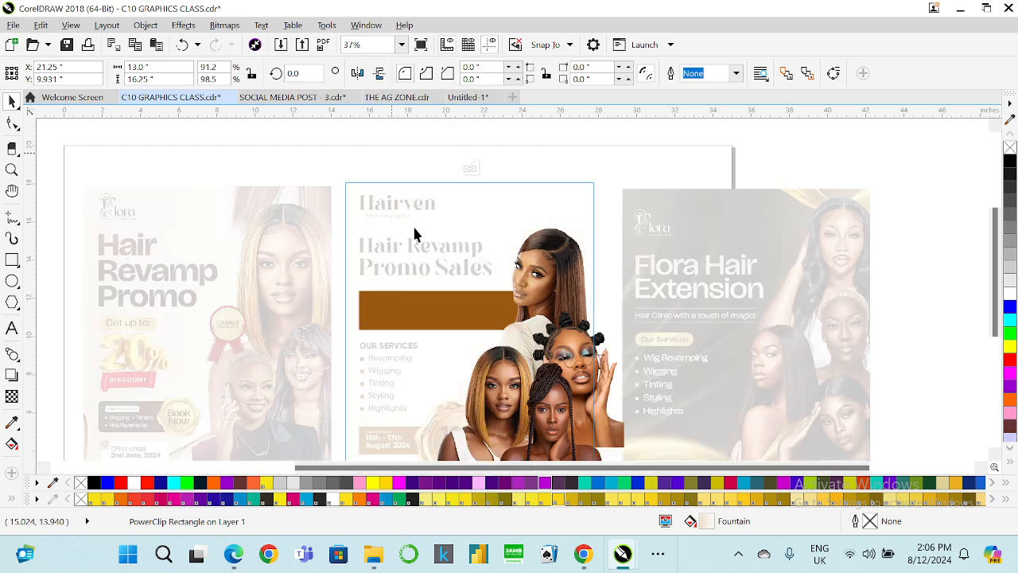
left_click(406, 294)
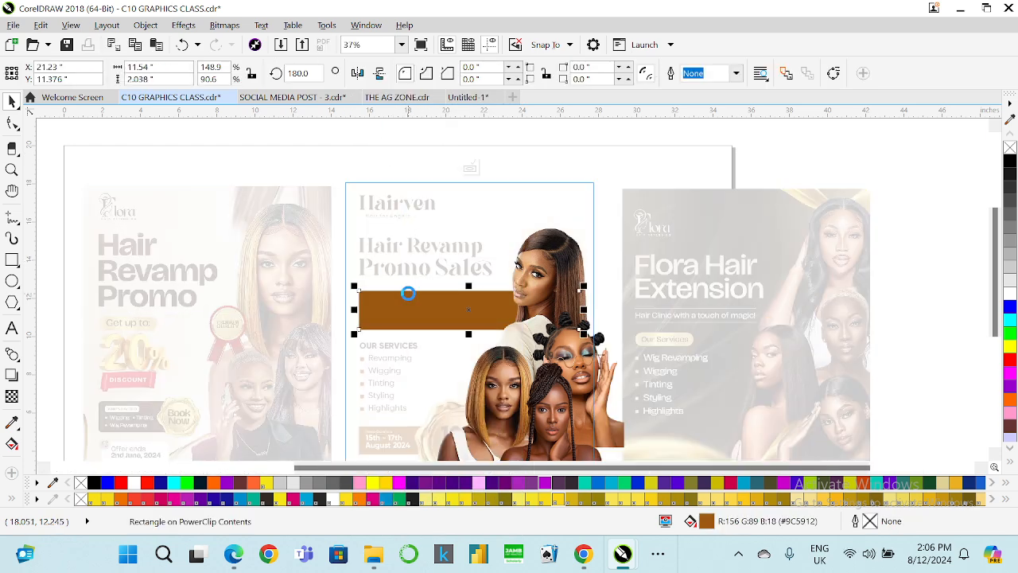
key("Up")
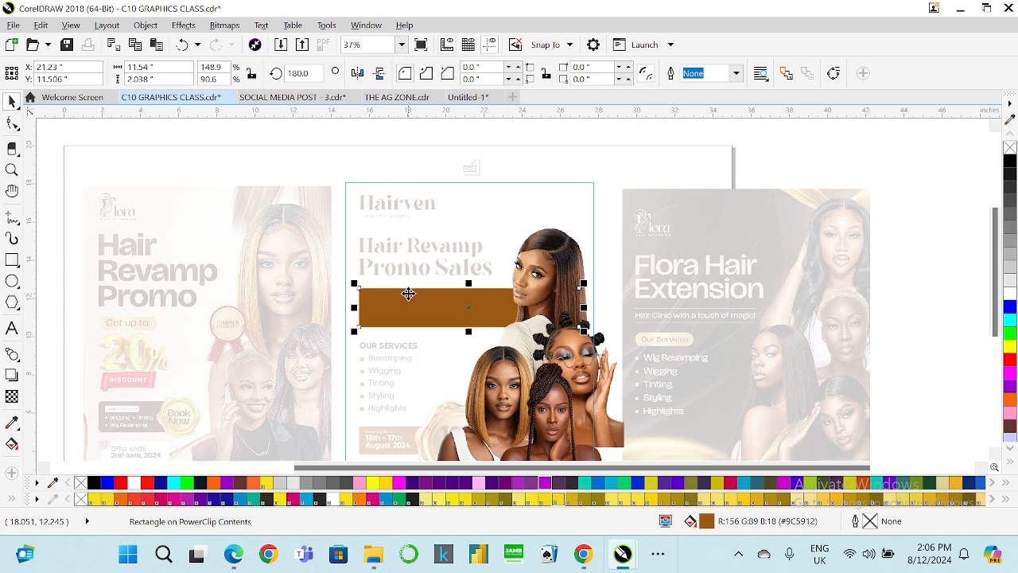
left_click(471, 166)
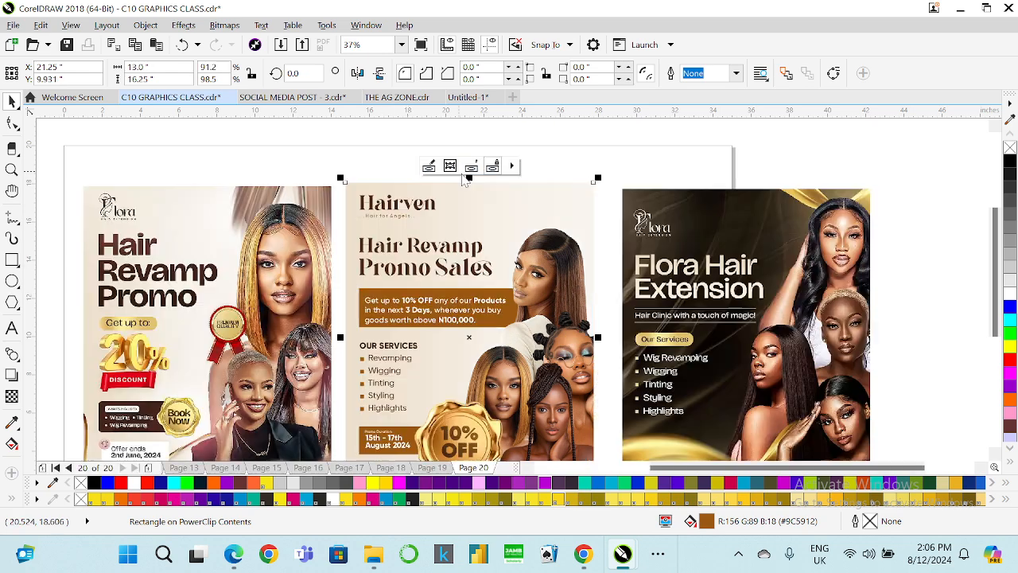
Nudge the offer text up so it sits inside the brown box.
left_click(401, 301)
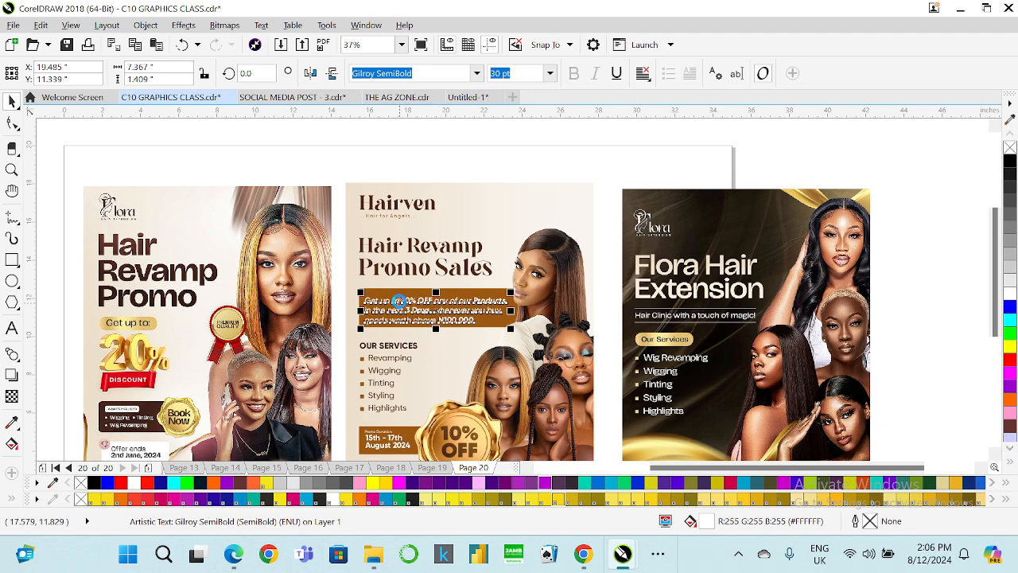
key("Up")
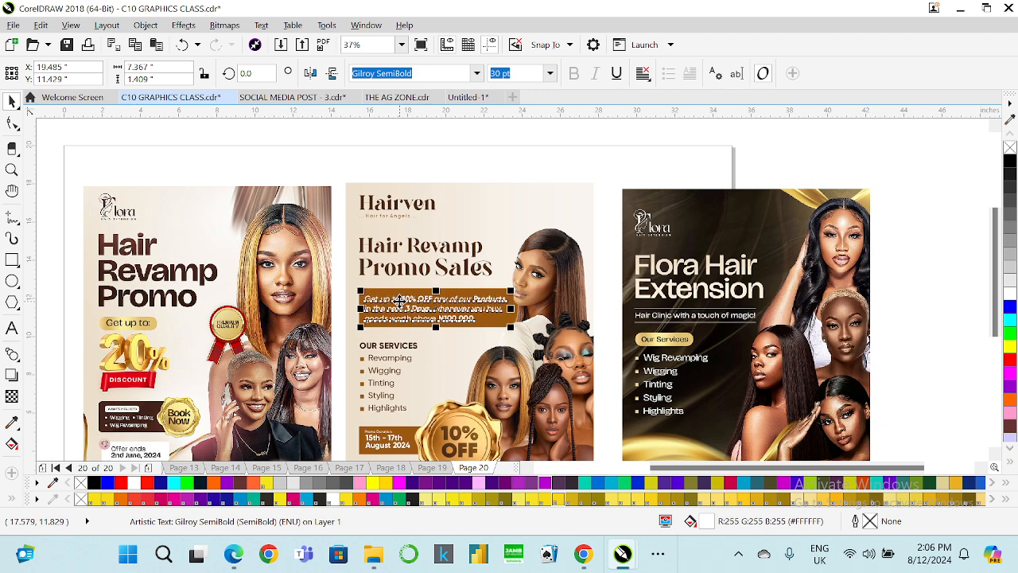
key("Up")
key("Up")
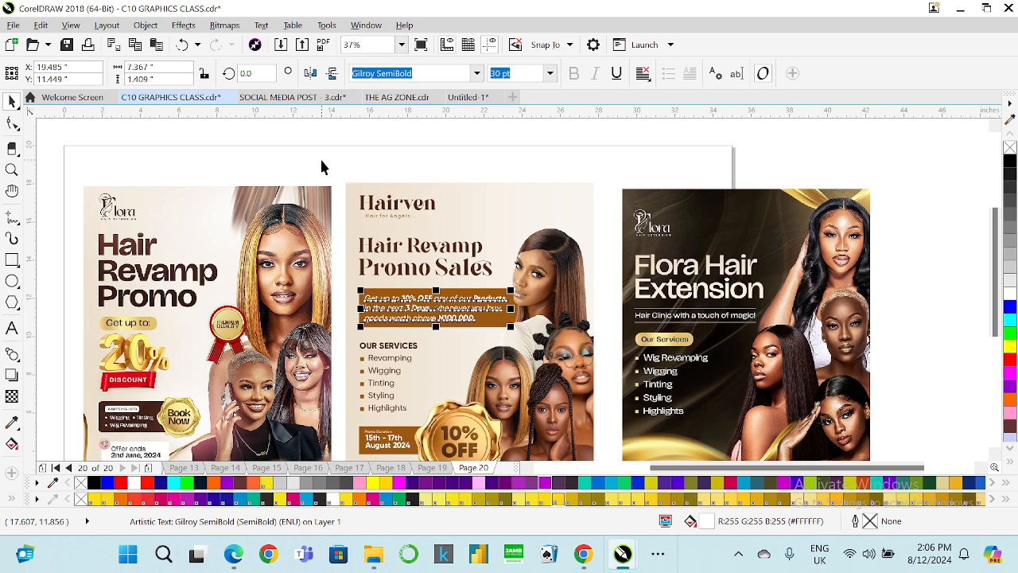
Scale down the Hairven brand name and tagline together to about 68 pt.
left_click(429, 205)
scroll(437, 194, "up", 1)
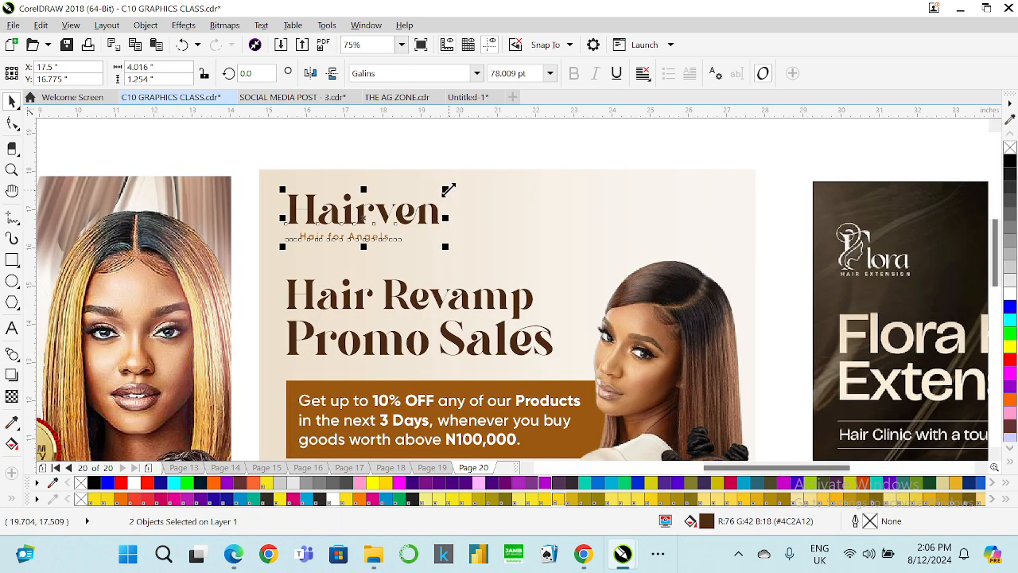
left_click_drag(449, 189, 427, 193)
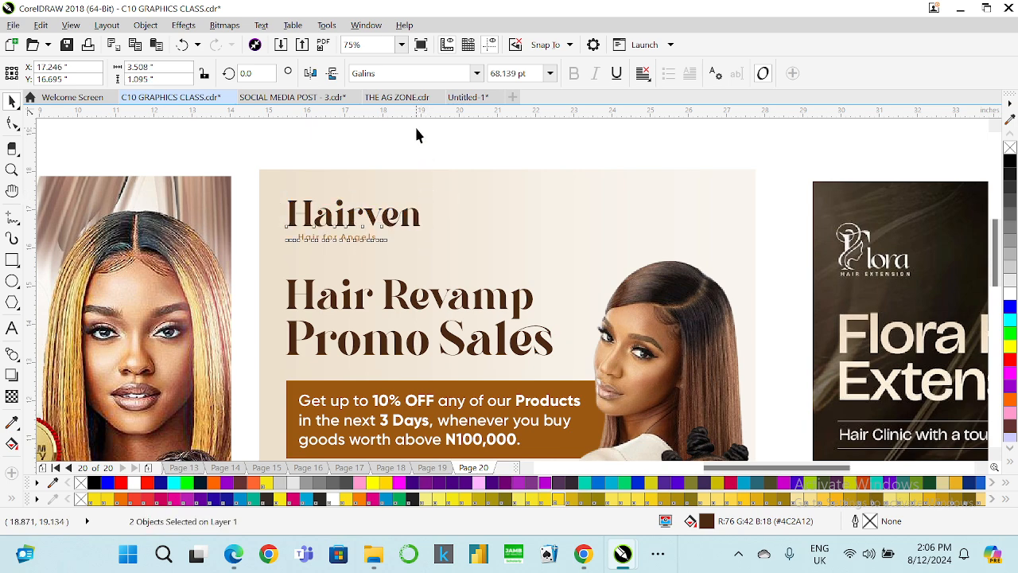
Try to skew the Hairven brand name into a slanted style.
left_click(350, 216)
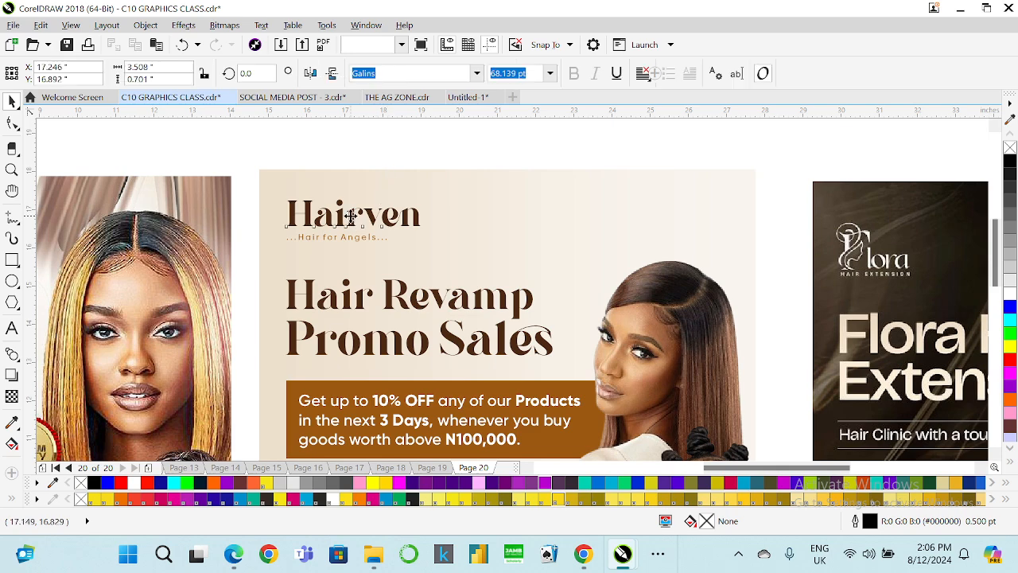
left_click(350, 217)
left_click_drag(354, 194, 364, 192)
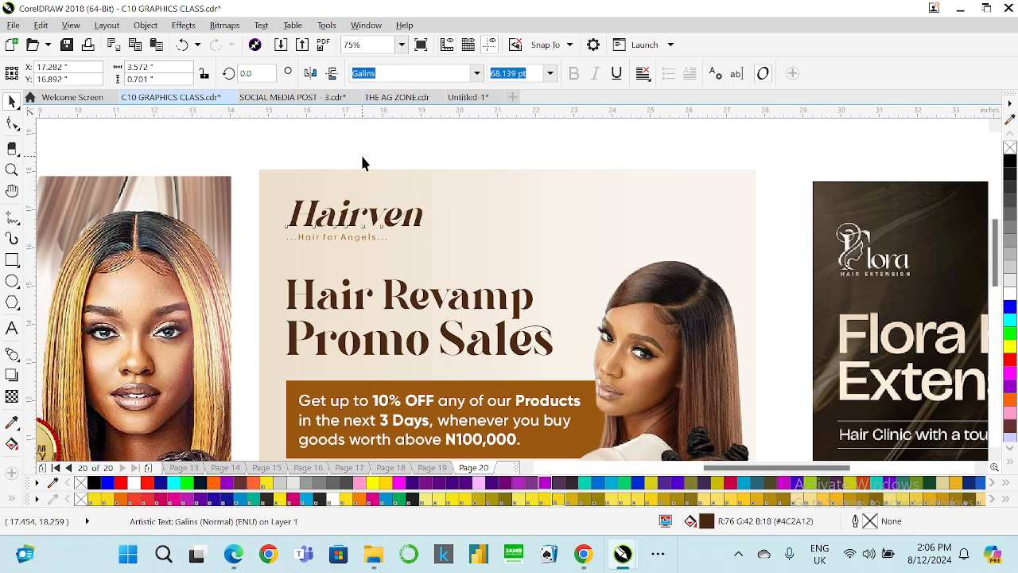
left_click(362, 162)
scroll(362, 162, "down", 2)
left_click(362, 163)
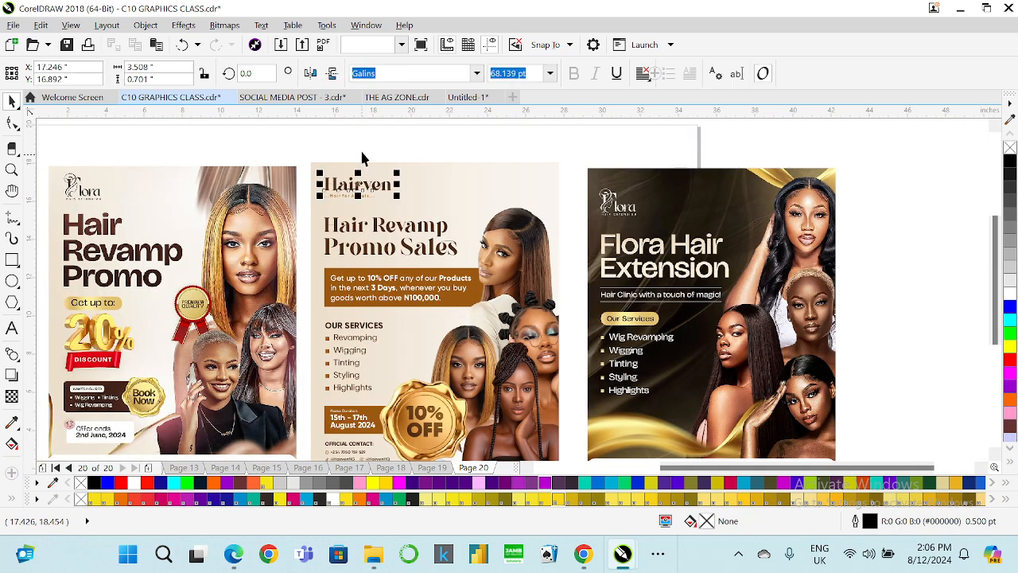
Zoom to fit and preview the finished flyers in full-screen view.
left_click(363, 140)
left_click(402, 44)
left_click(355, 177)
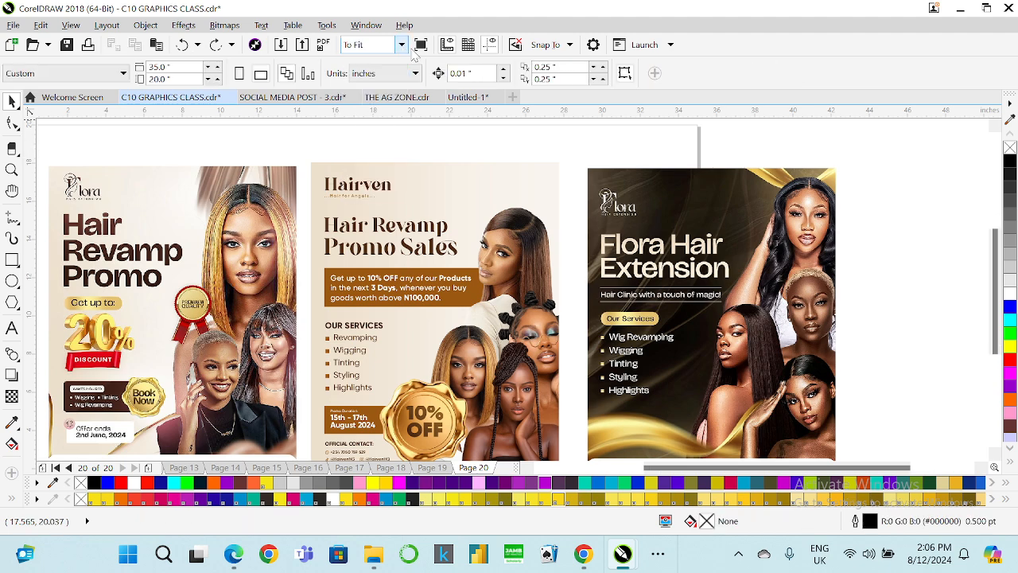
left_click(421, 44)
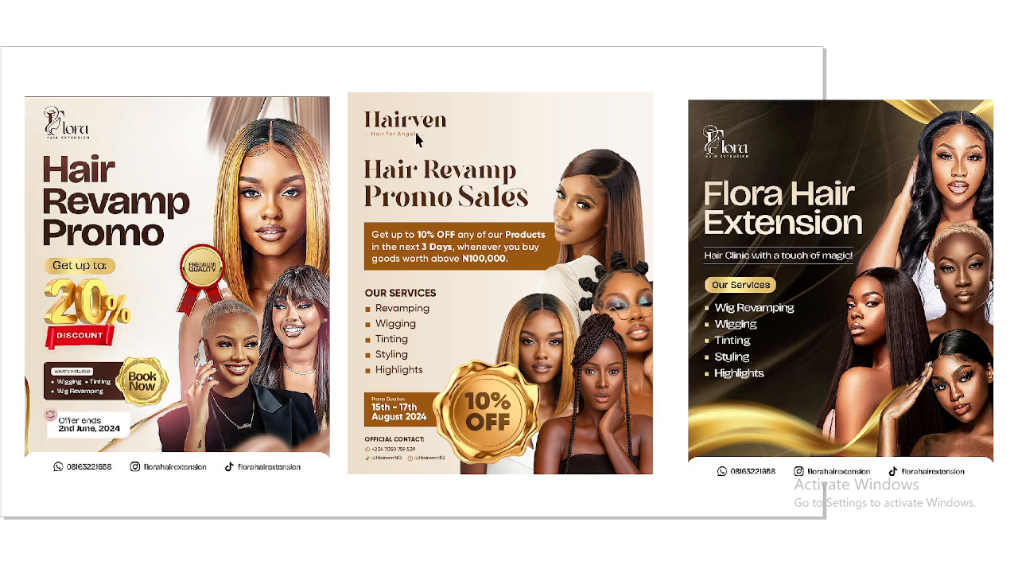
Replace the tagline under Hairven with the text "HAIR MADE FOR ANGELS".
key("F9")
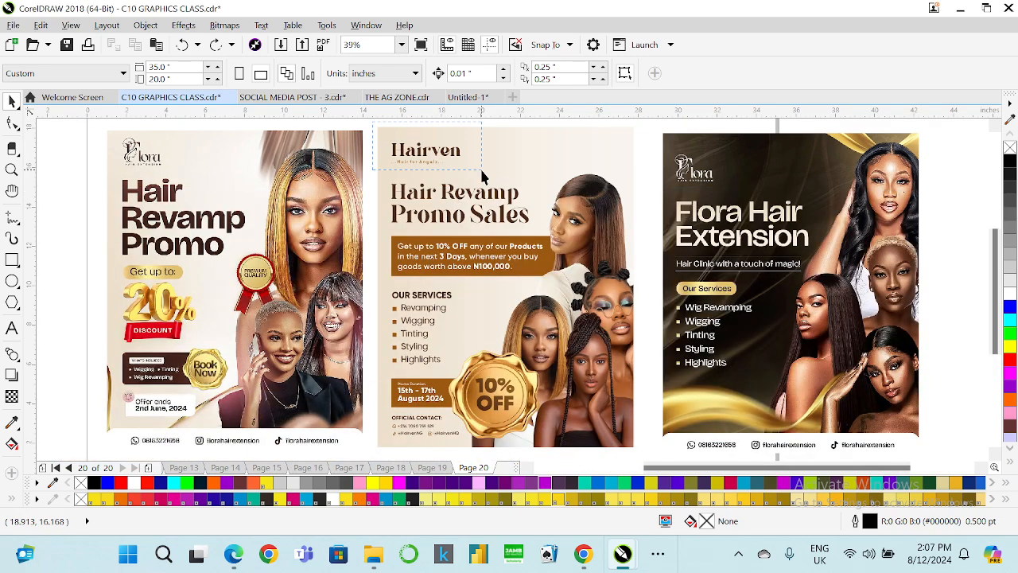
left_click_drag(482, 169, 482, 170)
scroll(456, 156, "up", 1)
left_click_drag(469, 124, 453, 132)
left_click(353, 173)
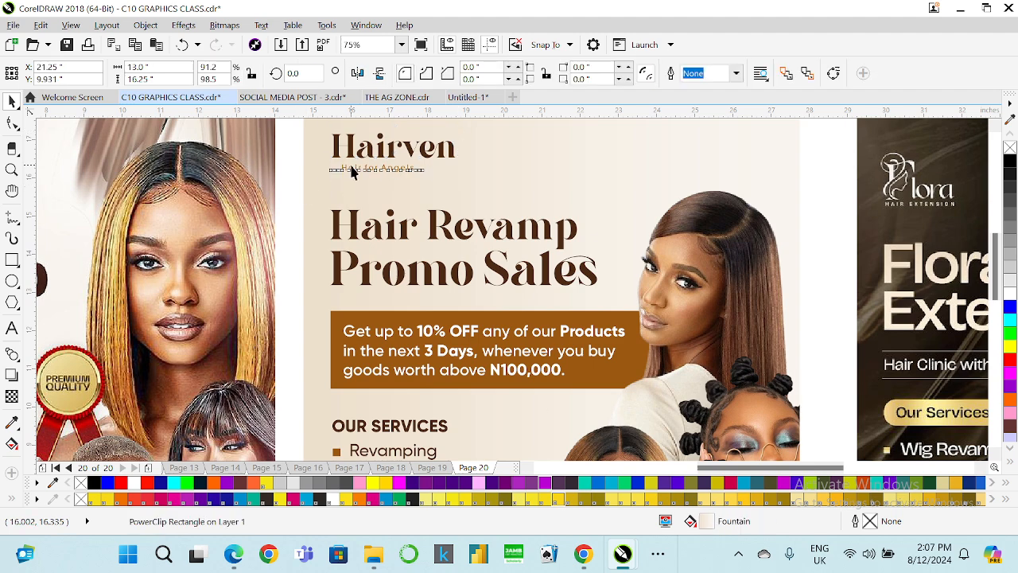
left_click(353, 171)
left_click(16, 327)
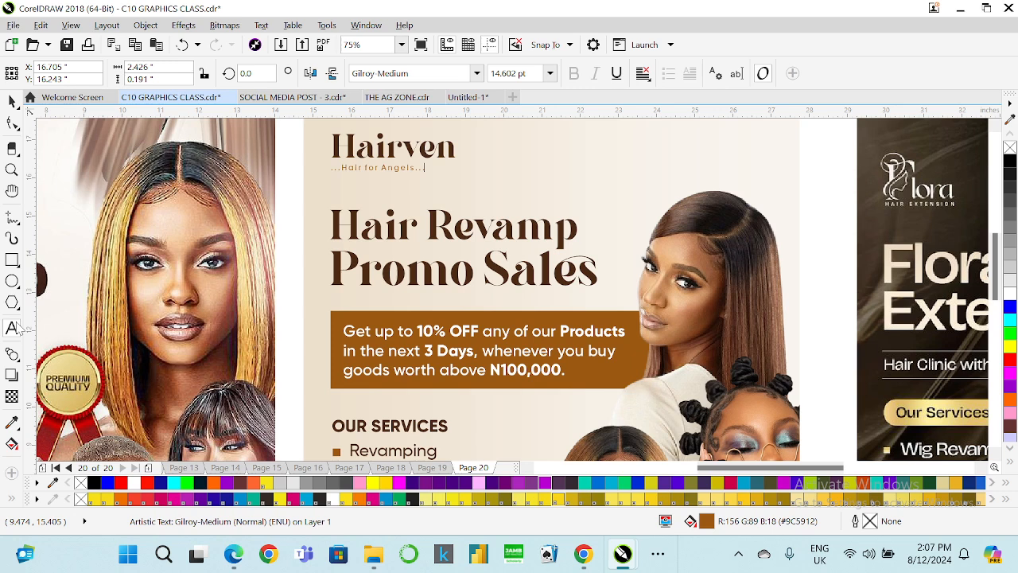
key("ctrl+a")
type("H")
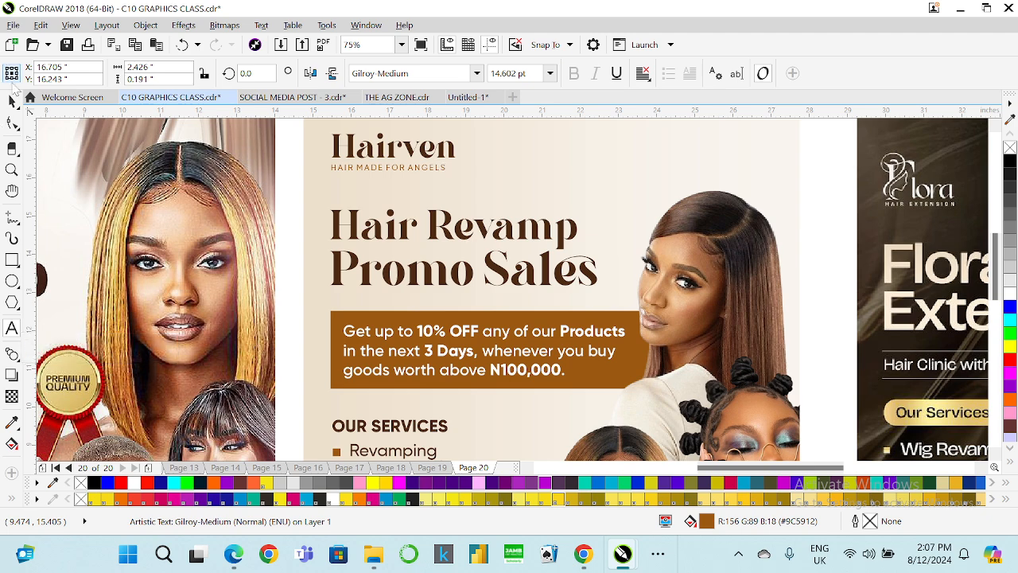
Widen the tagline's letter spacing and set its font size to 12 pt.
left_click(12, 123)
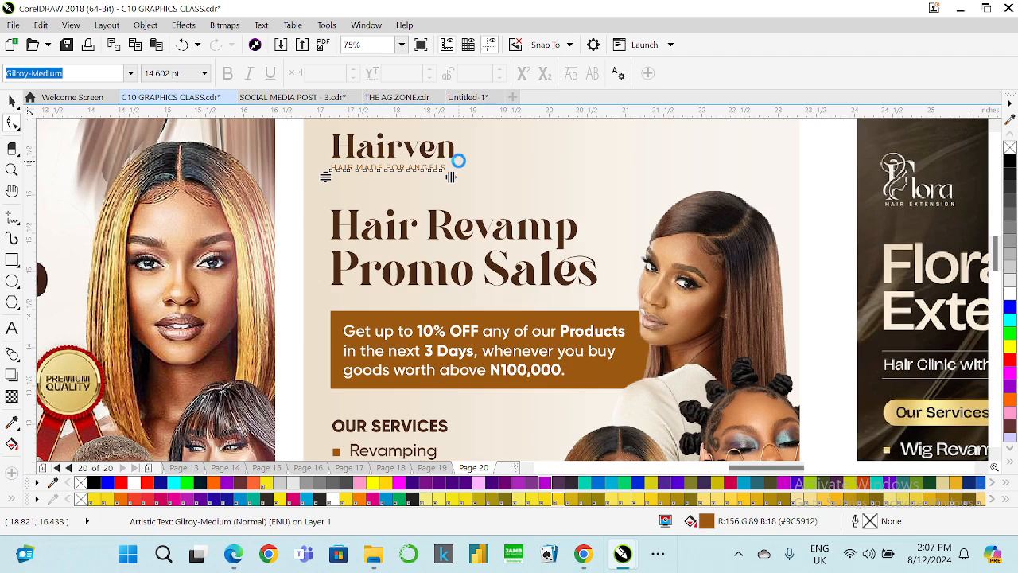
scroll(446, 187, "up", 2)
left_click_drag(447, 189, 457, 189)
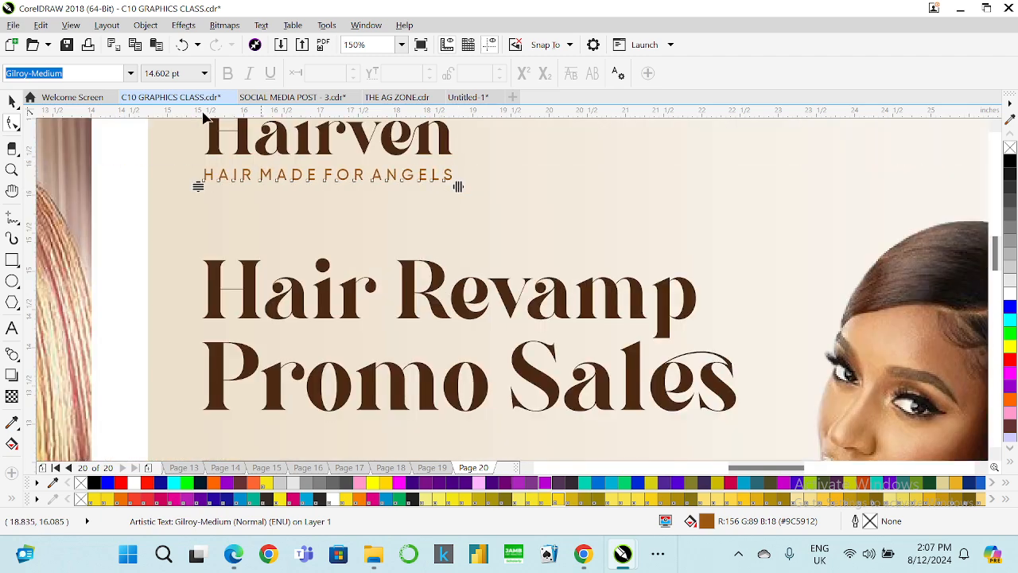
key("space")
left_click(548, 73)
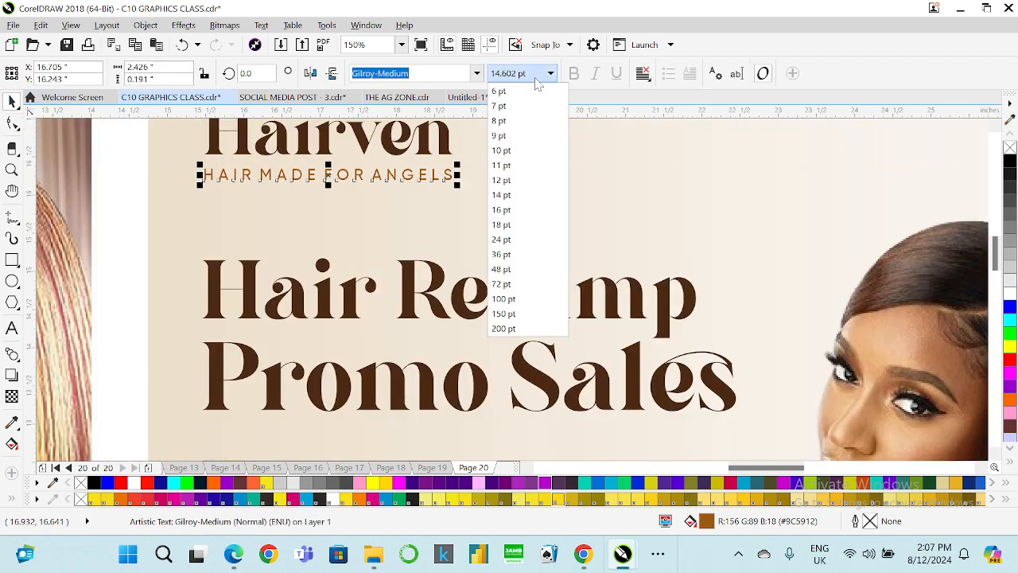
left_click(517, 179)
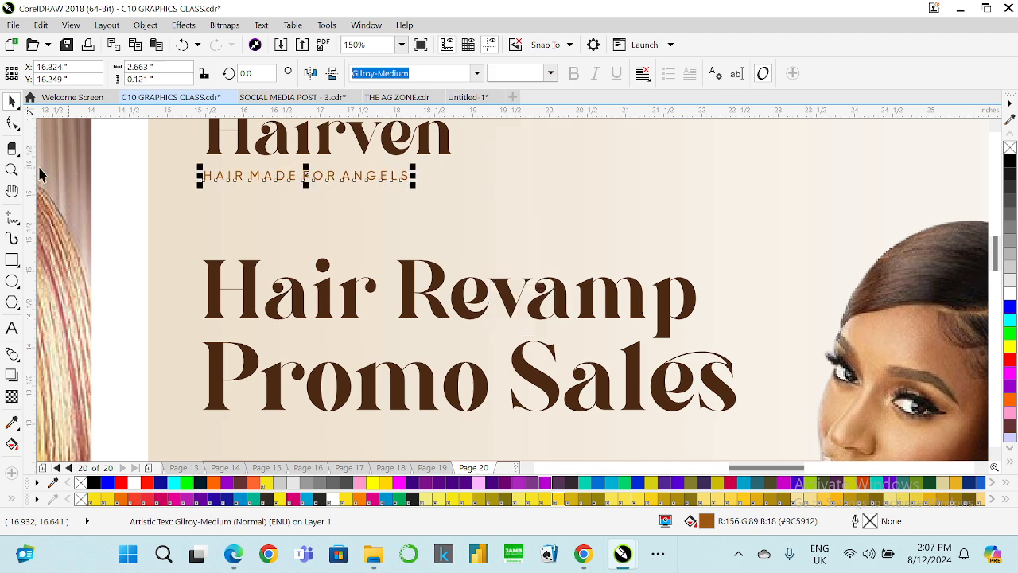
Adjust the gaps between the tagline's words and stretch its letter spacing to match the Hairven width.
left_click(12, 327)
left_click(249, 175)
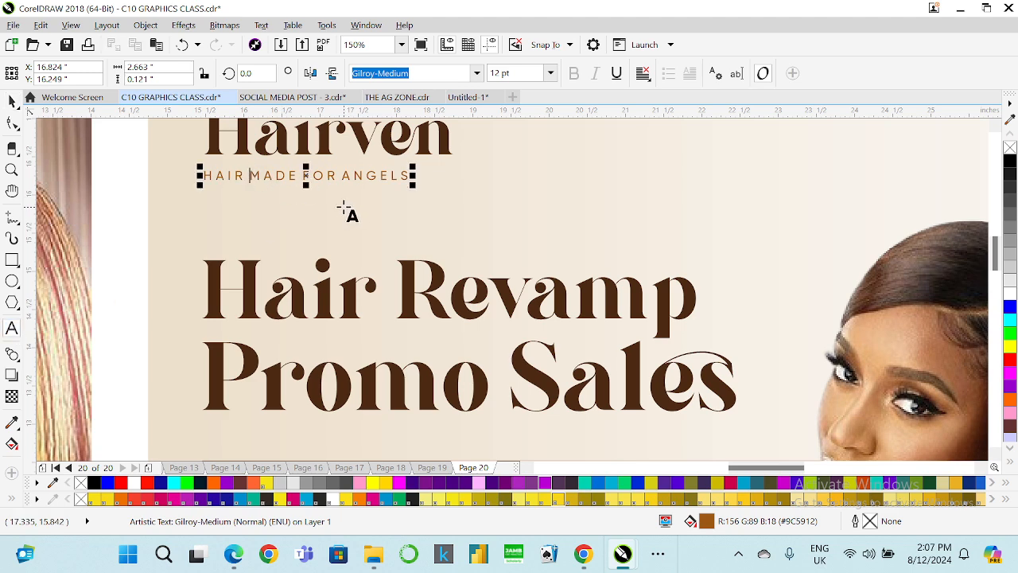
left_click(302, 175)
left_click(345, 177)
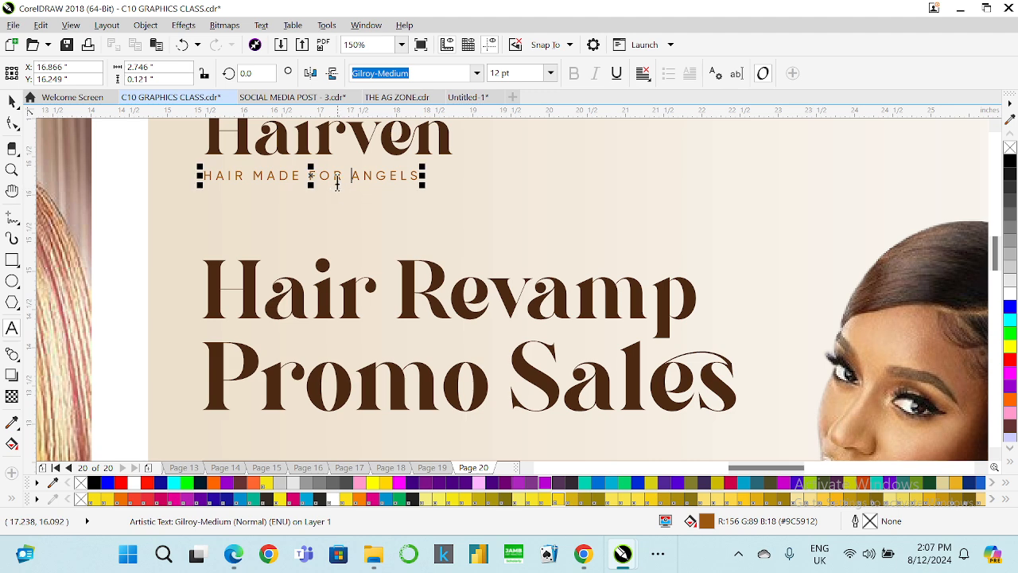
key("BackSpace")
key("BackSpace")
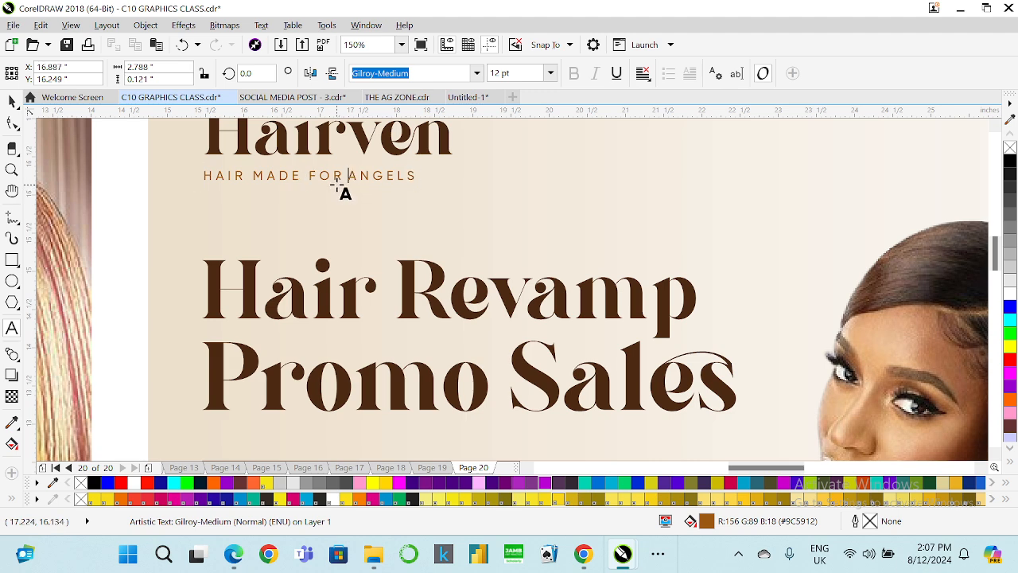
left_click(12, 122)
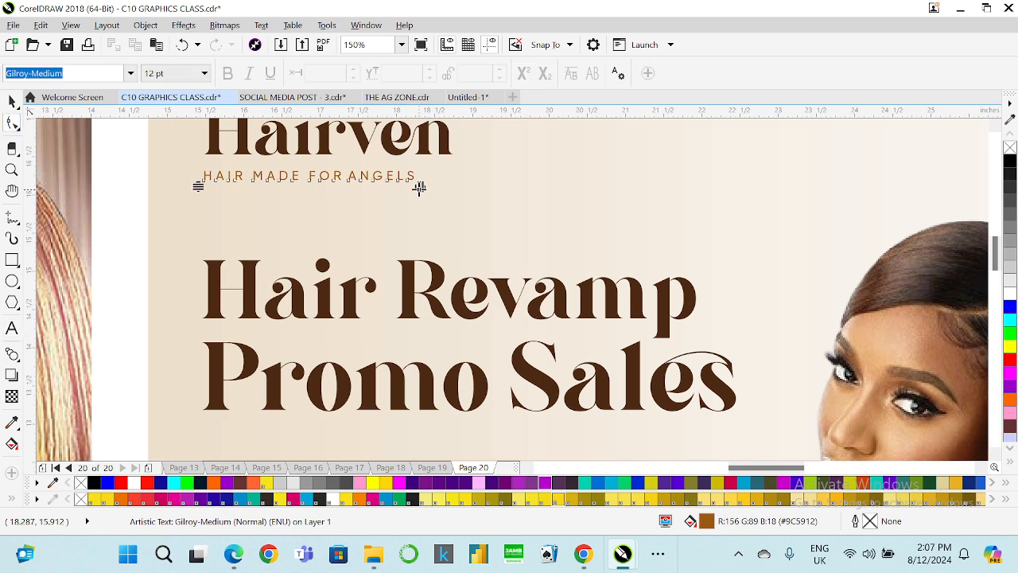
left_click_drag(418, 189, 464, 187)
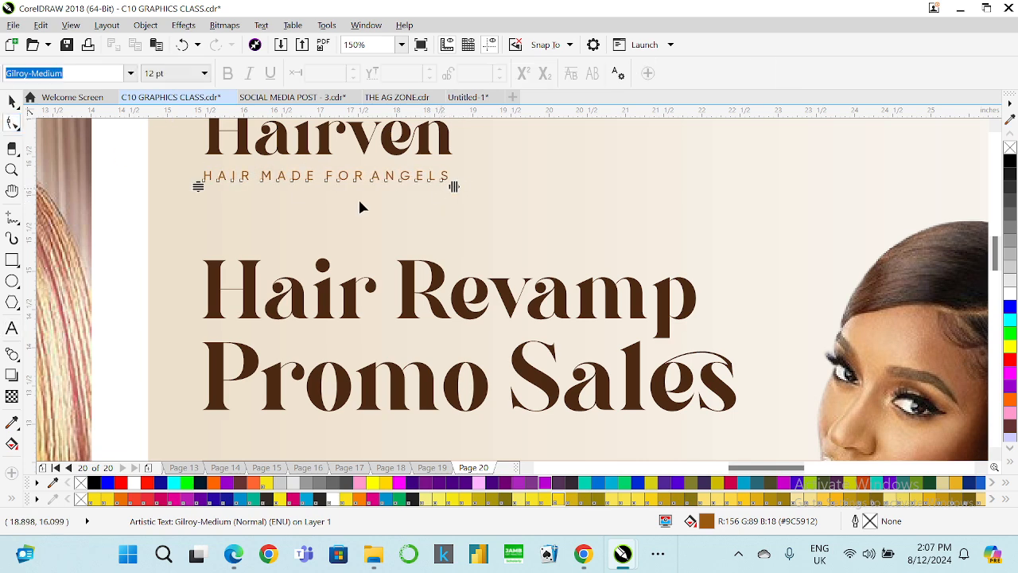
Scale the Hairven brand name and tagline together down to about 61 pt and nudge them slightly down.
key("space")
scroll(454, 213, "down", 2)
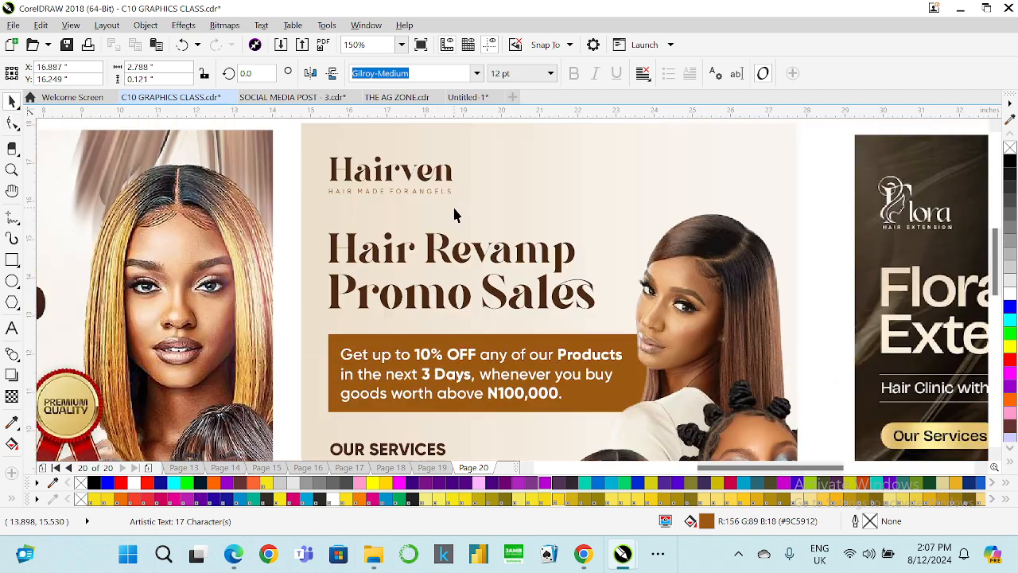
left_click(446, 192)
left_click(407, 173, "shift")
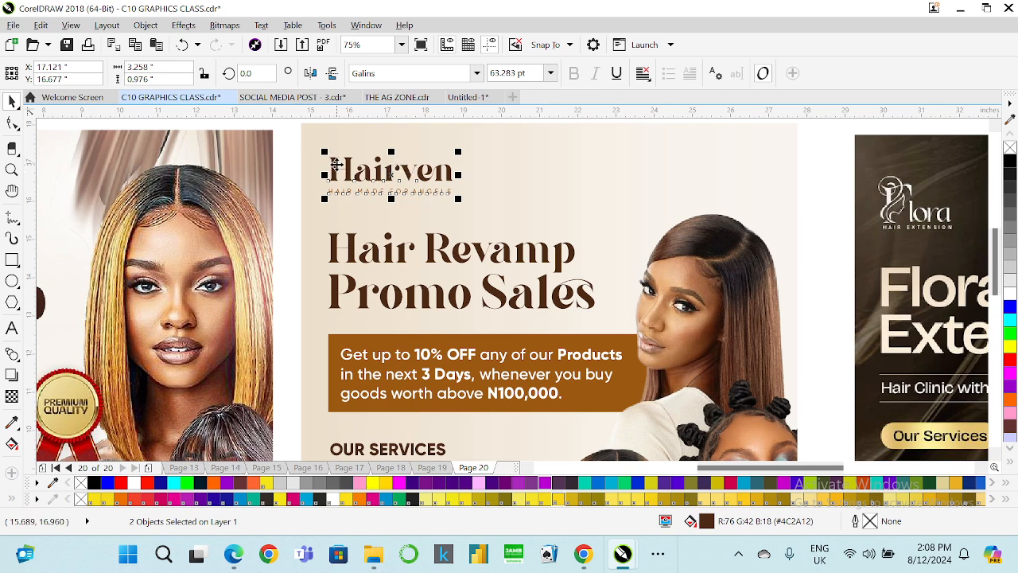
left_click(402, 45)
left_click(374, 70)
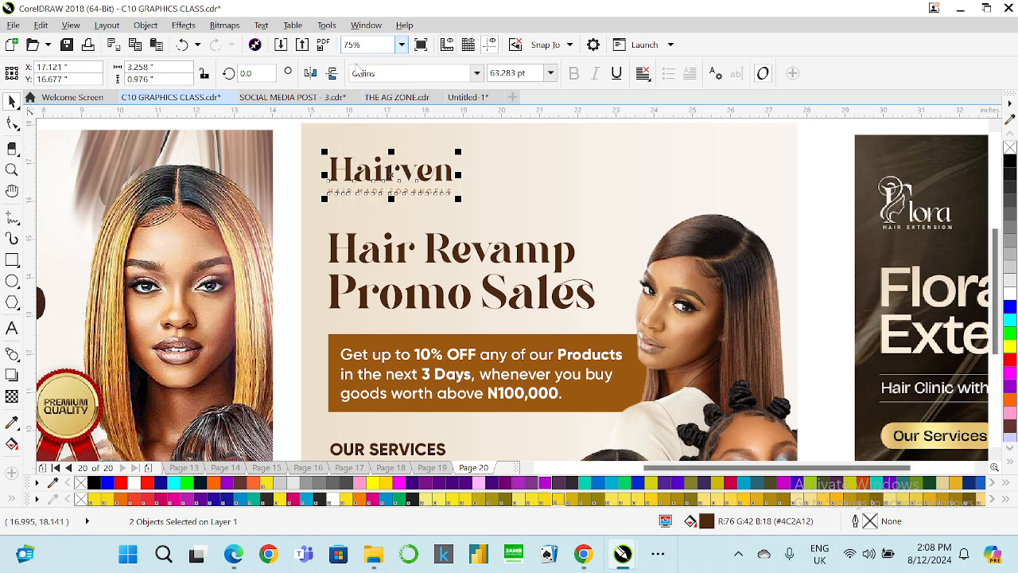
scroll(458, 141, "up", 2)
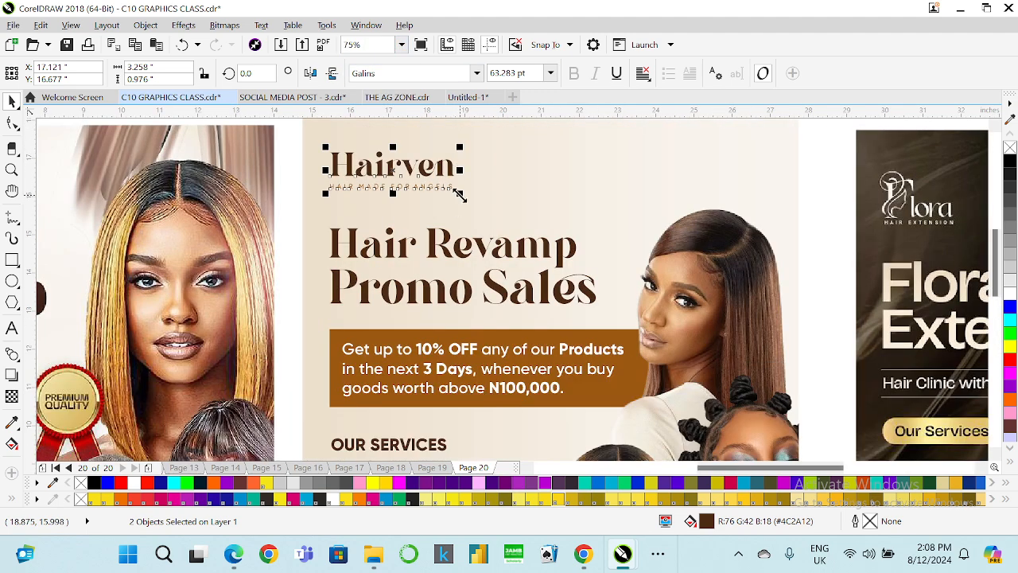
left_click_drag(459, 195, 455, 193)
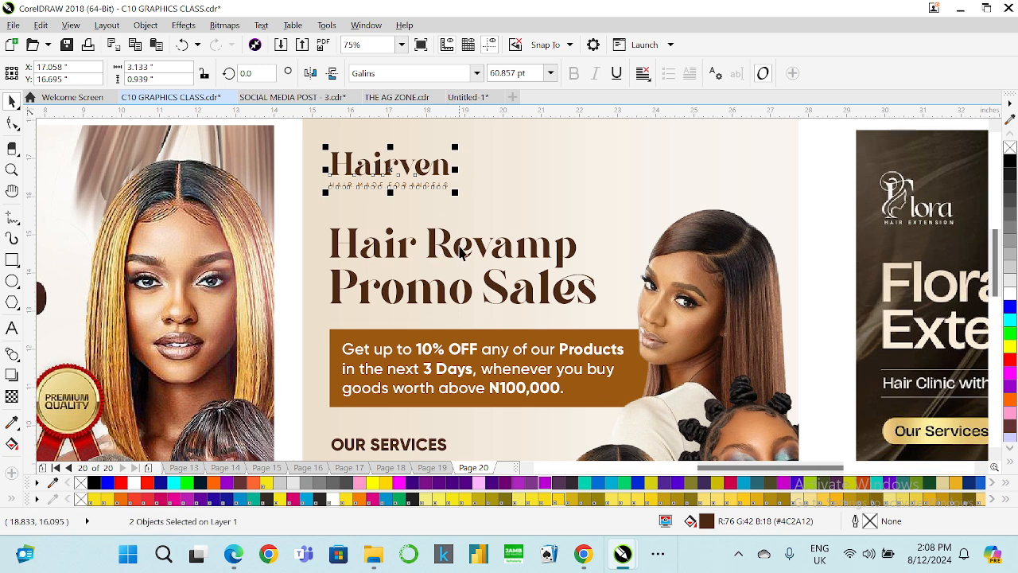
left_click_drag(428, 182, 427, 185)
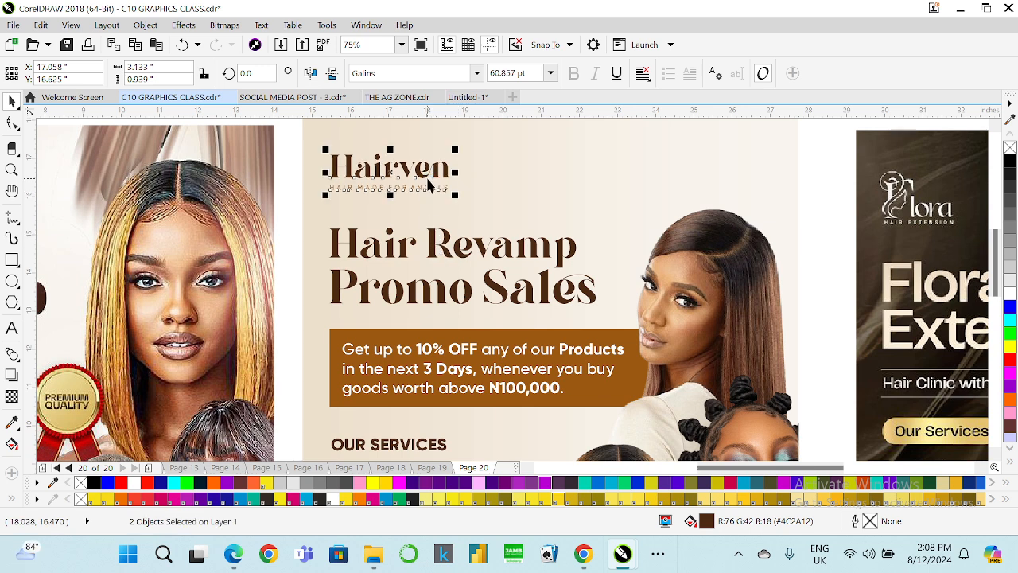
Preview the flyers in full-screen view.
scroll(382, 181, "down", 2)
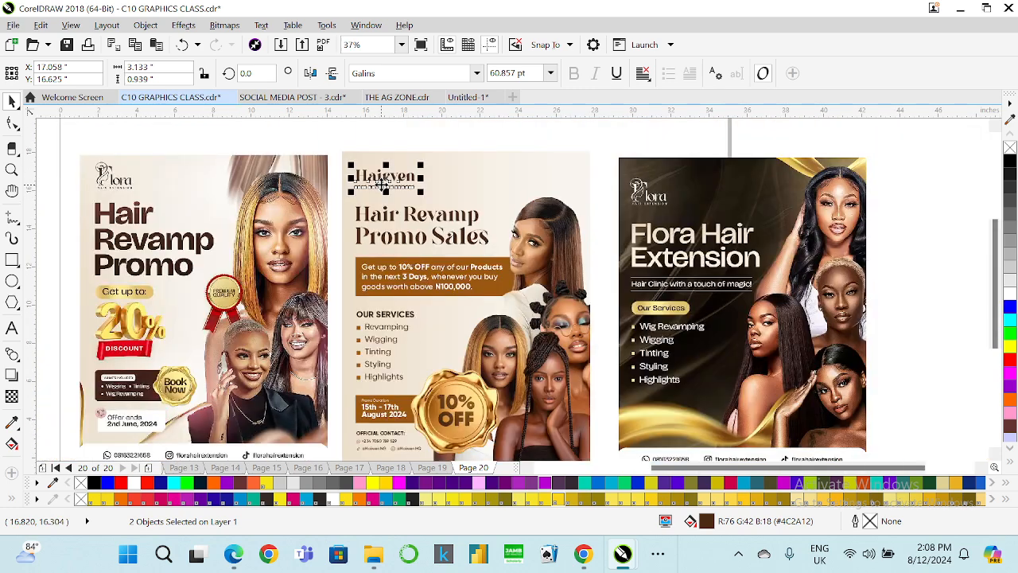
left_click(405, 47)
left_click(379, 58)
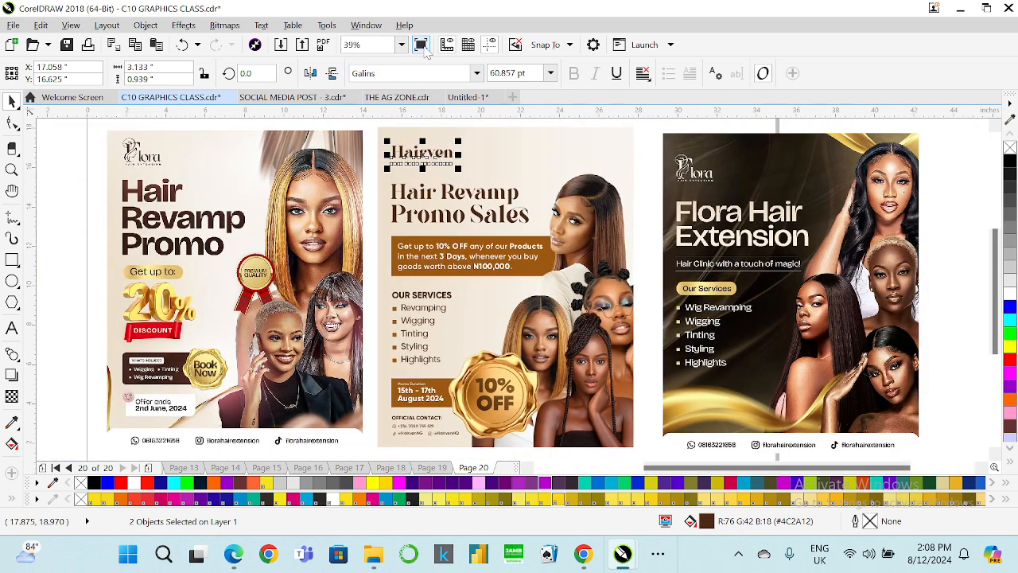
left_click(423, 47)
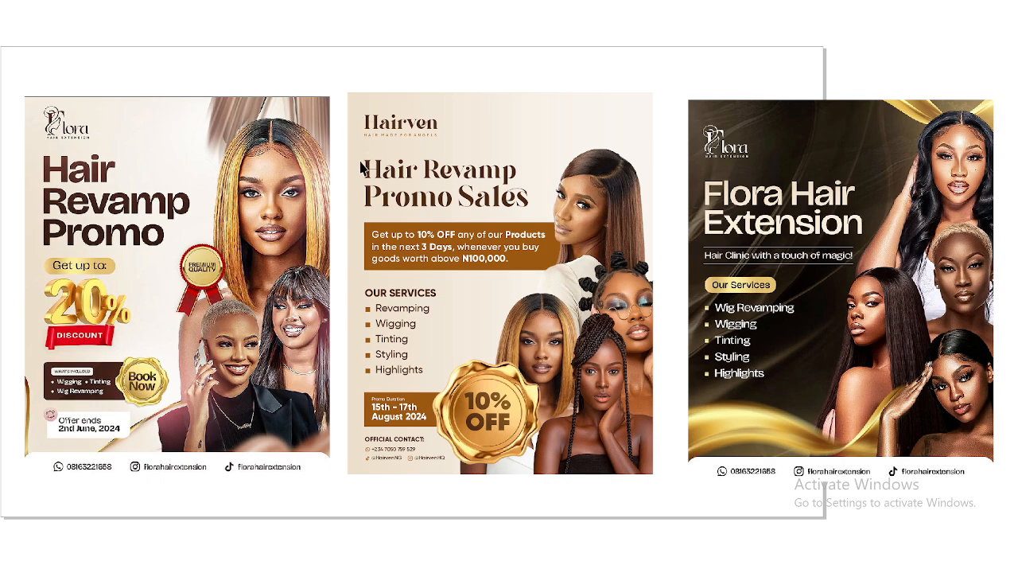
left_click(526, 361)
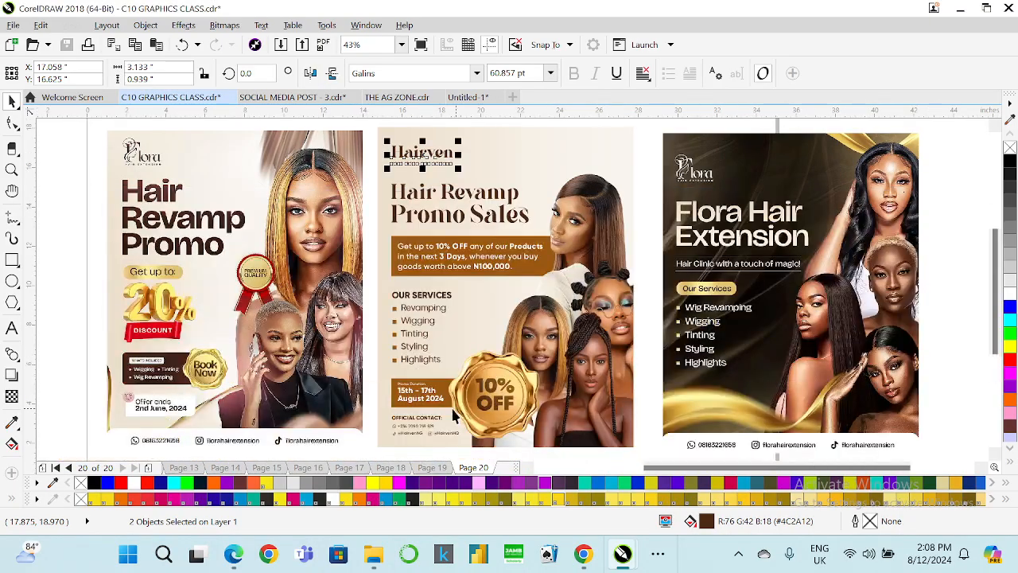
Nudge the promo duration text block up slightly above the footer contacts.
left_click_drag(368, 366, 496, 415)
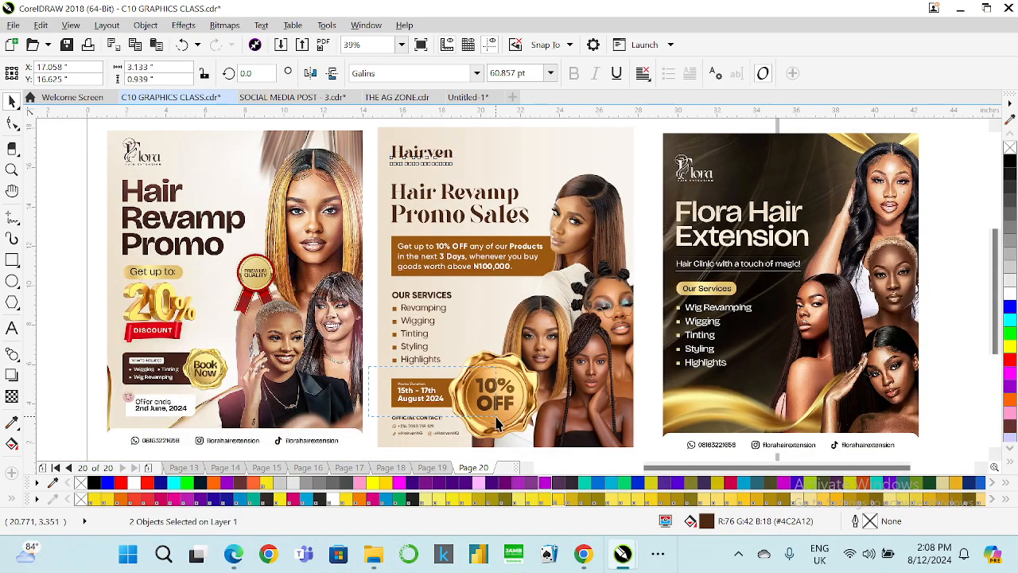
key("Up")
key("Up")
key("Up")
key("Up")
key("Up")
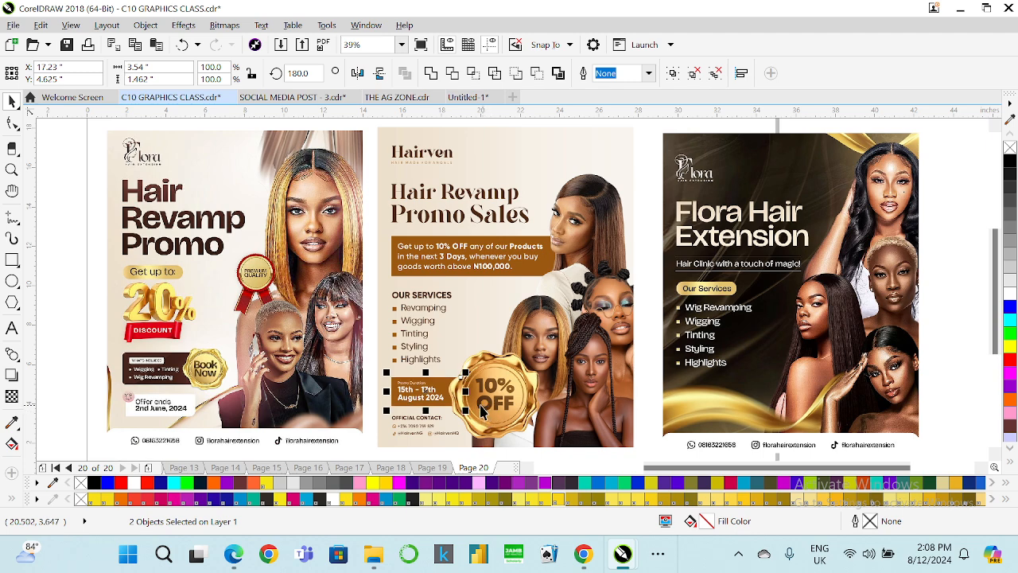
Nudge the Hairven brand name, tagline and Hair Revamp Promo Sales headline up together.
left_click_drag(363, 136, 333, 158)
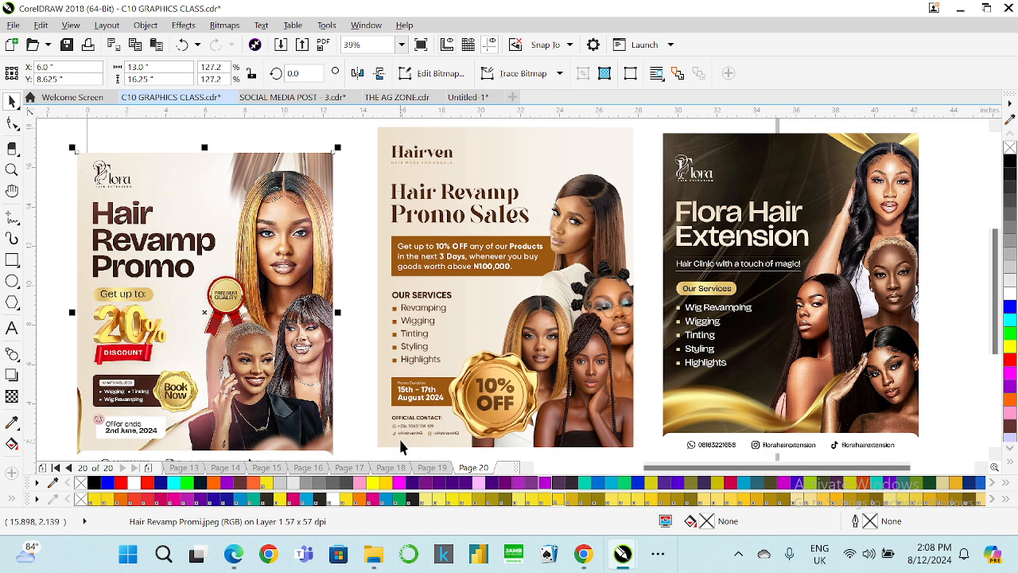
left_click_drag(362, 129, 541, 232)
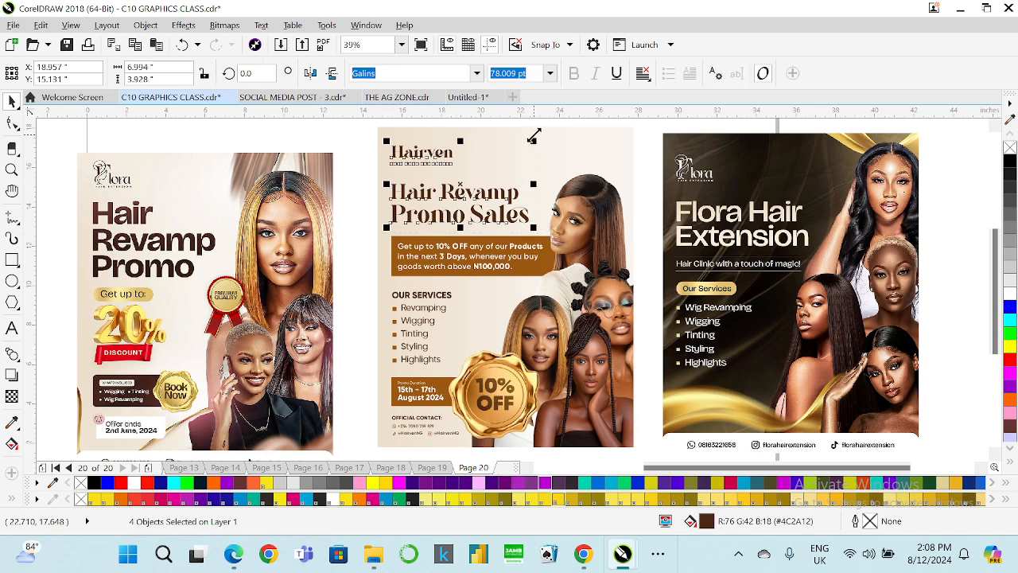
key("Up")
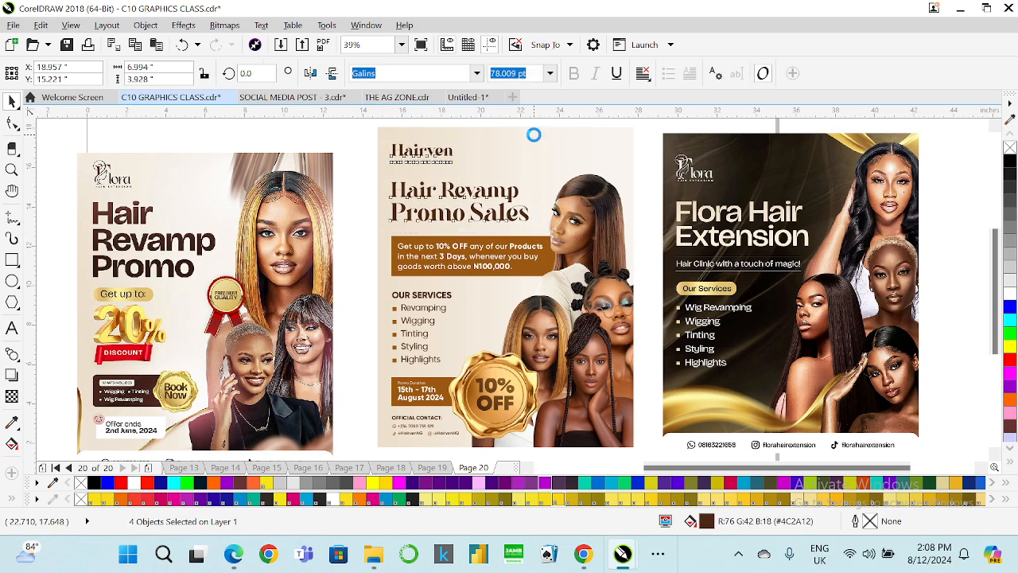
key("Up")
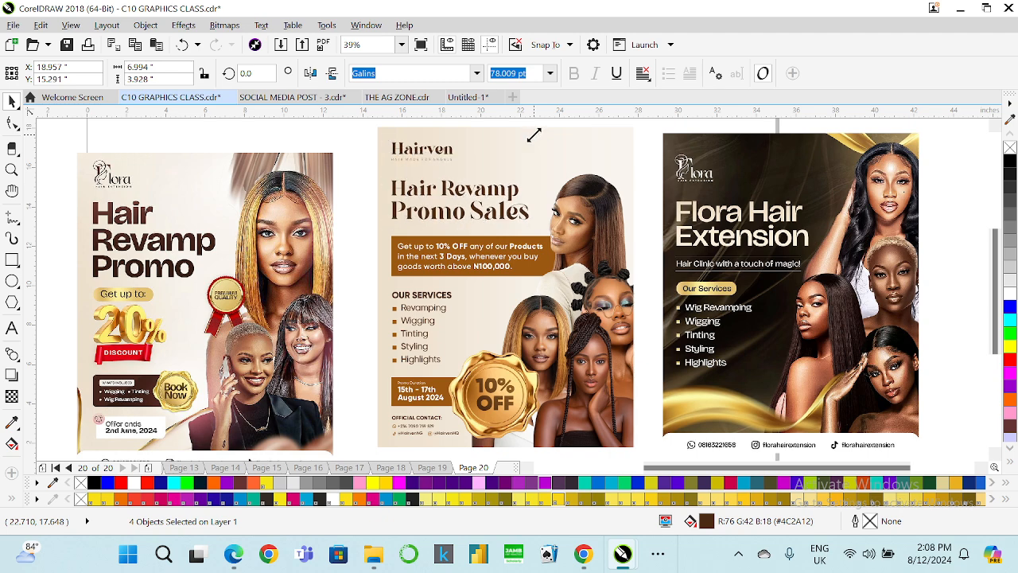
key("Up")
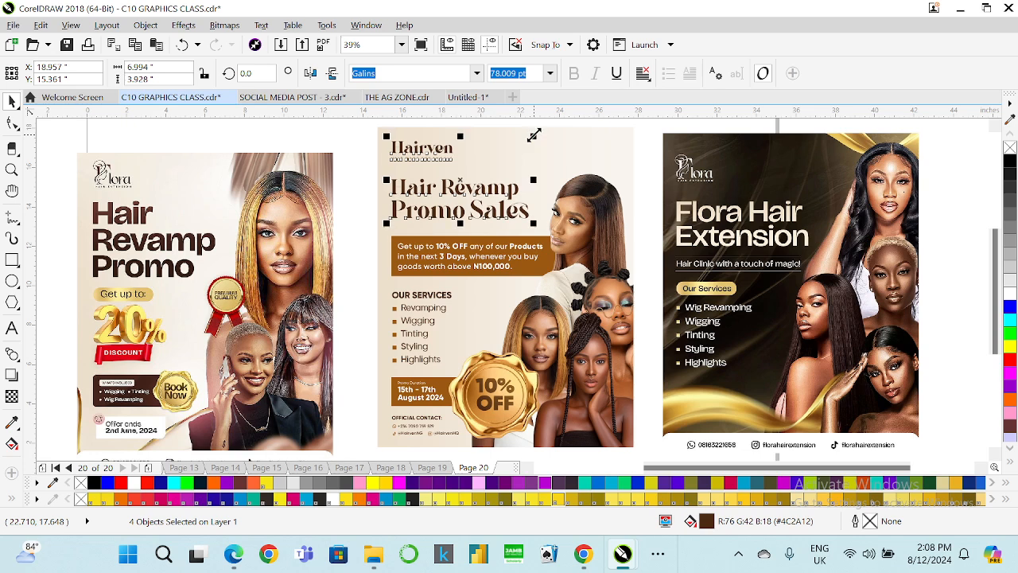
key("Up")
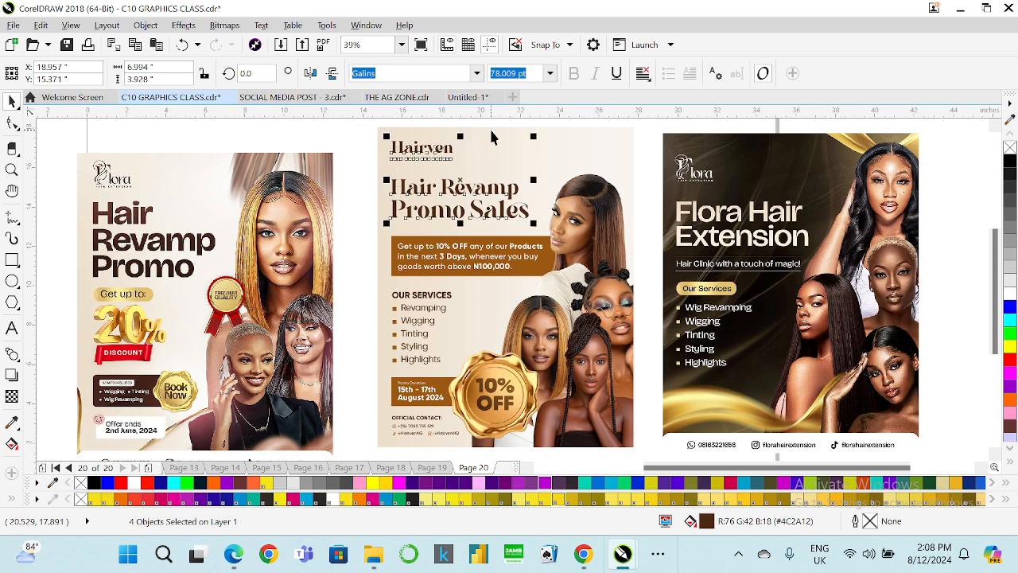
Open the flyer's PowerClip contents and move the brown offer rectangle up slightly.
left_click(410, 240)
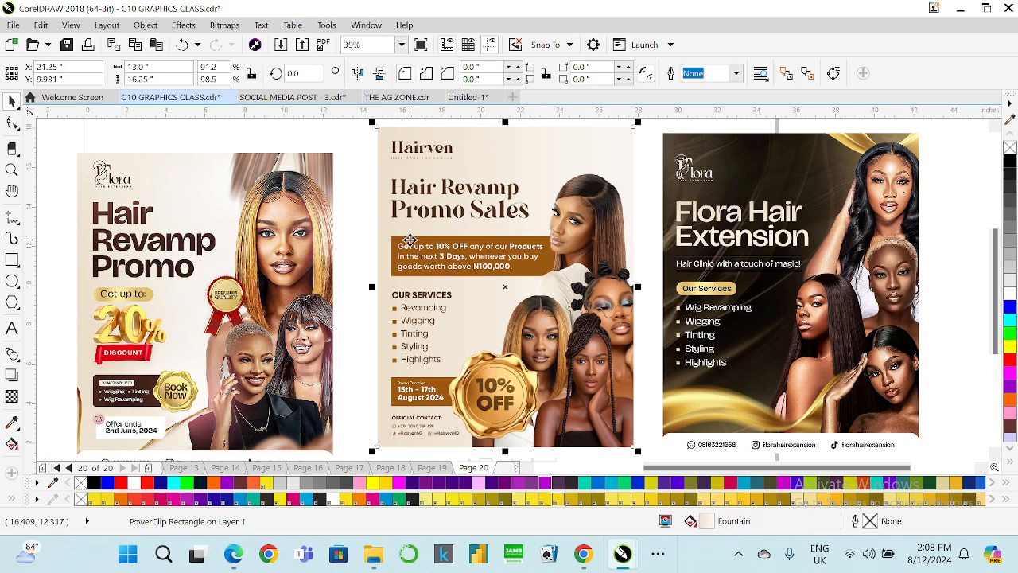
left_click(403, 249, "ctrl")
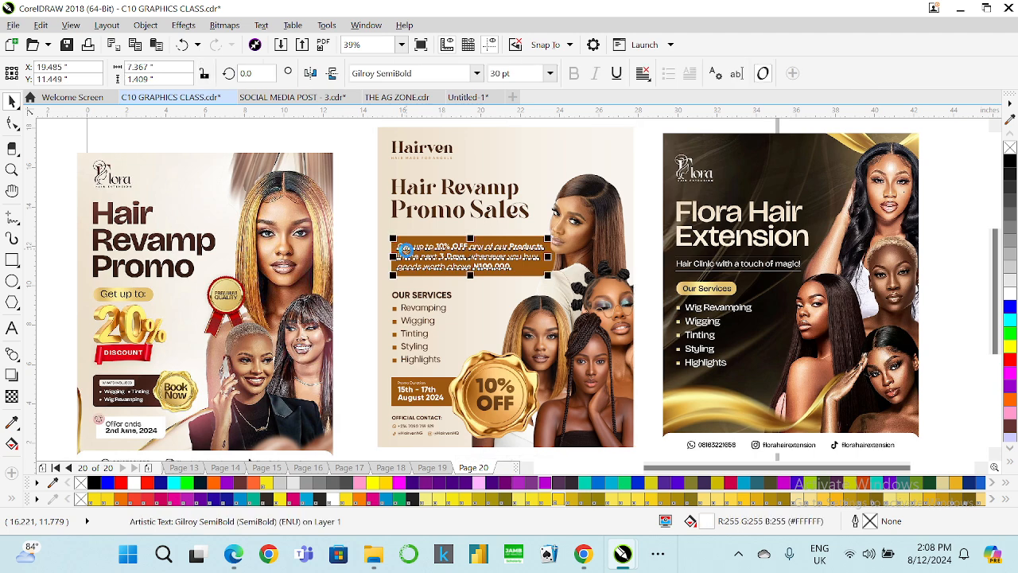
right_click(409, 253)
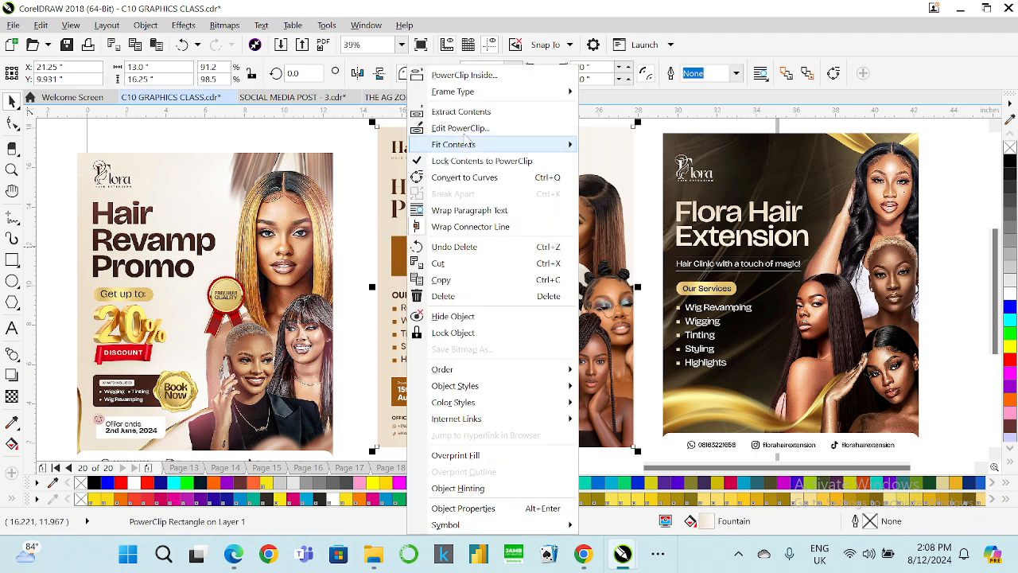
left_click(460, 128)
left_click(432, 240)
left_click(432, 231)
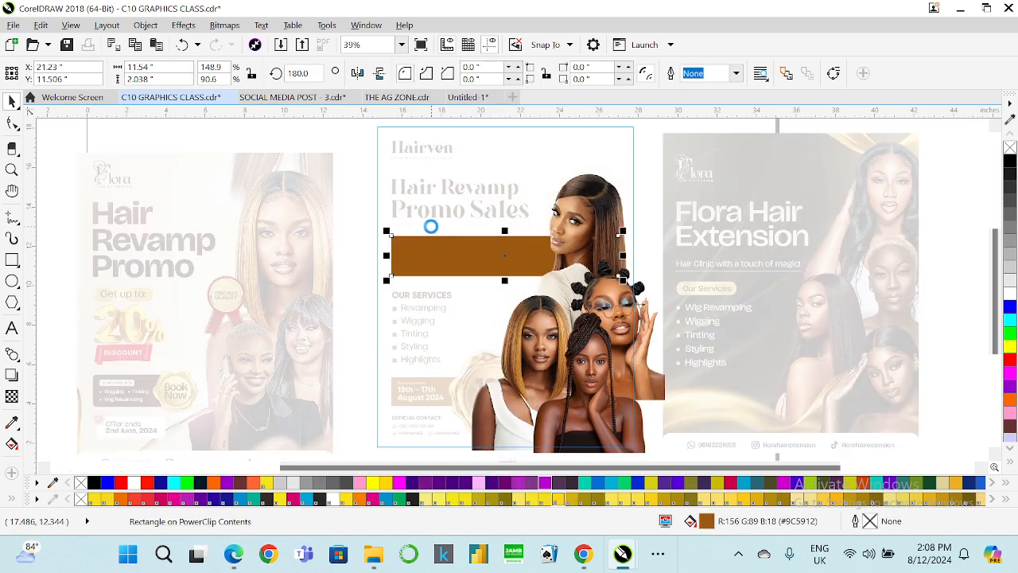
left_click_drag(432, 230, 432, 224)
Nudge the model photos up slightly inside the PowerClip.
left_click(580, 216)
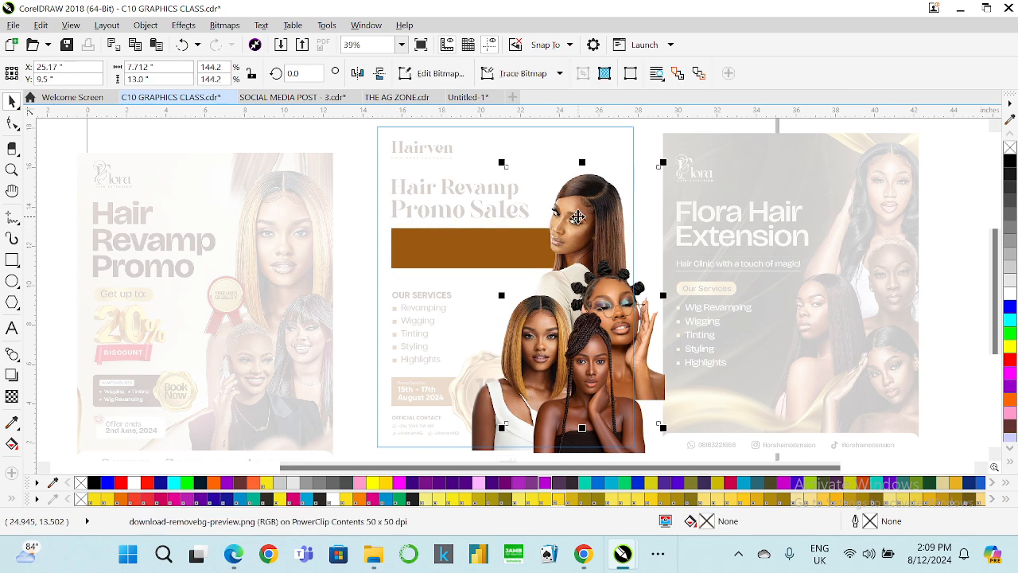
double_click(594, 179)
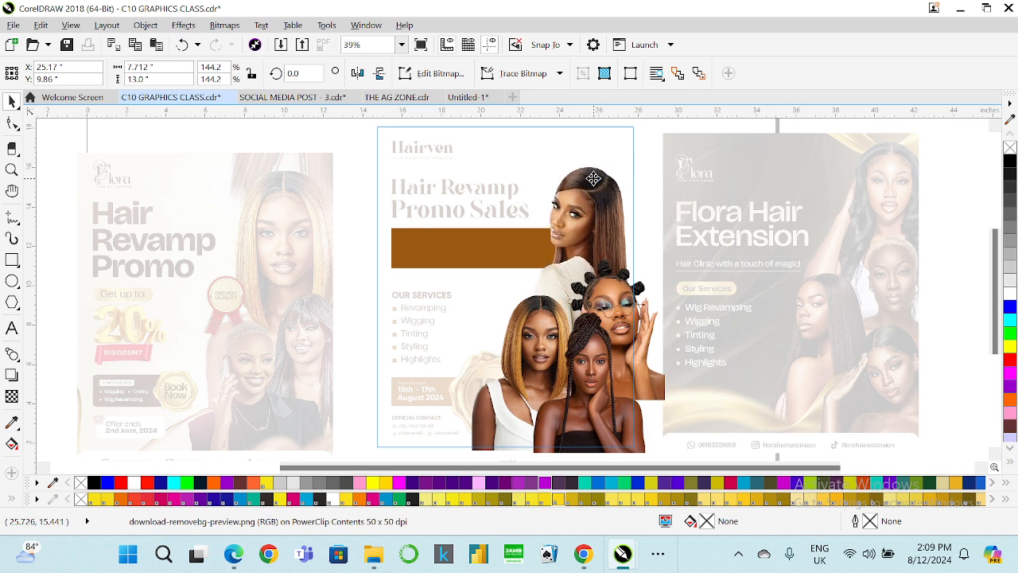
left_click(593, 178)
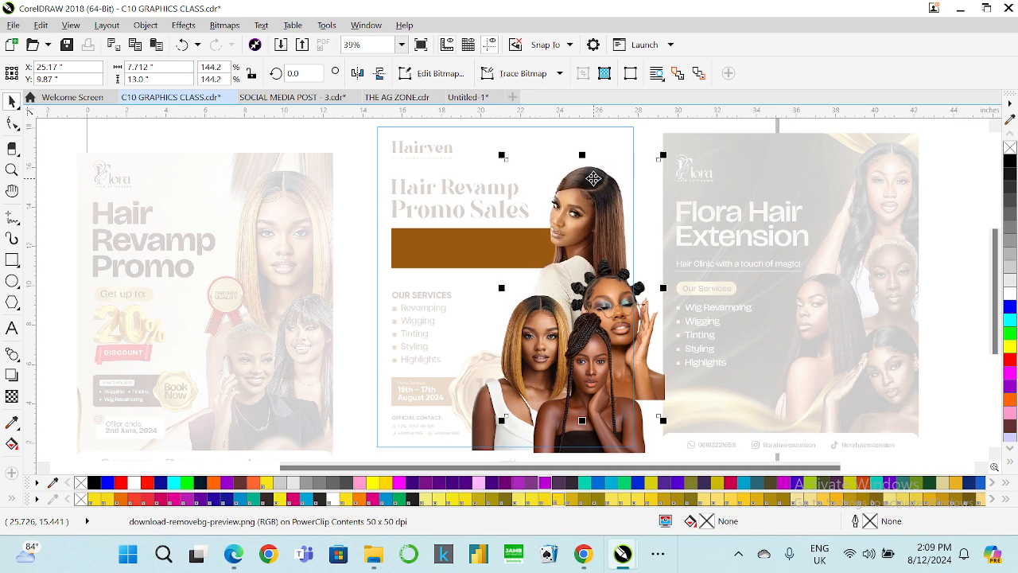
left_click(543, 303)
key("Up")
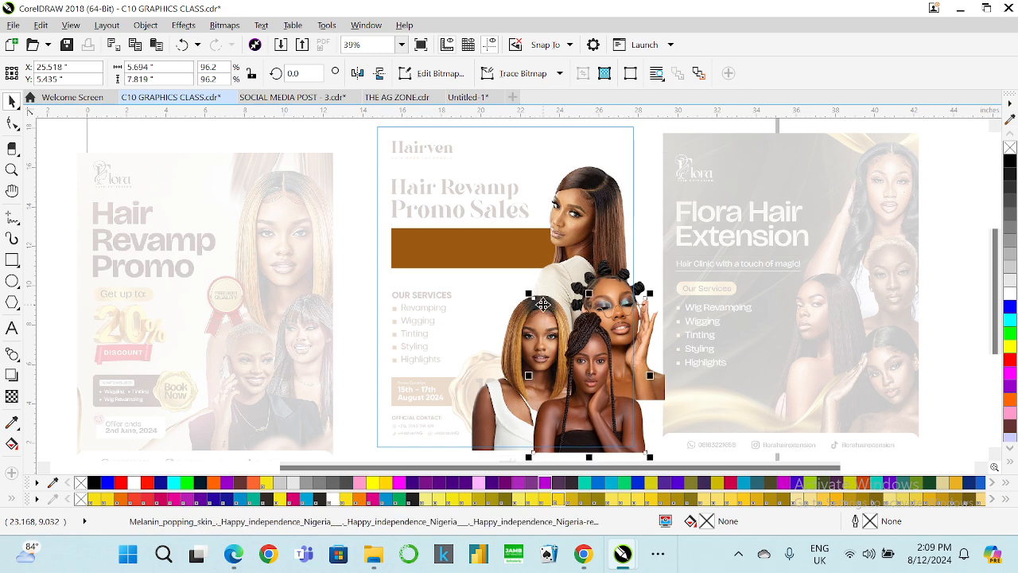
left_click(481, 416)
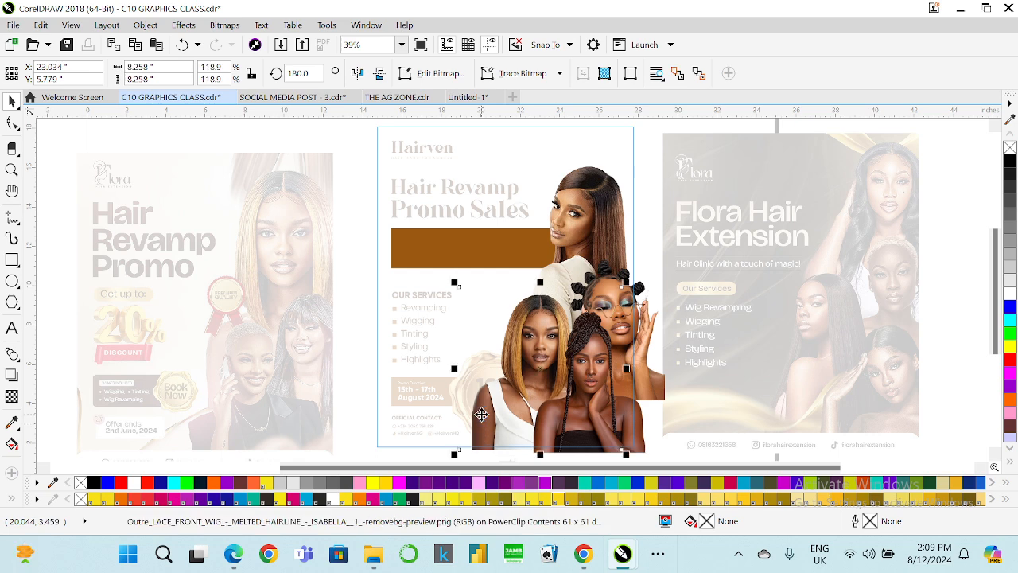
key("Up")
key("Up")
key("Up")
key("Up")
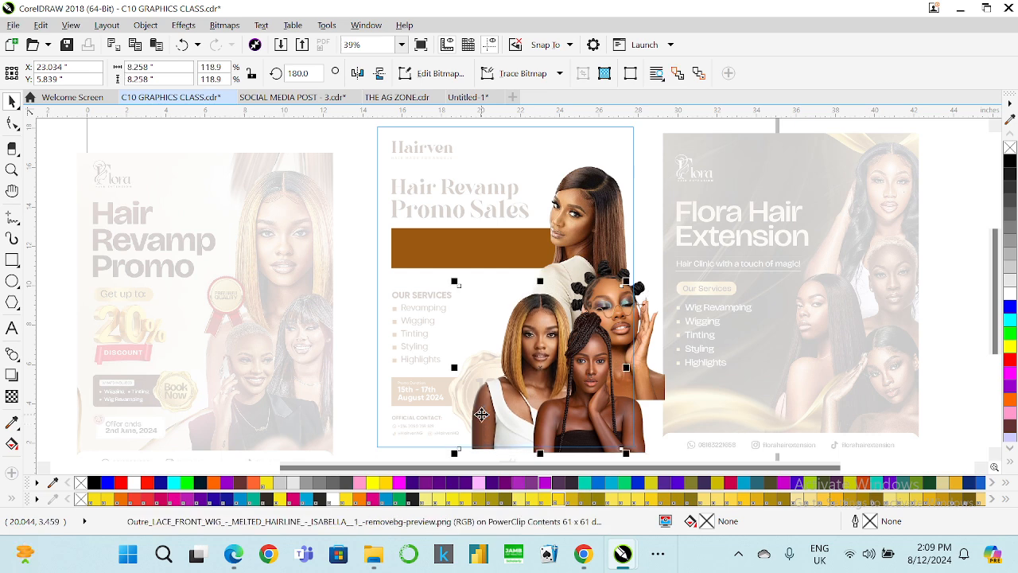
Paste the offer text into the PowerClip, center it horizontally on the brown rectangle, and finish editing.
key("ctrl+v")
left_click(429, 233, "shift")
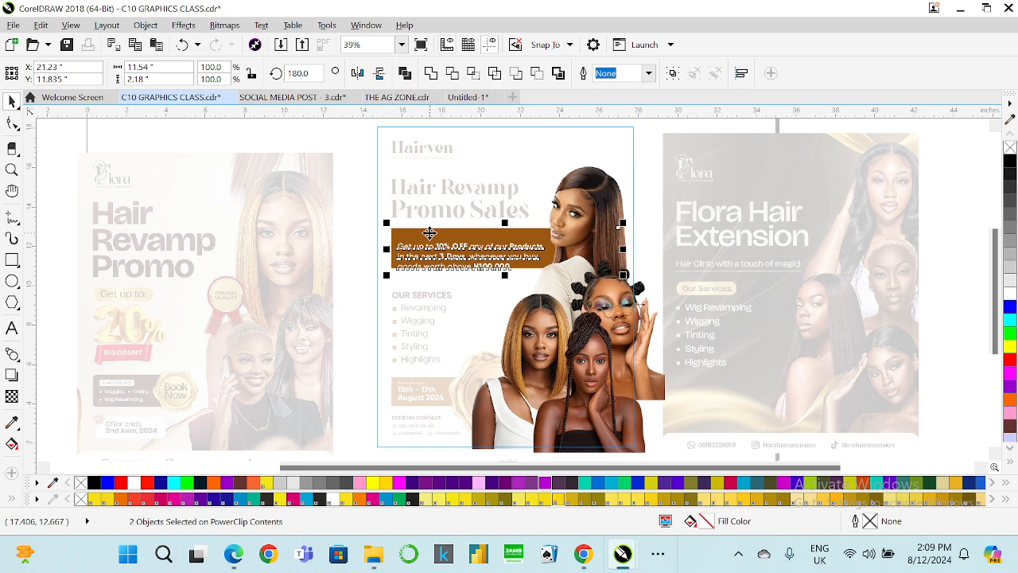
key("c")
left_click(352, 257)
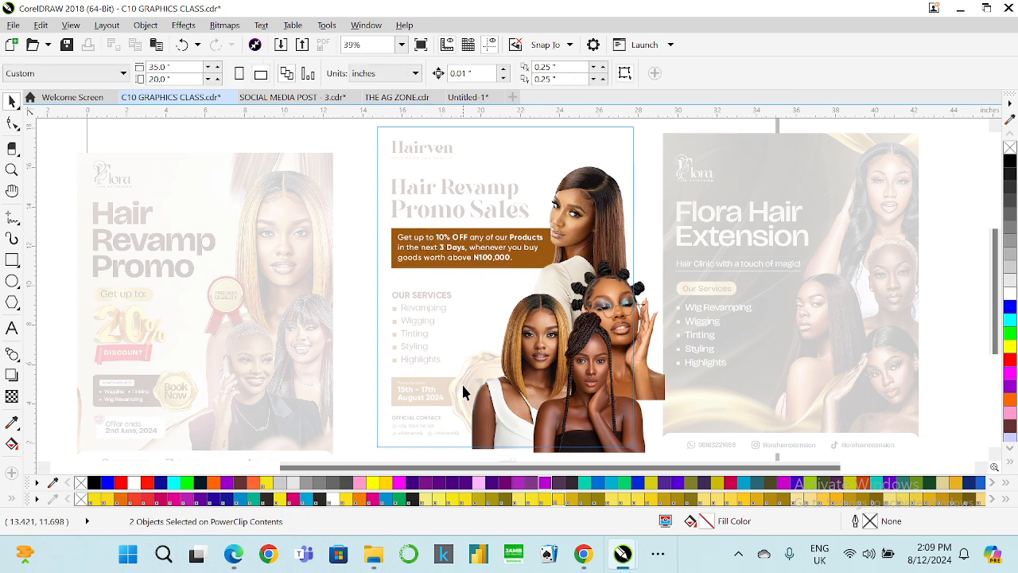
scroll(485, 408, "down", 2)
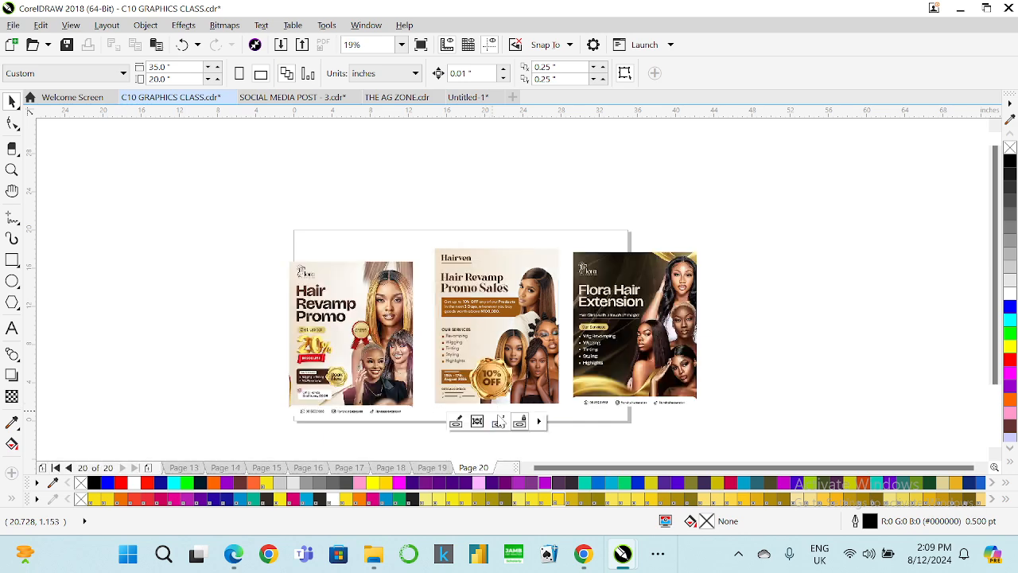
left_click(472, 323)
scroll(472, 323, "up", 2)
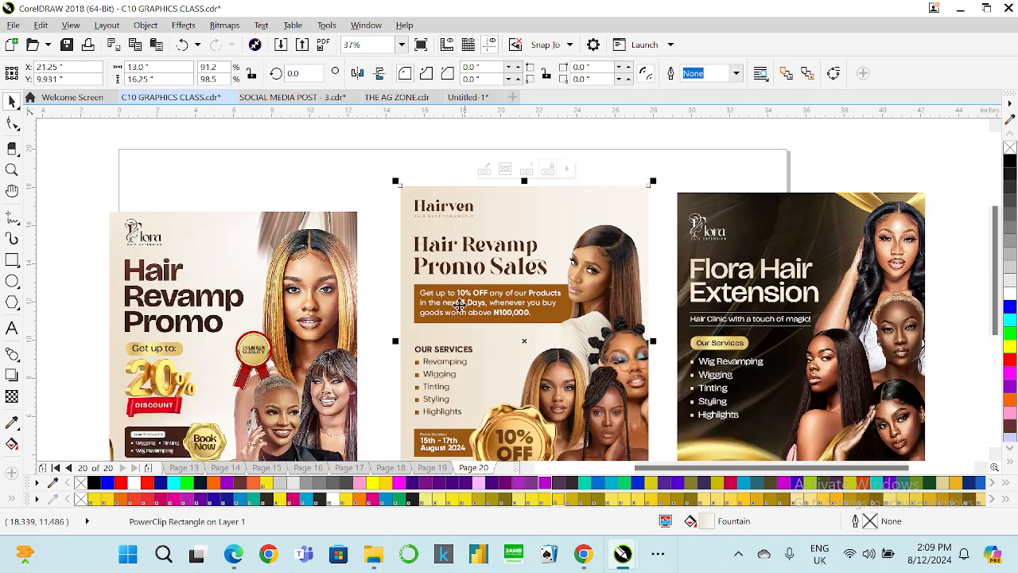
Delete the offer text inside the PowerClip and undo the deletion.
left_click(383, 300)
right_click(429, 236)
left_click(480, 127)
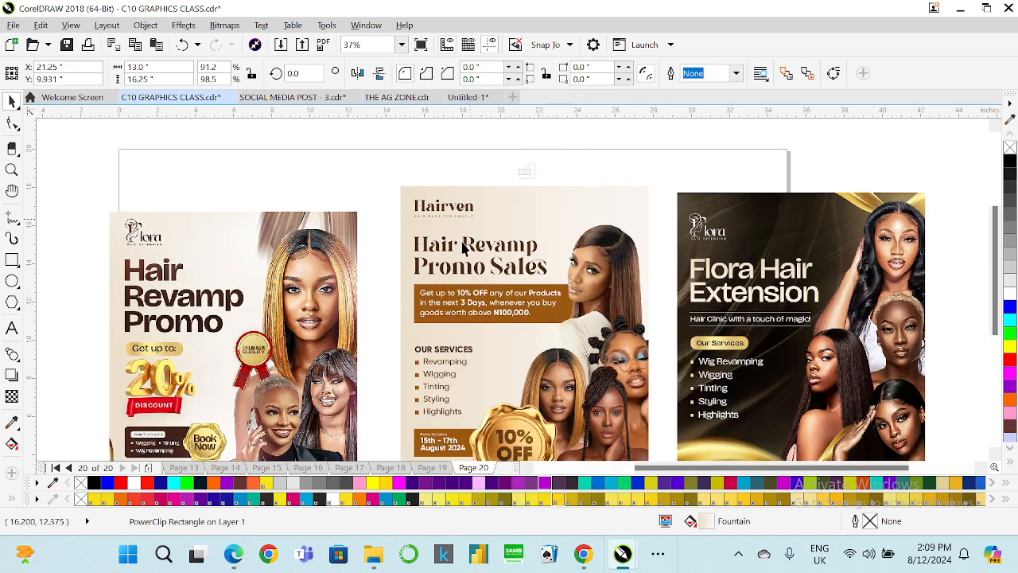
left_click(447, 291)
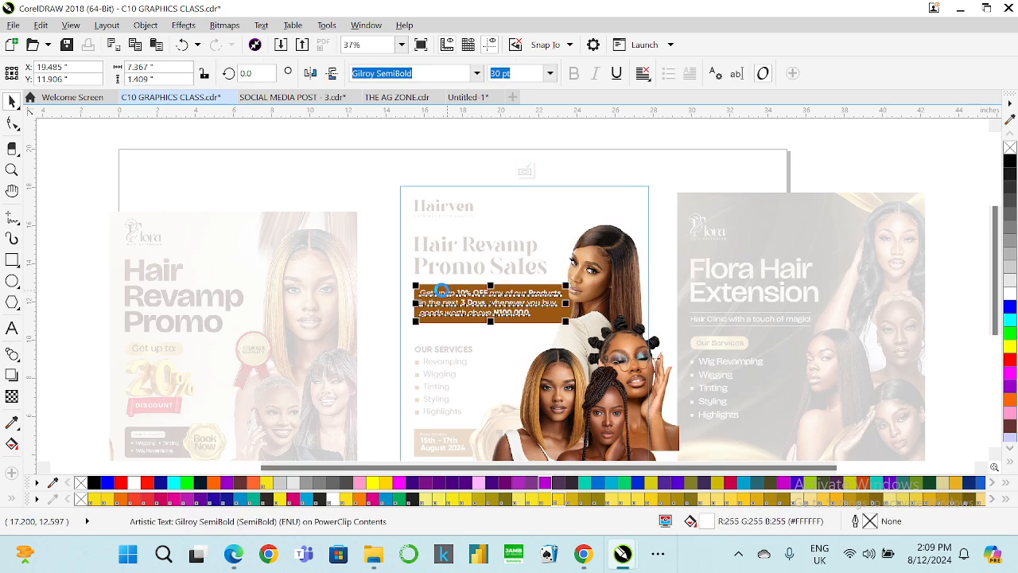
key("Delete")
left_click(524, 169)
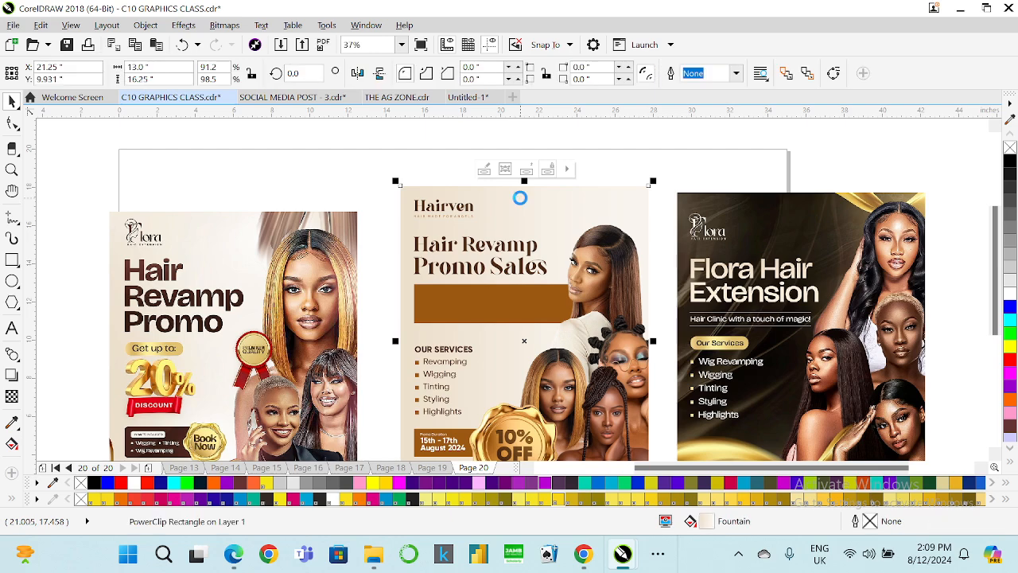
key("ctrl+z")
Move the OUR SERVICES list up slightly.
scroll(406, 207, "down", 2)
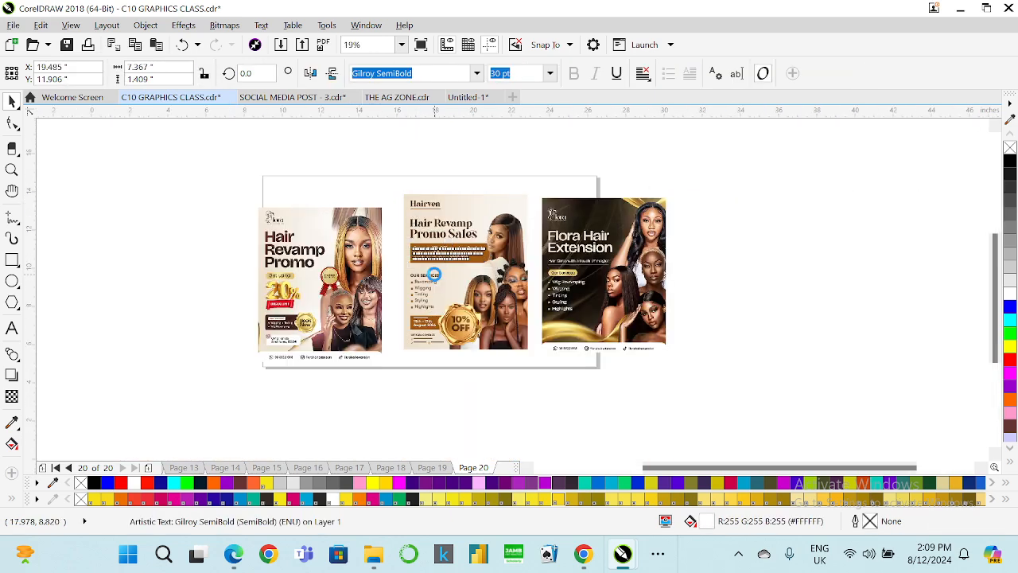
scroll(430, 275, "up", 2)
left_click_drag(363, 262, 456, 352)
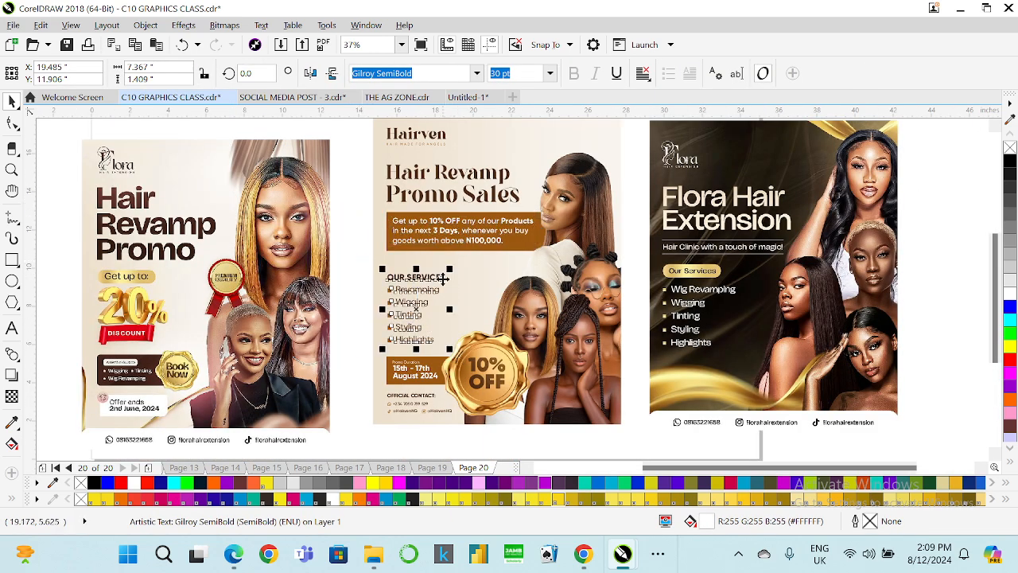
left_click_drag(448, 272, 455, 262)
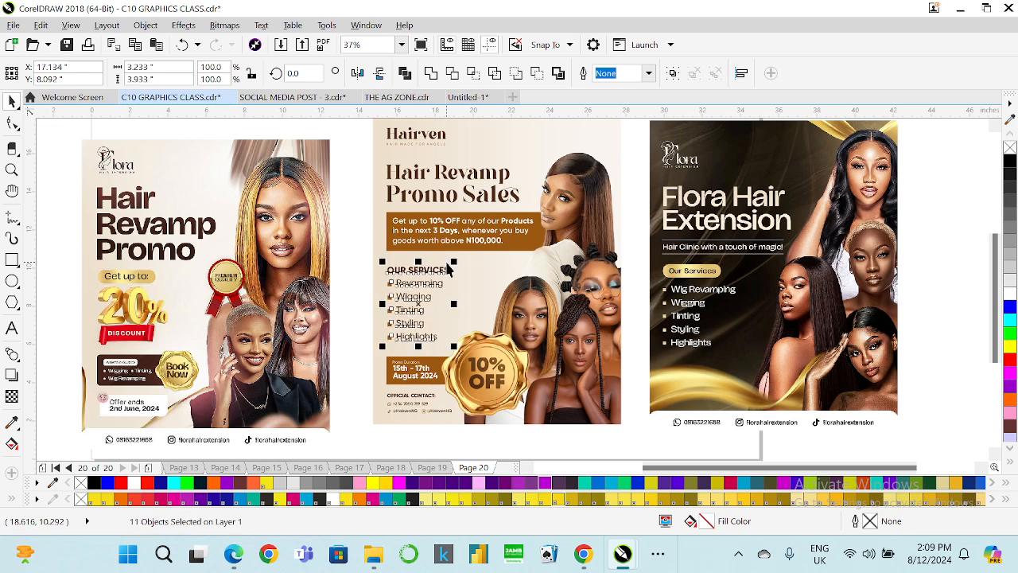
key("Up")
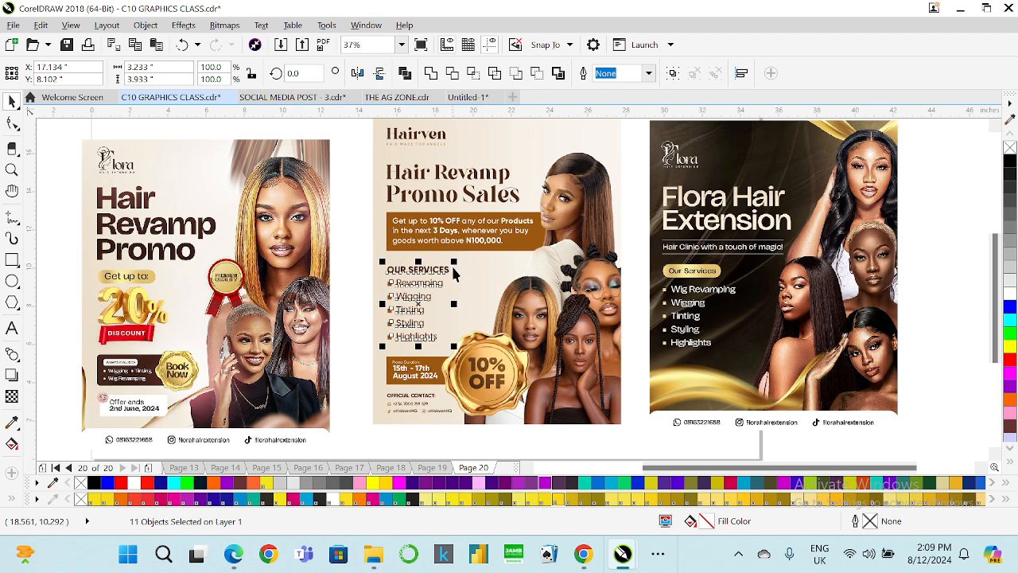
left_click(360, 255)
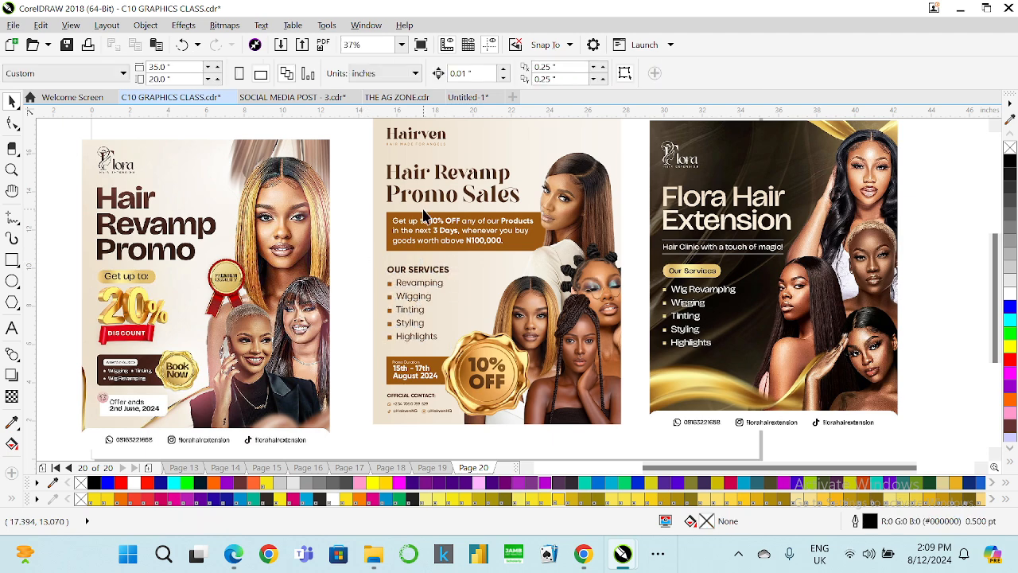
Scale the Hair Revamp Promo Sales headline down to about 73 pt.
left_click(467, 194)
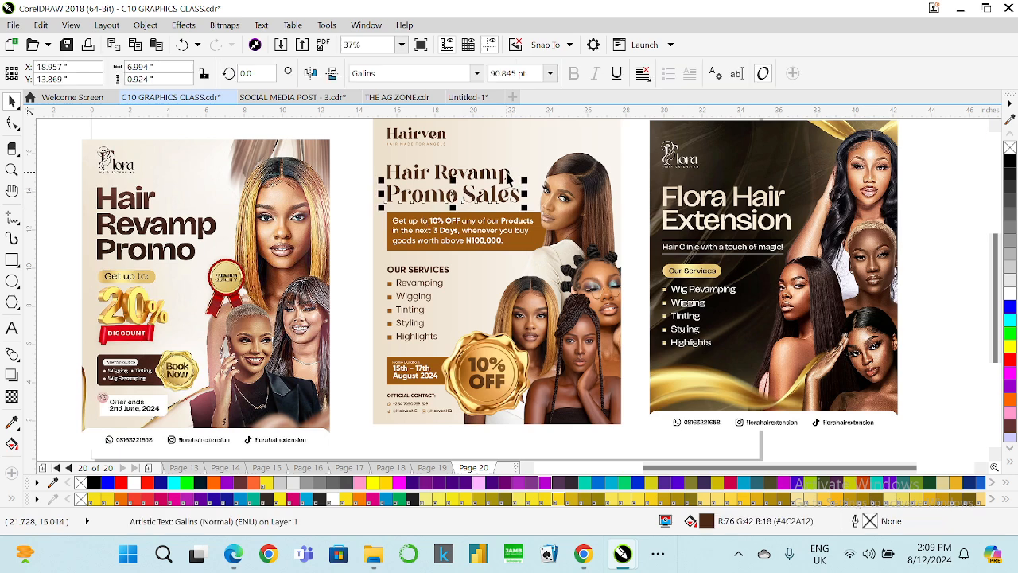
left_click_drag(525, 180, 510, 165)
left_click(359, 196)
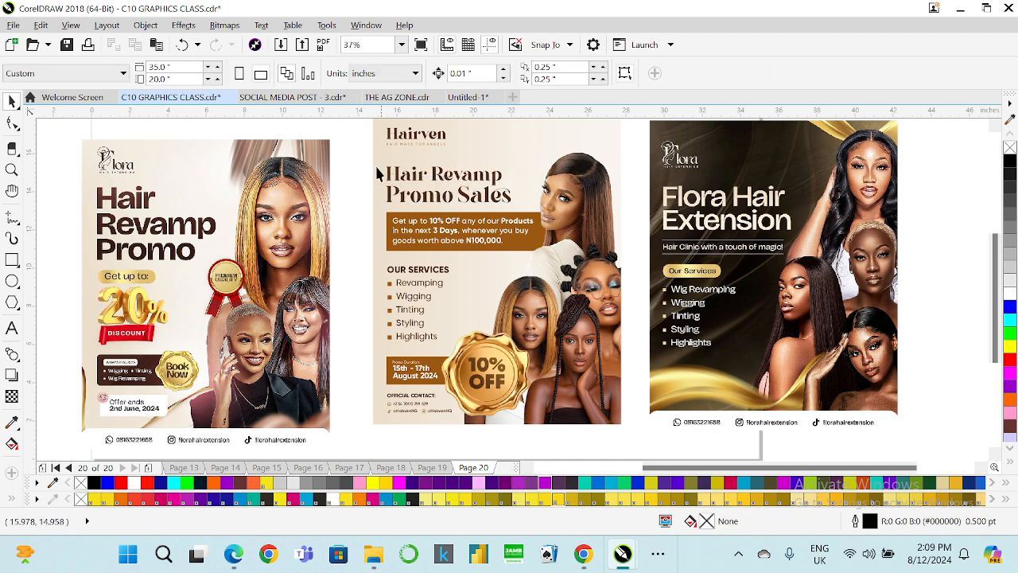
Nudge the Hair Revamp Promo Sales headline up slightly.
left_click_drag(359, 161, 537, 211)
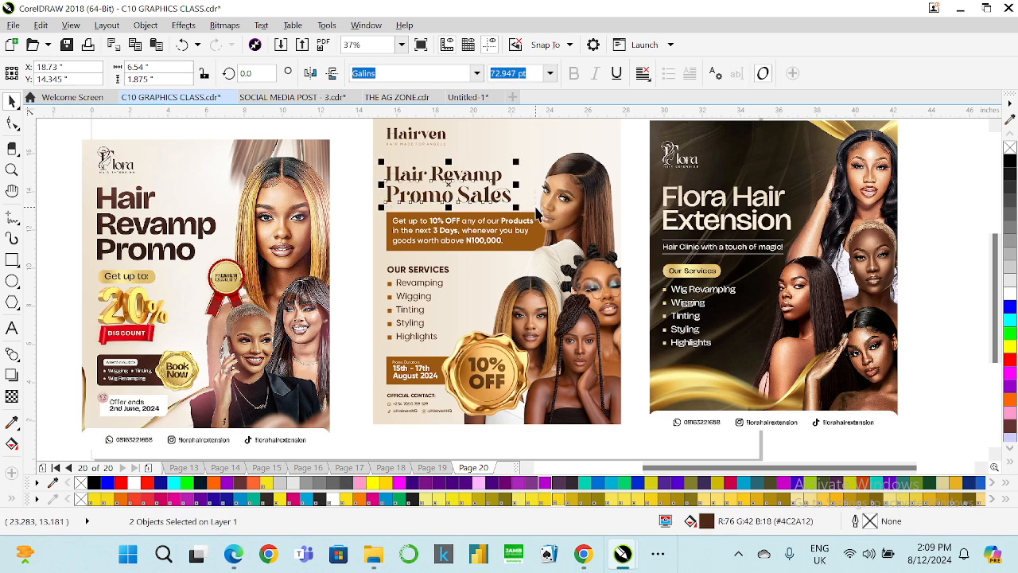
key("Up")
key("Up")
key("Up")
key("Up")
key("Up")
key("Up")
key("Up")
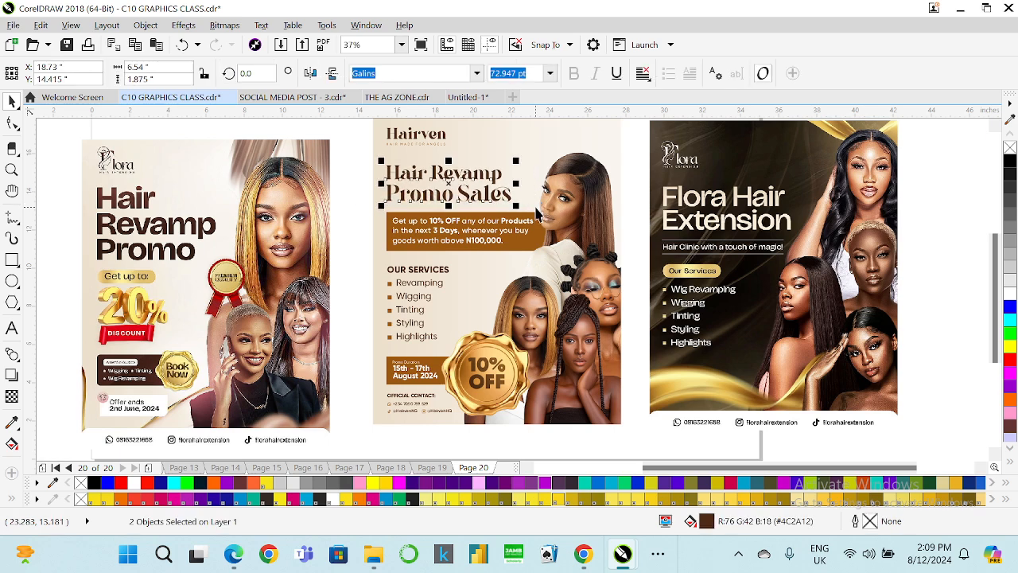
Delete the two reference flyers on either side of the design.
left_click(286, 319)
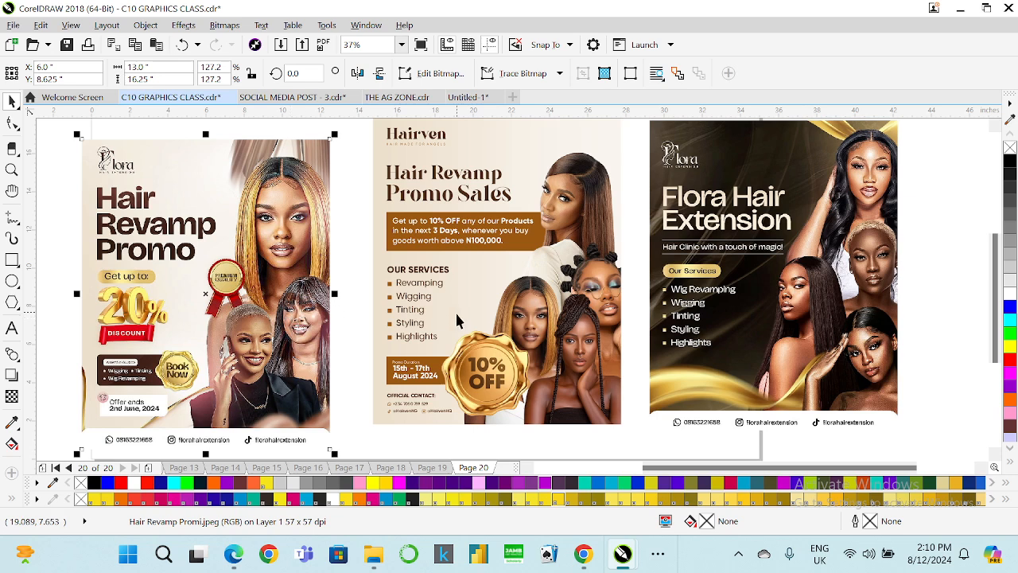
key("Delete")
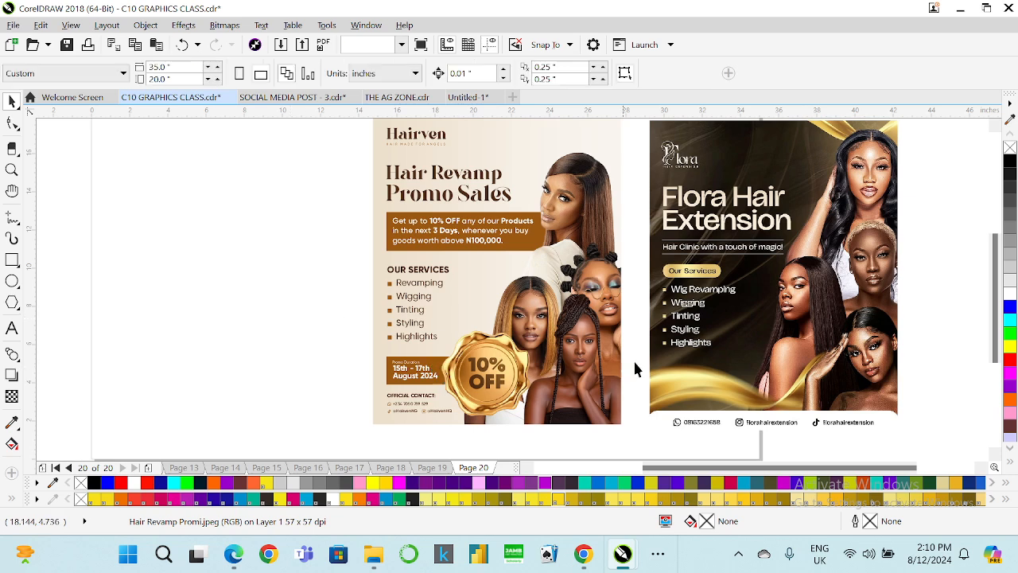
left_click(654, 364)
key("Delete")
scroll(537, 338, "down", 2)
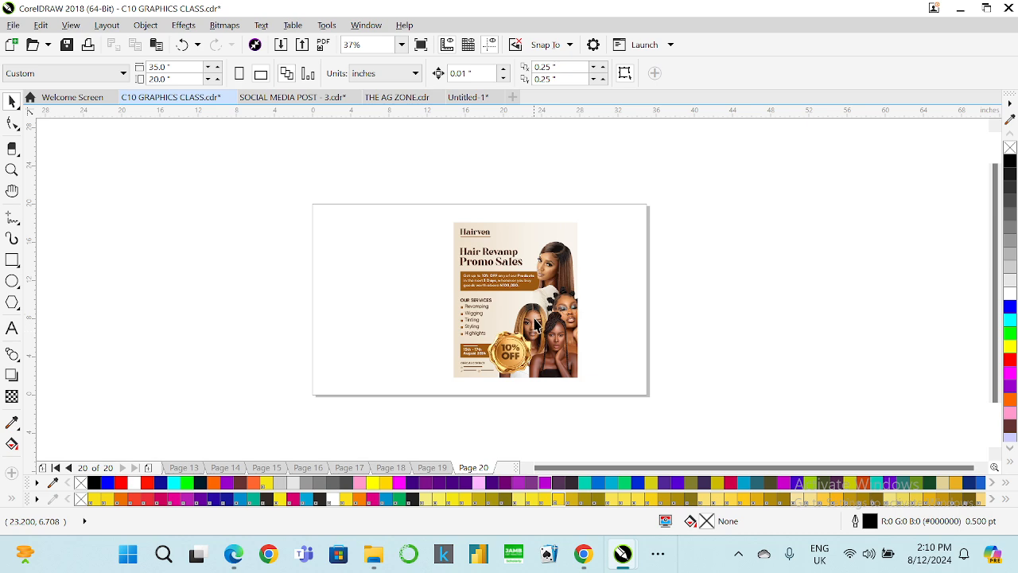
Scale all the flyer's objects up to about 15.6 by 19.5 inches.
left_click_drag(613, 385, 613, 386)
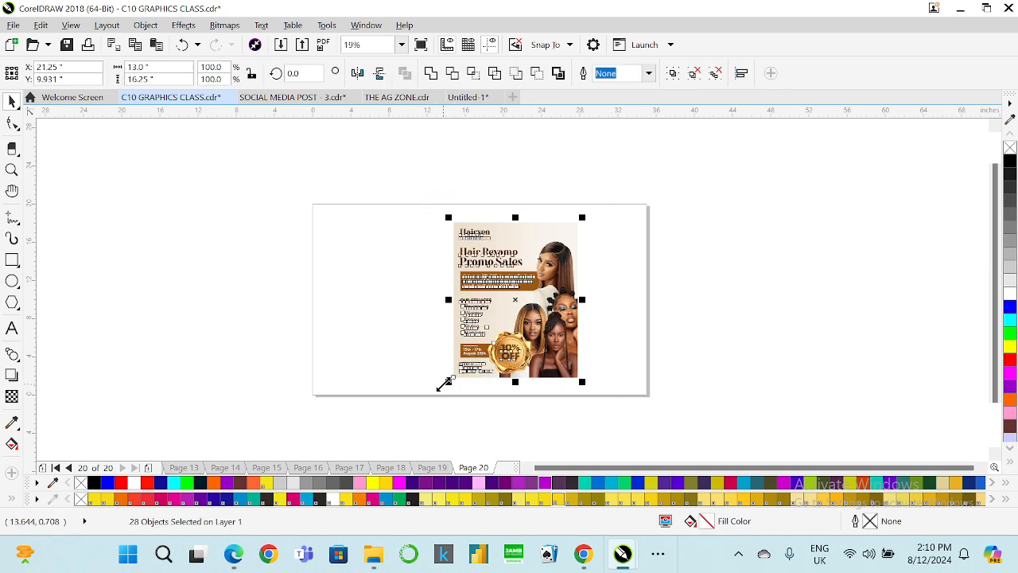
left_click_drag(446, 384, 443, 389)
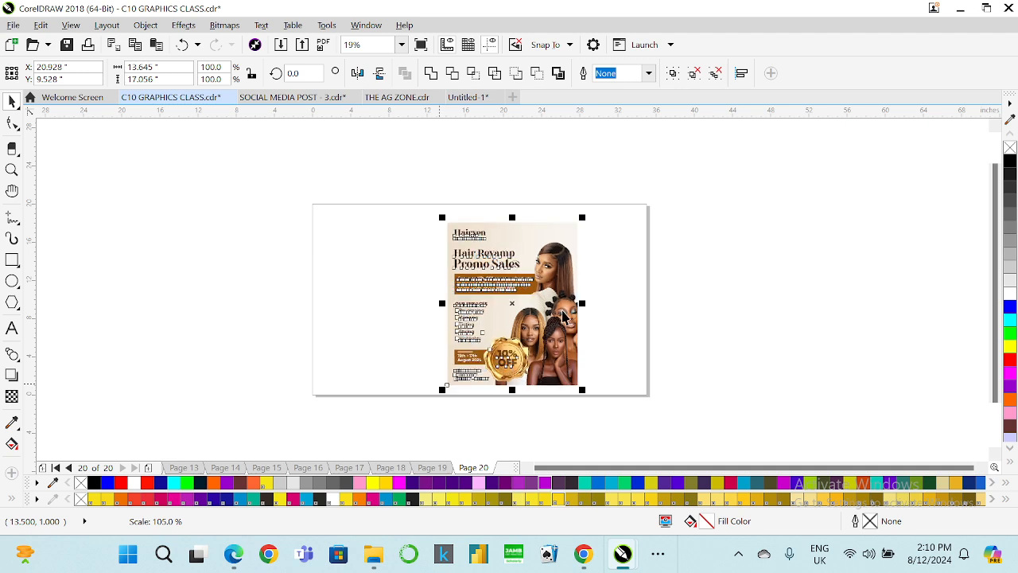
left_click_drag(584, 215, 609, 208)
mouse_move(595, 390)
left_mouse_down()
mouse_move(605, 387)
mouse_move(603, 396)
left_mouse_up()
Group all the flyer objects and center the group on the page.
key("ctrl+g")
key("p")
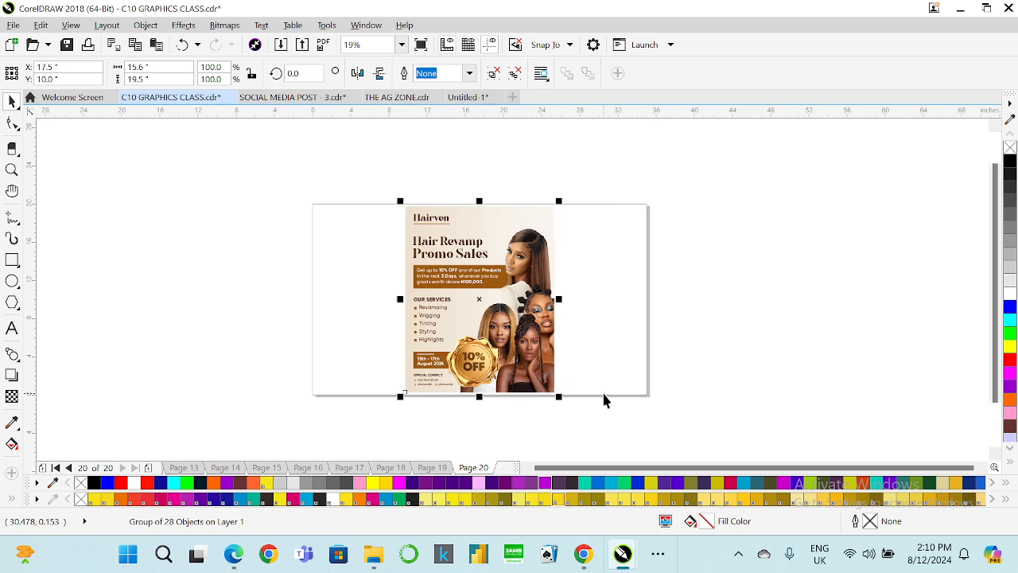
Preview the finished flyer in full-screen view.
left_click(402, 45)
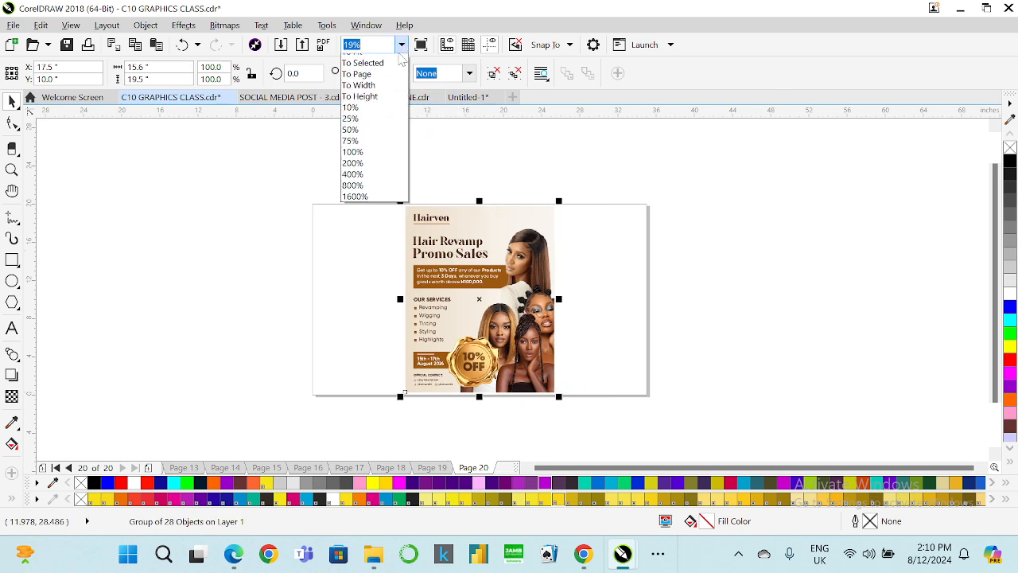
left_click(412, 61)
key("F9")
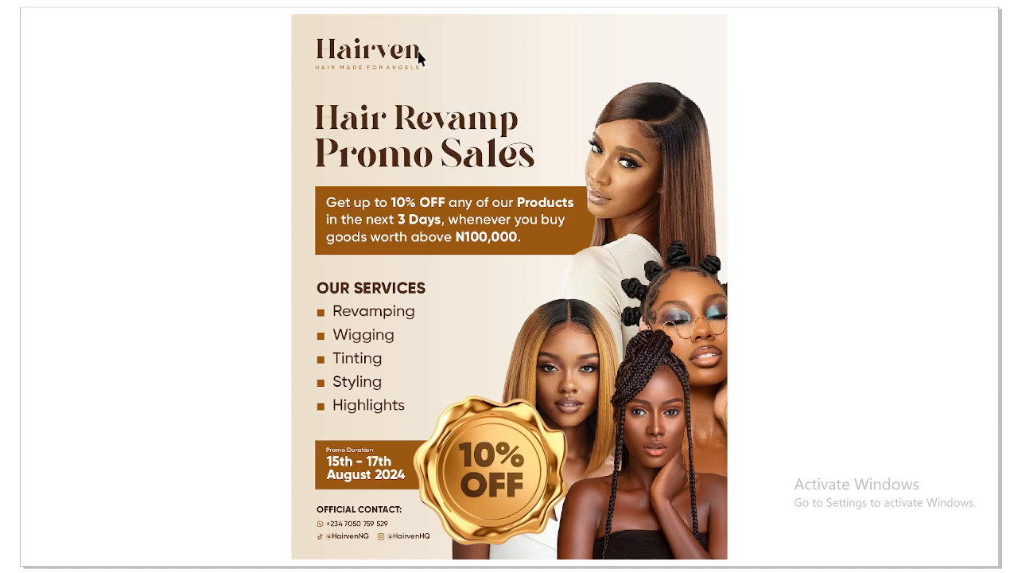